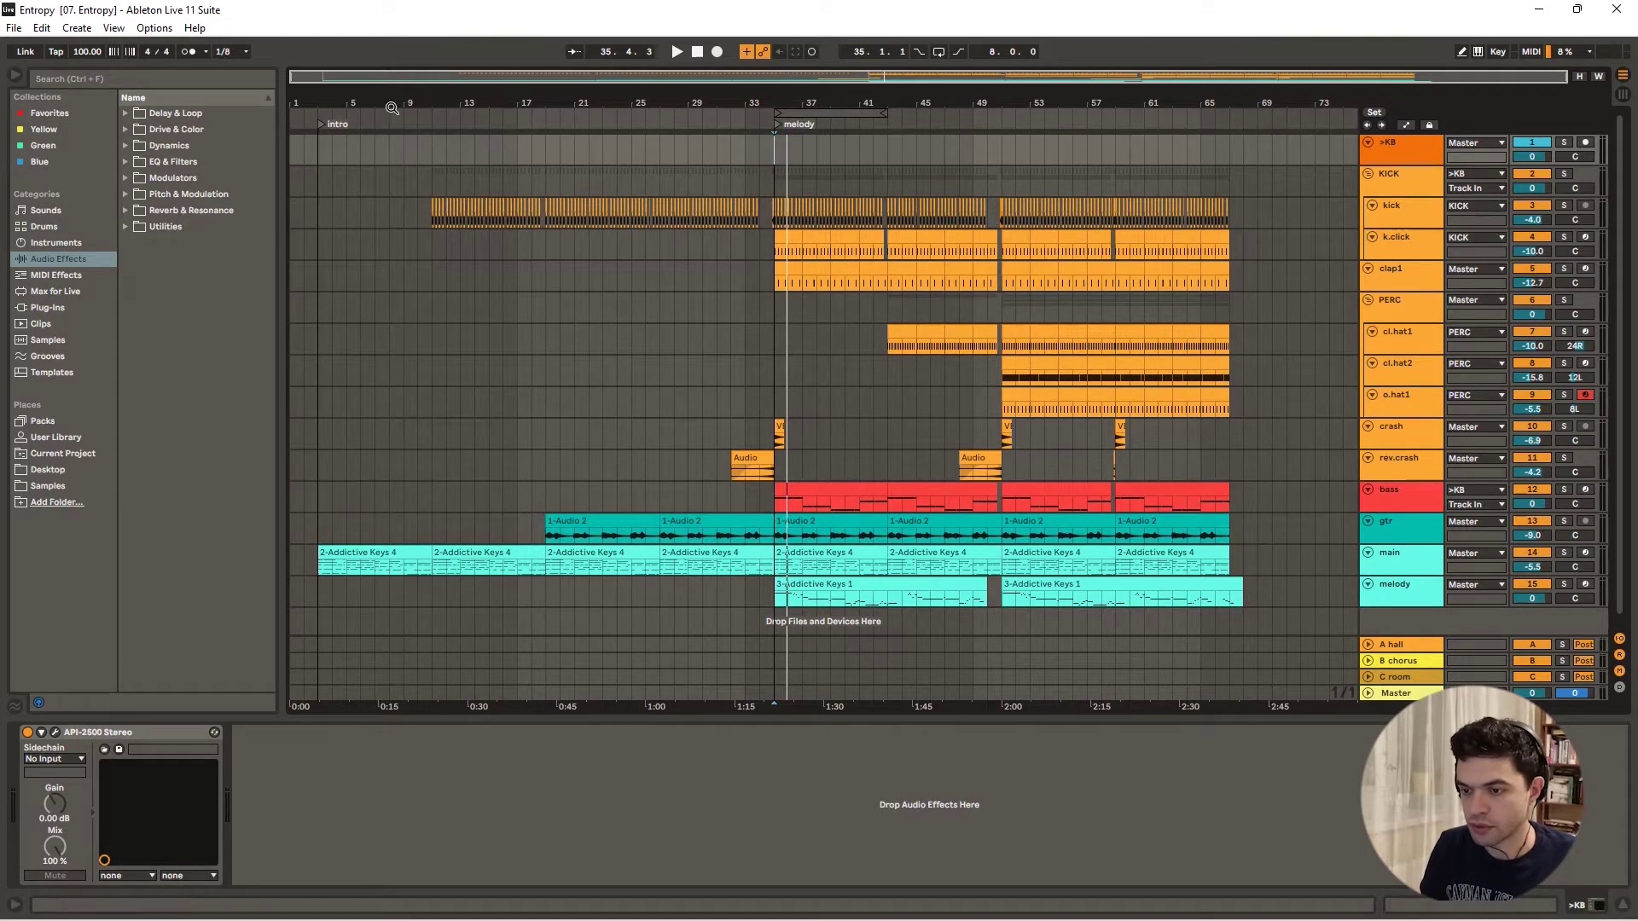
- Audition the gtr track soloed from the start of its first clip at bar 19
{"action": "left_click", "coordinate": [601, 521]}
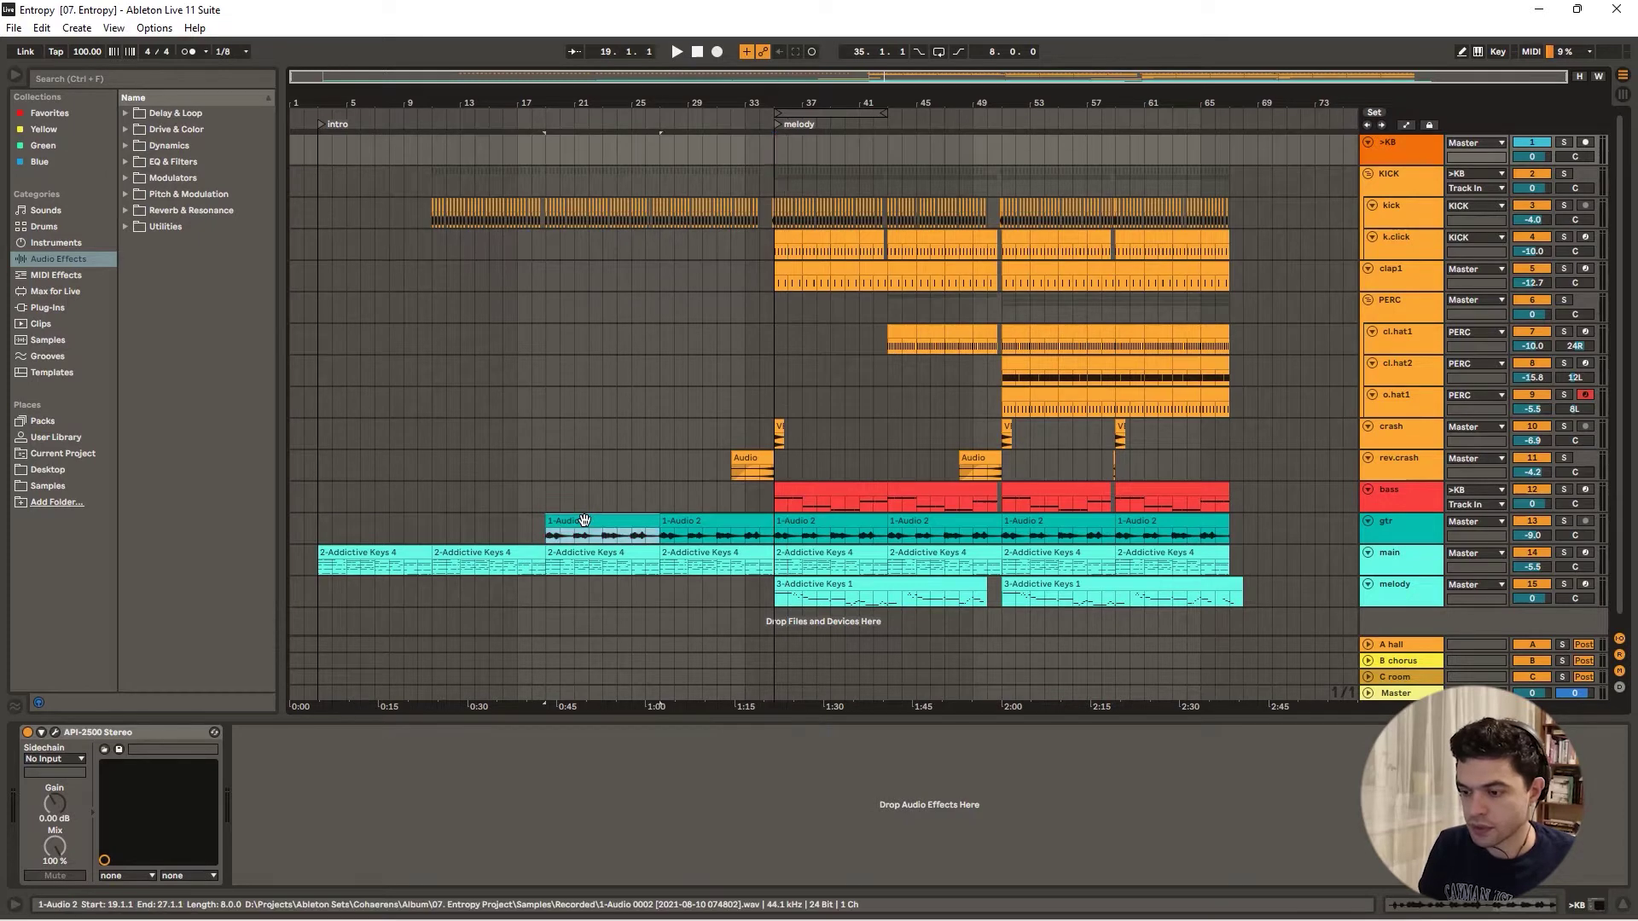
{"action": "key", "text": "space"}
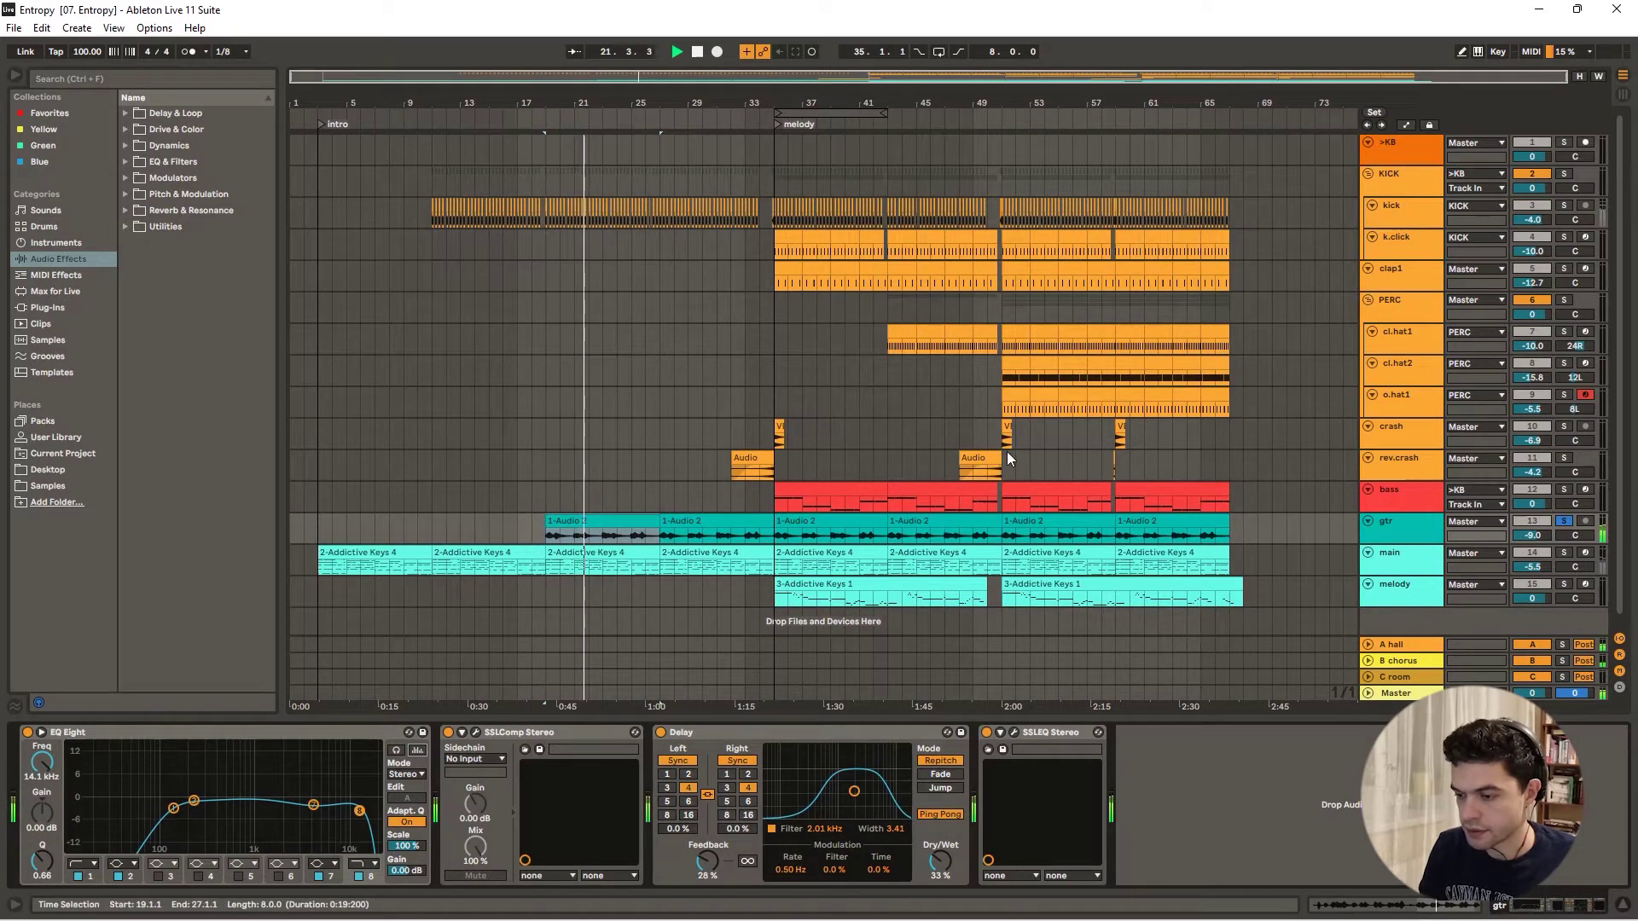
{"action": "left_click", "coordinate": [1568, 523]}
- Play the main keys track soloed from bar 19 and show its devices
{"action": "key", "text": "space"}
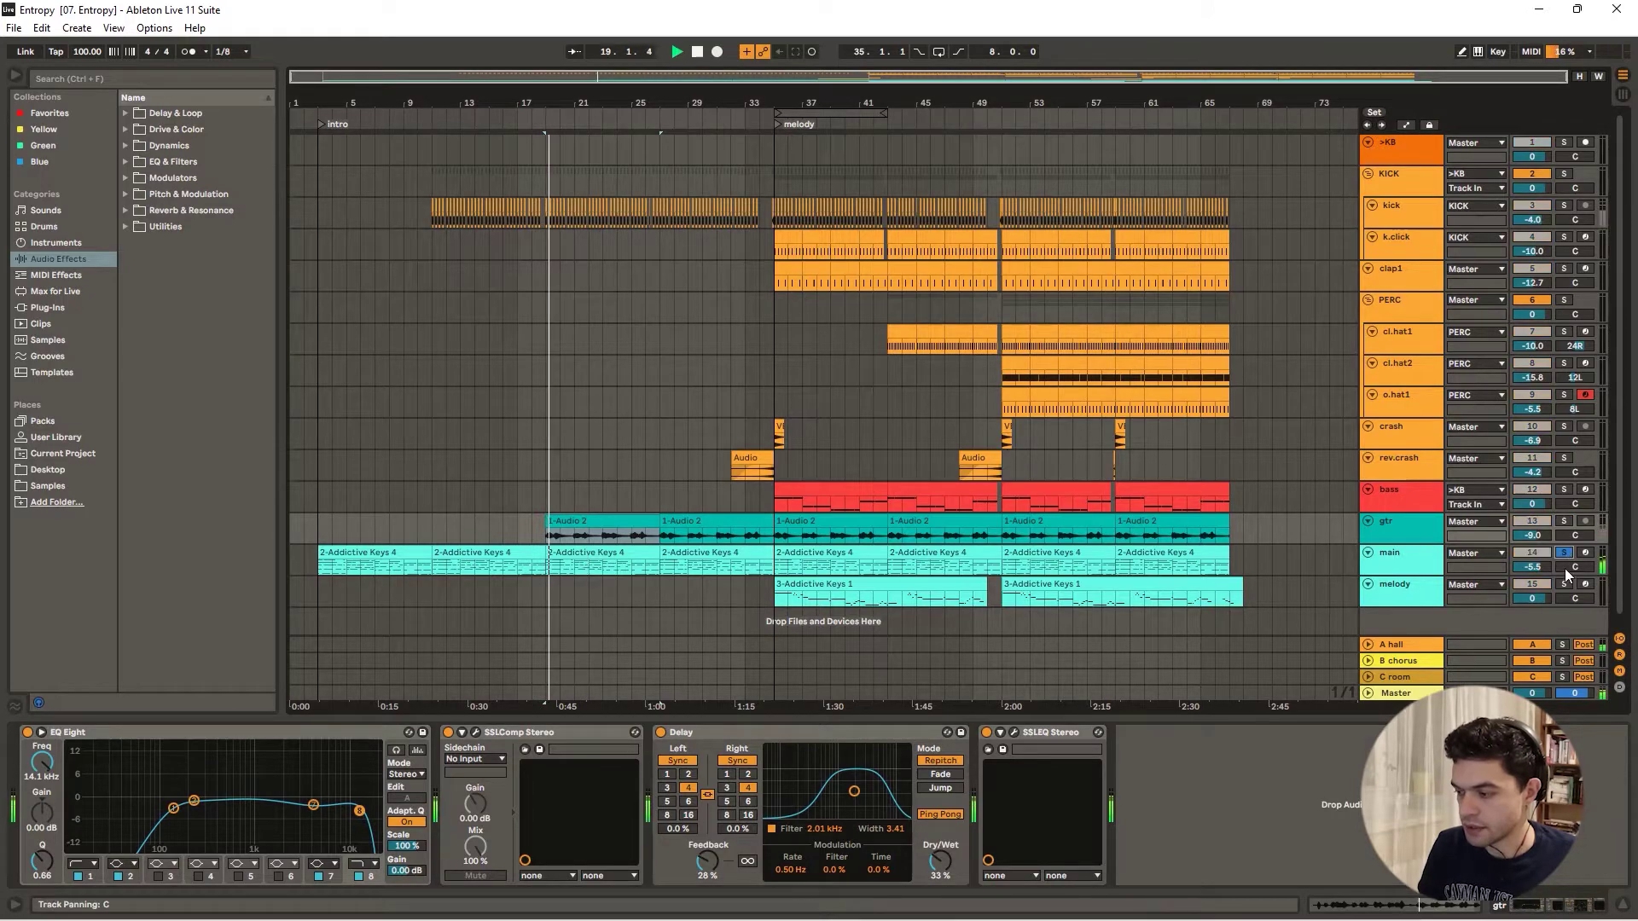
{"action": "left_click", "coordinate": [778, 560]}
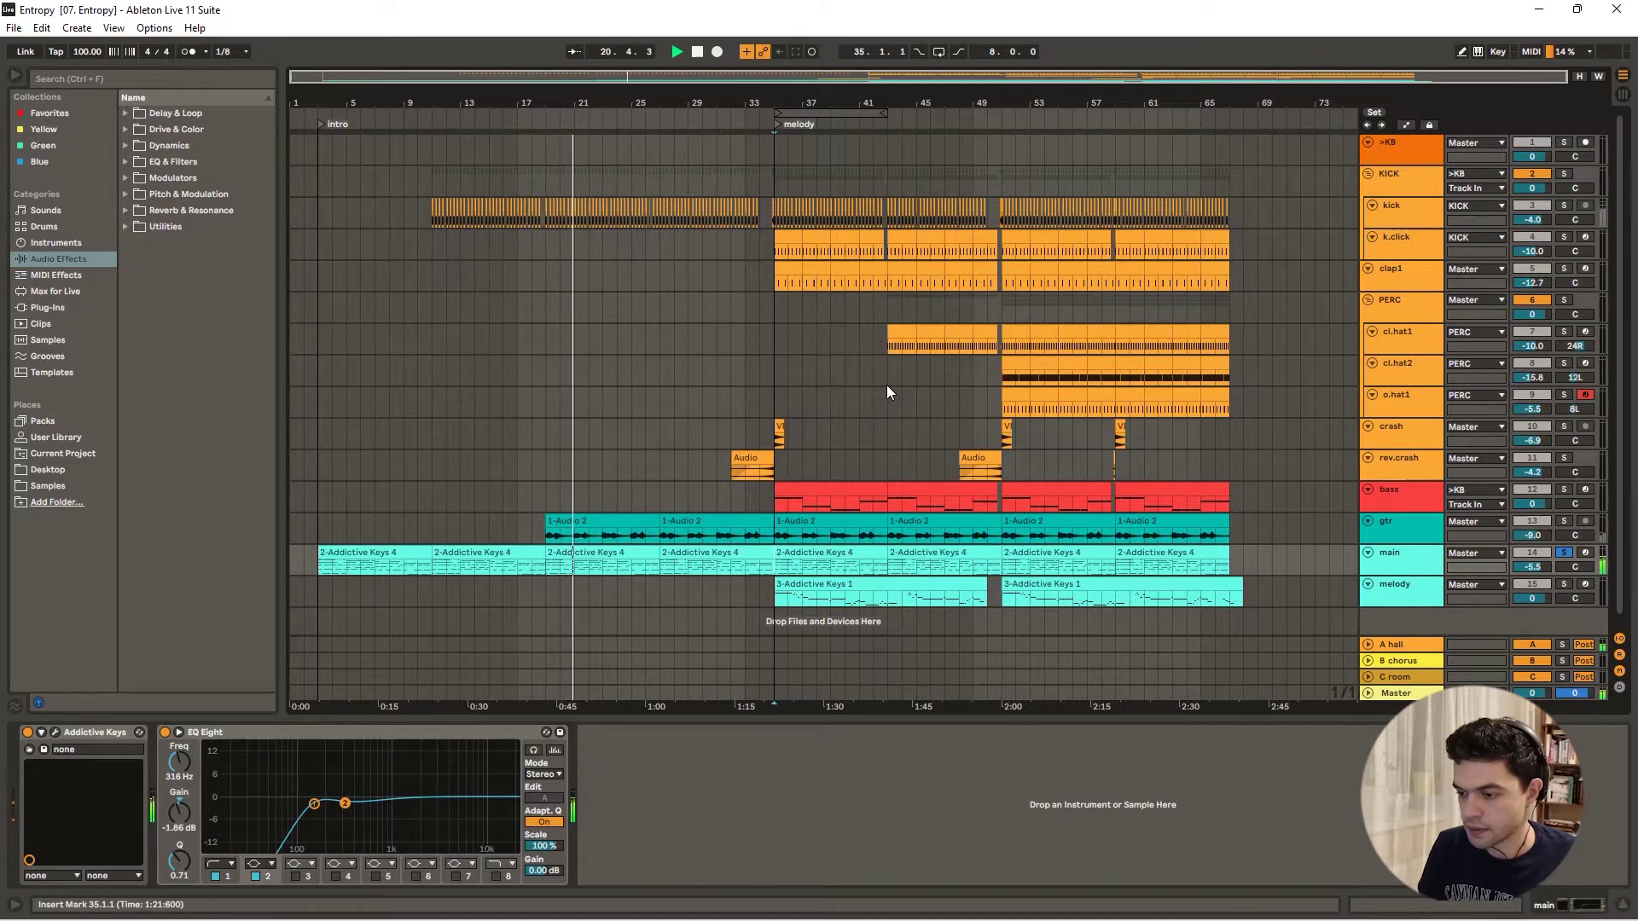
{"action": "left_click", "coordinate": [1430, 565]}
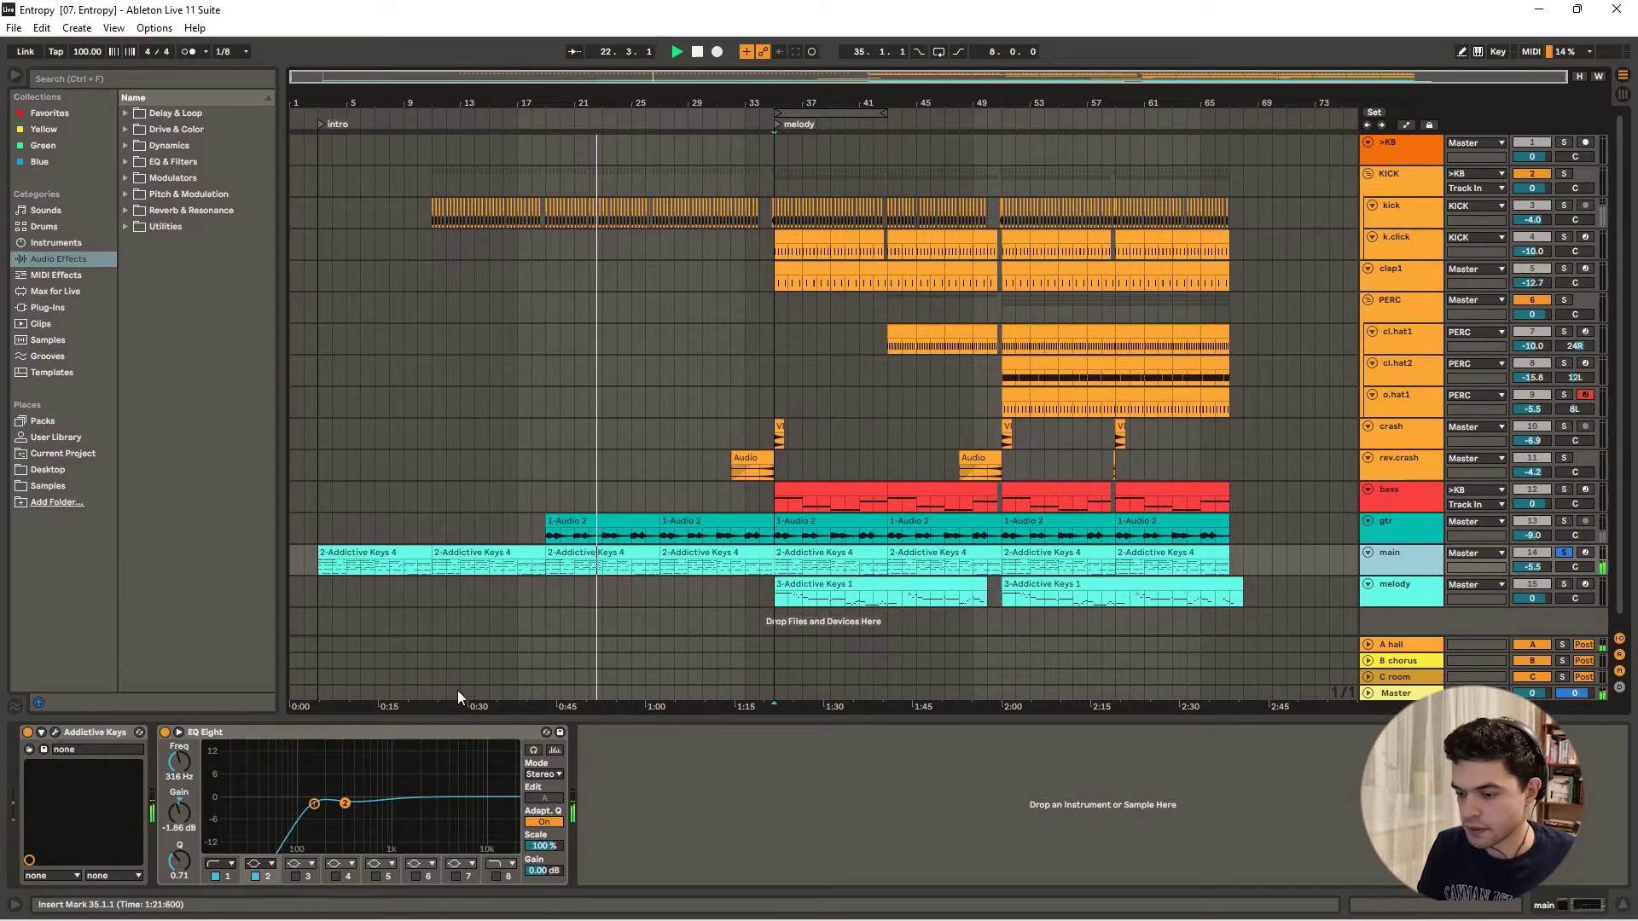
{"action": "left_click", "coordinate": [897, 802]}
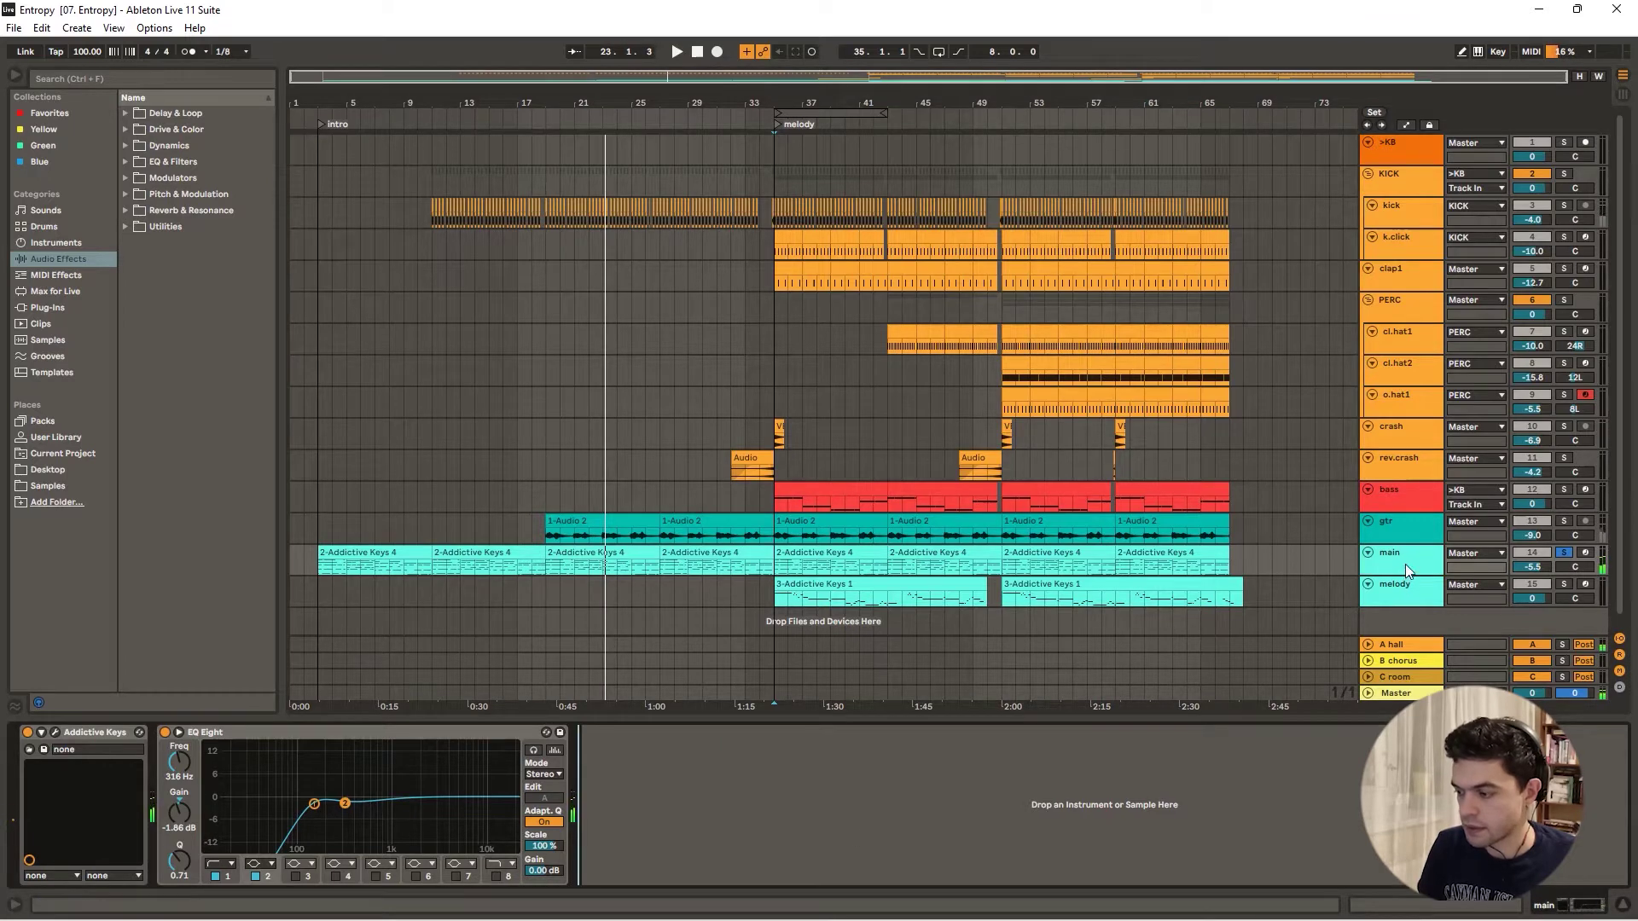
- Solo the melody track and play its first clip from bar 35
{"action": "left_click", "coordinate": [1411, 587]}
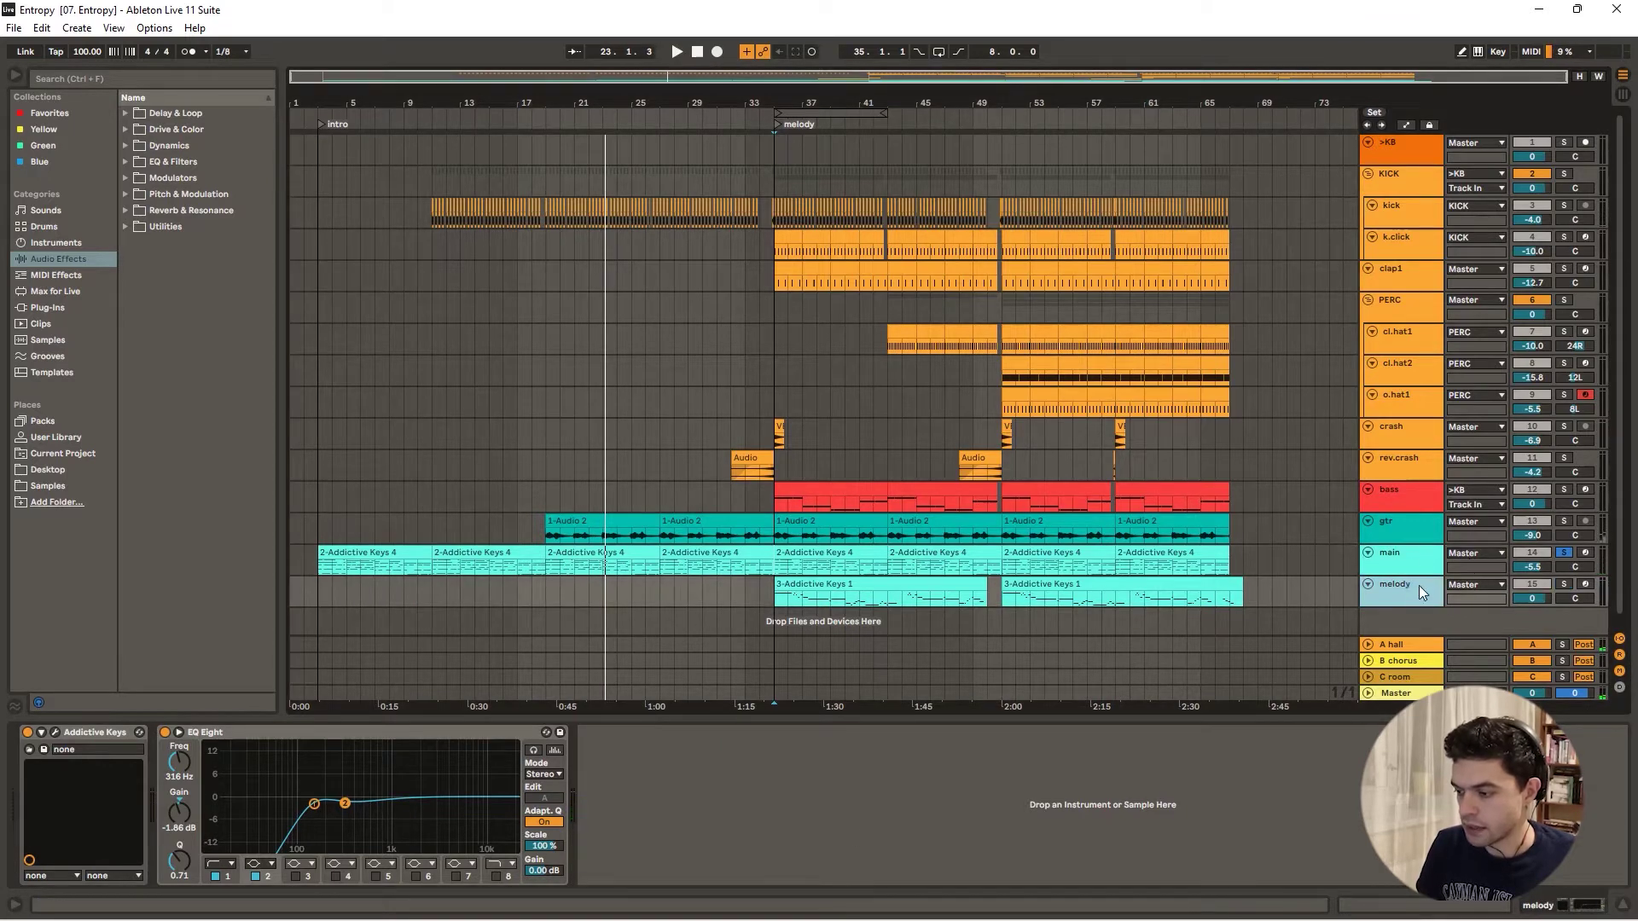
{"action": "left_click", "coordinate": [864, 583]}
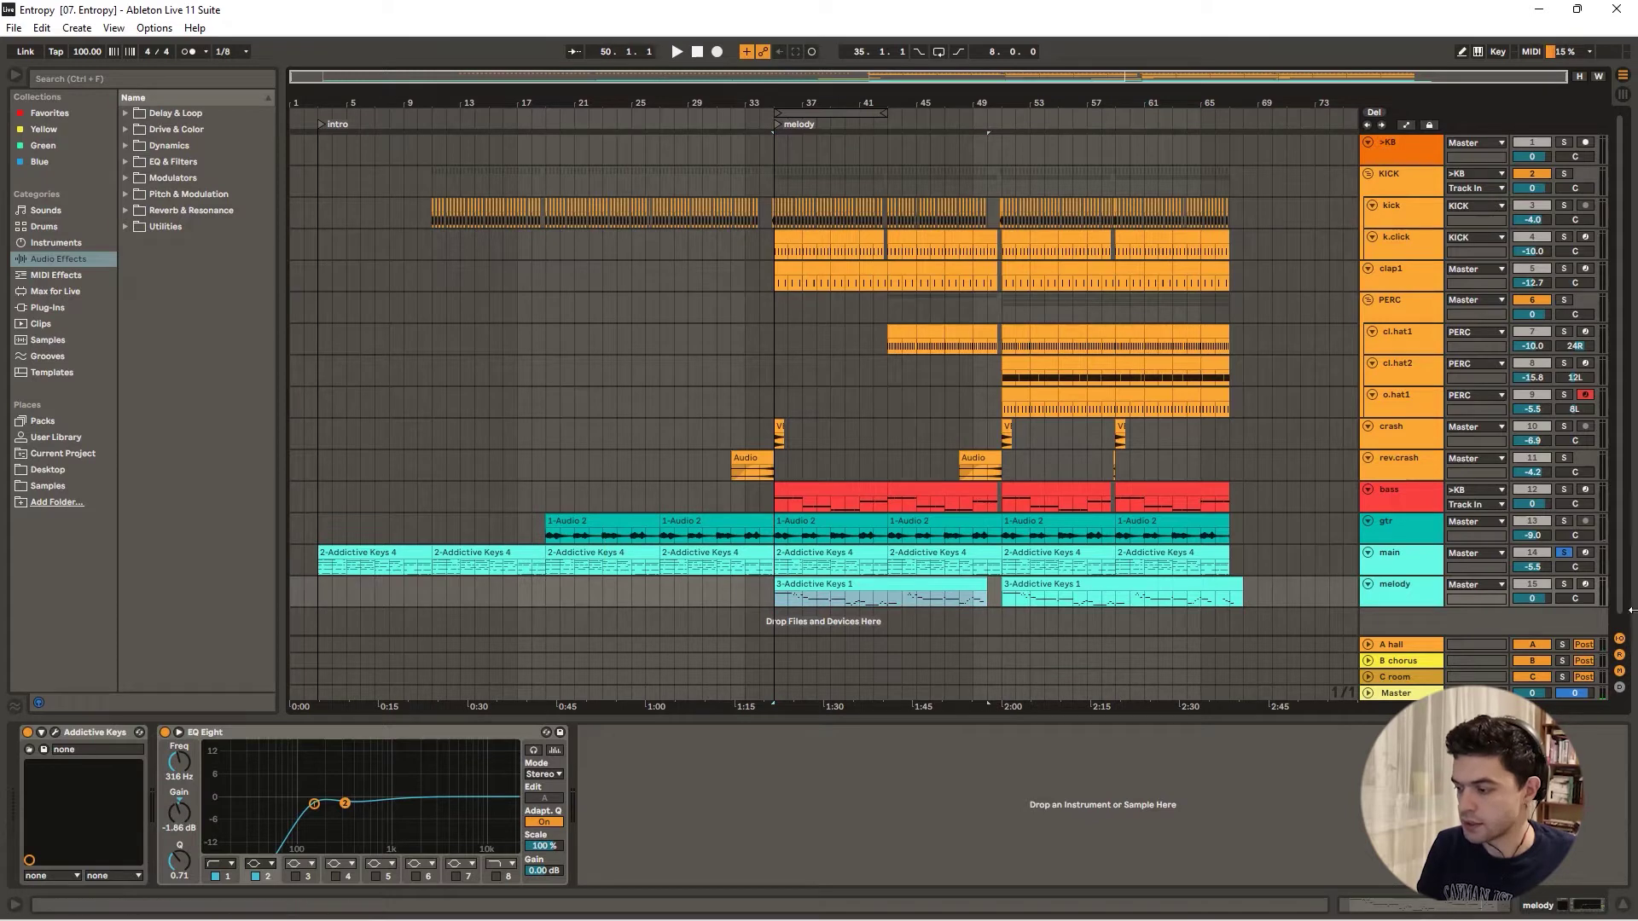
{"action": "left_click", "coordinate": [1565, 585]}
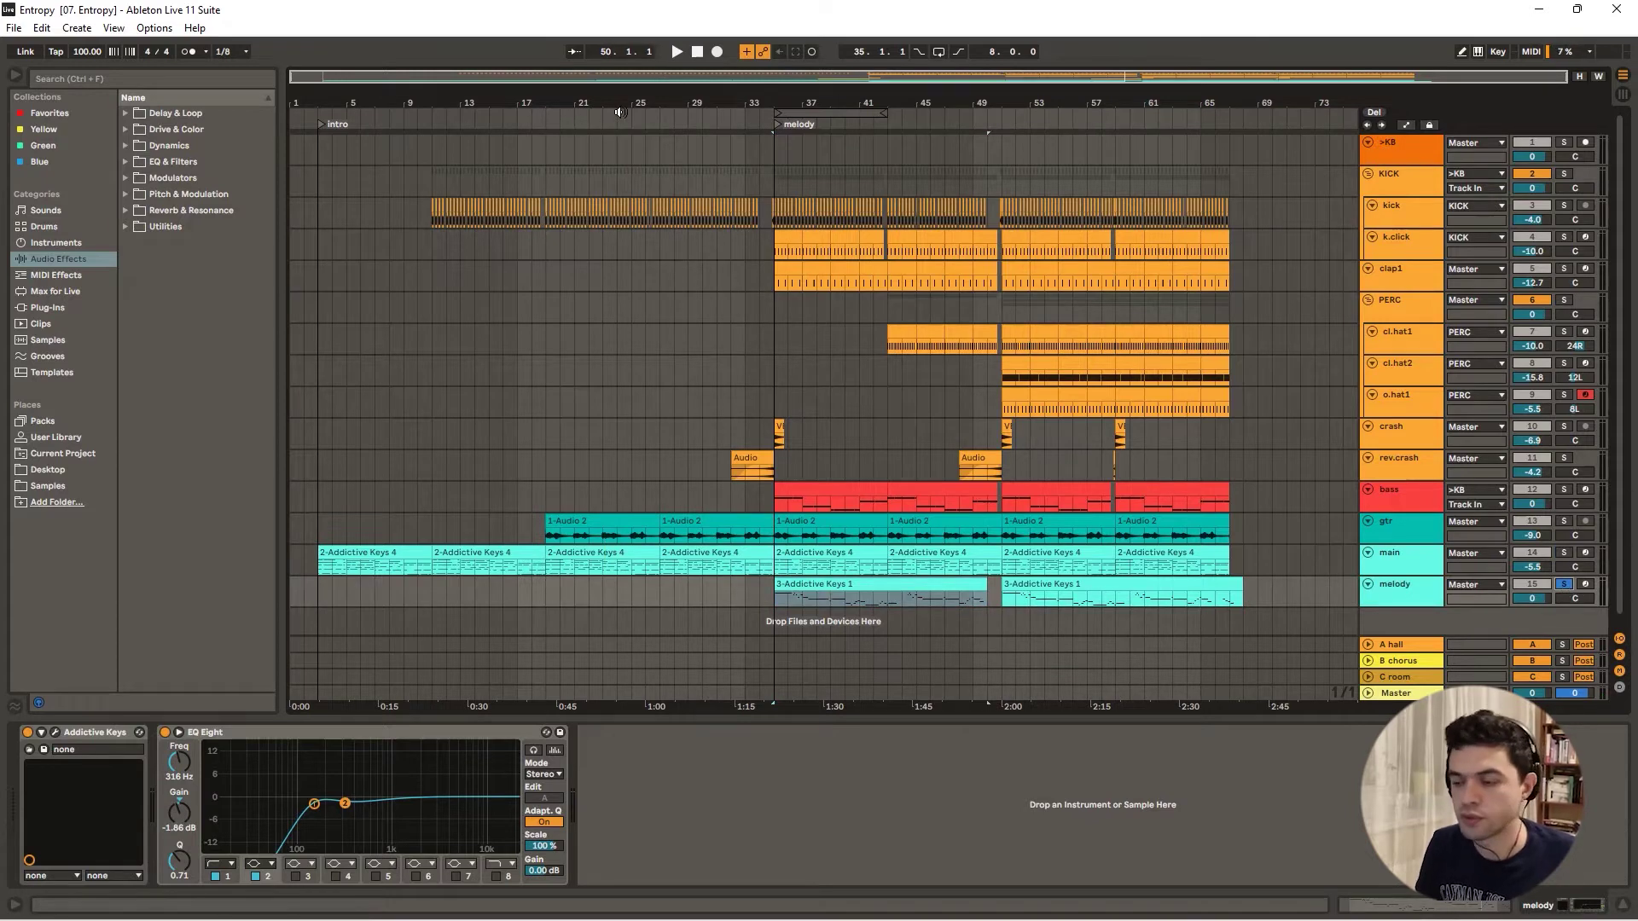
{"action": "key", "text": "space"}
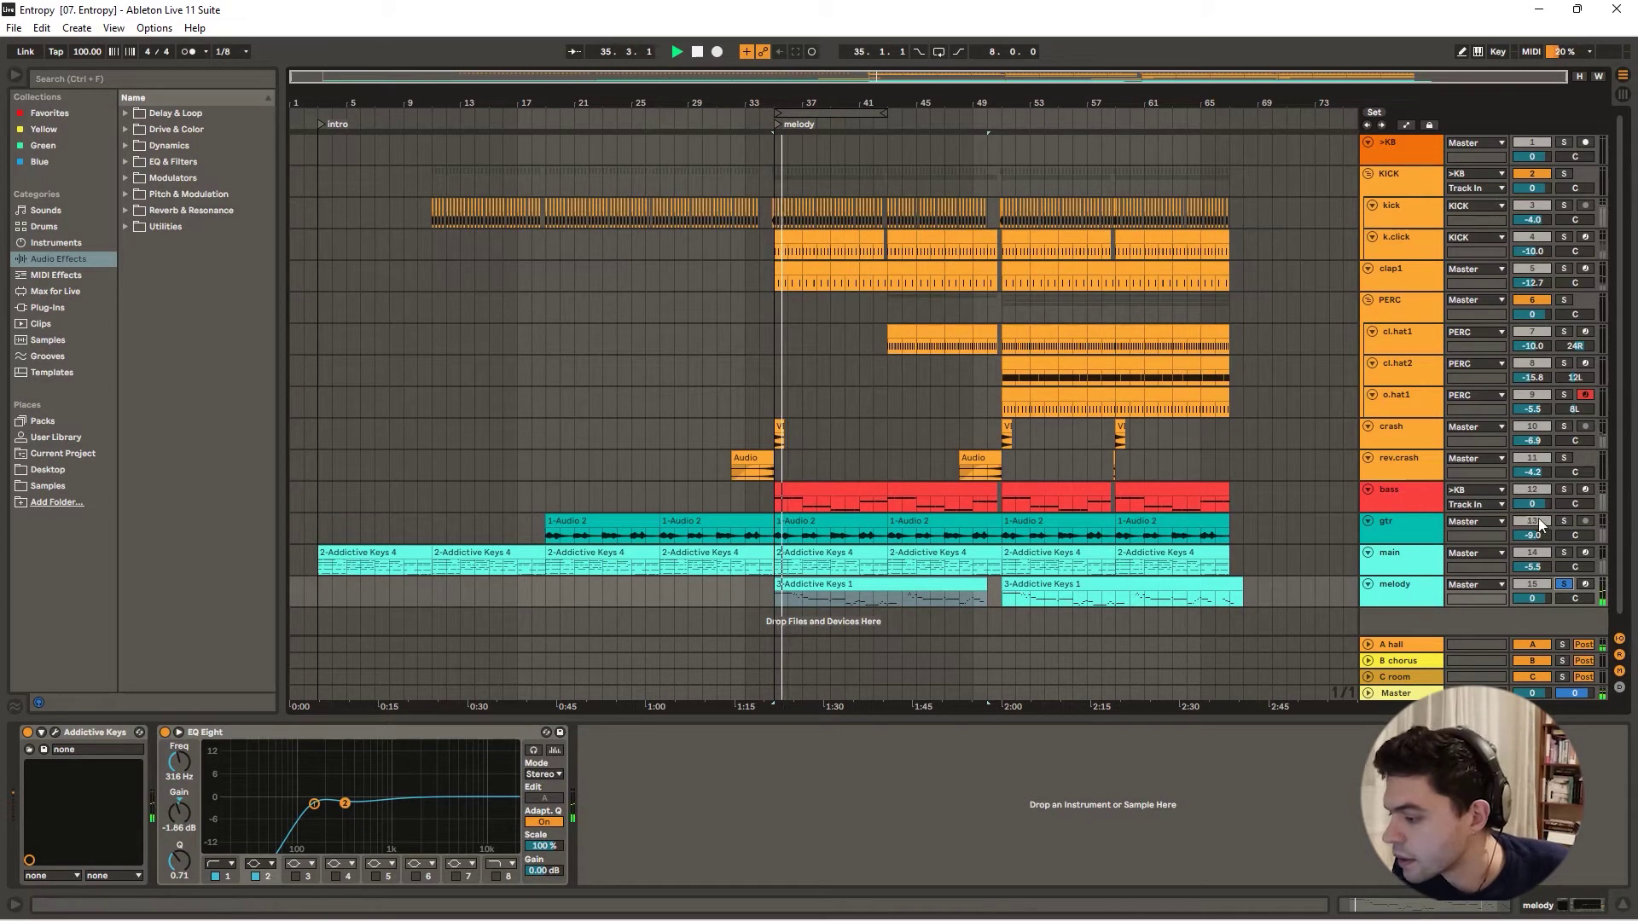
- Clear the track solos and play the full mix from bar 11, then from about bar 31
{"action": "left_click", "coordinate": [1415, 534]}
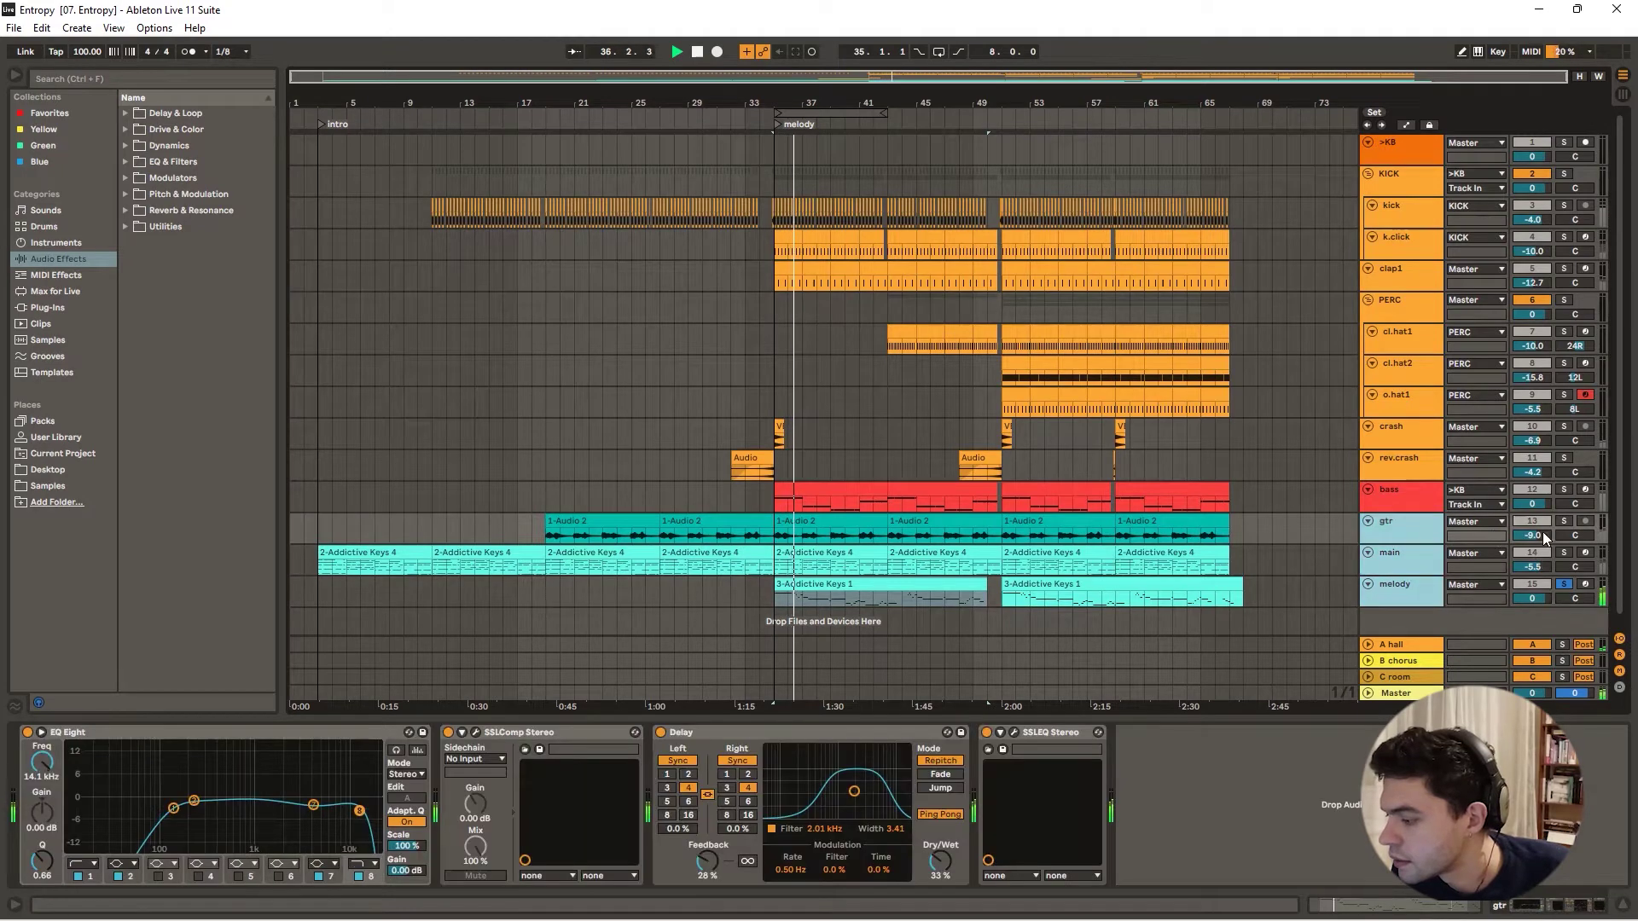
{"action": "left_click", "coordinate": [1560, 523]}
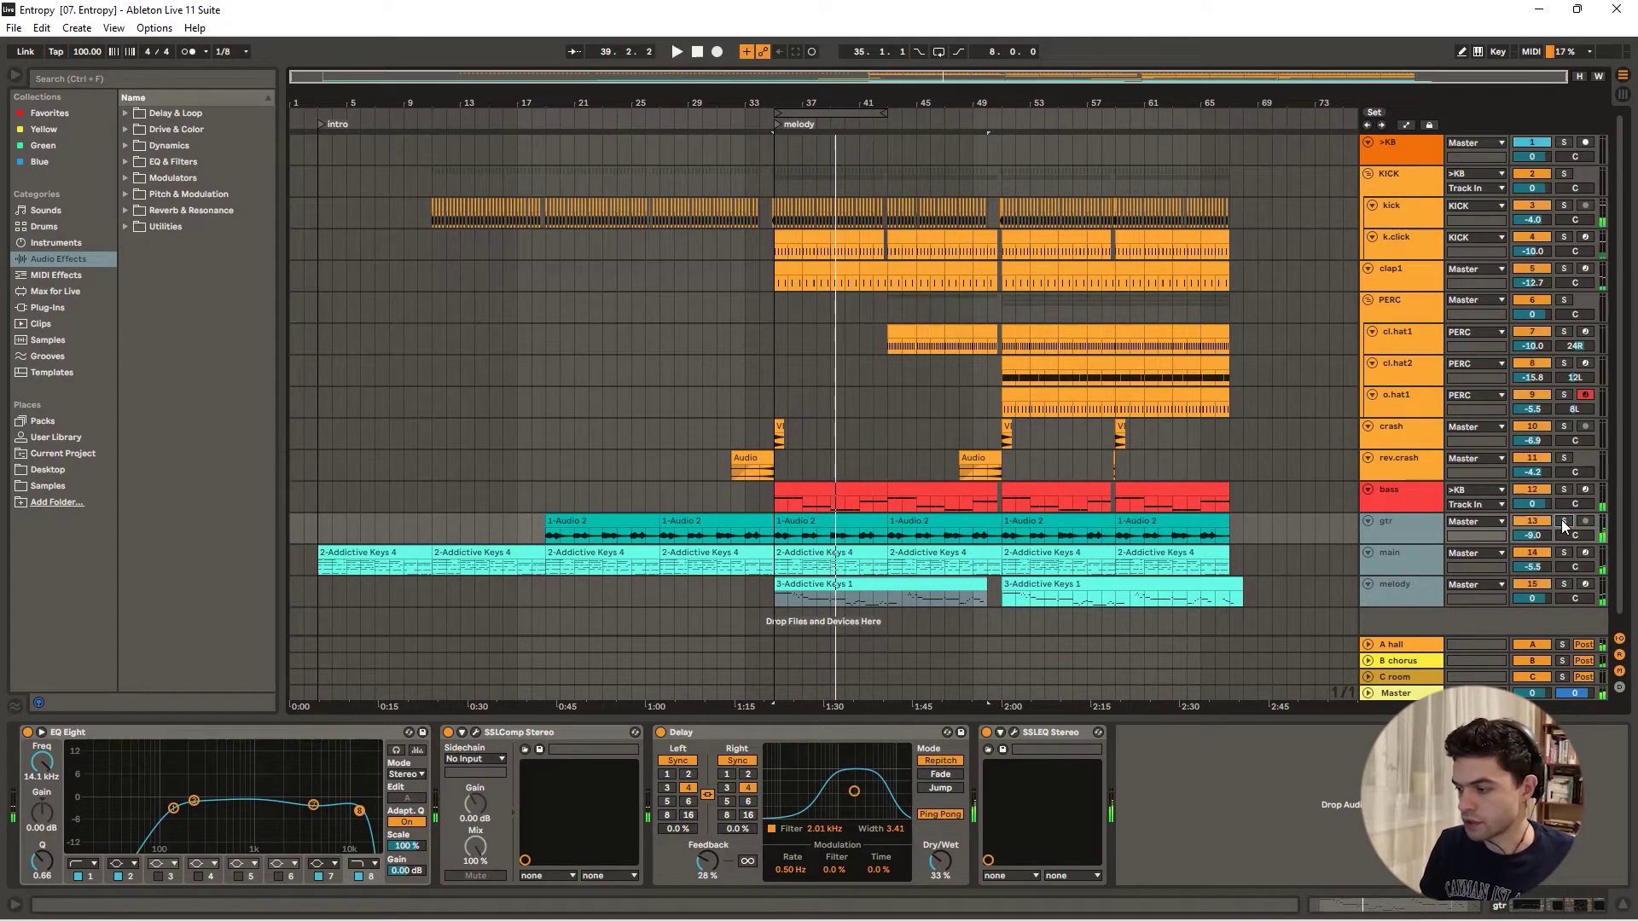
{"action": "left_click", "coordinate": [435, 113]}
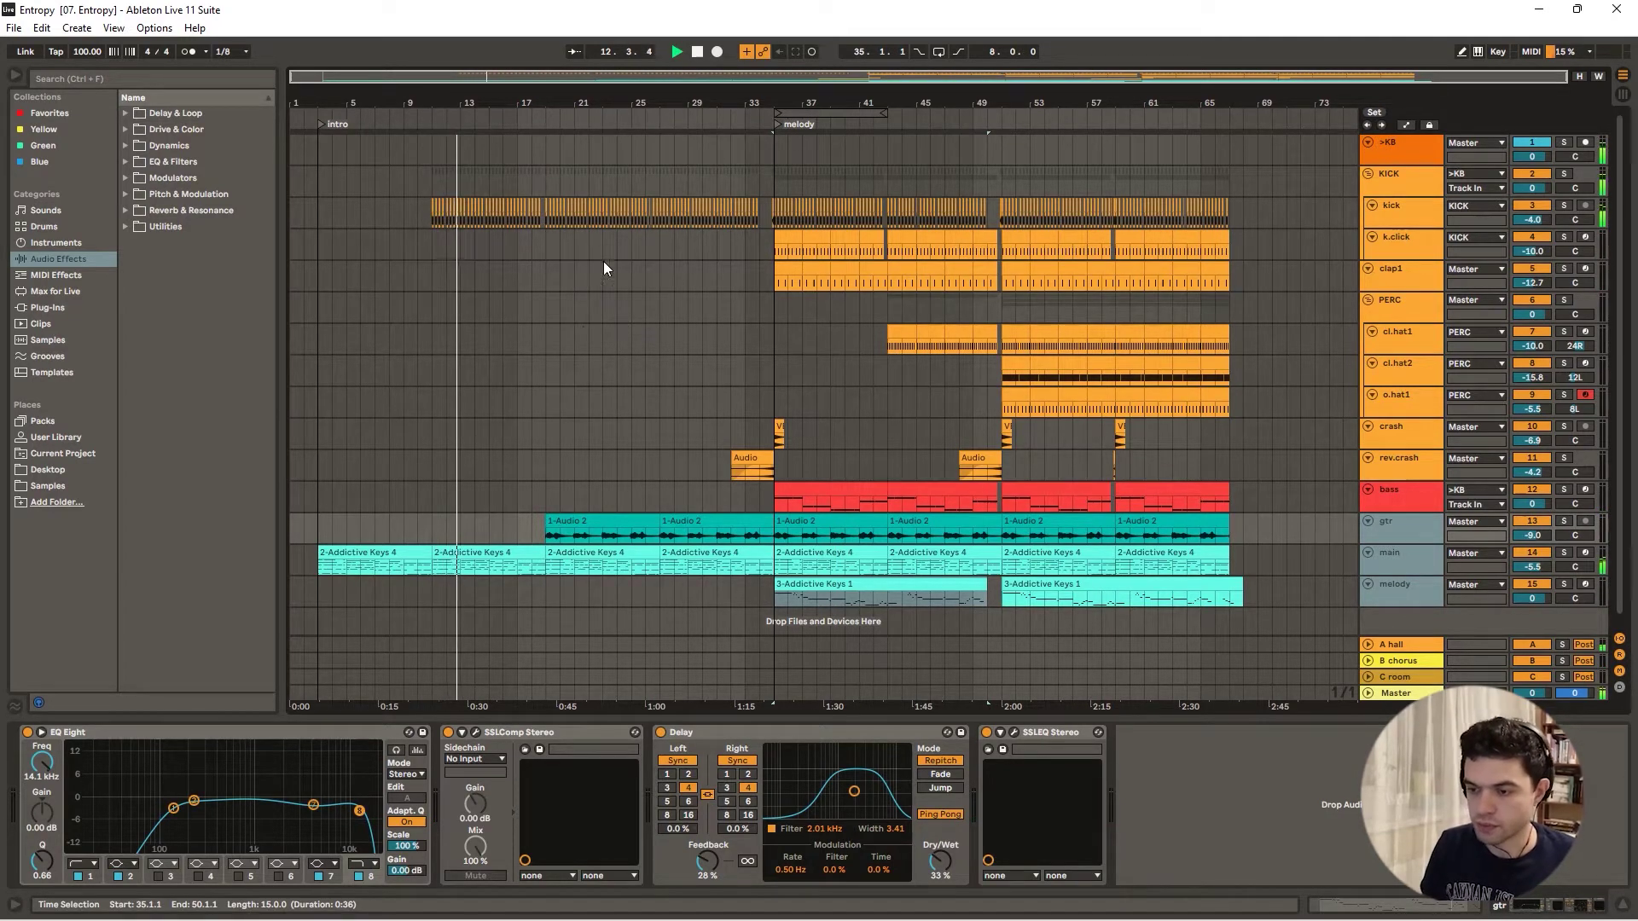
{"action": "scroll", "coordinate": [584, 296], "scroll_direction": "down", "scroll_amount": 1}
{"action": "scroll", "coordinate": [584, 296], "scroll_direction": "up", "scroll_amount": 1}
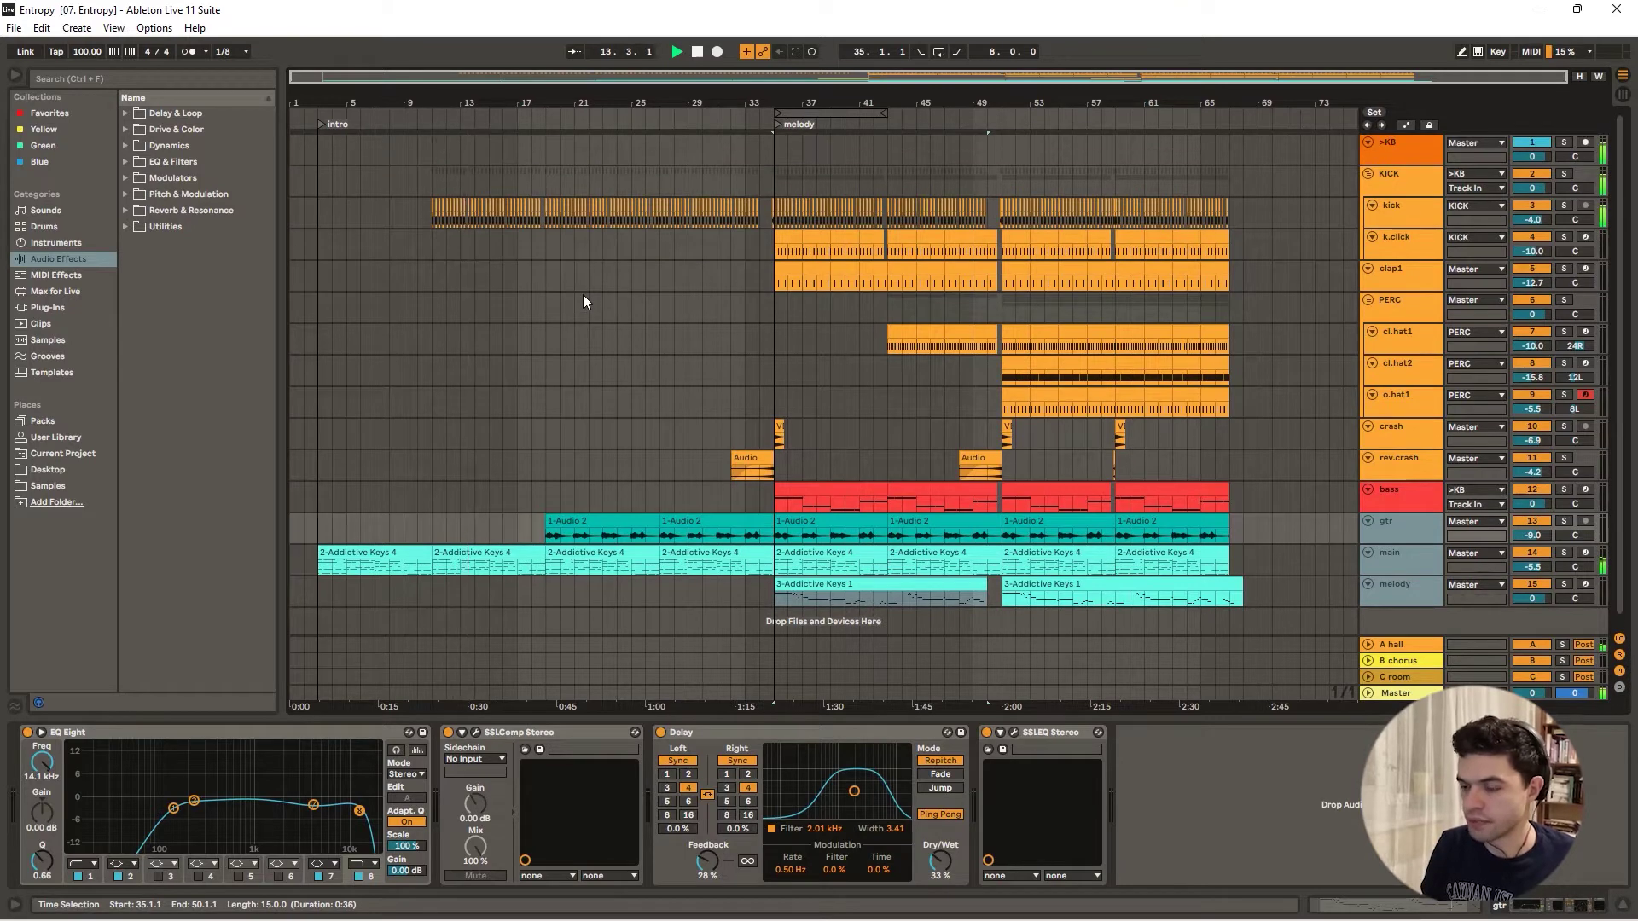
{"action": "left_click", "coordinate": [726, 118]}
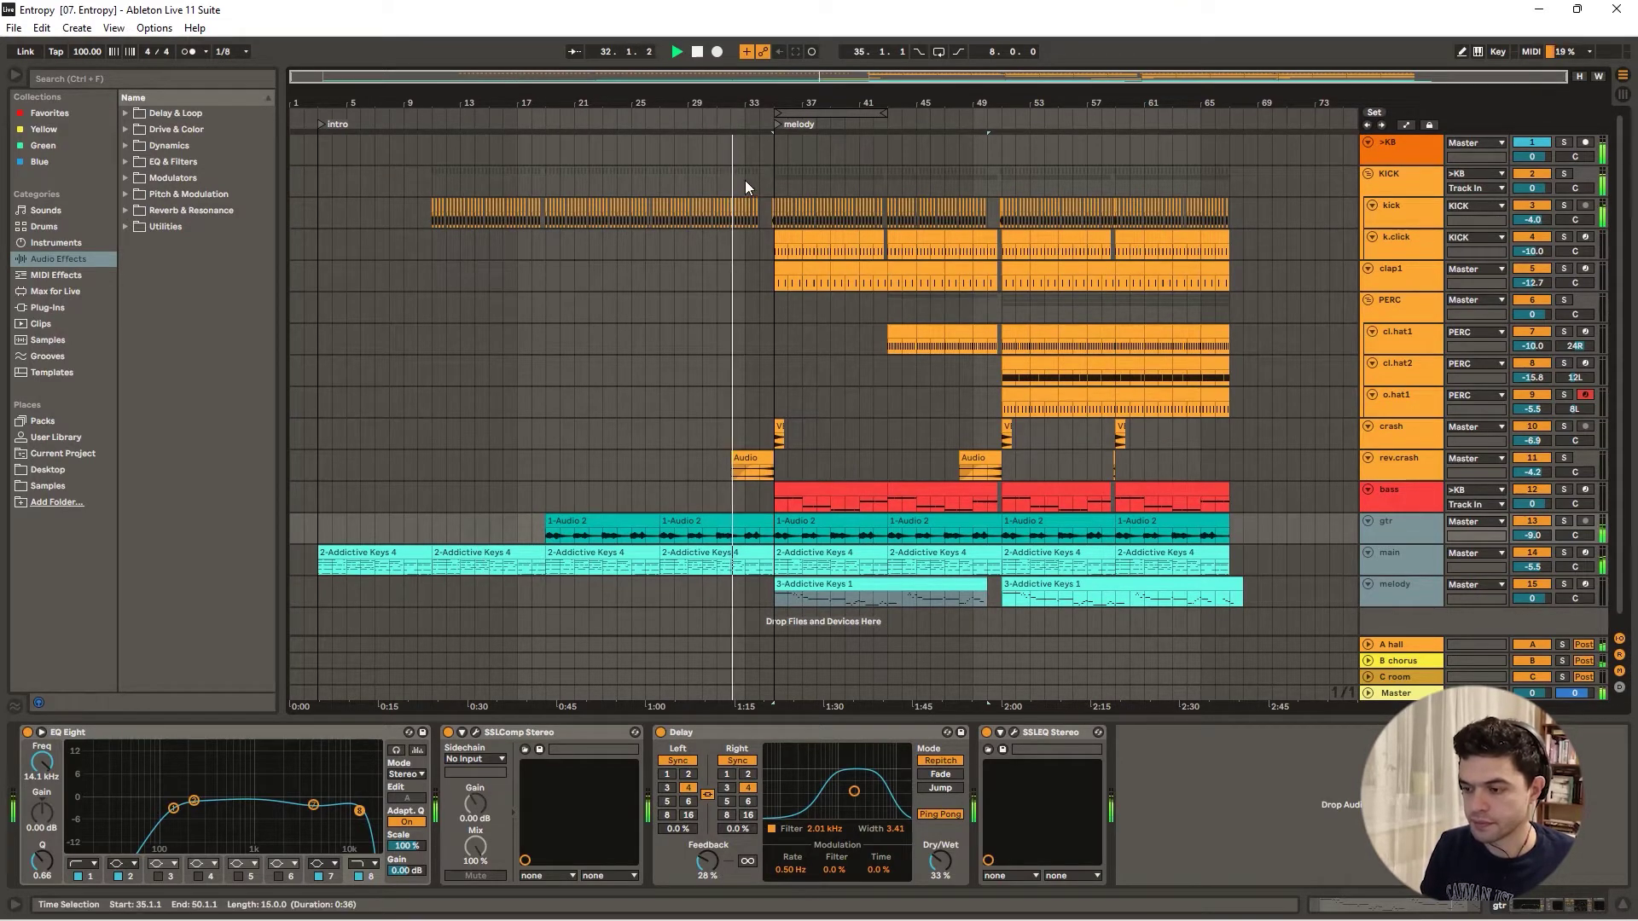
- Show the kick track's devices and play the kick soloed from about bar 21
{"action": "left_click", "coordinate": [1395, 175]}
{"action": "left_click", "coordinate": [1421, 213]}
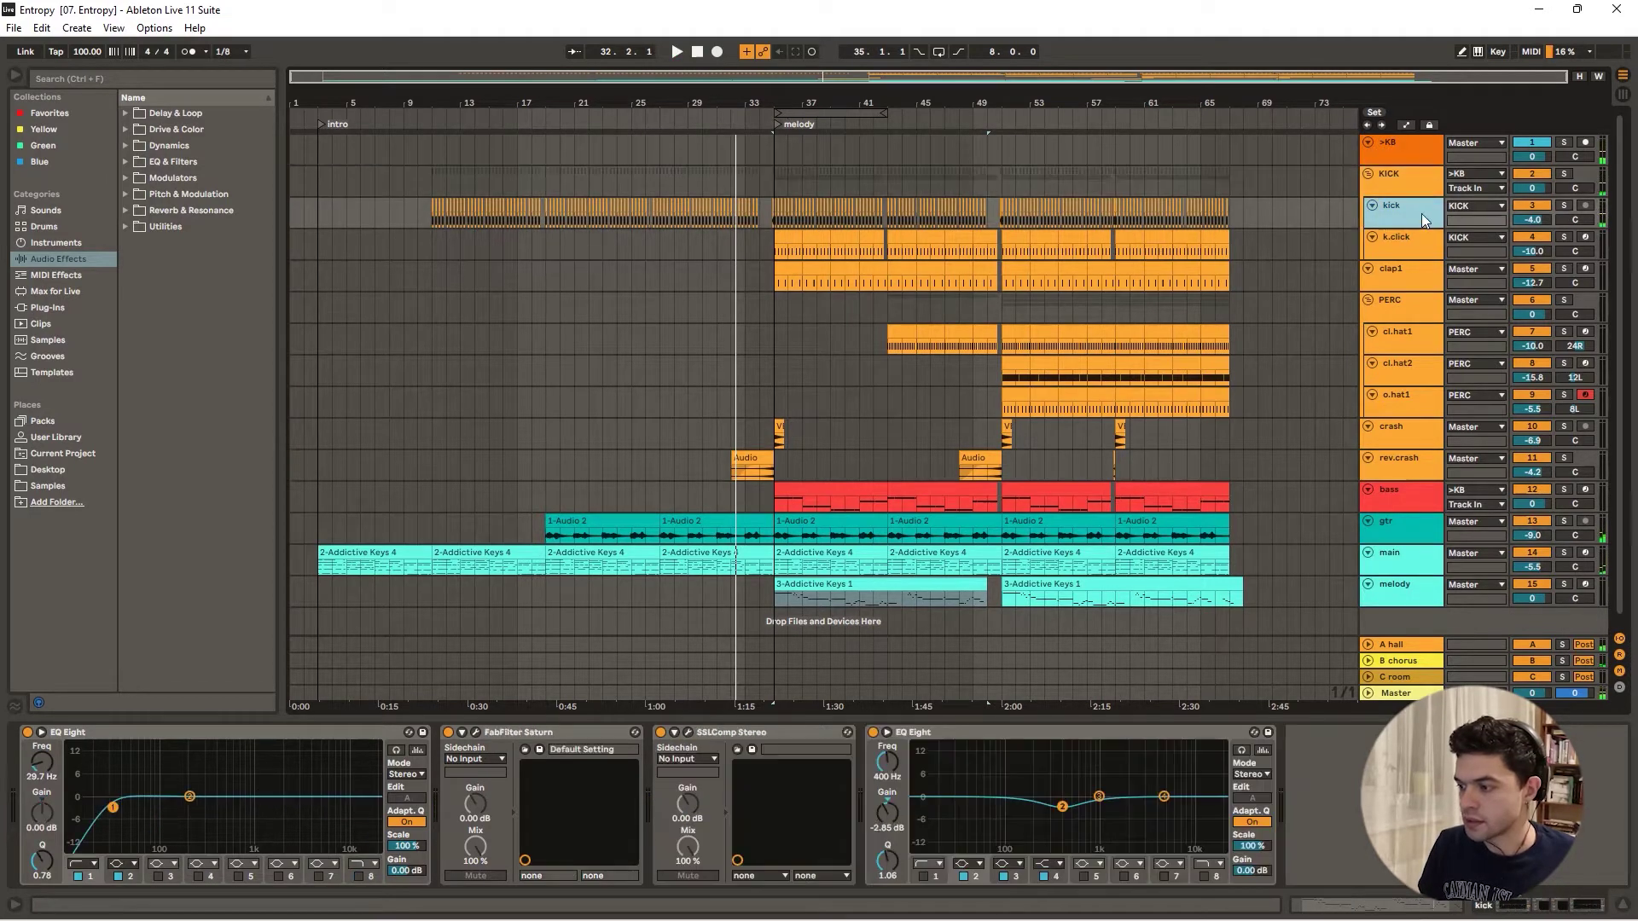
{"action": "left_click", "coordinate": [580, 120]}
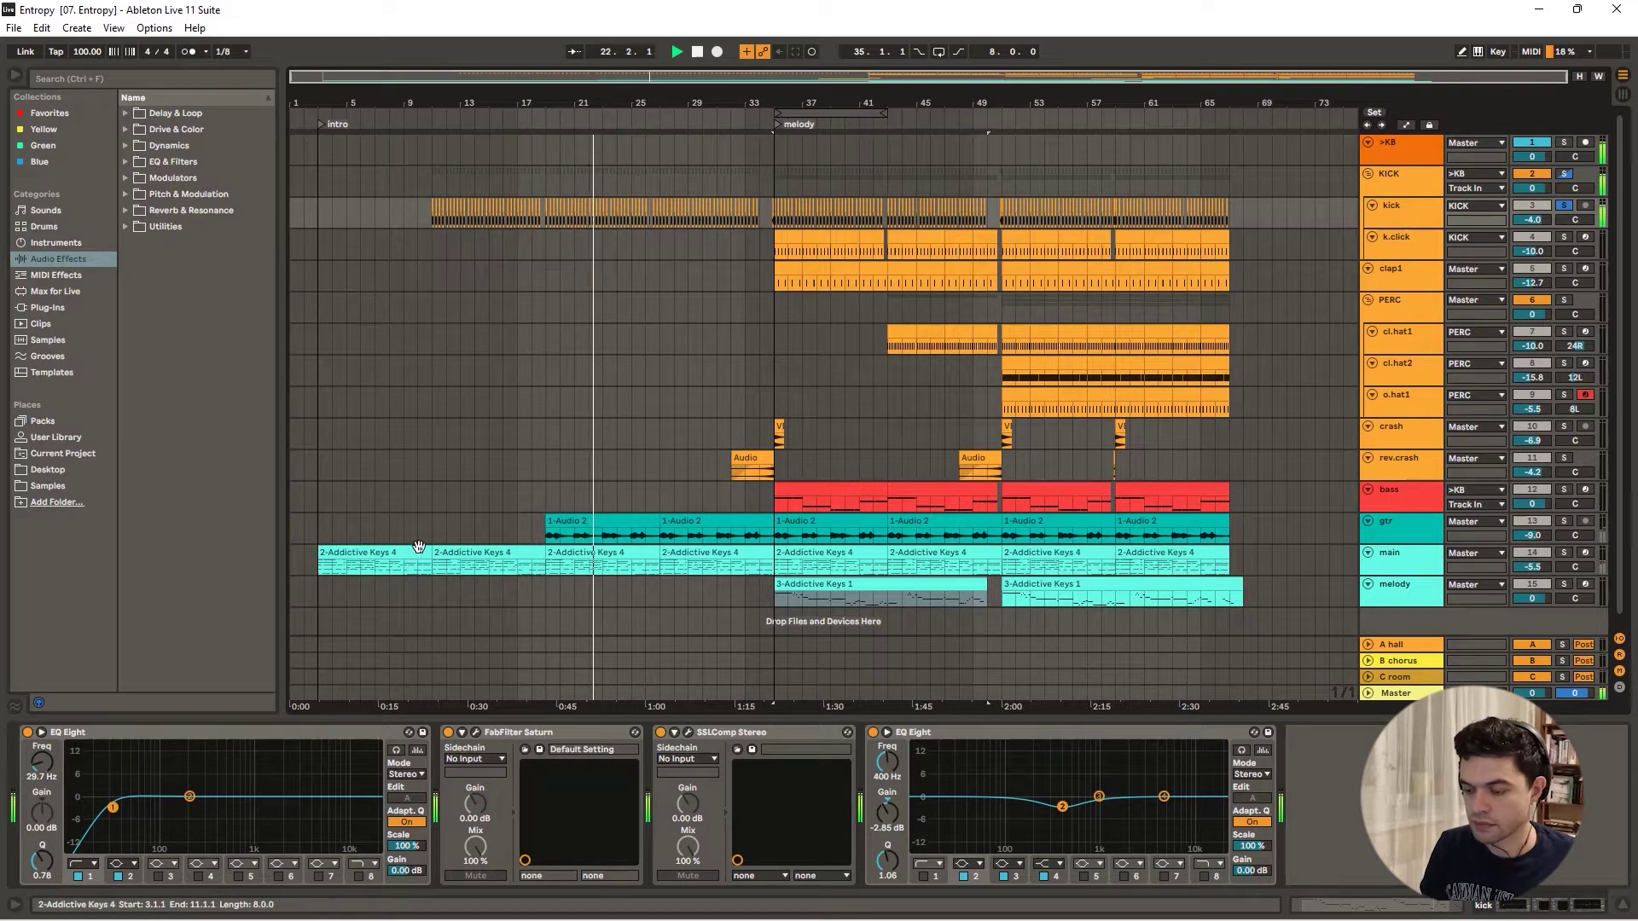
{"action": "left_click", "coordinate": [1399, 208]}
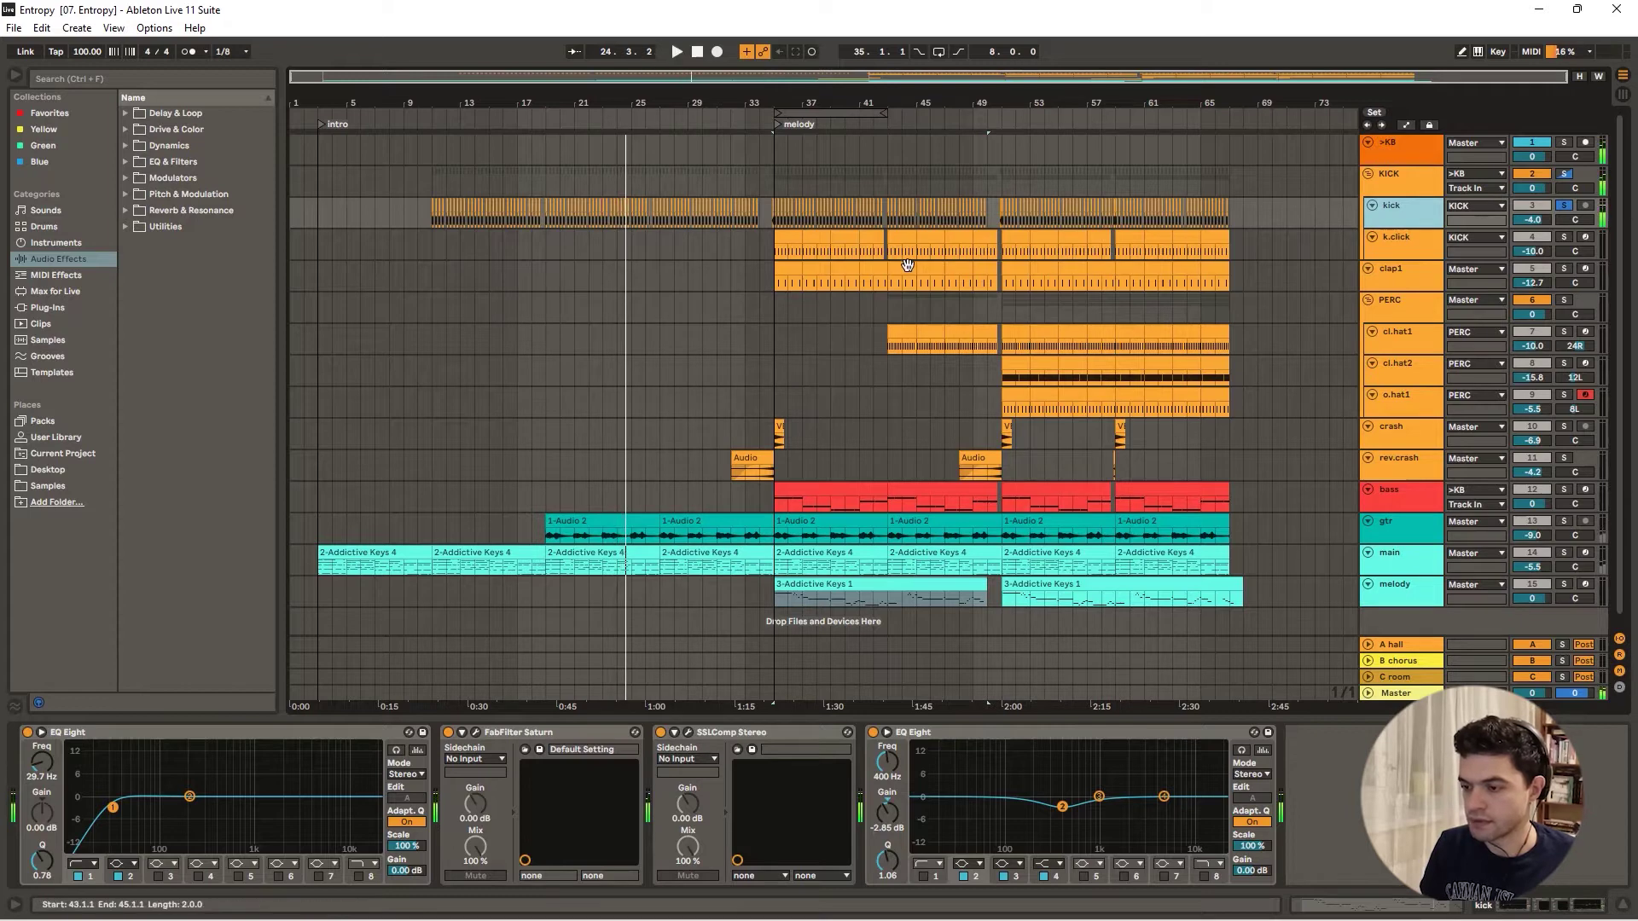
- Unsolo the kick track and play the soloed KICK group from the melody section at bar 35
{"action": "left_click", "coordinate": [1566, 205]}
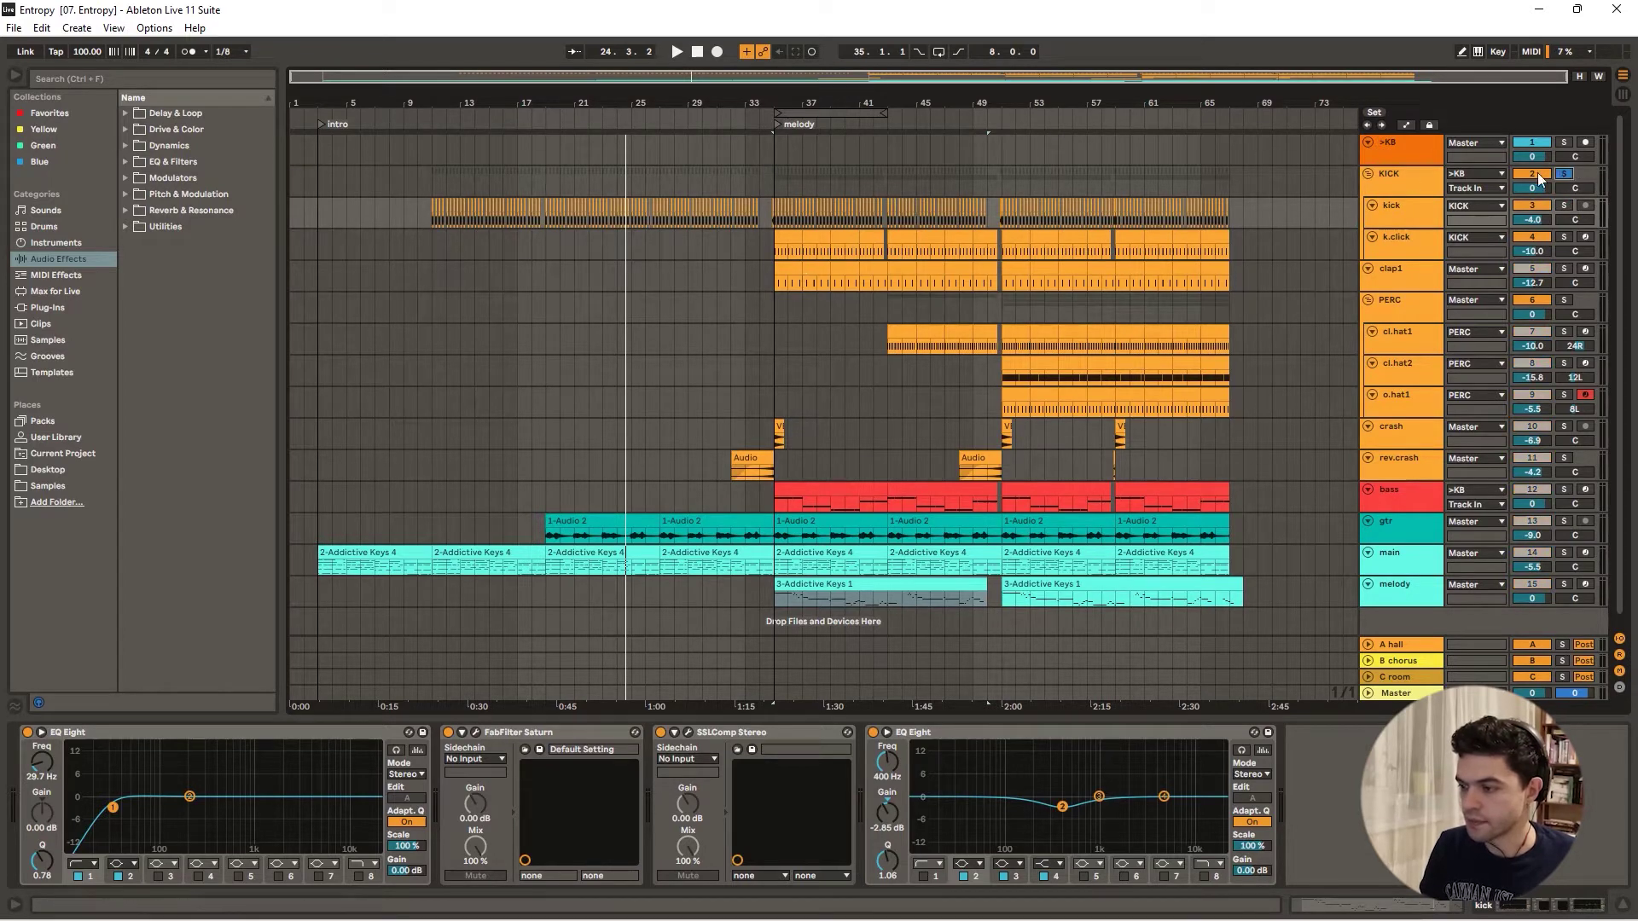
{"action": "left_click", "coordinate": [780, 125]}
{"action": "left_click_drag", "start_coordinate": [808, 103], "coordinate": [575, 168]}
{"action": "key", "text": "space"}
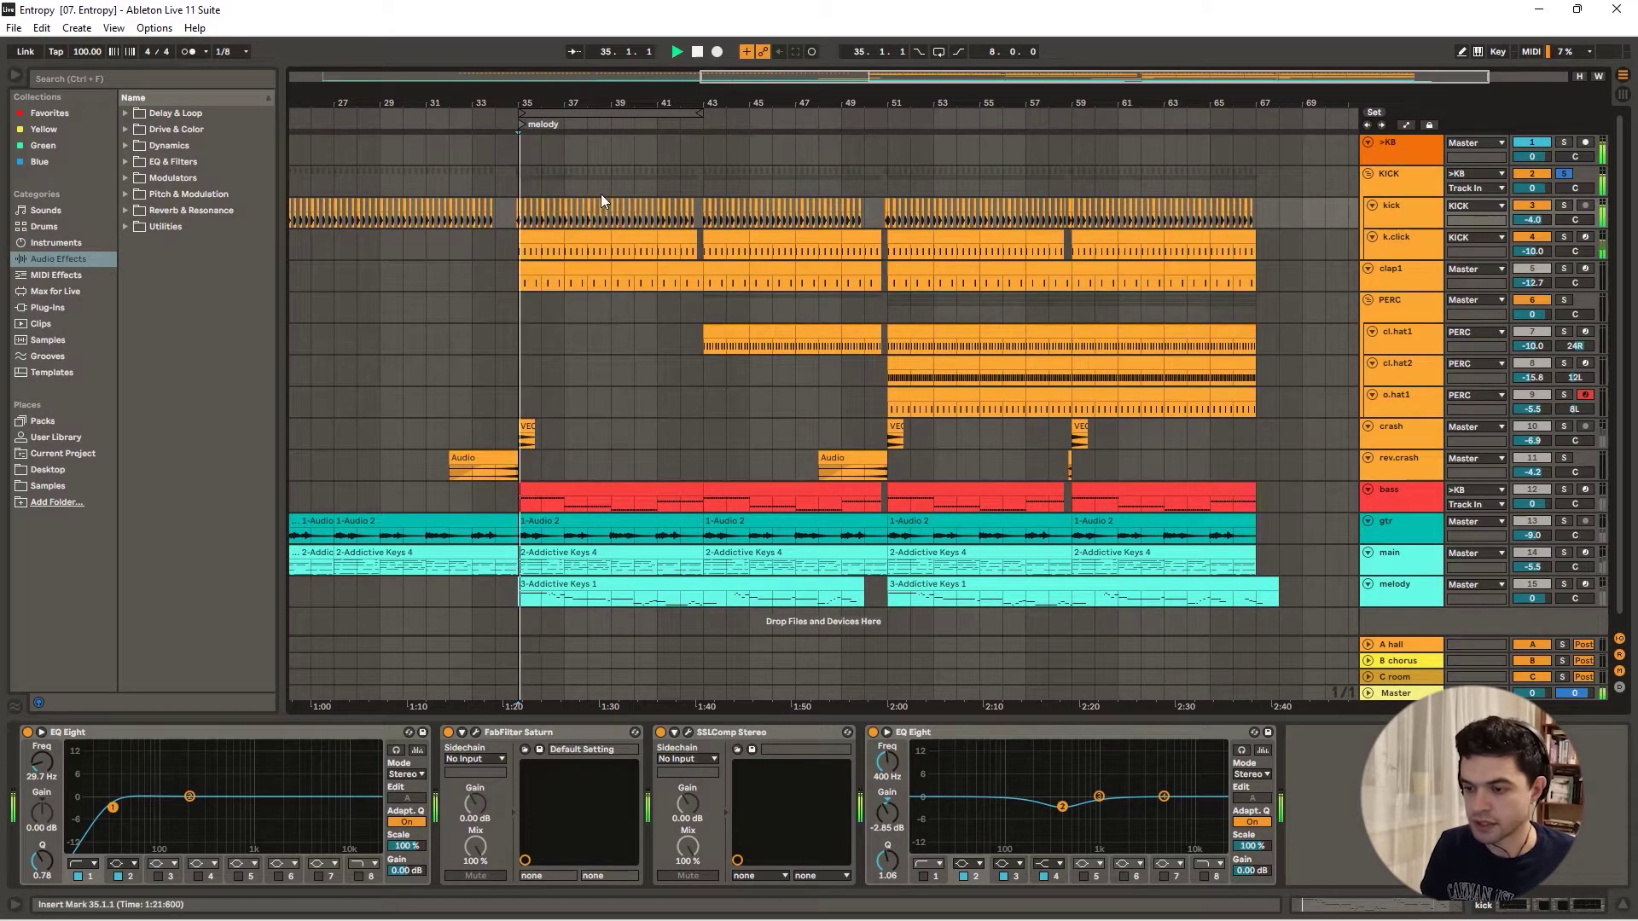
- Audition the k.click track on its own and the whole KICK group, showing the devices of each
{"action": "left_click", "coordinate": [1419, 242]}
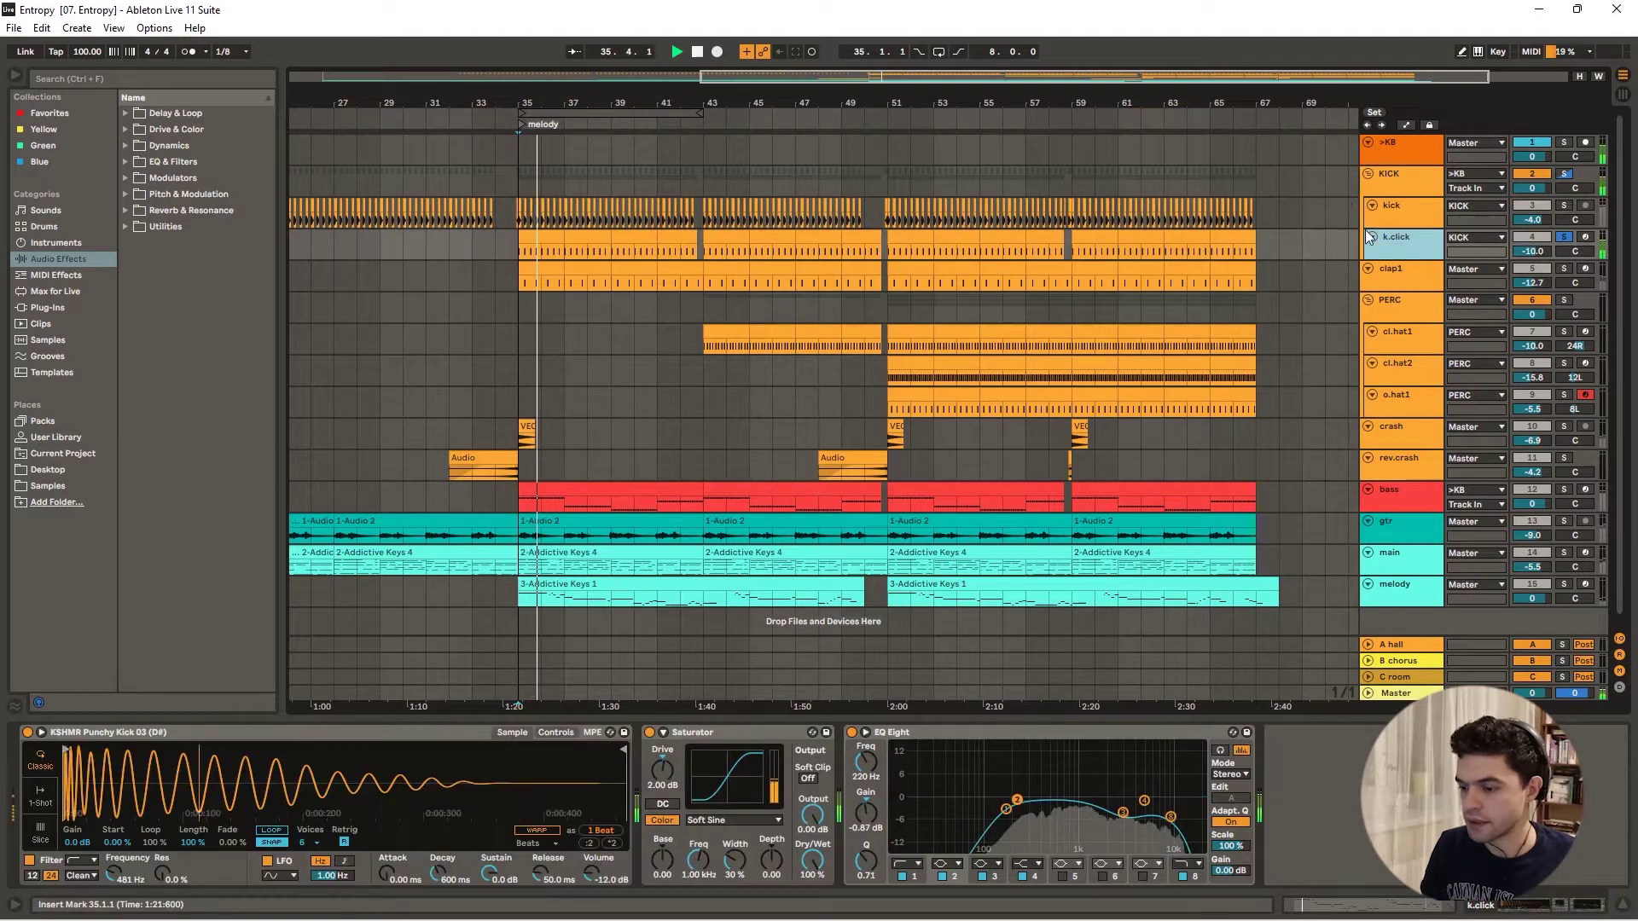
{"action": "left_click", "coordinate": [1241, 751]}
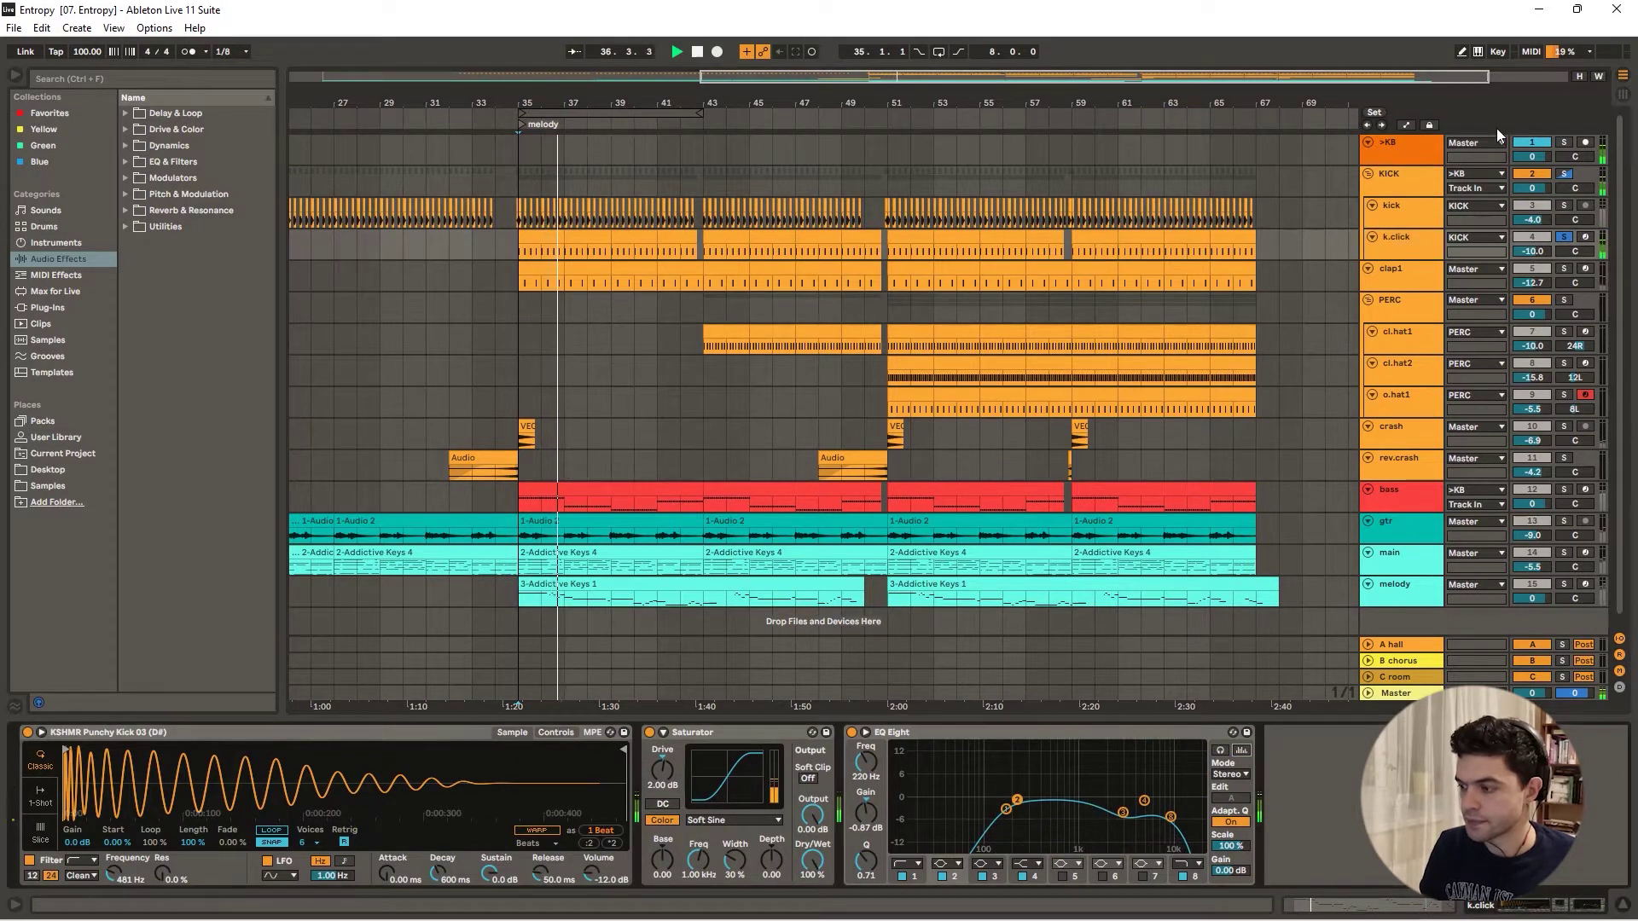
{"action": "left_click", "coordinate": [1430, 182]}
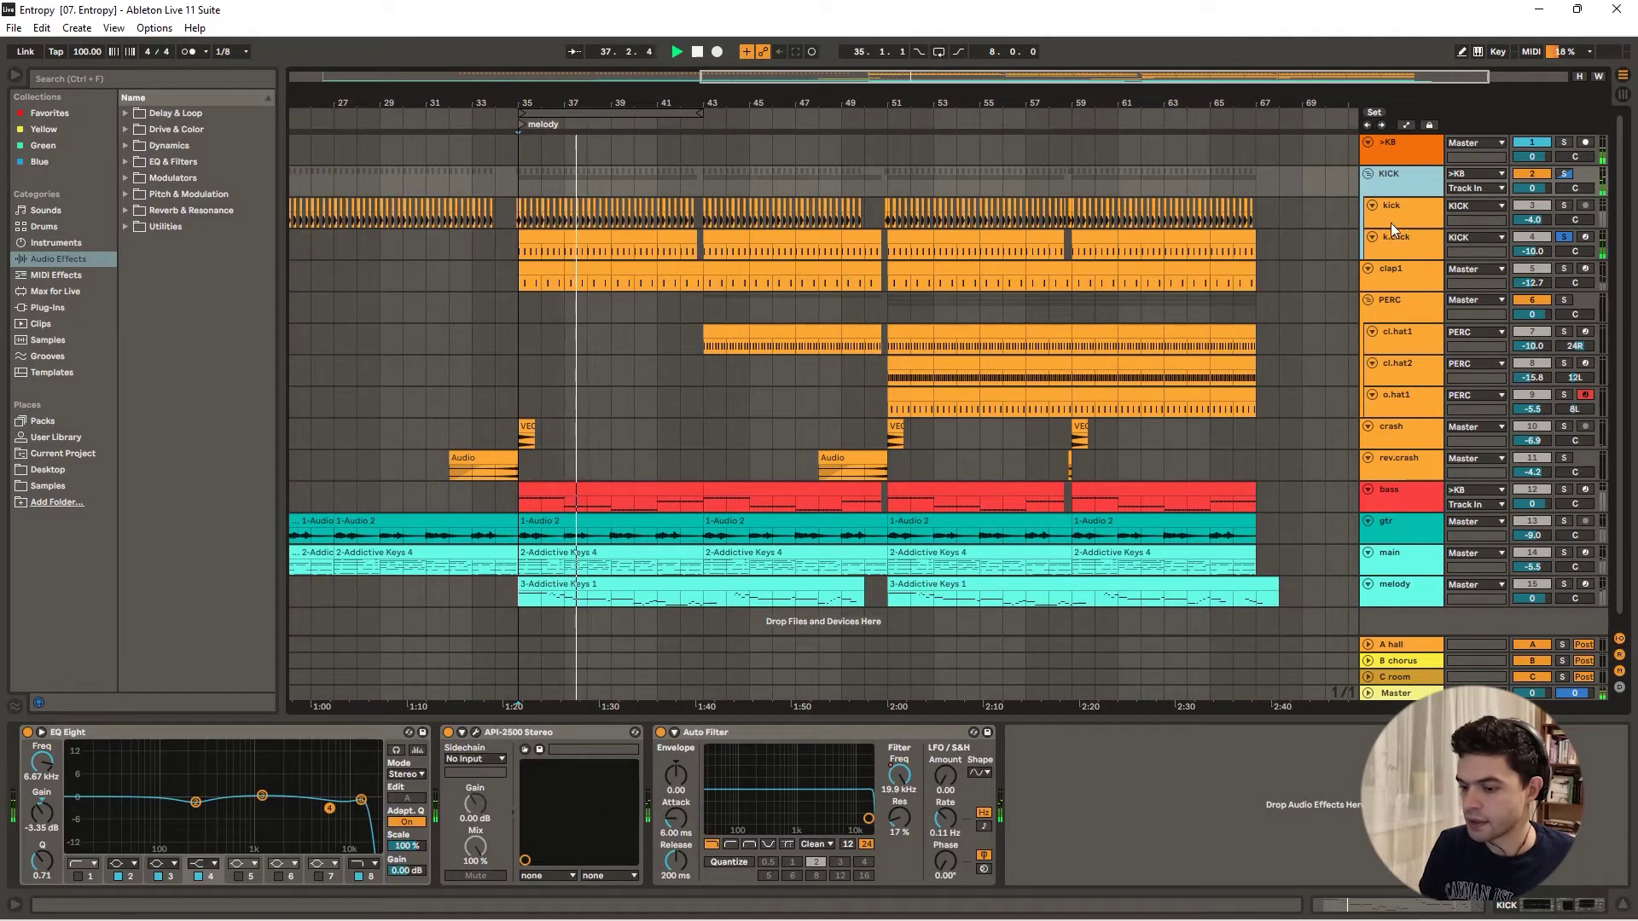
{"action": "left_click", "coordinate": [1563, 172]}
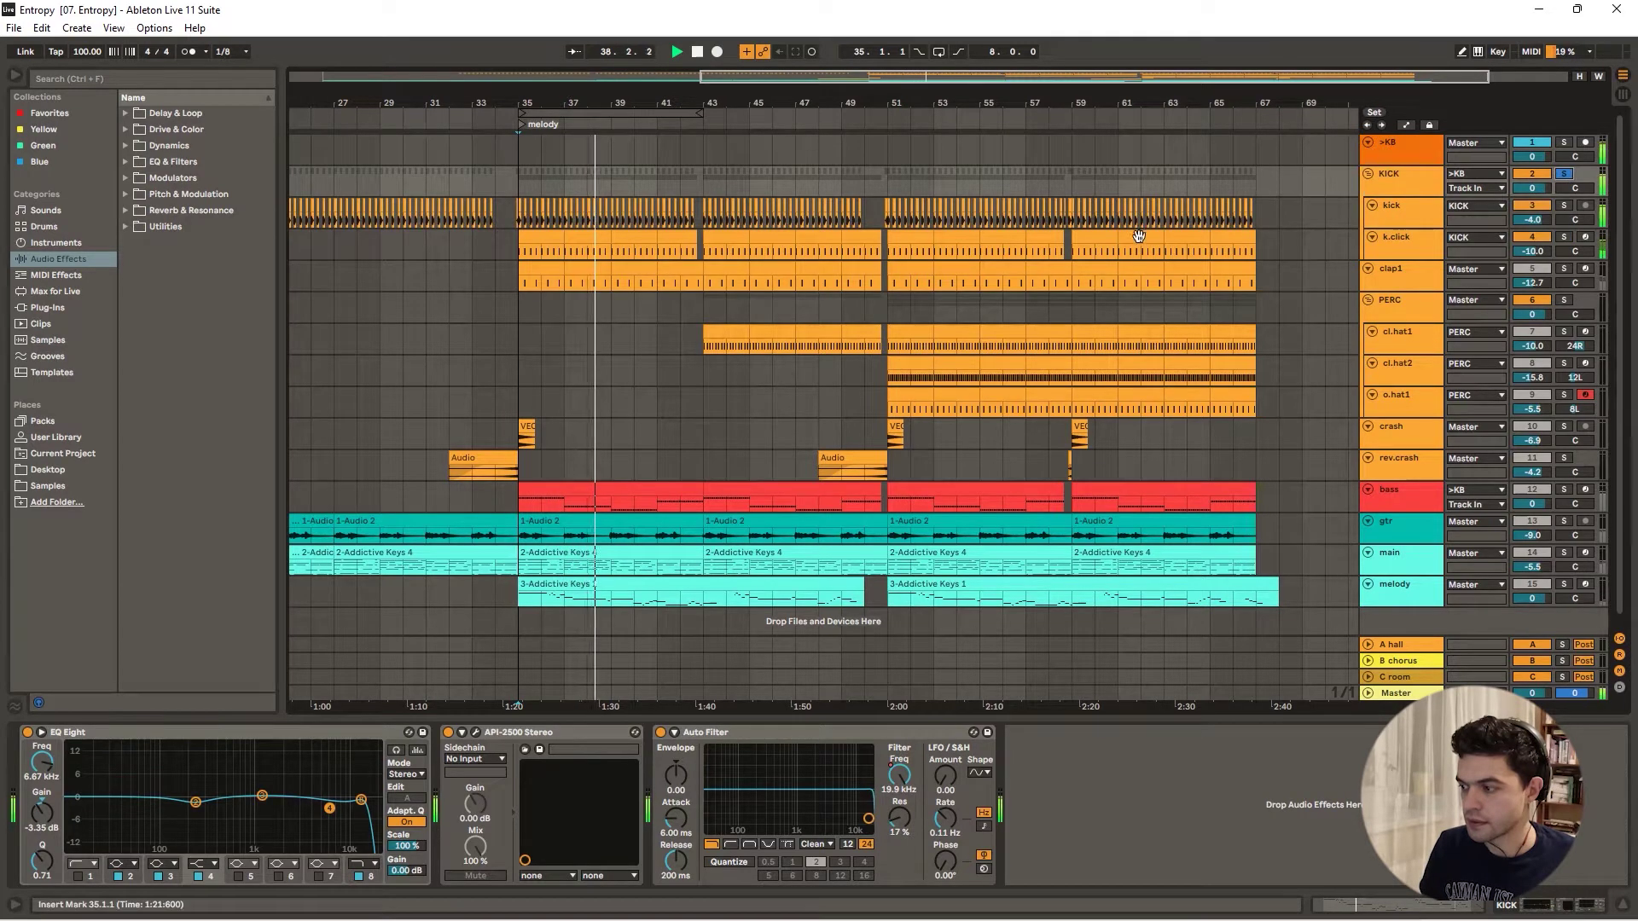
{"action": "key", "text": "space"}
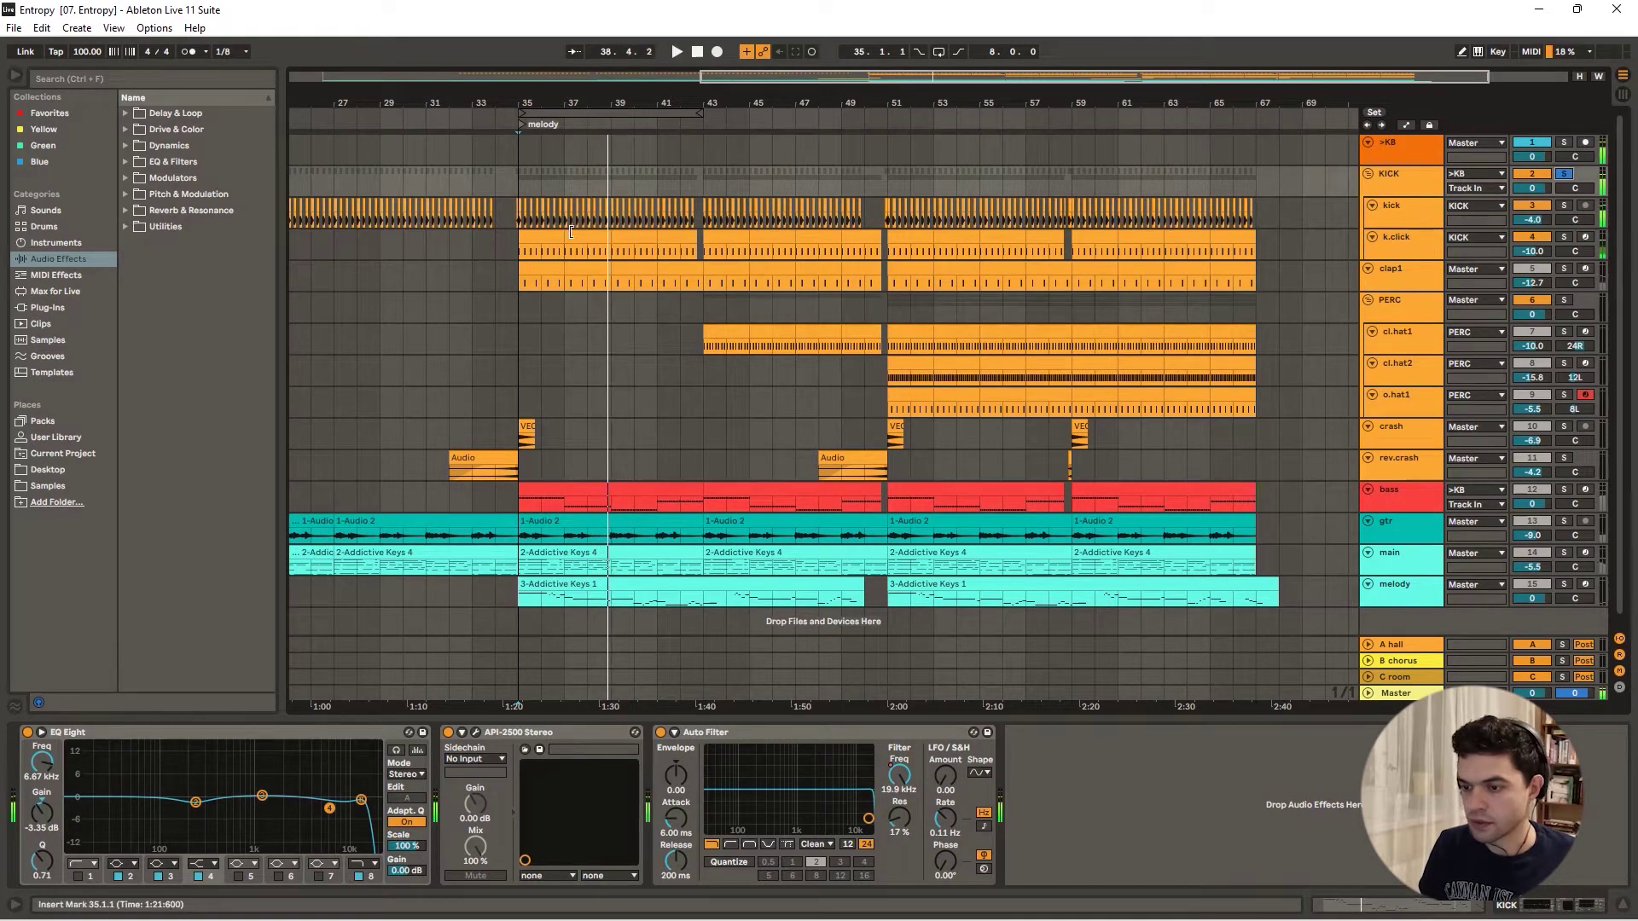
- Open the KICK group's API-2500 compressor, watch it during playback from bar 35, and close its window
{"action": "left_click", "coordinate": [518, 184]}
{"action": "left_click", "coordinate": [477, 732]}
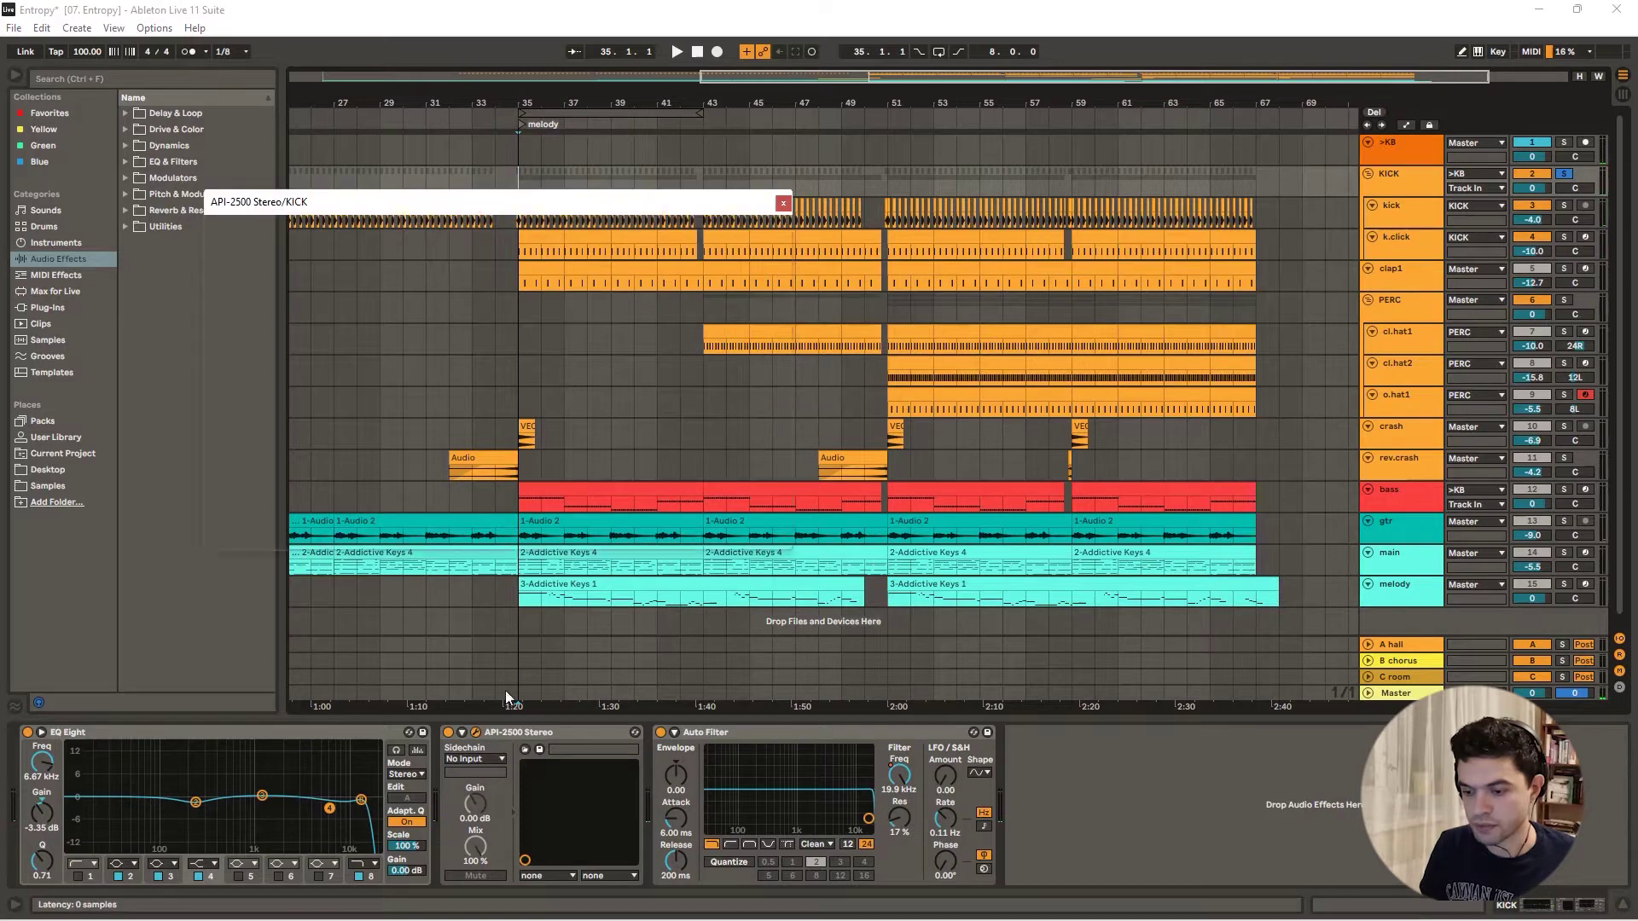
{"action": "key", "text": "space"}
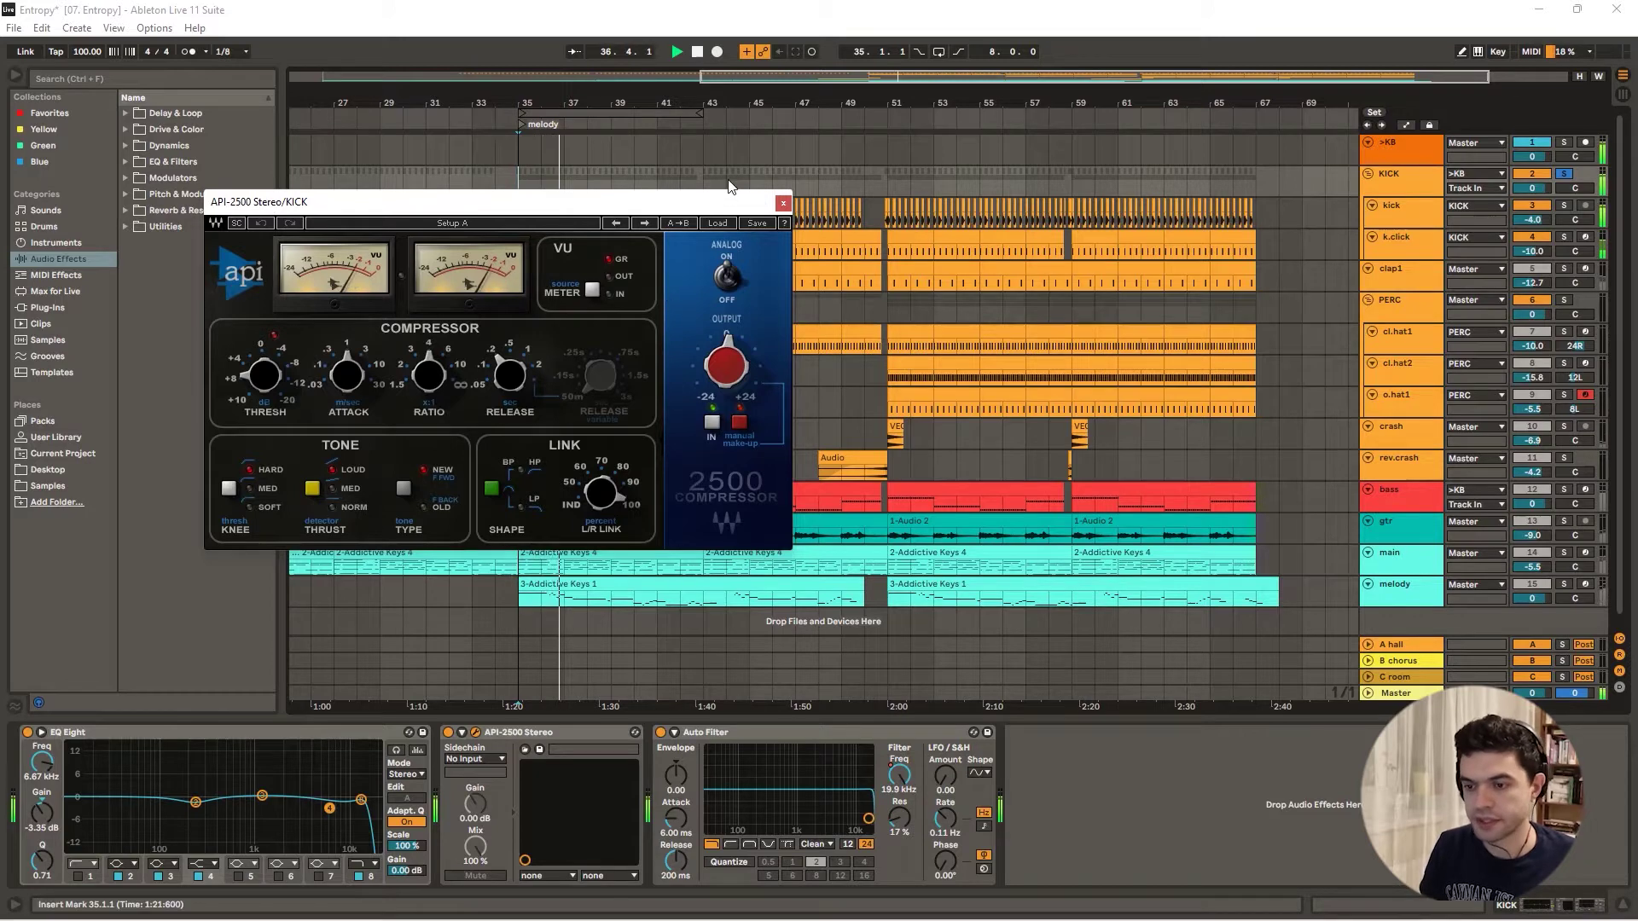
{"action": "left_click", "coordinate": [782, 205]}
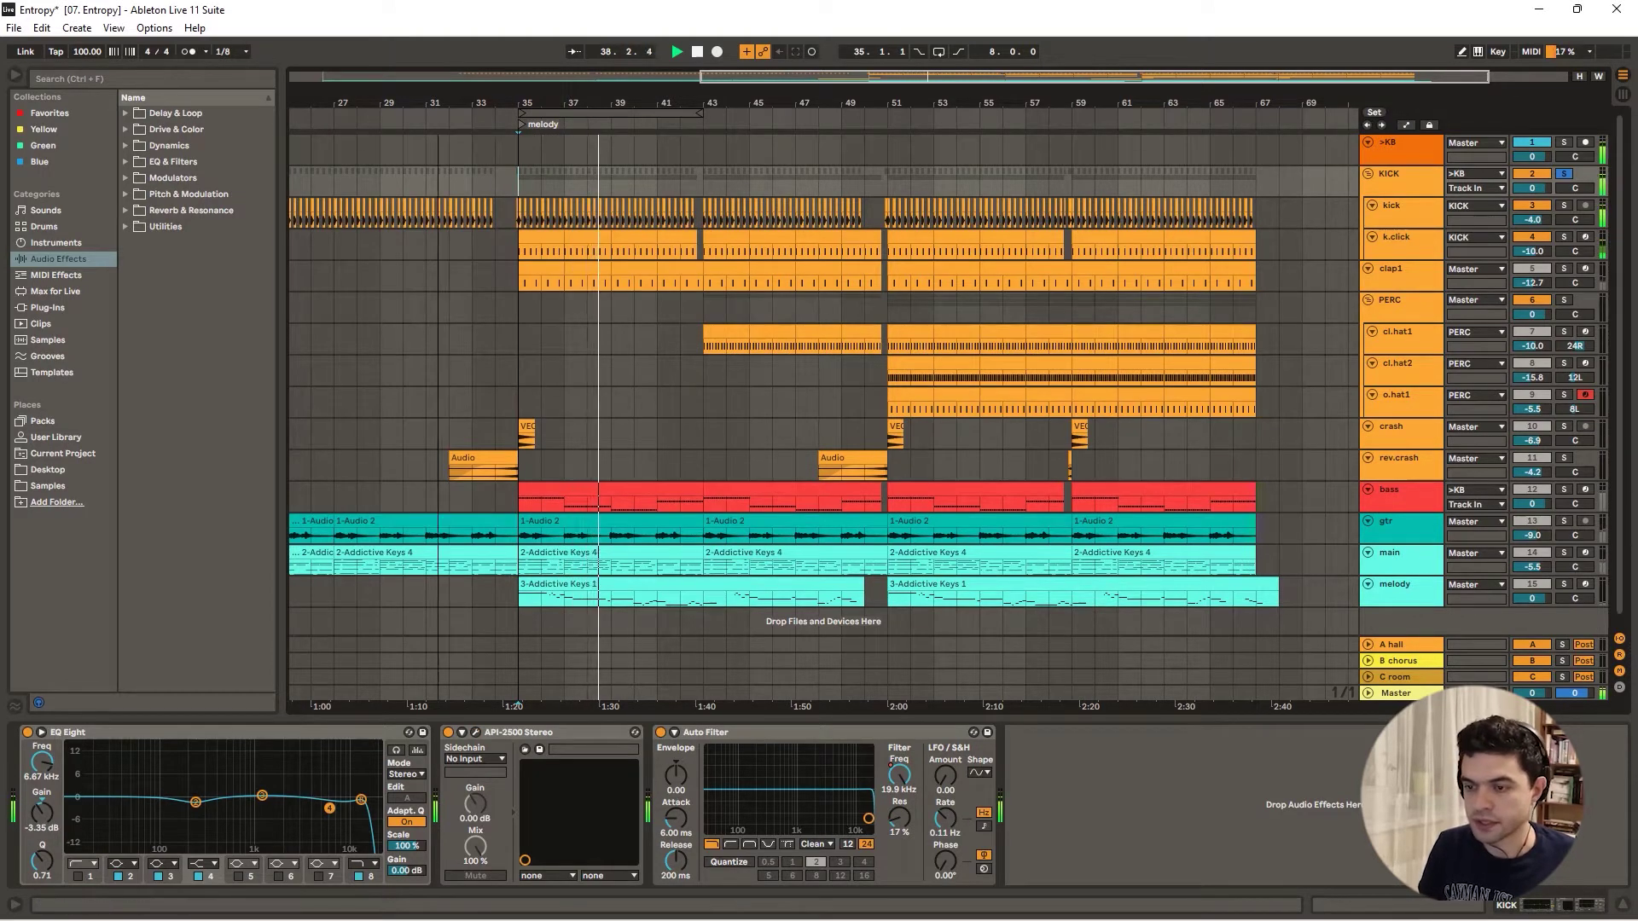
- Play the KICK group from about bar 31 to check its Auto Filter before the melody section
{"action": "scroll", "coordinate": [537, 120], "scroll_direction": "left", "scroll_amount": 3}
{"action": "left_click", "coordinate": [541, 117]}
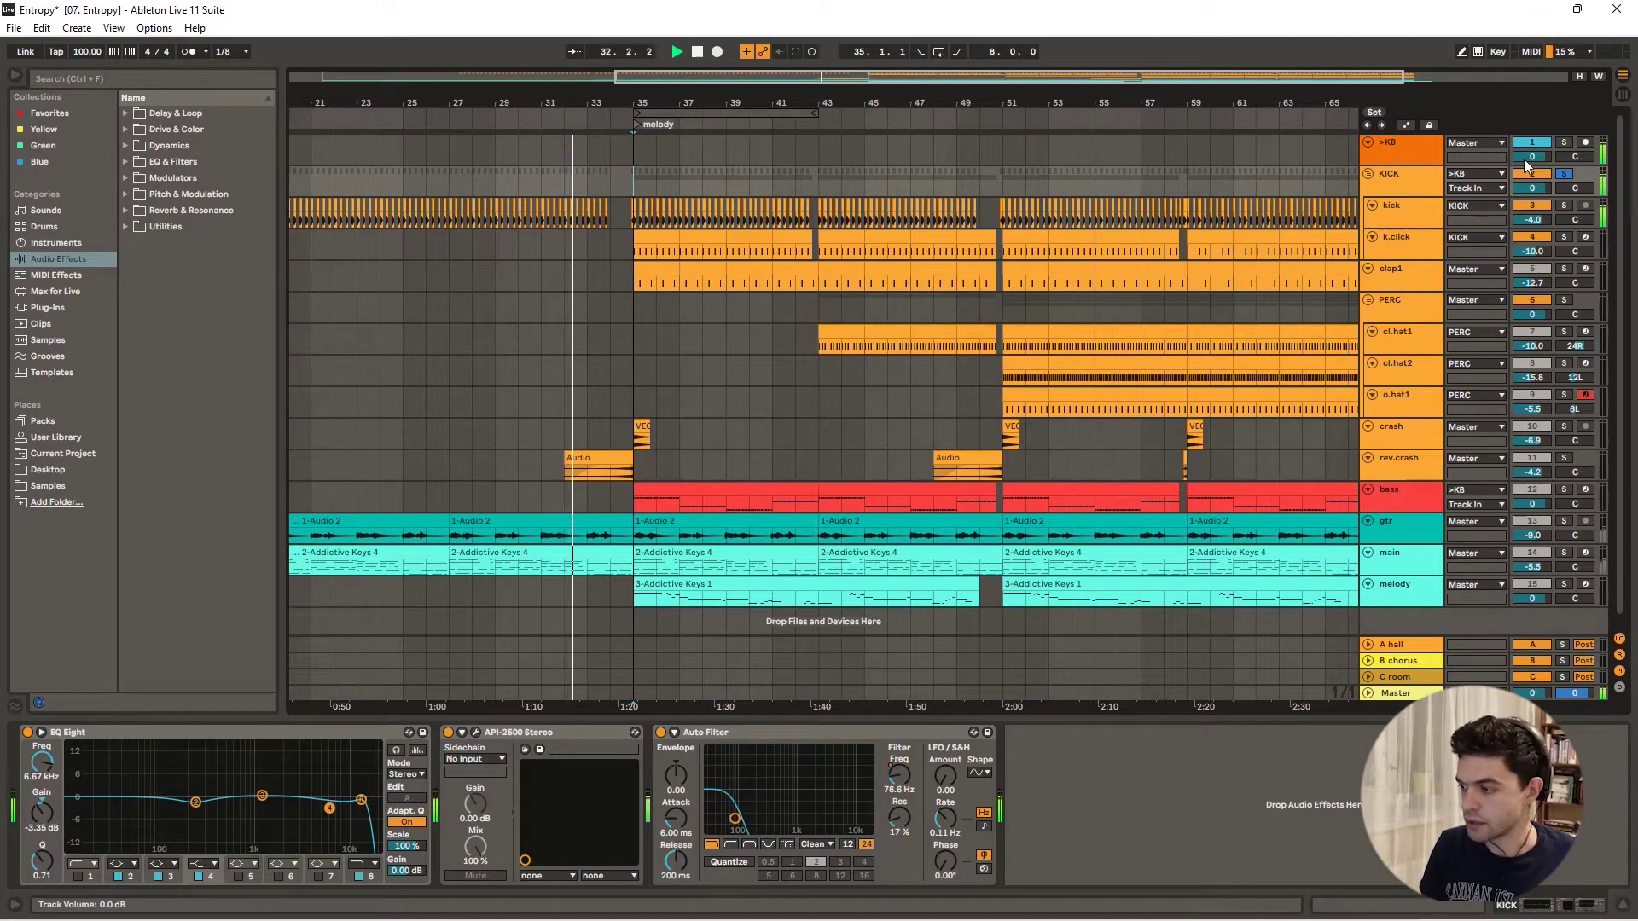
{"action": "key", "text": "space"}
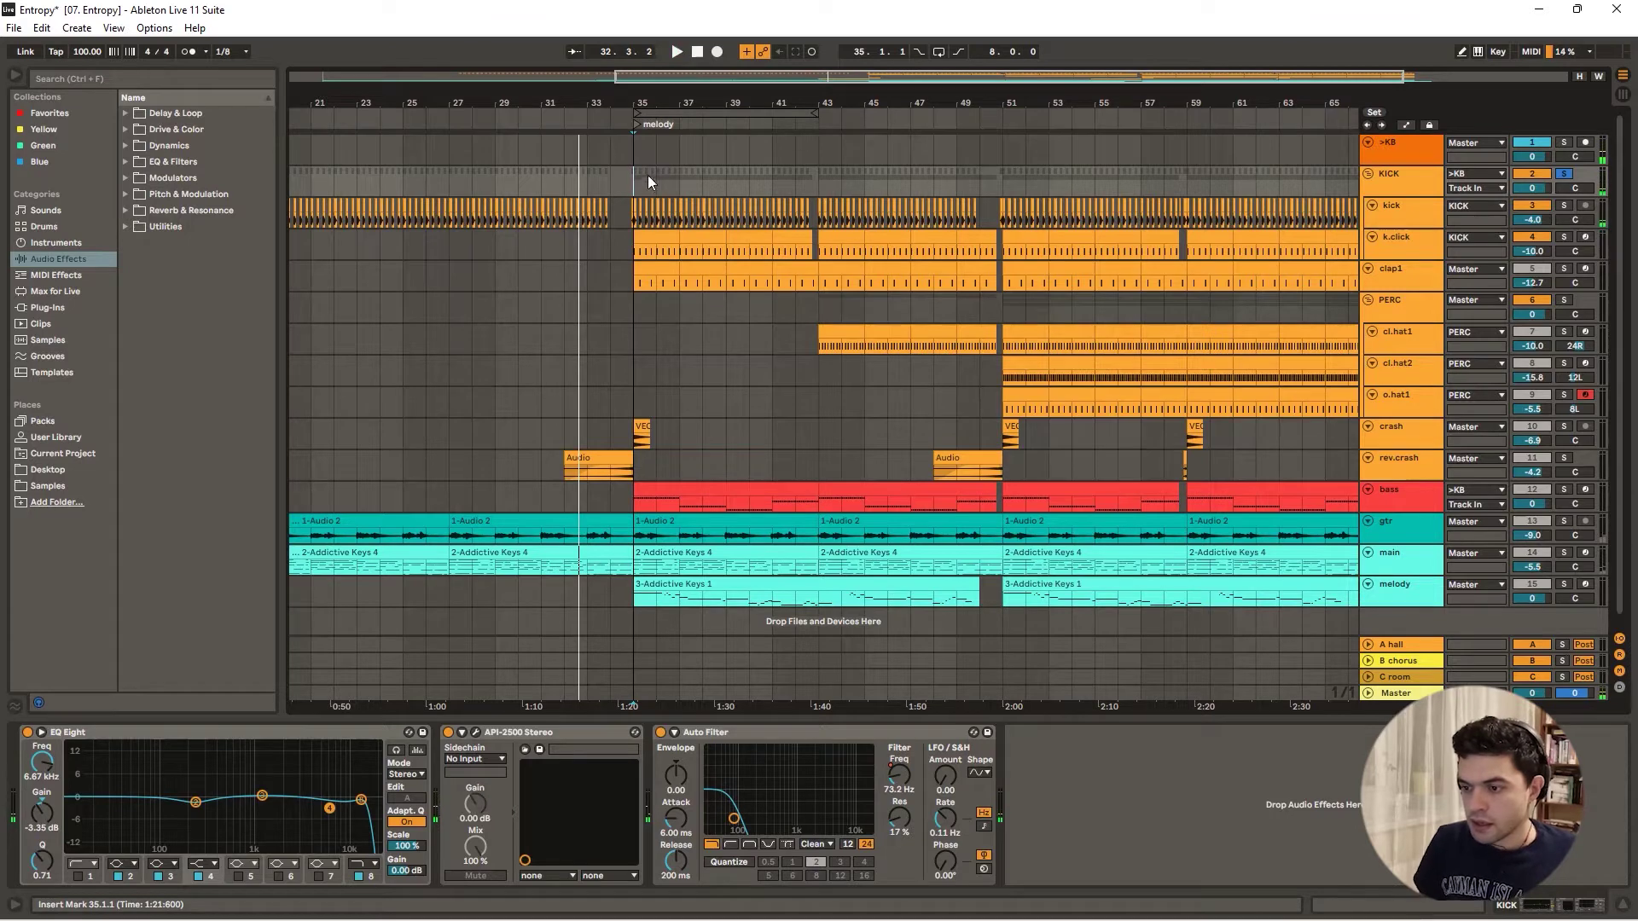
- Select bars 35 to 37 on the k.click track and play clap1 soloed together with the KICK group
{"action": "left_click_drag", "start_coordinate": [648, 102], "coordinate": [648, 103]}
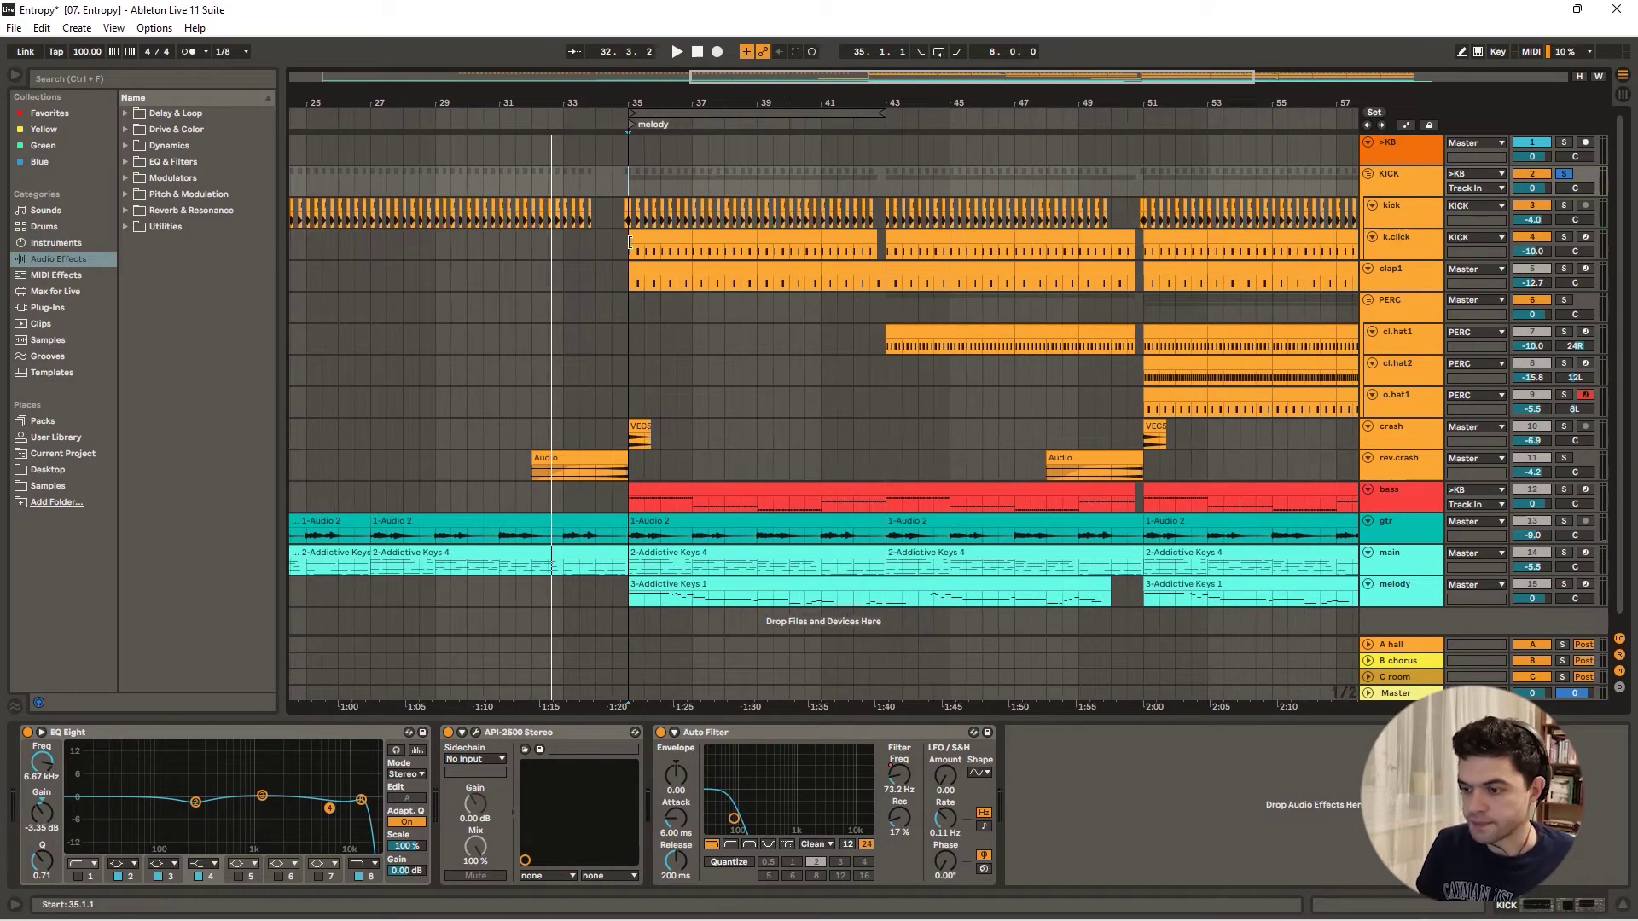
{"action": "left_click_drag", "start_coordinate": [629, 243], "coordinate": [692, 247]}
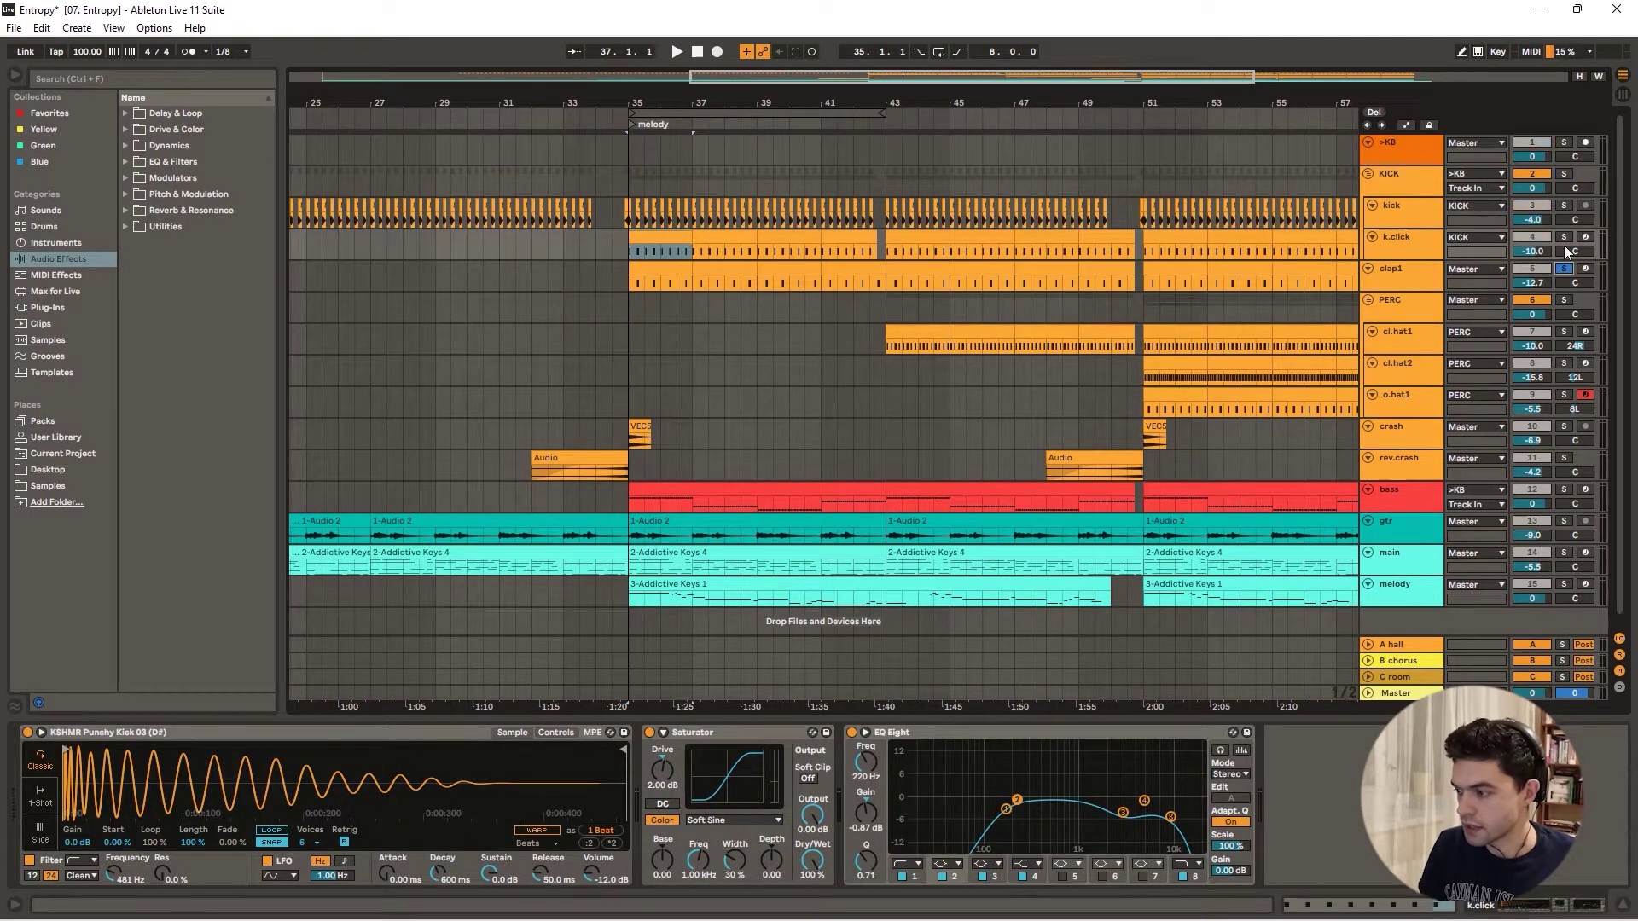
{"action": "key", "text": "space"}
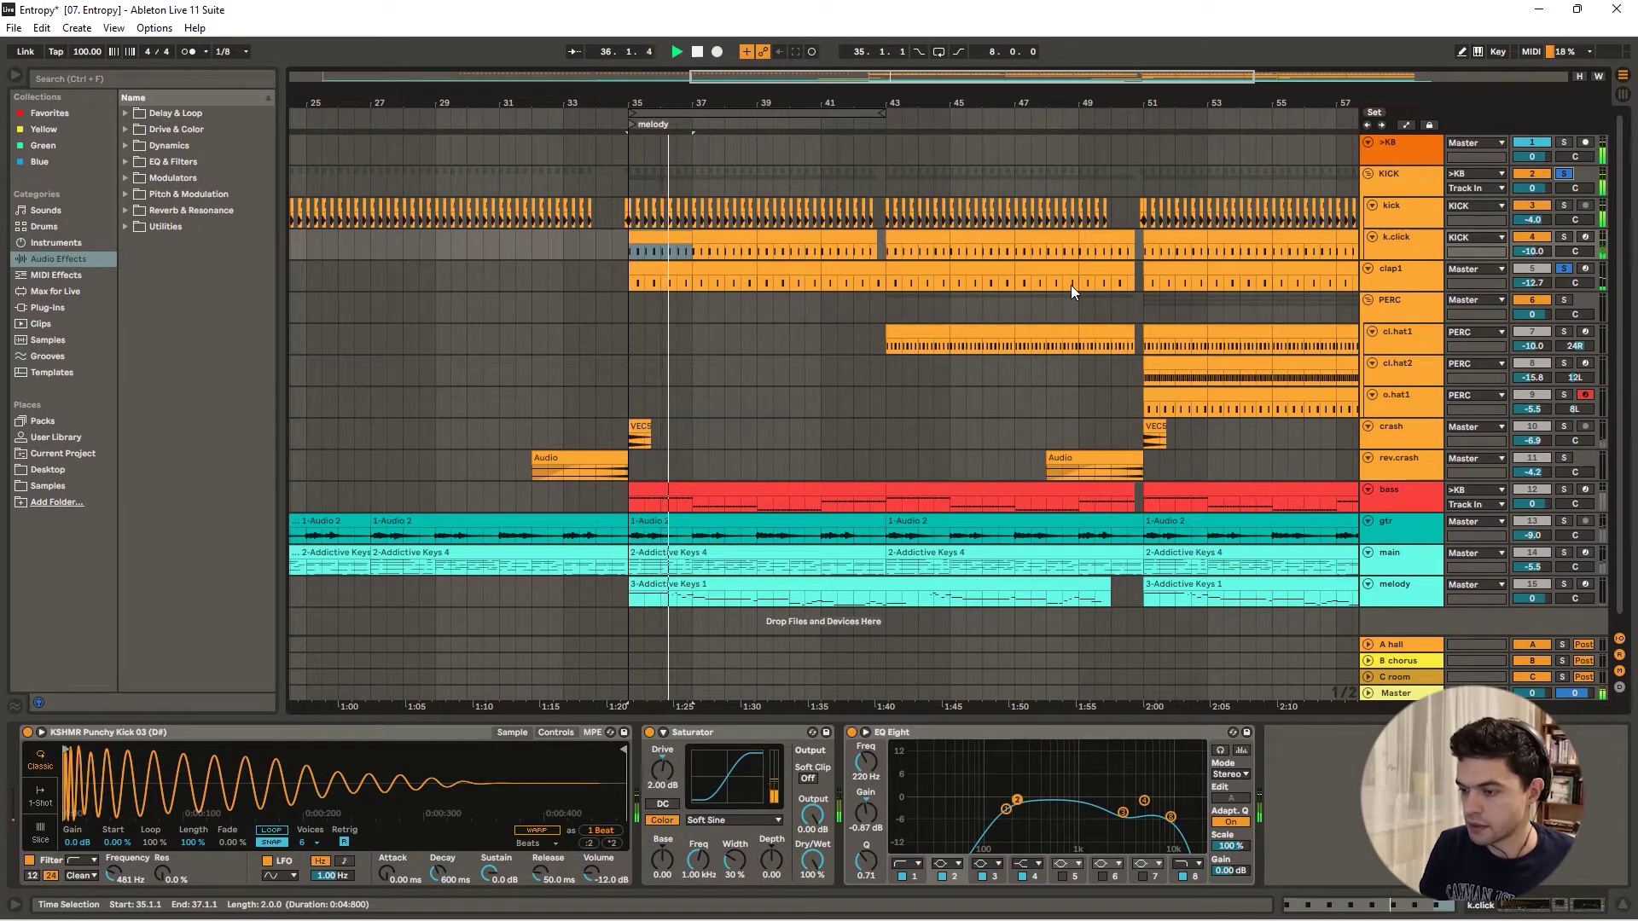
- Solo the PERC group together with KICK and clap1, and play the drums from bar 51
{"action": "left_click_drag", "start_coordinate": [1158, 109], "coordinate": [1029, 109]}
{"action": "key", "text": "space"}
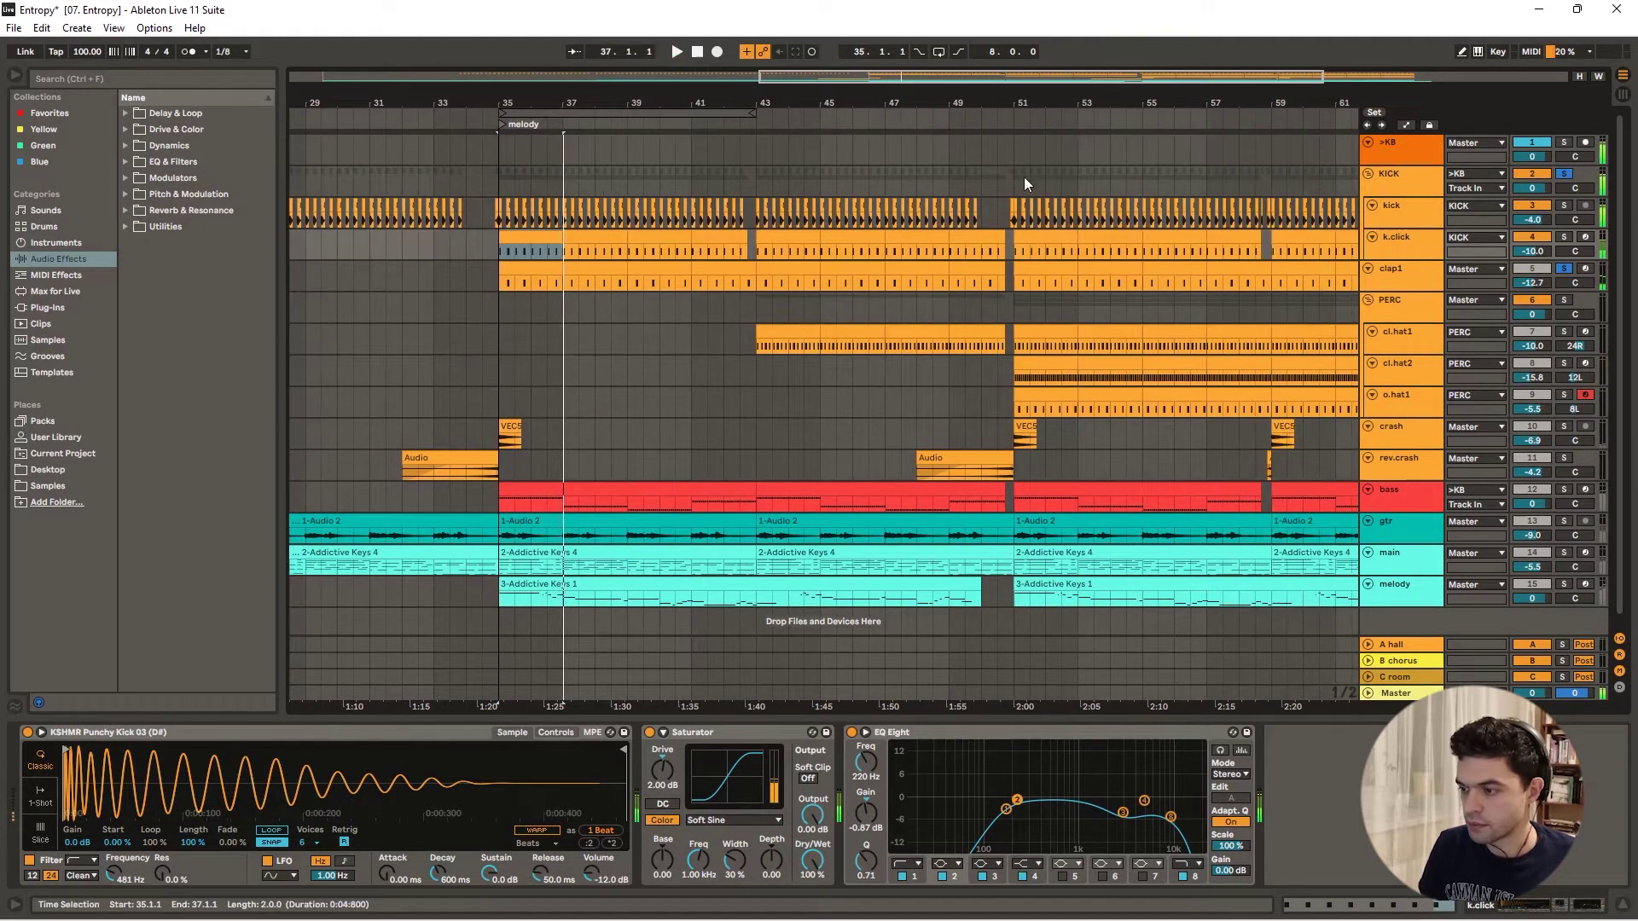
{"action": "left_click", "coordinate": [1016, 175]}
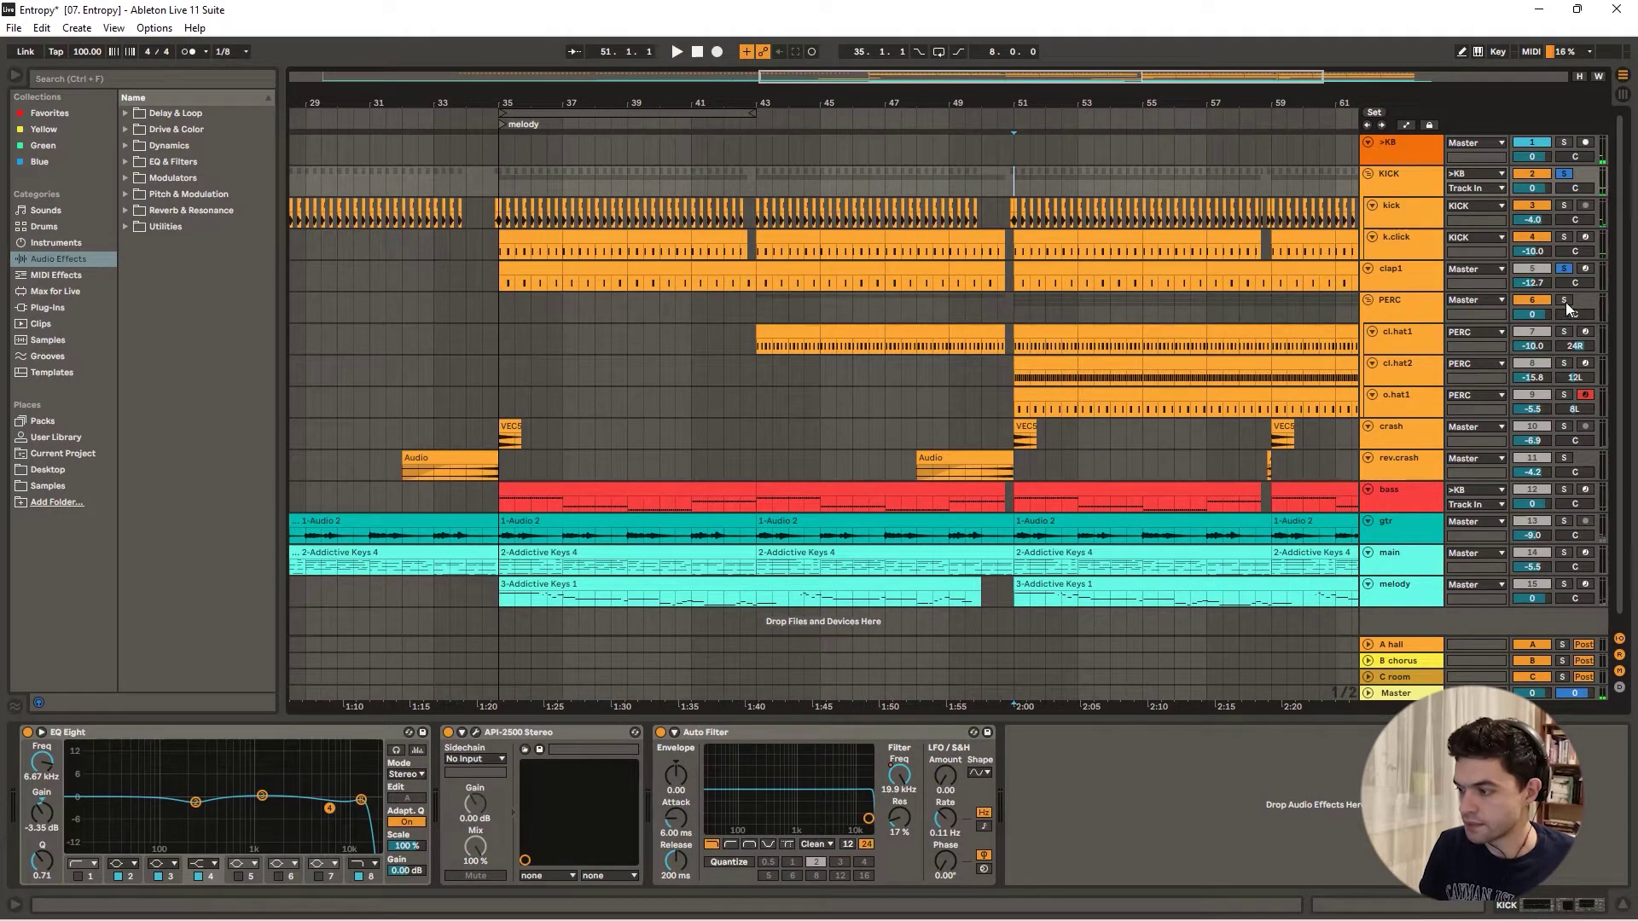
{"action": "key", "text": "space"}
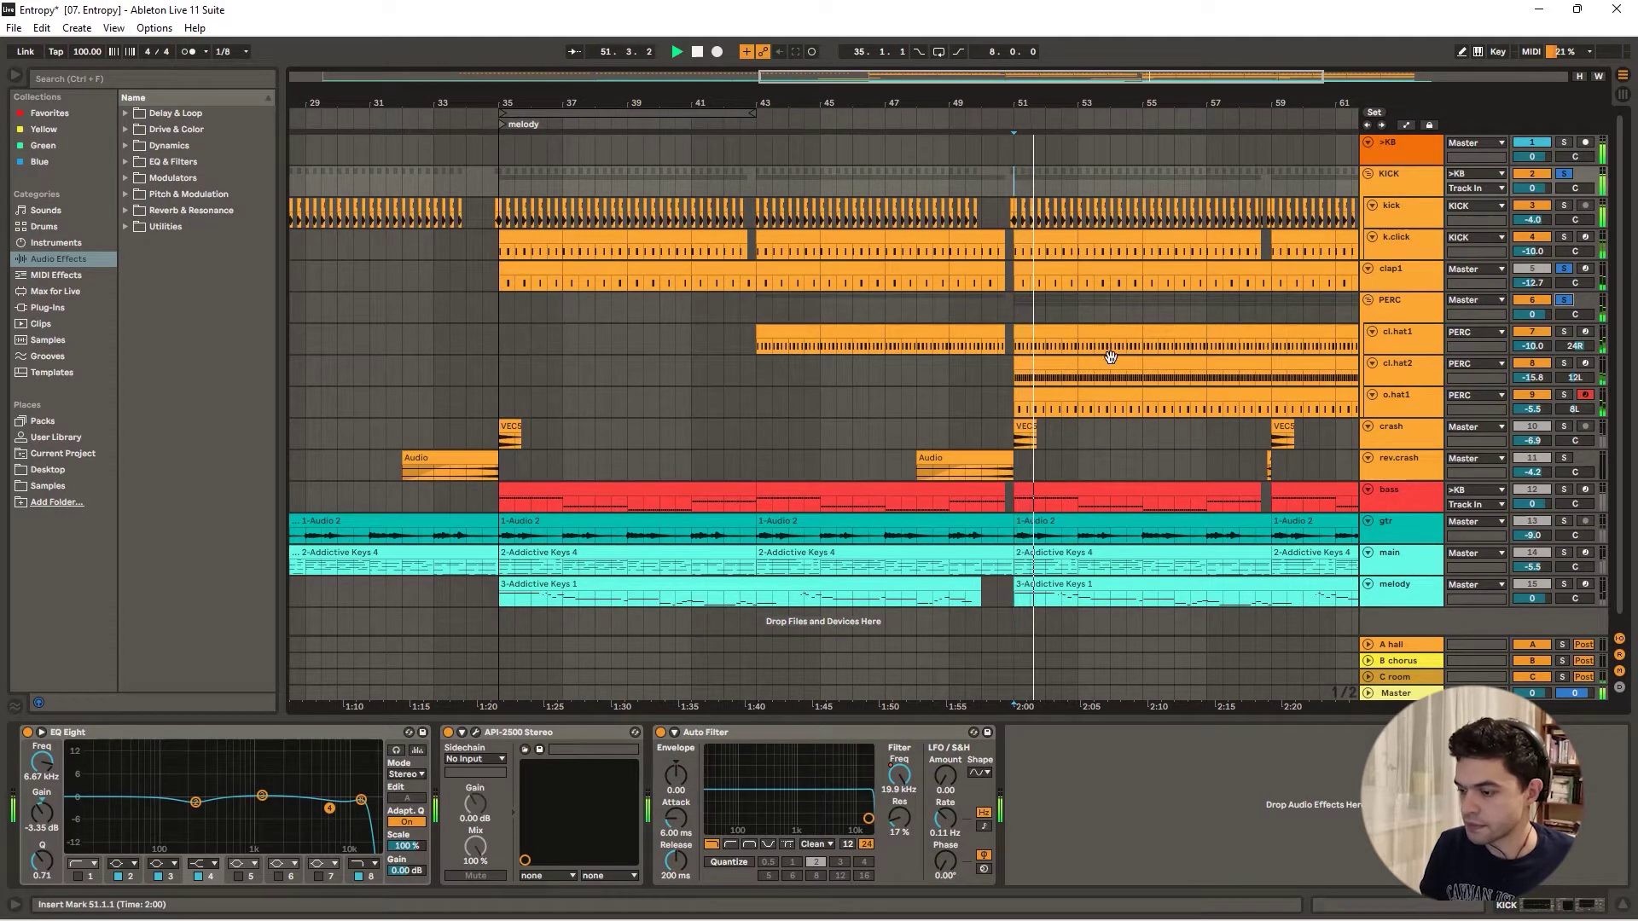
{"action": "left_click_drag", "start_coordinate": [1038, 102], "coordinate": [838, 99]}
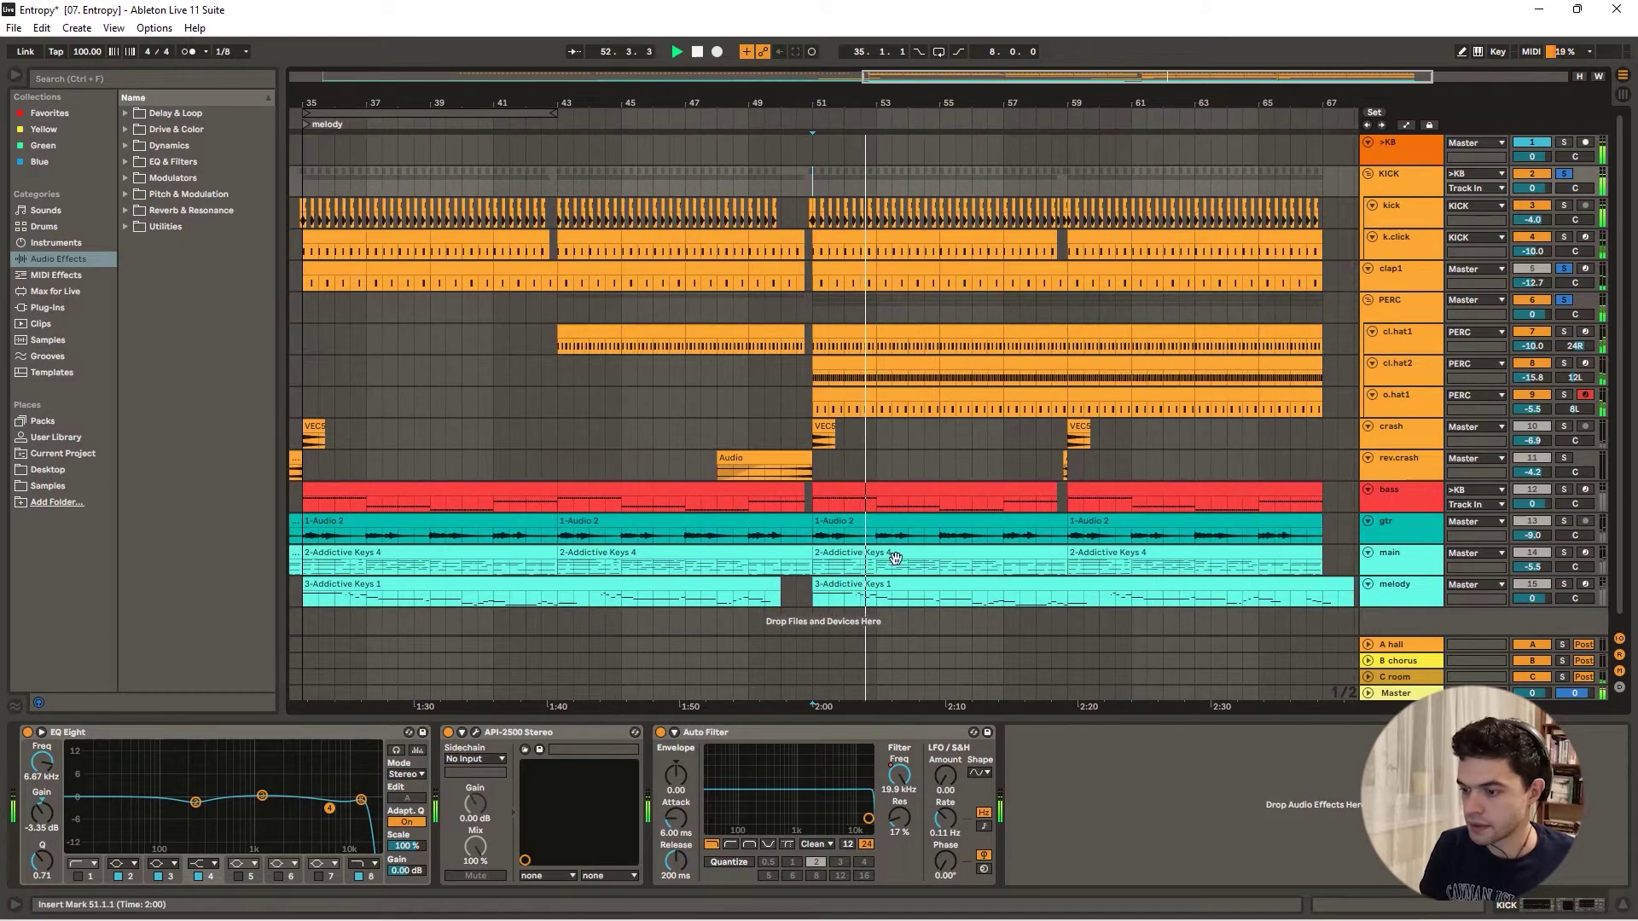
{"action": "key", "text": "space"}
- Add crash and rev.crash to the soloed drum tracks and play the transition from bar 49
{"action": "left_click", "coordinate": [751, 469]}
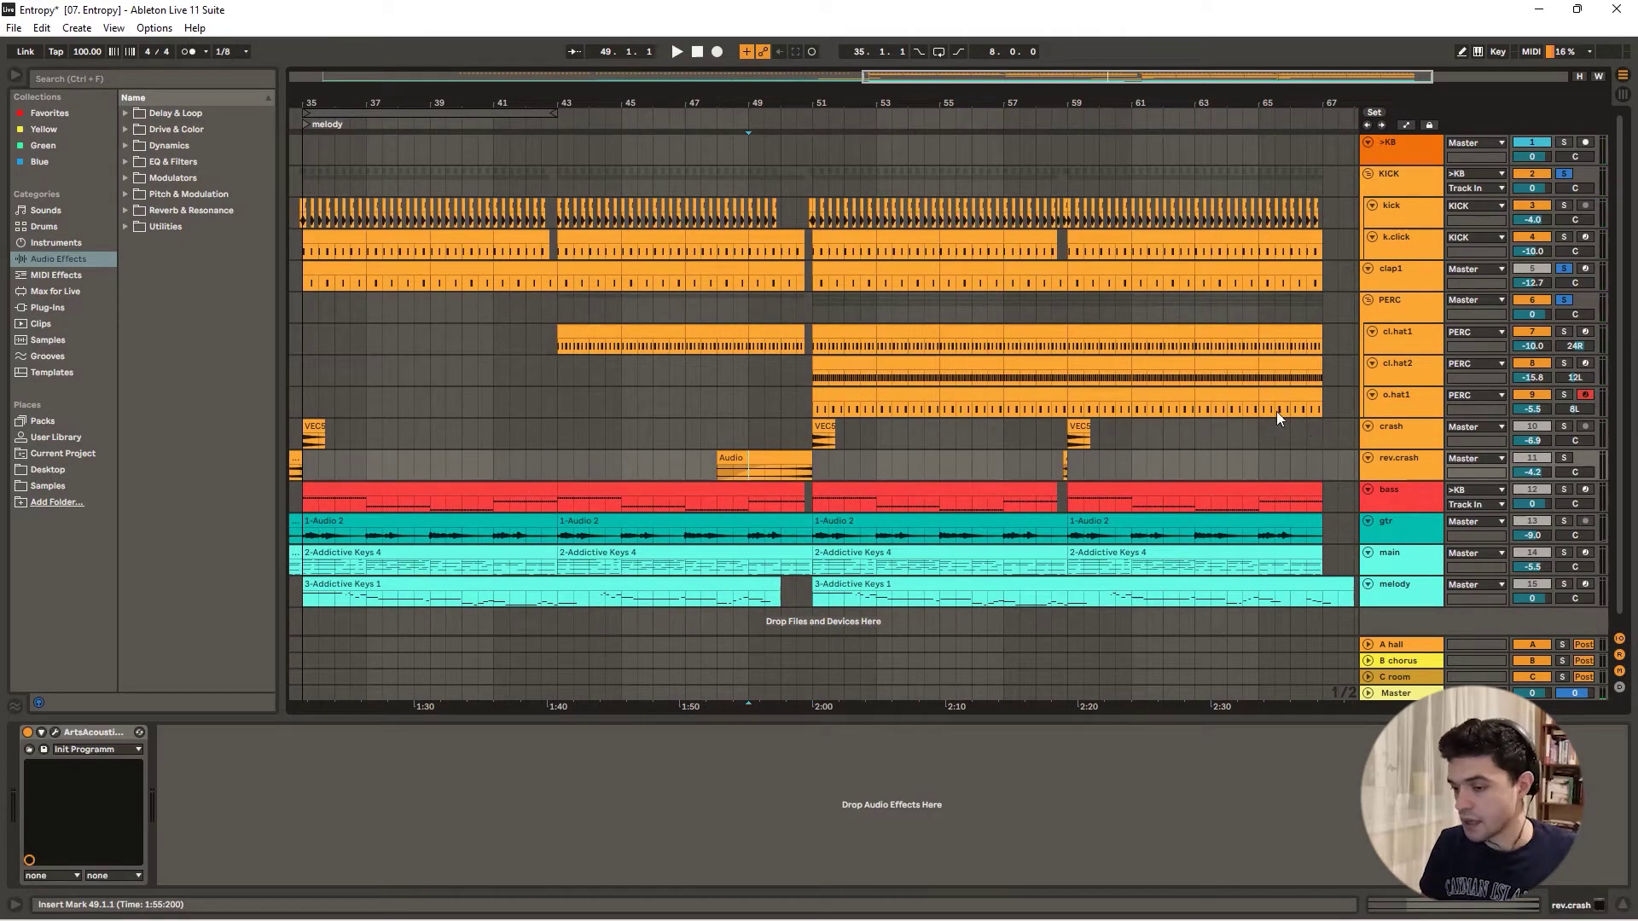
{"action": "left_click", "coordinate": [1563, 427]}
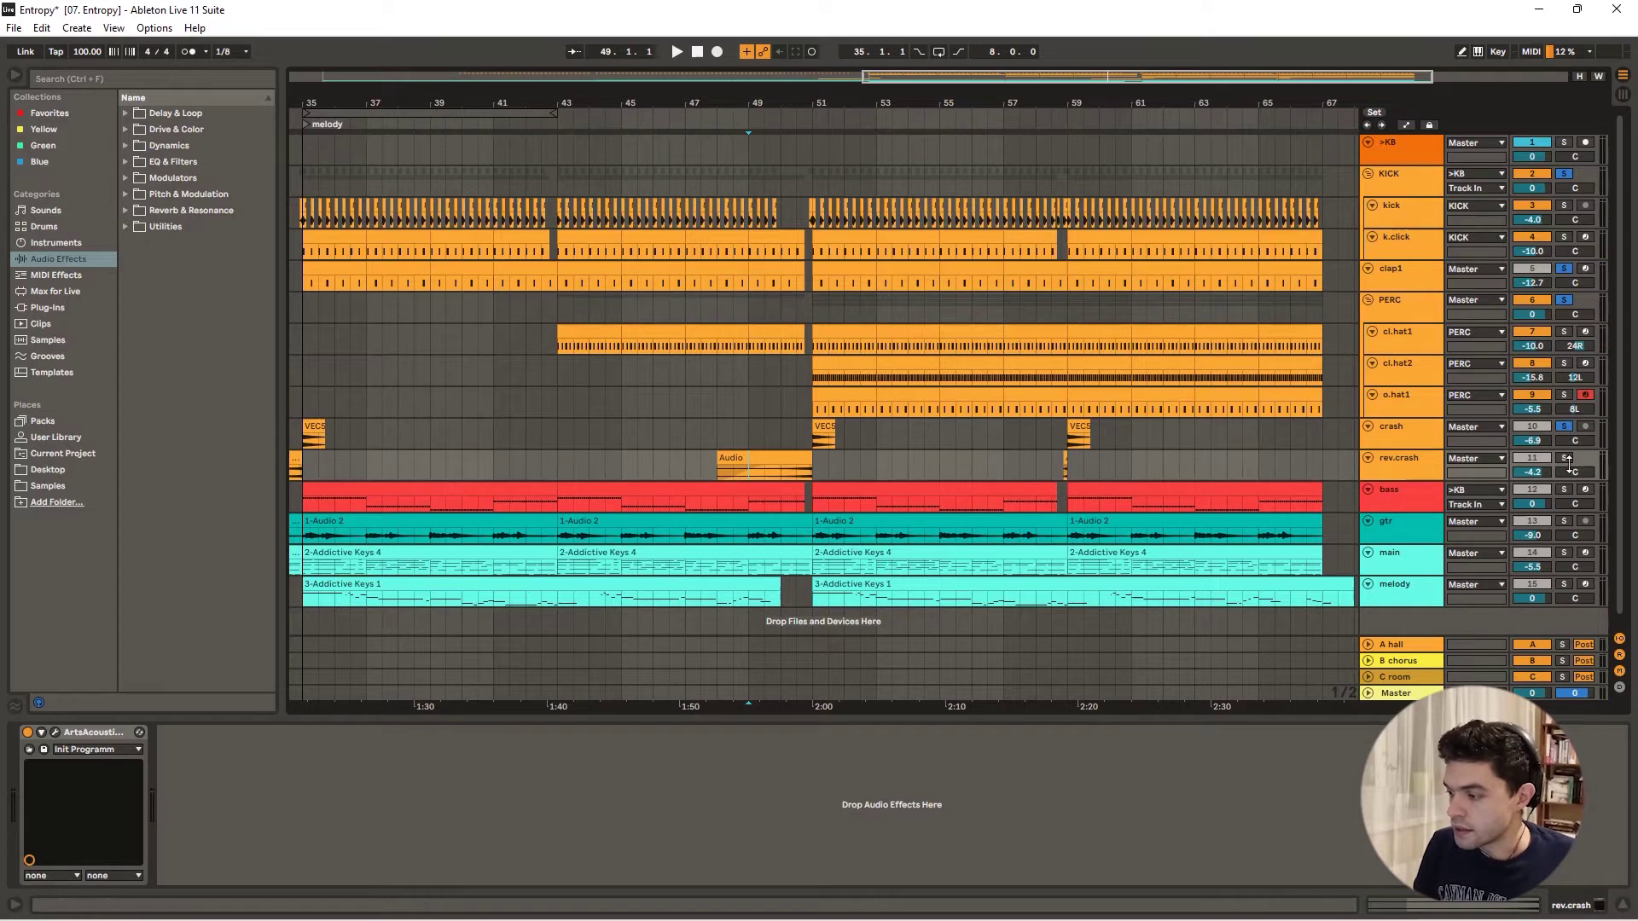
{"action": "left_click", "coordinate": [751, 110]}
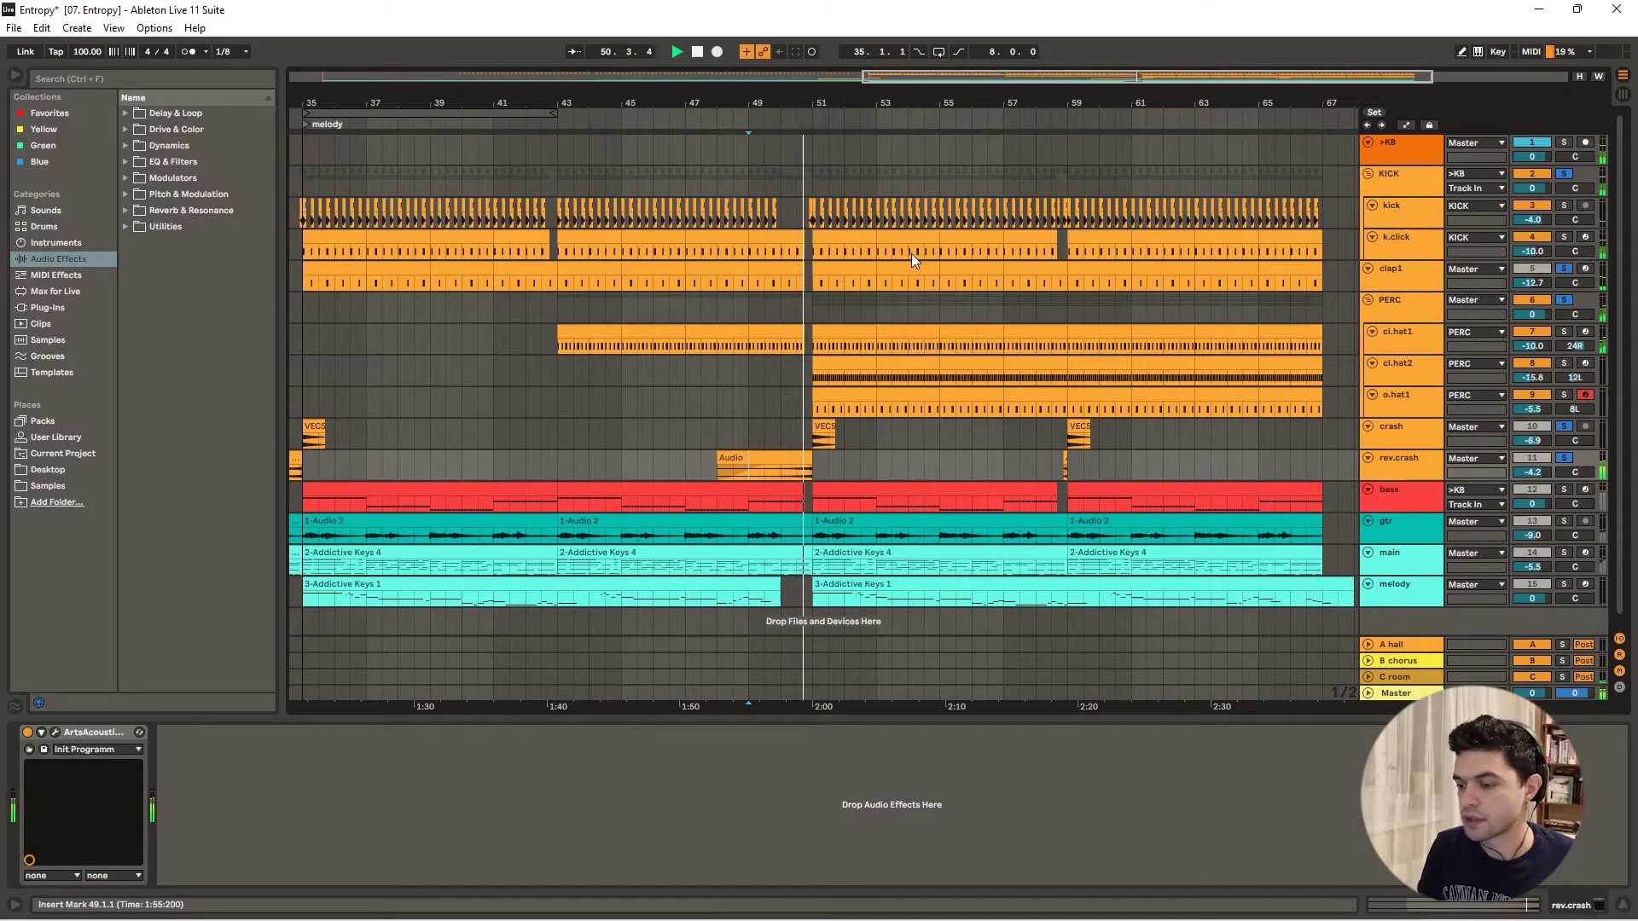
{"action": "scroll", "coordinate": [1010, 372], "scroll_direction": "down", "scroll_amount": 1}
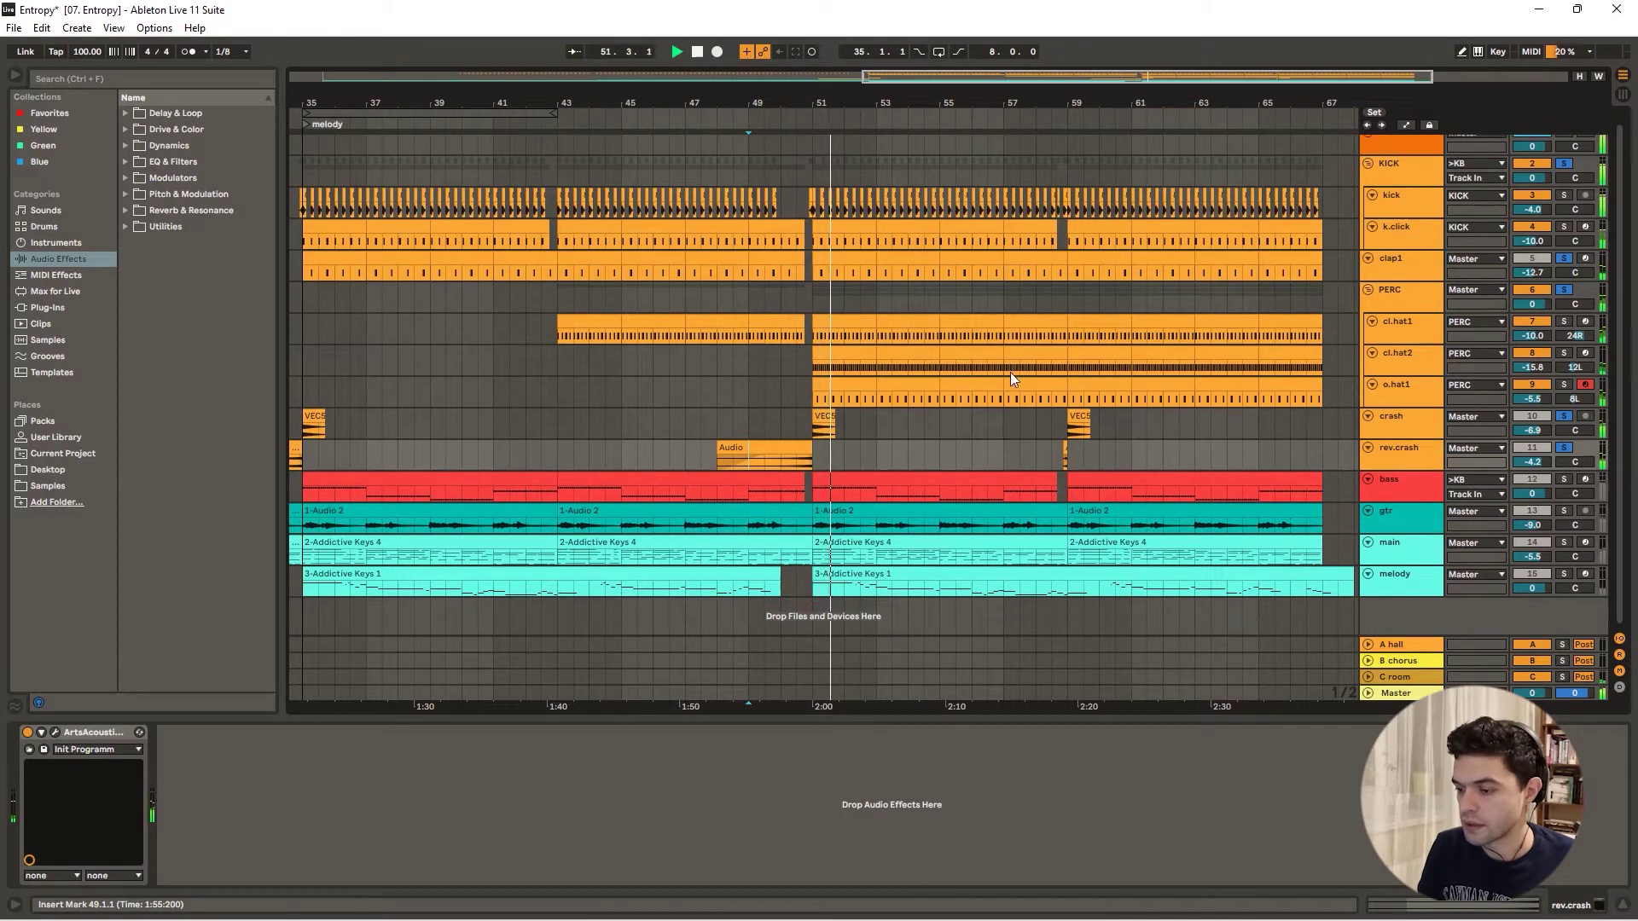
{"action": "key", "text": "space"}
- Solo the bass track along with the drums and play it into the start of the melody section
{"action": "left_click_drag", "start_coordinate": [841, 94], "coordinate": [840, 83]}
{"action": "left_click", "coordinate": [1415, 482]}
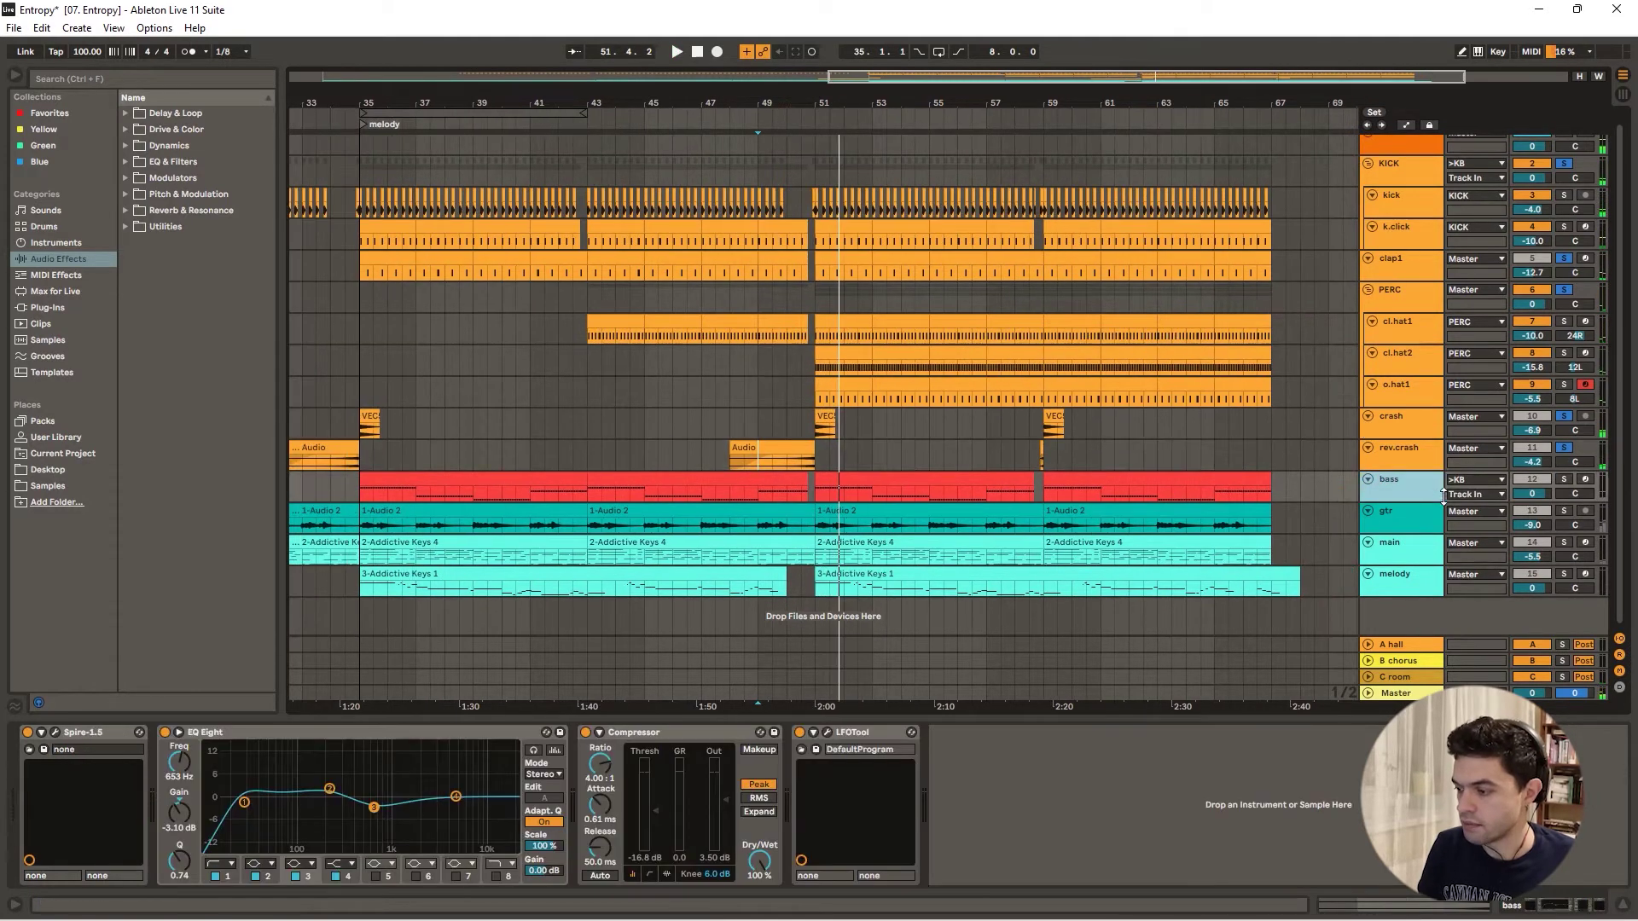
{"action": "left_click", "coordinate": [1563, 478]}
{"action": "key", "text": "space"}
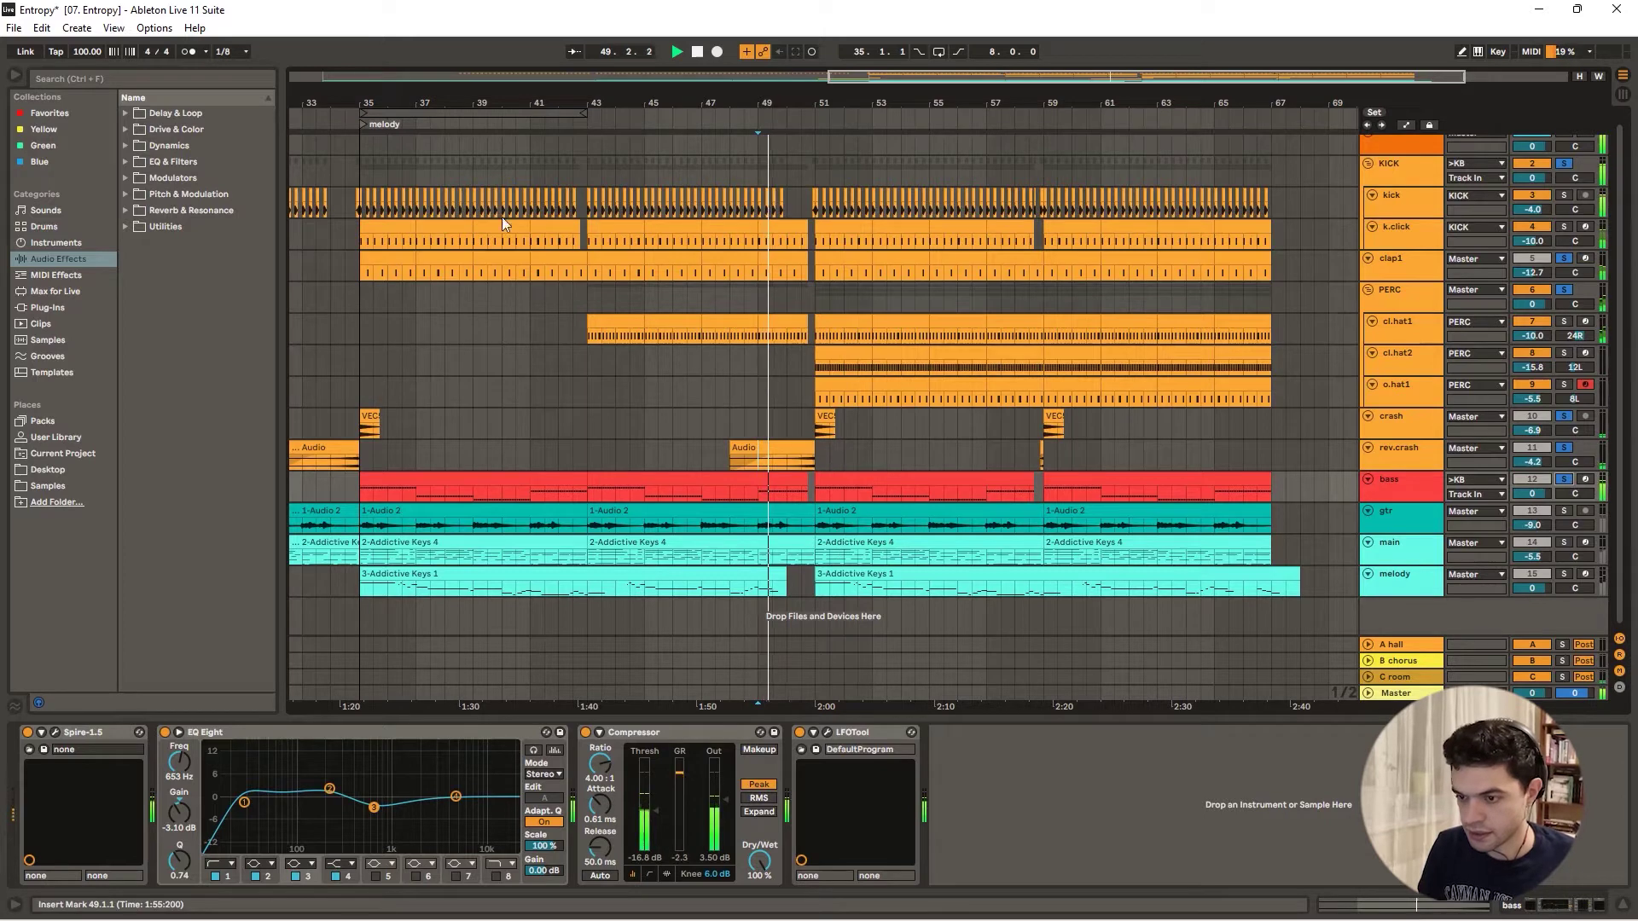
{"action": "left_click", "coordinate": [327, 124]}
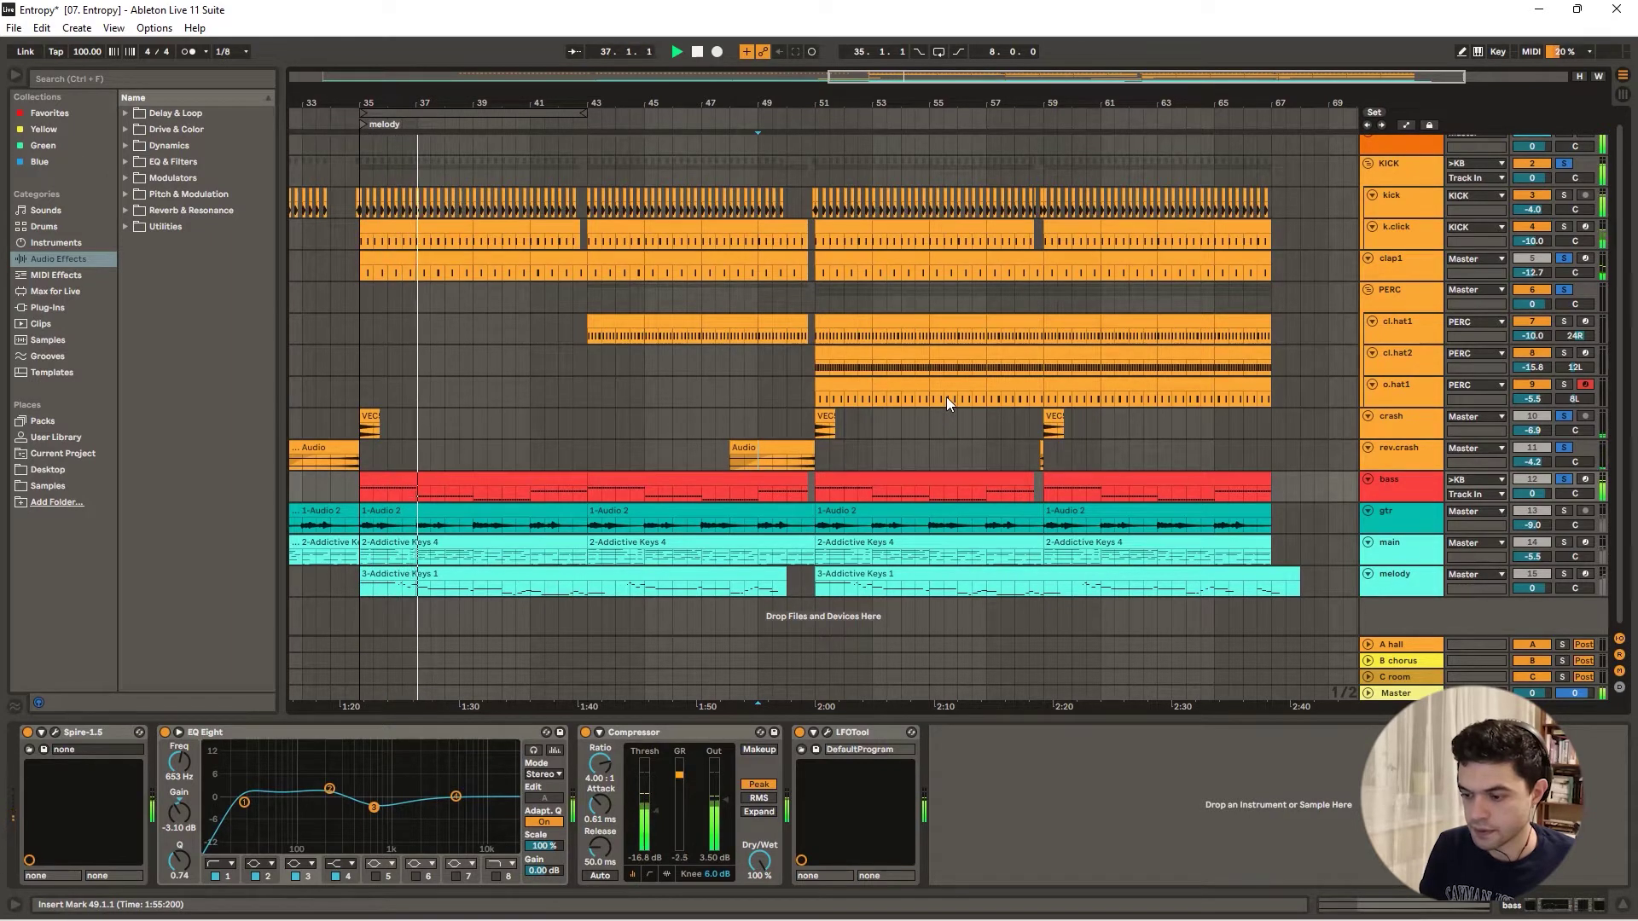
{"action": "left_click", "coordinate": [1400, 489]}
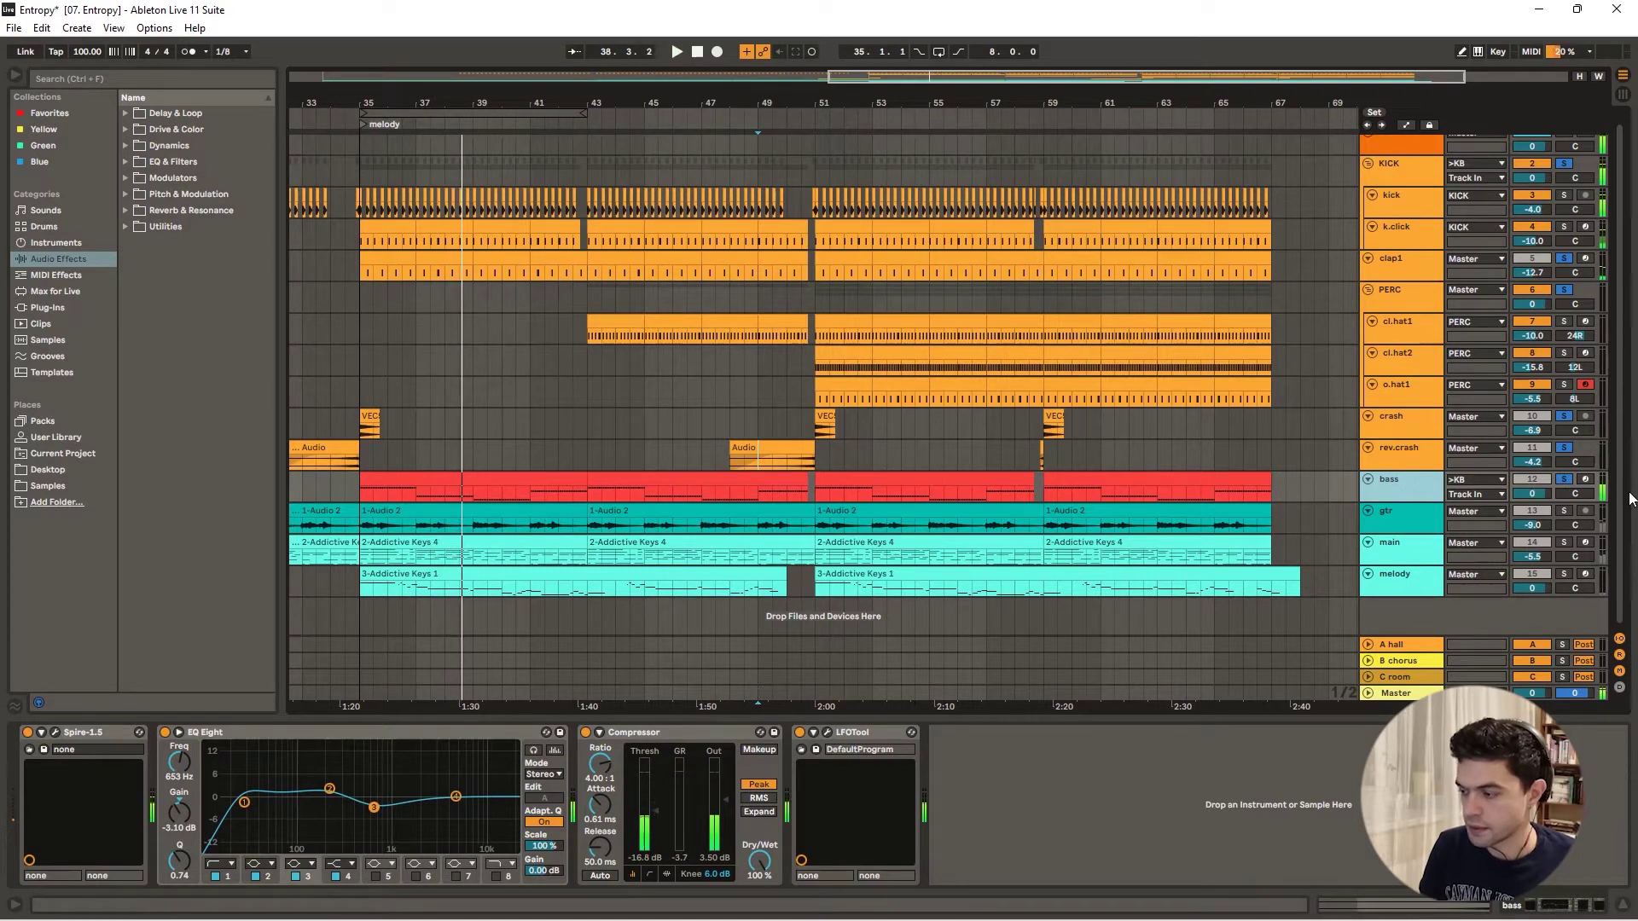
- Clear the track solos and play the full arrangement from about bar 32 into the melody section
{"action": "left_click", "coordinate": [1566, 481]}
{"action": "scroll", "coordinate": [839, 677], "scroll_direction": "left", "scroll_amount": 3}
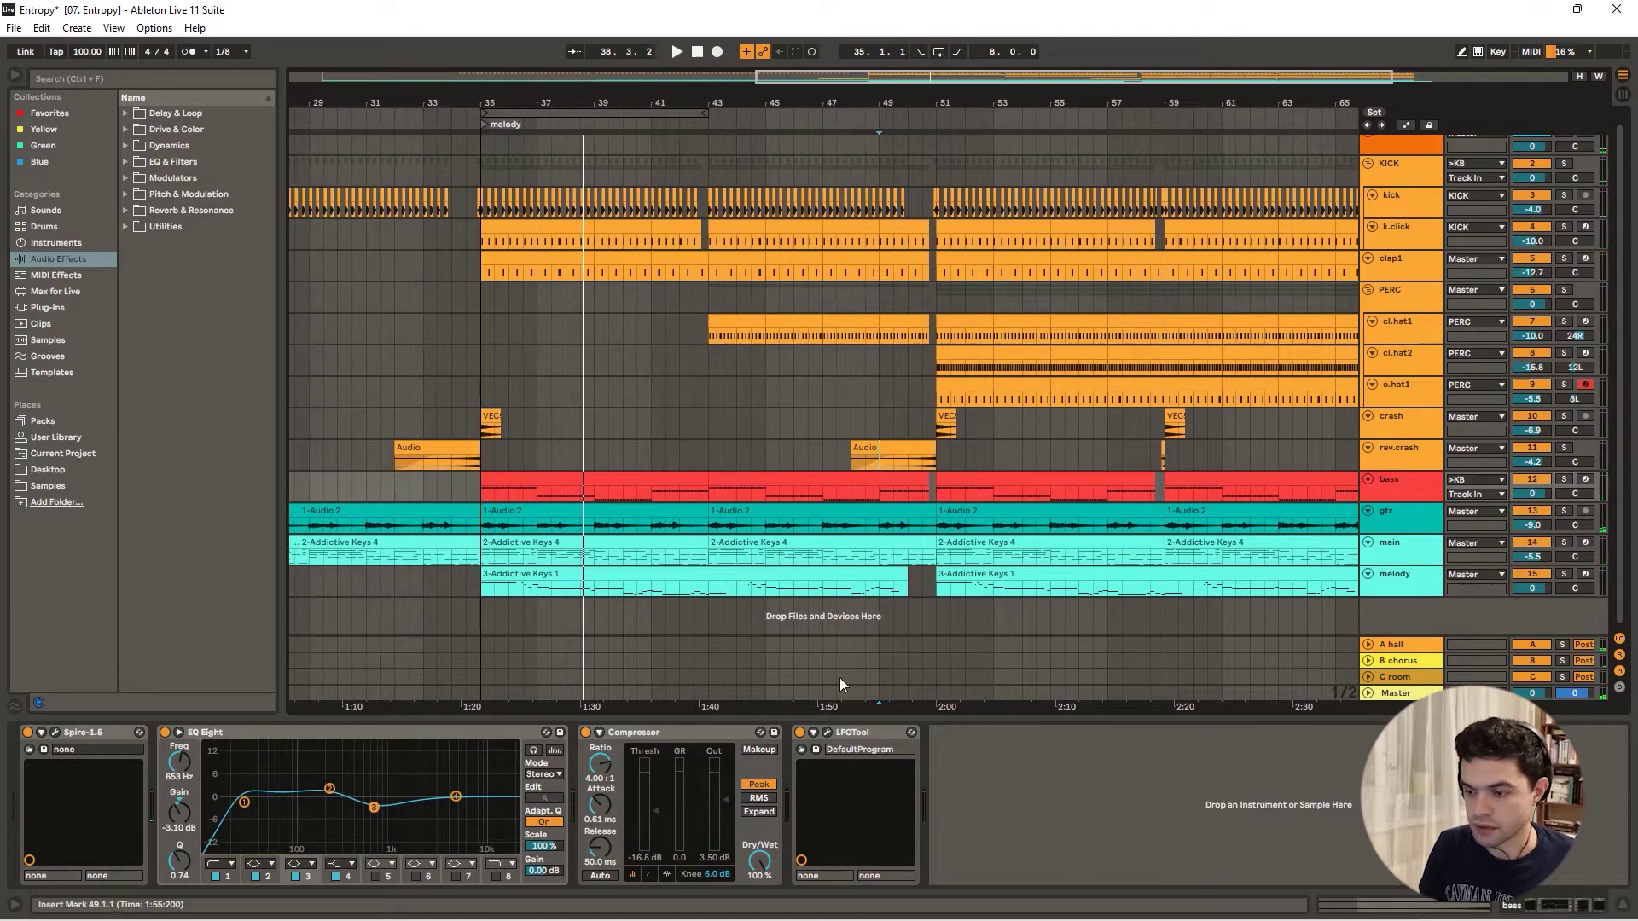
{"action": "left_click", "coordinate": [398, 112]}
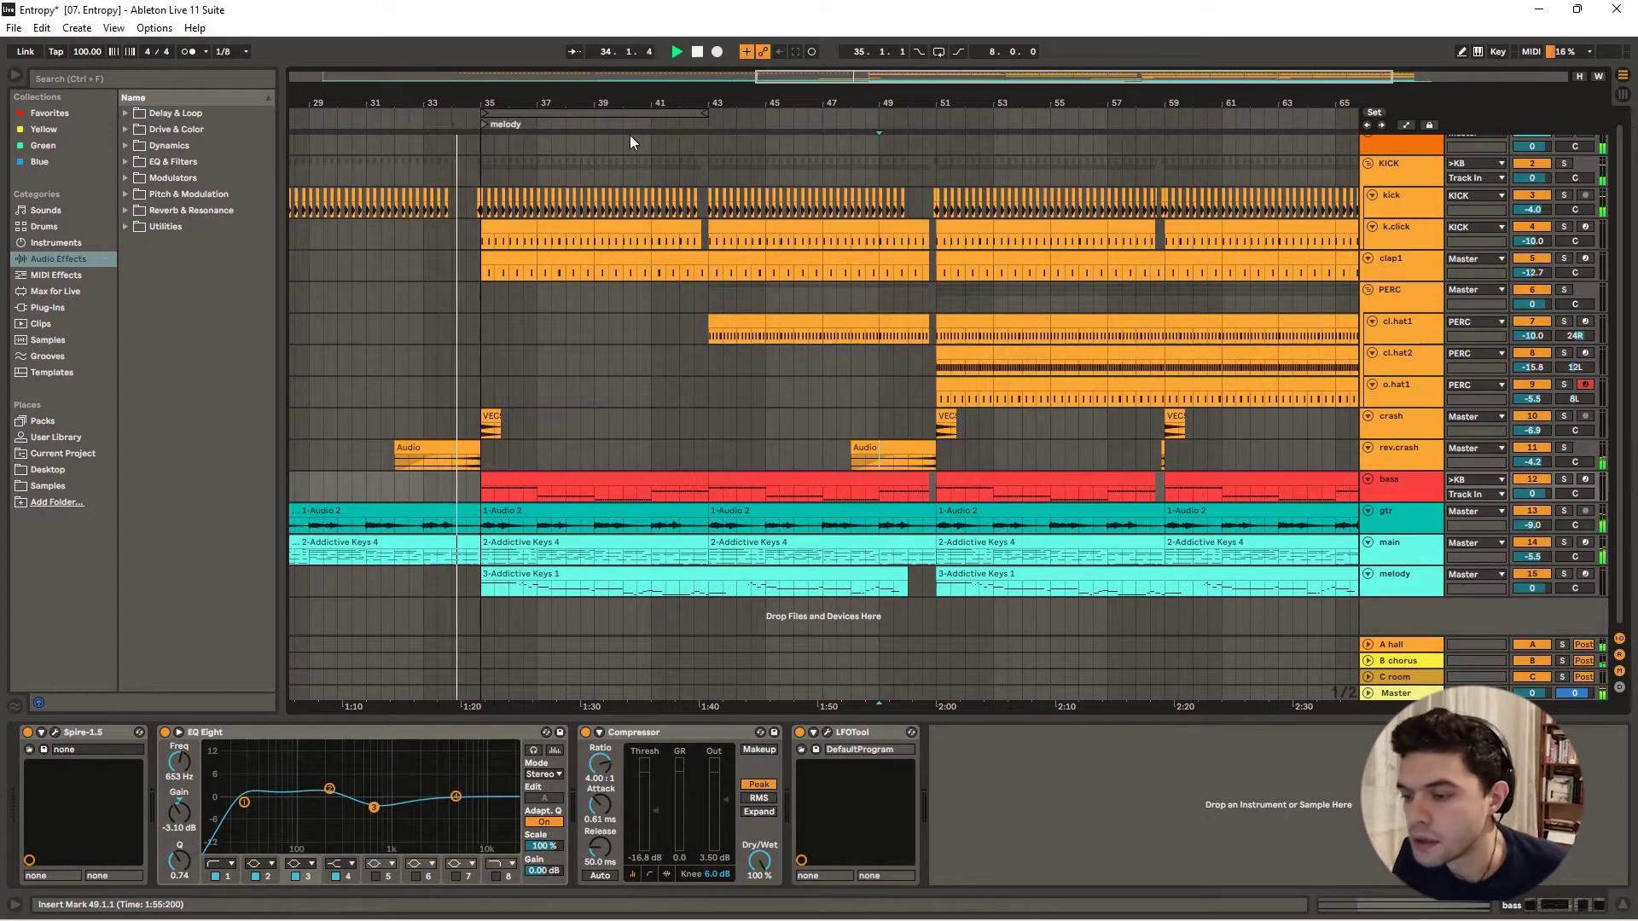
{"action": "scroll", "coordinate": [614, 162], "scroll_direction": "right", "scroll_amount": 2}
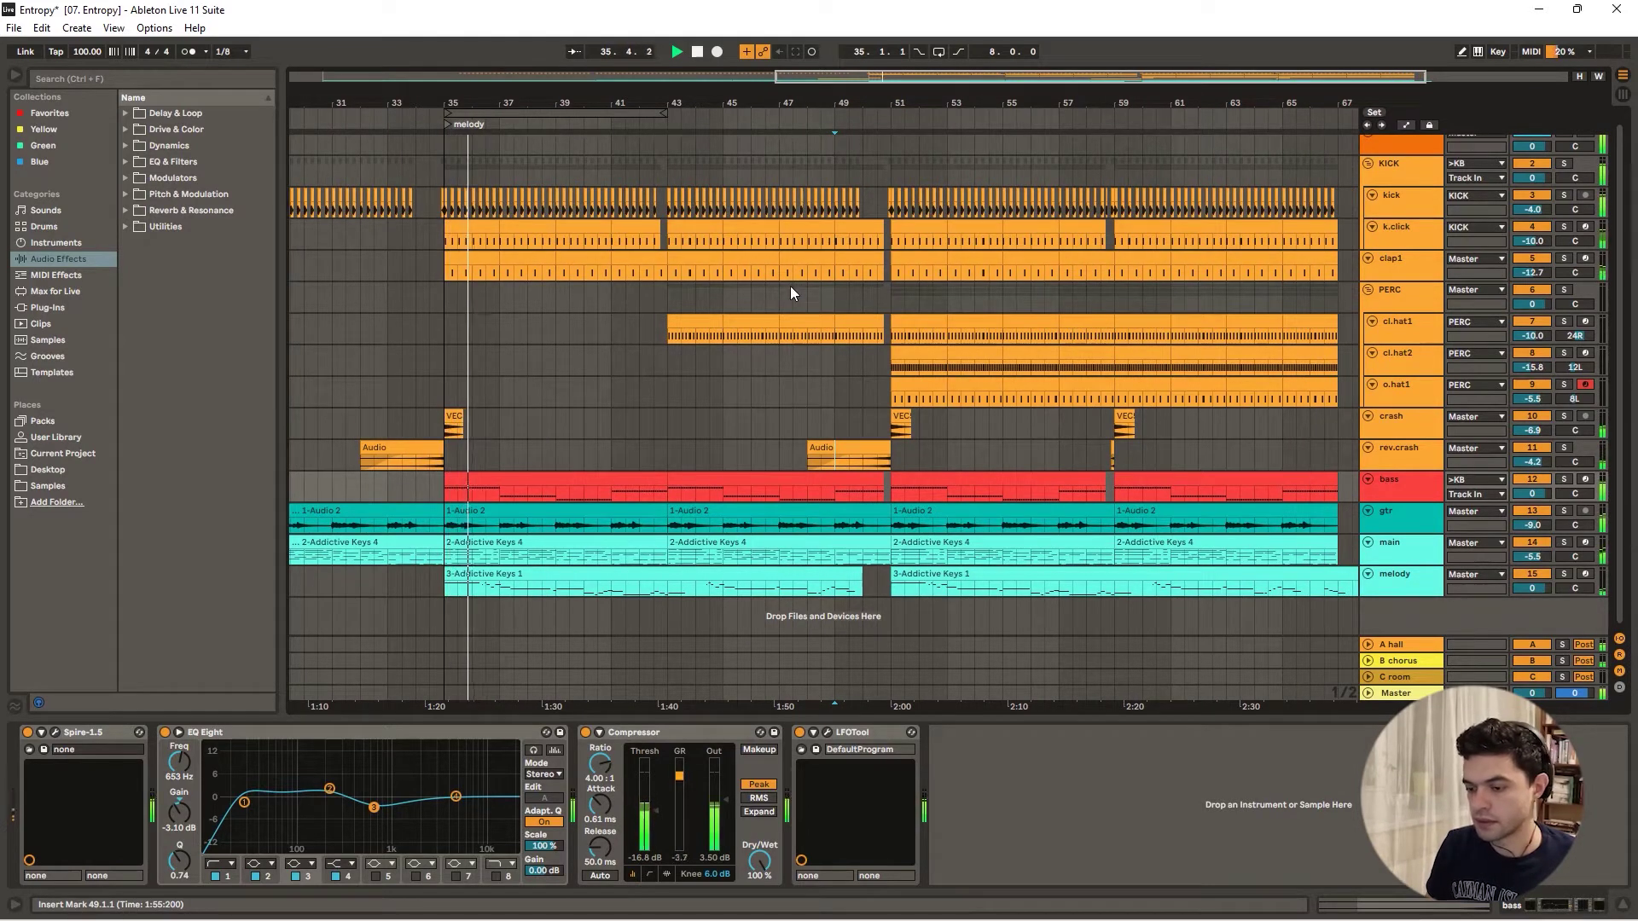
{"action": "left_click", "coordinate": [705, 321]}
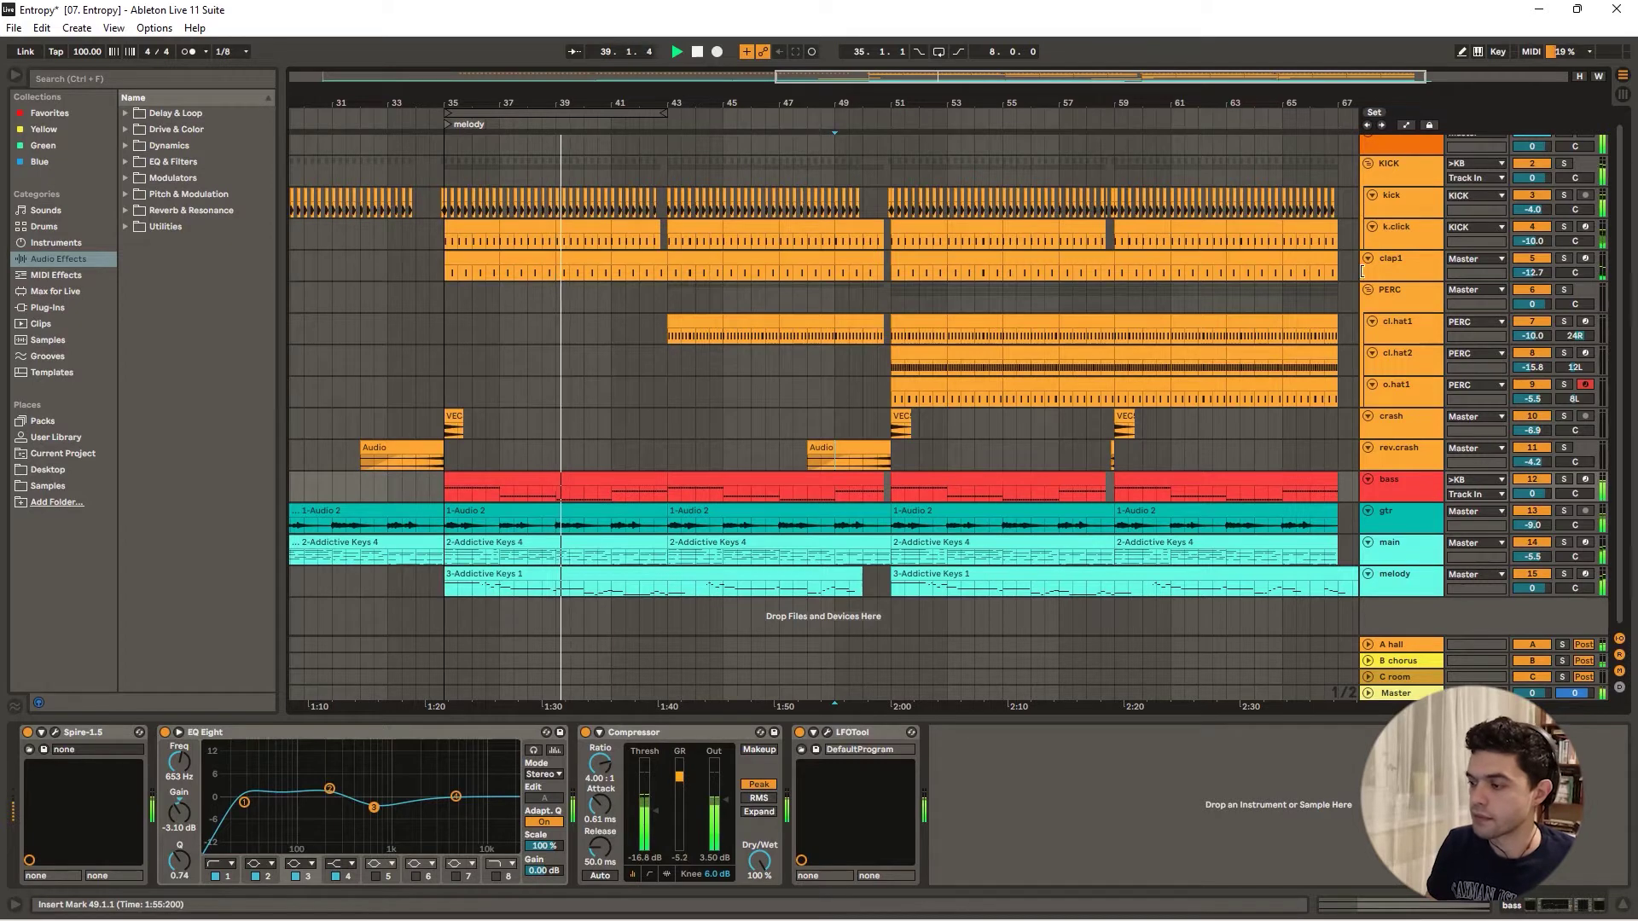
- Set the clap1 track's volume to -13 dB
{"action": "left_click", "coordinate": [1405, 263]}
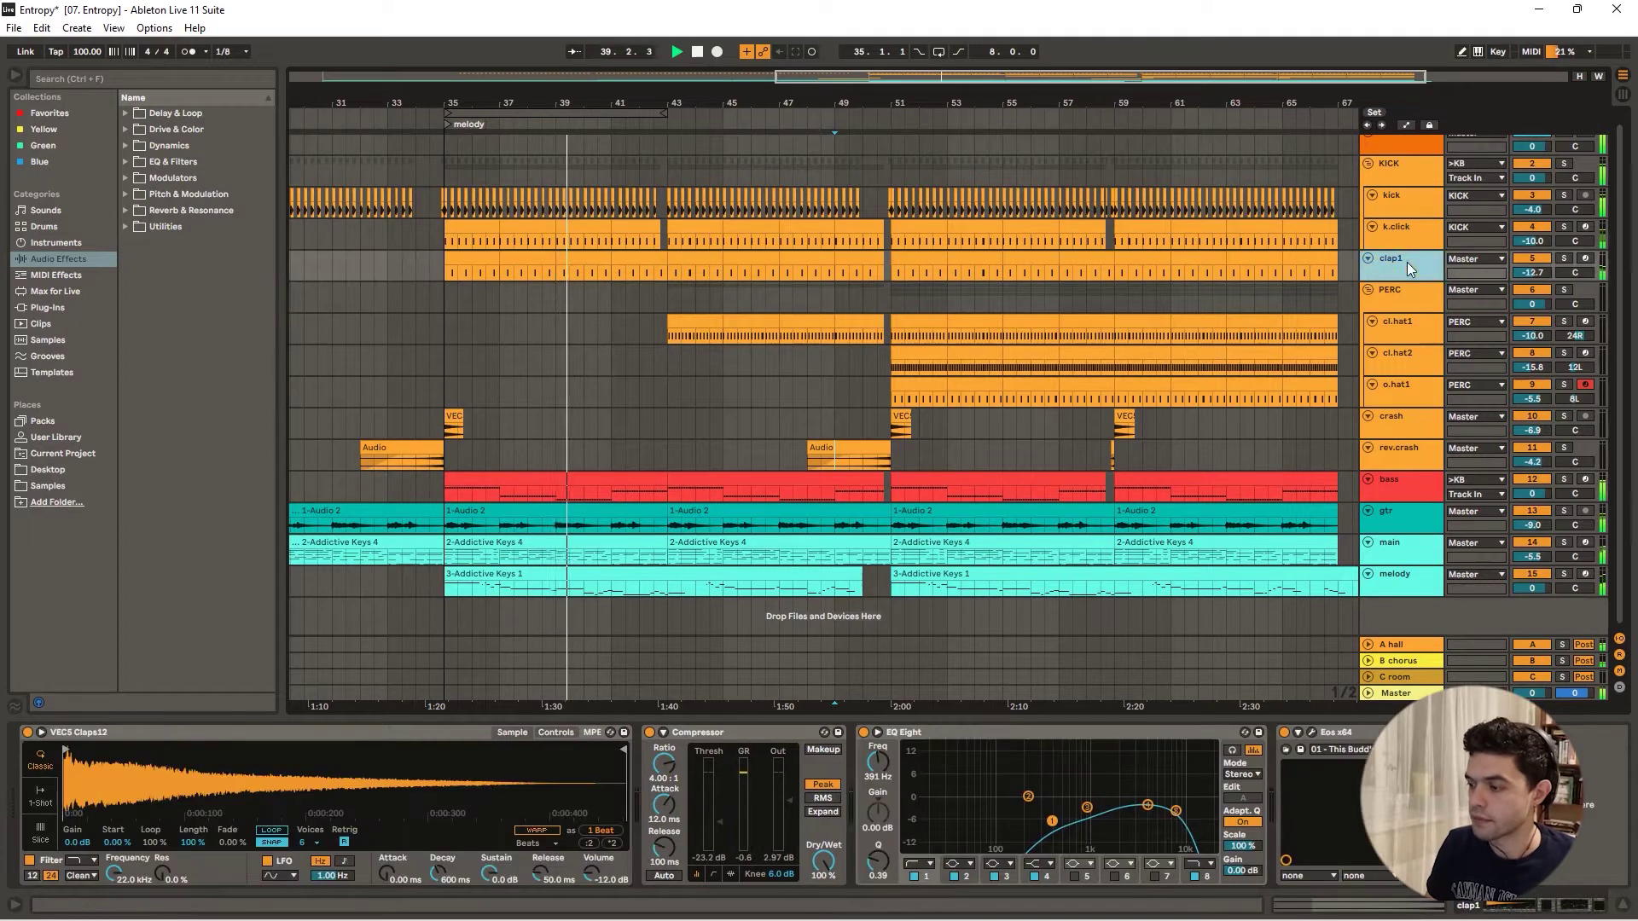
{"action": "left_click", "coordinate": [1526, 277]}
{"action": "type", "text": "-13"}
{"action": "key", "text": "Return"}
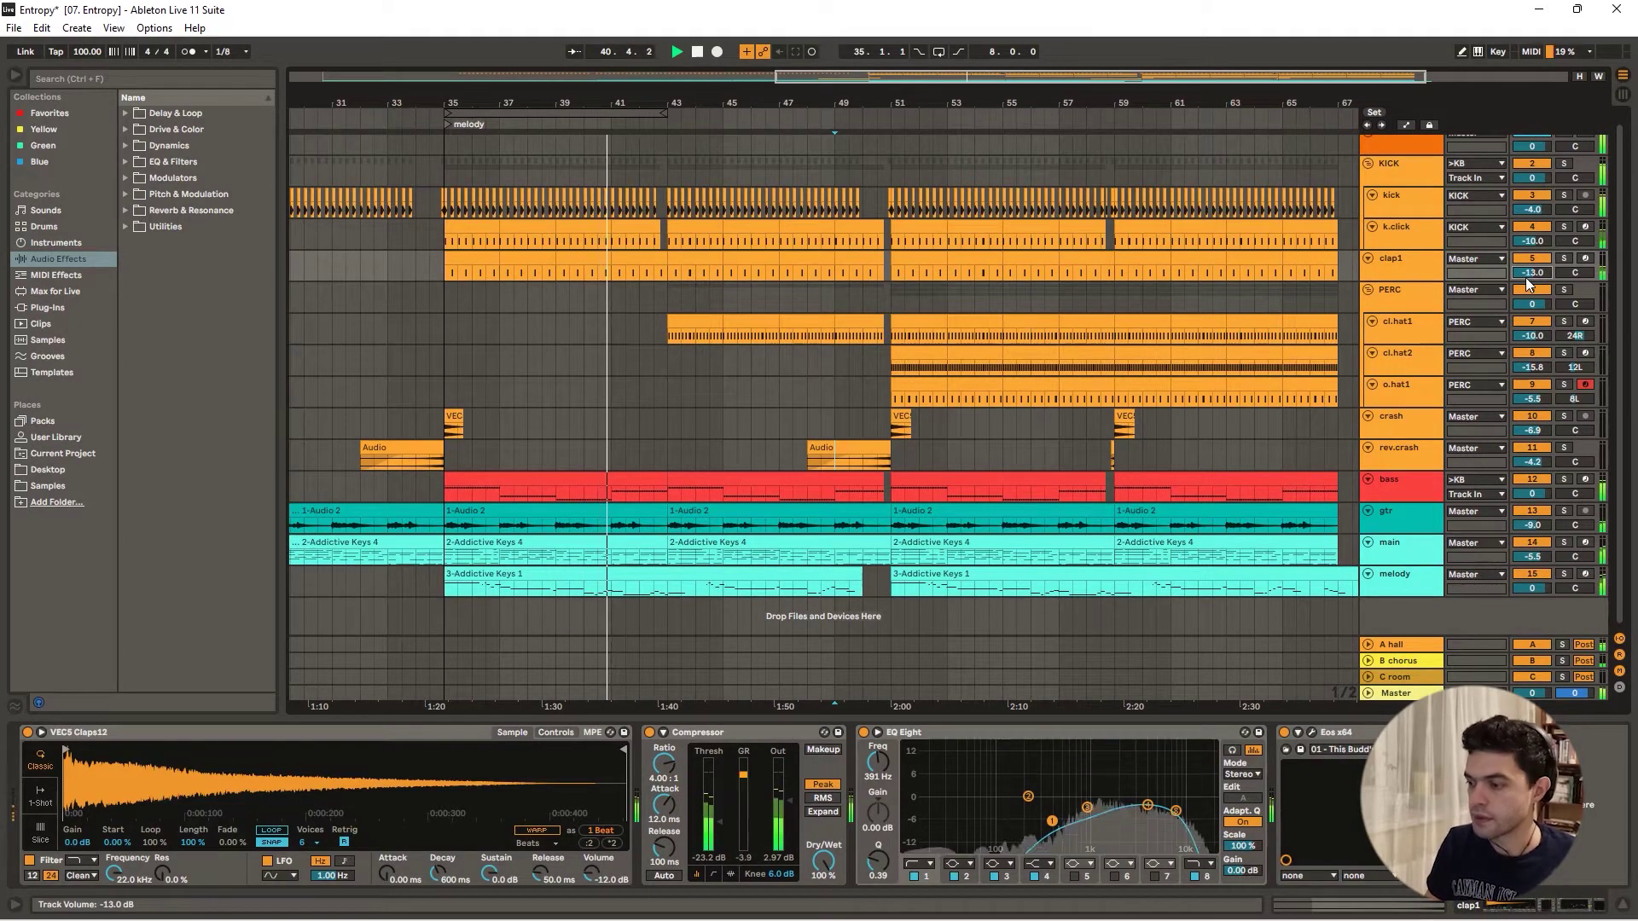
- Audition the full mix through the melody section and across the transition into bar 51
{"action": "left_click_drag", "start_coordinate": [635, 104], "coordinate": [596, 128]}
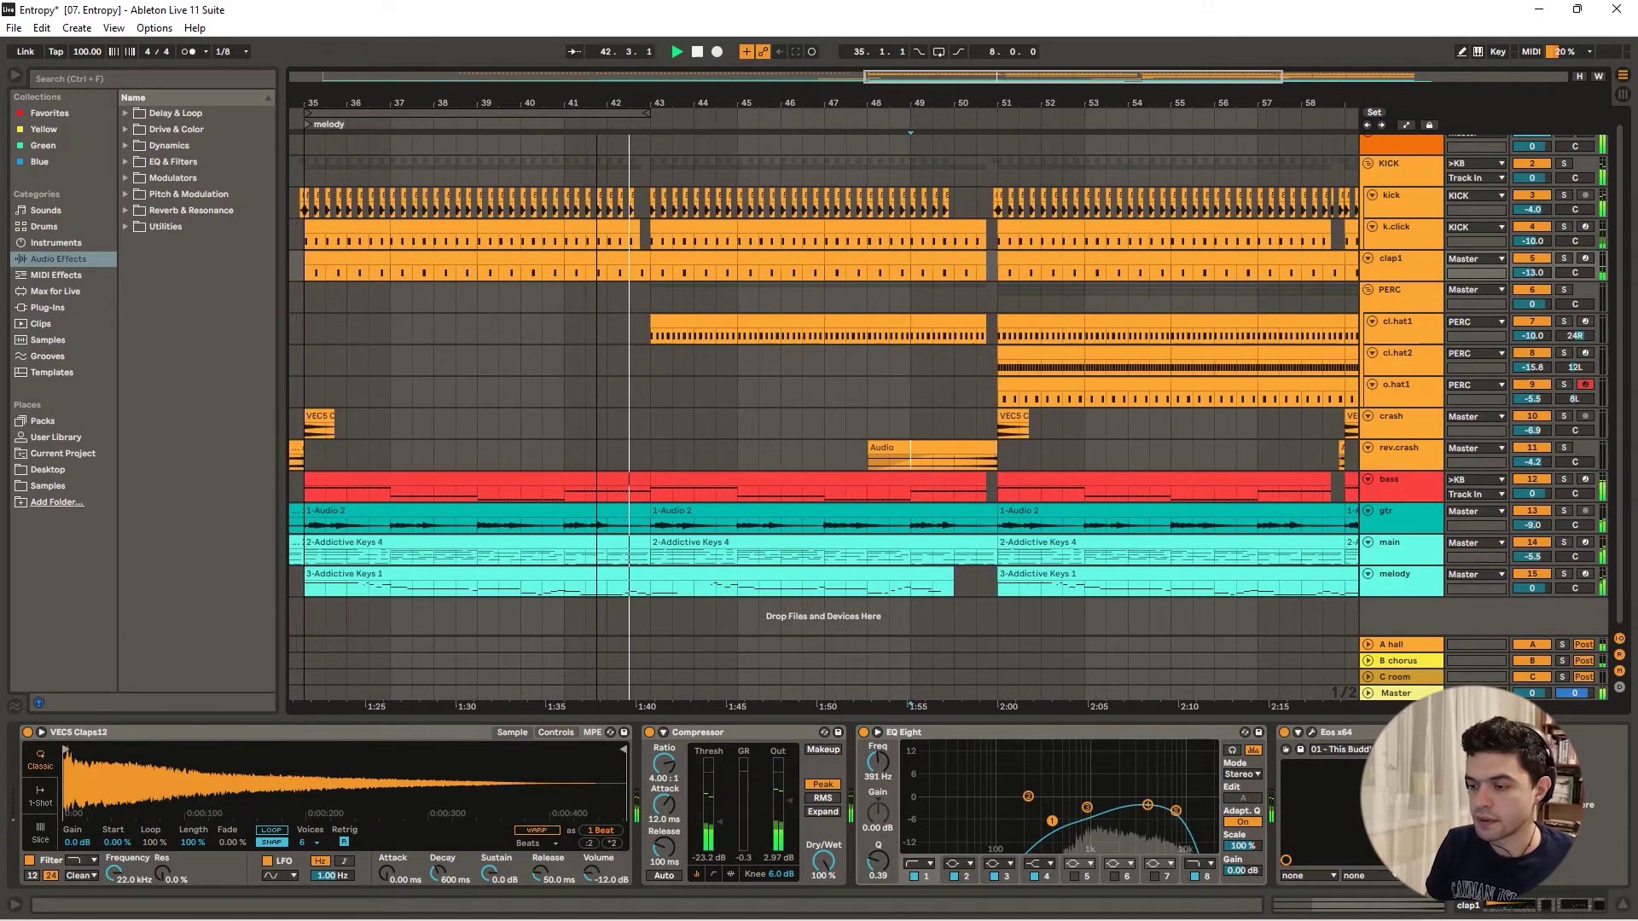
{"action": "left_click", "coordinate": [951, 117]}
{"action": "left_click_drag", "start_coordinate": [951, 103], "coordinate": [804, 101]}
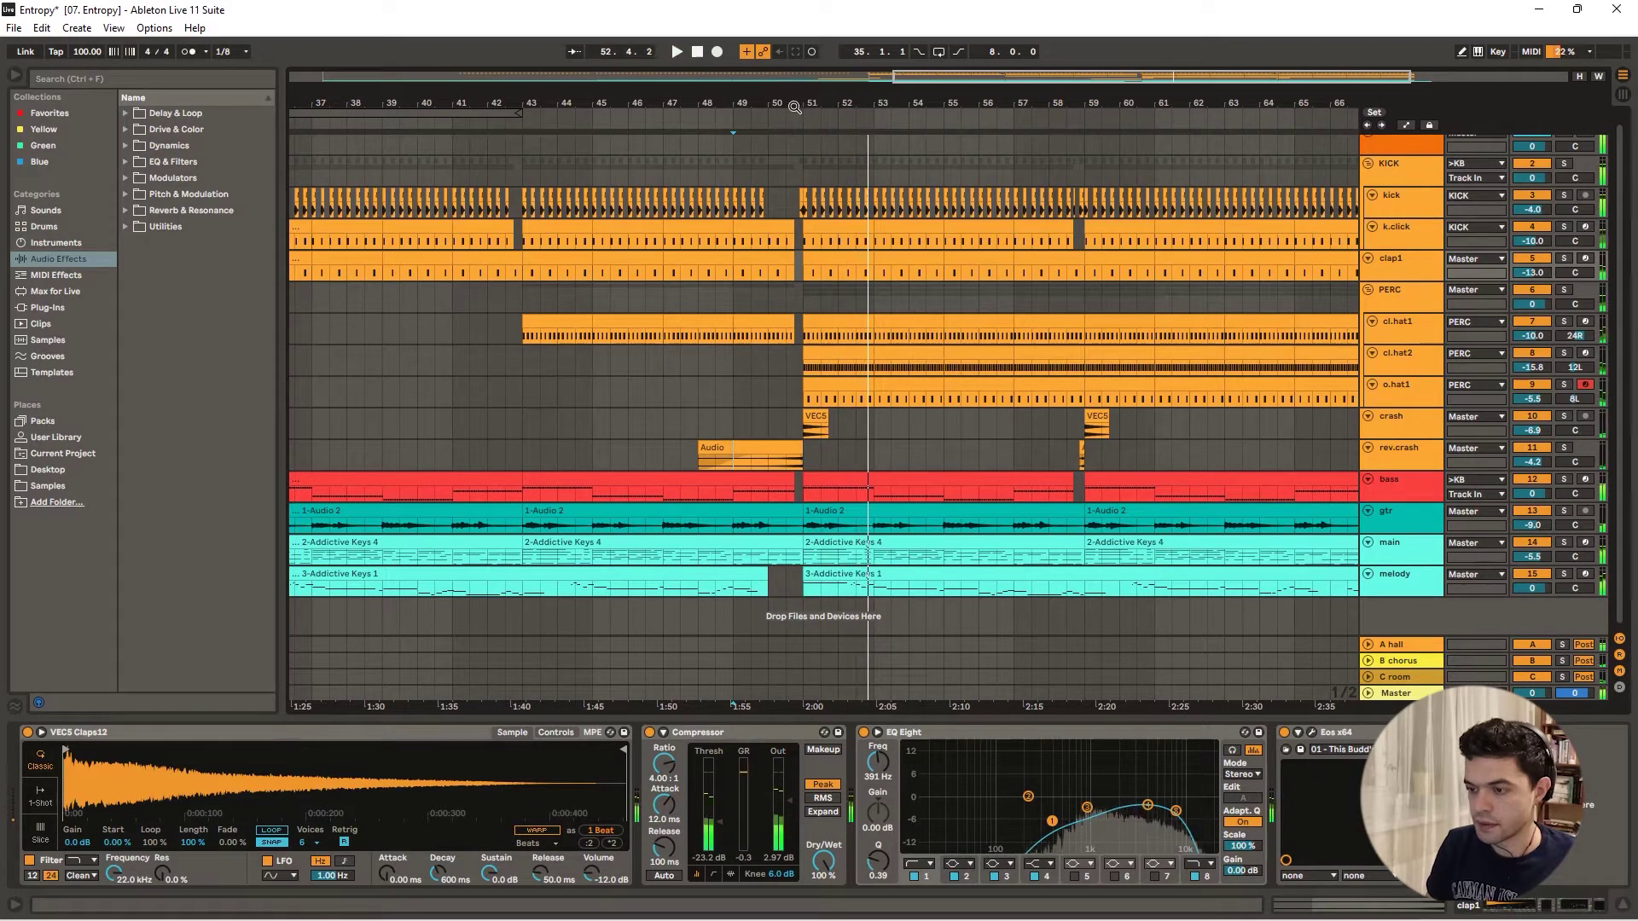
- Examine the kick clips around the gap before bar 51 and play the soloed KICK group from 50.4
{"action": "left_click_drag", "start_coordinate": [794, 106], "coordinate": [690, 163]}
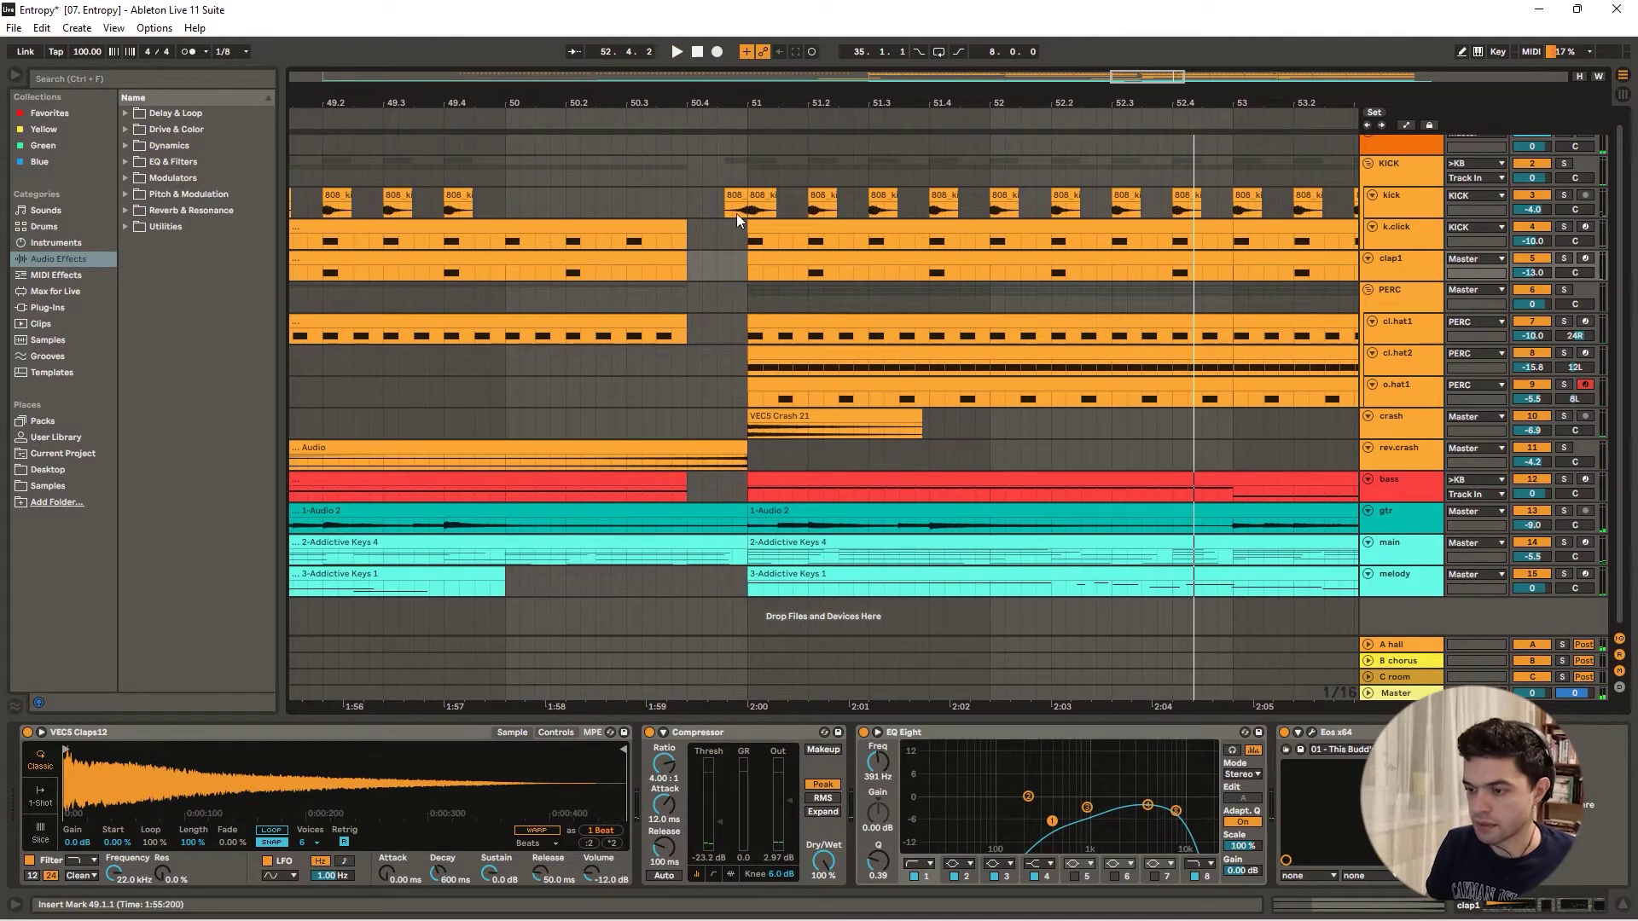
{"action": "left_click", "coordinate": [703, 210]}
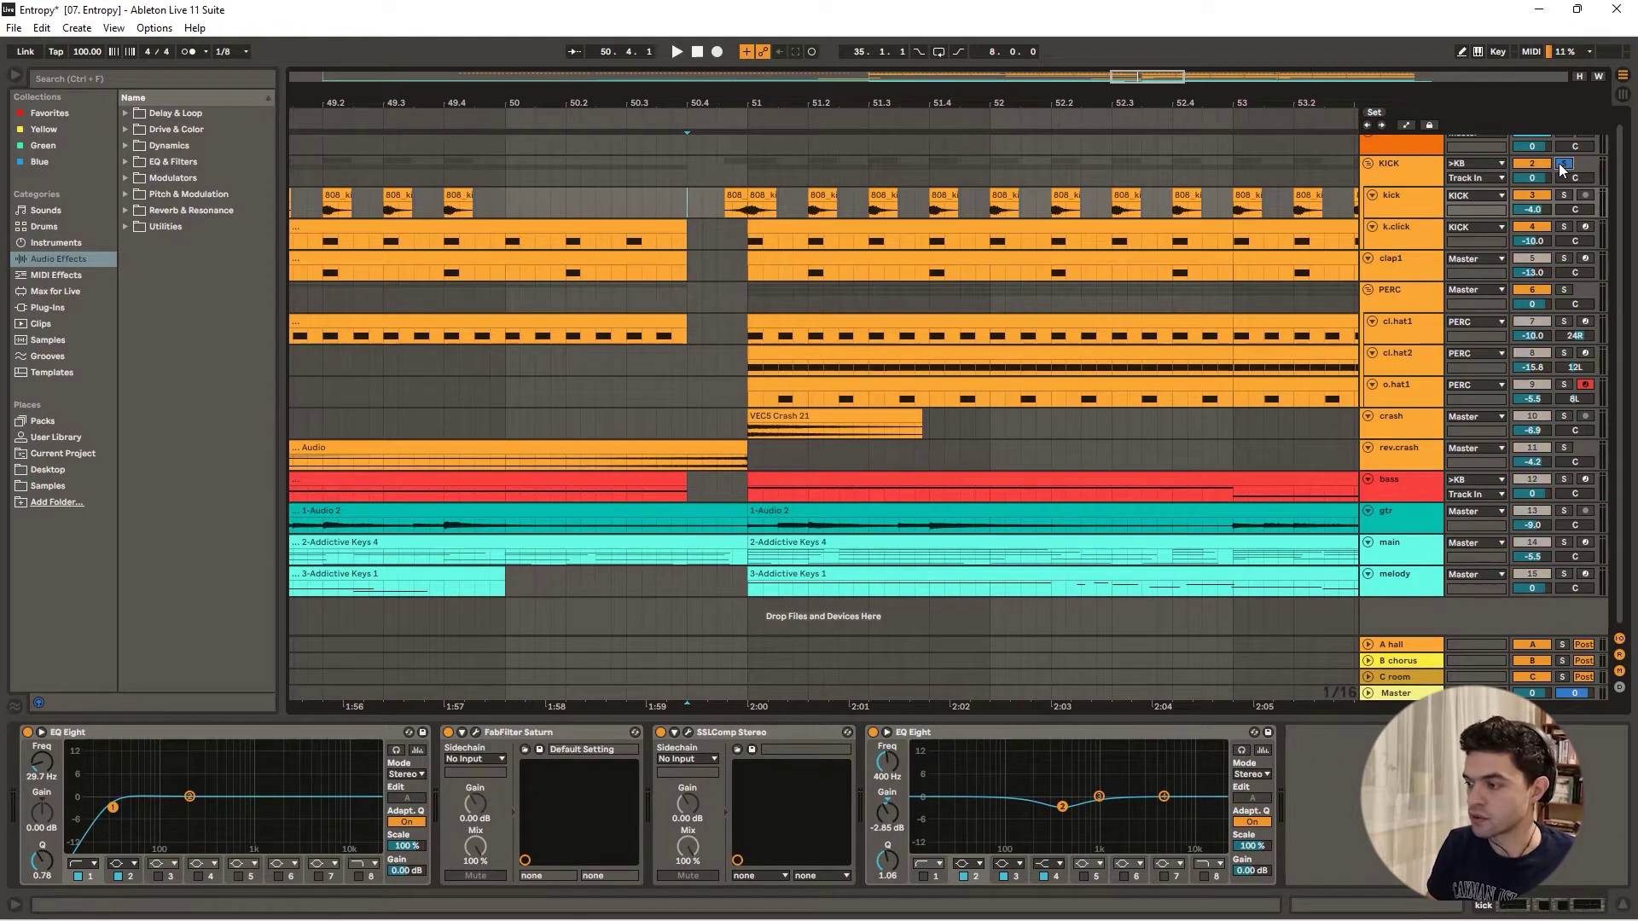
{"action": "left_click", "coordinate": [697, 117]}
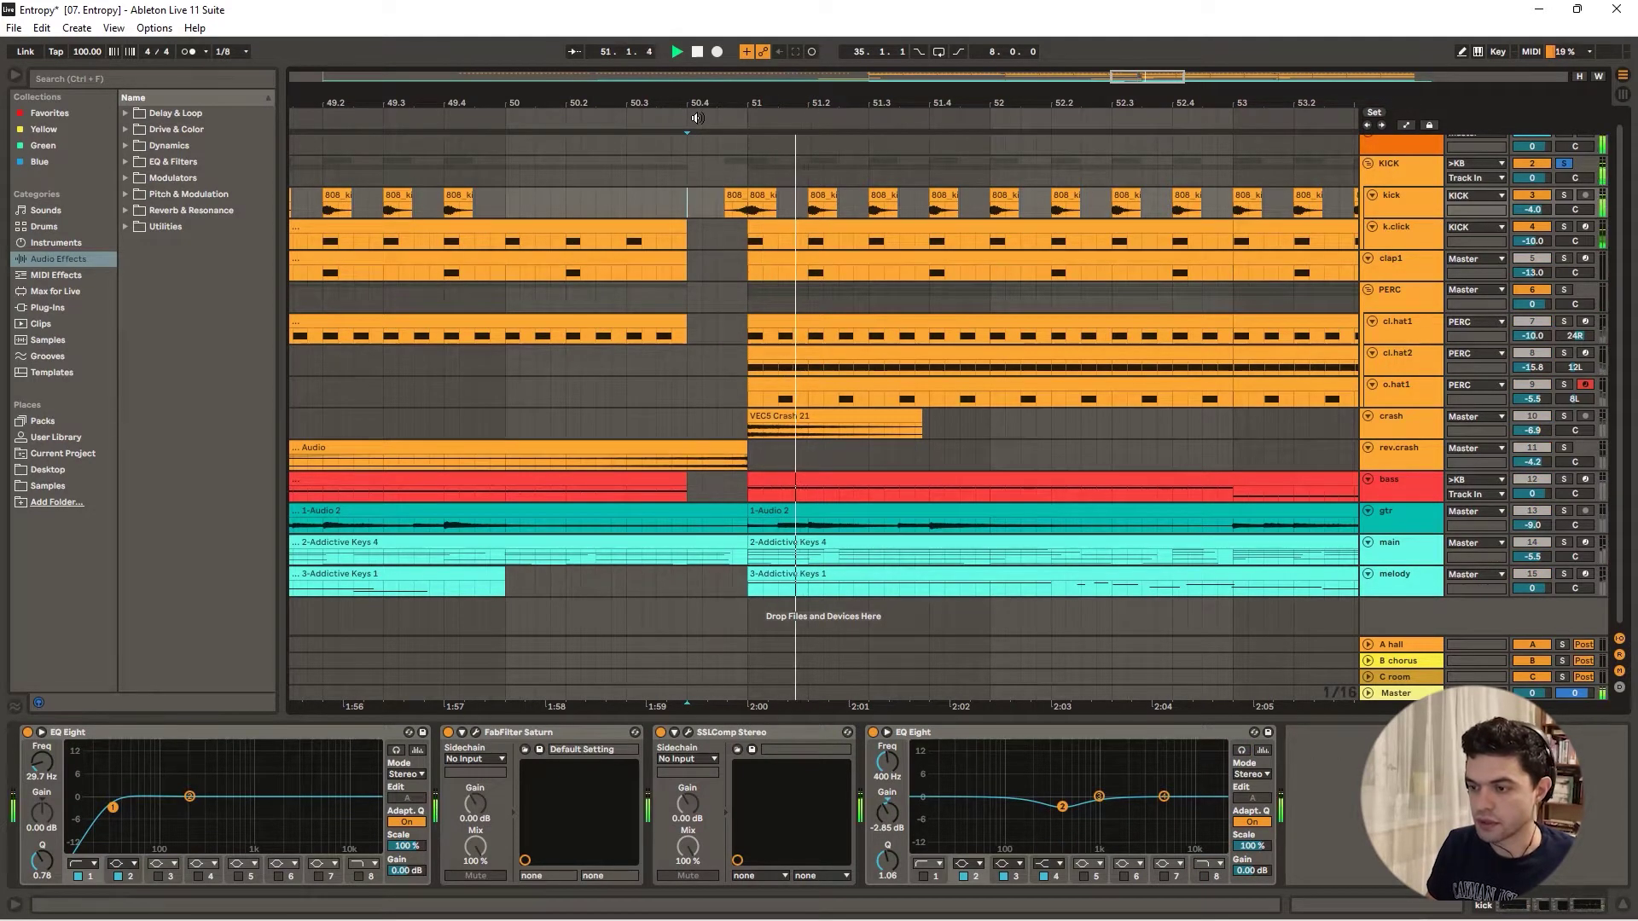
{"action": "left_click", "coordinate": [697, 118]}
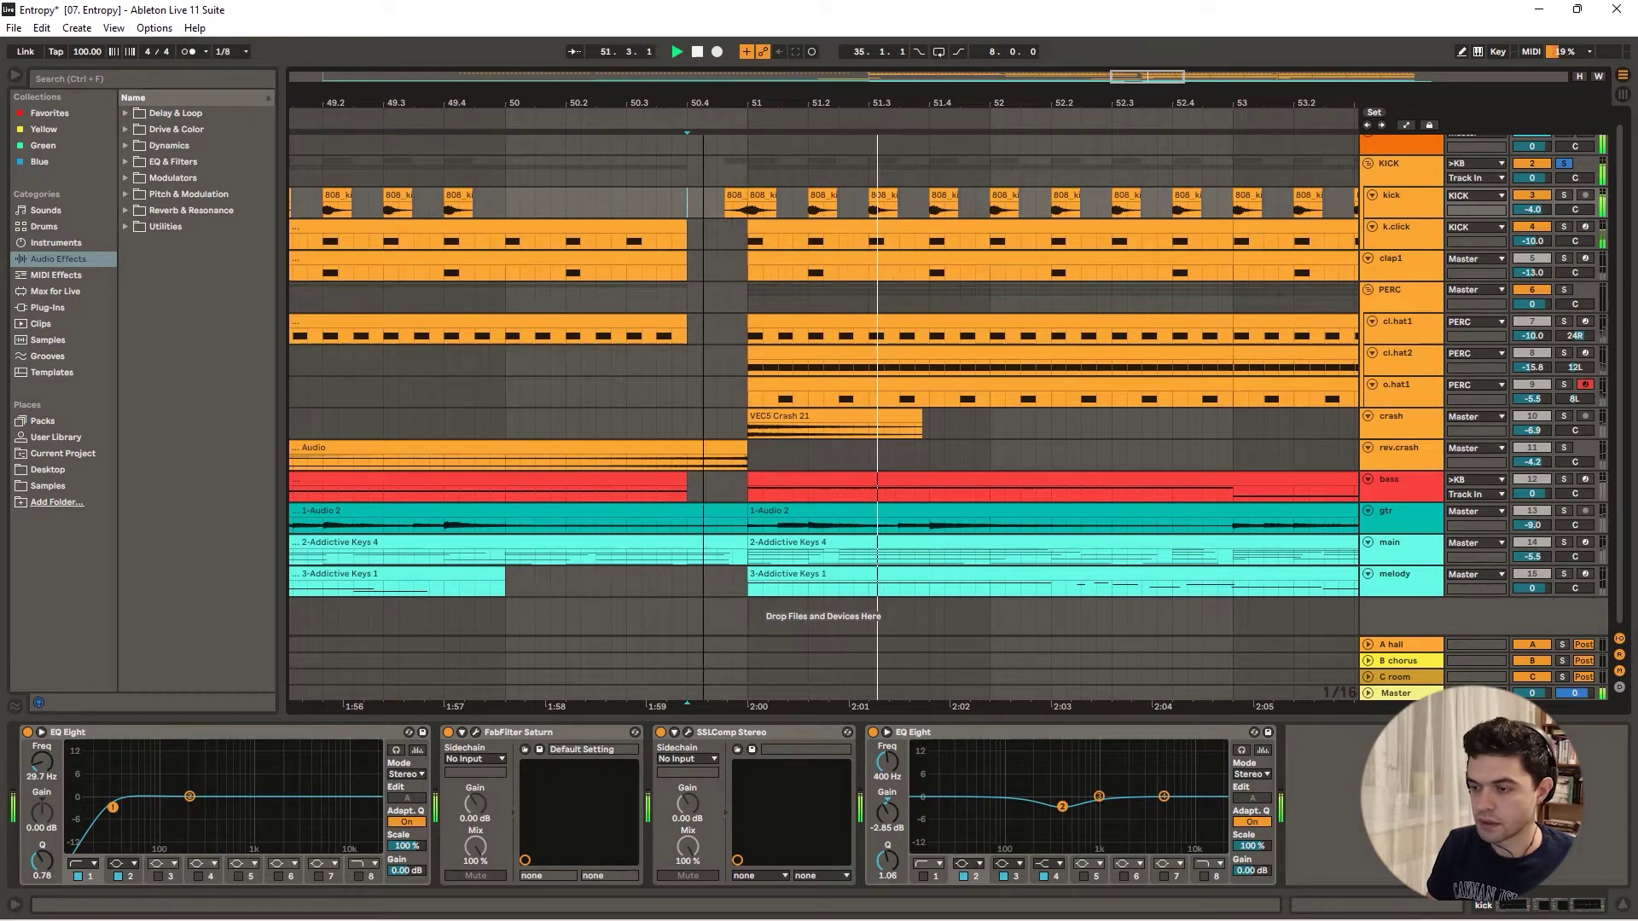
{"action": "key", "text": "space"}
- Open the bass track's Spire-1.5 synth, place its window clear of the first bass clip, and play the bass soloed
{"action": "left_click_drag", "start_coordinate": [853, 102], "coordinate": [850, 53]}
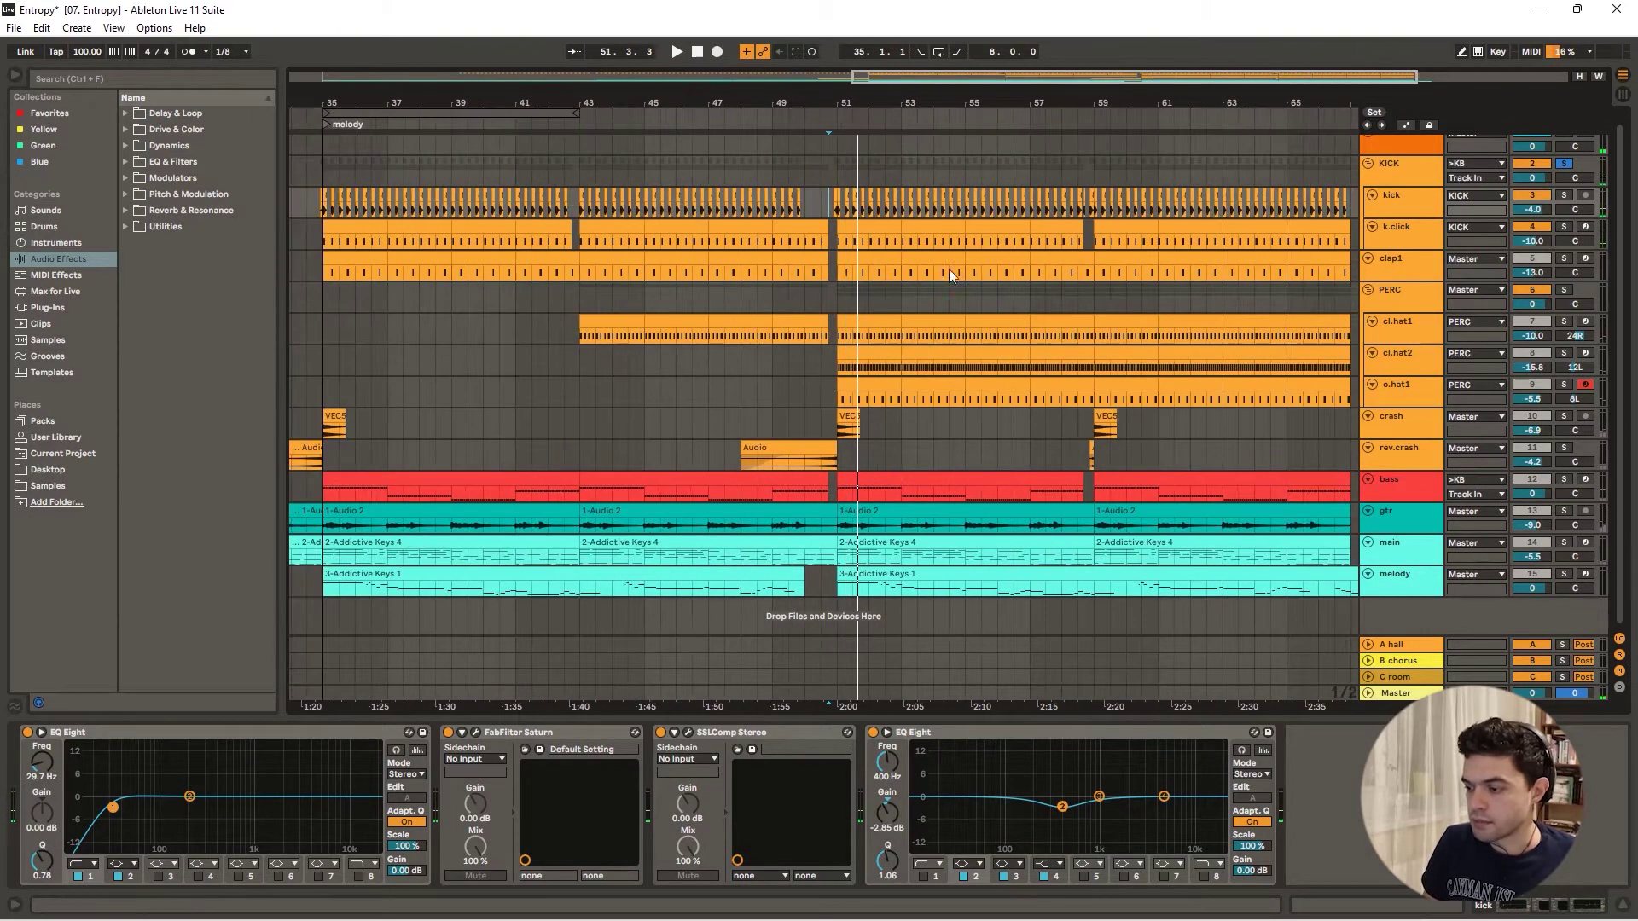
{"action": "left_click", "coordinate": [1432, 482]}
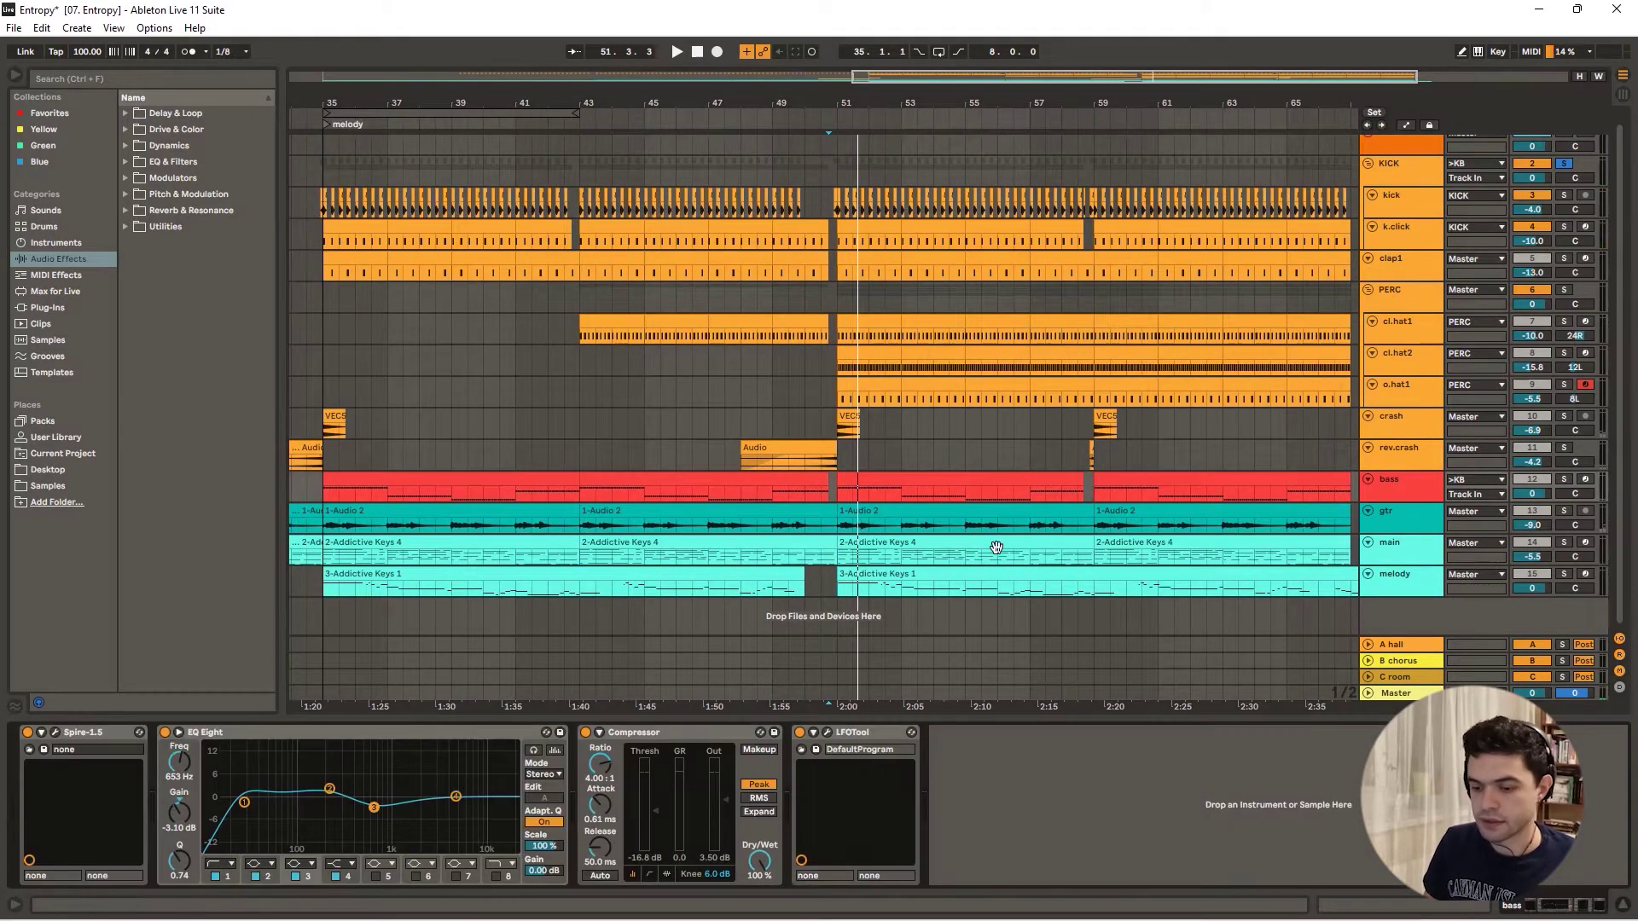
{"action": "left_click", "coordinate": [57, 731]}
{"action": "left_click_drag", "start_coordinate": [596, 162], "coordinate": [713, 161]}
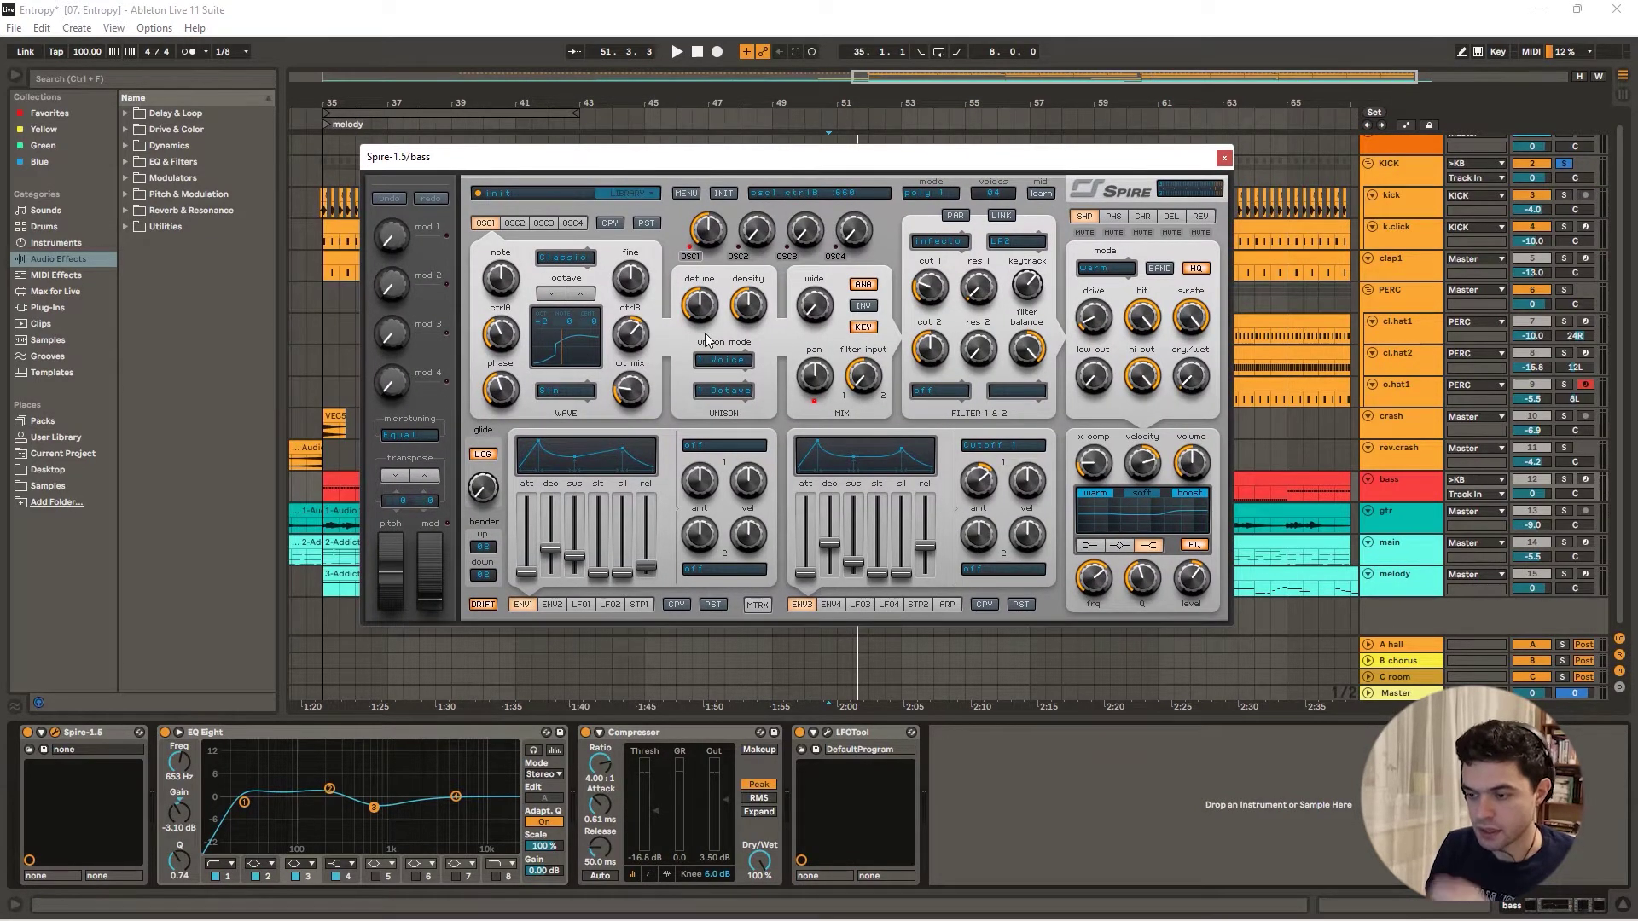
{"action": "left_click", "coordinate": [1563, 480]}
{"action": "left_click_drag", "start_coordinate": [841, 153], "coordinate": [1035, 137]}
{"action": "key", "text": "space"}
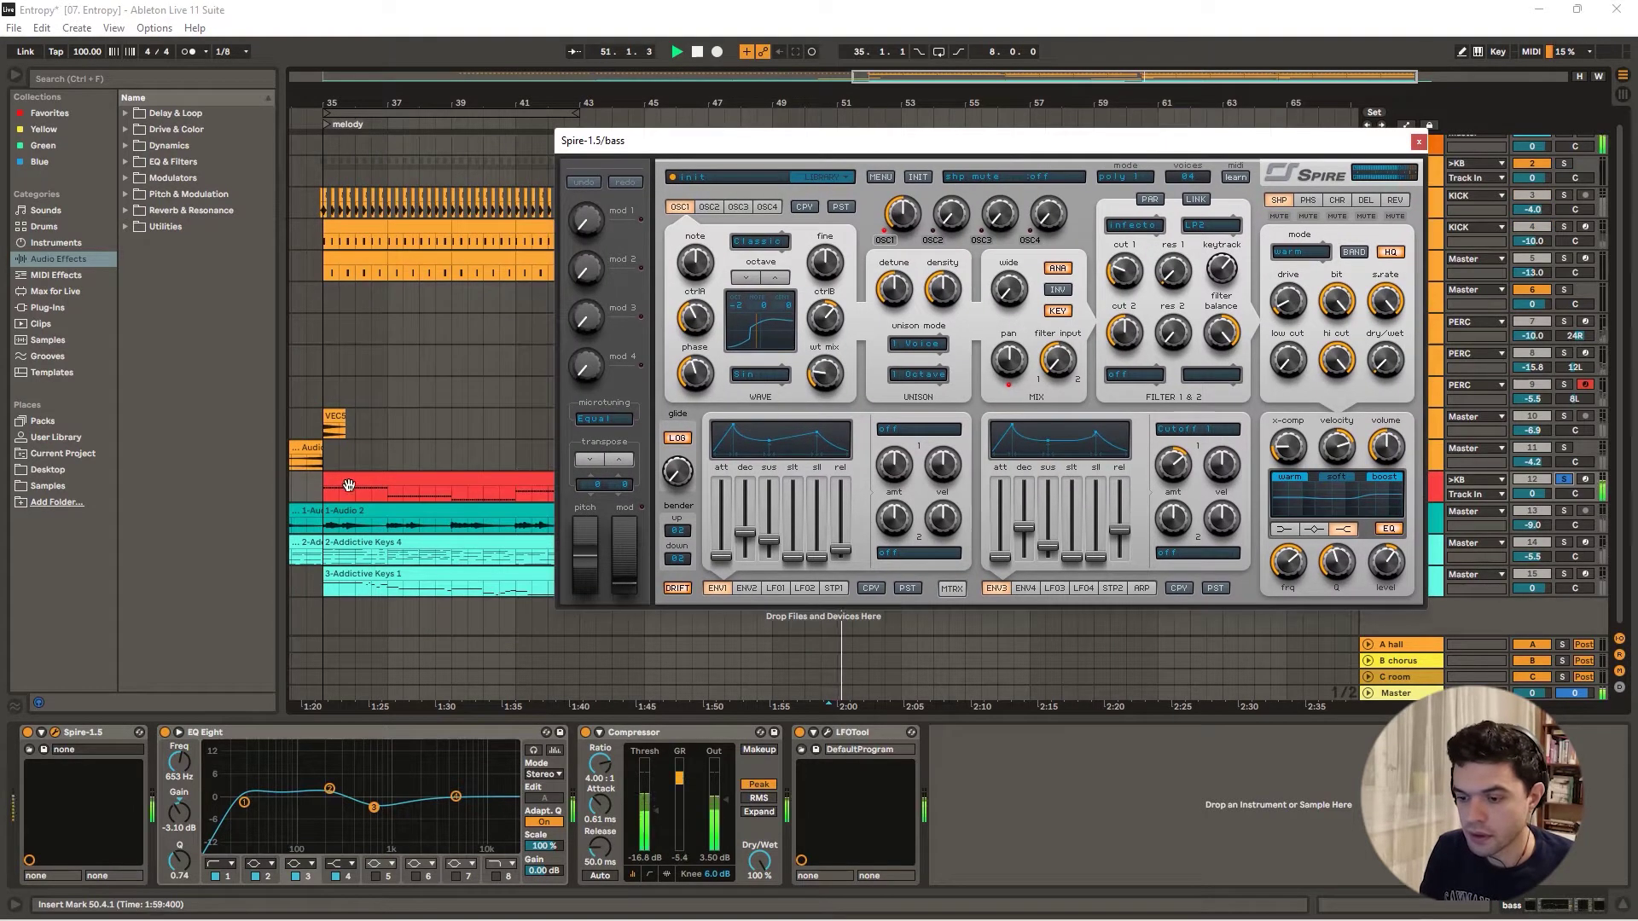
- Select the bass clip at bars 35 to 43 and play it from bar 35 while checking Spire's filter and effect settings
{"action": "left_click", "coordinate": [359, 484]}
{"action": "left_click", "coordinate": [359, 484]}
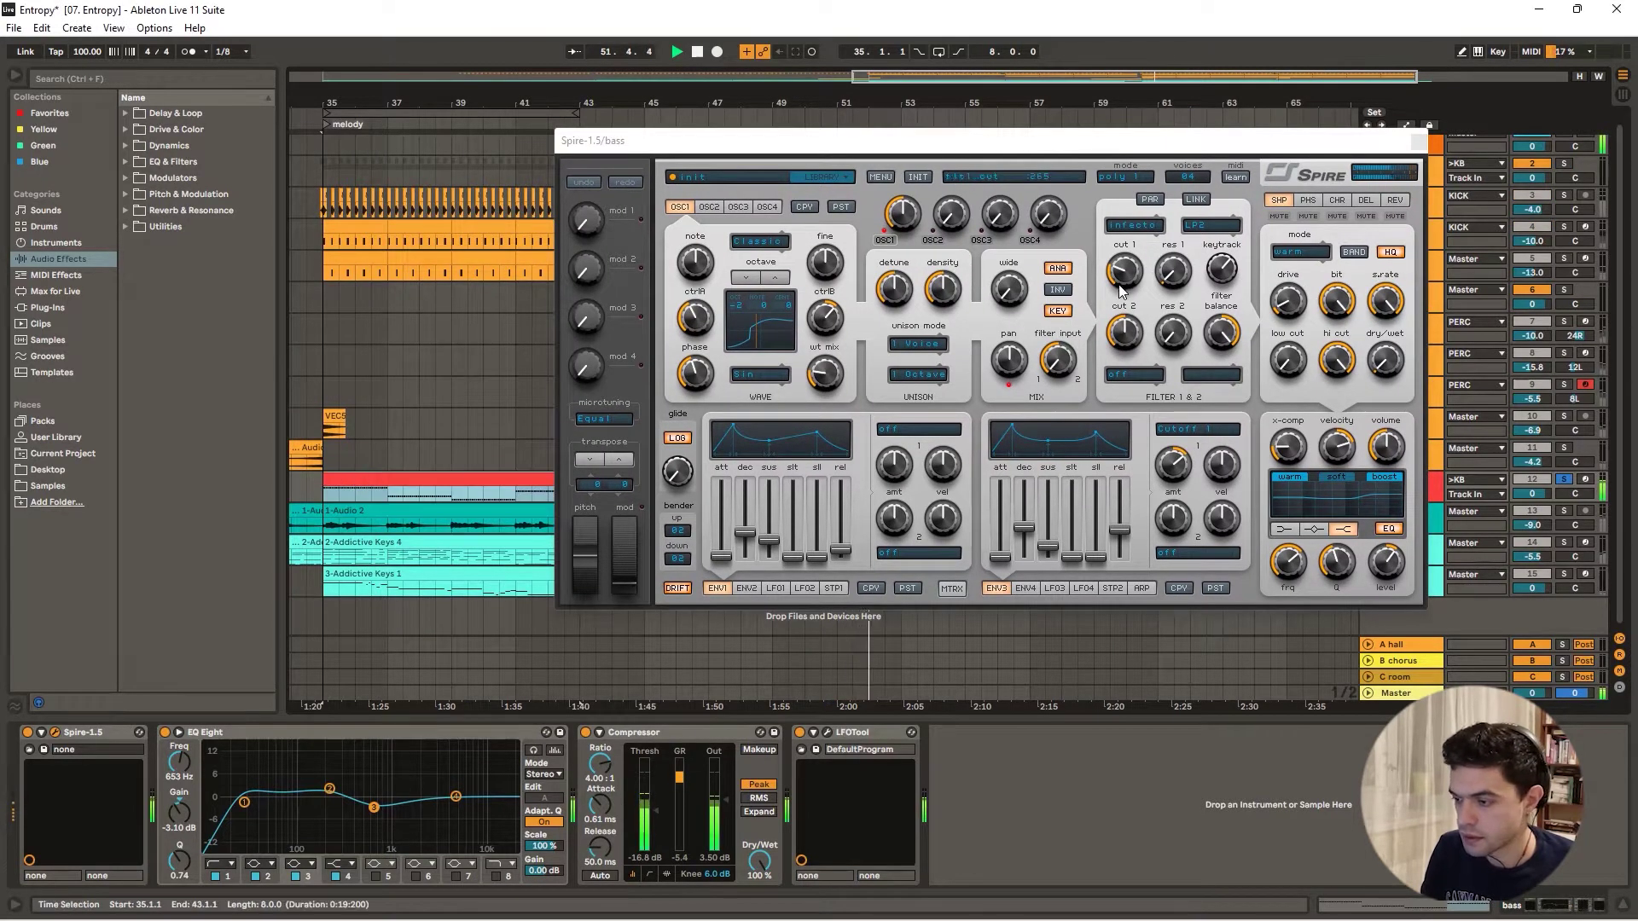
{"action": "key", "text": "space"}
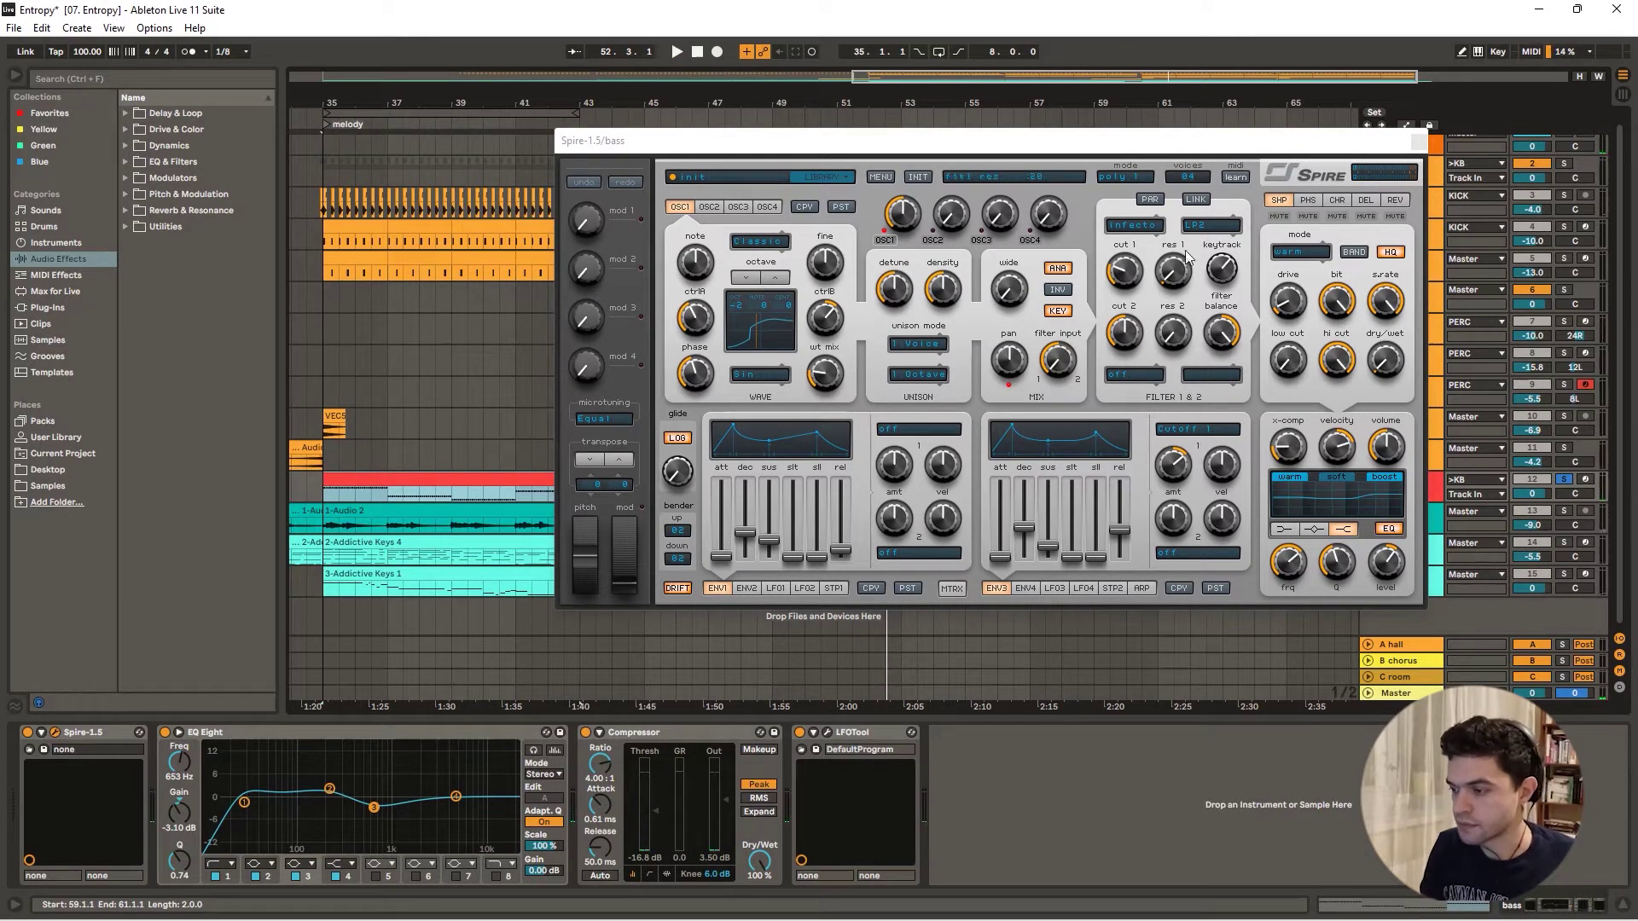
{"action": "key", "text": "space"}
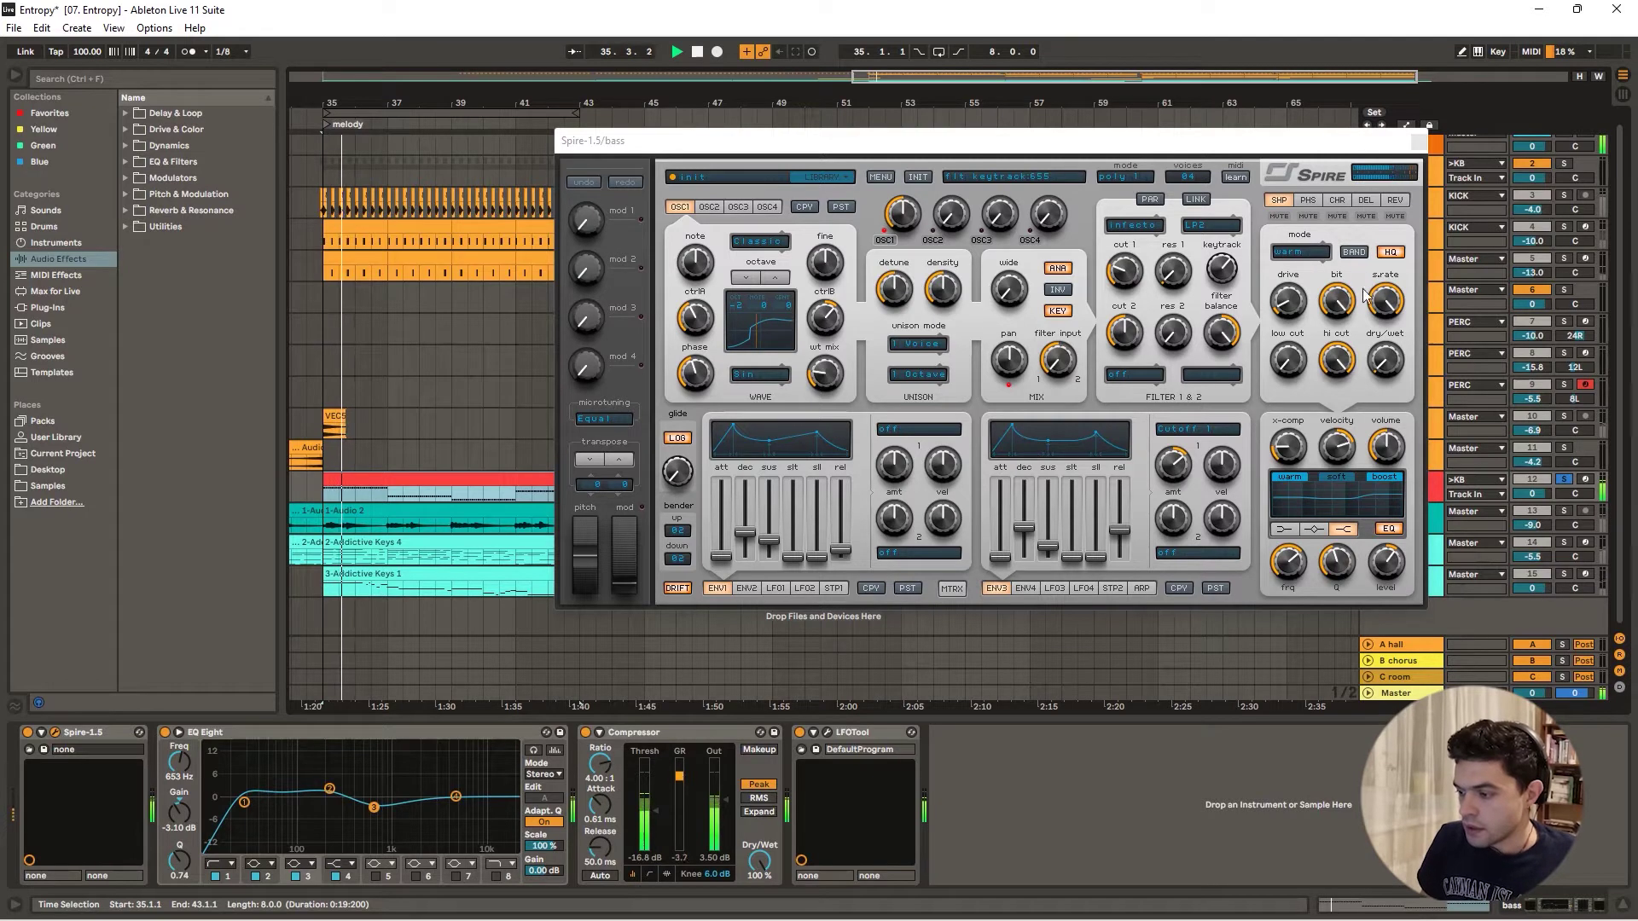
{"action": "key", "text": "space"}
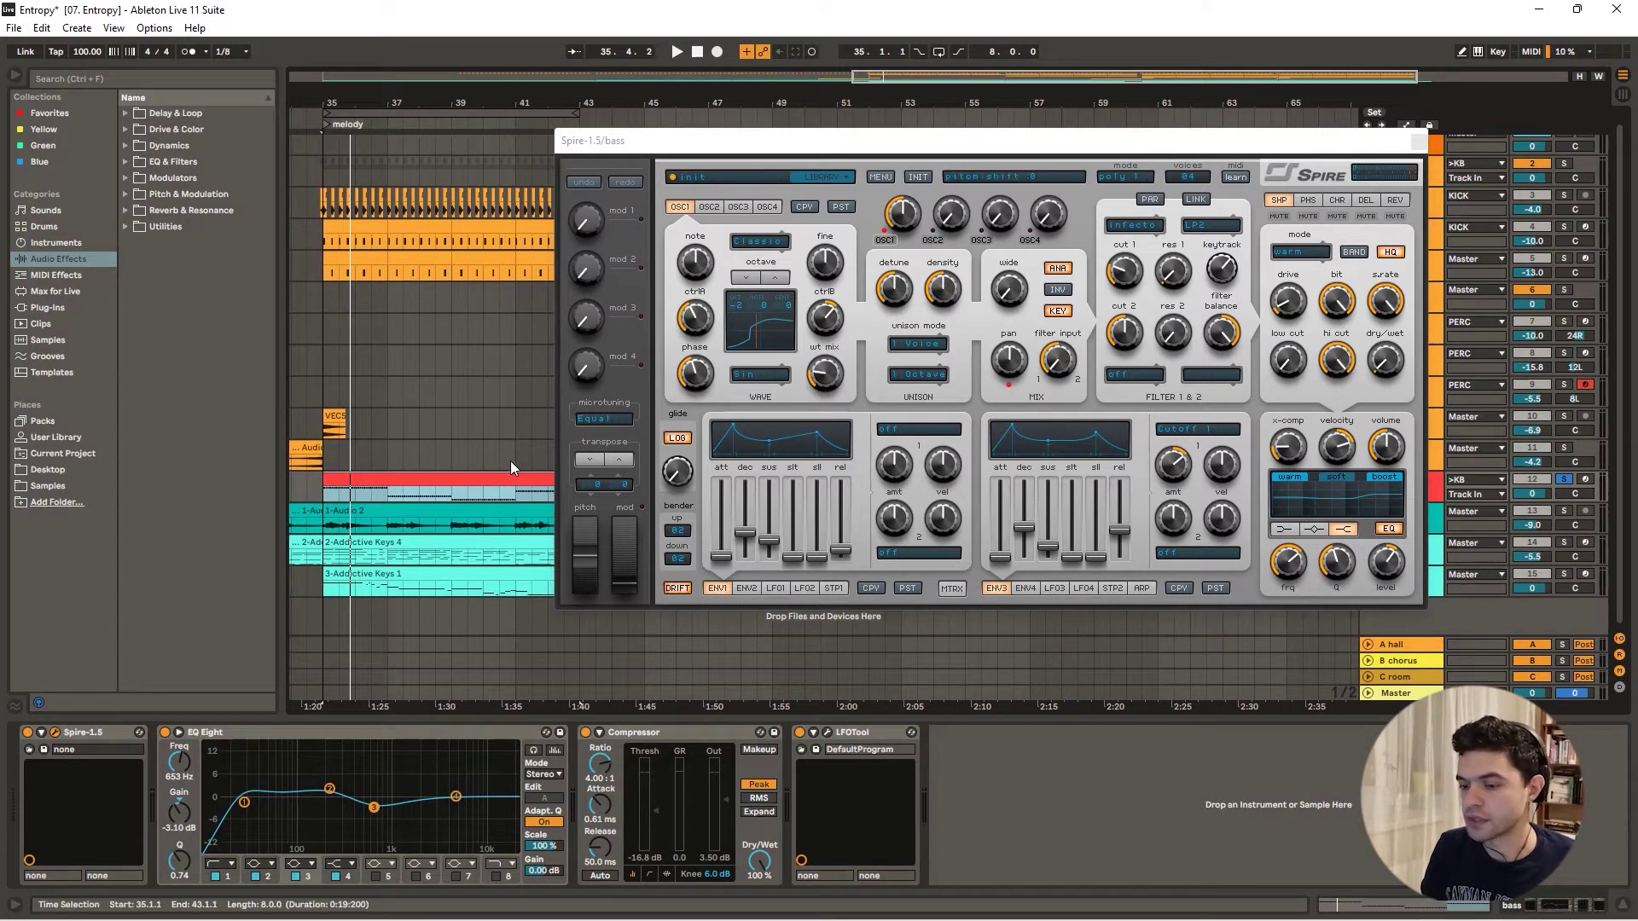
{"action": "key", "text": "space"}
{"action": "left_click", "coordinate": [1347, 445]}
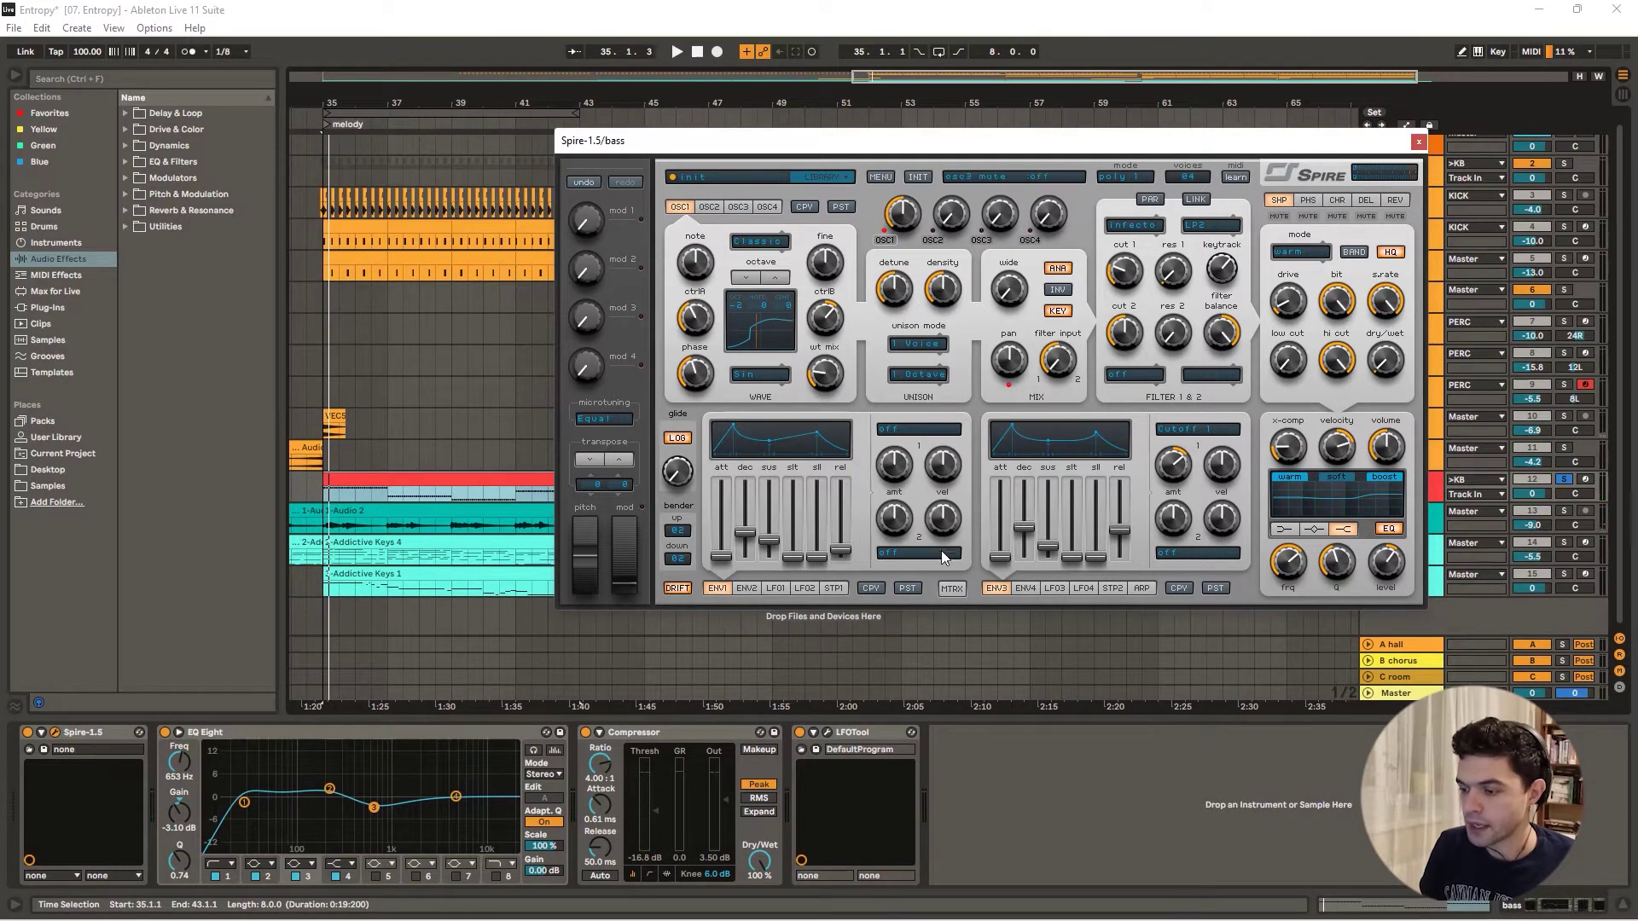
- Check Spire's modulation matrix, then open the first bass clip's notes and close the synth window
{"action": "left_click", "coordinate": [951, 588]}
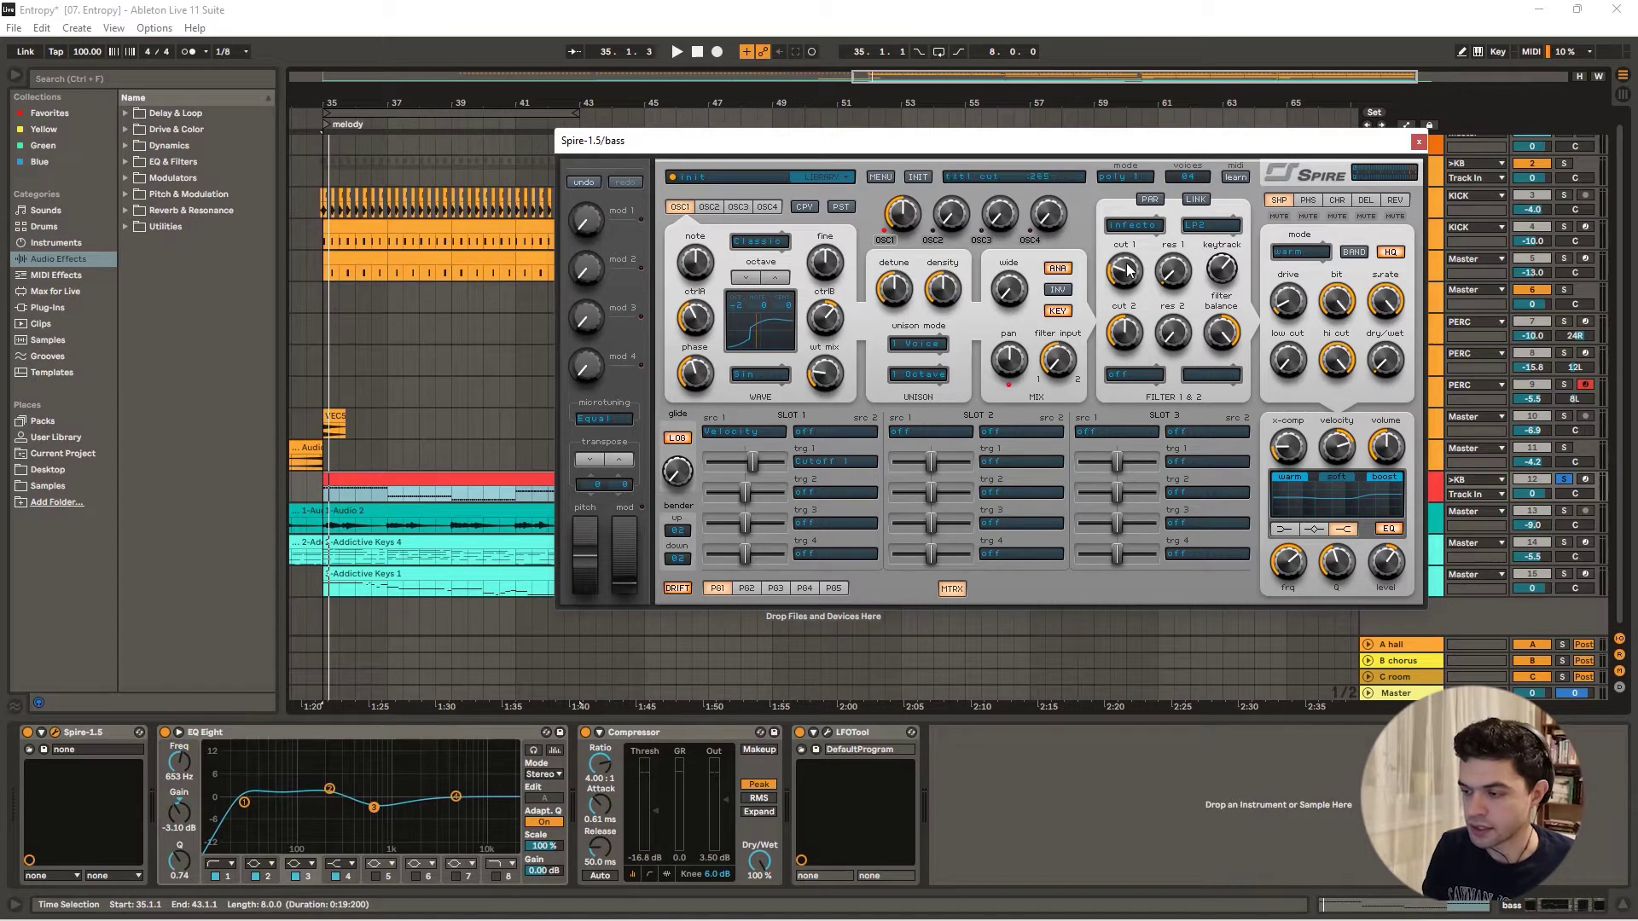
{"action": "left_click", "coordinate": [951, 589]}
{"action": "double_click", "coordinate": [439, 479]}
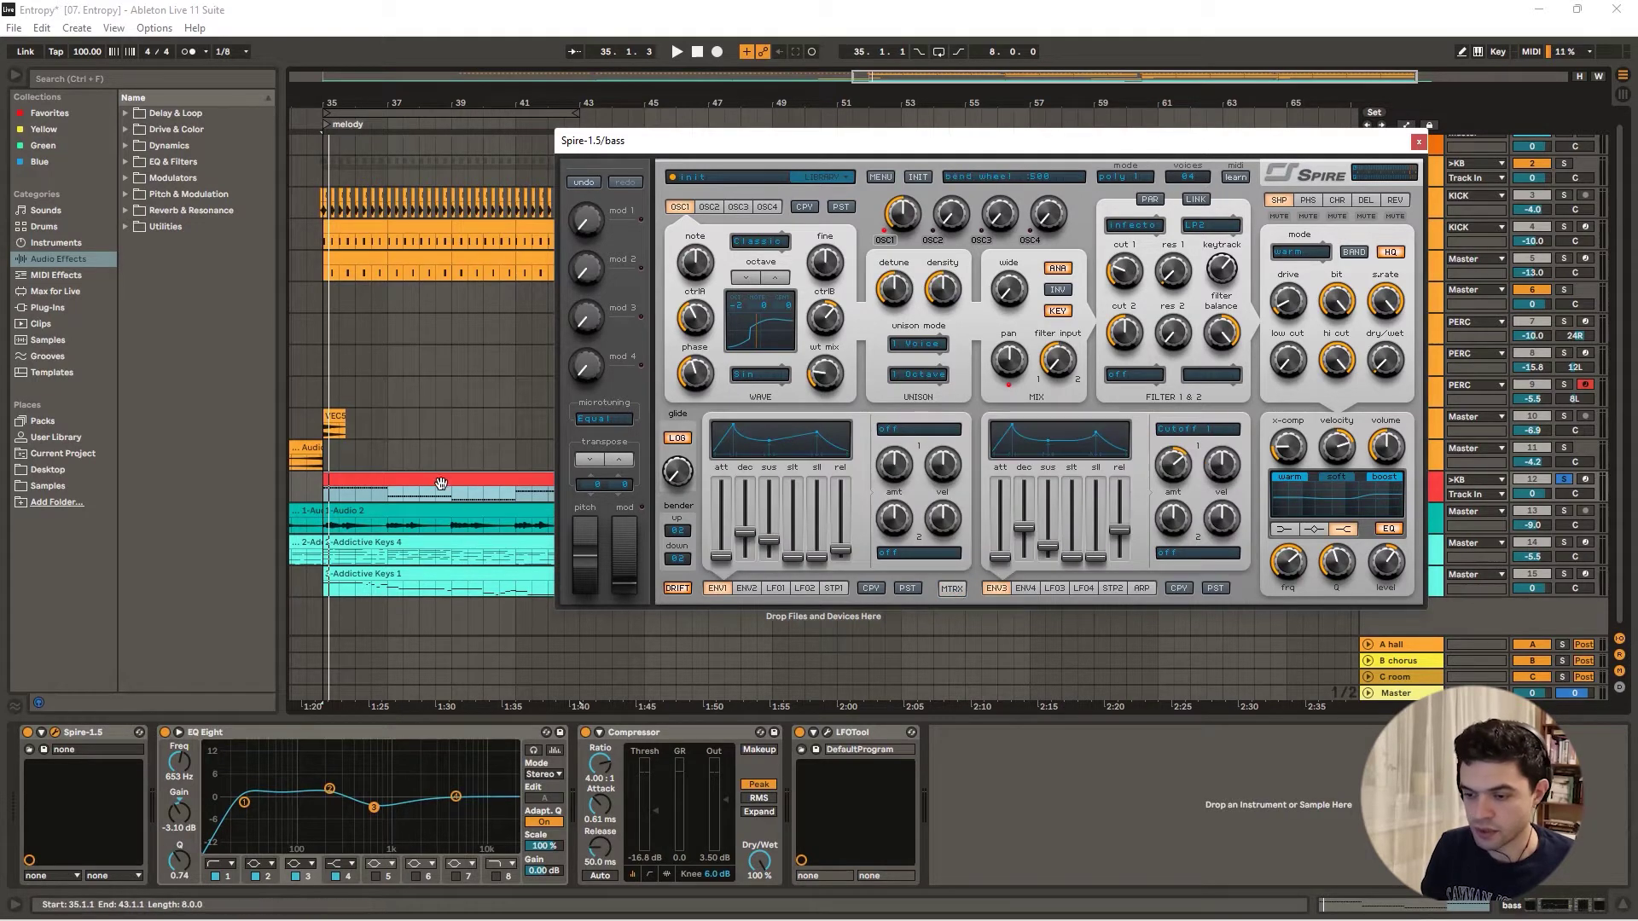
{"action": "left_click", "coordinate": [1418, 142]}
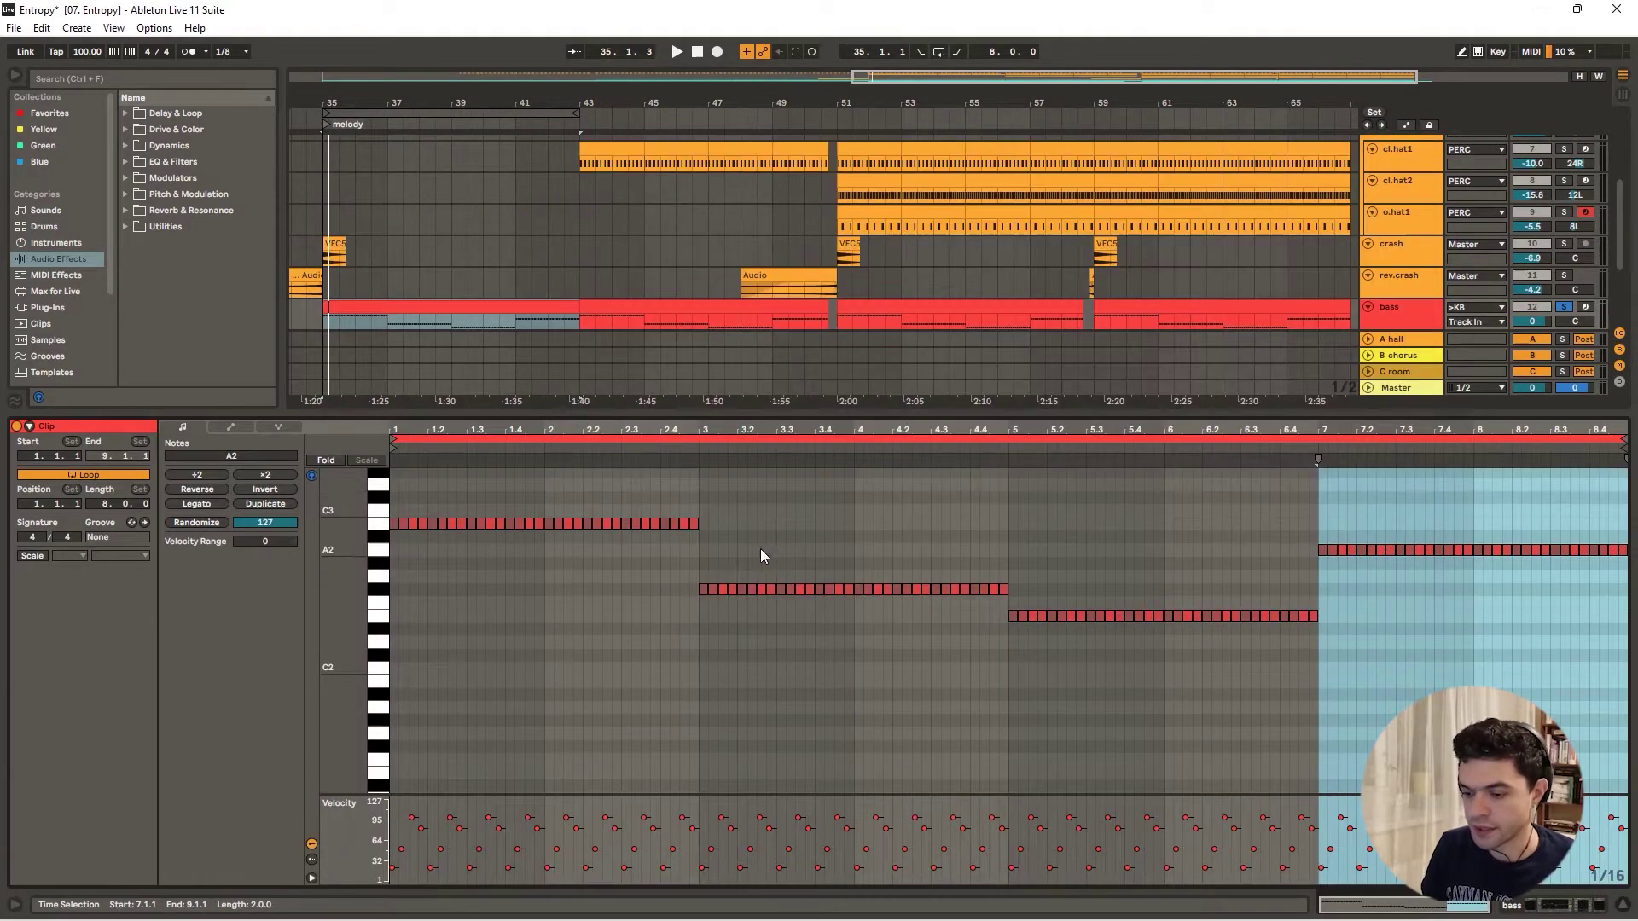
- Examine the bass clip's sixteenth-note pattern and repeating velocities across its first bars
{"action": "scroll", "coordinate": [765, 555], "scroll_direction": "down", "scroll_amount": 1}
{"action": "left_click_drag", "start_coordinate": [467, 429], "coordinate": [823, 479]}
{"action": "scroll", "coordinate": [664, 765], "scroll_direction": "down", "scroll_amount": 1}
{"action": "scroll", "coordinate": [662, 763], "scroll_direction": "down", "scroll_amount": 1}
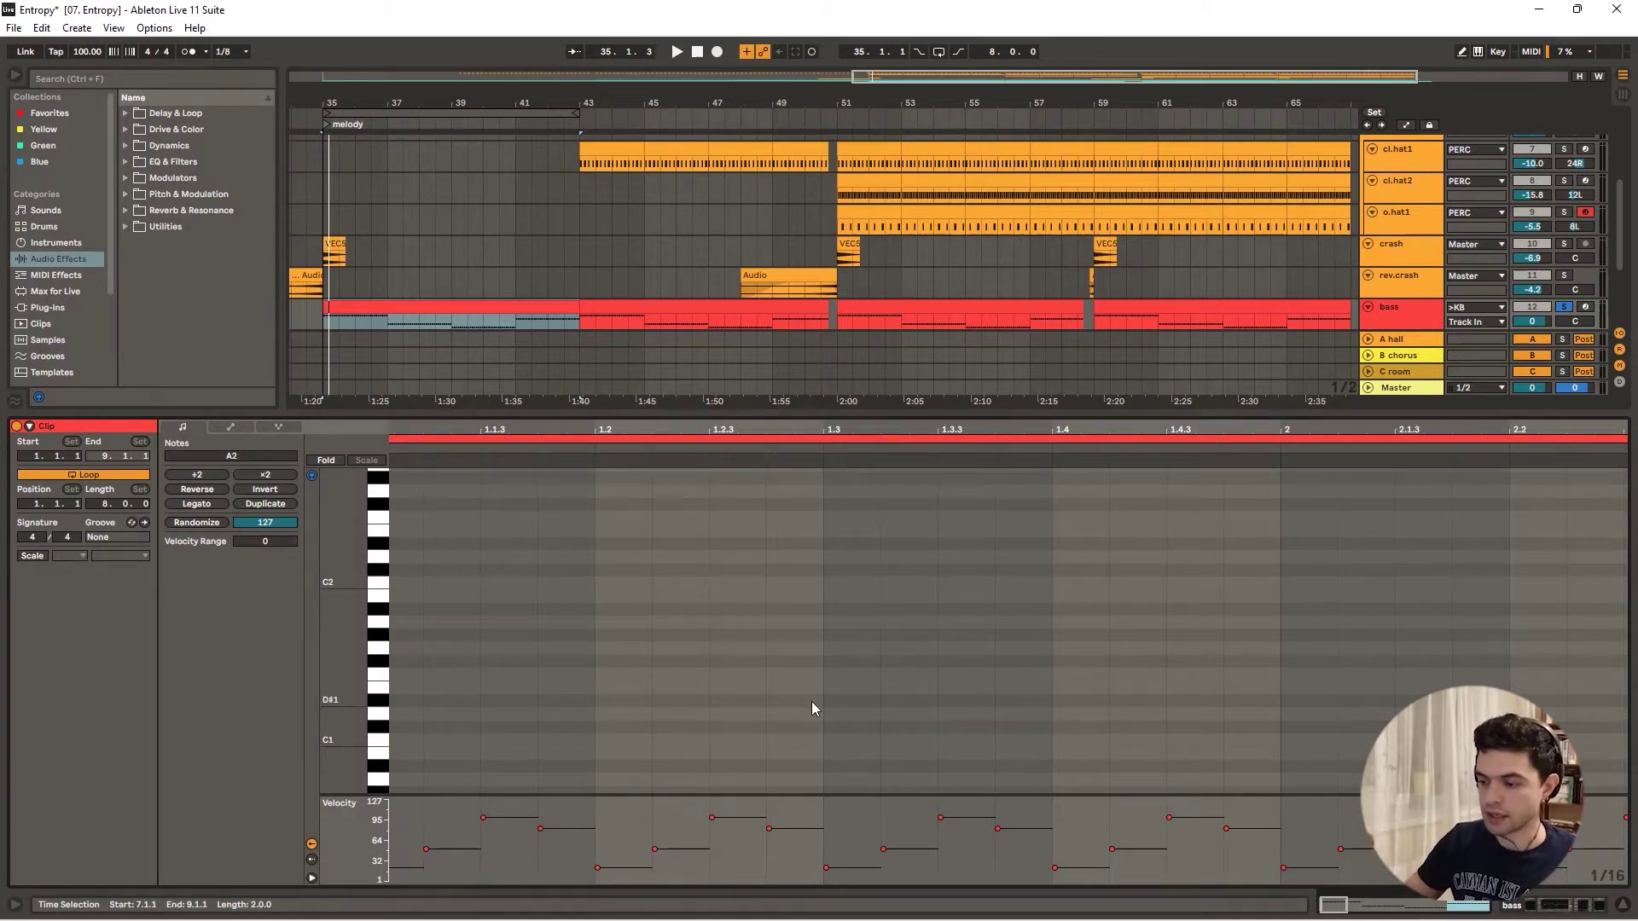
{"action": "scroll", "coordinate": [816, 705], "scroll_direction": "up", "scroll_amount": 7}
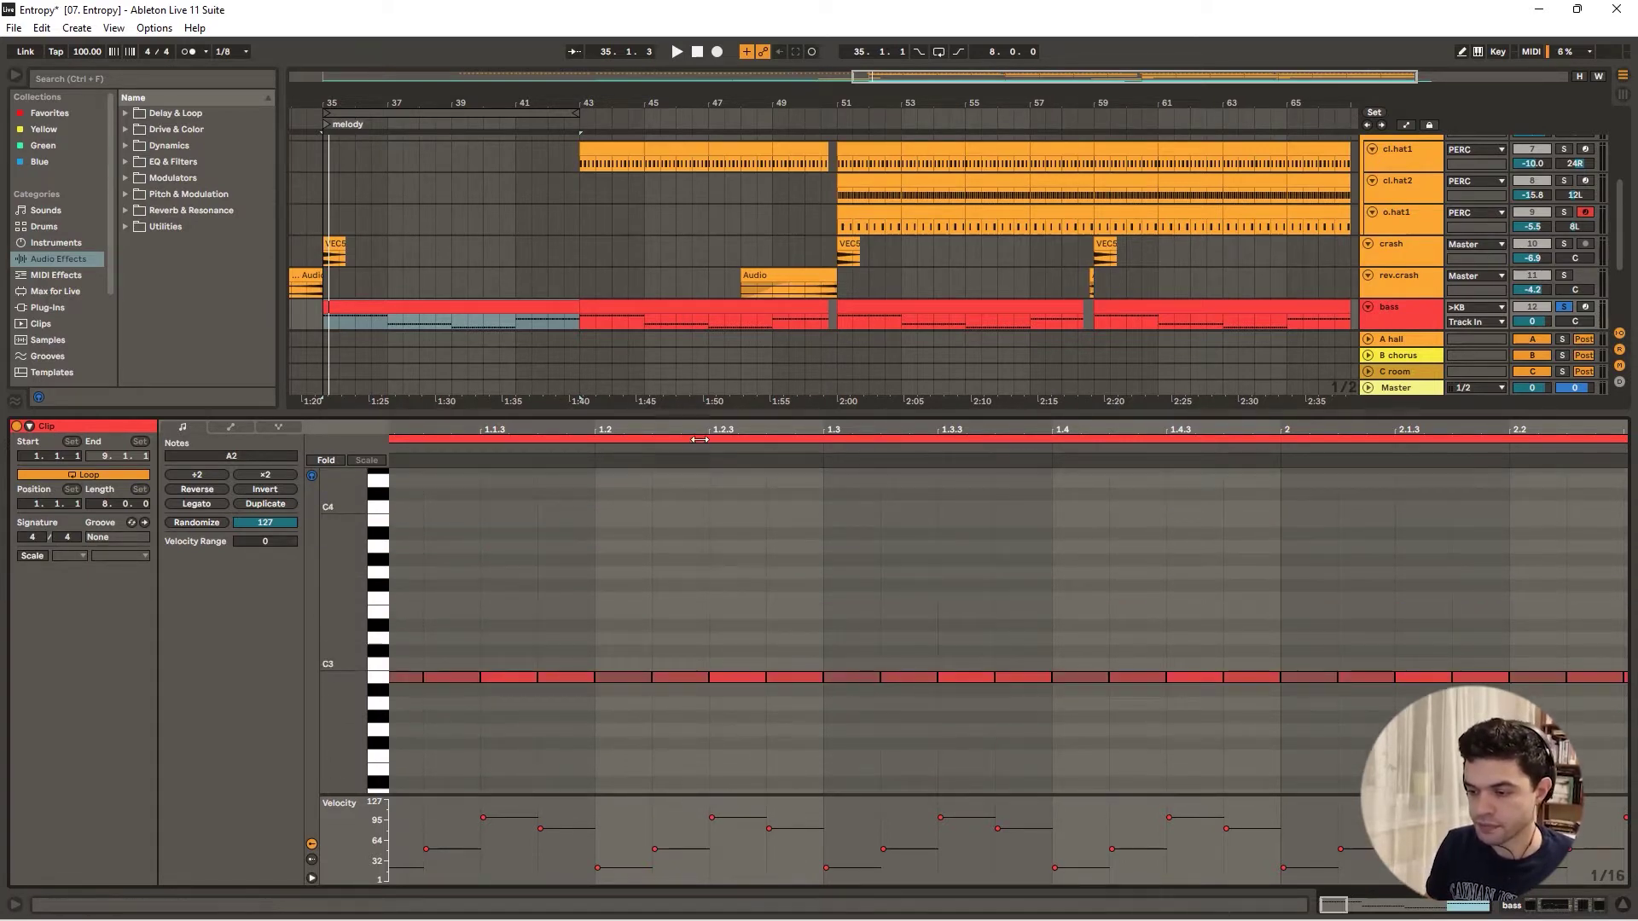
{"action": "left_click_drag", "start_coordinate": [697, 428], "coordinate": [523, 498]}
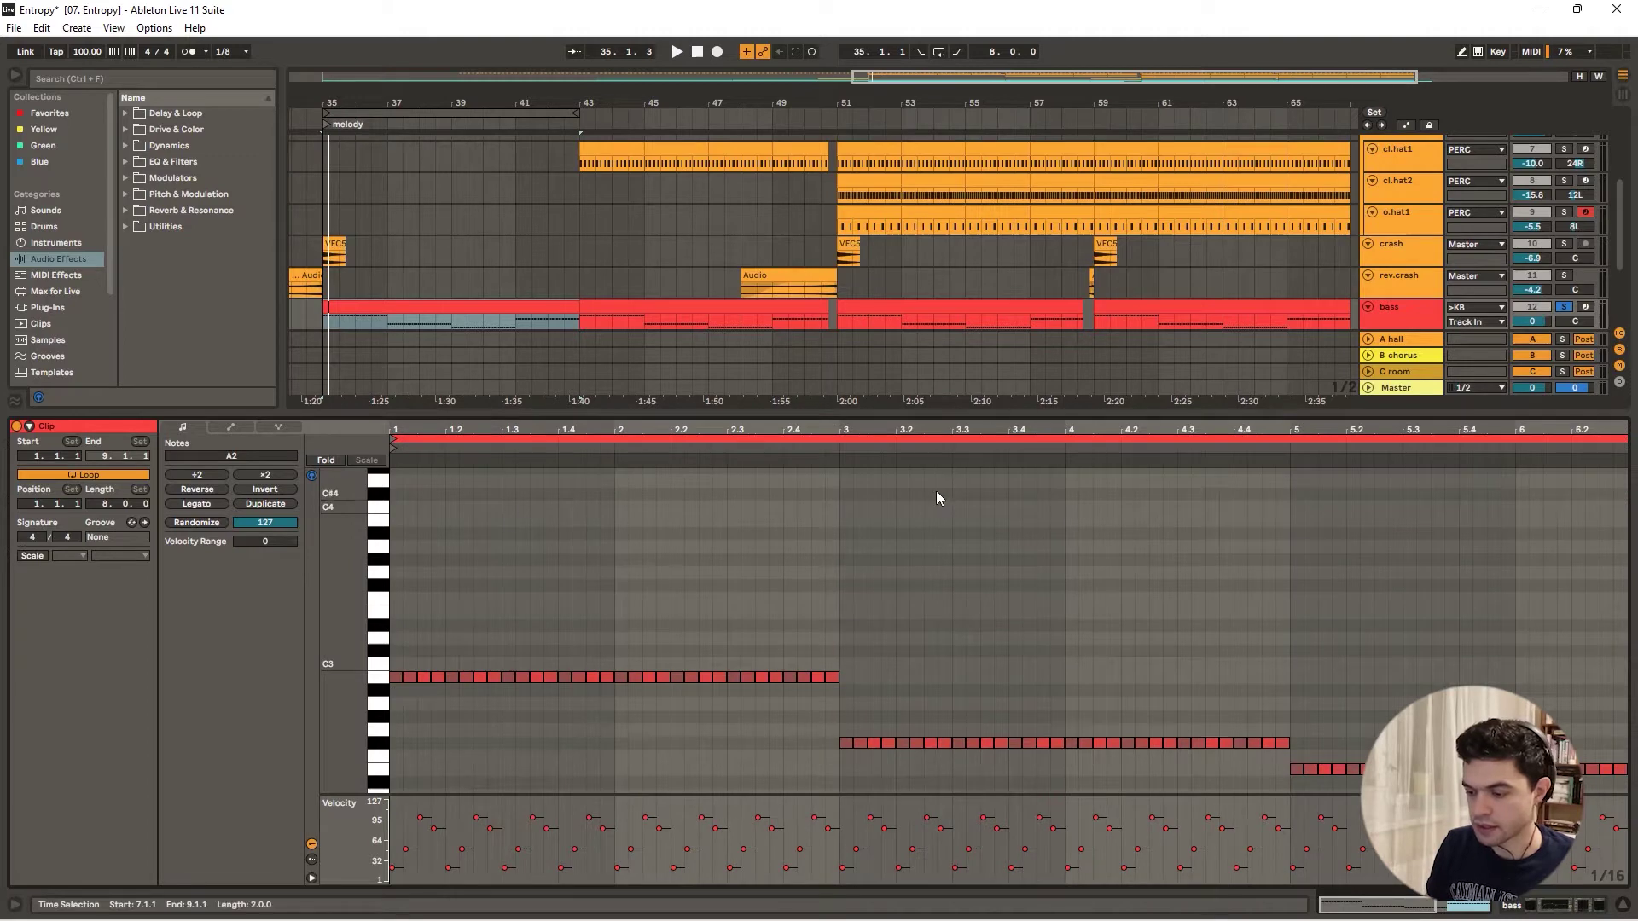
{"action": "scroll", "coordinate": [816, 570], "scroll_direction": "down", "scroll_amount": 2}
{"action": "scroll", "coordinate": [816, 569], "scroll_direction": "up", "scroll_amount": 1}
{"action": "left_click_drag", "start_coordinate": [650, 430], "coordinate": [732, 476]}
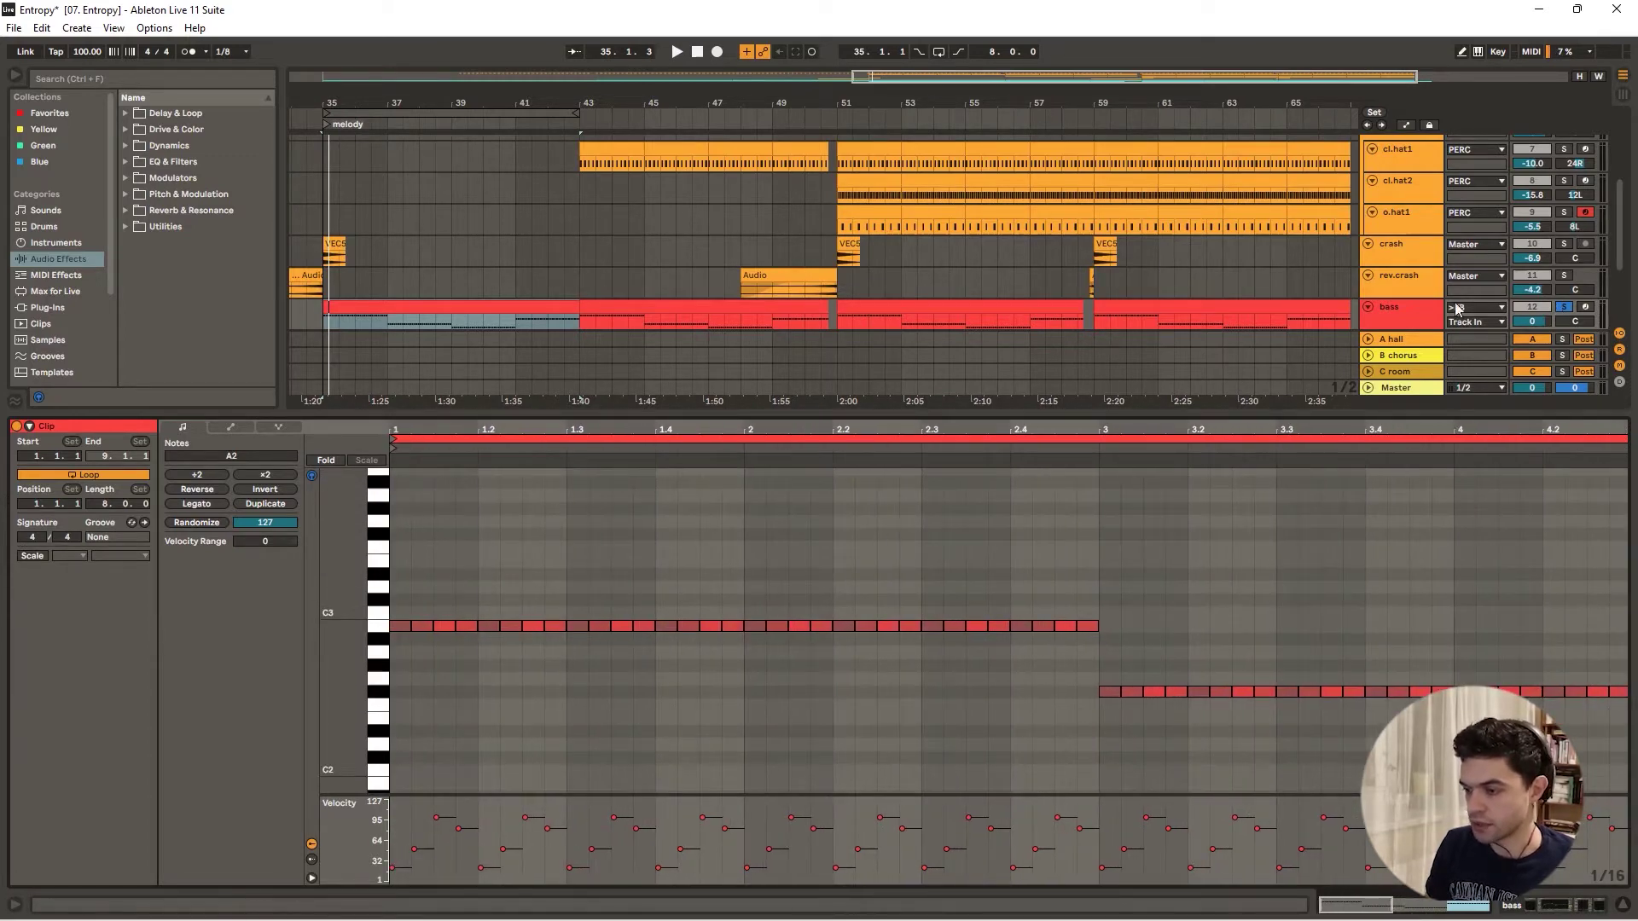
- Play the bass from bar 35 and solo the KICK group alongside it
{"action": "left_click", "coordinate": [749, 693]}
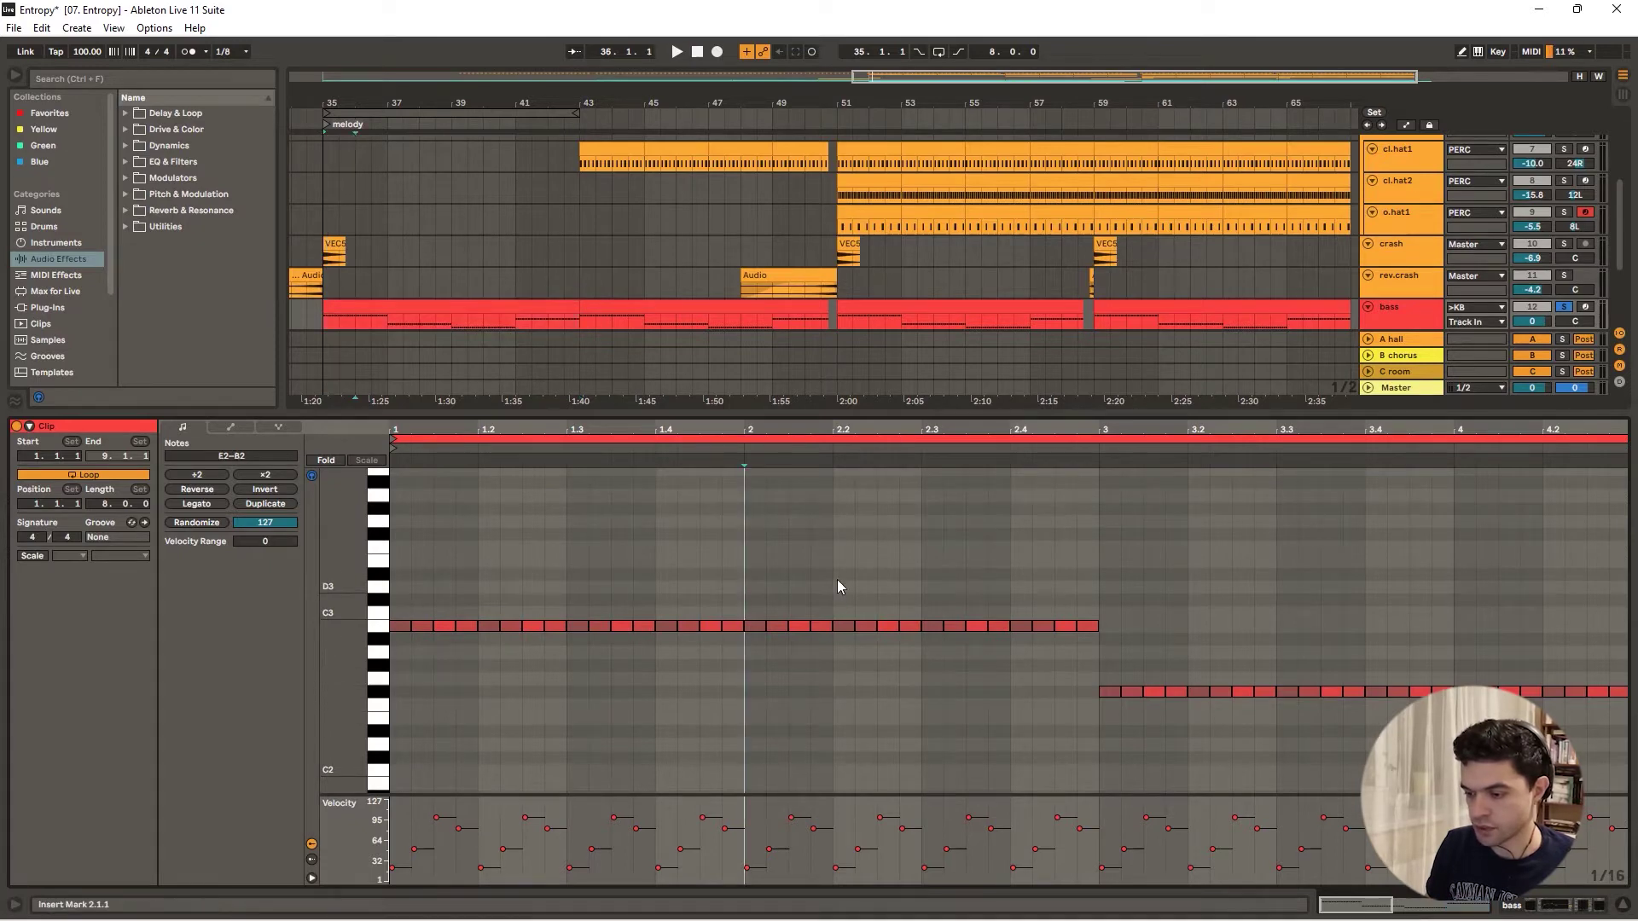
{"action": "key", "text": "space"}
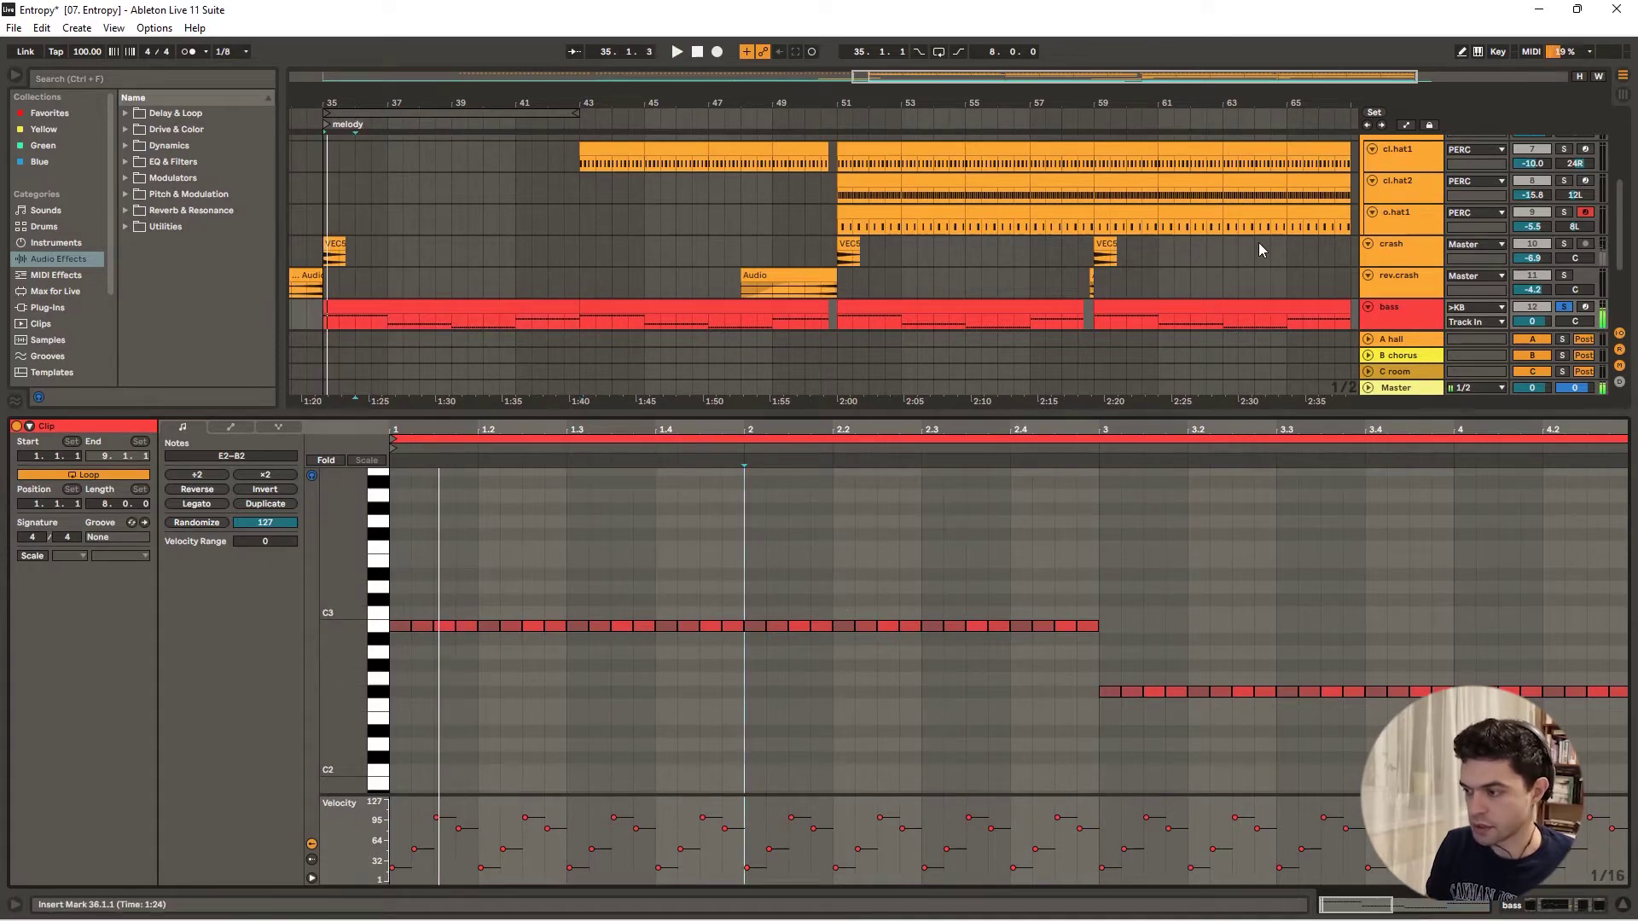
{"action": "scroll", "coordinate": [1258, 242], "scroll_direction": "up", "scroll_amount": 5}
{"action": "scroll", "coordinate": [1573, 189], "scroll_direction": "up", "scroll_amount": 2}
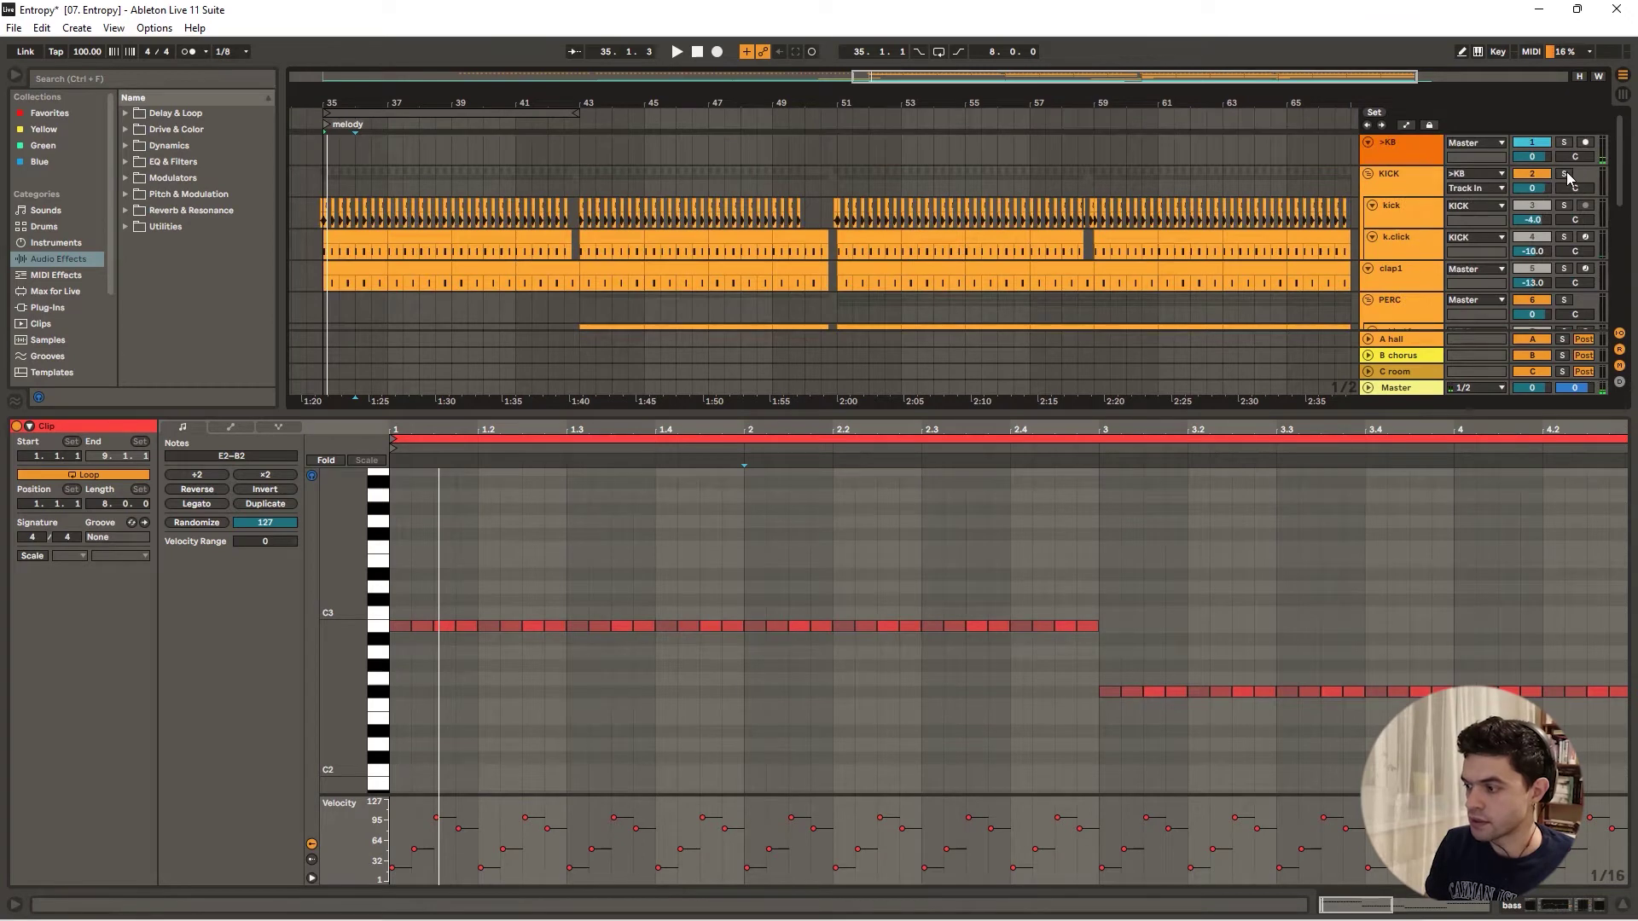
{"action": "scroll", "coordinate": [652, 290], "scroll_direction": "down", "scroll_amount": 2}
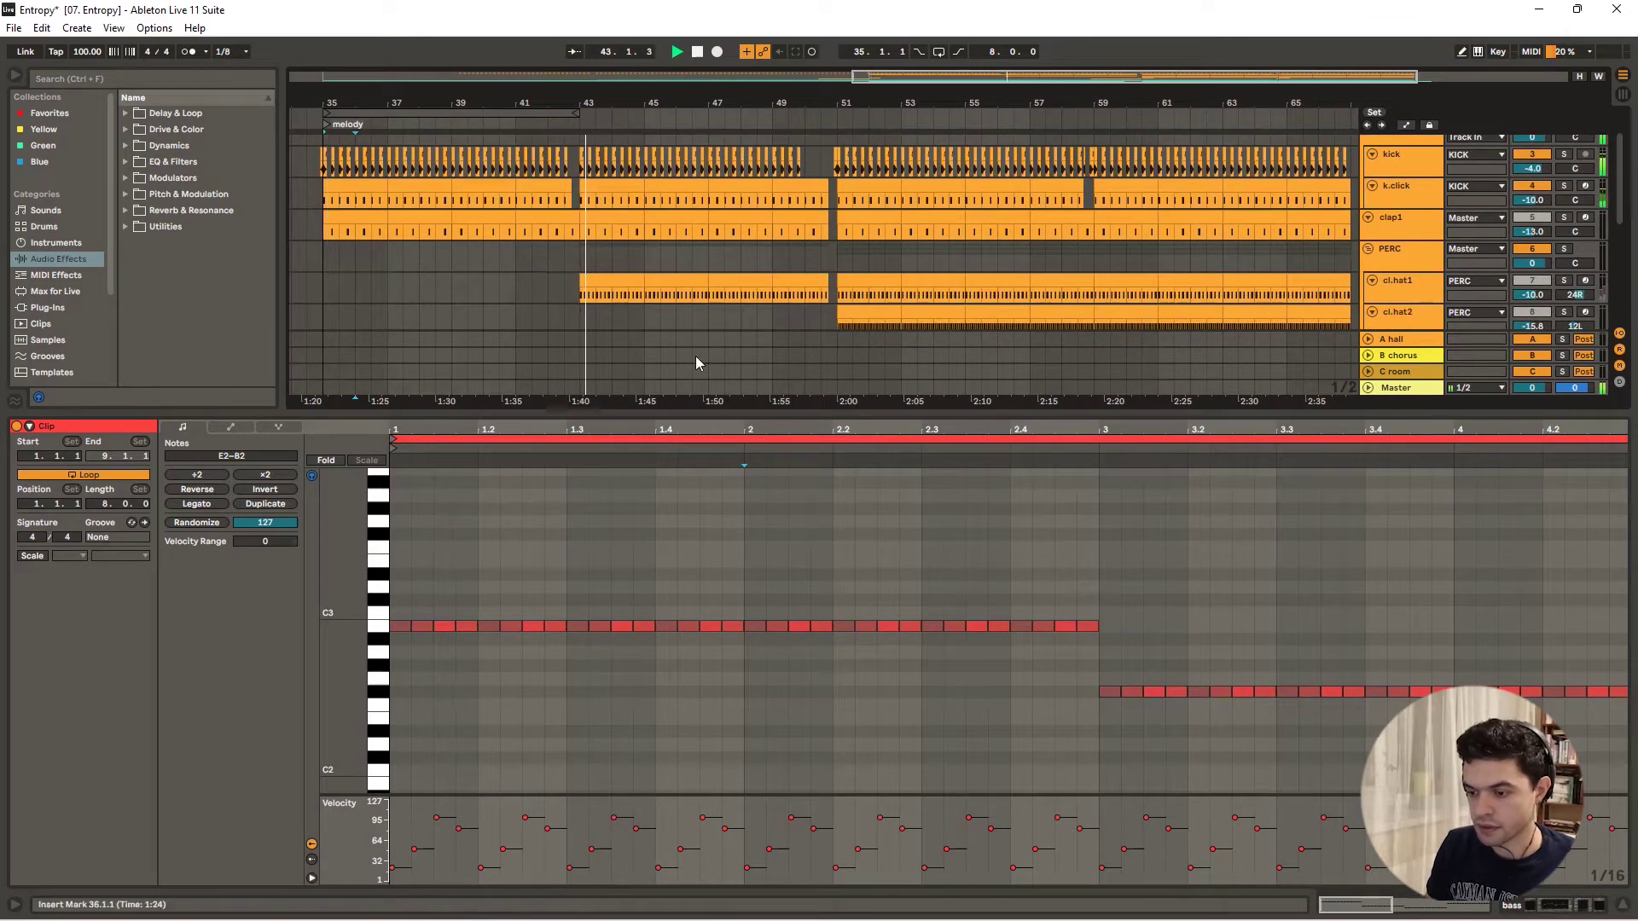
- Inspect the velocities of the bass clip's first three notes and replay the bass with the kick
{"action": "scroll", "coordinate": [636, 508], "scroll_direction": "down", "scroll_amount": 3}
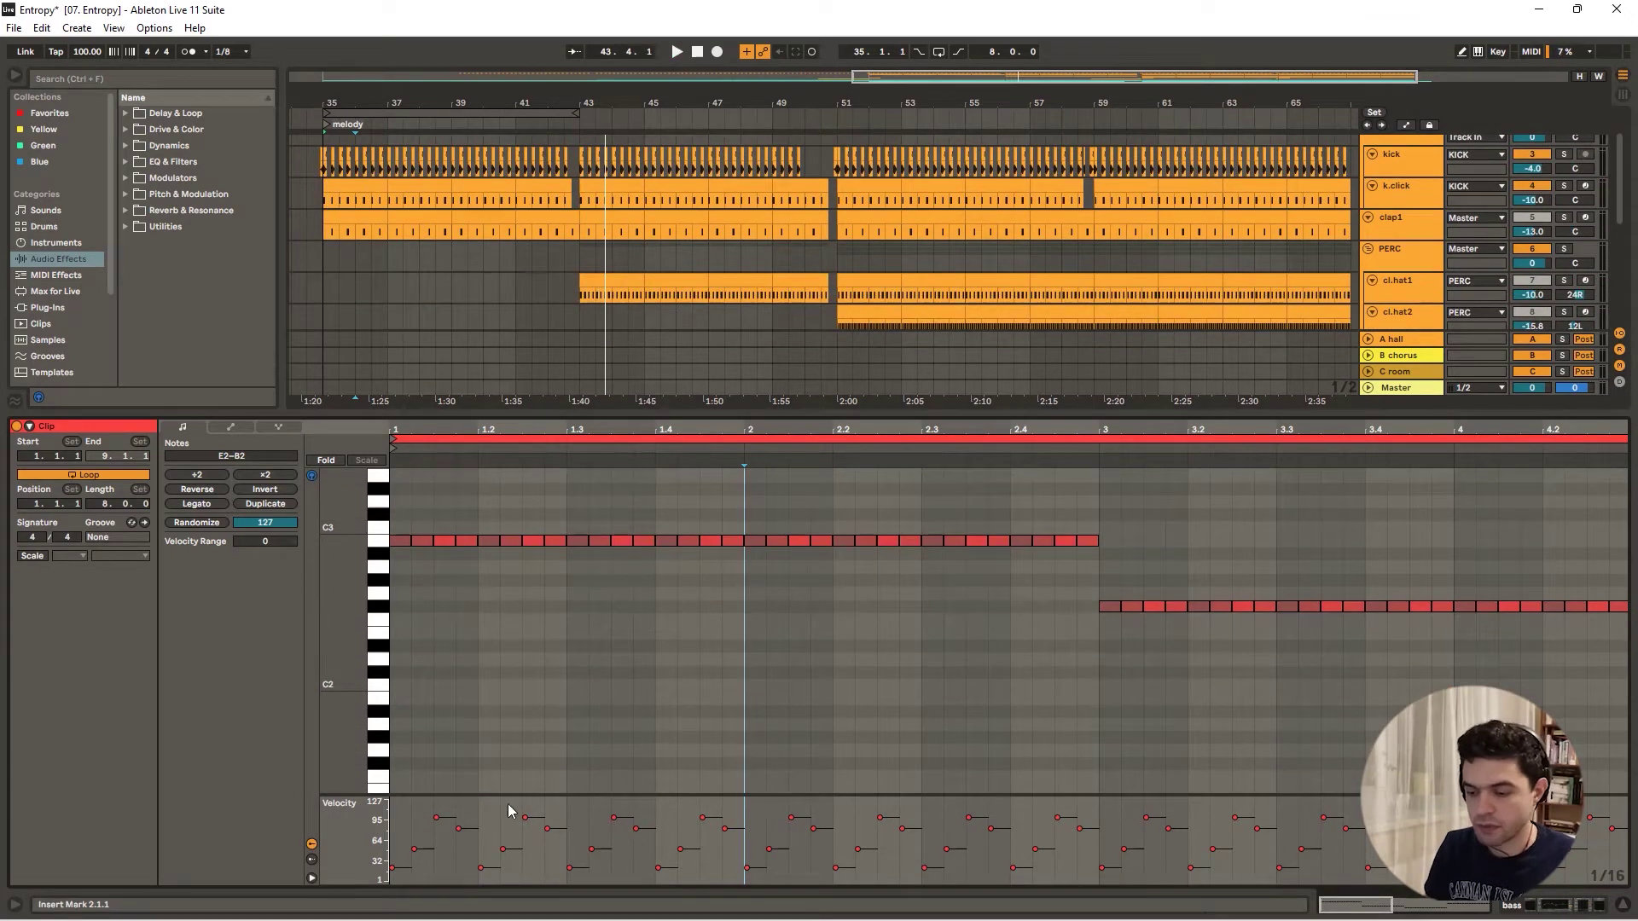
{"action": "left_click", "coordinate": [413, 851]}
{"action": "left_click", "coordinate": [394, 869]}
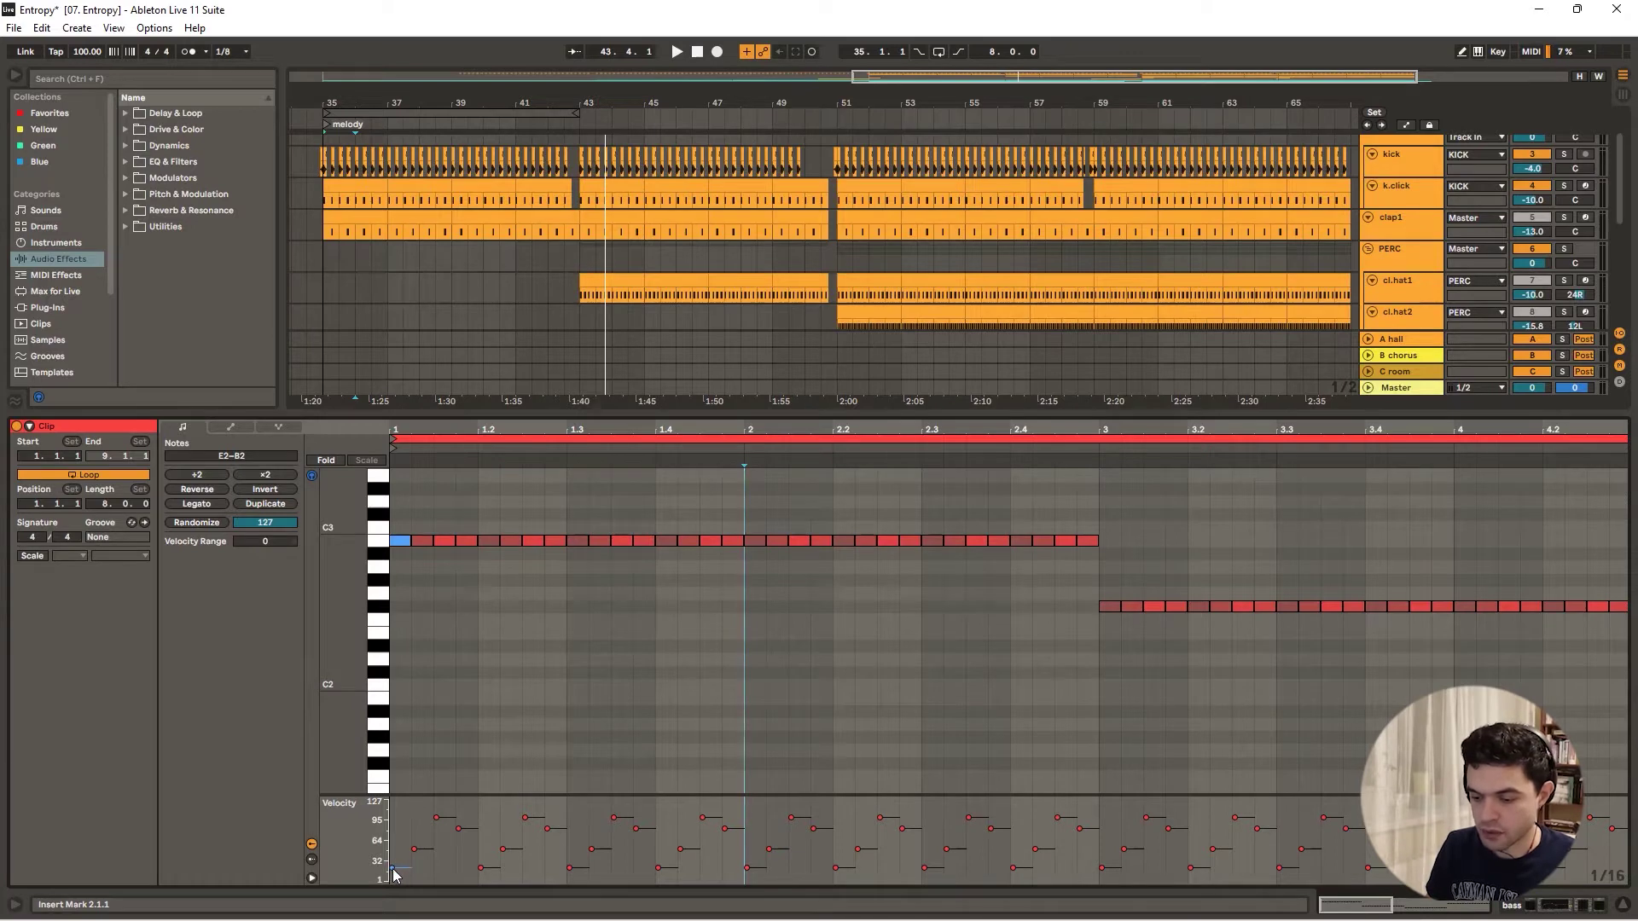
{"action": "left_click", "coordinate": [436, 817]}
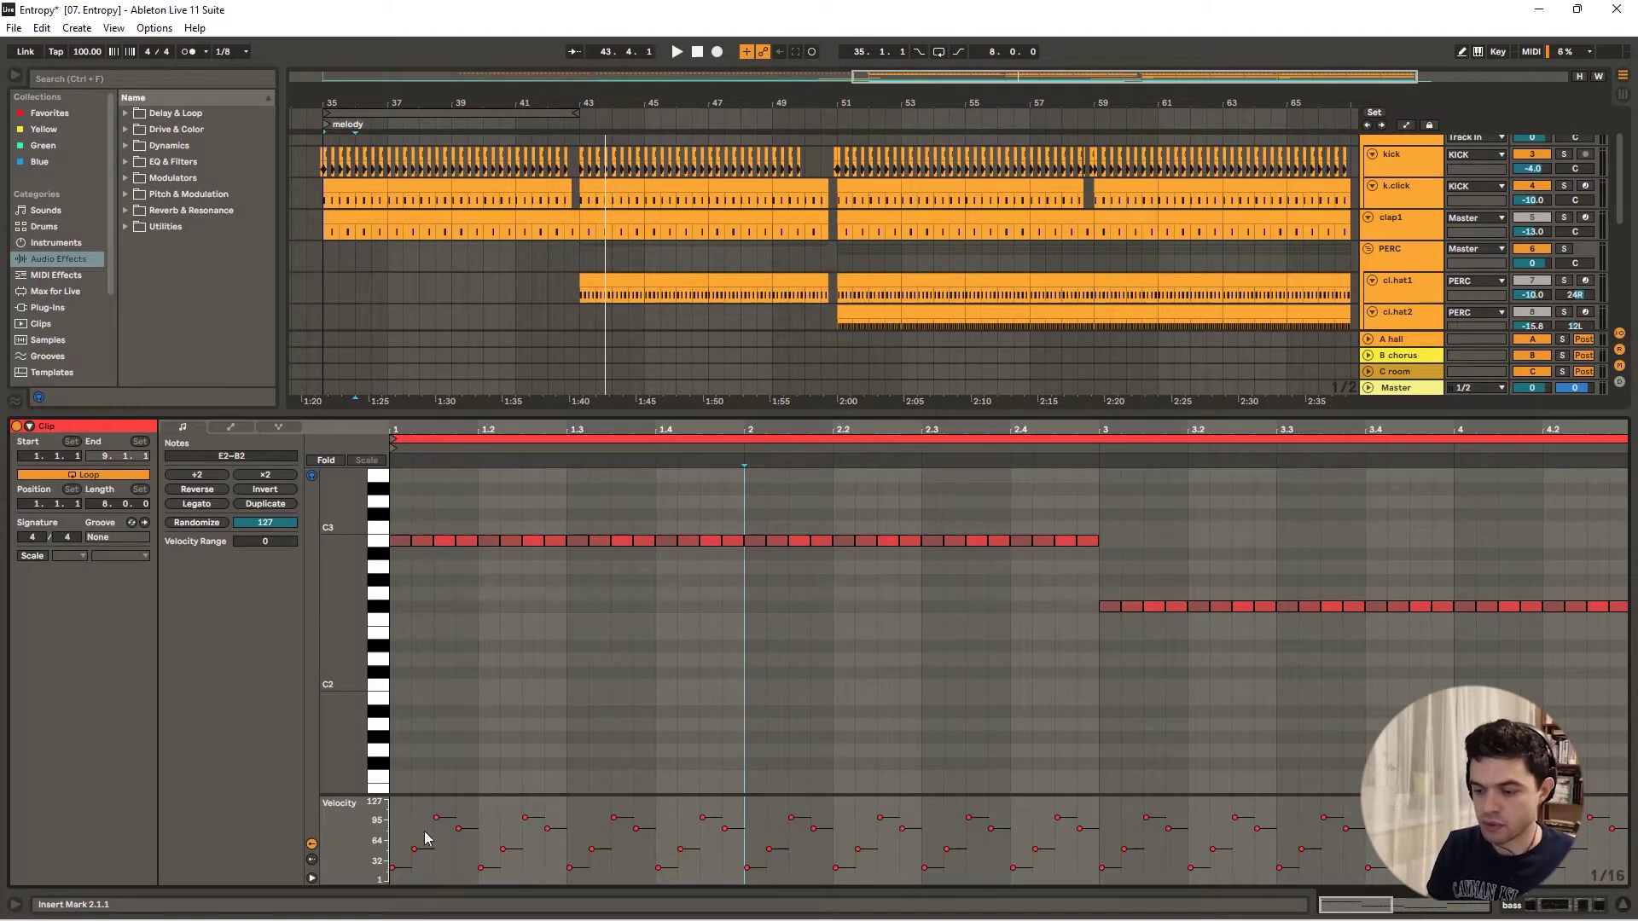
{"action": "key", "text": "space"}
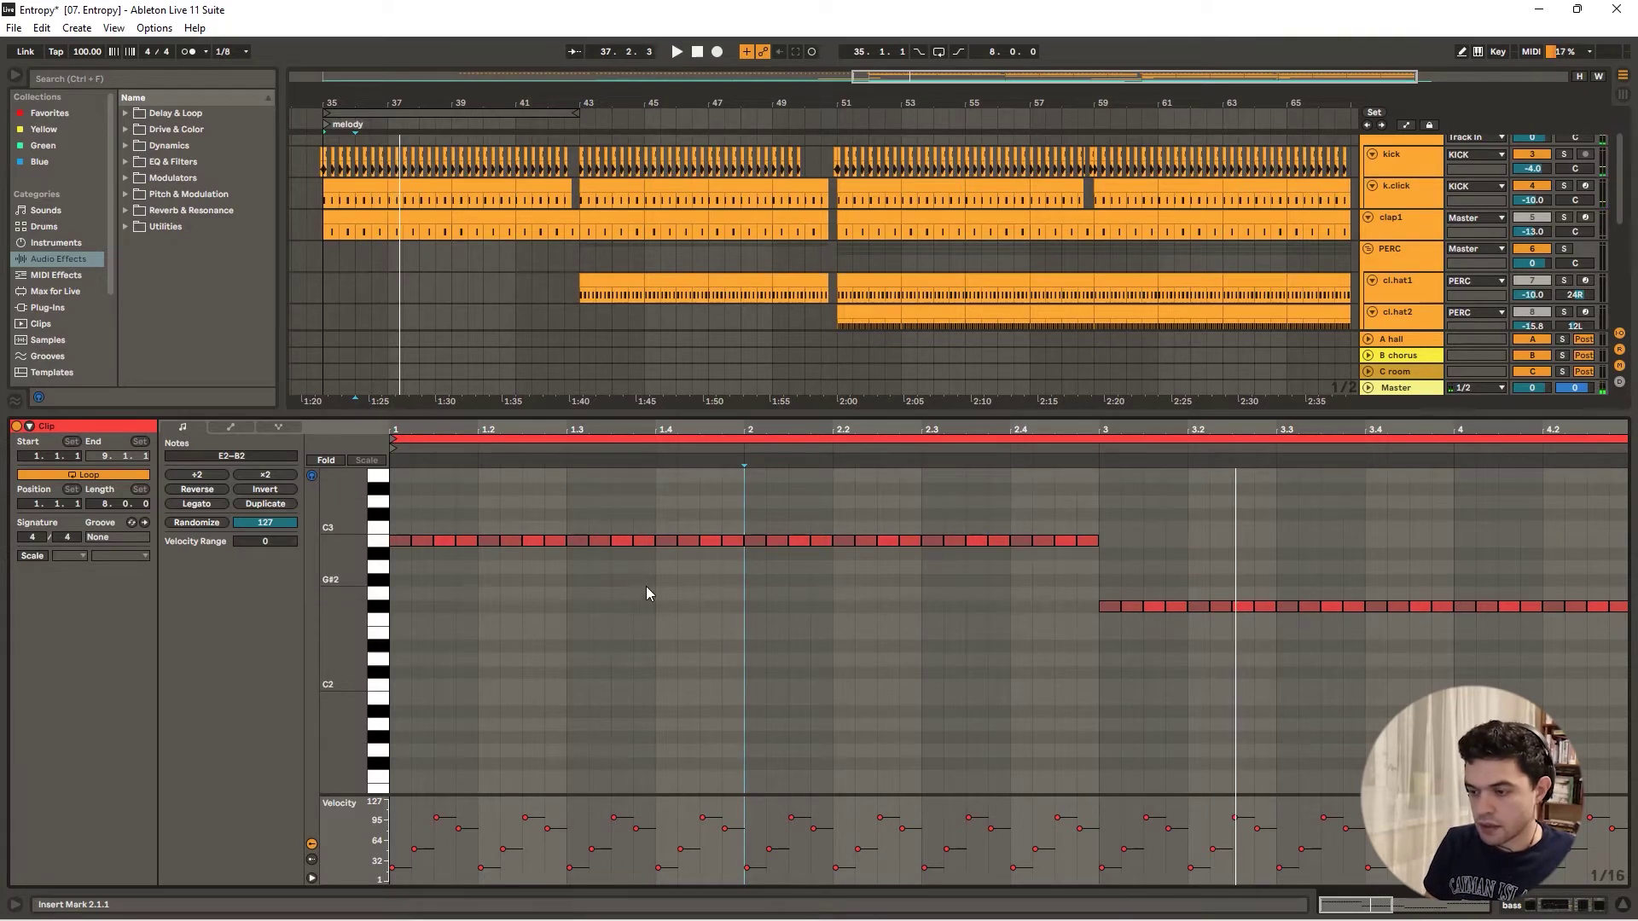
- Show the bass track's device chain and check its EQ Eight and Compressor during playback
{"action": "left_click", "coordinate": [1625, 906]}
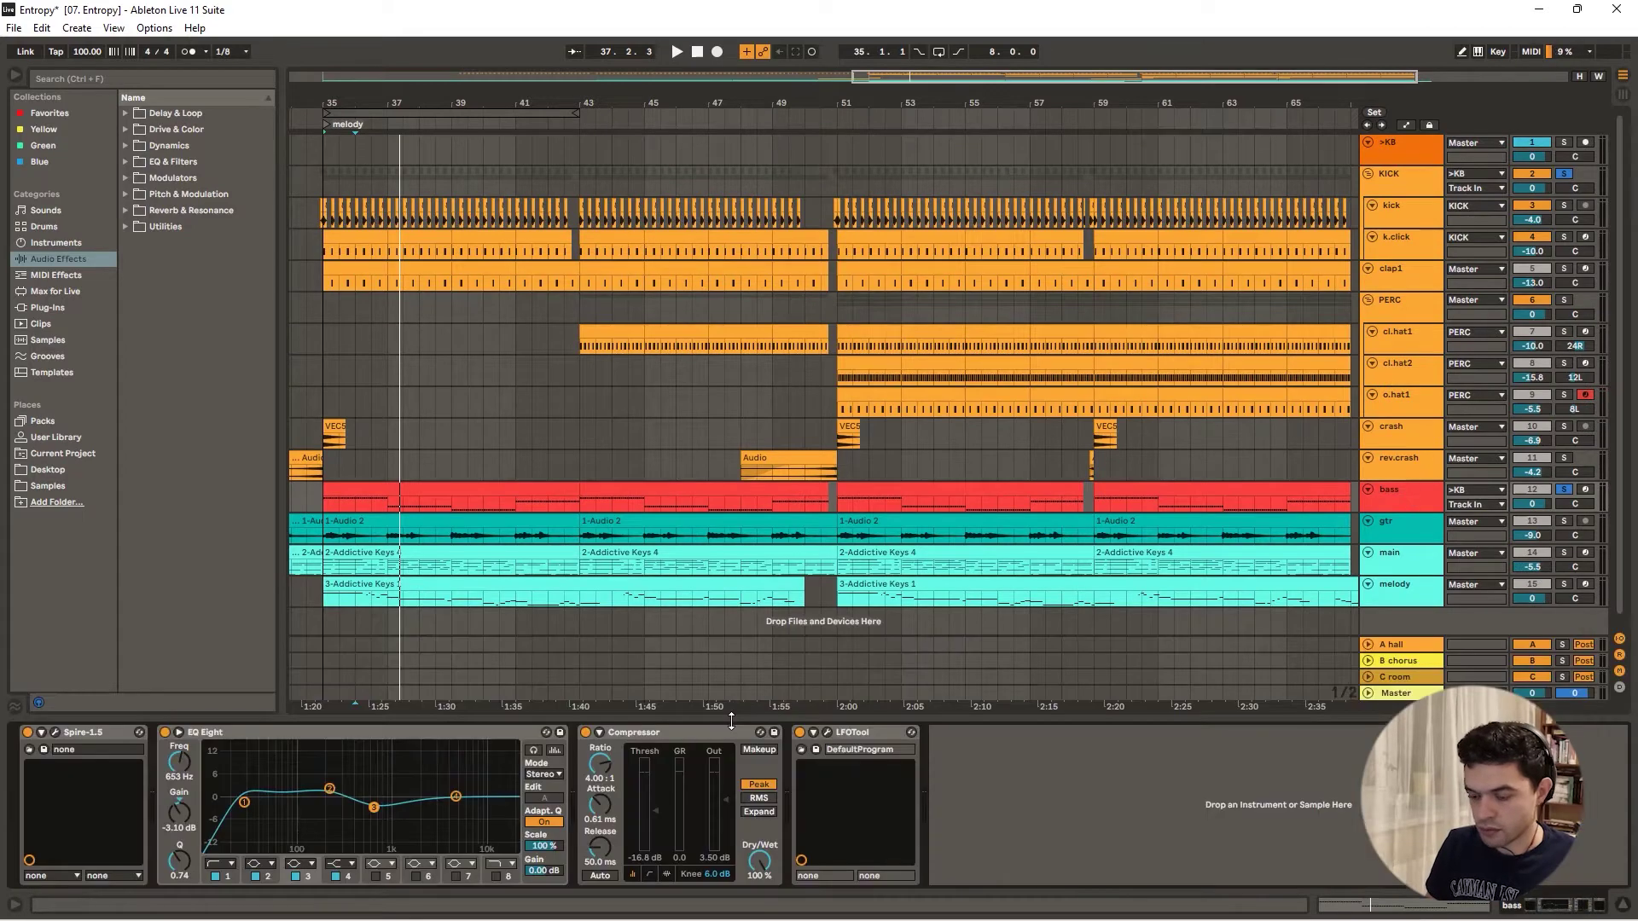
{"action": "left_click", "coordinate": [233, 733]}
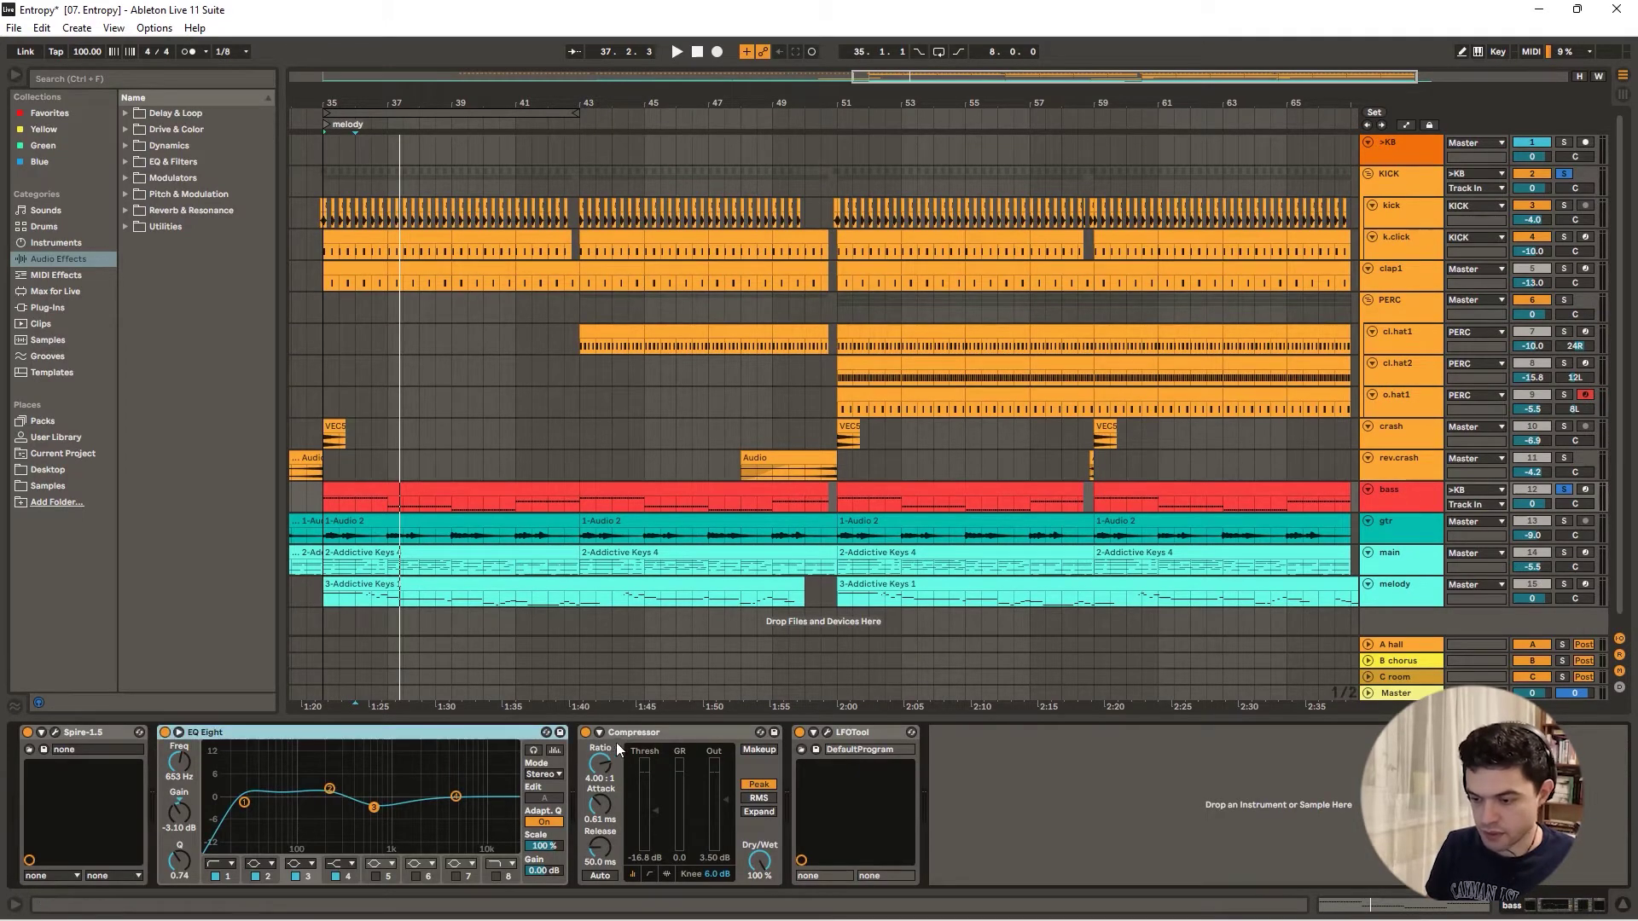
{"action": "left_click", "coordinate": [627, 733]}
{"action": "key", "text": "space"}
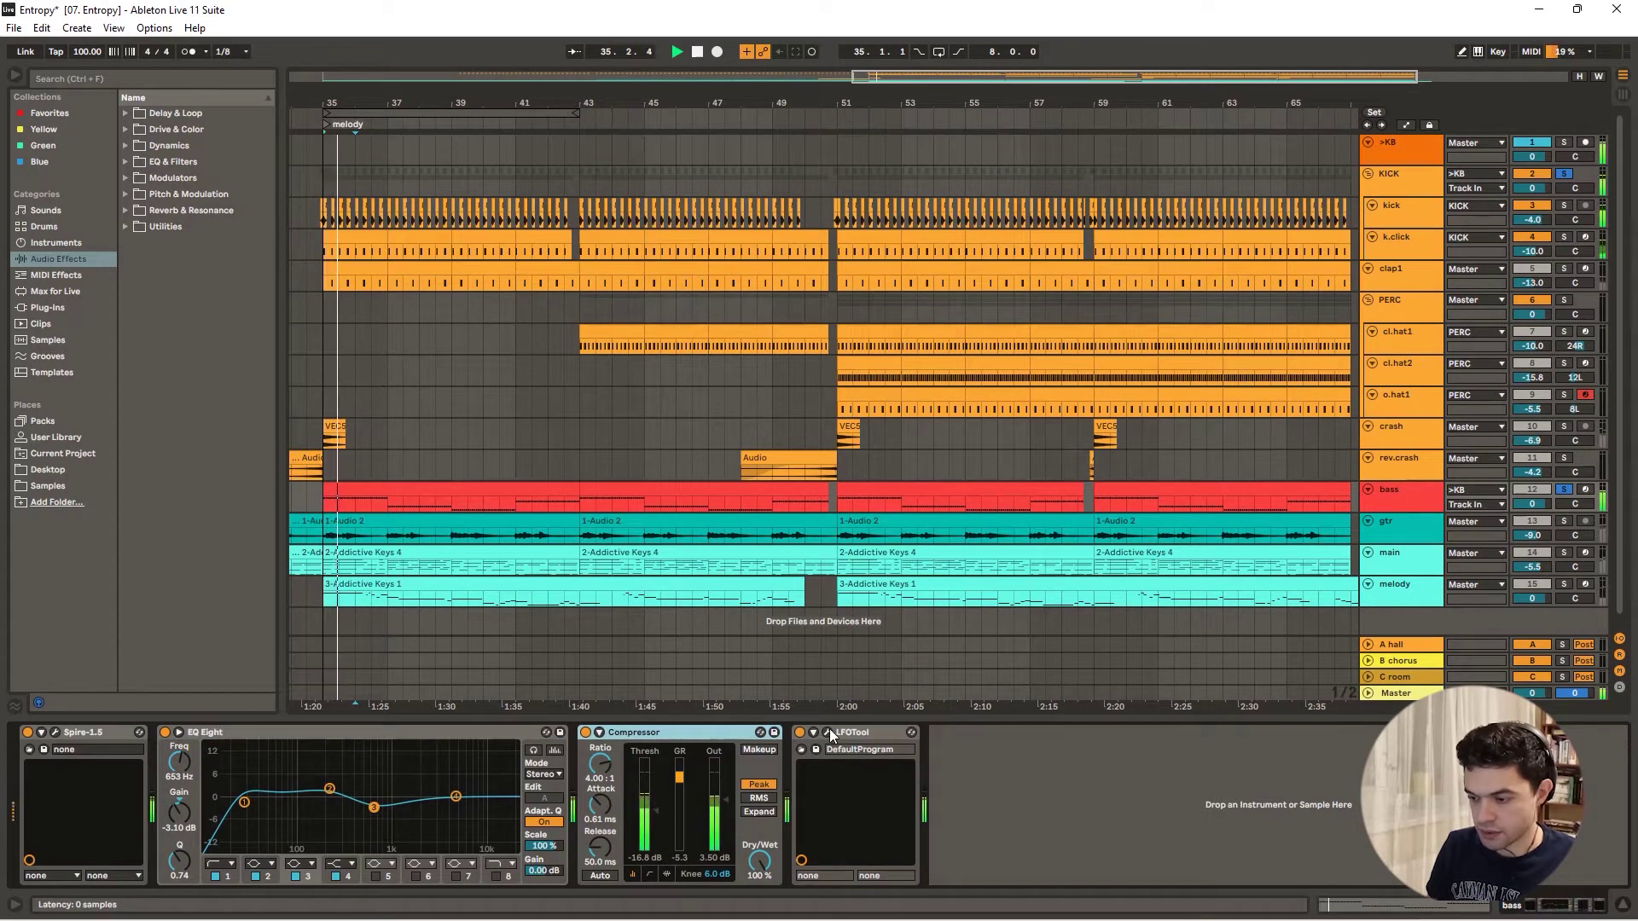
- Open the bass track's LFOTool, view its volume curve while playing the bass with the kick, and close it
{"action": "left_click", "coordinate": [828, 732]}
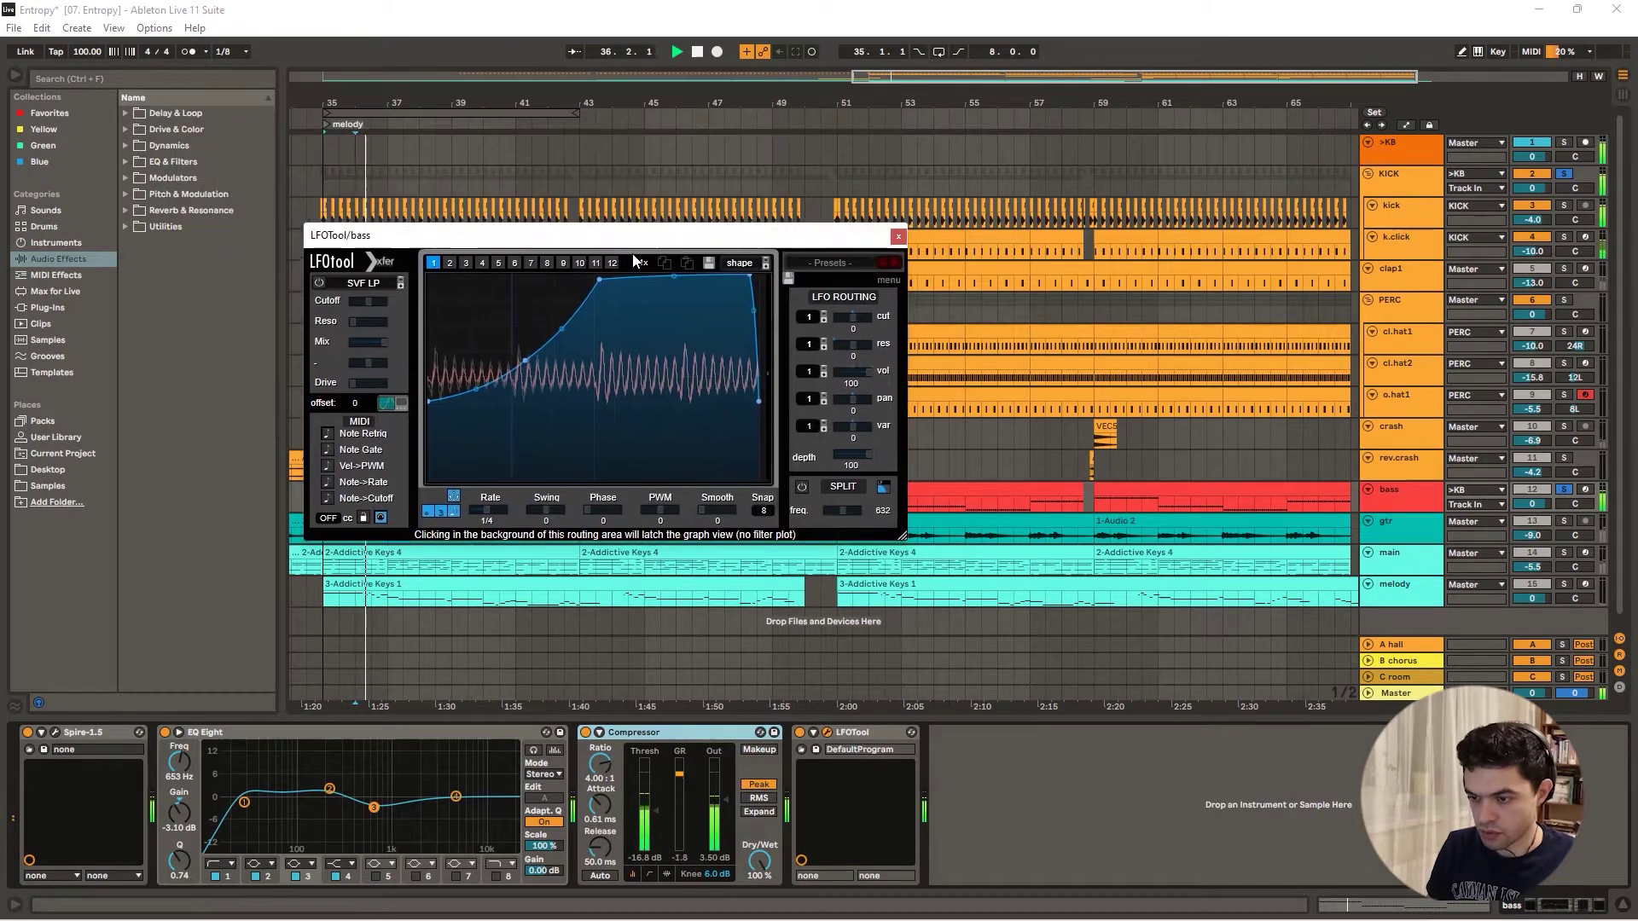
{"action": "left_click_drag", "start_coordinate": [633, 239], "coordinate": [674, 306]}
{"action": "key", "text": "space"}
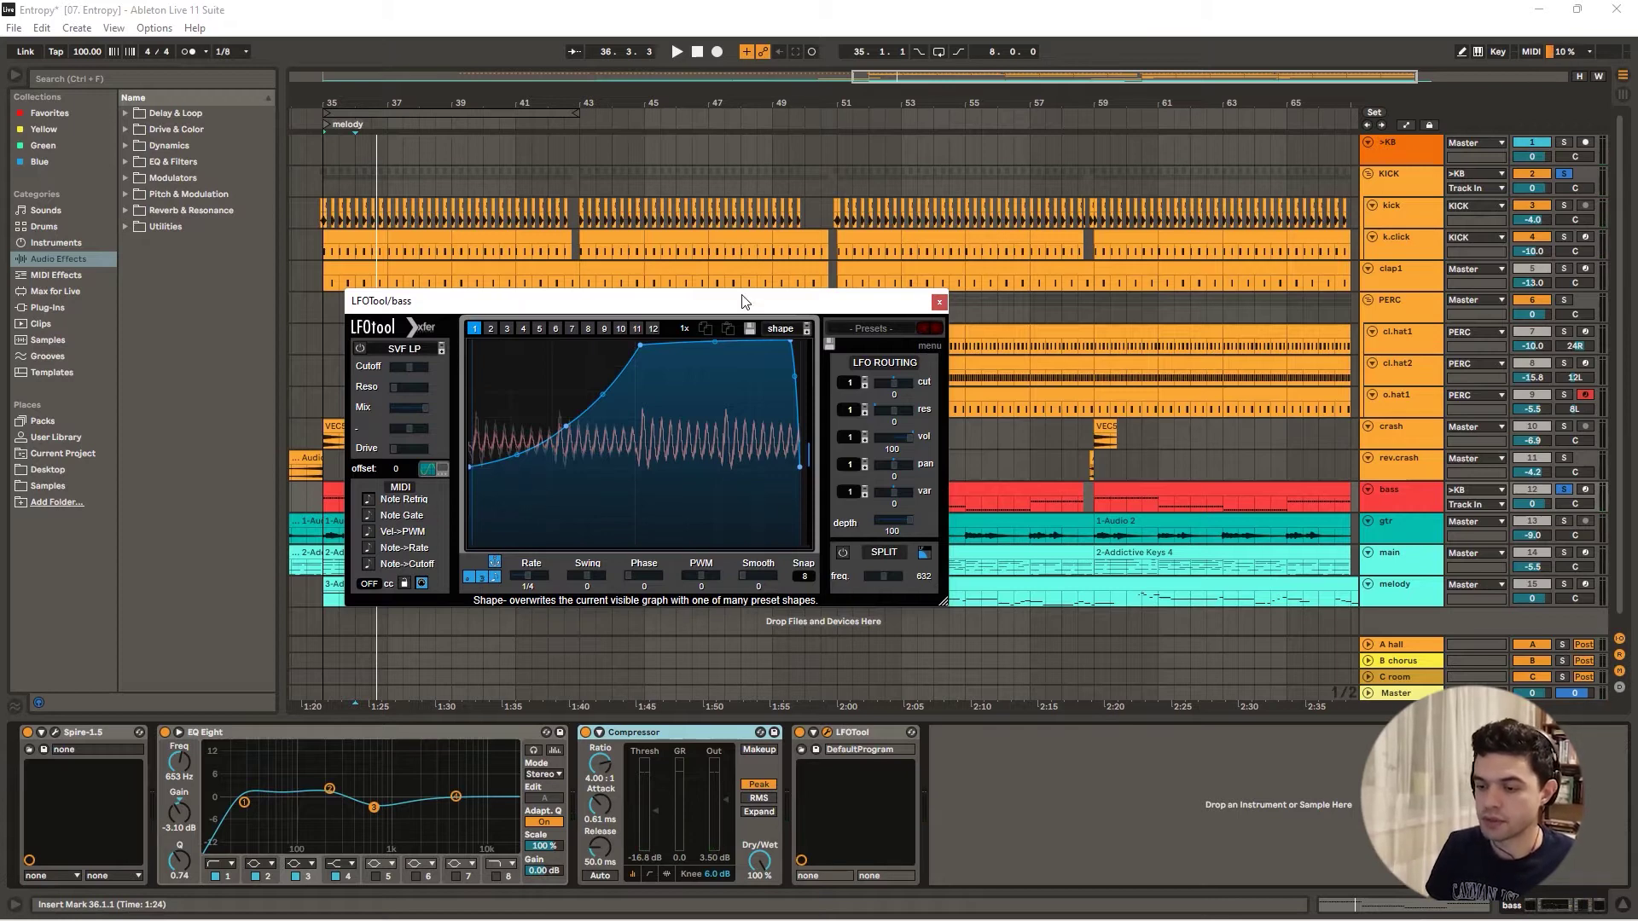
{"action": "left_click_drag", "start_coordinate": [717, 302], "coordinate": [863, 331]}
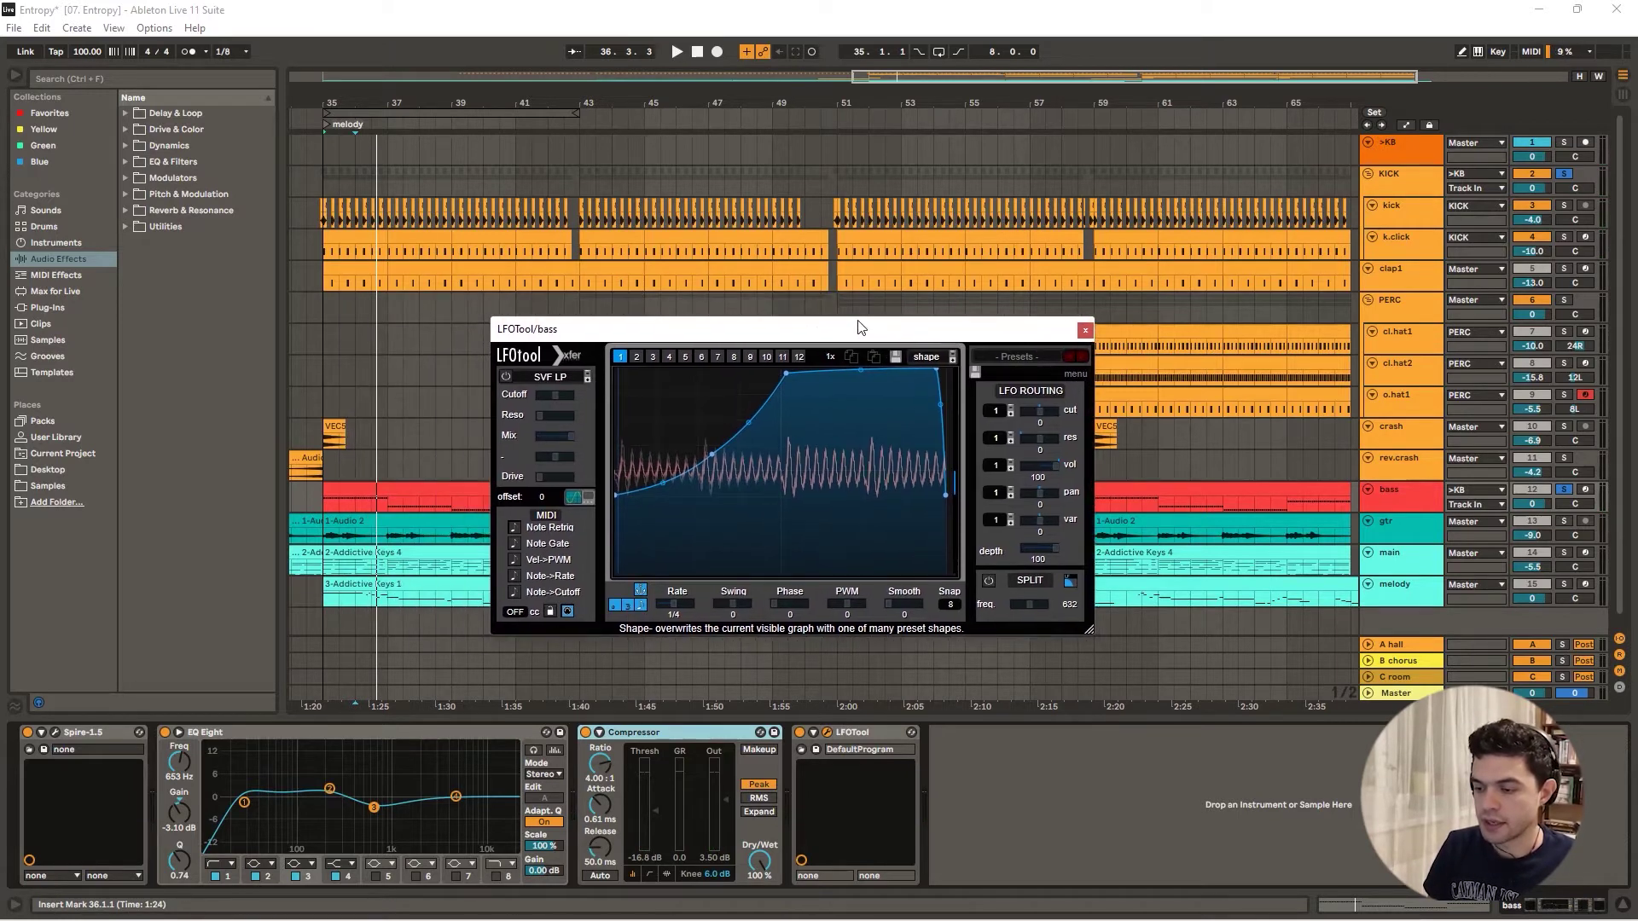
{"action": "key", "text": "space"}
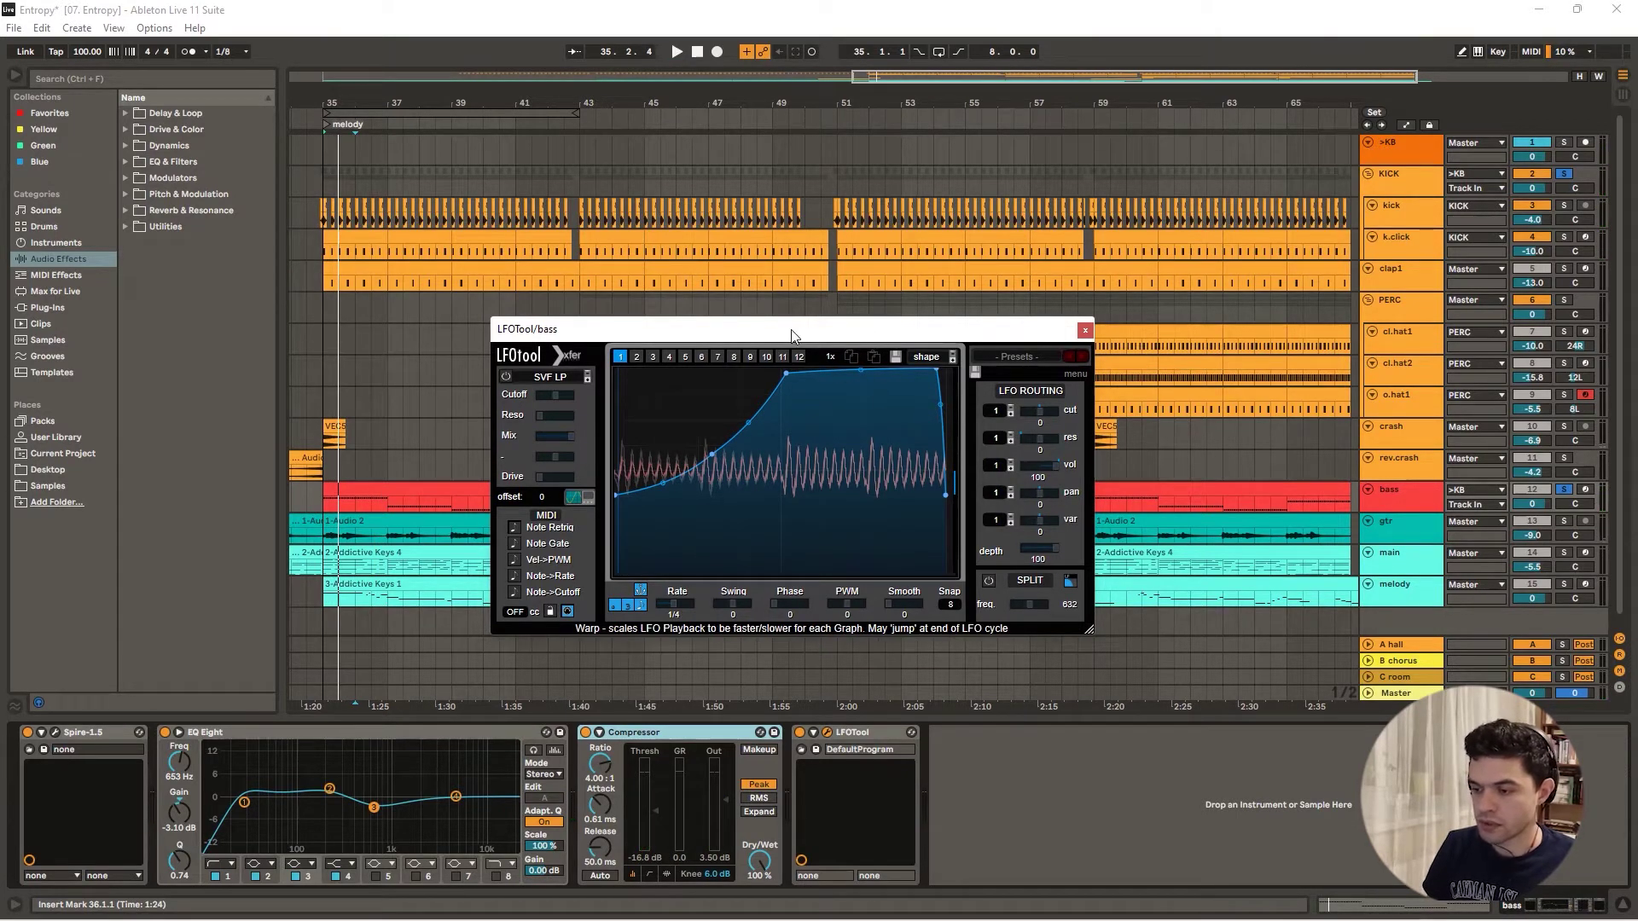
{"action": "left_click_drag", "start_coordinate": [792, 335], "coordinate": [786, 340]}
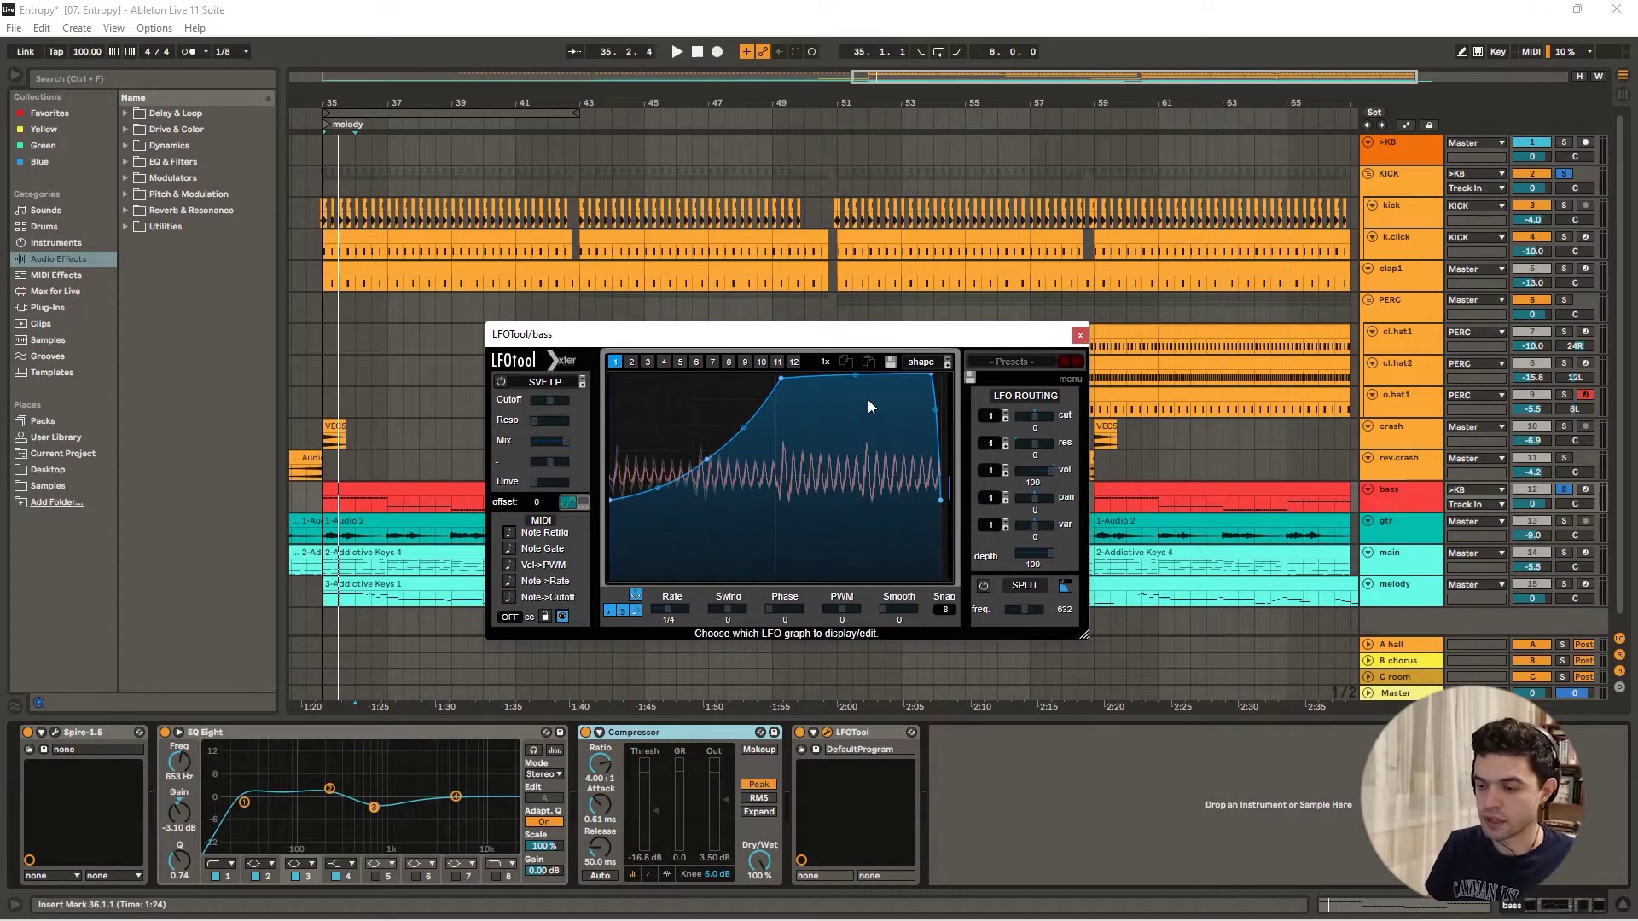
{"action": "left_click", "coordinate": [1078, 335]}
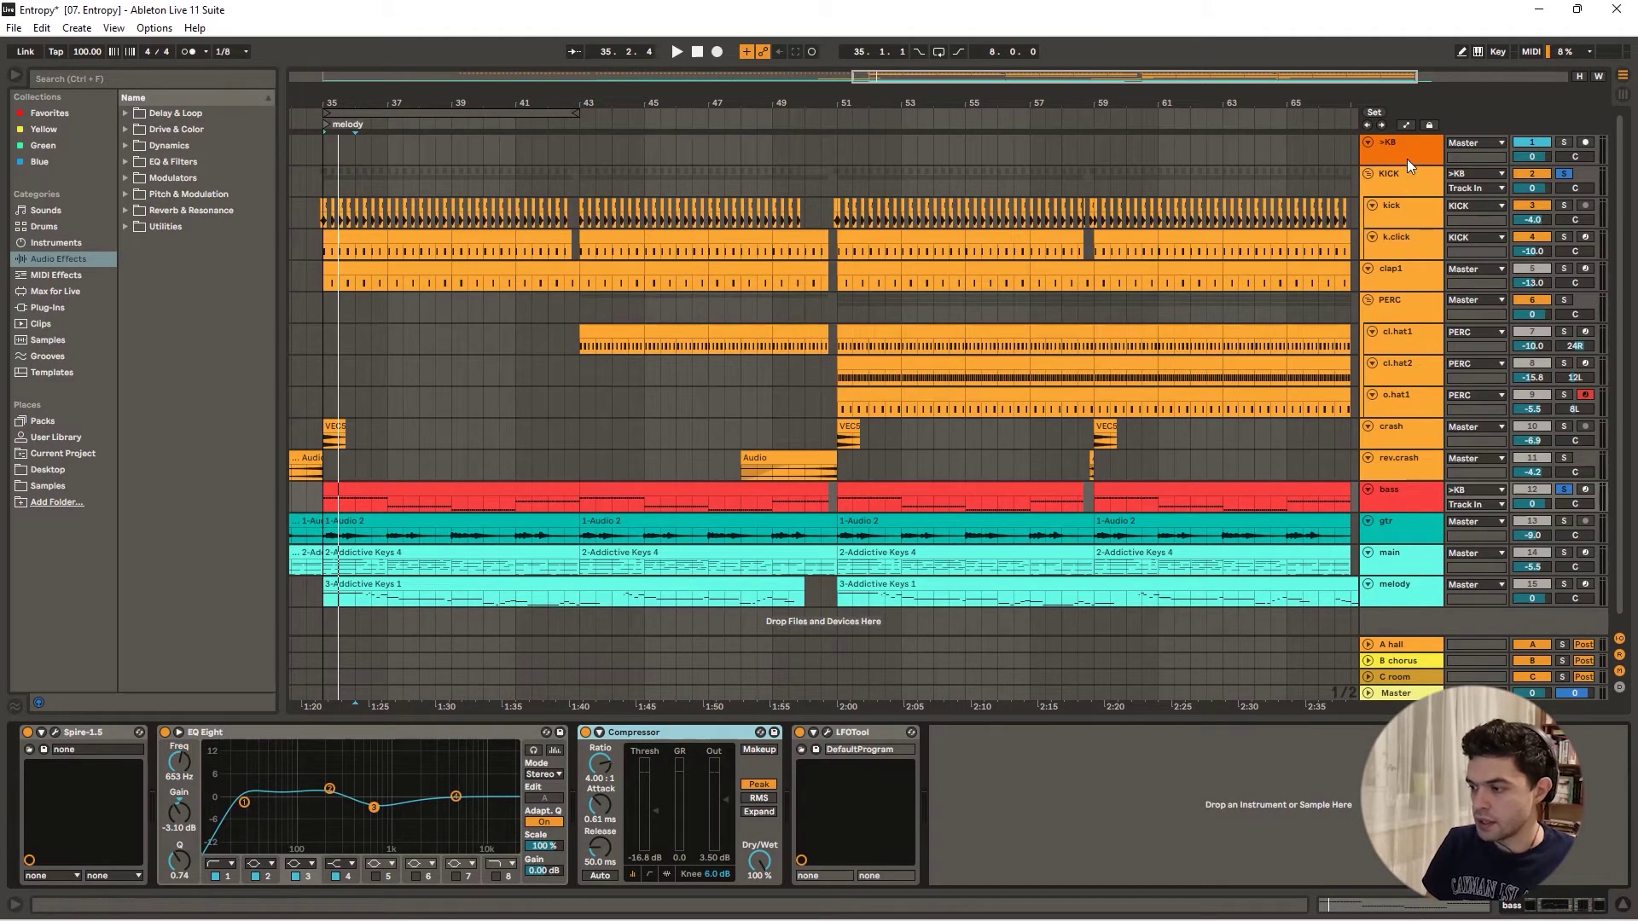
- View the device chains of the bass, KICK and >KB tracks, selecting the API-2500 Stereo on >KB
{"action": "left_click", "coordinate": [1409, 490]}
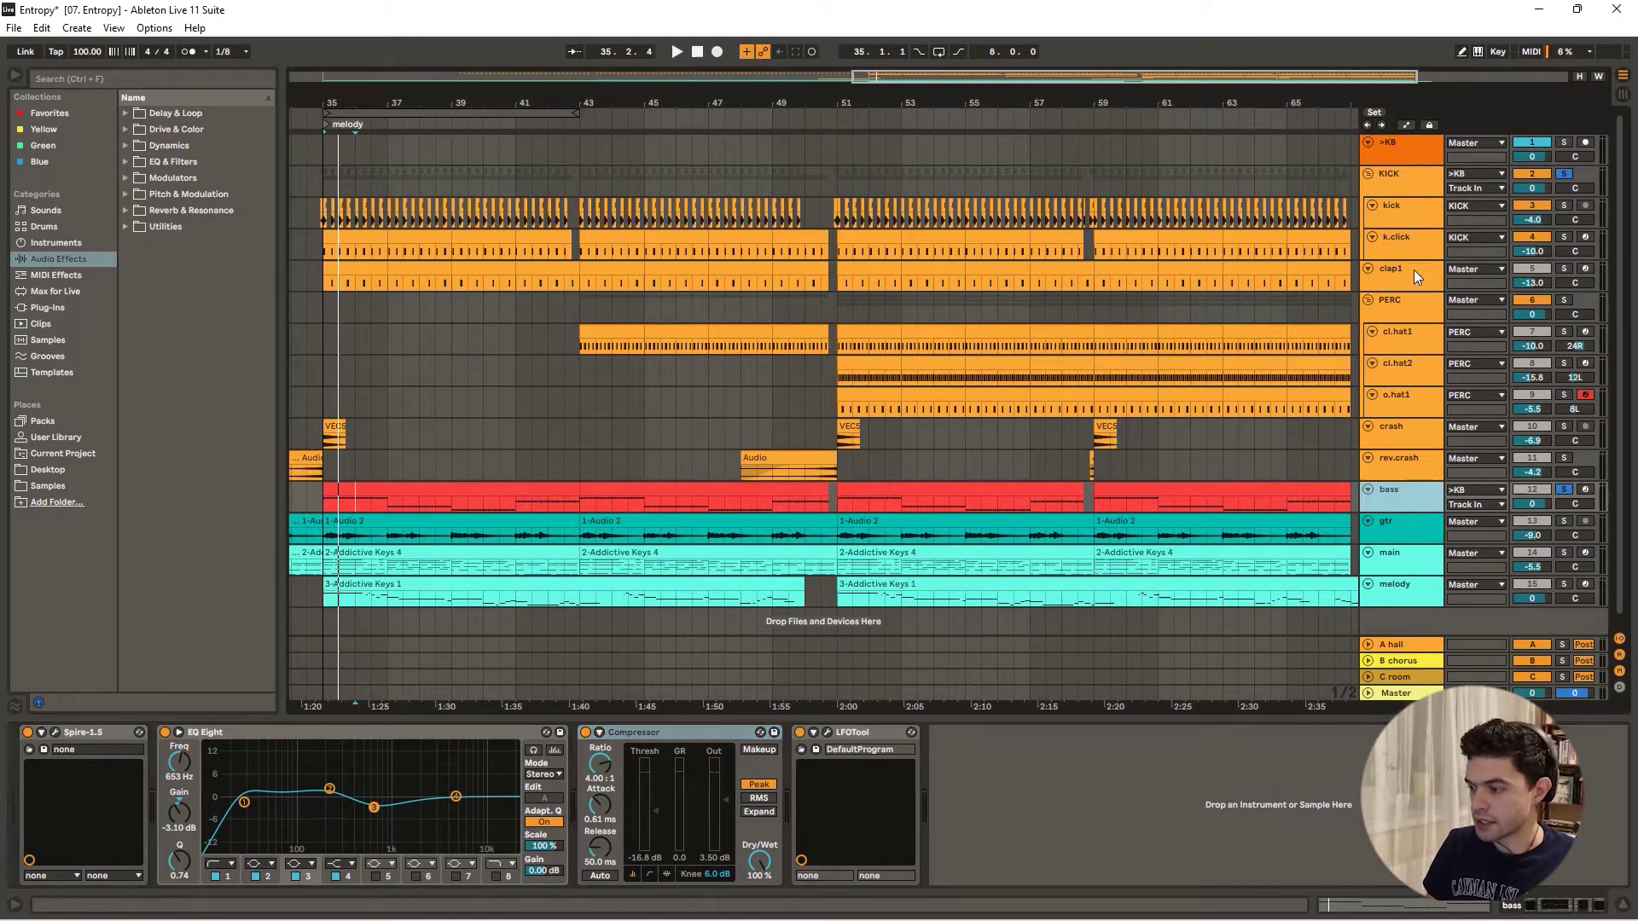
{"action": "left_click", "coordinate": [1395, 177]}
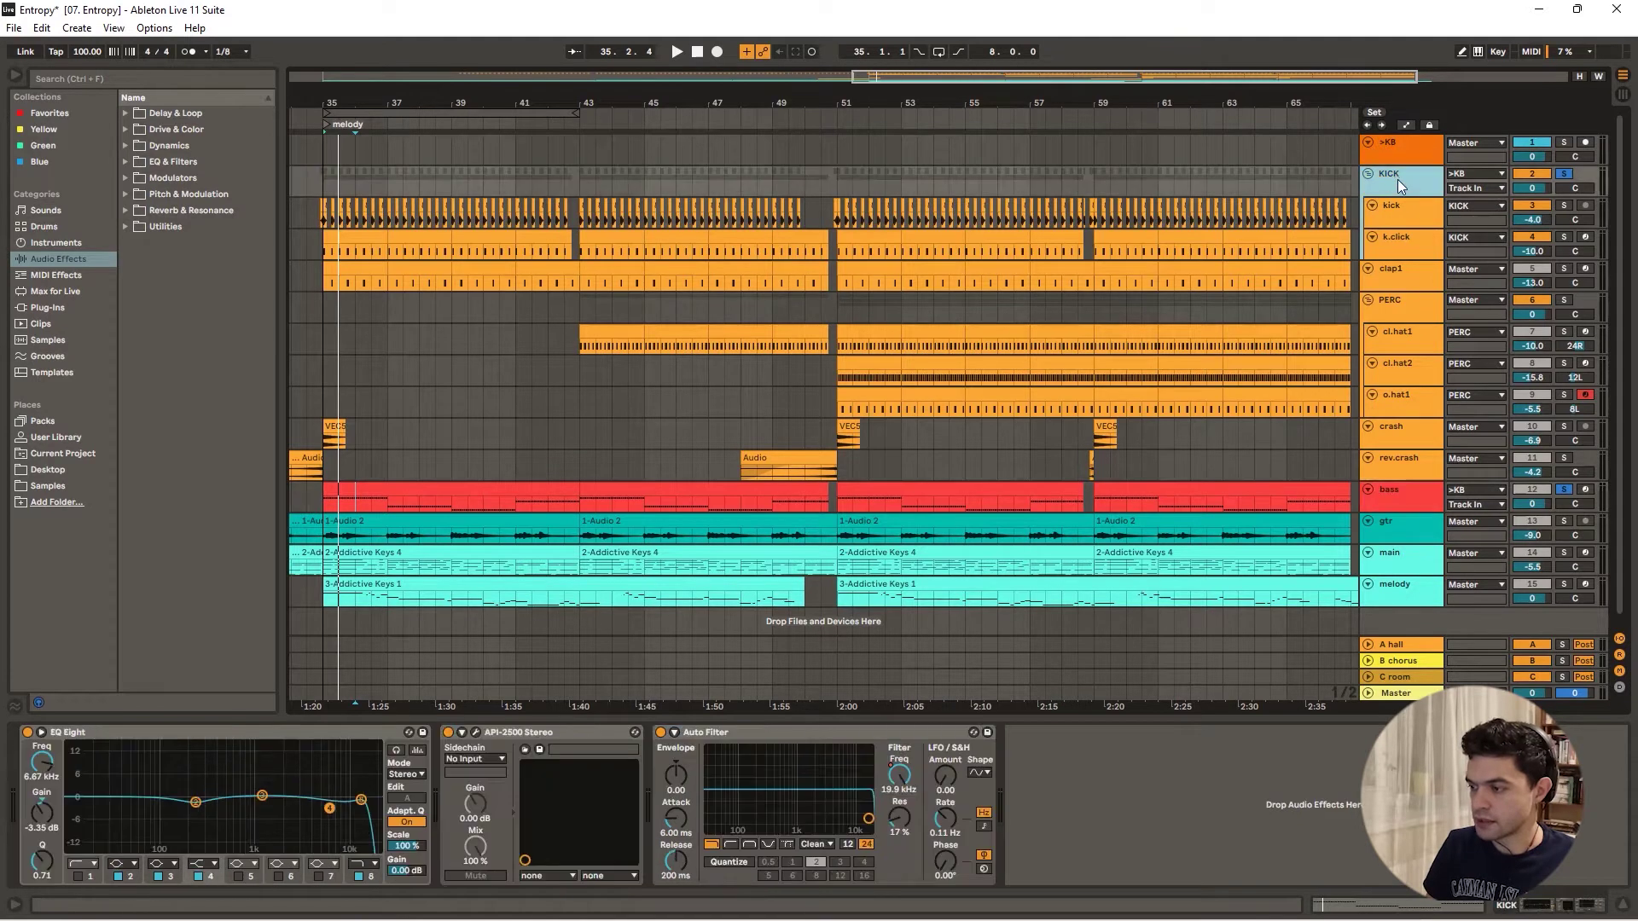
{"action": "left_click", "coordinate": [1401, 158]}
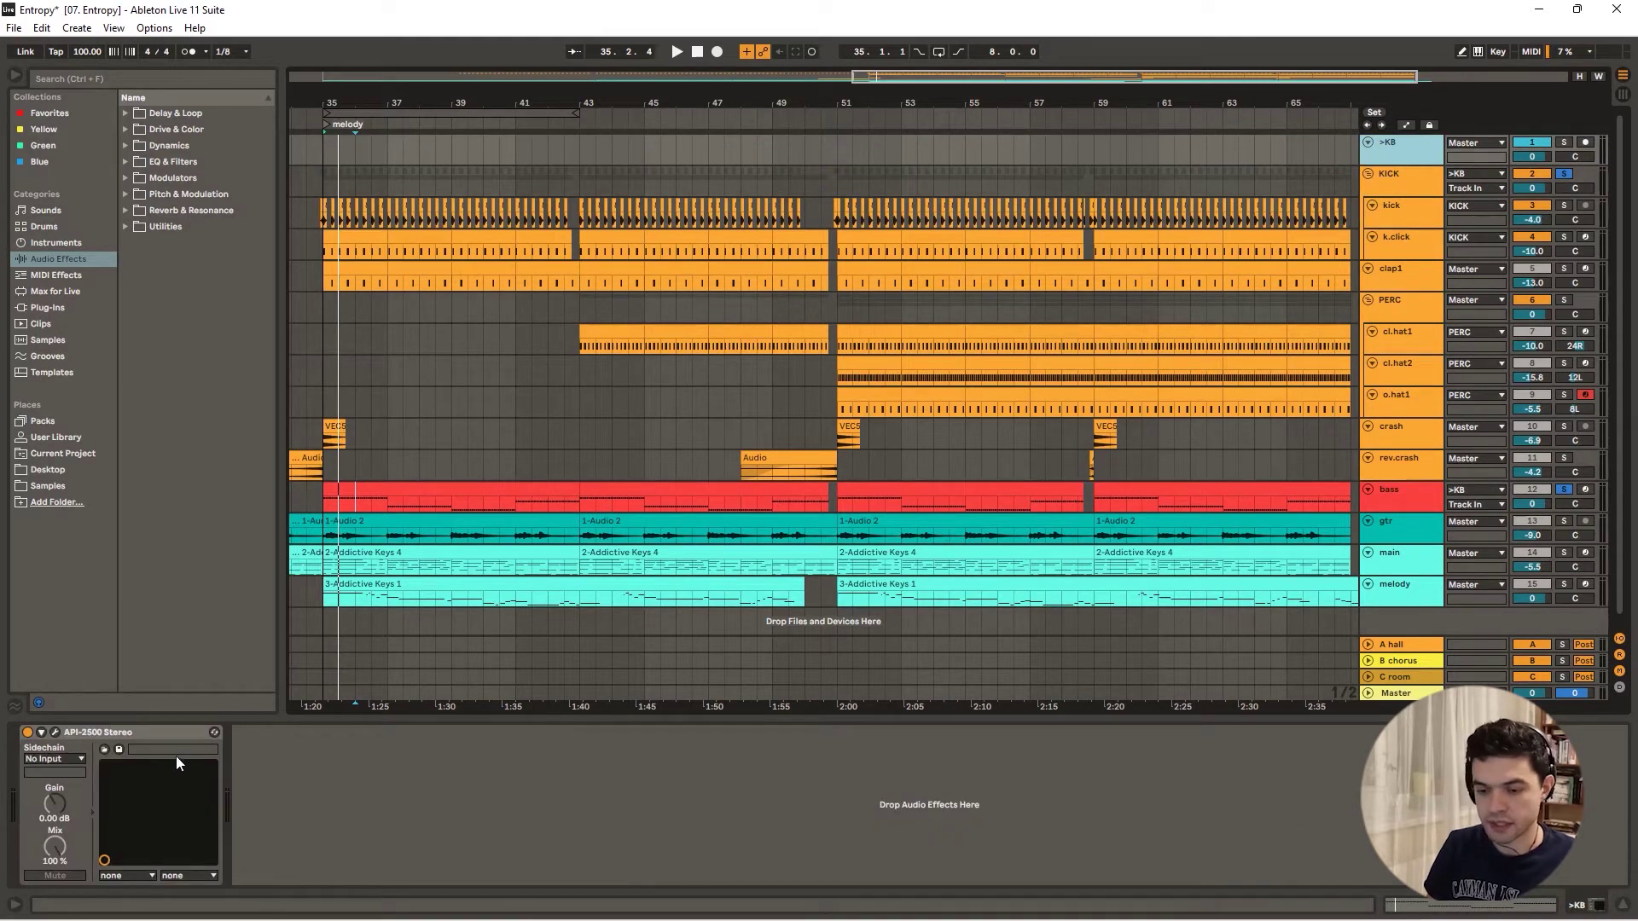
{"action": "left_click", "coordinate": [168, 730]}
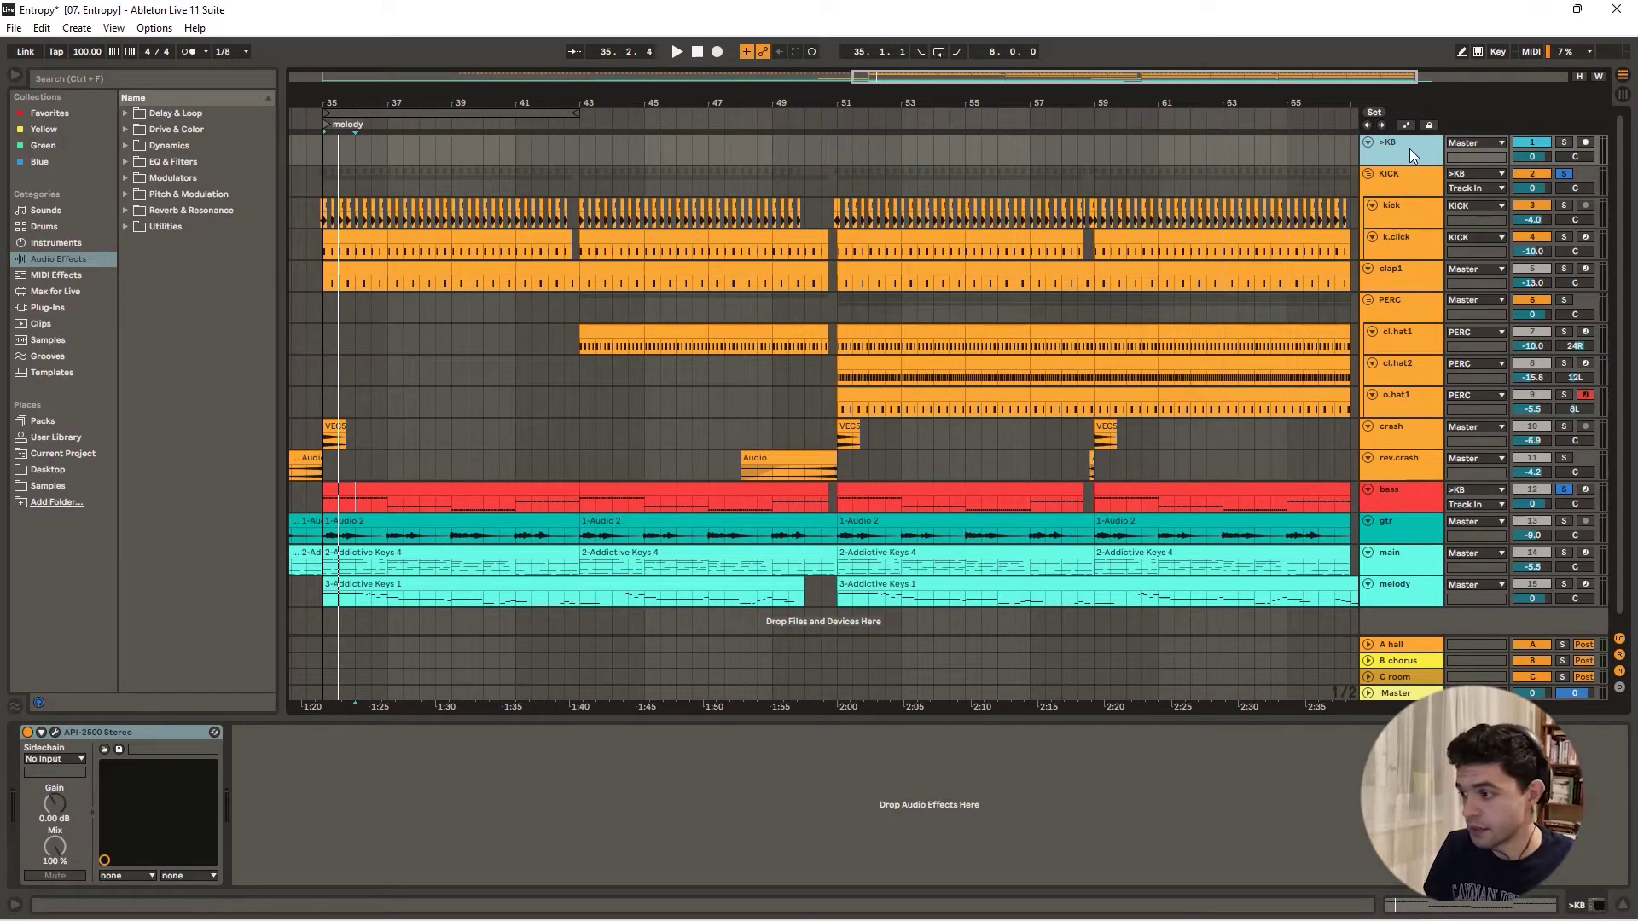
- Solo the >KB bus and play it from bar 35
{"action": "left_click", "coordinate": [1564, 143]}
{"action": "left_click_drag", "start_coordinate": [327, 103], "coordinate": [411, 115]}
{"action": "left_click", "coordinate": [413, 151]}
{"action": "key", "text": "space"}
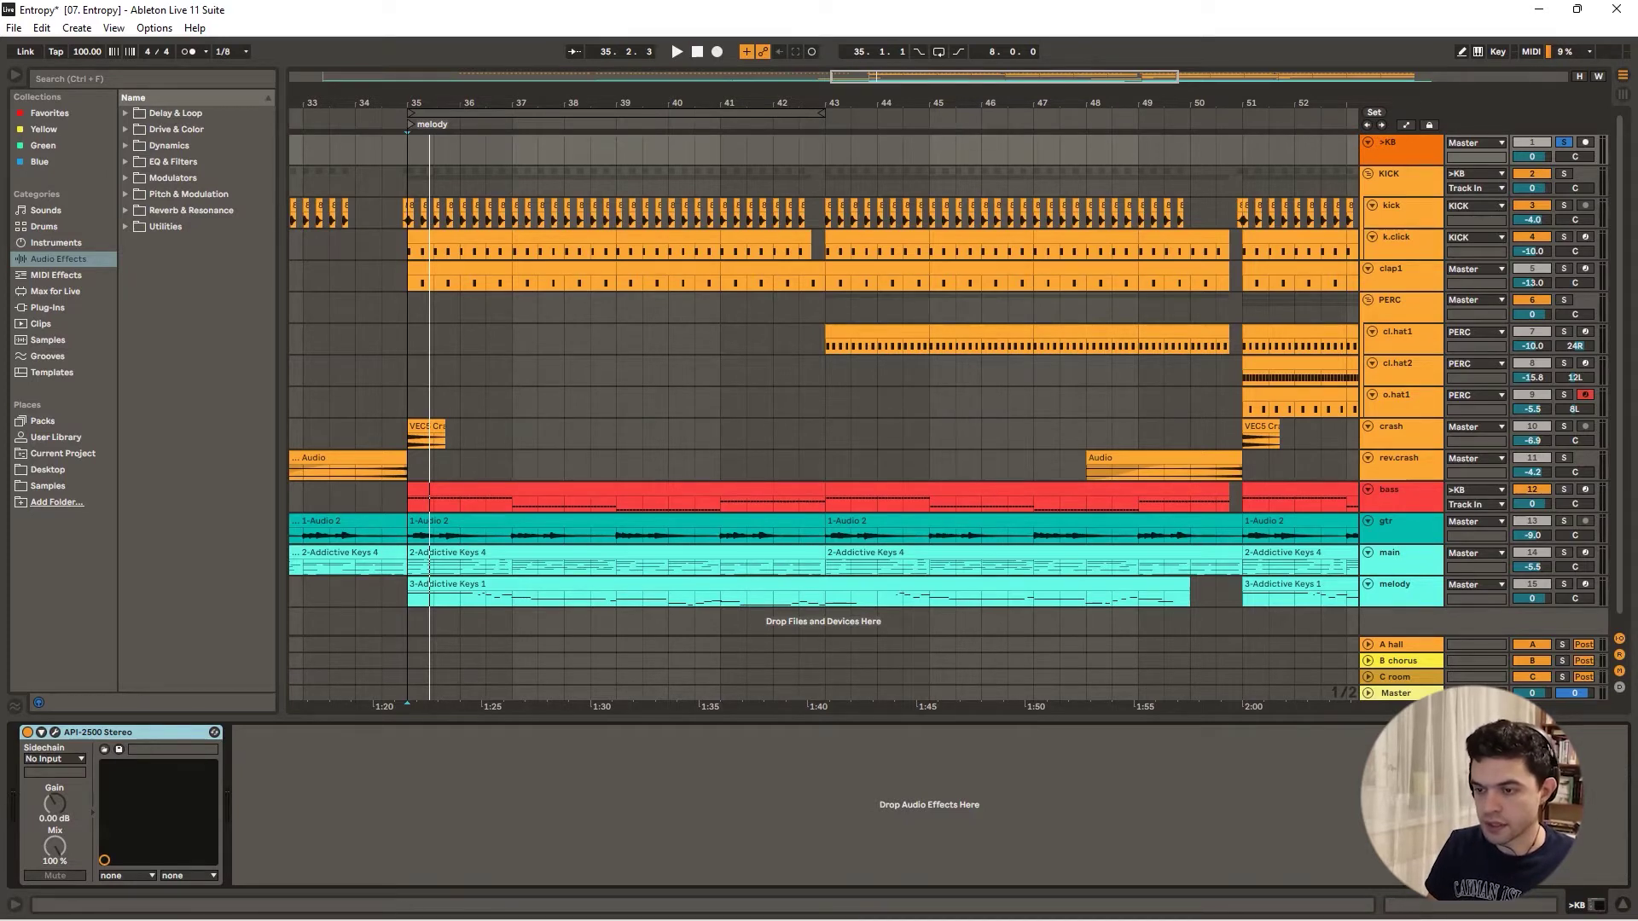
{"action": "left_click_drag", "start_coordinate": [463, 104], "coordinate": [464, 86]}
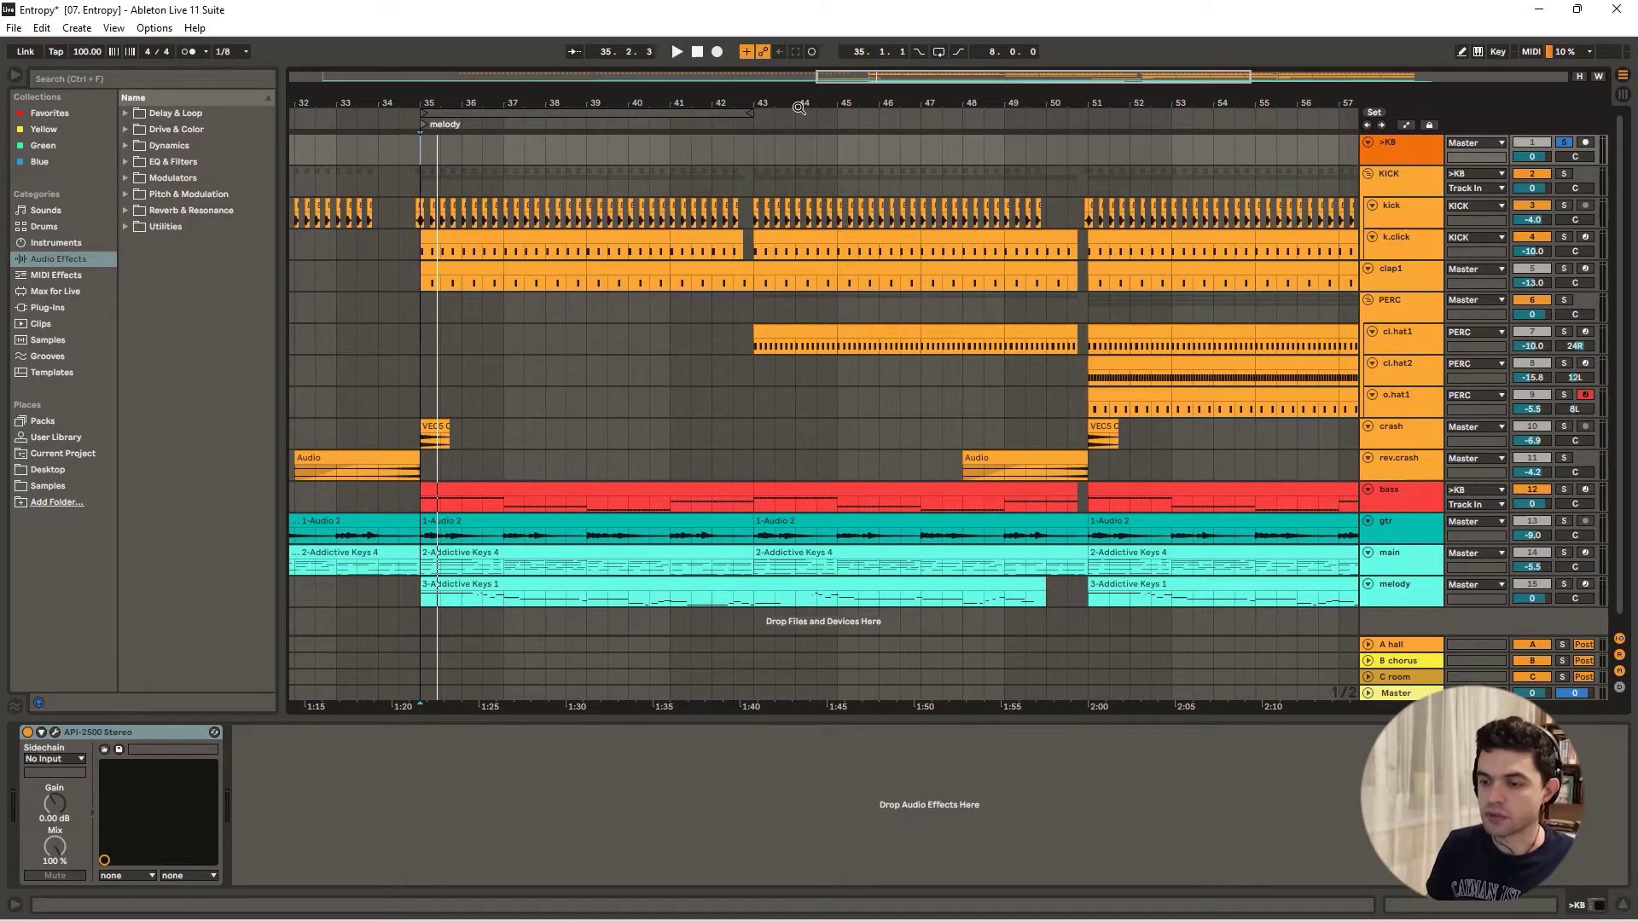
- Open the API-2500 Stereo compressor on >KB and play the soloed bus from bar 35
{"action": "left_click", "coordinate": [91, 732]}
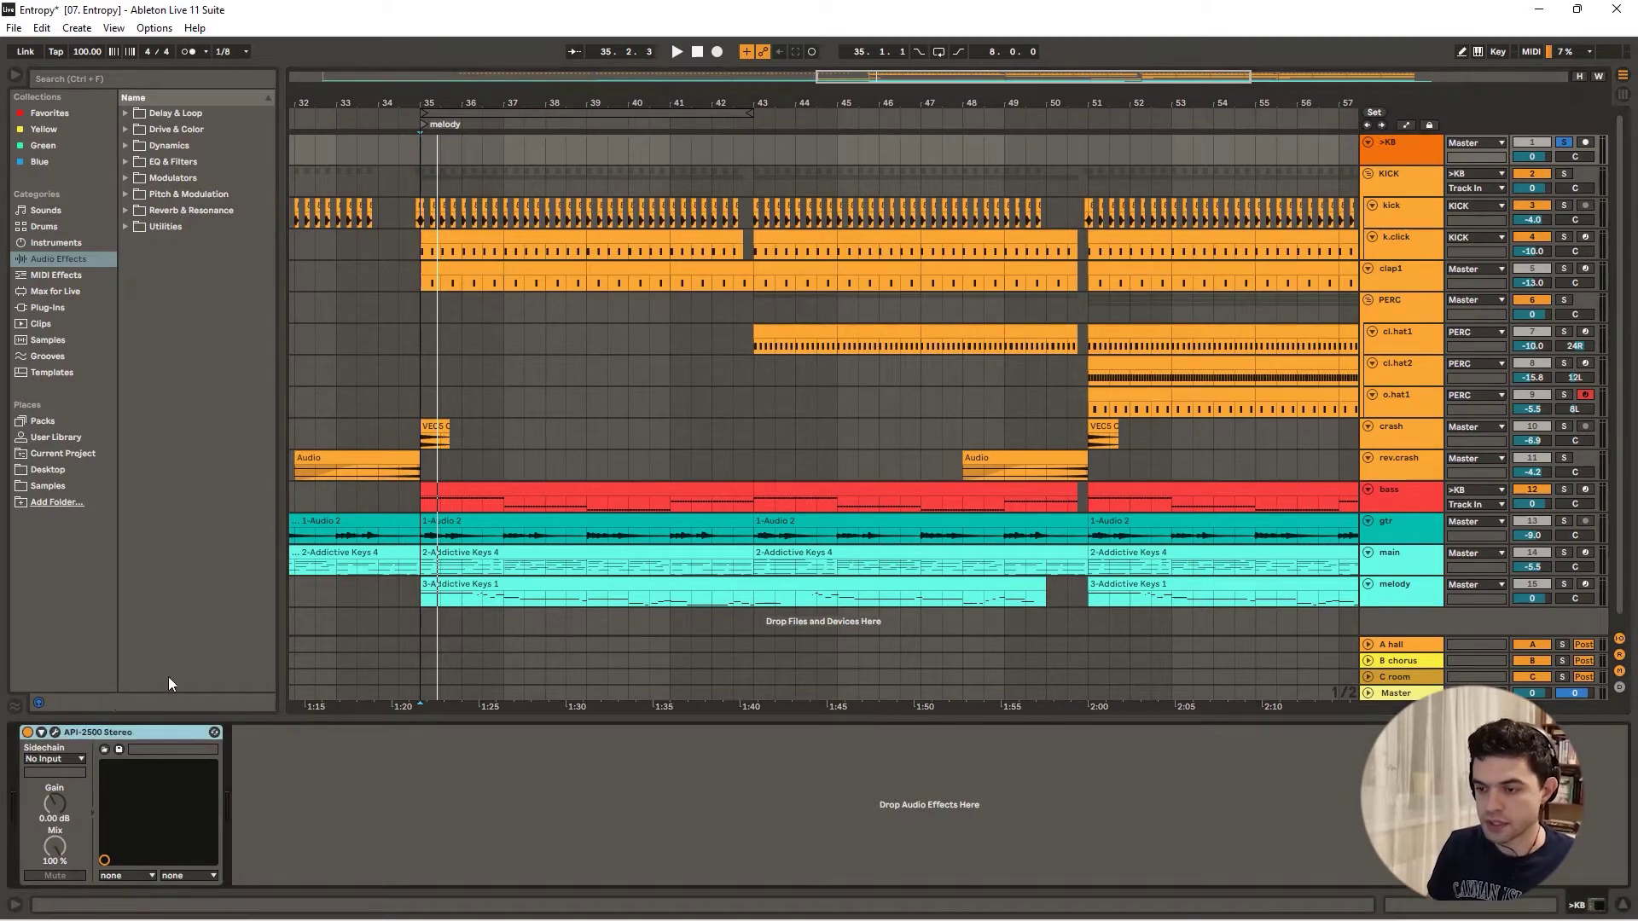
{"action": "left_click", "coordinate": [421, 146]}
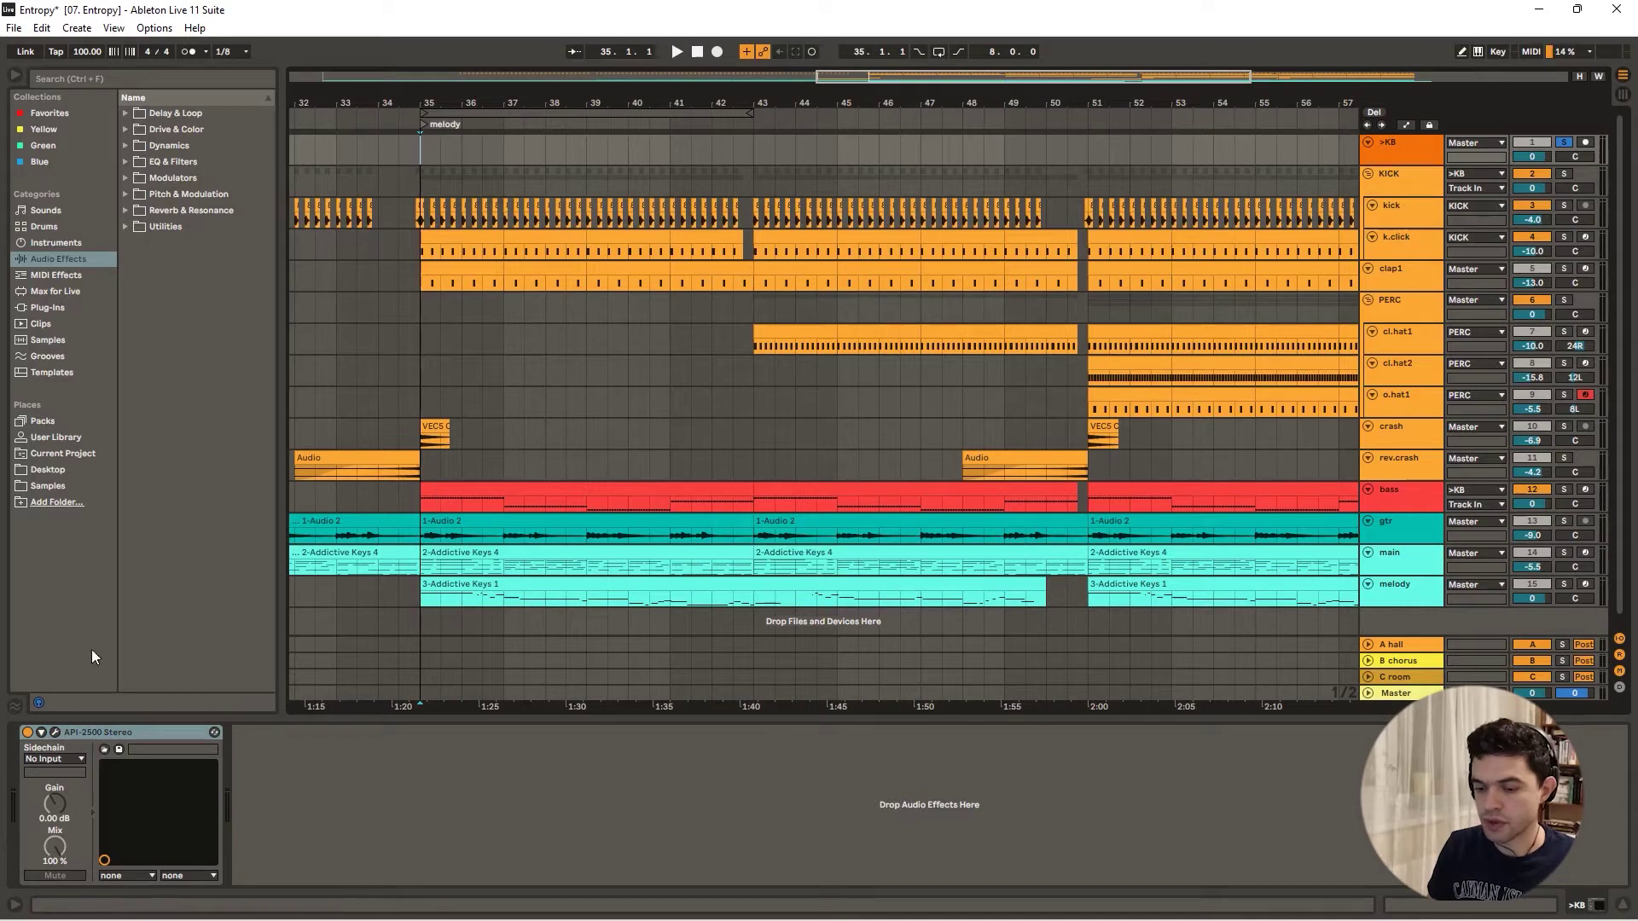
{"action": "left_click", "coordinate": [52, 732]}
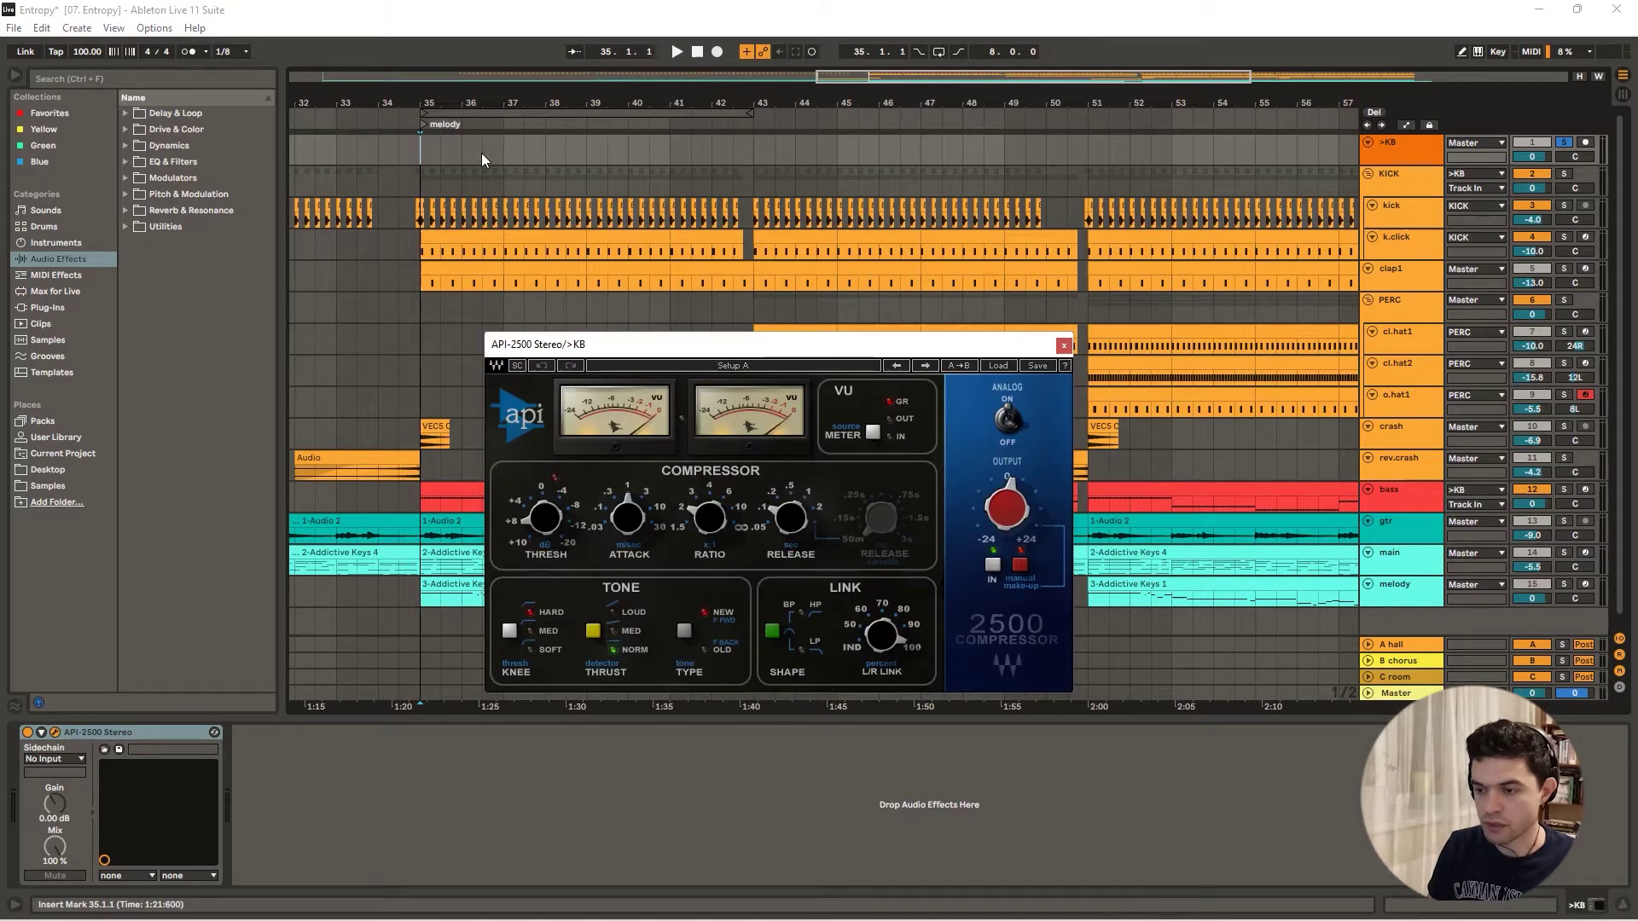
{"action": "key", "text": "space"}
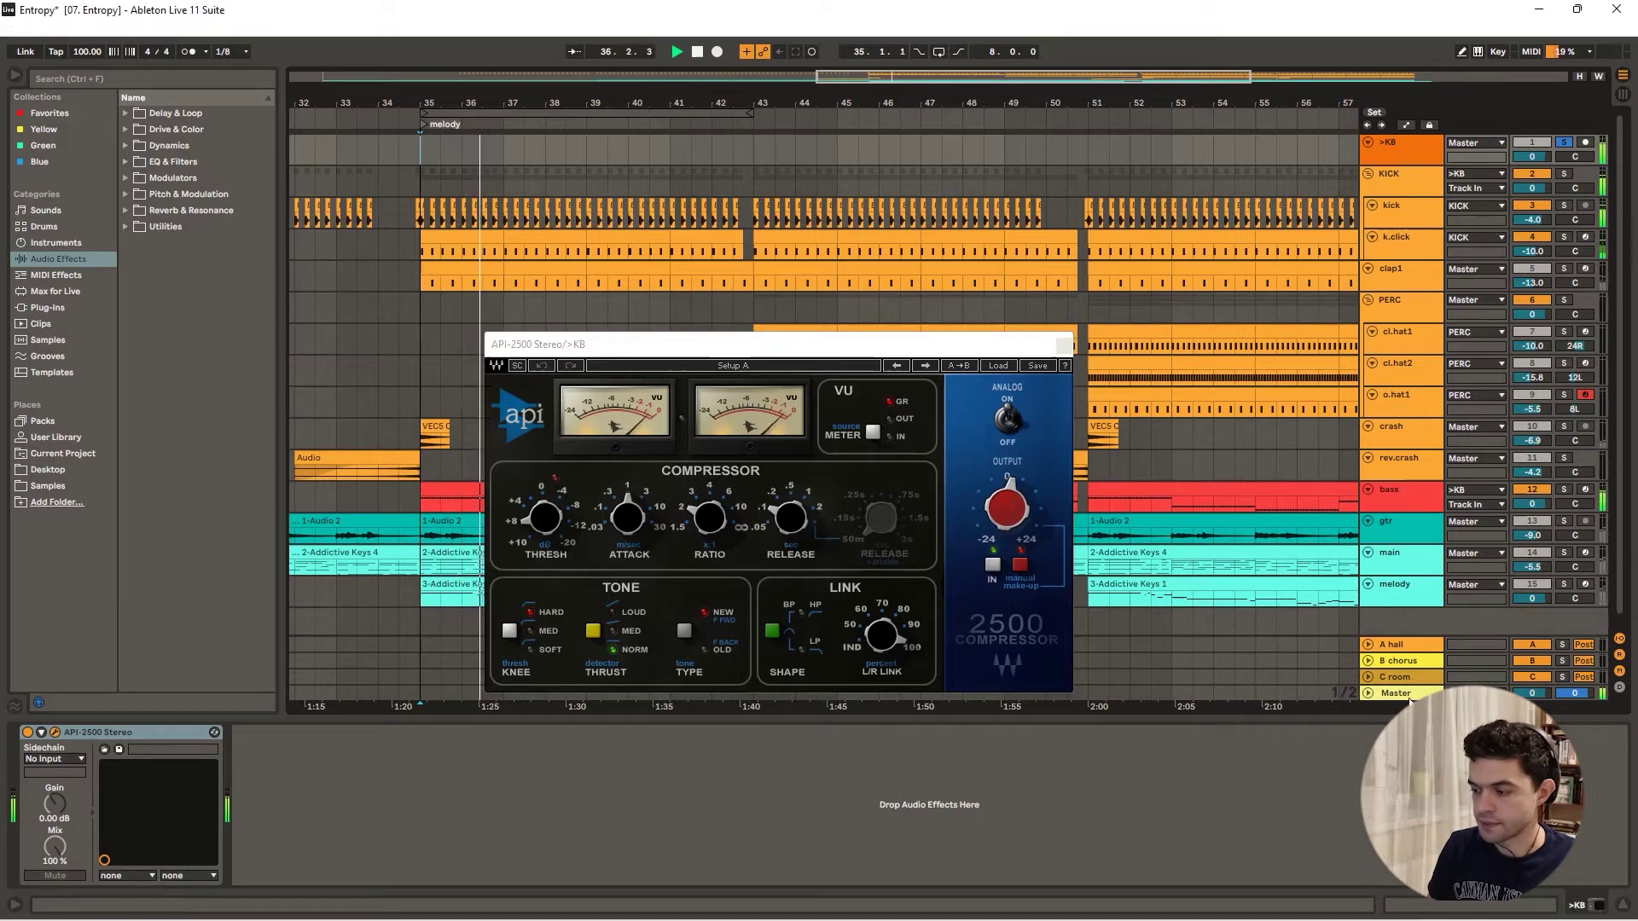
- View the soloed bus on the Master's s(M)exoscope with time 0.009 and amp 0.413, and close both open plugin windows
{"action": "left_click", "coordinate": [1407, 695]}
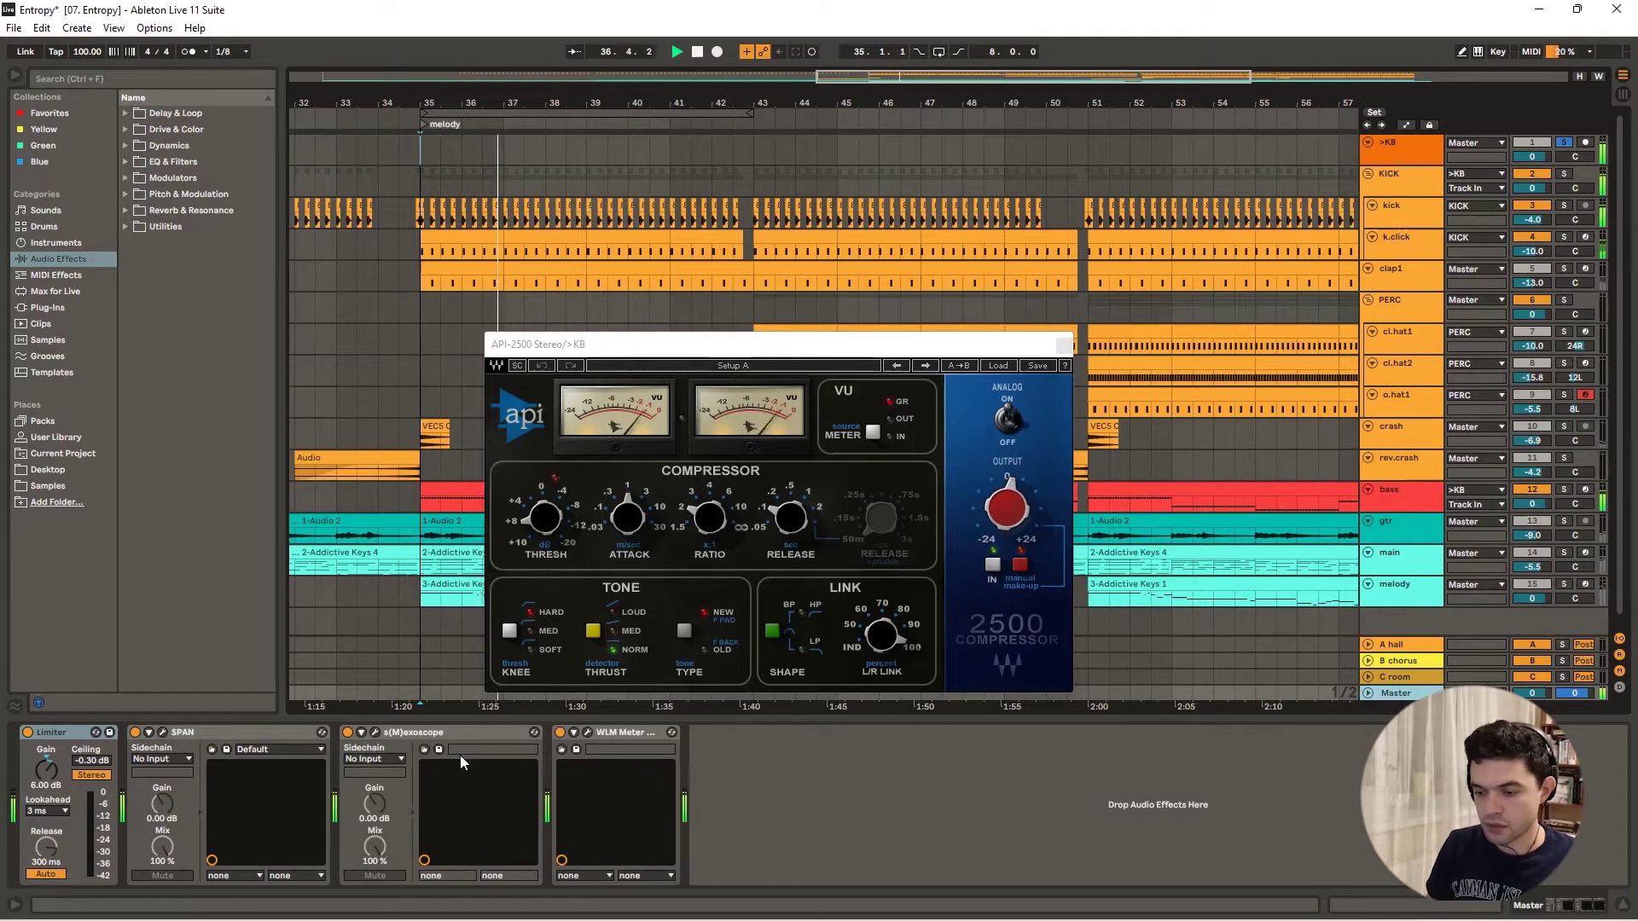
{"action": "left_click", "coordinate": [374, 733]}
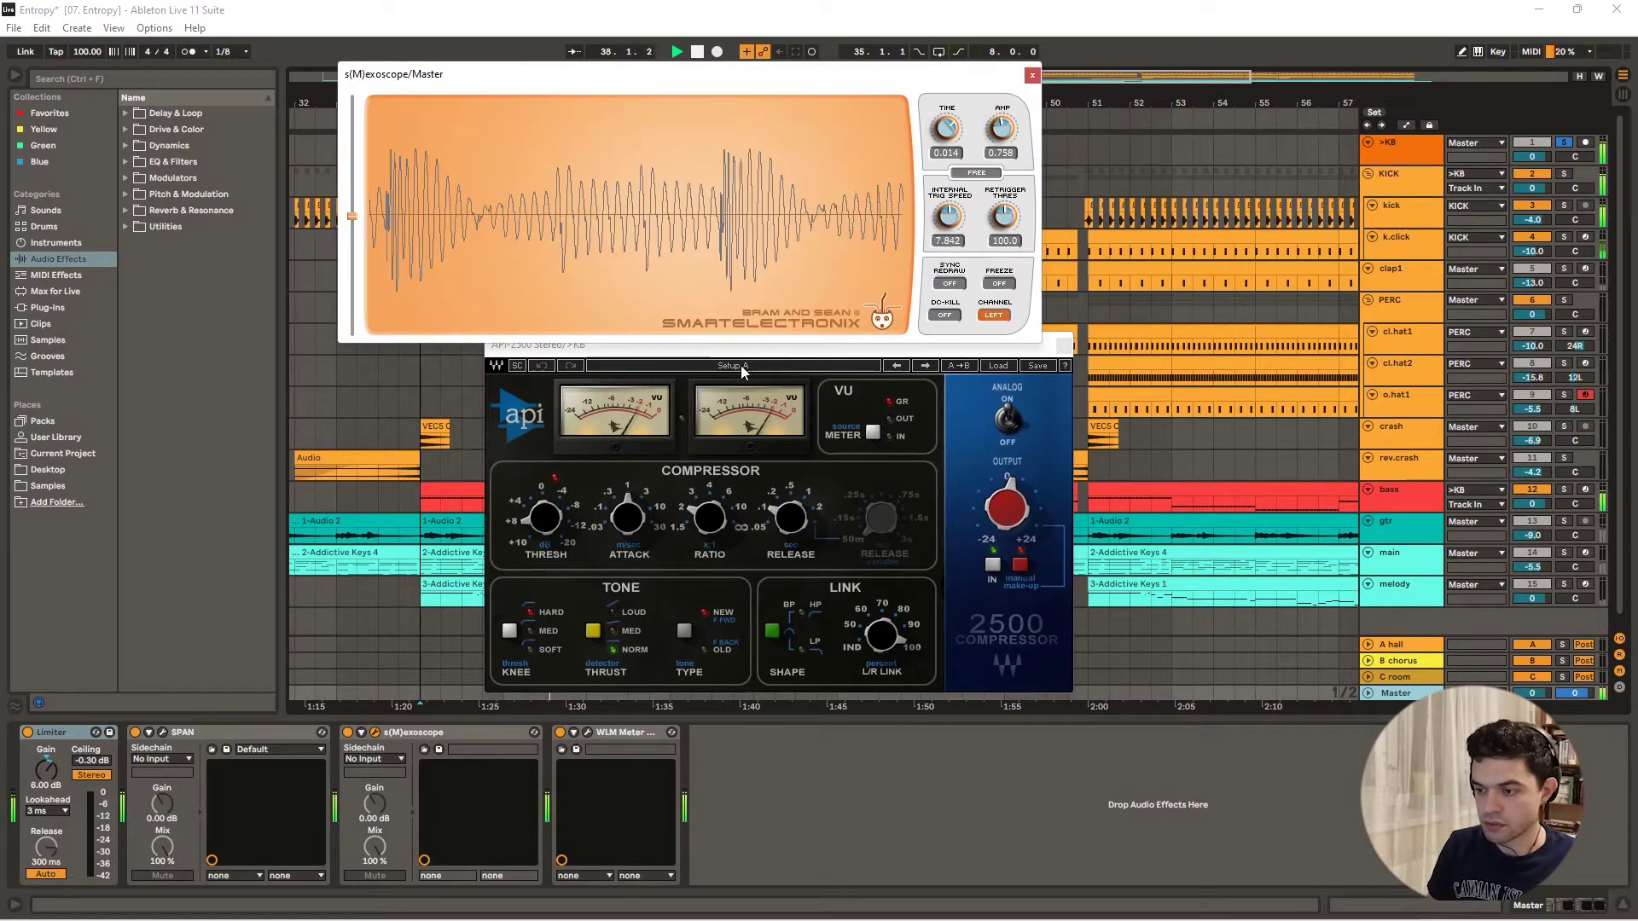
{"action": "left_click_drag", "start_coordinate": [716, 82], "coordinate": [771, 62]}
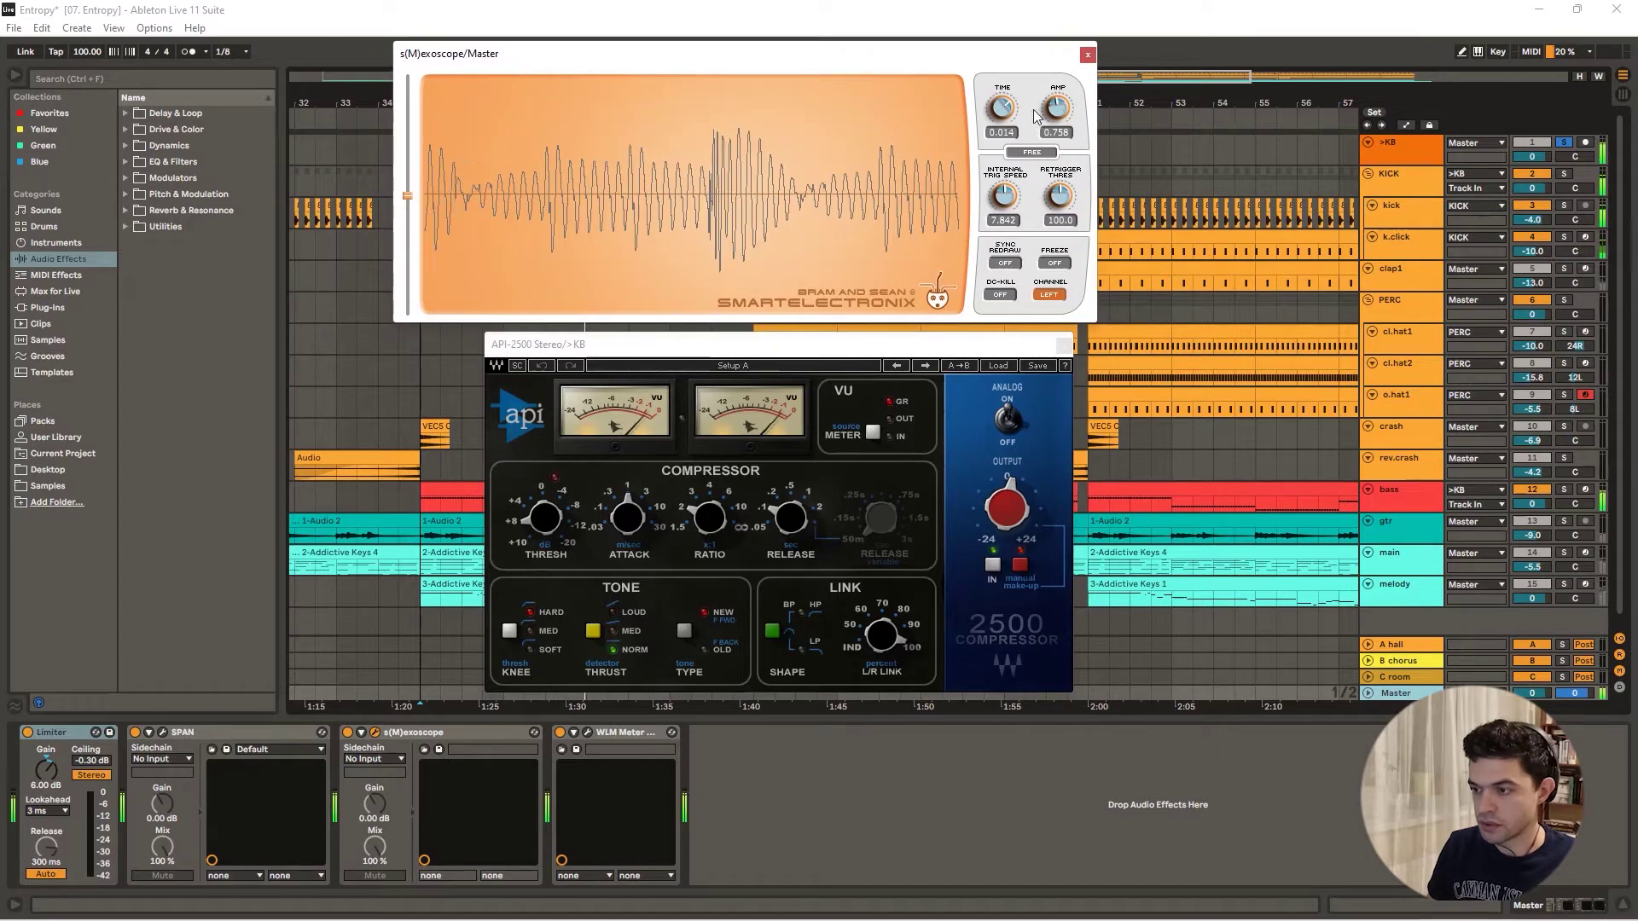
{"action": "left_click_drag", "start_coordinate": [1056, 110], "coordinate": [1001, 109]}
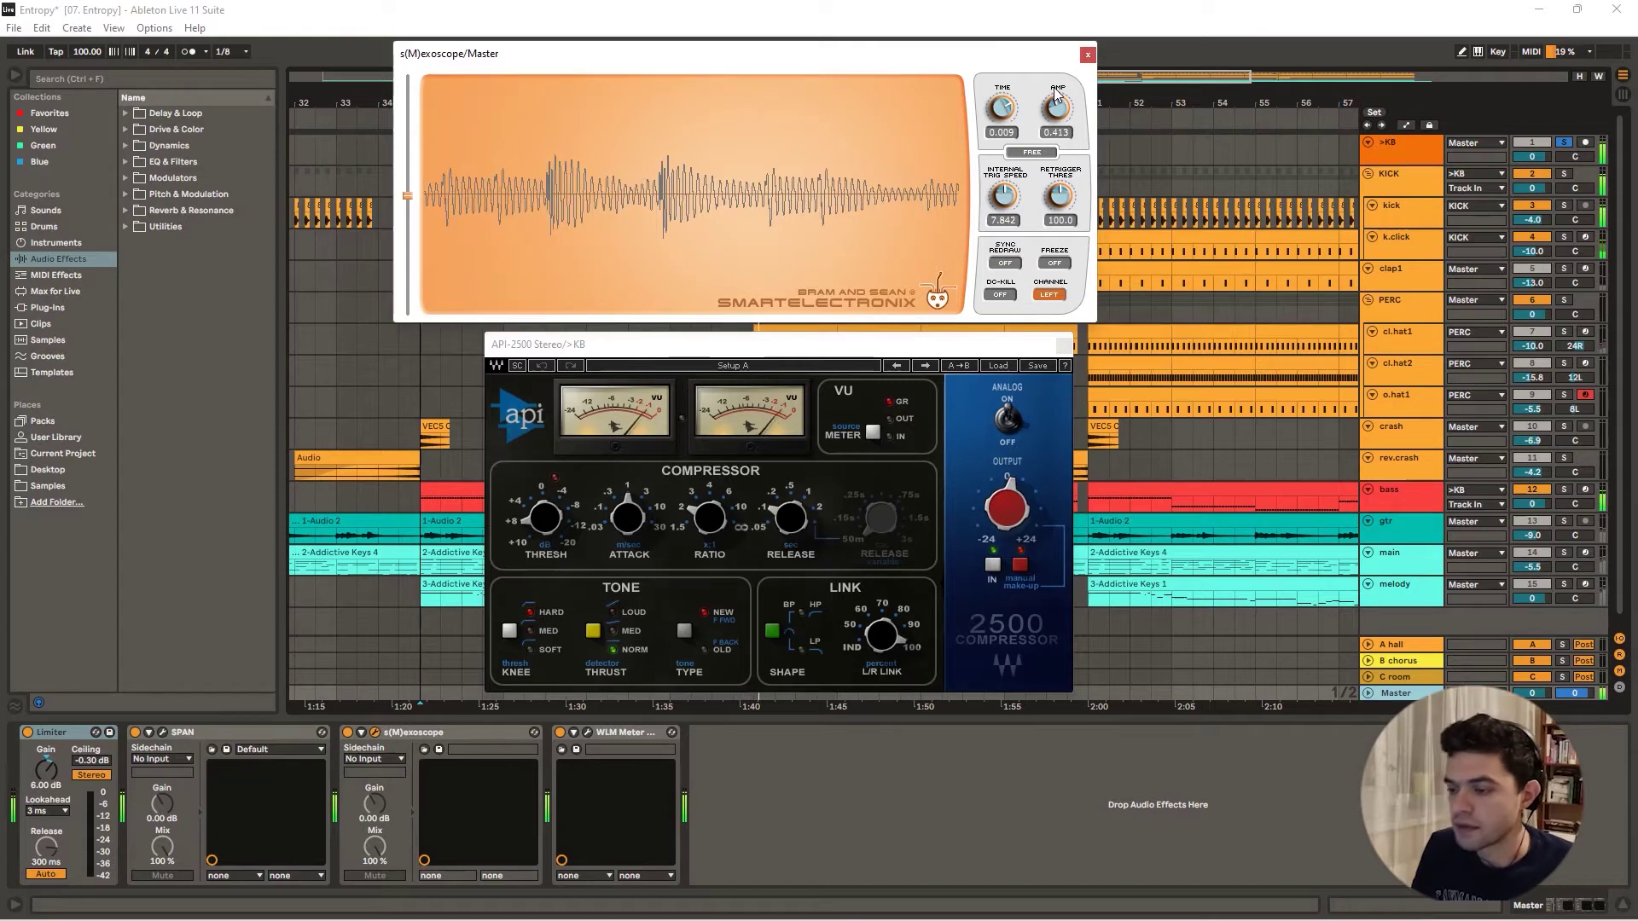
{"action": "left_click", "coordinate": [1087, 57]}
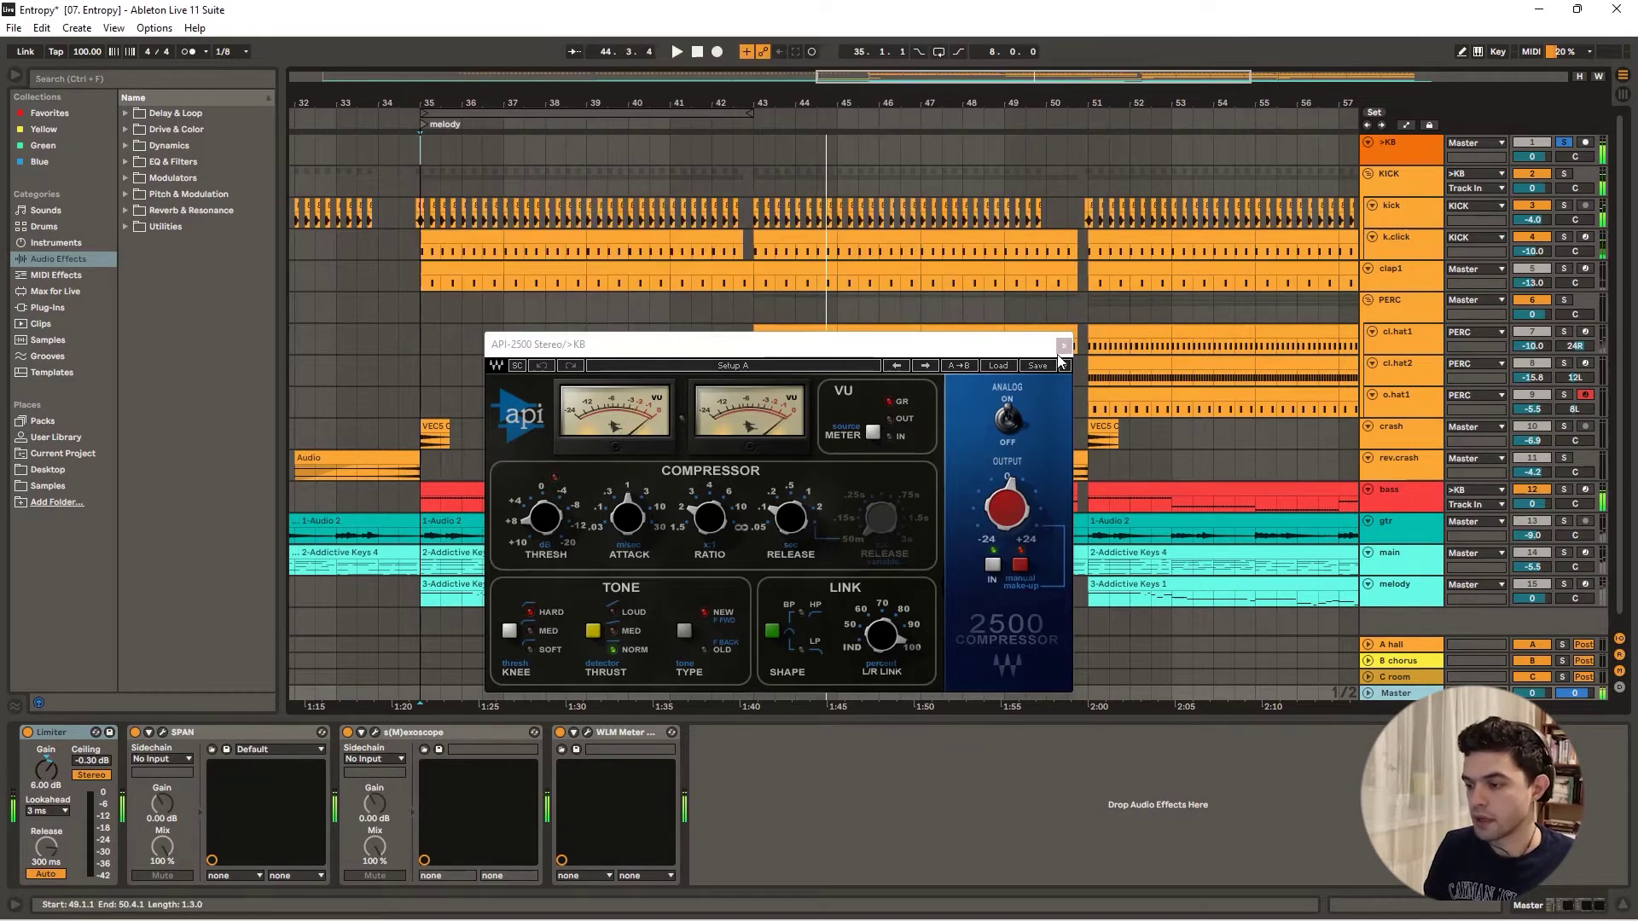
{"action": "left_click", "coordinate": [1063, 345]}
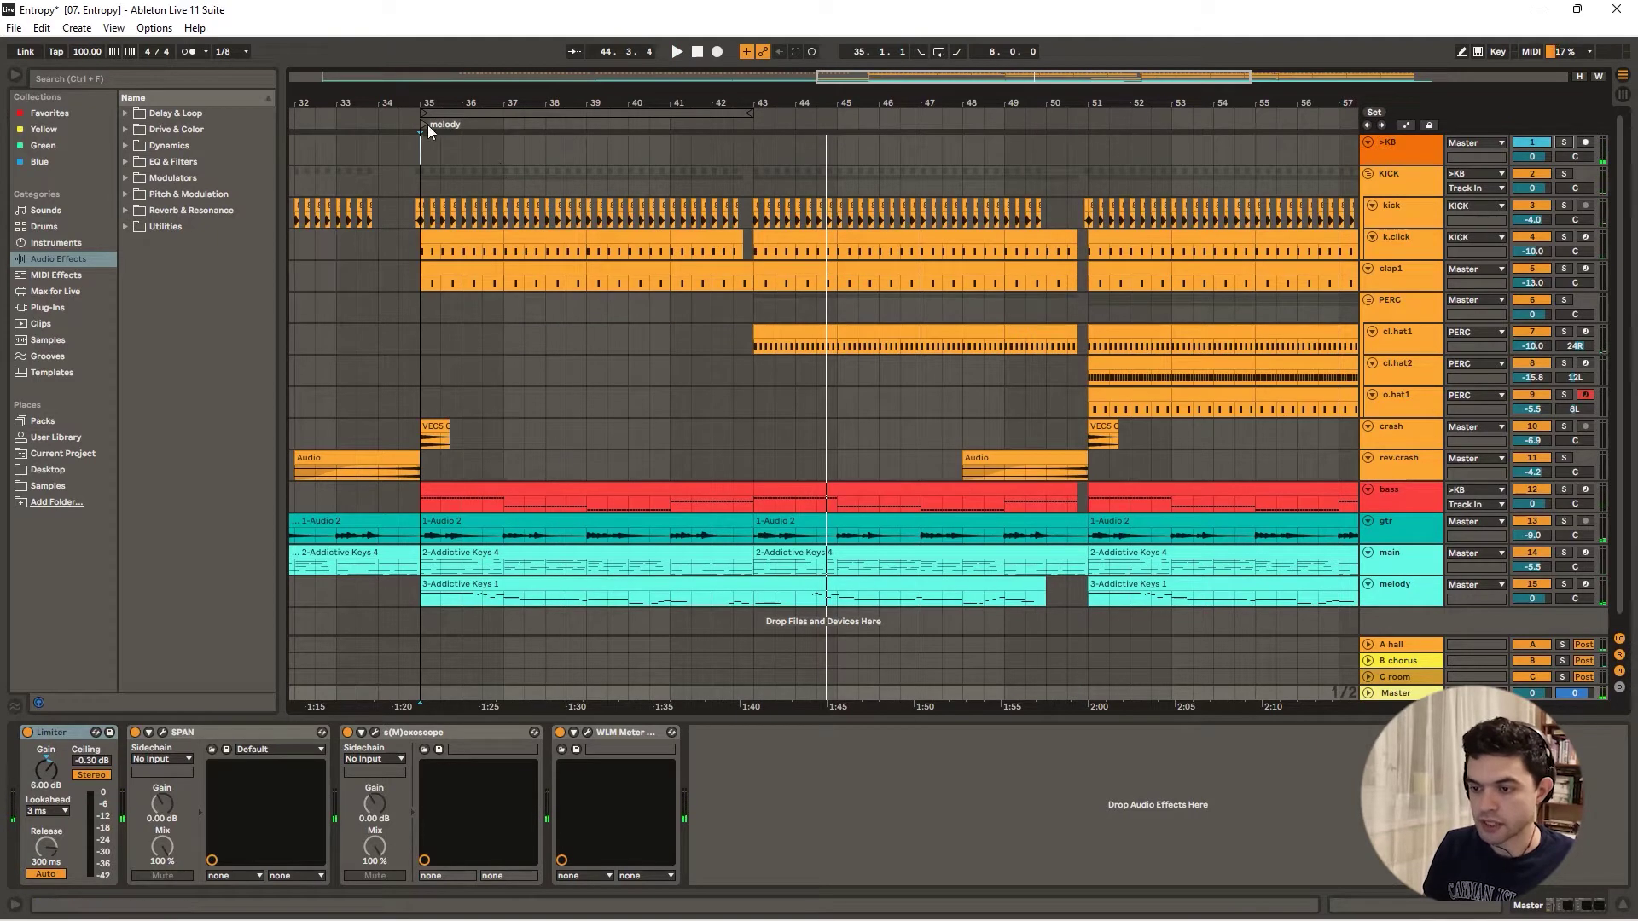
- Play the full mix from the melody marker at bar 35
{"action": "key", "text": "space"}
{"action": "scroll", "coordinate": [693, 292], "scroll_direction": "down", "scroll_amount": 2}
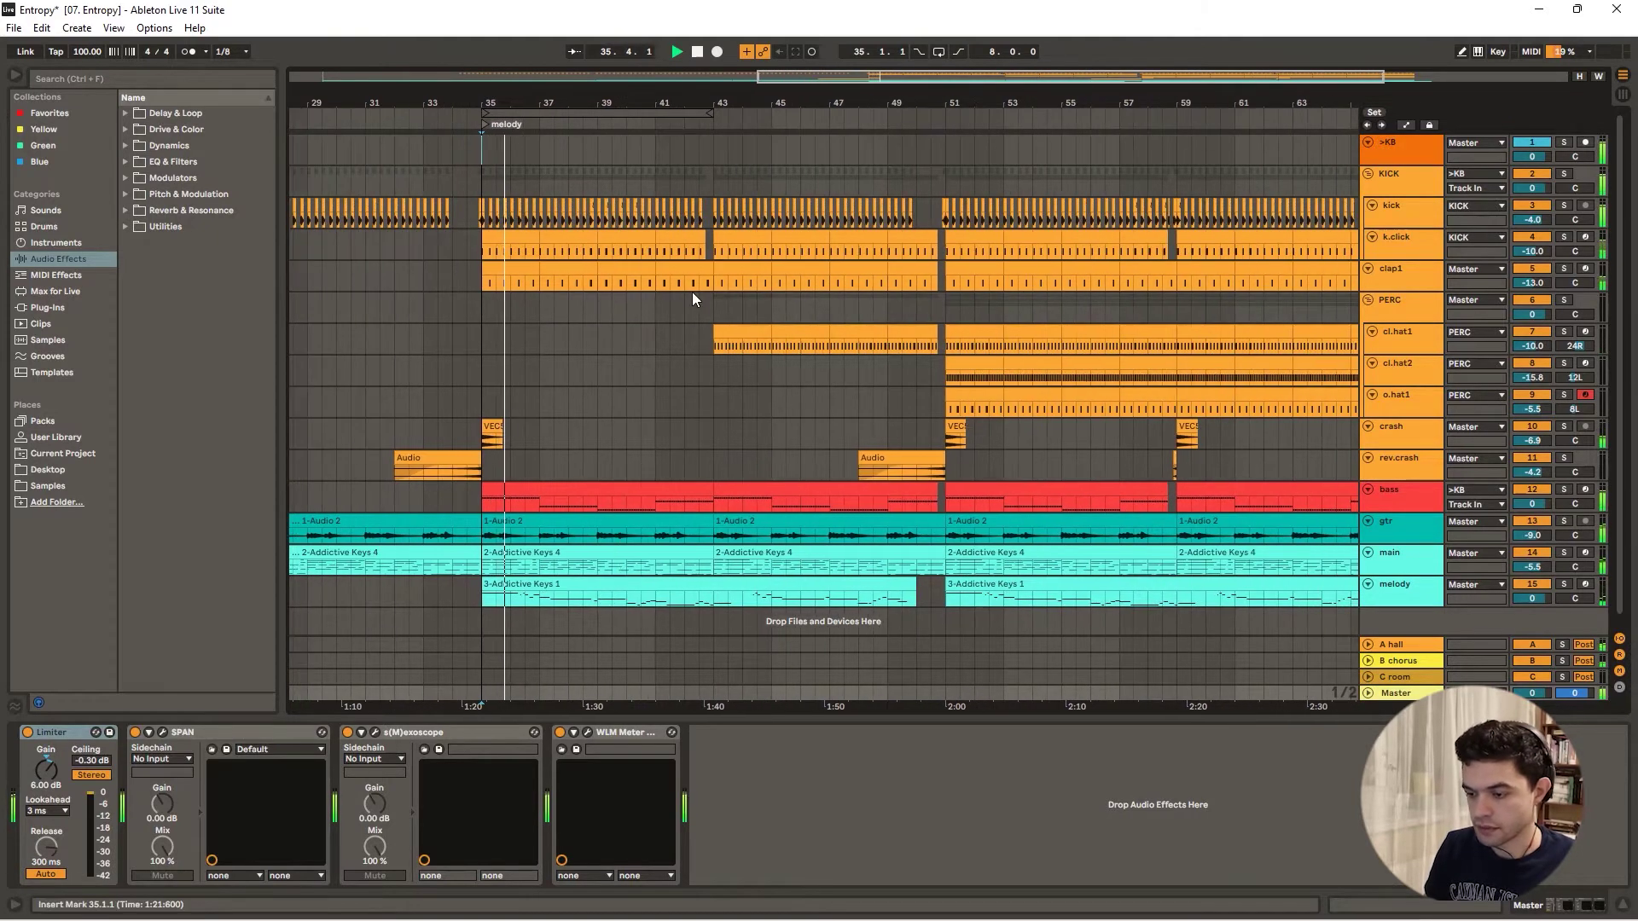
{"action": "scroll", "coordinate": [694, 301], "scroll_direction": "down", "scroll_amount": 1}
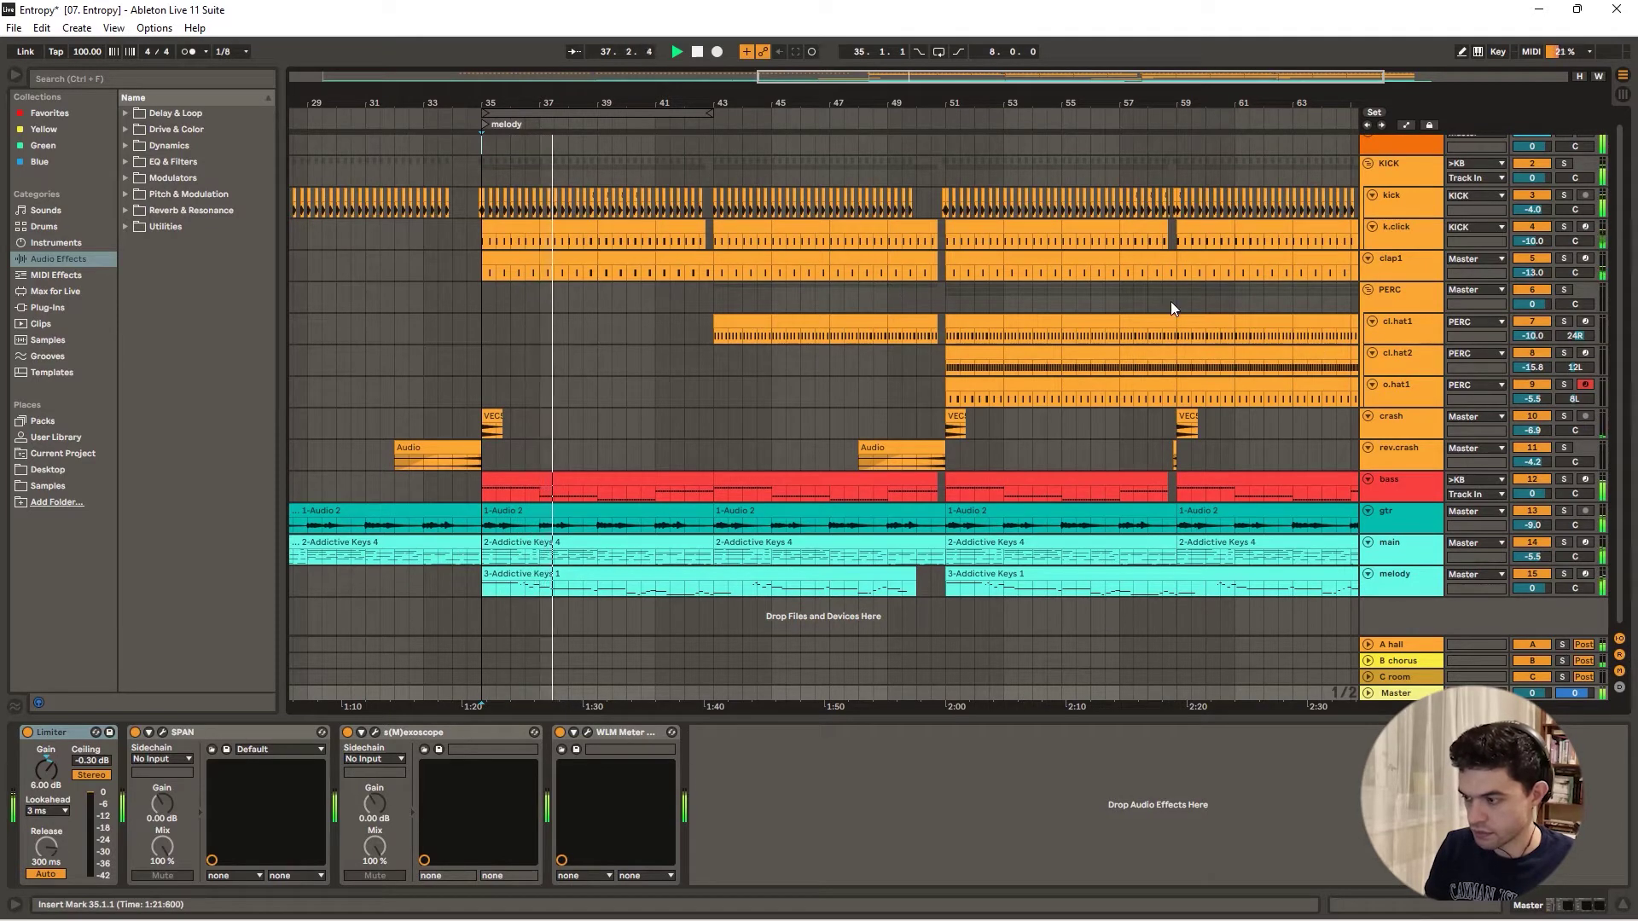
- Set the high-cut band of clap1's EQ Eight to 7.26 kHz, and show the PERC track's device chain
{"action": "left_click", "coordinate": [1419, 267]}
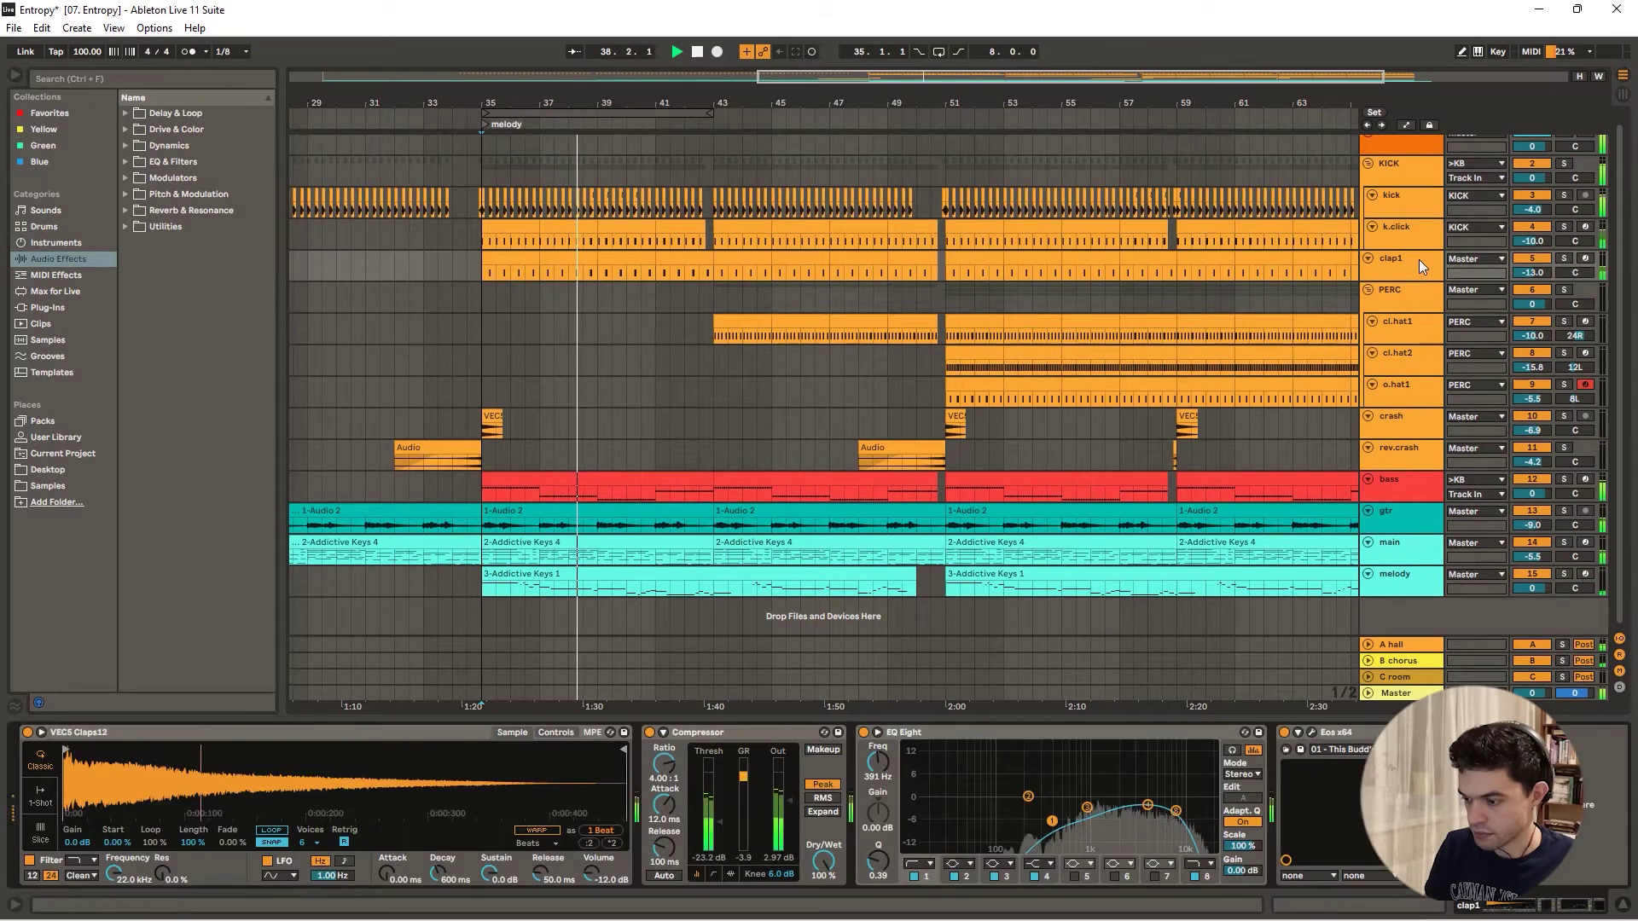
{"action": "left_click_drag", "start_coordinate": [1175, 812], "coordinate": [1169, 804]}
{"action": "left_click", "coordinate": [1253, 750]}
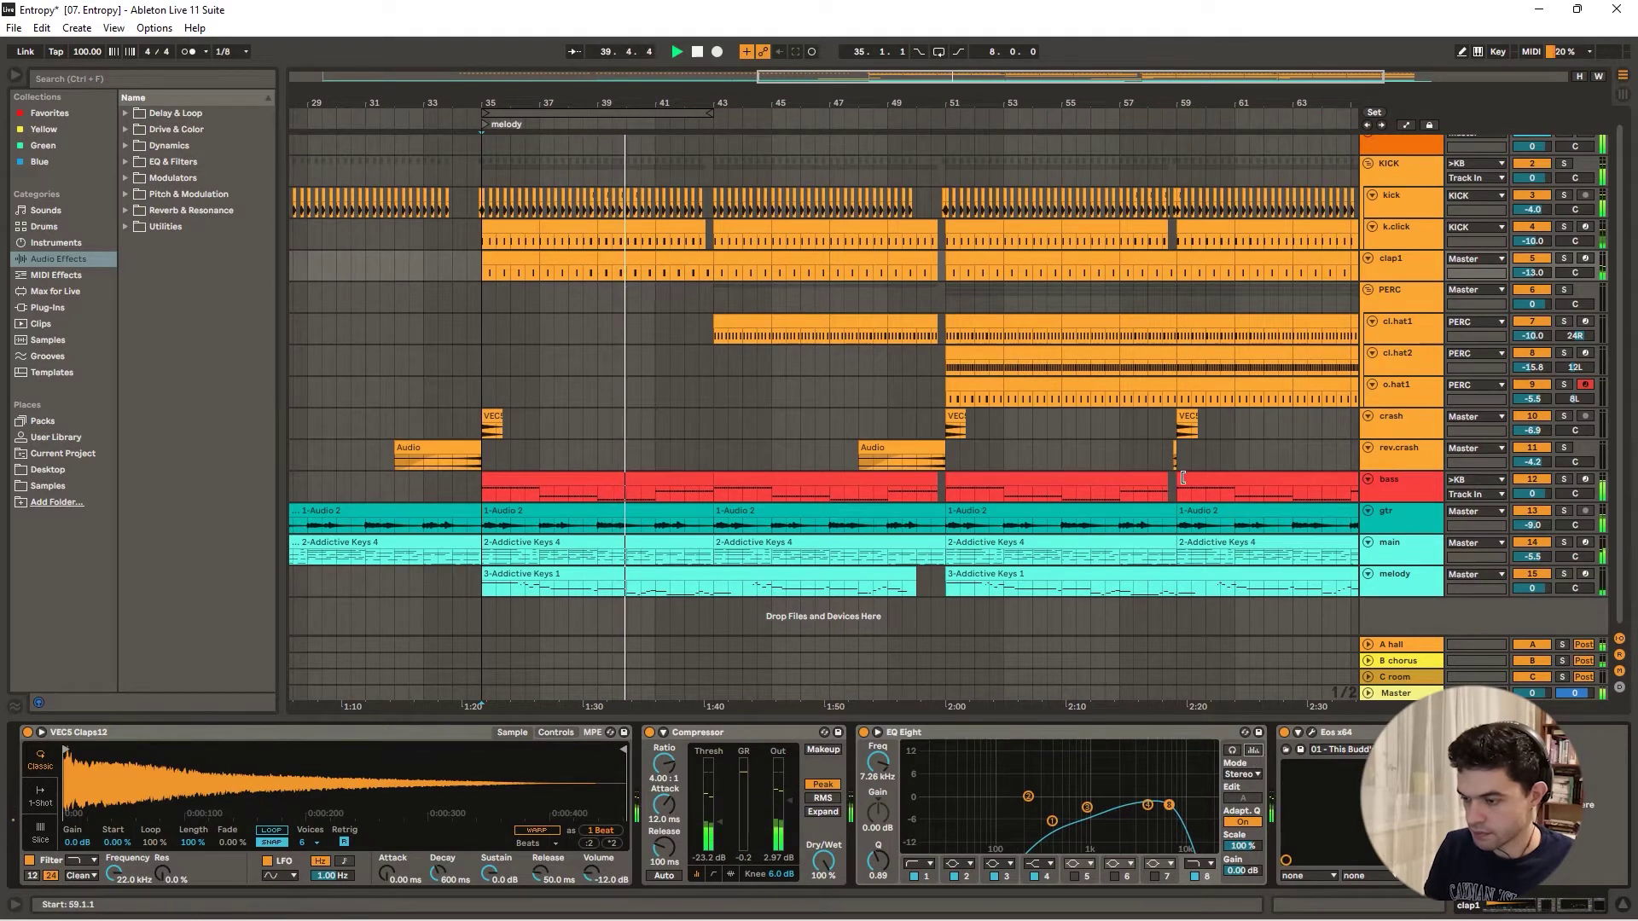
{"action": "scroll", "coordinate": [786, 180], "scroll_direction": "down", "scroll_amount": 1}
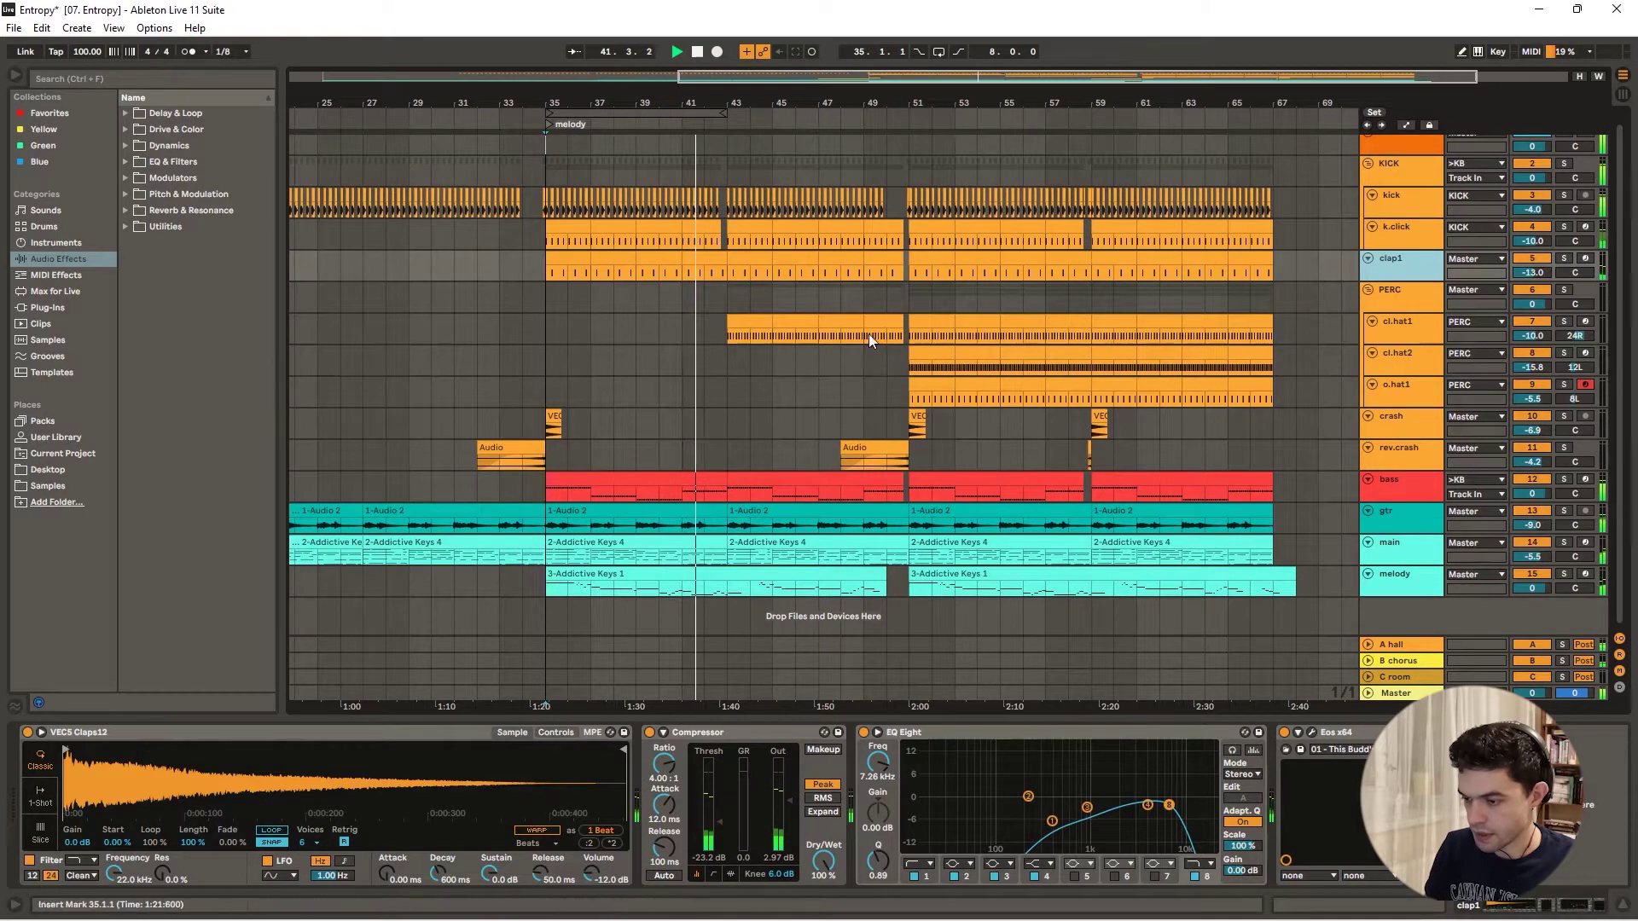
{"action": "left_click", "coordinate": [835, 295]}
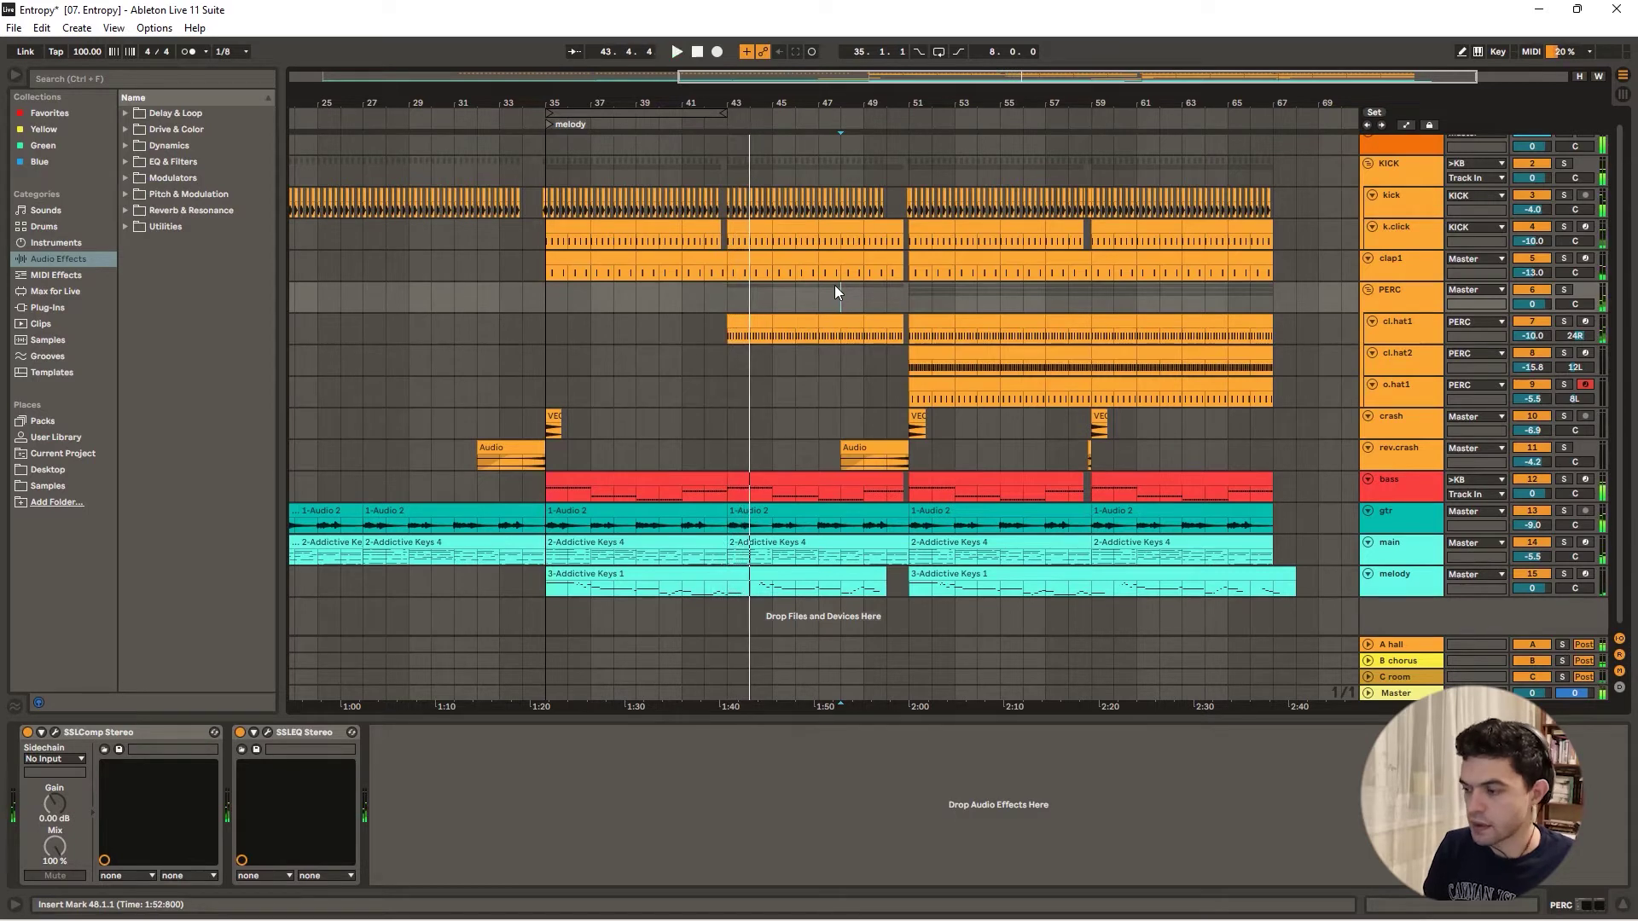
- Insert a new MIDI track below the bass track and load the Spire-1.5 synth on it
{"action": "left_click", "coordinate": [1411, 495]}
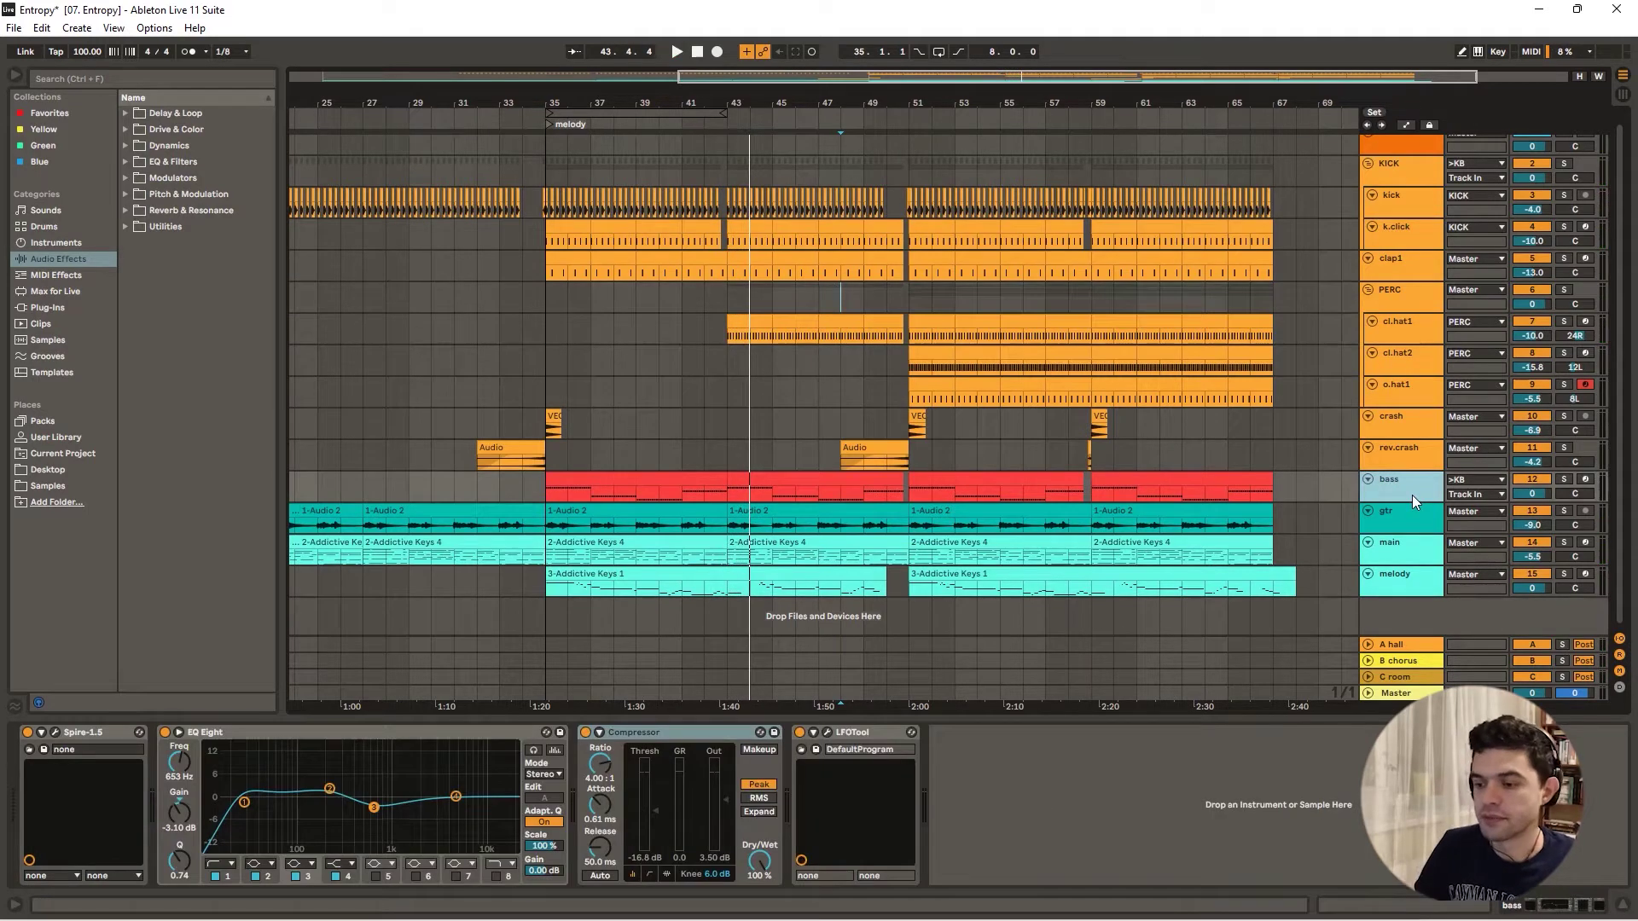
{"action": "key", "text": "ctrl+shift+t"}
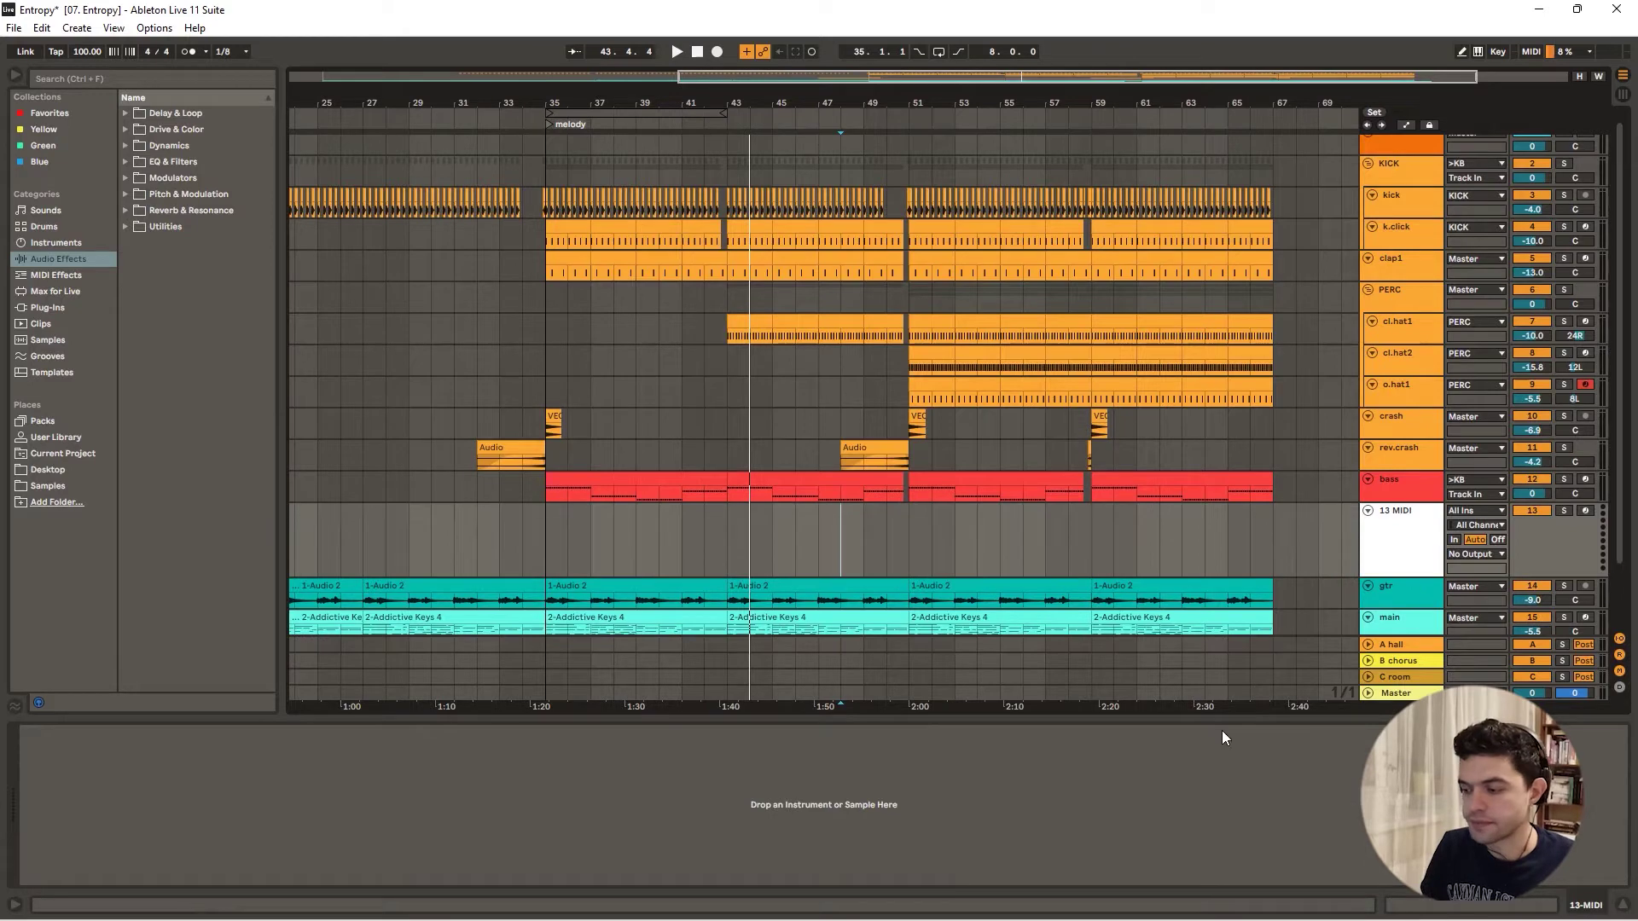
{"action": "left_click", "coordinate": [1405, 528]}
{"action": "key", "text": "ctrl+f"}
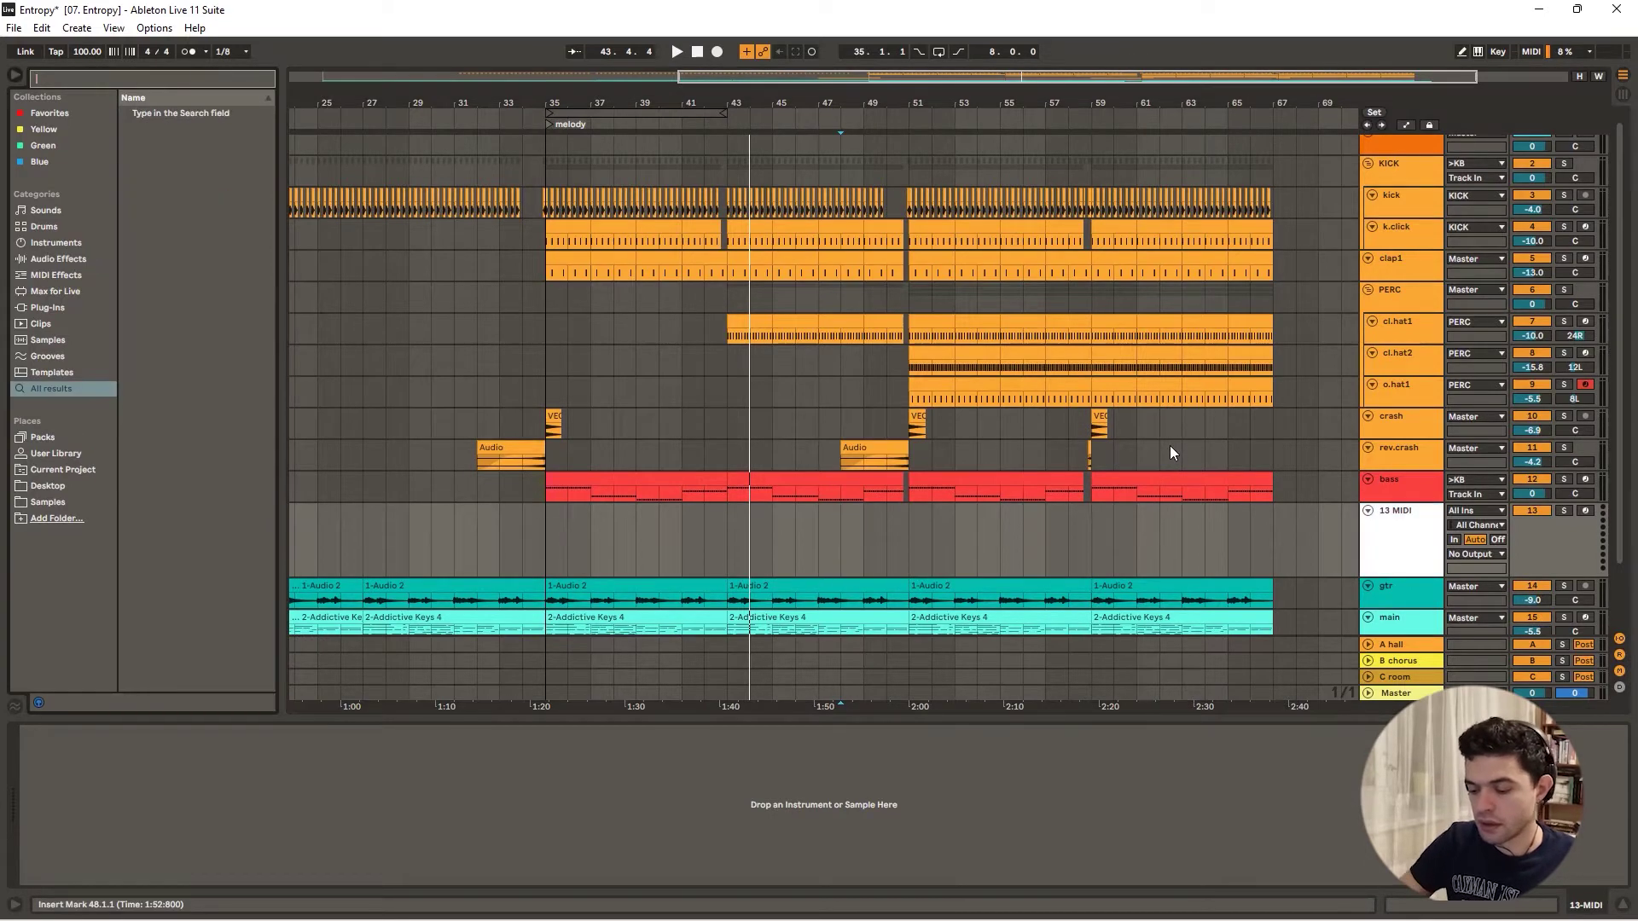
{"action": "type", "text": "spire"}
{"action": "left_click", "coordinate": [182, 127]}
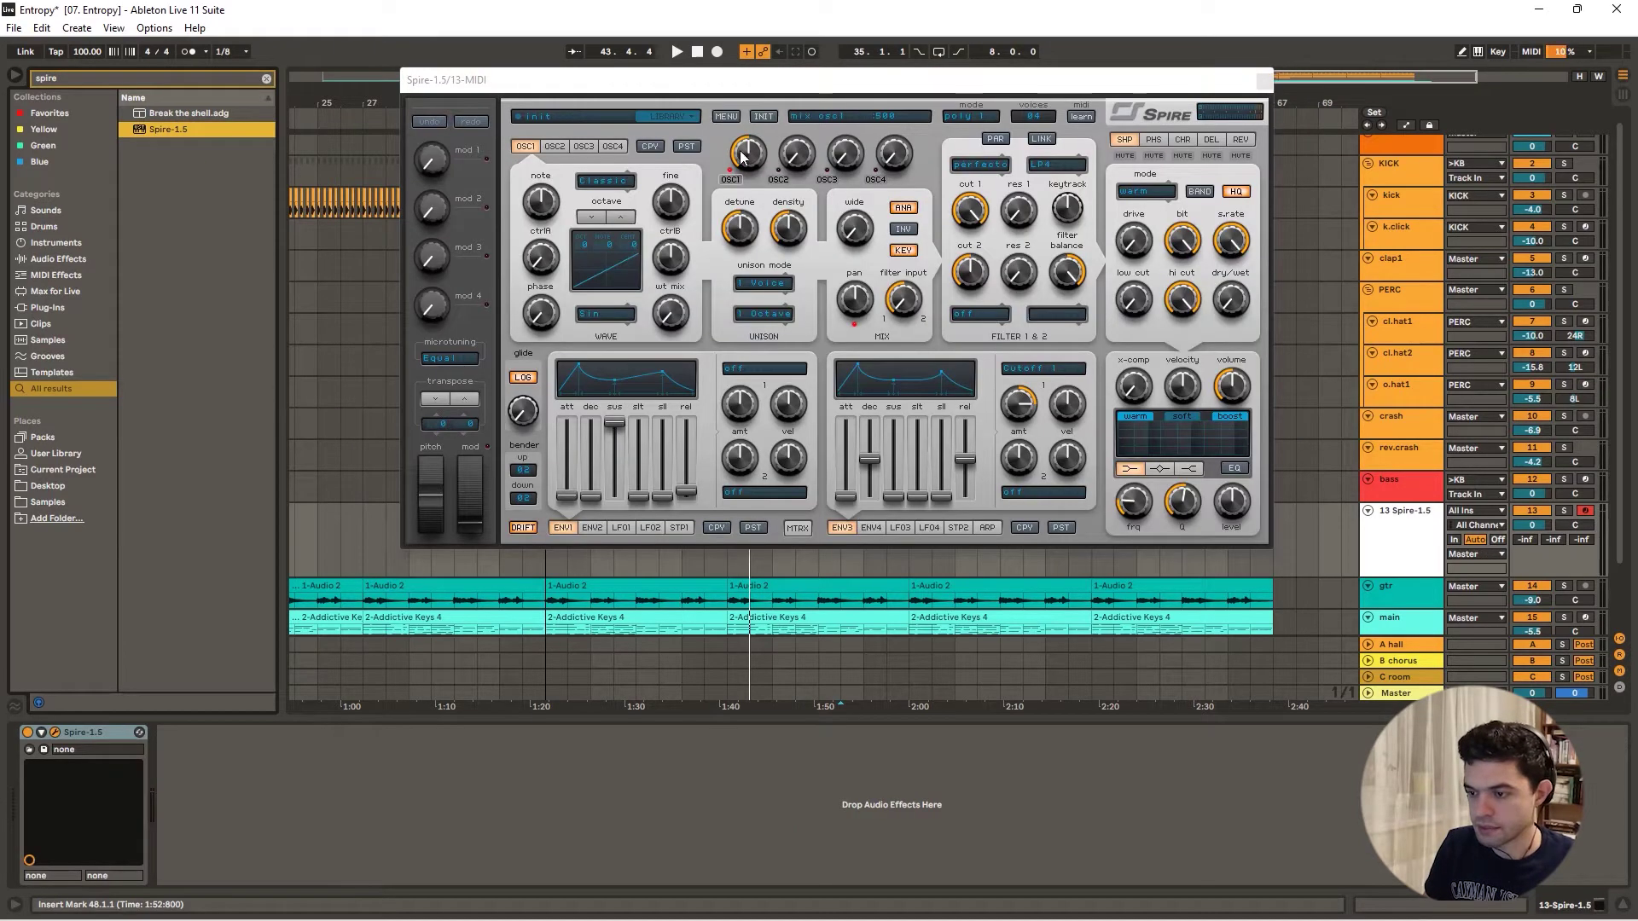
{"action": "left_click_drag", "start_coordinate": [754, 89], "coordinate": [630, 51]}
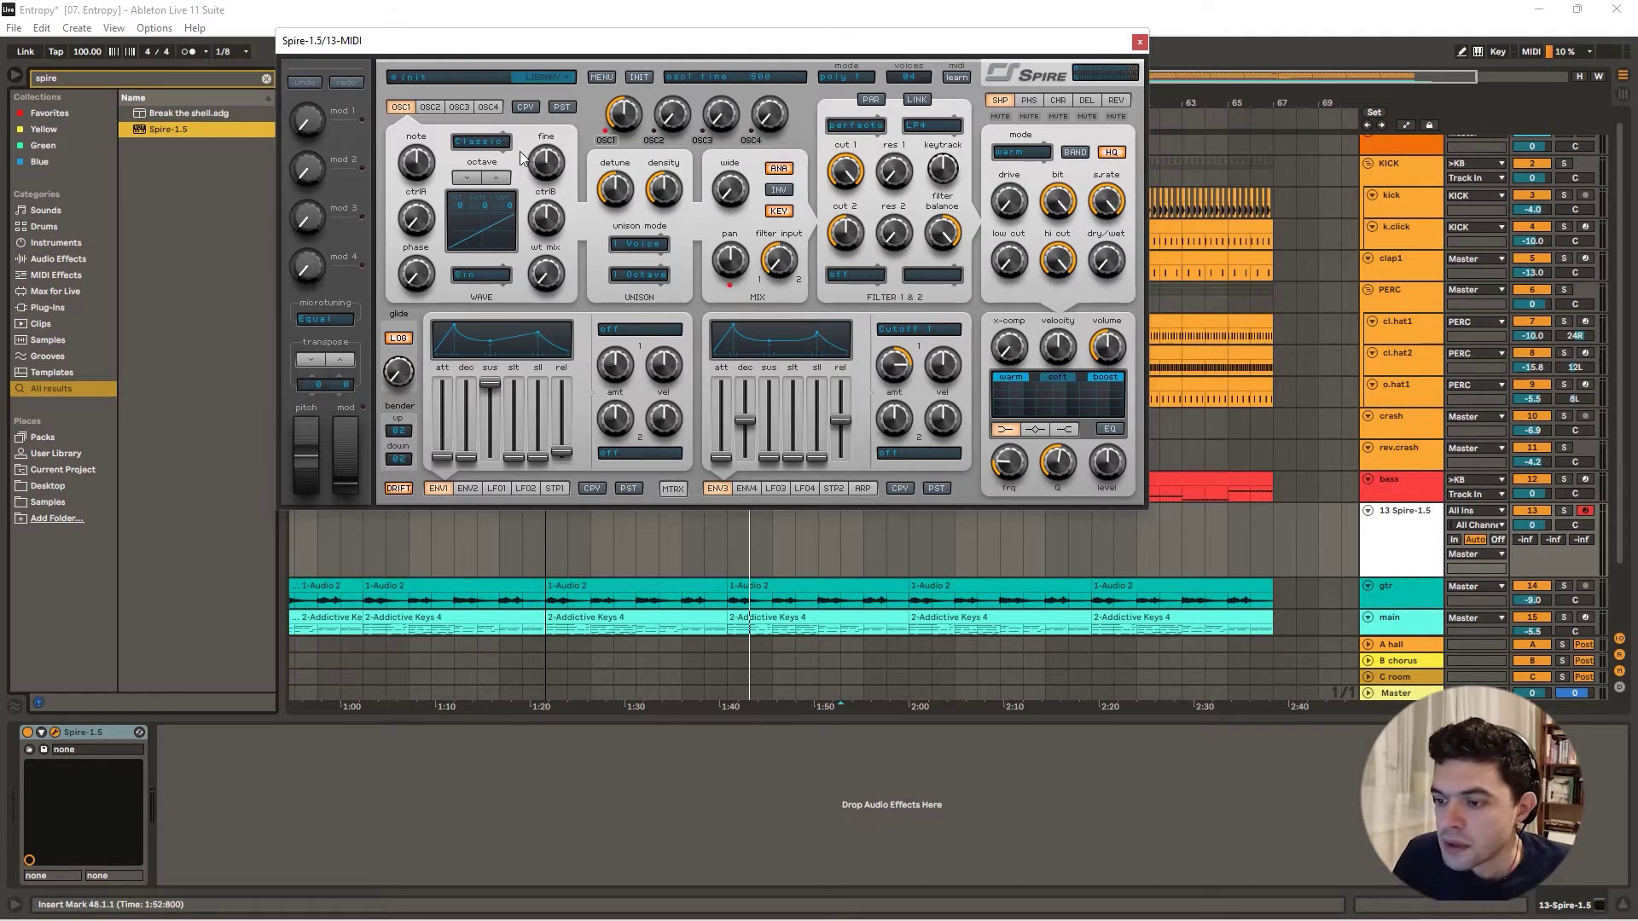
- Load the factory lead preset LD Arp Me V in Spire and return to the synth controls
{"action": "left_click", "coordinate": [484, 75]}
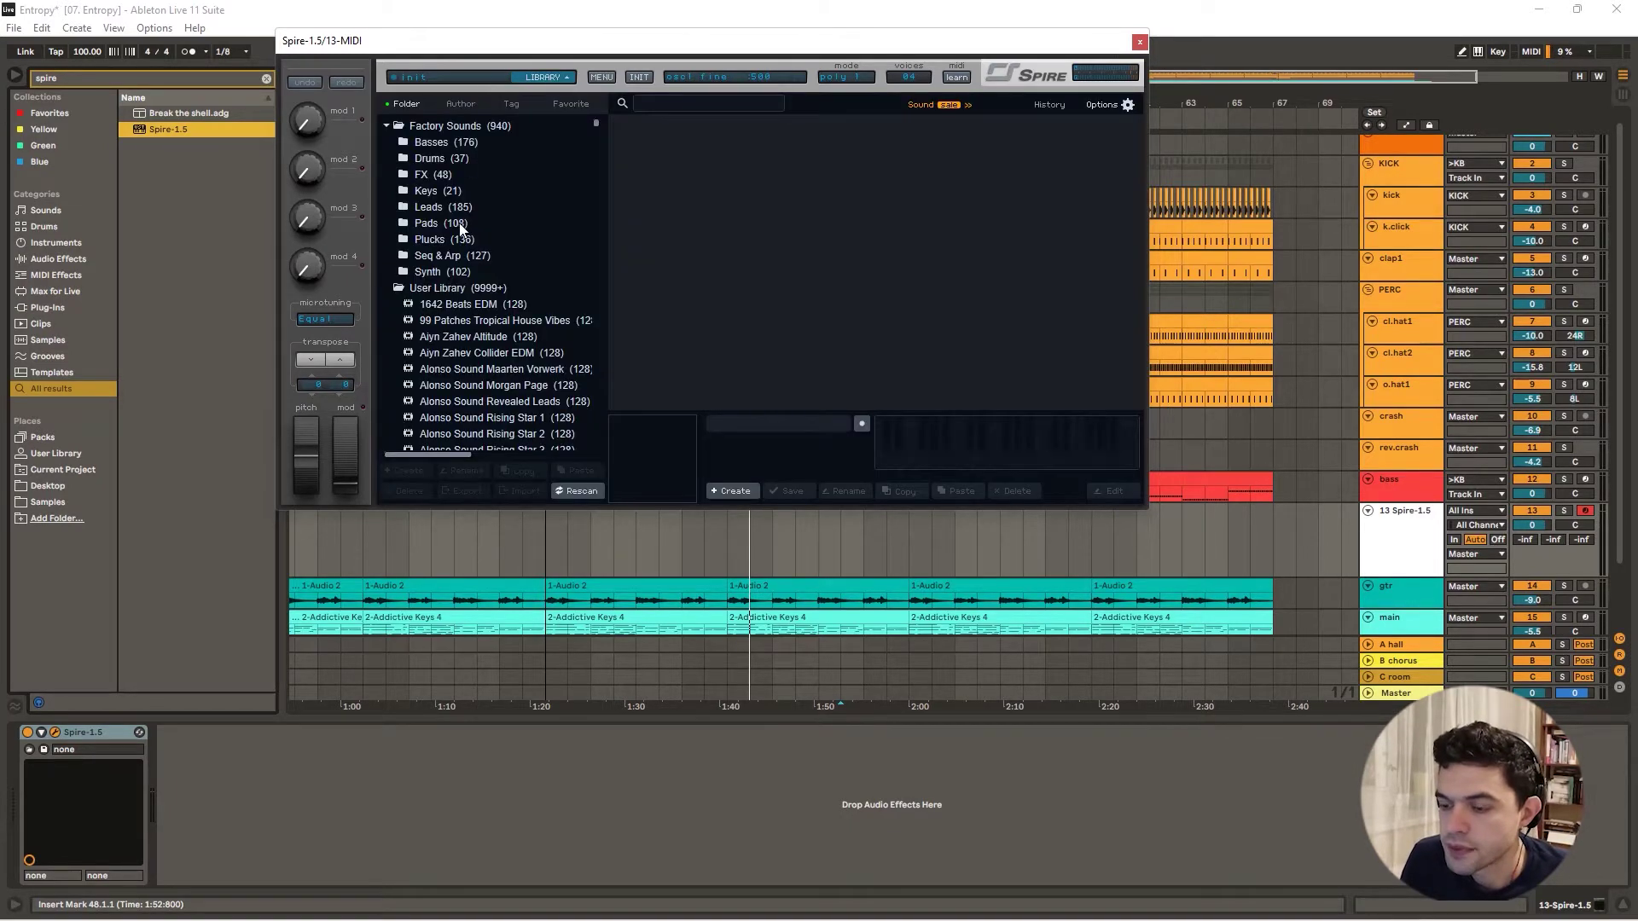
{"action": "left_click", "coordinate": [435, 209]}
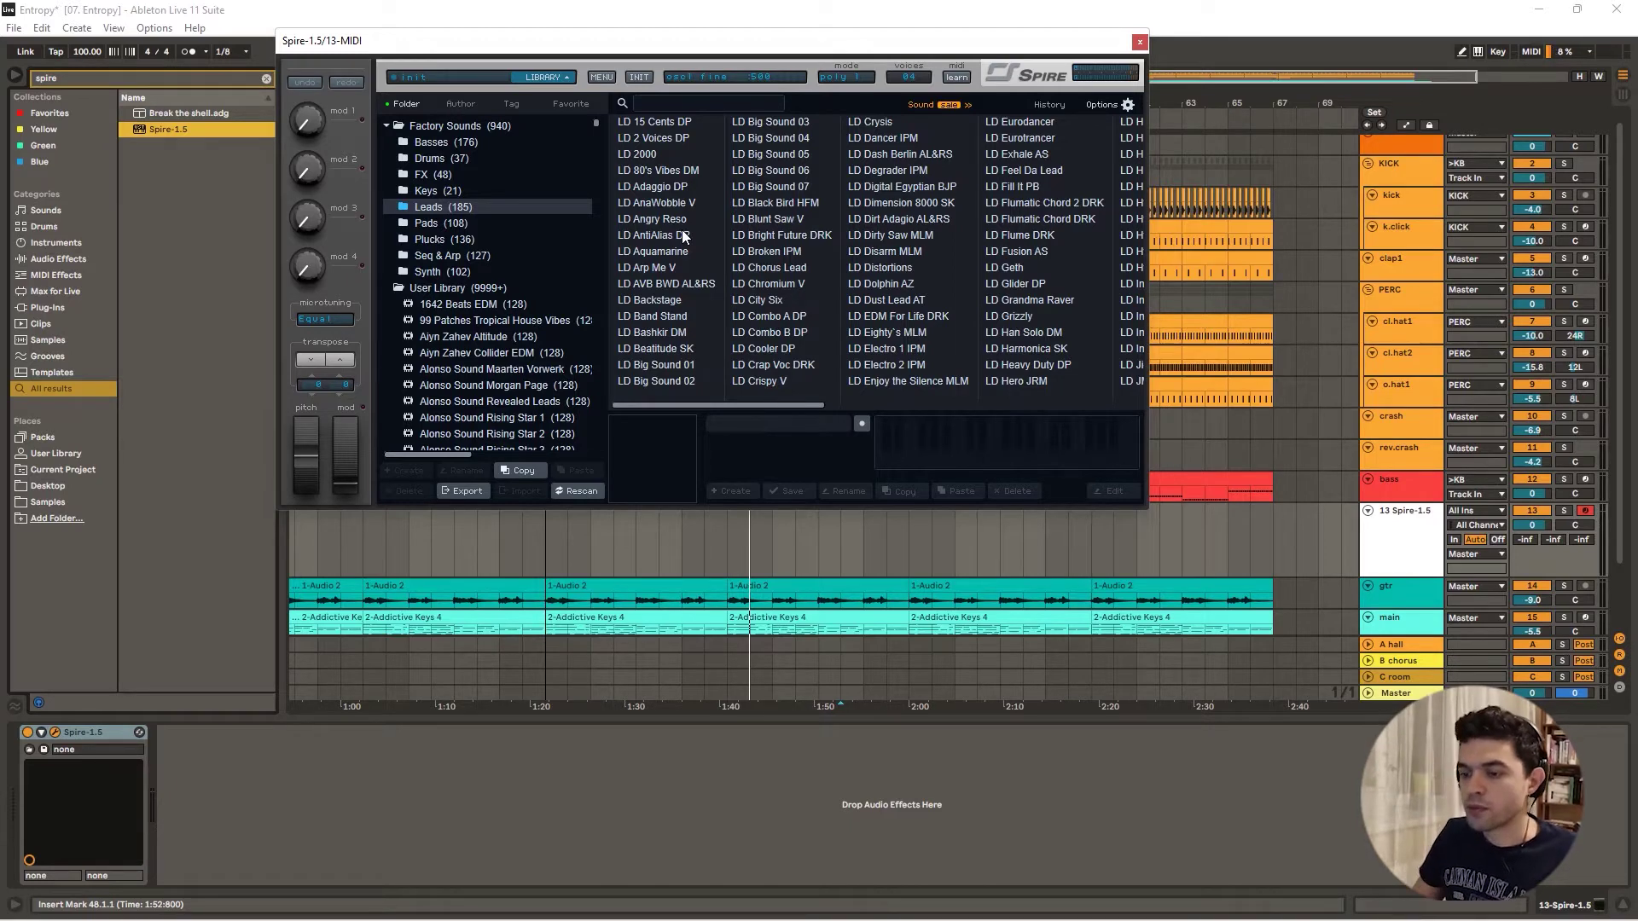
{"action": "left_click", "coordinate": [662, 270]}
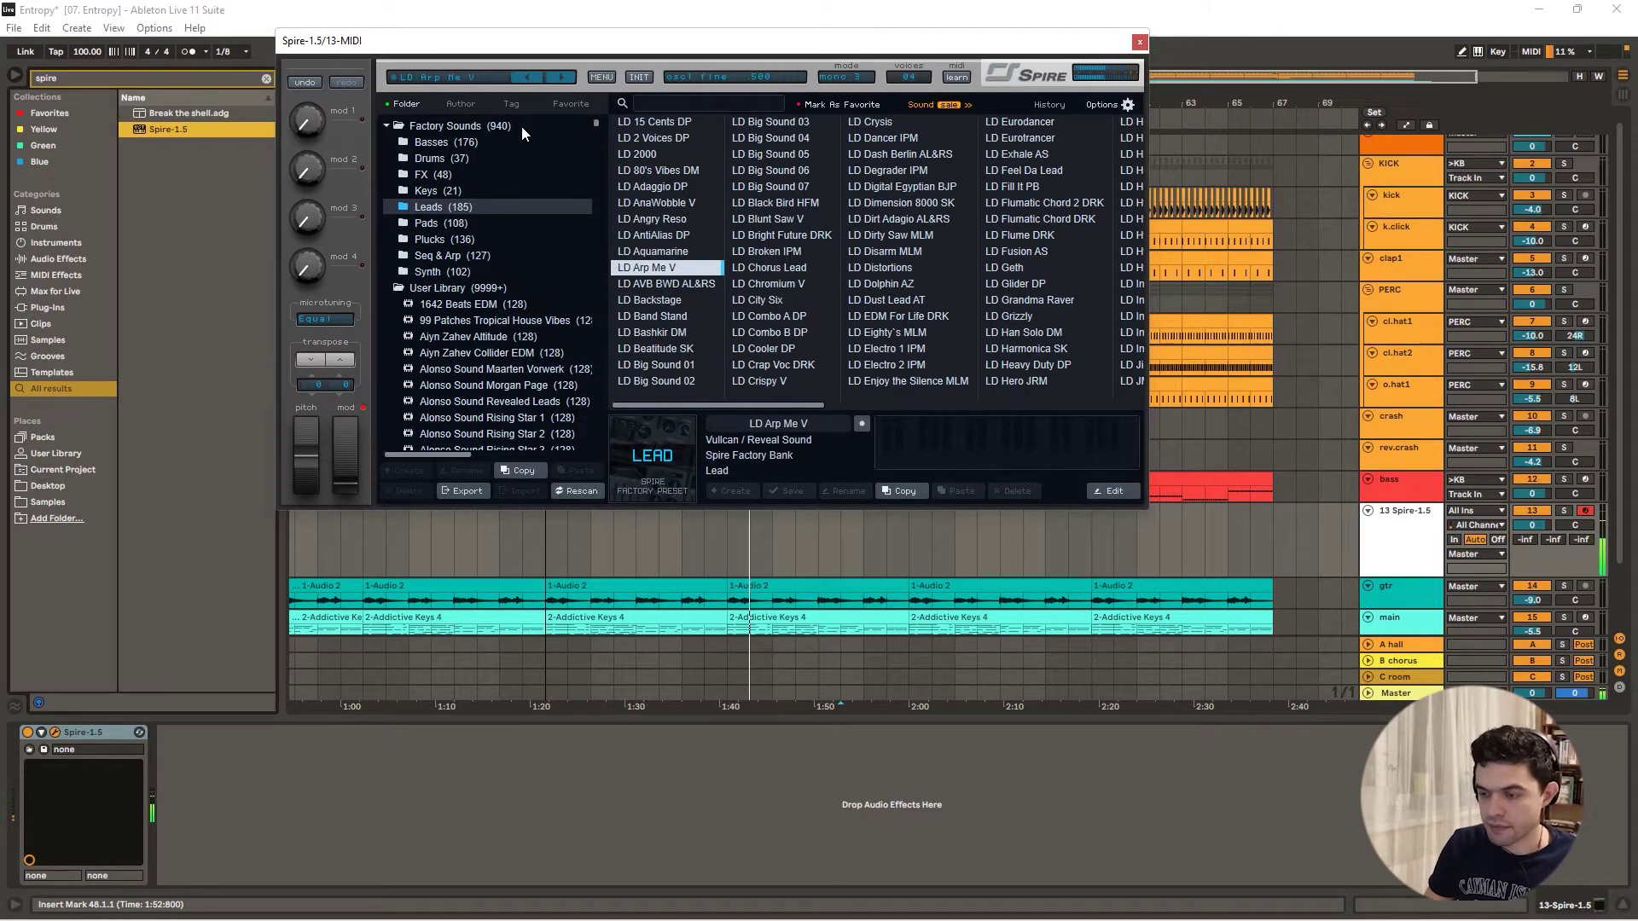
{"action": "left_click", "coordinate": [469, 75]}
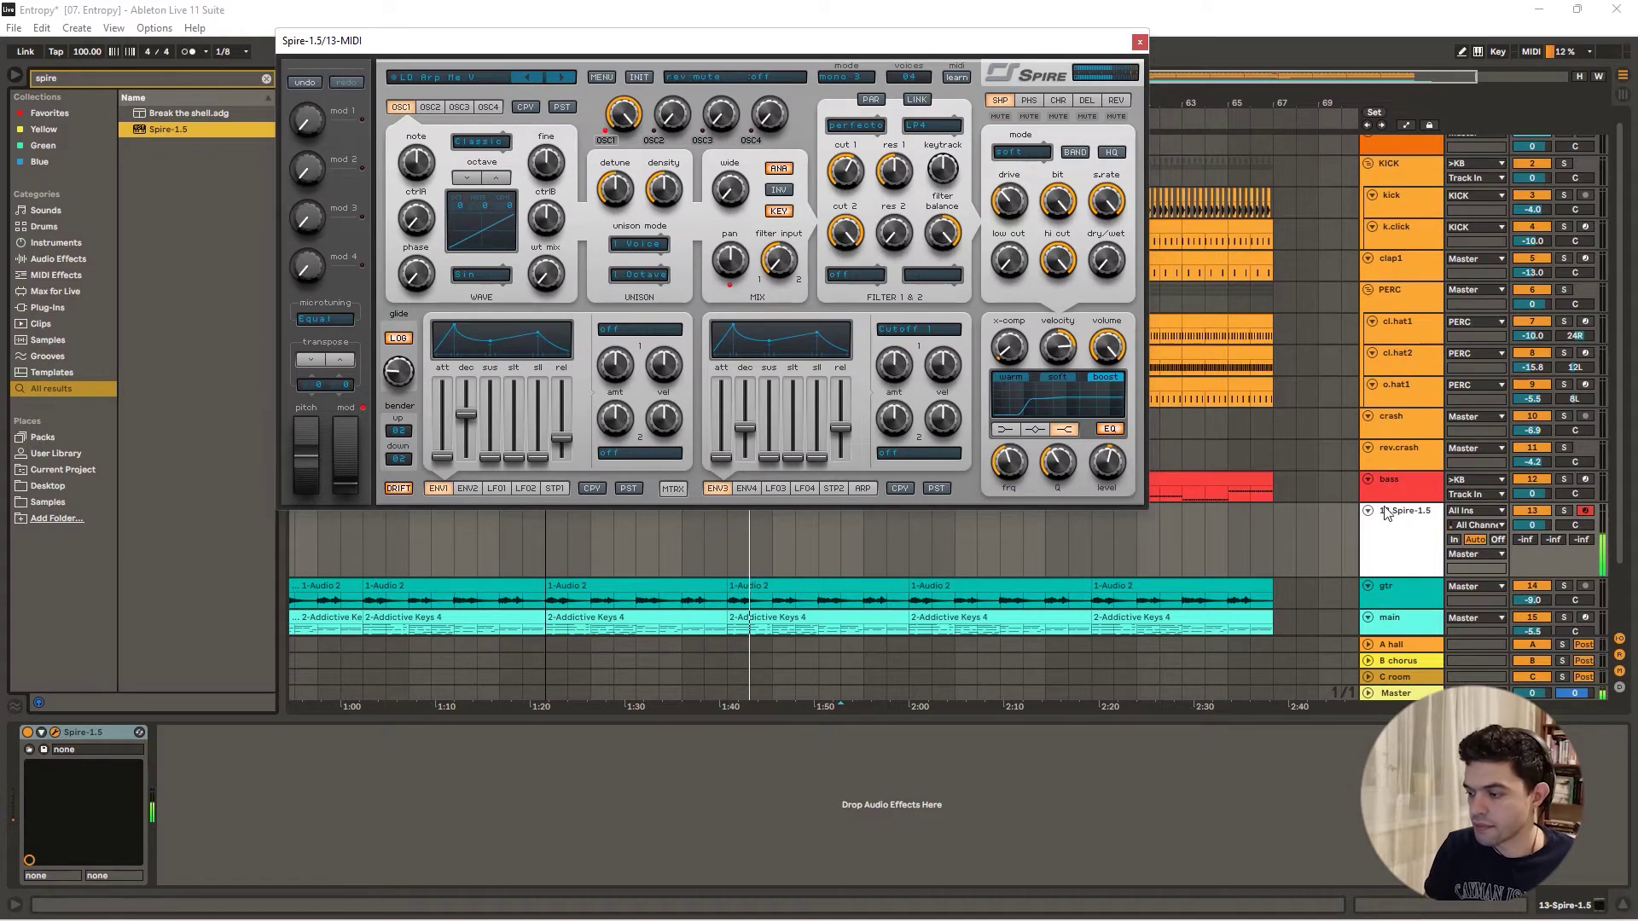
- Add an EQ Eight after Spire on the new track
{"action": "left_click", "coordinate": [602, 805]}
{"action": "key", "text": "ctrl+f"}
{"action": "type", "text": "eq"}
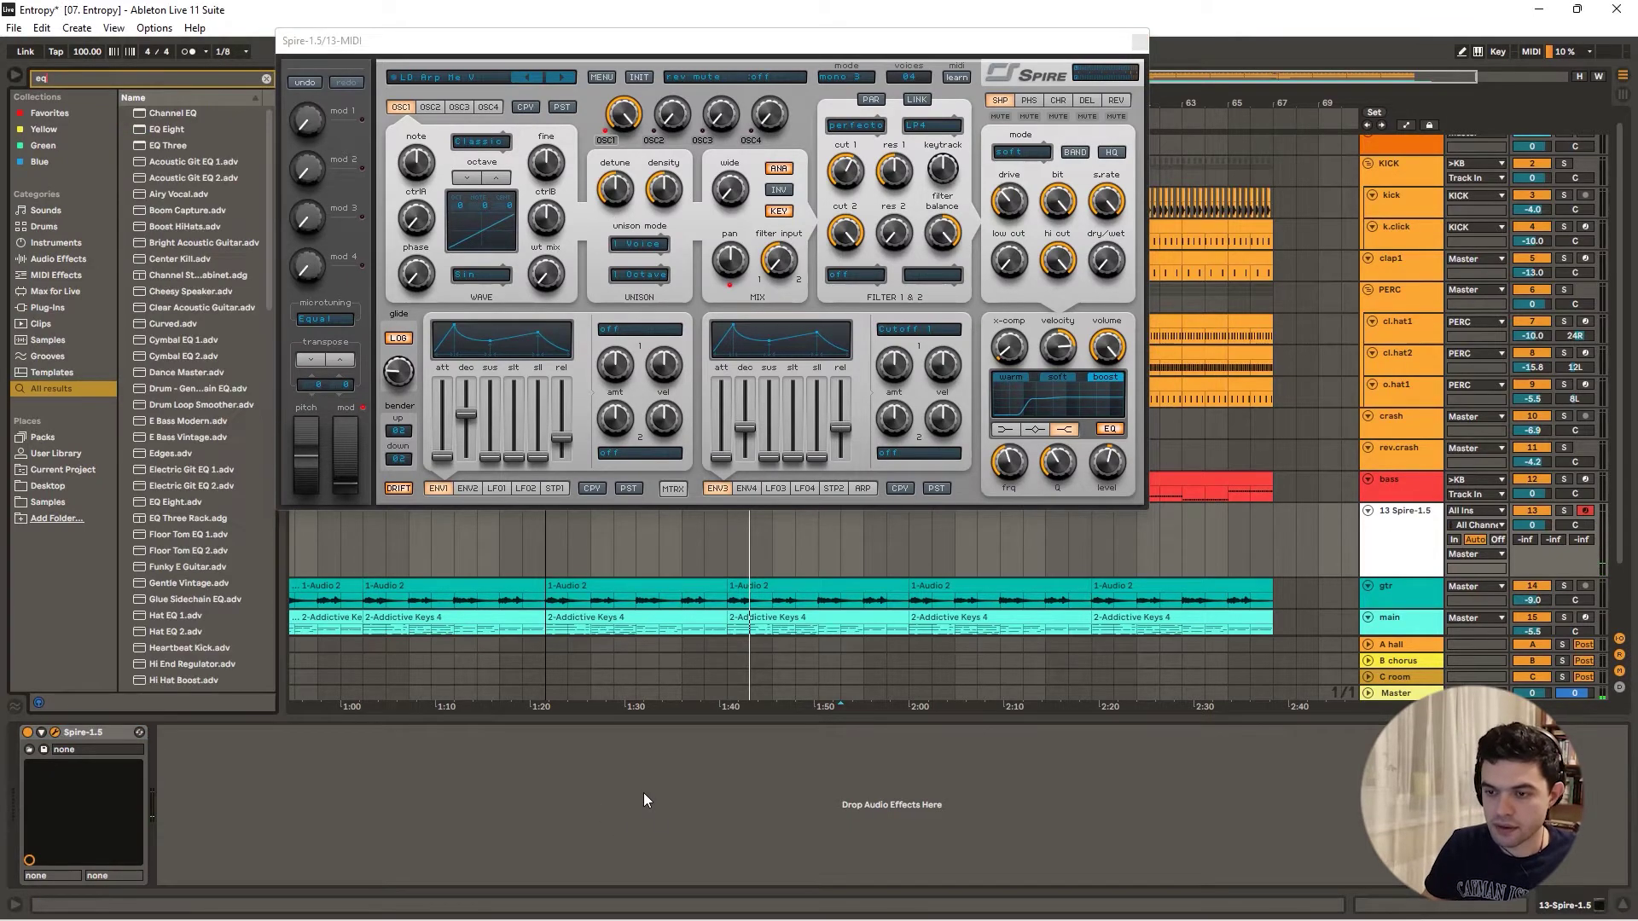
{"action": "left_click", "coordinate": [167, 129]}
{"action": "key", "text": "Return"}
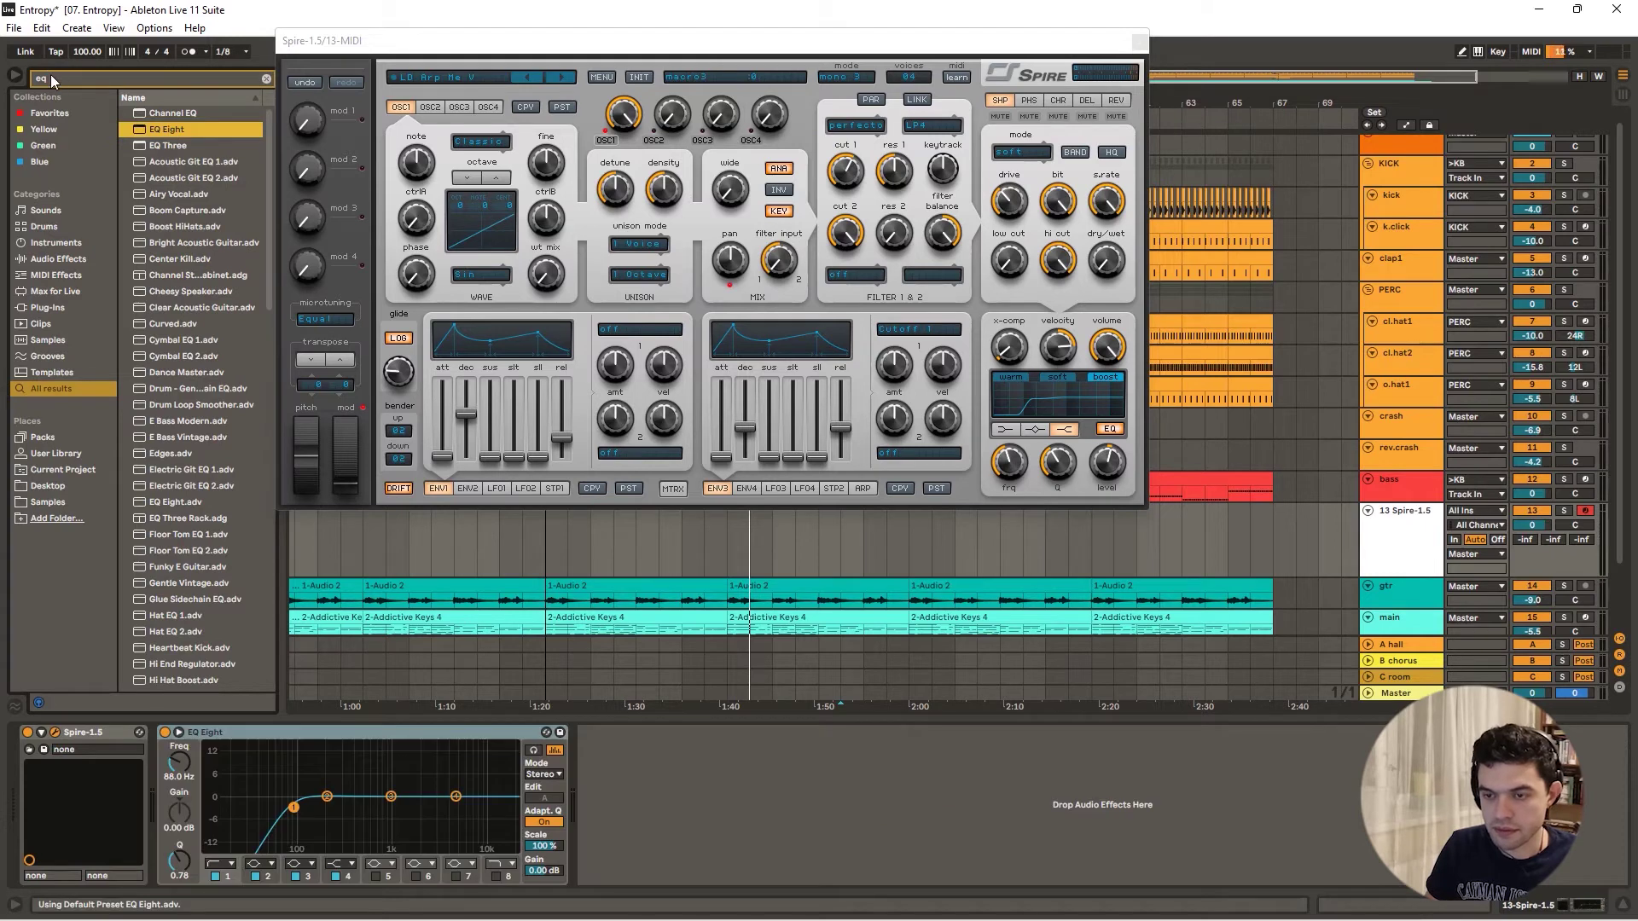
- Add a Delay after the EQ Eight on the Spire track
{"action": "left_click", "coordinate": [49, 74]}
{"action": "type", "text": "delay"}
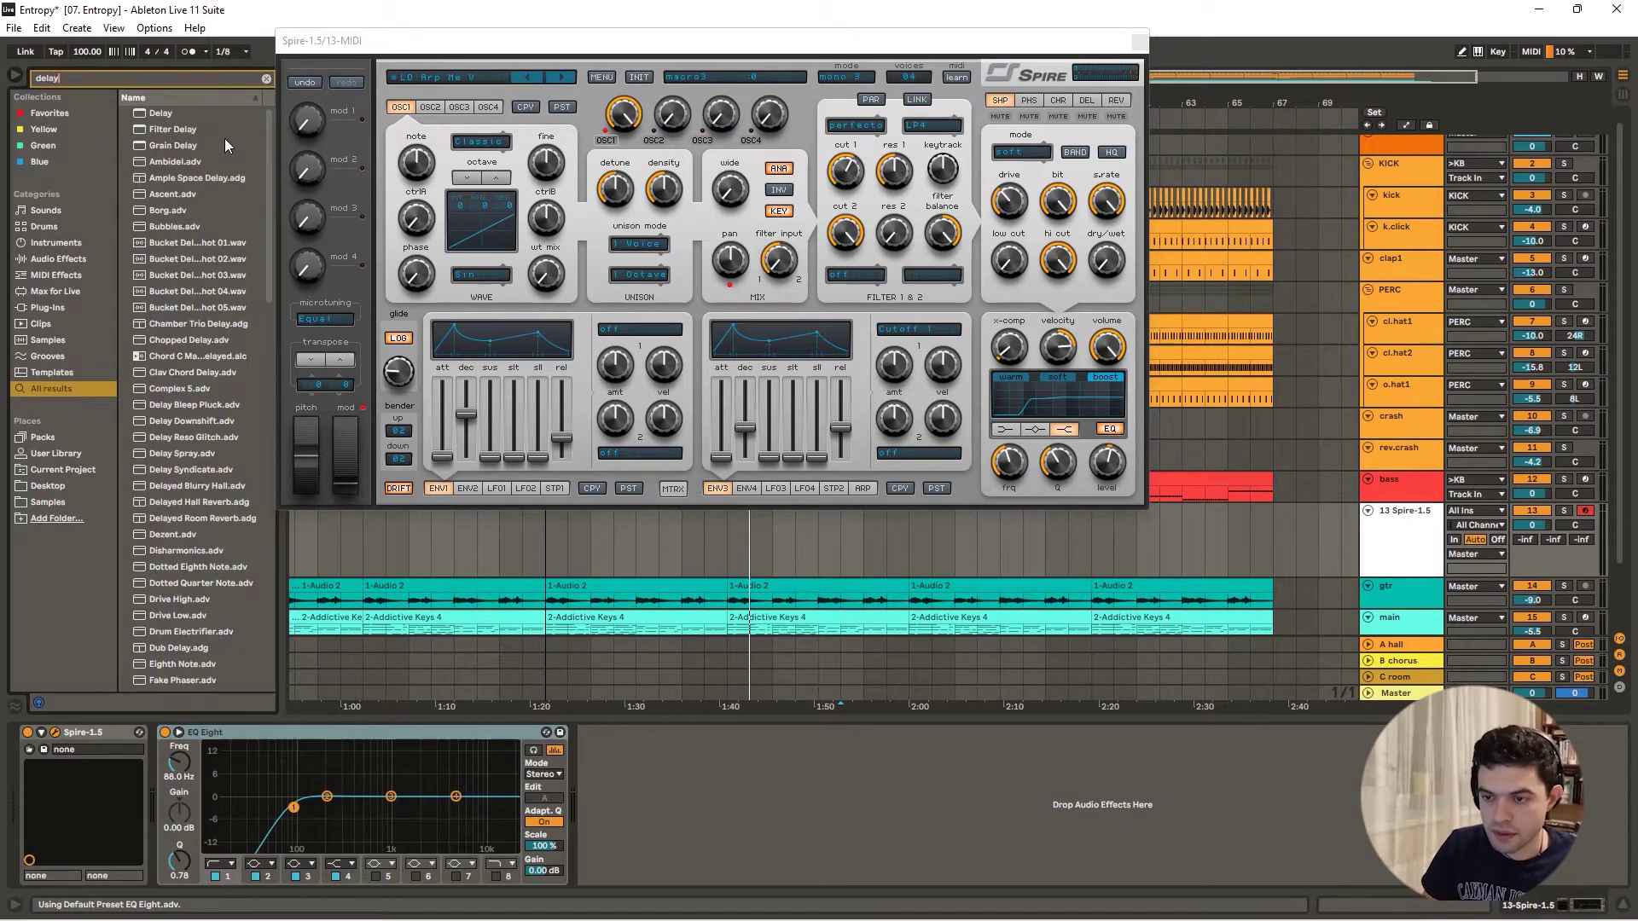
{"action": "left_click", "coordinate": [181, 111]}
{"action": "key", "text": "Return"}
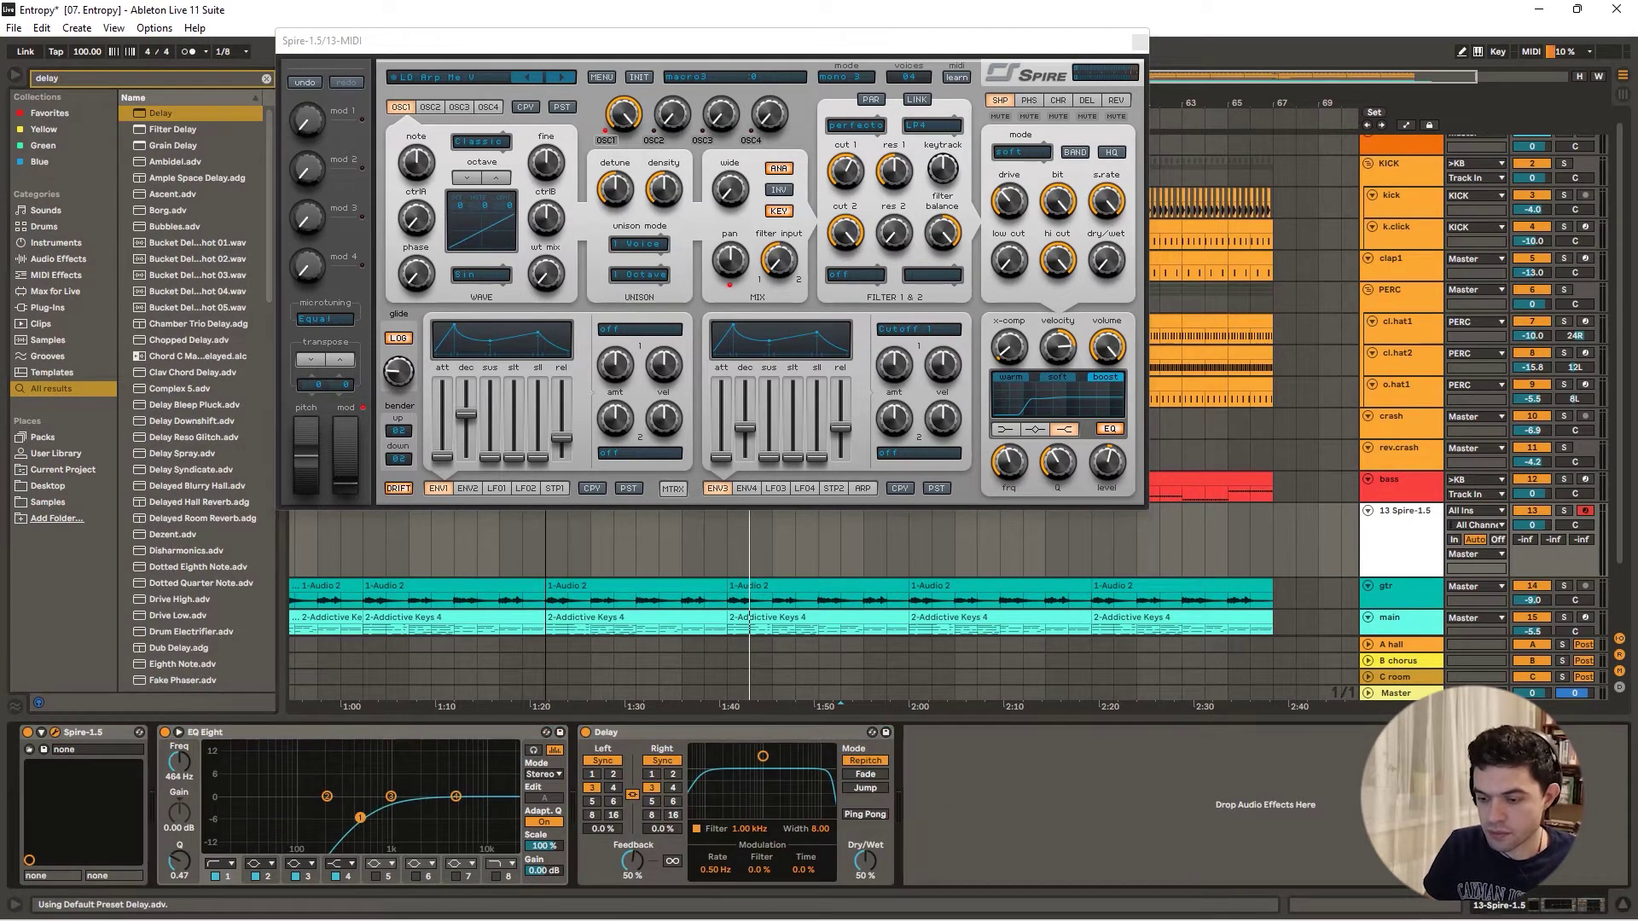
- Set the EQ Eight's low cut to 323 Hz with Q 0.82 and the Spire track's volume to -5.6 dB
{"action": "left_click_drag", "start_coordinate": [360, 817], "coordinate": [346, 806]}
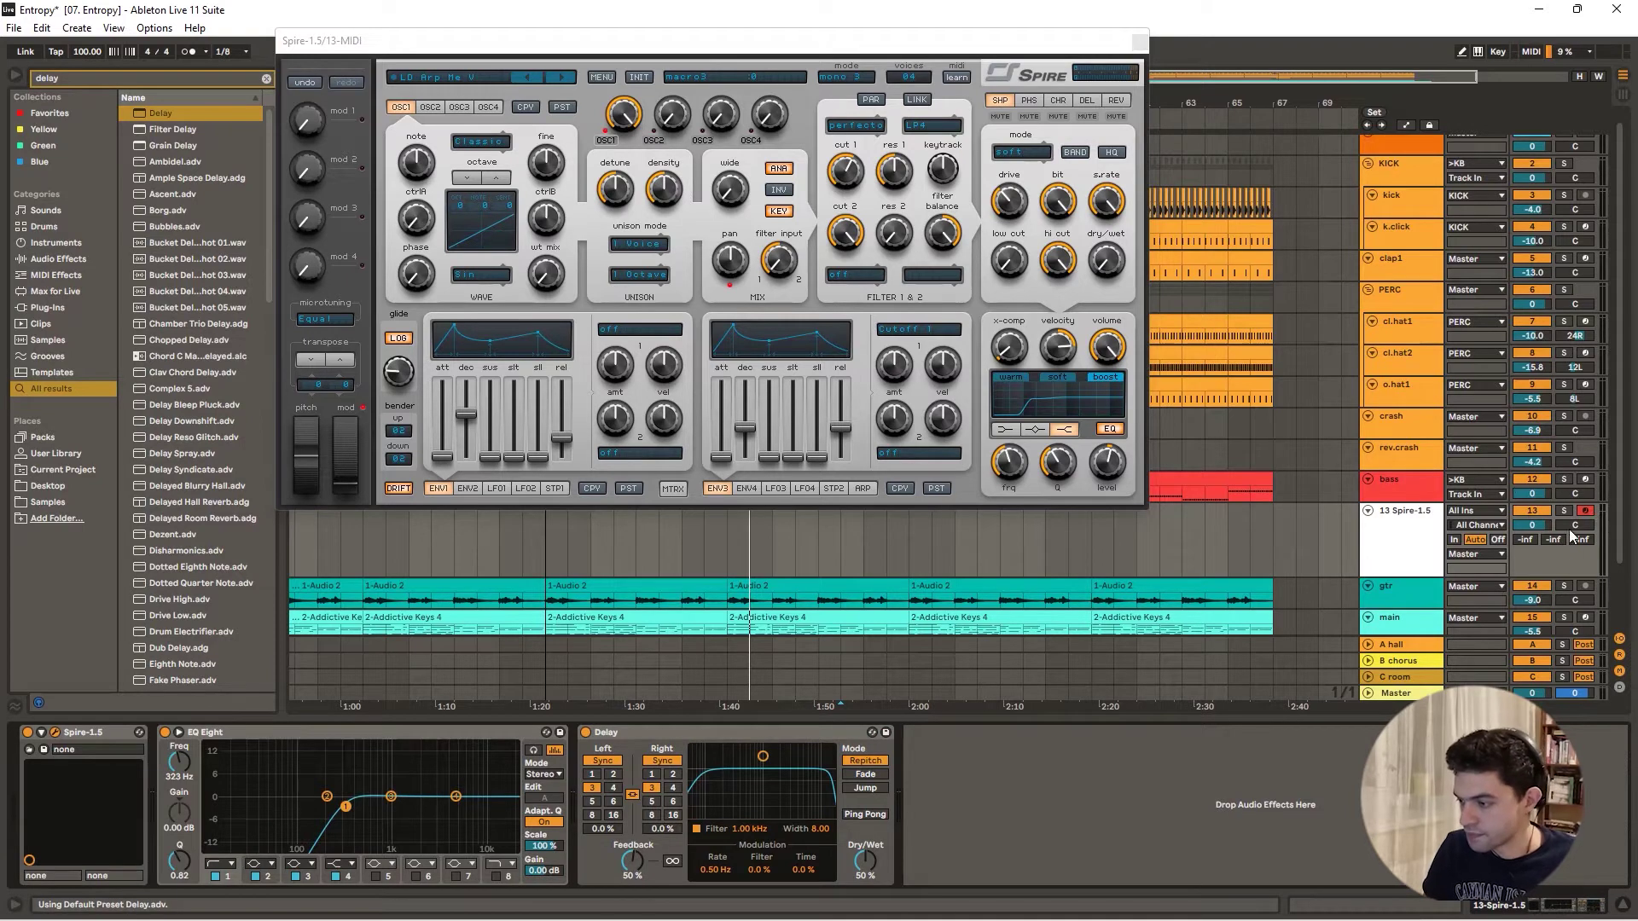
{"action": "left_click_drag", "start_coordinate": [1530, 537], "coordinate": [1530, 473]}
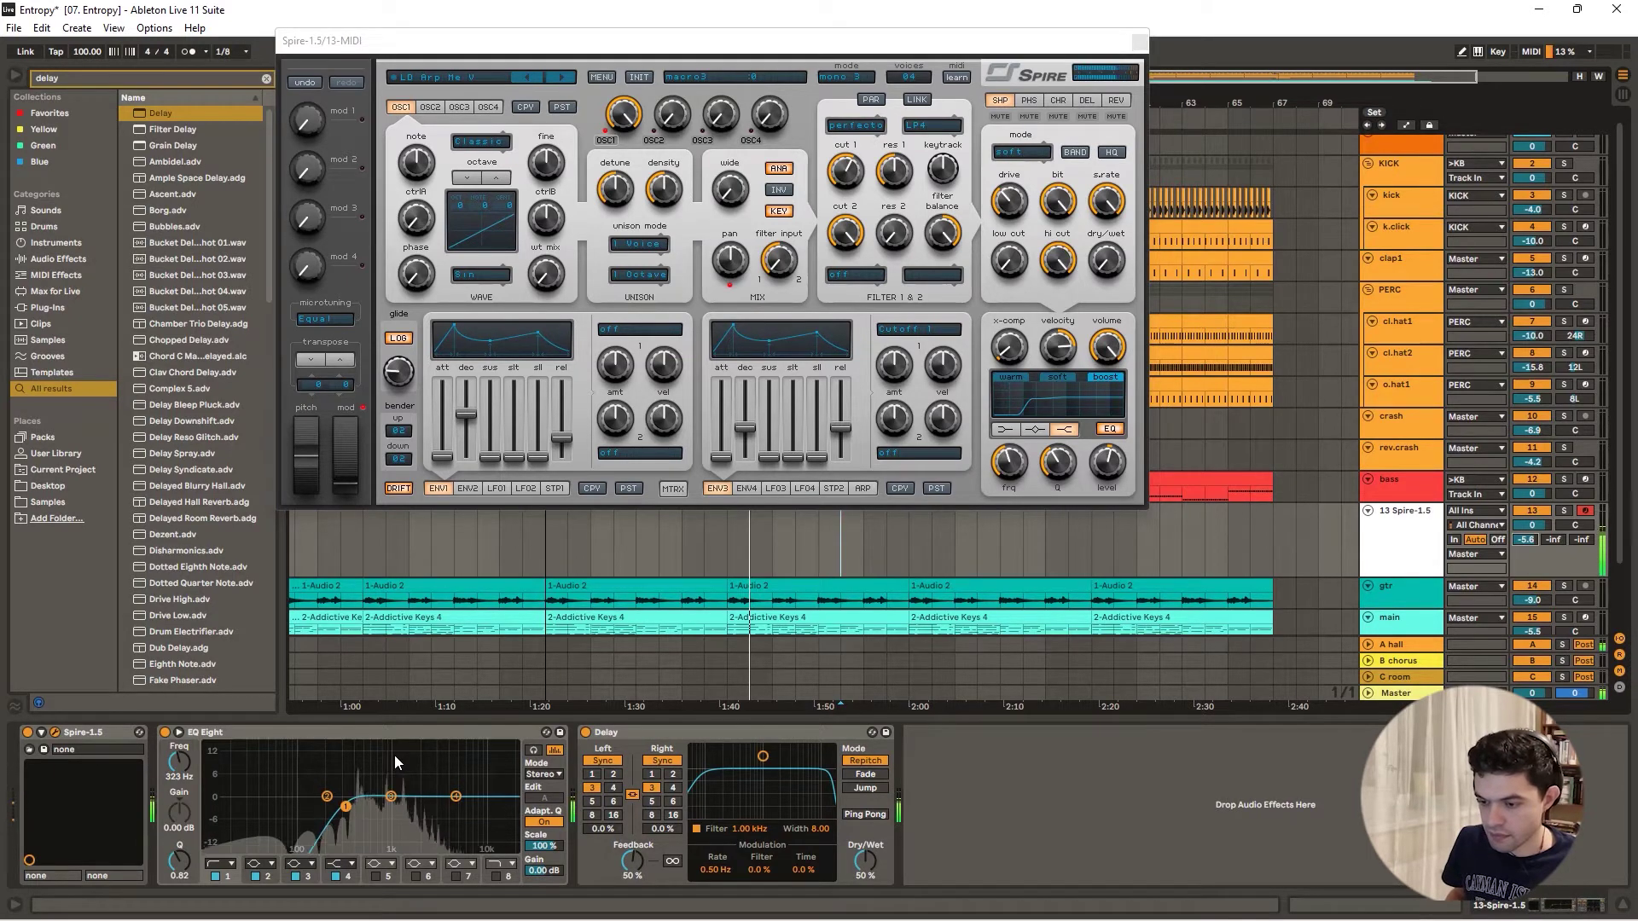
- Set the Delay to Ping Pong with 3-sixteenth times, 41% feedback, 37% dry/wet, and its filter to 1.67 kHz with width 4.41
{"action": "left_click", "coordinate": [622, 874]}
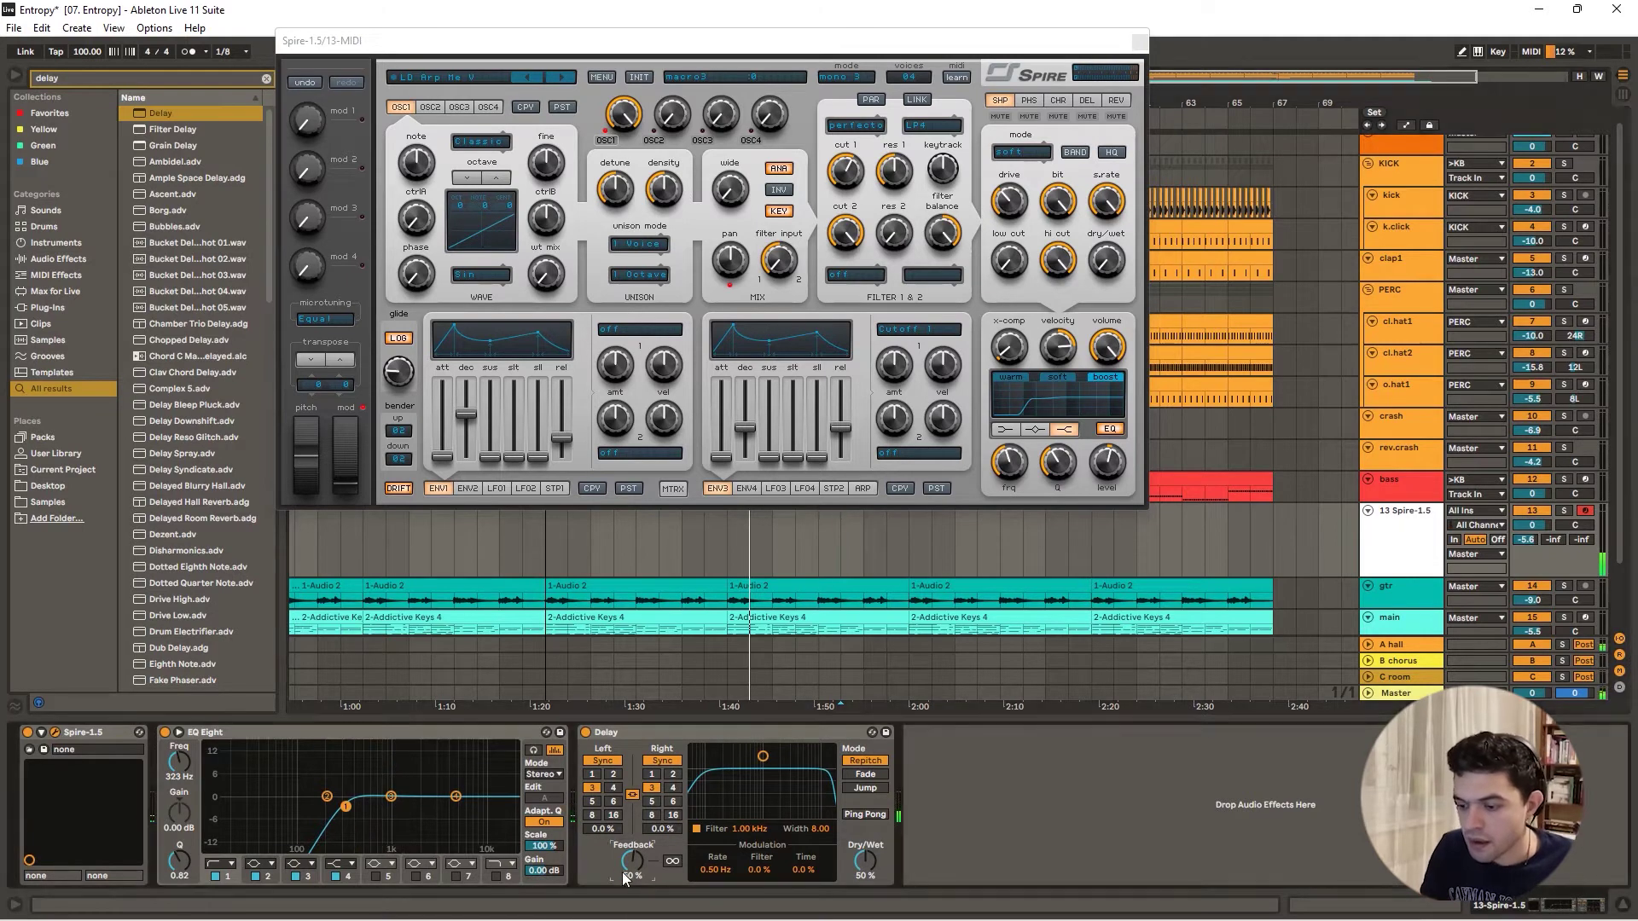
{"action": "left_click_drag", "start_coordinate": [624, 878], "coordinate": [624, 894]}
{"action": "left_click_drag", "start_coordinate": [749, 768], "coordinate": [865, 873]}
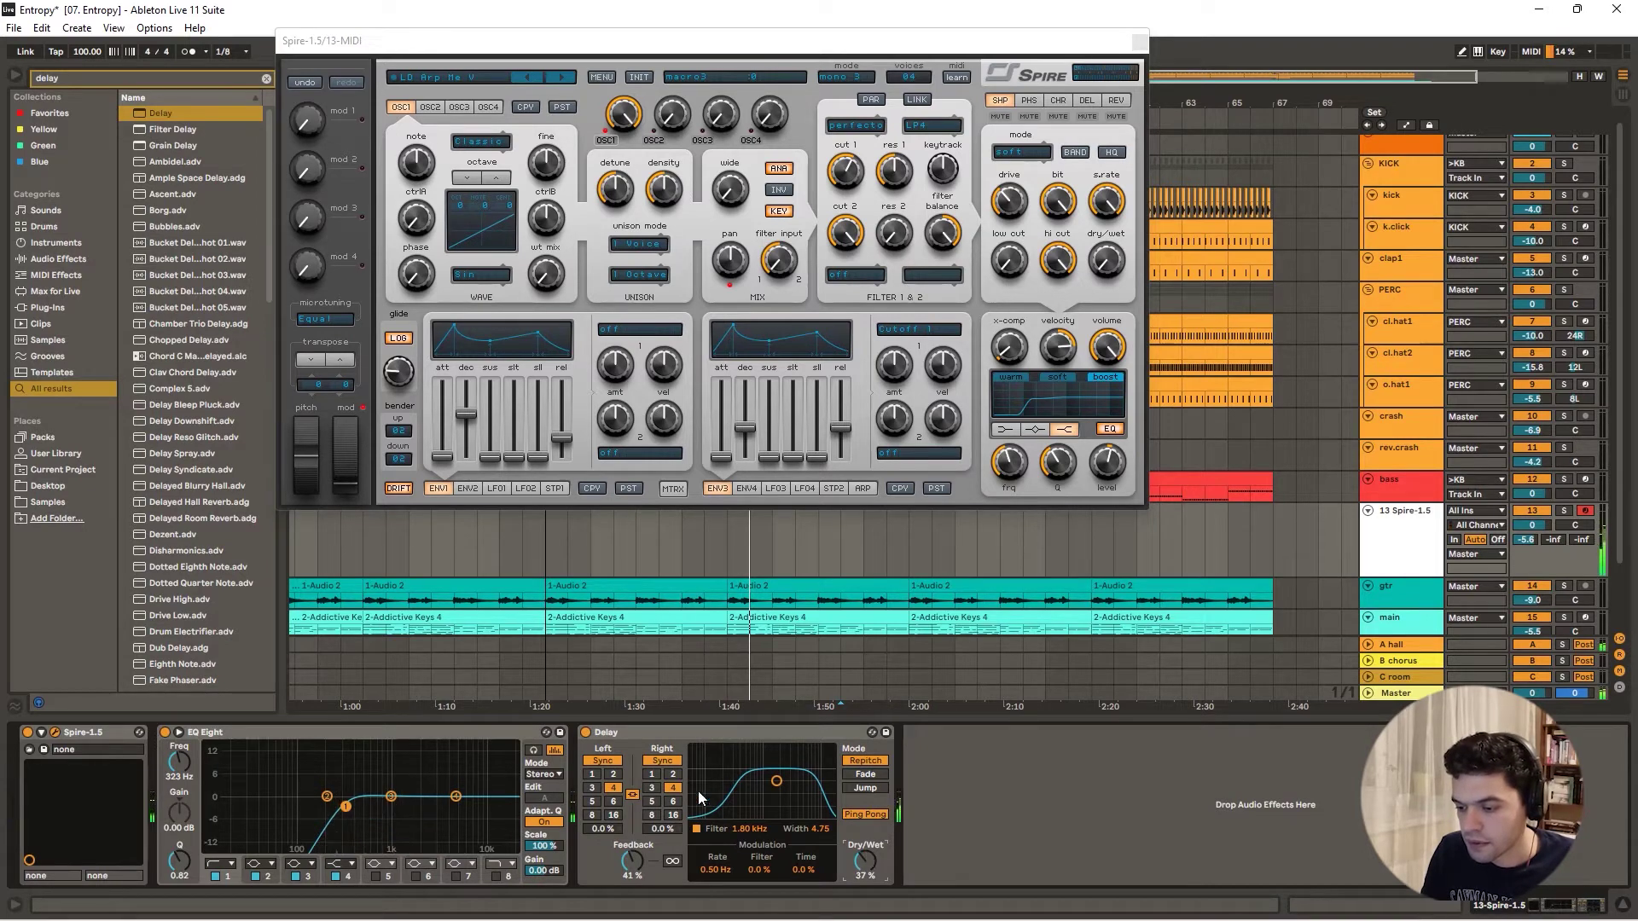
{"action": "left_click", "coordinate": [672, 774]}
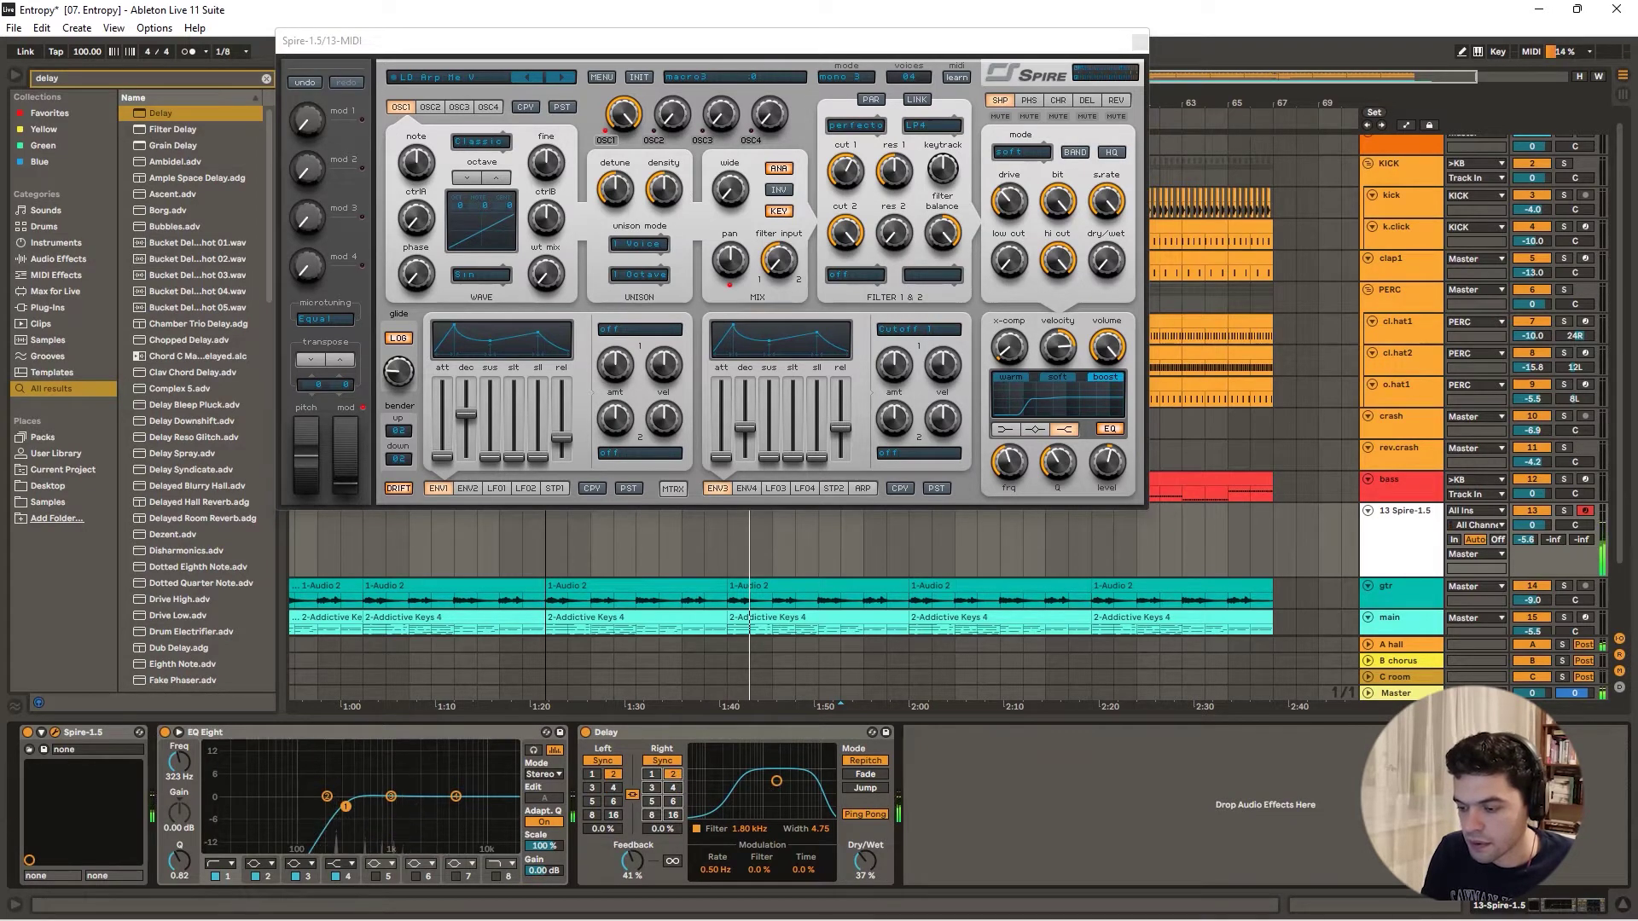
{"action": "left_click", "coordinate": [651, 788]}
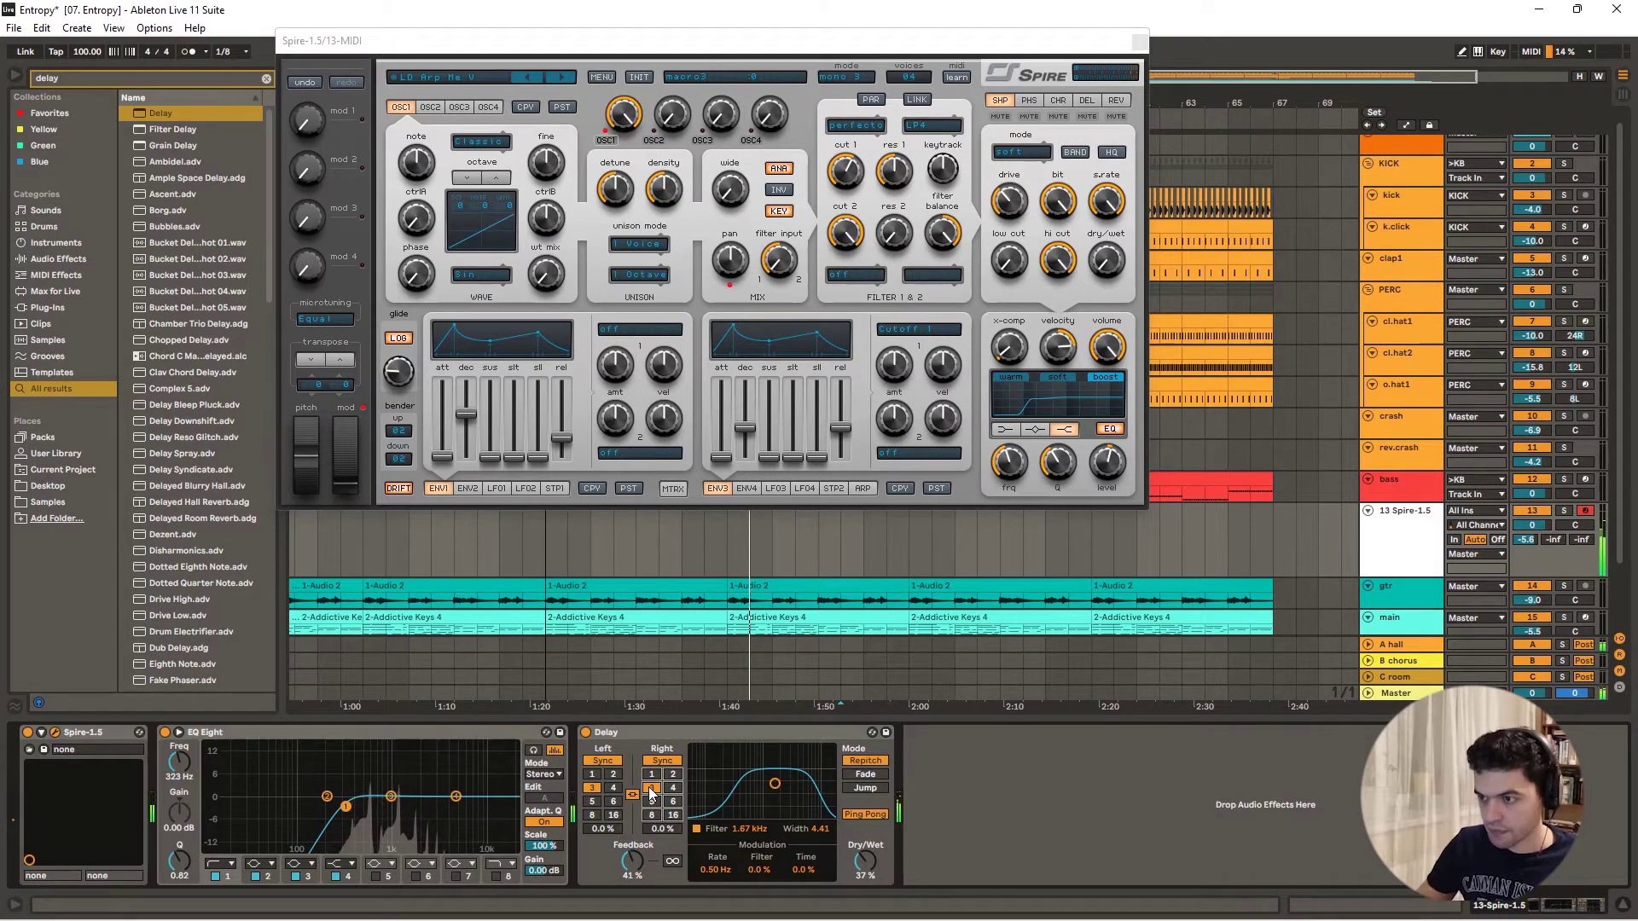
- Switch Spire's voice mode to mono 1 and close the synth window
{"action": "left_click", "coordinate": [829, 79]}
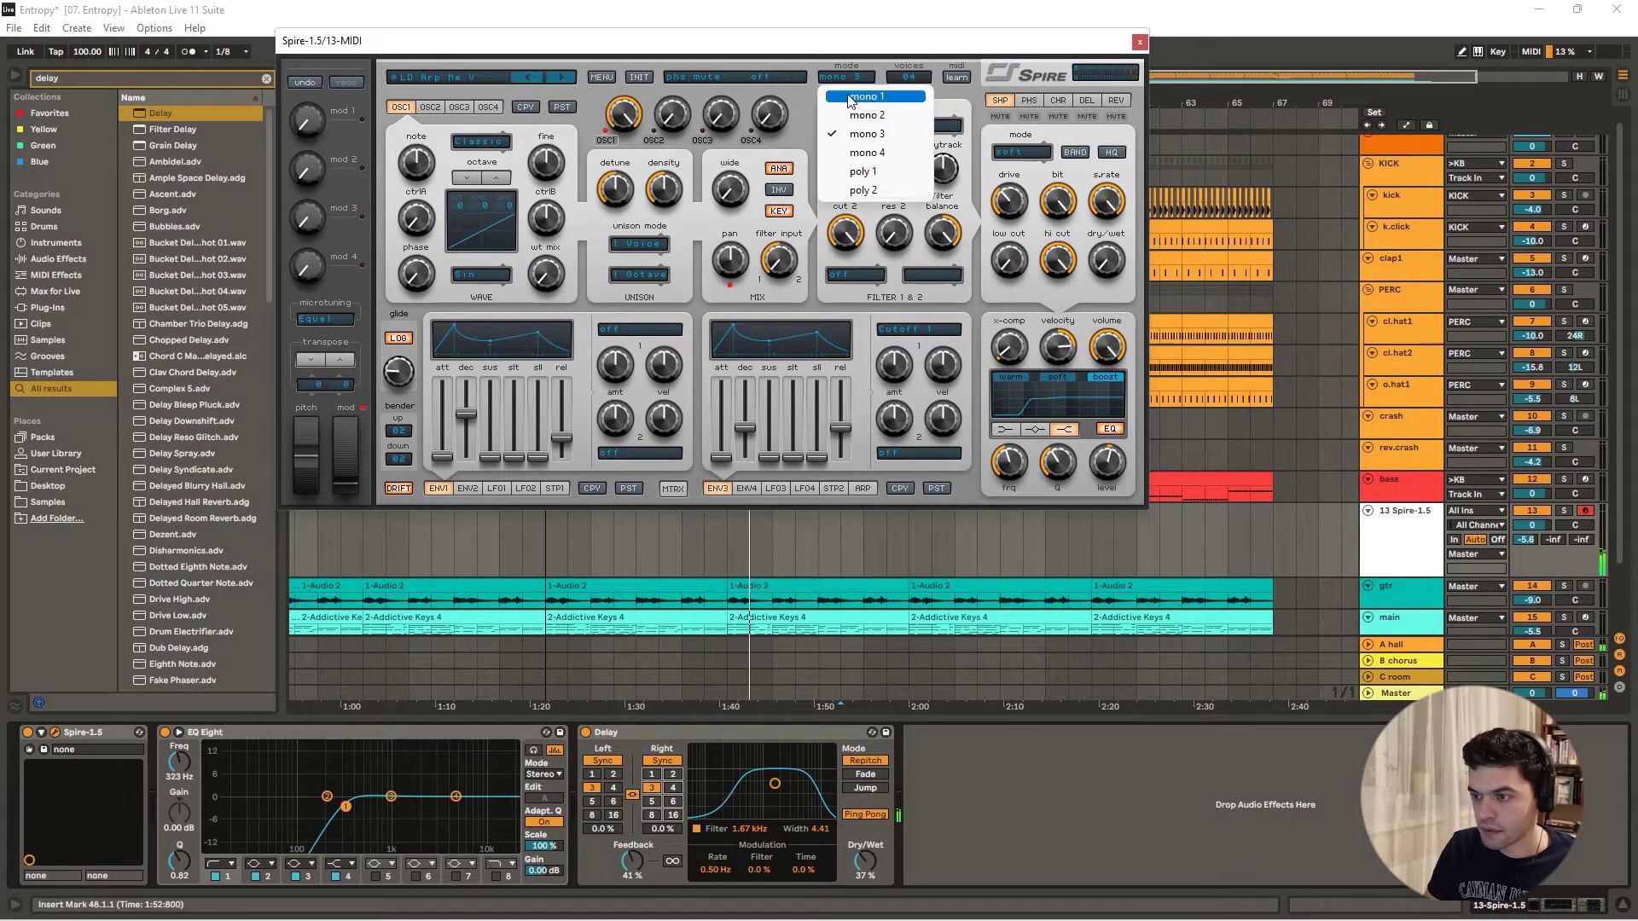
{"action": "left_click", "coordinate": [840, 90]}
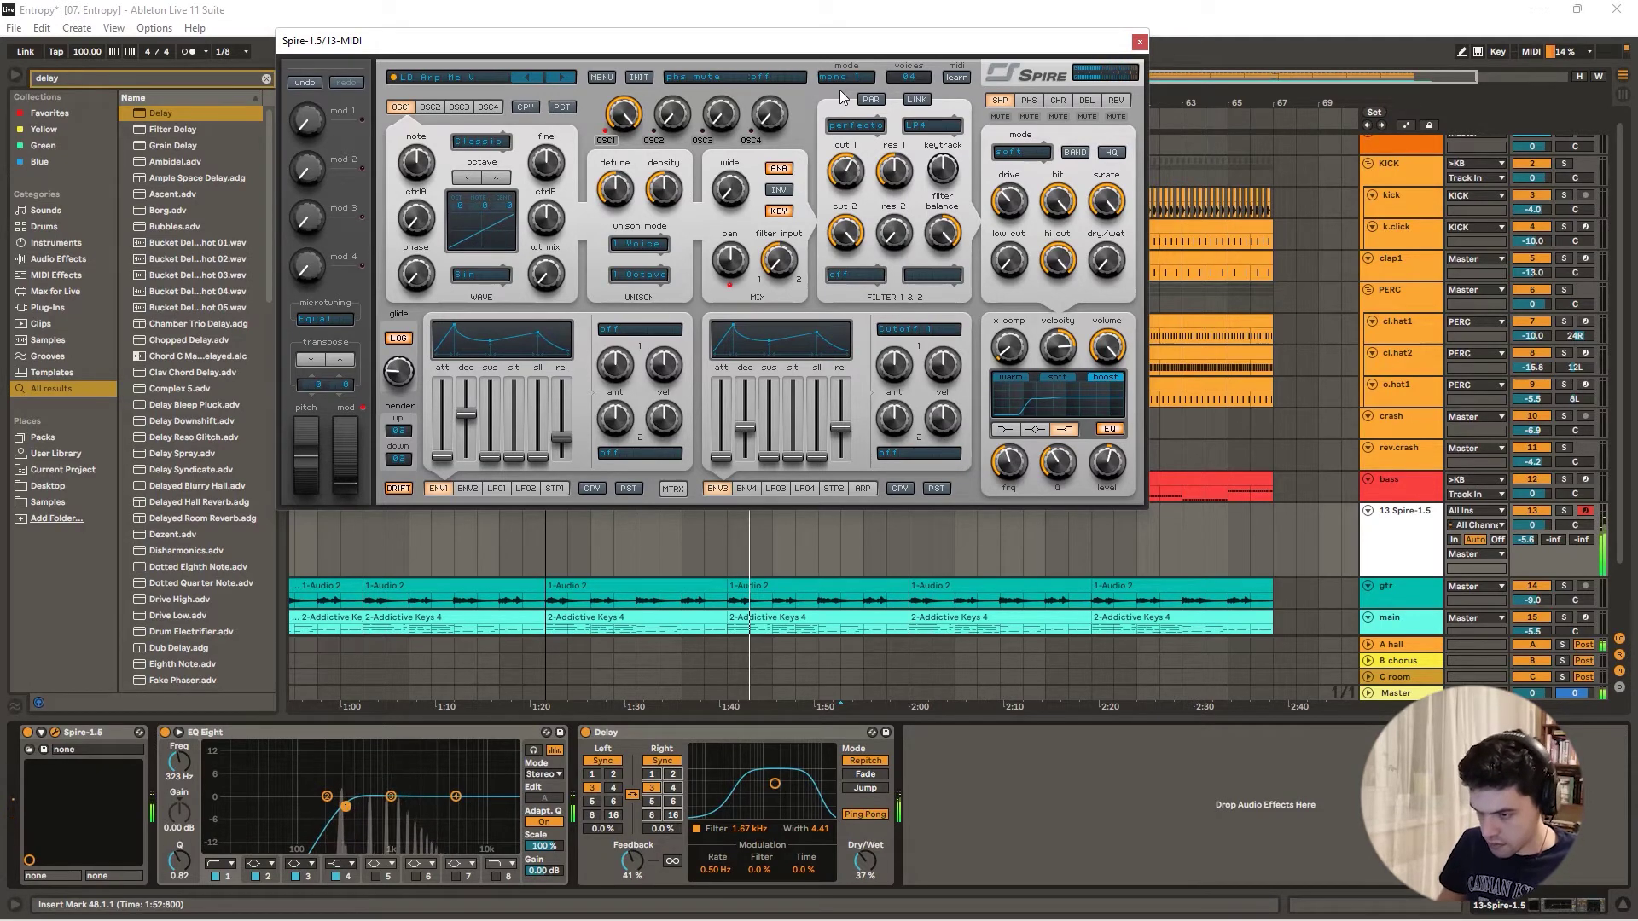
{"action": "left_click", "coordinate": [1138, 42]}
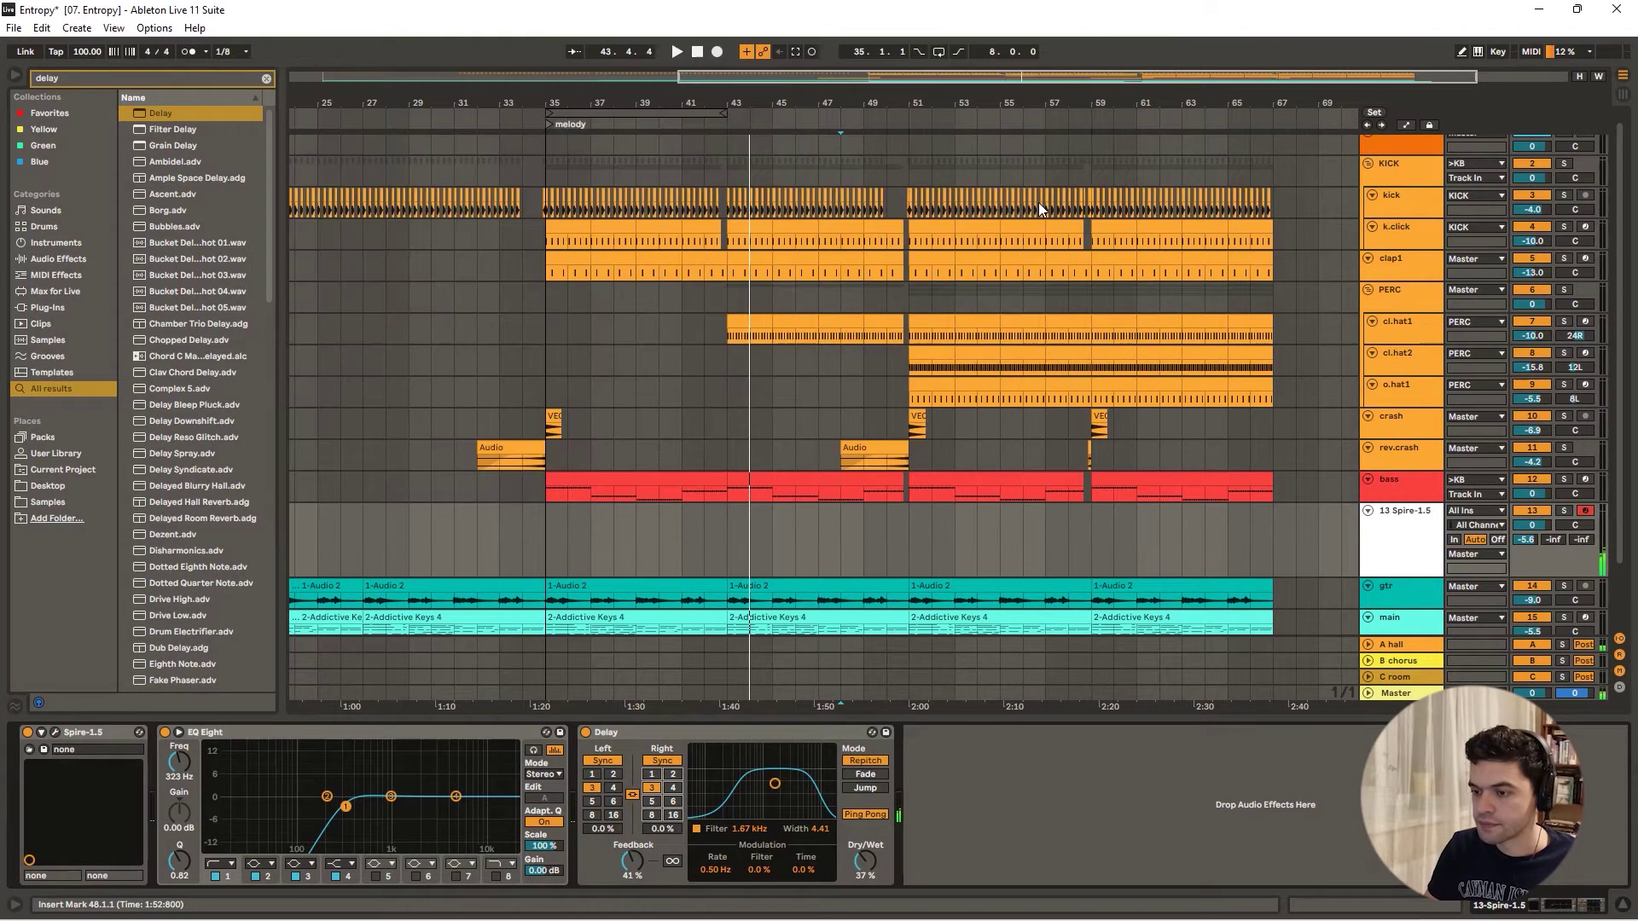
- Open the bass clip that starts at bar 35 to view its MIDI notes
{"action": "double_click", "coordinate": [928, 482]}
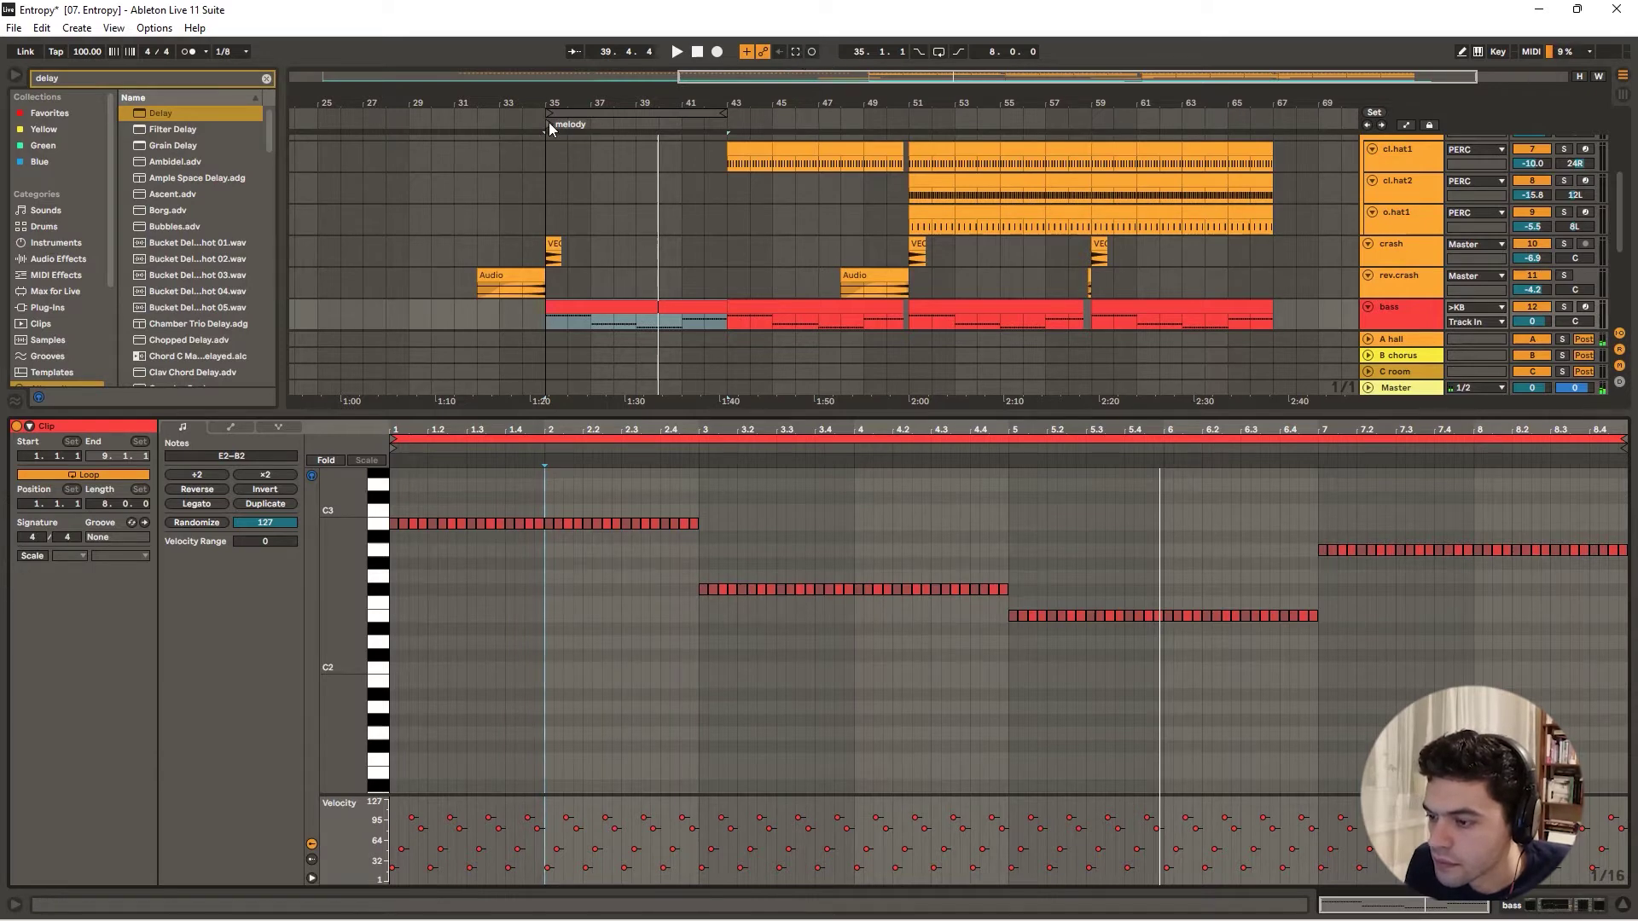
- Play the arrangement from bar 35 to hear the Spire clip together with the bass and guitar
{"action": "key", "text": "space"}
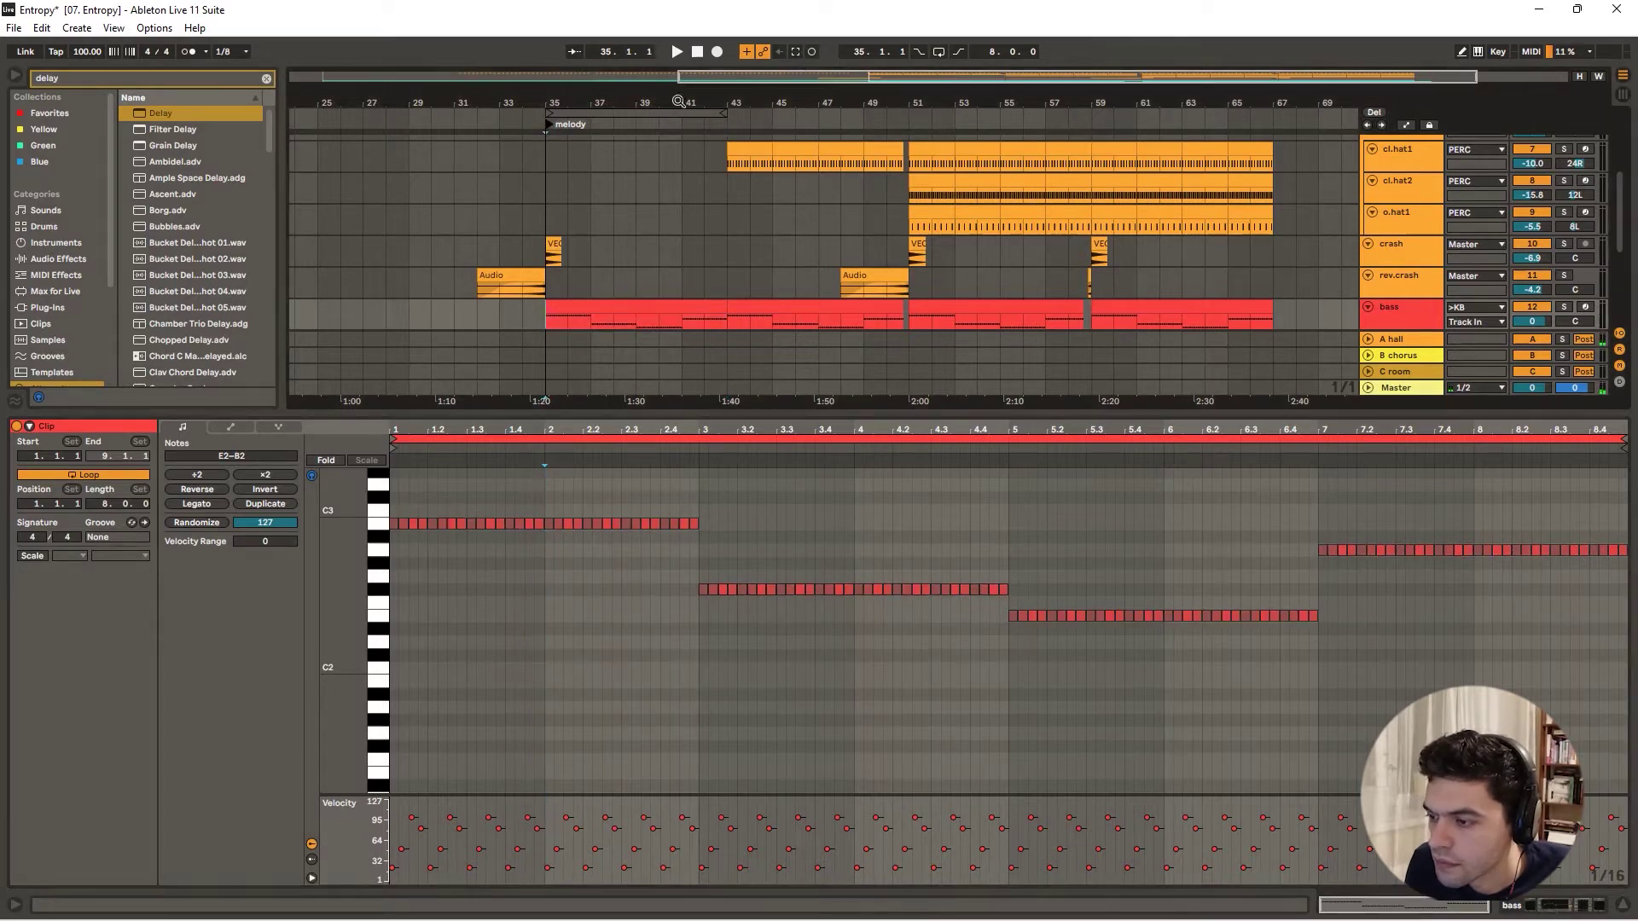
{"action": "left_click", "coordinate": [795, 53]}
{"action": "scroll", "coordinate": [772, 198], "scroll_direction": "down", "scroll_amount": 3}
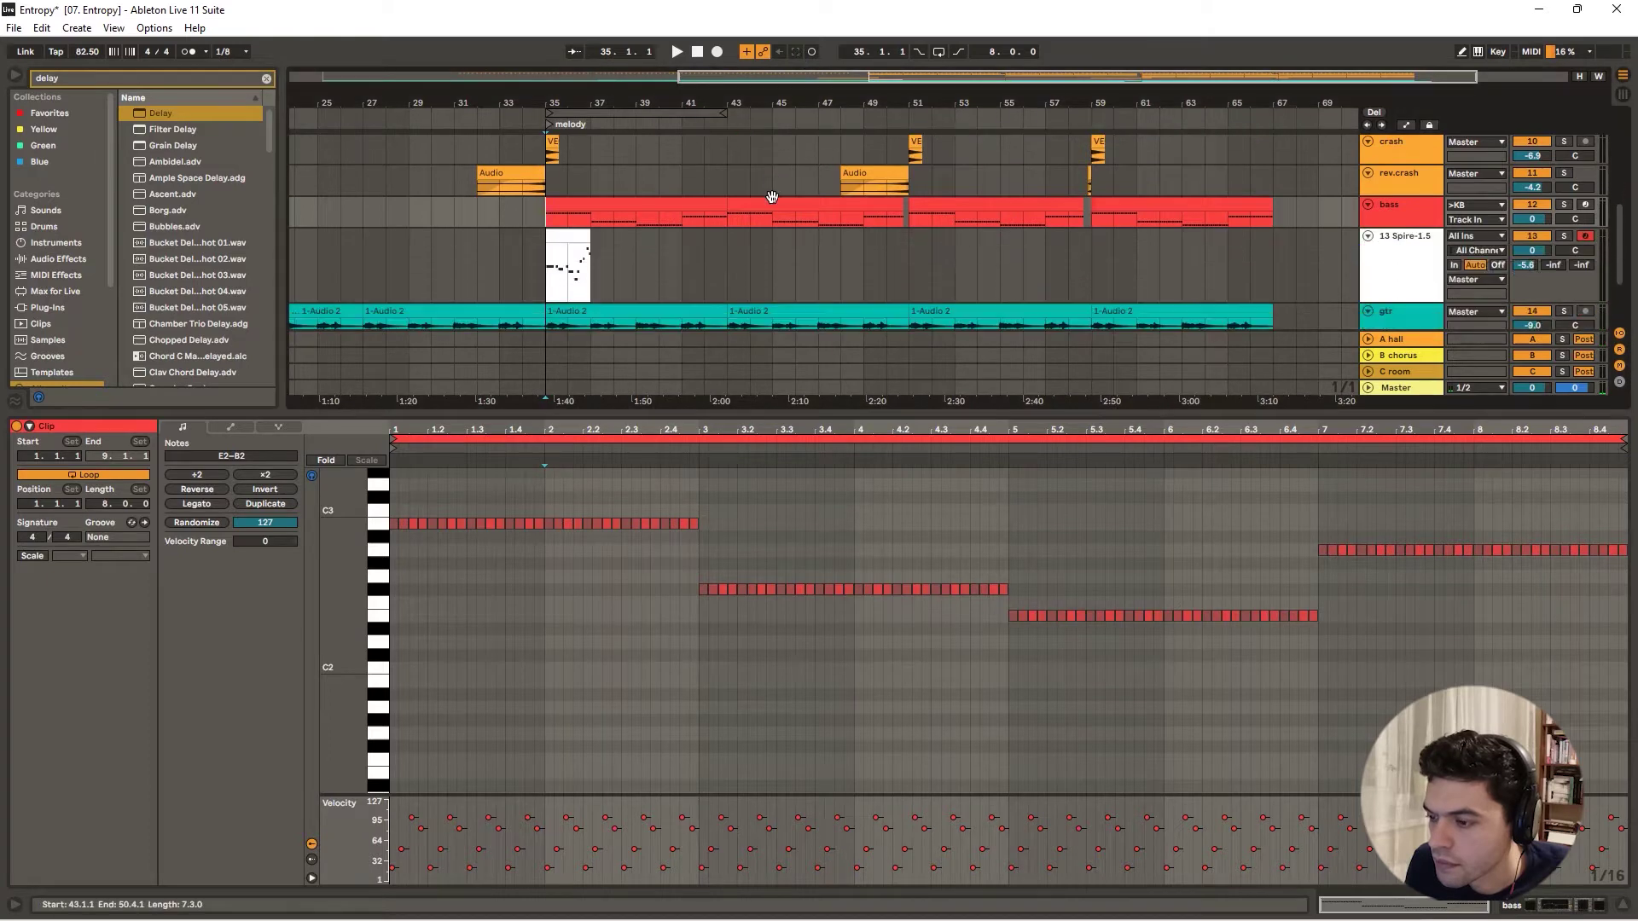
{"action": "key", "text": "space"}
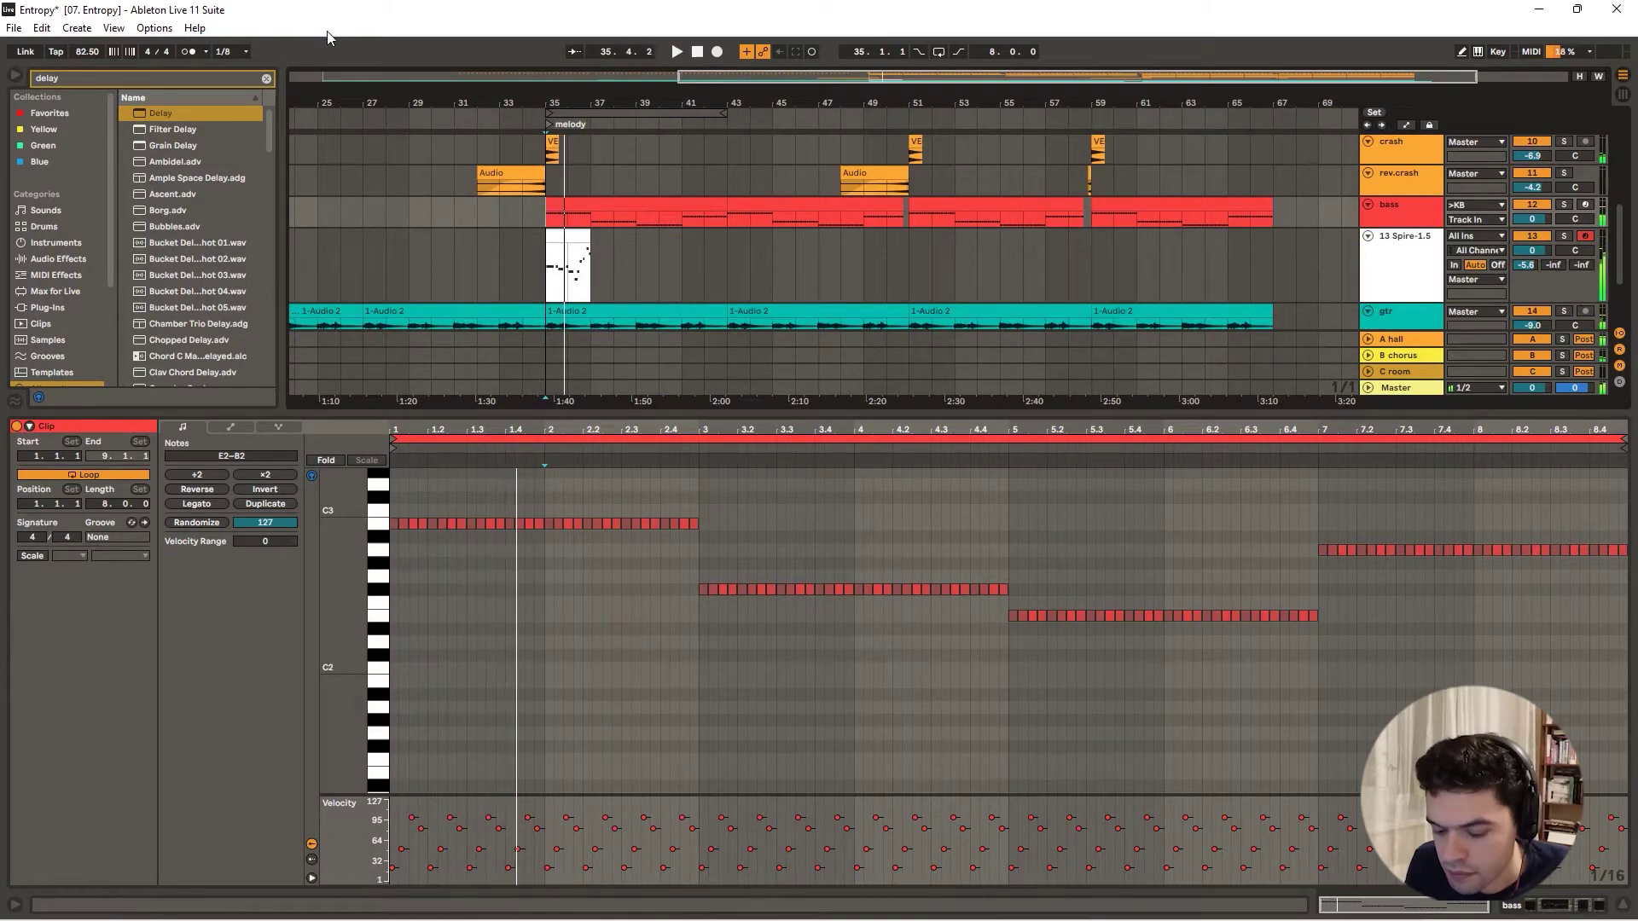
{"action": "key", "text": "space"}
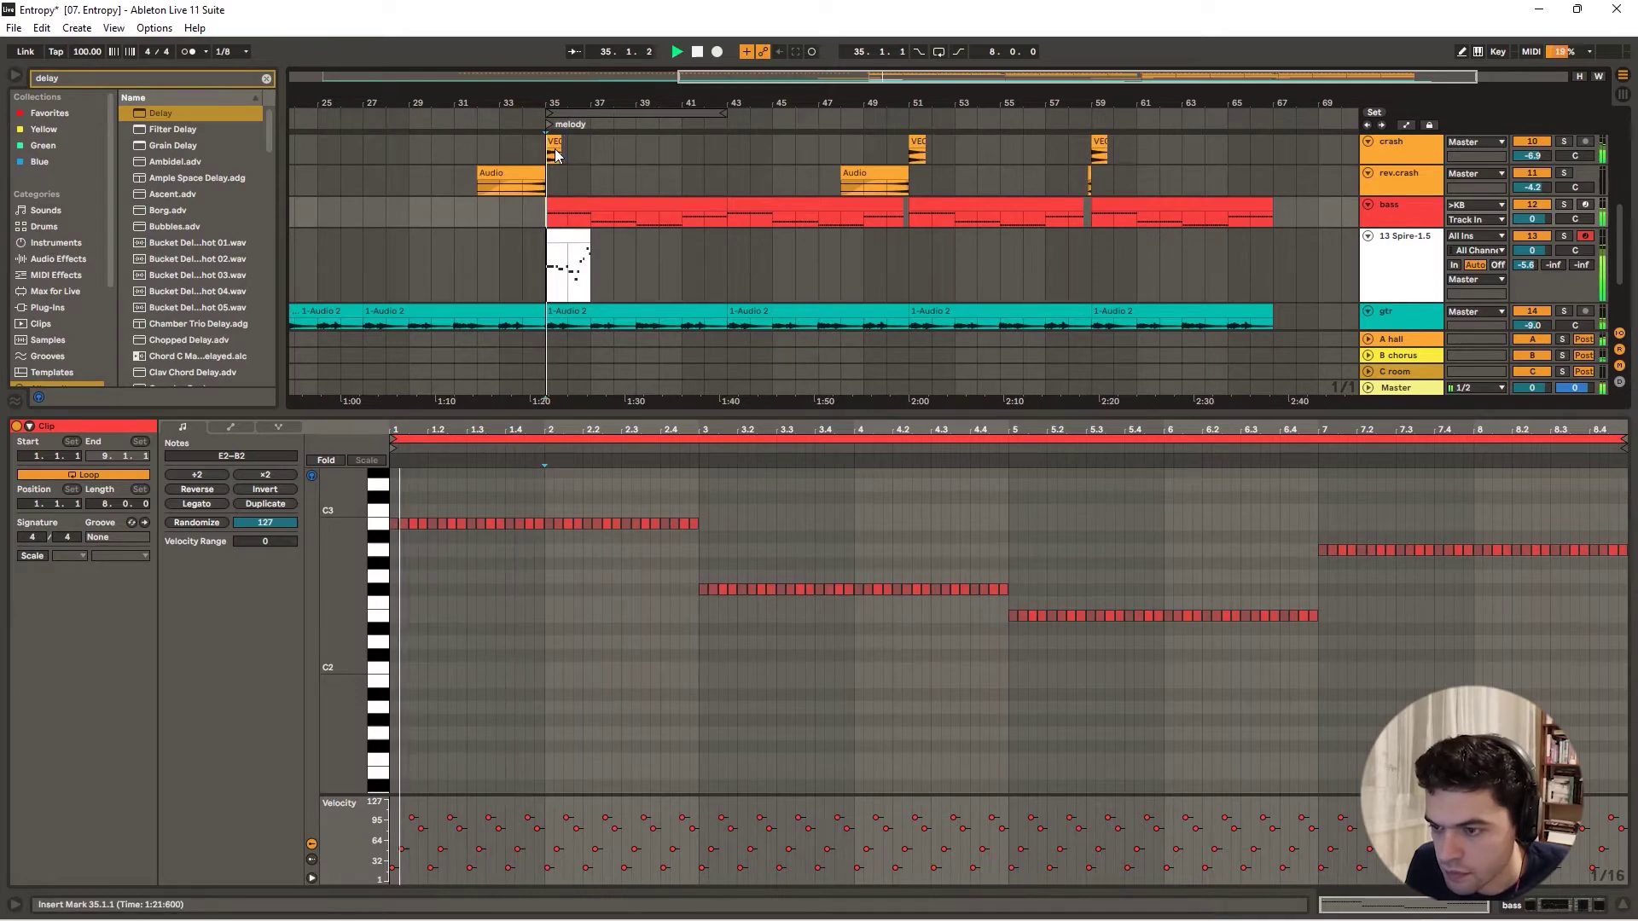
{"action": "scroll", "coordinate": [554, 149], "scroll_direction": "up", "scroll_amount": 2}
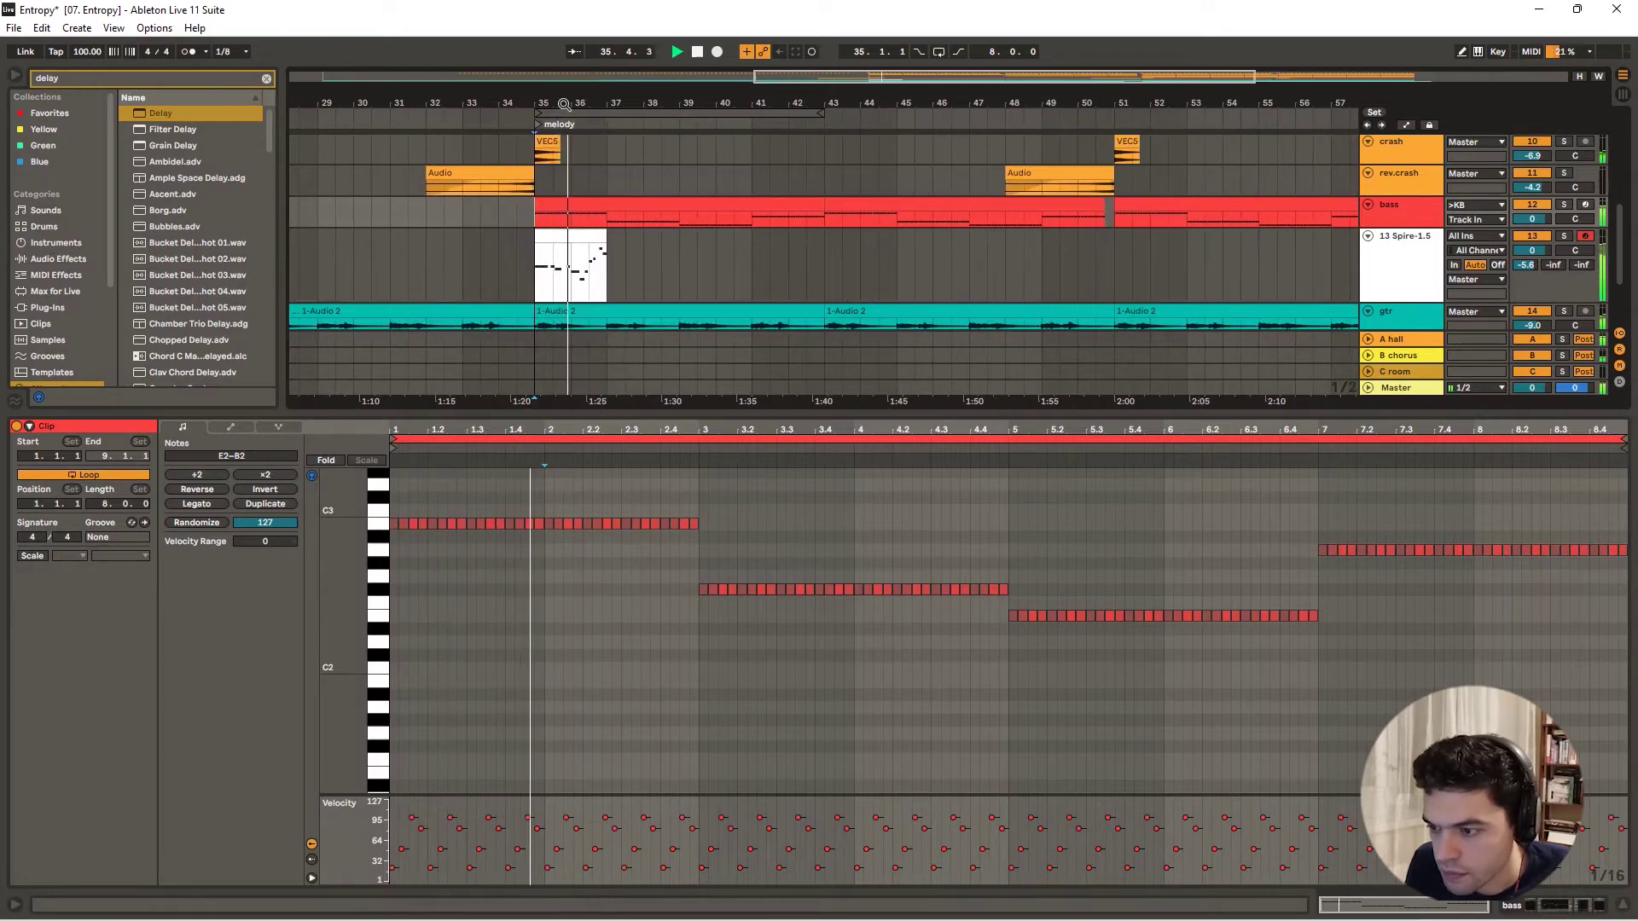
- Extend the Spire clip to 12 bars, starting at bar 29.3 and ending at bar 41.3
{"action": "left_click_drag", "start_coordinate": [537, 236], "coordinate": [456, 237]}
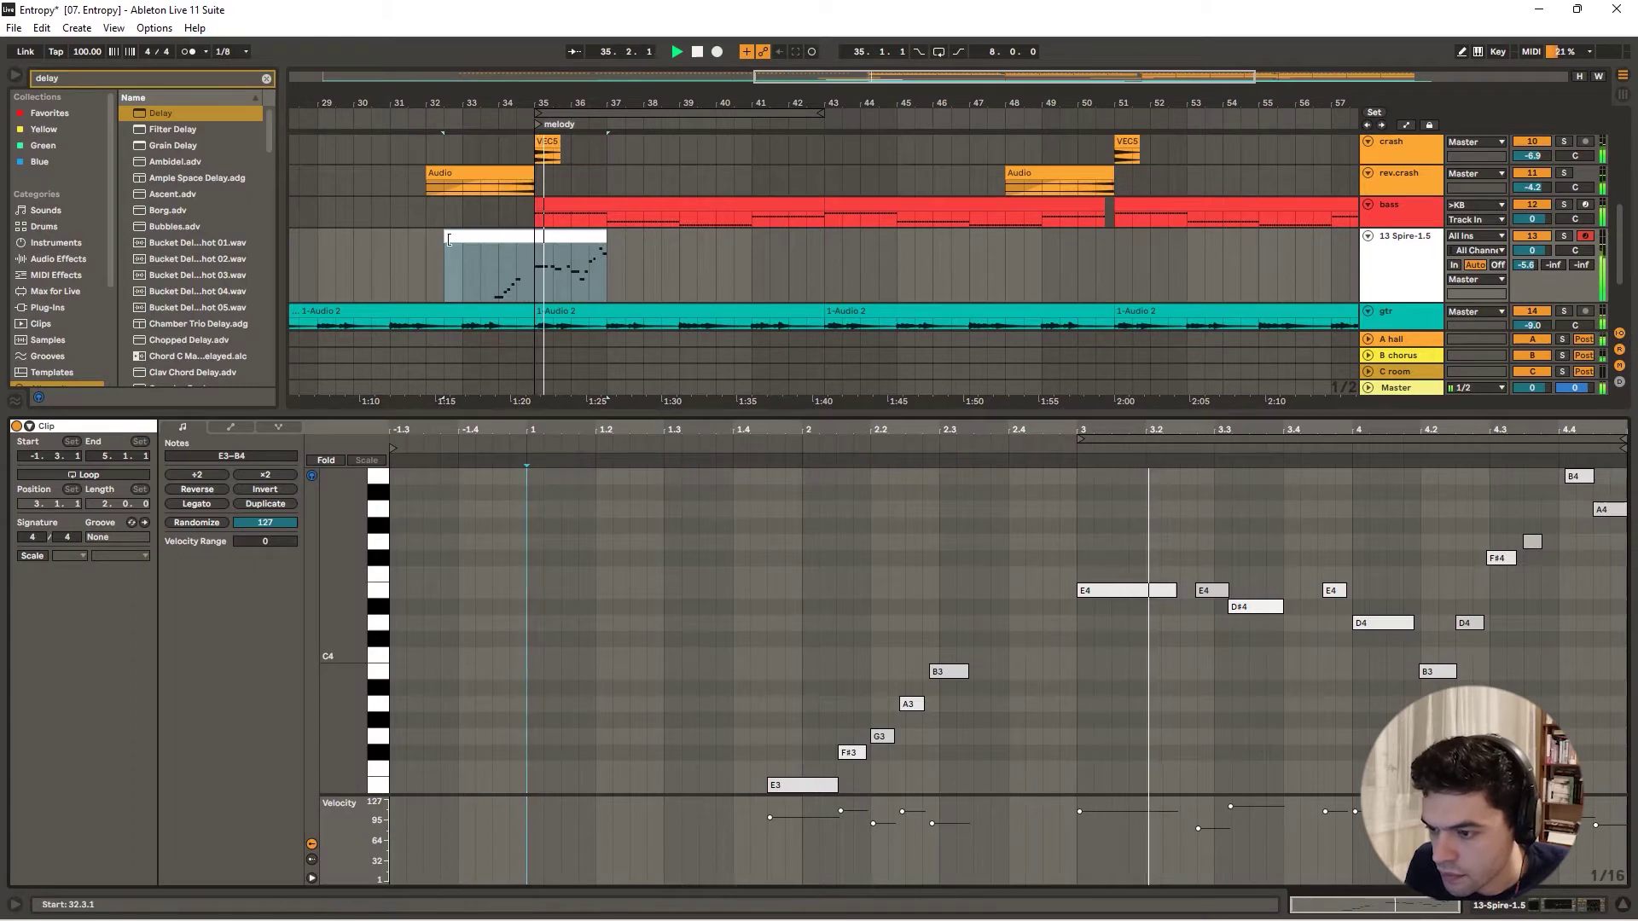
{"action": "left_click_drag", "start_coordinate": [445, 236], "coordinate": [380, 221]}
{"action": "left_click_drag", "start_coordinate": [652, 236], "coordinate": [816, 236]}
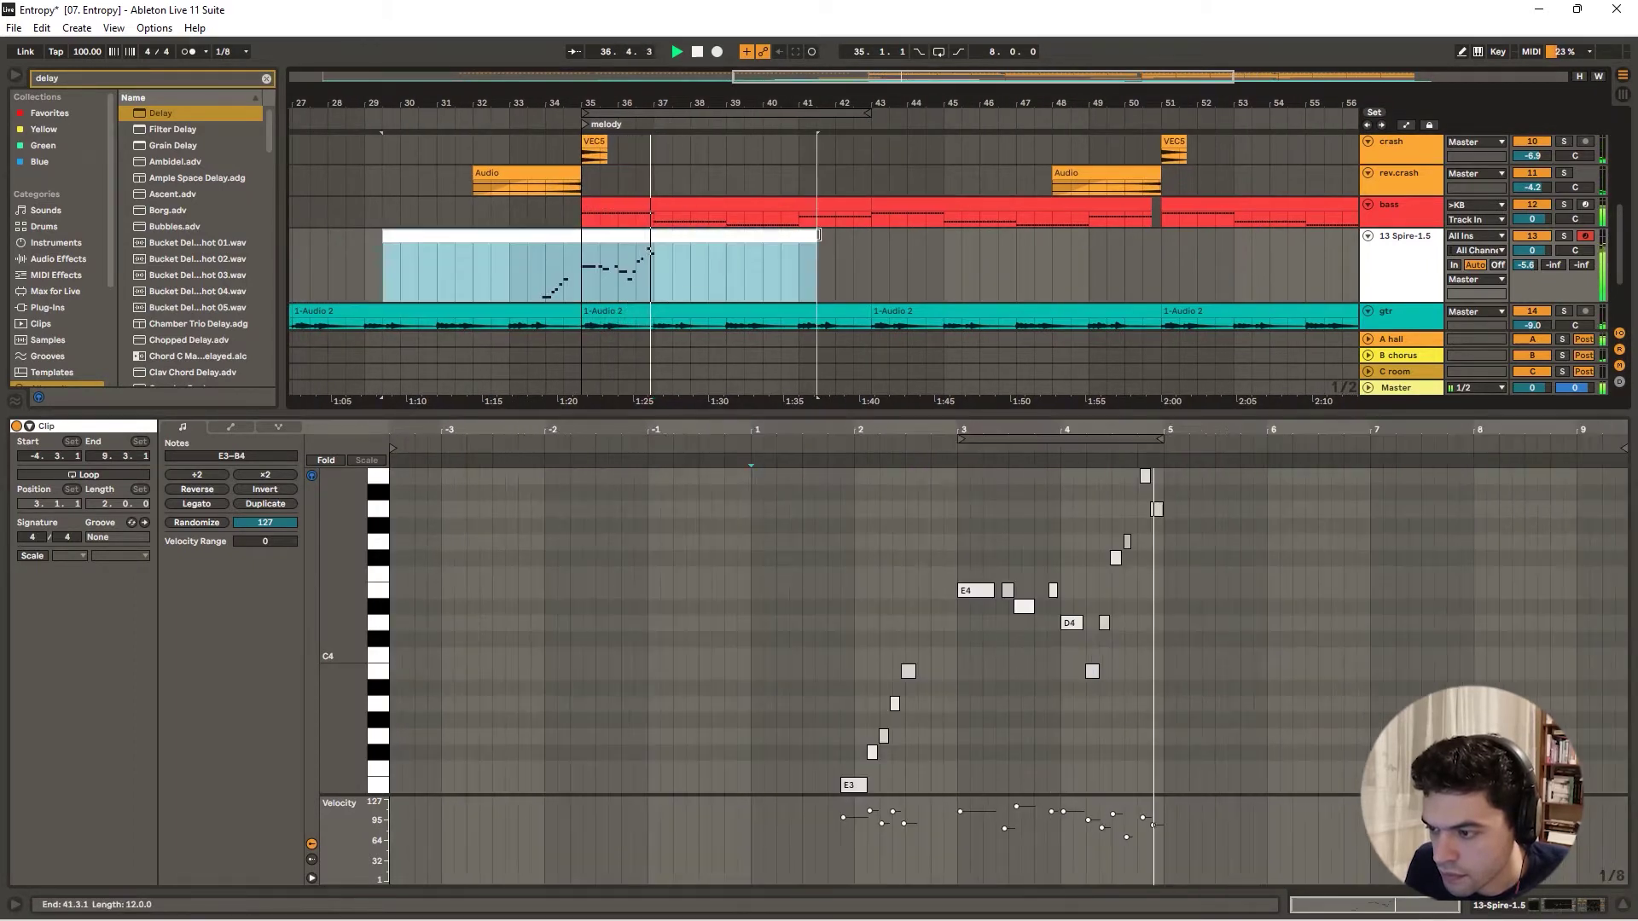
- Play the Spire clip from about bar 33 and move its first note, E3, earlier to beat 1.4
{"action": "left_click", "coordinate": [514, 125]}
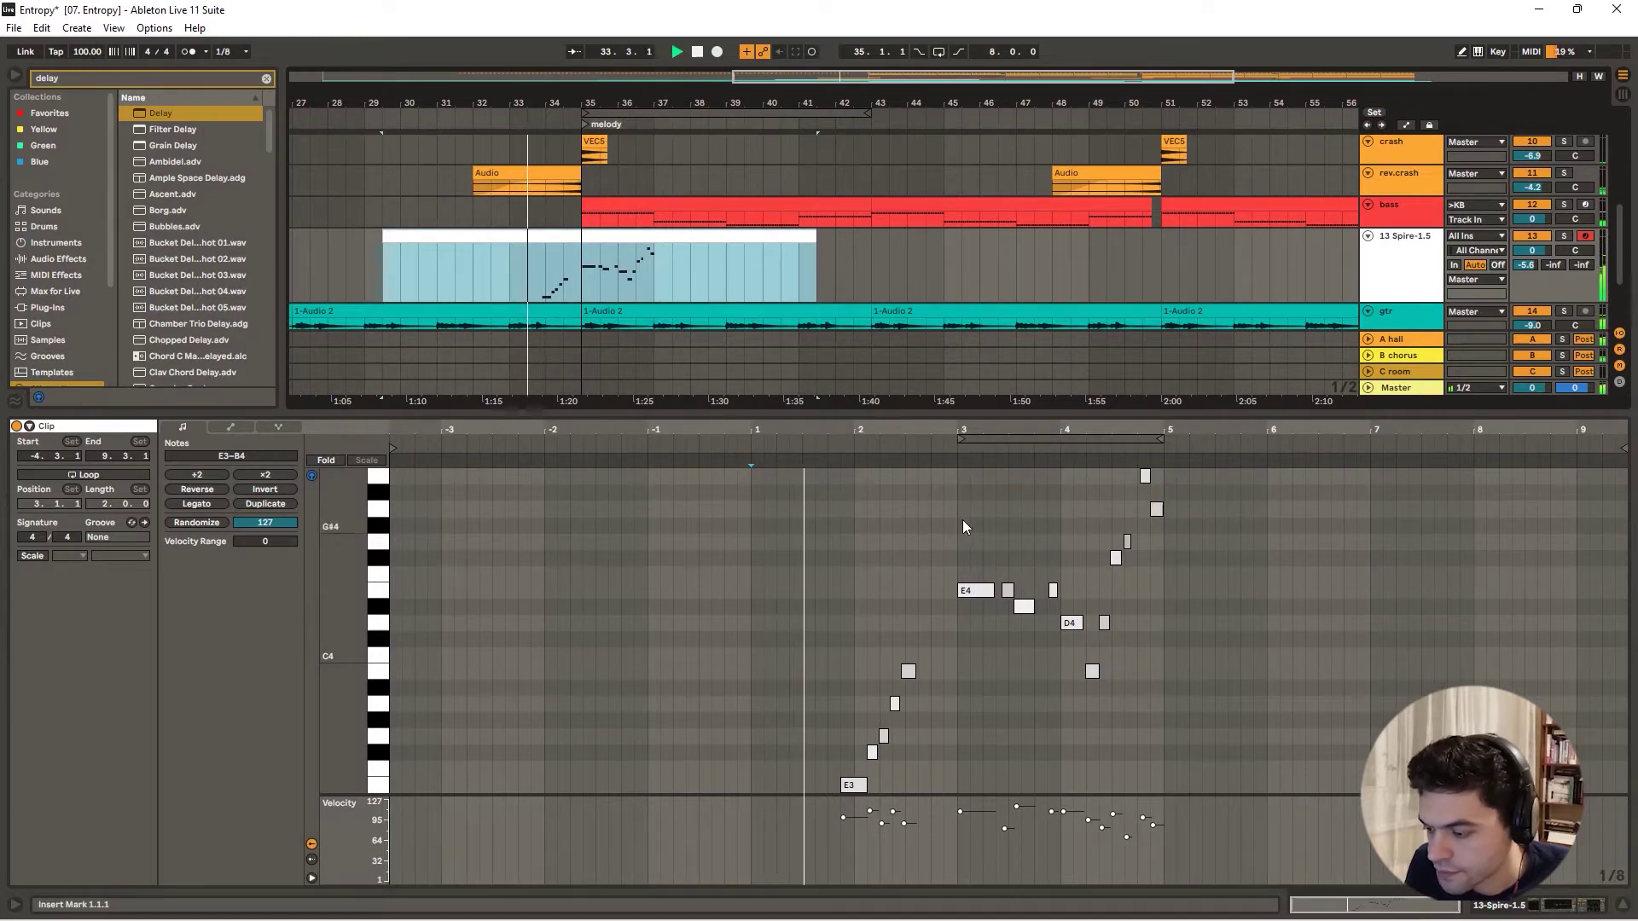
{"action": "left_click_drag", "start_coordinate": [985, 431], "coordinate": [725, 465]}
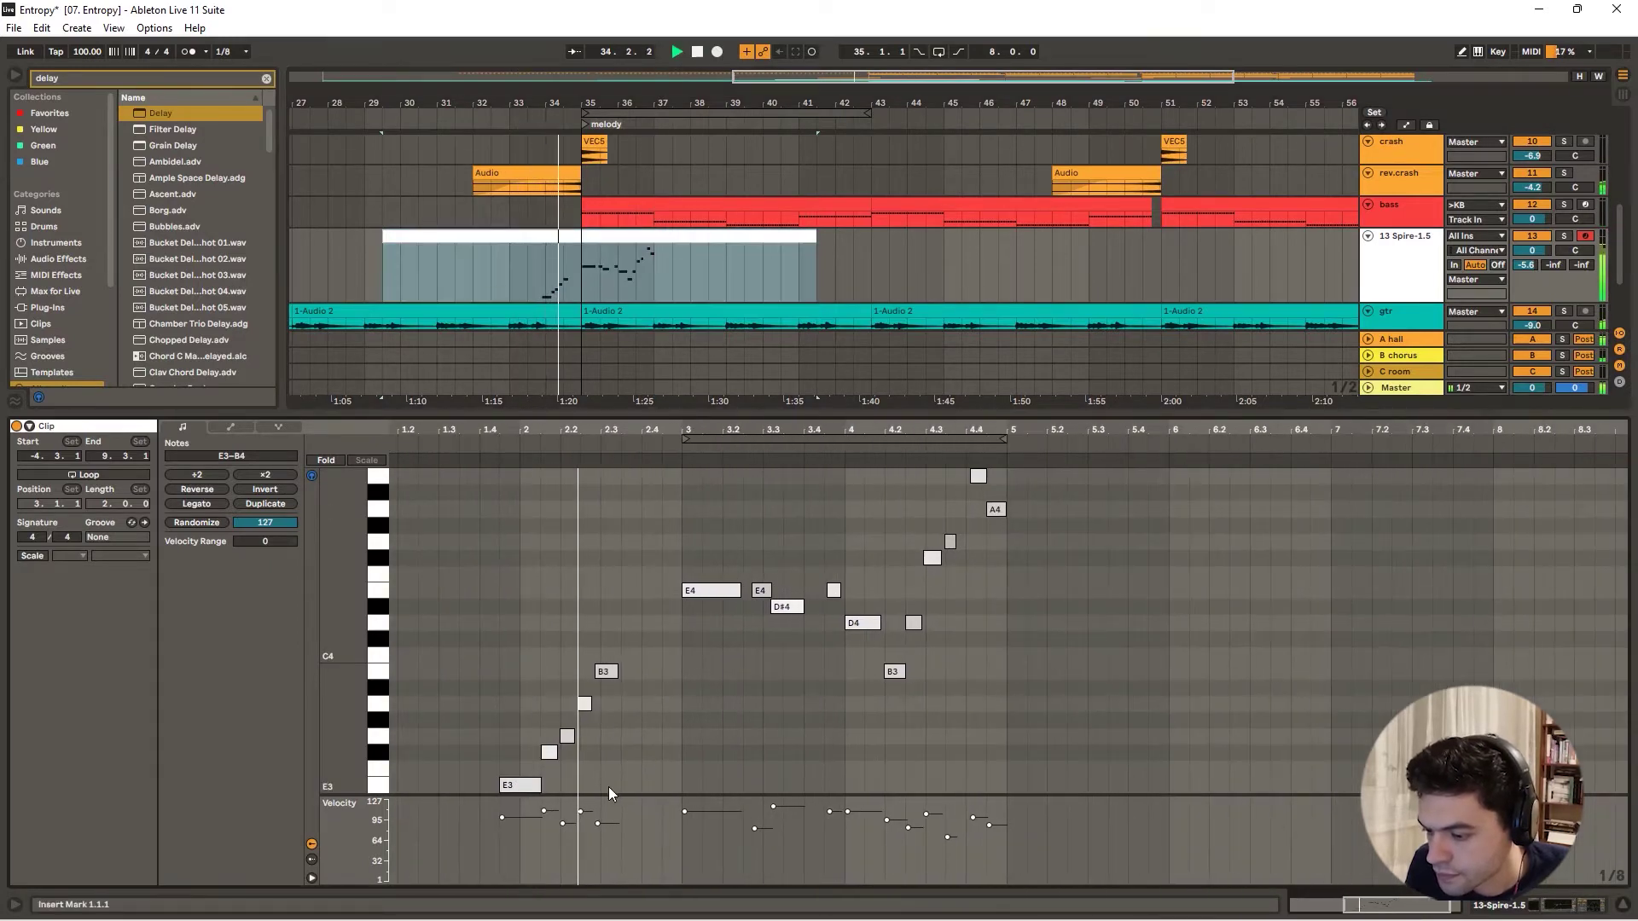
{"action": "key", "text": "space"}
{"action": "scroll", "coordinate": [561, 641], "scroll_direction": "down", "scroll_amount": 3}
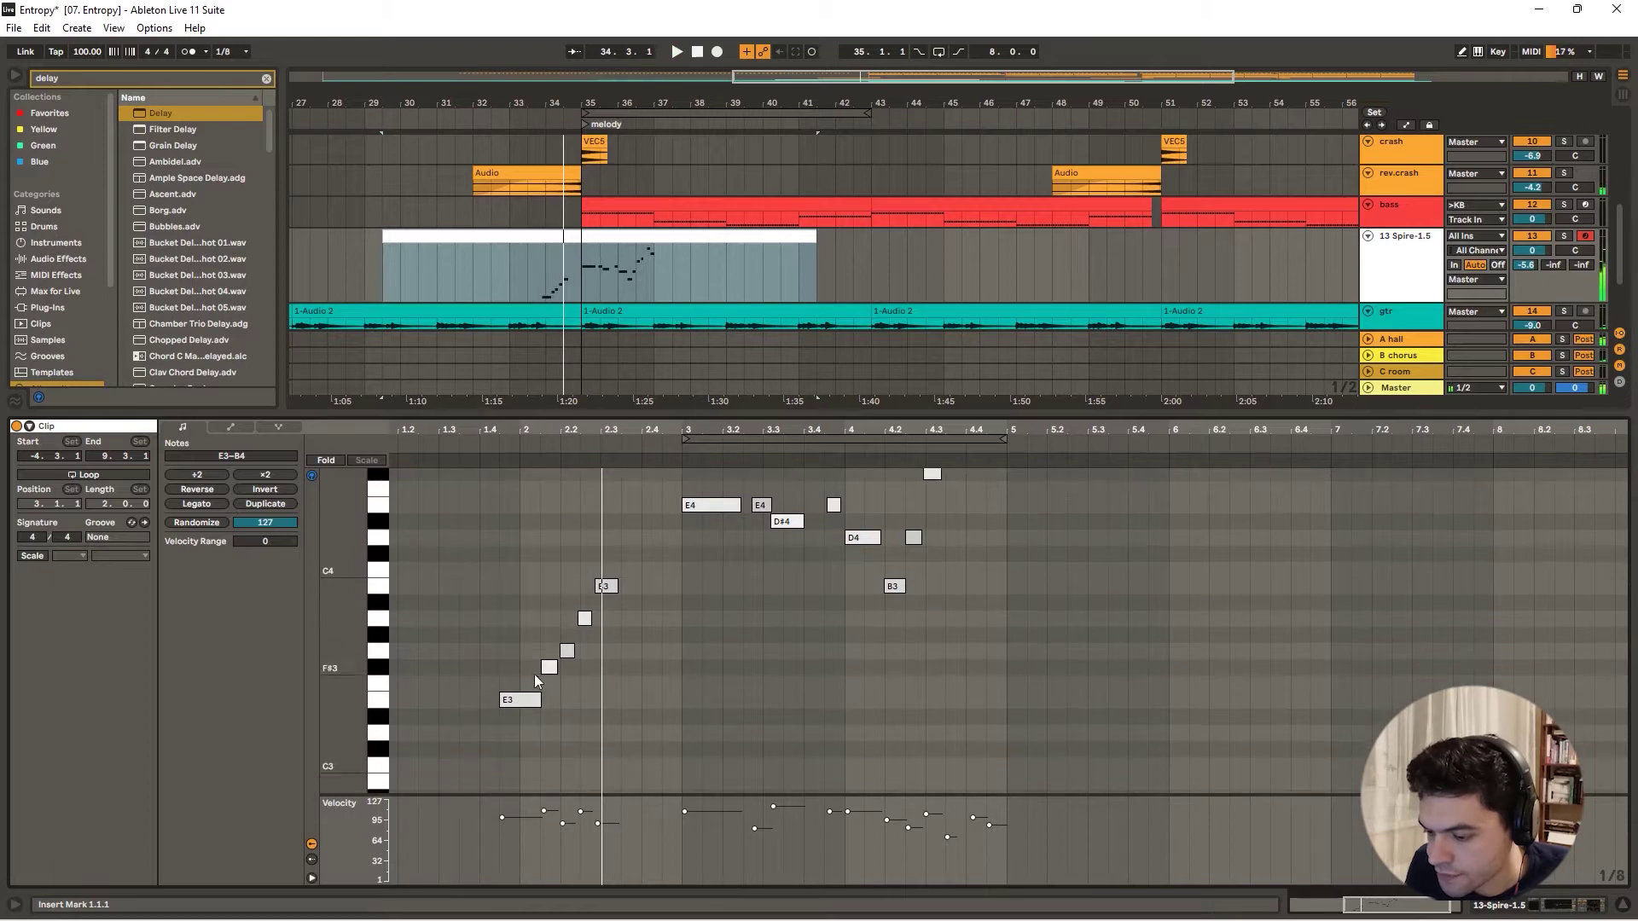
{"action": "left_click", "coordinate": [519, 701]}
{"action": "left_click_drag", "start_coordinate": [520, 701], "coordinate": [499, 701]}
{"action": "left_click", "coordinate": [512, 657]}
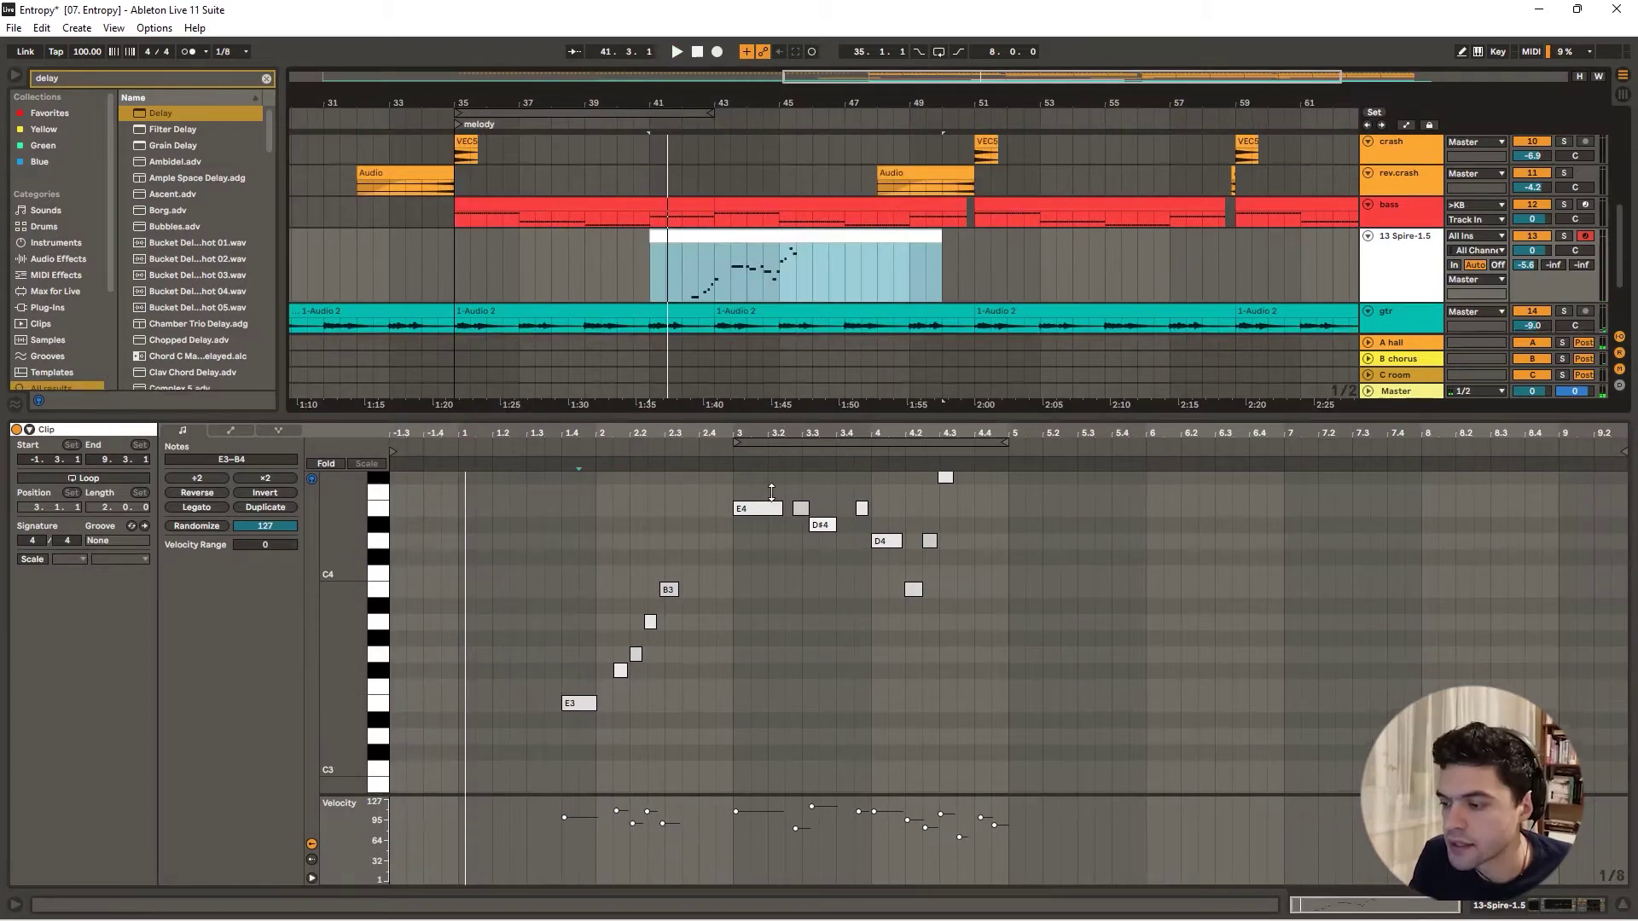
- Enlarge the arrangement area to show the main and melody tracks, and focus it on the Spire clip at bar 41
{"action": "left_click_drag", "start_coordinate": [771, 416], "coordinate": [771, 493]}
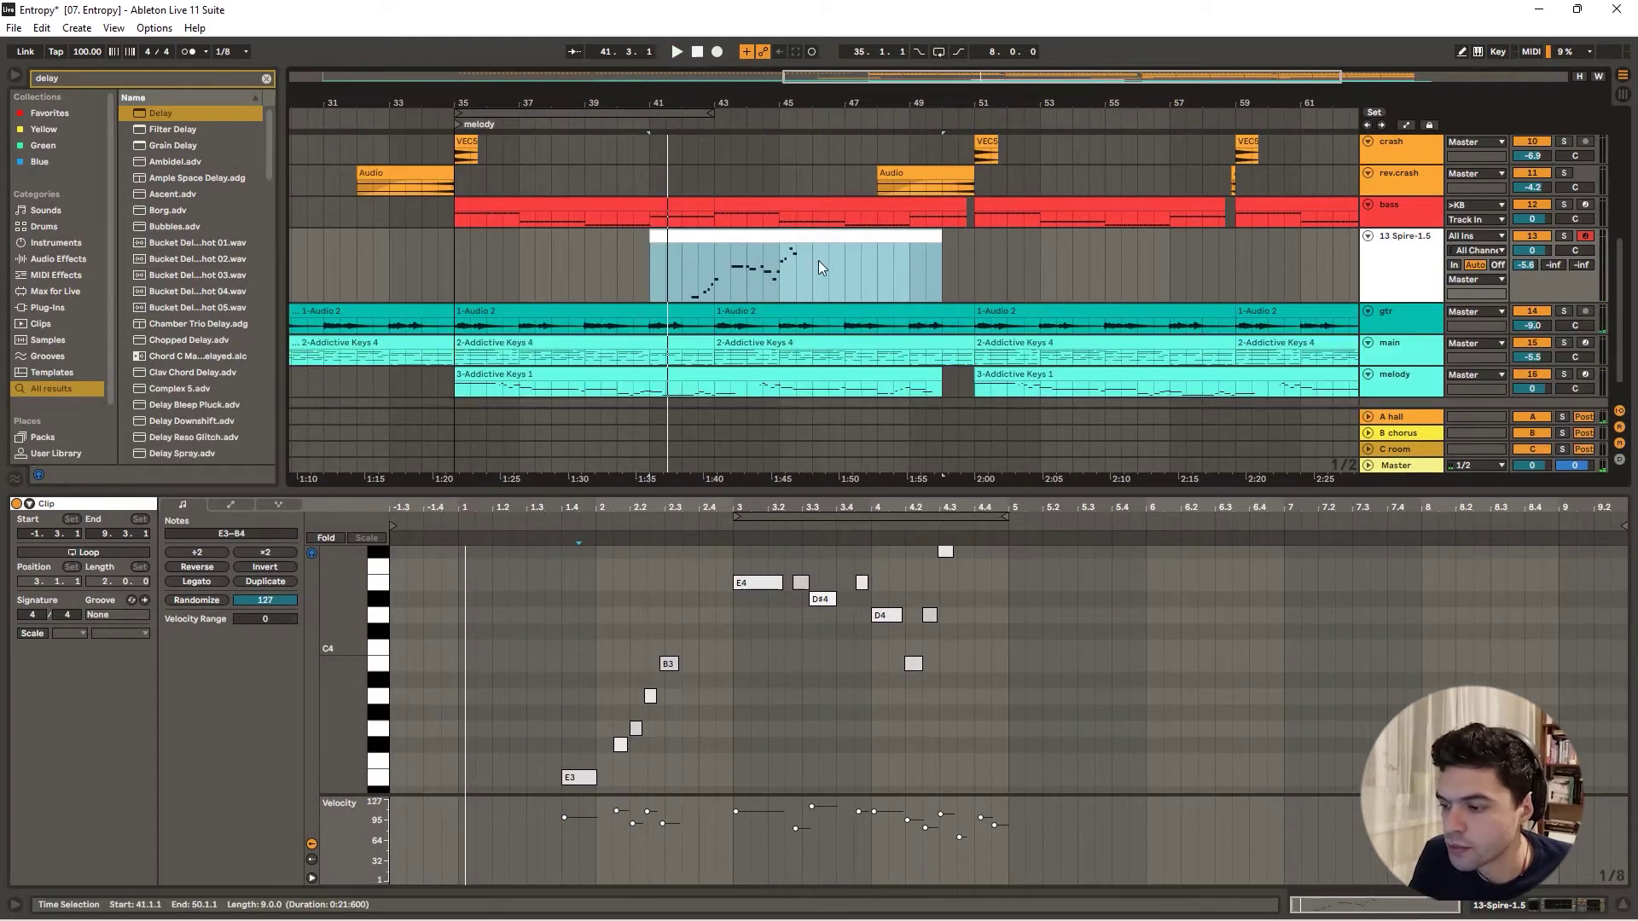
{"action": "left_click", "coordinate": [811, 239]}
{"action": "left_click", "coordinate": [957, 244]}
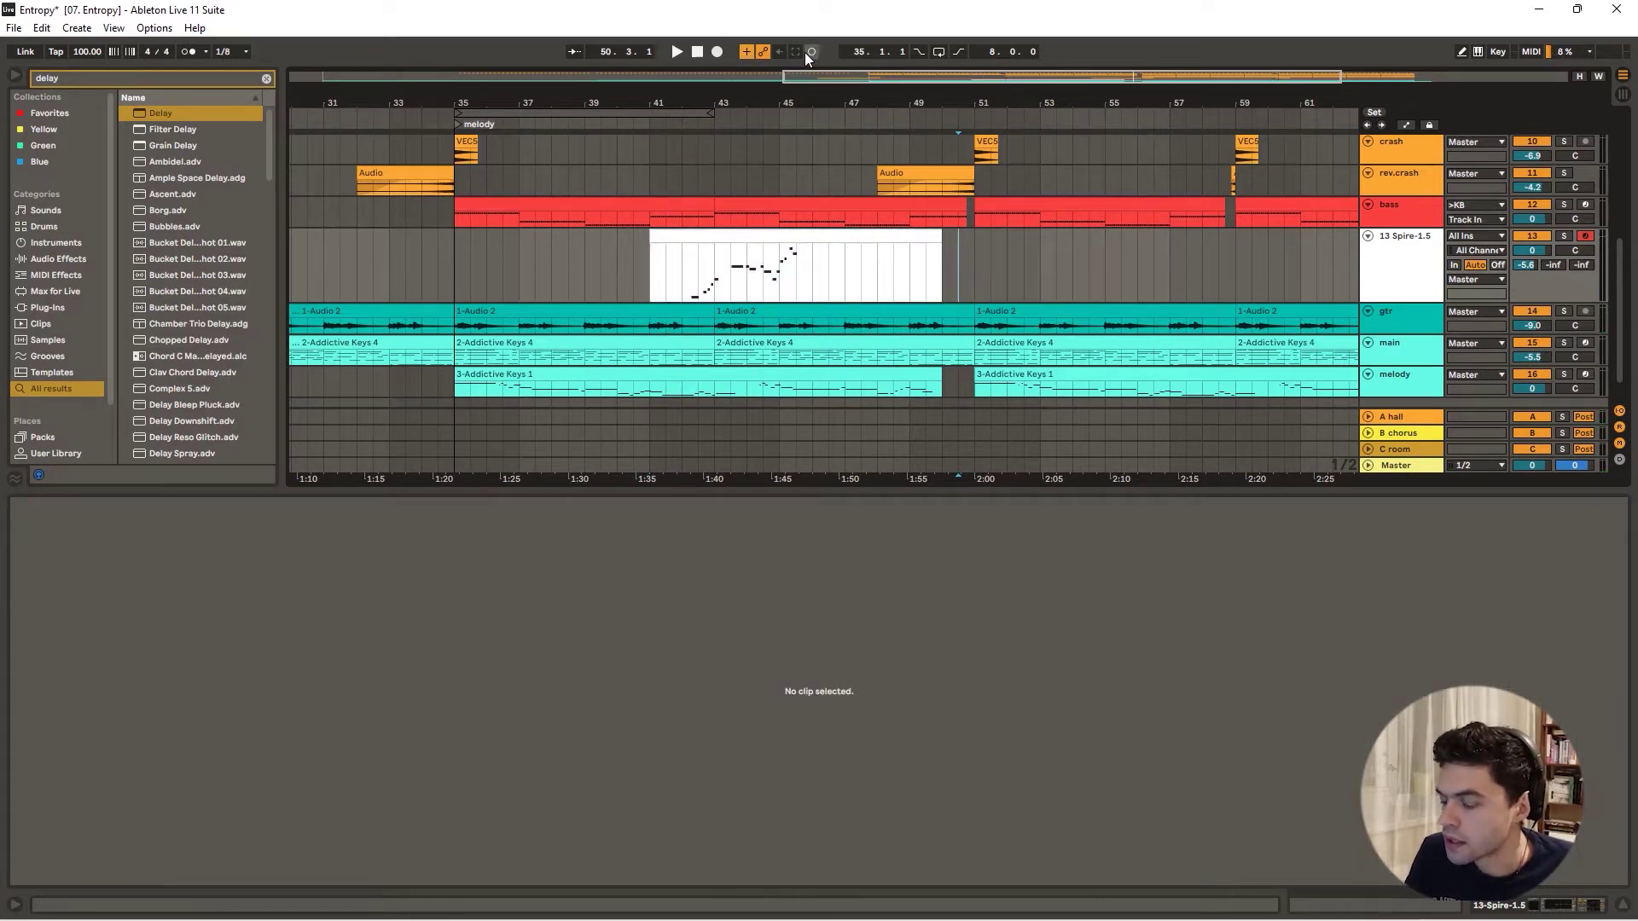
{"action": "left_click", "coordinate": [695, 230]}
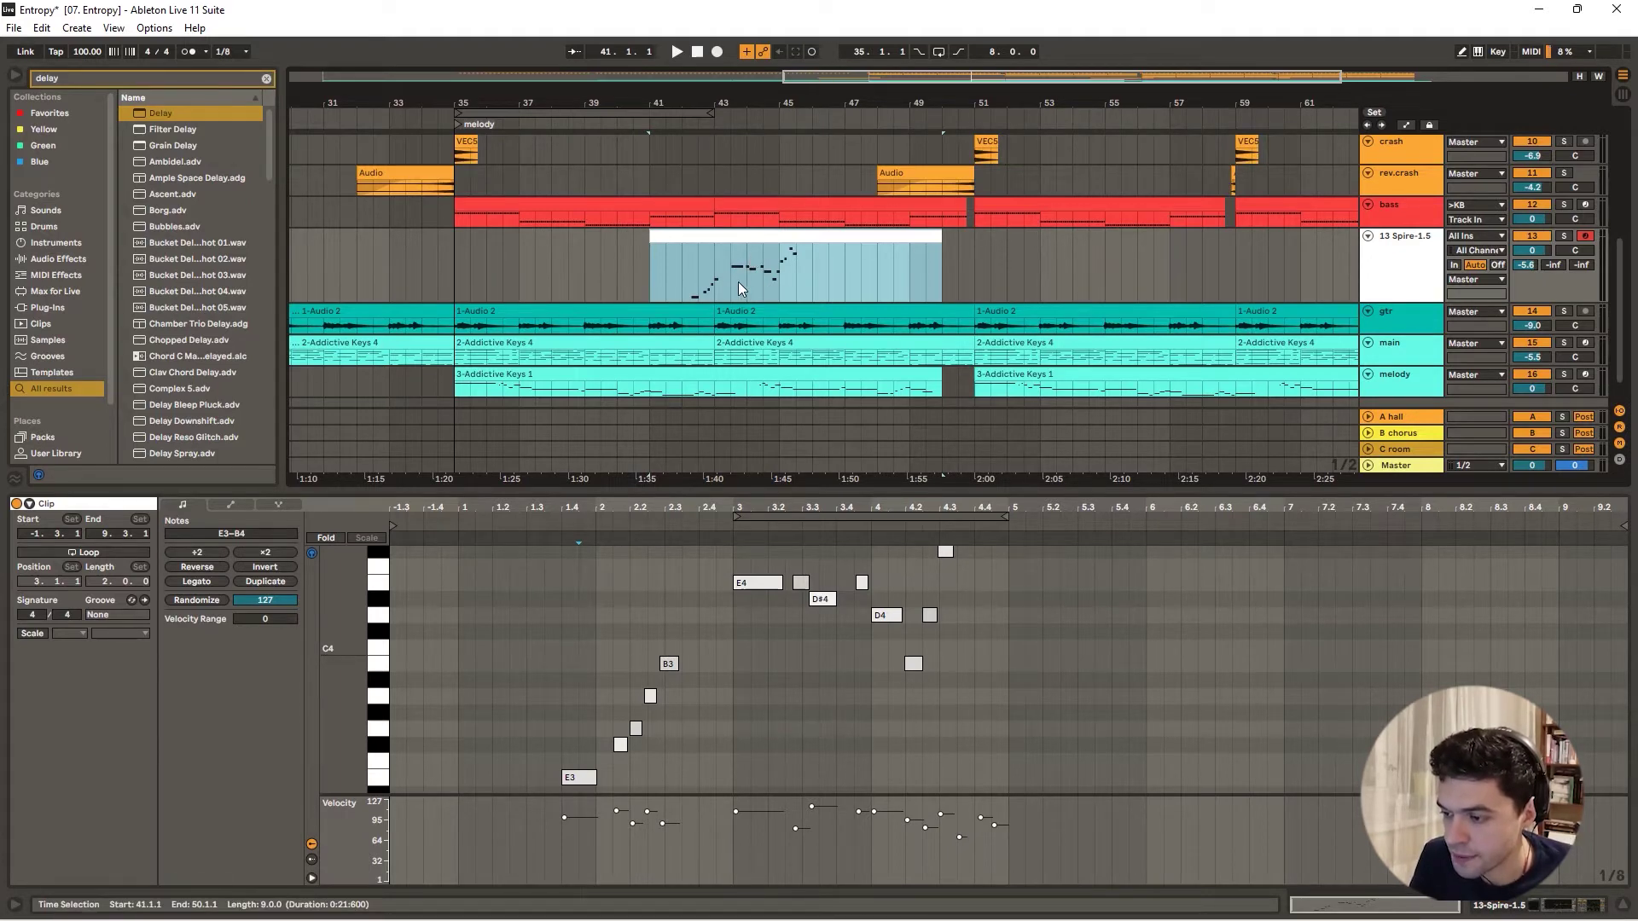
{"action": "left_click", "coordinate": [717, 273]}
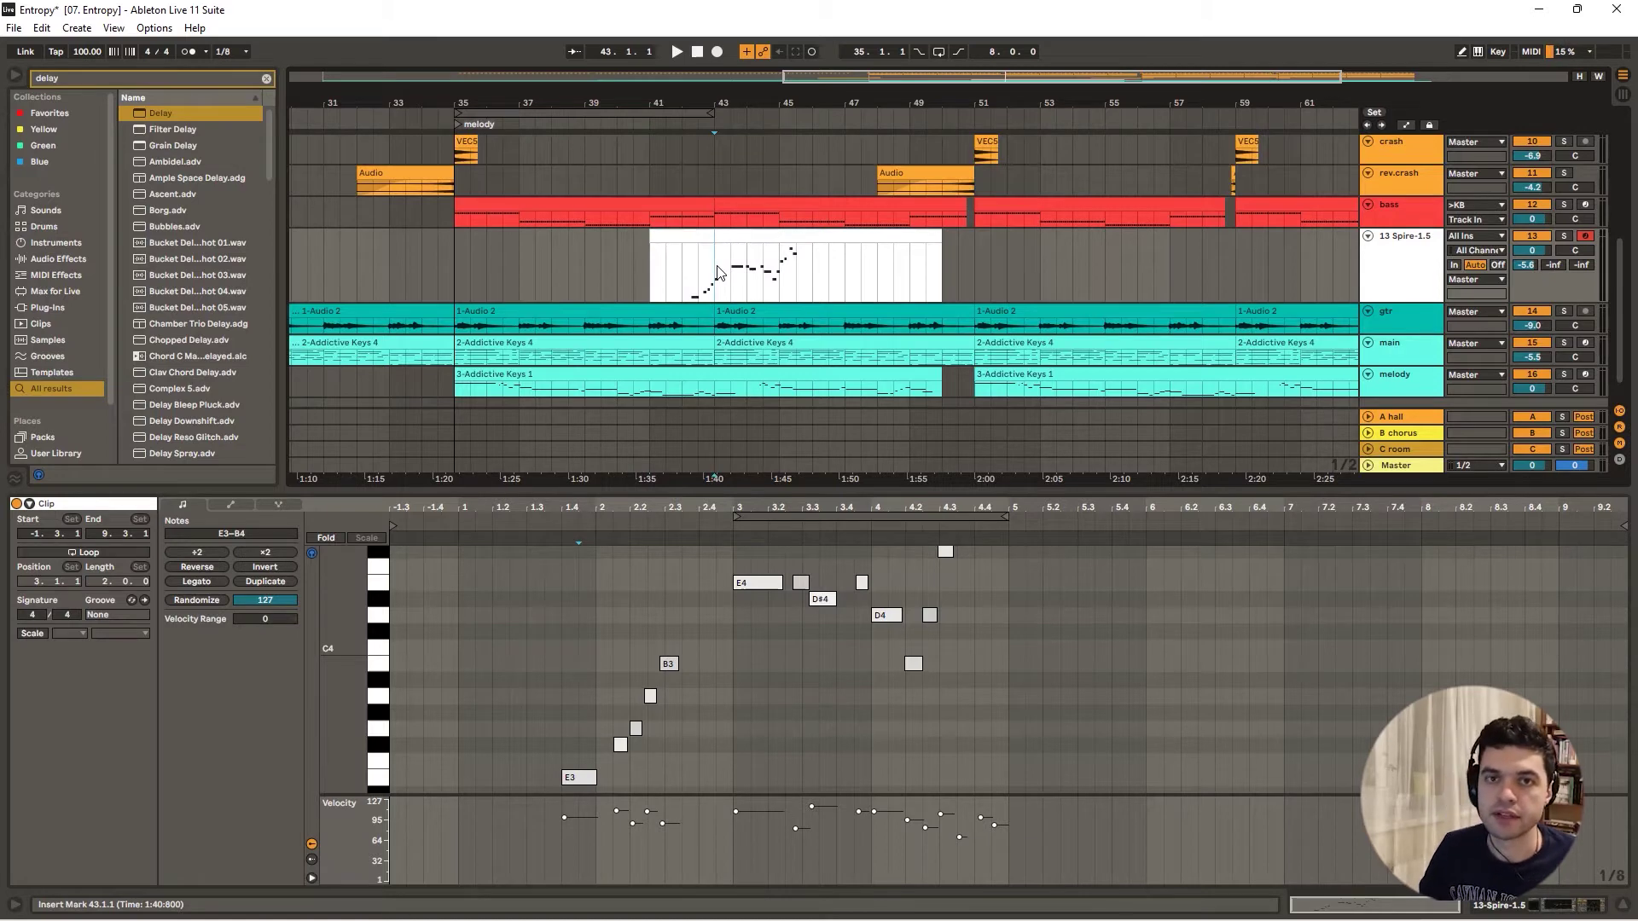
{"action": "left_click", "coordinate": [748, 239]}
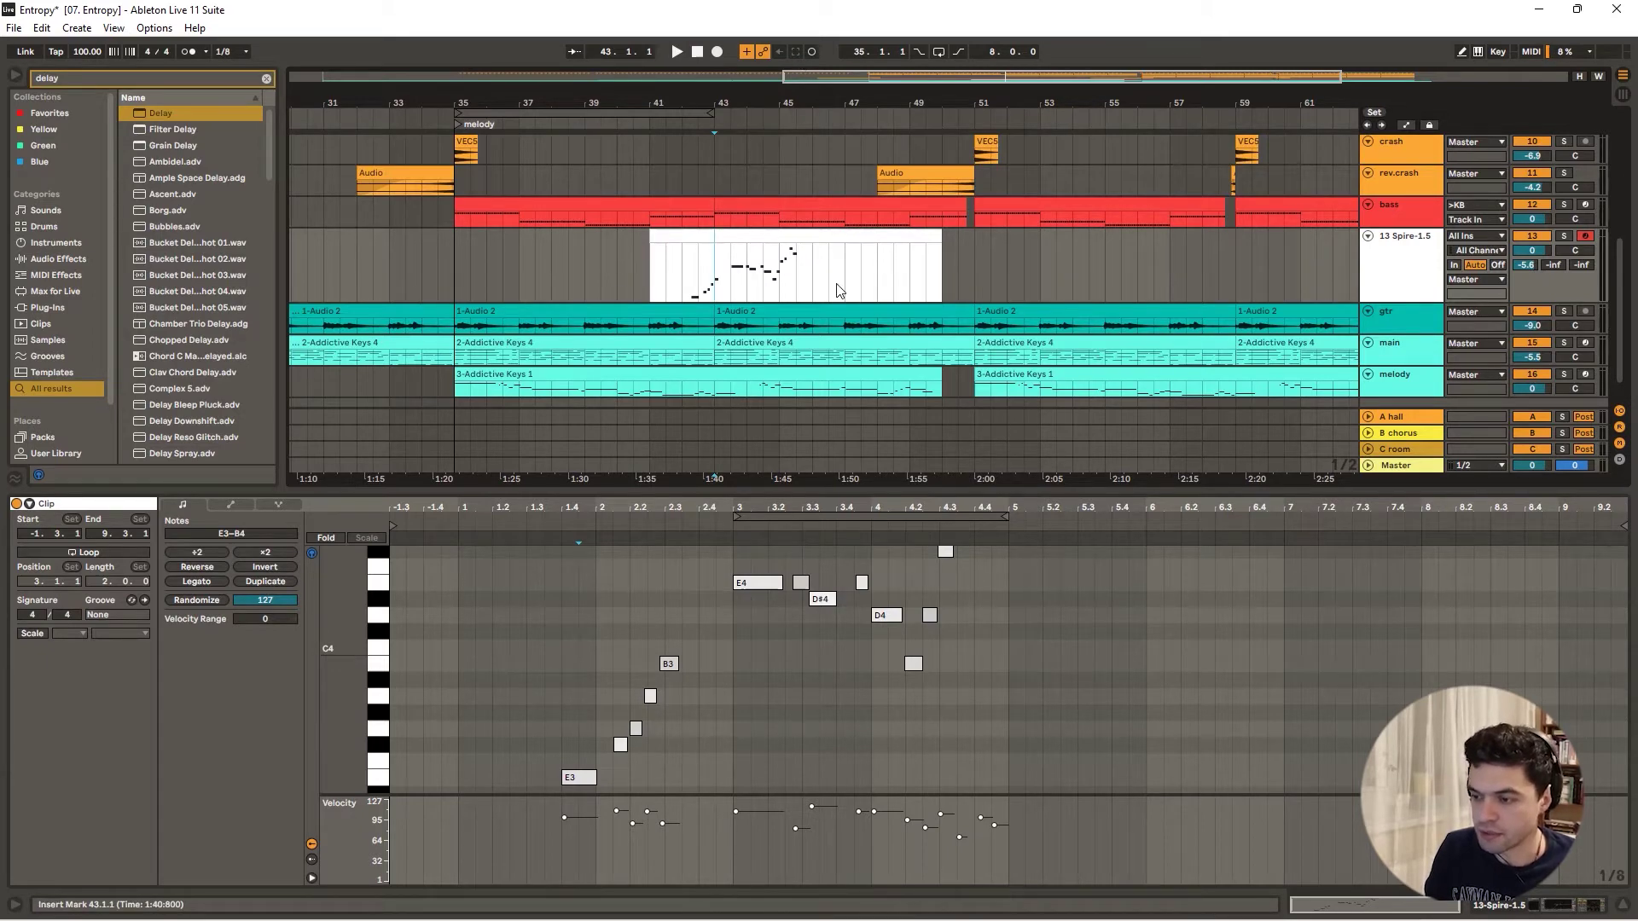
{"action": "left_click", "coordinate": [748, 273]}
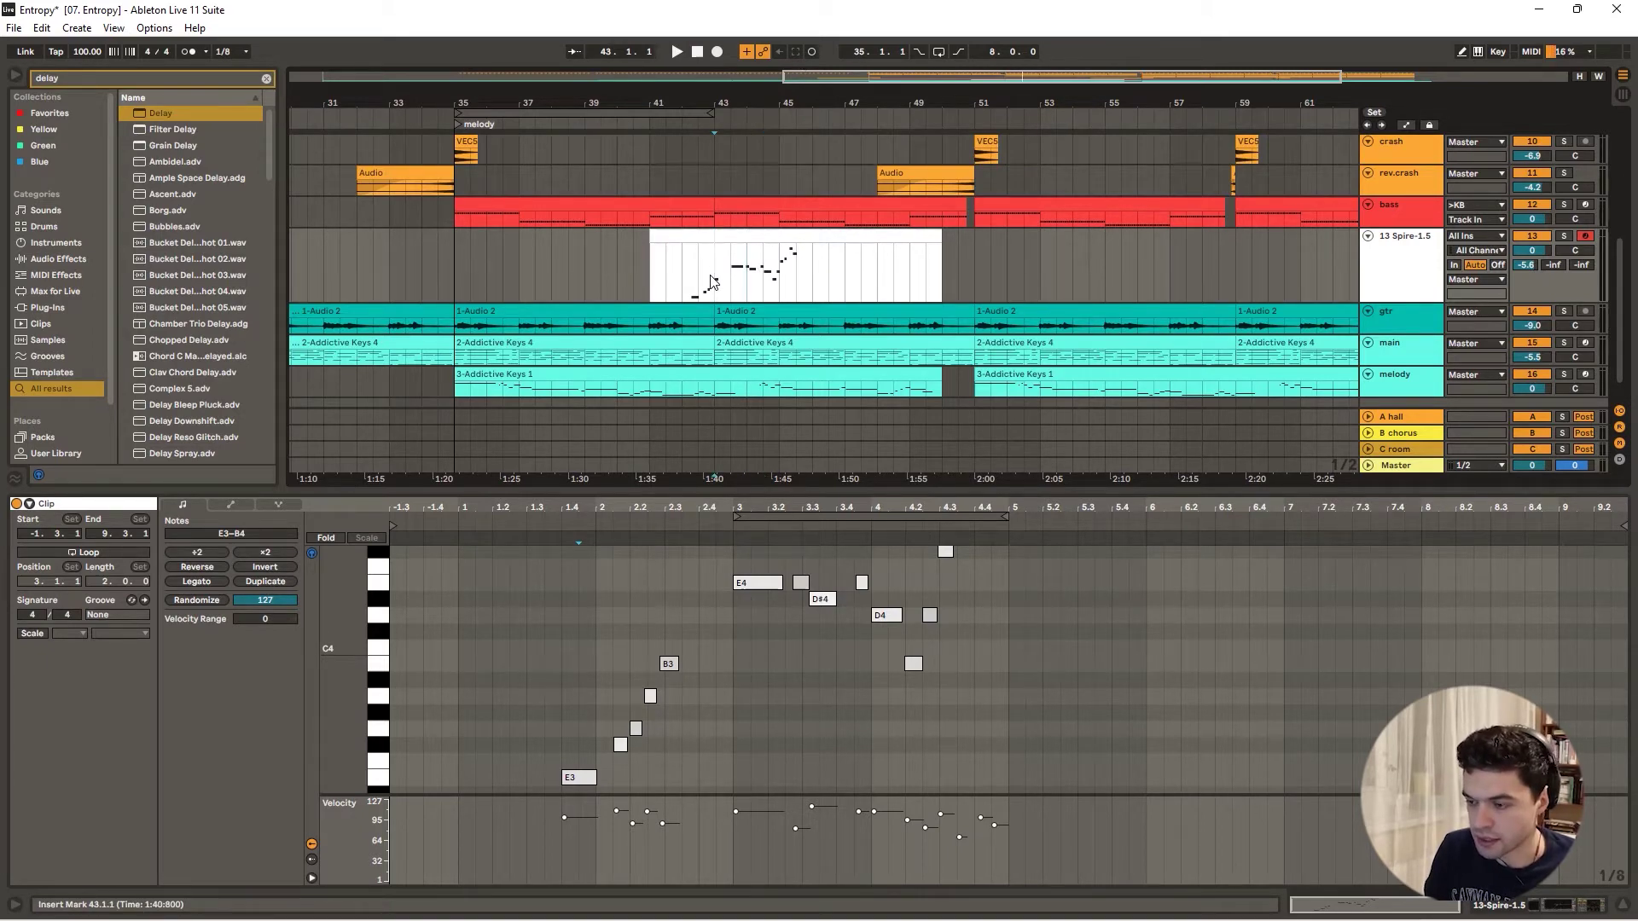
{"action": "left_click", "coordinate": [684, 200]}
{"action": "left_click_drag", "start_coordinate": [709, 101], "coordinate": [709, 141]}
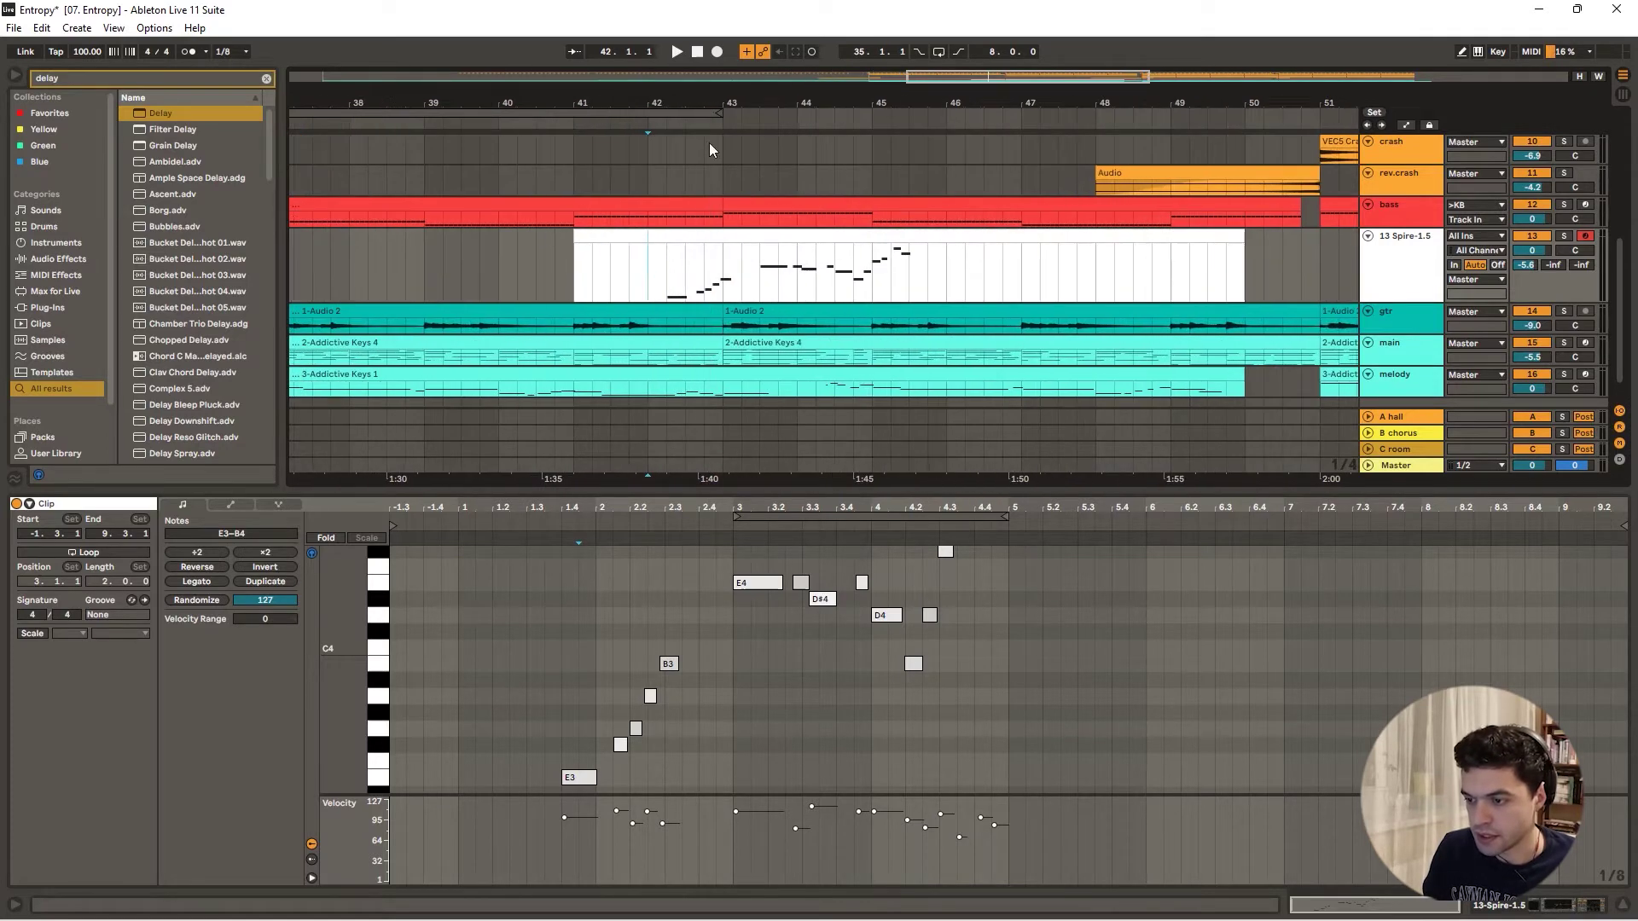
- Move the selected two-bar phrase in the Spire clip from bar 3 to bar 7
{"action": "key", "text": "space"}
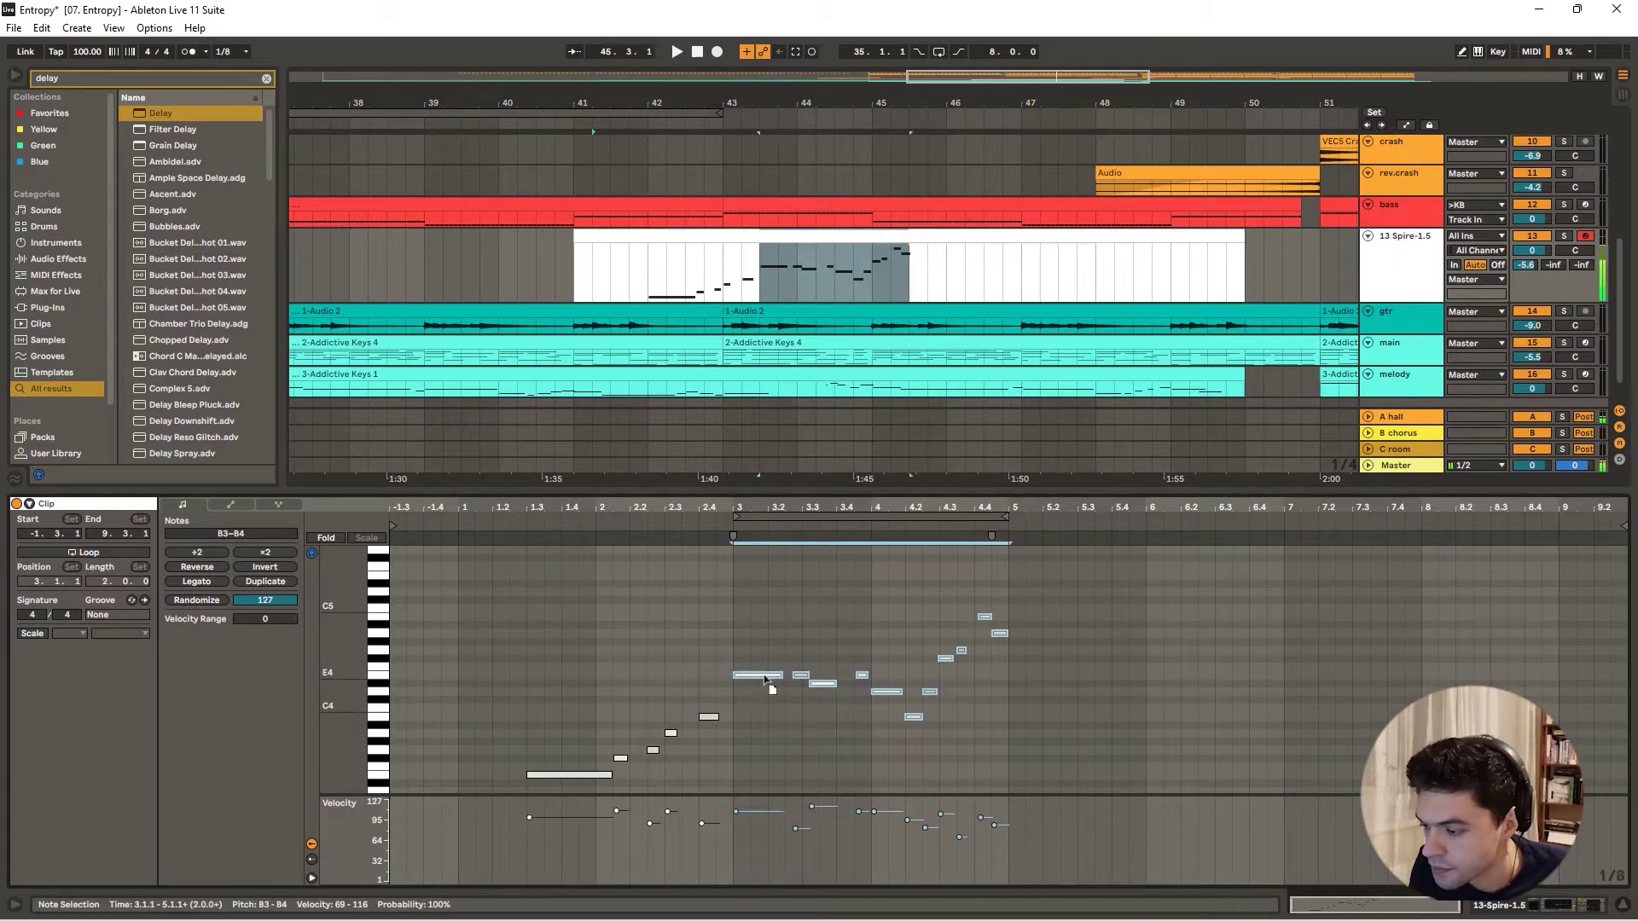
{"action": "left_click_drag", "start_coordinate": [755, 675], "coordinate": [1318, 680]}
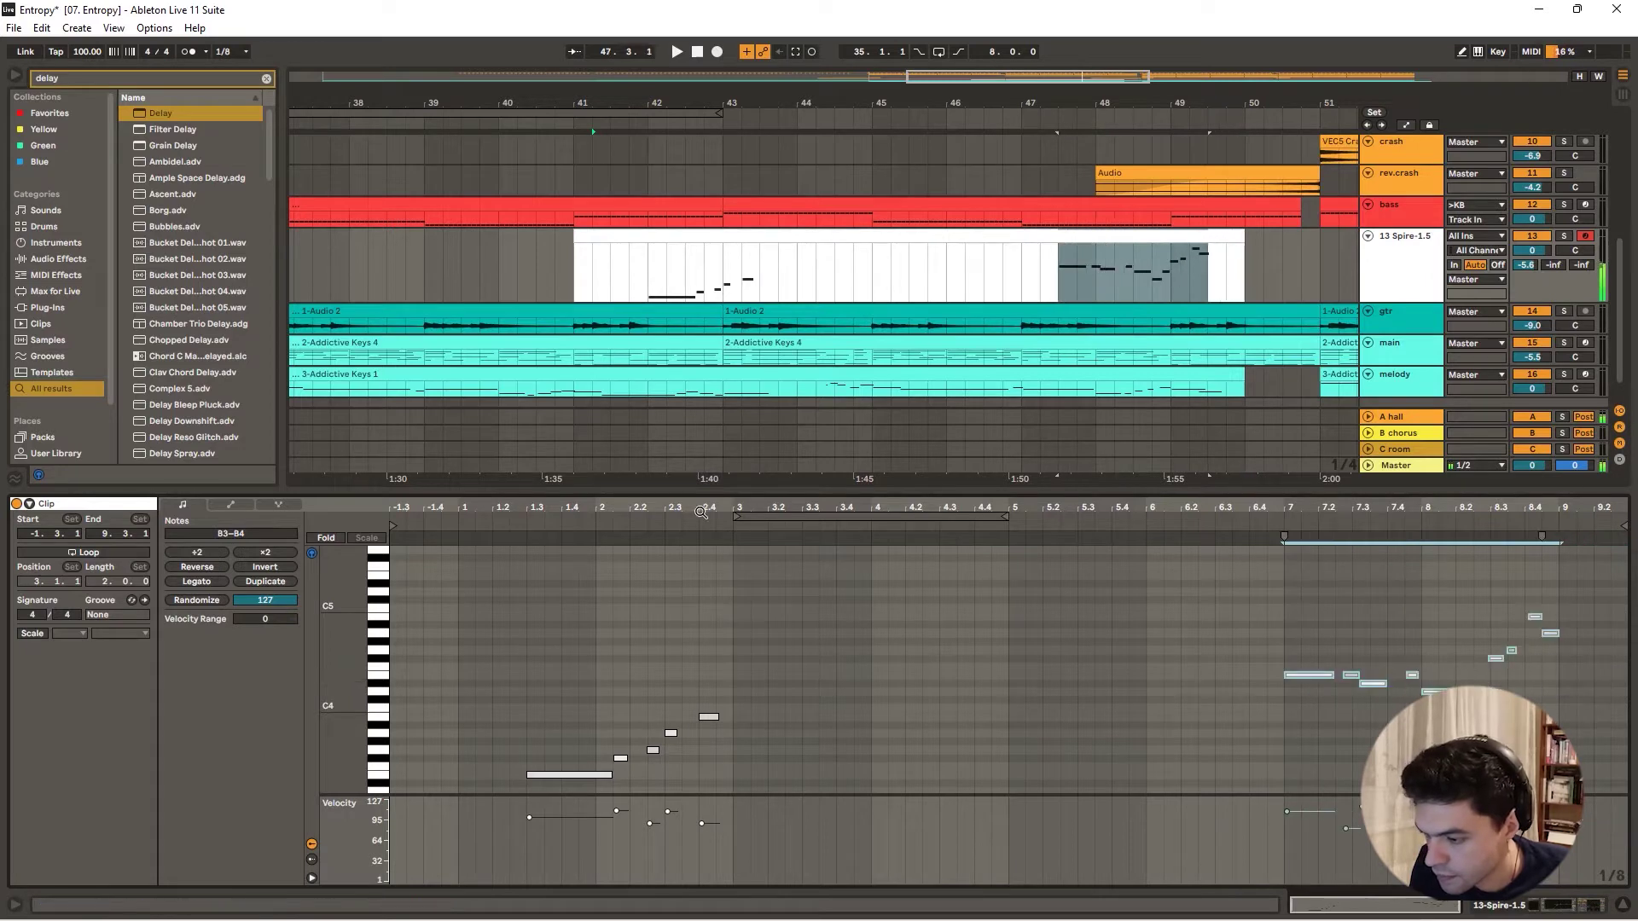
- Play from around bar 43 and record a short run of notes around bar 47 on the Spire track
{"action": "left_click", "coordinate": [713, 520]}
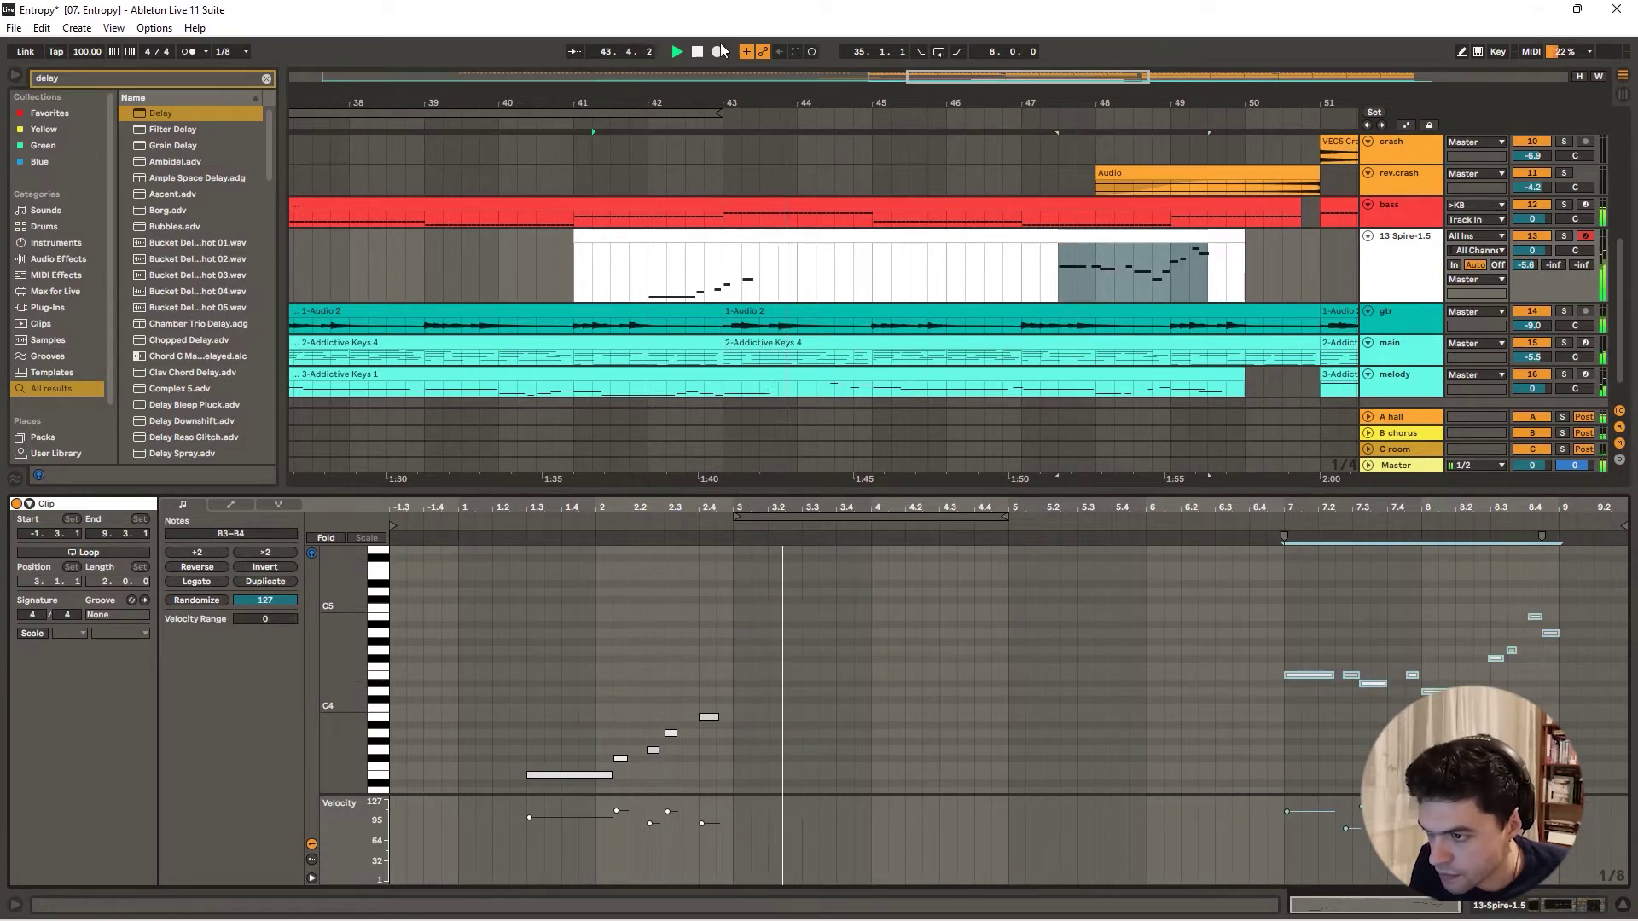
{"action": "key", "text": "F9"}
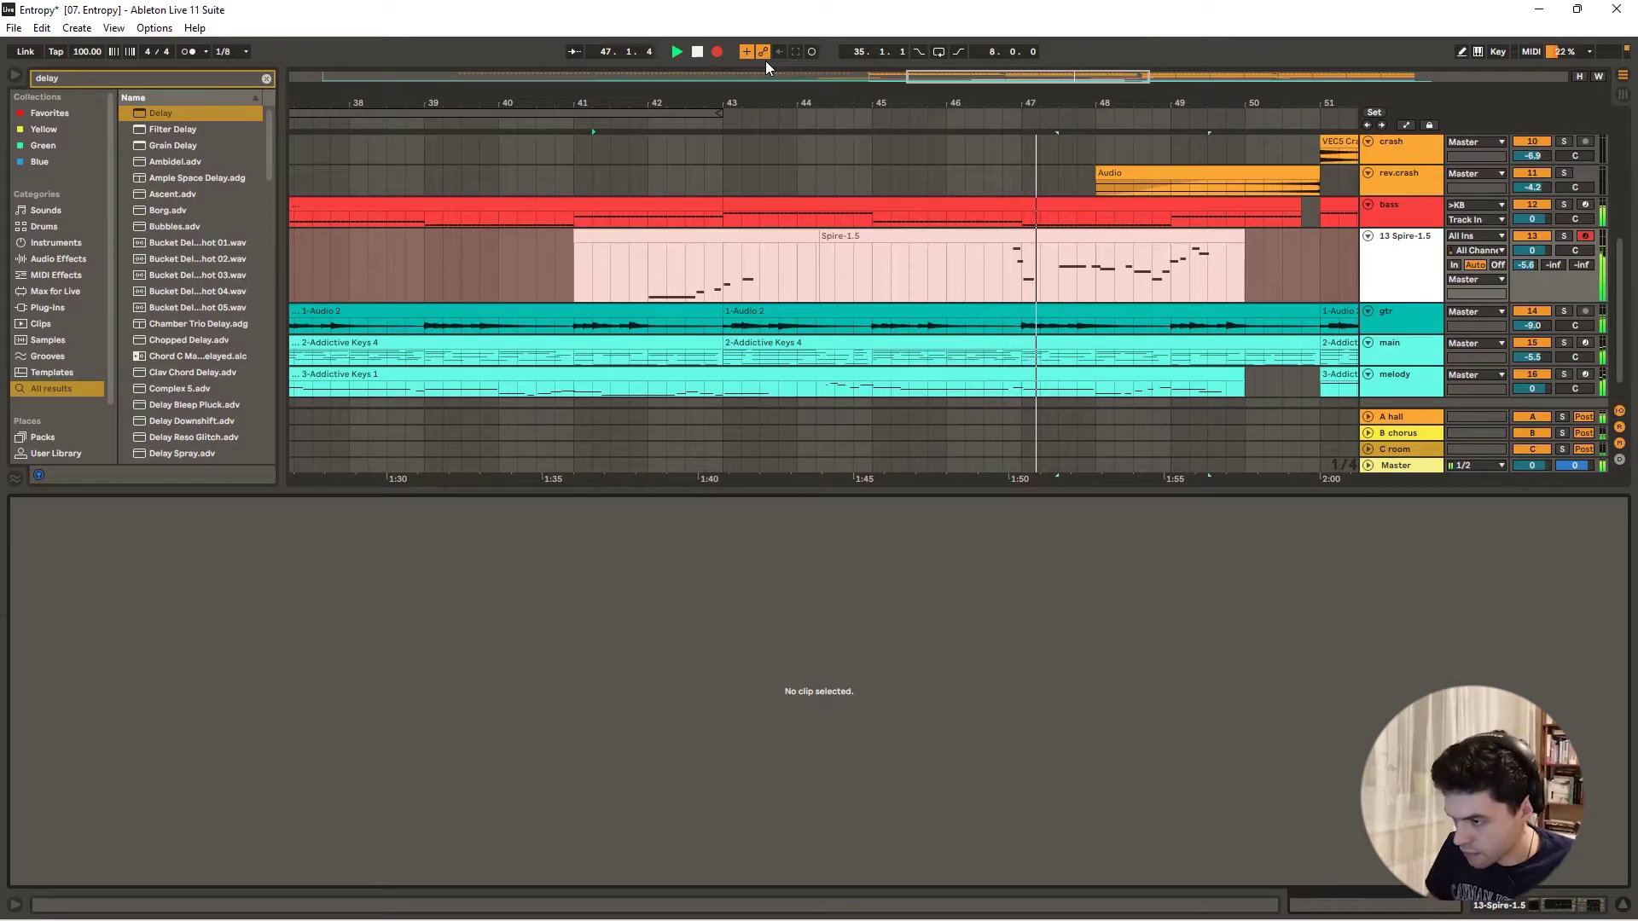
{"action": "key", "text": "space"}
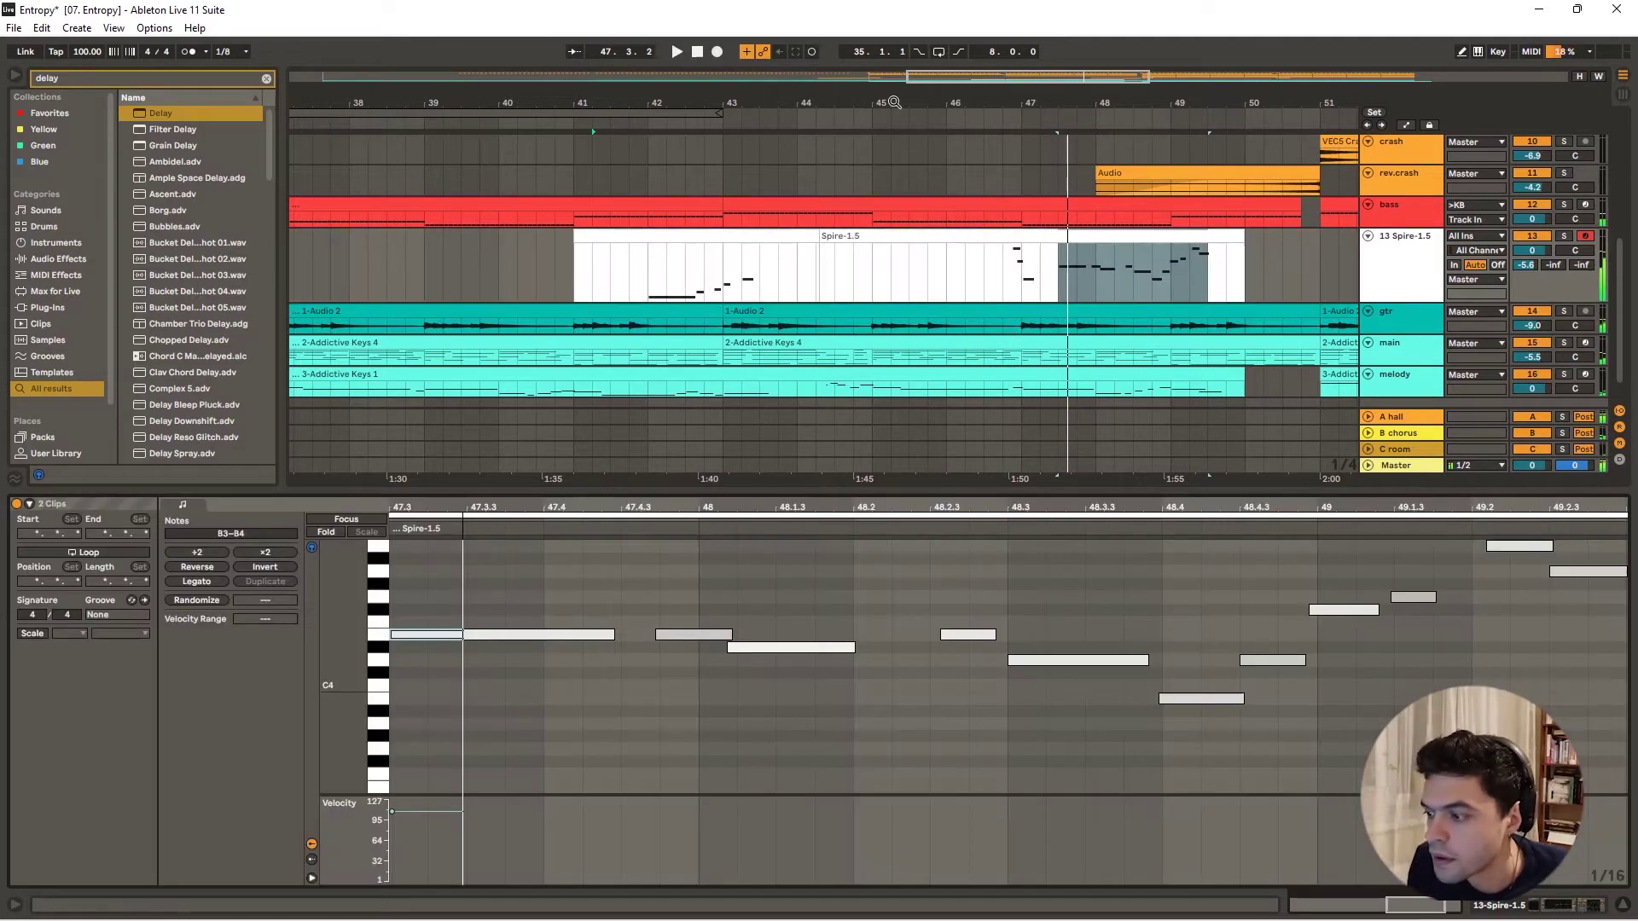
- Trim the end of the recorded section to just before the bar 47.3 phrase and play the Spire part from bar 42.3
{"action": "left_click", "coordinate": [1036, 278]}
{"action": "left_click_drag", "start_coordinate": [1070, 240], "coordinate": [1046, 243]}
{"action": "left_click", "coordinate": [696, 285]}
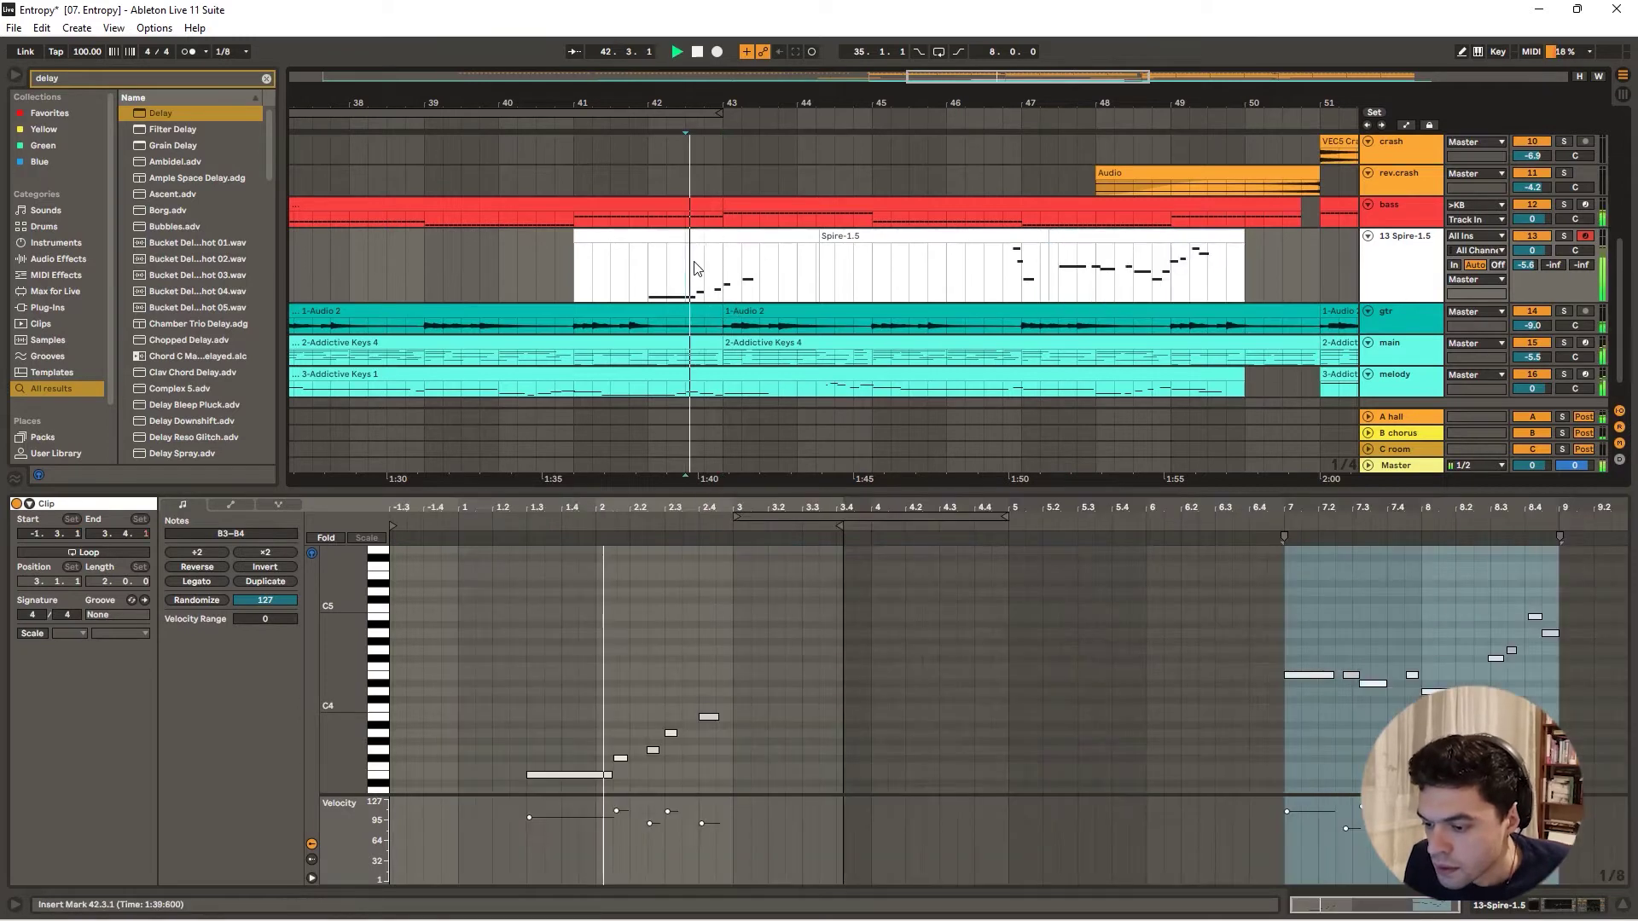
- In the Spire clip's rising run, start the F#3 note right after E3 and pull the G3 note's start back to beat 2.2
{"action": "left_click_drag", "start_coordinate": [632, 511], "coordinate": [632, 601]}
{"action": "scroll", "coordinate": [672, 688], "scroll_direction": "down", "scroll_amount": 4}
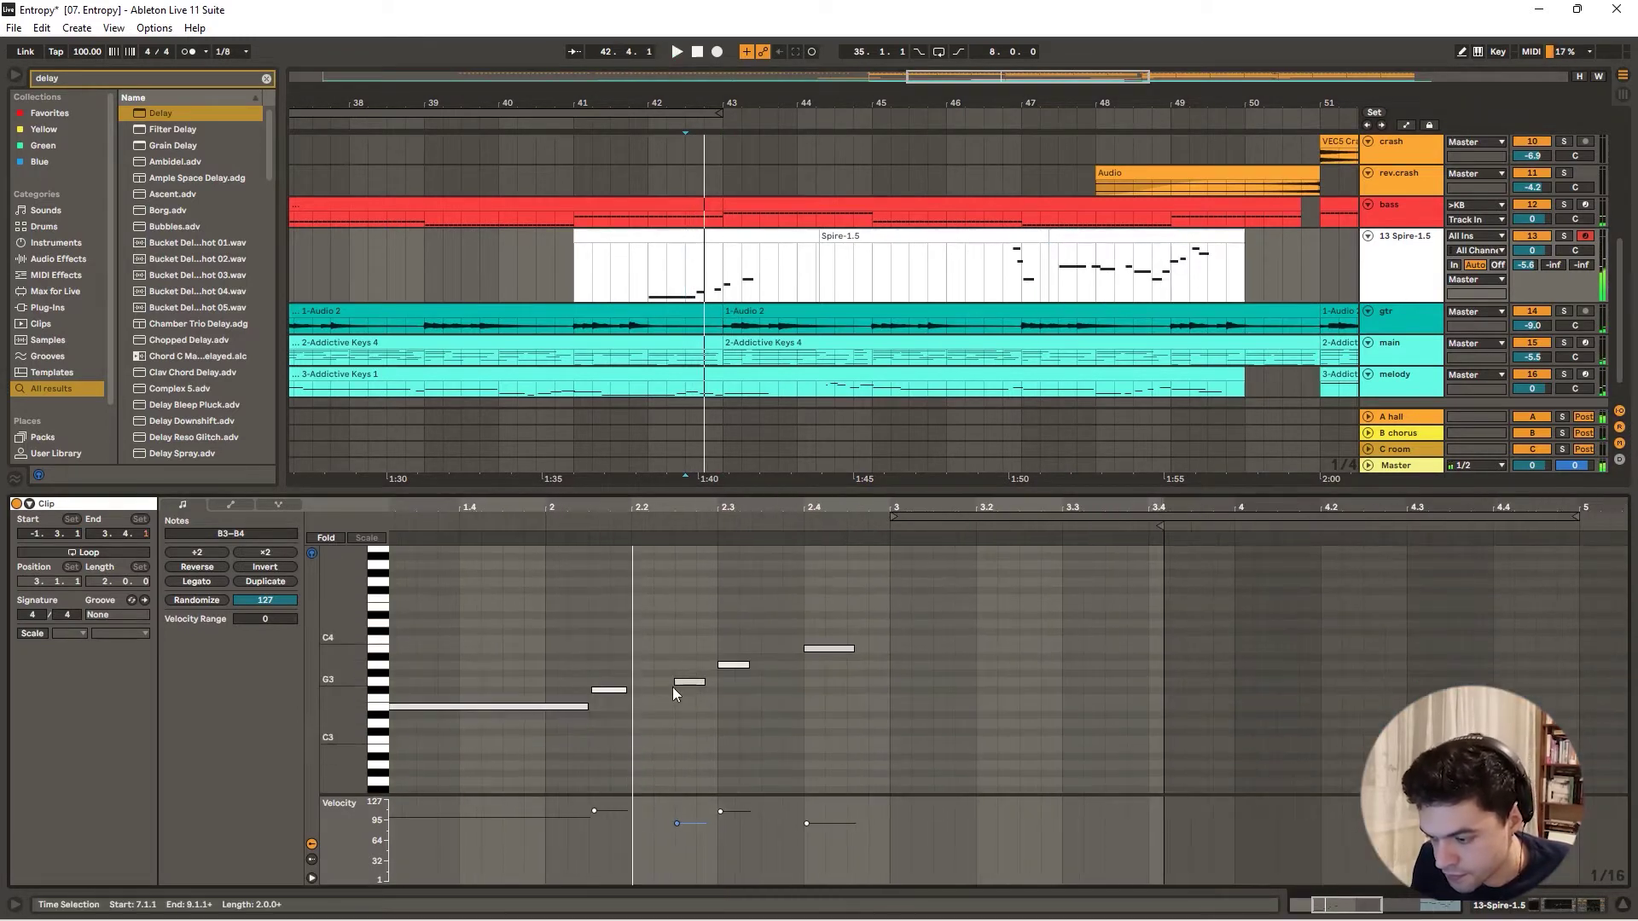
{"action": "scroll", "coordinate": [669, 691], "scroll_direction": "up", "scroll_amount": 1}
{"action": "key", "text": "space"}
{"action": "left_click_drag", "start_coordinate": [600, 707], "coordinate": [595, 709]}
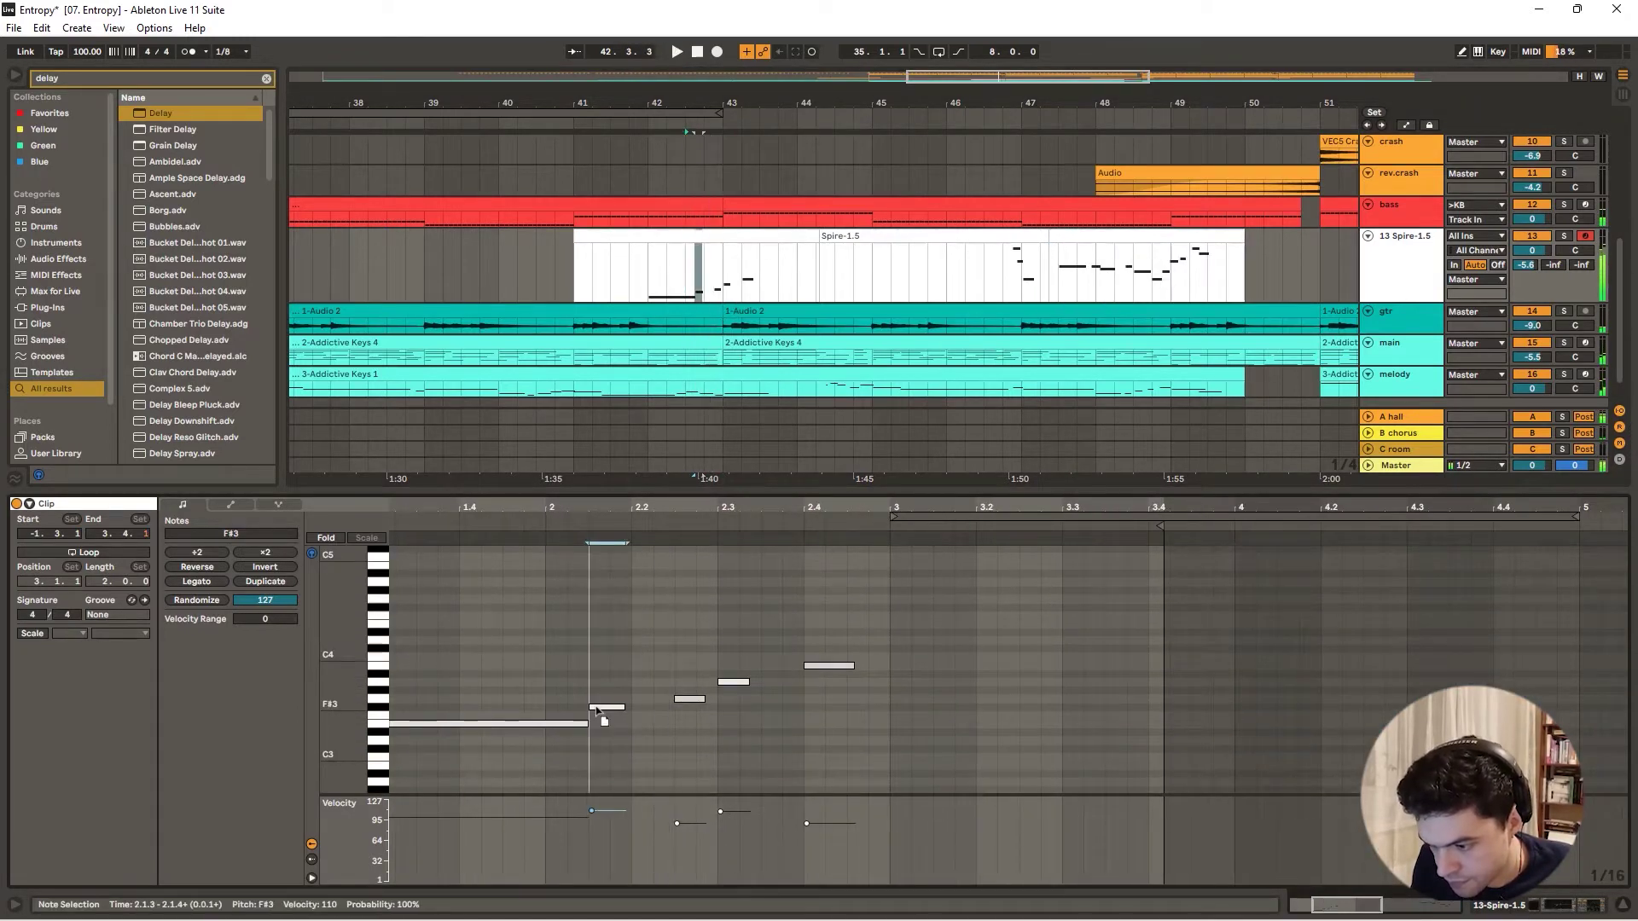
{"action": "left_click", "coordinate": [679, 699]}
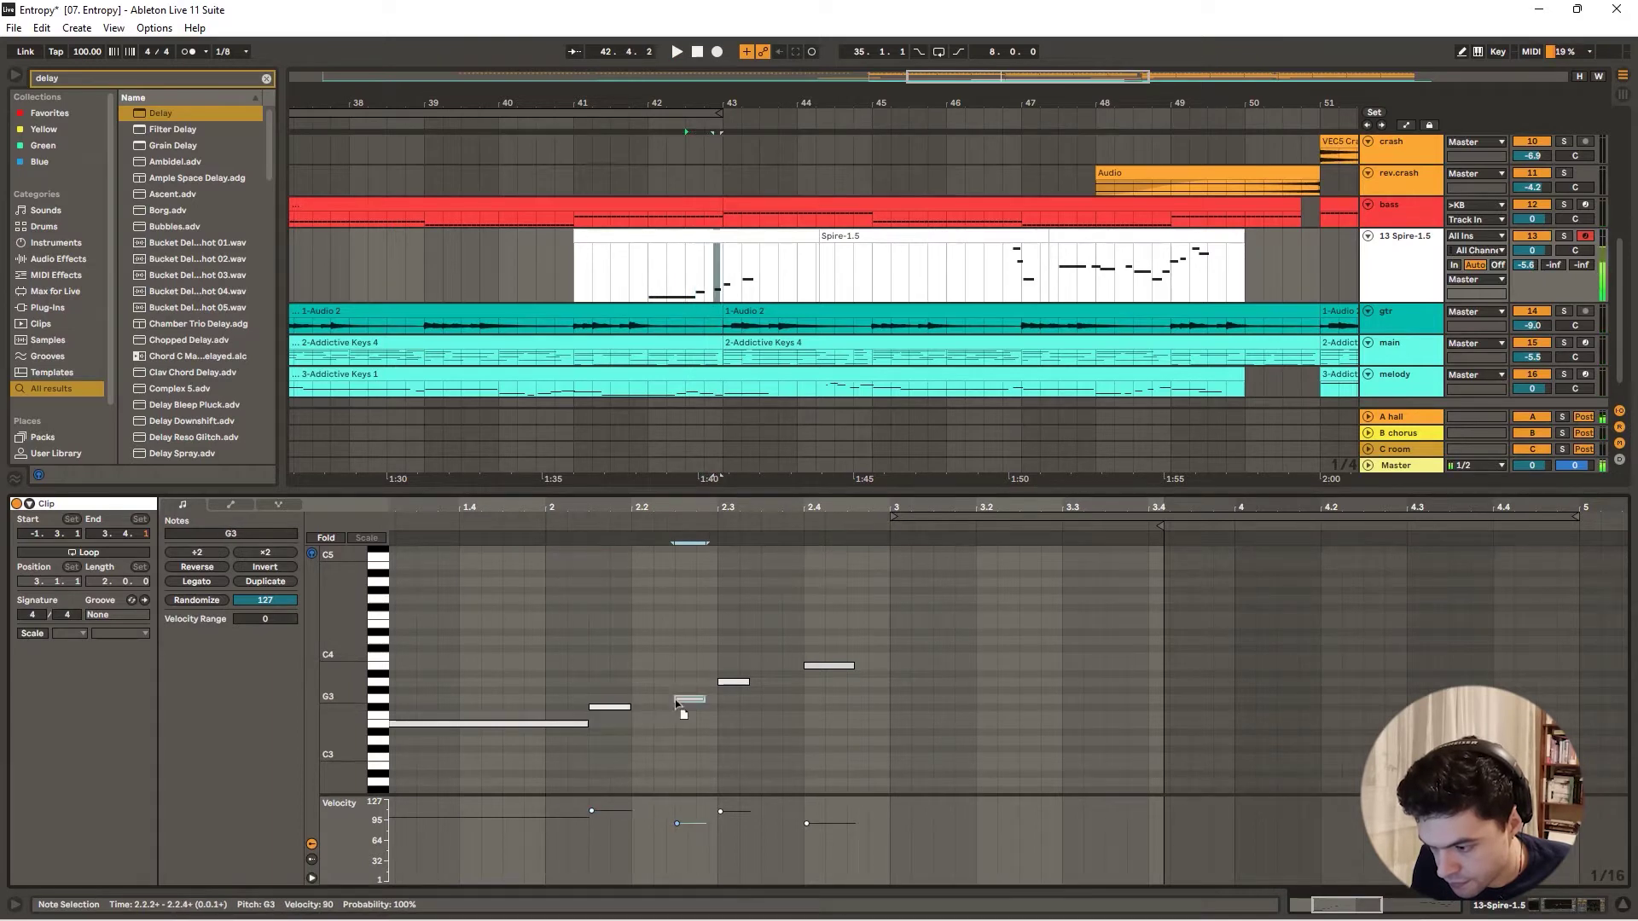
{"action": "left_click_drag", "start_coordinate": [668, 703], "coordinate": [638, 706]}
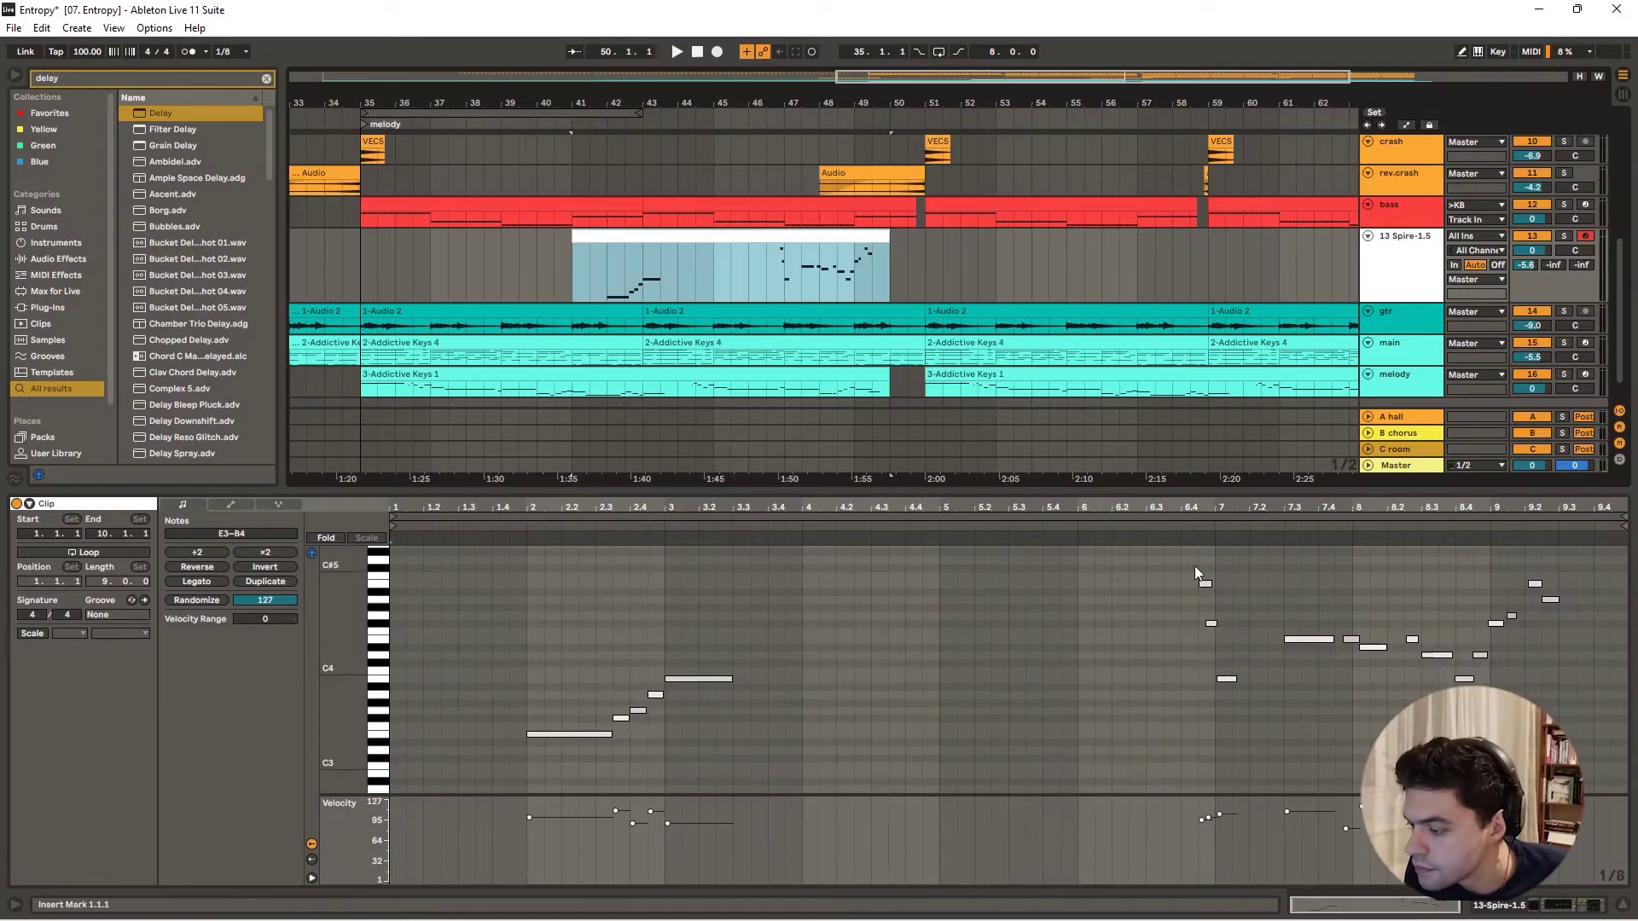
- Turn off note preview, nudge the three recorded notes leading into bar 7 slightly earlier, and play them back
{"action": "left_click_drag", "start_coordinate": [1194, 565], "coordinate": [1259, 712]}
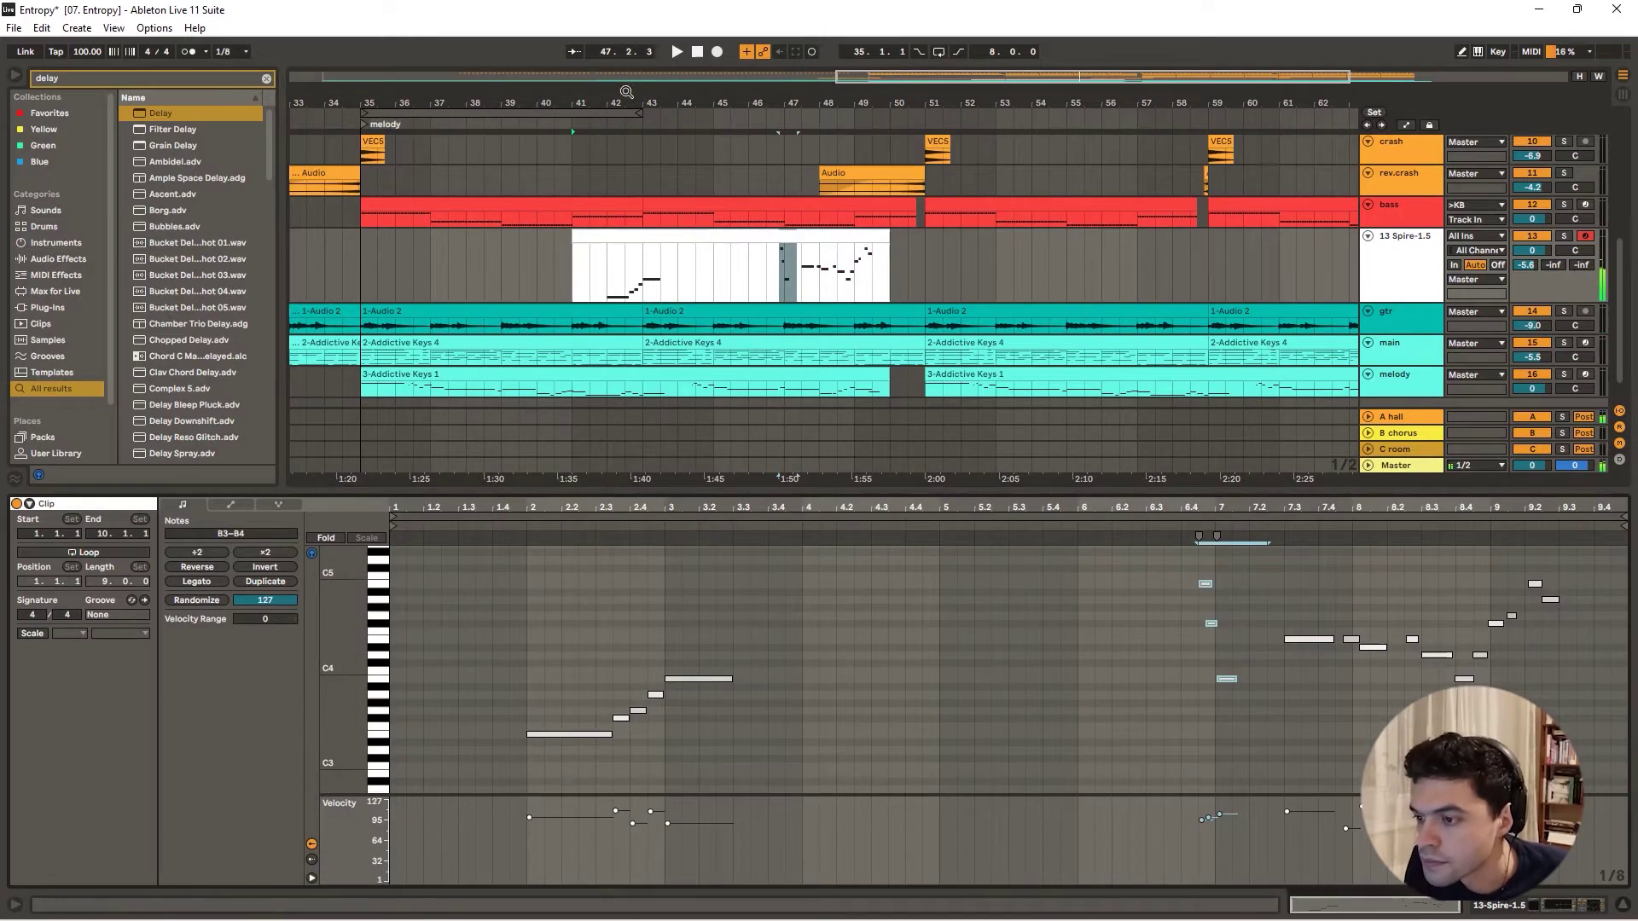
{"action": "left_click", "coordinate": [626, 121]}
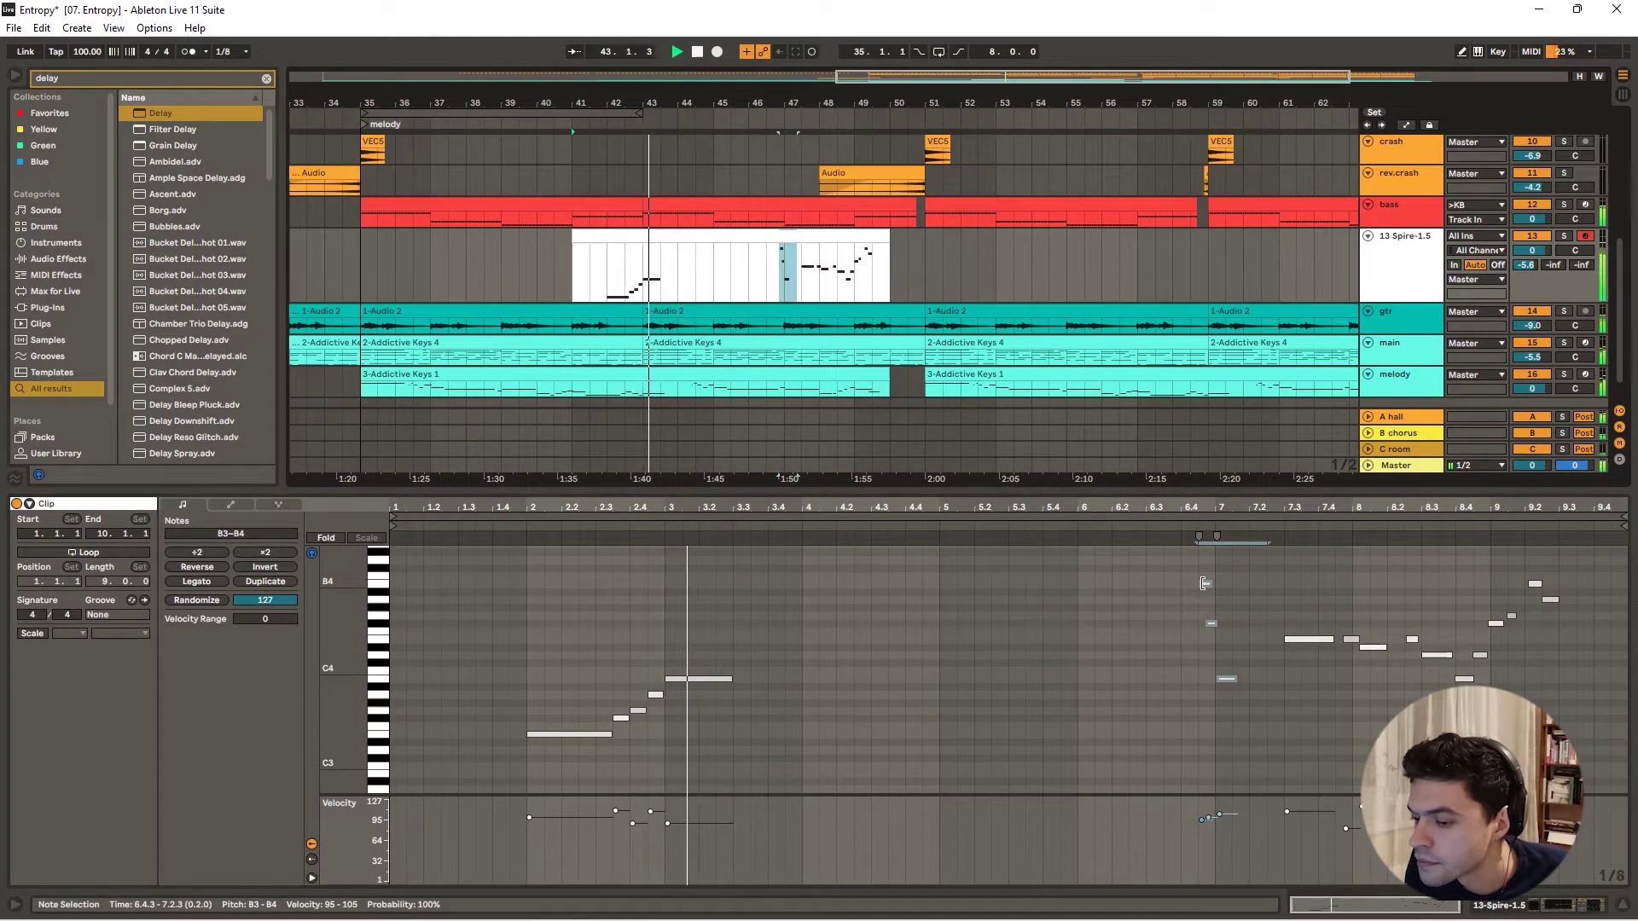
{"action": "left_click", "coordinate": [311, 552]}
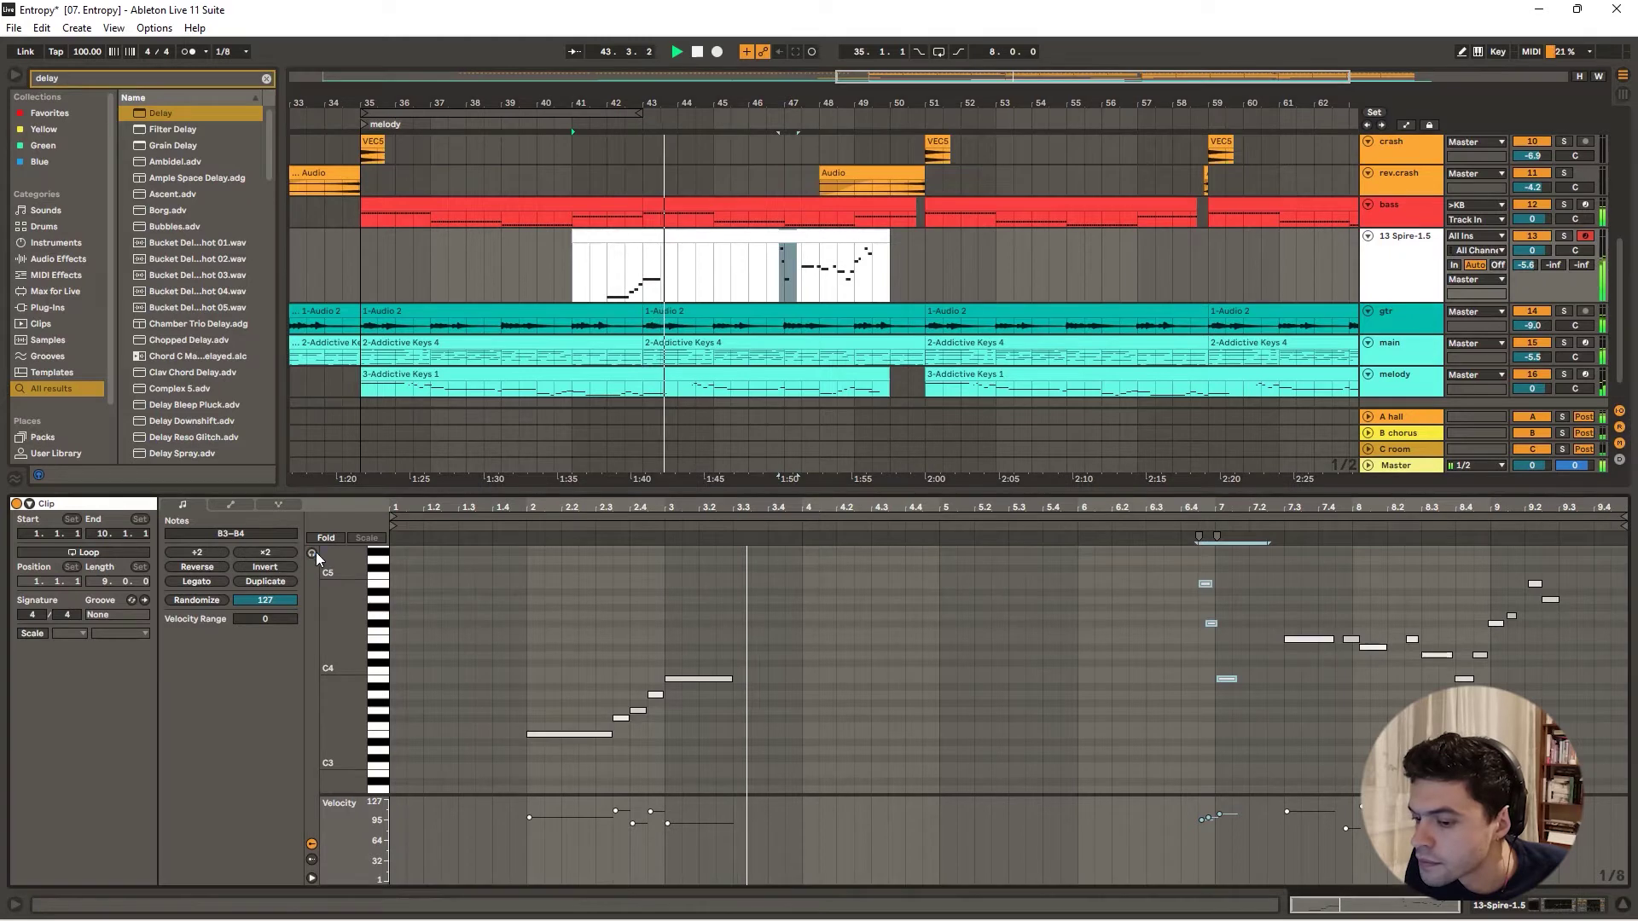
{"action": "left_click", "coordinate": [1205, 584]}
{"action": "mouse_move", "coordinate": [1207, 587]}
{"action": "left_mouse_down"}
{"action": "mouse_move", "coordinate": [1054, 587]}
{"action": "mouse_move", "coordinate": [1213, 589]}
{"action": "left_mouse_up"}
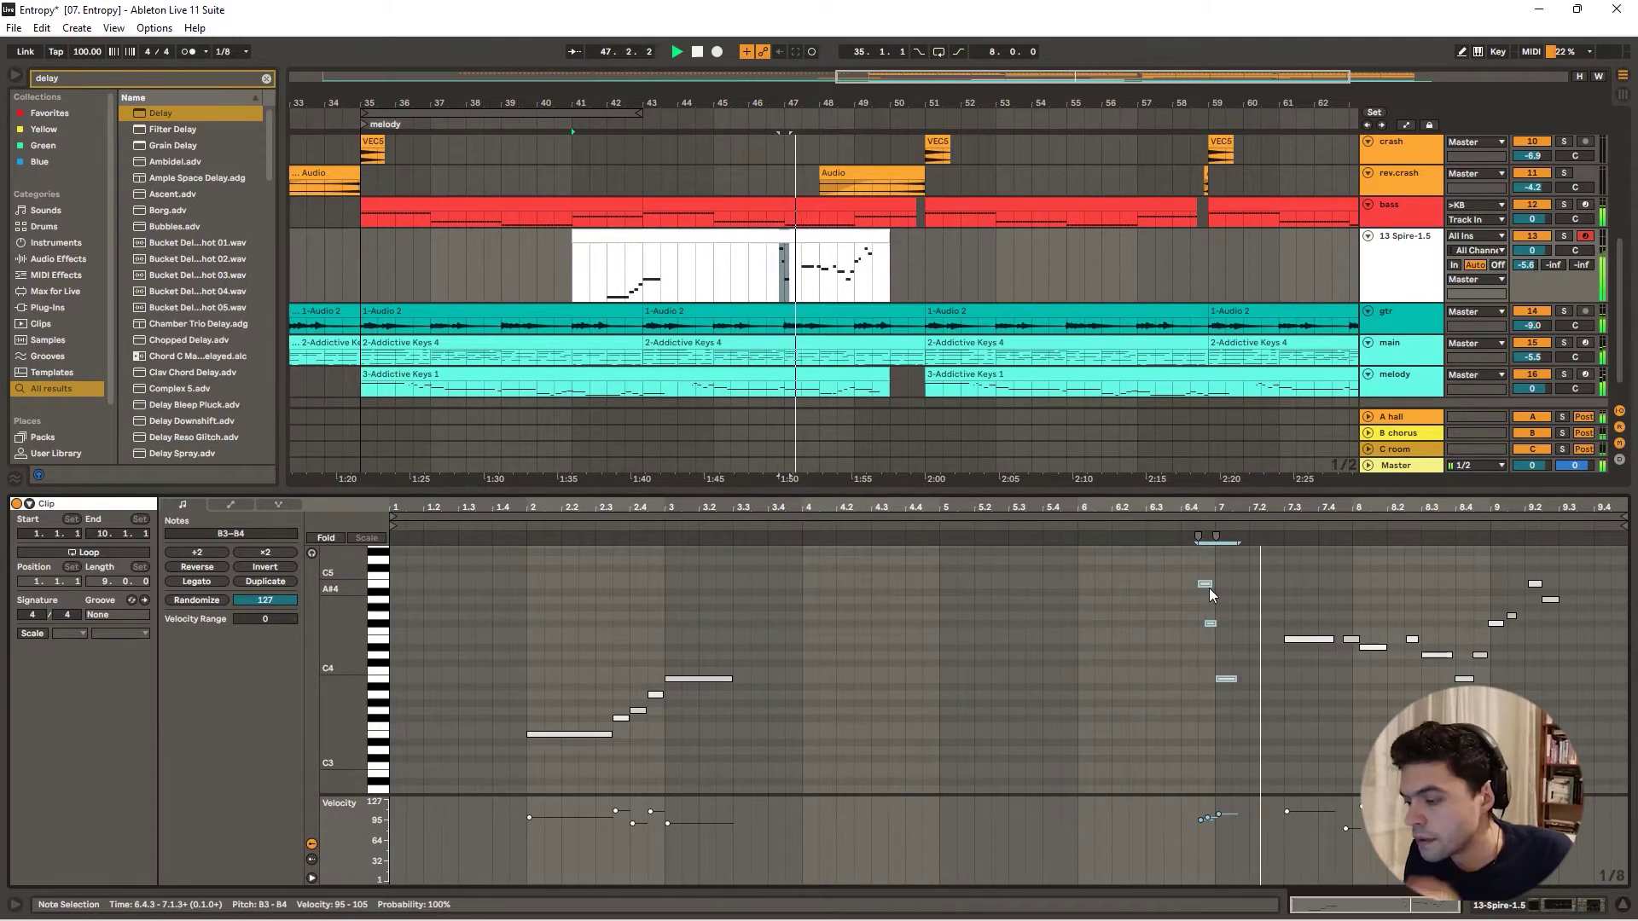
{"action": "left_click", "coordinate": [1132, 526]}
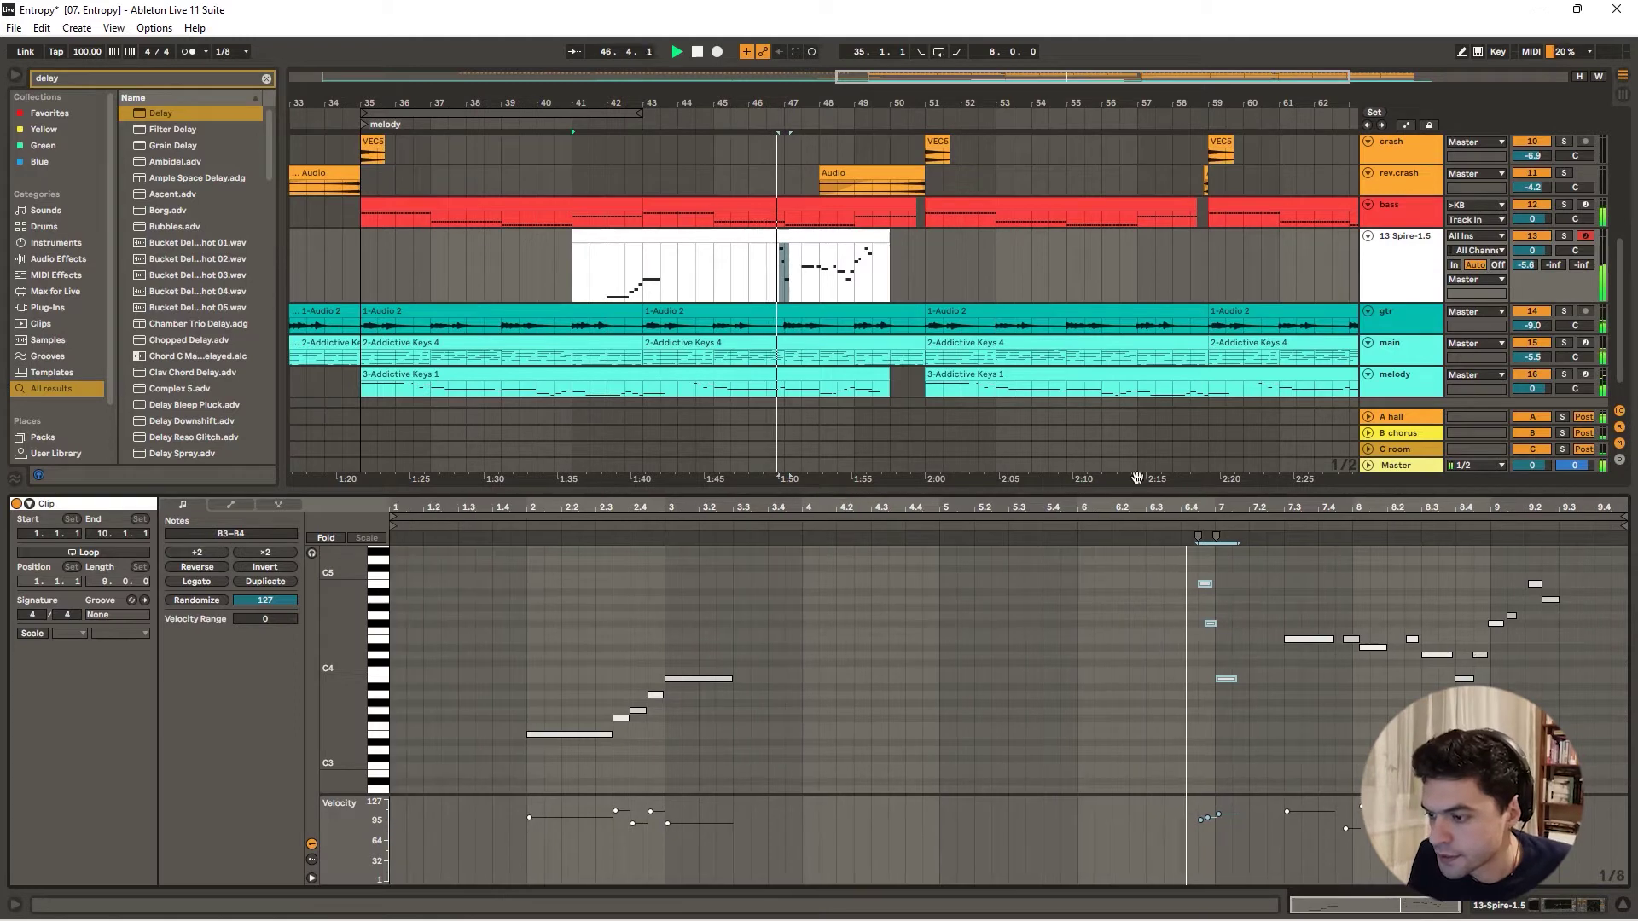
- Extend the Spire clip's end to clip position 16.3.1 and play the arrangement from about bar 46.4
{"action": "left_click_drag", "start_coordinate": [889, 236], "coordinate": [1119, 240]}
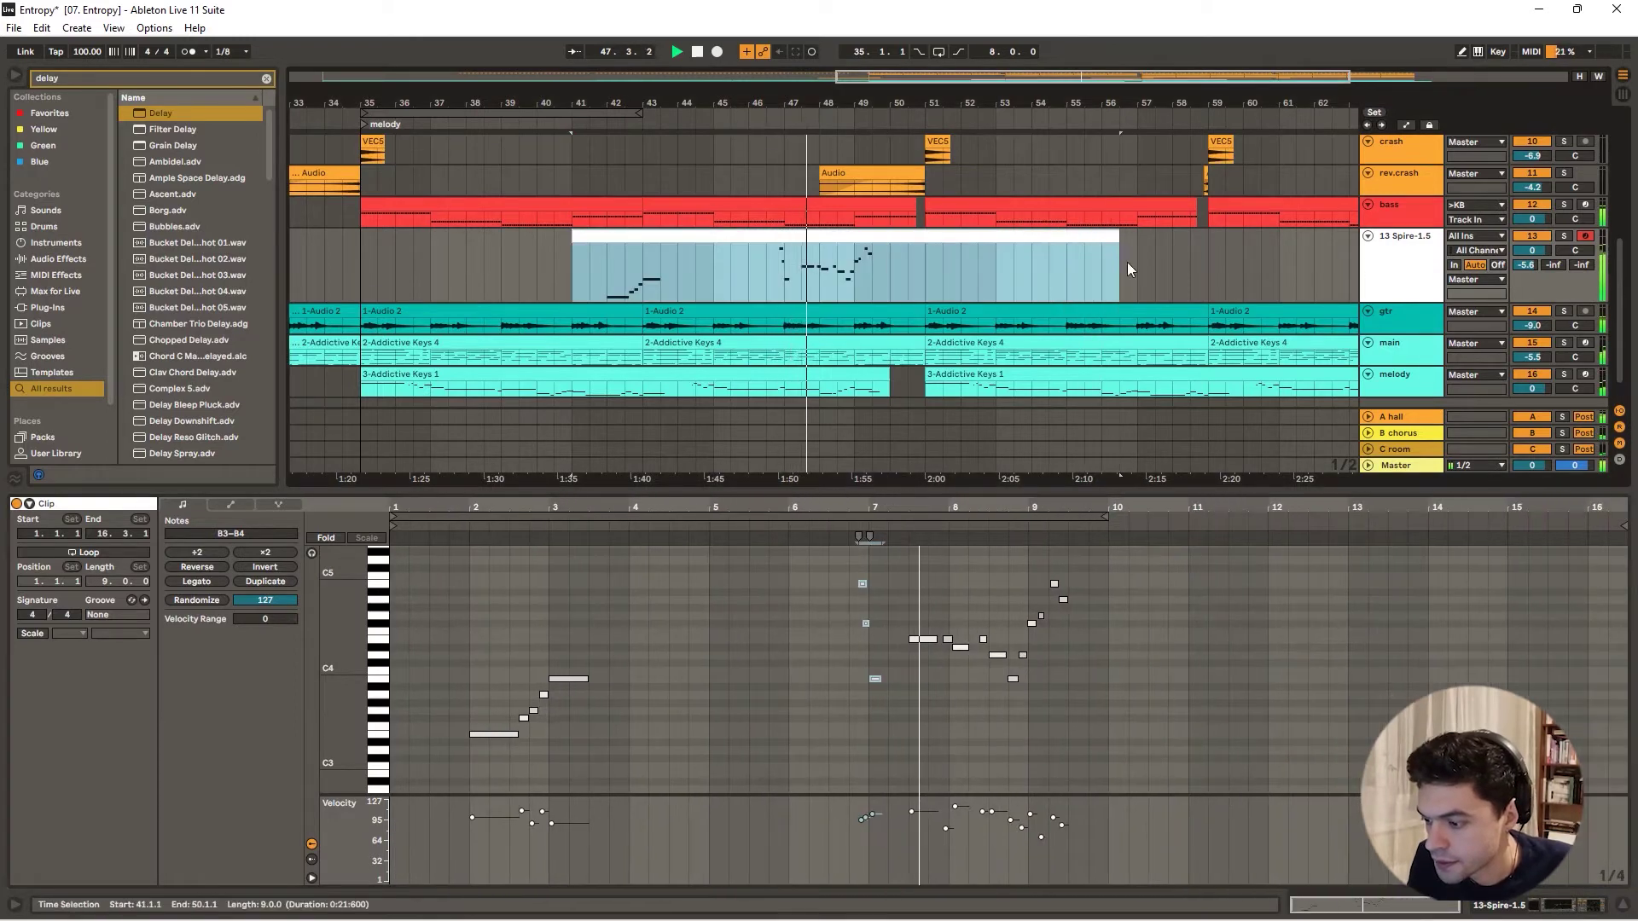
{"action": "left_click_drag", "start_coordinate": [1005, 500], "coordinate": [1003, 575]}
{"action": "left_click", "coordinate": [773, 124]}
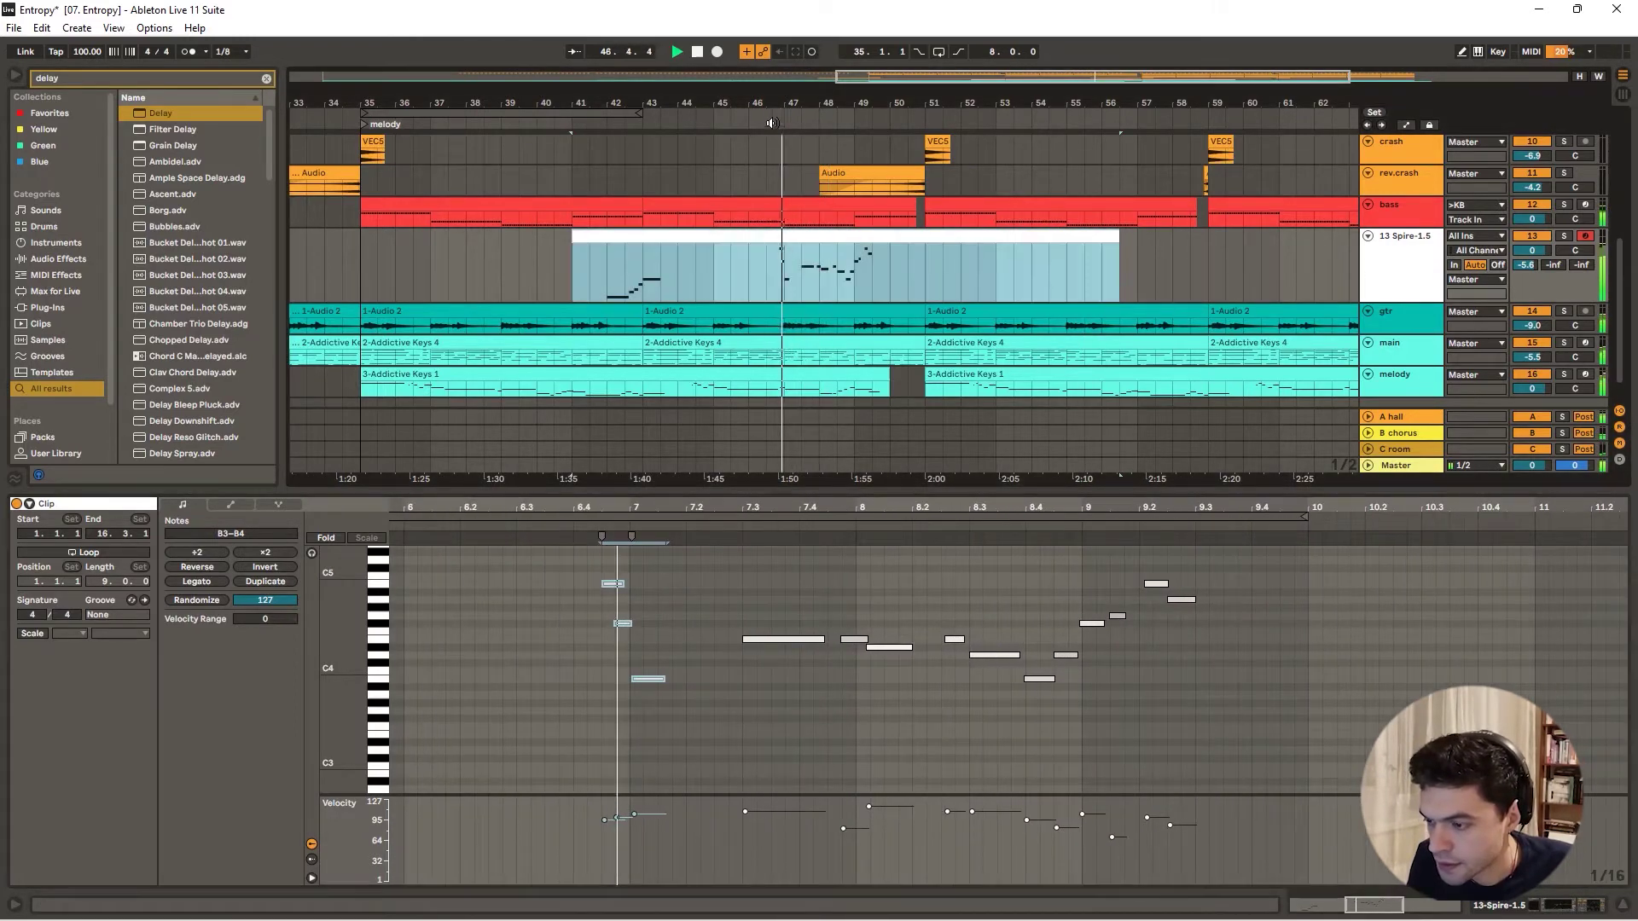
- Inspect the bass clip's notes while playing the arrangement around bar 47, and return to the Spire clip
{"action": "key", "text": "space"}
{"action": "left_click", "coordinate": [802, 206]}
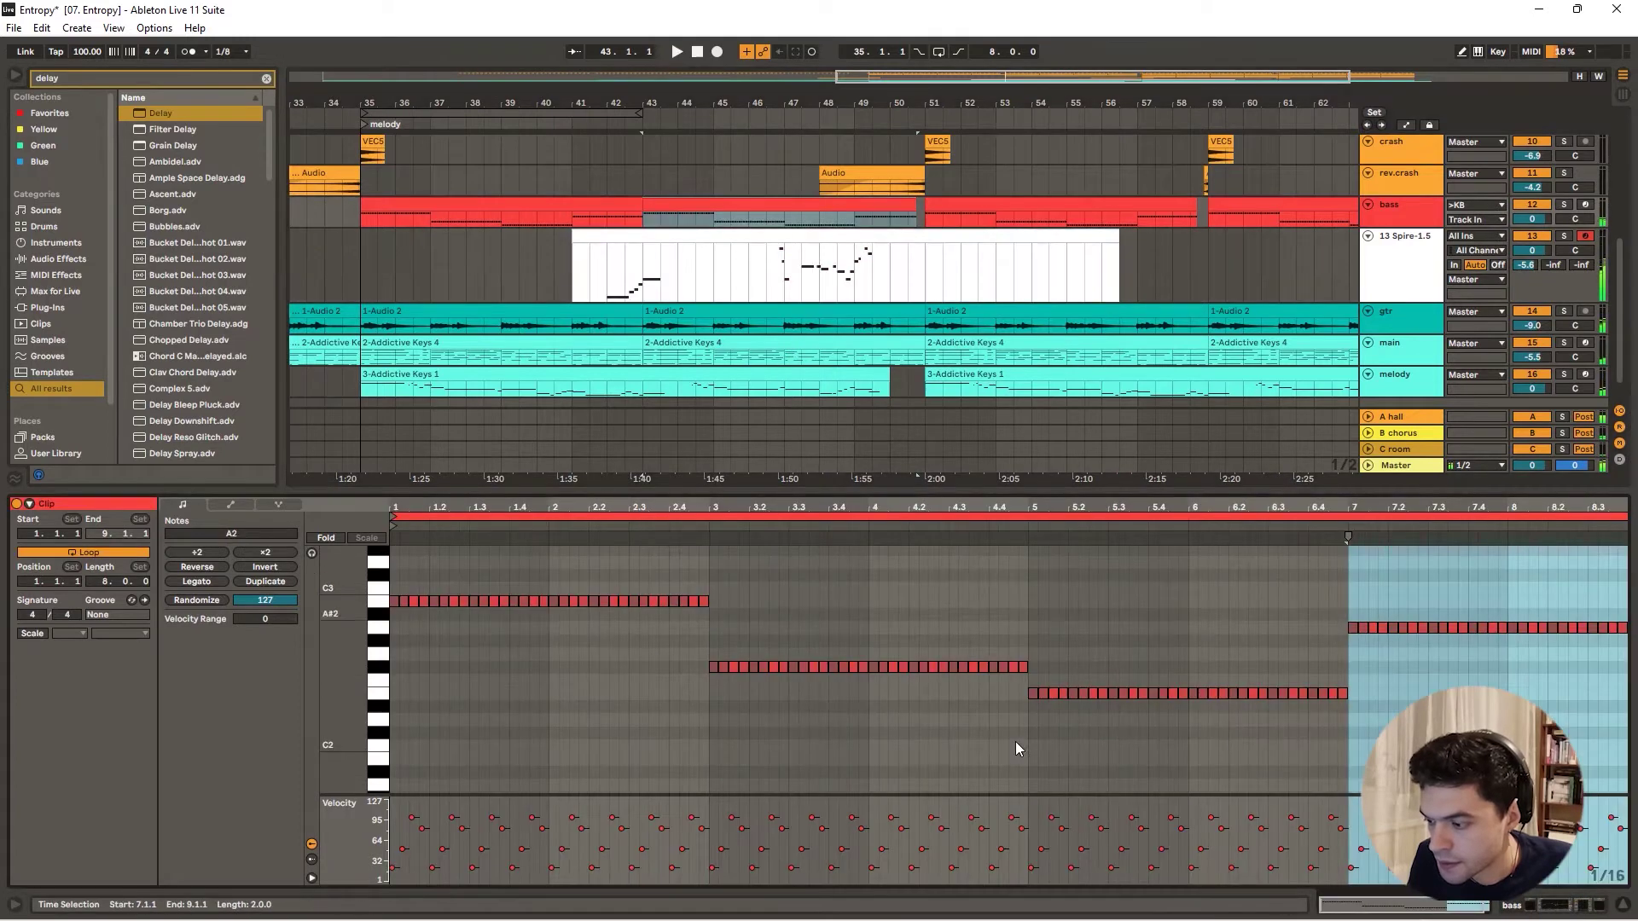
{"action": "key", "text": "space"}
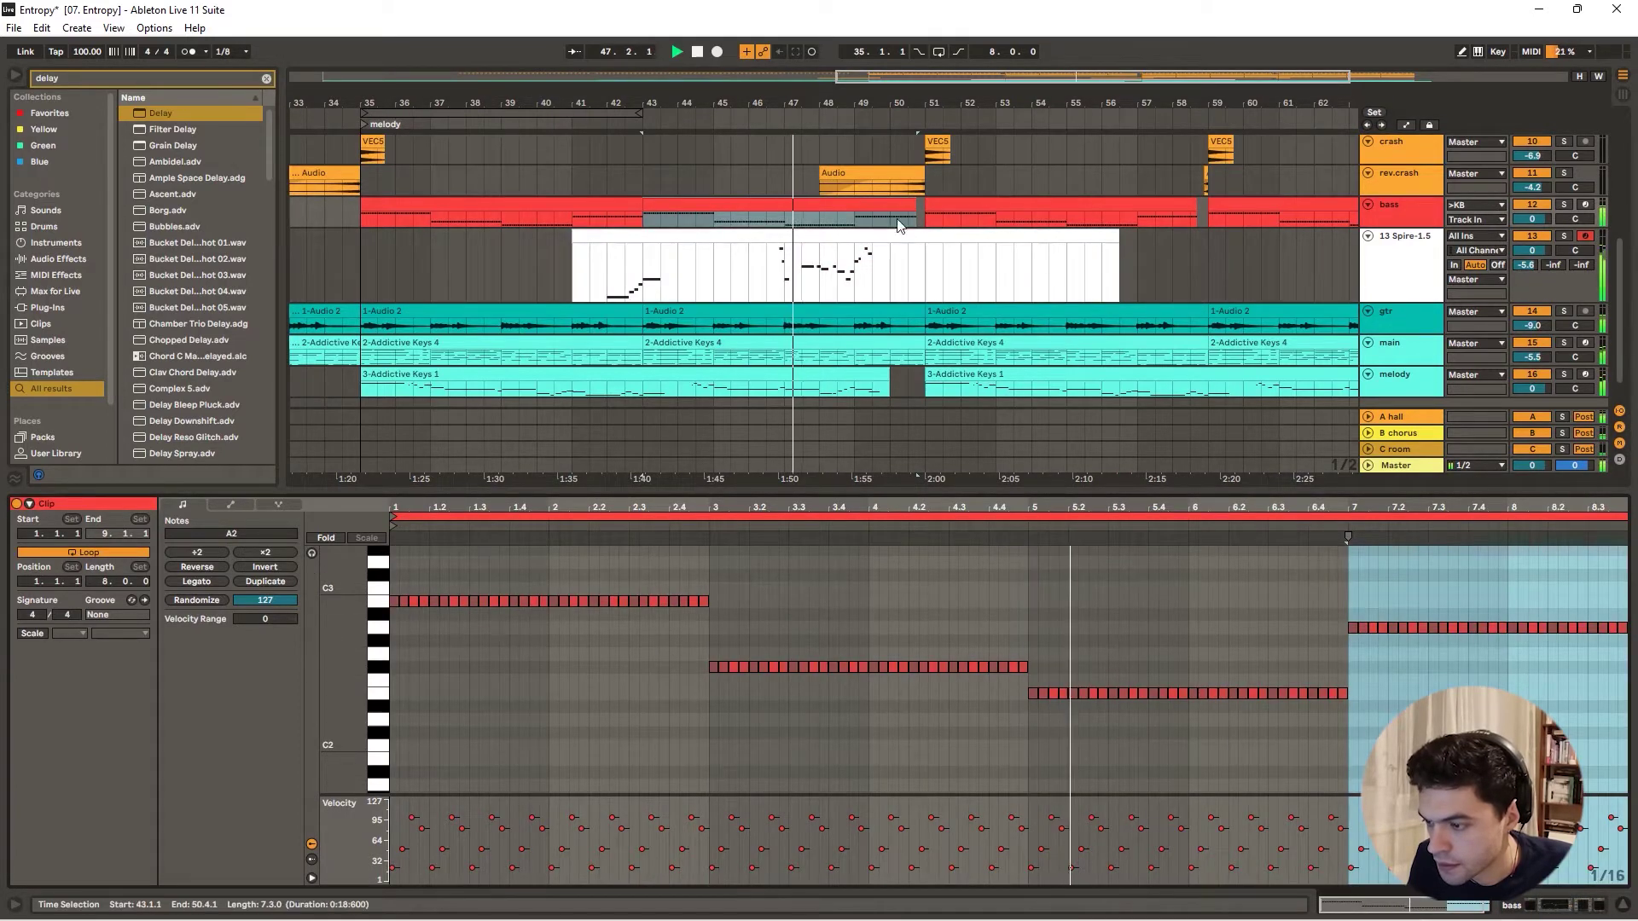
{"action": "scroll", "coordinate": [833, 222], "scroll_direction": "down", "scroll_amount": 1}
{"action": "left_click", "coordinate": [833, 209]}
{"action": "key", "text": "space"}
- Replace the Spire notes after bar 7 with a B3 held into bar 8, and shift the closing run to just before bar 10
{"action": "left_click_drag", "start_coordinate": [906, 550], "coordinate": [1147, 747]}
{"action": "left_click_drag", "start_coordinate": [926, 640], "coordinate": [1127, 641]}
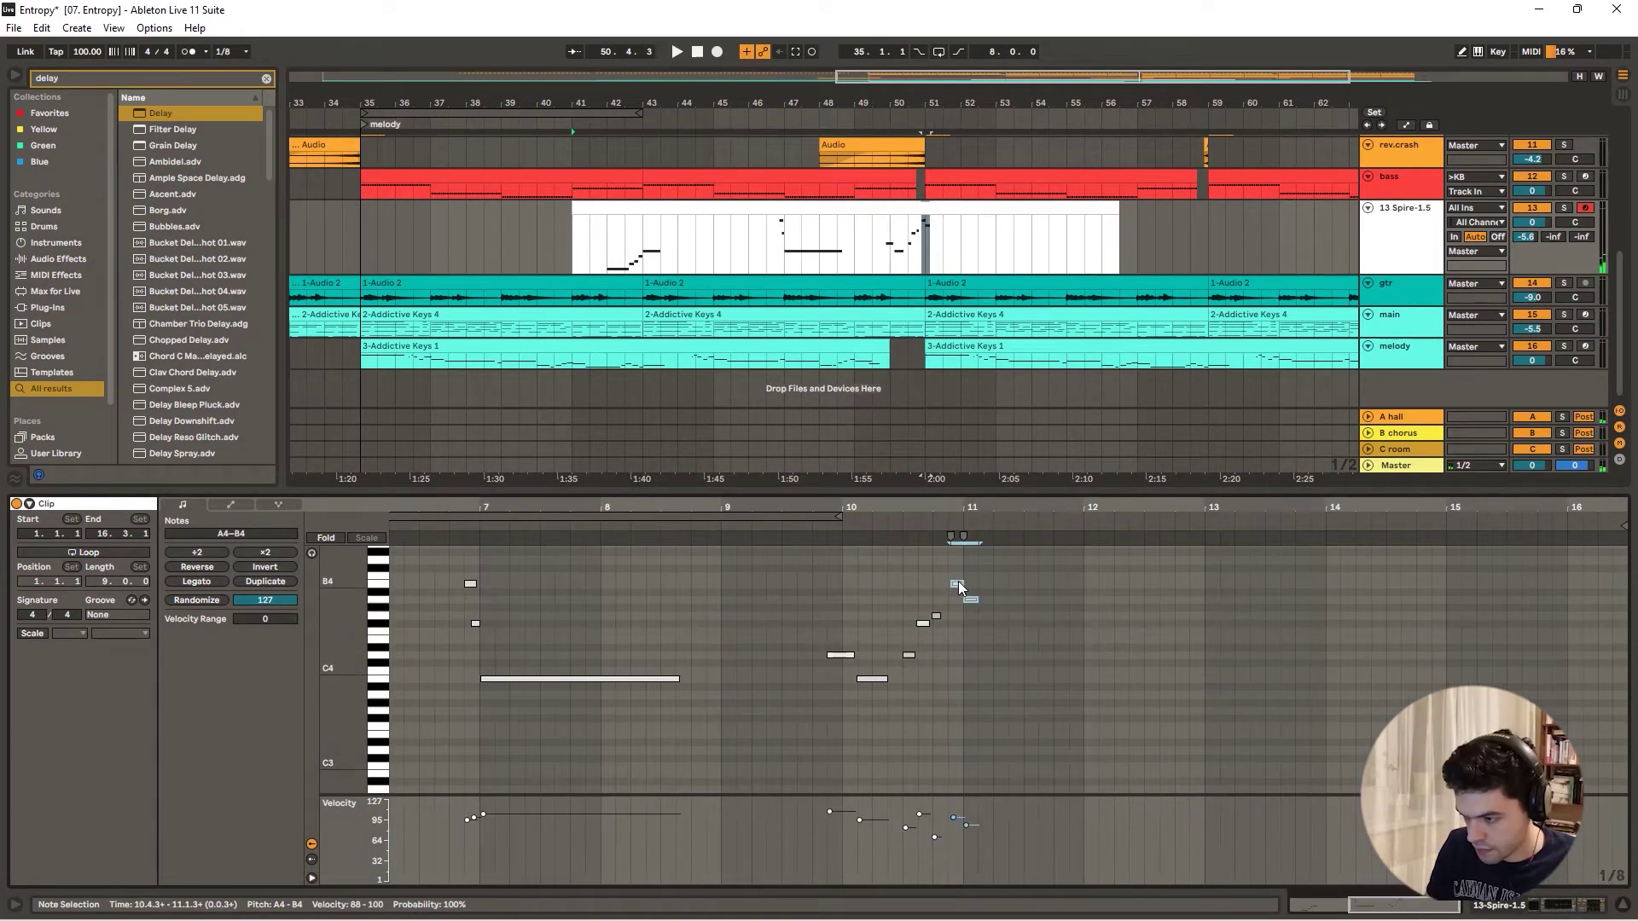
- Move the B4 and A4 notes ending the run to 14.1.1 and play the phrase from about bar 49.2
{"action": "left_click_drag", "start_coordinate": [958, 585], "coordinate": [1333, 587]}
{"action": "left_click", "coordinate": [763, 526]}
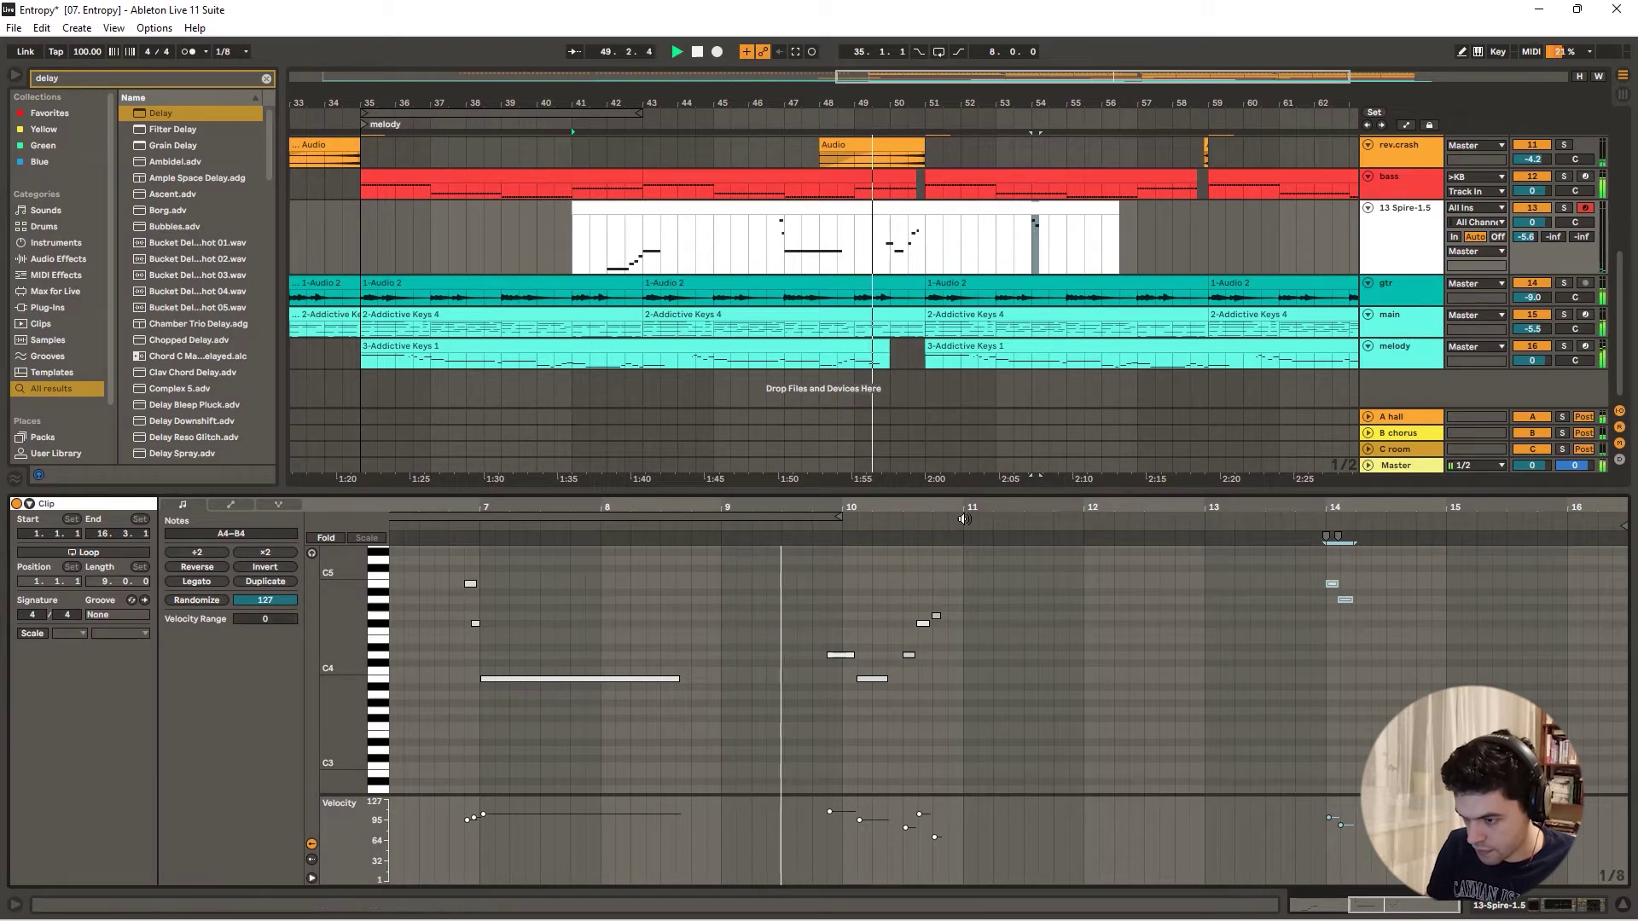
{"action": "key", "text": "space"}
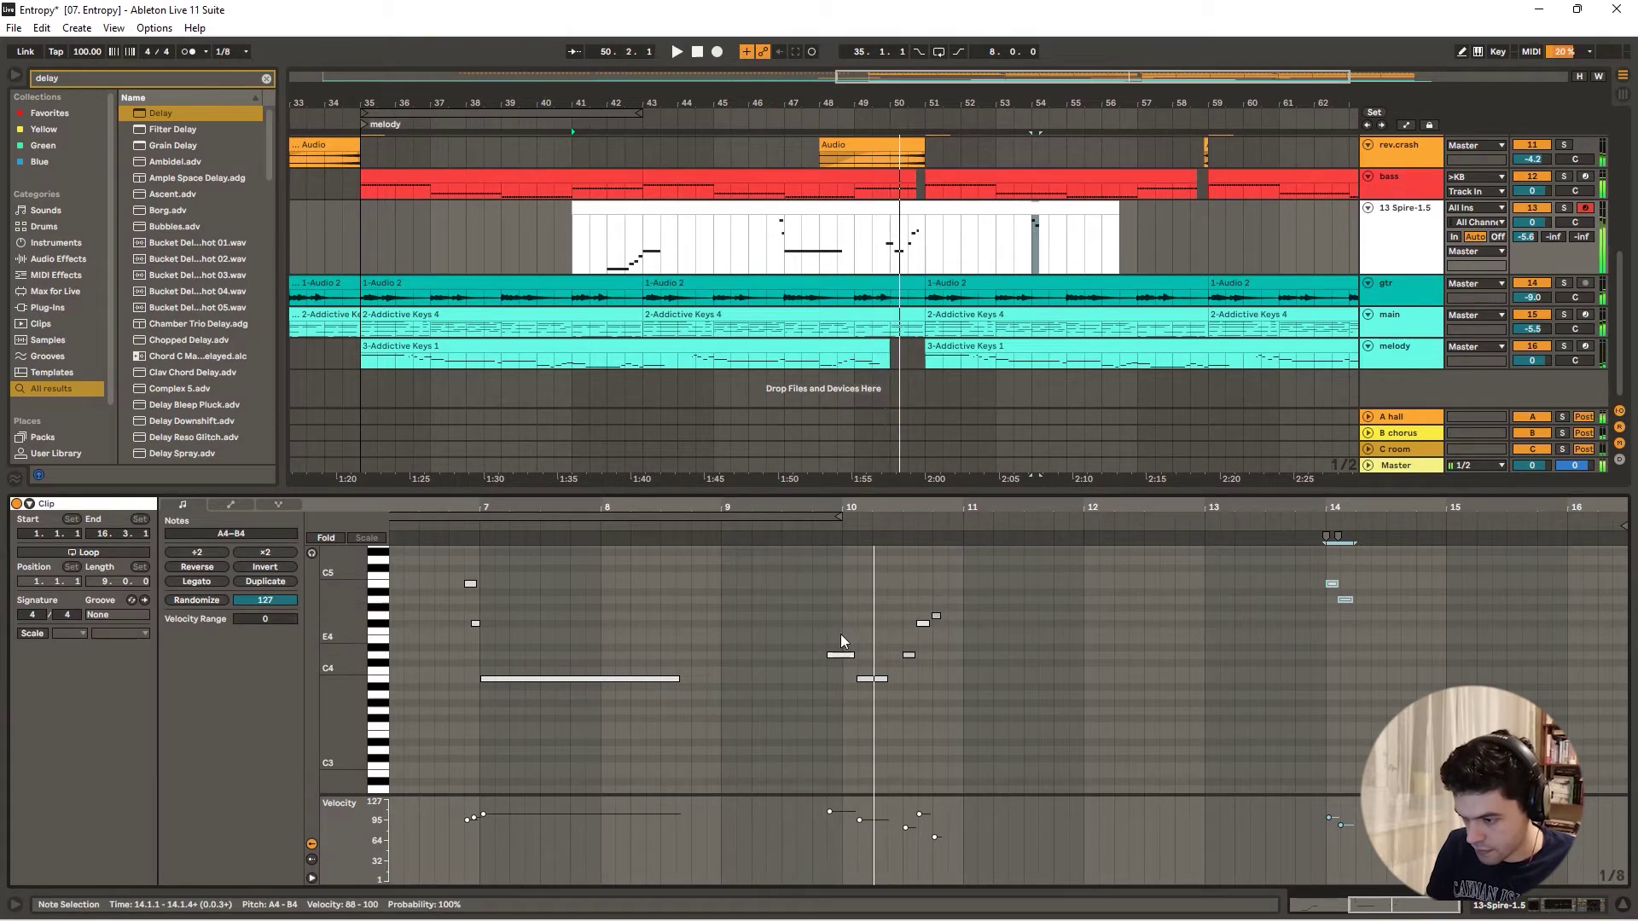
- Move the D4 and B3 notes near bar 10 so they start at 10.1.1, and play them back
{"action": "left_click_drag", "start_coordinate": [839, 635], "coordinate": [883, 677]}
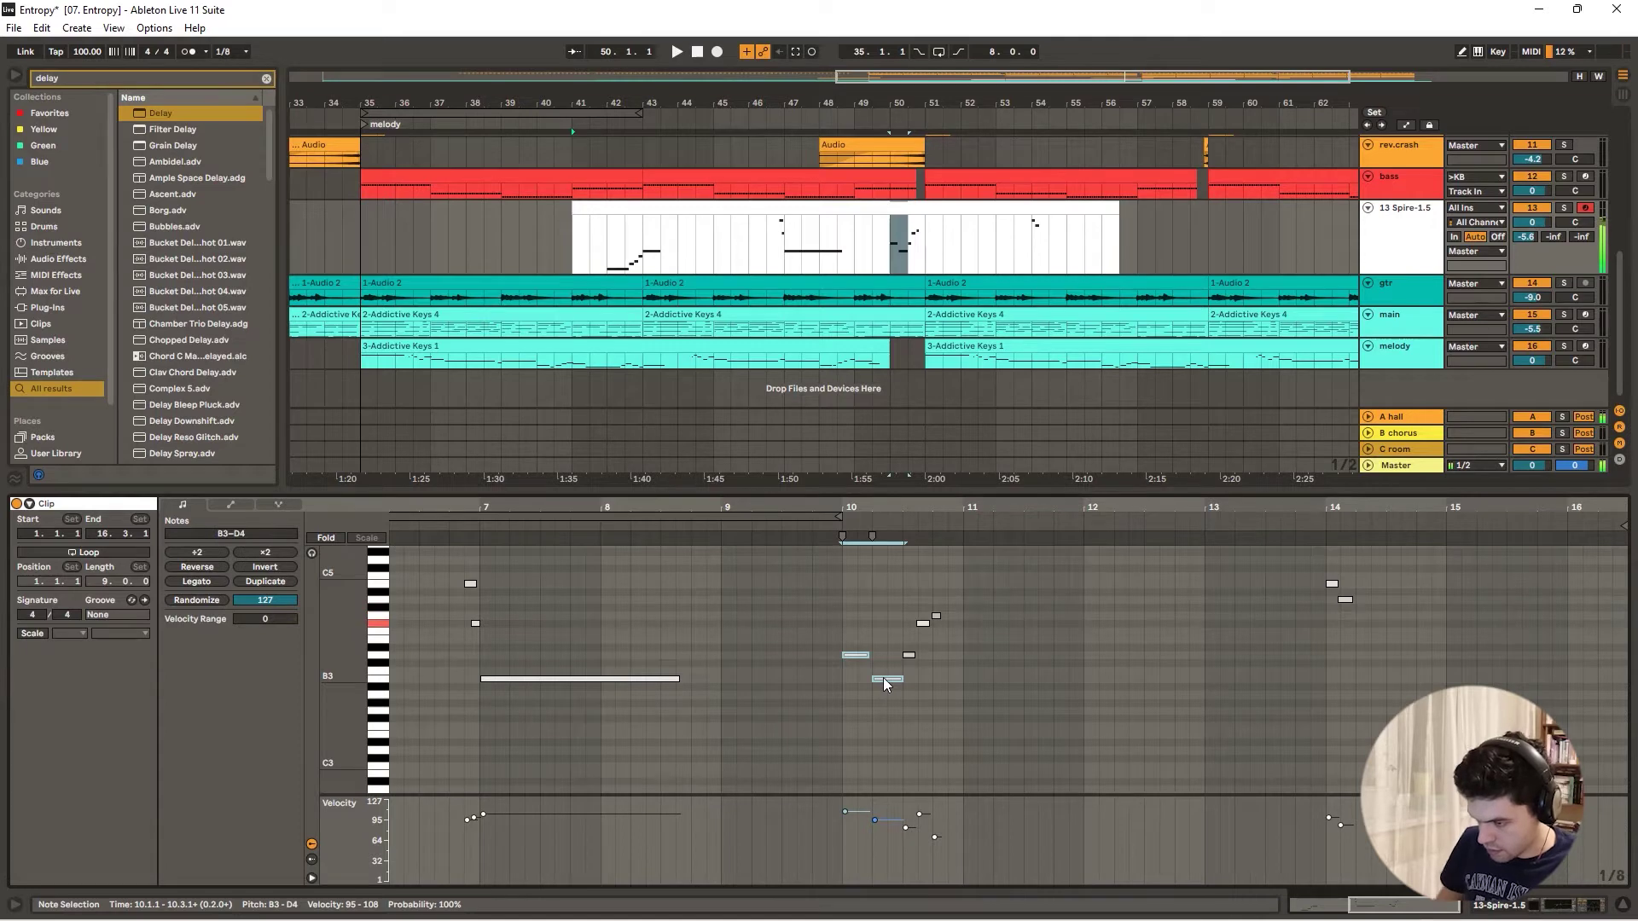
{"action": "key", "text": "space"}
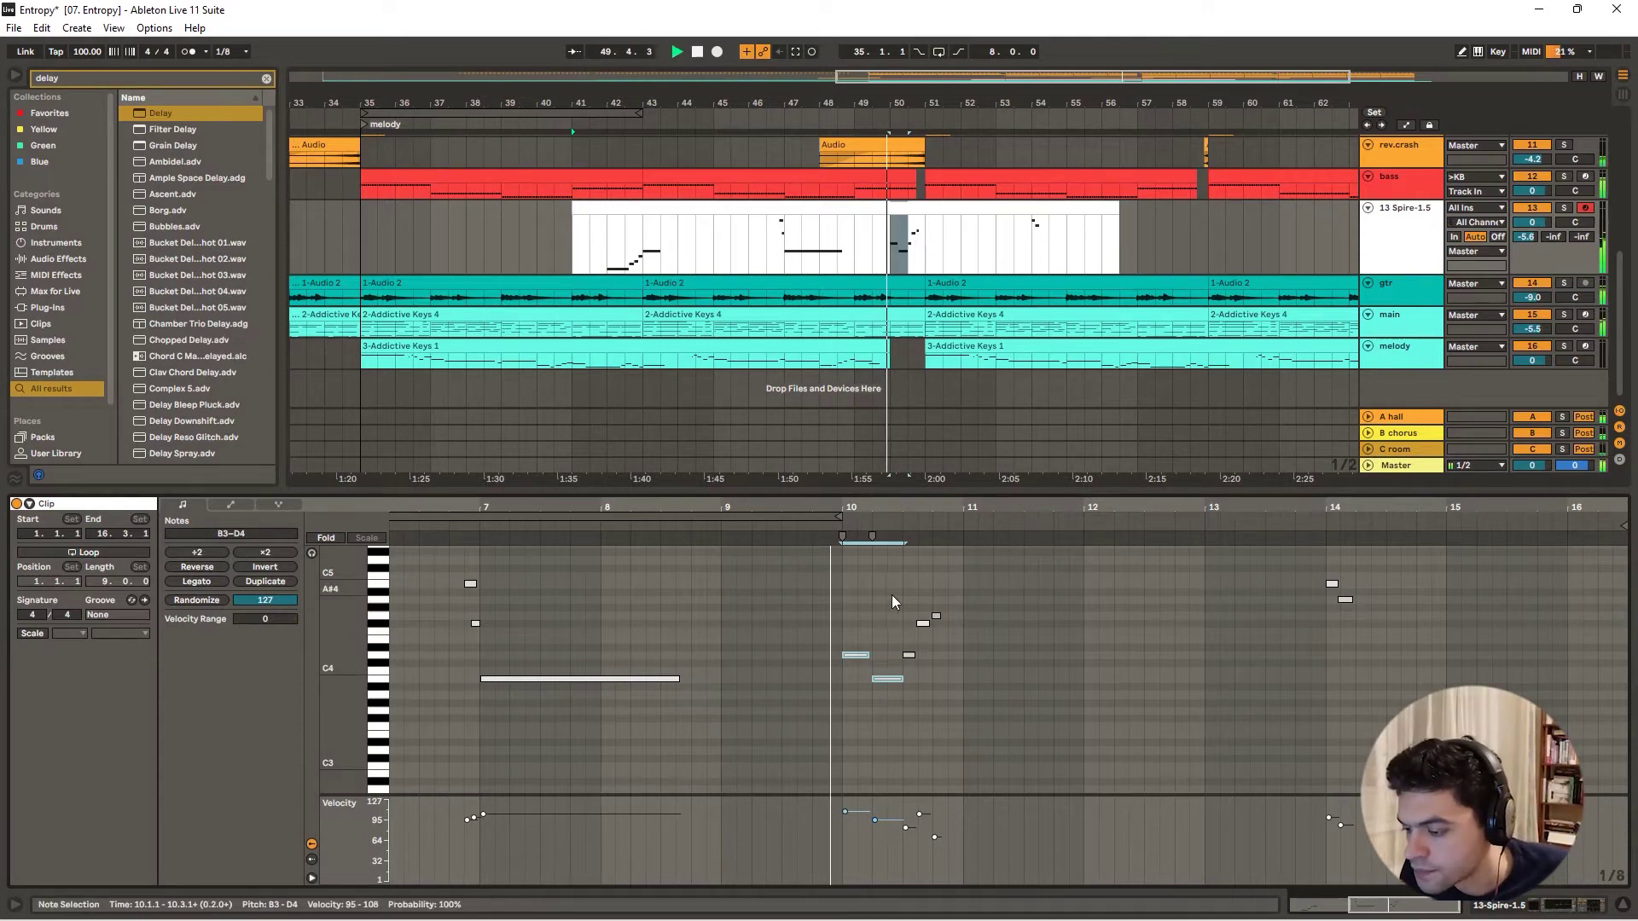
{"action": "key", "text": "space"}
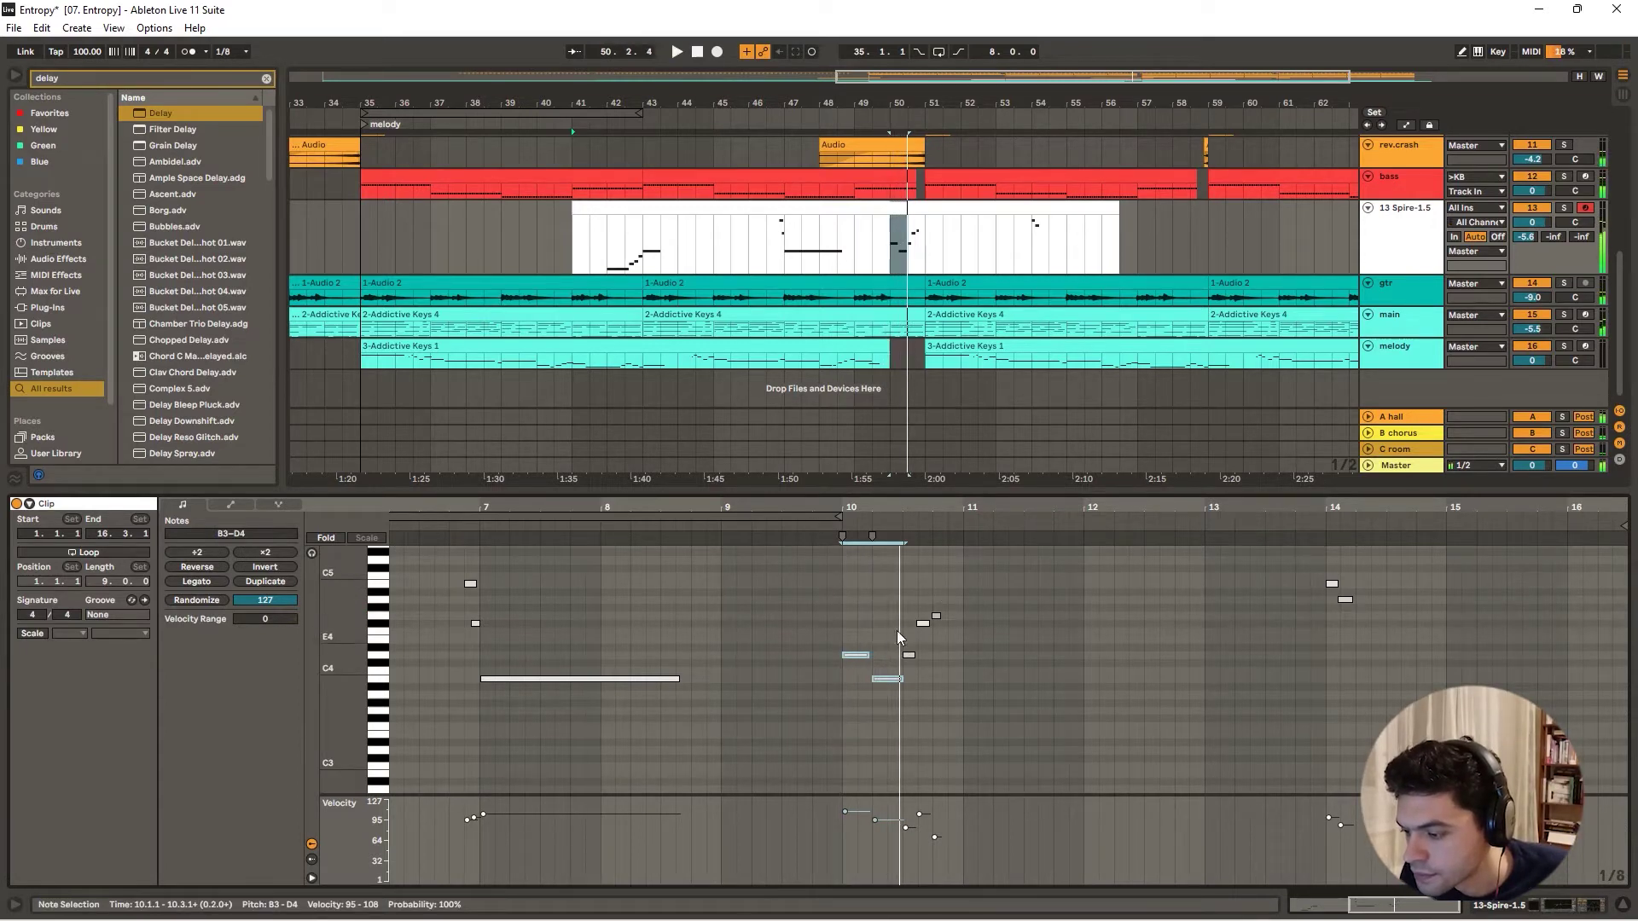
- Move the B3 note in bar 10 to 10.2.3, extend the D4 before it up to that point, and play the result
{"action": "left_click_drag", "start_coordinate": [898, 508], "coordinate": [872, 597]}
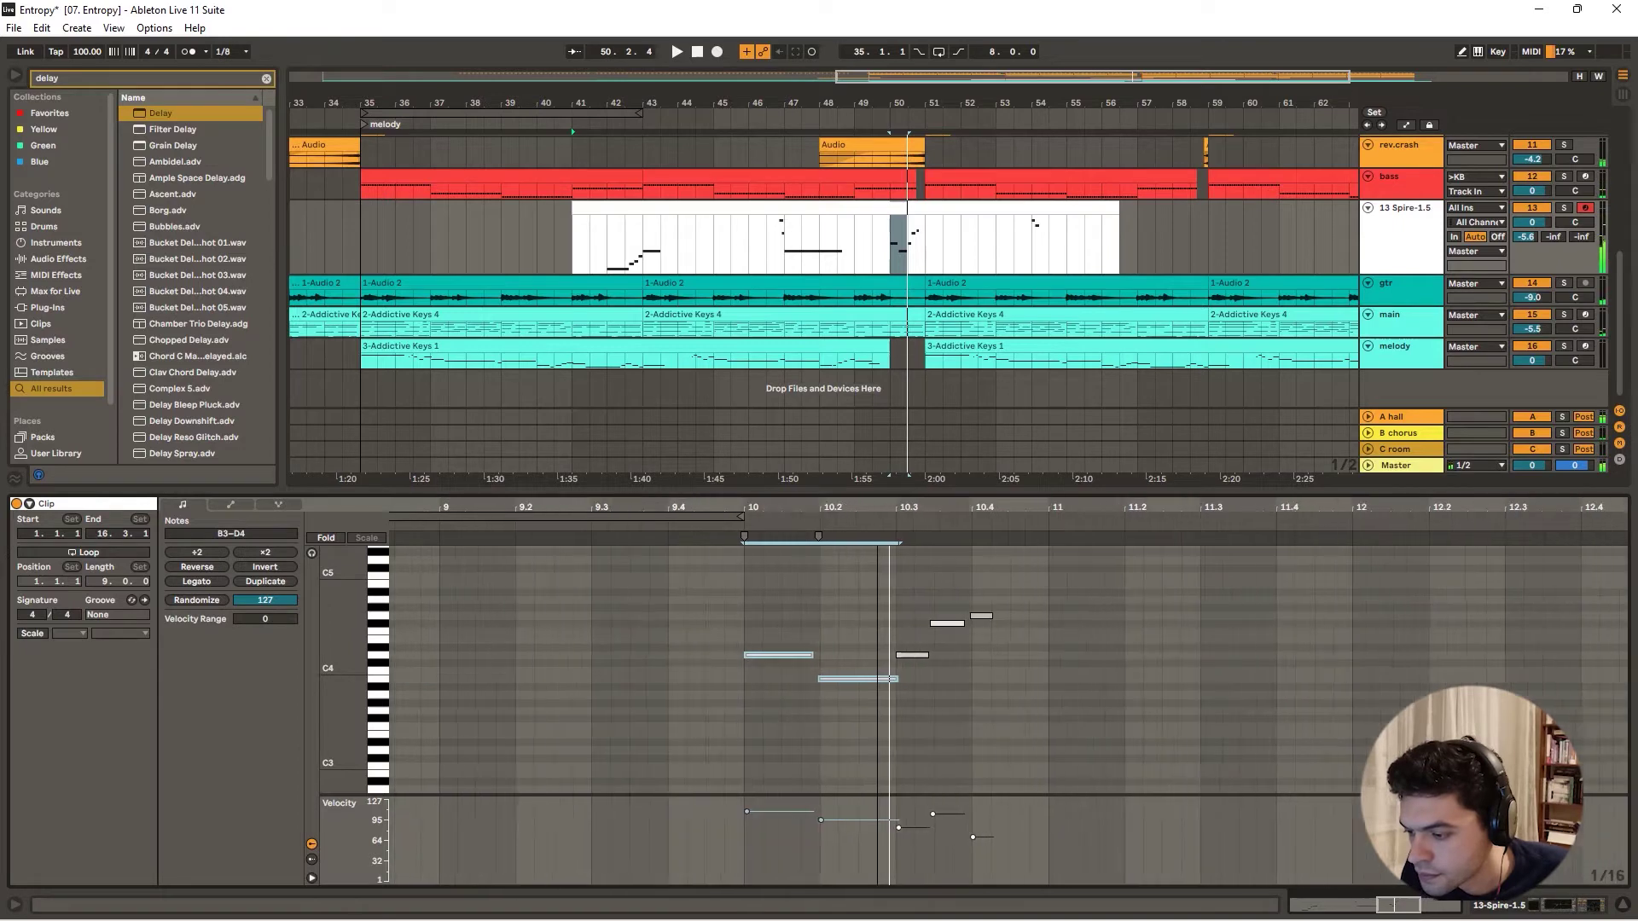
{"action": "left_click", "coordinate": [812, 655]}
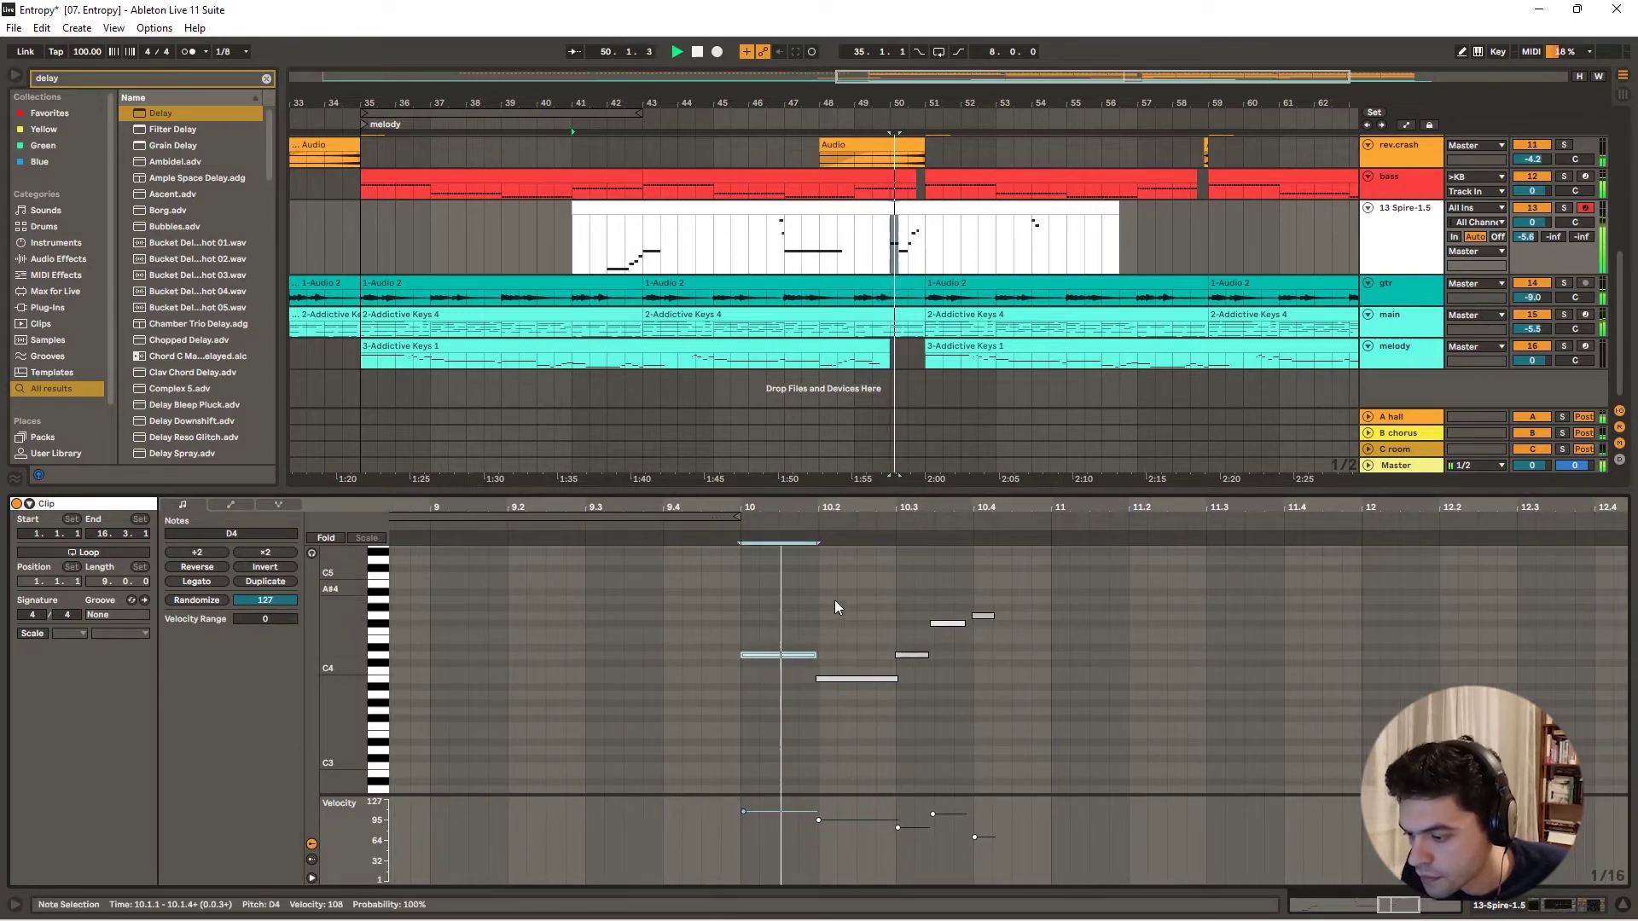
{"action": "left_click_drag", "start_coordinate": [853, 682], "coordinate": [918, 681]}
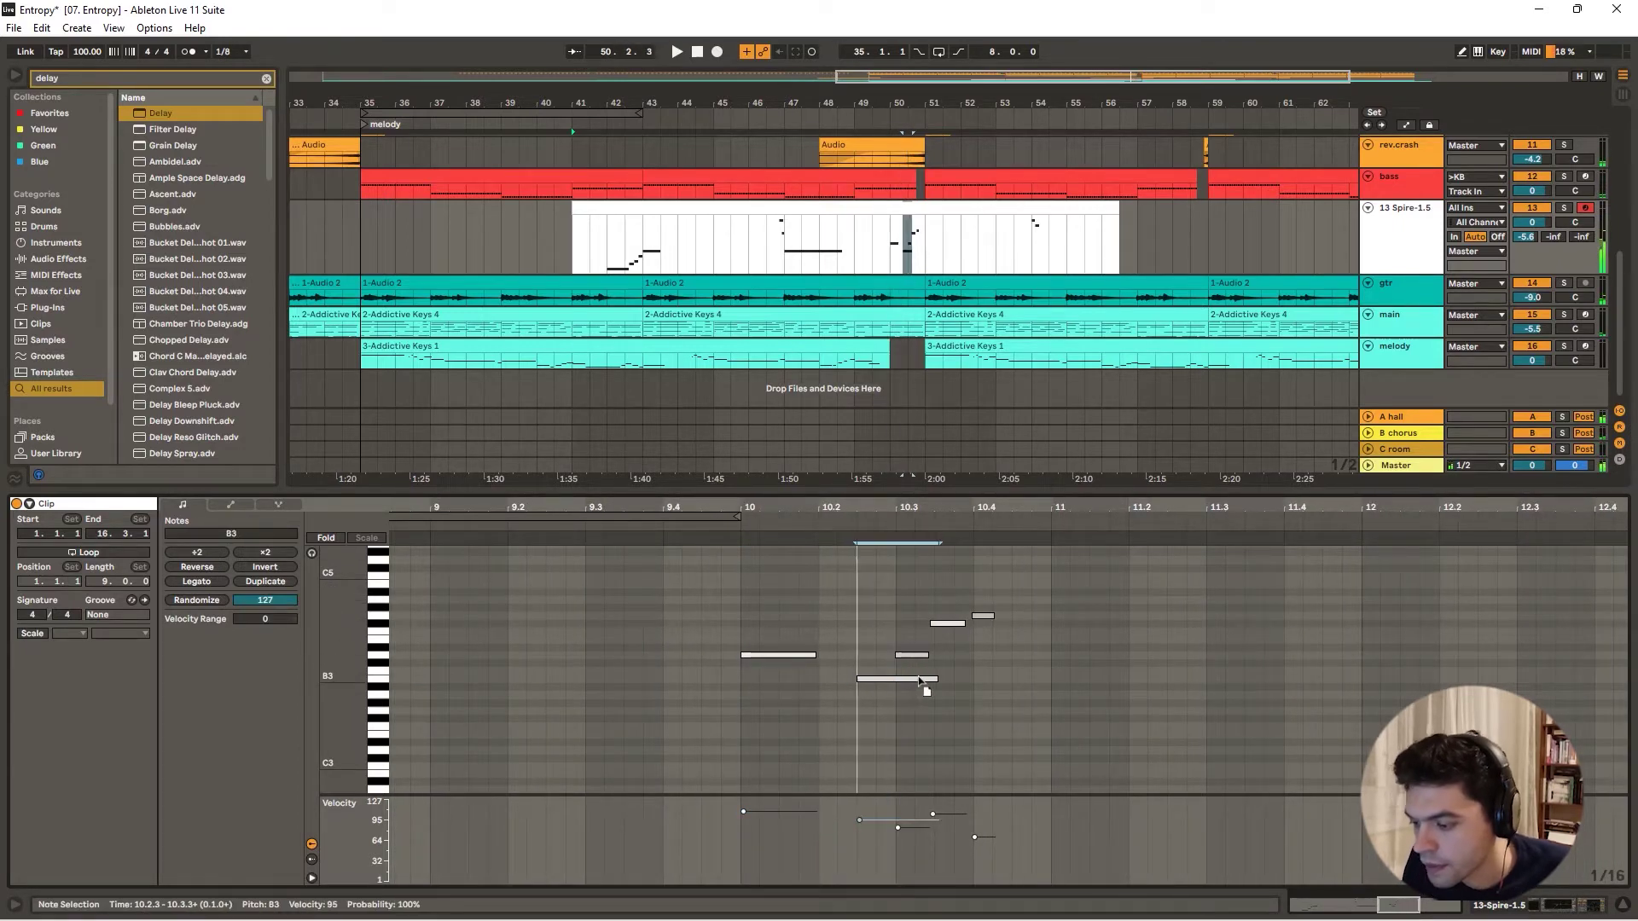
{"action": "left_click_drag", "start_coordinate": [815, 653], "coordinate": [849, 654]}
{"action": "key", "text": "space"}
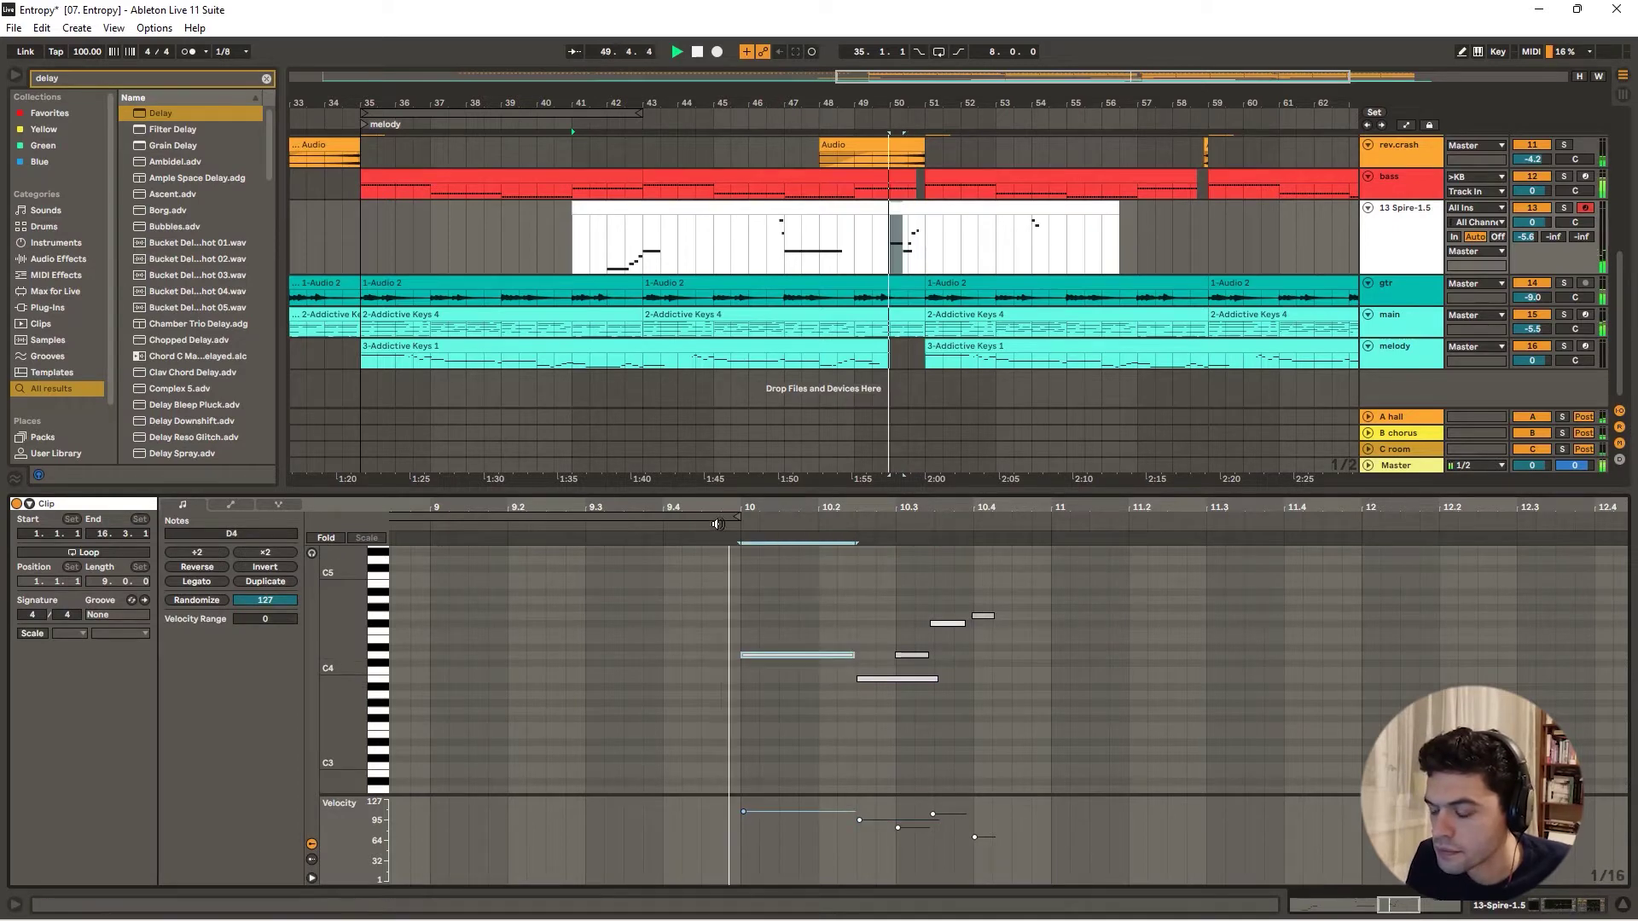
- Shorten B3 to end at 10.3, join the D4, F#4 and G4 after it, and hold an F#4 from 11.1.1 for two beats
{"action": "left_click", "coordinate": [925, 678]}
{"action": "left_click_drag", "start_coordinate": [936, 678], "coordinate": [915, 675]}
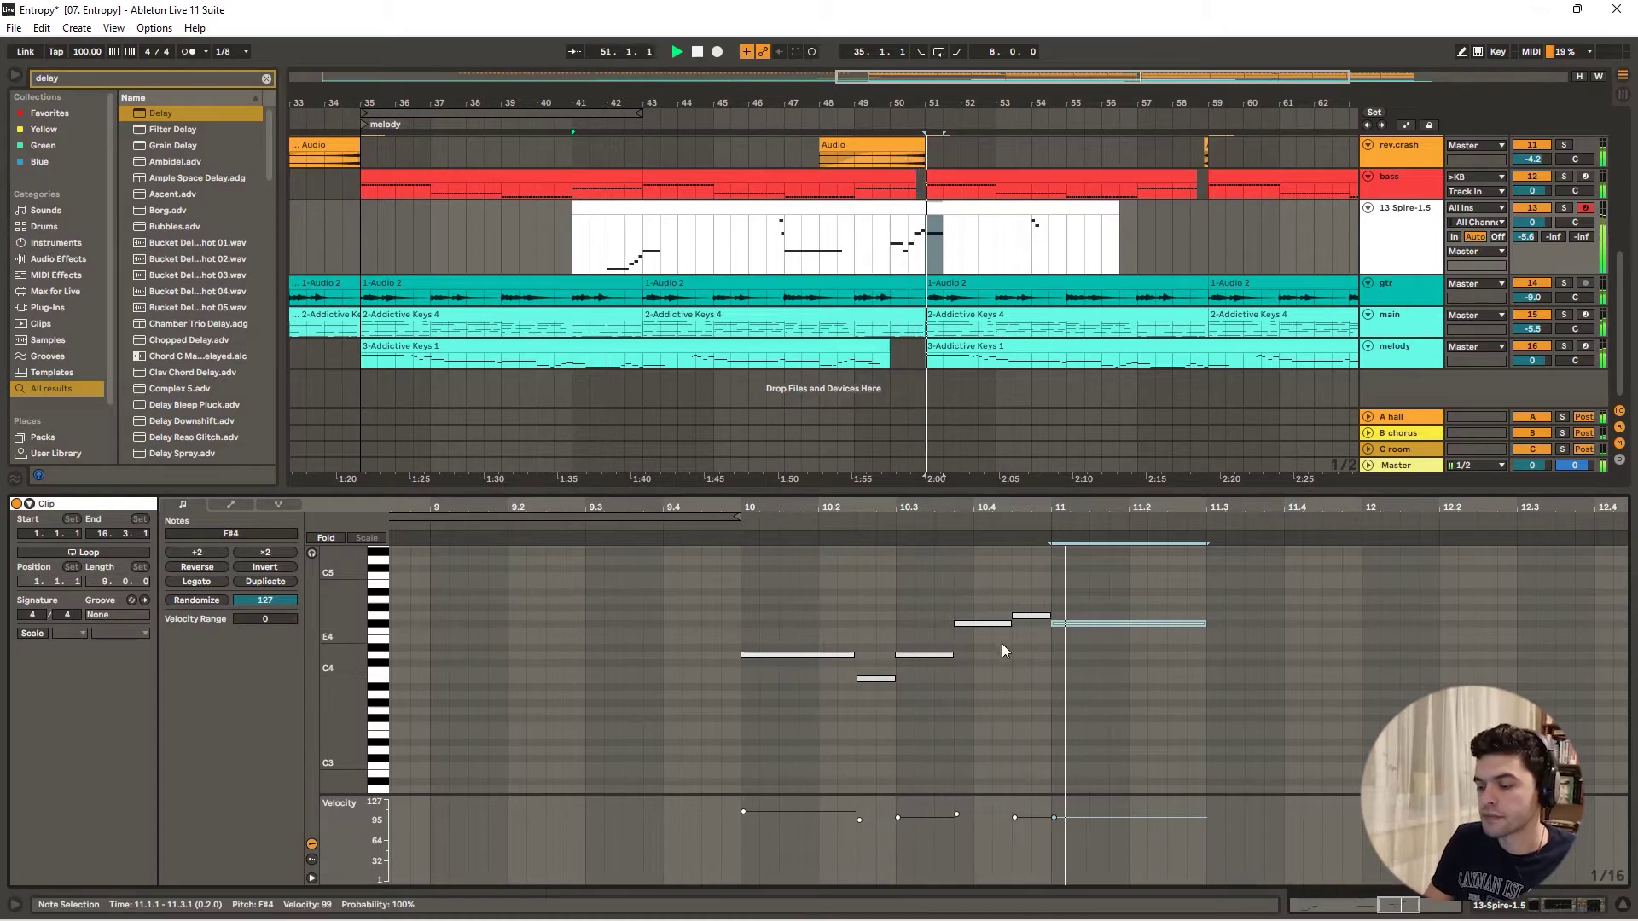
- Extend the Spire clip's end to 21.1.1 and move the B4 and A4 note pair to about 17.3
{"action": "left_click_drag", "start_coordinate": [915, 512], "coordinate": [828, 443]}
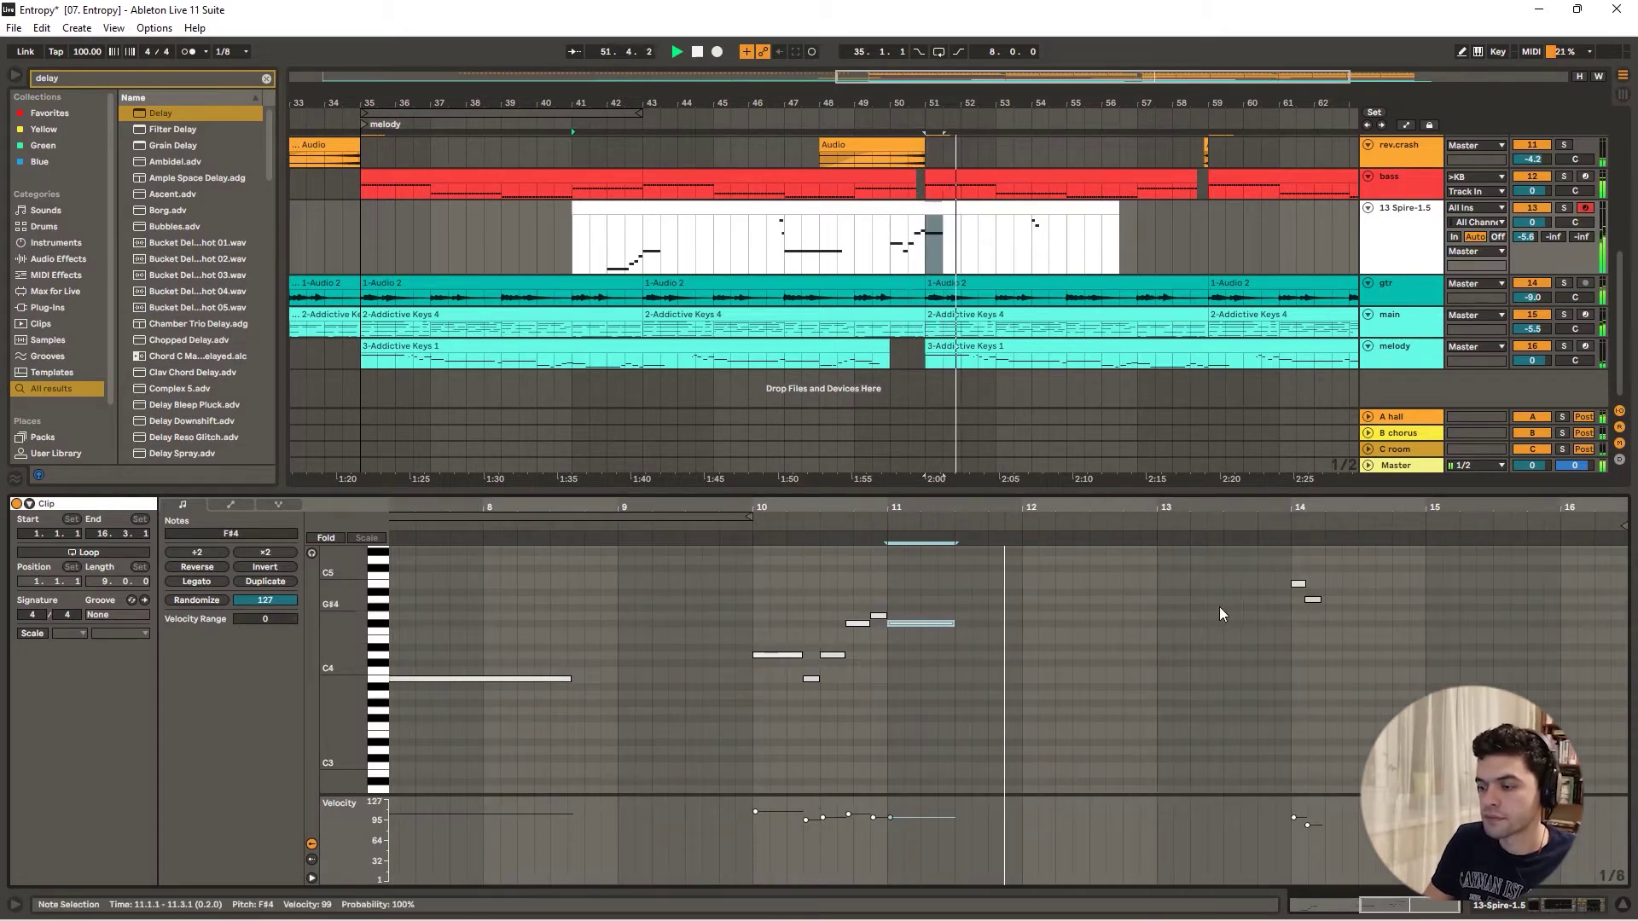
{"action": "scroll", "coordinate": [1218, 612], "scroll_direction": "down", "scroll_amount": 3}
{"action": "left_click_drag", "start_coordinate": [1073, 504], "coordinate": [1076, 467]}
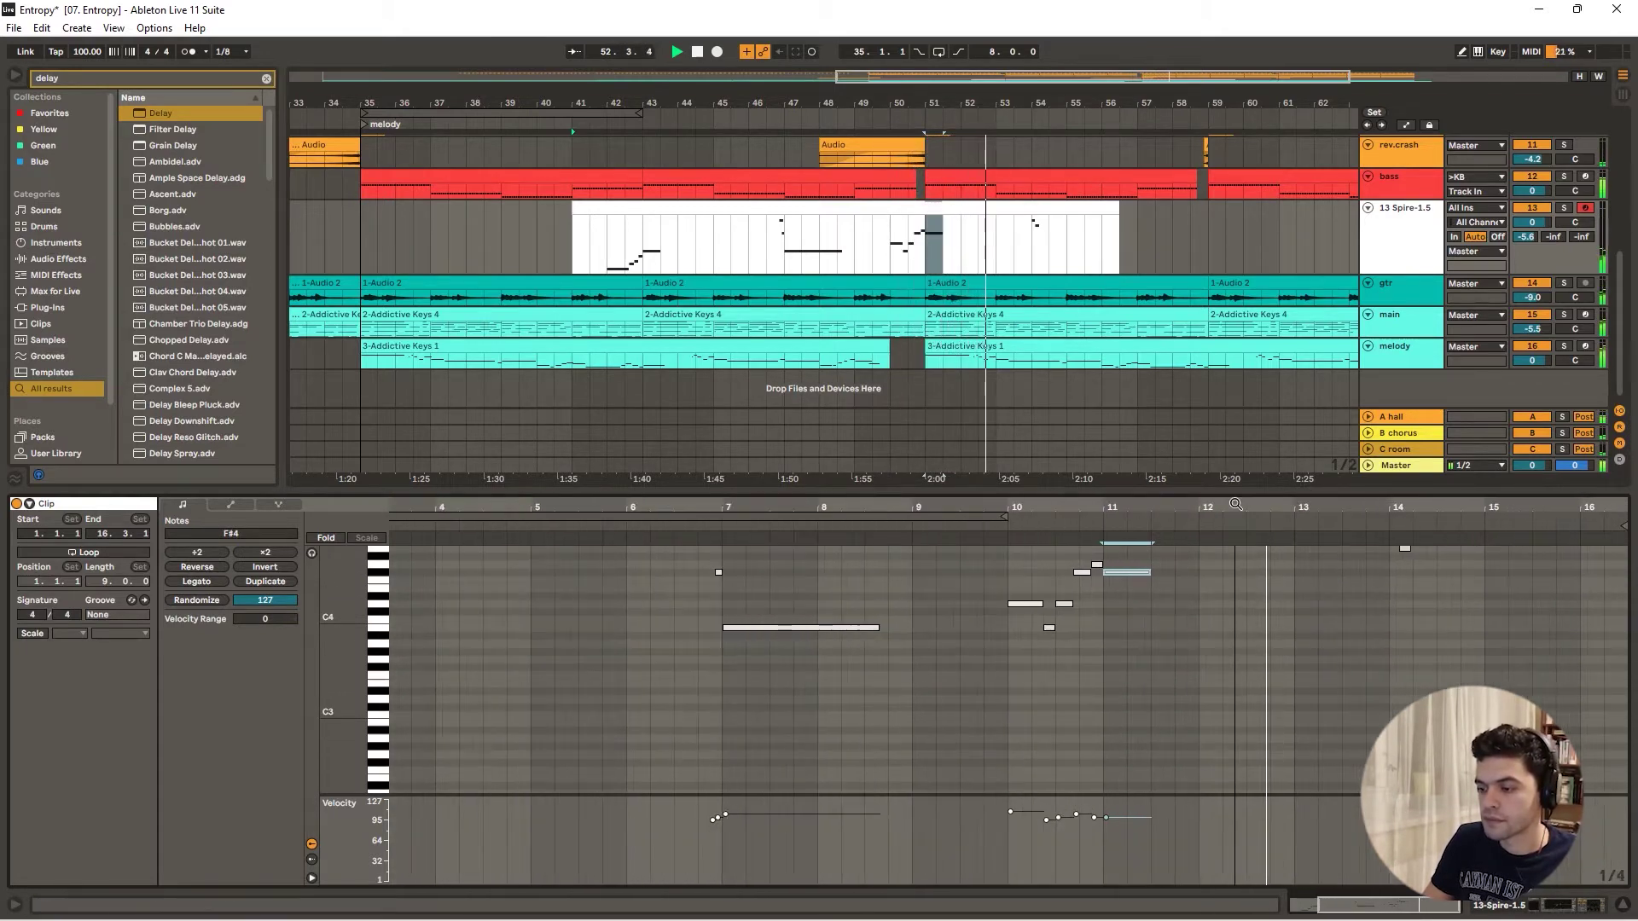
{"action": "scroll", "coordinate": [1256, 631], "scroll_direction": "up", "scroll_amount": 5}
{"action": "scroll", "coordinate": [908, 633], "scroll_direction": "down", "scroll_amount": 2}
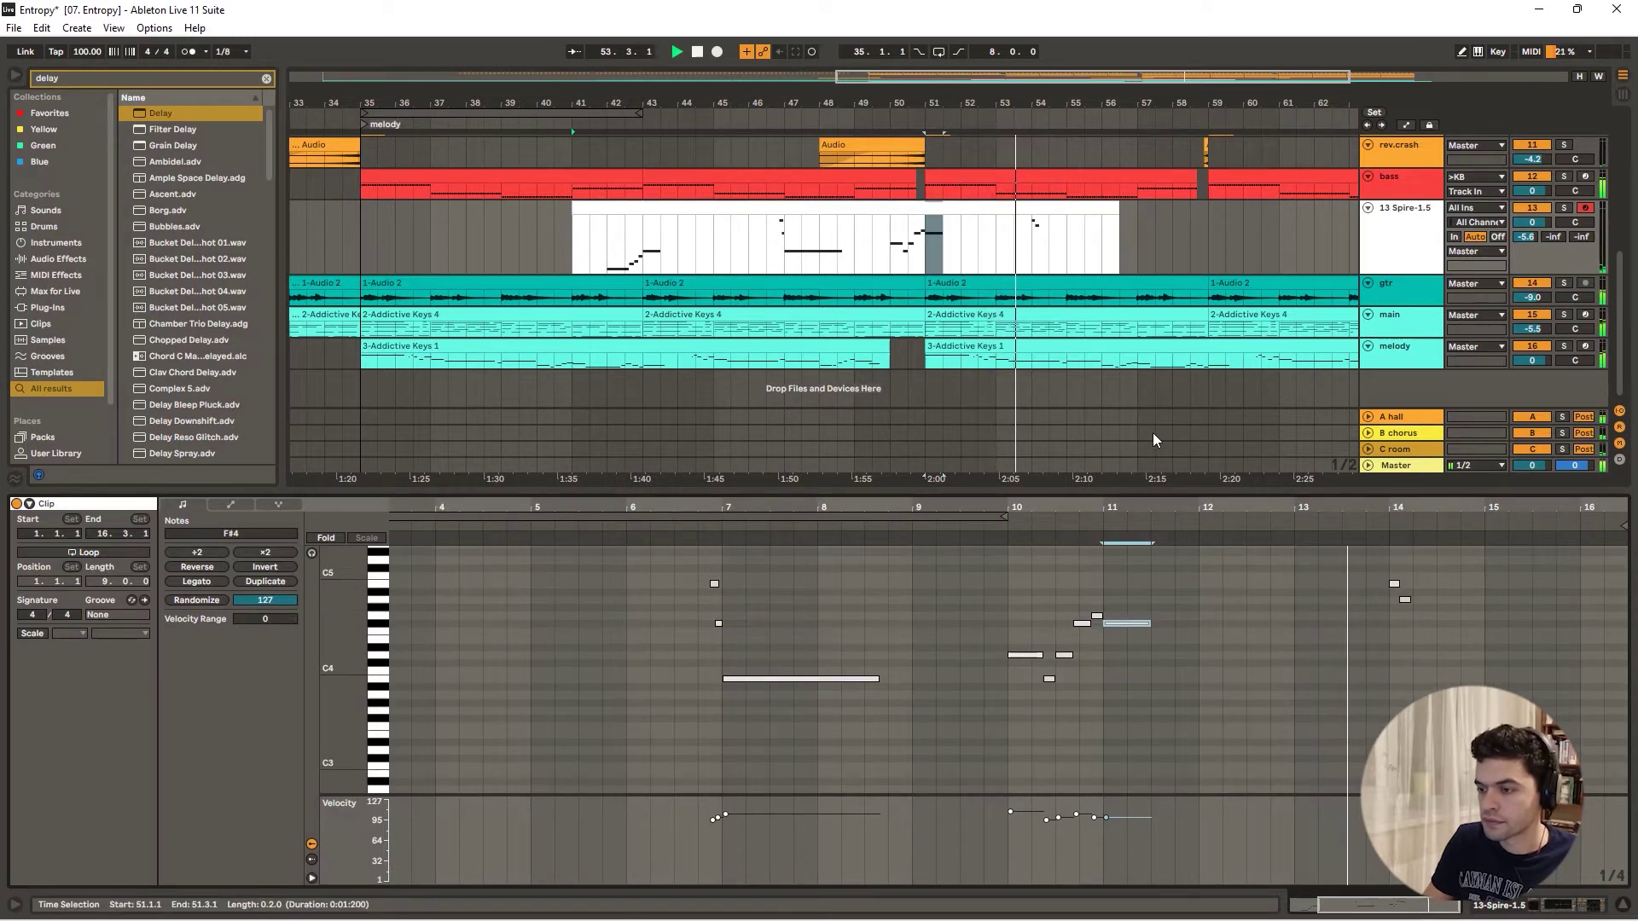
{"action": "left_click_drag", "start_coordinate": [1117, 213], "coordinate": [1271, 215]}
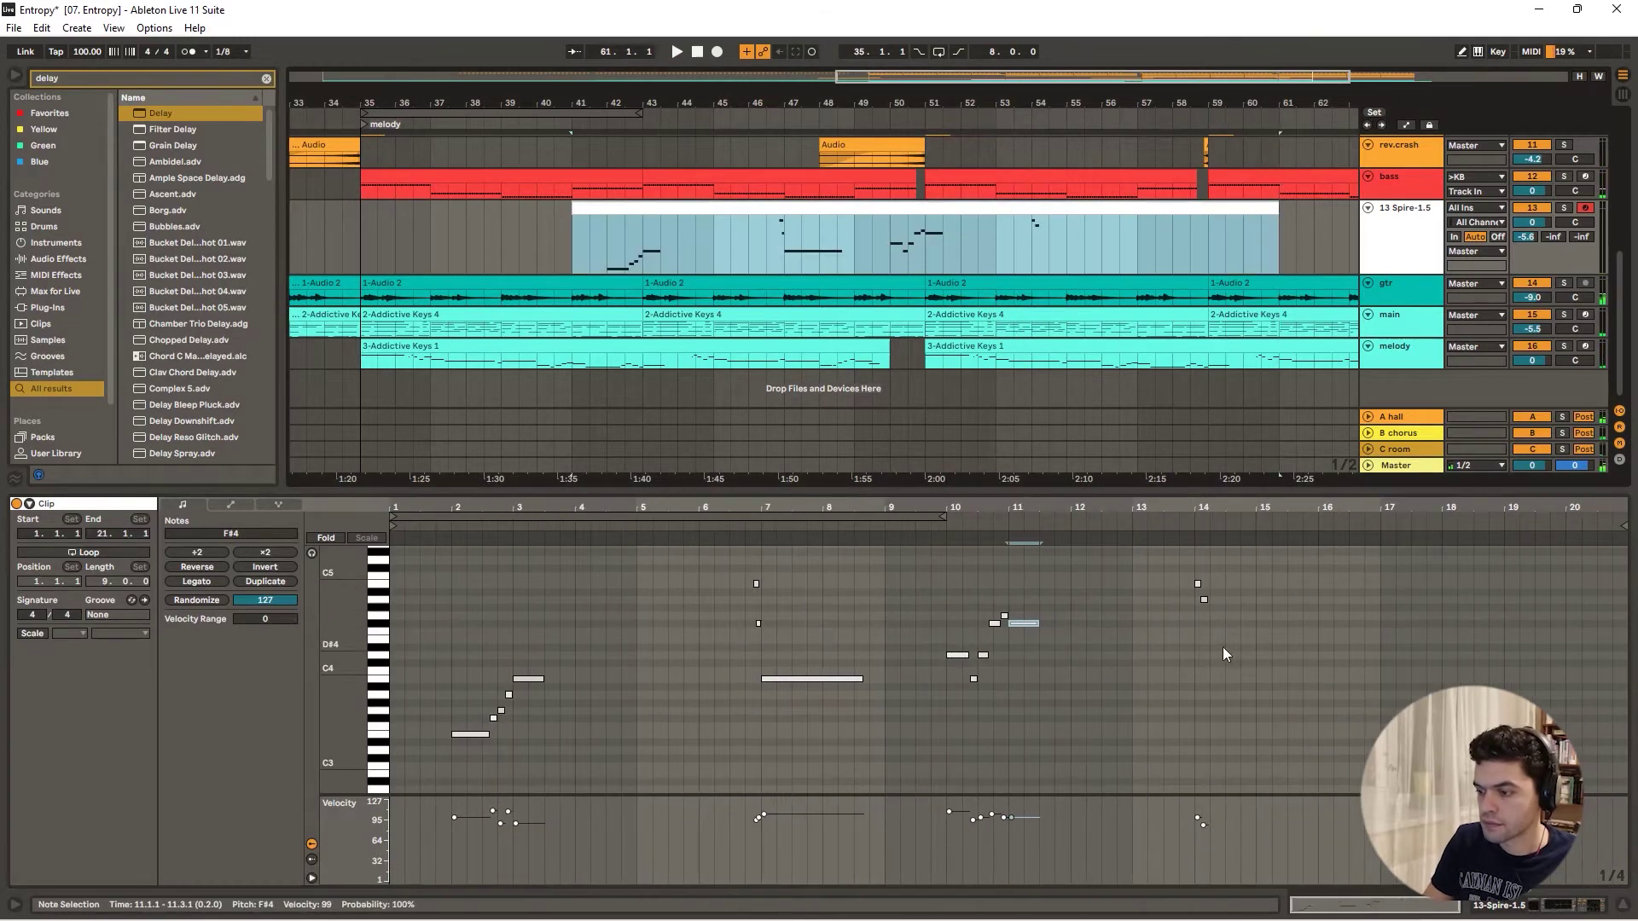
{"action": "left_click_drag", "start_coordinate": [1241, 630], "coordinate": [1415, 585]}
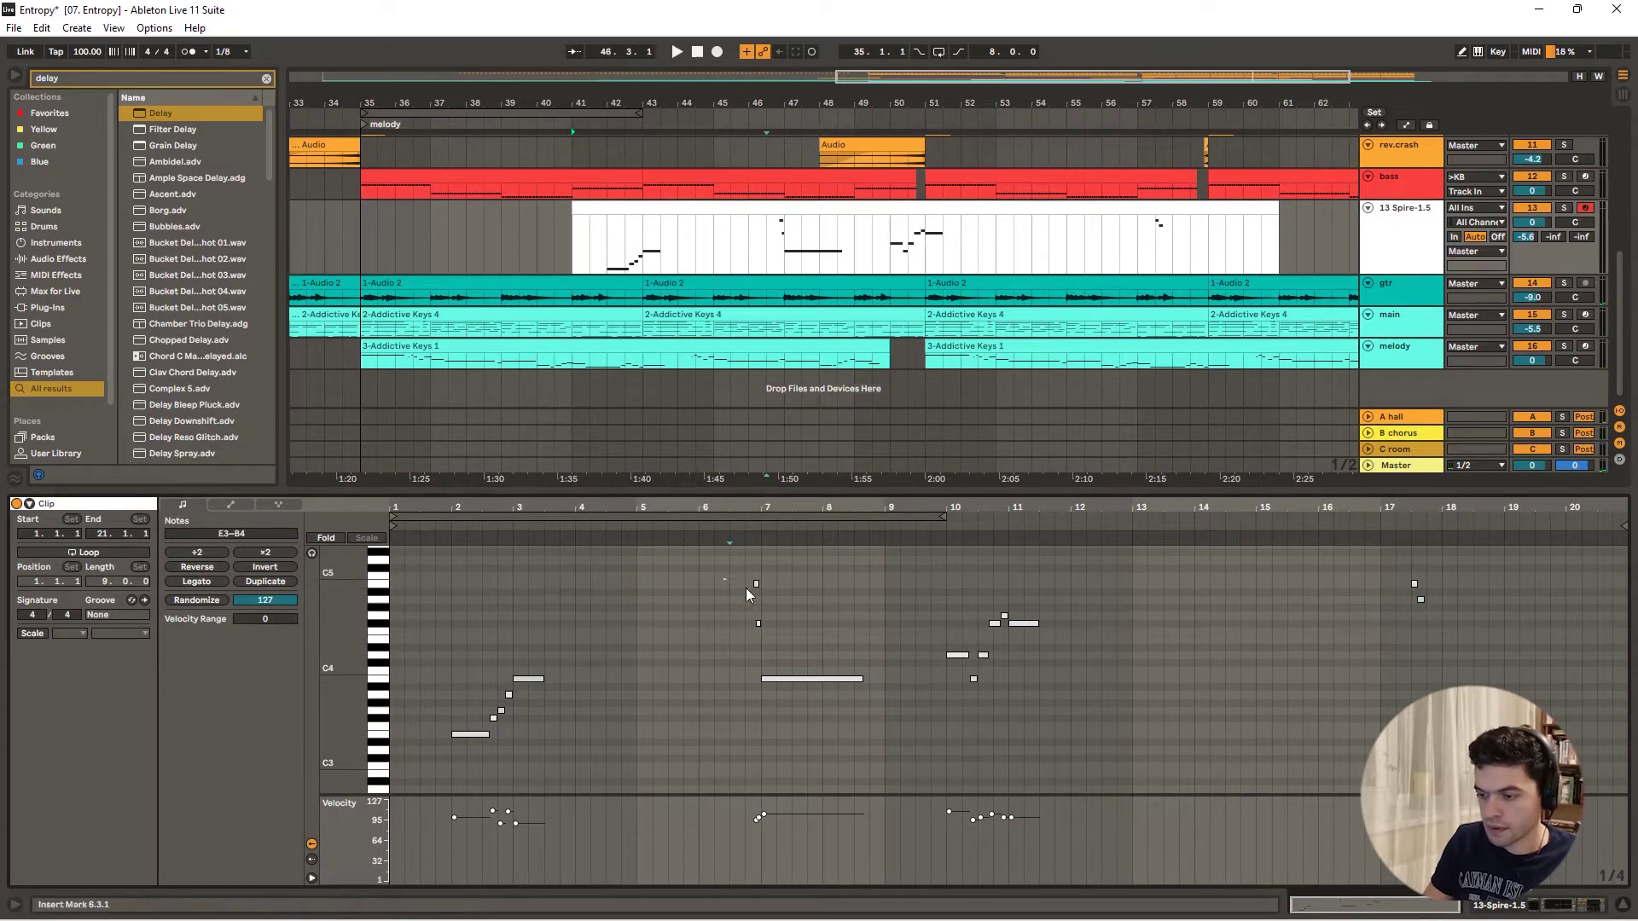
- Copy the B4, F#4 and held B3 notes around bar 7 to 14.4.3 in the Spire clip
{"action": "left_click_drag", "start_coordinate": [725, 577], "coordinate": [865, 751]}
{"action": "left_click_drag", "start_coordinate": [757, 583], "coordinate": [1257, 588]}
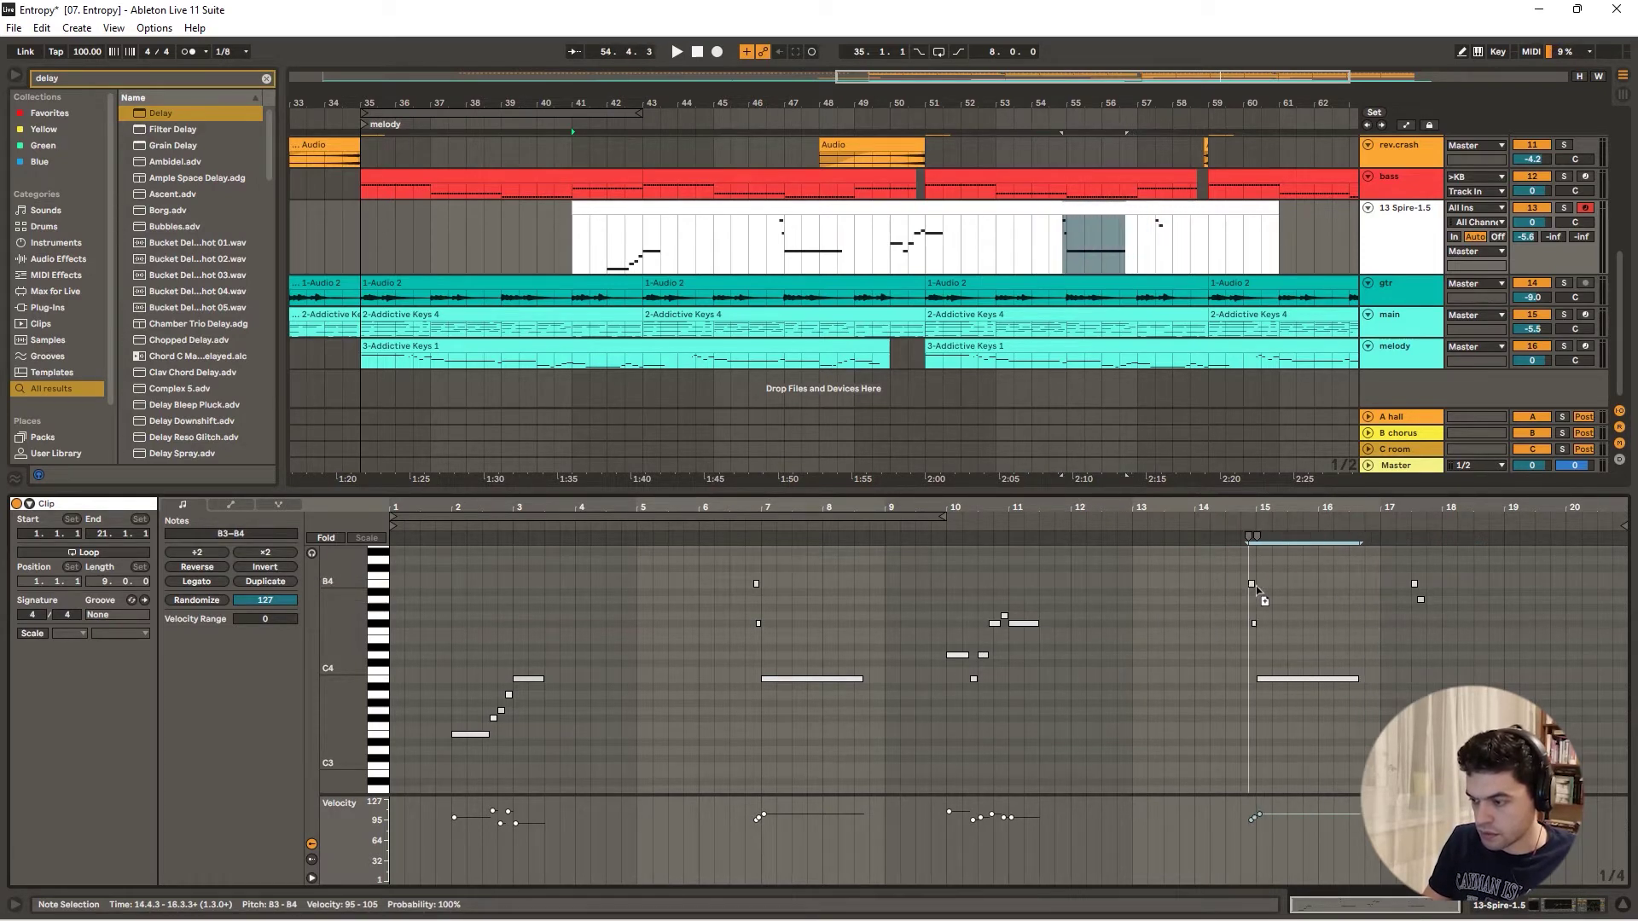
- Play the arrangement from just before bar 51 and set the Spire track's volume to -4.8 dB
{"action": "left_click", "coordinate": [915, 104]}
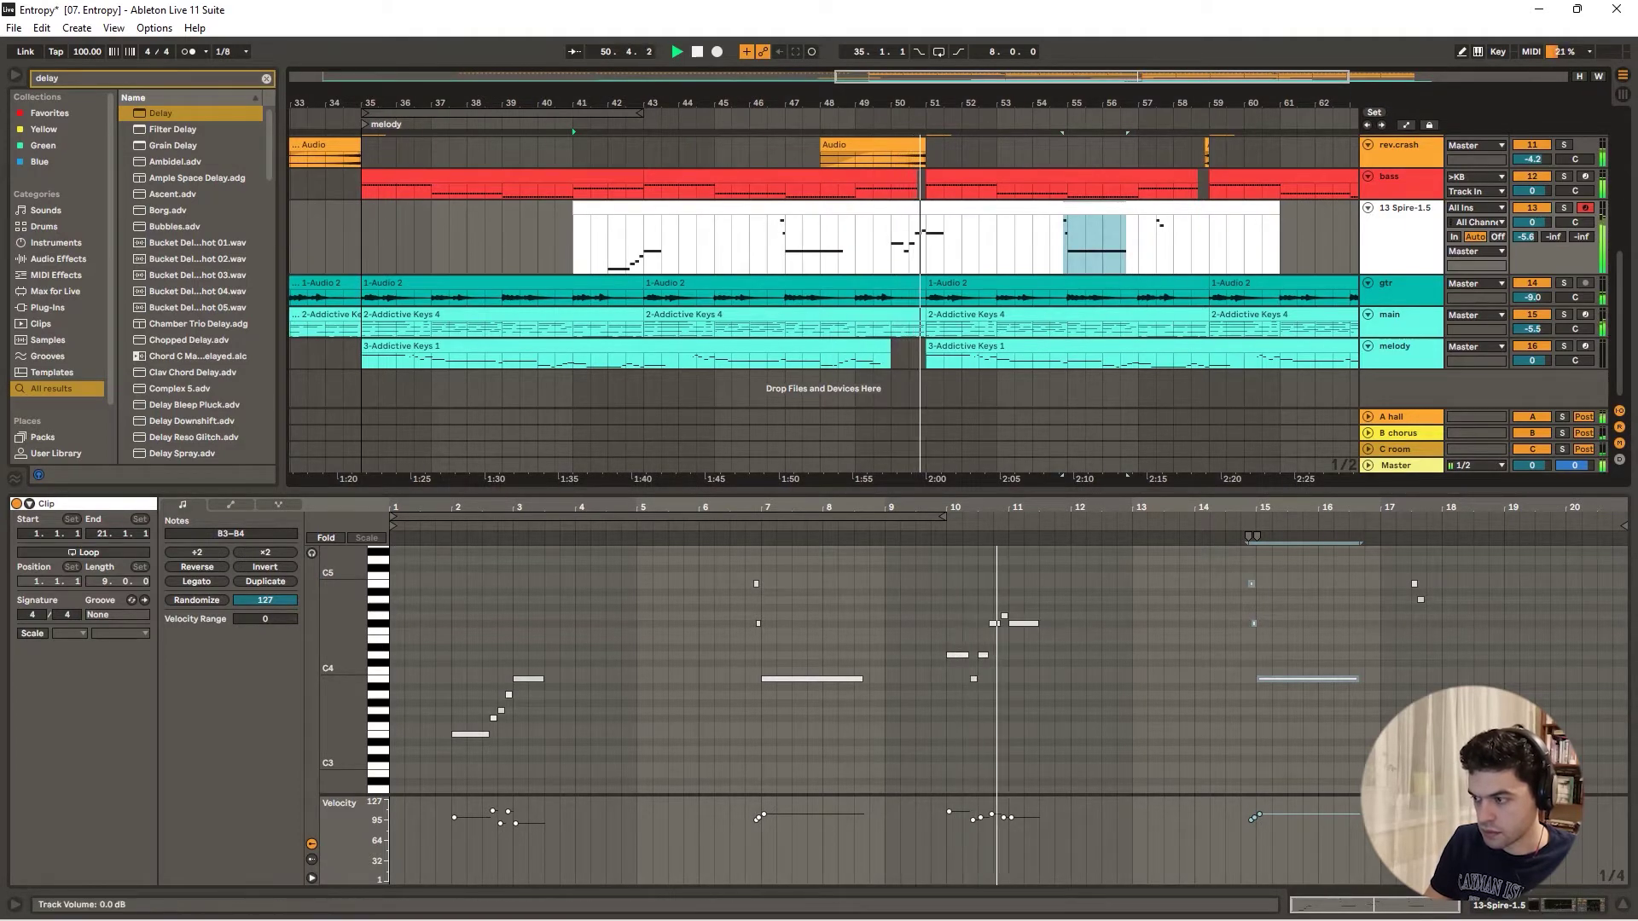
{"action": "left_click_drag", "start_coordinate": [1532, 221], "coordinate": [1532, 247]}
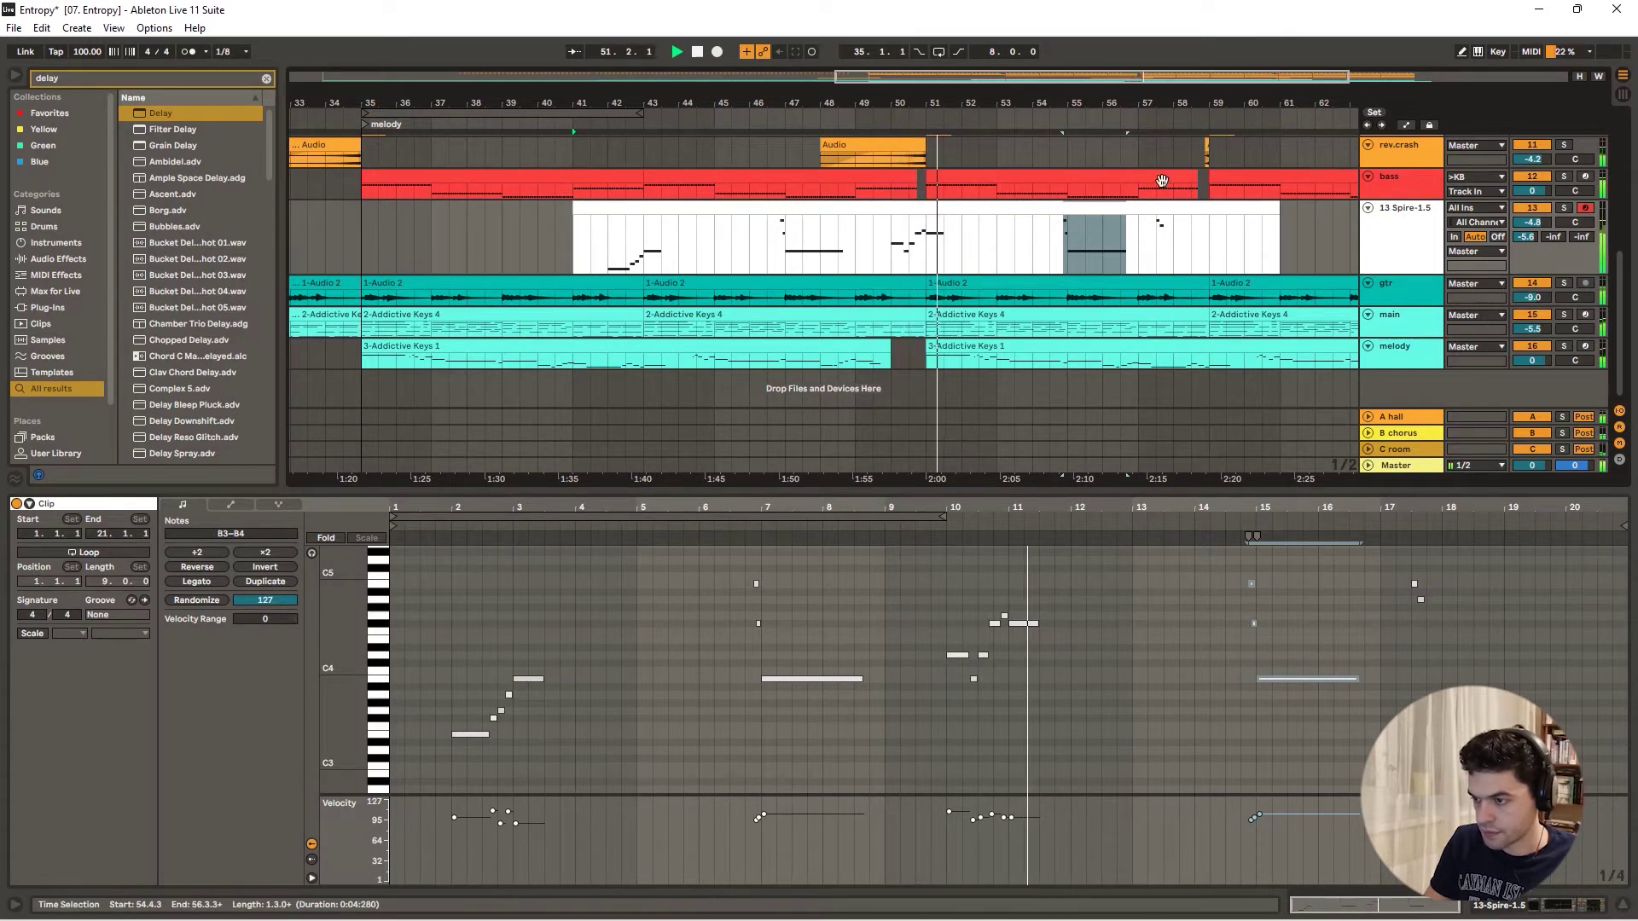
{"action": "left_click_drag", "start_coordinate": [1025, 102], "coordinate": [772, 115]}
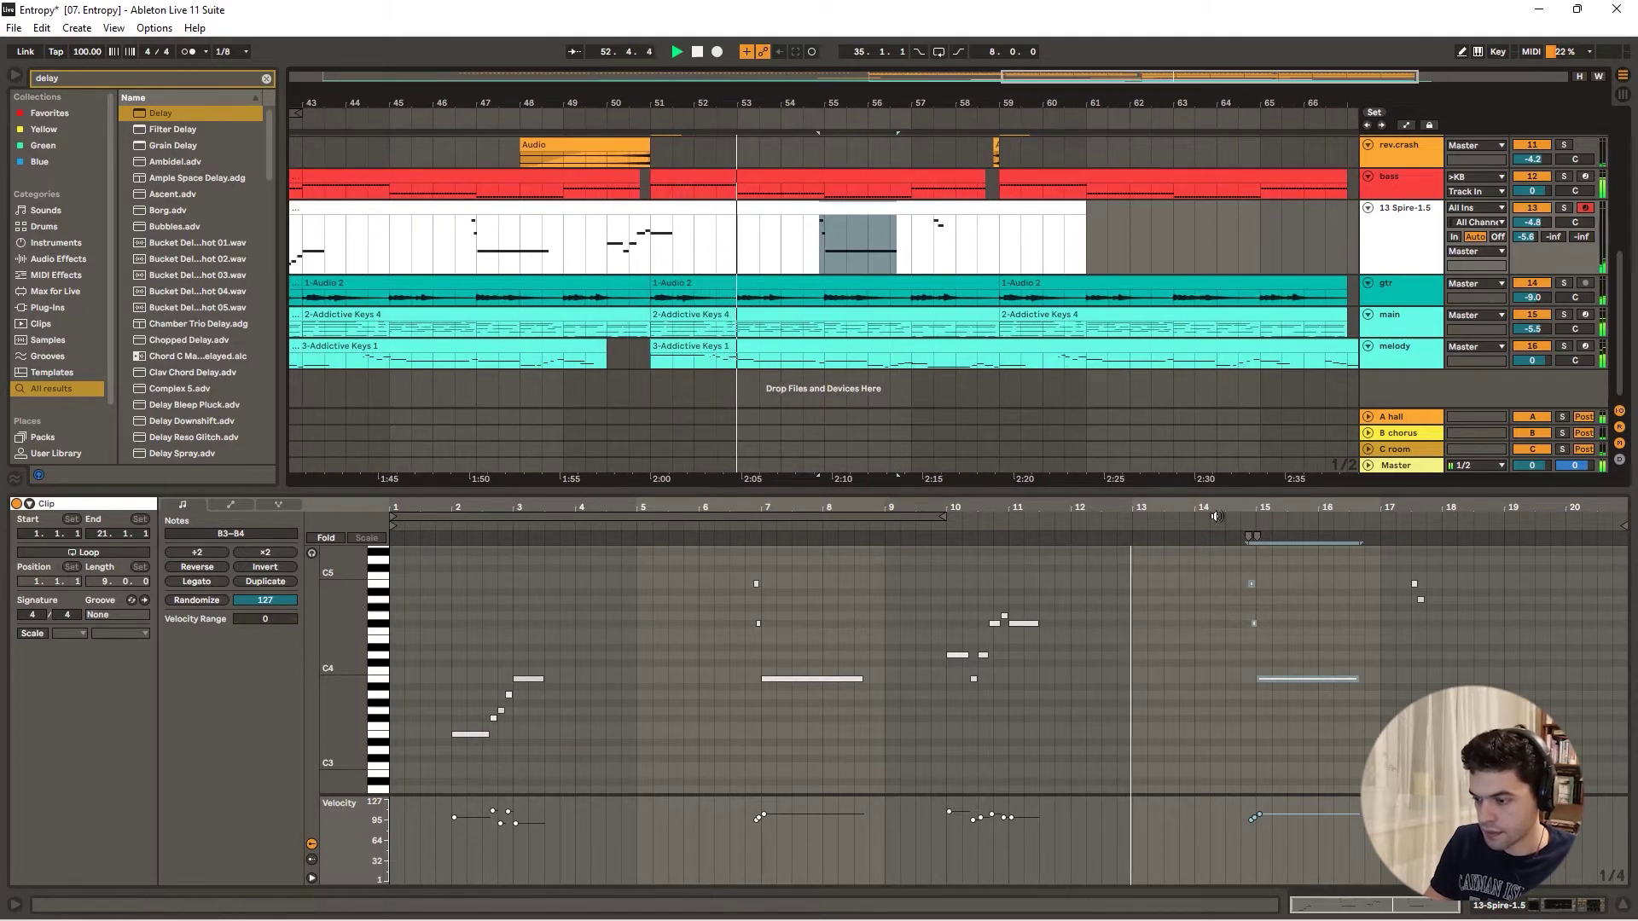
- Shorten the copied B3 note at bar 15 so it ends at the start of bar 16
{"action": "left_click_drag", "start_coordinate": [1237, 510], "coordinate": [1015, 540]}
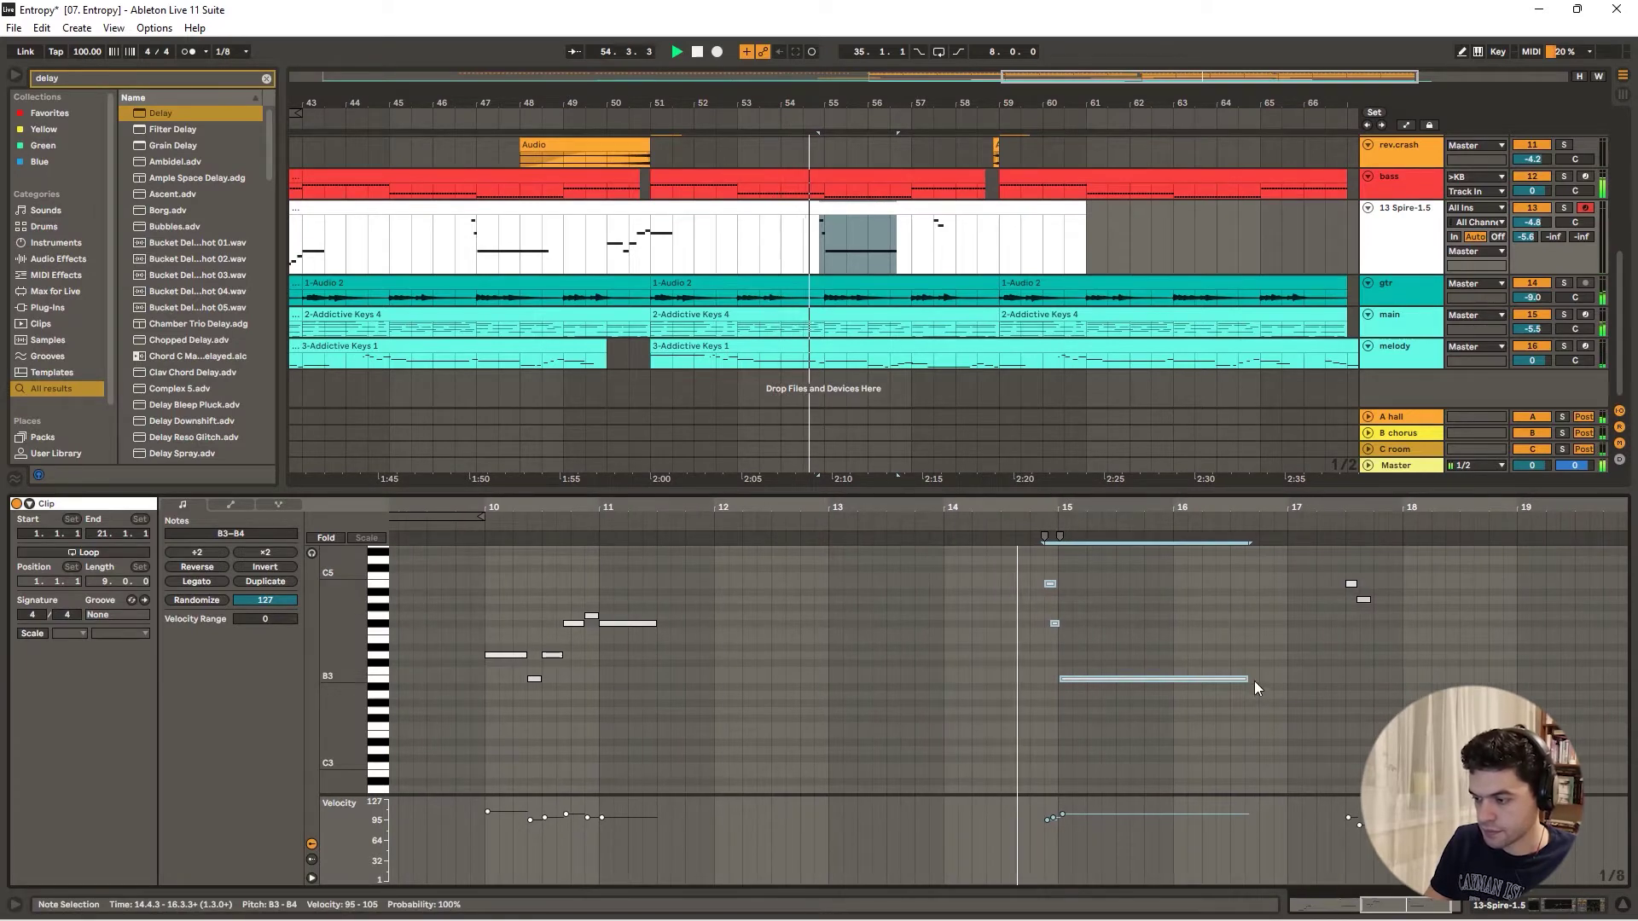
{"action": "left_click", "coordinate": [1271, 636]}
{"action": "left_click_drag", "start_coordinate": [1245, 679], "coordinate": [1172, 679]}
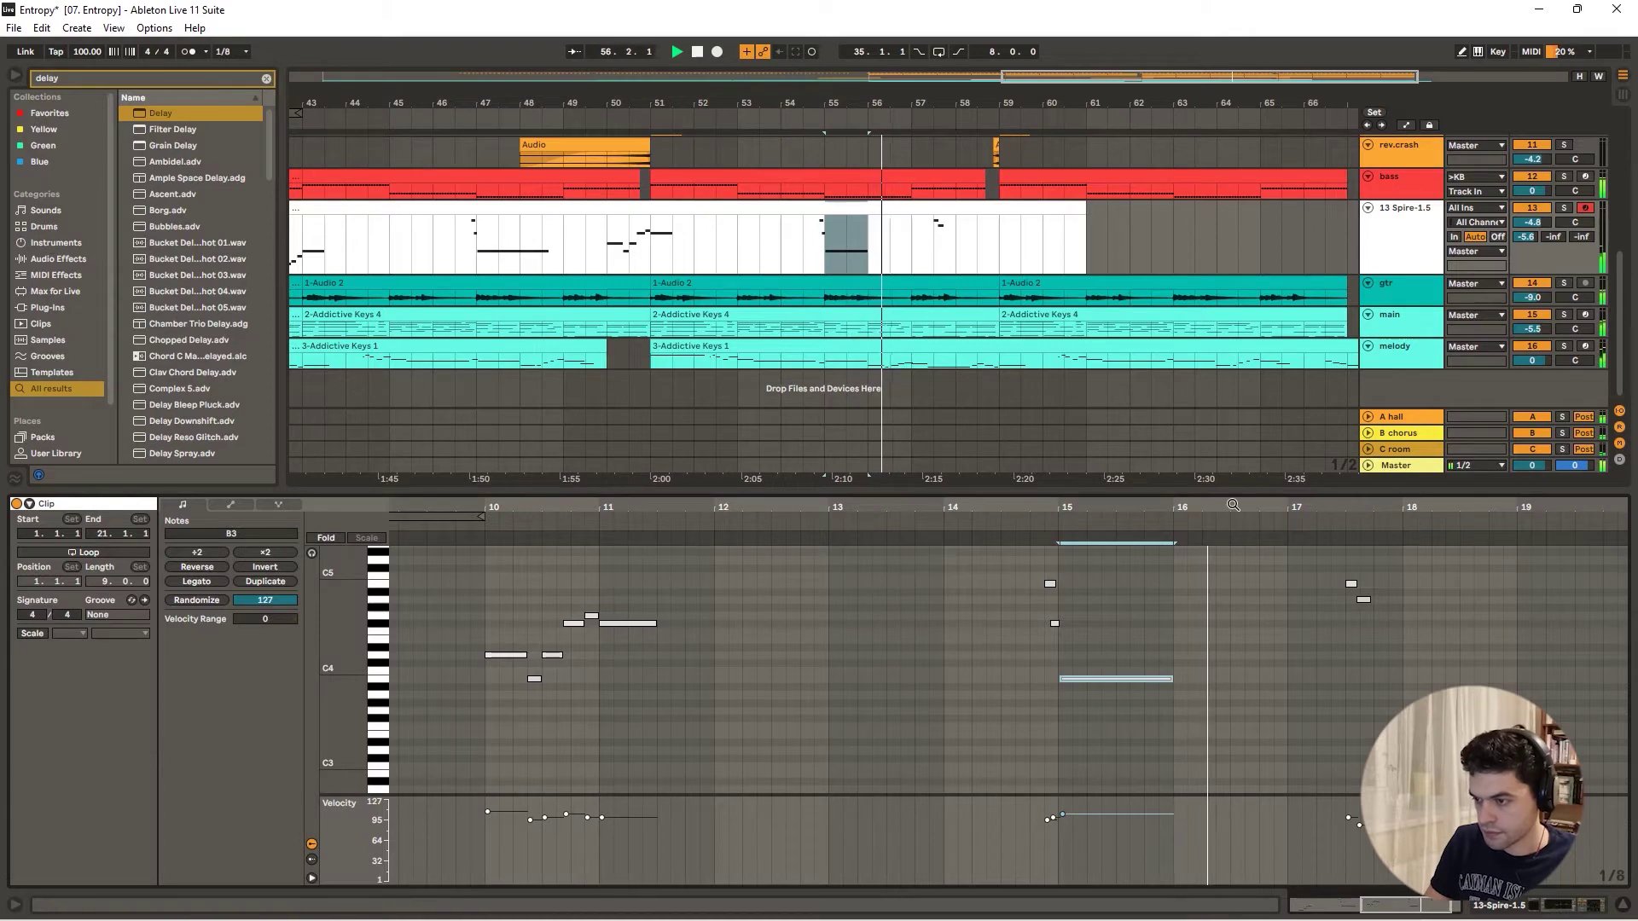
- Move the B4 and A4 note pair to just before bar 19 and play from about clip position 18.3
{"action": "left_click_drag", "start_coordinate": [1235, 524], "coordinate": [994, 536]}
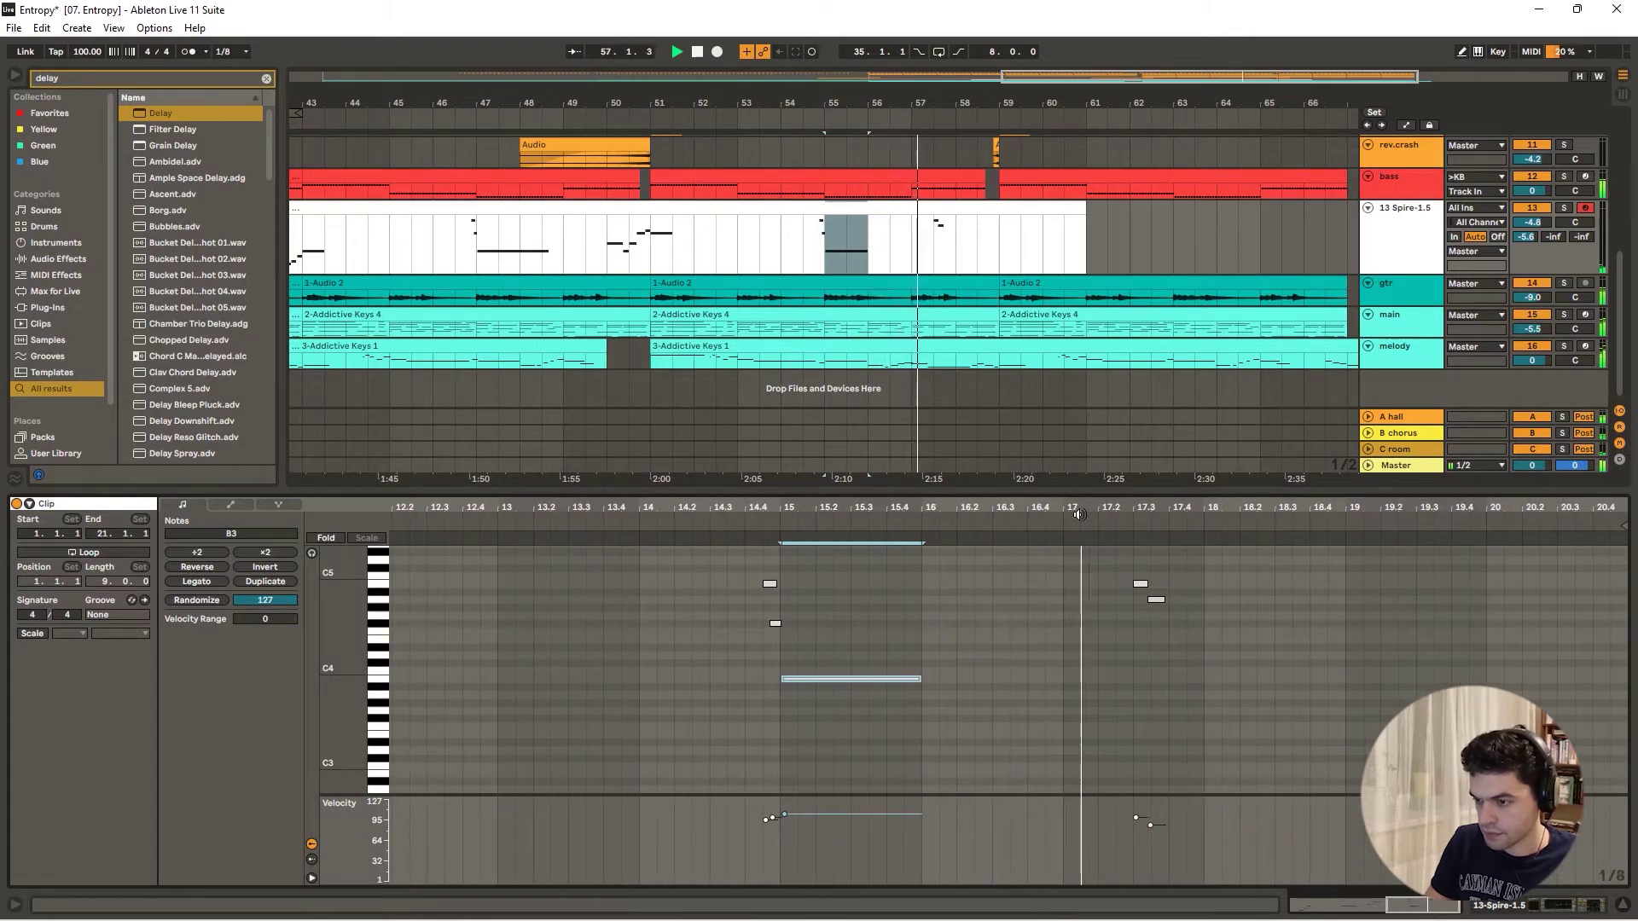
{"action": "key", "text": "space"}
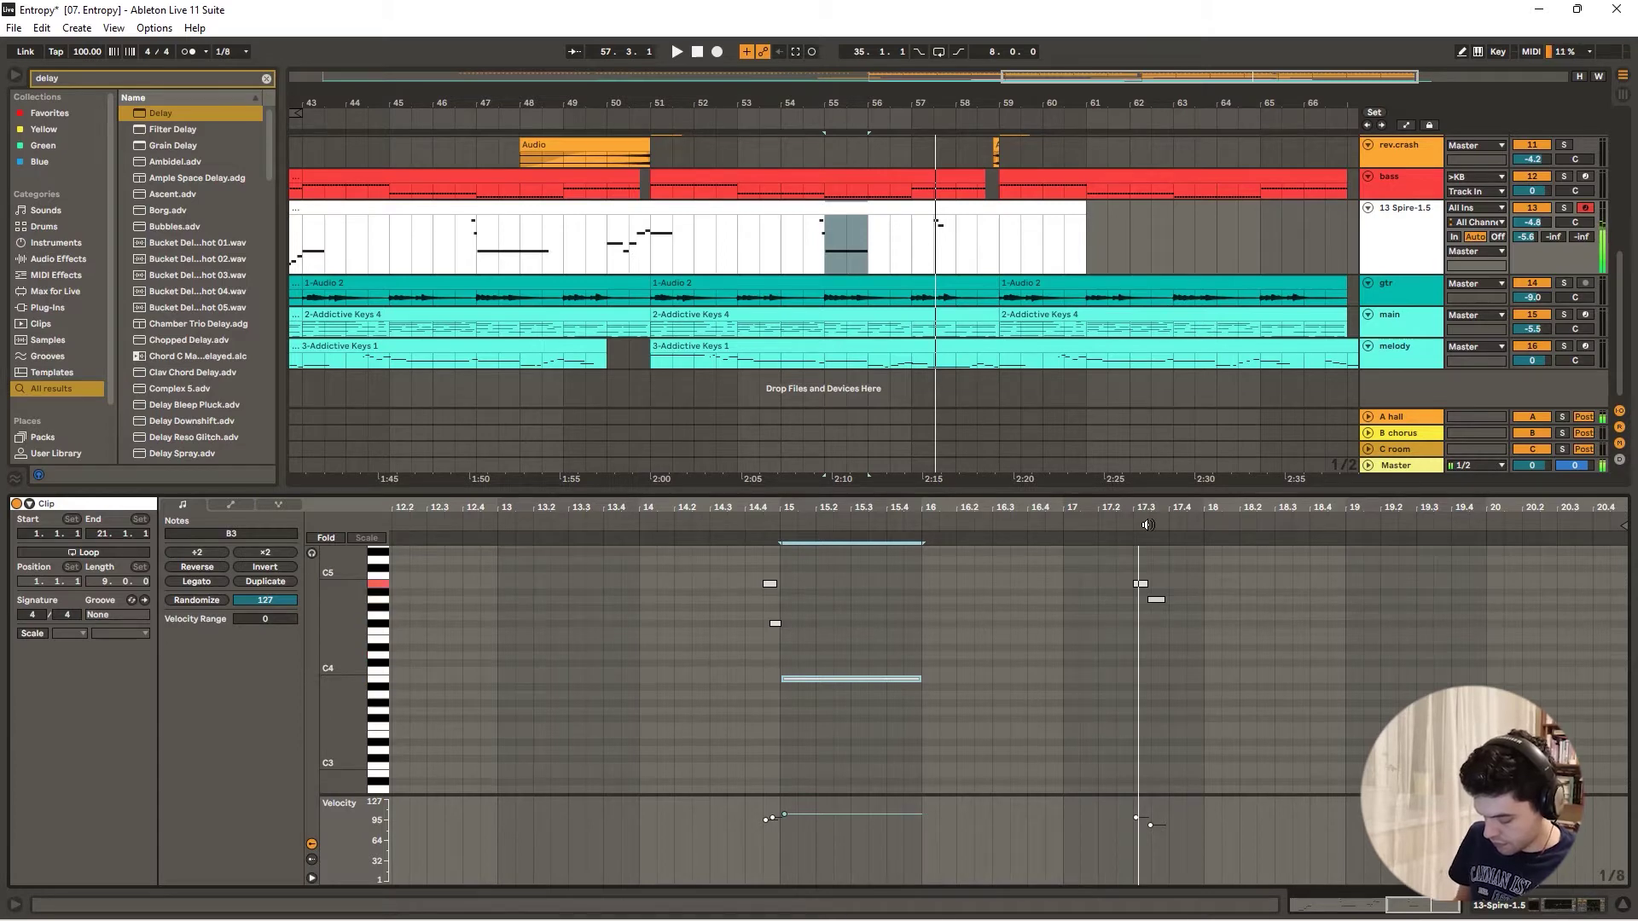
{"action": "left_click_drag", "start_coordinate": [1098, 571], "coordinate": [1226, 672]}
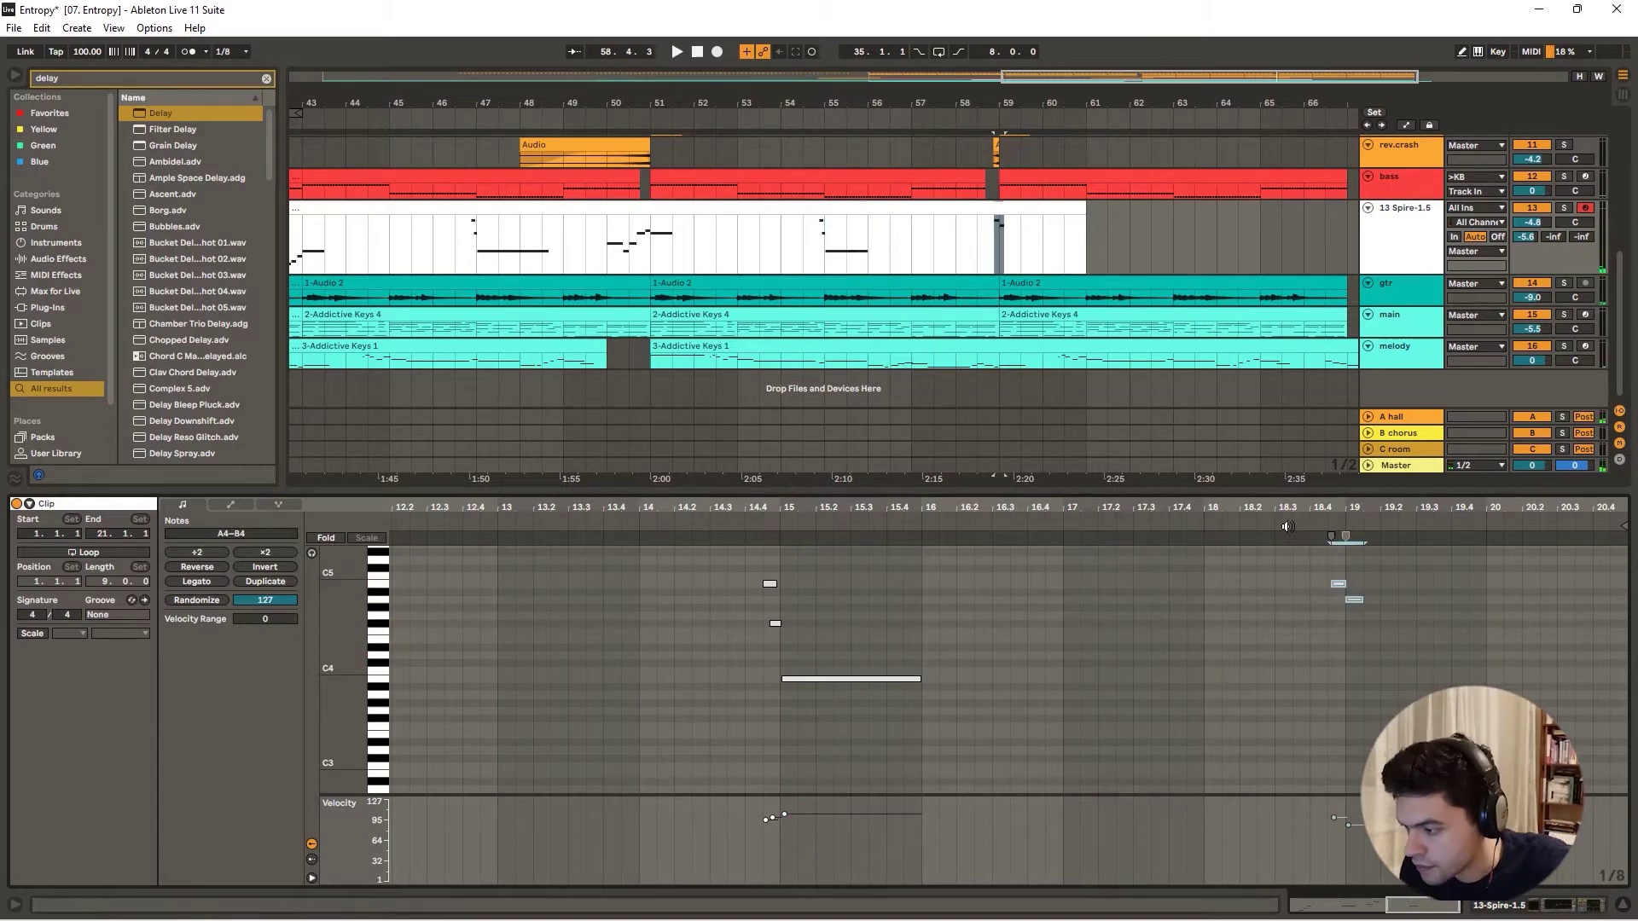
{"action": "left_click", "coordinate": [1285, 527]}
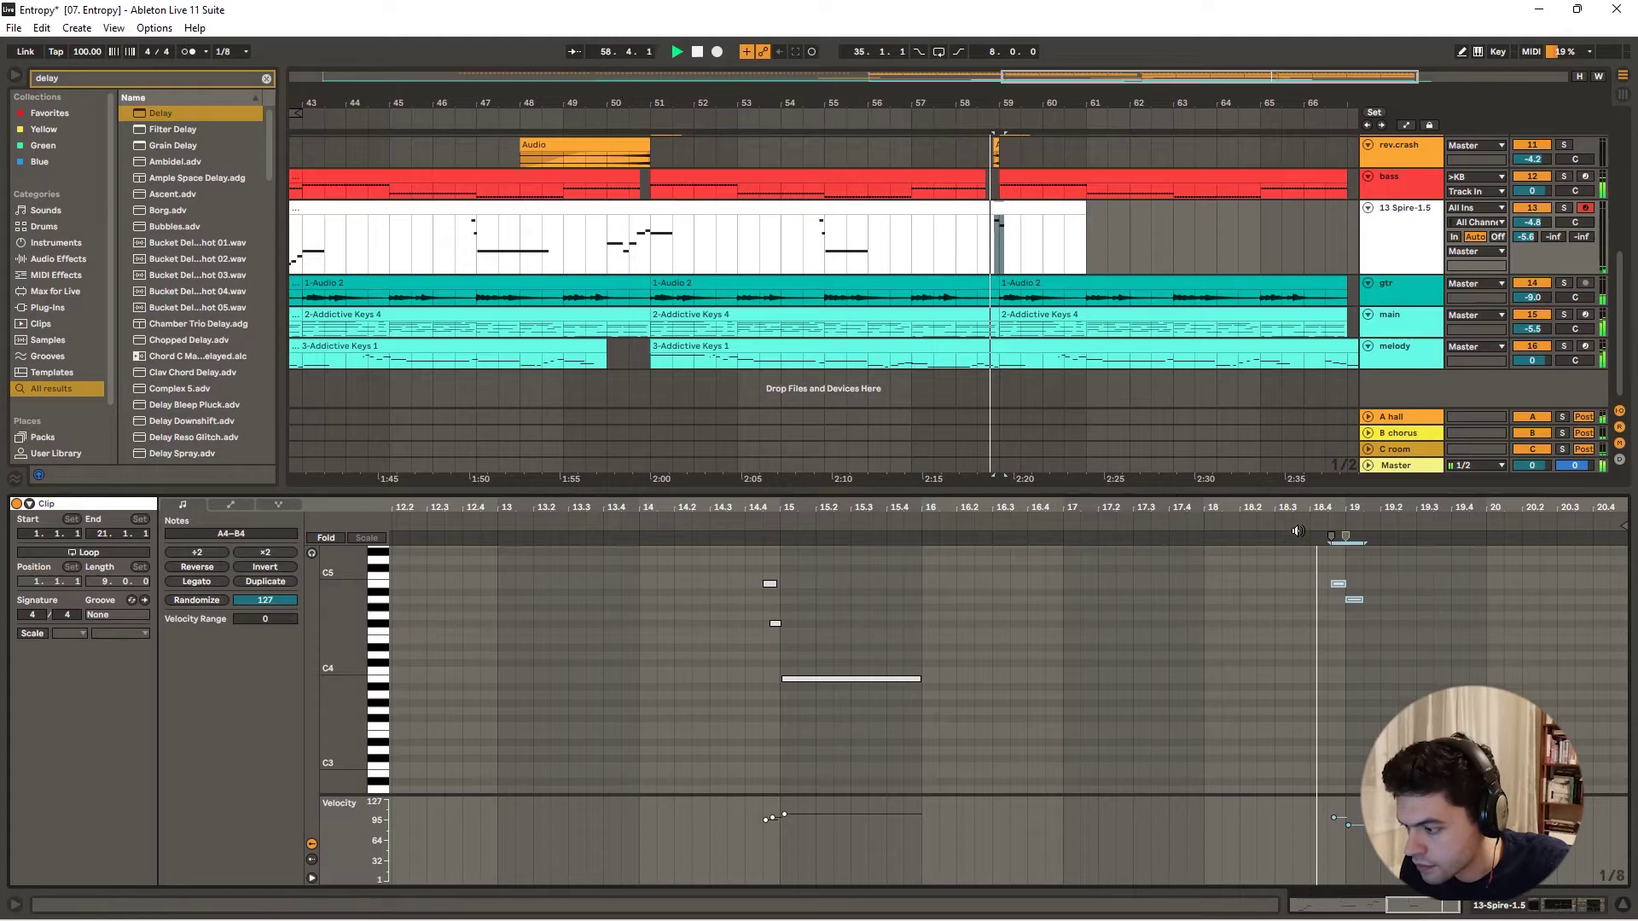
- Pull the start of the B4 note before bar 19 back to 18.4.3
{"action": "left_click", "coordinate": [1384, 570]}
{"action": "scroll", "coordinate": [1327, 549], "scroll_direction": "up", "scroll_amount": 2}
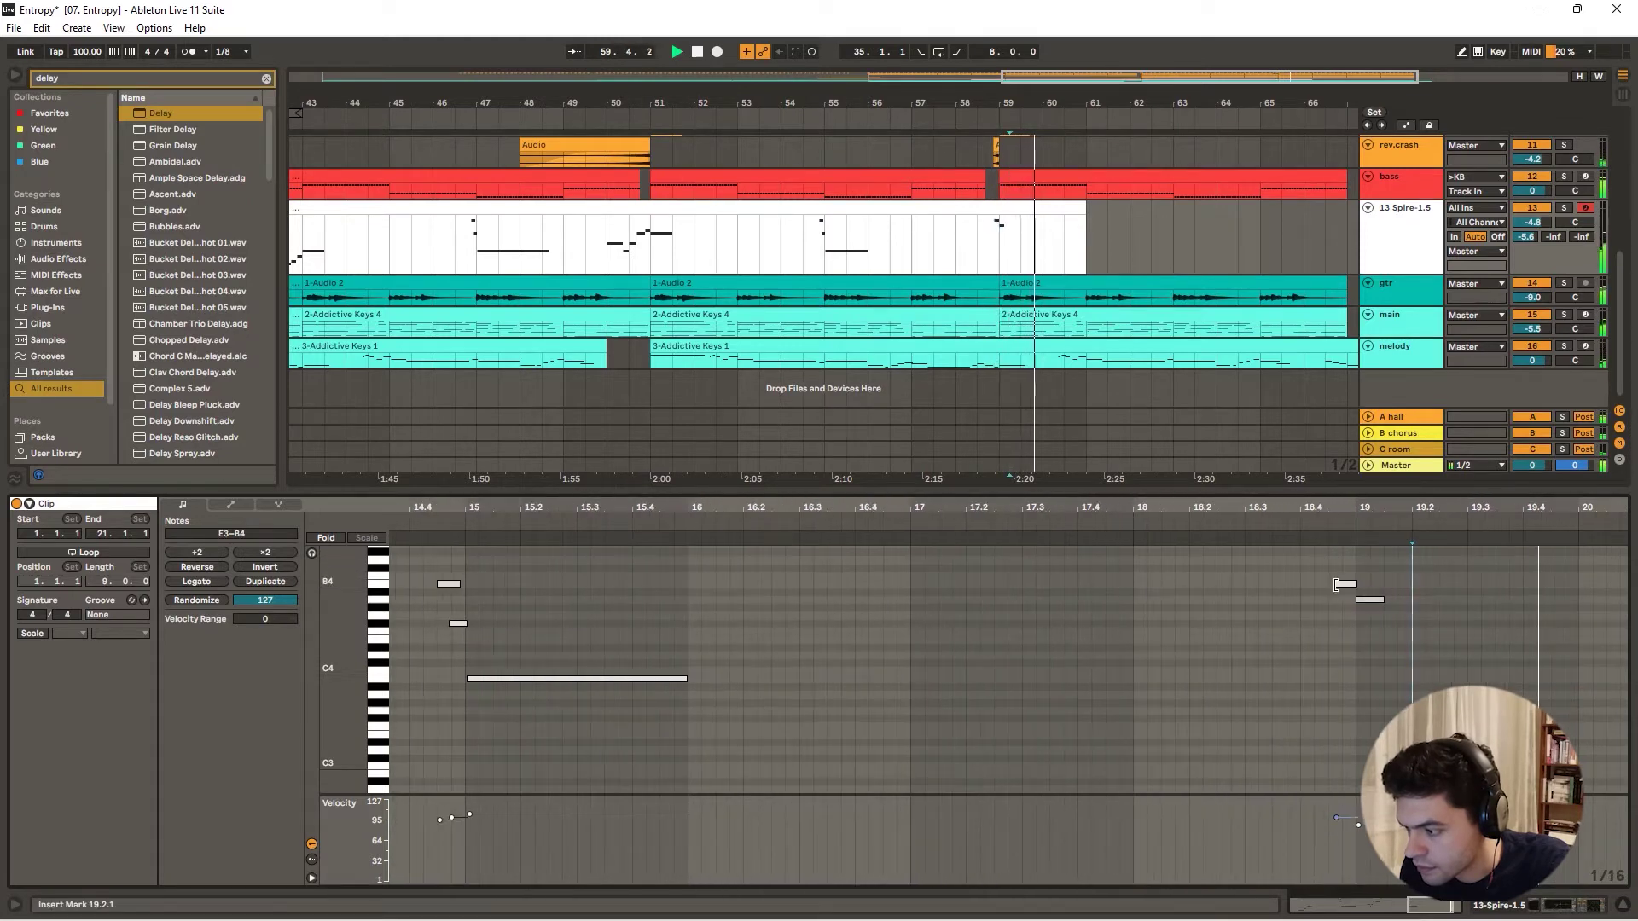
{"action": "left_click_drag", "start_coordinate": [1336, 584], "coordinate": [1328, 585]}
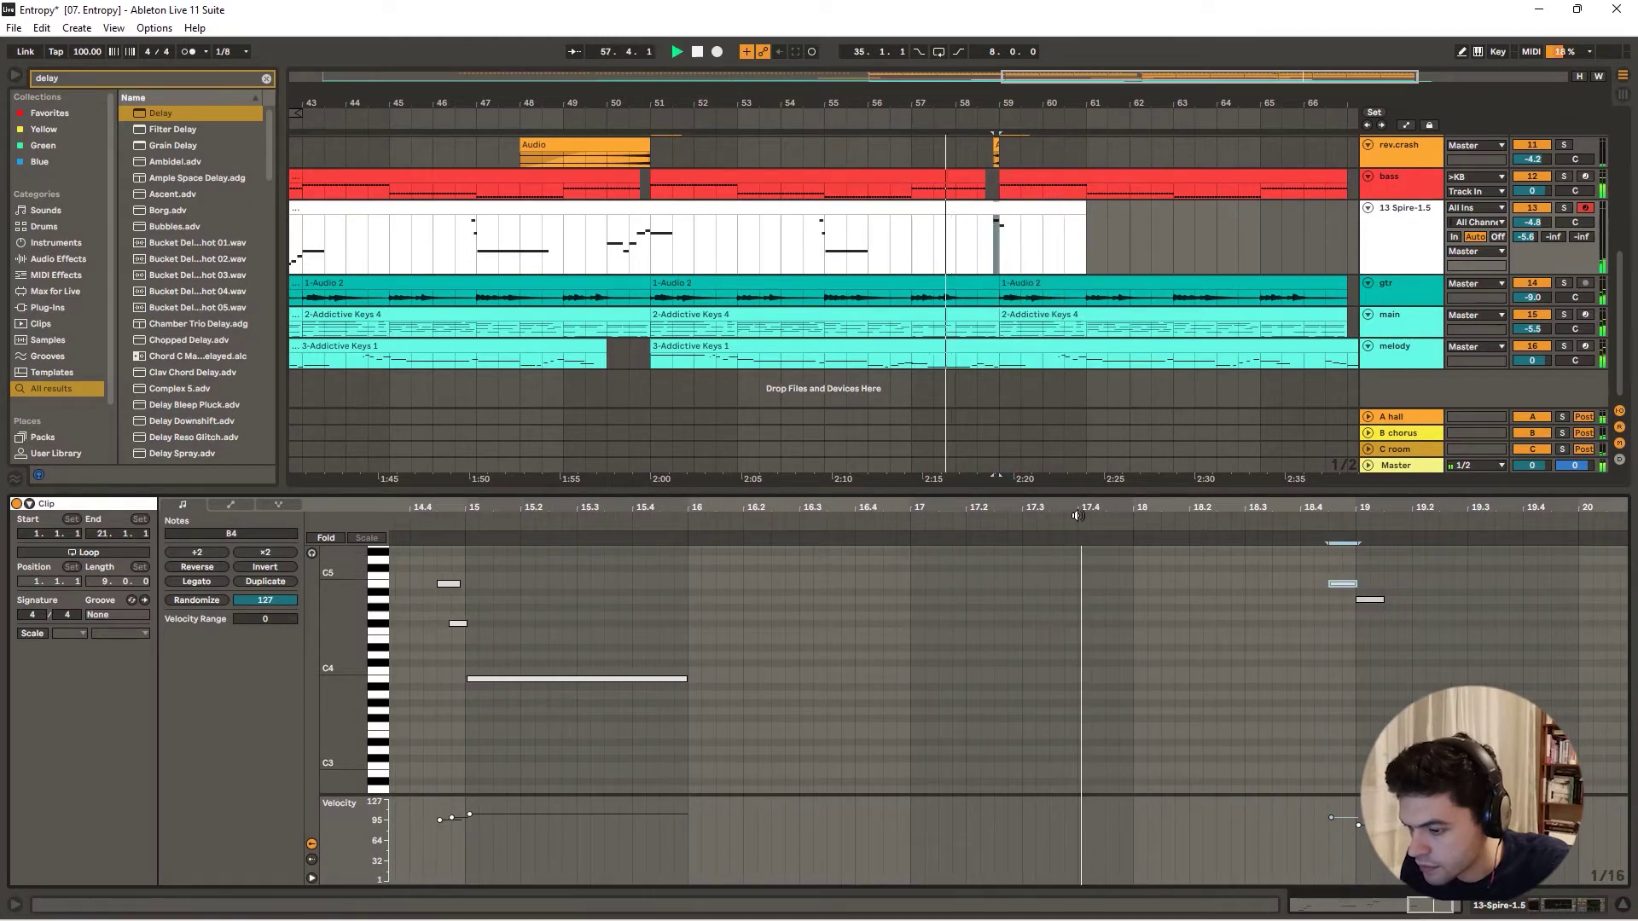
- Copy the run from bar 10 to 18.1.1, rework its ending with F#4 at 18.3.1, and add G4 at 18.3.4
{"action": "scroll", "coordinate": [1262, 553], "scroll_direction": "down", "scroll_amount": 3}
{"action": "scroll", "coordinate": [1369, 604], "scroll_direction": "down", "scroll_amount": 2}
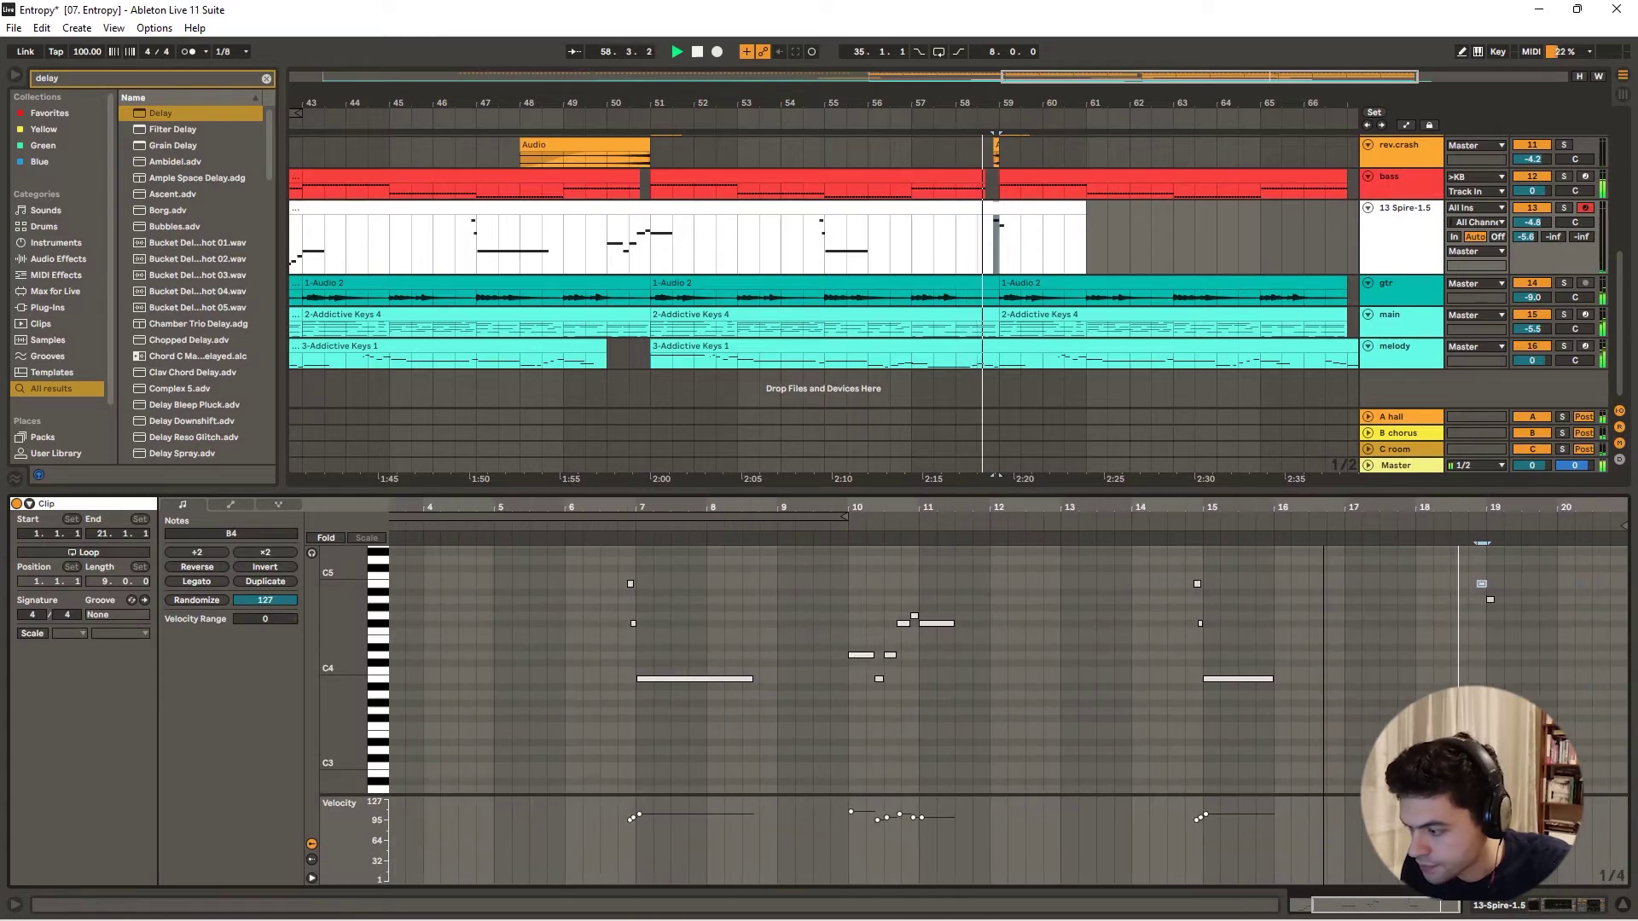
{"action": "left_click_drag", "start_coordinate": [852, 574], "coordinate": [1433, 652]}
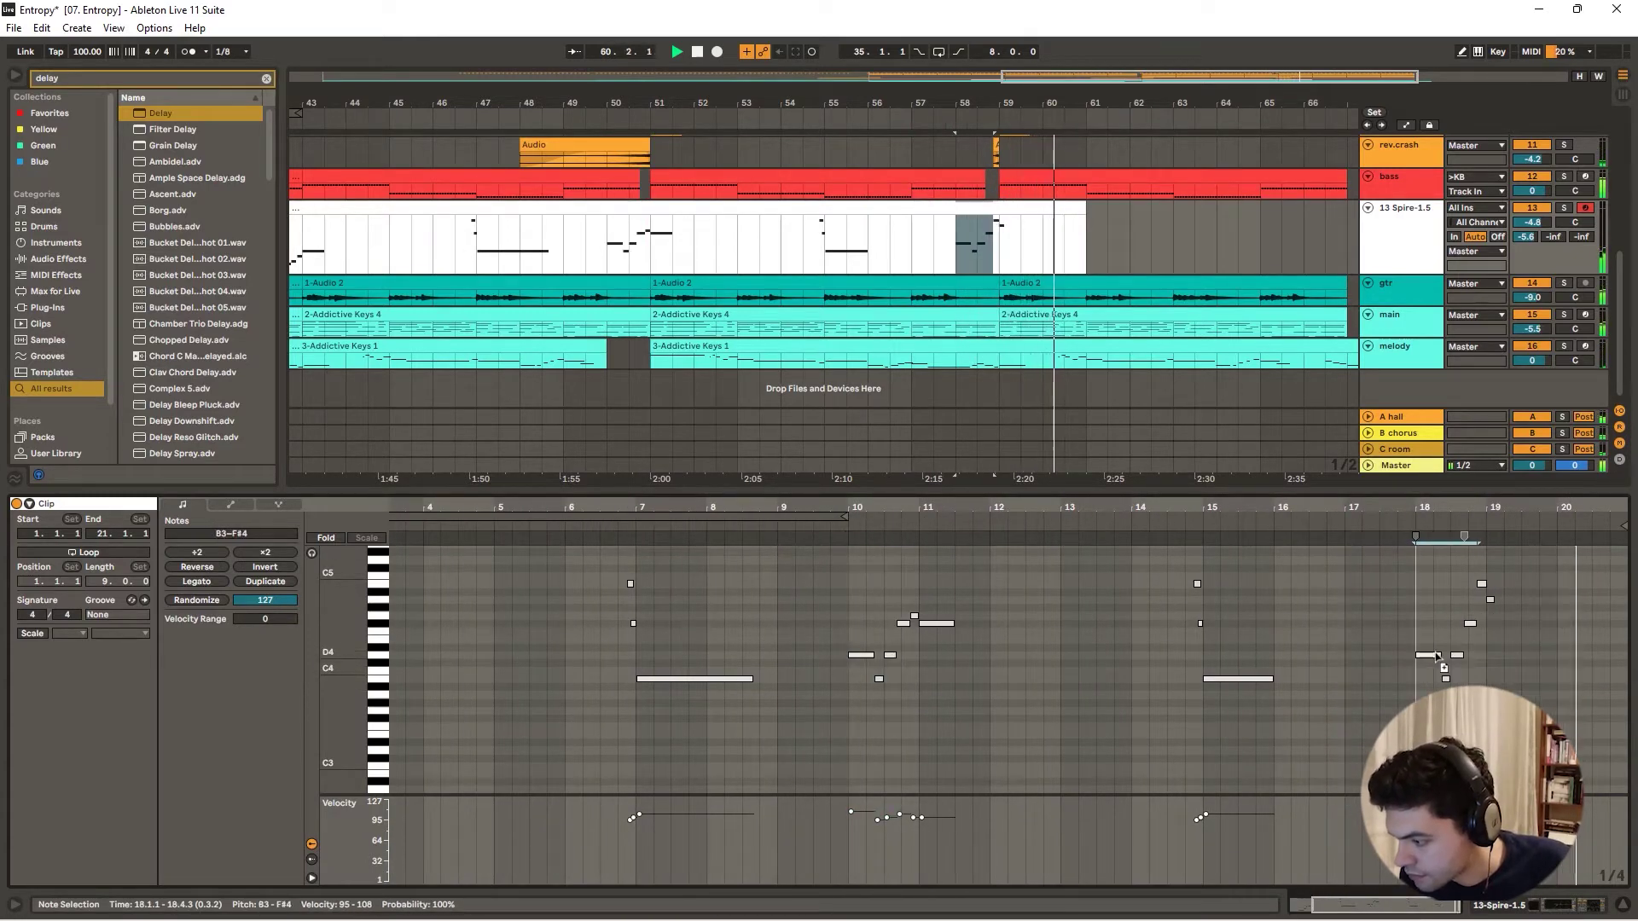
{"action": "left_click_drag", "start_coordinate": [1504, 504], "coordinate": [1299, 620]}
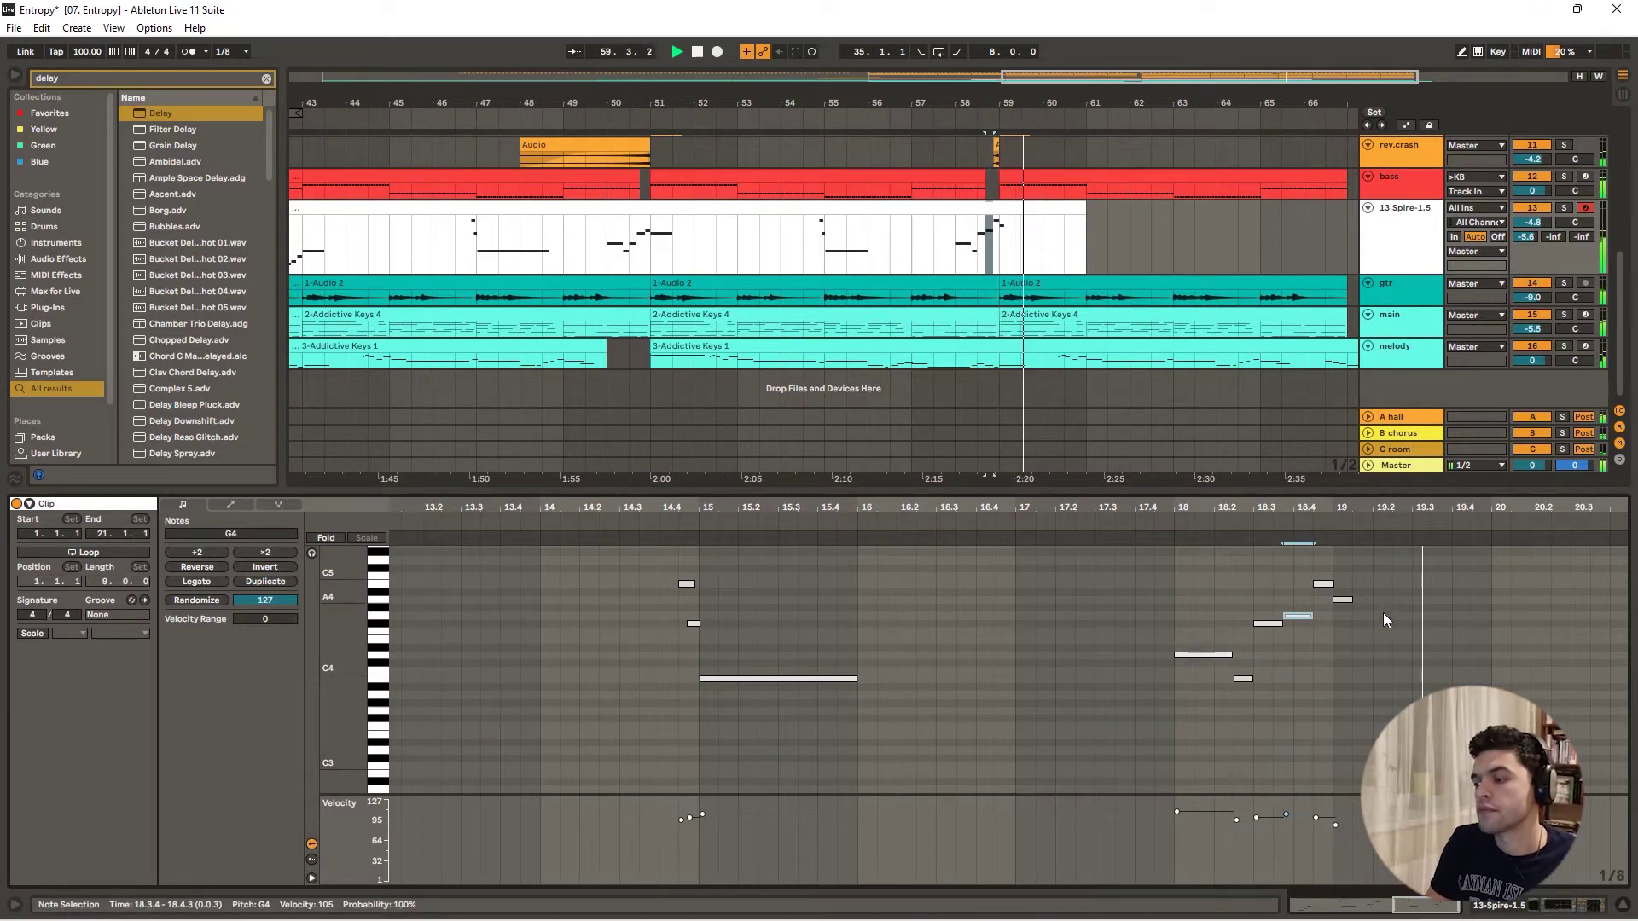
- Extend the A4 note at 19.1.1 to the start of bar 20 and stop playback
{"action": "left_click_drag", "start_coordinate": [1354, 600], "coordinate": [1490, 601]}
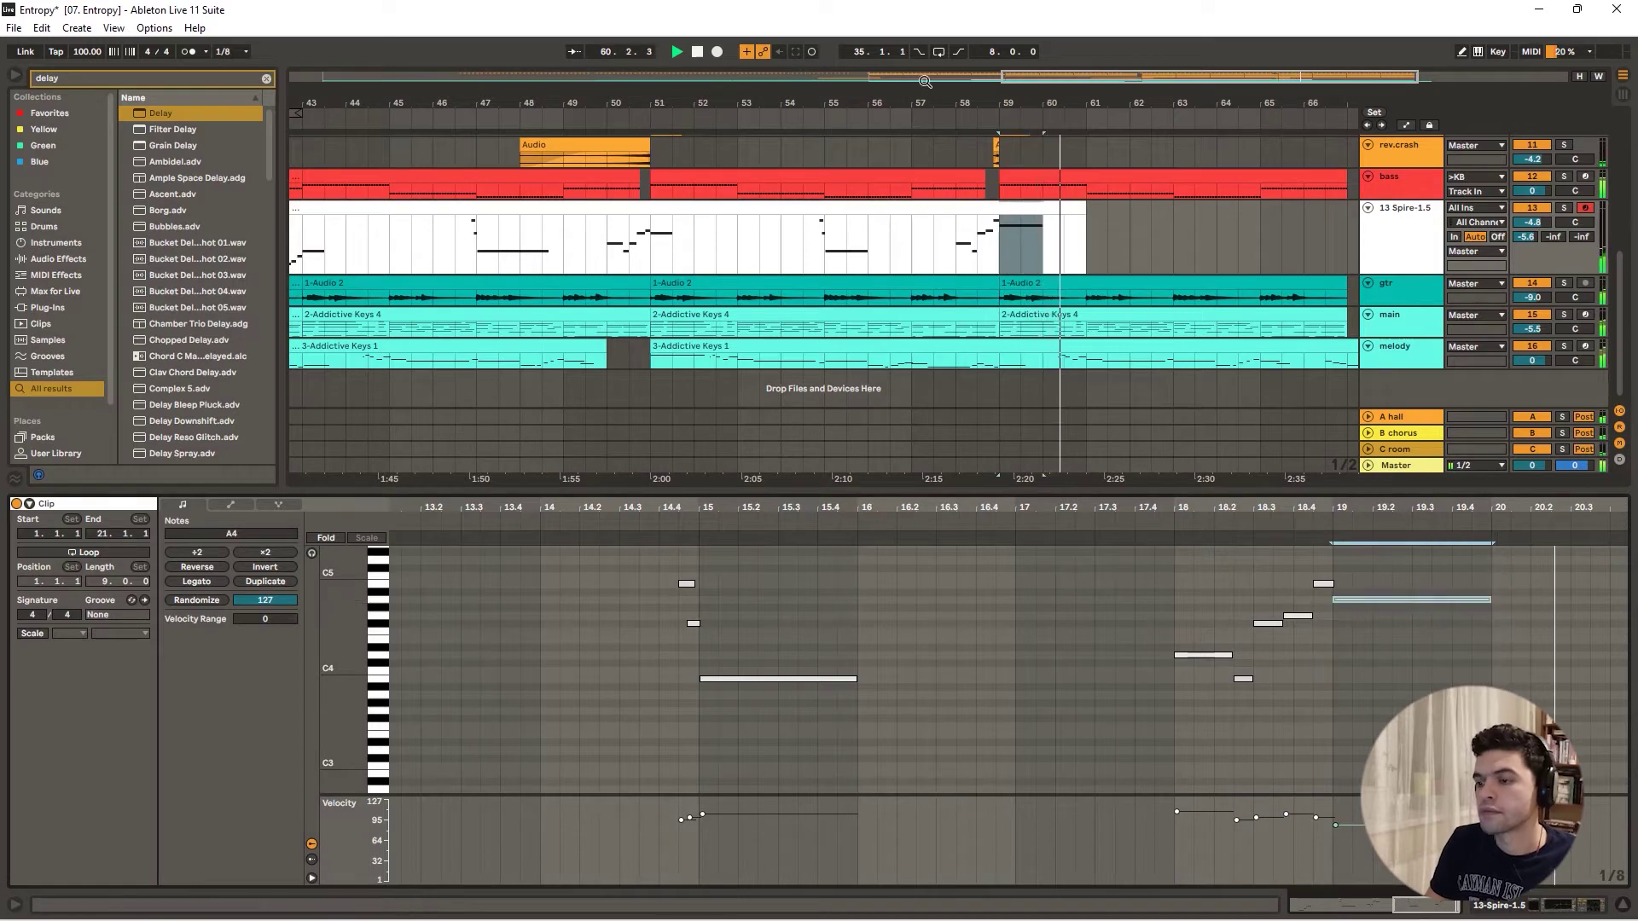
{"action": "left_click_drag", "start_coordinate": [899, 103], "coordinate": [1015, 103]}
{"action": "left_click", "coordinate": [729, 119]}
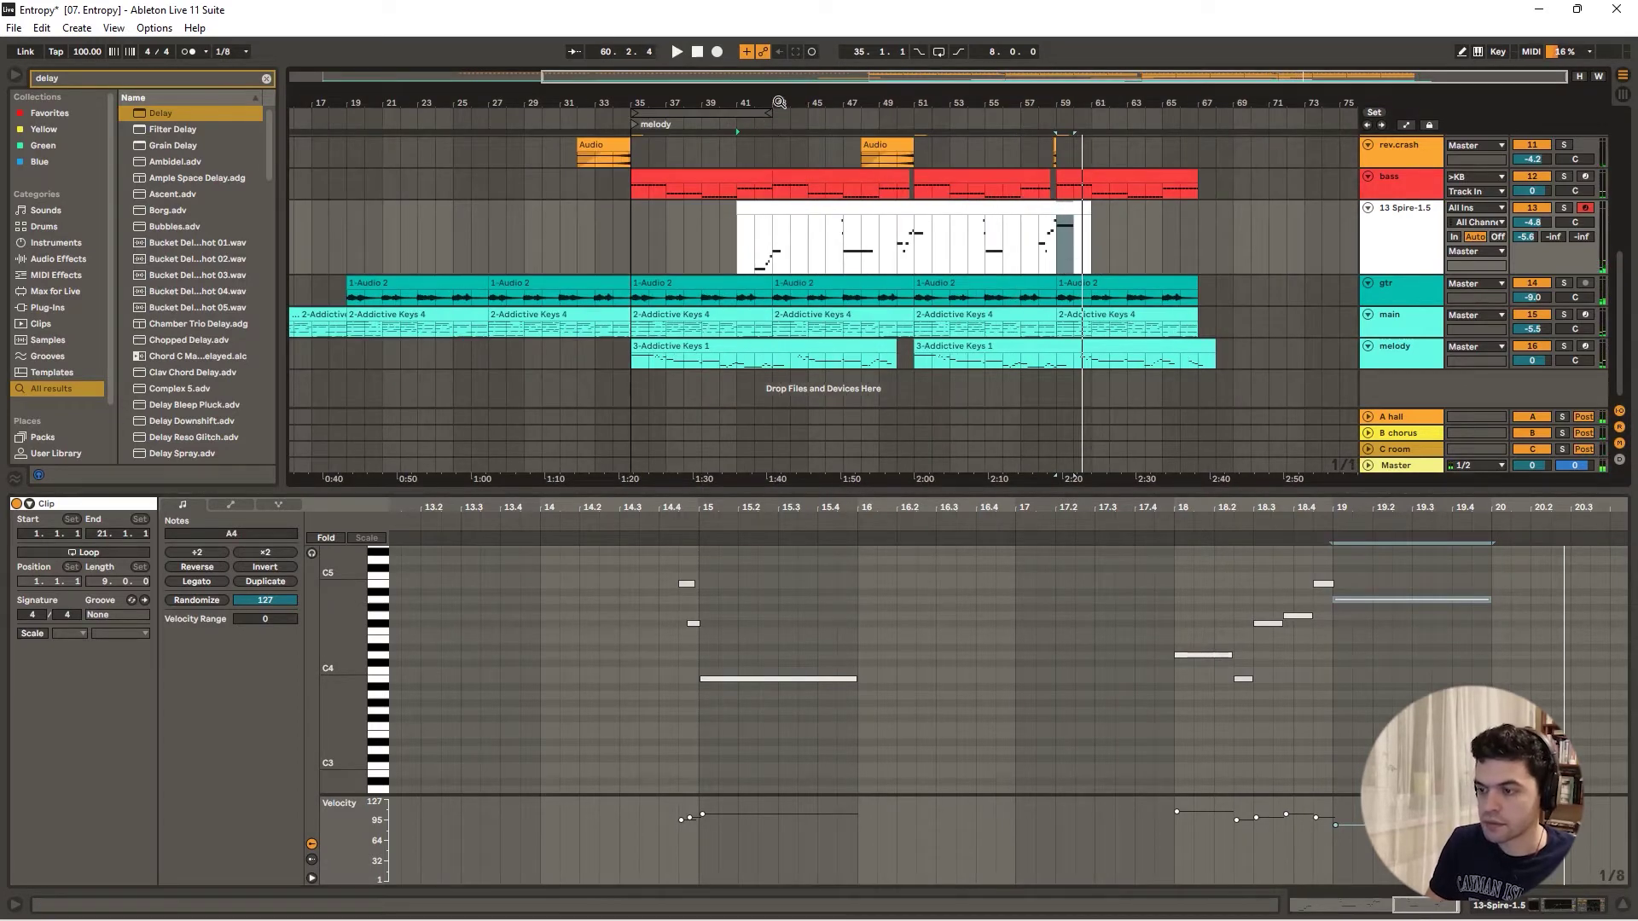
- Play the arrangement from bar 41 and again from bar 42 while reviewing the Spire track's devices and clip notes
{"action": "left_click_drag", "start_coordinate": [779, 102], "coordinate": [774, 104]}
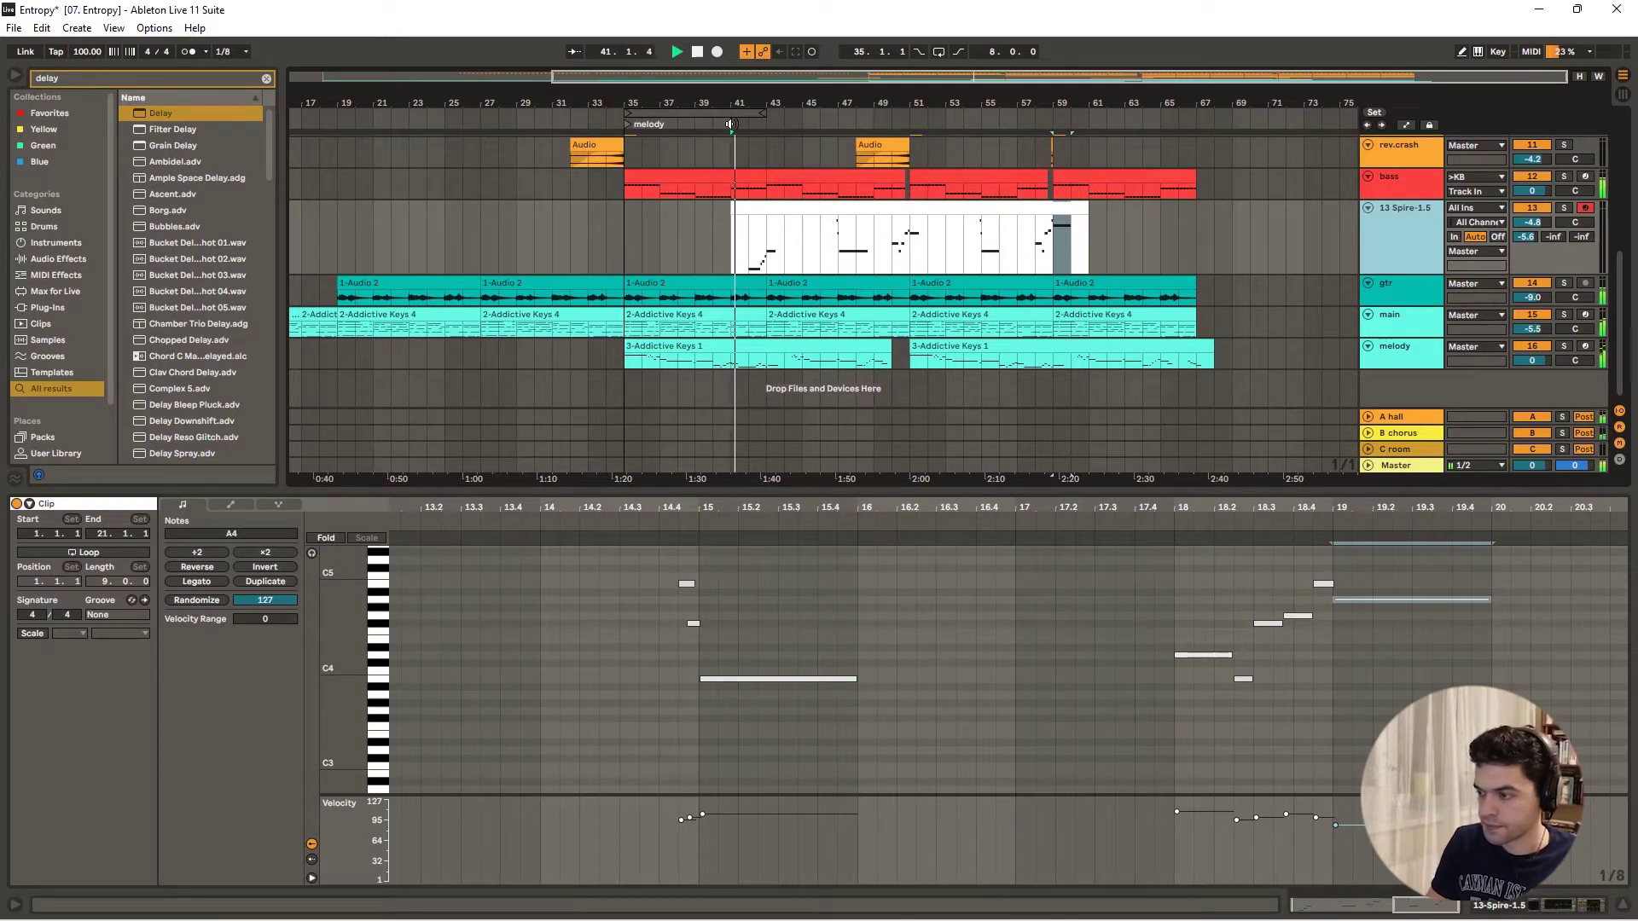
{"action": "left_click", "coordinate": [1542, 215]}
{"action": "left_click", "coordinate": [1412, 252]}
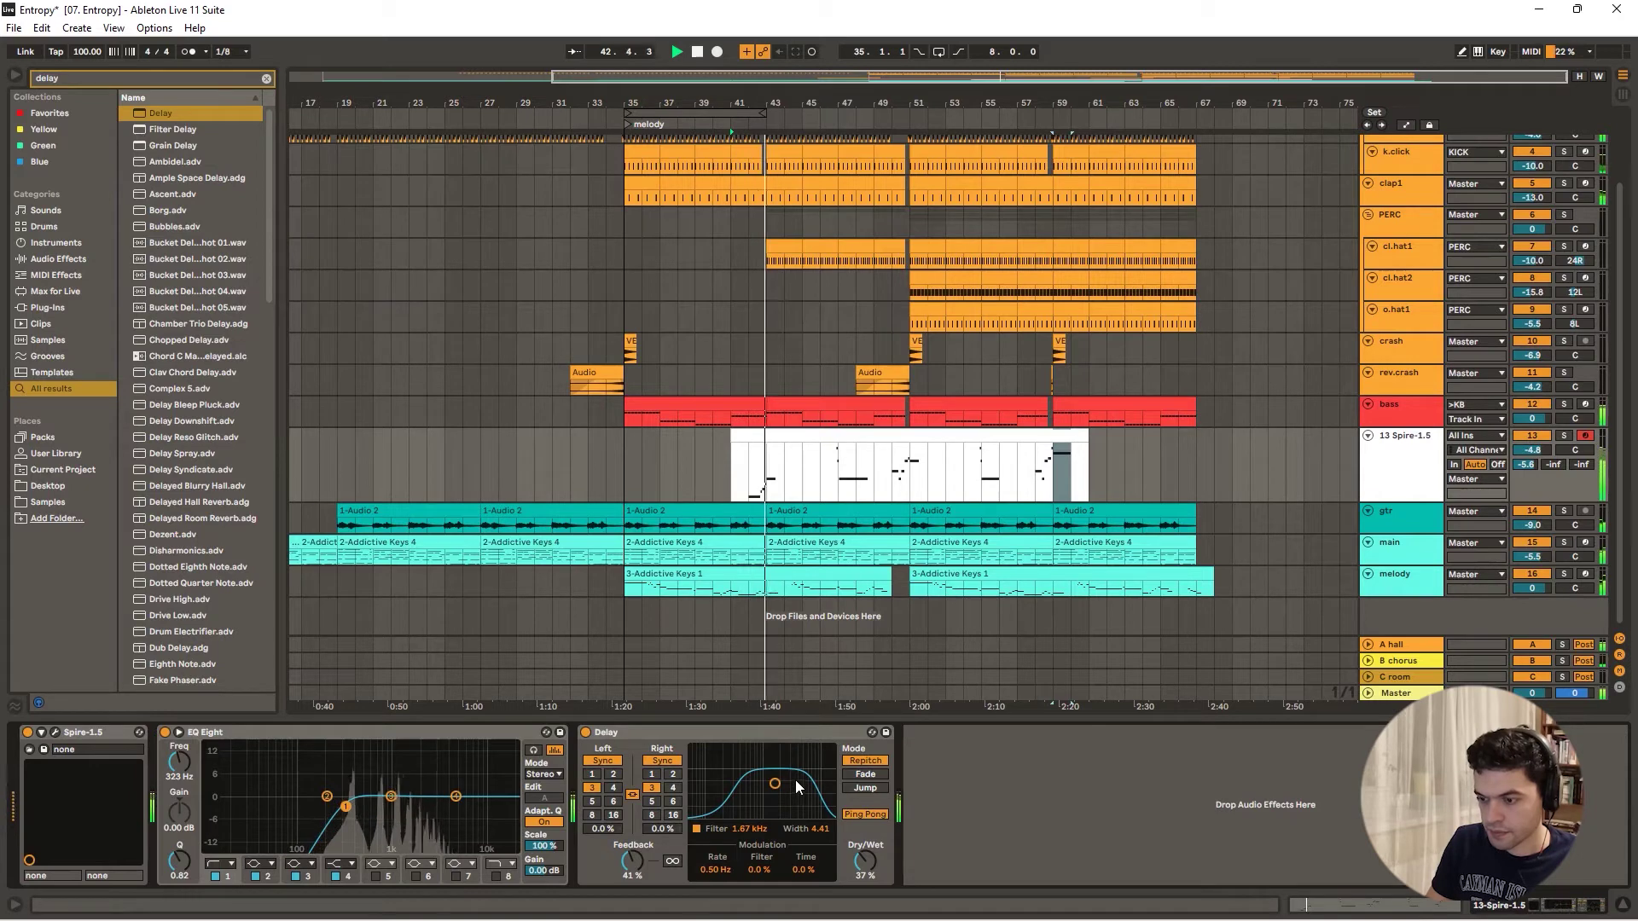
{"action": "double_click", "coordinate": [793, 432]}
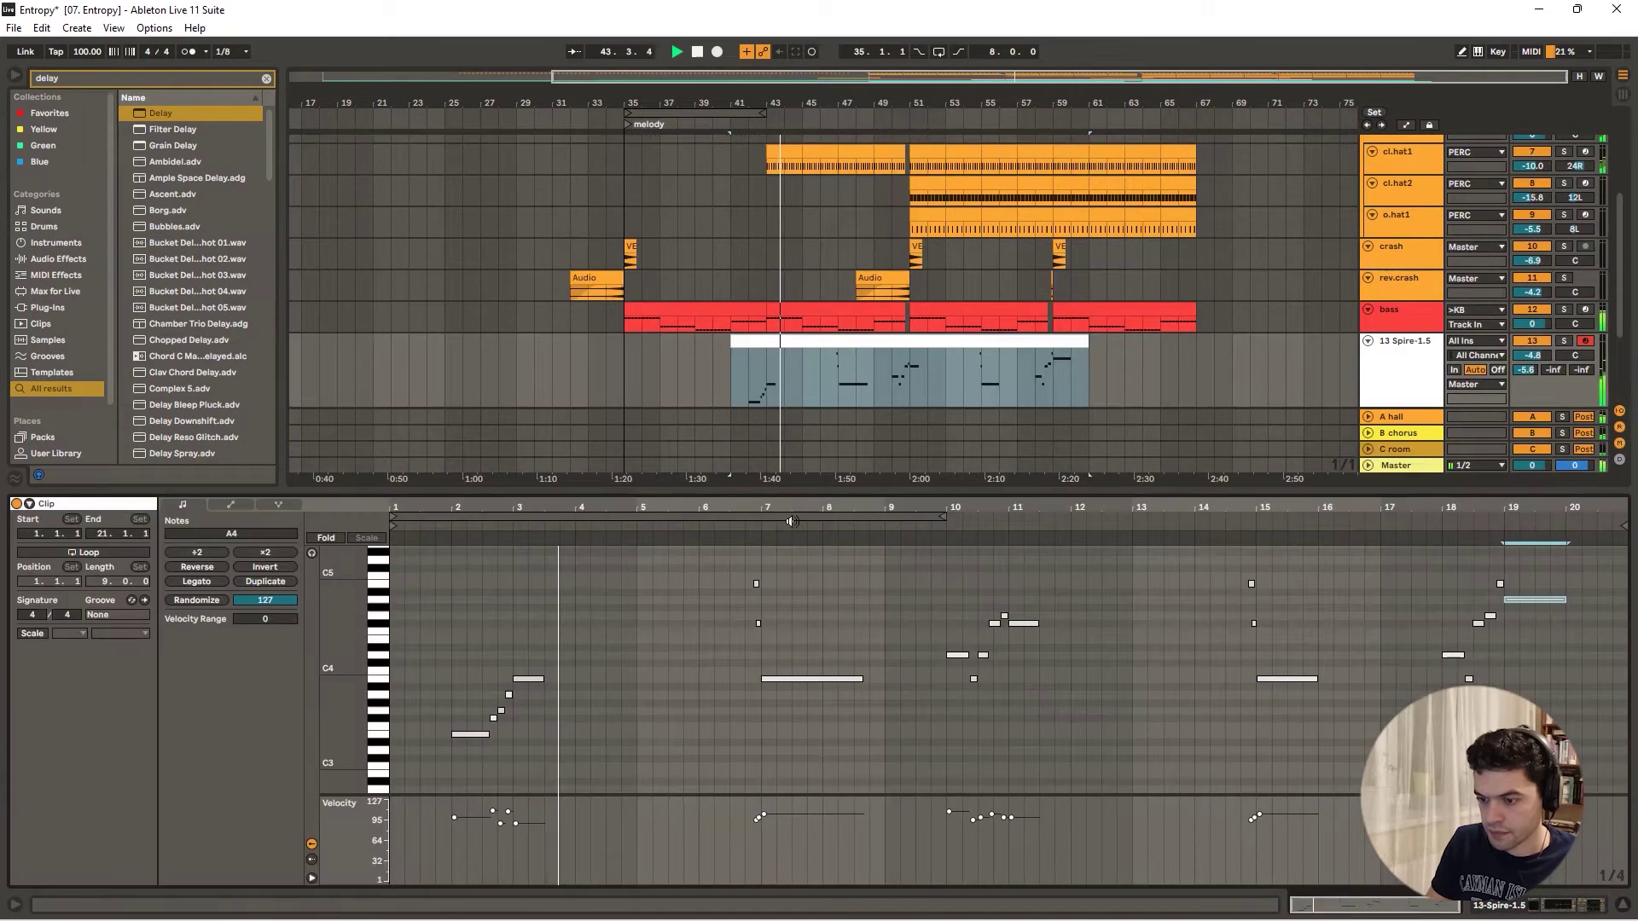
{"action": "left_click", "coordinate": [752, 386]}
{"action": "key", "text": "space"}
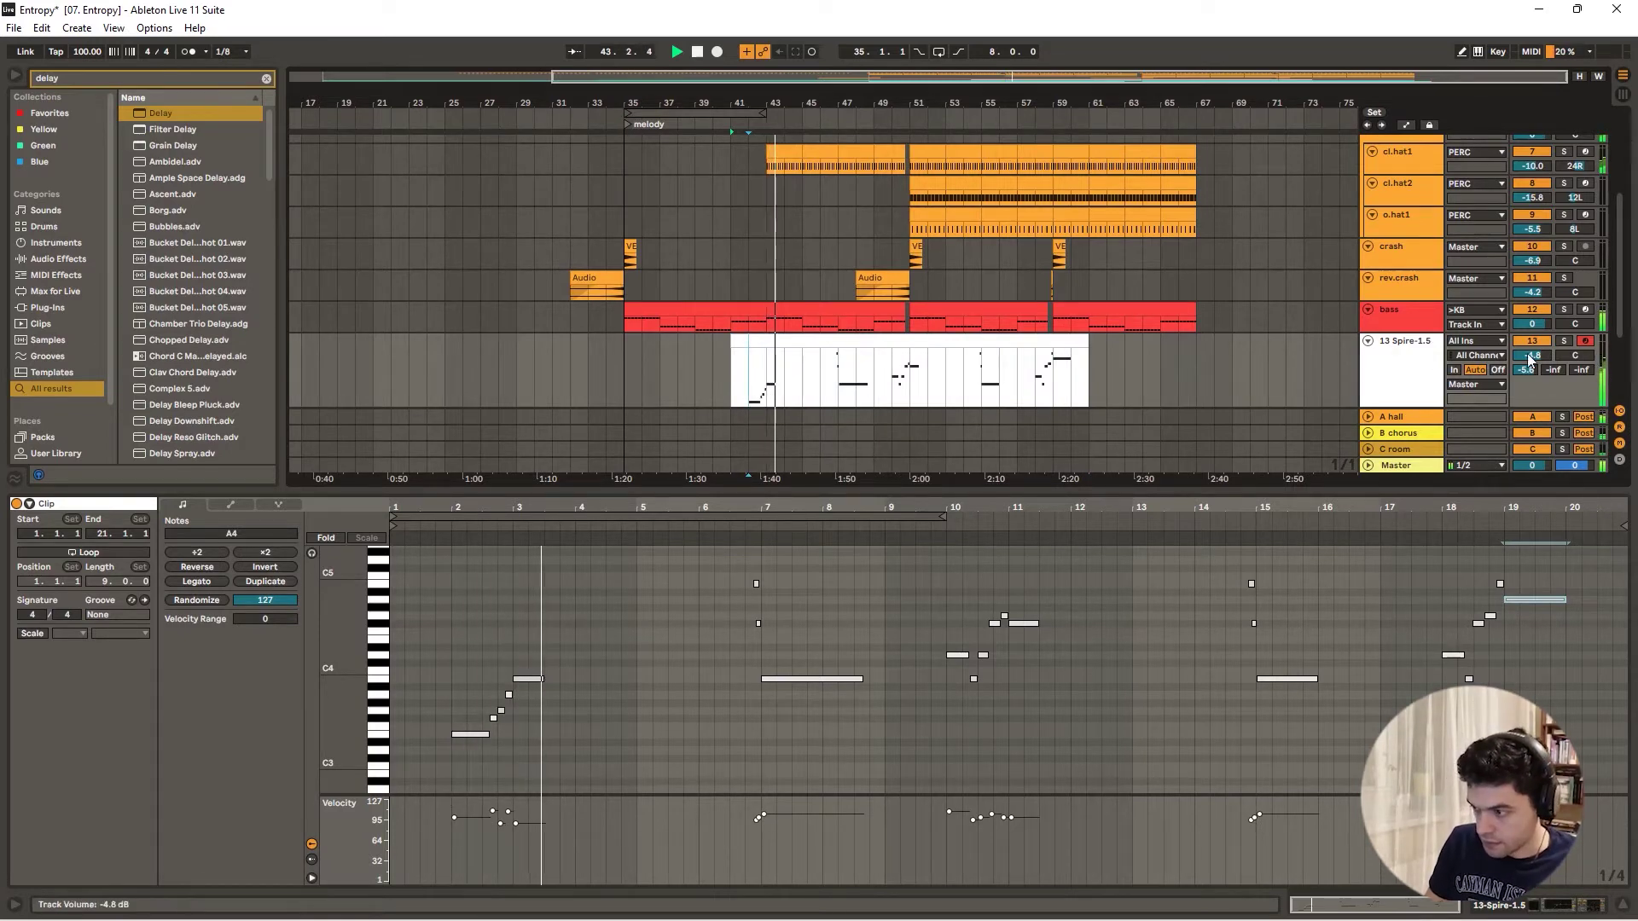
- Solo the Spire track and raise envelope 3's sustain and its Cutoff 1 amount in the synth
{"action": "left_click", "coordinate": [1564, 341]}
{"action": "left_click", "coordinate": [1429, 376]}
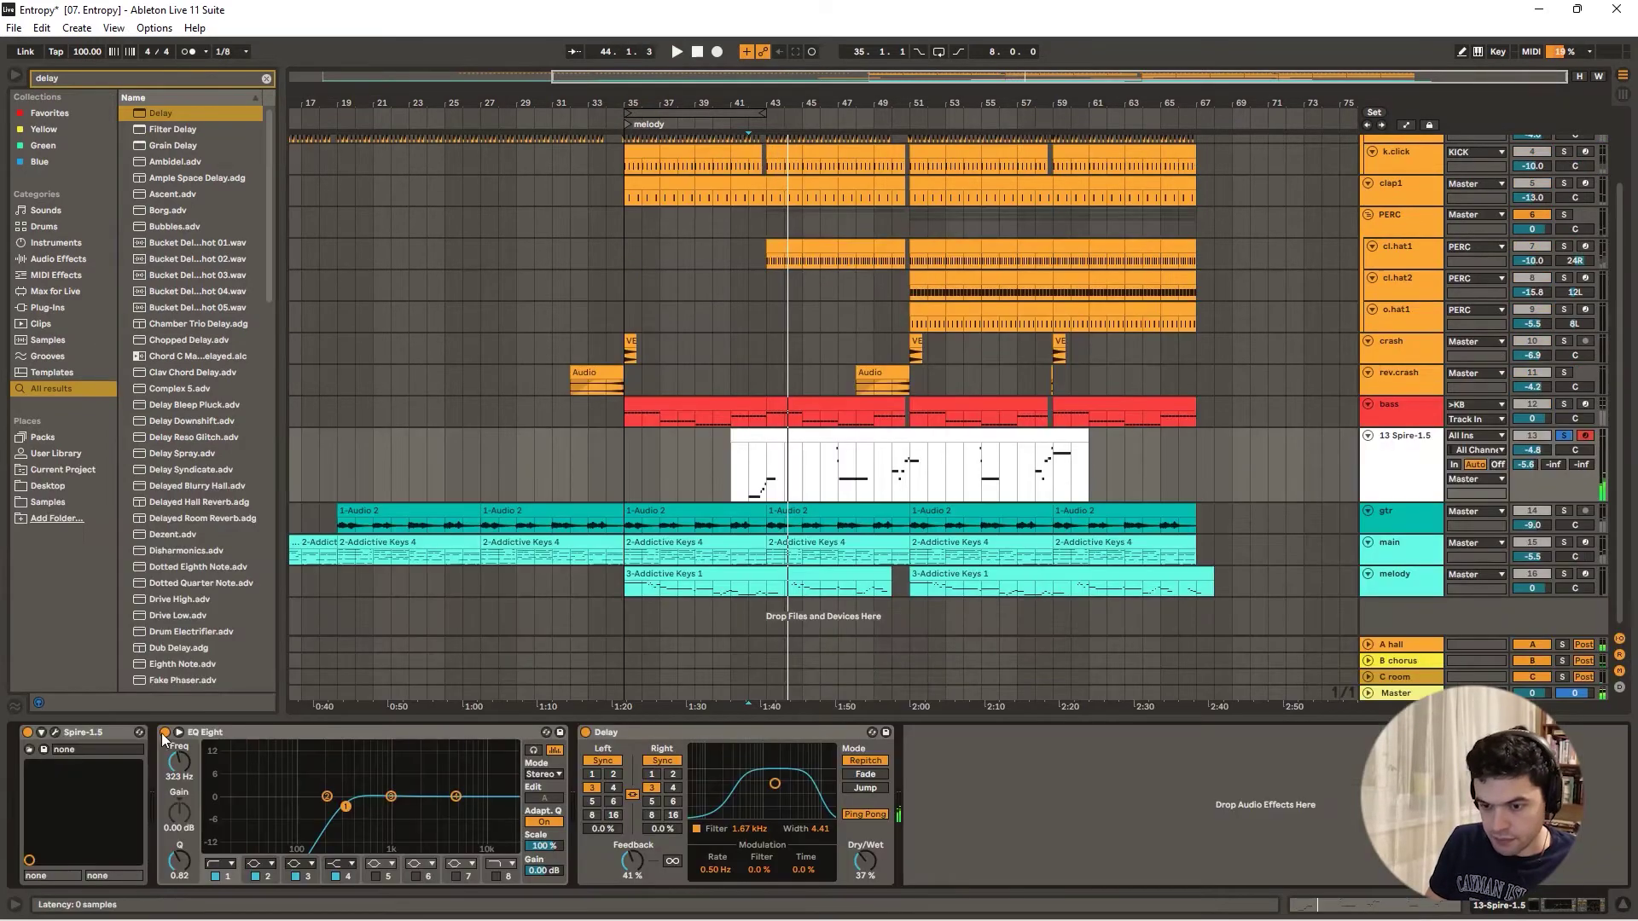
{"action": "left_click", "coordinate": [55, 732]}
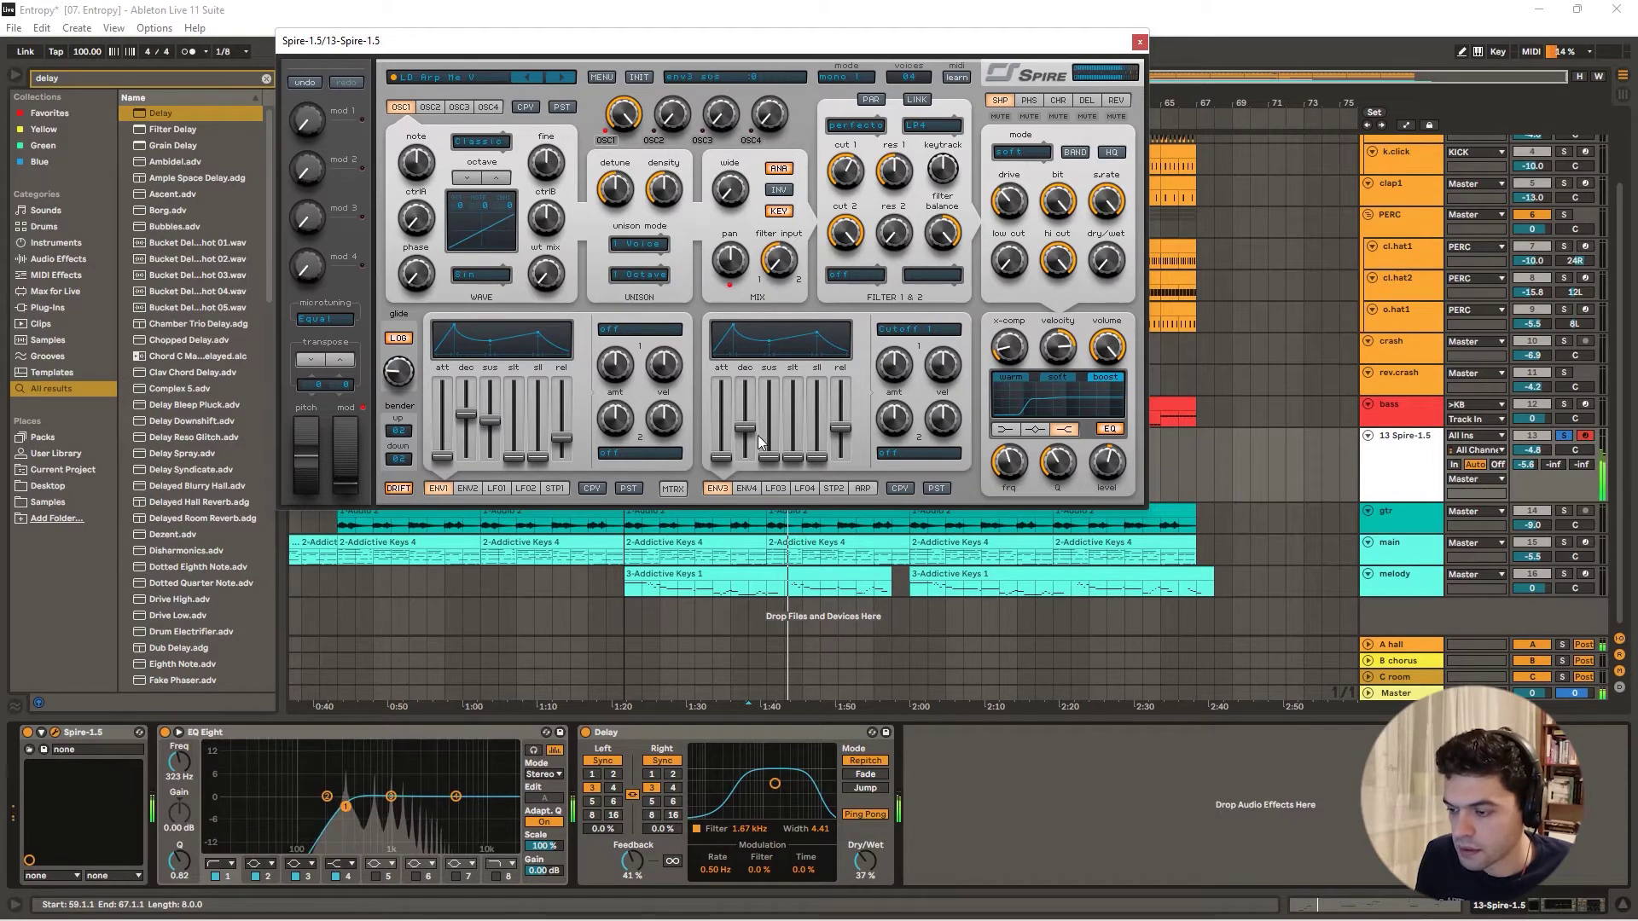
{"action": "left_click_drag", "start_coordinate": [766, 458], "coordinate": [769, 445]}
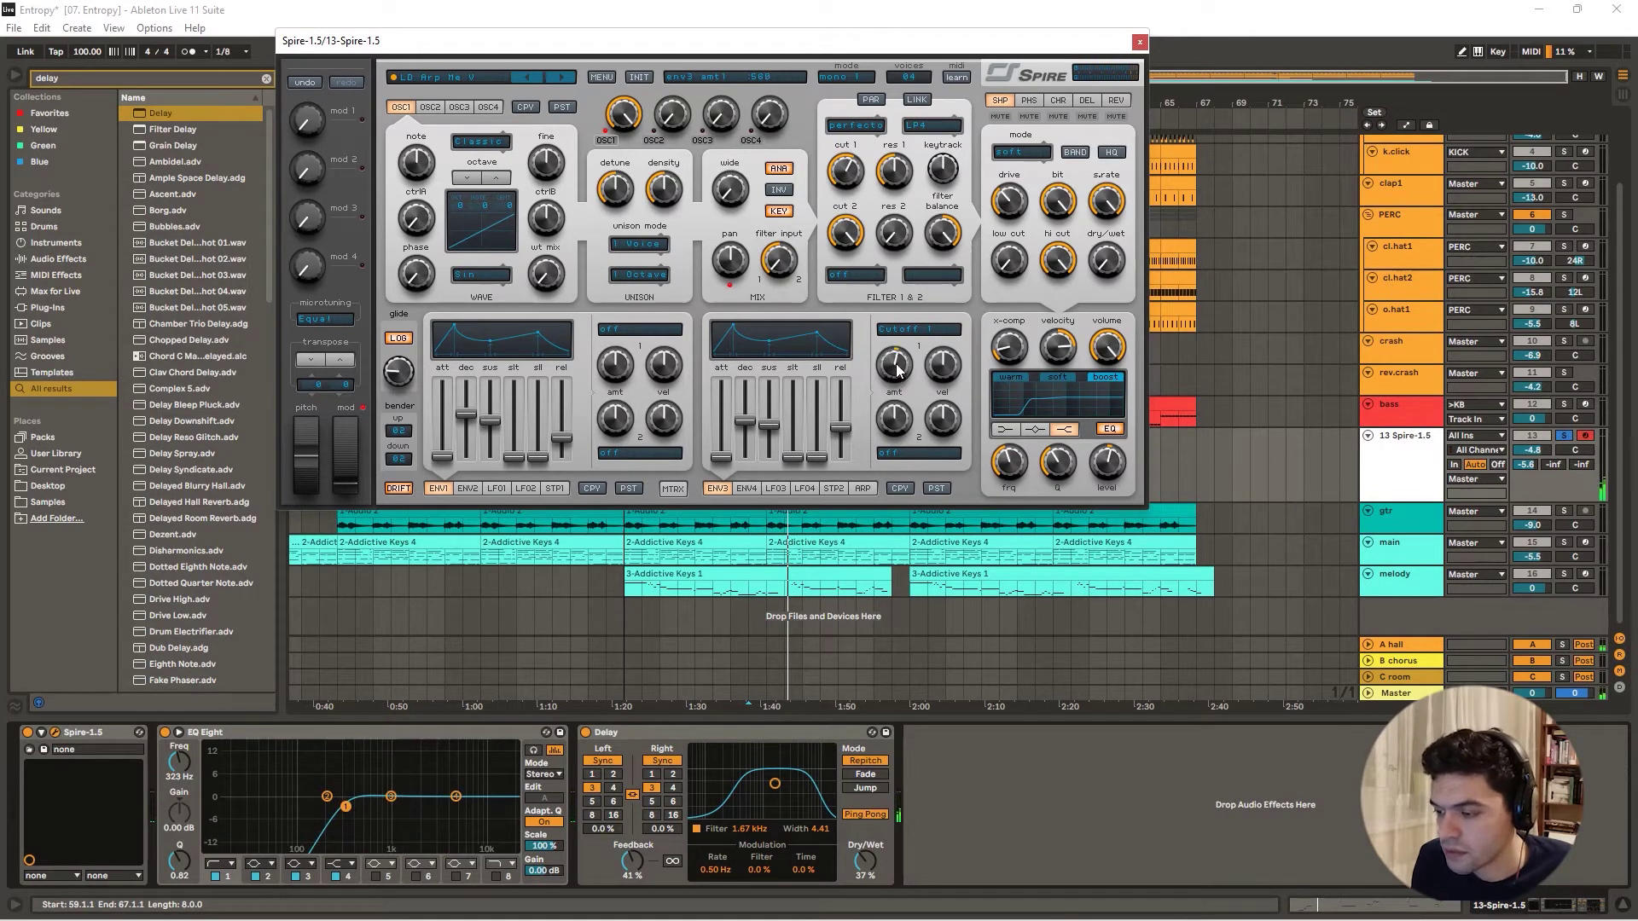
{"action": "left_click_drag", "start_coordinate": [896, 367], "coordinate": [898, 362]}
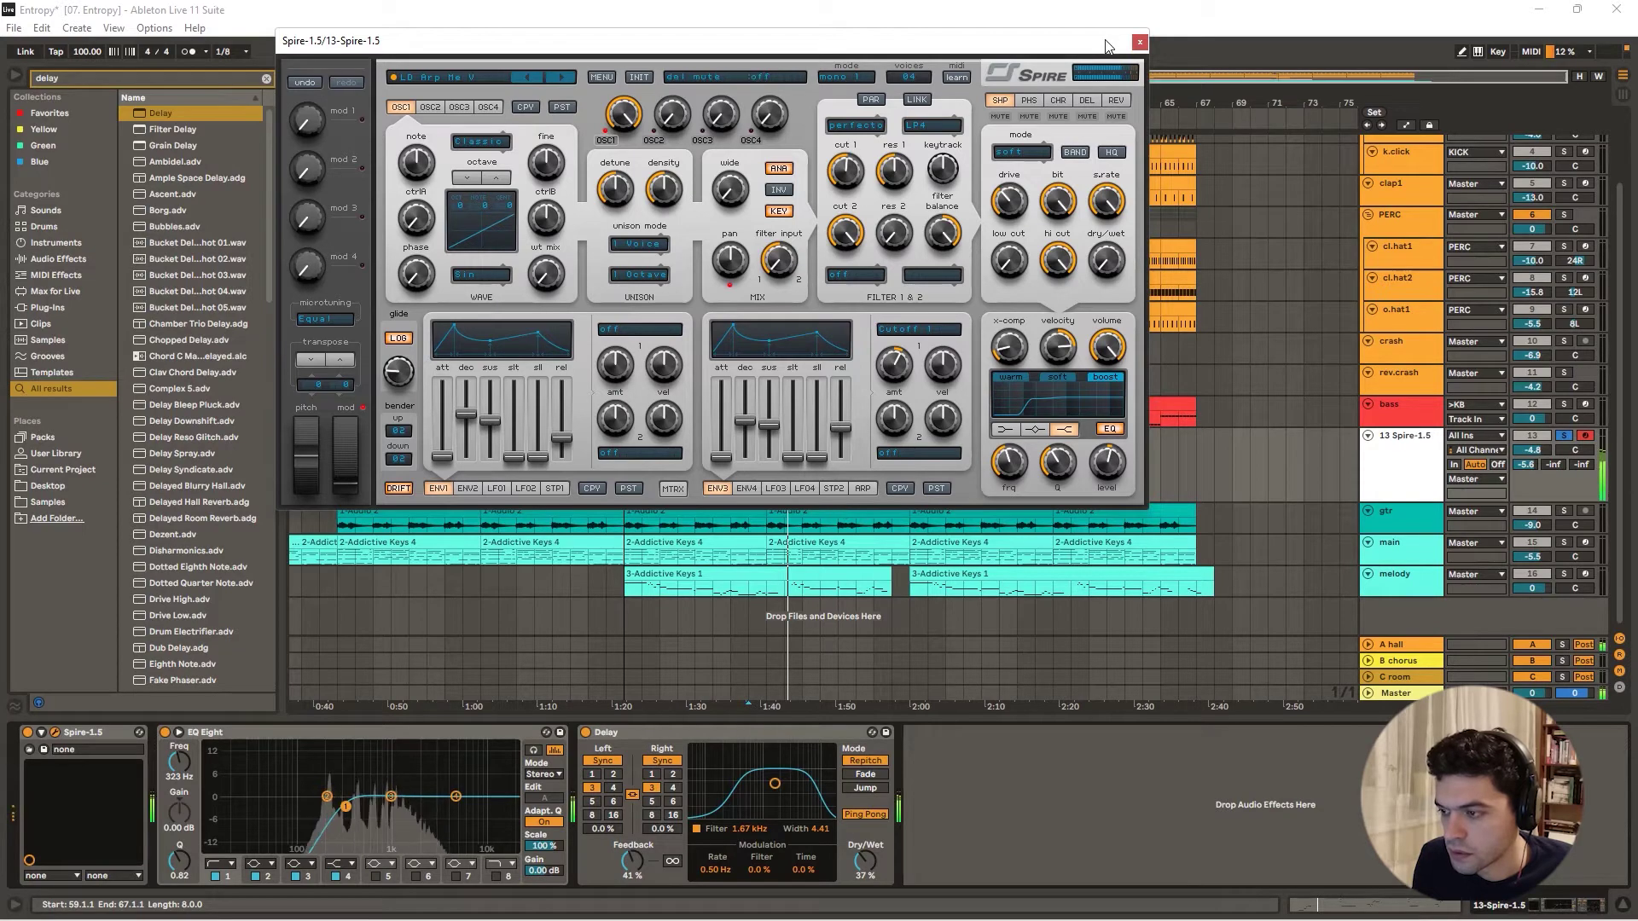
{"action": "left_click", "coordinate": [1139, 42]}
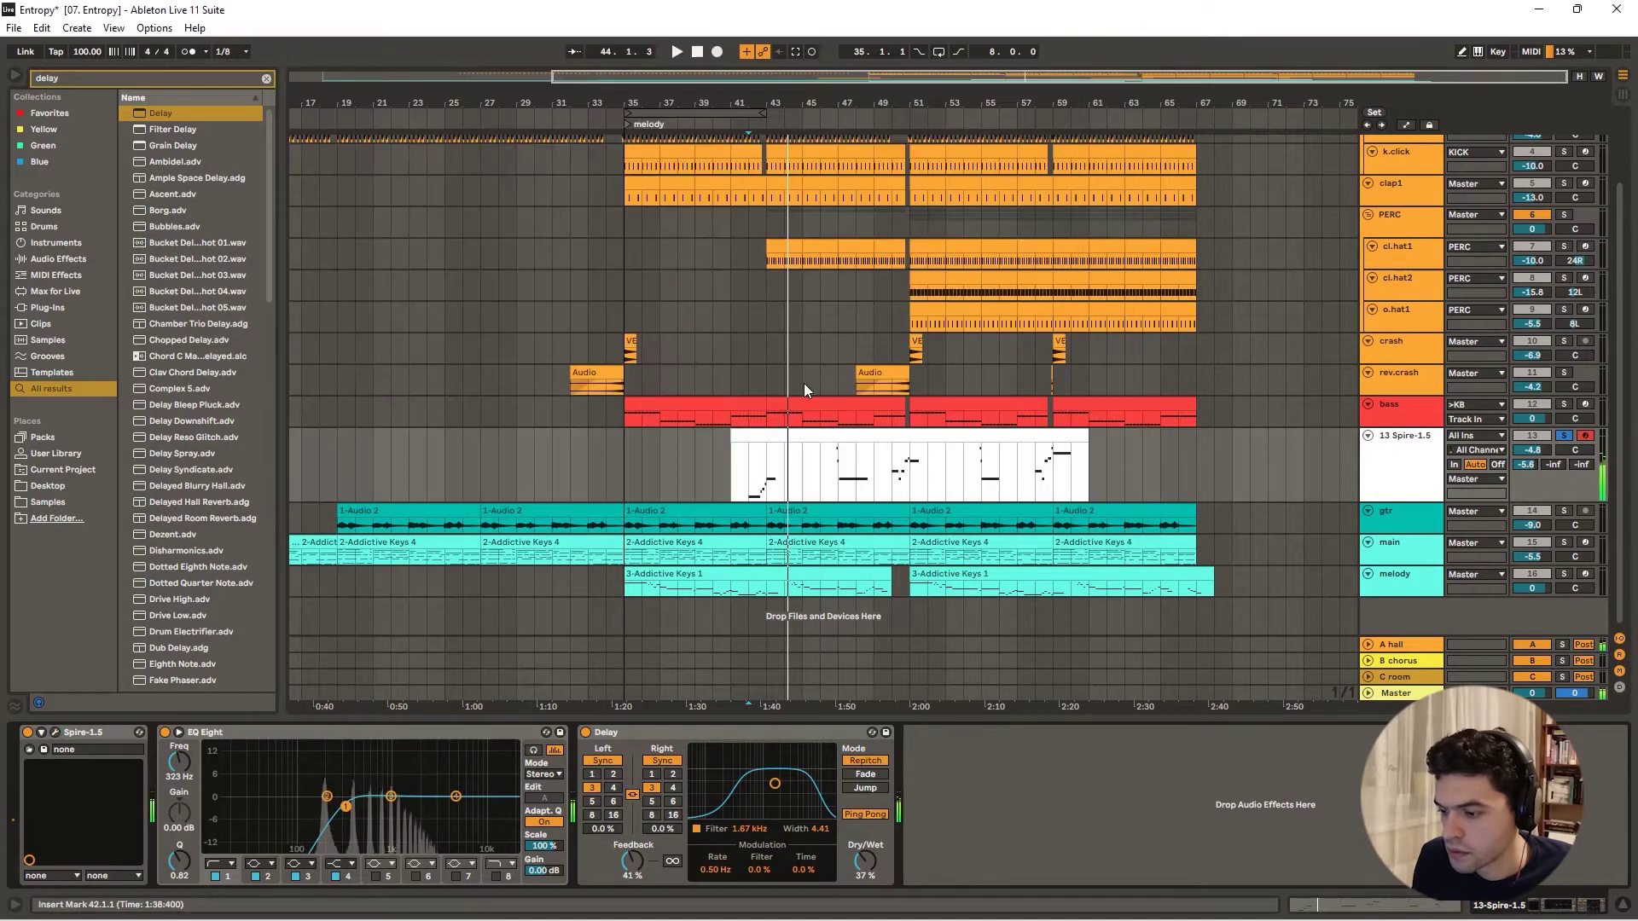
- Raise the release of Spire's envelopes 1 and 3, bringing envelope 3's to about 529, and replay the lead
{"action": "left_click", "coordinate": [735, 115]}
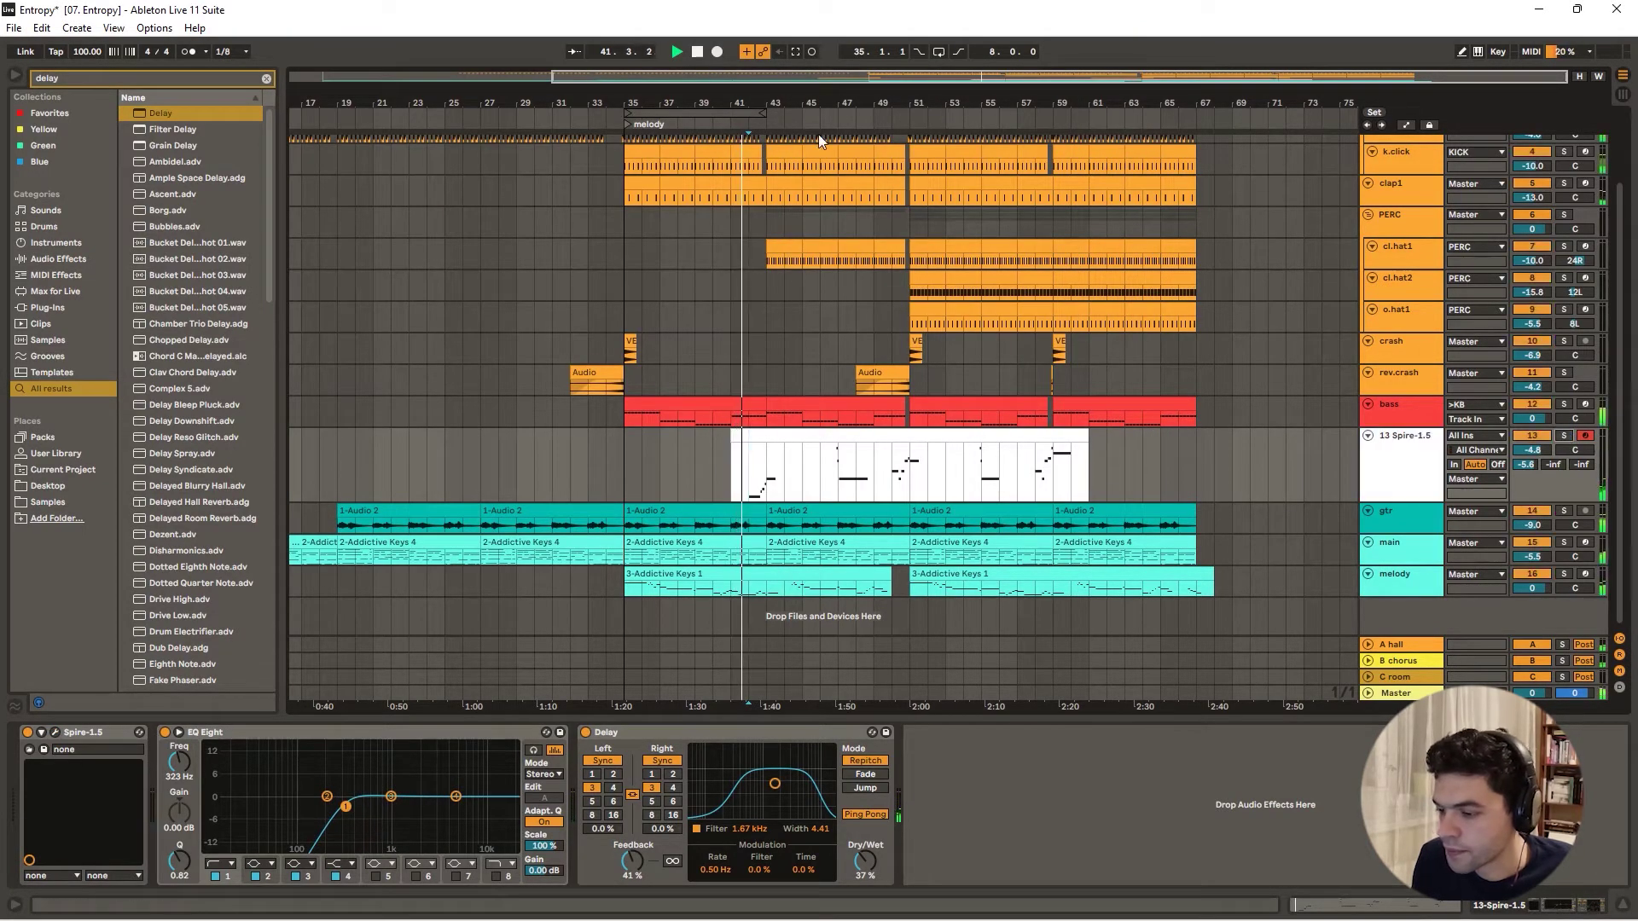
{"action": "left_click_drag", "start_coordinate": [818, 106], "coordinate": [719, 135]}
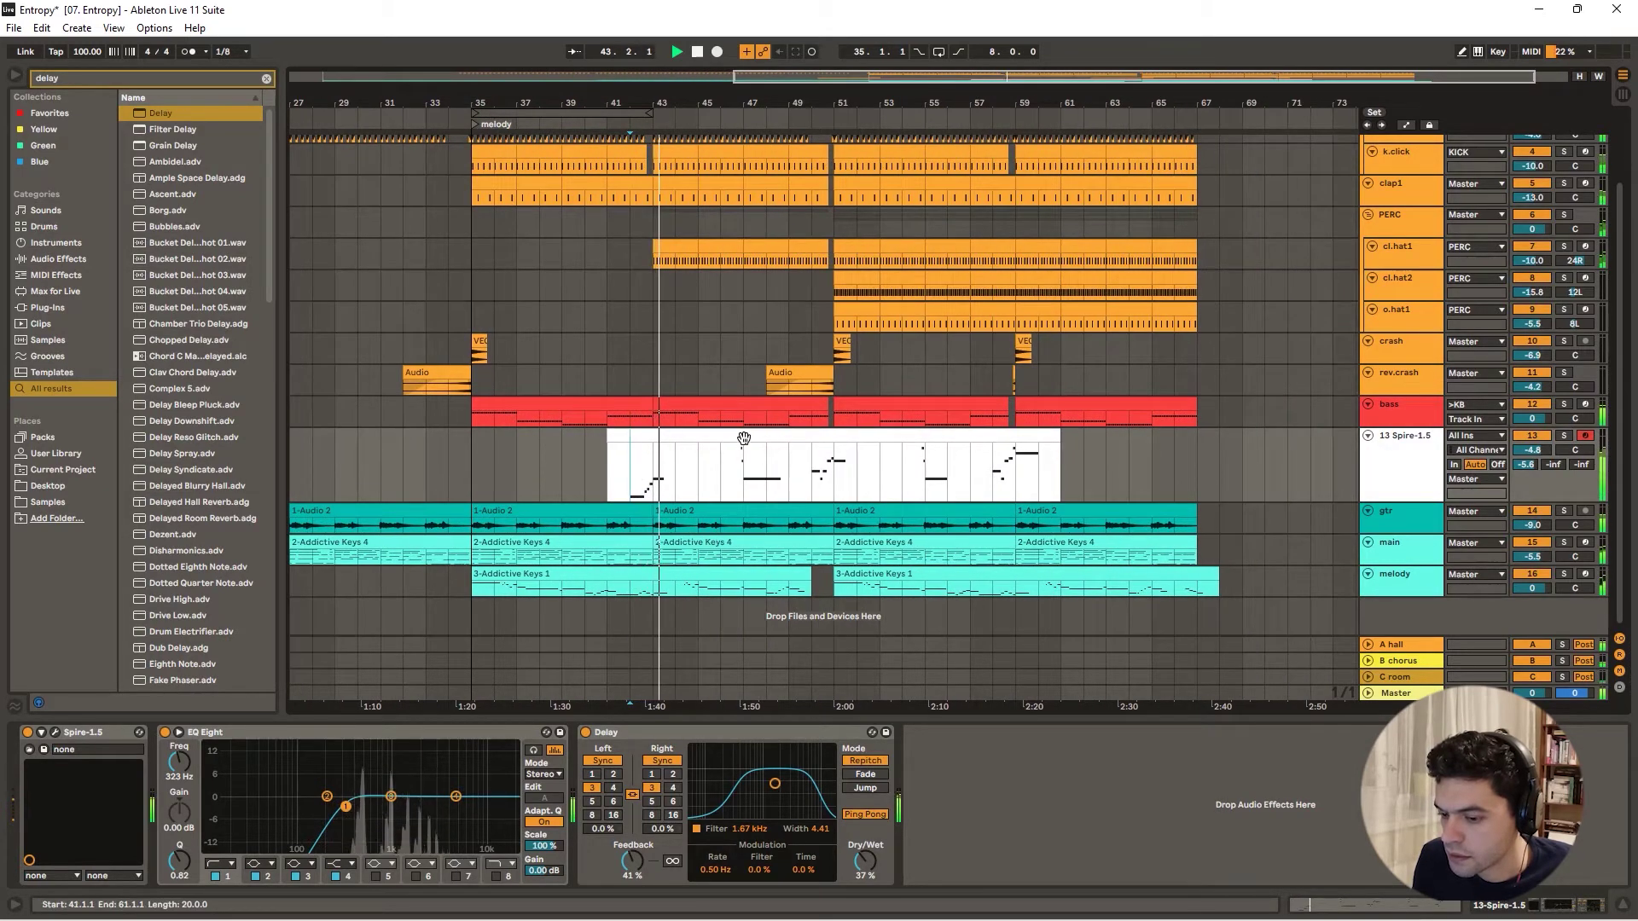
{"action": "left_click", "coordinate": [57, 733]}
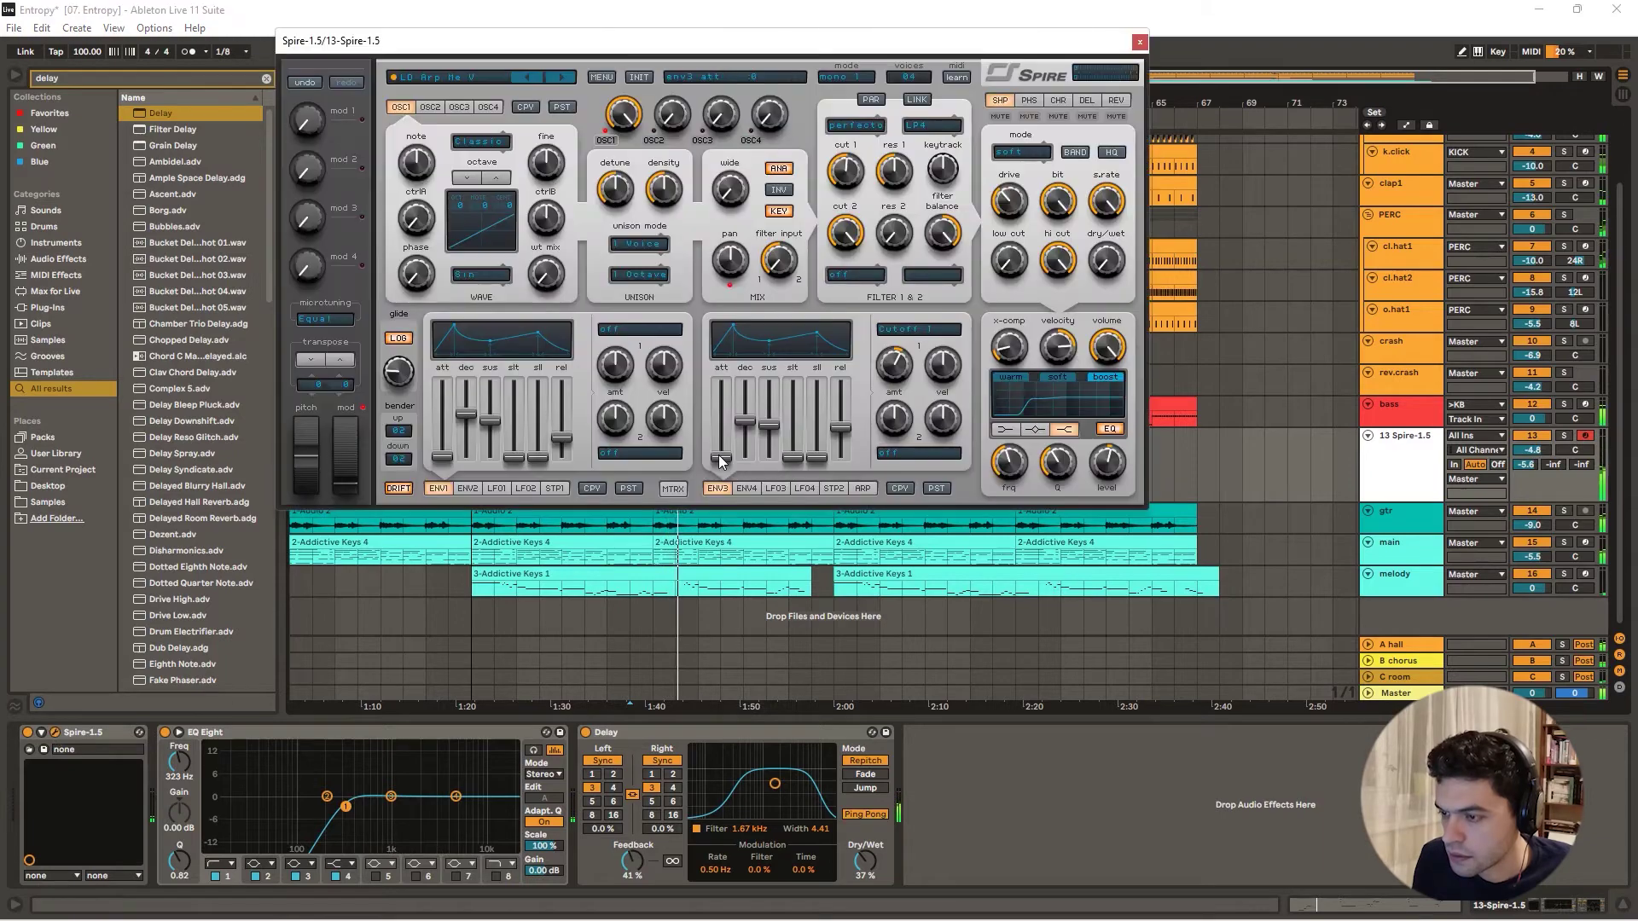
{"action": "left_click_drag", "start_coordinate": [758, 49], "coordinate": [976, 193]}
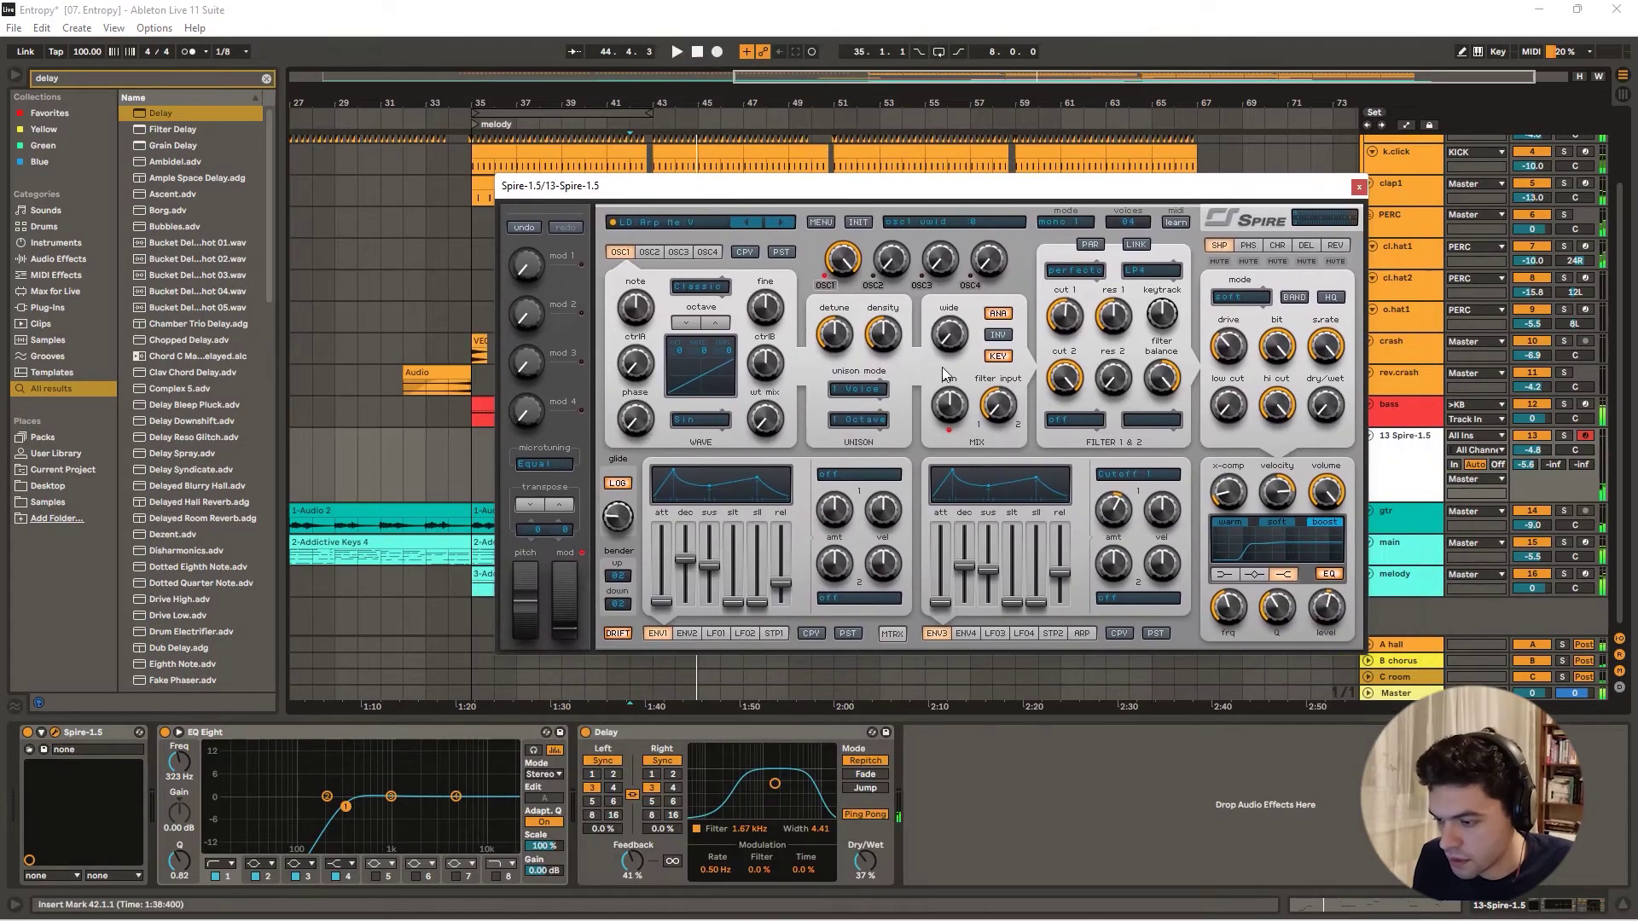
{"action": "left_click_drag", "start_coordinate": [788, 563], "coordinate": [789, 555]}
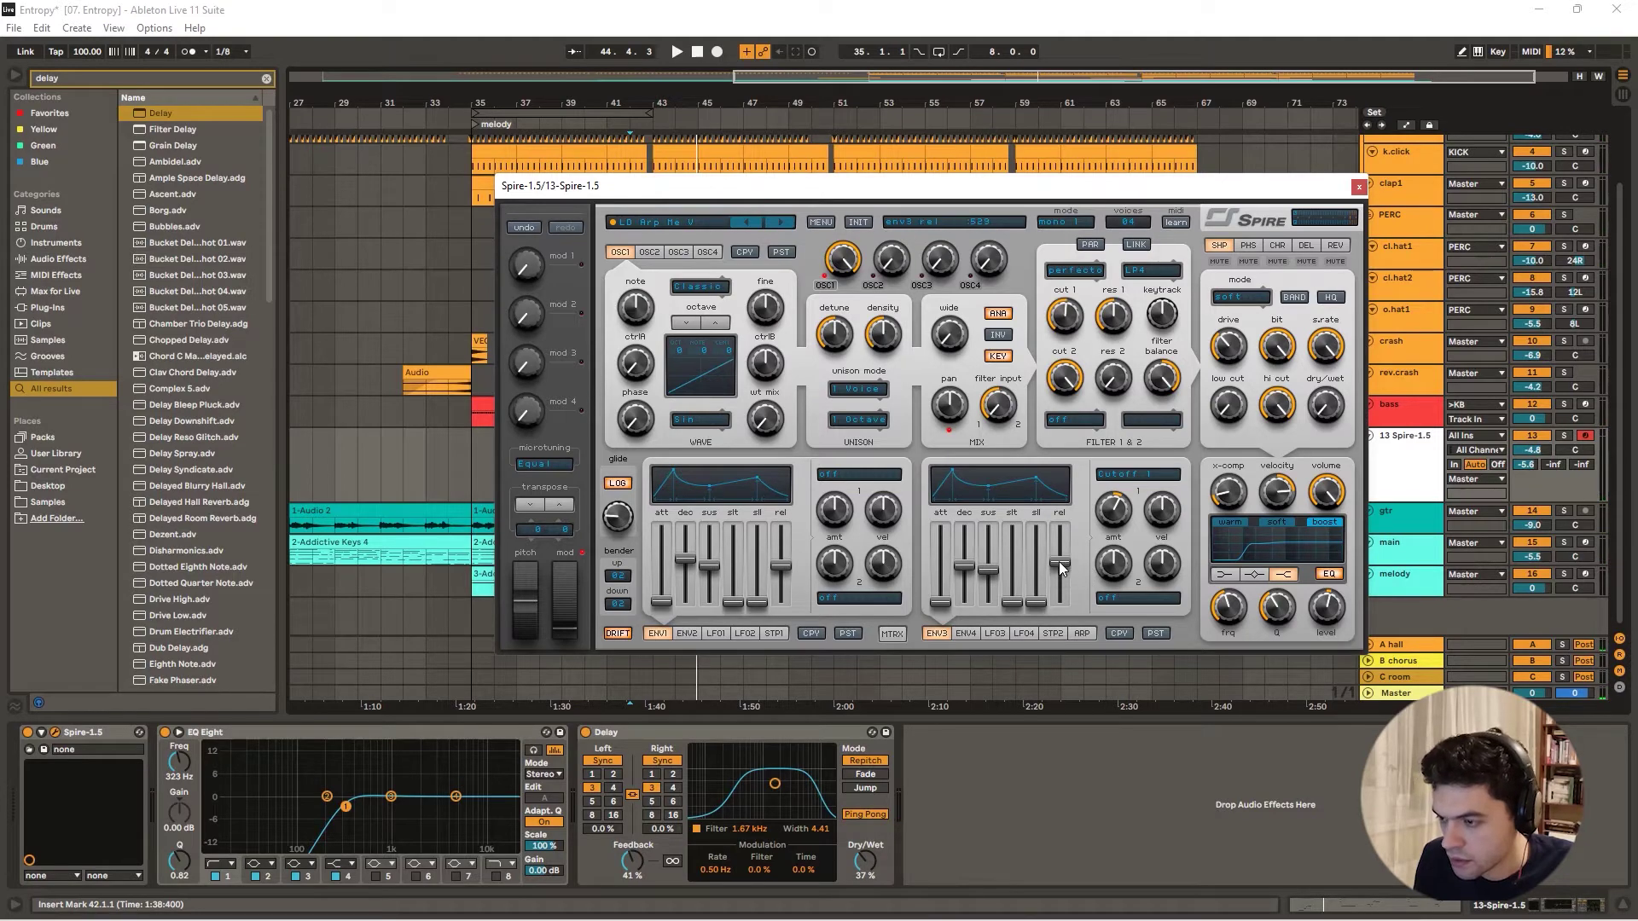
{"action": "left_click_drag", "start_coordinate": [727, 196], "coordinate": [1274, 207]}
{"action": "key", "text": "space"}
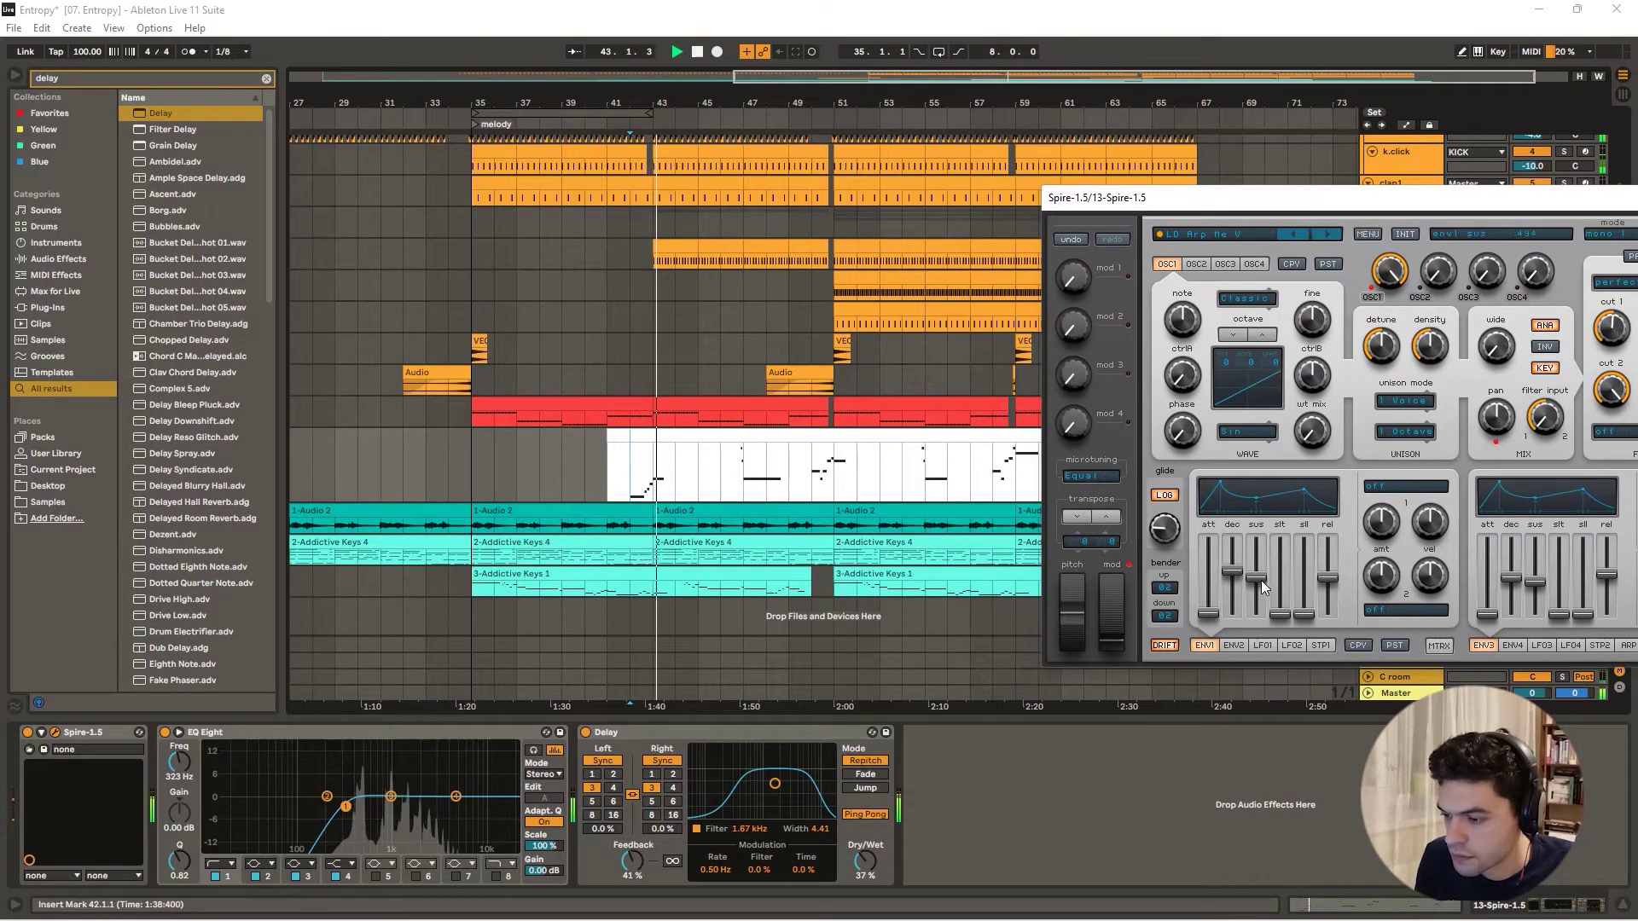
- Extend the B3 note at 3.1.1 in the lead clip to 4.1.1 and replay the passage
{"action": "double_click", "coordinate": [731, 439]}
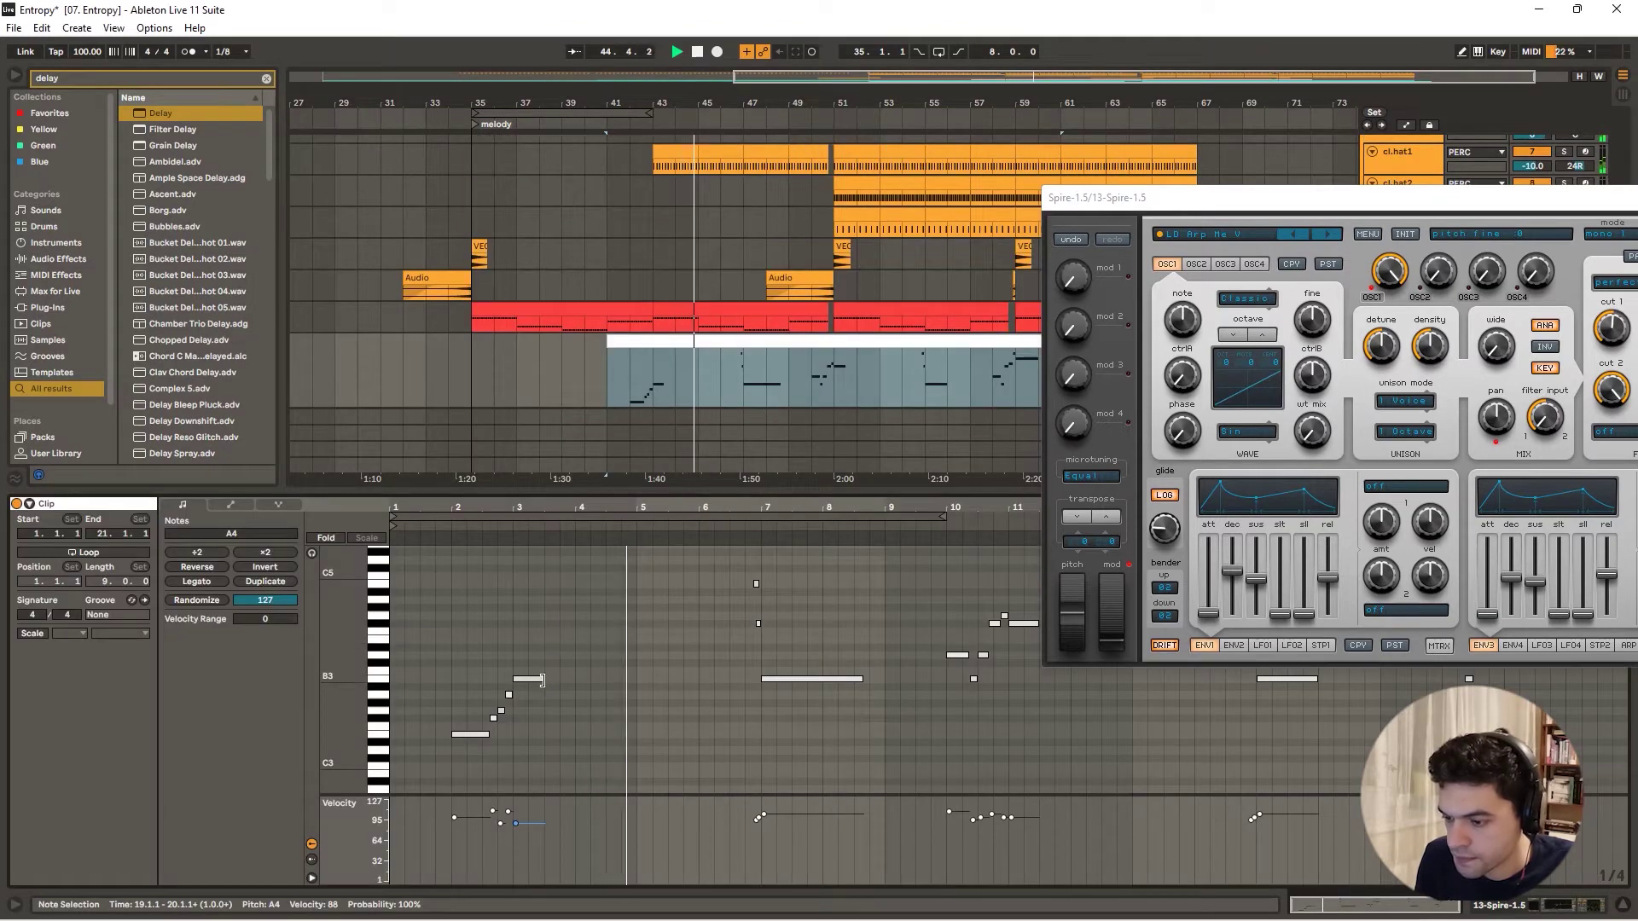
{"action": "left_click_drag", "start_coordinate": [542, 678], "coordinate": [569, 677]}
{"action": "left_click", "coordinate": [627, 120]}
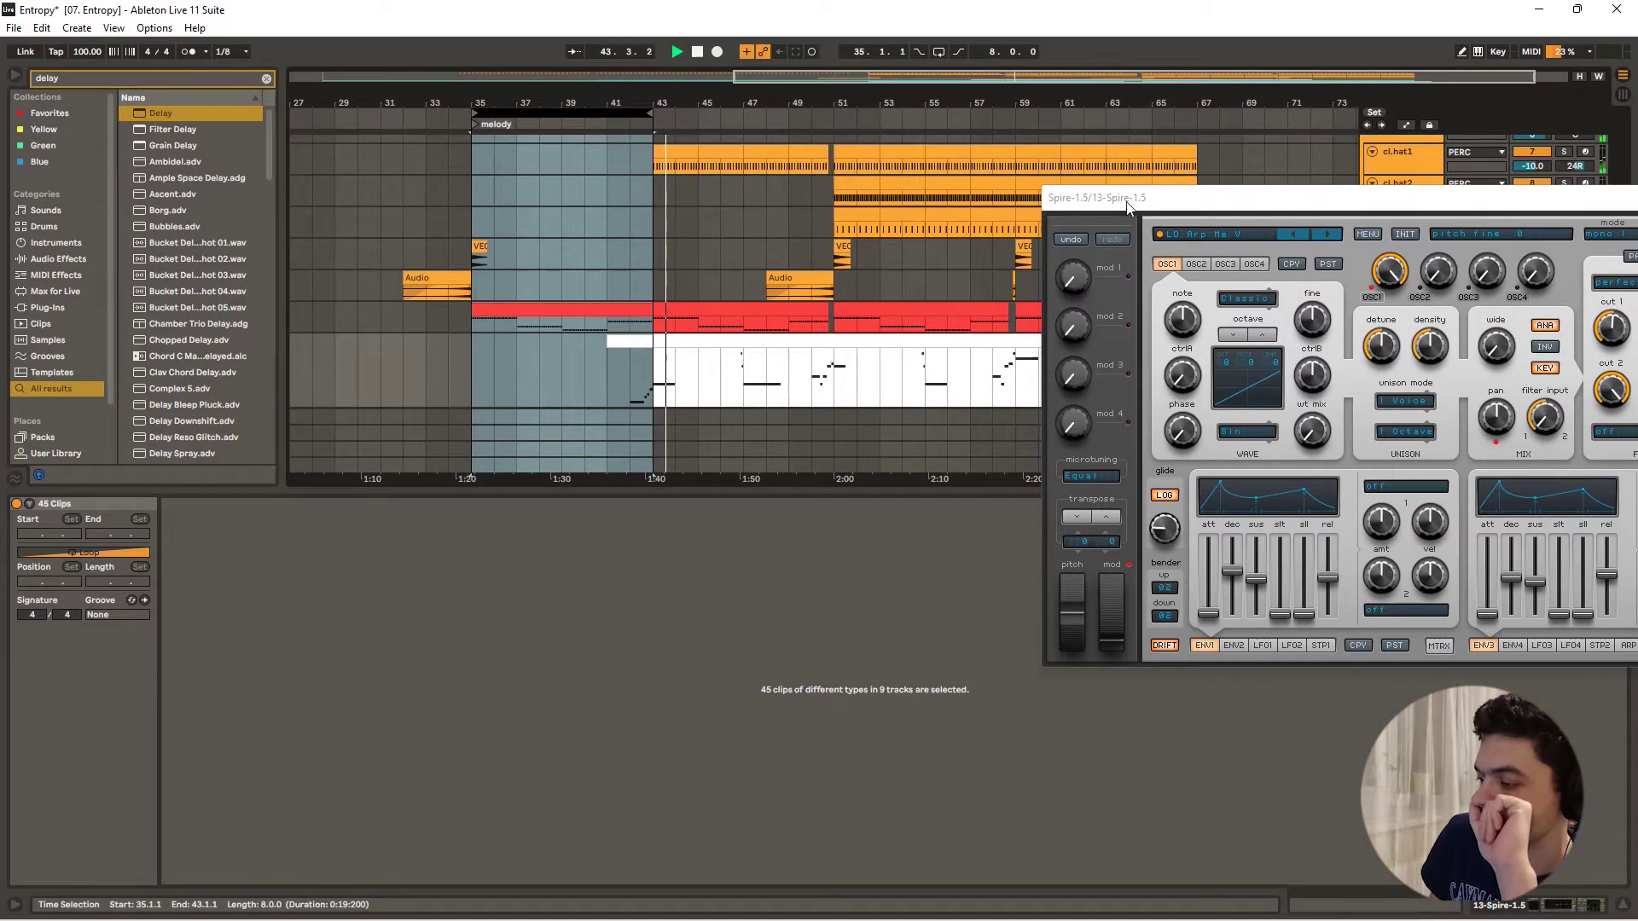
- Shorten the long B3 note at 7.1.1 in the lead clip so it ends at 8.1.1
{"action": "left_click_drag", "start_coordinate": [1147, 198], "coordinate": [841, 111]}
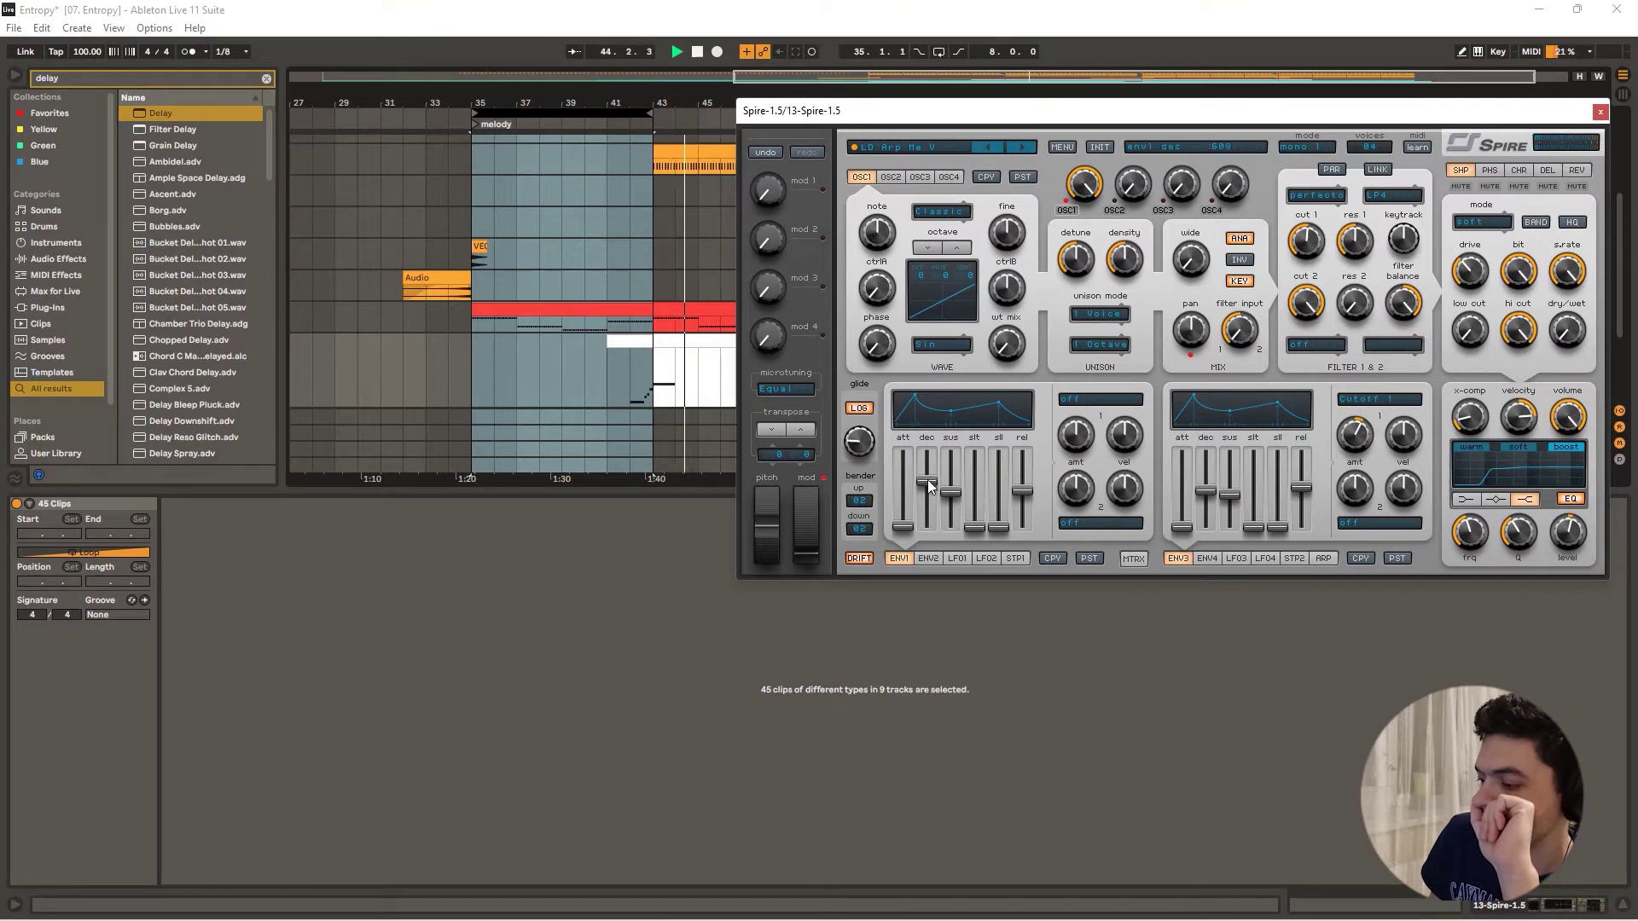
{"action": "left_click_drag", "start_coordinate": [792, 110], "coordinate": [337, 432]}
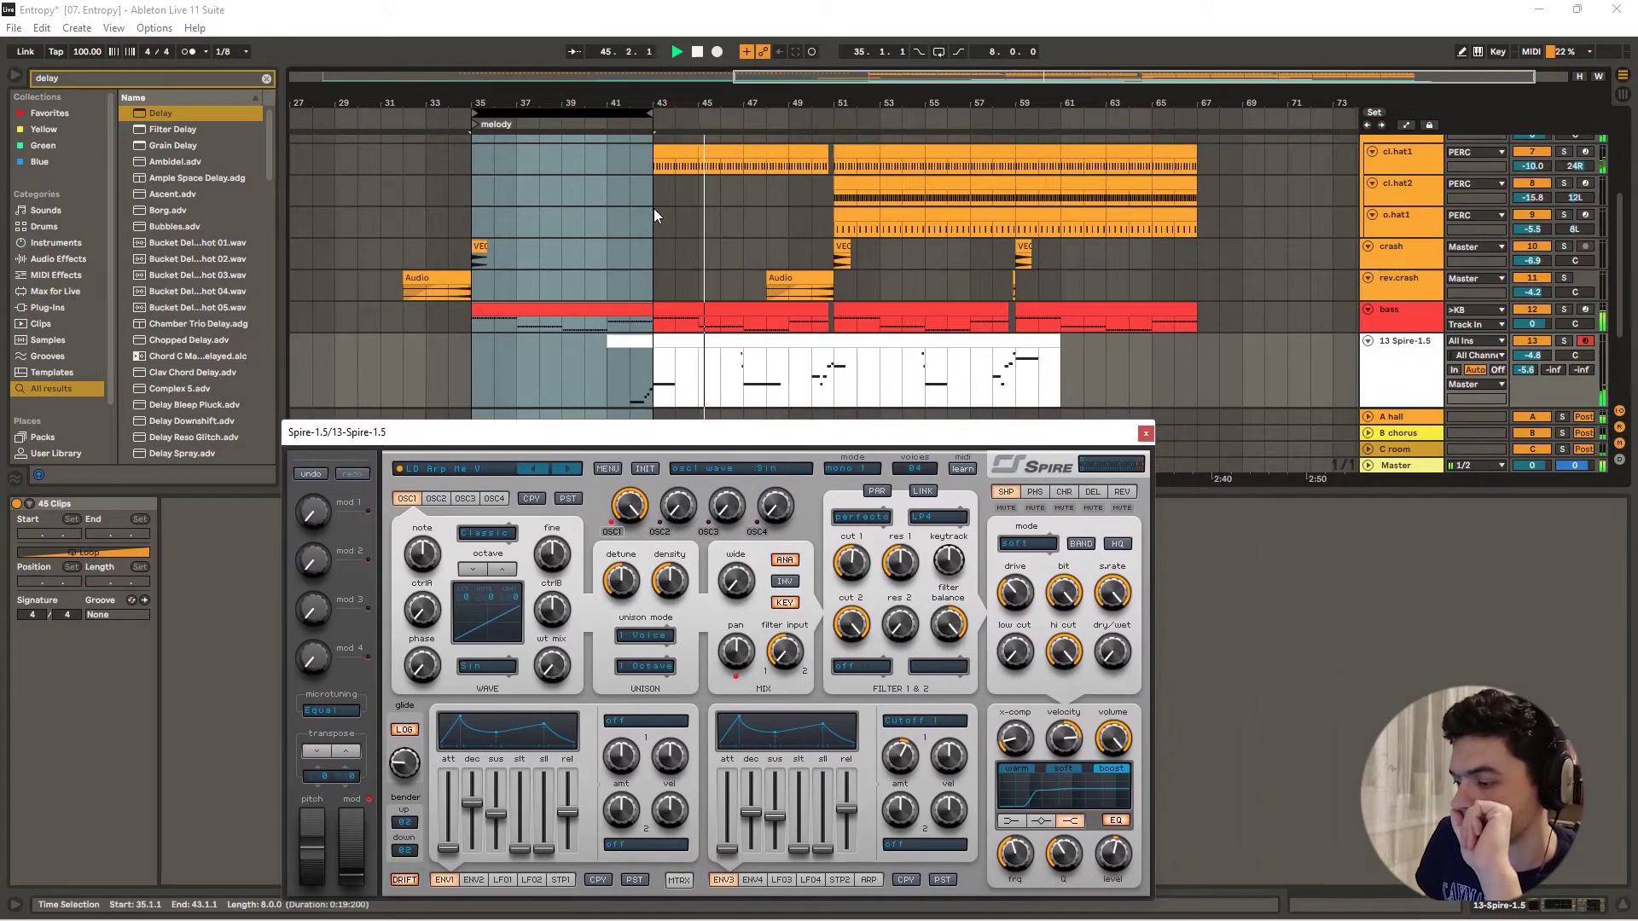
{"action": "left_click", "coordinate": [754, 344]}
{"action": "left_click_drag", "start_coordinate": [1060, 435], "coordinate": [507, 217]}
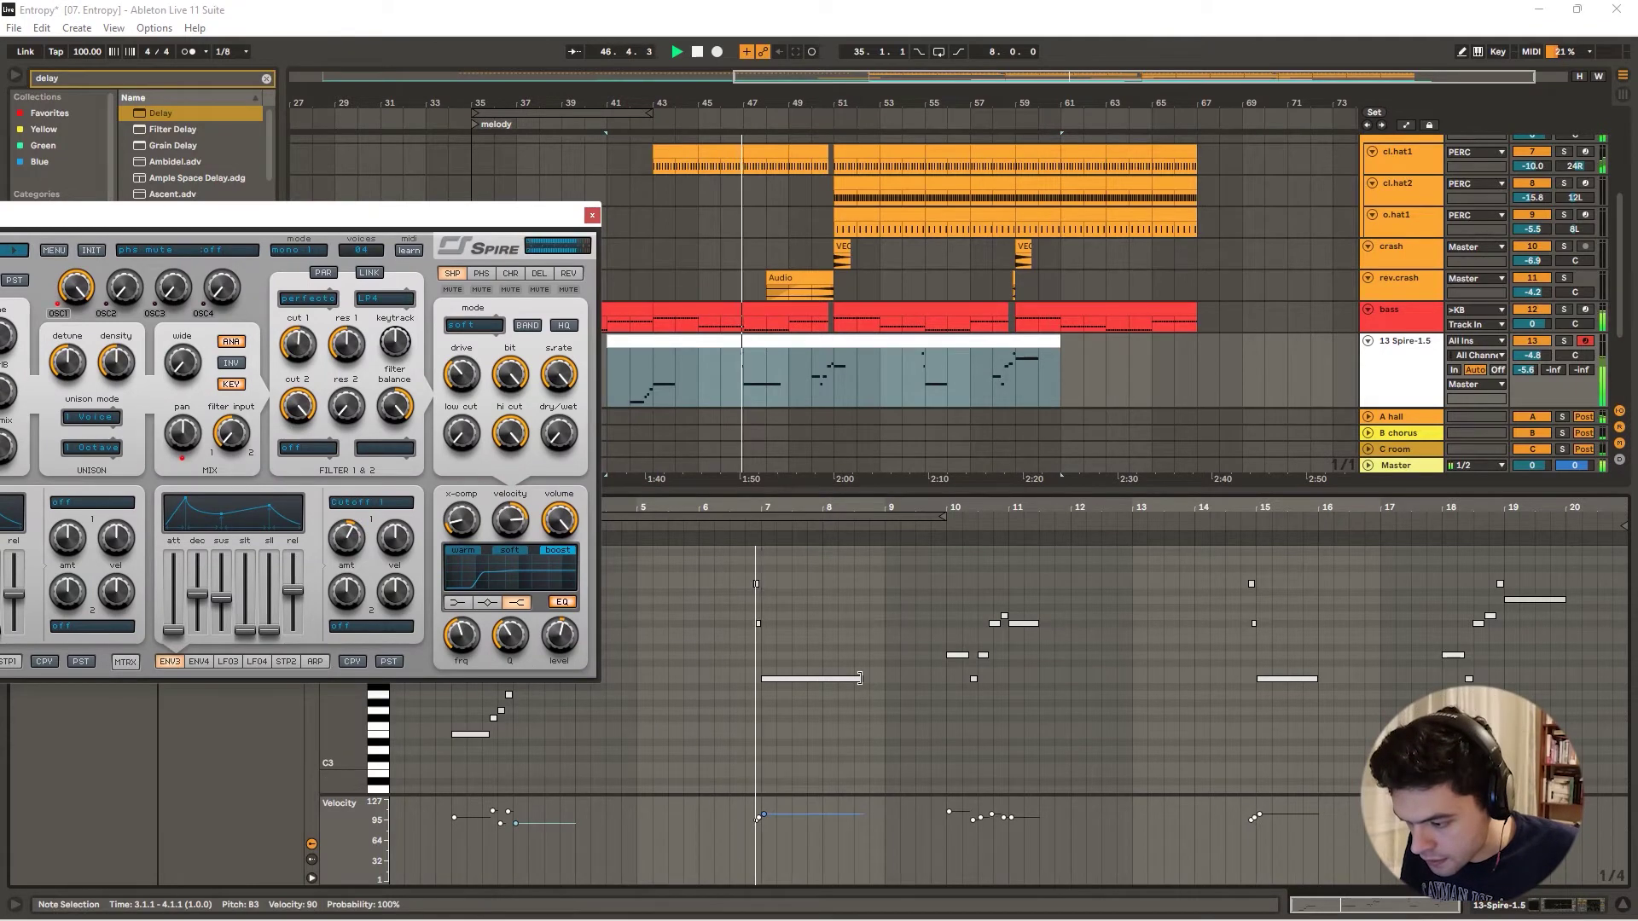
{"action": "left_click_drag", "start_coordinate": [861, 678], "coordinate": [824, 679]}
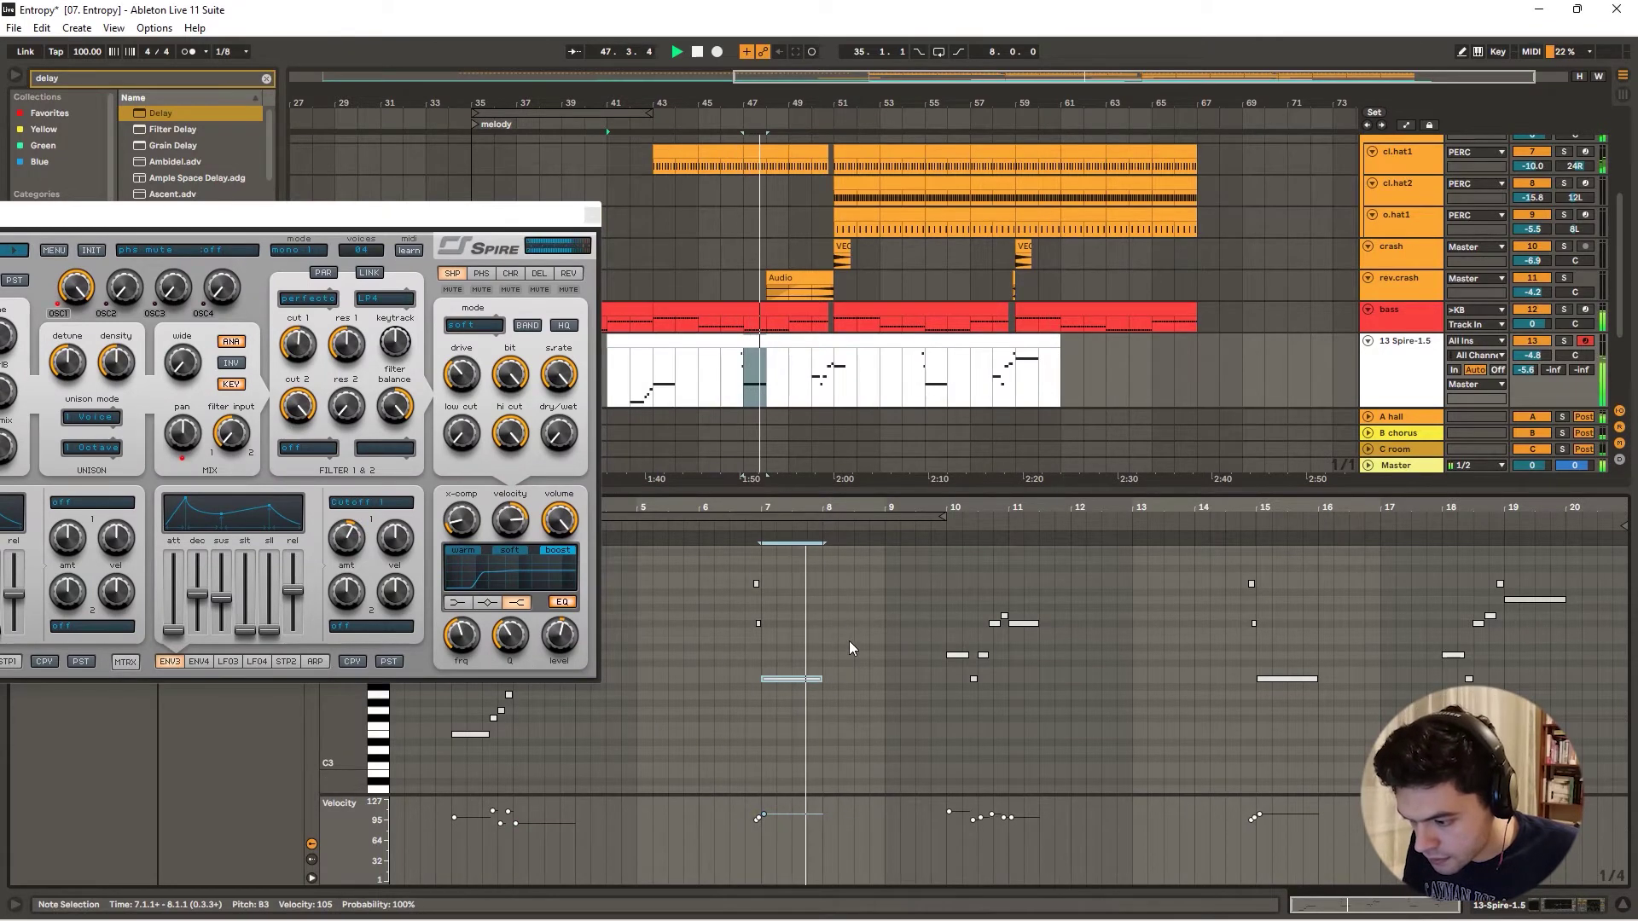
- Lower envelope 3's sustain in Spire and check the synth's settings again while the lead plays
{"action": "left_click_drag", "start_coordinate": [317, 214], "coordinate": [386, 203]}
{"action": "left_click_drag", "start_coordinate": [289, 588], "coordinate": [289, 597]}
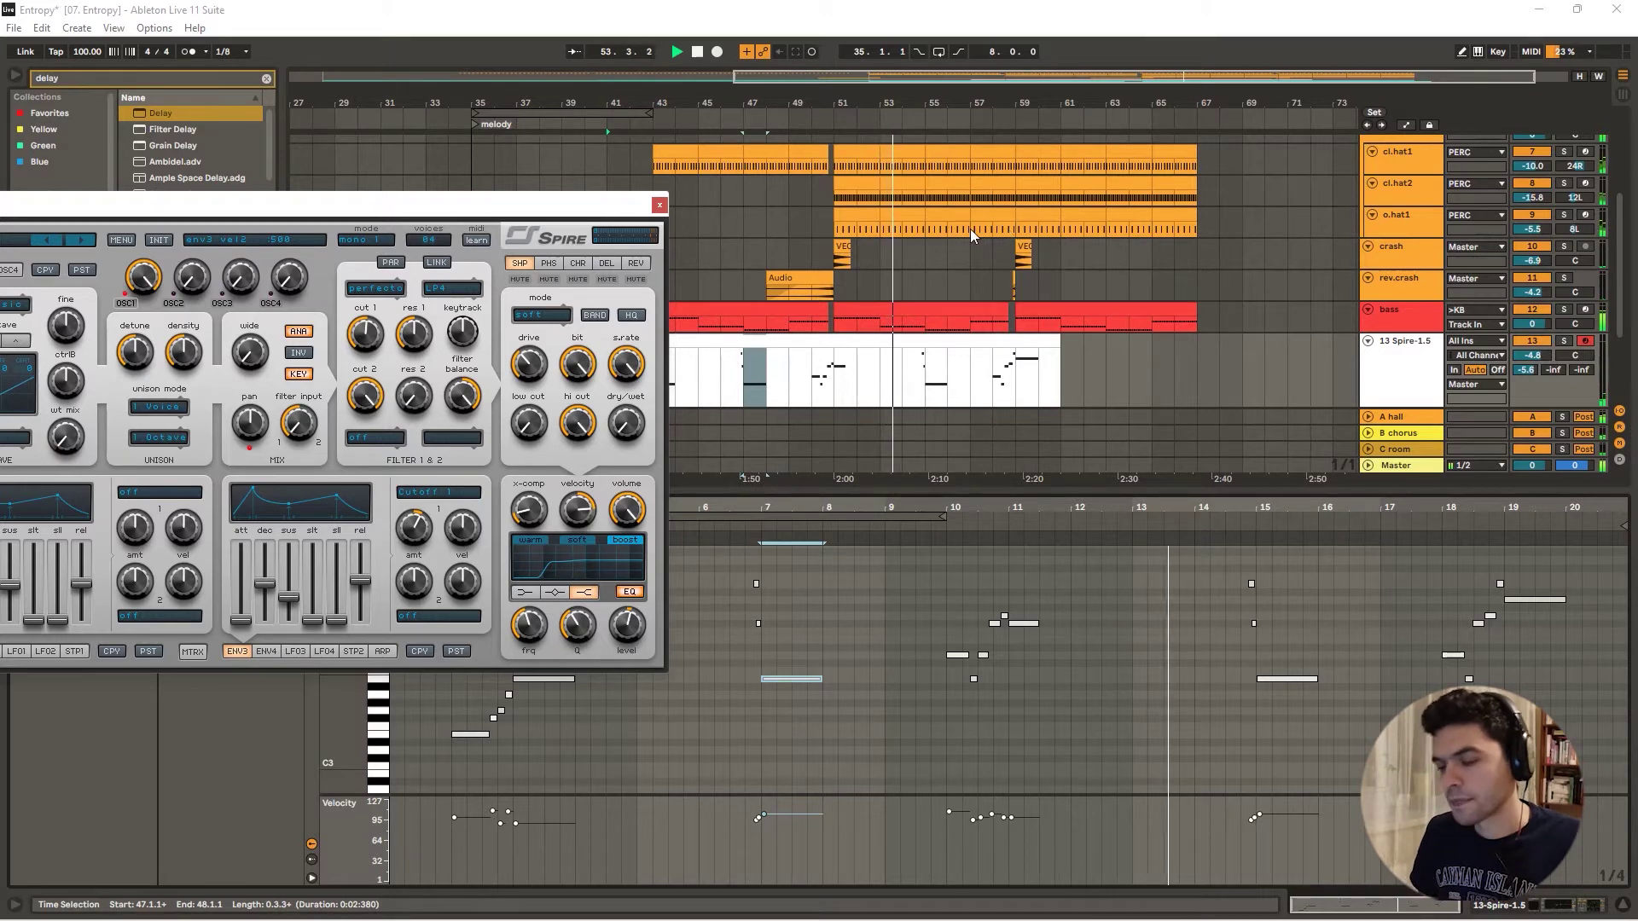
{"action": "left_click", "coordinate": [660, 204]}
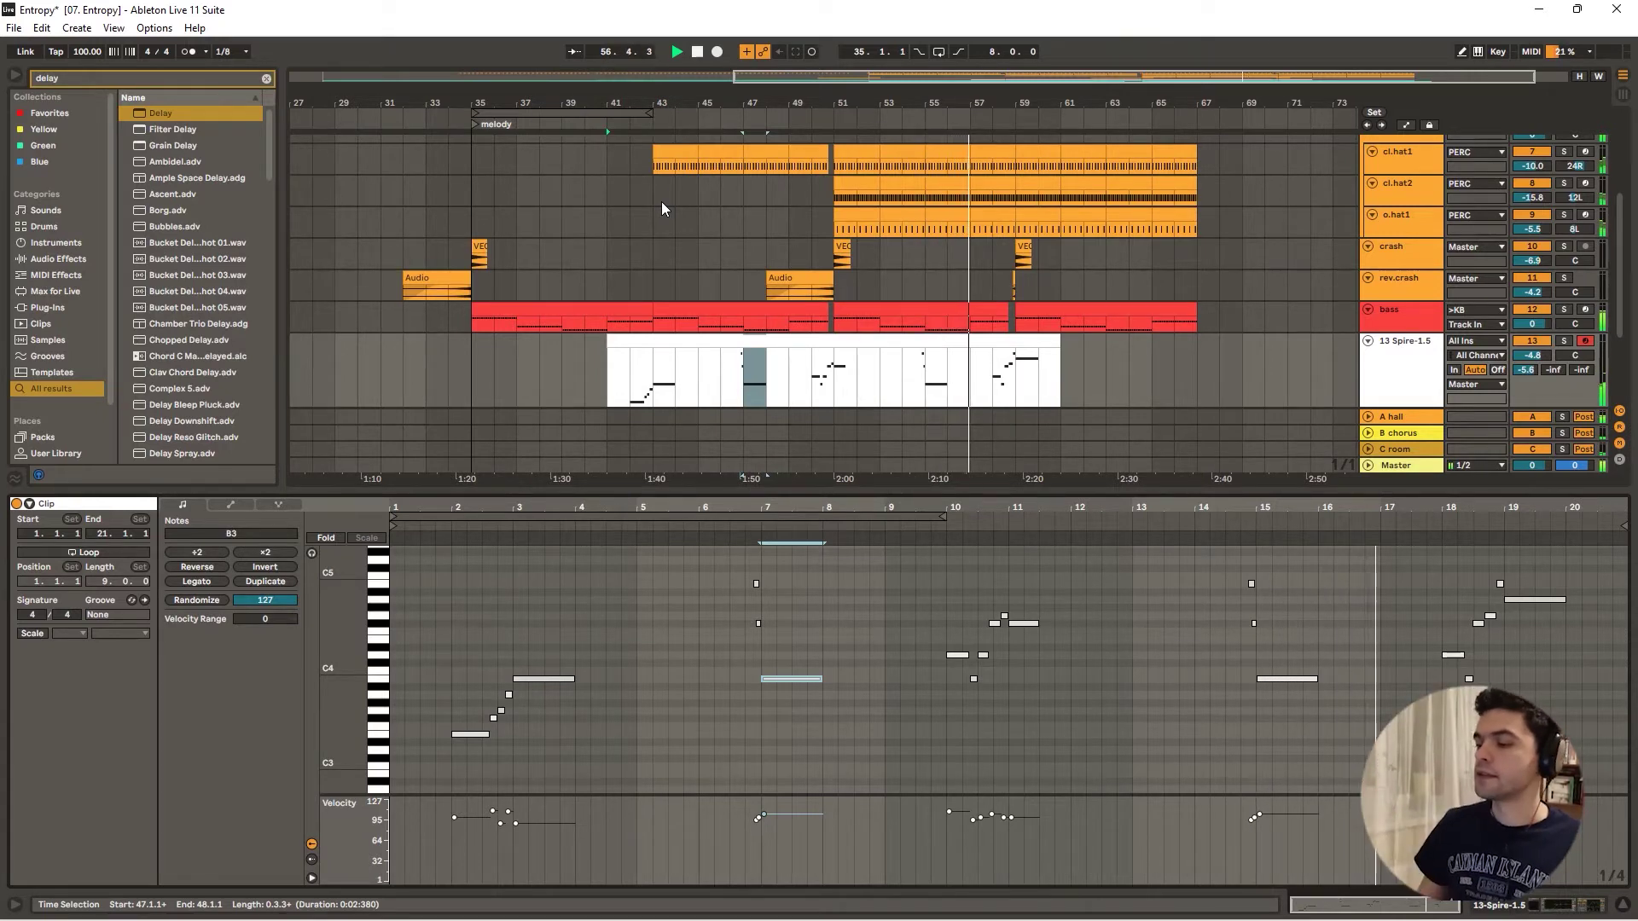
{"action": "double_click", "coordinate": [1405, 341]}
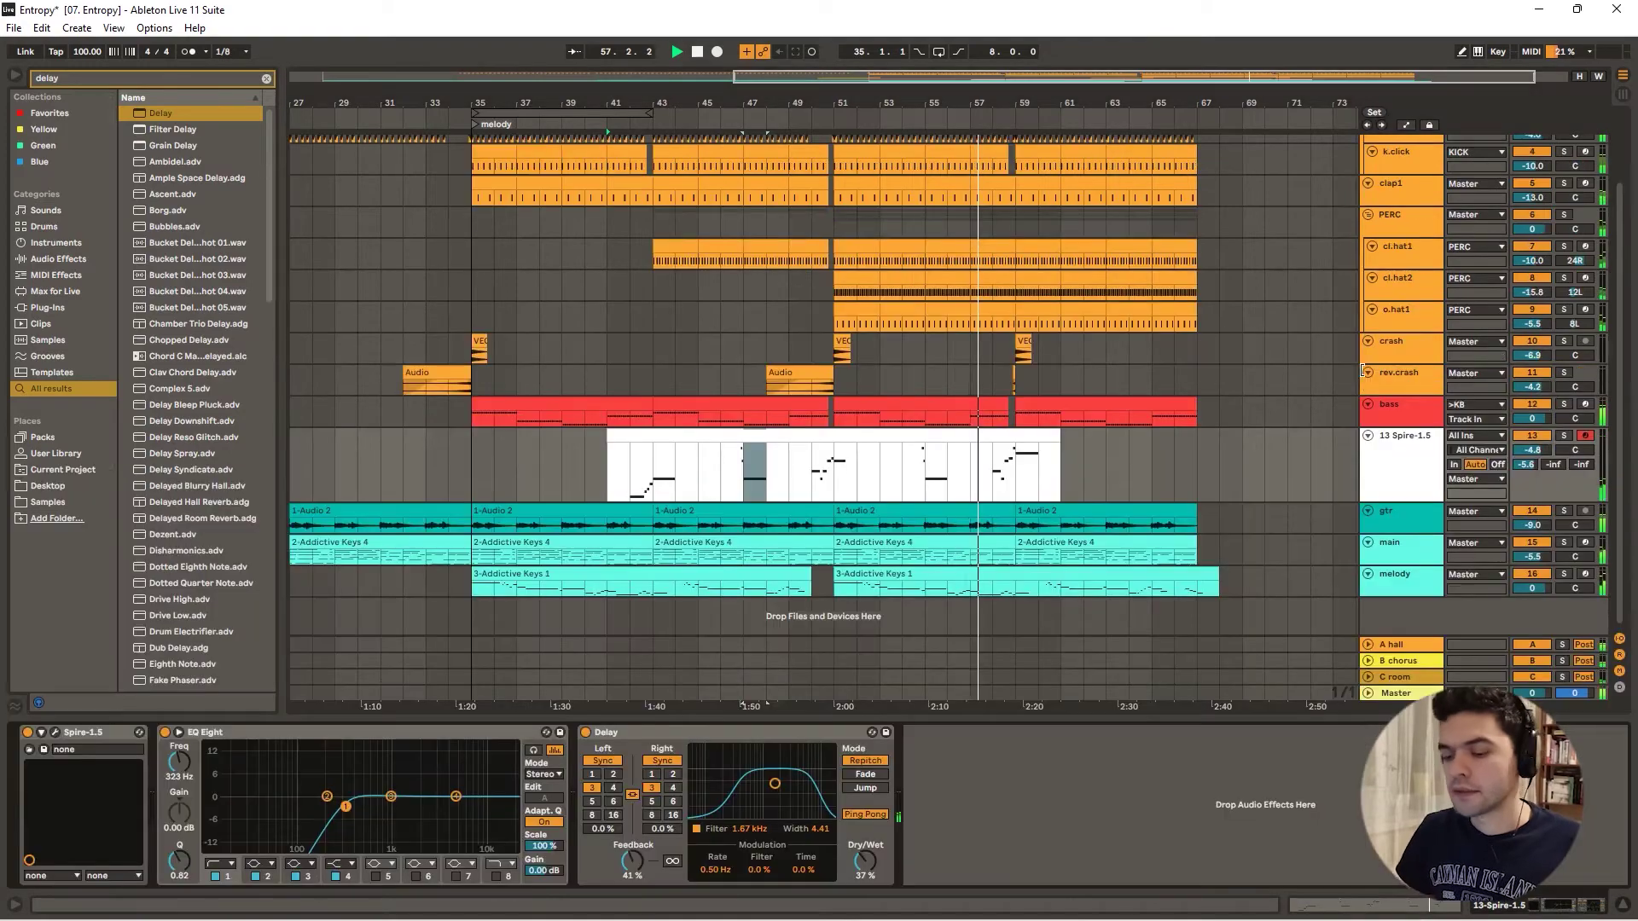
{"action": "left_click", "coordinate": [54, 732]}
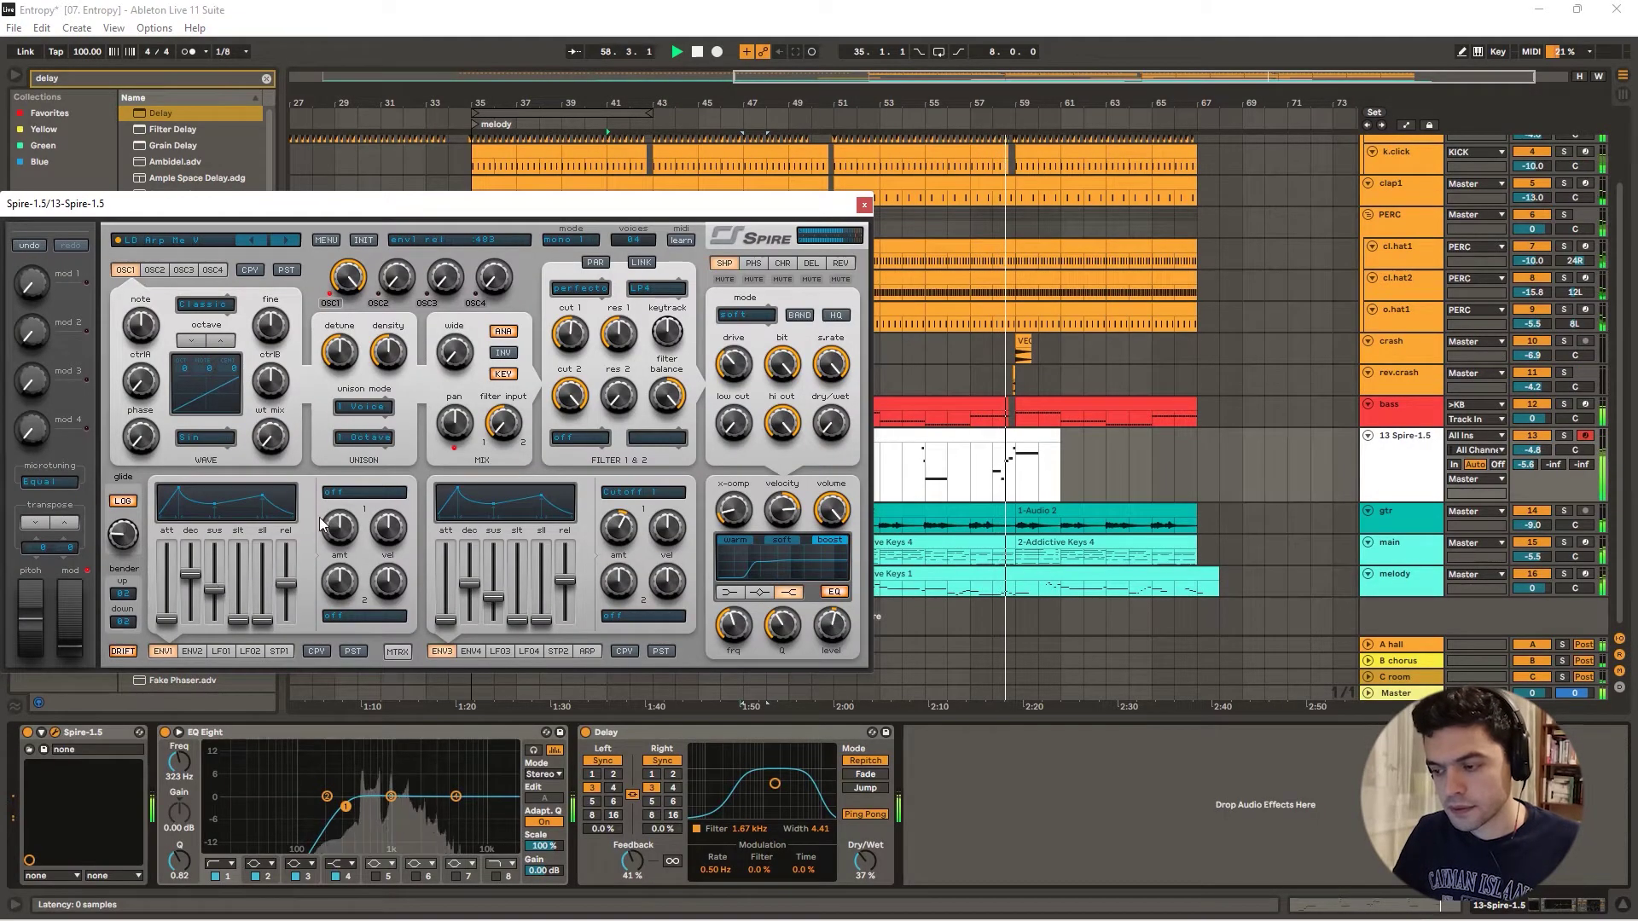
{"action": "left_click", "coordinate": [864, 205]}
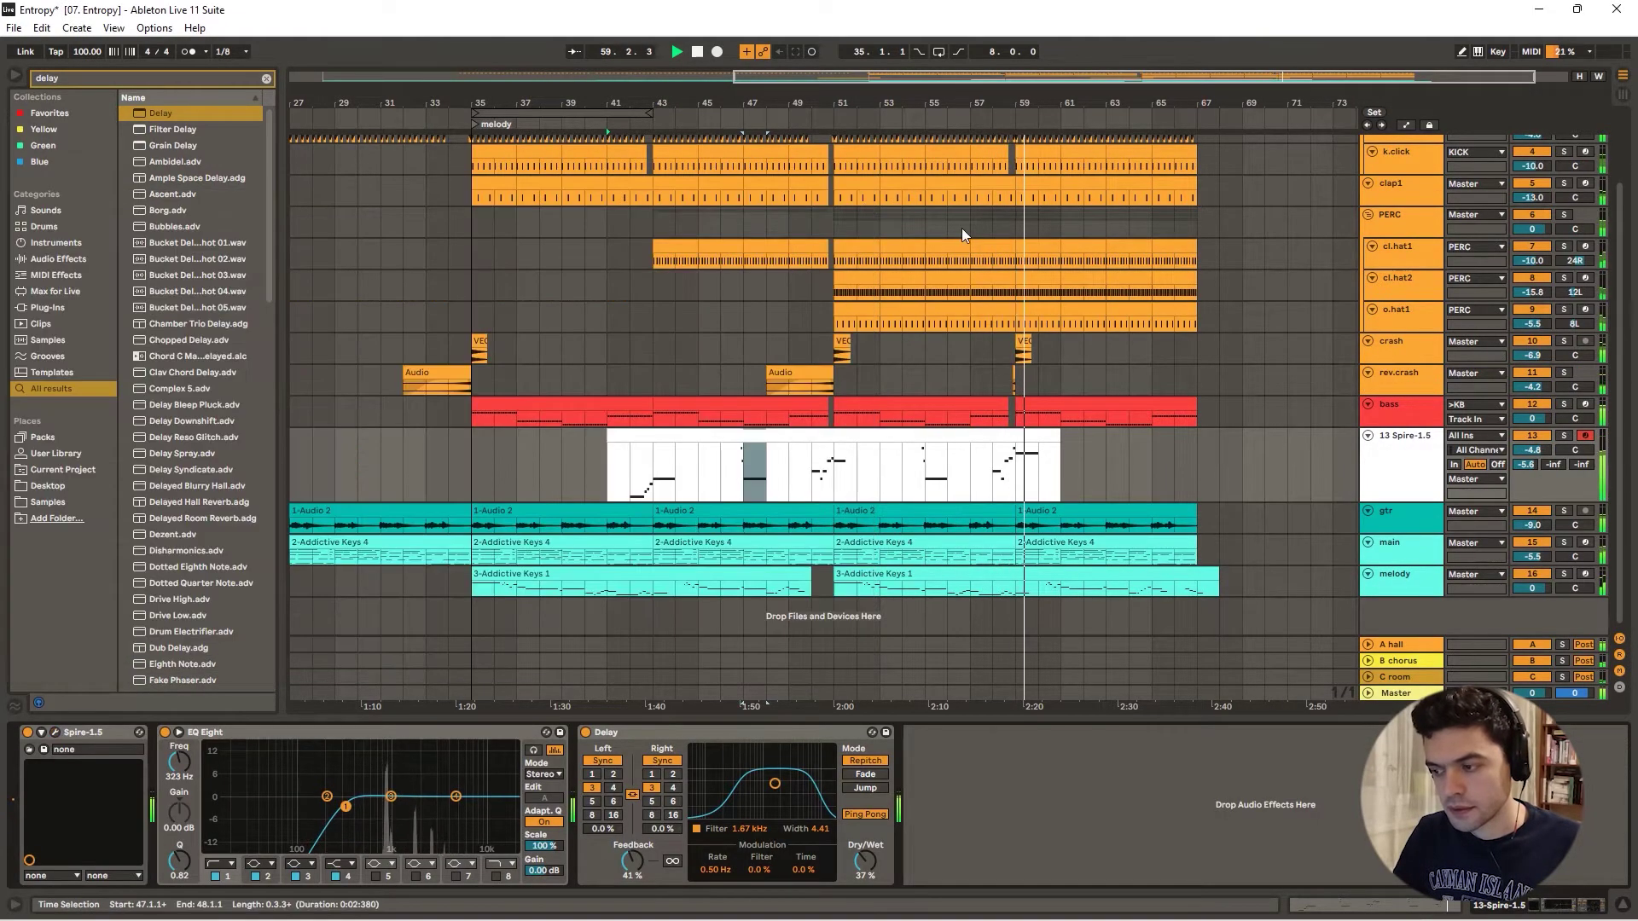
- Lower the B4 note at 18.4.3 to A4, raise the long note at 19.1.1 to B4, and play the ending
{"action": "left_click", "coordinate": [949, 121]}
{"action": "double_click", "coordinate": [1024, 440]}
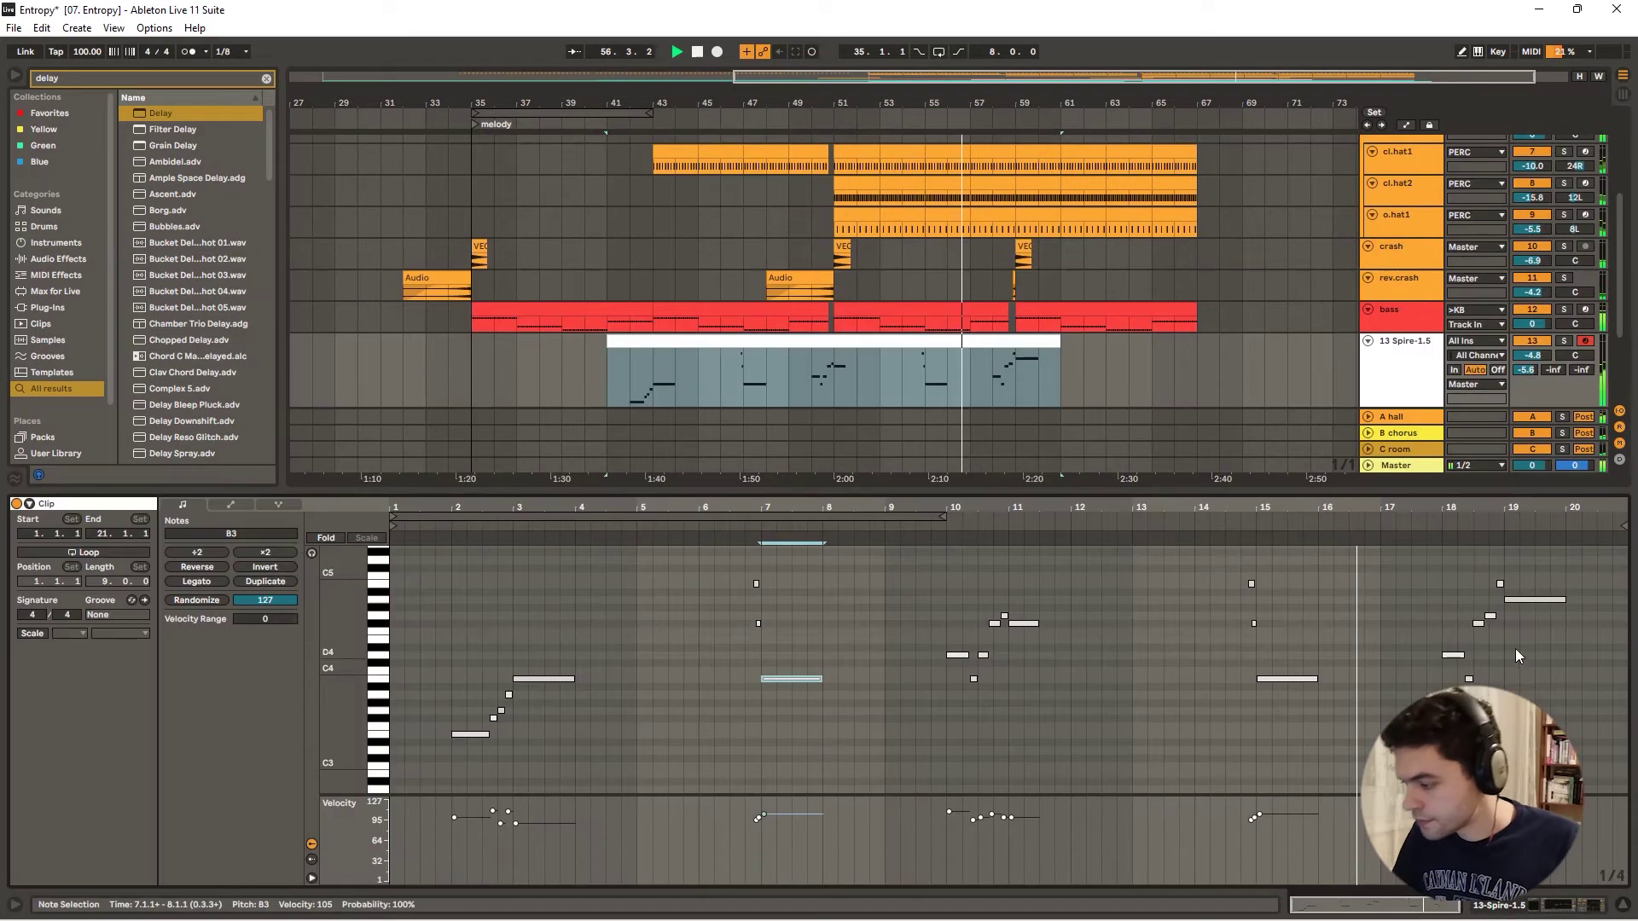
{"action": "scroll", "coordinate": [1487, 606], "scroll_direction": "up", "scroll_amount": 5}
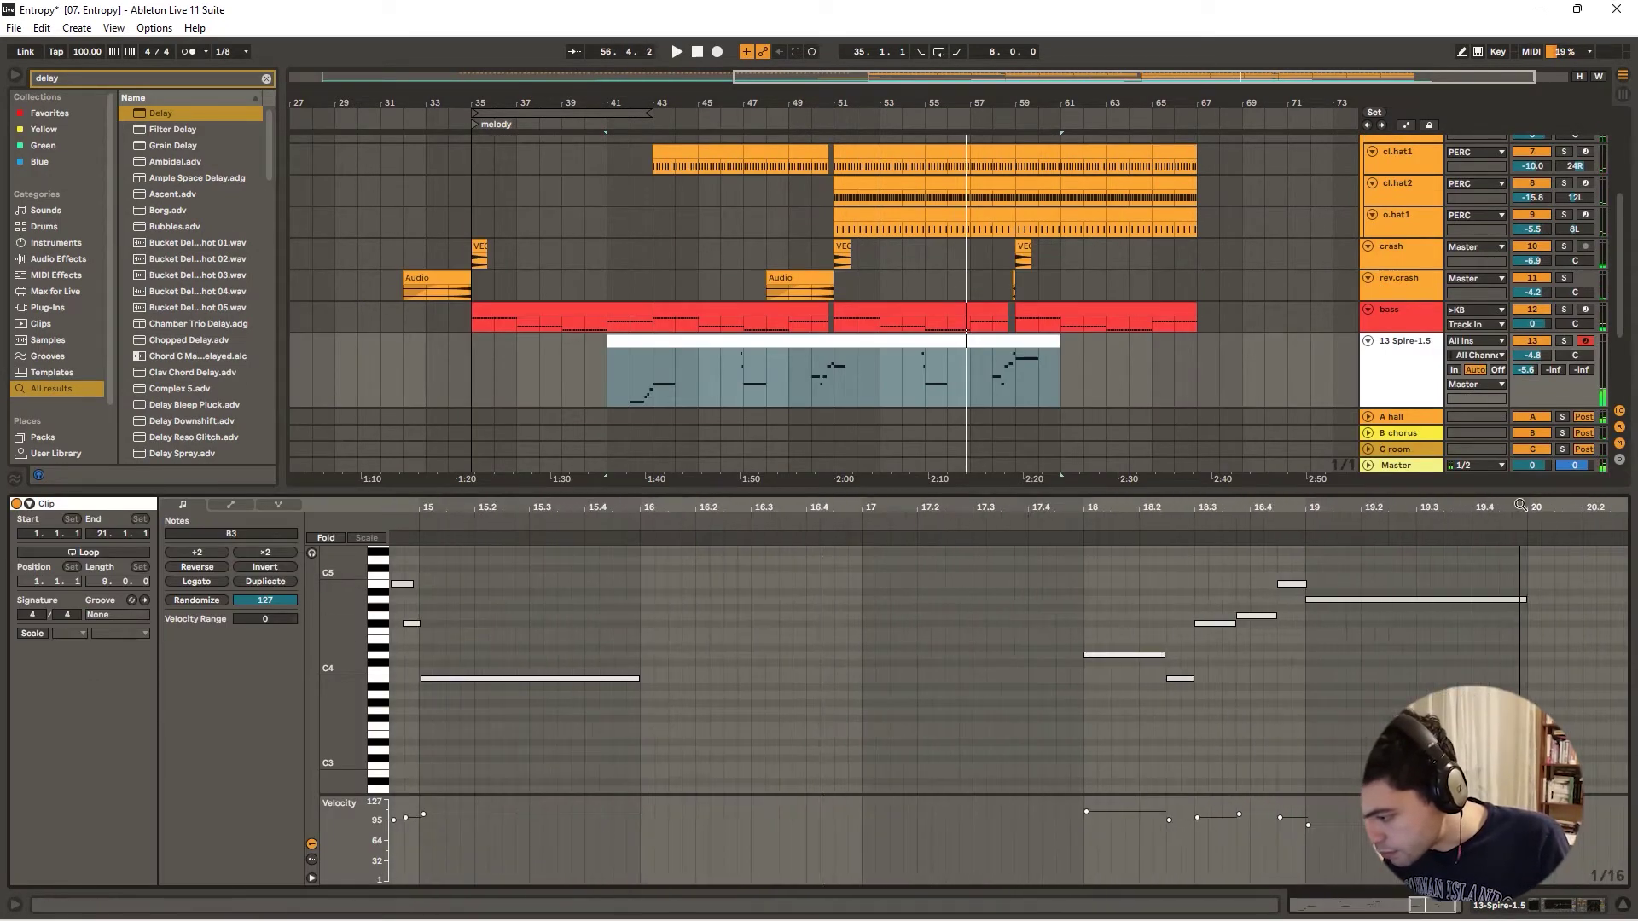
{"action": "left_click", "coordinate": [1291, 584]}
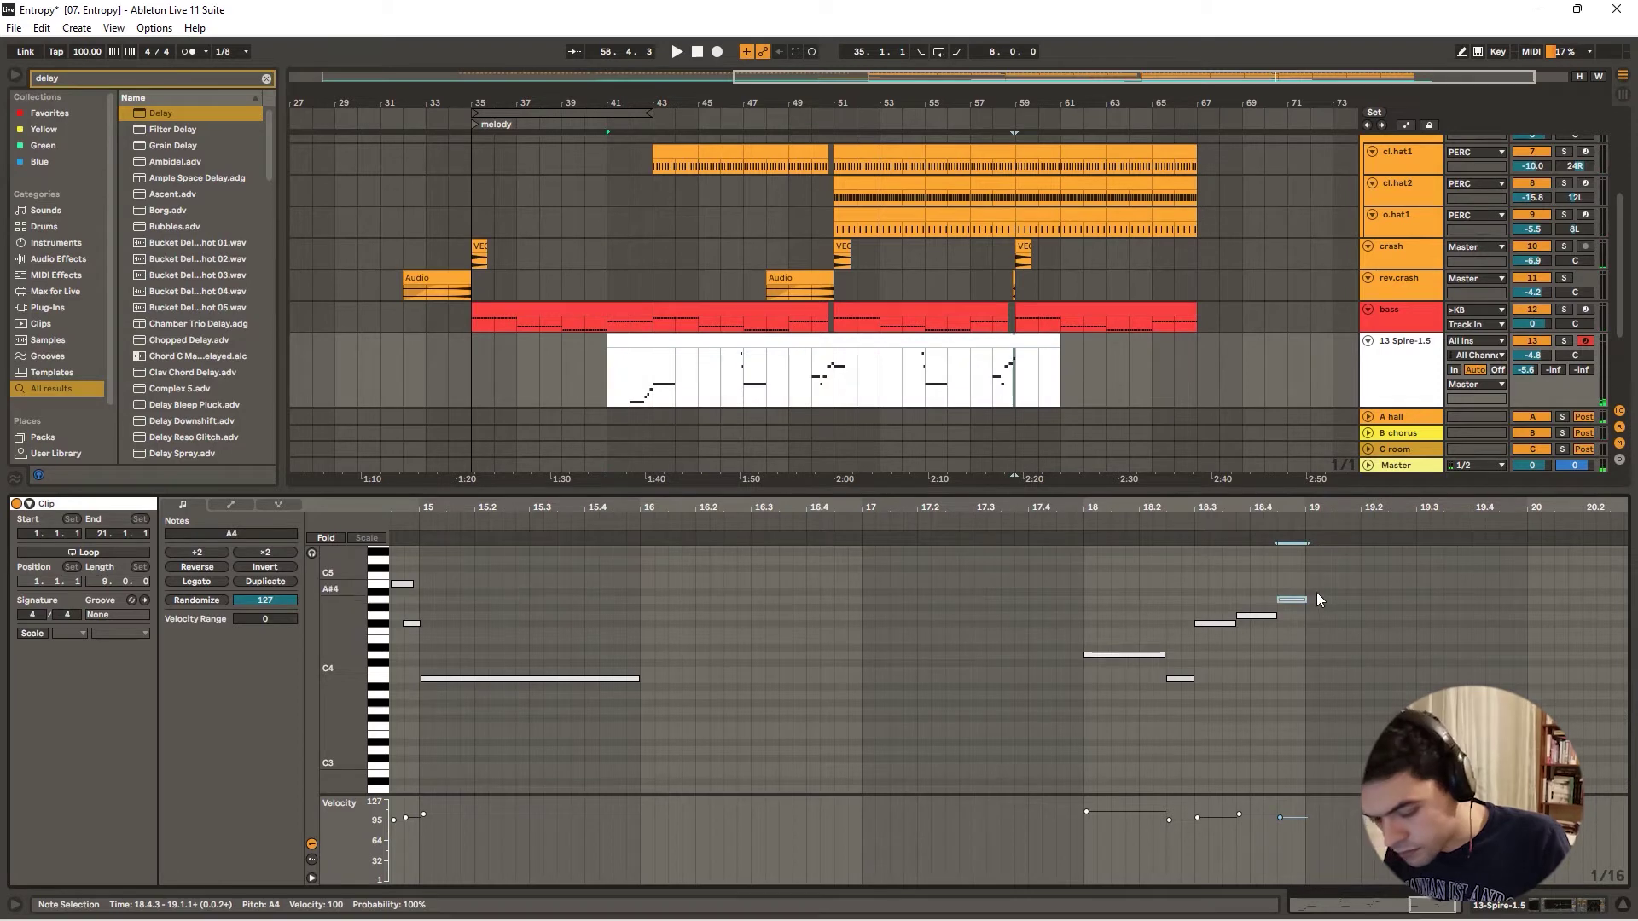
{"action": "left_click_drag", "start_coordinate": [1334, 599], "coordinate": [1296, 603]}
{"action": "key", "text": "space"}
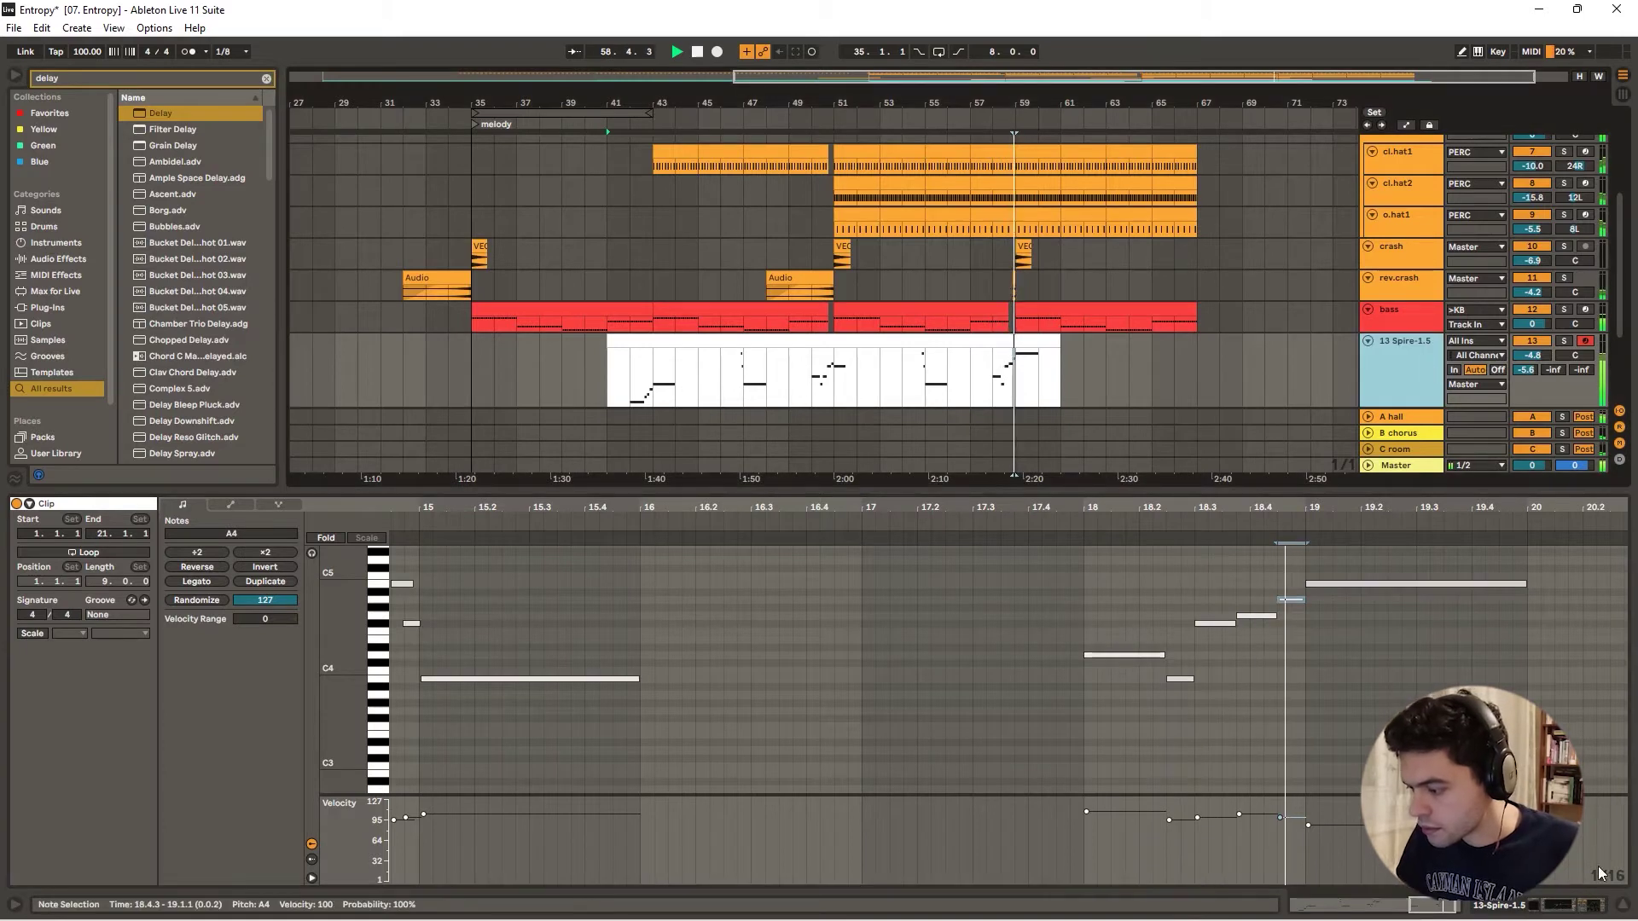
- Hide the clip's note editor and rename the Spire track as lead.nostalg
{"action": "left_click", "coordinate": [1625, 904]}
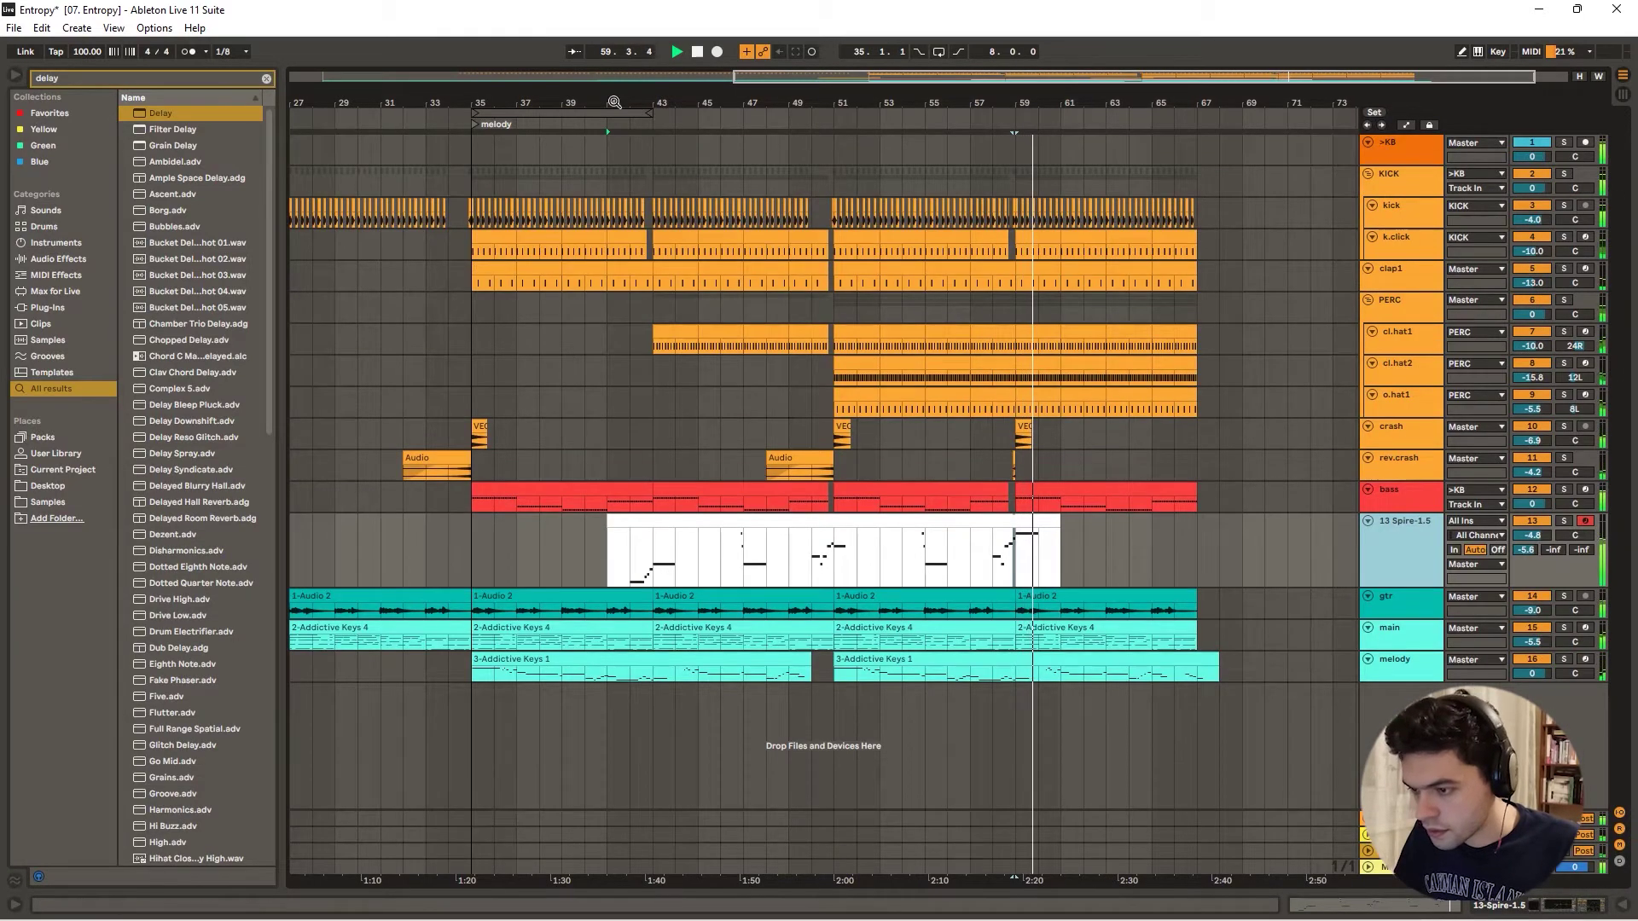
{"action": "left_click_drag", "start_coordinate": [638, 103], "coordinate": [680, 90]}
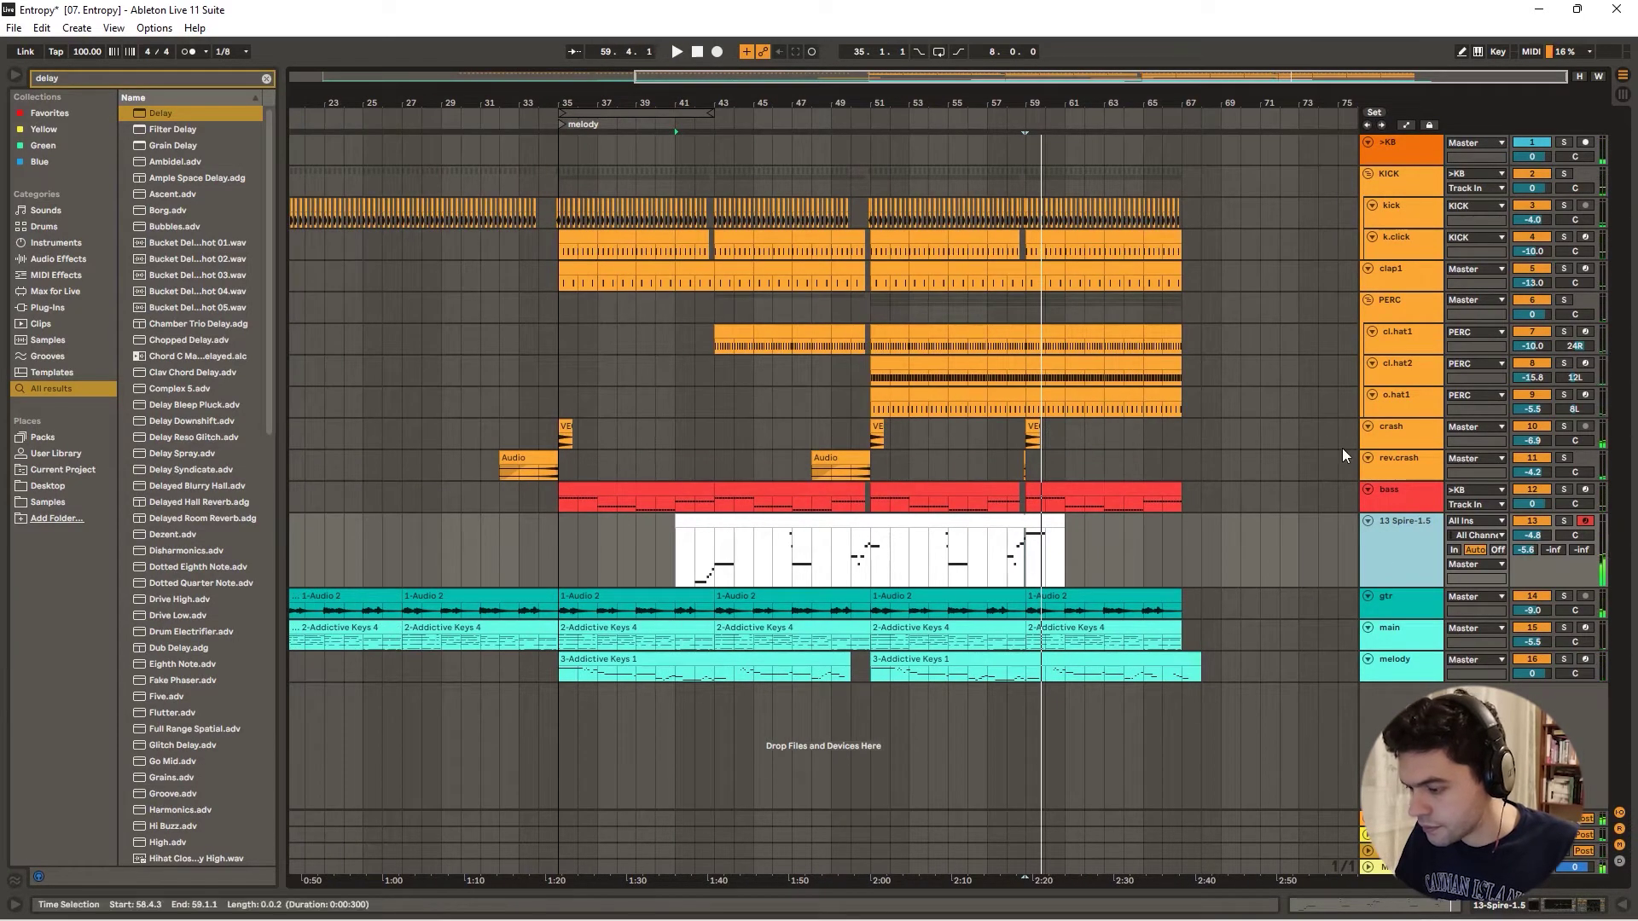
{"action": "left_click_drag", "start_coordinate": [763, 95], "coordinate": [658, 122]}
{"action": "key", "text": "ctrl+r"}
{"action": "type", "text": "lead"}
{"action": "key", "text": "Return"}
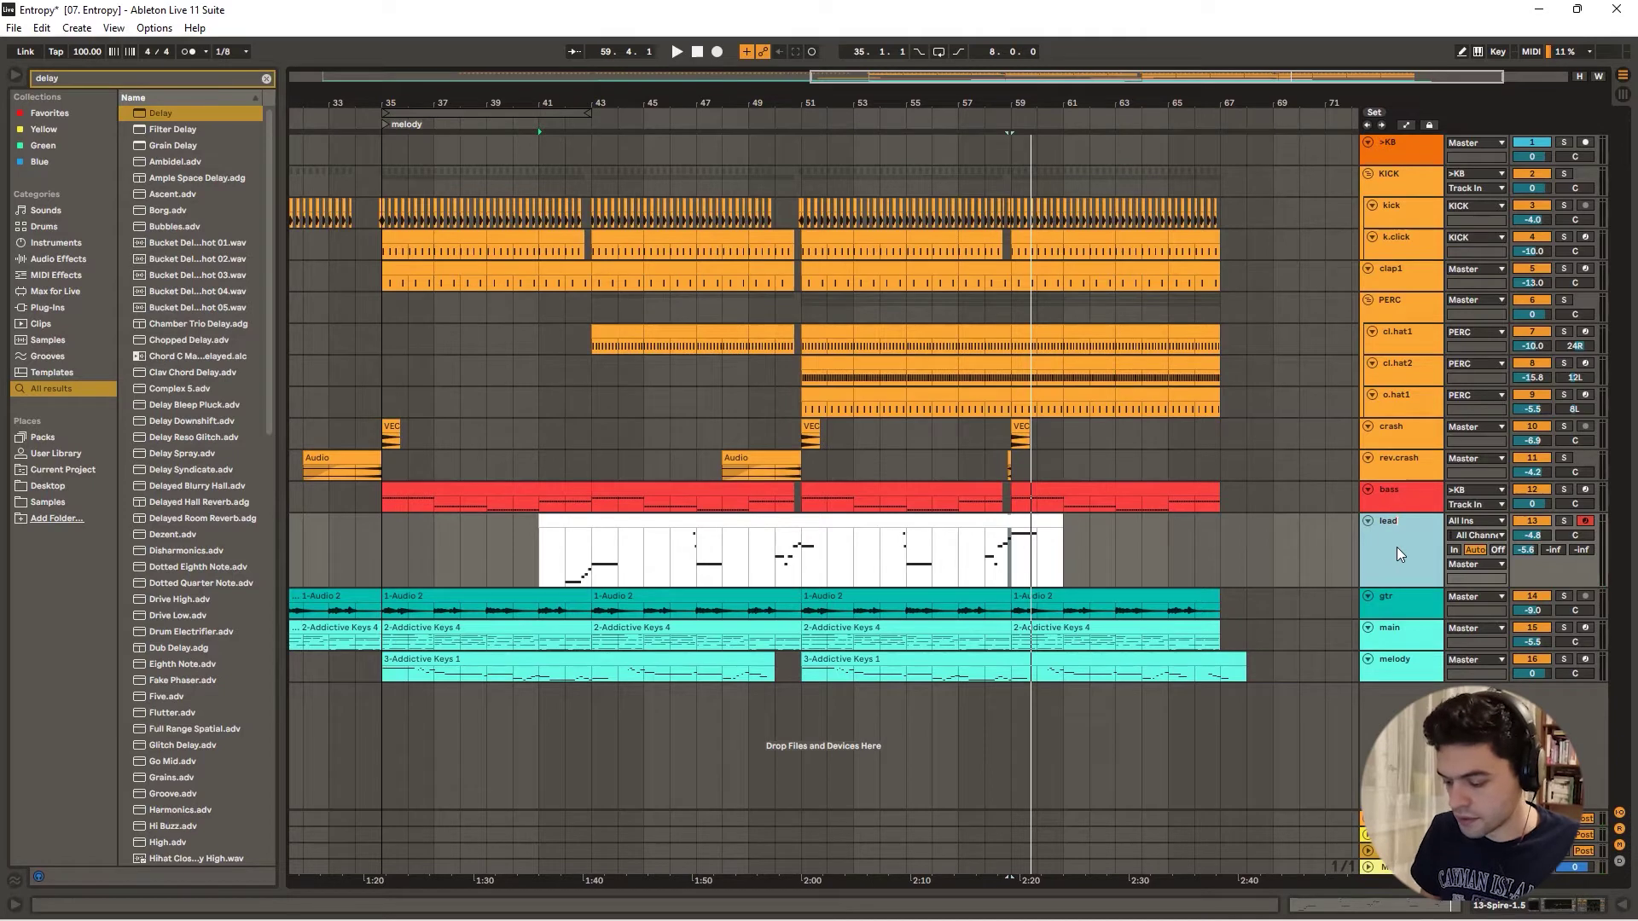
{"action": "type", "text": ".nostalg"}
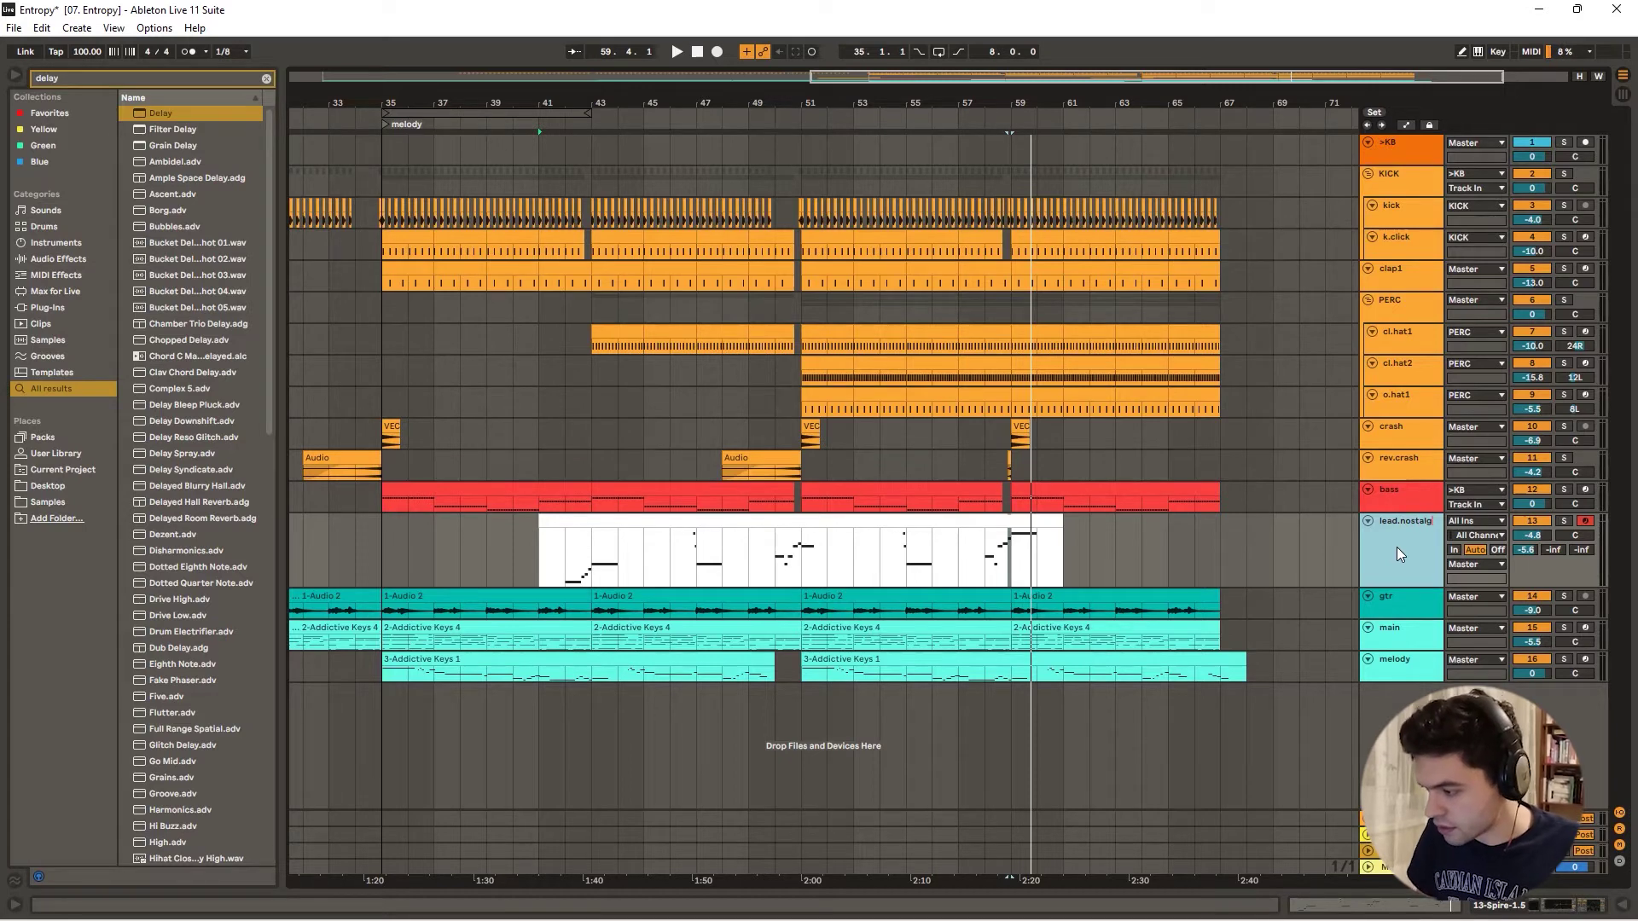
{"action": "key", "text": "Return"}
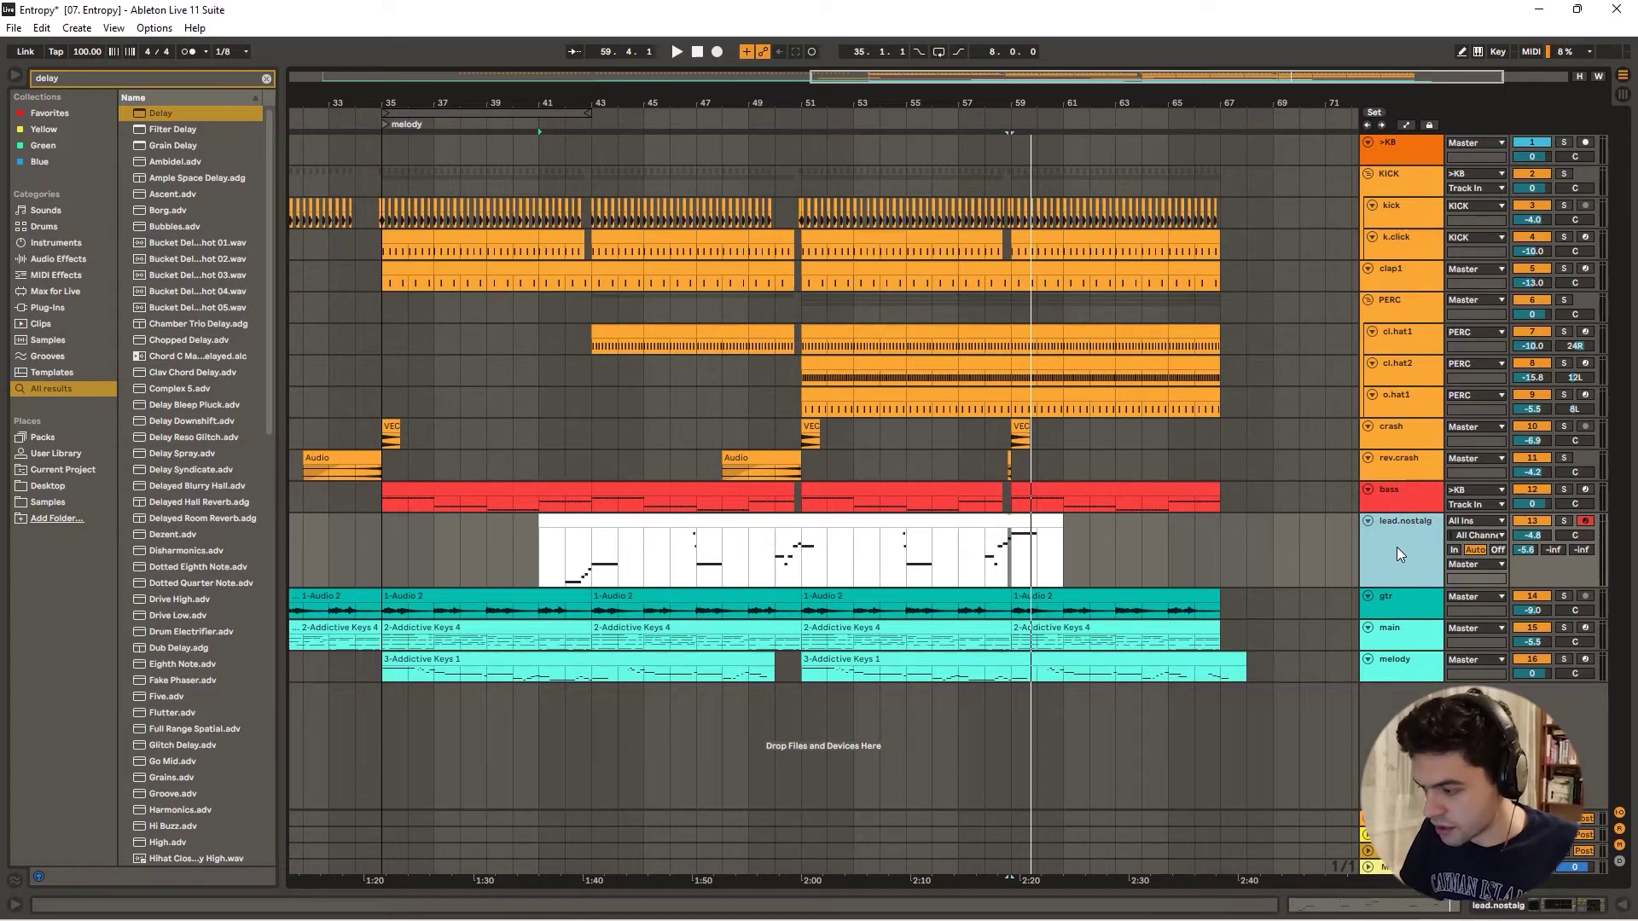
- Complete the Spire track's name as lead.nostalgie
{"action": "type", "text": "ie"}
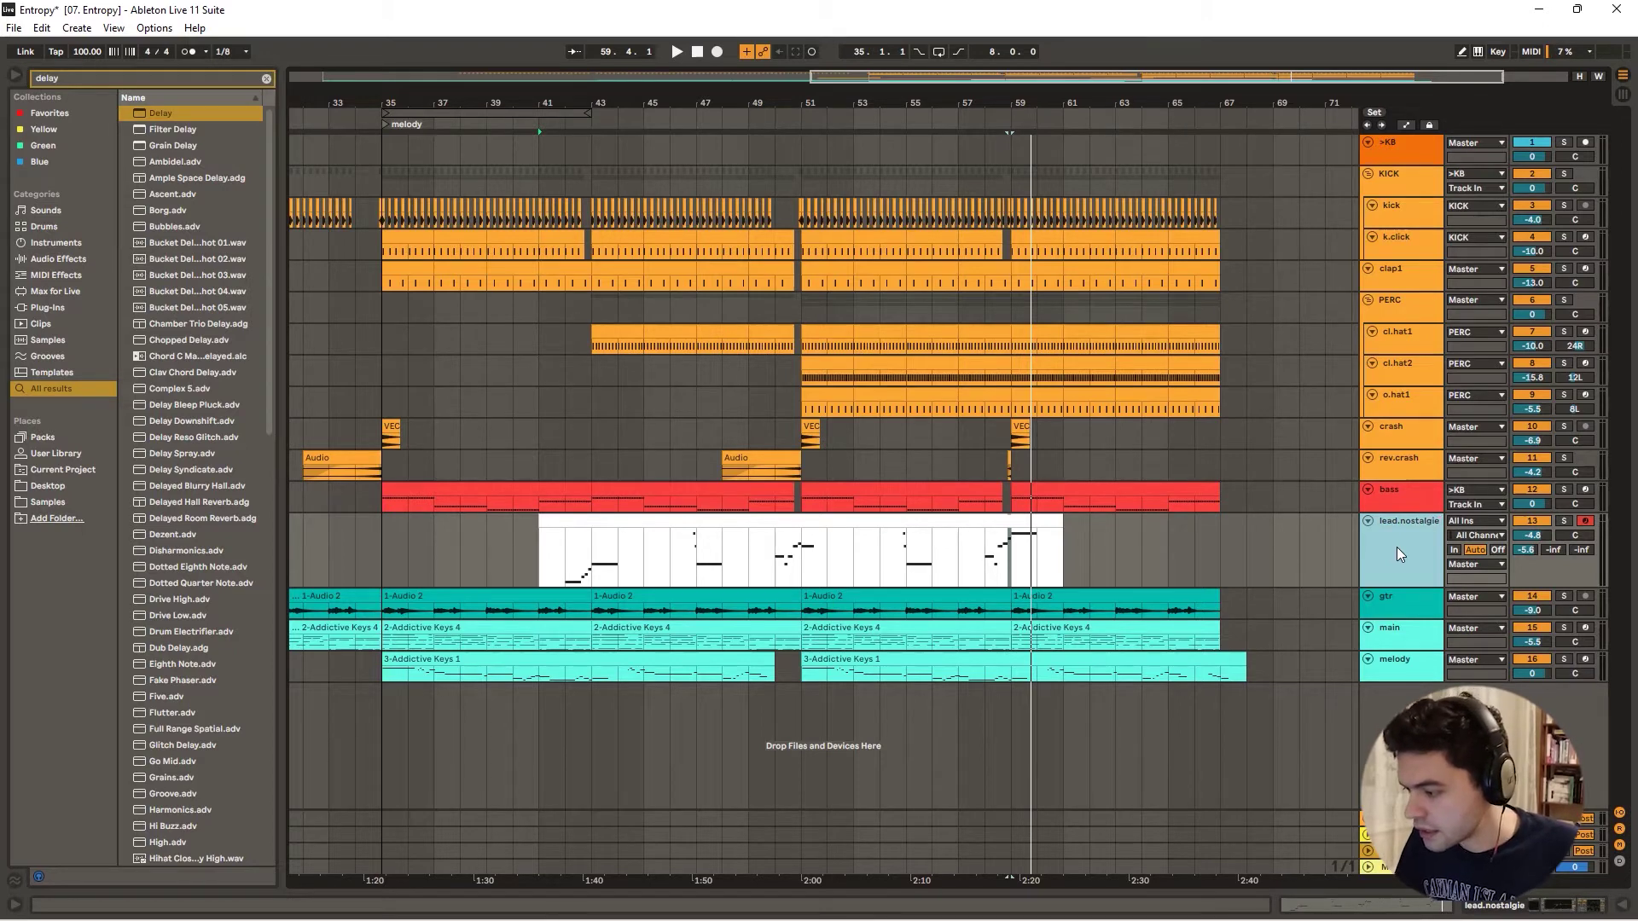
{"action": "key", "text": "Return"}
{"action": "key", "text": "minus"}
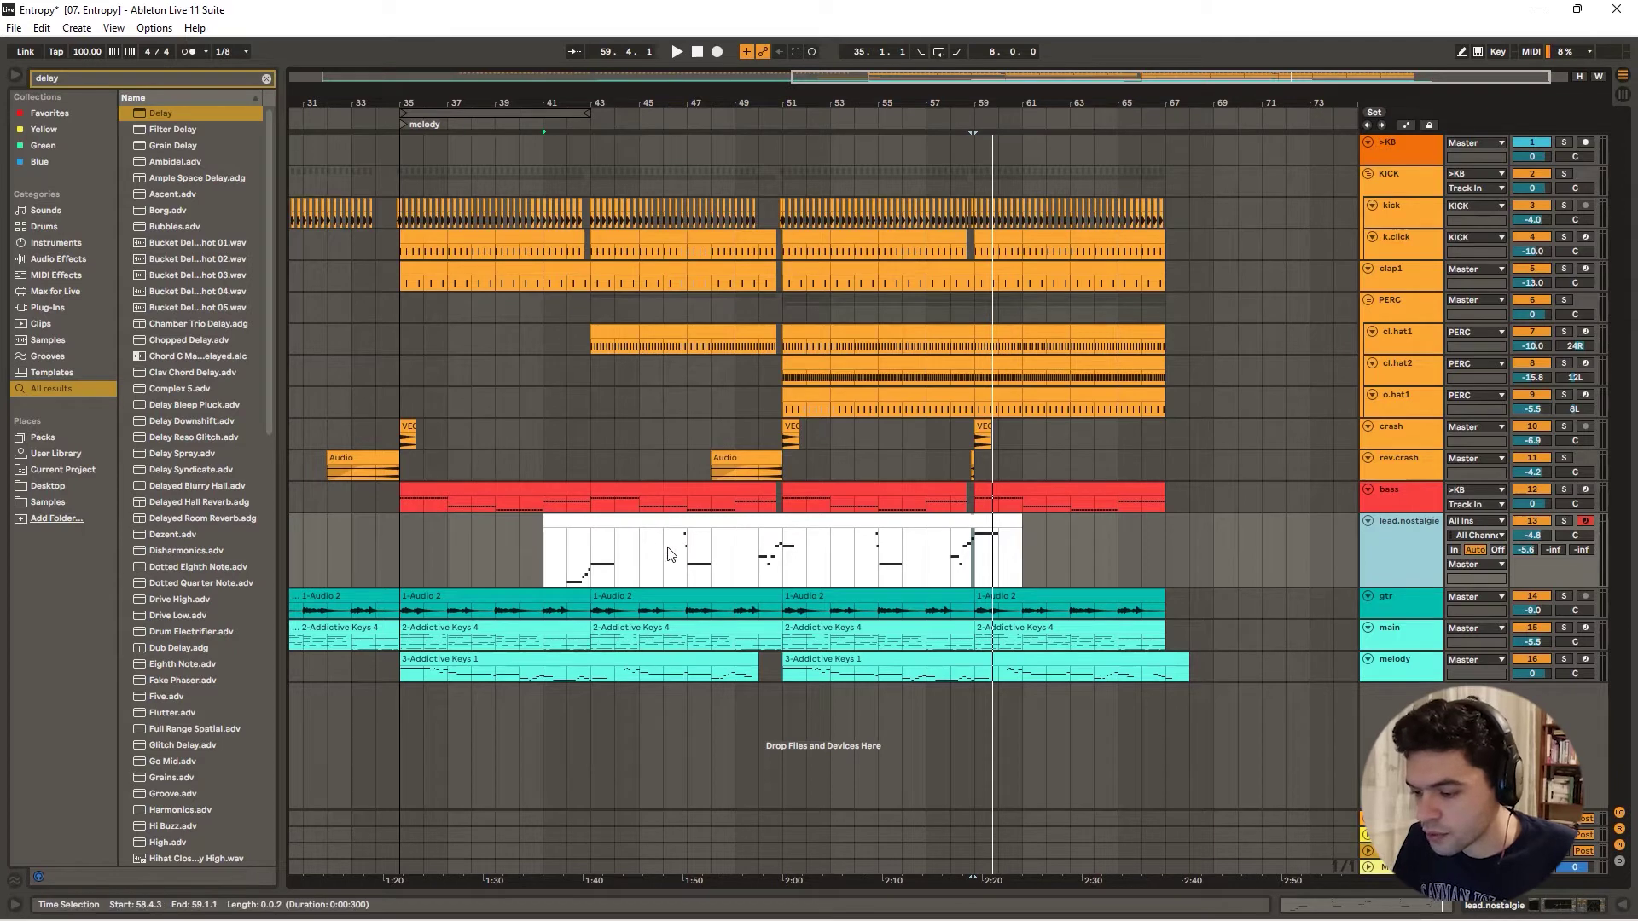
- Solo the melody and lead.nostalgie tracks and play them together from bar 41, ending with no track soloed
{"action": "left_click", "coordinate": [641, 561]}
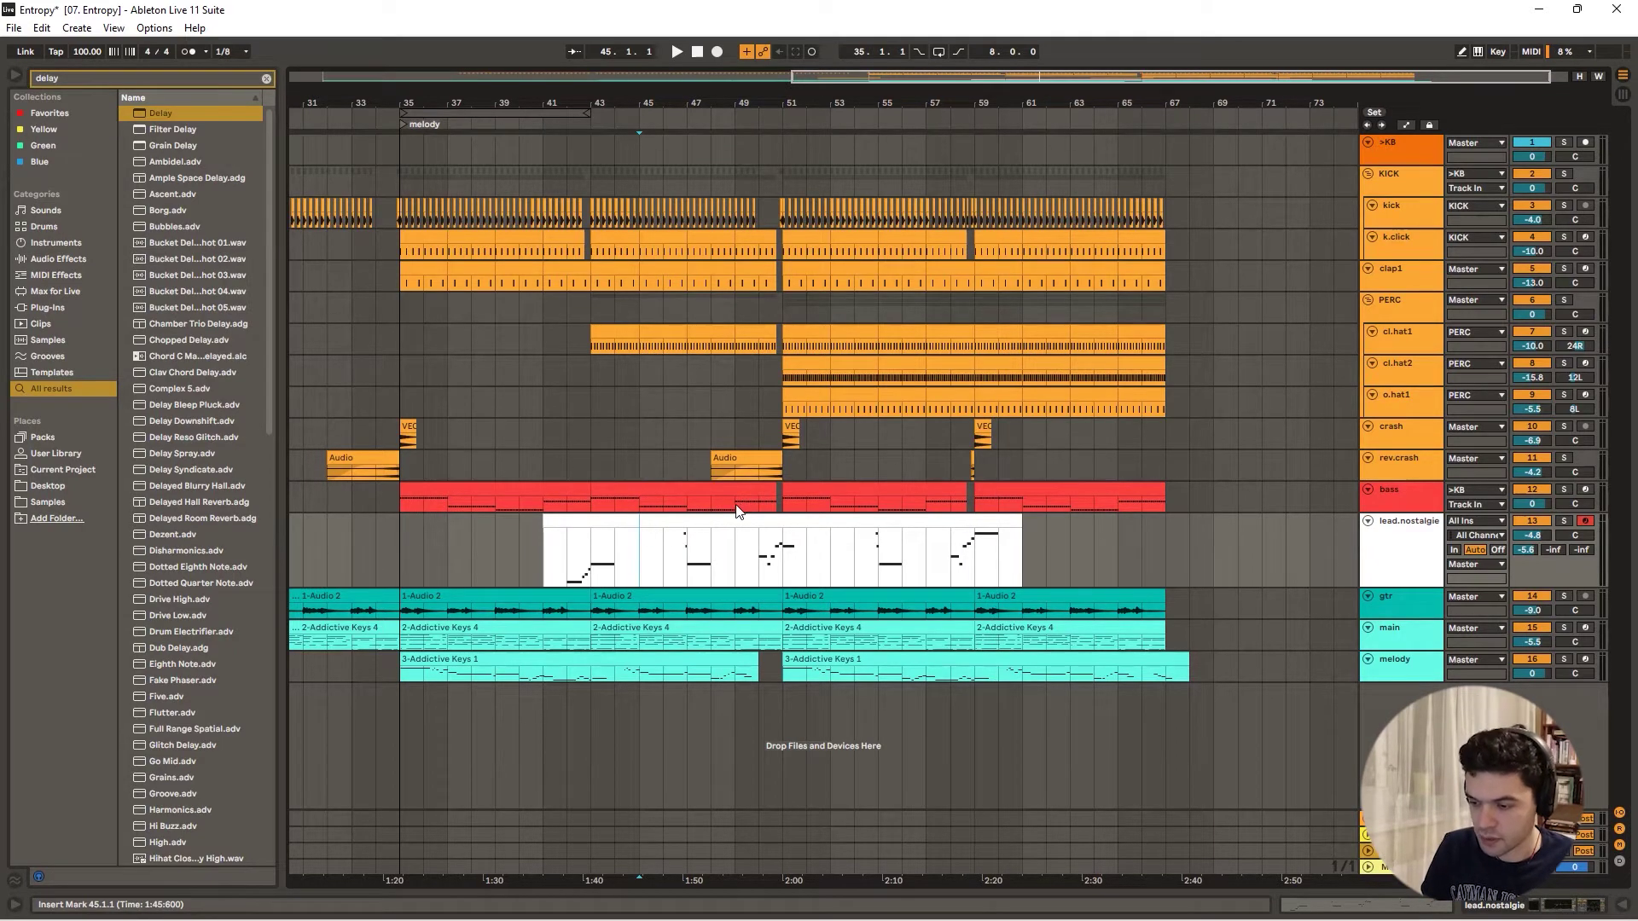
{"action": "left_click", "coordinate": [543, 568]}
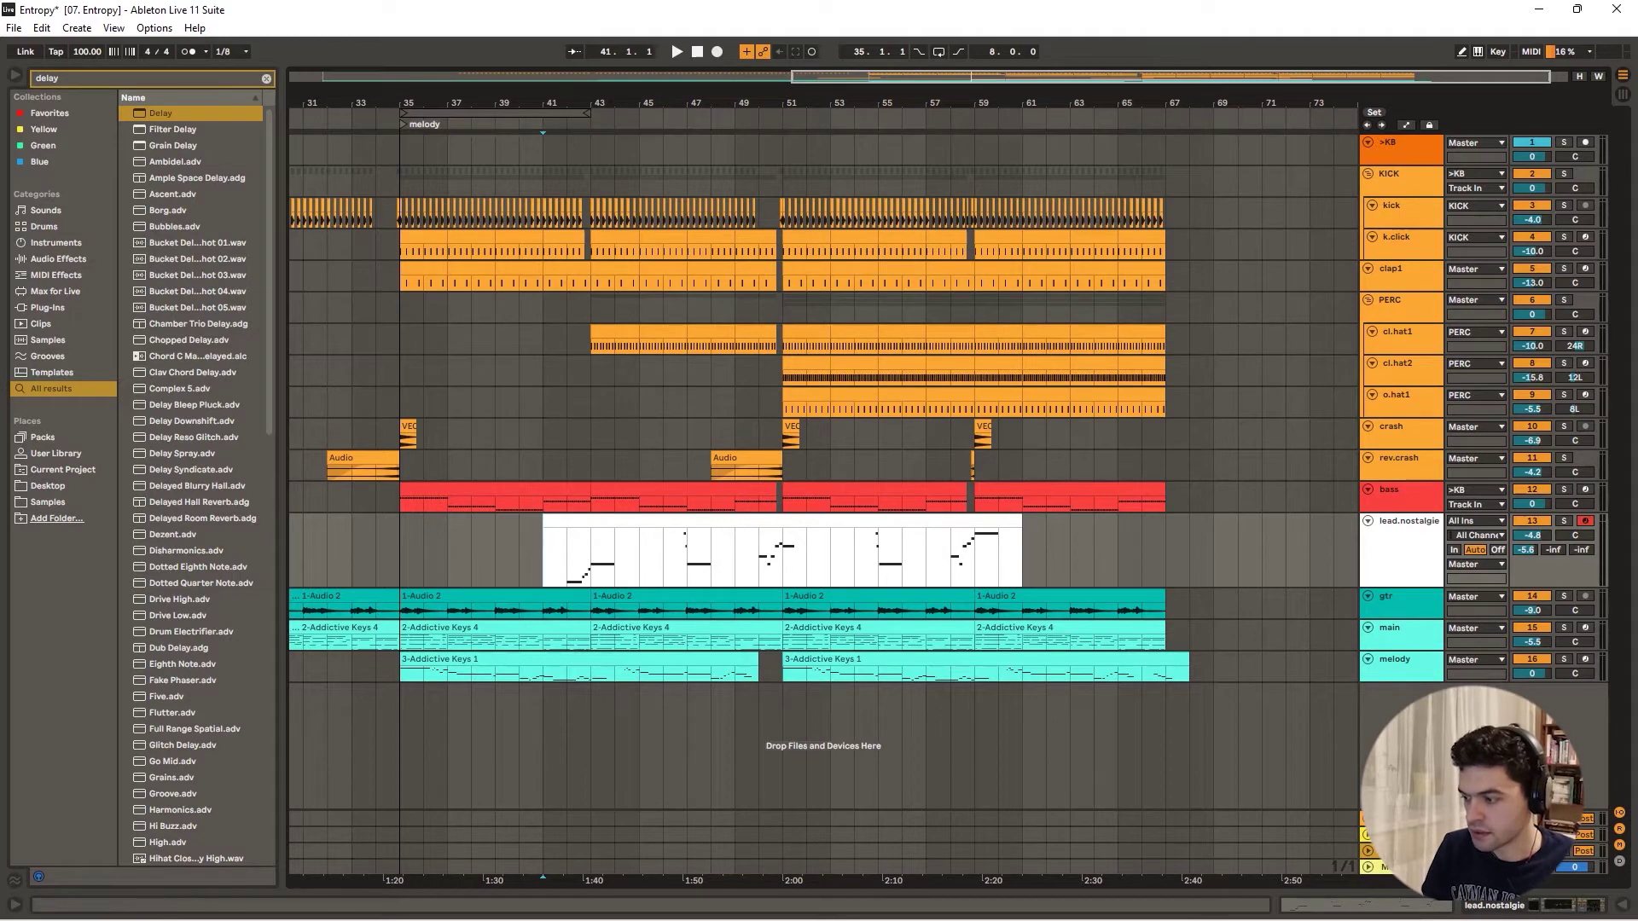
{"action": "left_click", "coordinate": [1563, 659]}
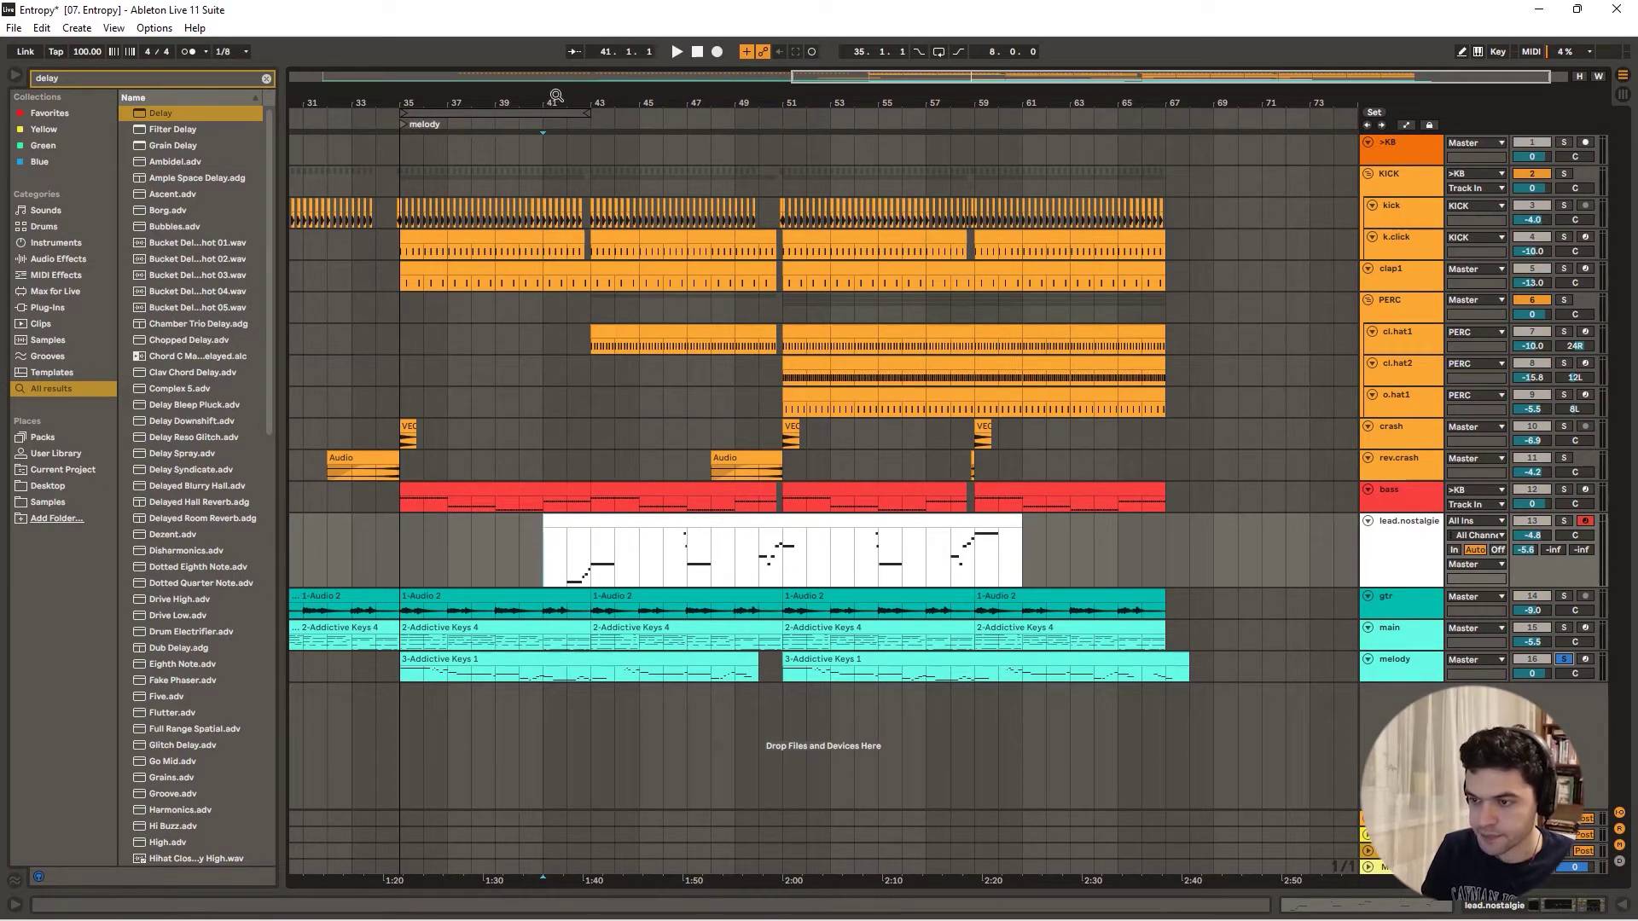
{"action": "left_click_drag", "start_coordinate": [543, 112], "coordinate": [543, 119]}
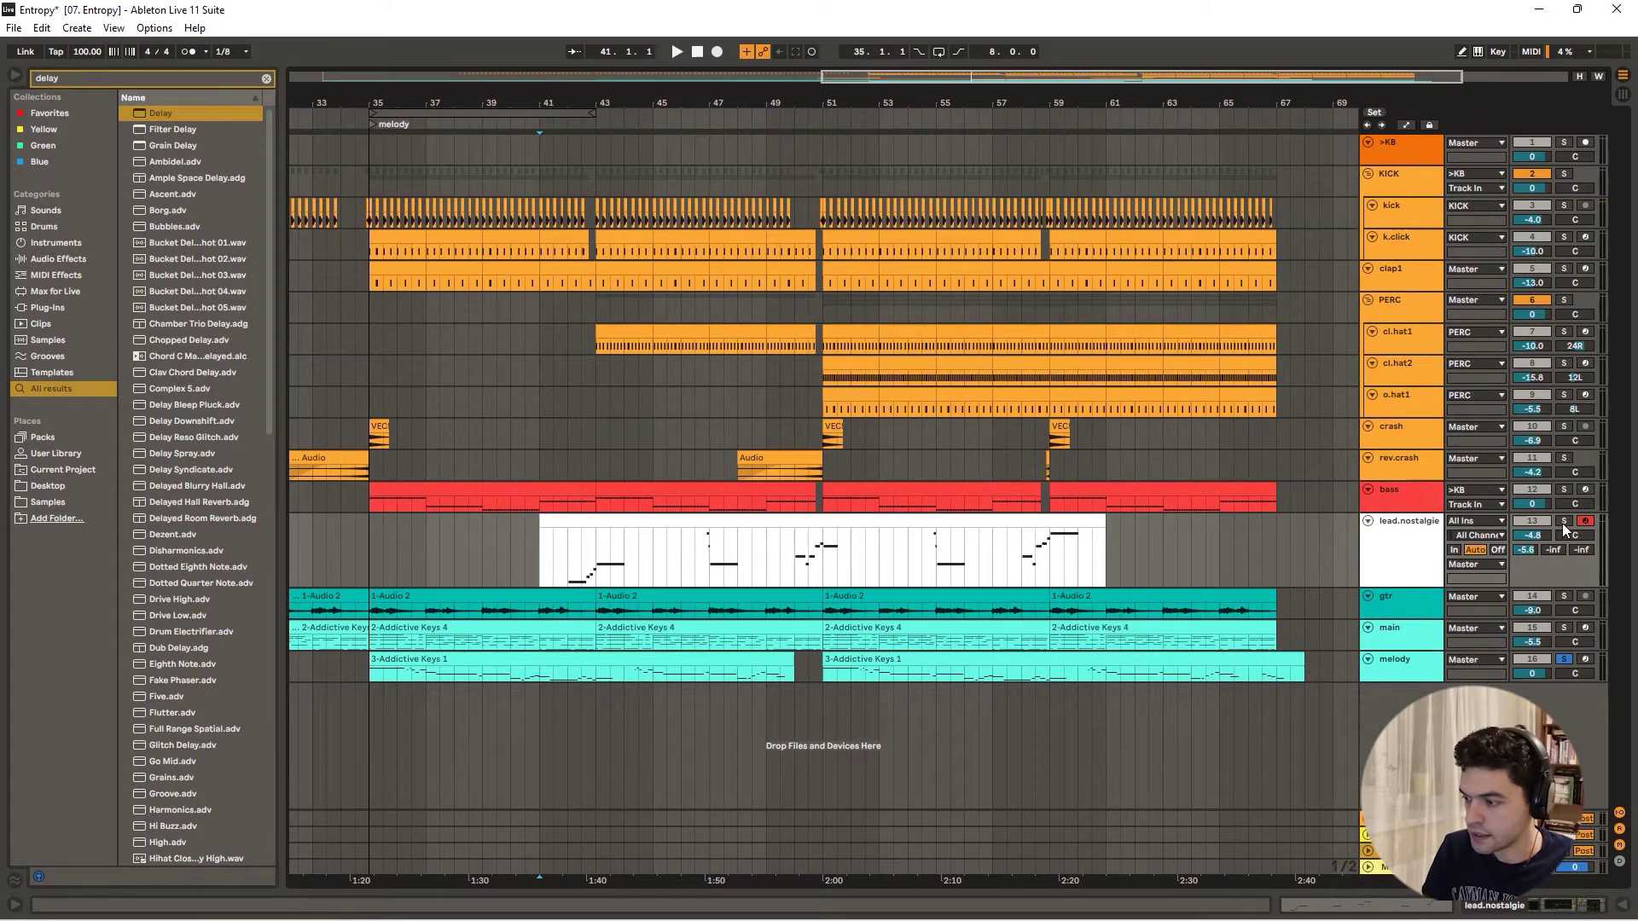
{"action": "key", "text": "space"}
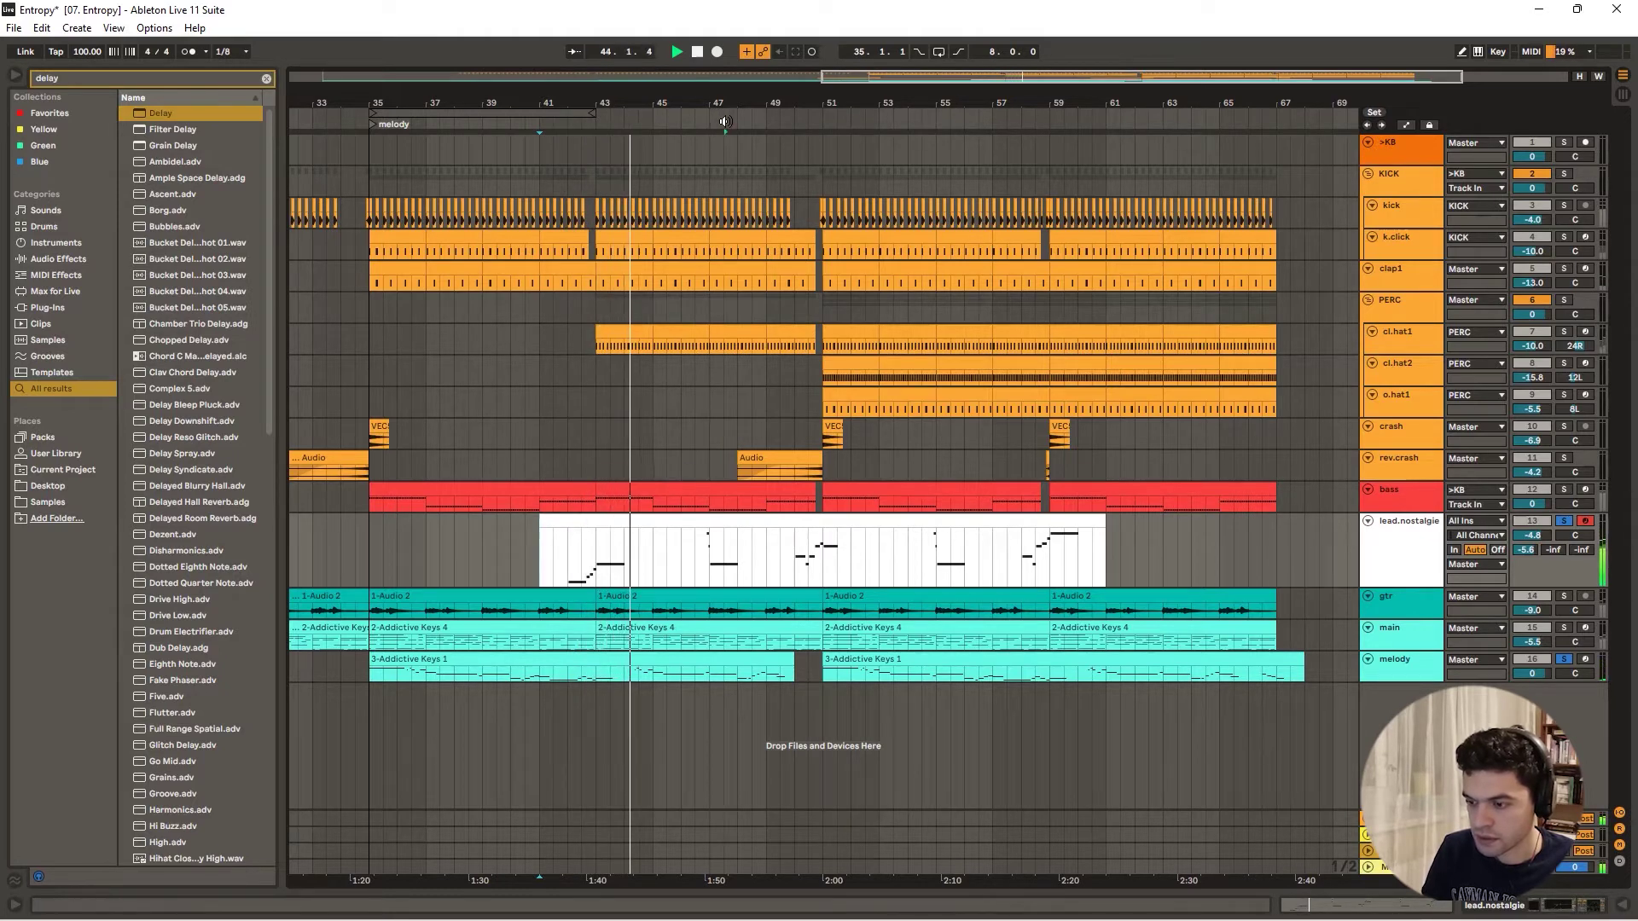
{"action": "left_click", "coordinate": [717, 123]}
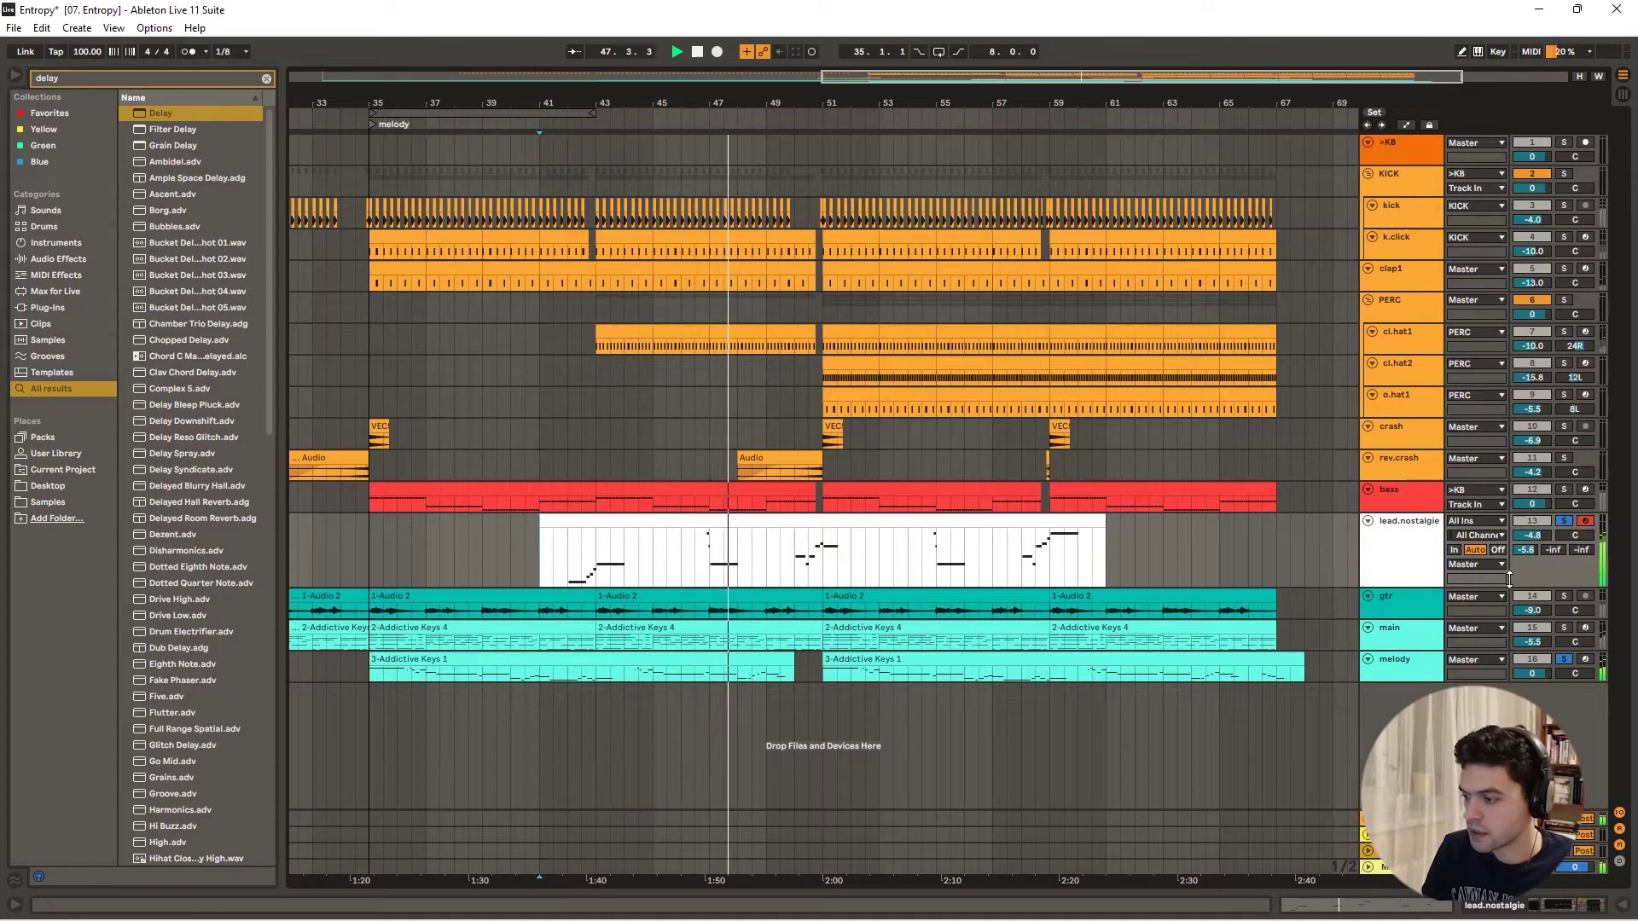
{"action": "left_click", "coordinate": [1562, 522]}
{"action": "key", "text": "space"}
{"action": "left_click", "coordinate": [1390, 558]}
{"action": "key", "text": "space"}
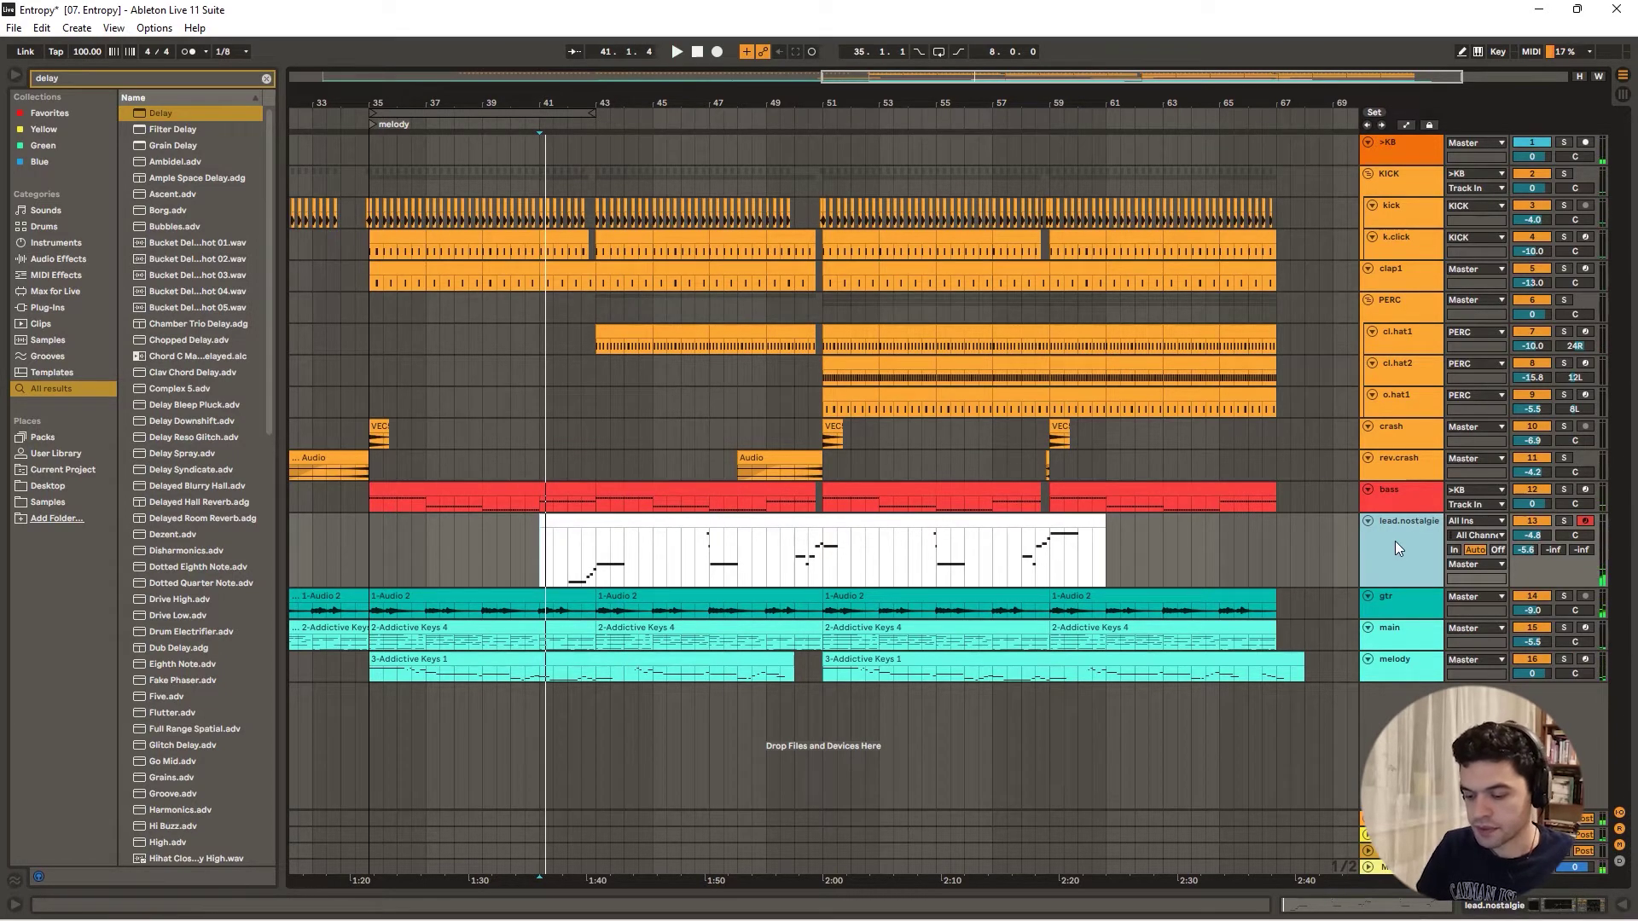
- Add a MIDI track below lead.nostalgie and load the Serum instrument on it
{"action": "key", "text": "ctrl+shift+t"}
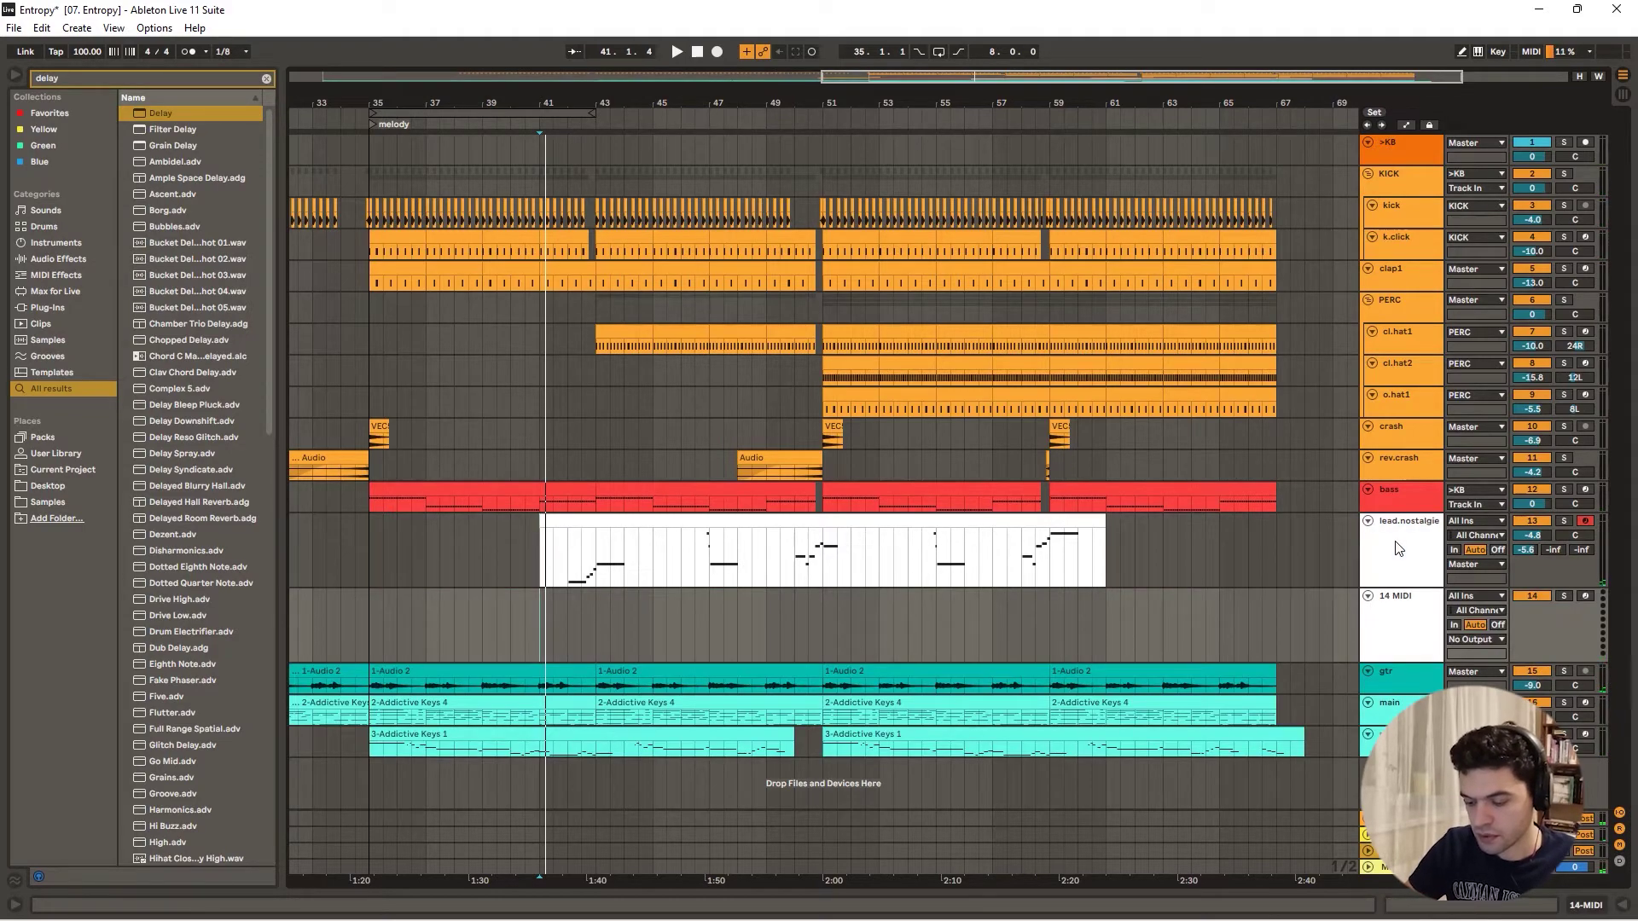
{"action": "key", "text": "ctrl+f"}
{"action": "type", "text": "serum"}
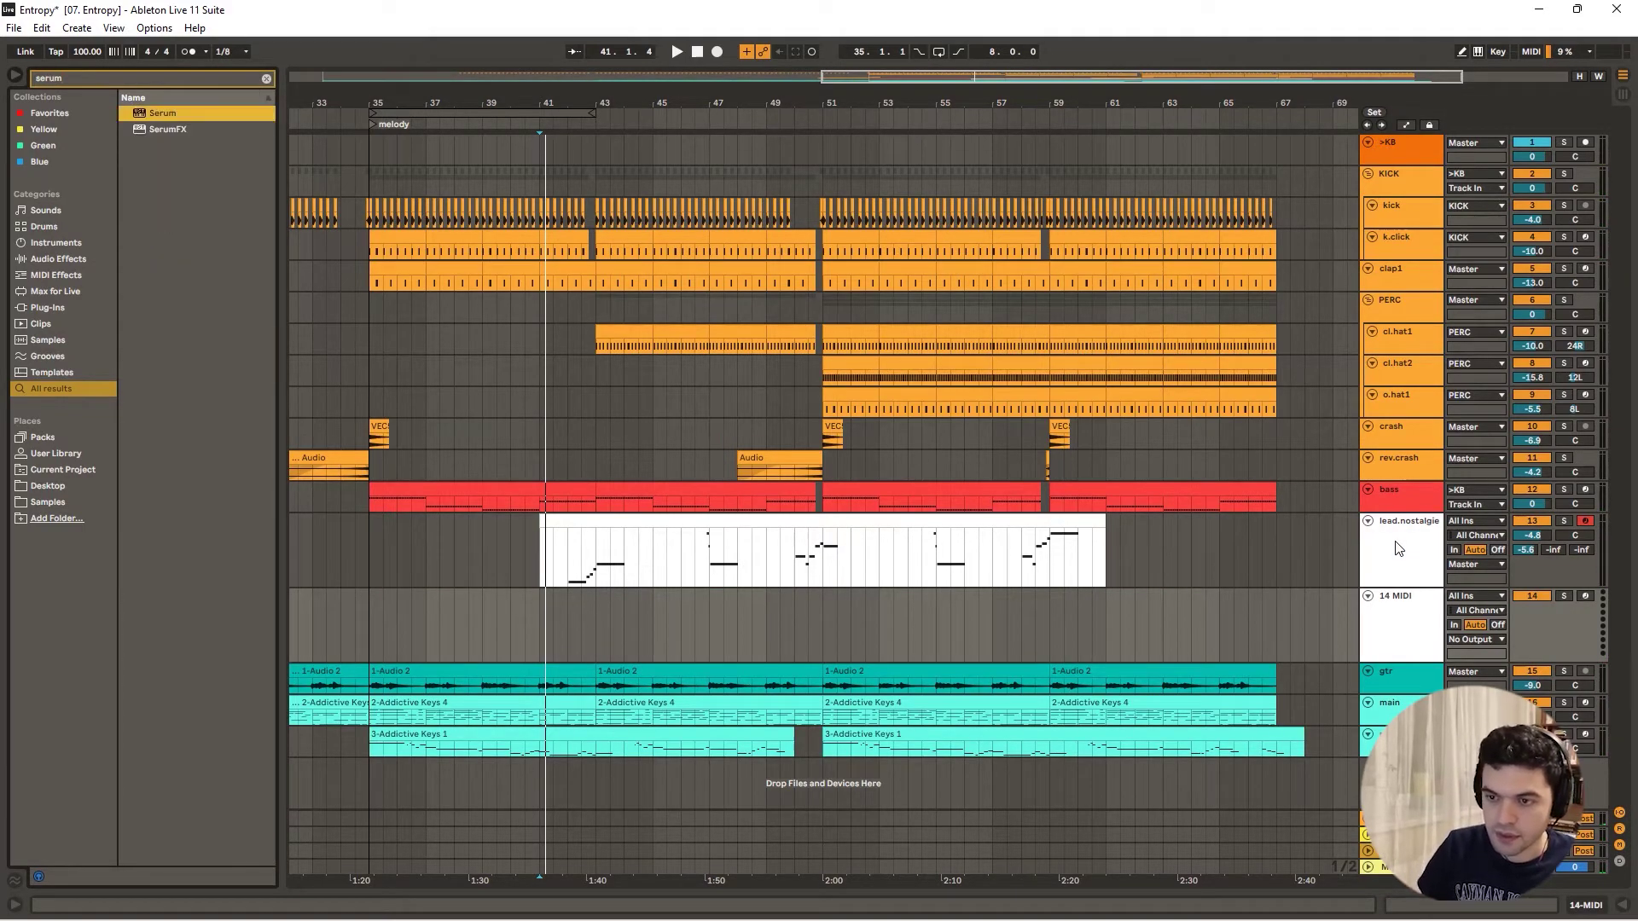
{"action": "key", "text": "Return"}
- Audition Serum's lead presets LD A Bit of Luck, LD Analogesque and LD Araba, lowering the Serum track's volume to -5.3 dB
{"action": "left_click", "coordinate": [577, 239]}
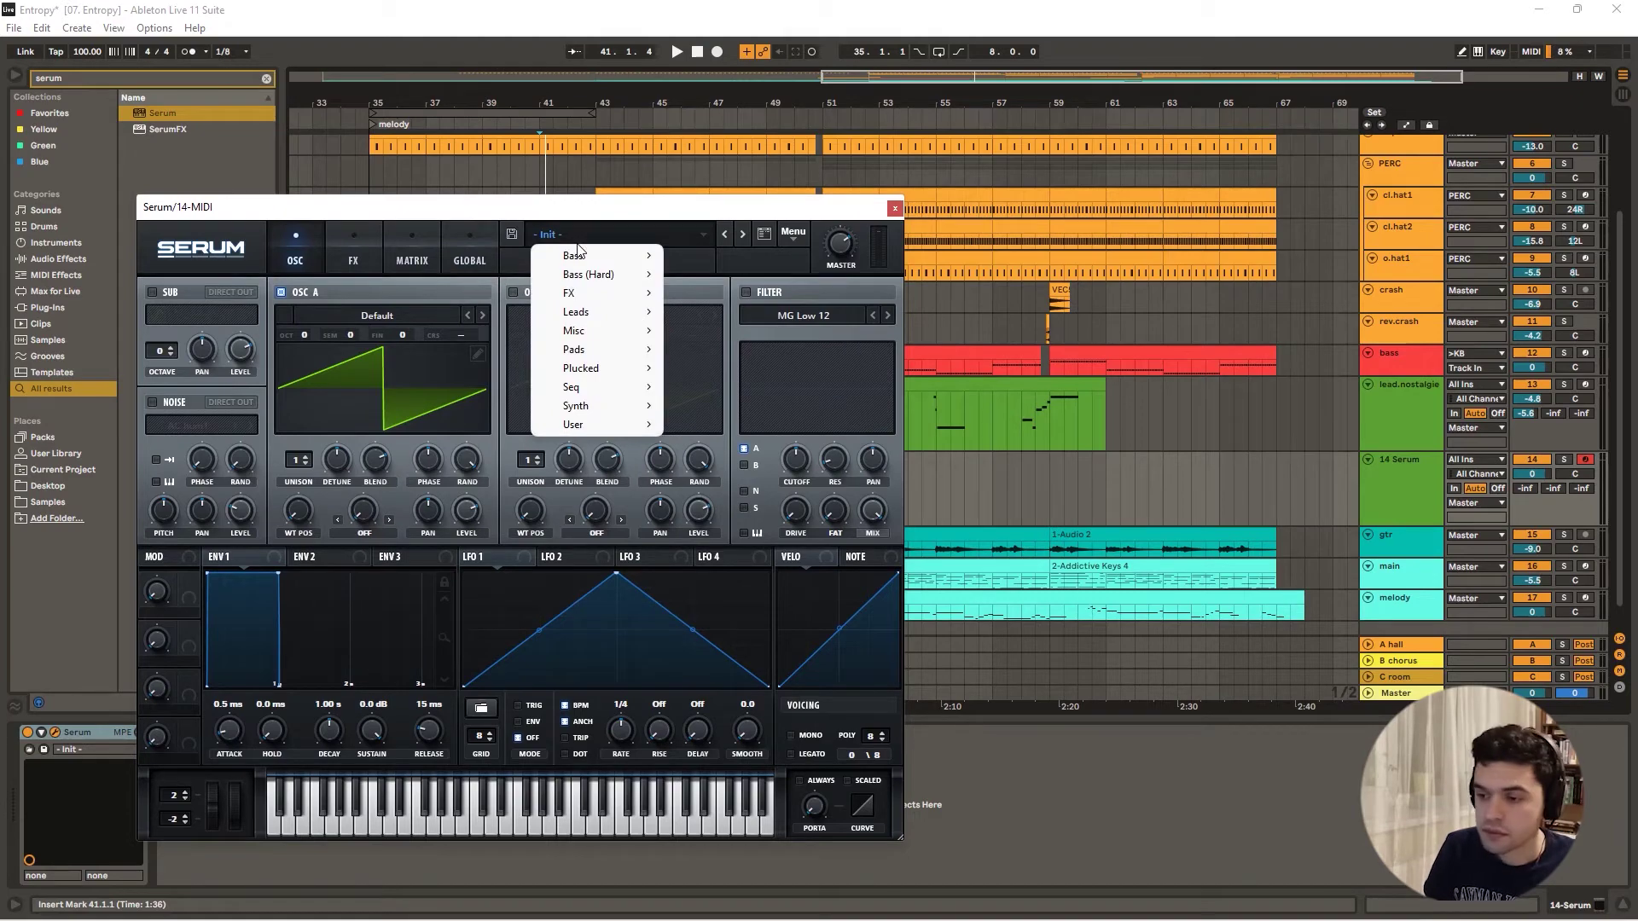
{"action": "mouse_move", "coordinate": [612, 345]}
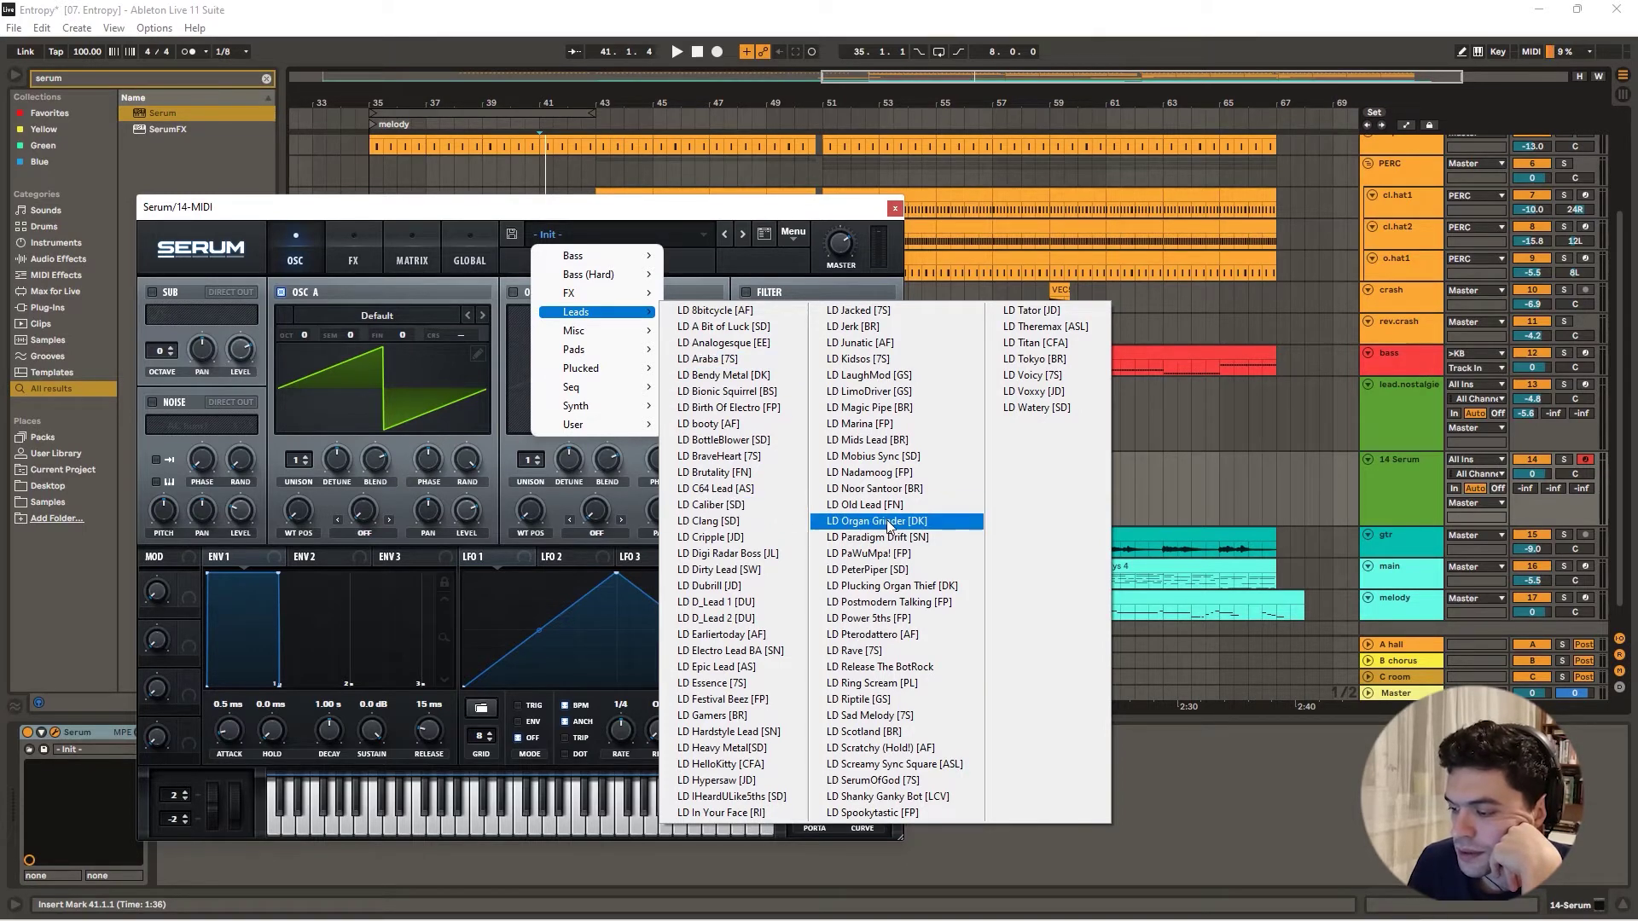
{"action": "left_click", "coordinate": [752, 329]}
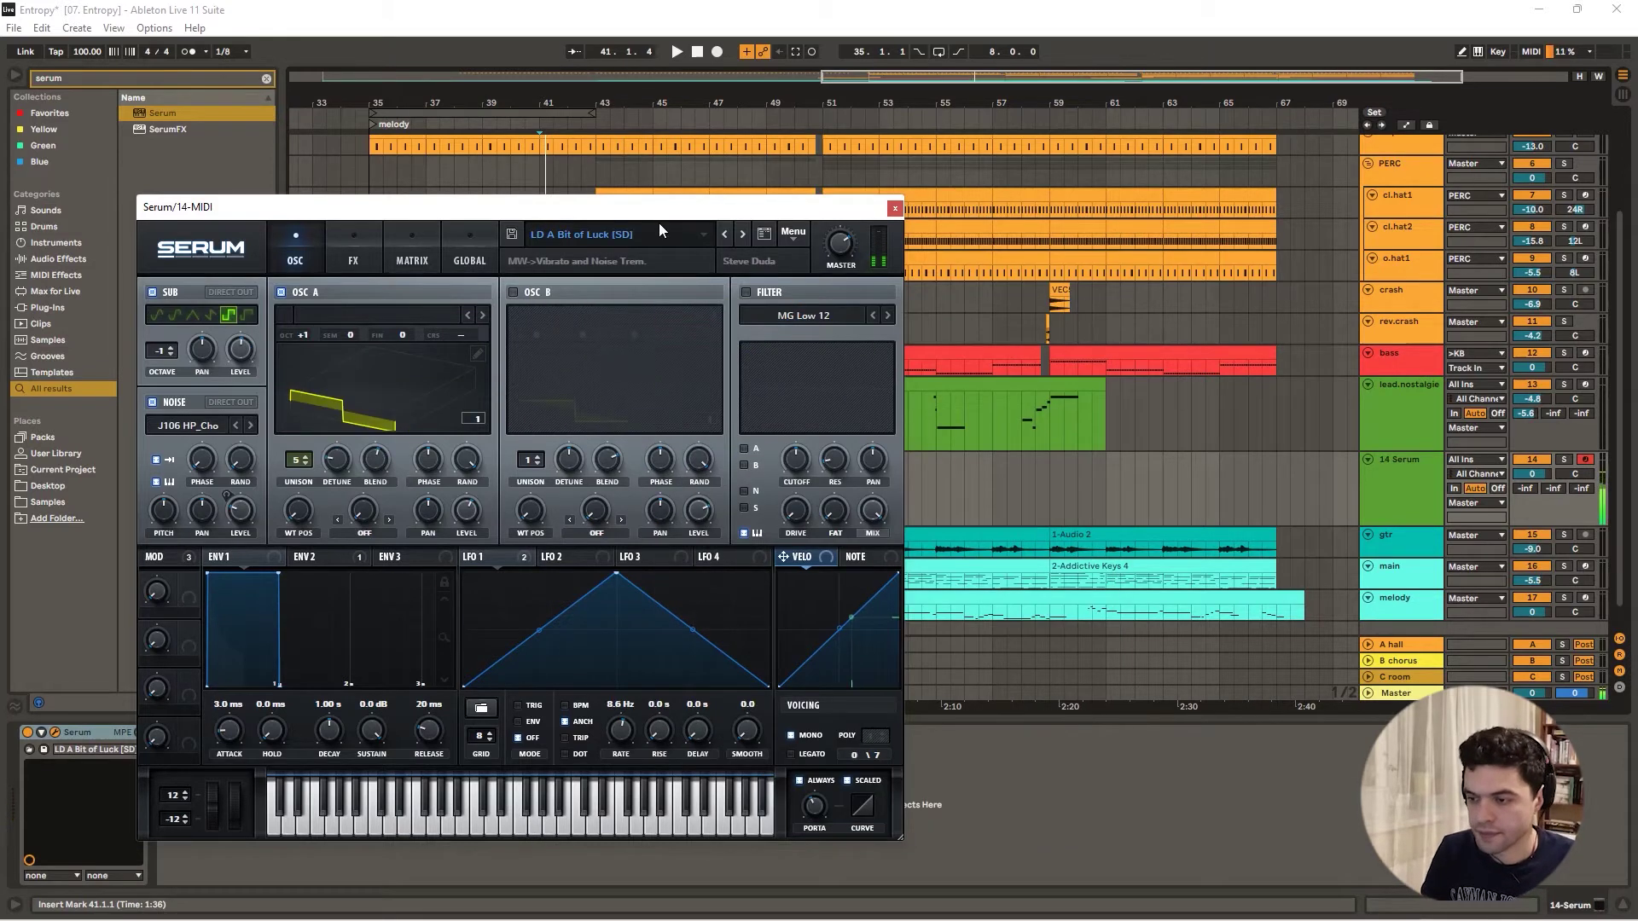
{"action": "left_click", "coordinate": [744, 234]}
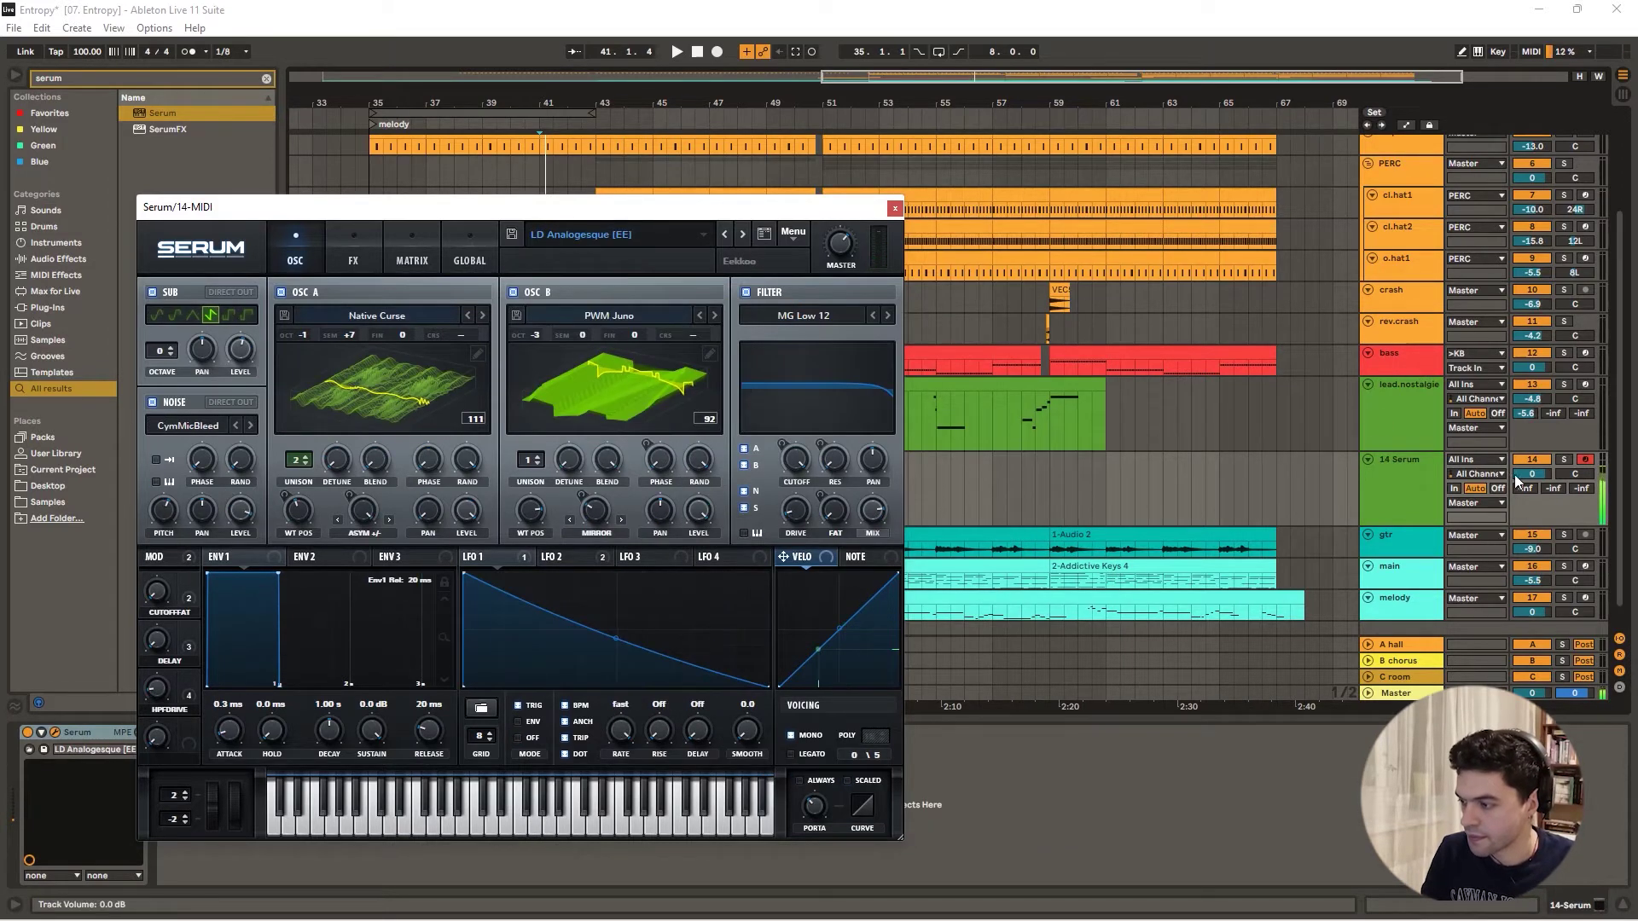
{"action": "left_click_drag", "start_coordinate": [1519, 475], "coordinate": [1519, 499]}
{"action": "left_click", "coordinate": [742, 235]}
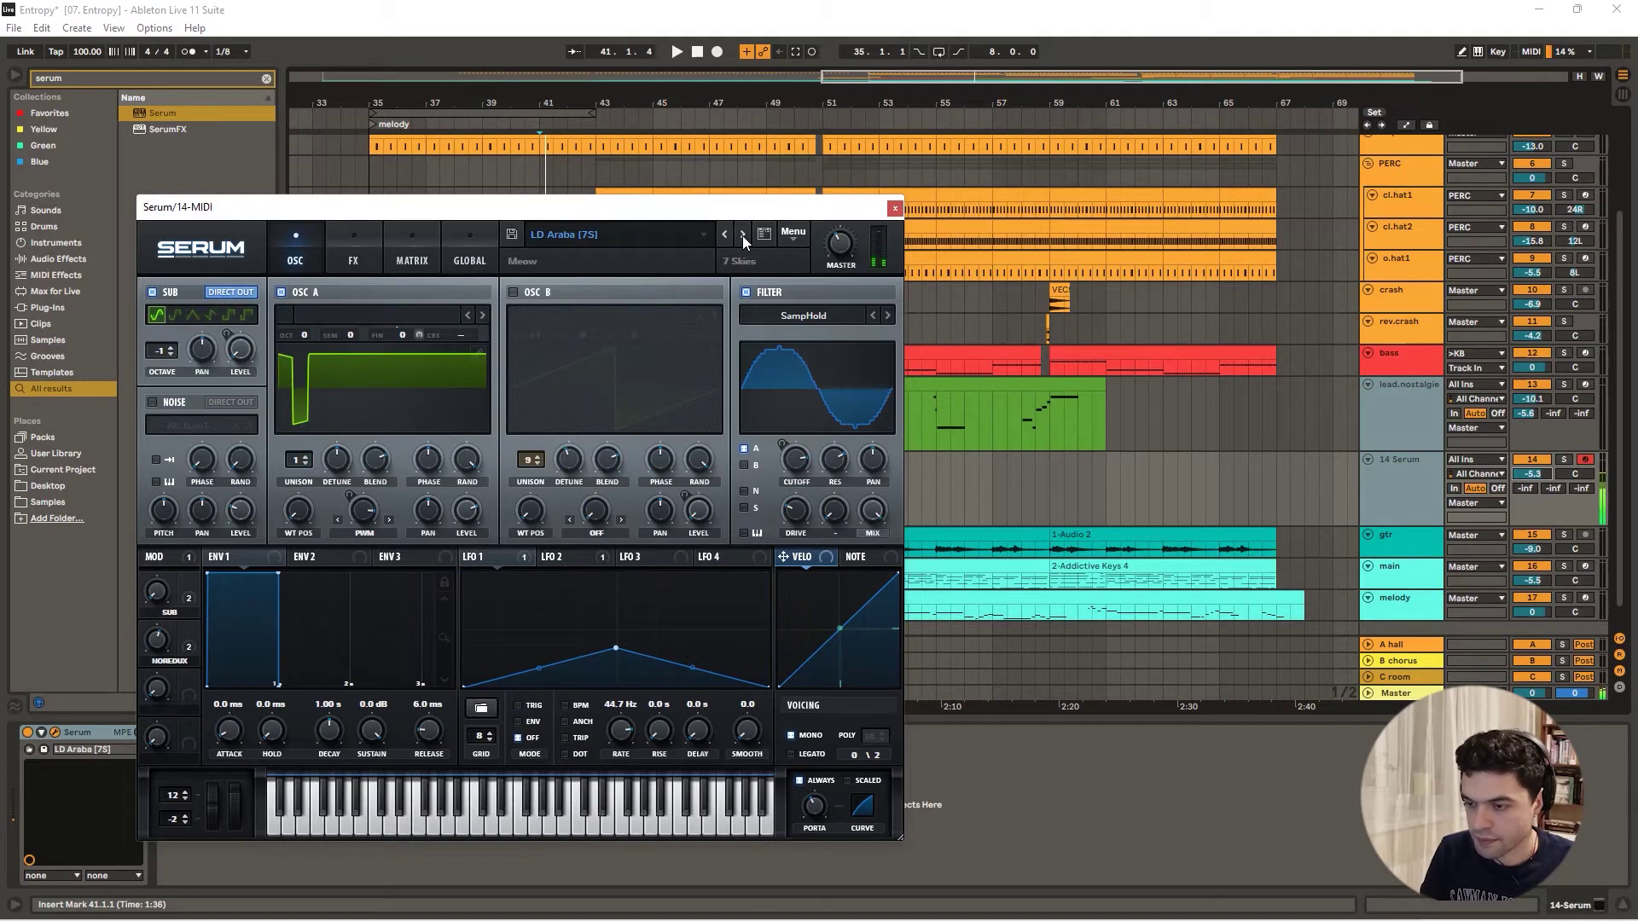
- Reset Serum to its Init preset and set oscillator A's unison to 5 voices
{"action": "left_click", "coordinate": [794, 232]}
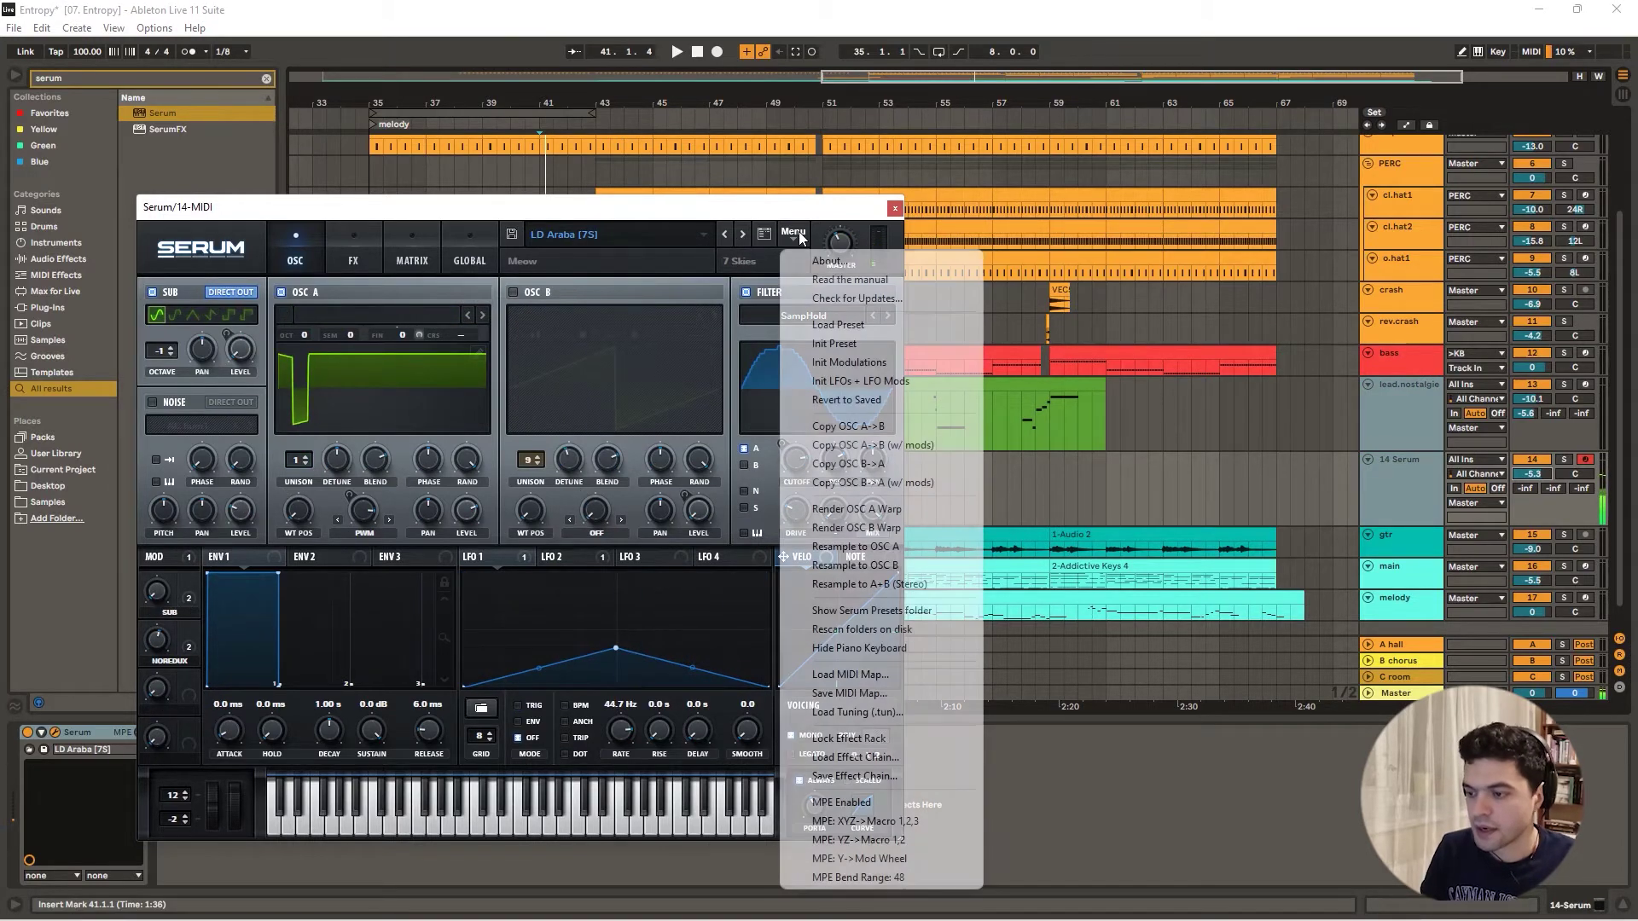
{"action": "left_click", "coordinate": [882, 346]}
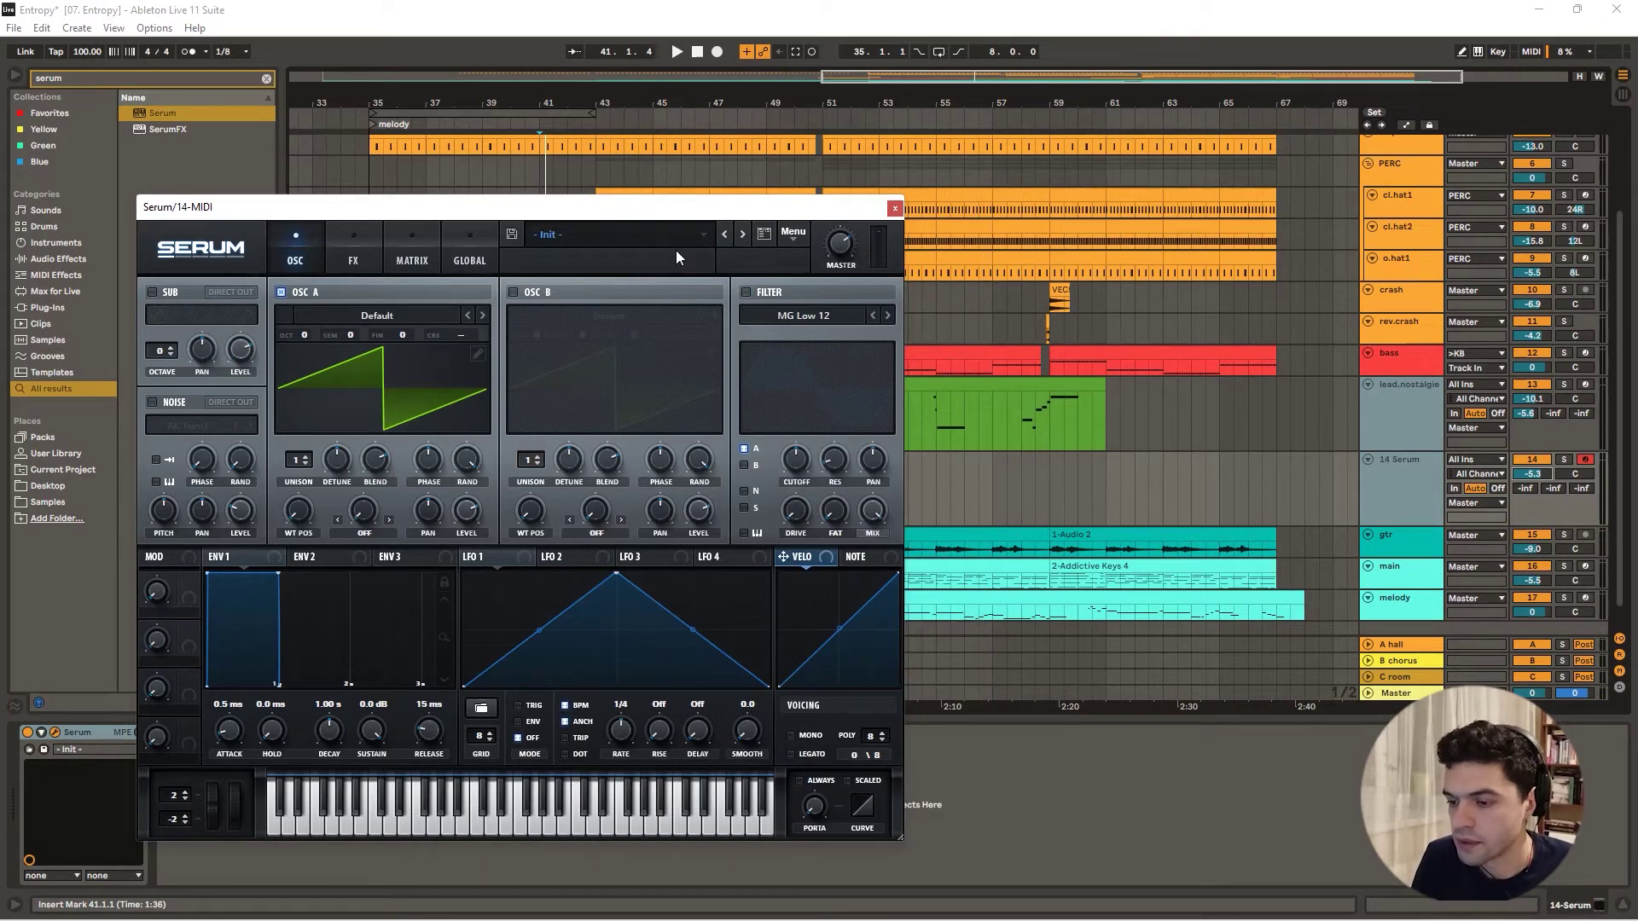
{"action": "left_click", "coordinate": [305, 456]}
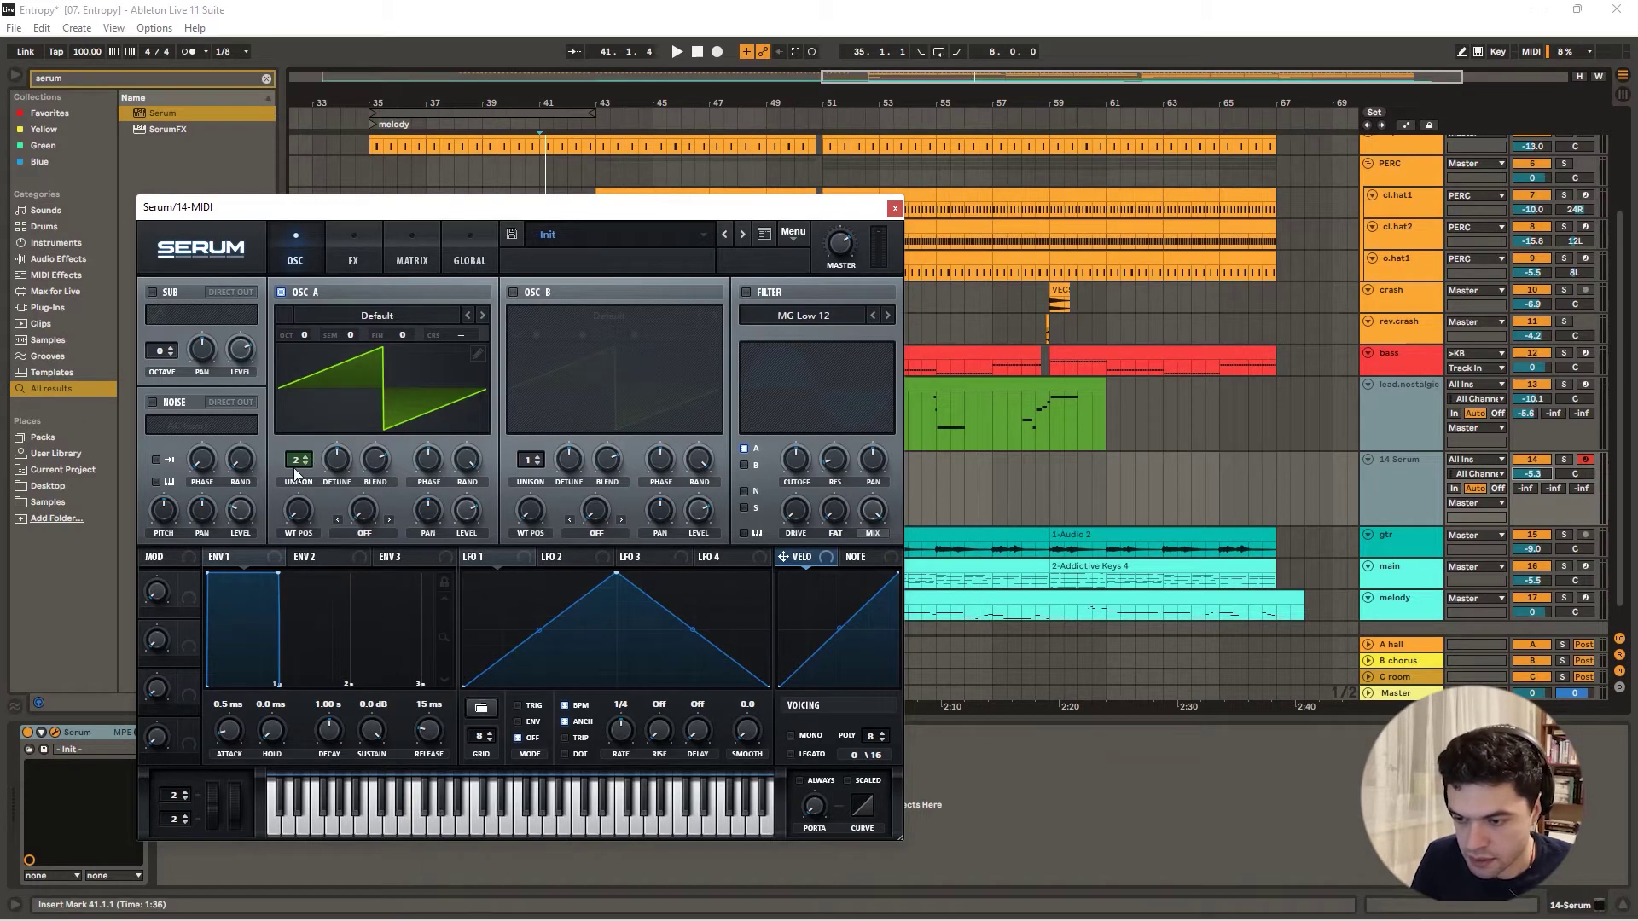
{"action": "mouse_move", "coordinate": [297, 463]}
{"action": "left_click_drag", "start_coordinate": [298, 439], "coordinate": [336, 468]}
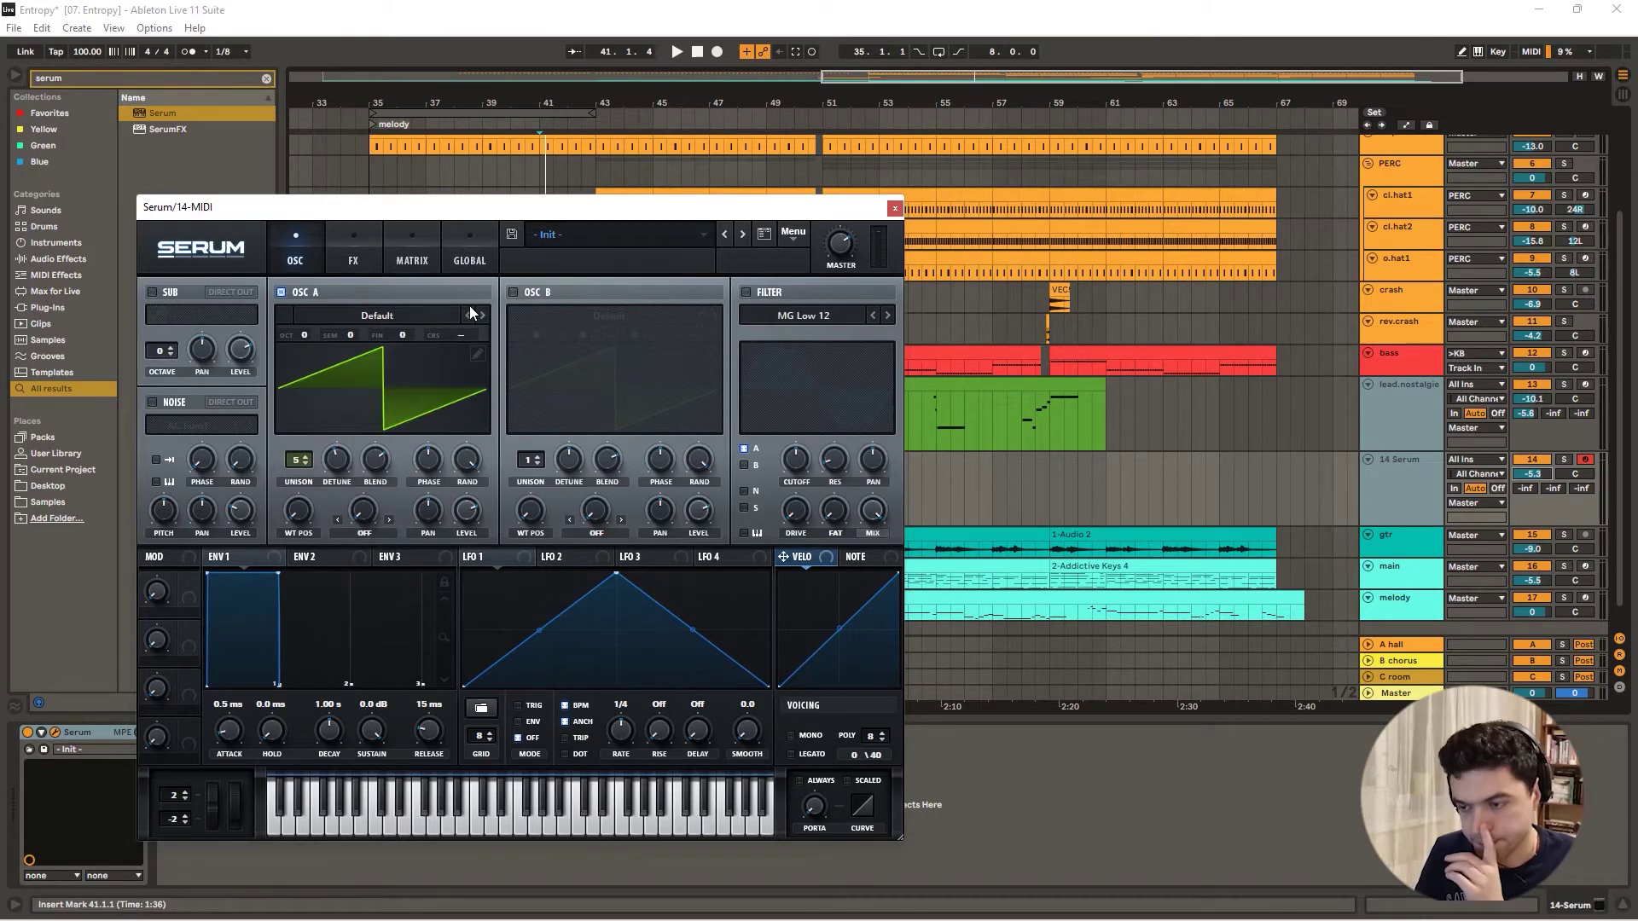
- Enable Serum's oscillator B and its filter, with the MG Low 18 filter type and an adjusted cutoff
{"action": "left_click", "coordinate": [513, 292]}
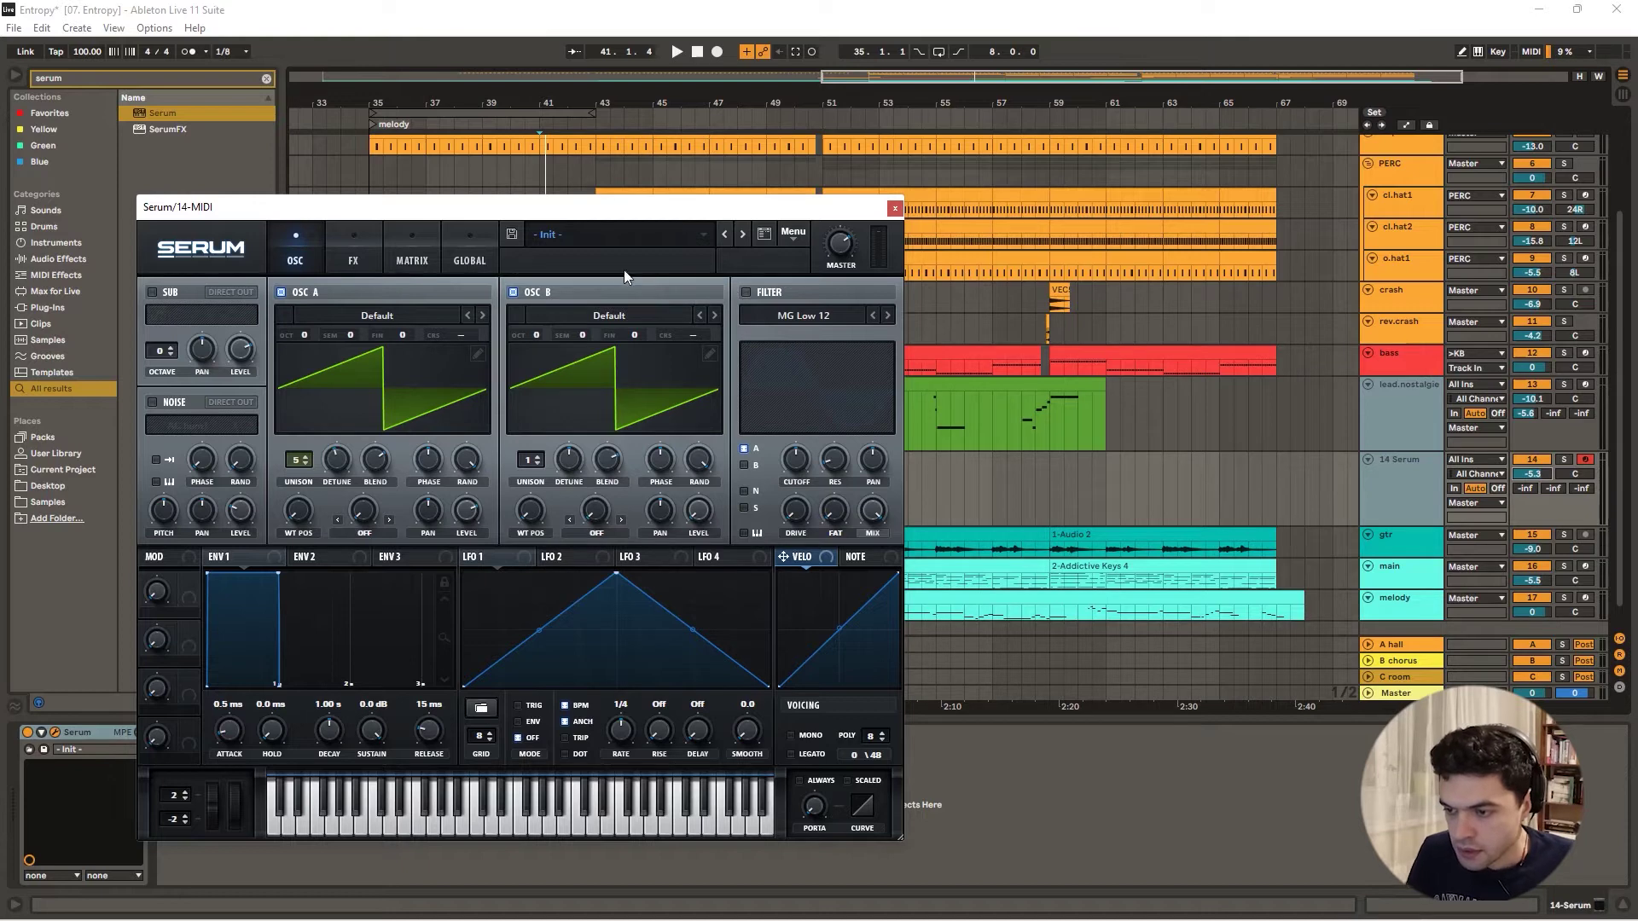
{"action": "left_click_drag", "start_coordinate": [568, 210], "coordinate": [582, 189]}
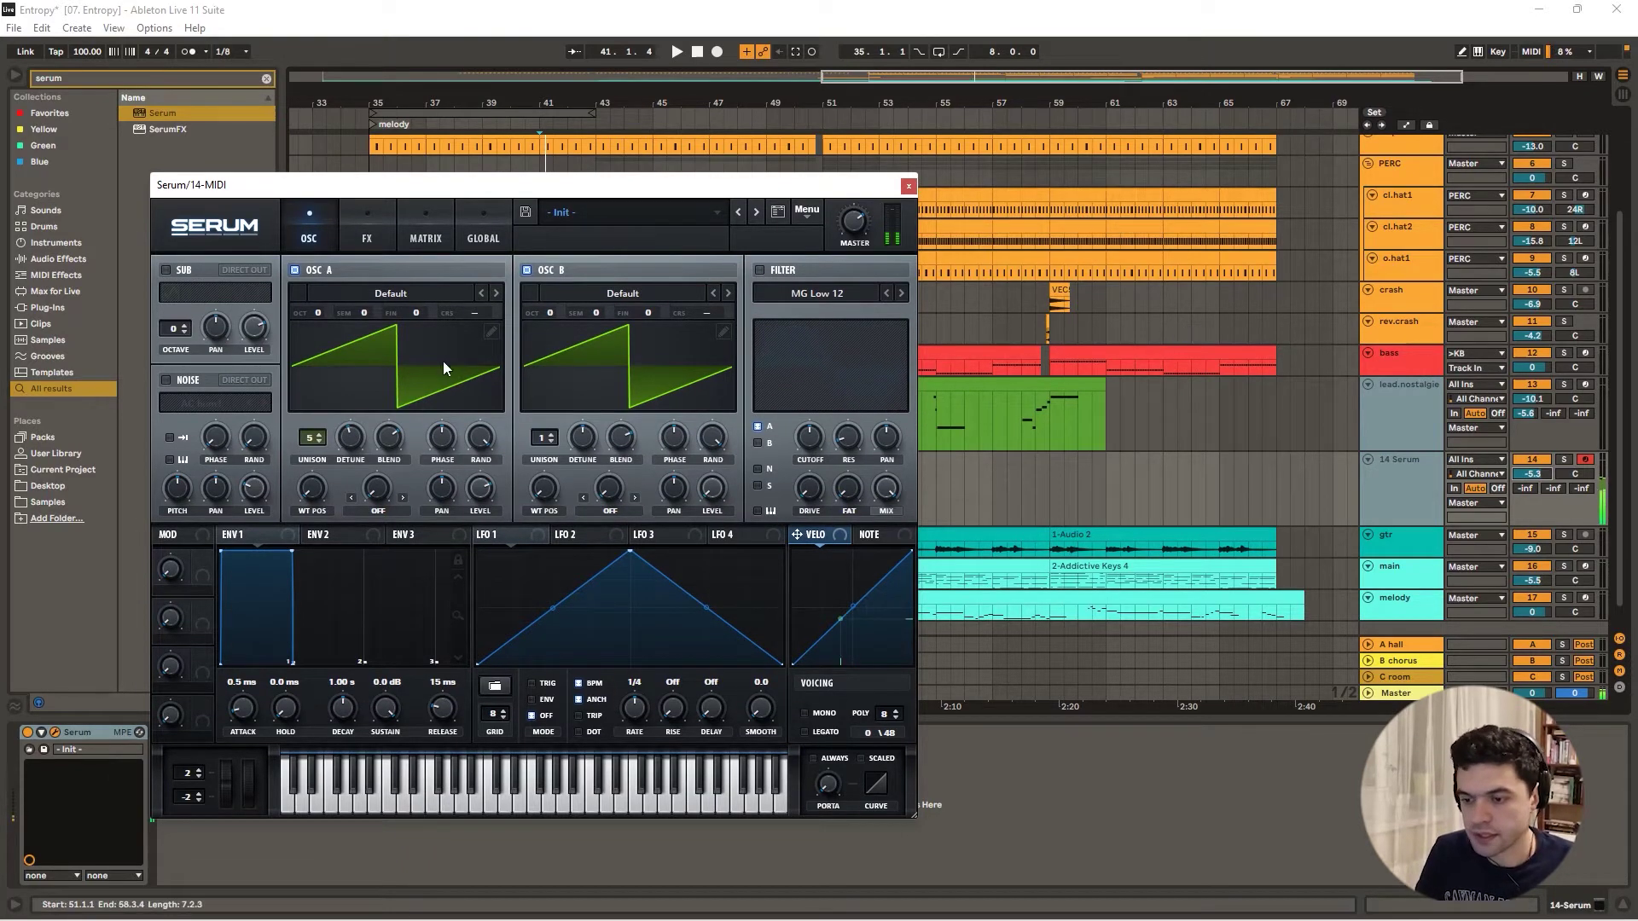
{"action": "left_click", "coordinate": [773, 270]}
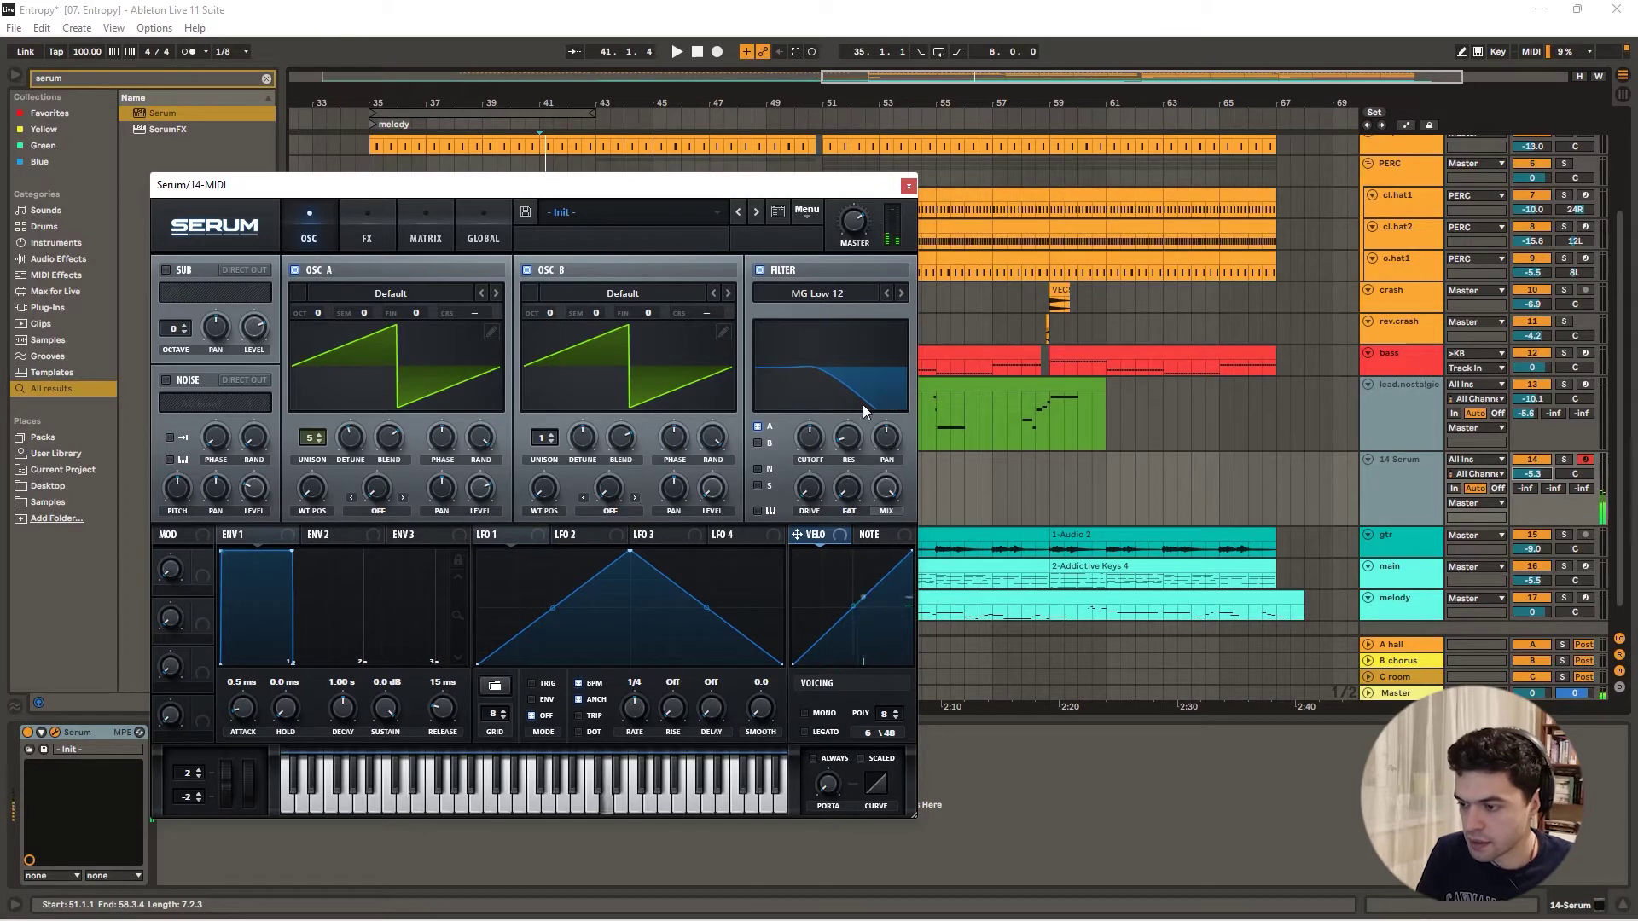
{"action": "left_click", "coordinate": [901, 293]}
{"action": "mouse_move", "coordinate": [811, 435]}
{"action": "left_mouse_down"}
{"action": "mouse_move", "coordinate": [817, 333]}
{"action": "mouse_move", "coordinate": [816, 459]}
{"action": "mouse_move", "coordinate": [856, 443]}
{"action": "mouse_move", "coordinate": [816, 474]}
{"action": "mouse_move", "coordinate": [816, 454]}
{"action": "left_mouse_up"}
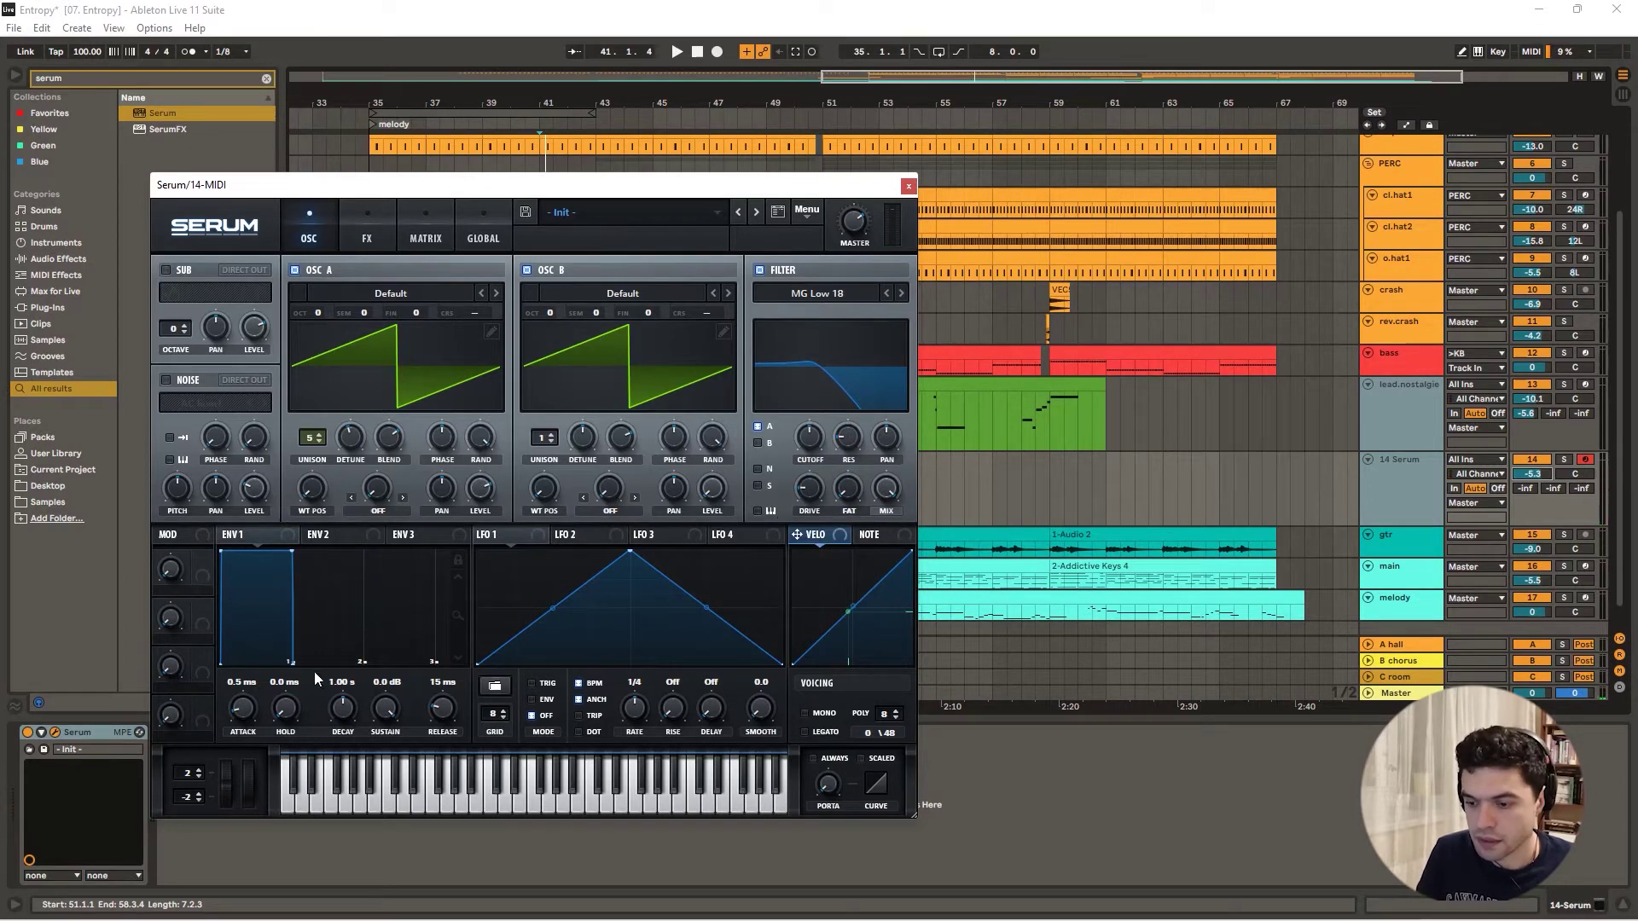
- Shape Serum's envelope 1 with a 325 ms decay and a sustain of about -45.1 dB
{"action": "left_click", "coordinate": [329, 536]}
{"action": "left_click", "coordinate": [245, 535]}
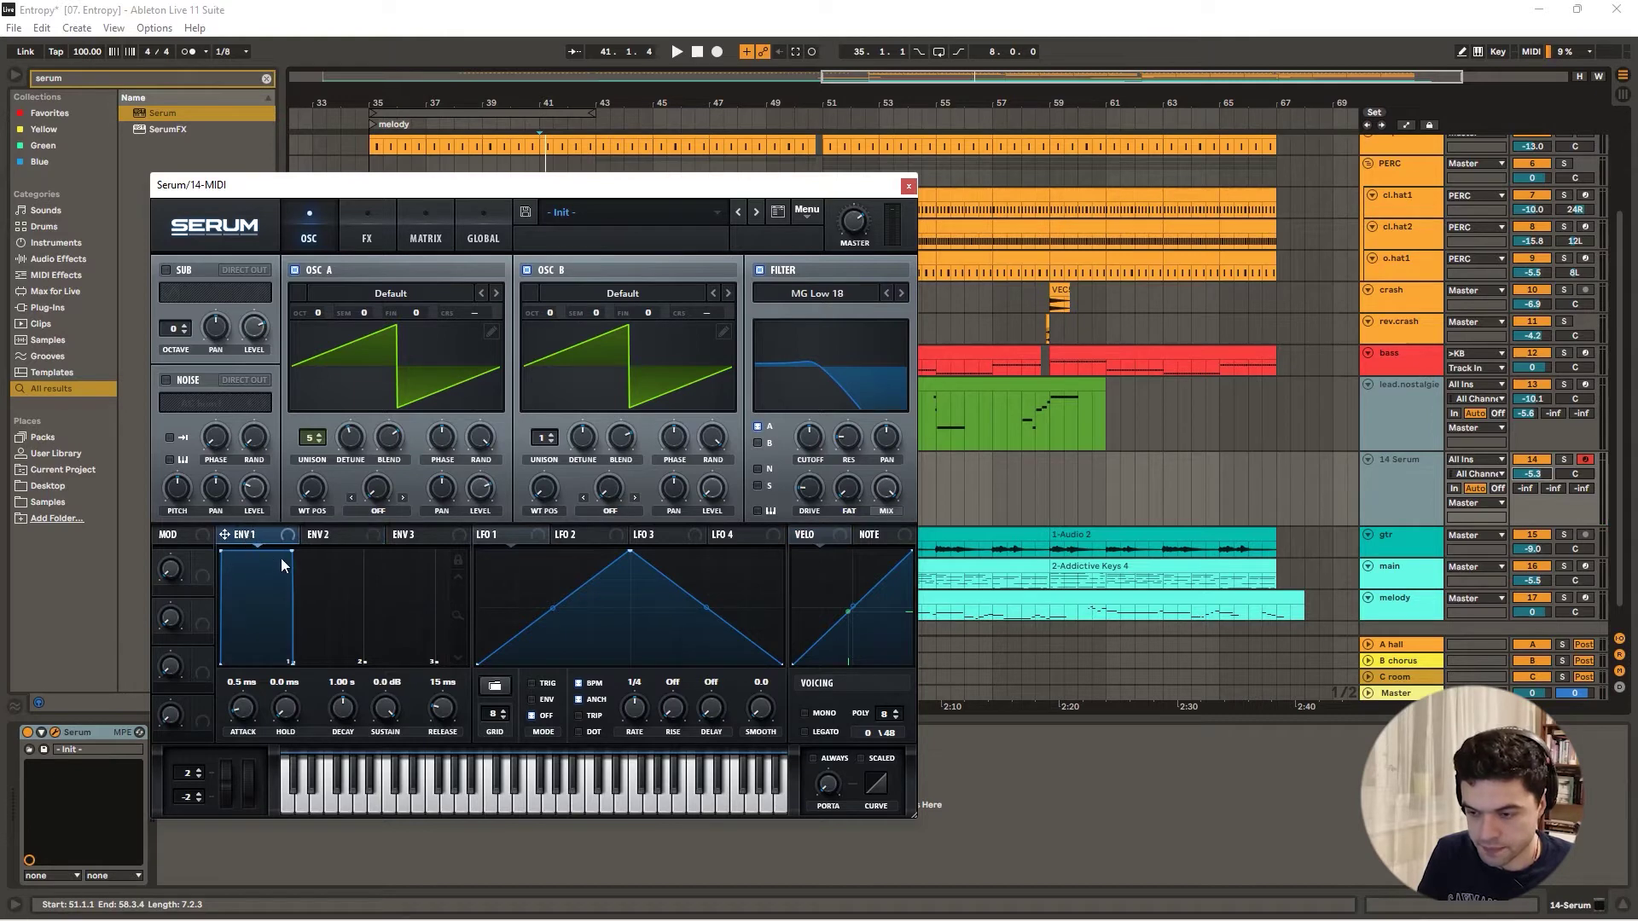
{"action": "left_click_drag", "start_coordinate": [290, 555], "coordinate": [245, 680]}
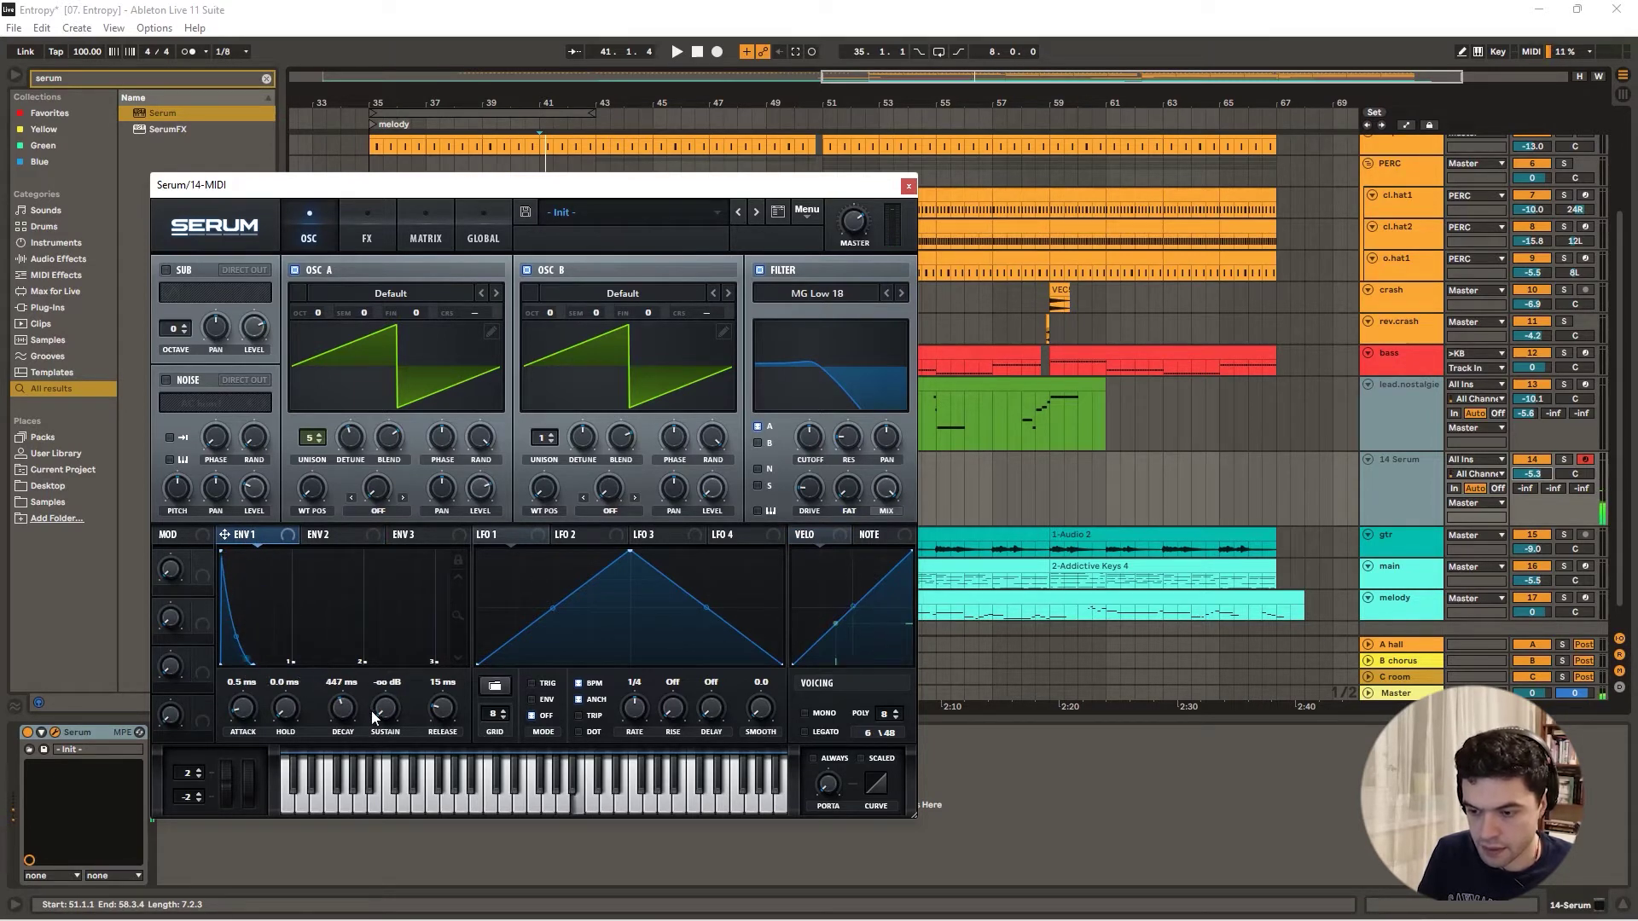
{"action": "left_click_drag", "start_coordinate": [347, 716], "coordinate": [377, 694]}
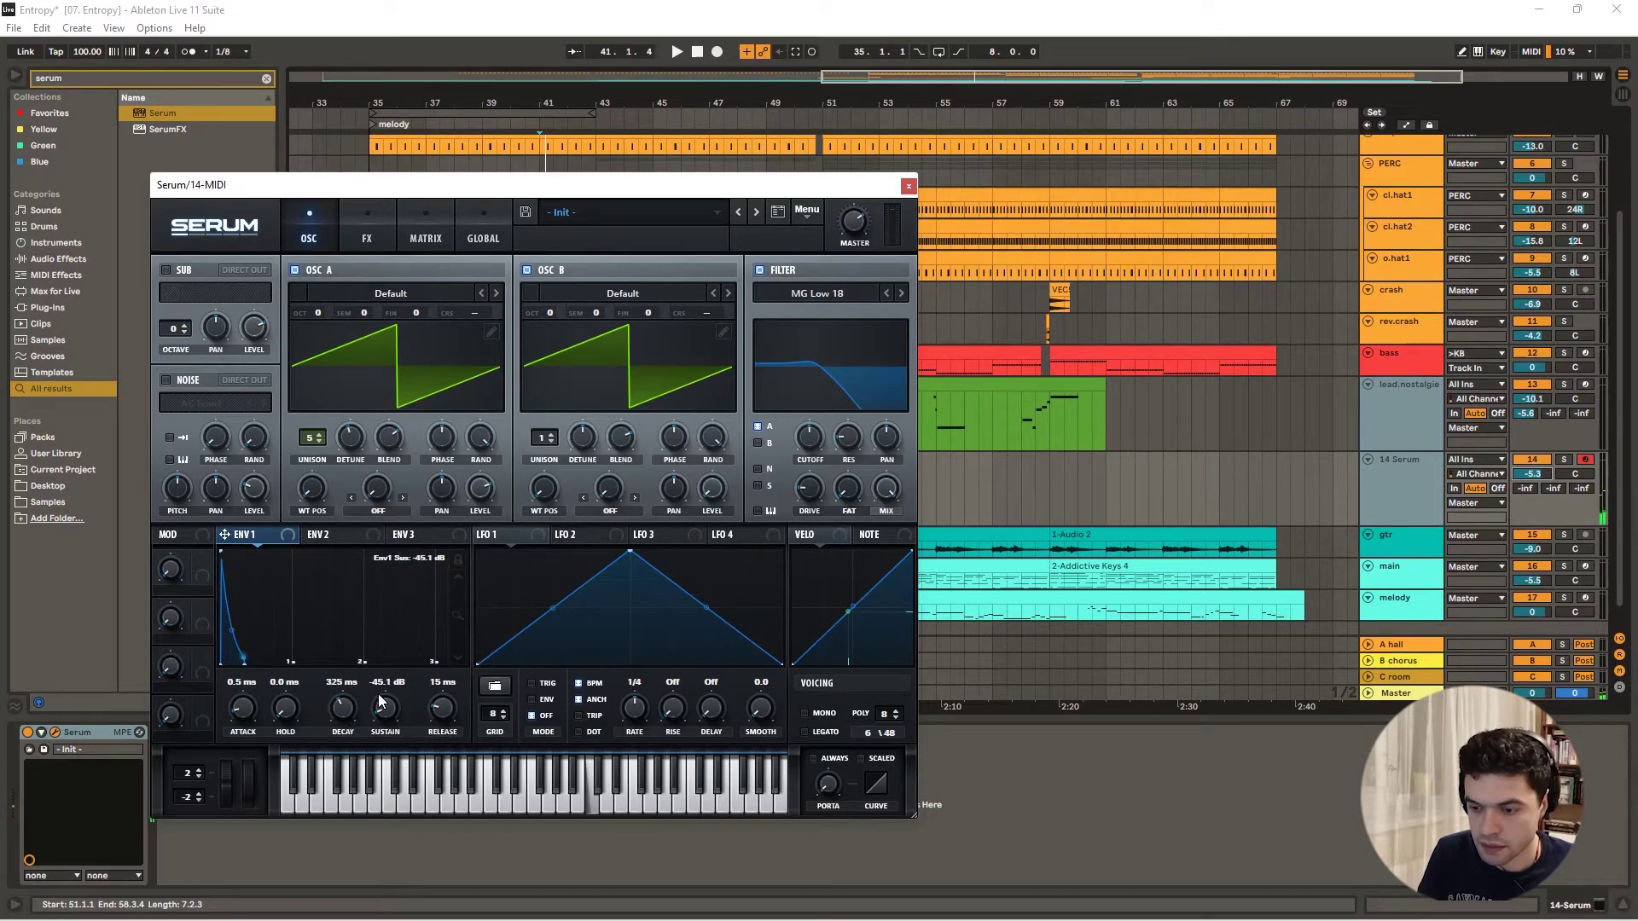
- Shape Serum's envelope 2 with a 163 ms decay and 0% sustain, and let it modulate the filter cutoff
{"action": "left_click", "coordinate": [346, 532]}
{"action": "left_click_drag", "start_coordinate": [293, 551], "coordinate": [208, 690]}
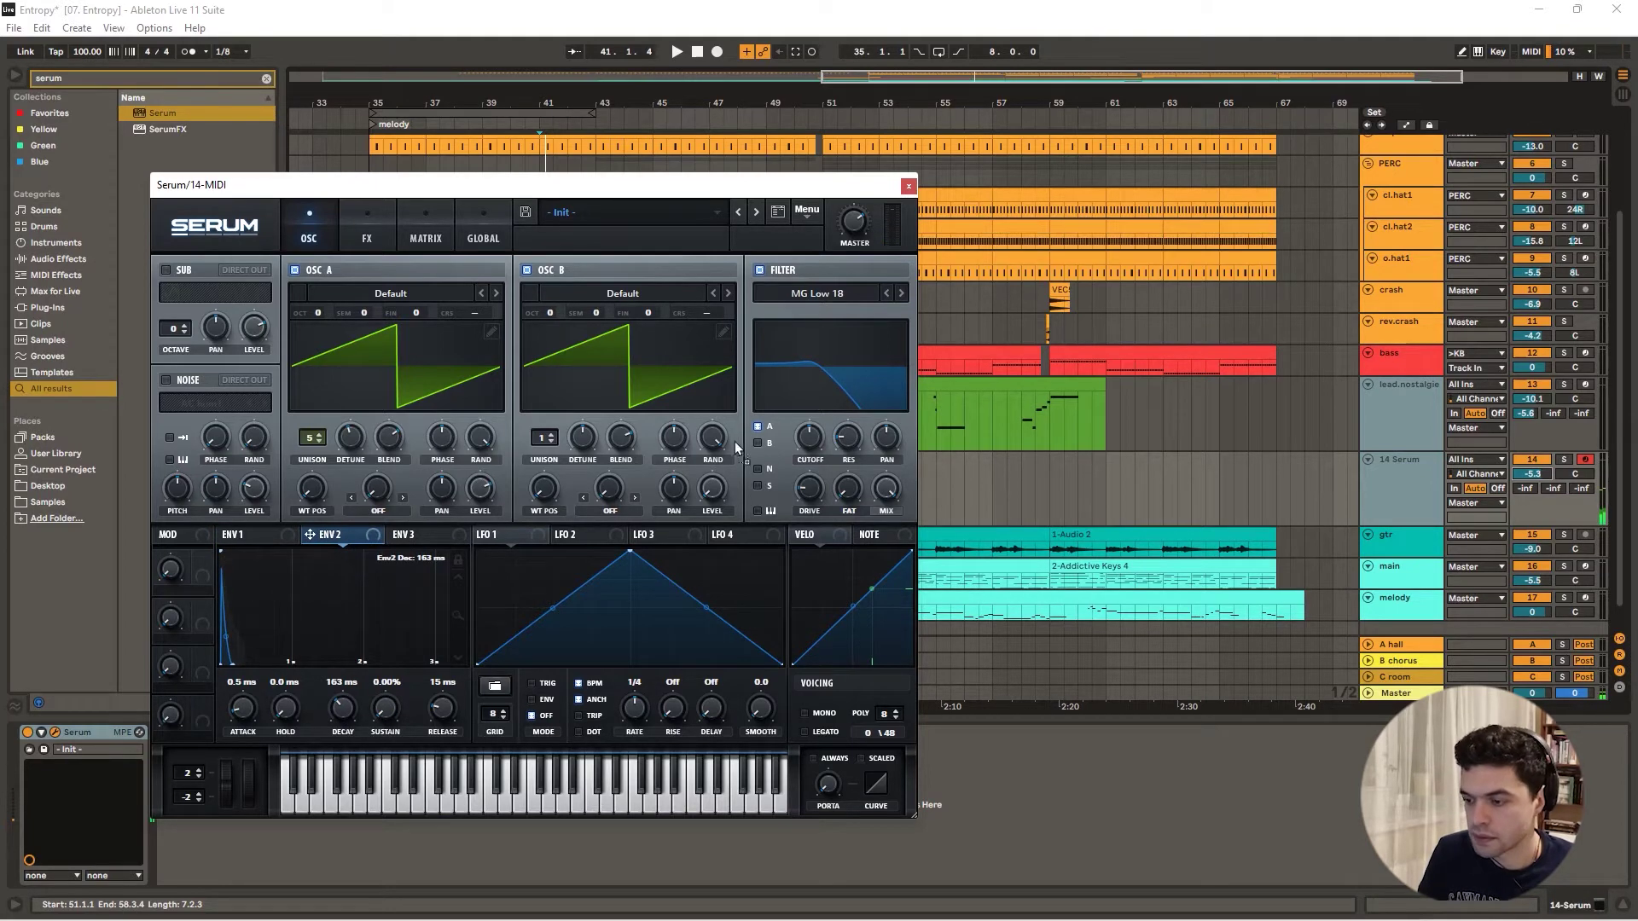
{"action": "mouse_move", "coordinate": [806, 444]}
{"action": "left_mouse_down"}
{"action": "mouse_move", "coordinate": [801, 469]}
{"action": "mouse_move", "coordinate": [798, 424]}
{"action": "left_mouse_up"}
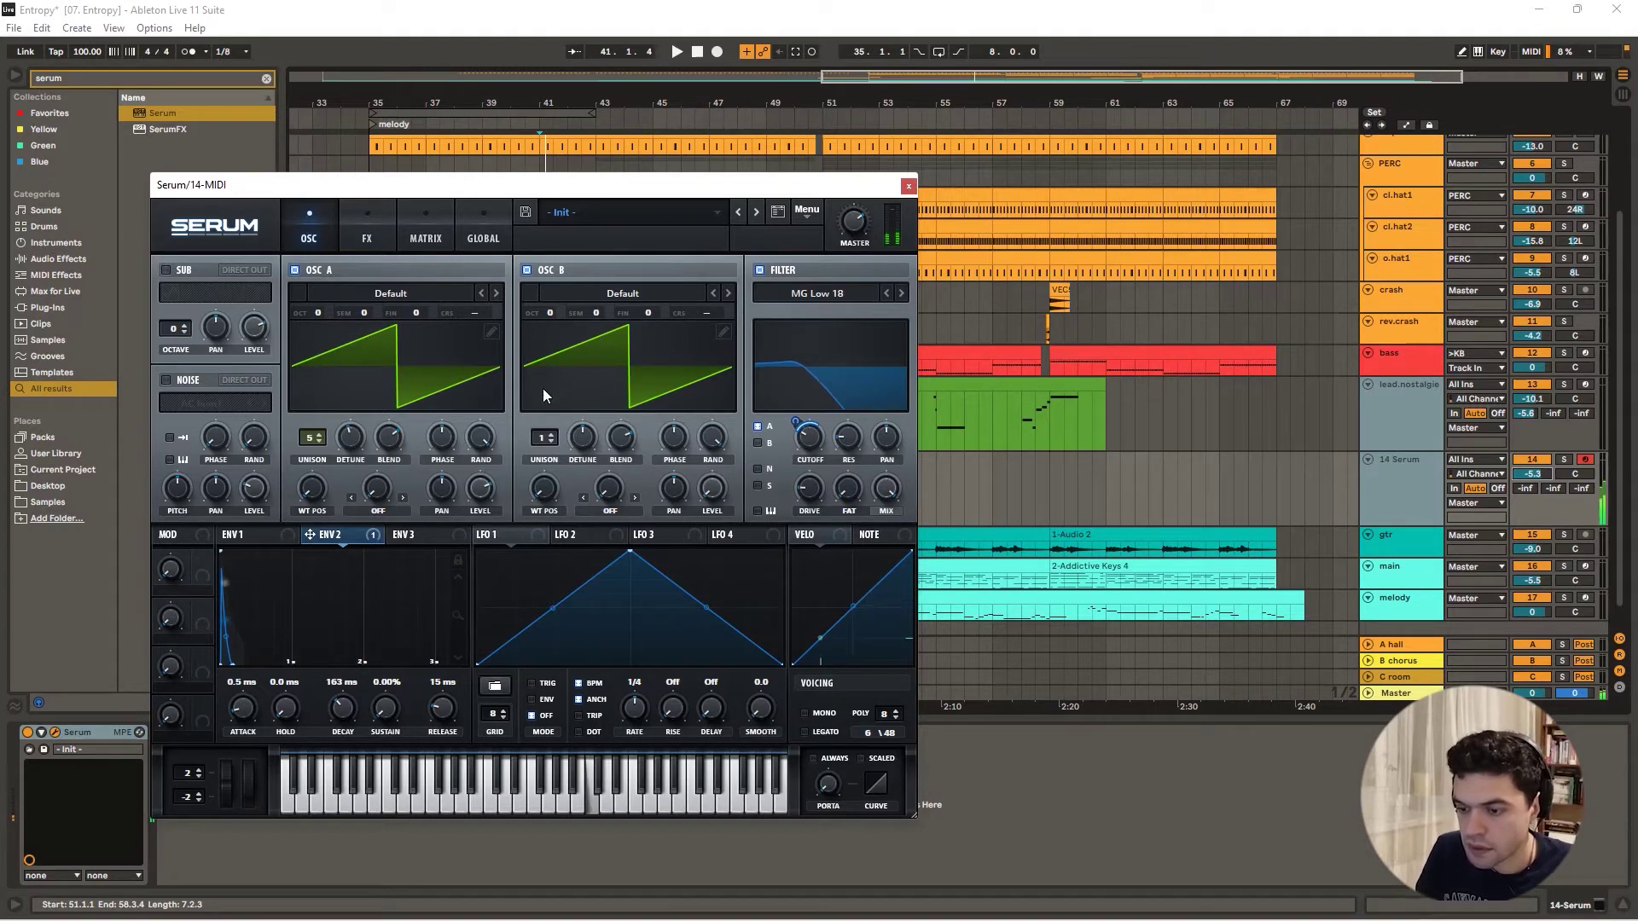
- Set oscillator A's warp mode to FM (from B) and raise the warp amount
{"action": "left_click", "coordinate": [384, 511]}
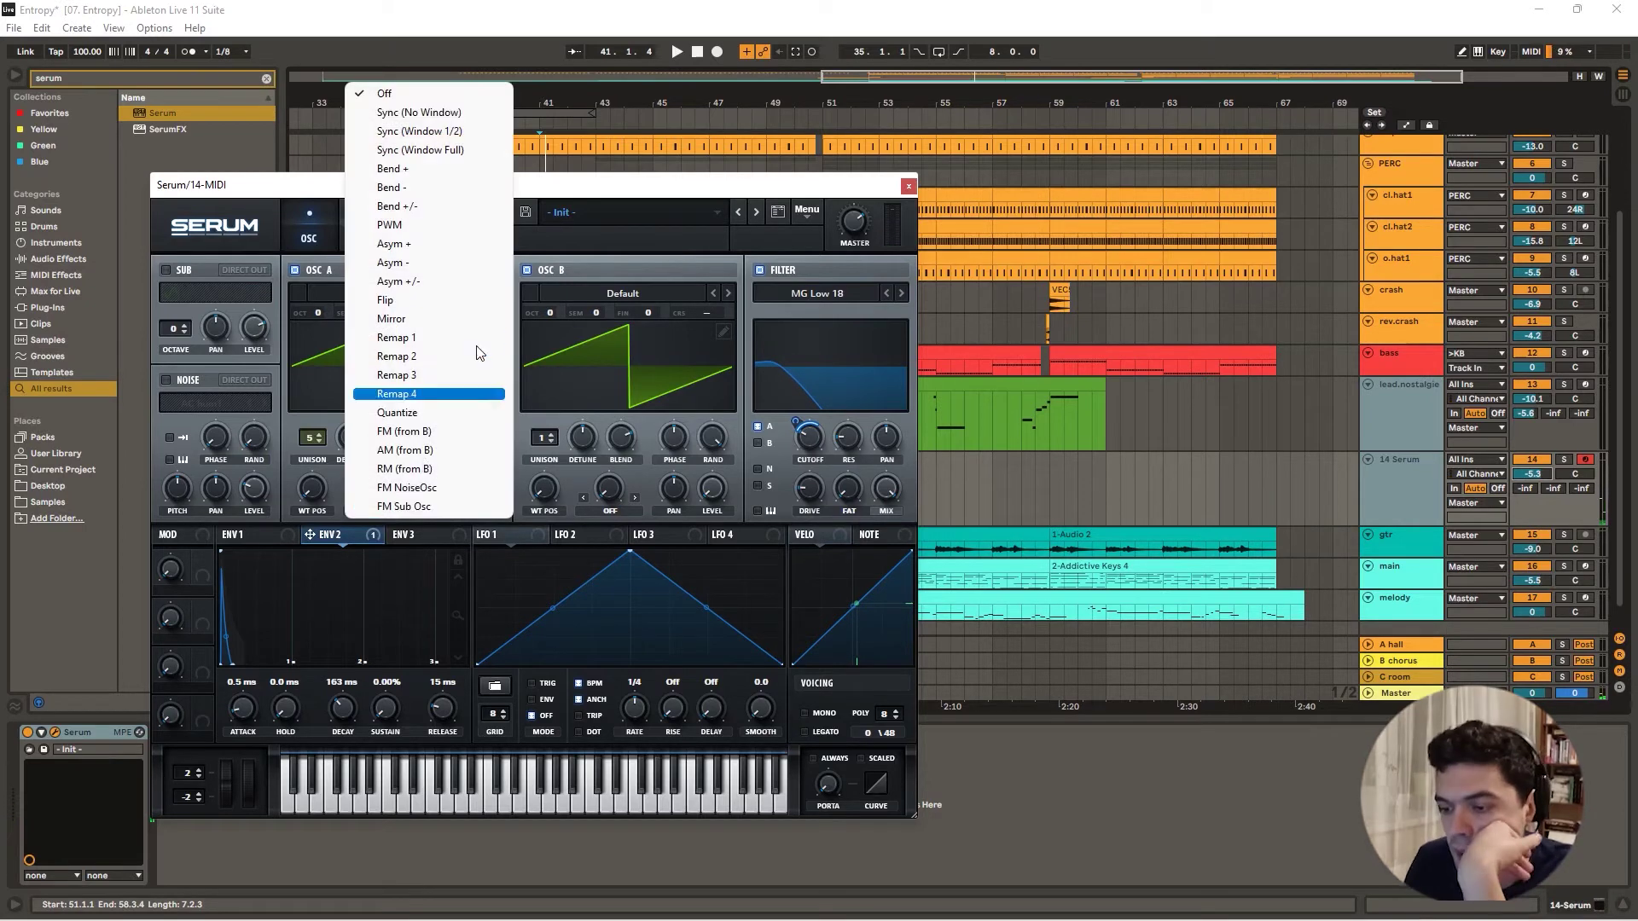
{"action": "left_click", "coordinate": [422, 433]}
{"action": "left_click_drag", "start_coordinate": [376, 488], "coordinate": [404, 424]}
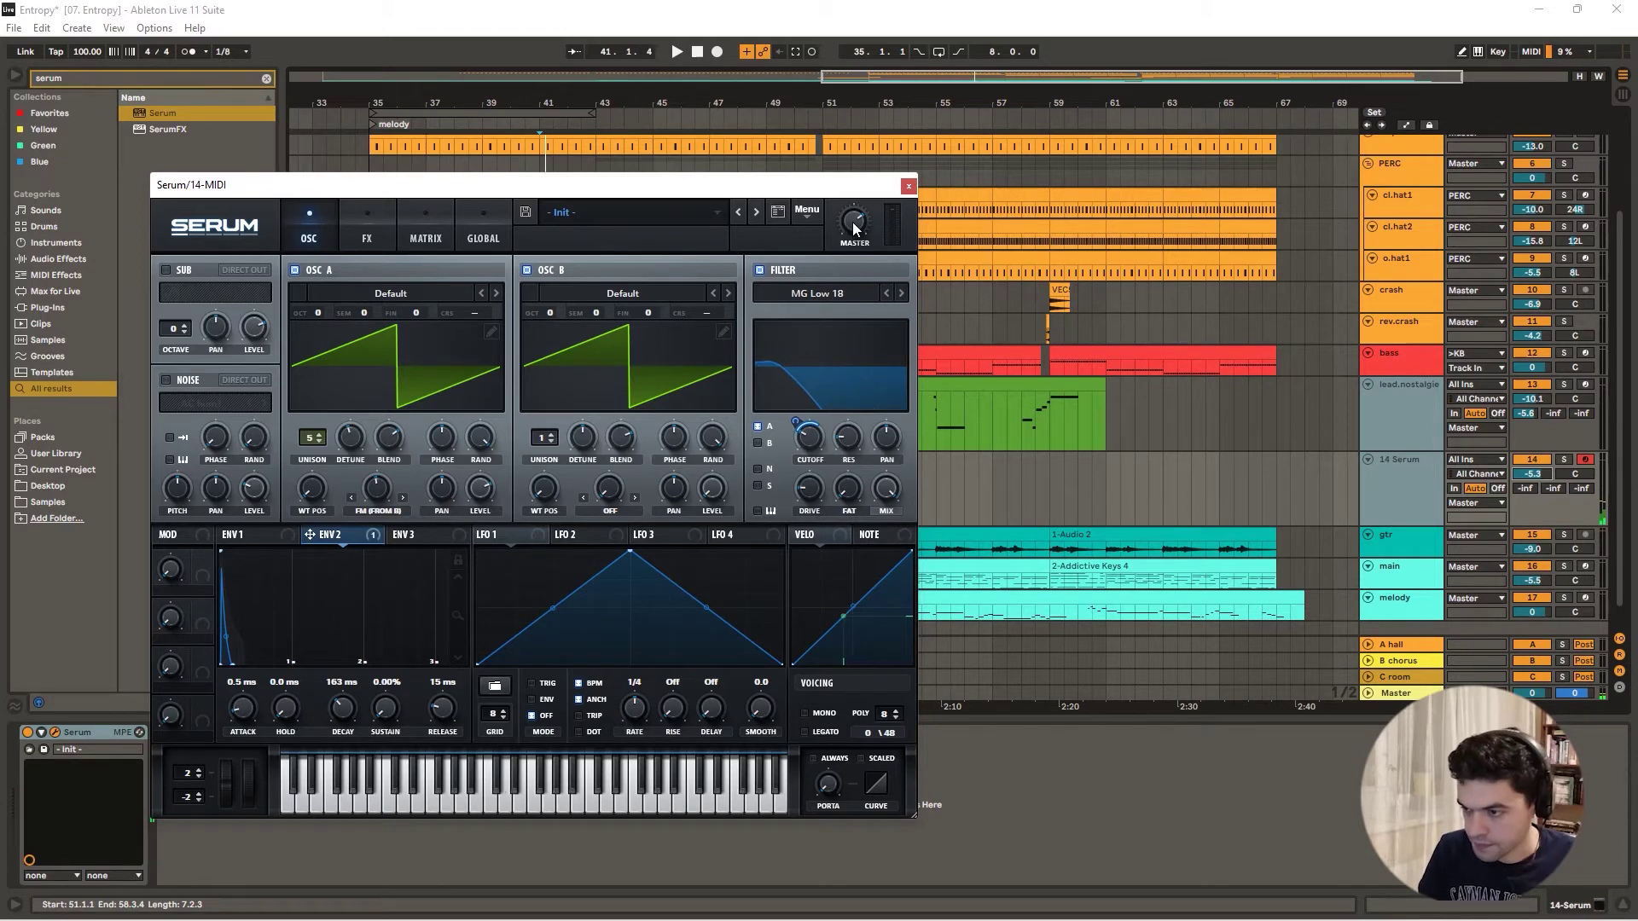
{"action": "mouse_move", "coordinate": [852, 223]}
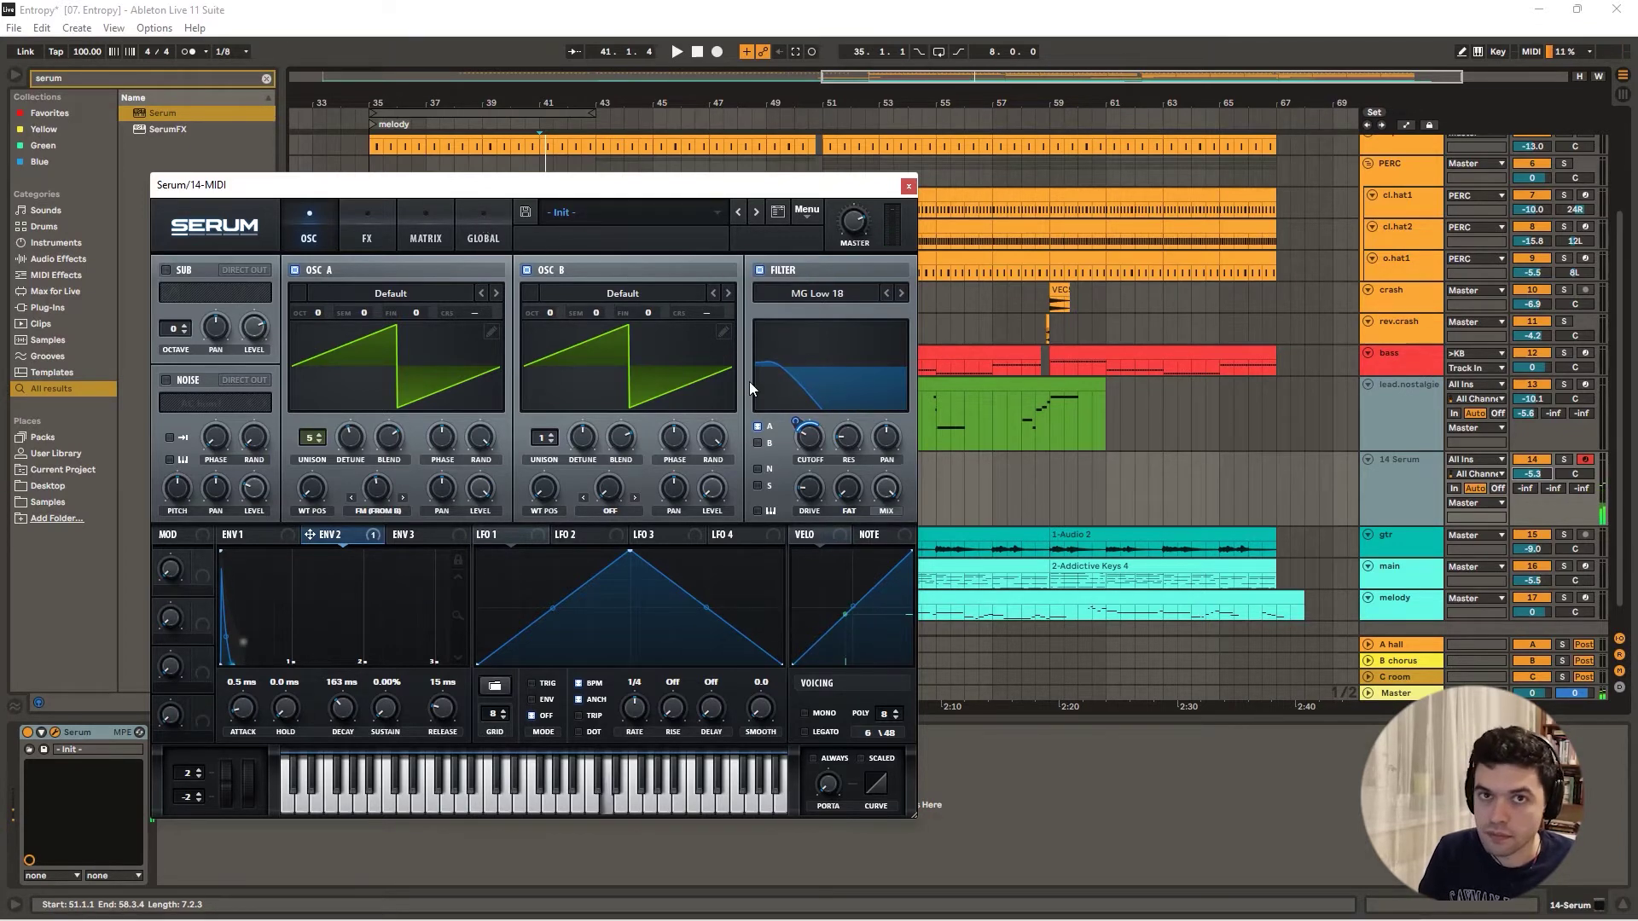
- Move the Serum window out of the way, check lead.nostalgie's device chain, and return to the Serum track
{"action": "left_click", "coordinate": [1404, 468]}
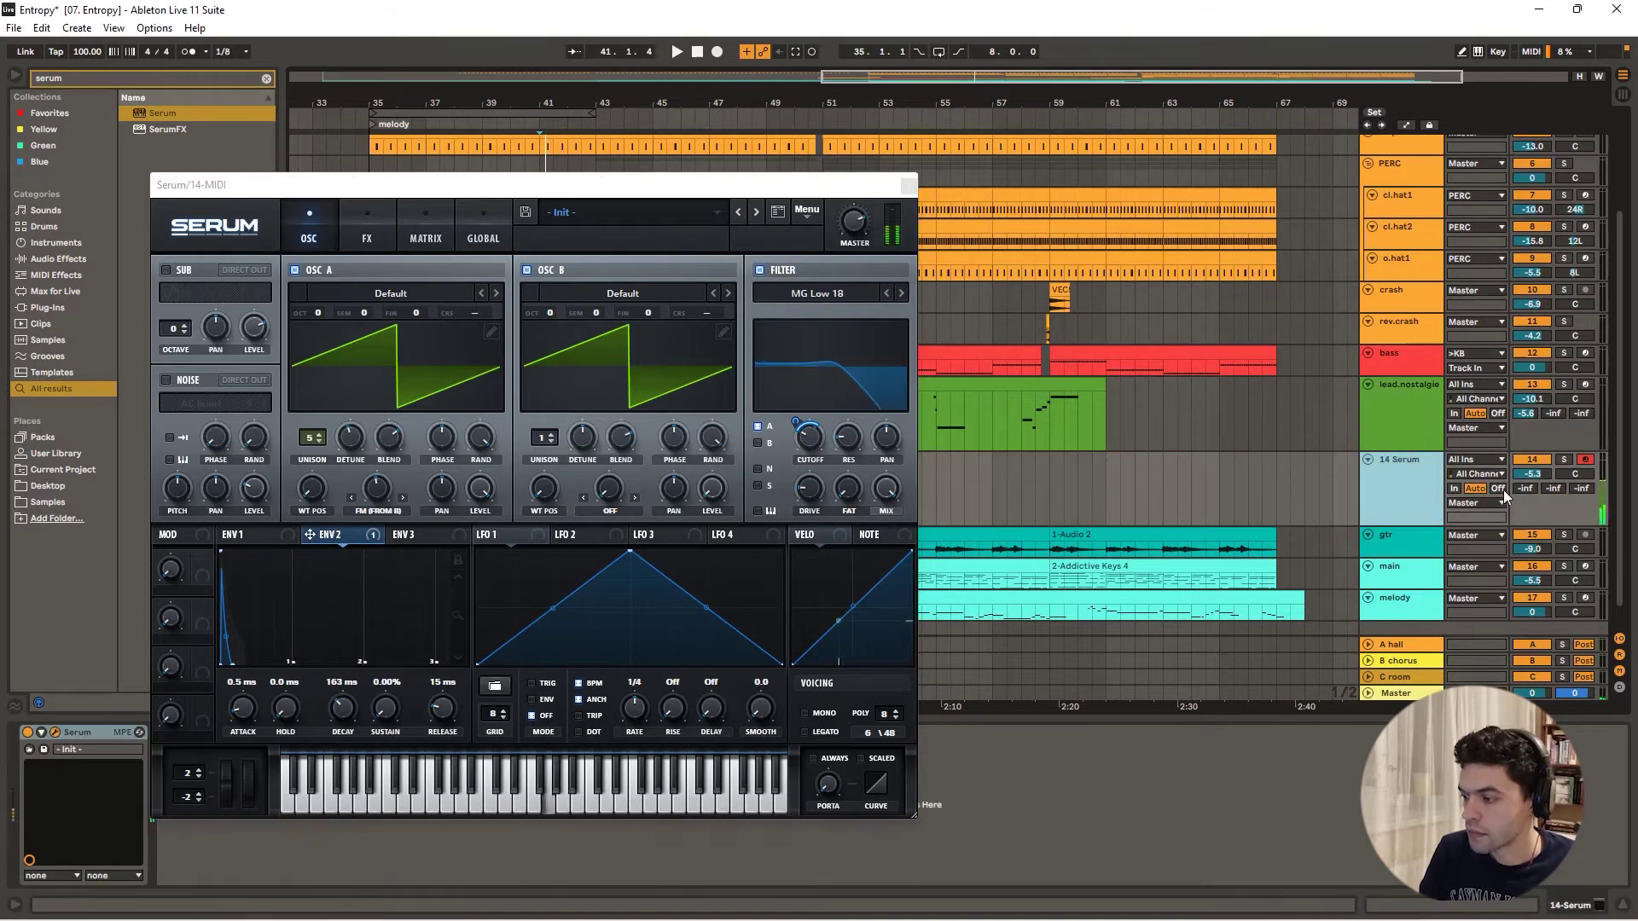
{"action": "left_click_drag", "start_coordinate": [741, 199], "coordinate": [315, 46]}
{"action": "left_click", "coordinate": [1403, 427]}
{"action": "left_click", "coordinate": [535, 734]}
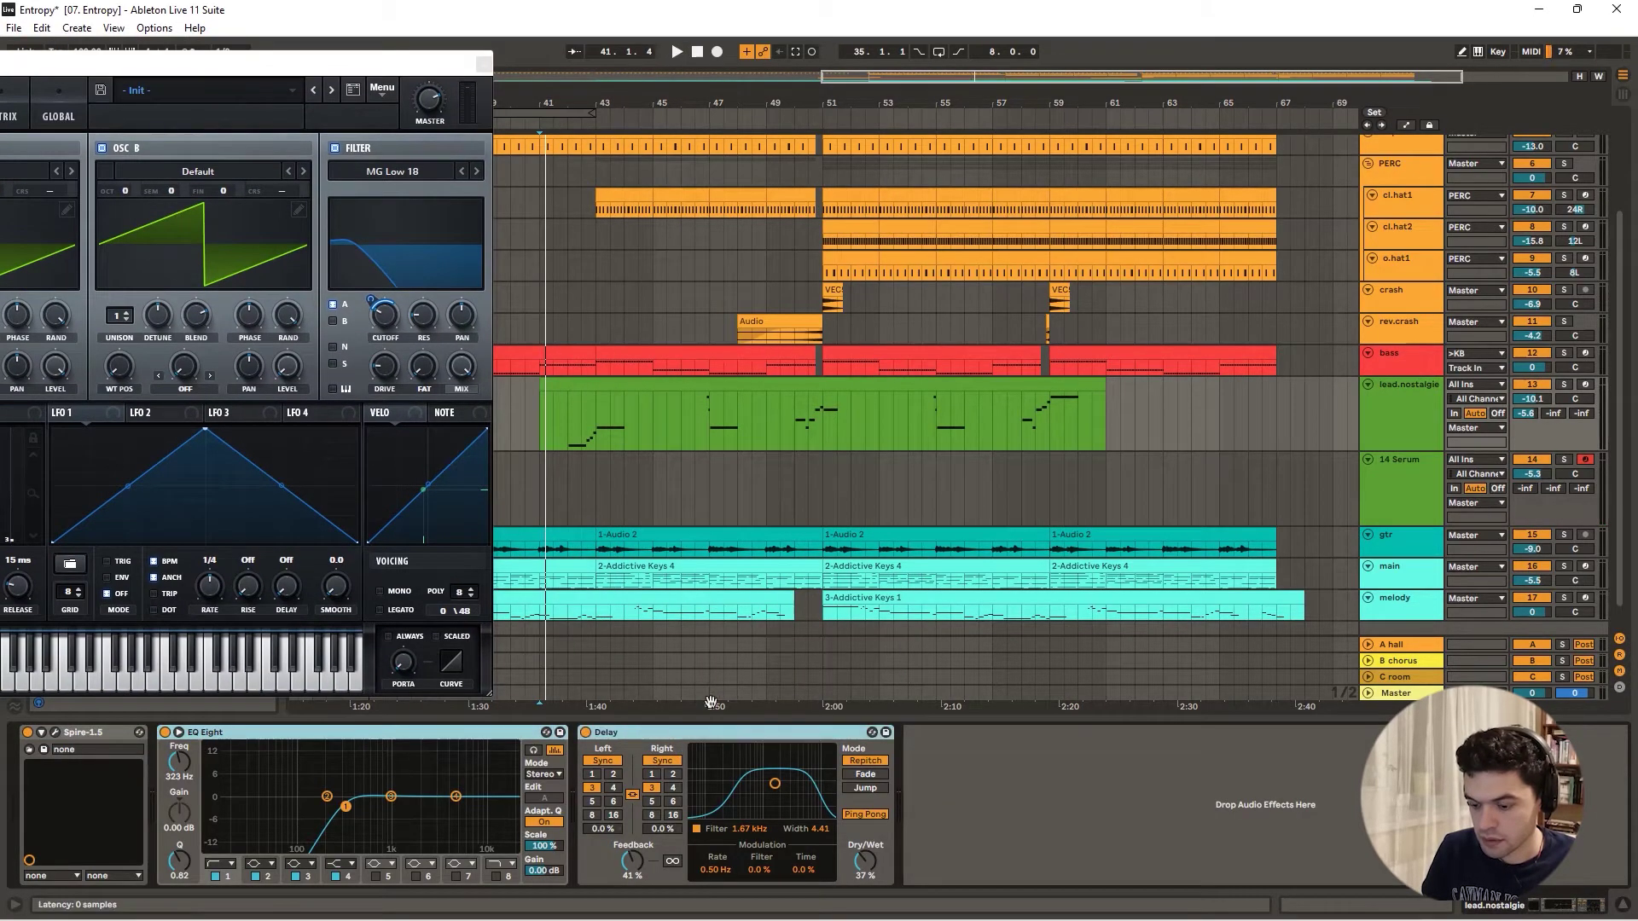
{"action": "left_click", "coordinate": [1324, 494]}
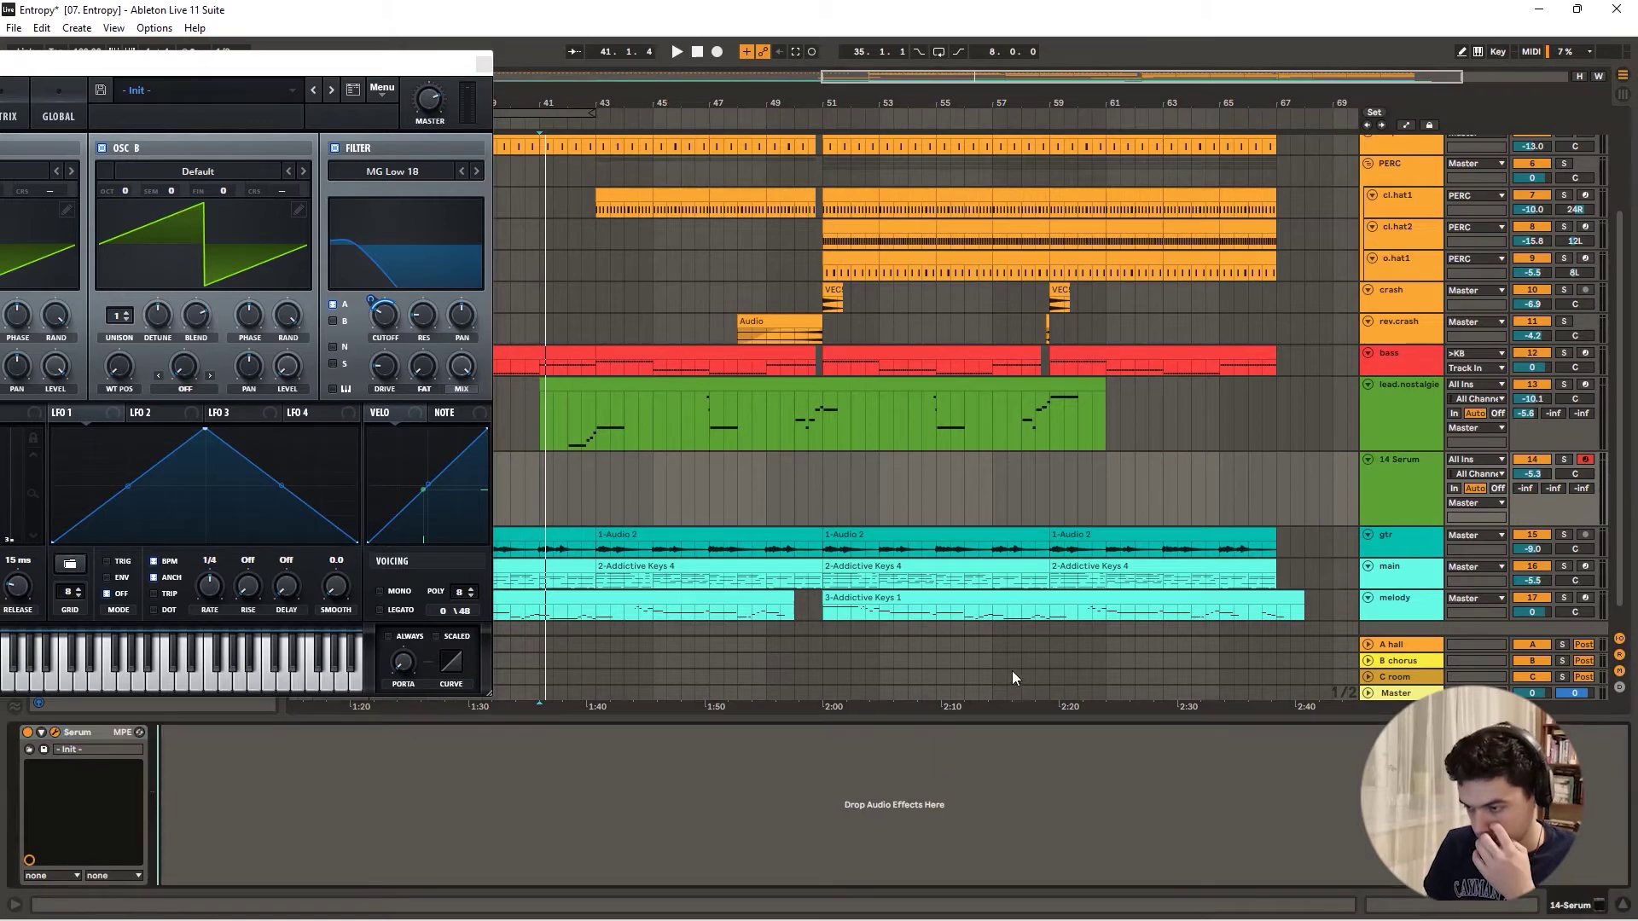
- Paste the EQ Eight and Delay devices onto the Serum track and set its send to the A hall return to -2.0 dB
{"action": "key", "text": "ctrl+v"}
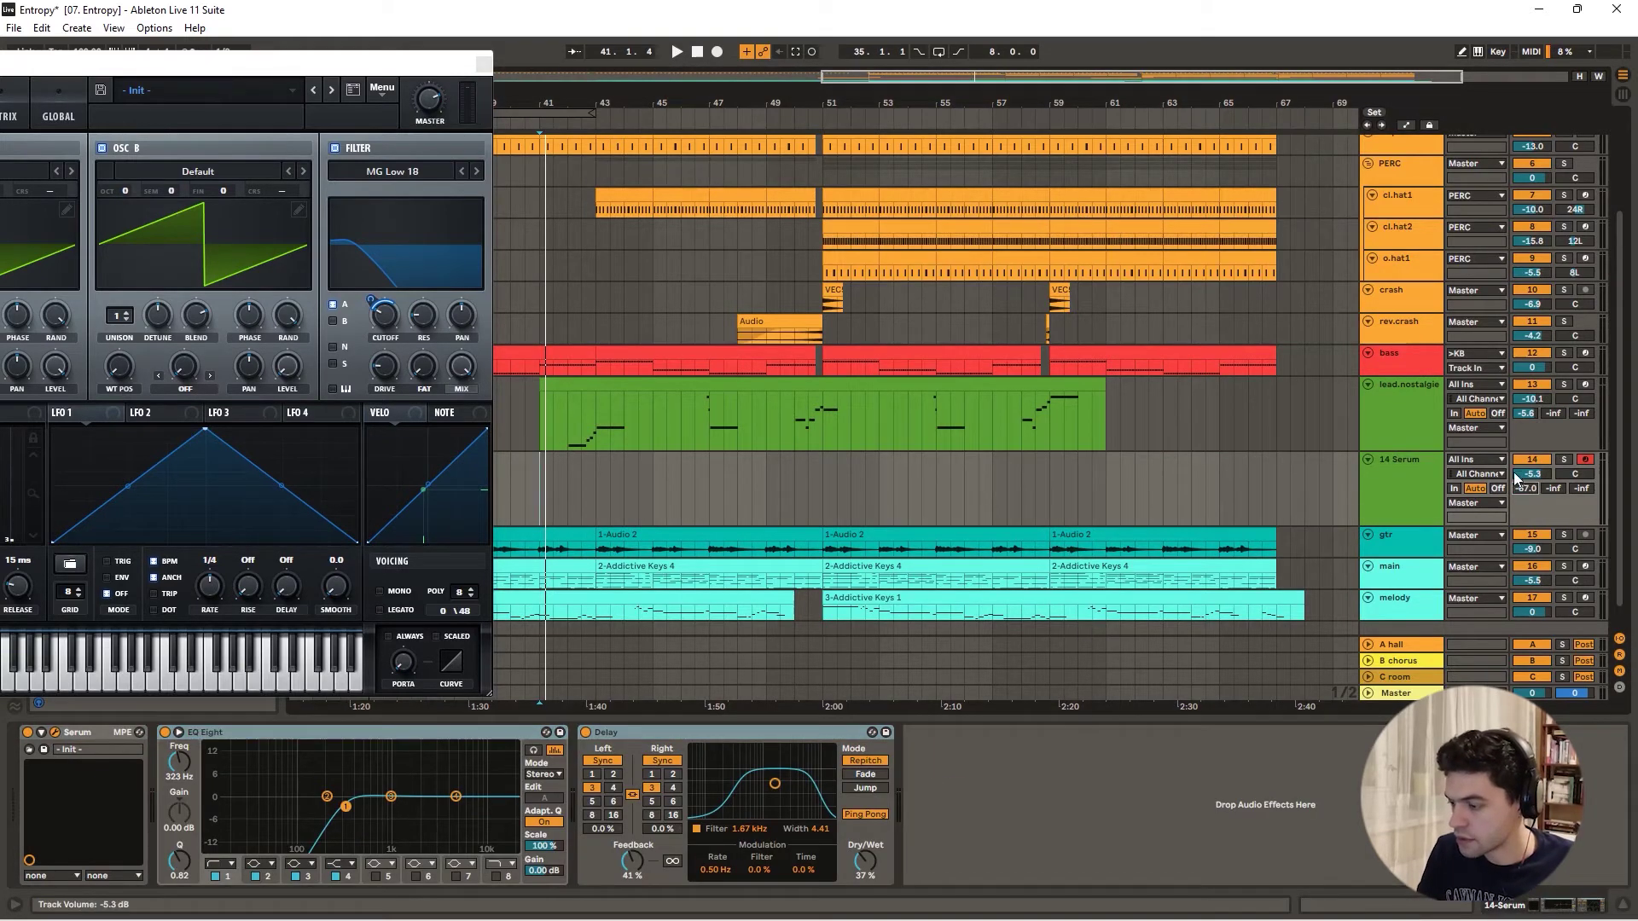
{"action": "left_click", "coordinate": [1378, 643]}
{"action": "left_click", "coordinate": [1368, 644]}
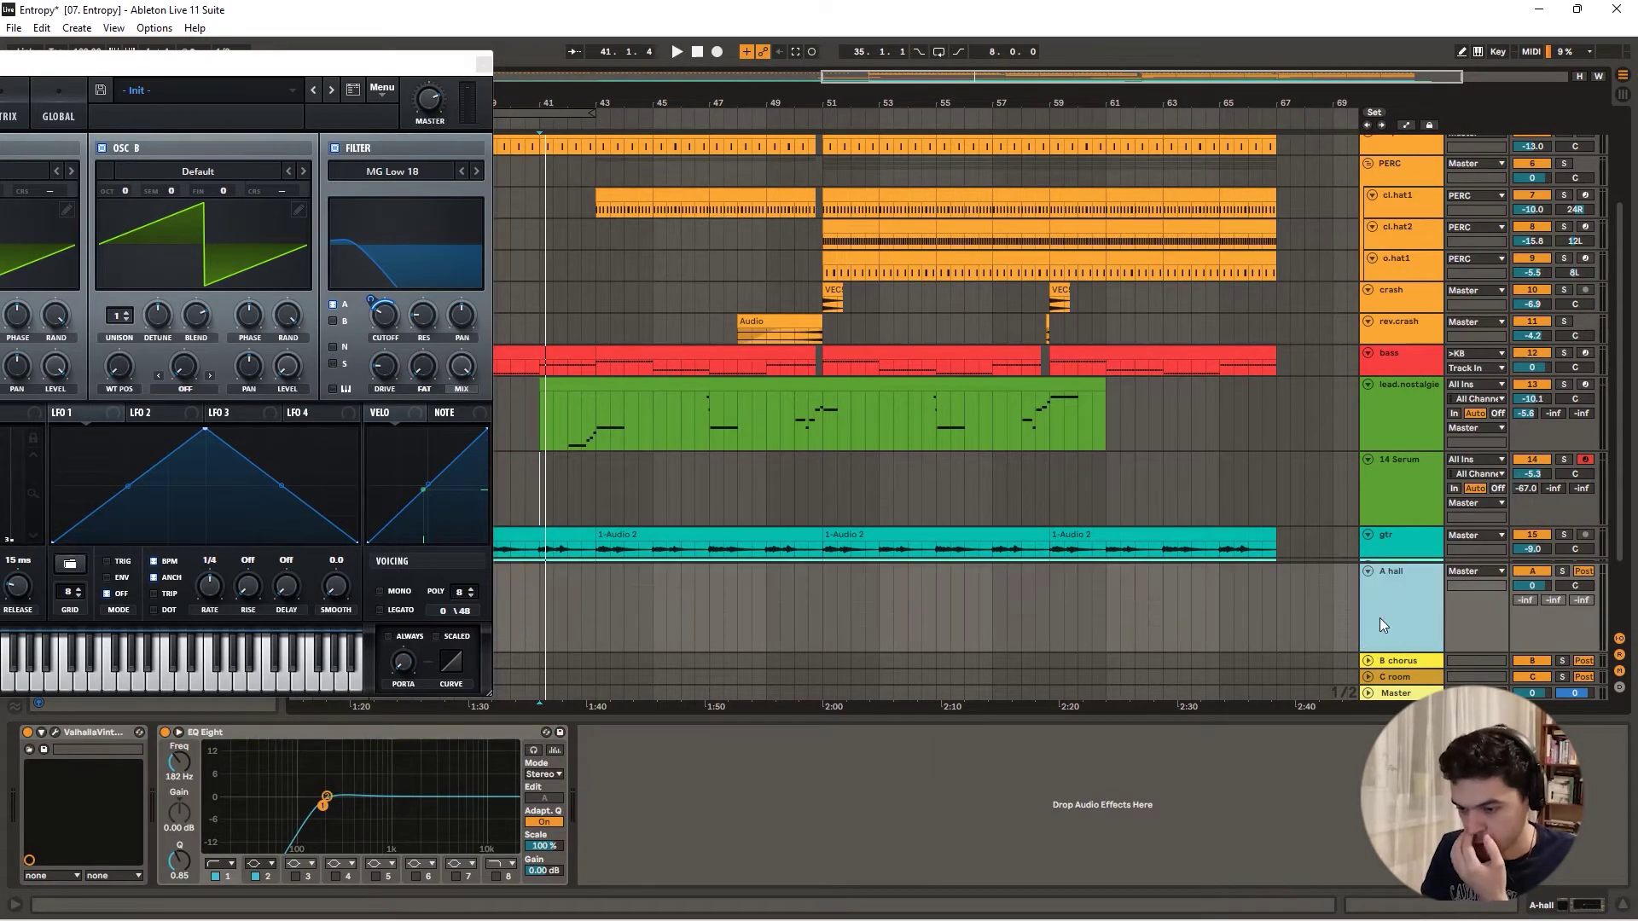
{"action": "left_click", "coordinate": [1368, 572]}
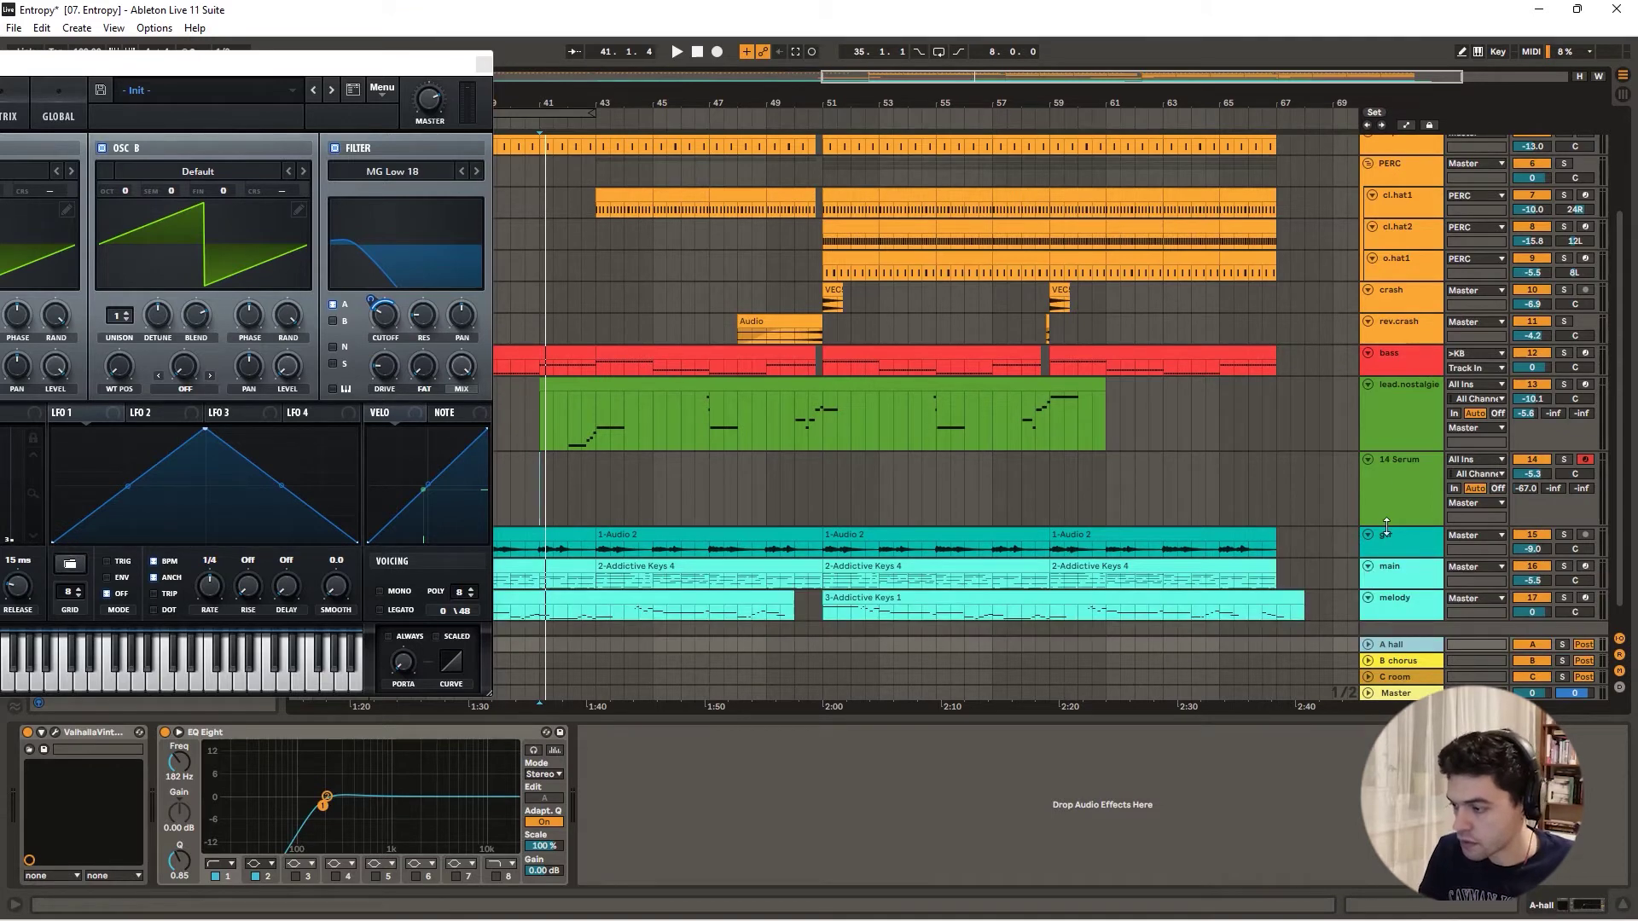
{"action": "left_click", "coordinate": [1404, 421]}
{"action": "left_click", "coordinate": [1415, 482]}
{"action": "mouse_move", "coordinate": [1517, 488]}
{"action": "left_mouse_down"}
{"action": "mouse_move", "coordinate": [1516, 452]}
{"action": "mouse_move", "coordinate": [1525, 477]}
{"action": "left_mouse_up"}
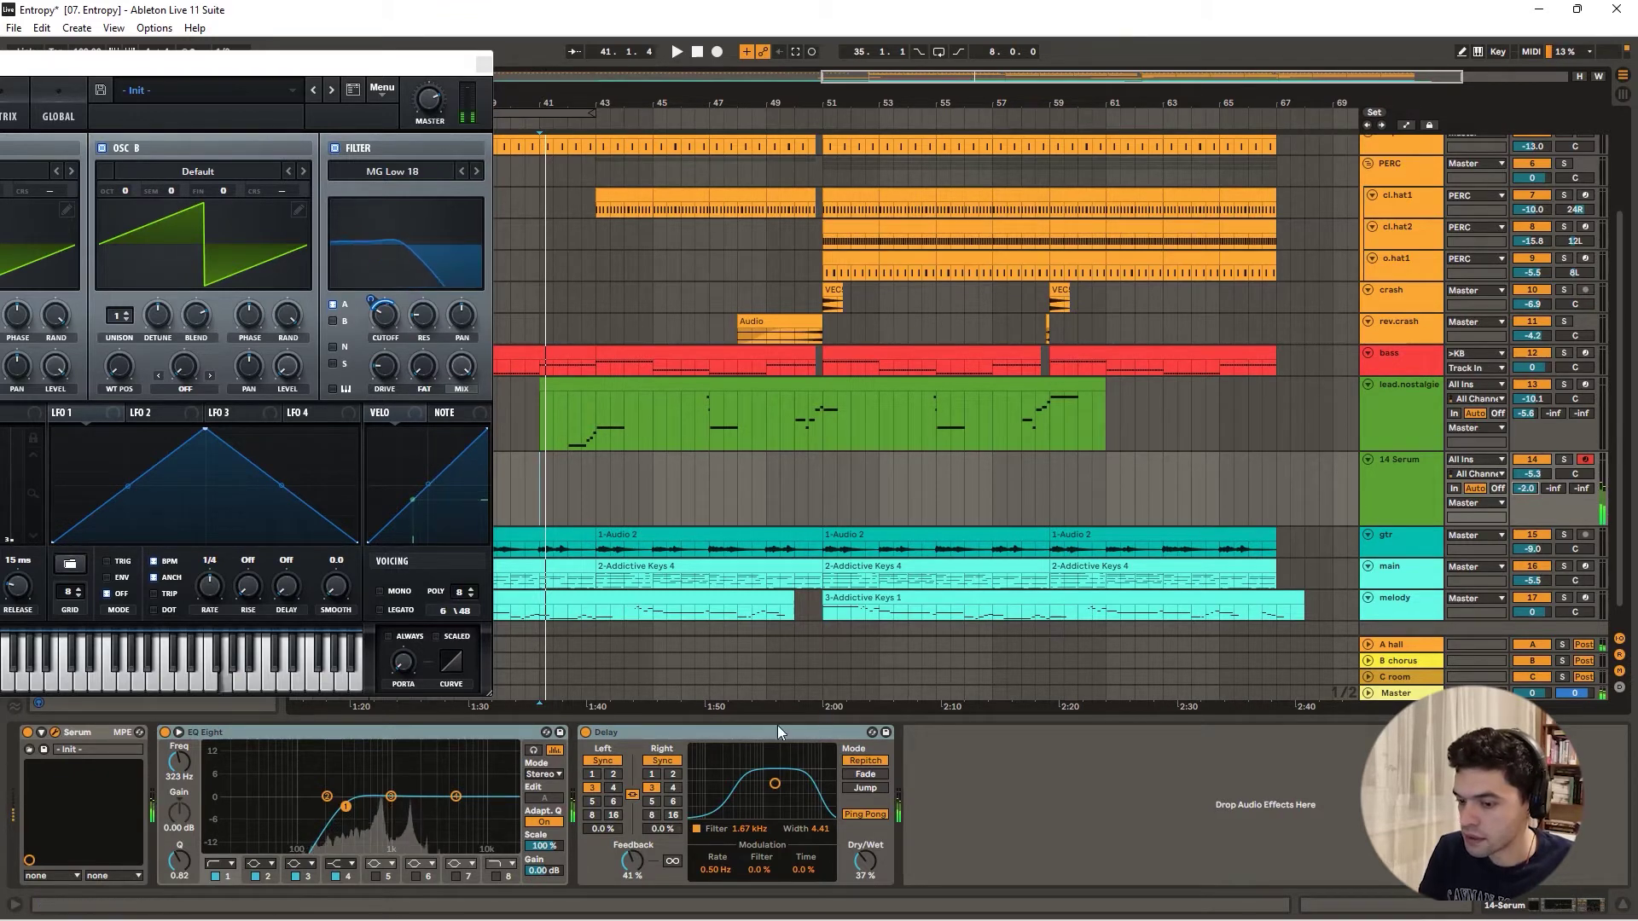
- Shift EQ Eight's low cut to 516 Hz and assign Serum's envelope 2 to oscillator A's FM (from B) amount
{"action": "left_click_drag", "start_coordinate": [345, 806], "coordinate": [365, 808]}
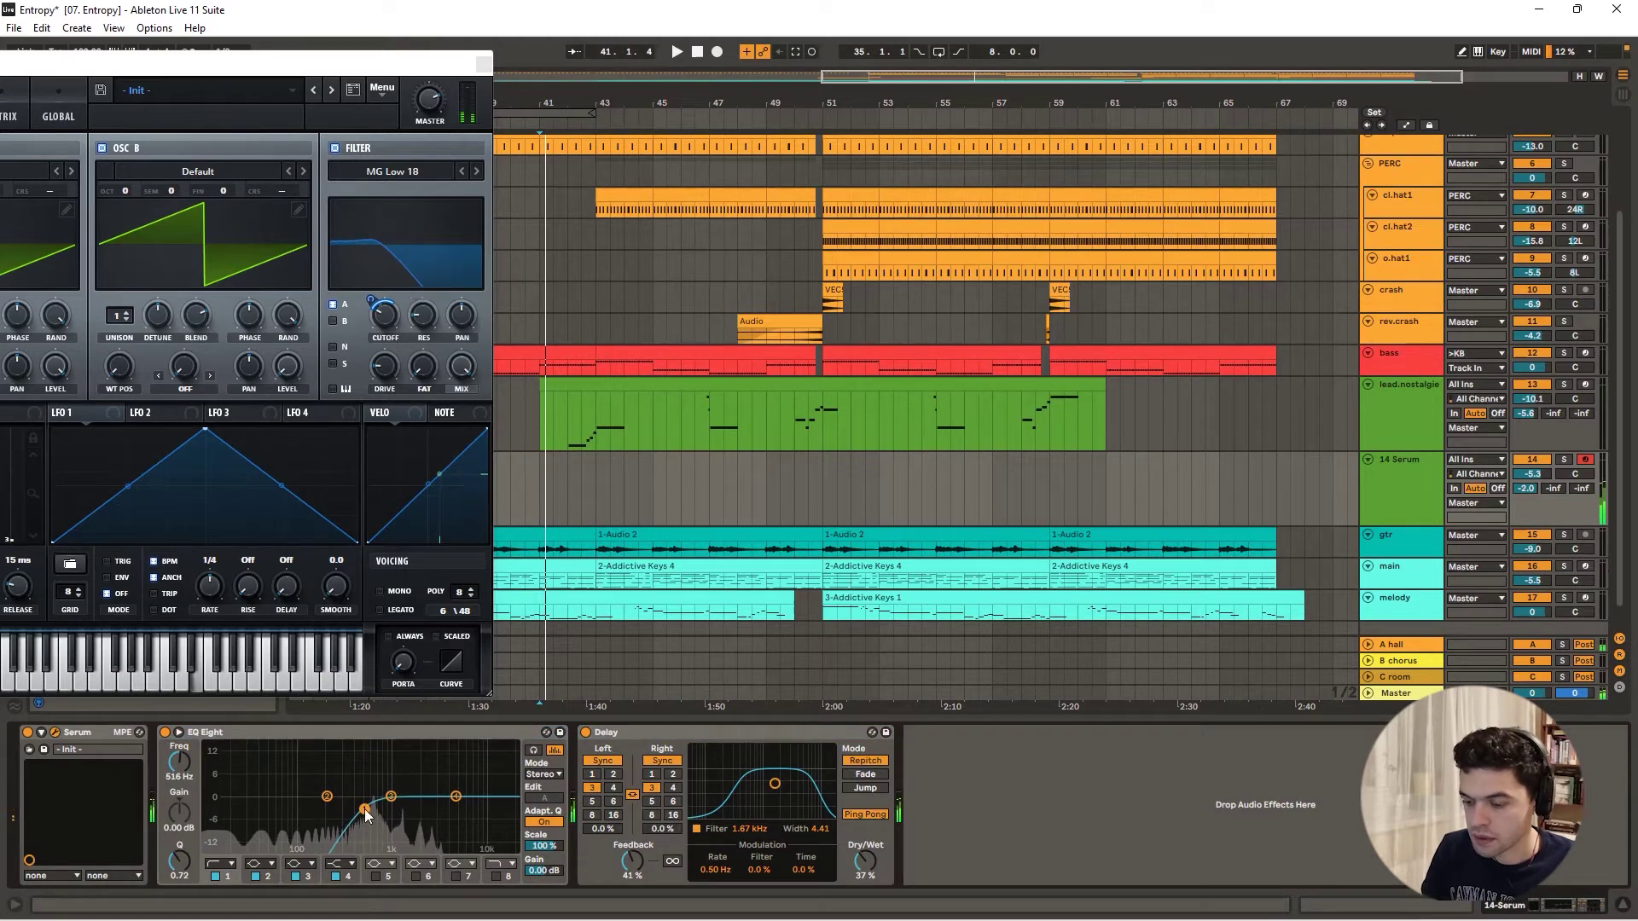
{"action": "left_click_drag", "start_coordinate": [351, 63], "coordinate": [748, 139]}
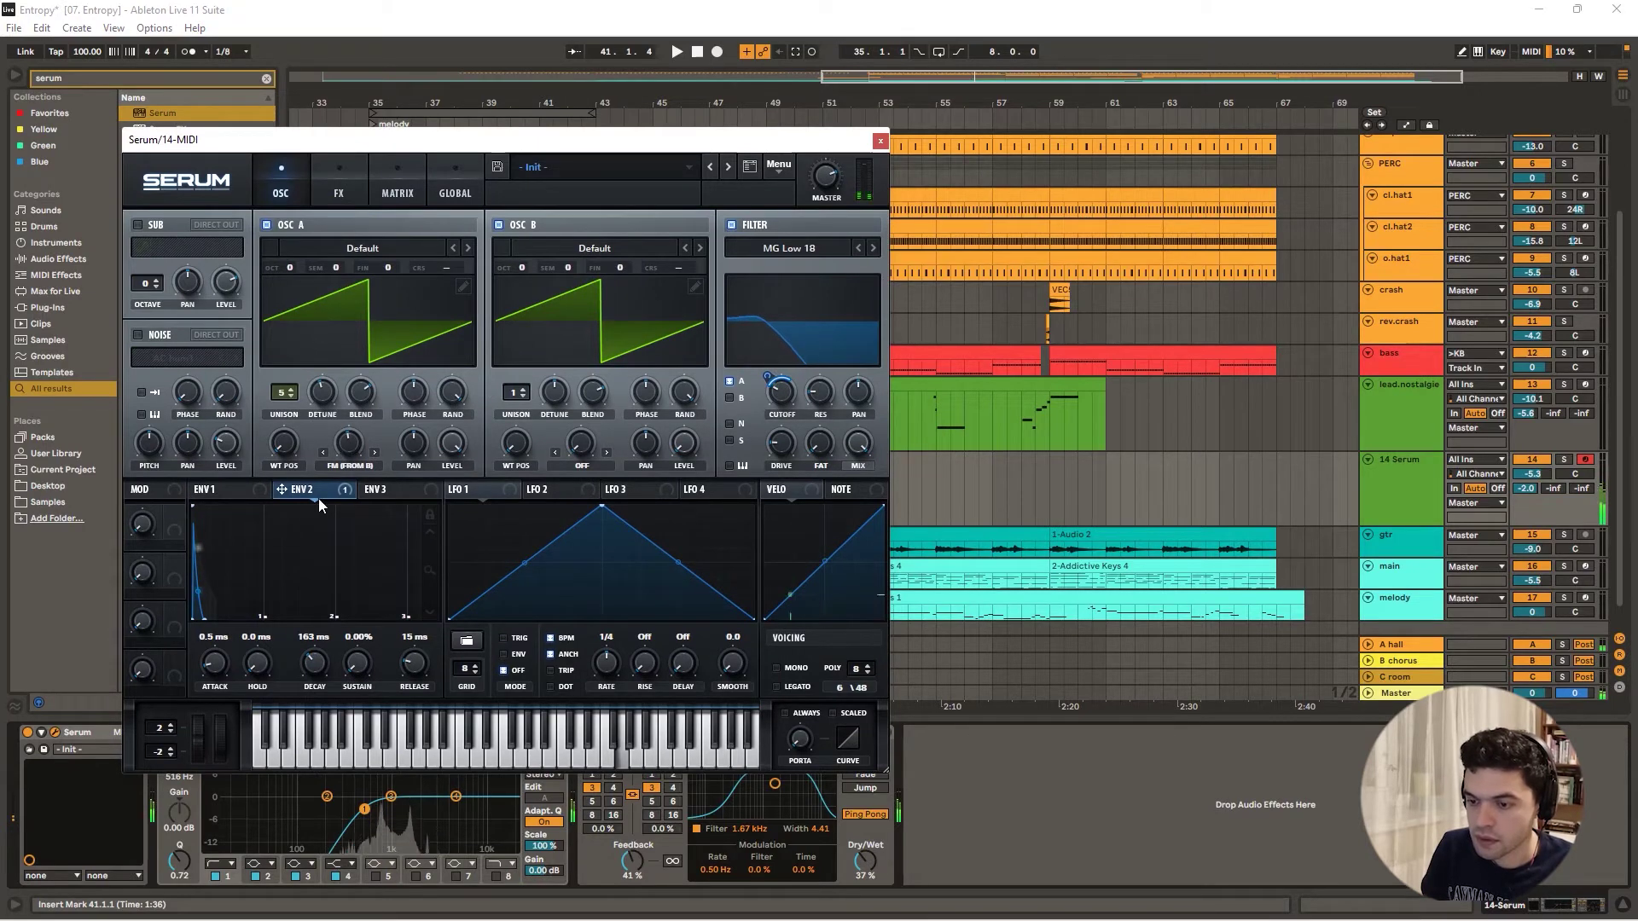
{"action": "left_click_drag", "start_coordinate": [319, 502], "coordinate": [333, 465]}
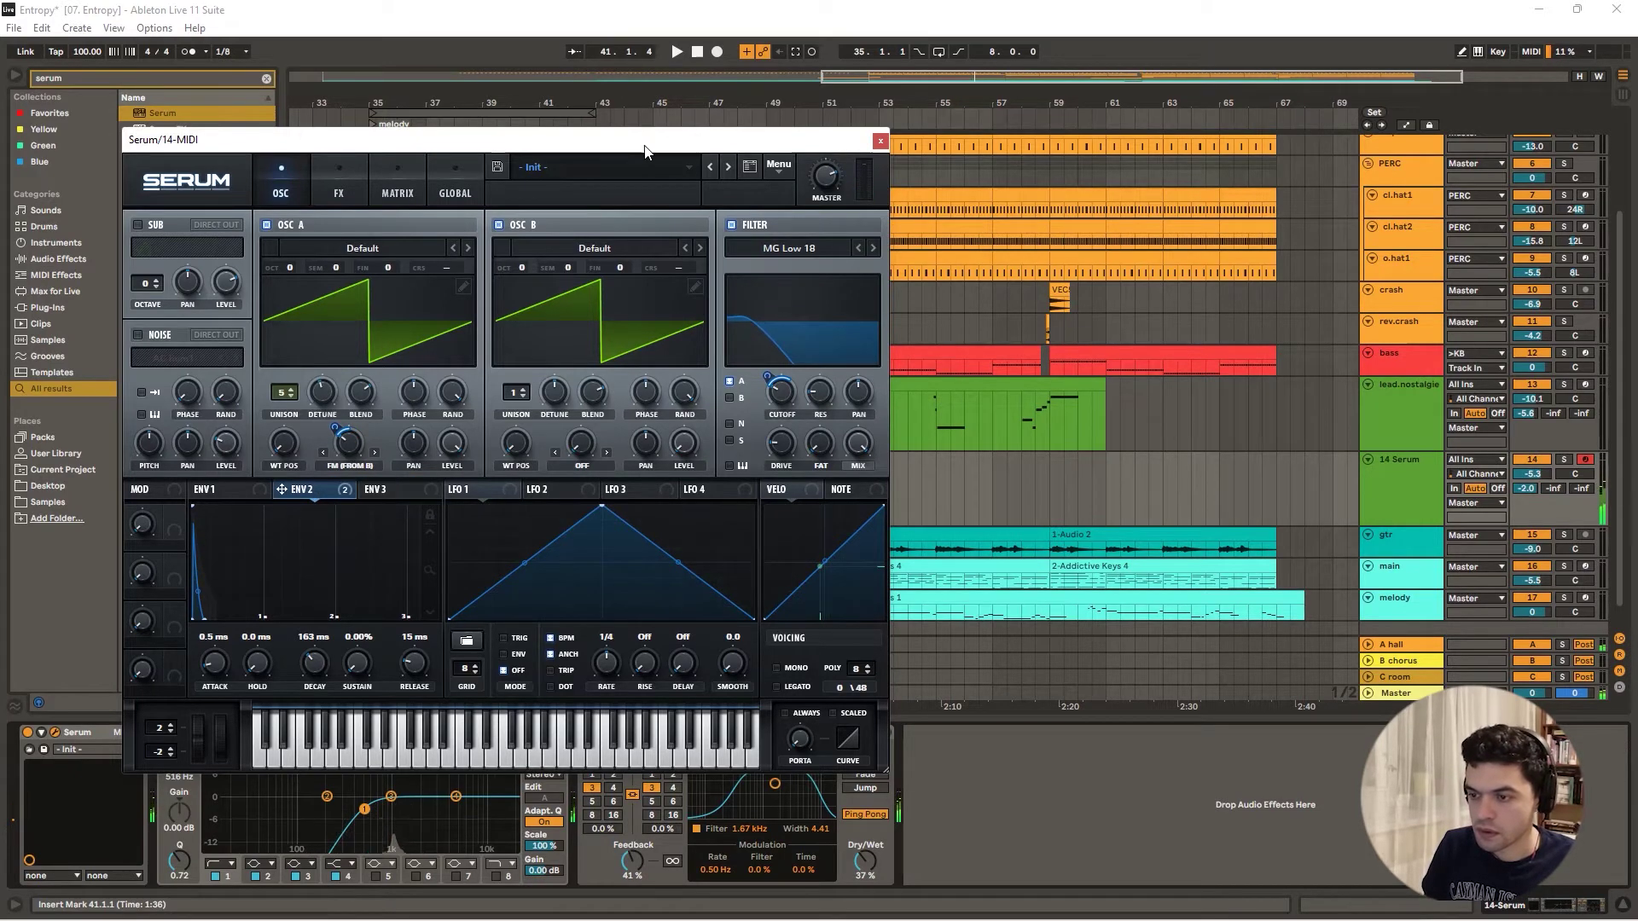
{"action": "left_click_drag", "start_coordinate": [645, 152], "coordinate": [597, 90]}
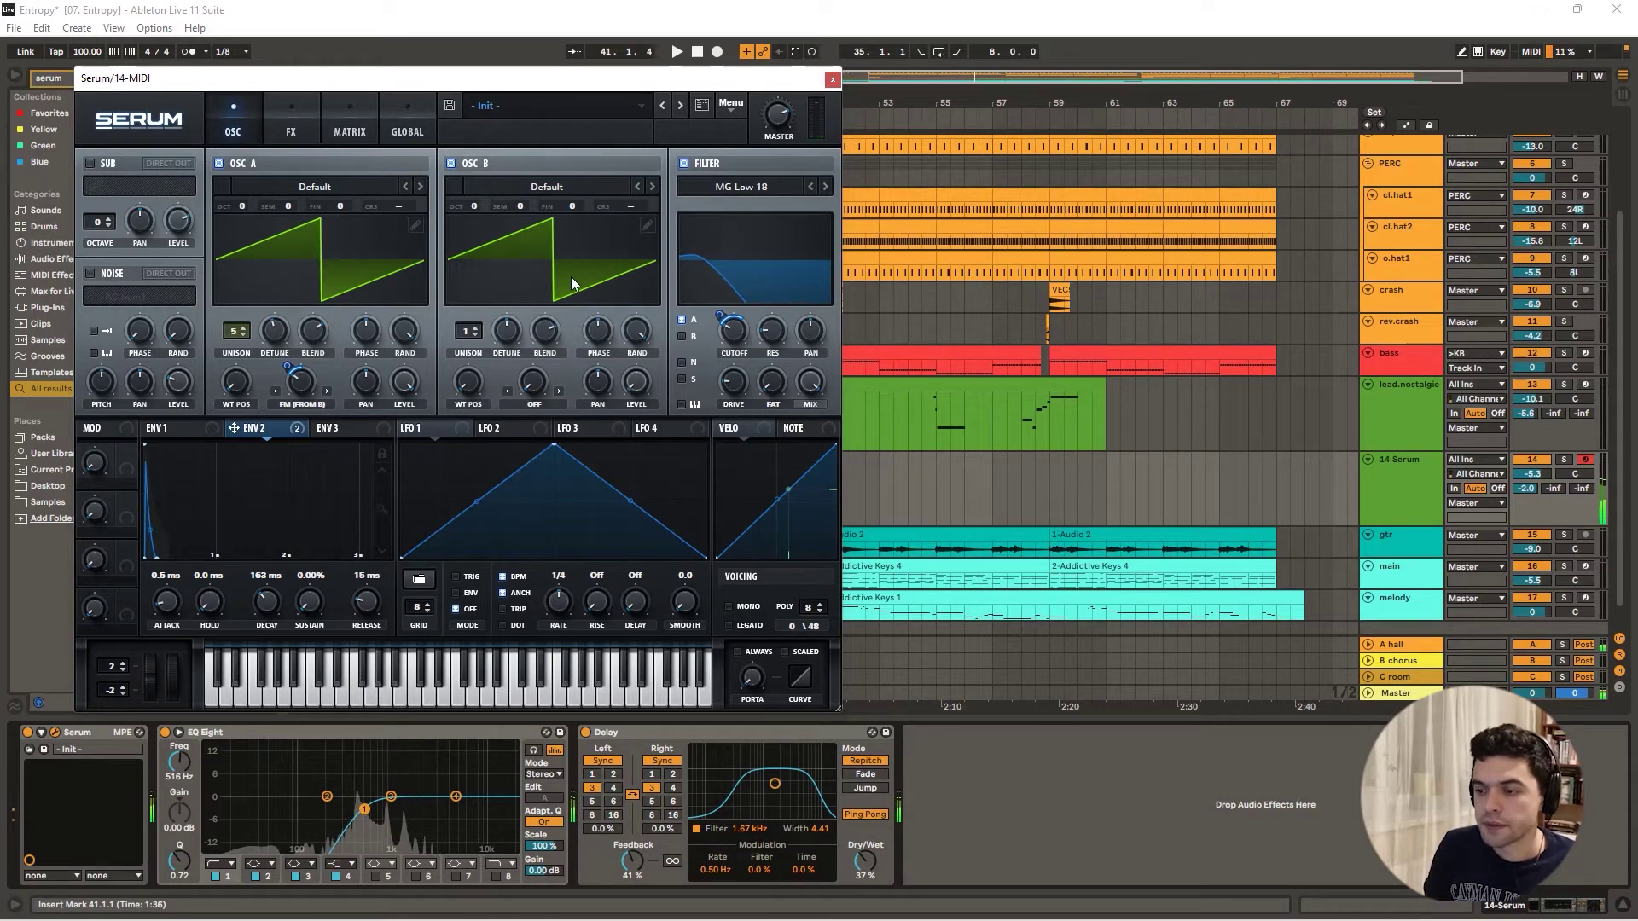
- Enable Serum's phaser and distortion effects, using the HardClip distortion type with a 36% mix
{"action": "left_click", "coordinate": [290, 124]}
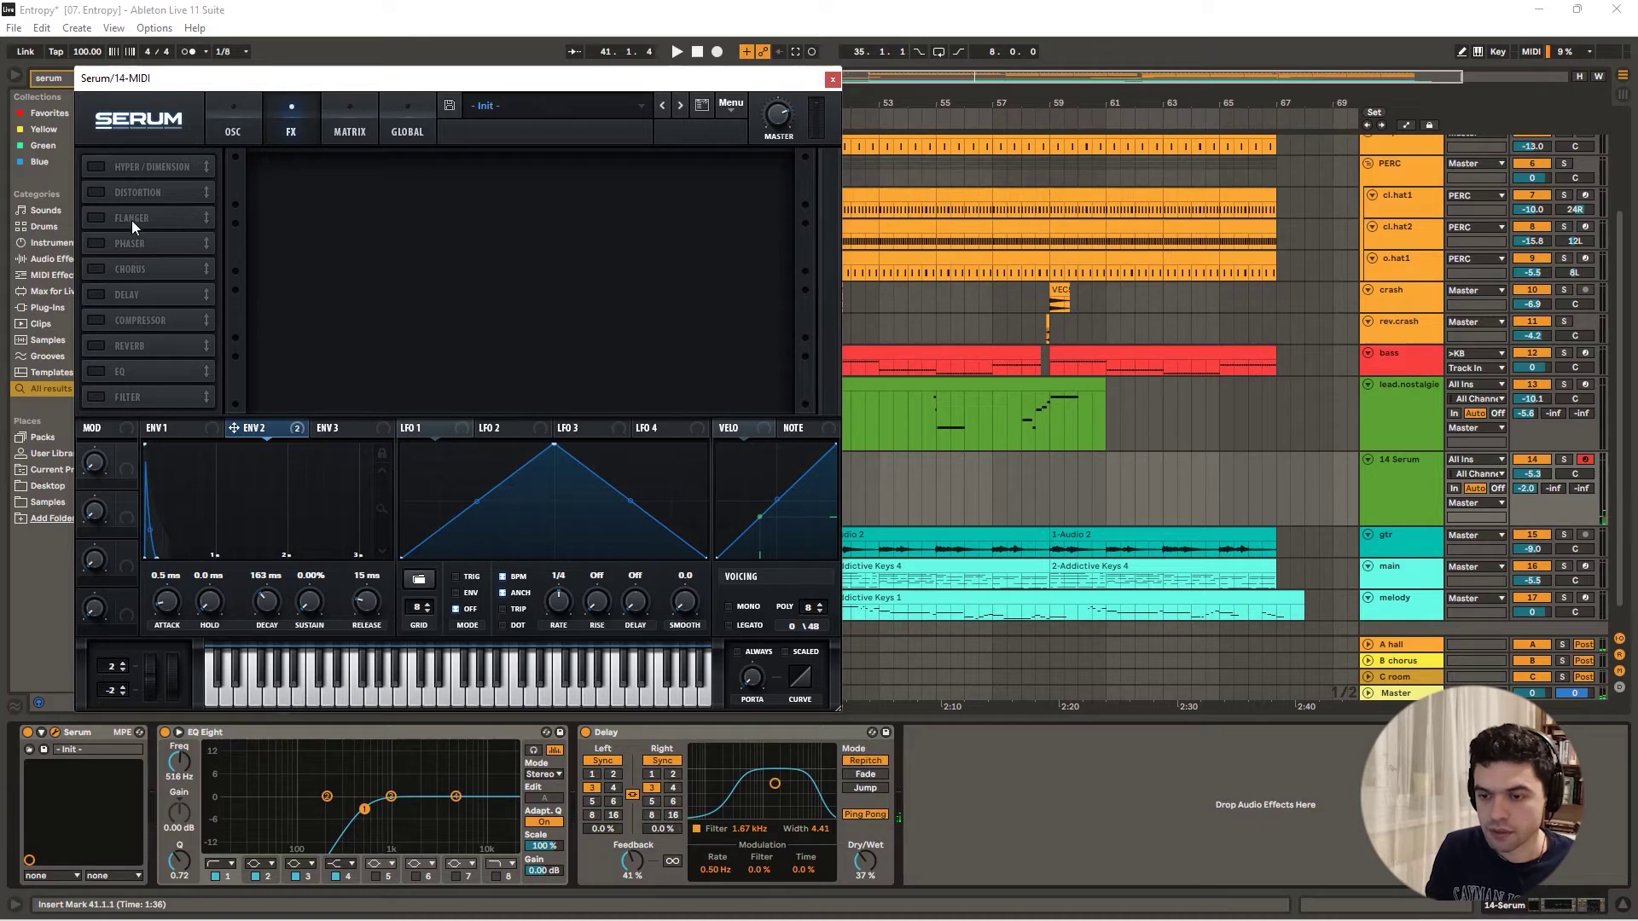
{"action": "left_click", "coordinate": [98, 241]}
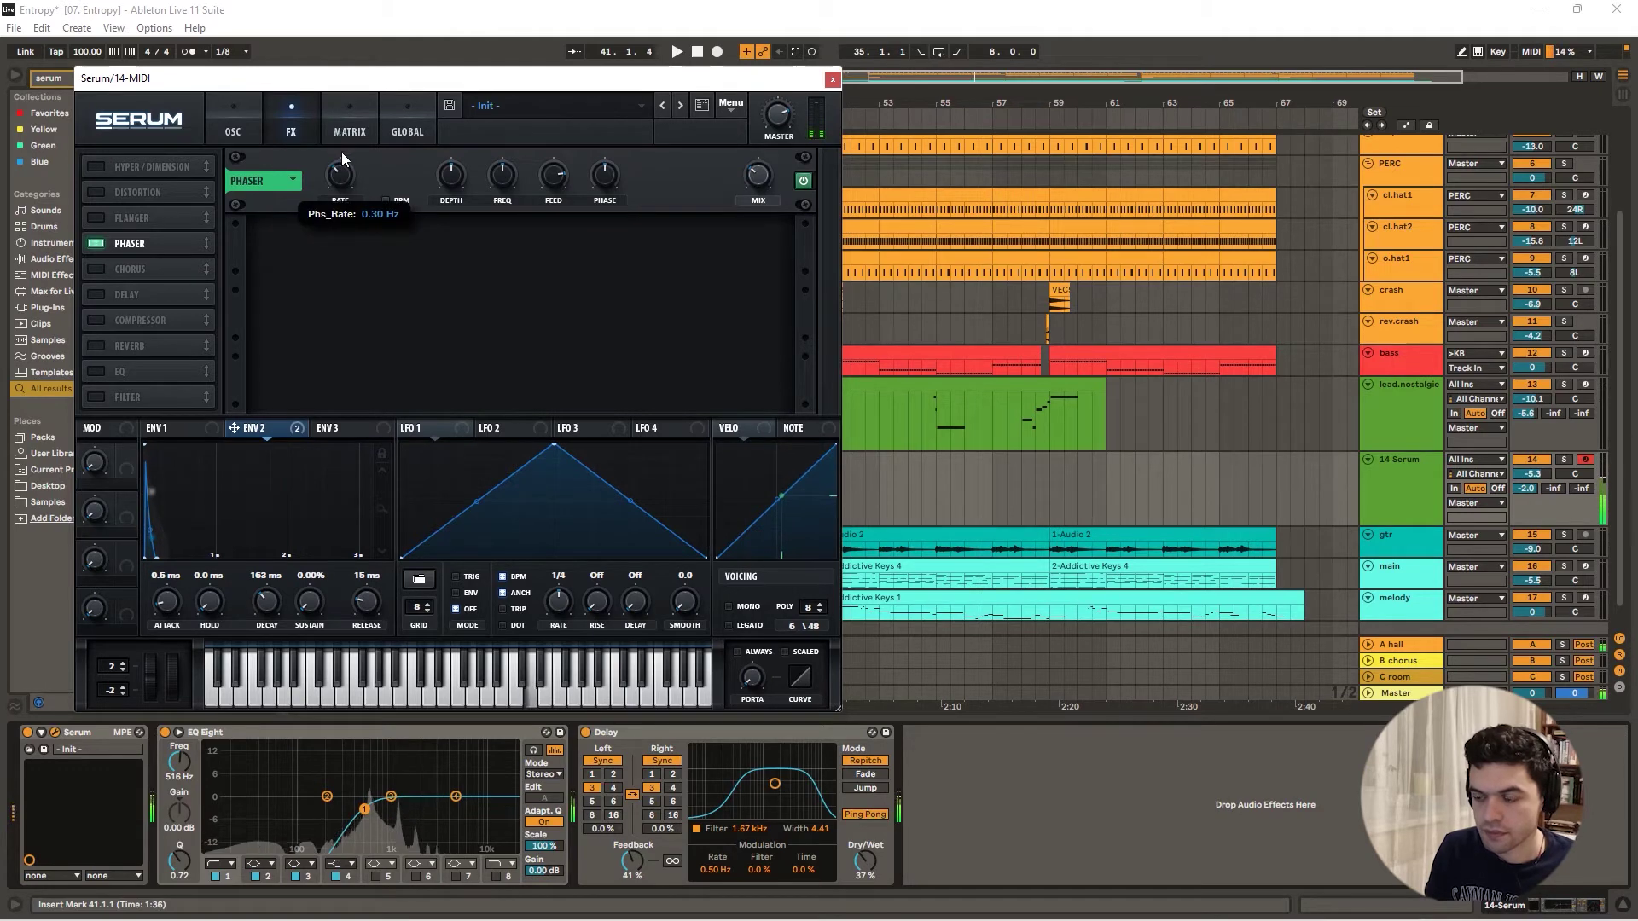
{"action": "left_click", "coordinate": [97, 192]}
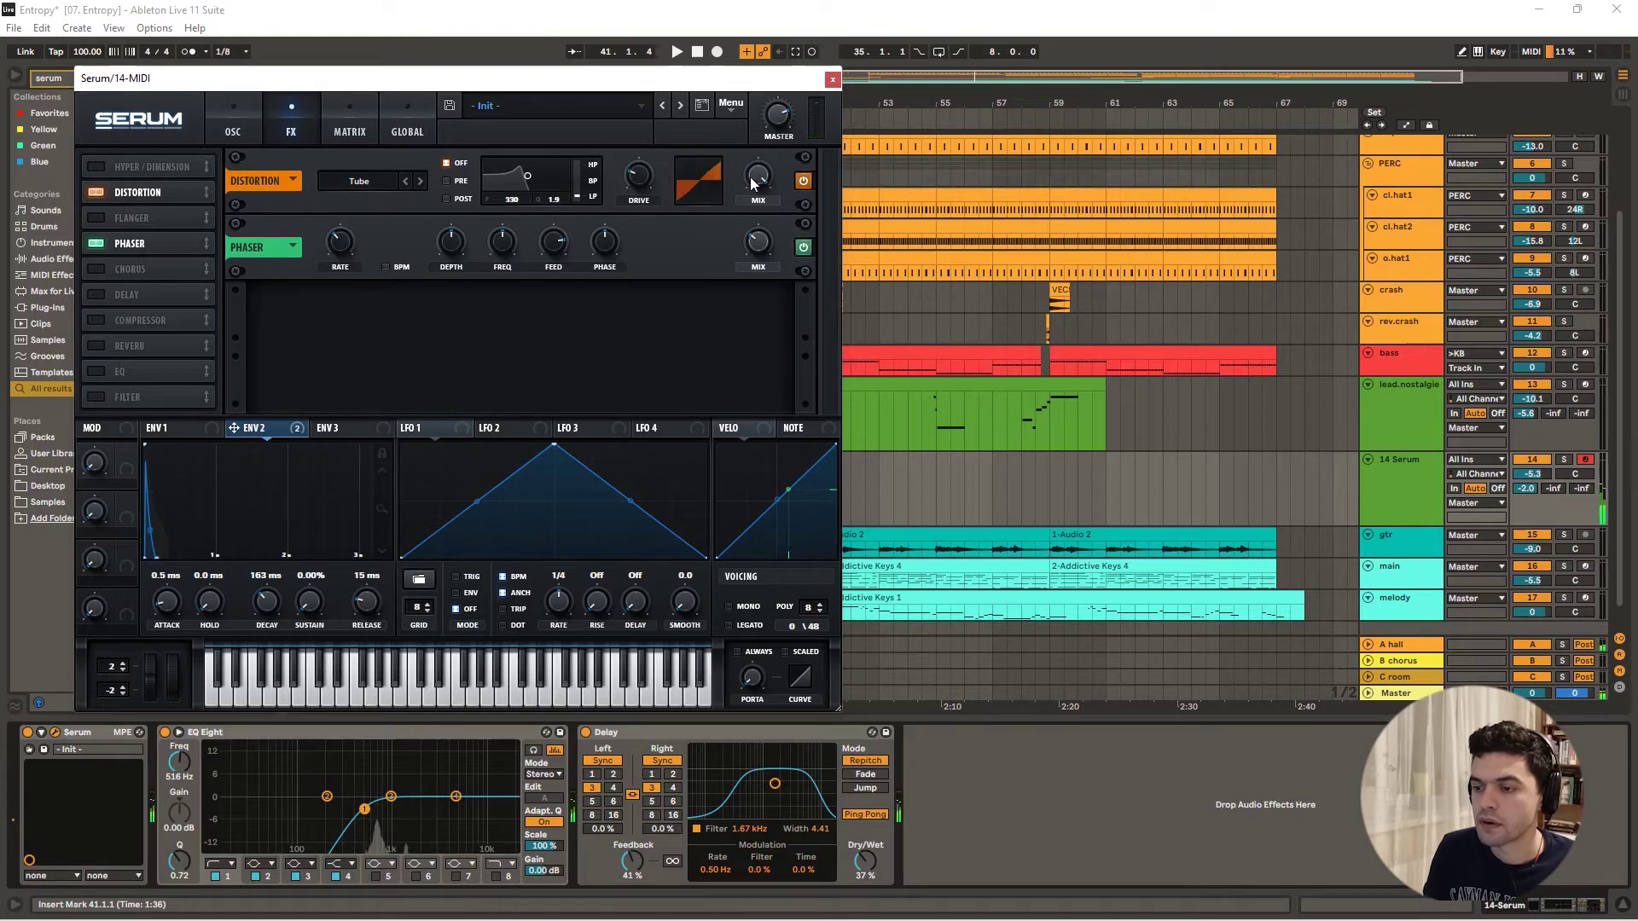
{"action": "mouse_move", "coordinate": [765, 197]}
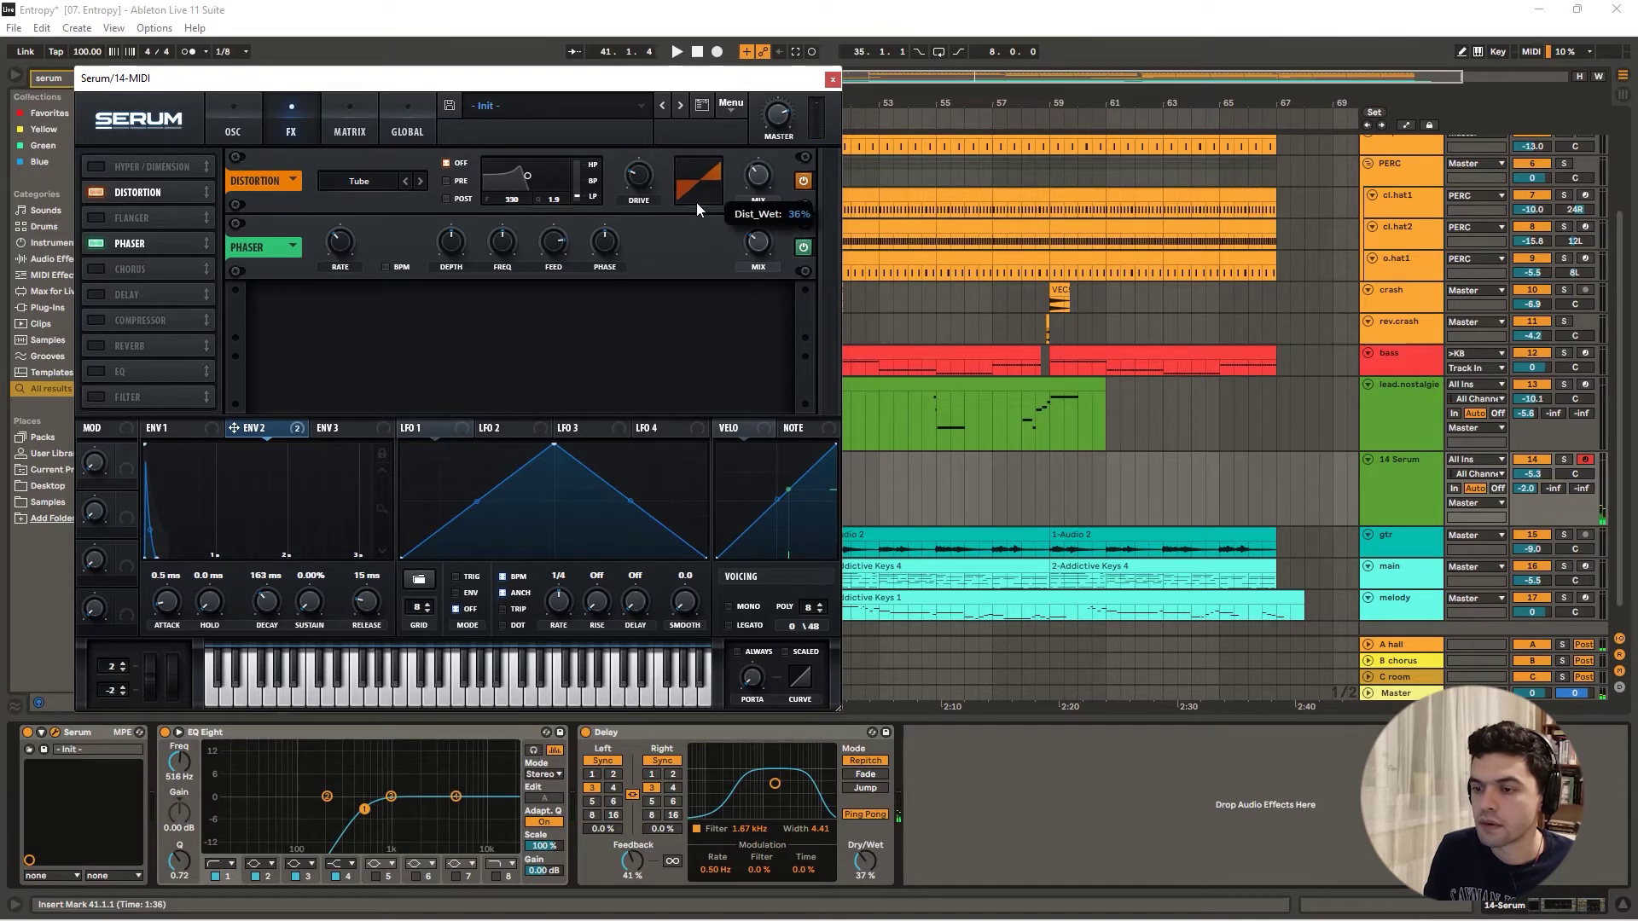
{"action": "left_click", "coordinate": [362, 182]}
{"action": "left_click", "coordinate": [375, 237]}
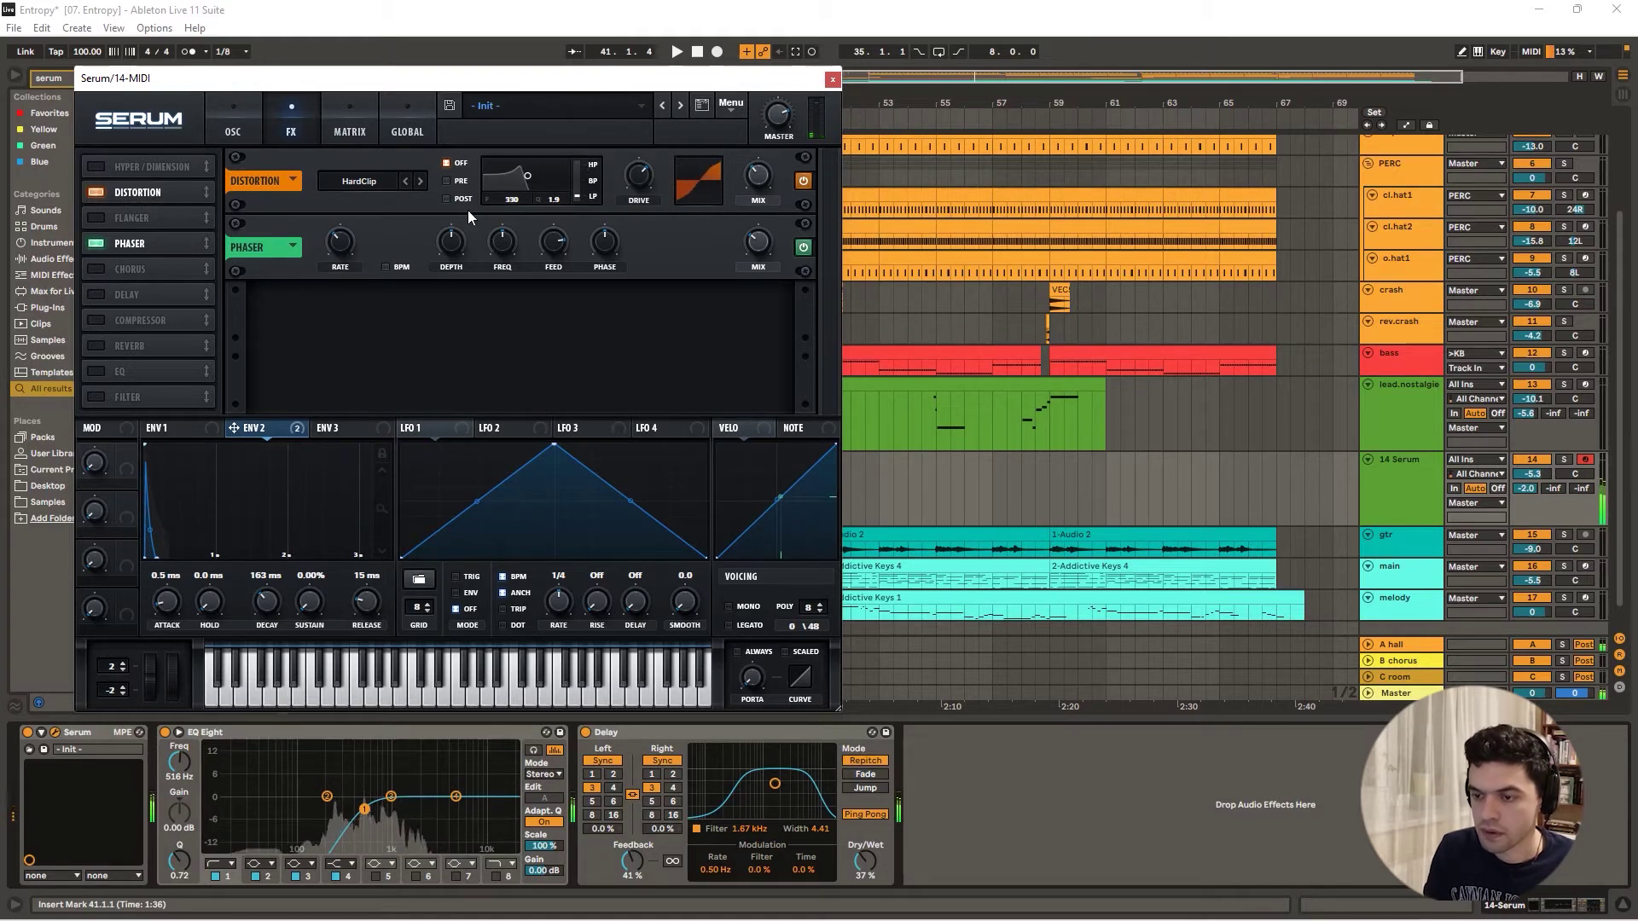
- Raise Serum's filter cutoff slightly and load the Analog wavetable Basic Mg into oscillator A
{"action": "left_click", "coordinate": [257, 106]}
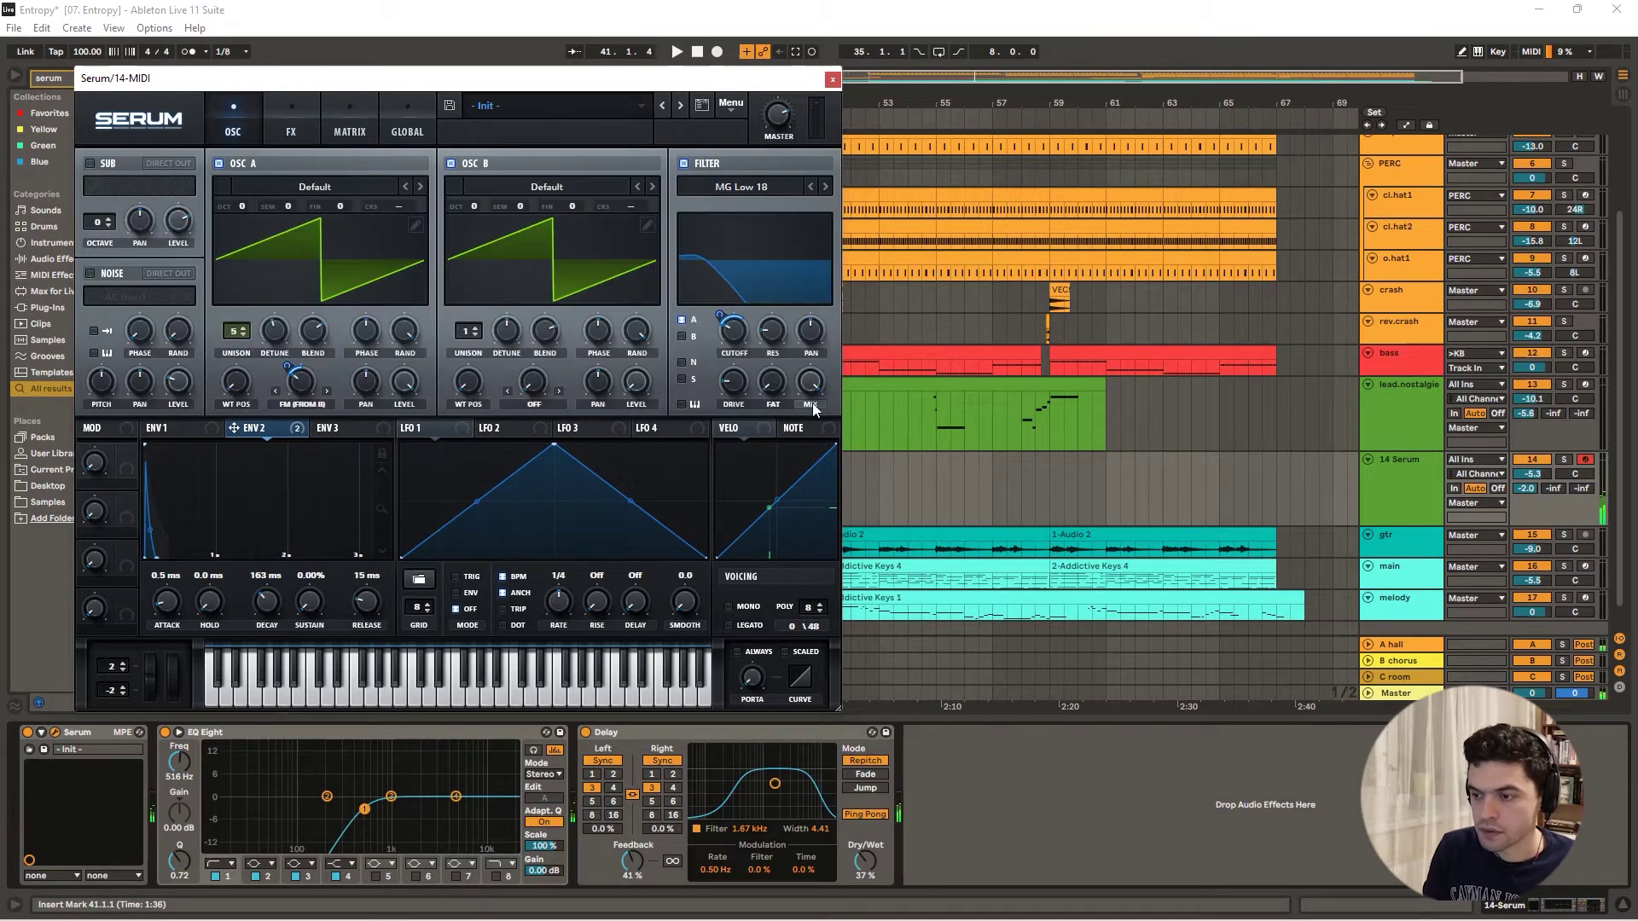
{"action": "left_click_drag", "start_coordinate": [736, 334], "coordinate": [737, 323]}
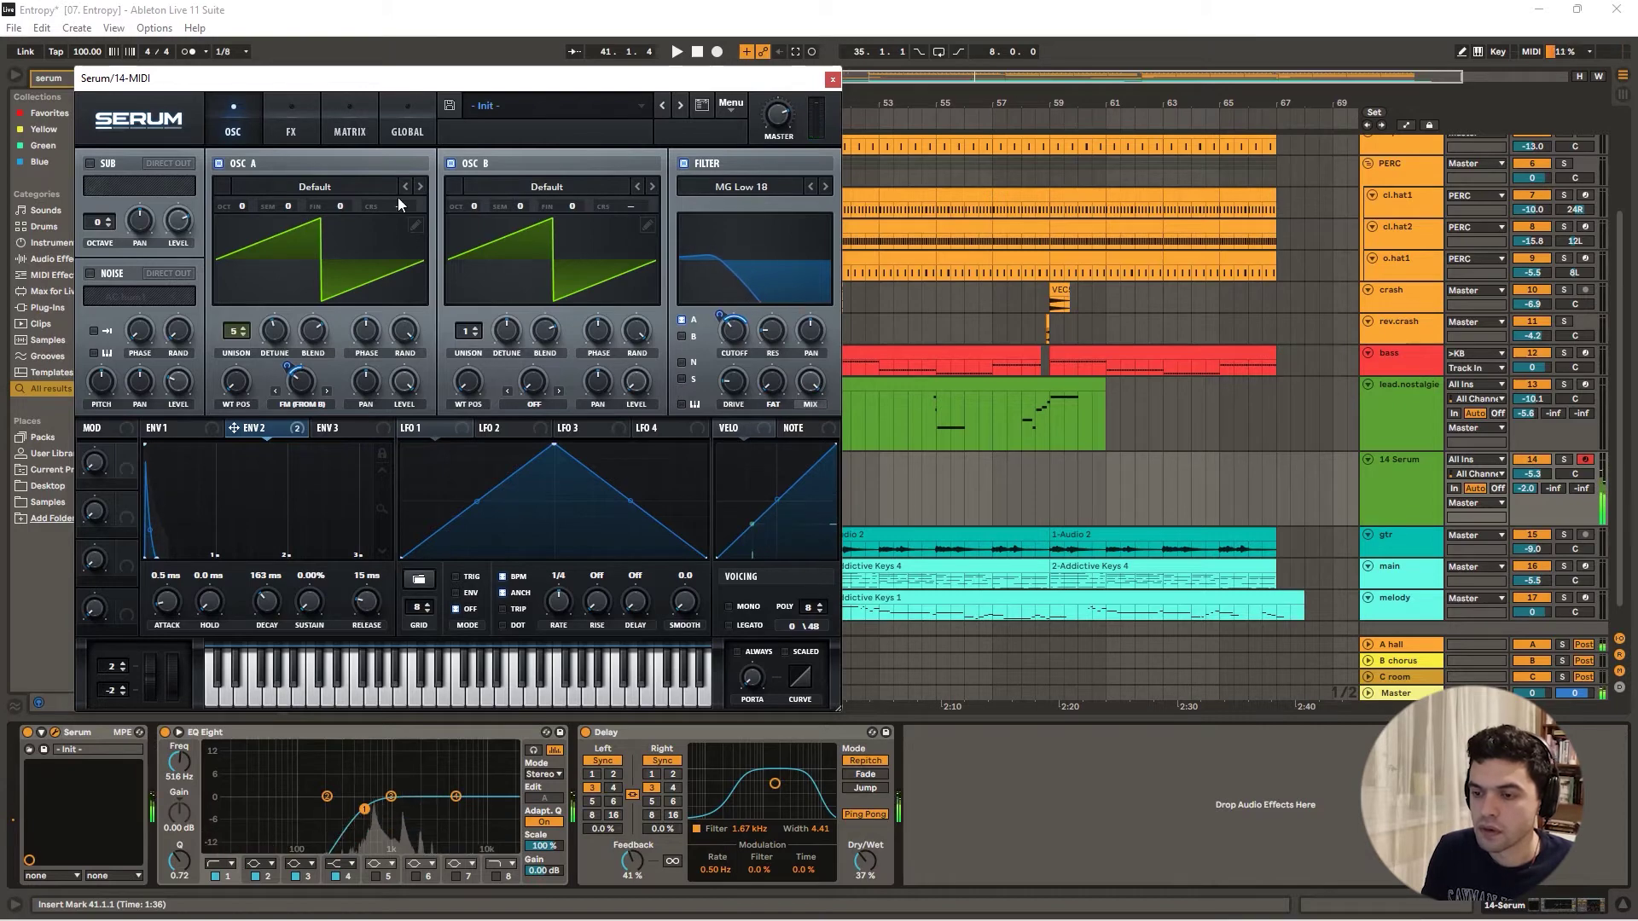
{"action": "left_click", "coordinate": [310, 187]}
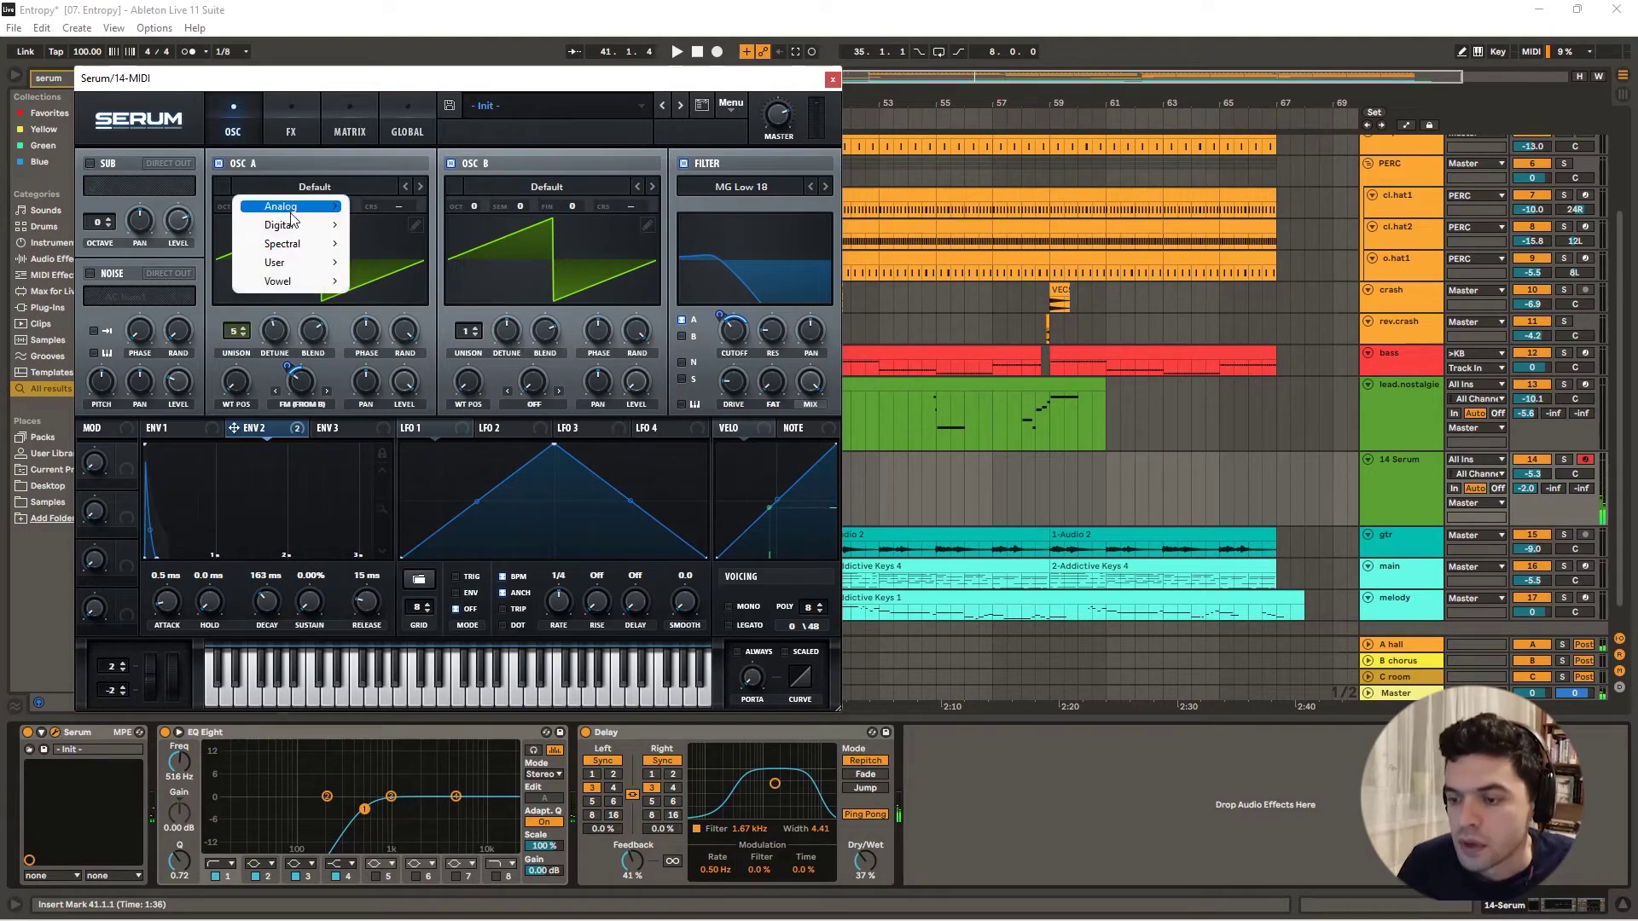
{"action": "mouse_move", "coordinate": [288, 212]}
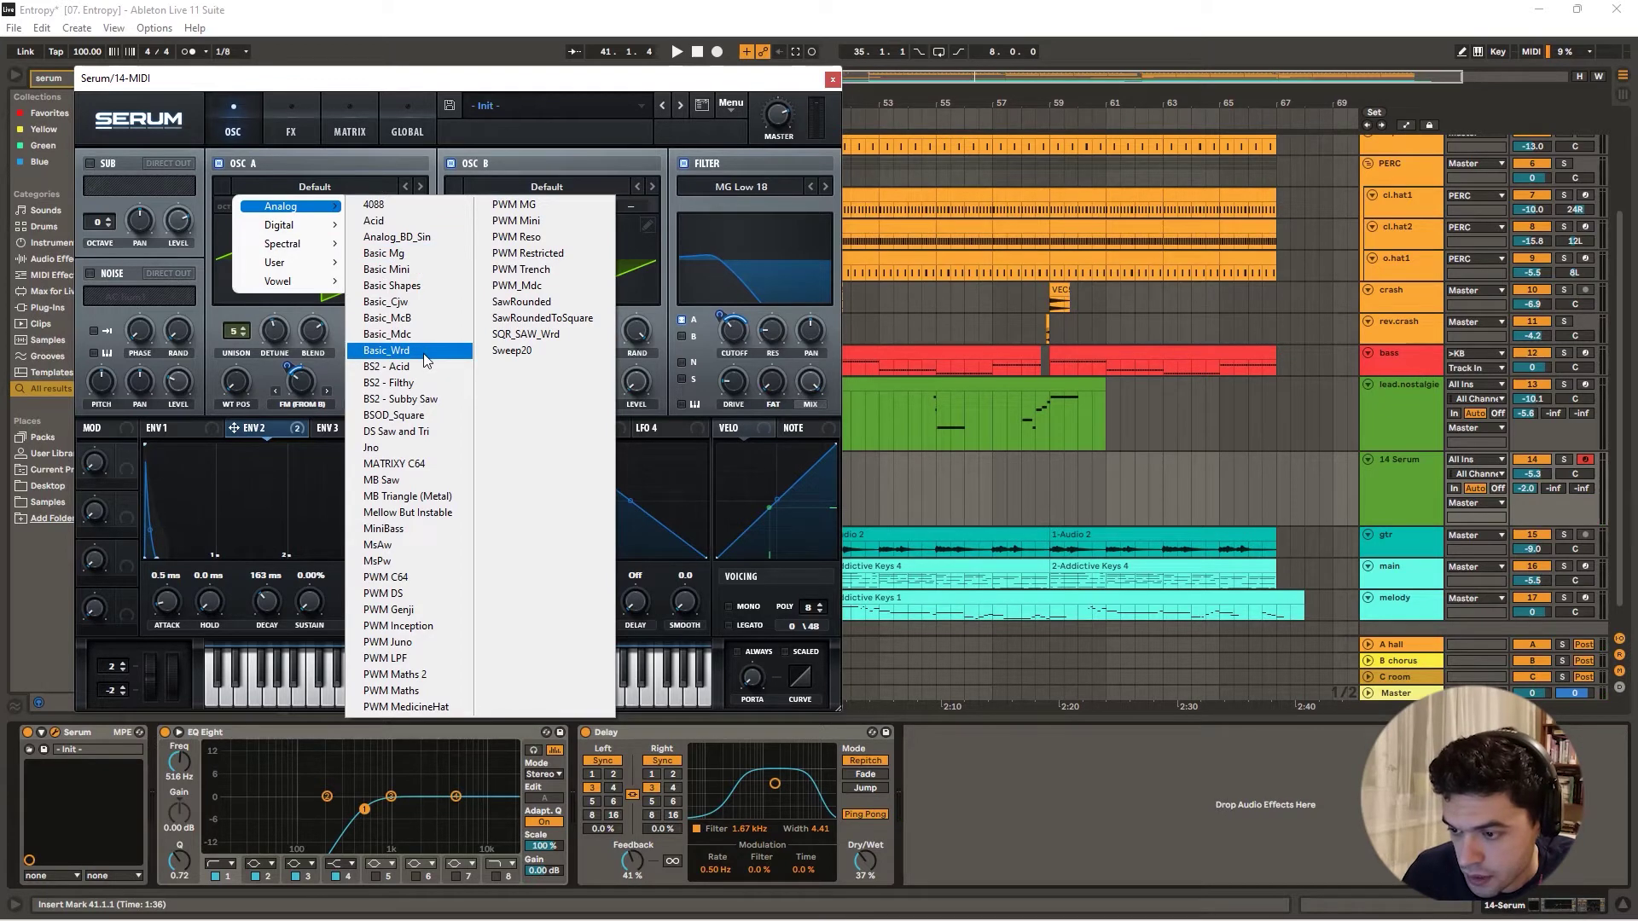
{"action": "left_click", "coordinate": [426, 254]}
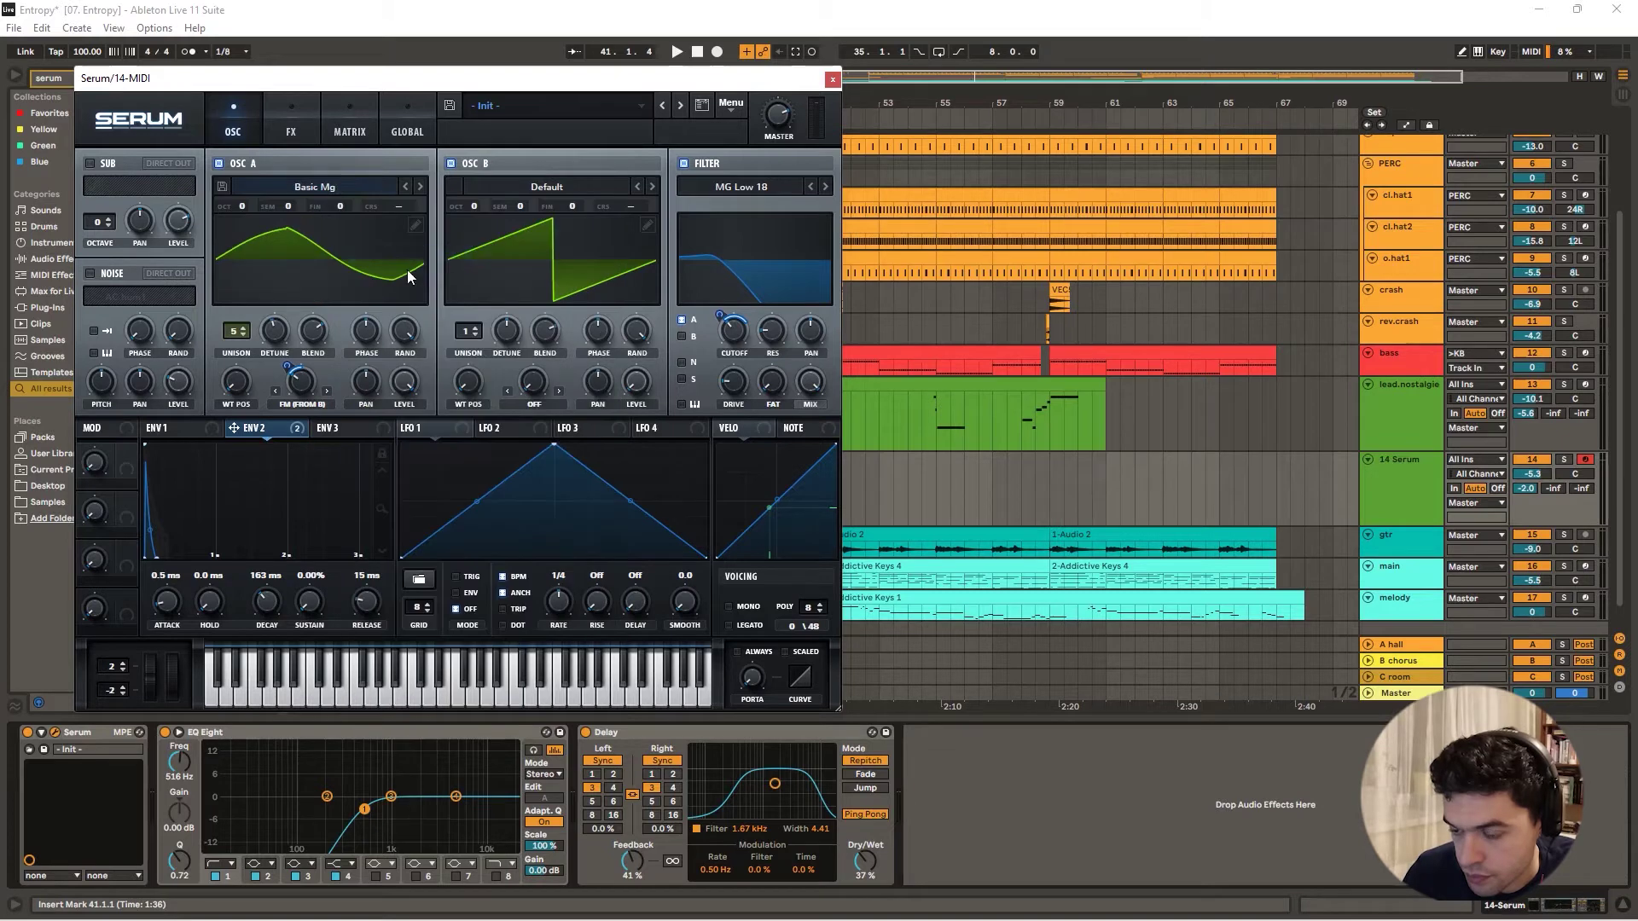
- Raise oscillator A's wavetable position to a squarer waveform and adjust its FM amount and envelope modulation depth
{"action": "left_click_drag", "start_coordinate": [245, 401], "coordinate": [244, 294]}
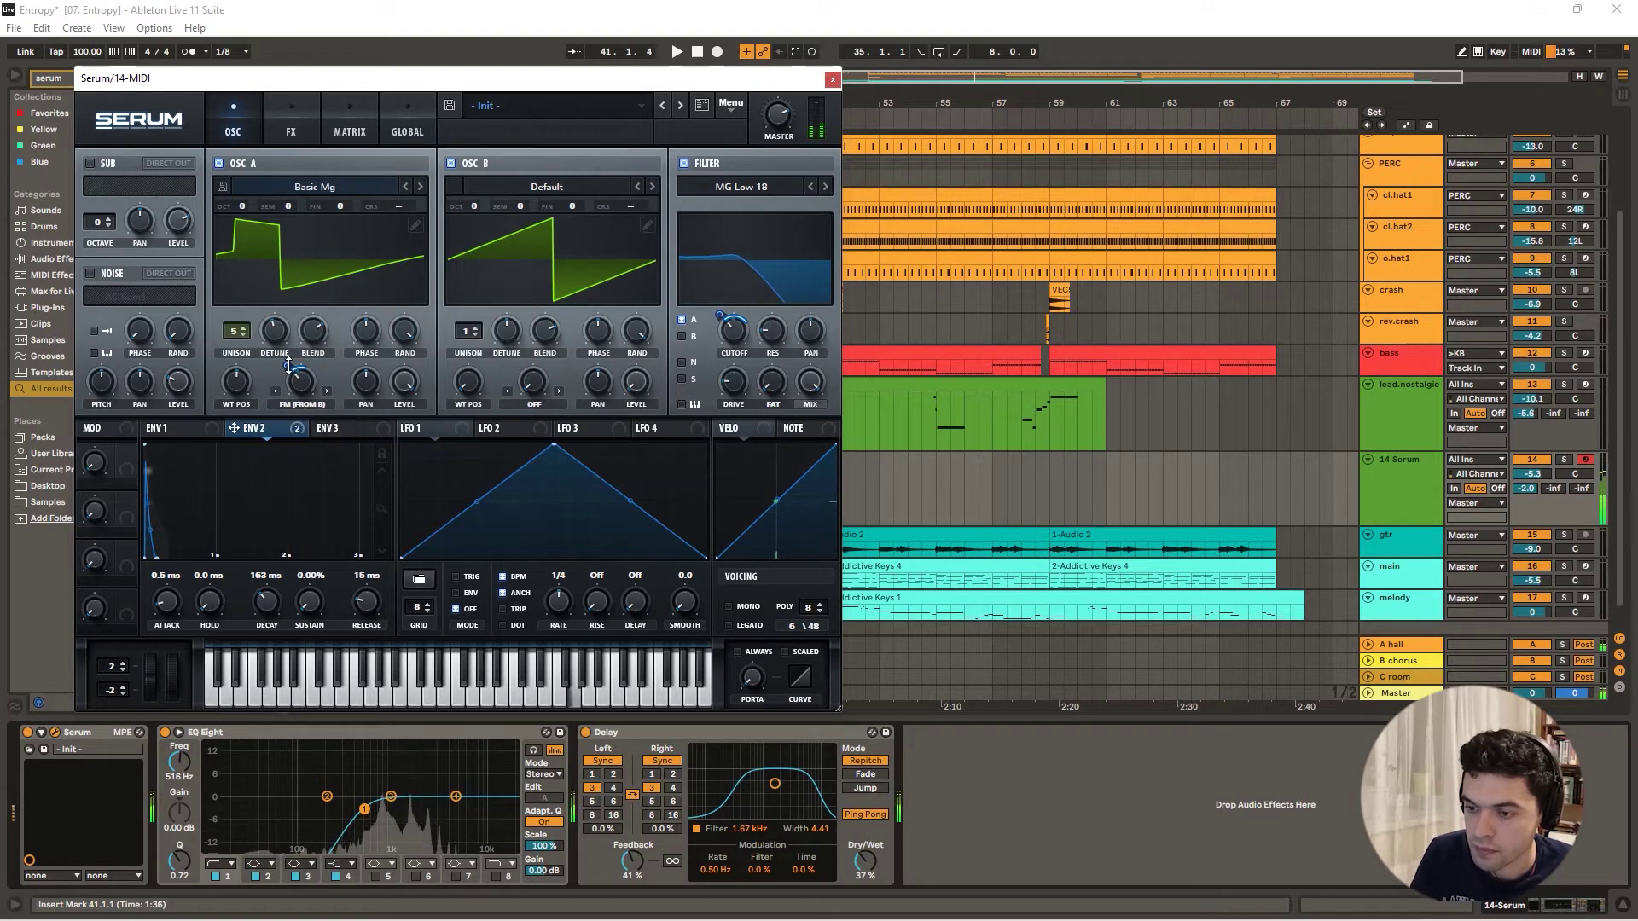
{"action": "left_click_drag", "start_coordinate": [289, 367], "coordinate": [287, 341]}
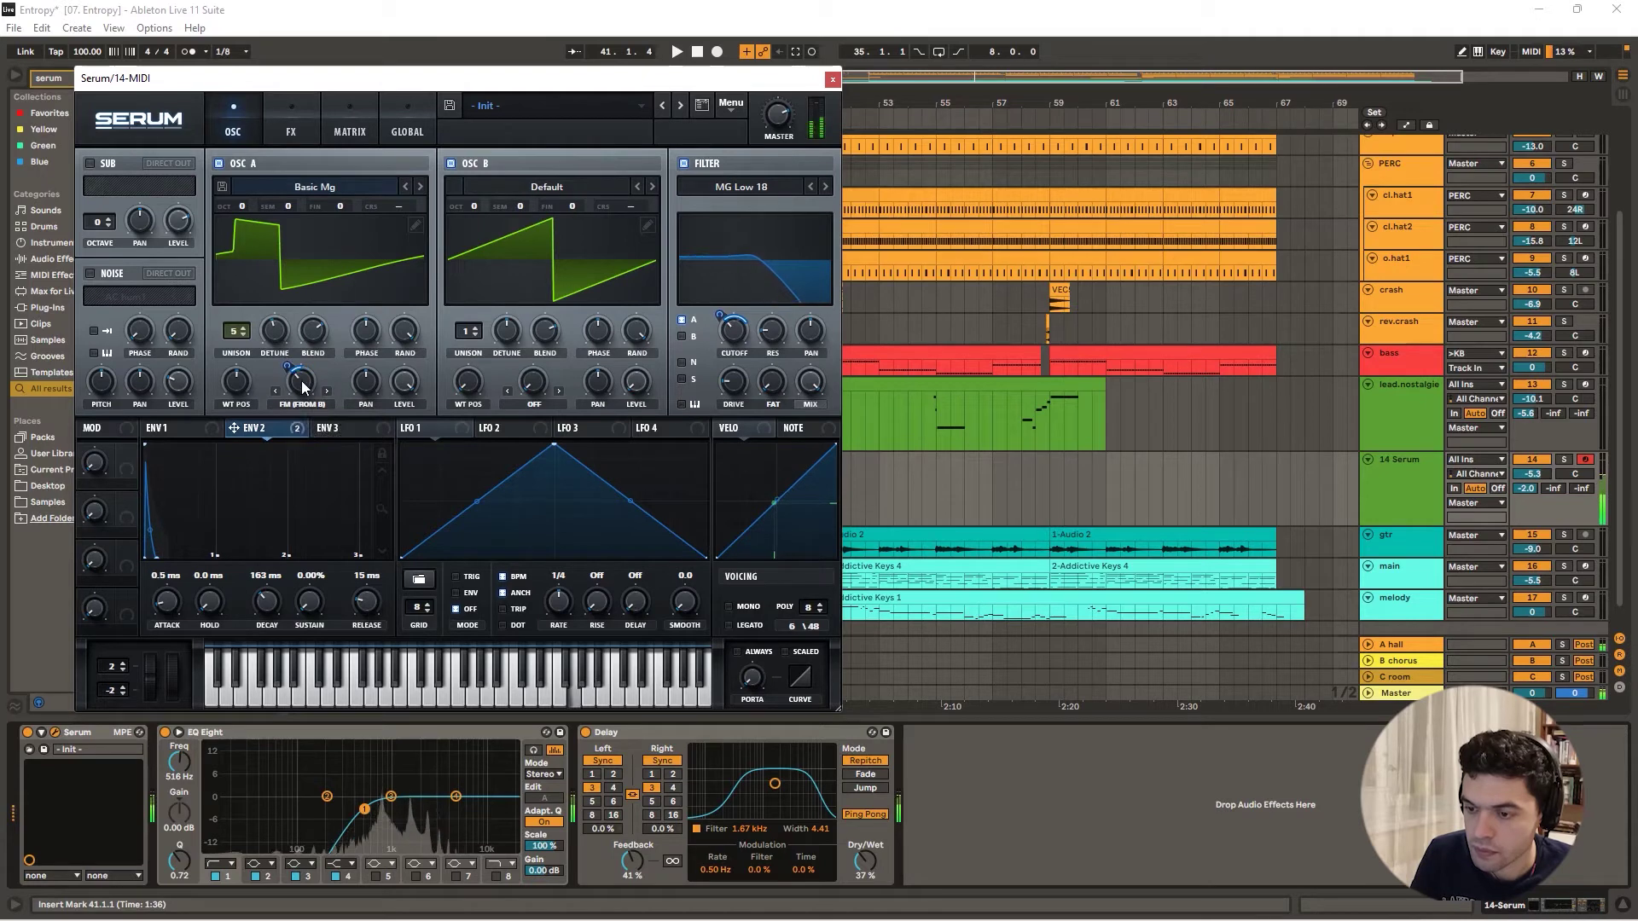
{"action": "left_click_drag", "start_coordinate": [302, 382], "coordinate": [305, 397]}
- Enable Serum's compressor in multiband mode with the low band at 125%, and set EQ Eight's low cut to 290 Hz
{"action": "left_click", "coordinate": [294, 124]}
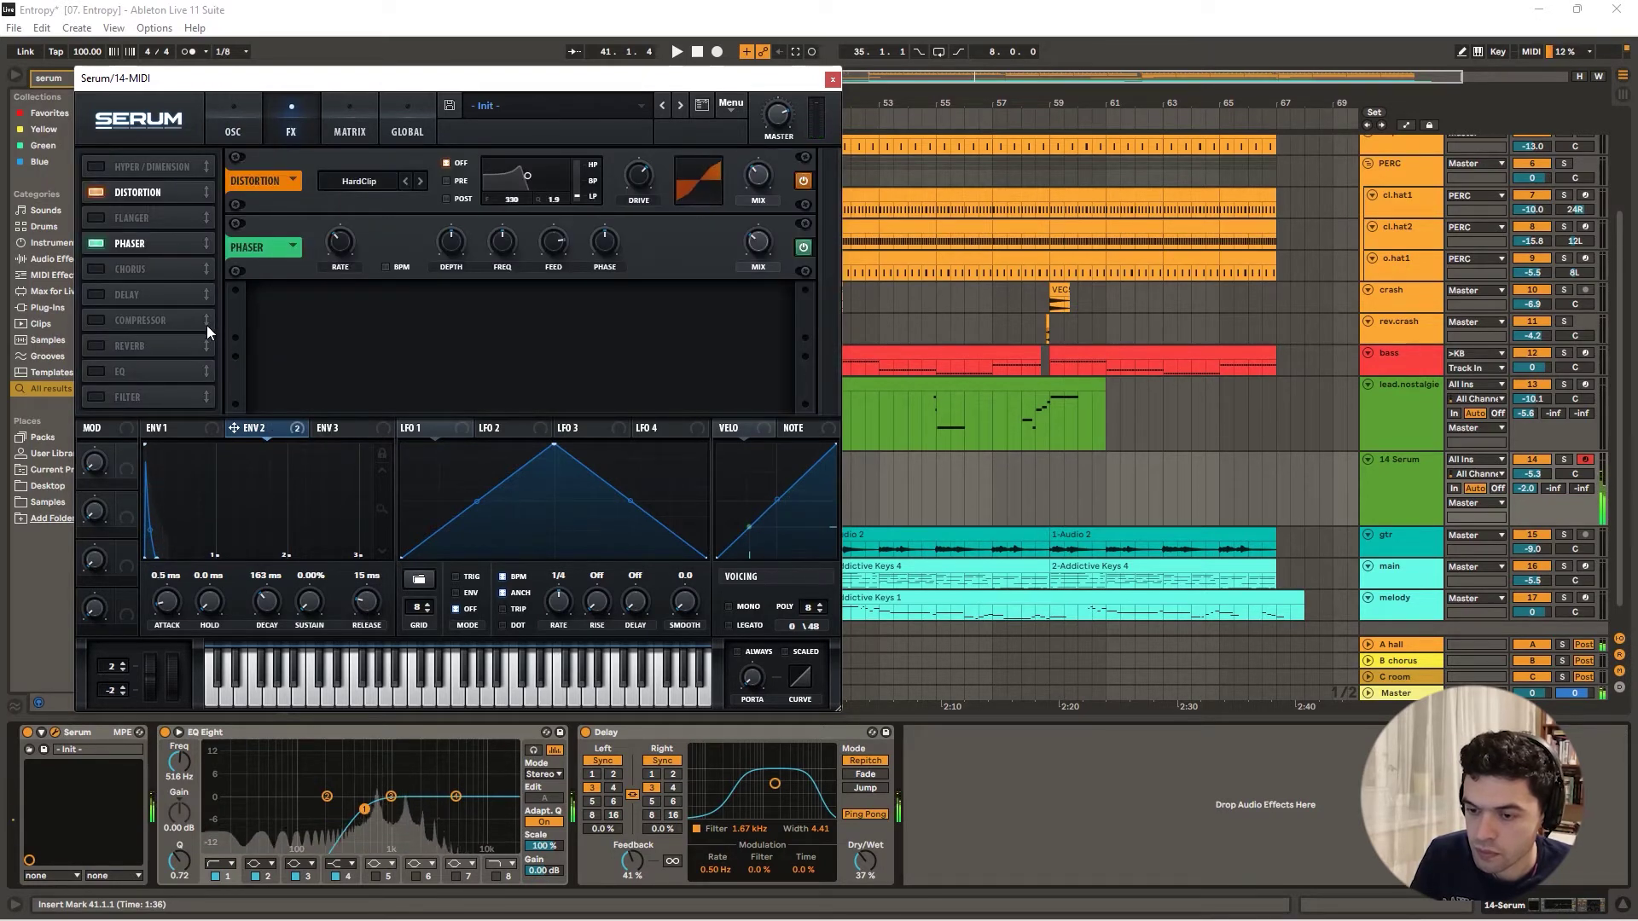
{"action": "left_click", "coordinate": [98, 320]}
{"action": "left_click", "coordinate": [597, 333]}
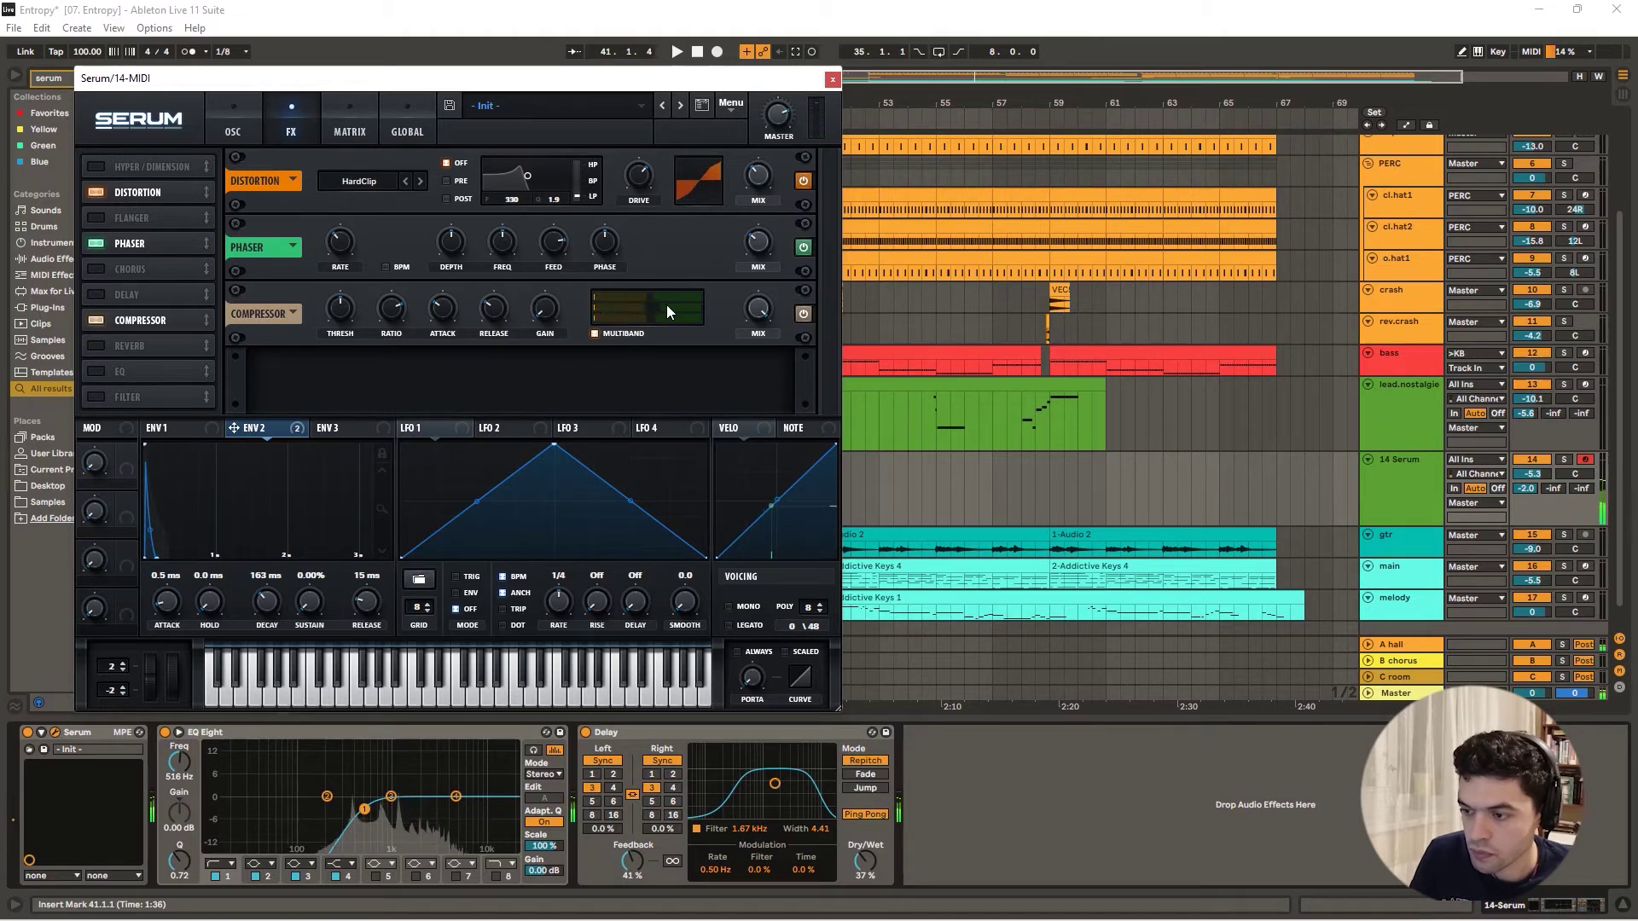
{"action": "mouse_move", "coordinate": [667, 305]}
{"action": "left_mouse_down"}
{"action": "mouse_move", "coordinate": [643, 296]}
{"action": "mouse_move", "coordinate": [683, 295]}
{"action": "mouse_move", "coordinate": [641, 310]}
{"action": "mouse_move", "coordinate": [686, 318]}
{"action": "left_mouse_up"}
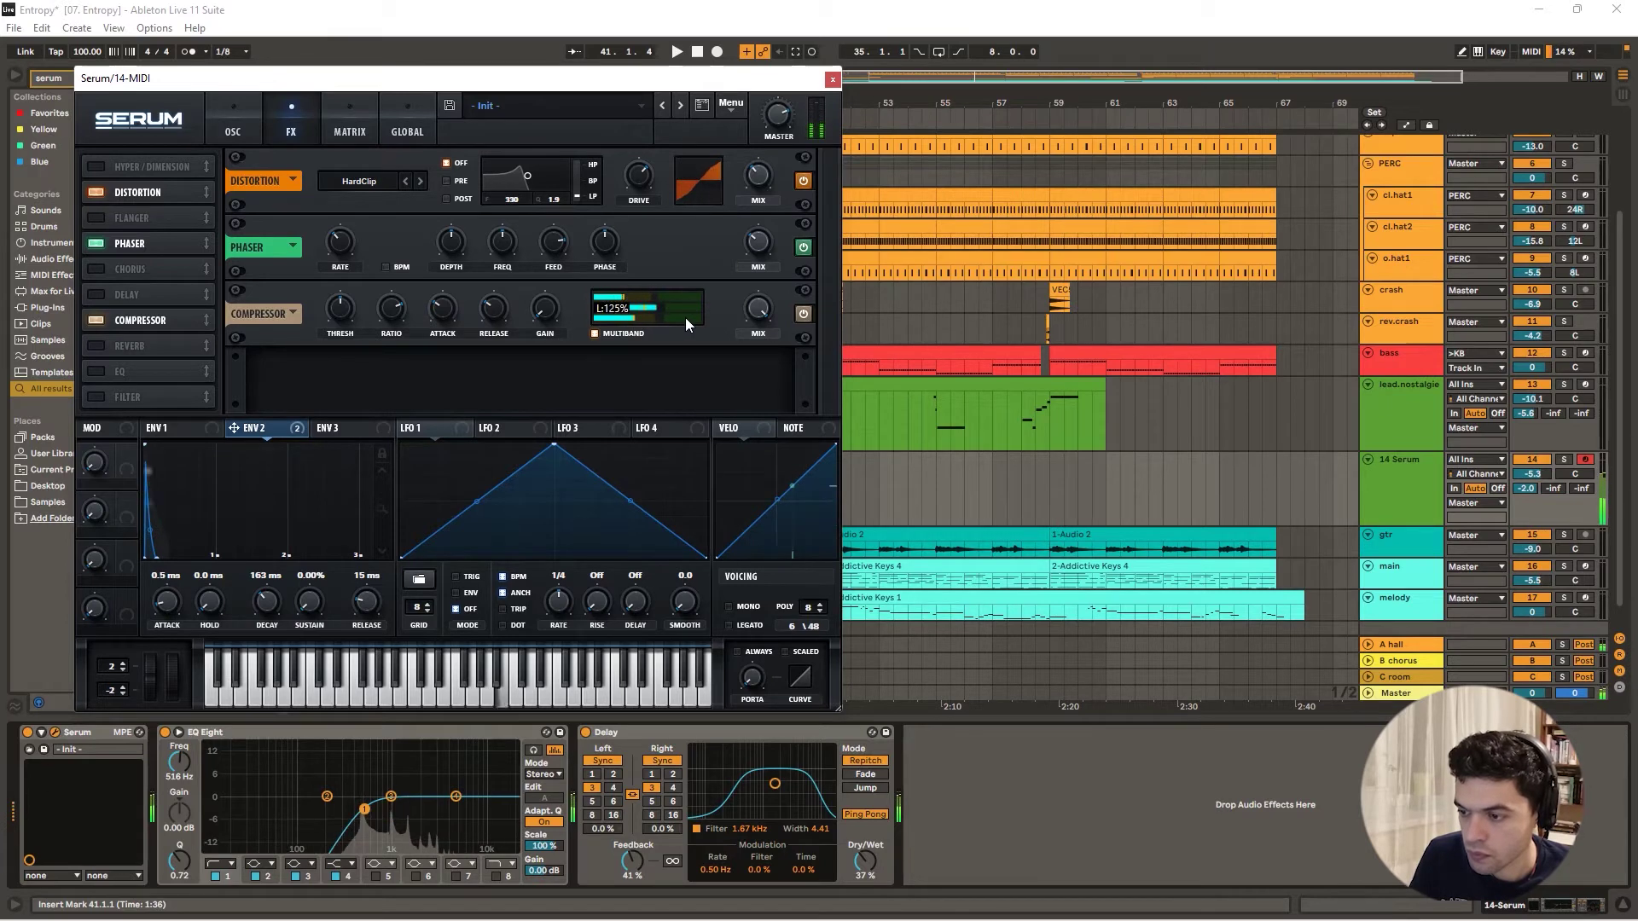
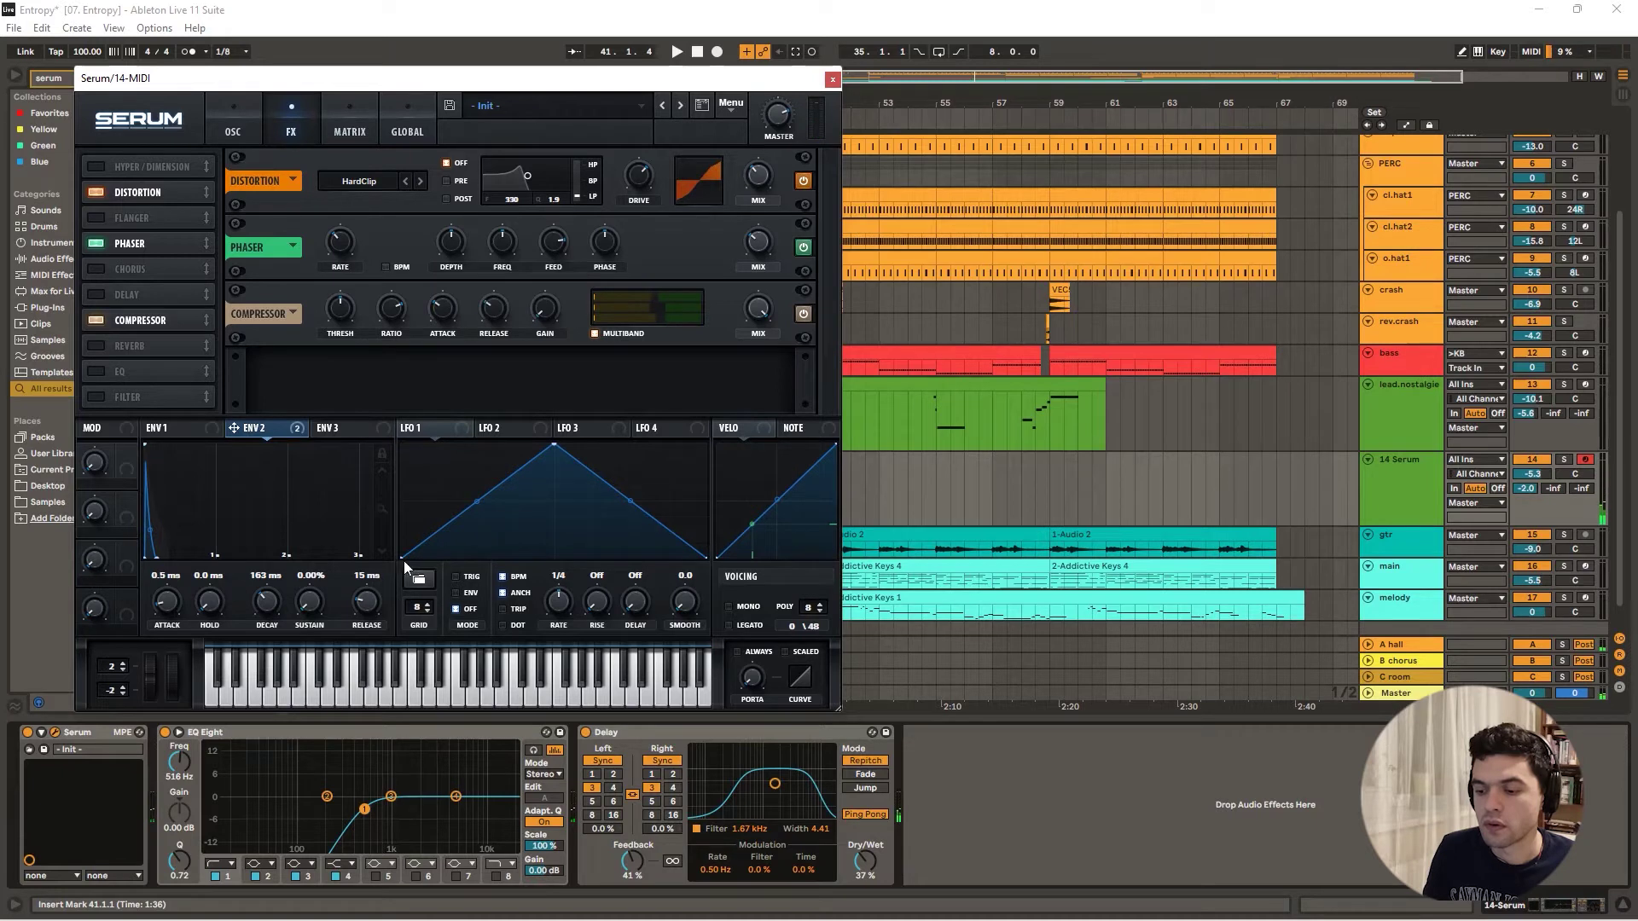
{"action": "left_click_drag", "start_coordinate": [365, 808], "coordinate": [341, 814]}
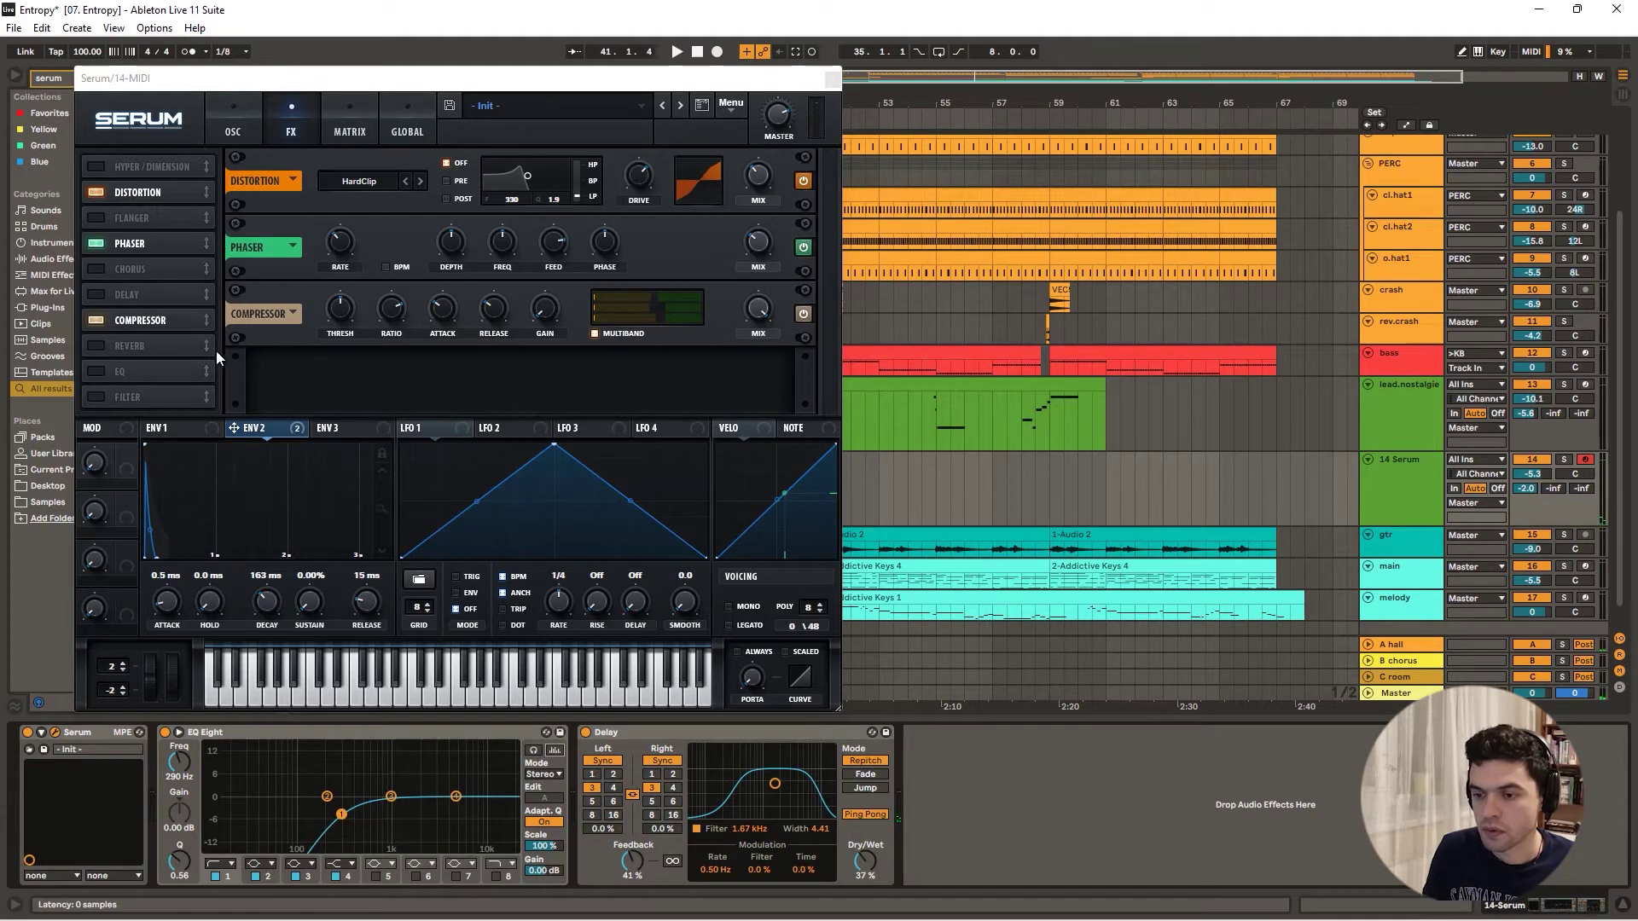
- Enable Serum's EQ with a high-pass low band and slight high-shelf boost, set the distortion drive to 58%, and close the Serum window
{"action": "left_click", "coordinate": [107, 370]}
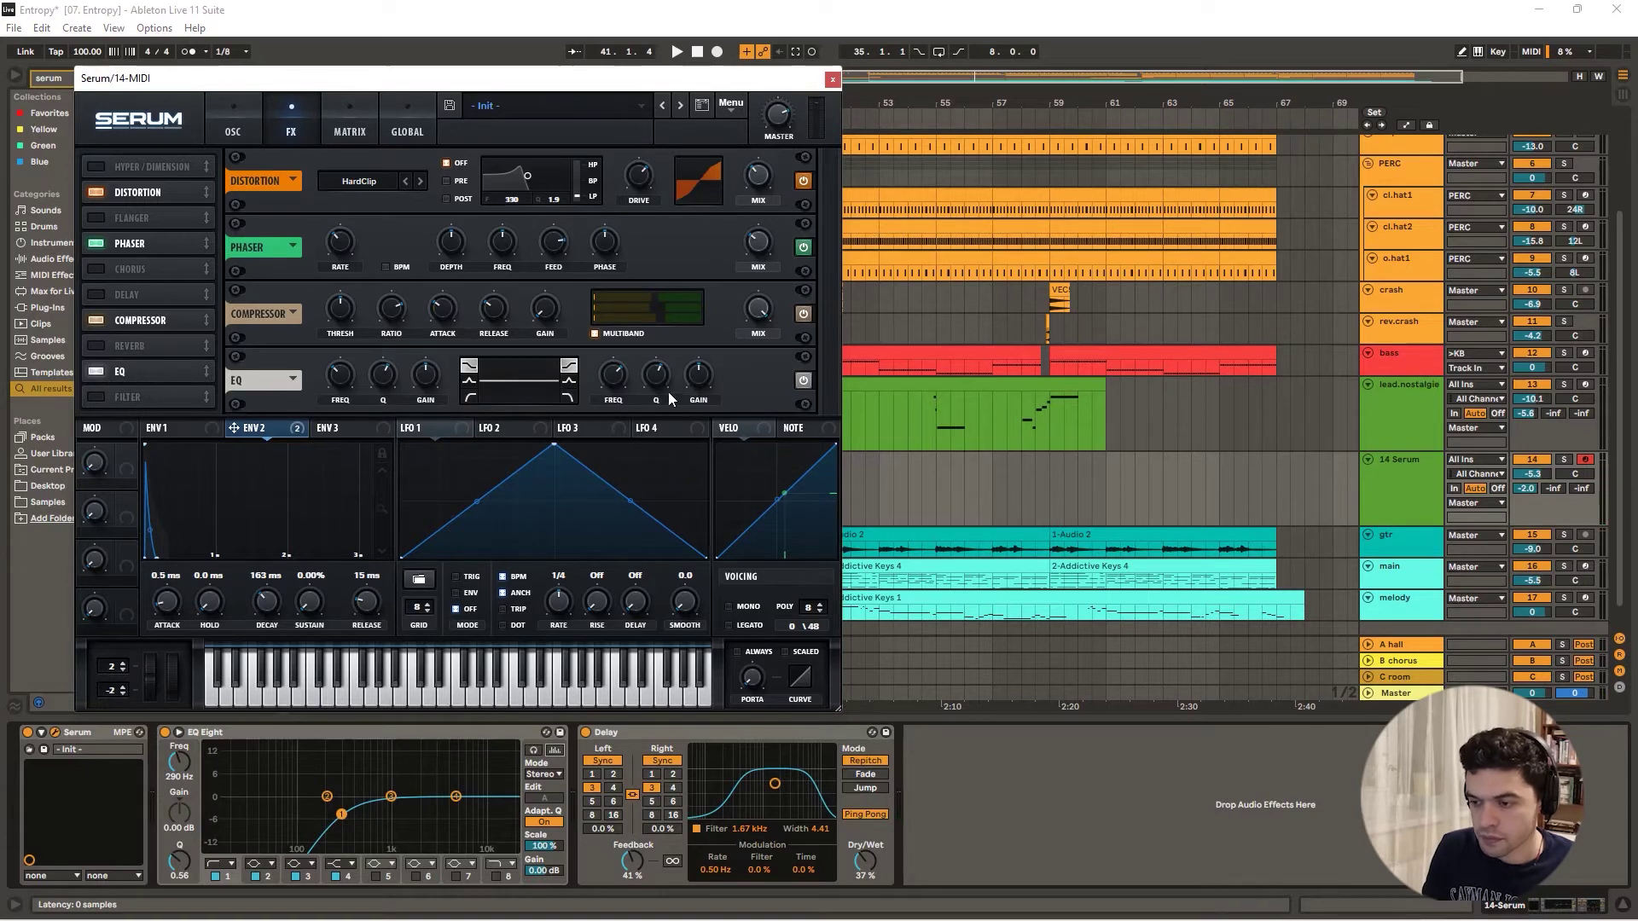
{"action": "mouse_move", "coordinate": [698, 373]}
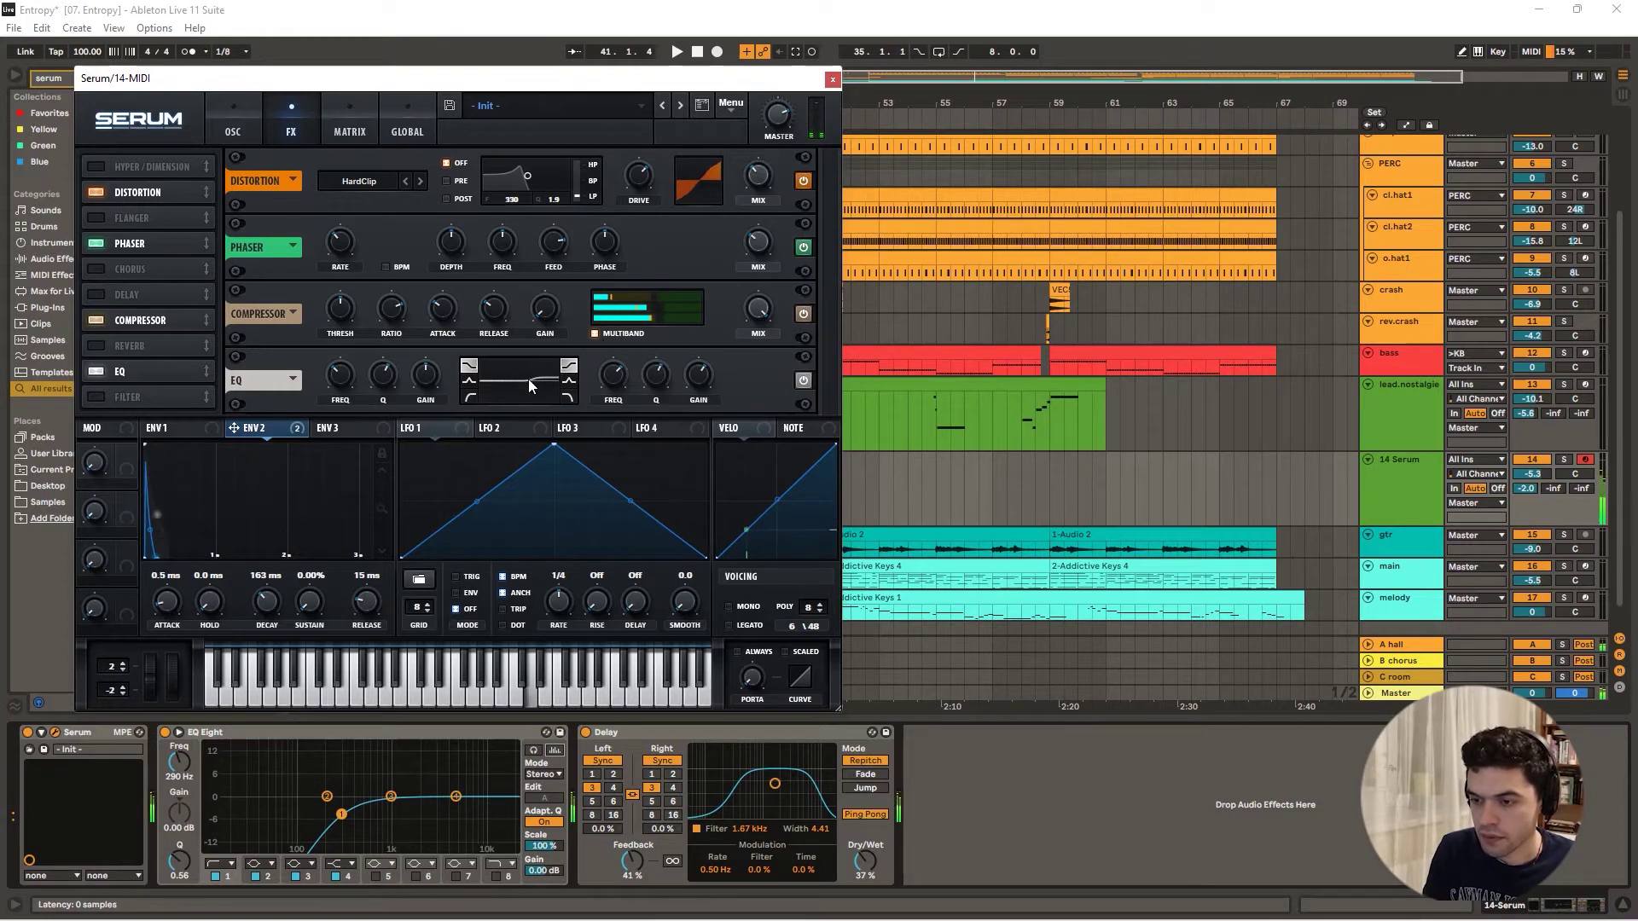
{"action": "left_click", "coordinate": [472, 396]}
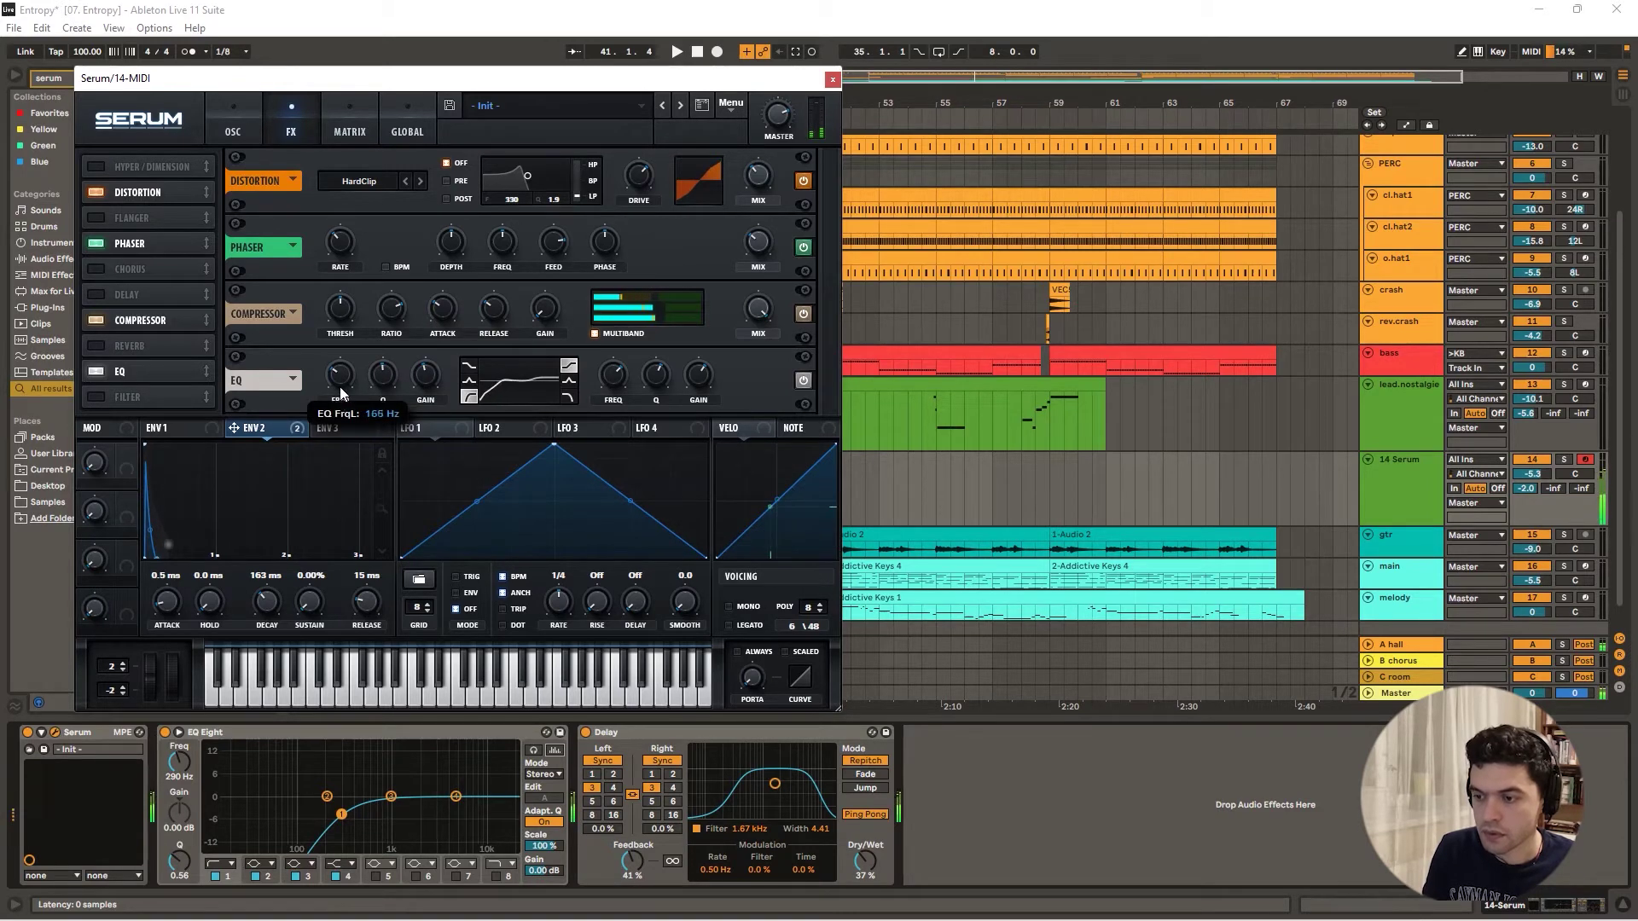
{"action": "left_click_drag", "start_coordinate": [339, 388], "coordinate": [340, 381]}
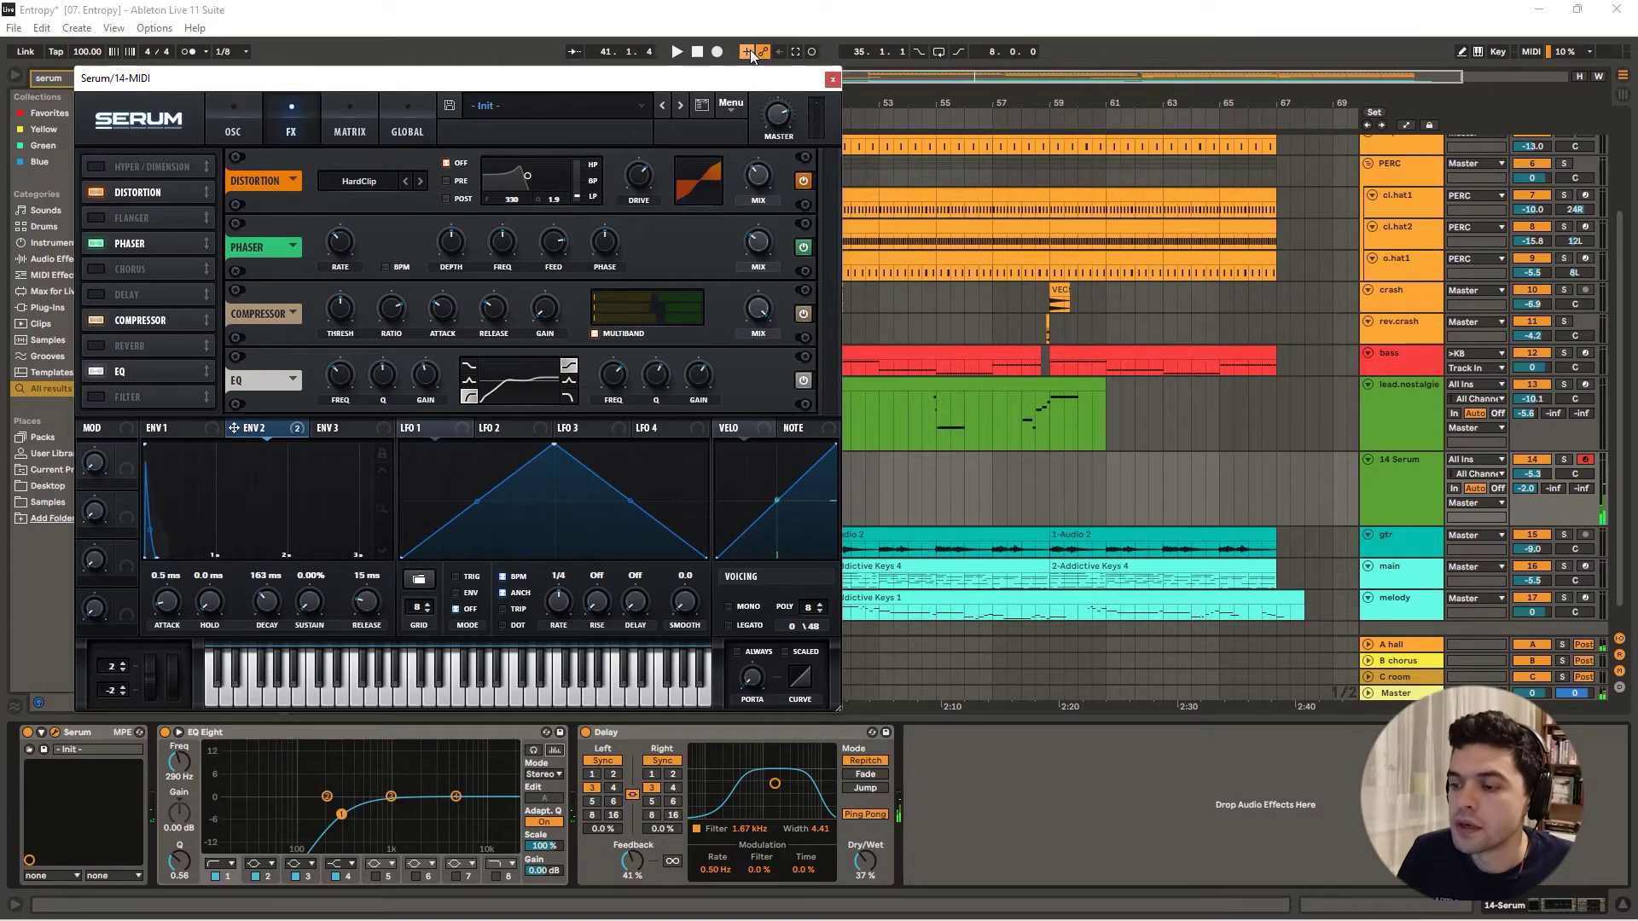
{"action": "mouse_move", "coordinate": [641, 190]}
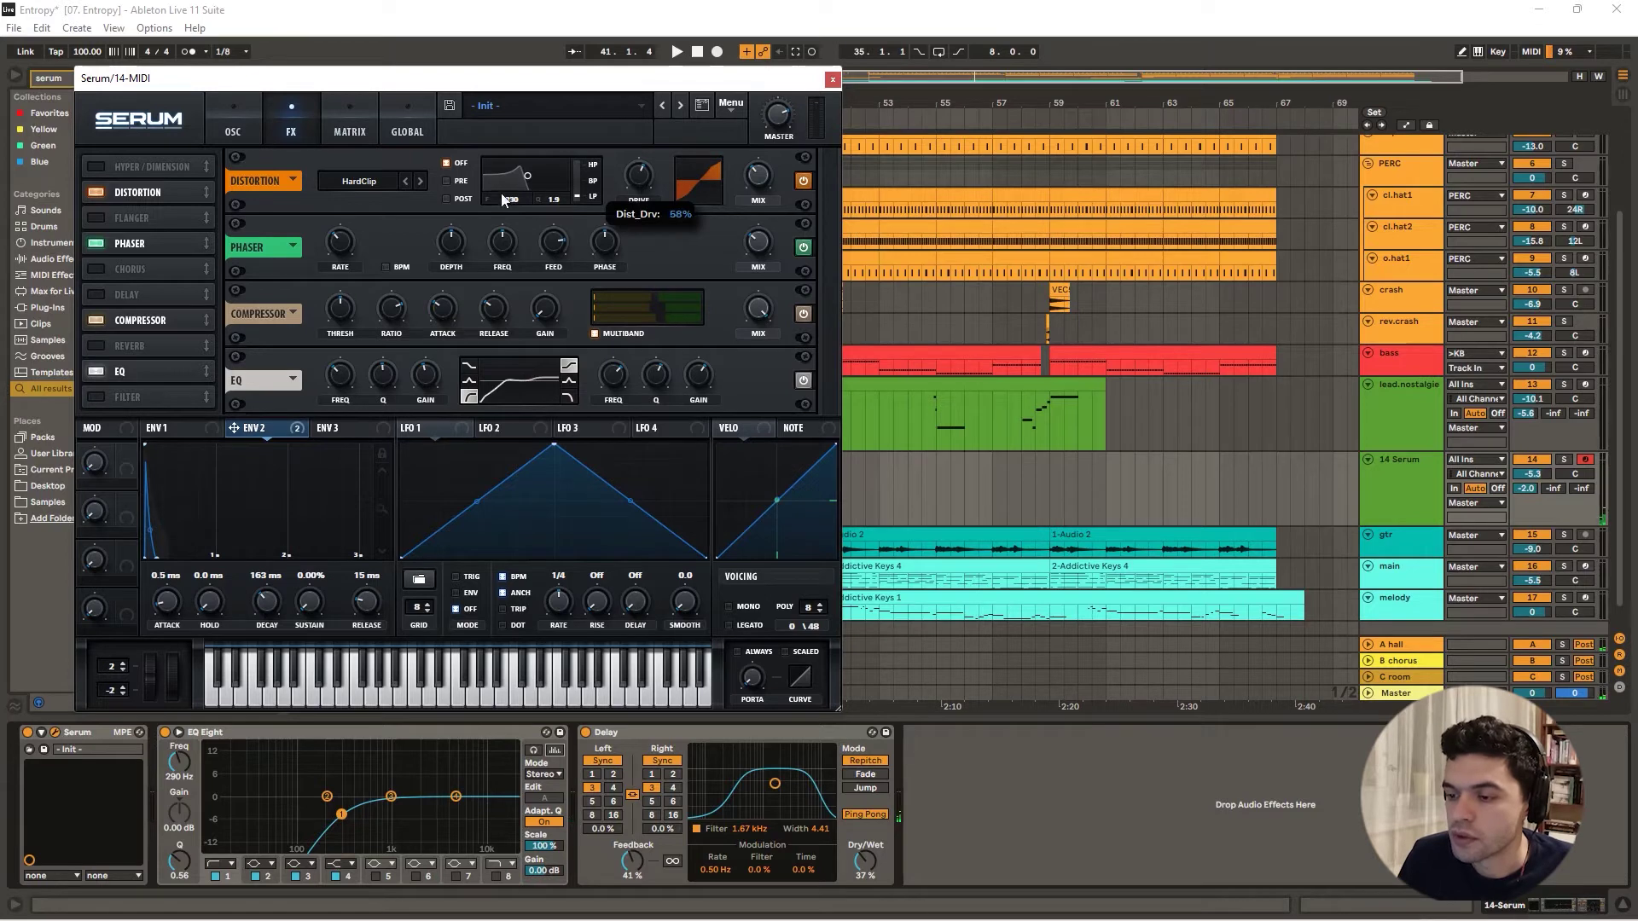
{"action": "left_click", "coordinate": [832, 79]}
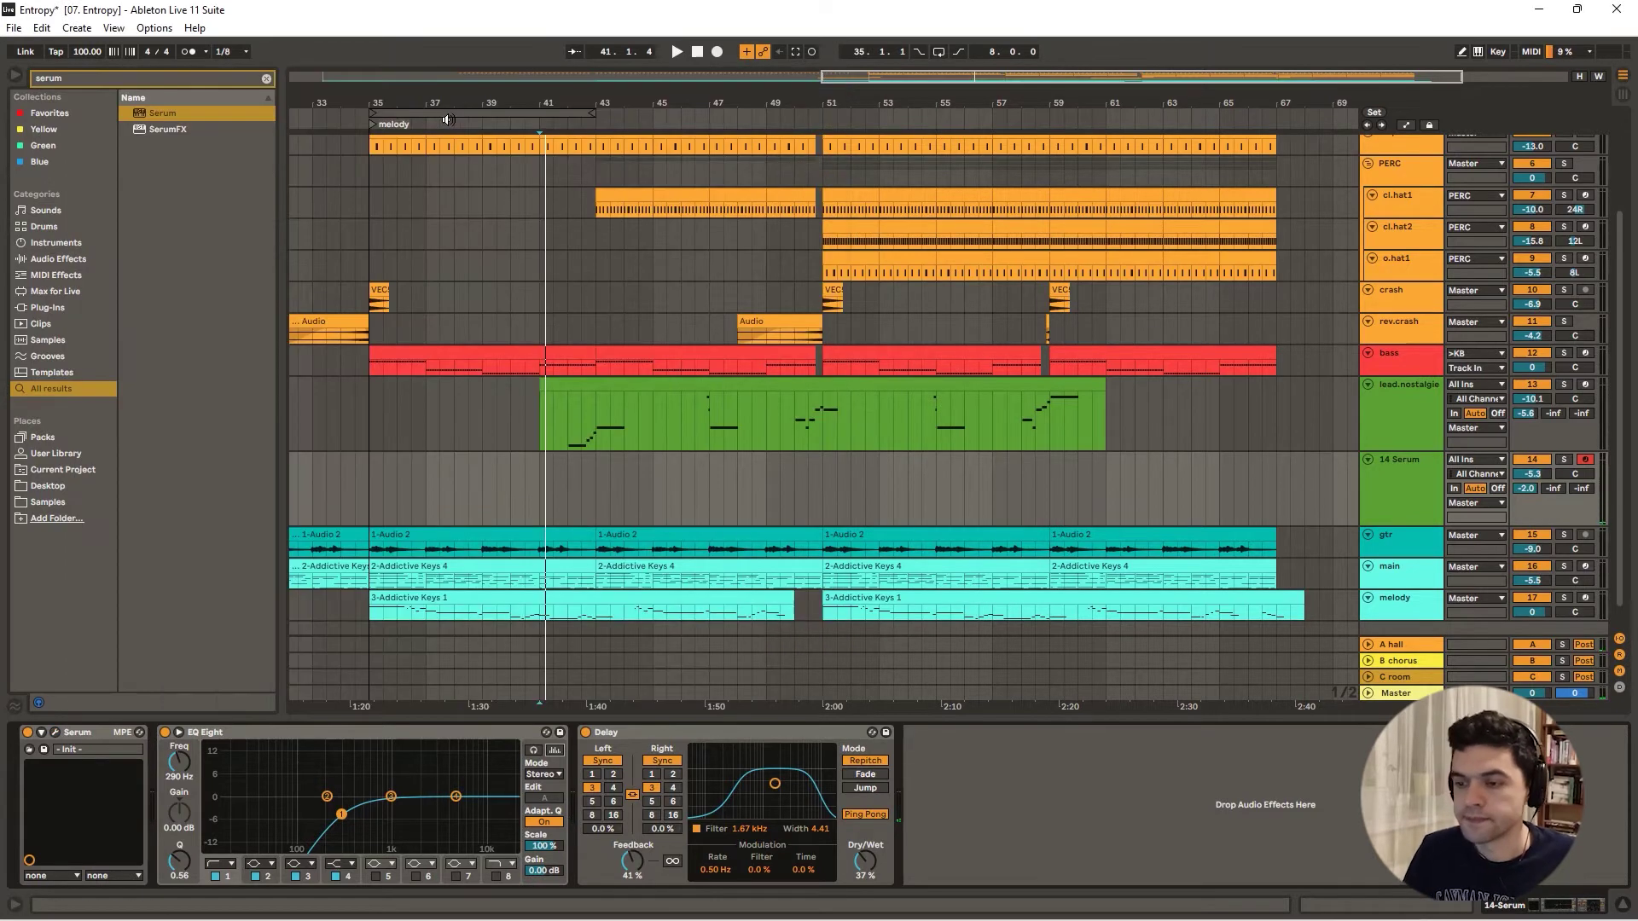
- Play the arrangement from the melody locator and open the main track's clip at bar 35 to examine its chord notes
{"action": "left_click", "coordinate": [405, 128]}
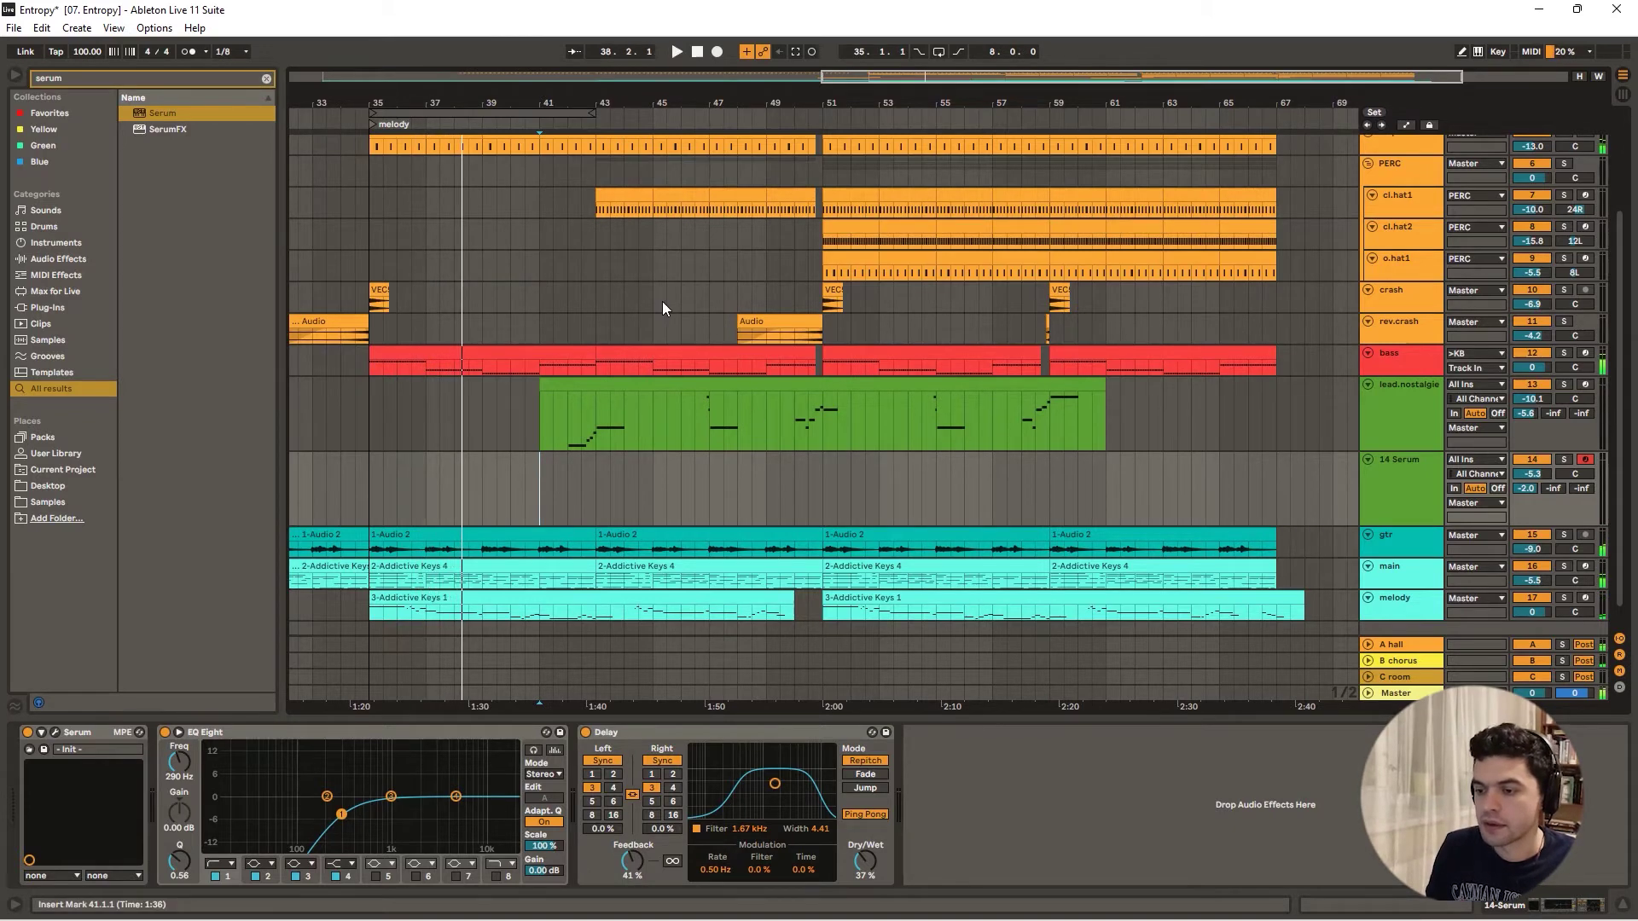
{"action": "scroll", "coordinate": [662, 301], "scroll_direction": "up", "scroll_amount": 3}
{"action": "scroll", "coordinate": [659, 258], "scroll_direction": "down", "scroll_amount": 4}
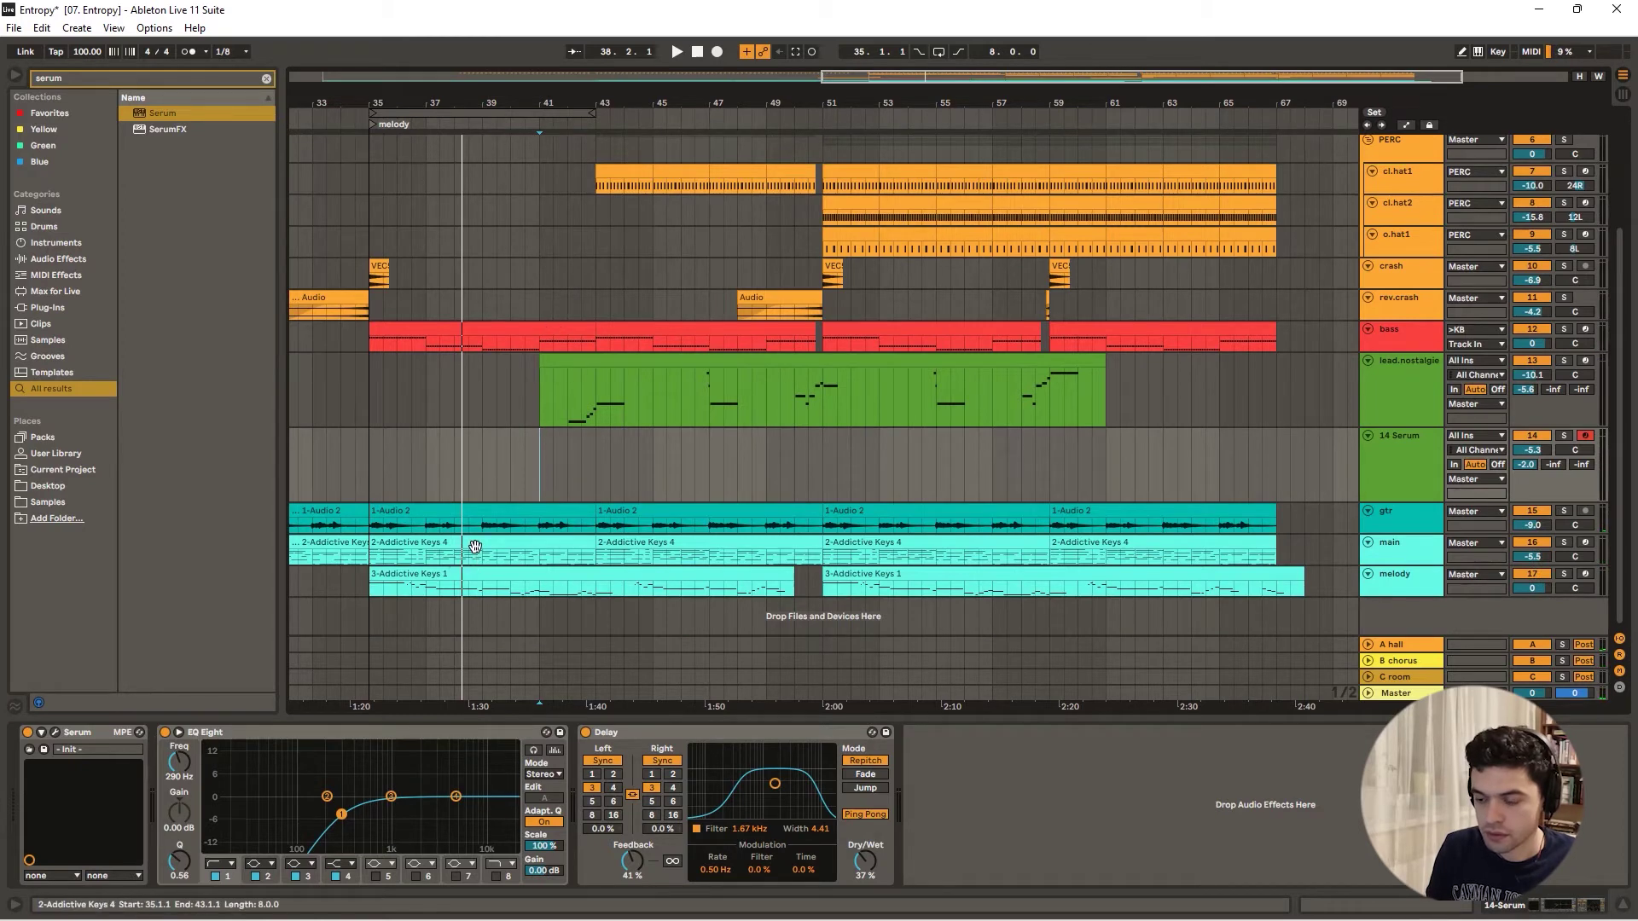
{"action": "double_click", "coordinate": [469, 540]}
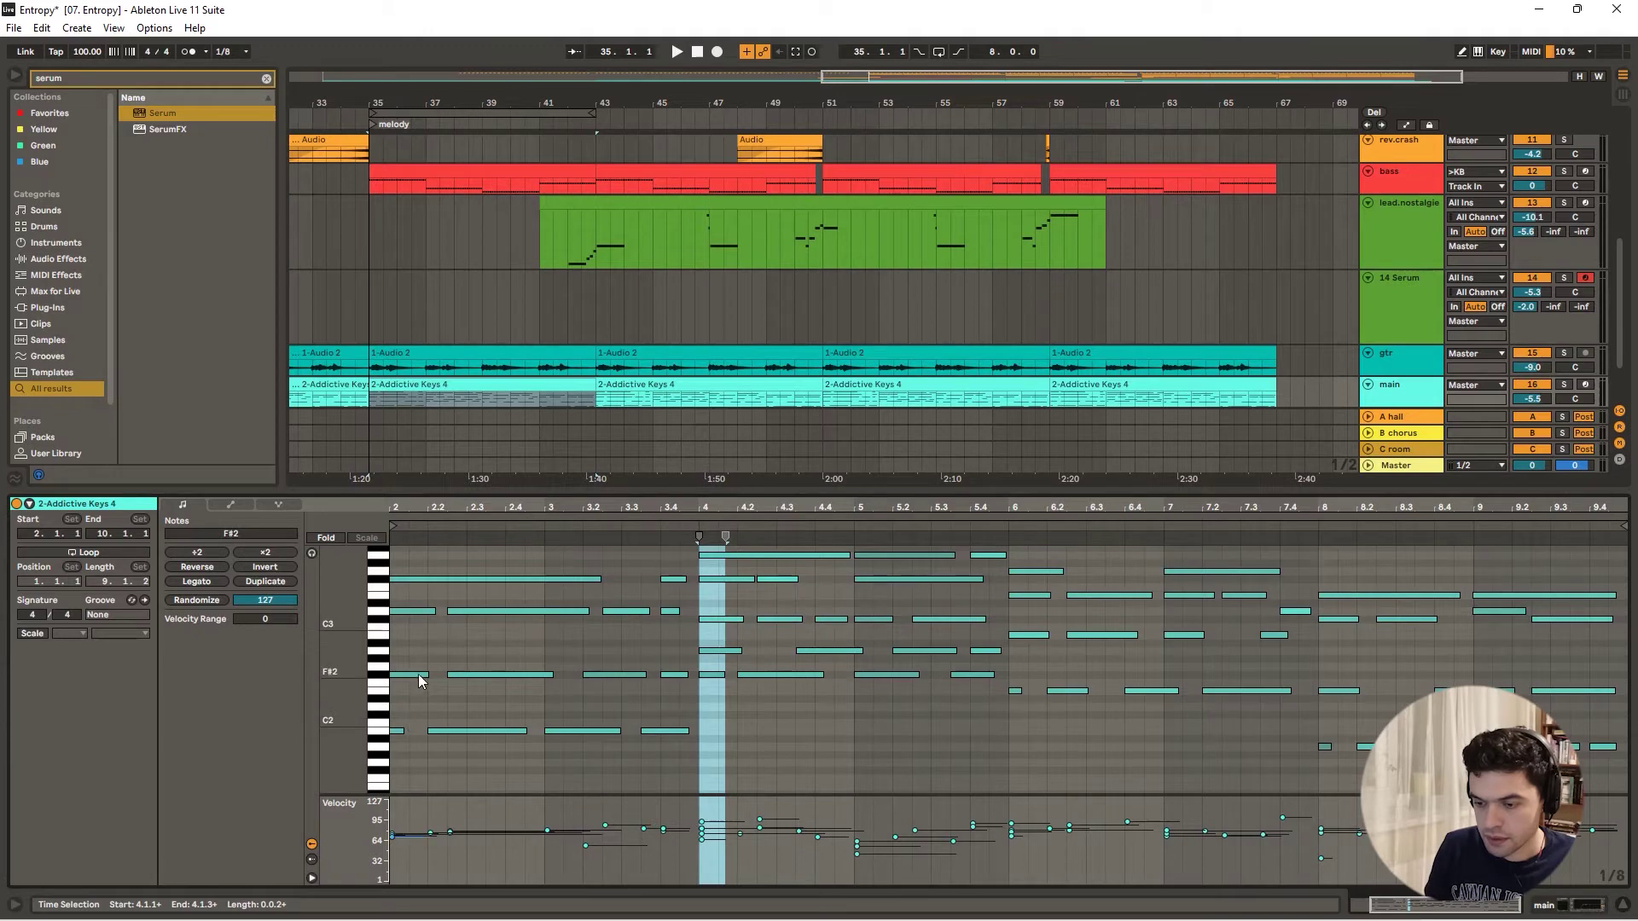
{"action": "scroll", "coordinate": [784, 672], "scroll_direction": "up", "scroll_amount": 2}
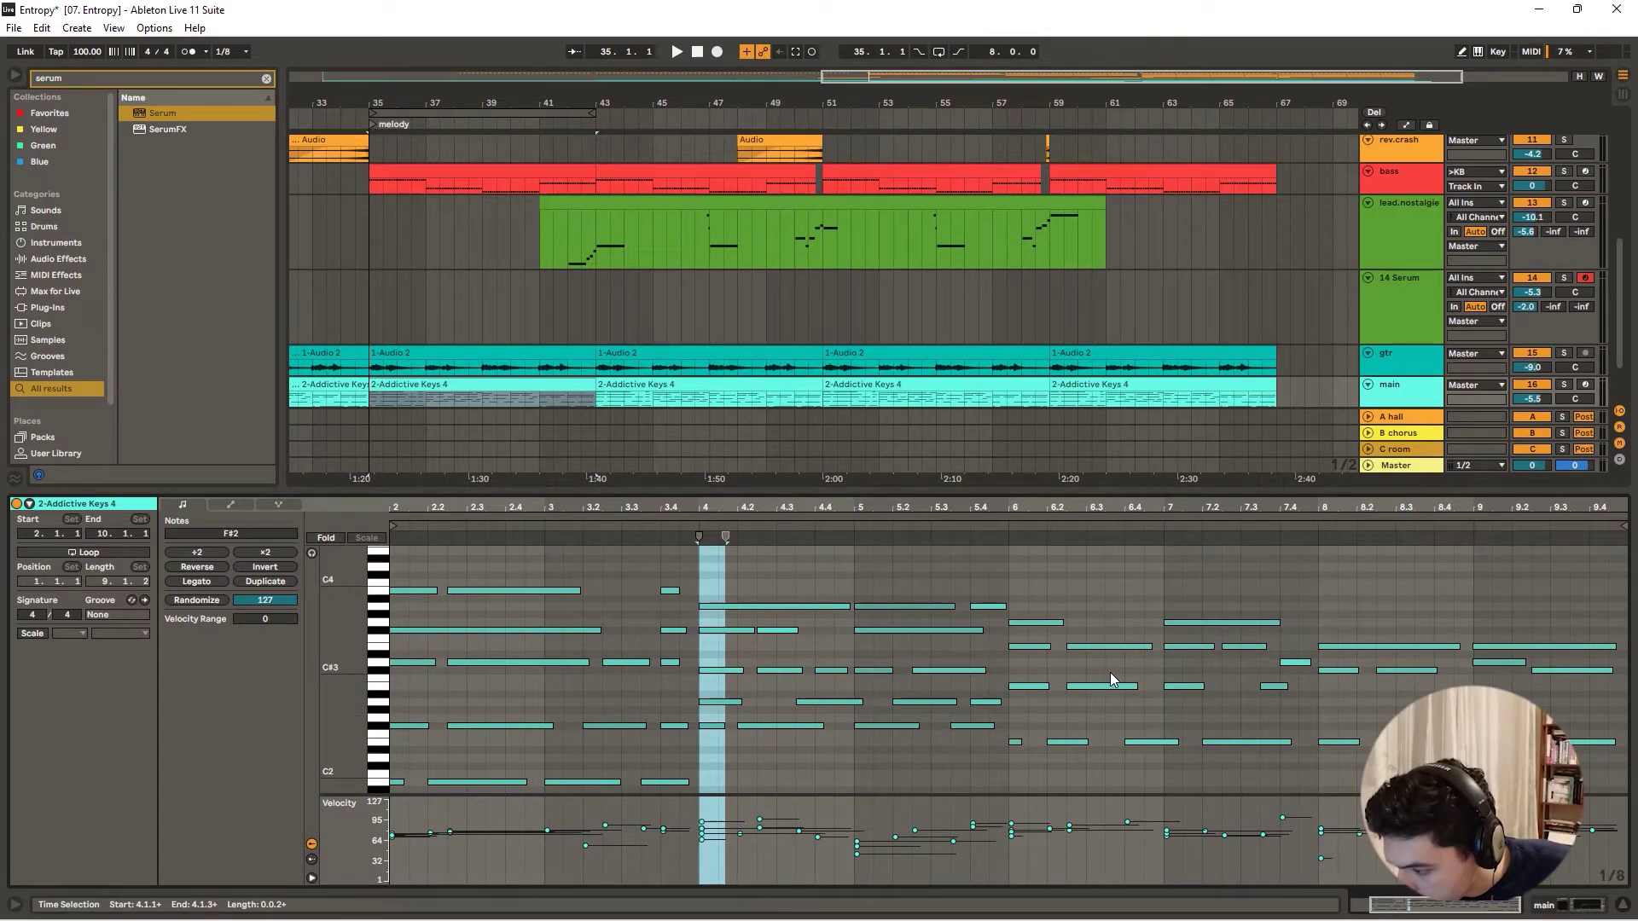
- Set Serum's compressor mix to 29, then in EQ Eight raise the low cut and boost the high band 3.84 dB at 4.45 kHz
{"action": "left_click", "coordinate": [1623, 898]}
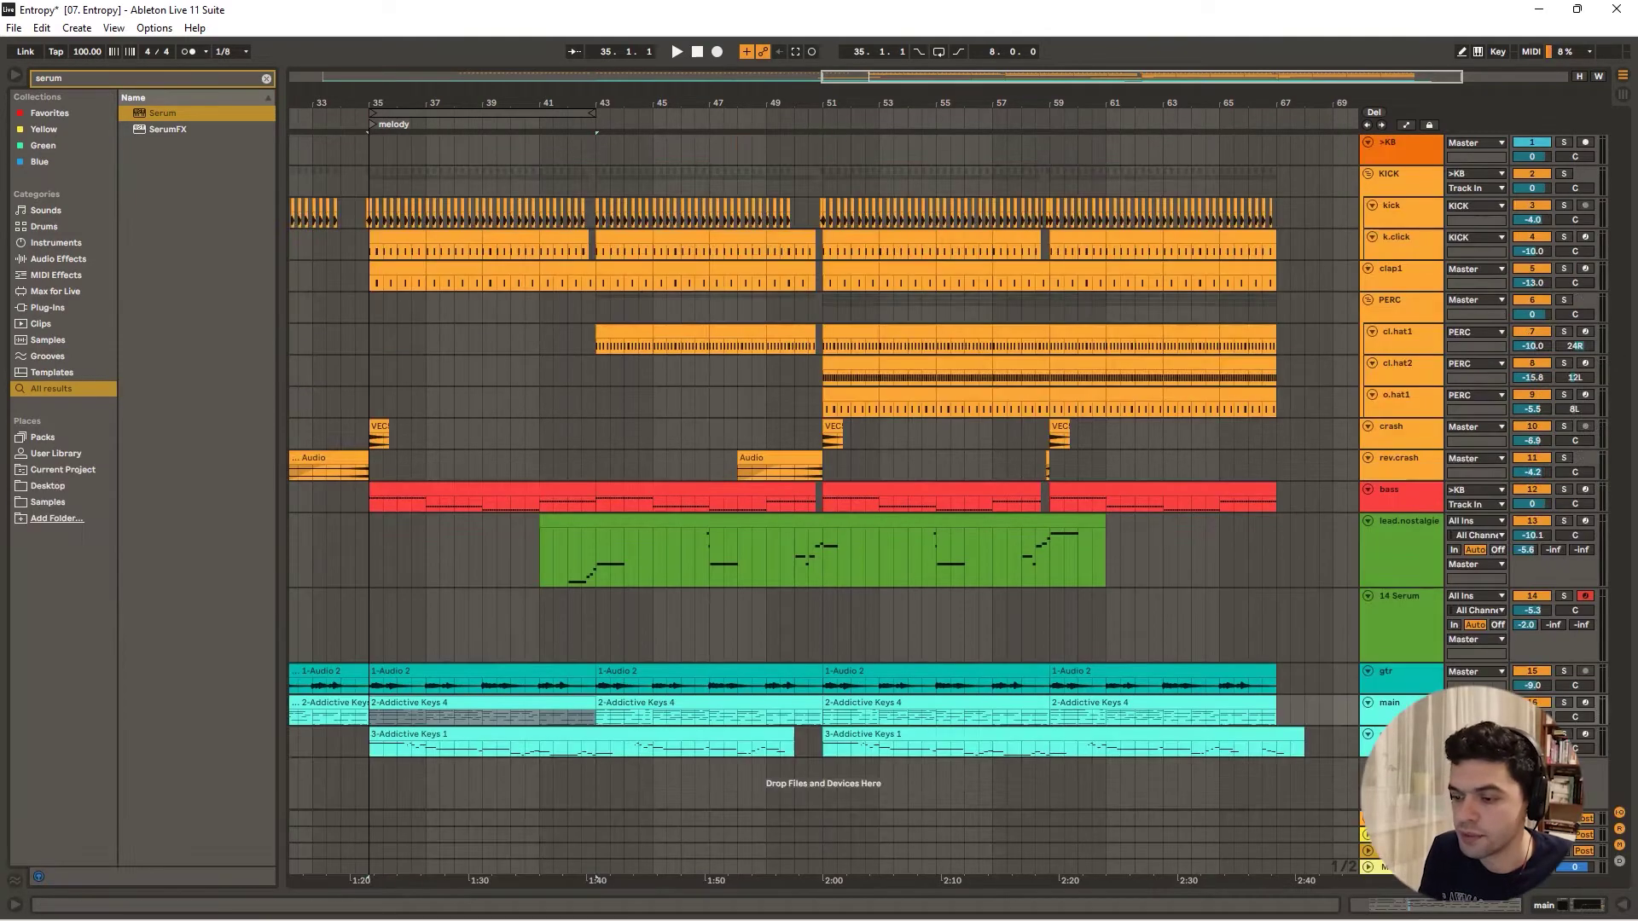
{"action": "left_click", "coordinate": [377, 124]}
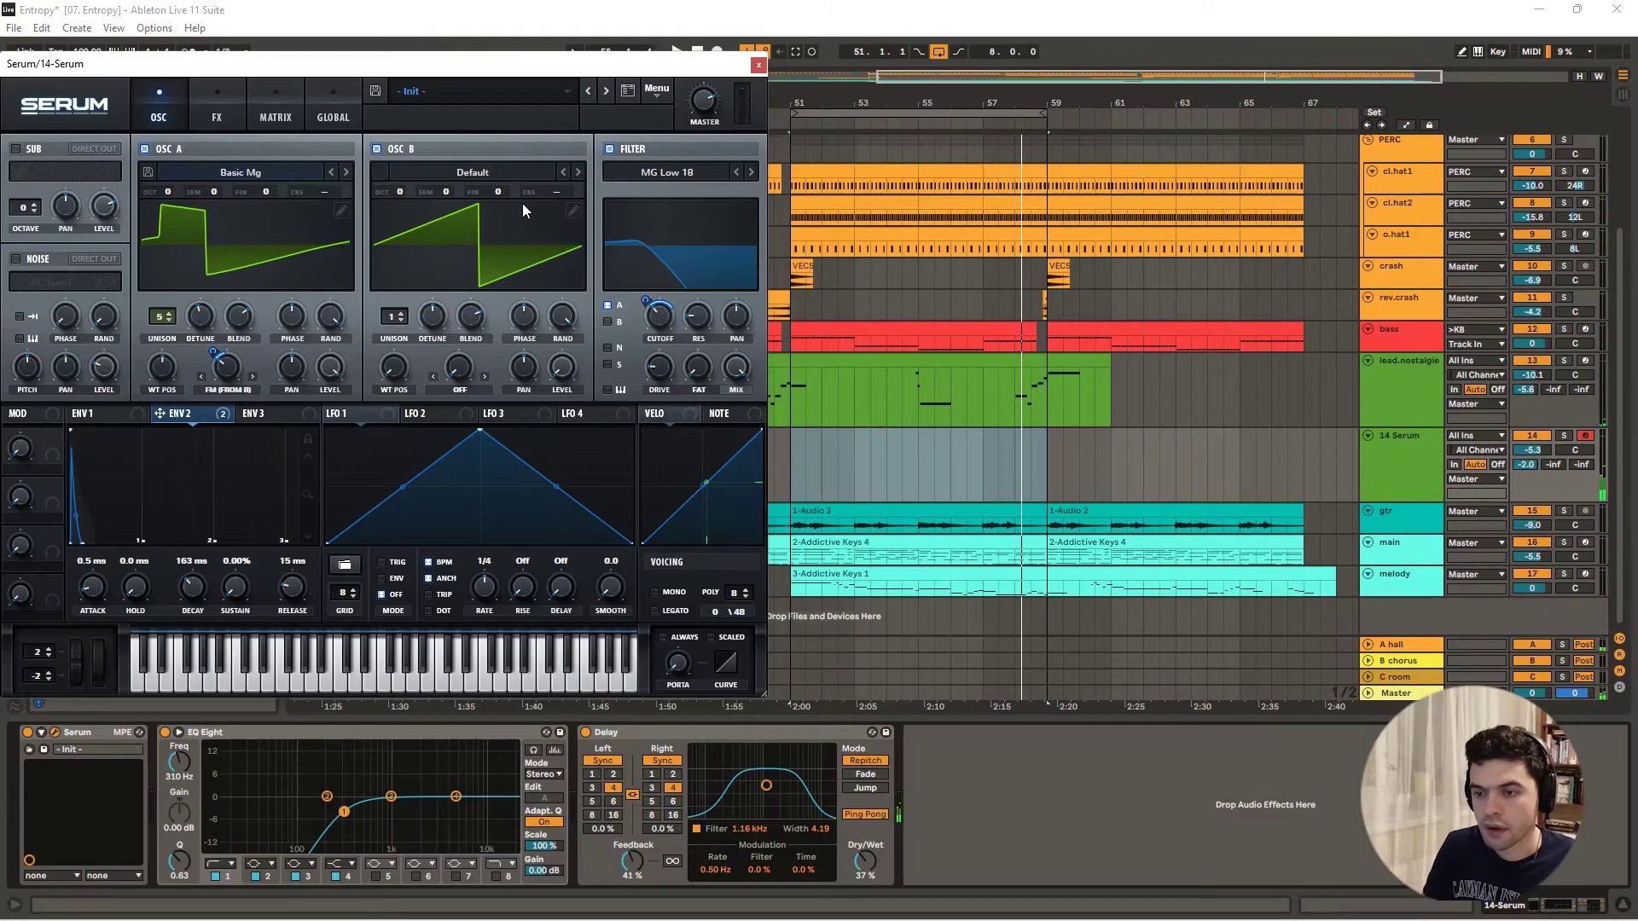
{"action": "left_click", "coordinate": [216, 117]}
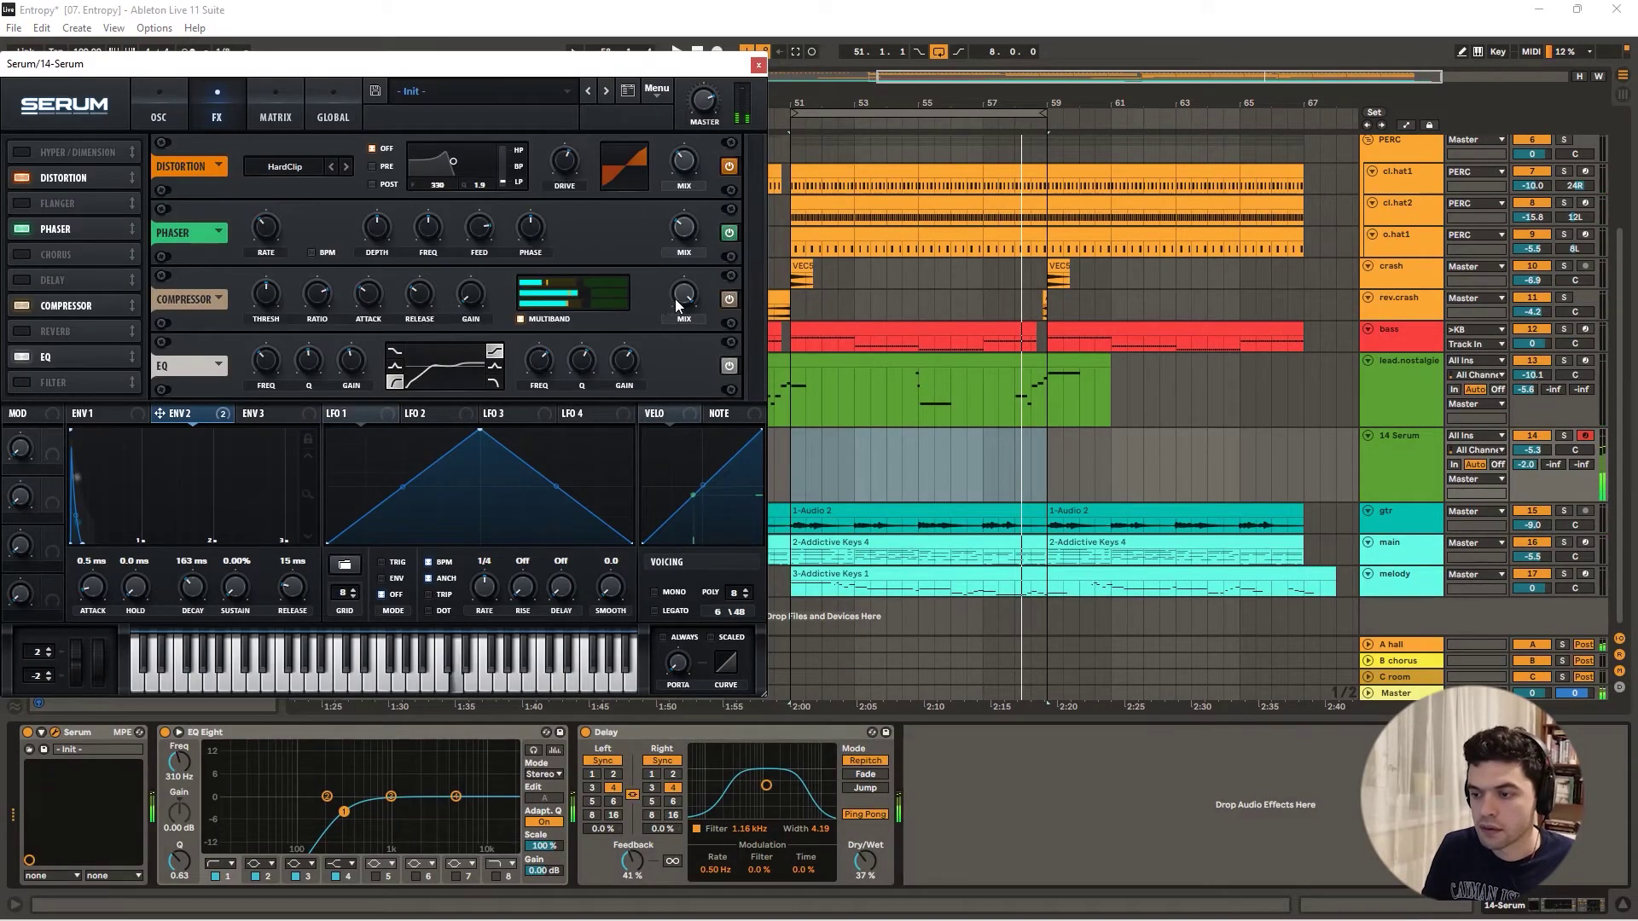
{"action": "left_click_drag", "start_coordinate": [678, 341], "coordinate": [688, 442]}
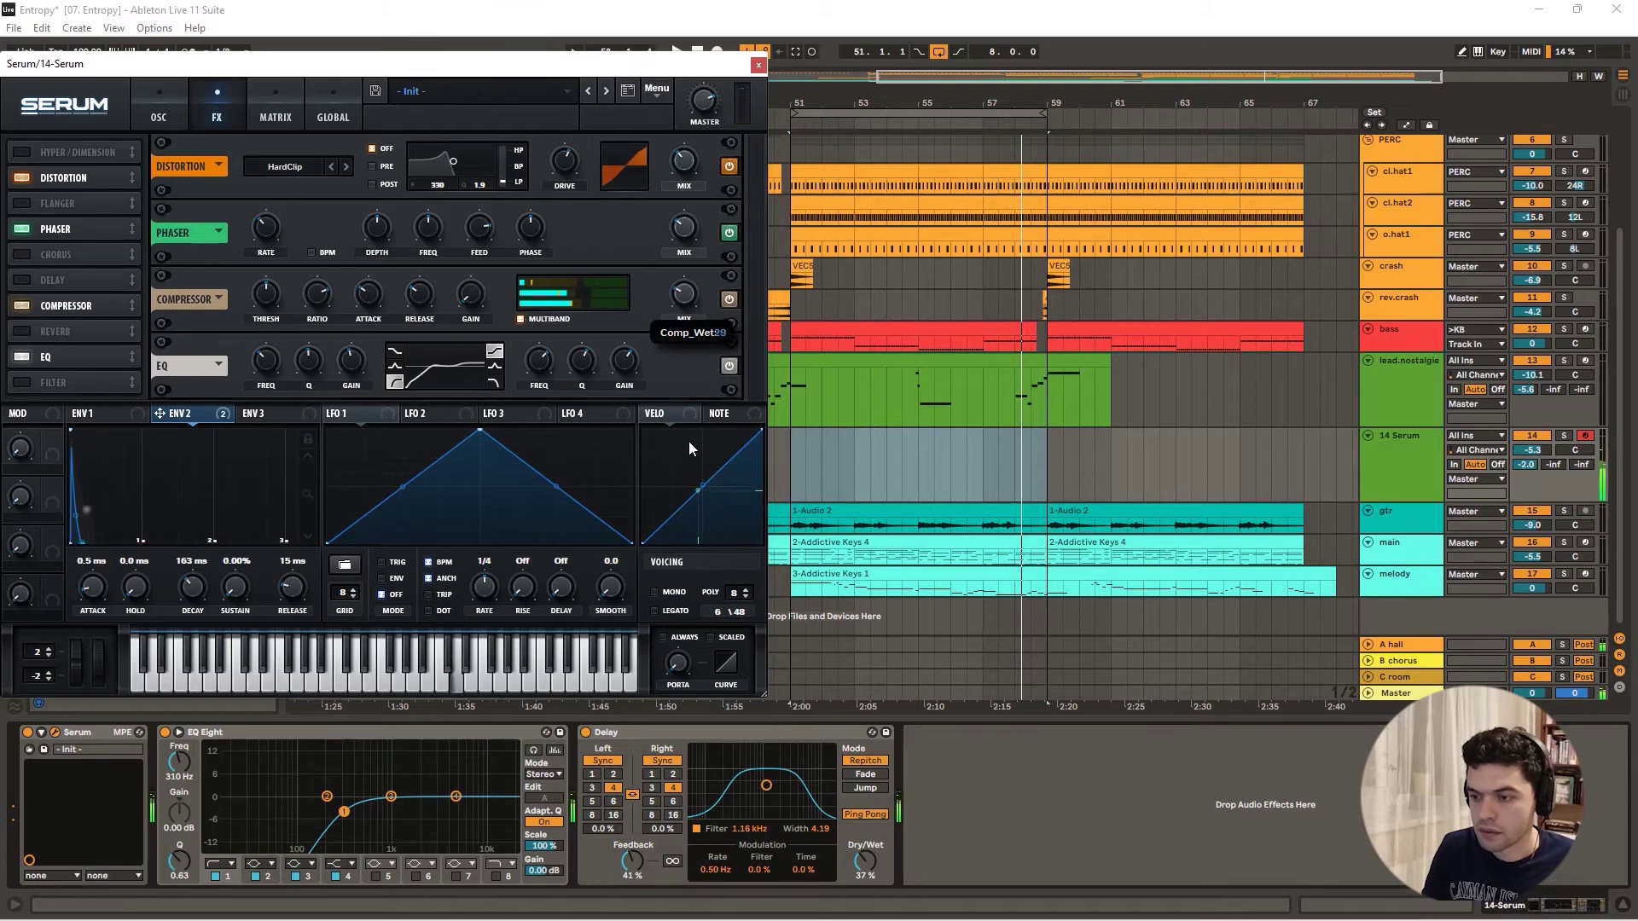
{"action": "left_click_drag", "start_coordinate": [343, 811], "coordinate": [451, 783]}
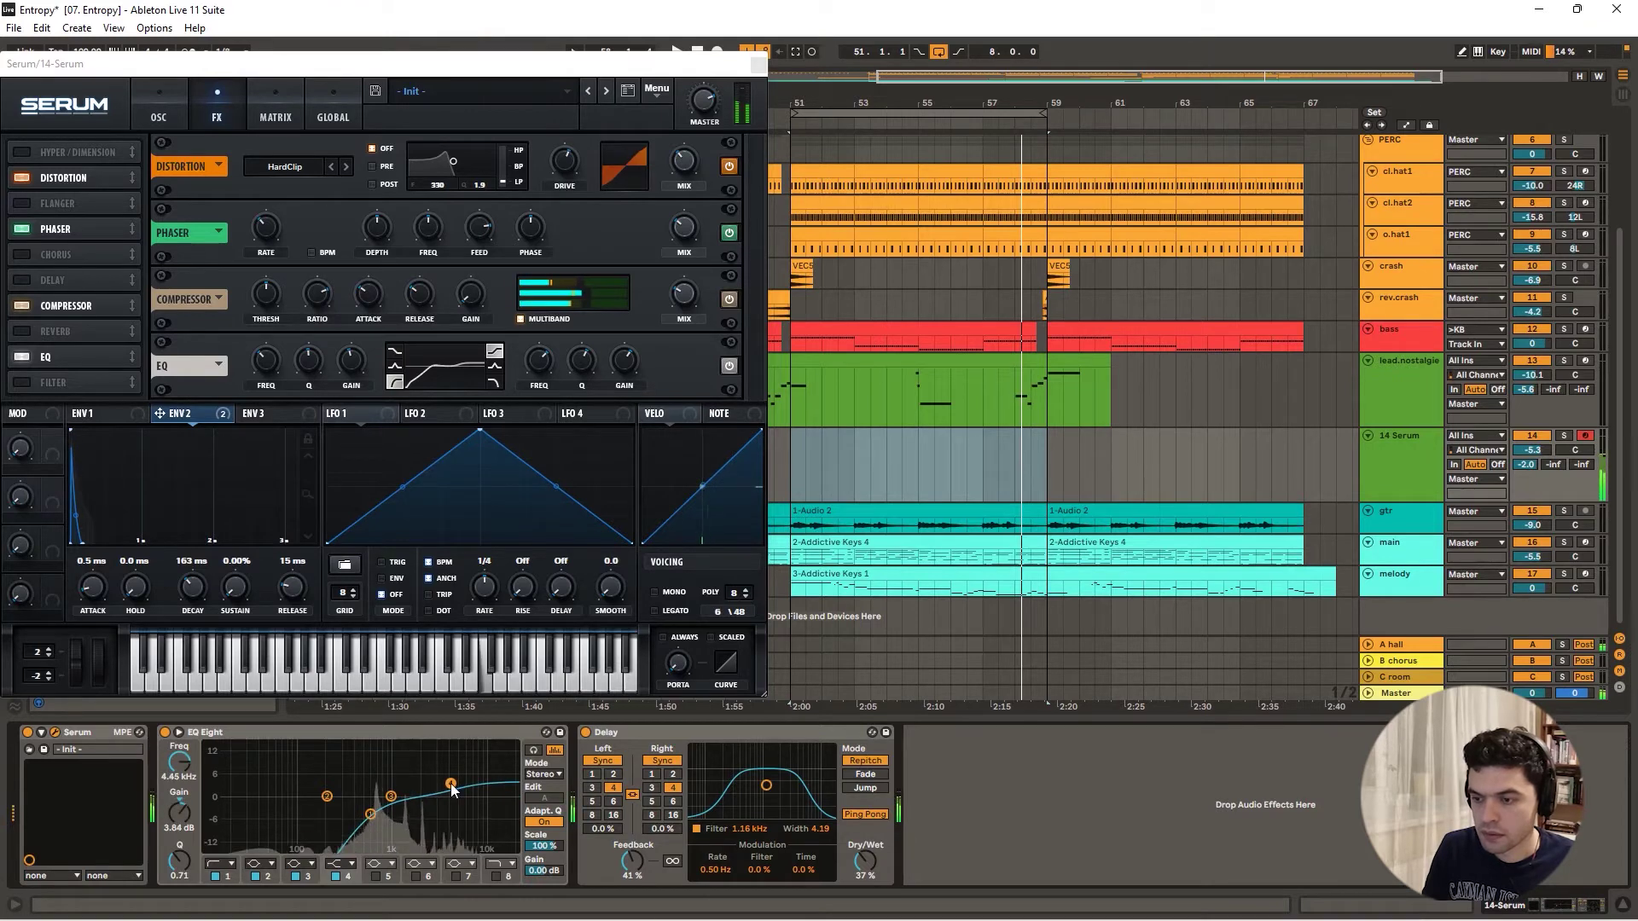
{"action": "left_click", "coordinate": [759, 59]}
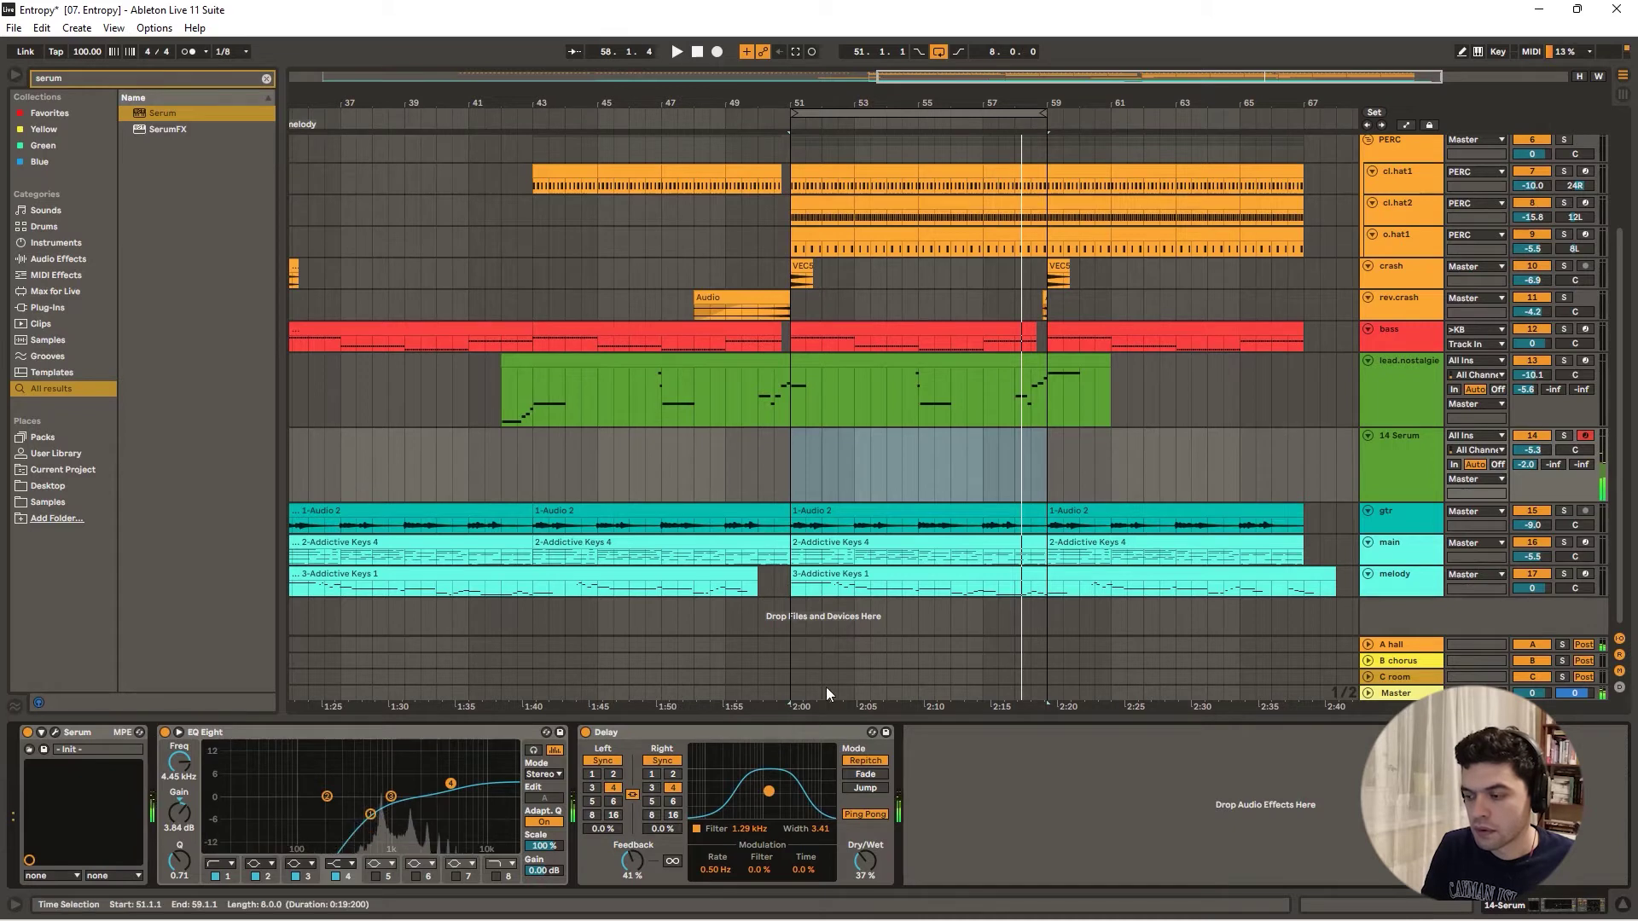
- On the hall return's ValhallaVintageVerb, set the EQ high cut to 4140 Hz and raise the low cut
{"action": "left_click", "coordinate": [1391, 646]}
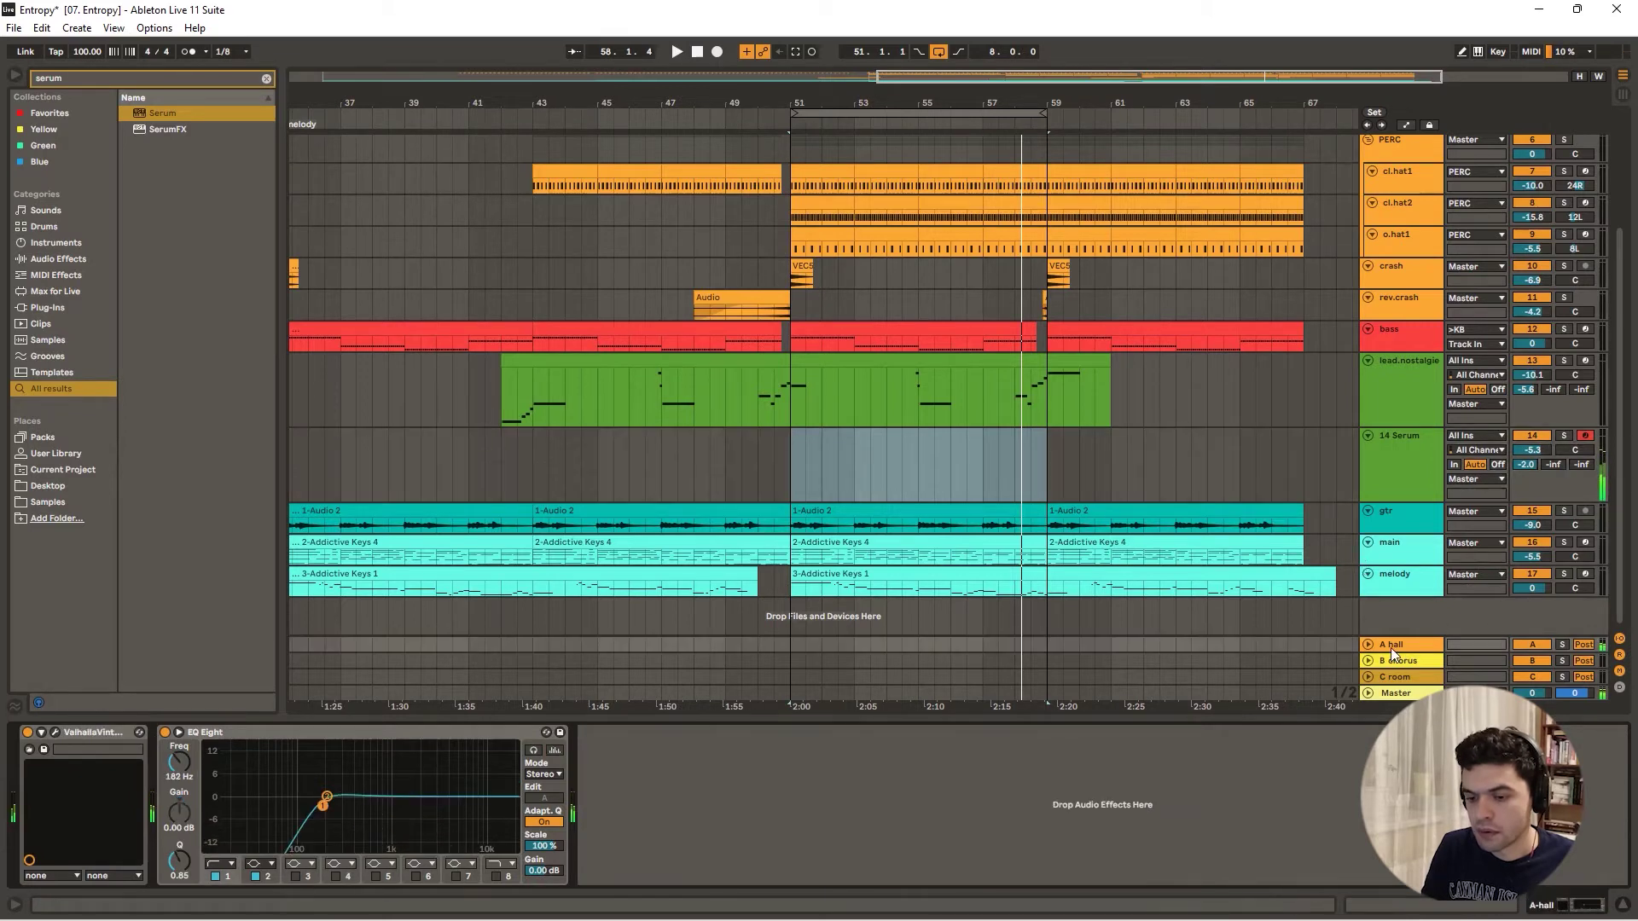
{"action": "left_click", "coordinate": [55, 732]}
{"action": "left_click_drag", "start_coordinate": [795, 357], "coordinate": [792, 393]}
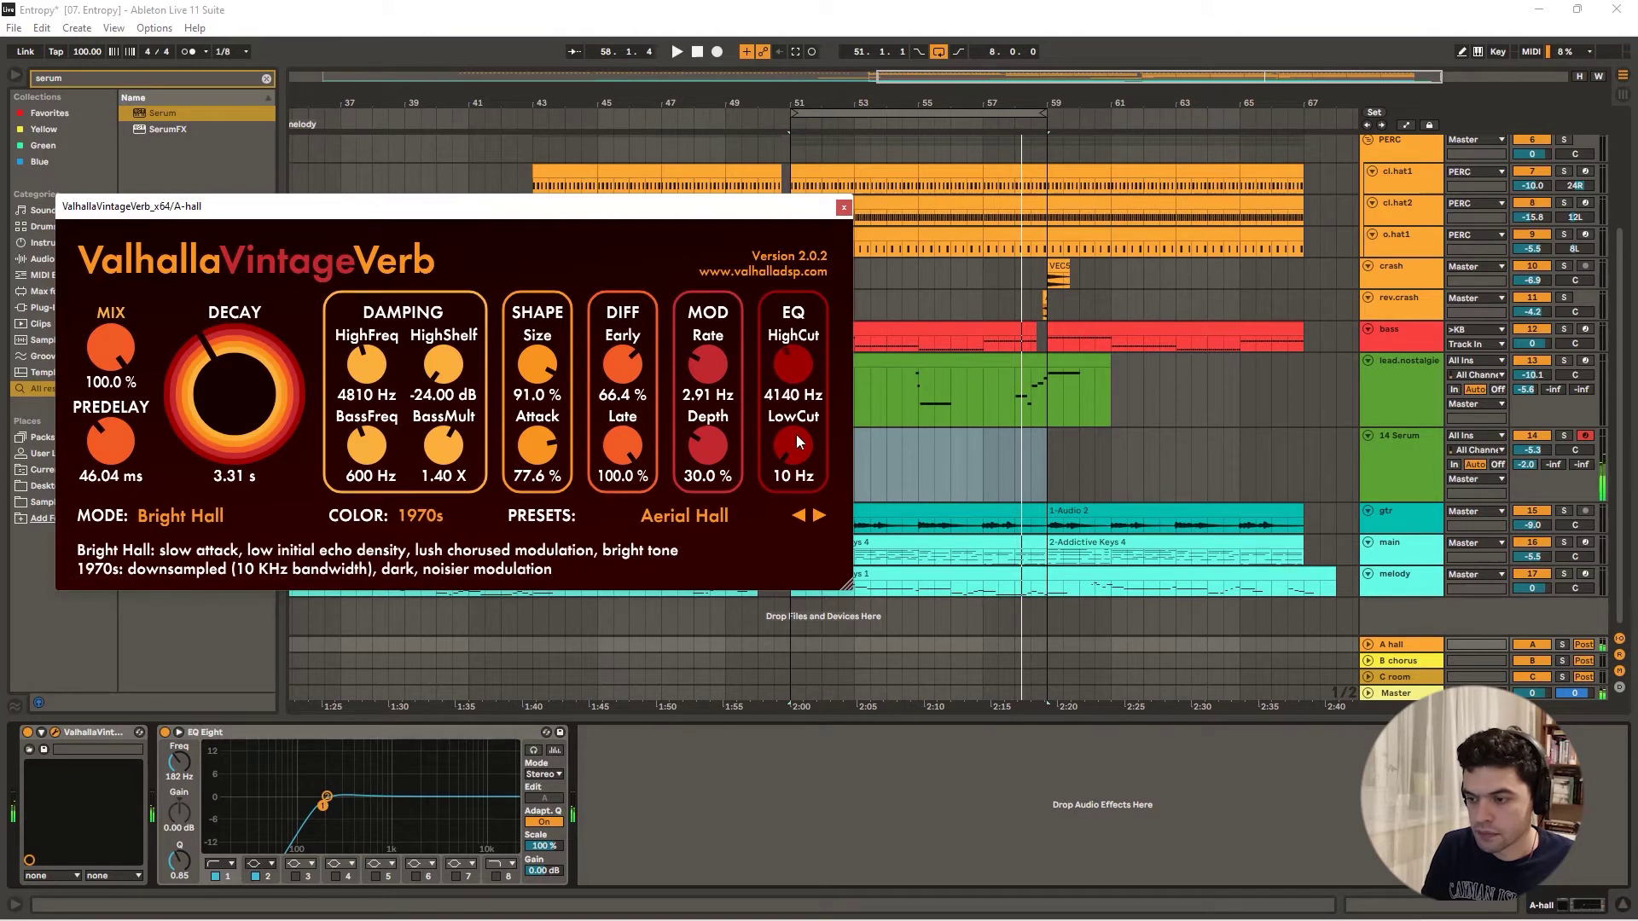
{"action": "left_click_drag", "start_coordinate": [797, 449], "coordinate": [793, 402]}
{"action": "left_click", "coordinate": [843, 208]}
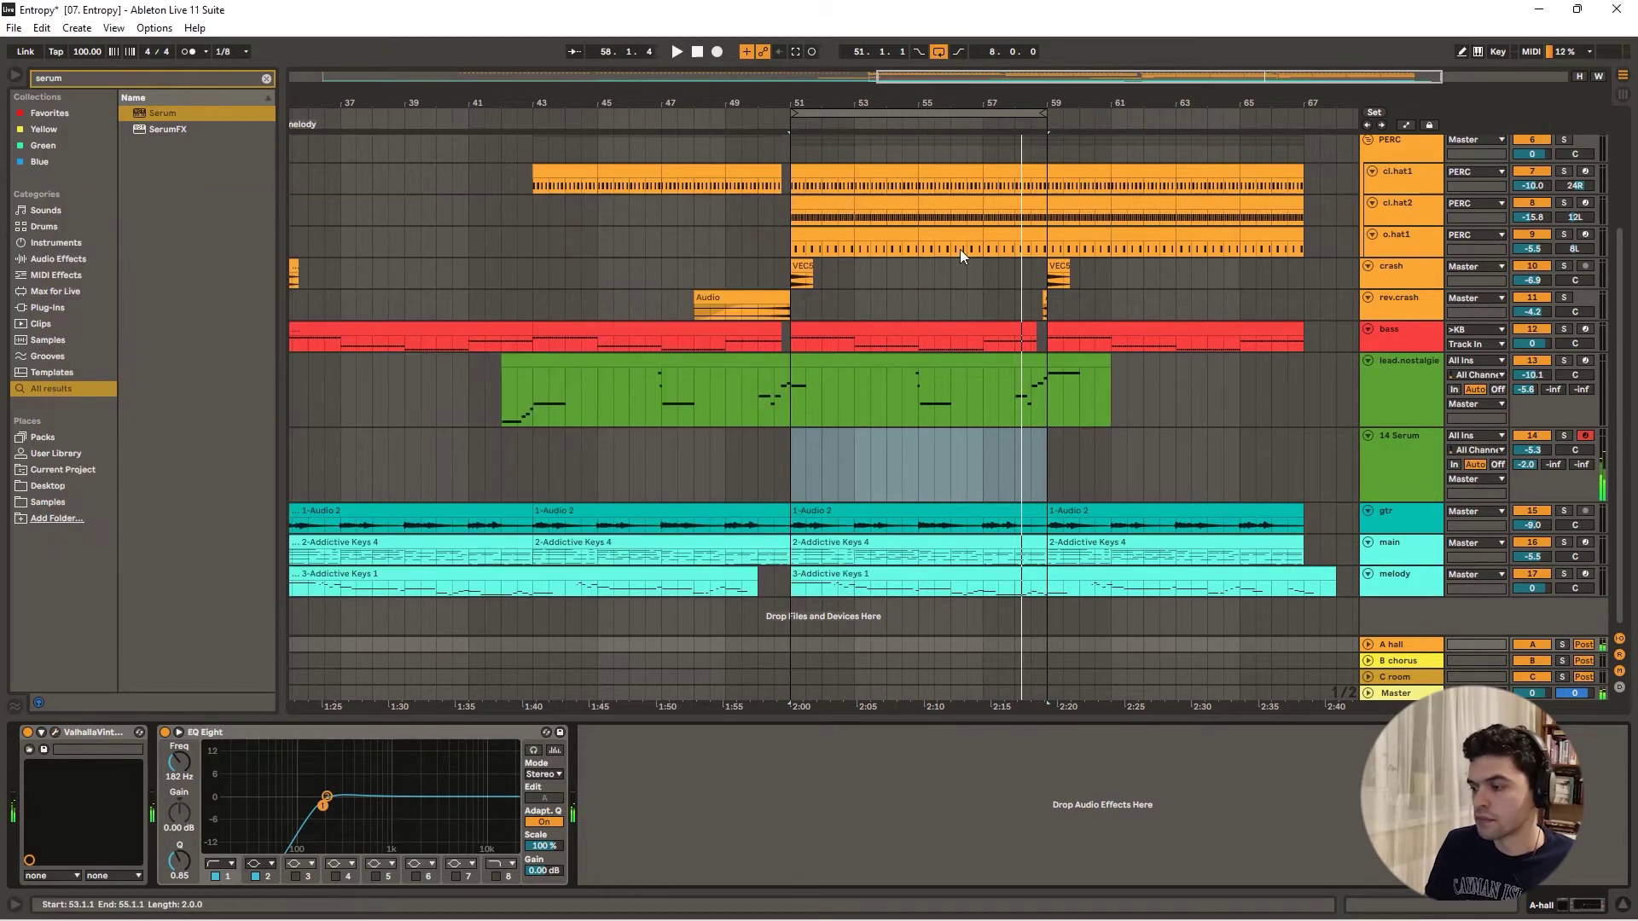
- Turn off the arrangement loop, capture the played Serum part as a MIDI clip, and move it to start at bar 51
{"action": "left_click", "coordinate": [777, 115]}
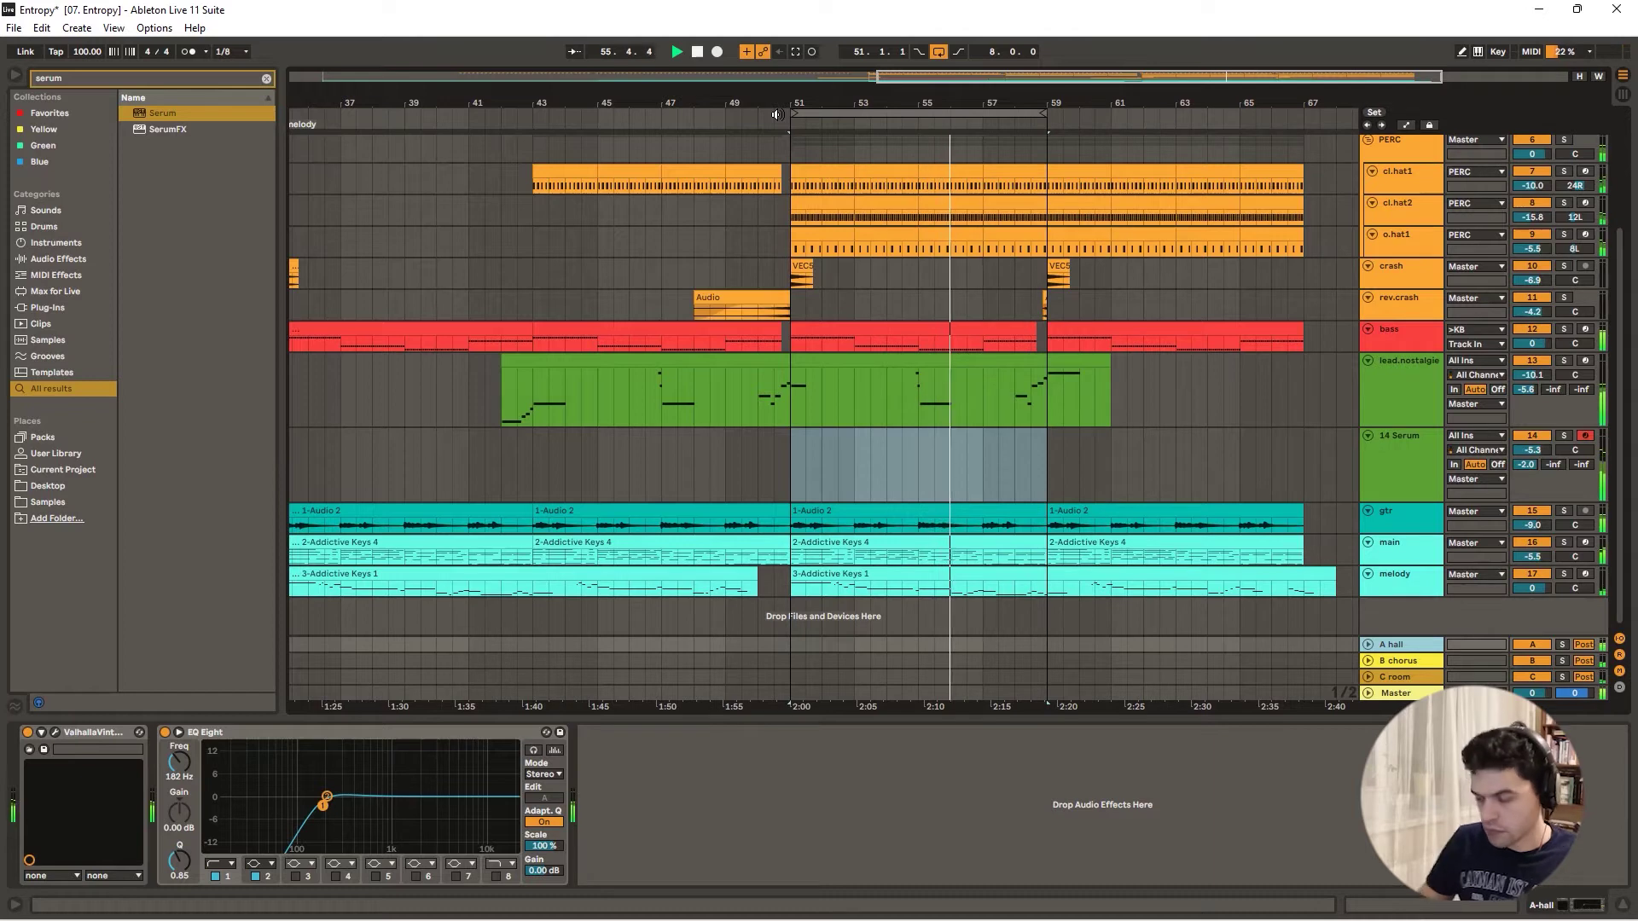
{"action": "left_click_drag", "start_coordinate": [863, 95], "coordinate": [863, 103]}
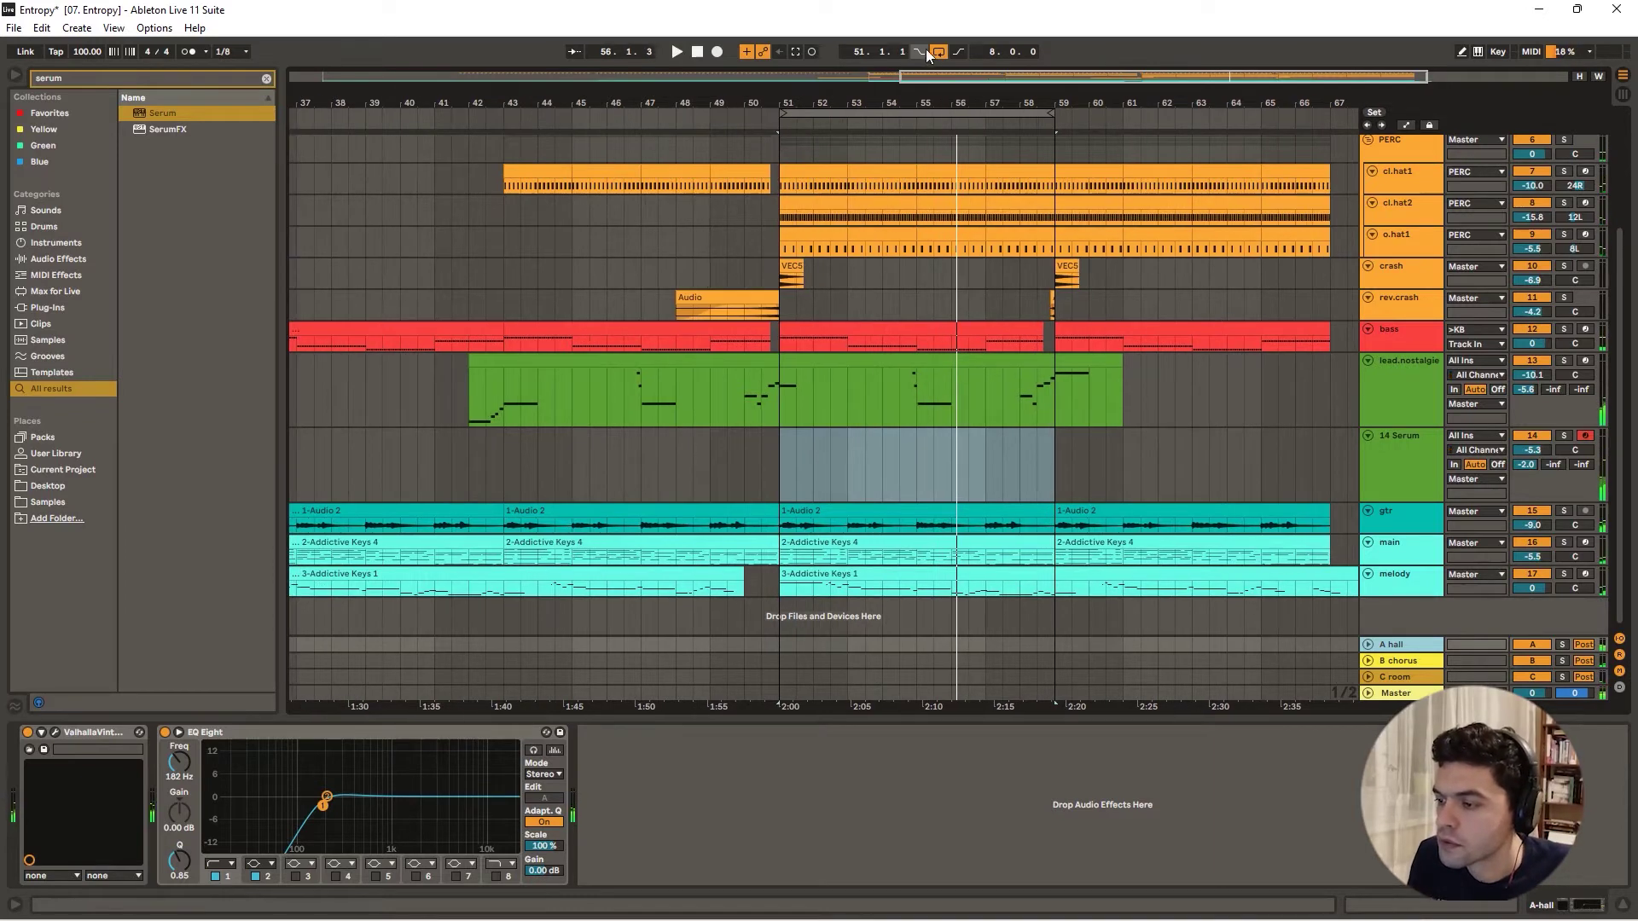
{"action": "left_click", "coordinate": [932, 56]}
{"action": "left_click", "coordinate": [790, 52]}
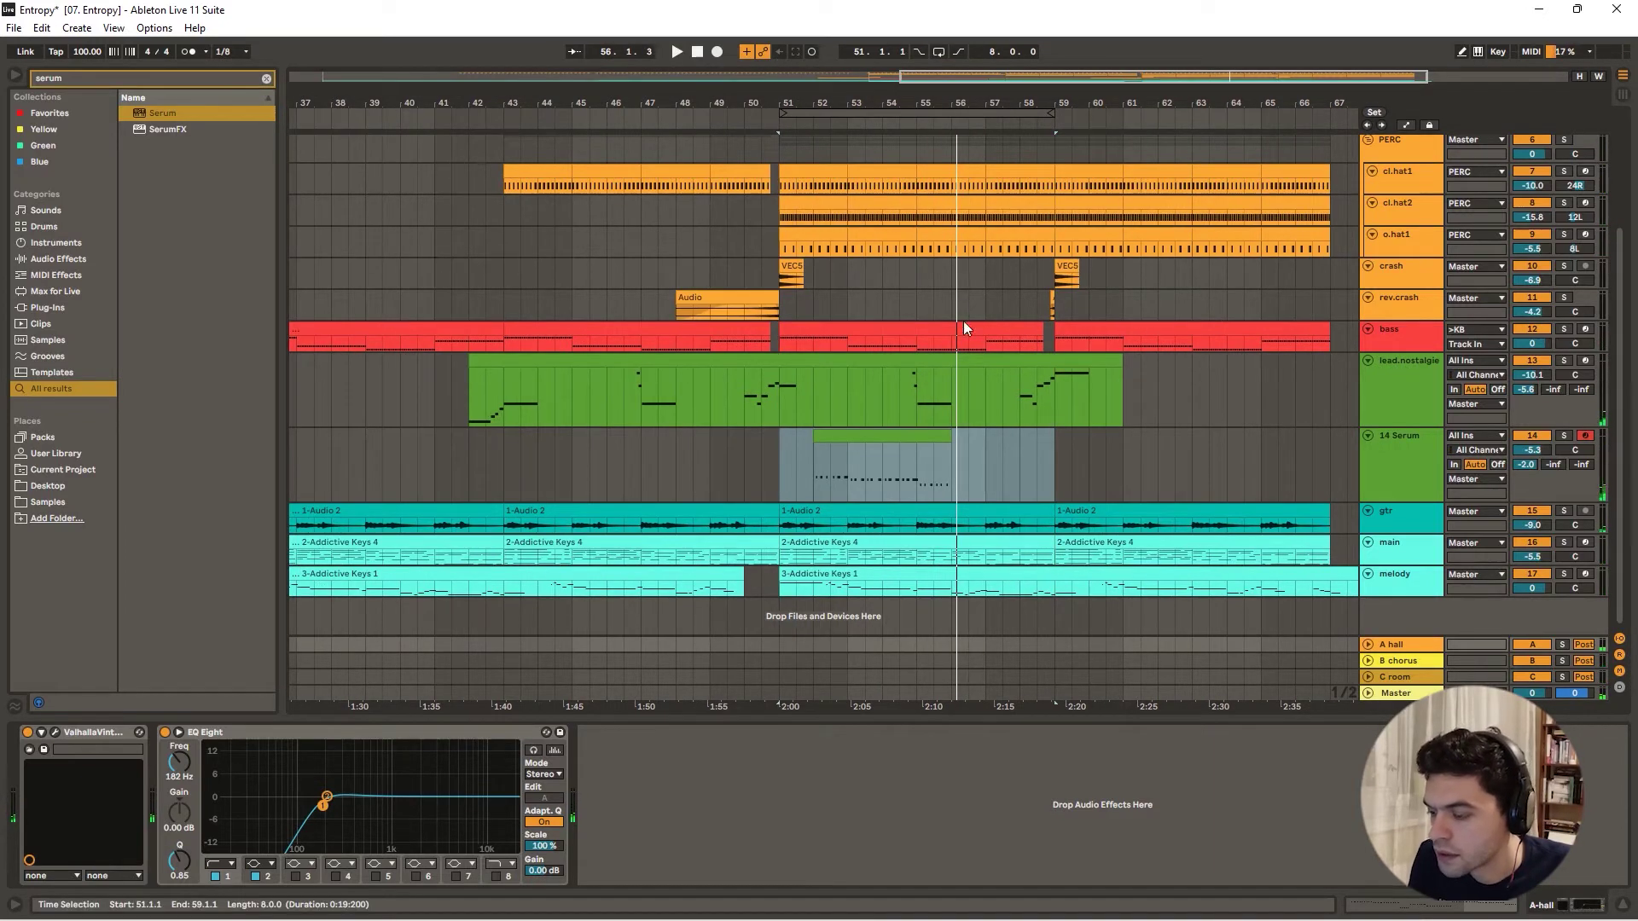
{"action": "key", "text": "space"}
{"action": "left_click_drag", "start_coordinate": [854, 436], "coordinate": [813, 449]}
{"action": "key", "text": "space"}
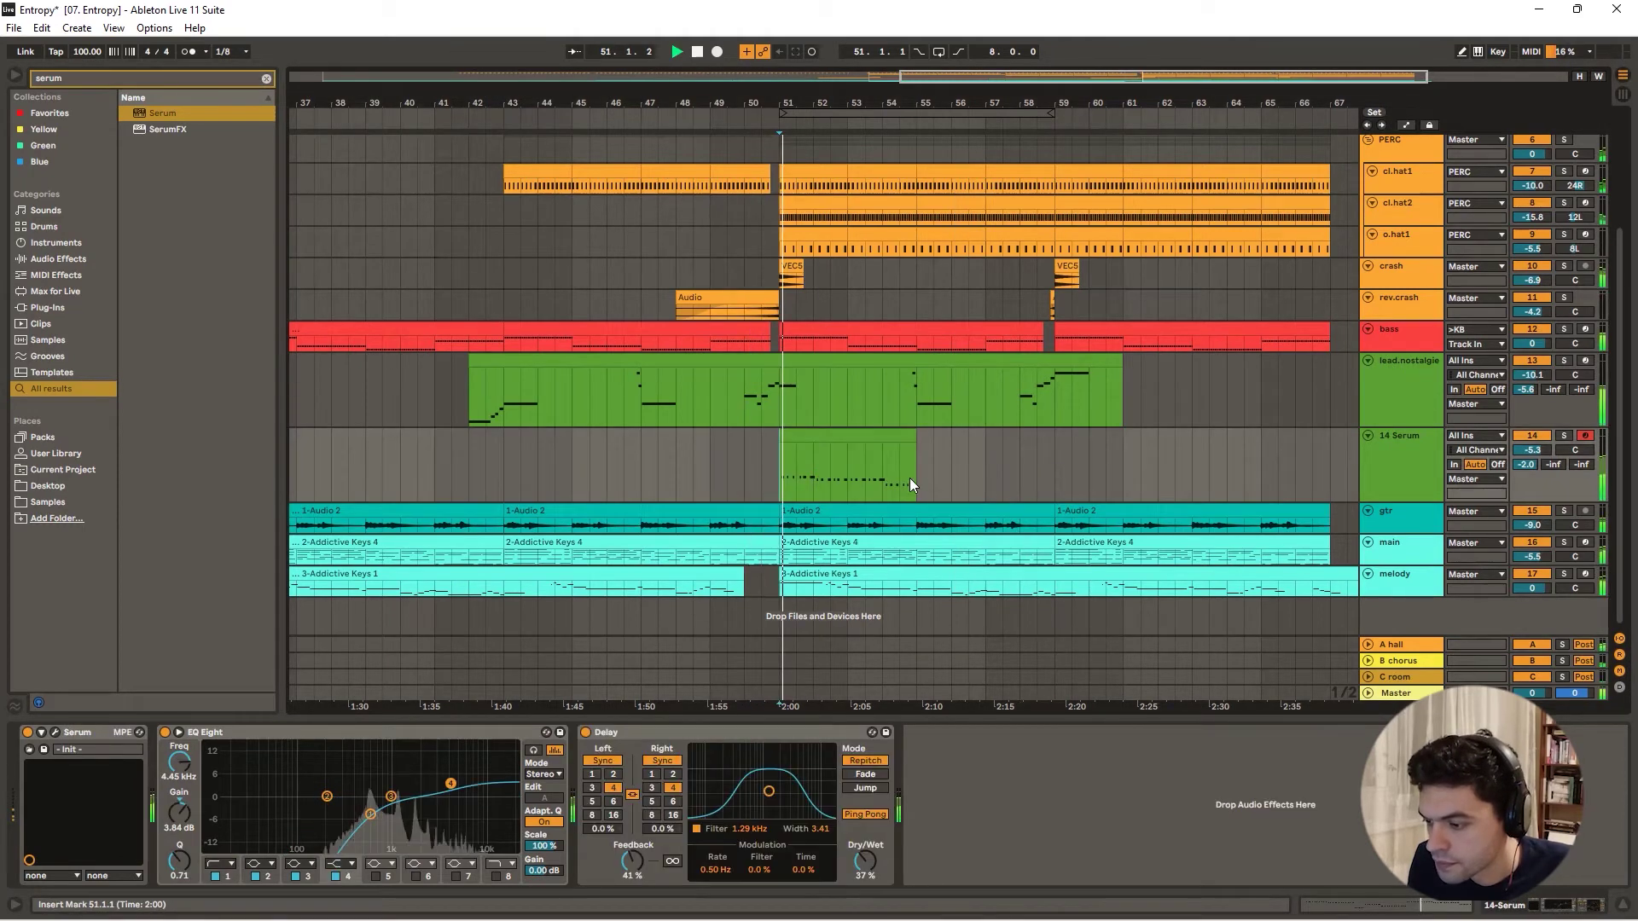
- Open the captured Serum clip's notes, extend its start back by one bar, and realign it to begin at bar 51
{"action": "double_click", "coordinate": [887, 435]}
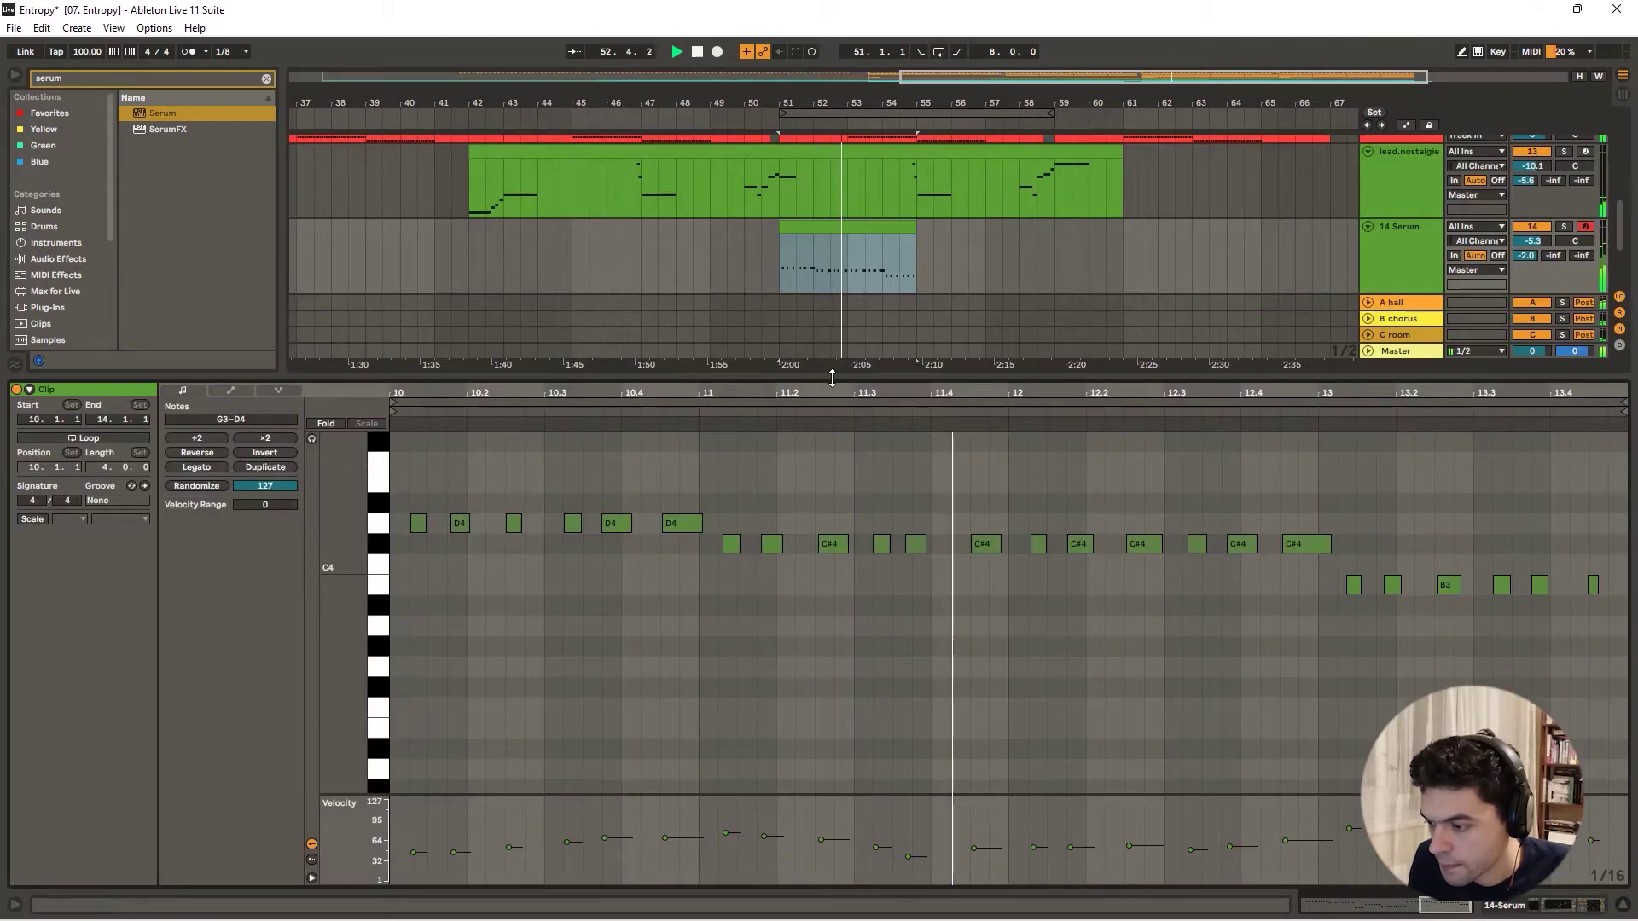
{"action": "left_click_drag", "start_coordinate": [834, 374], "coordinate": [844, 413]}
{"action": "key", "text": "space"}
{"action": "scroll", "coordinate": [784, 590], "scroll_direction": "down", "scroll_amount": 2}
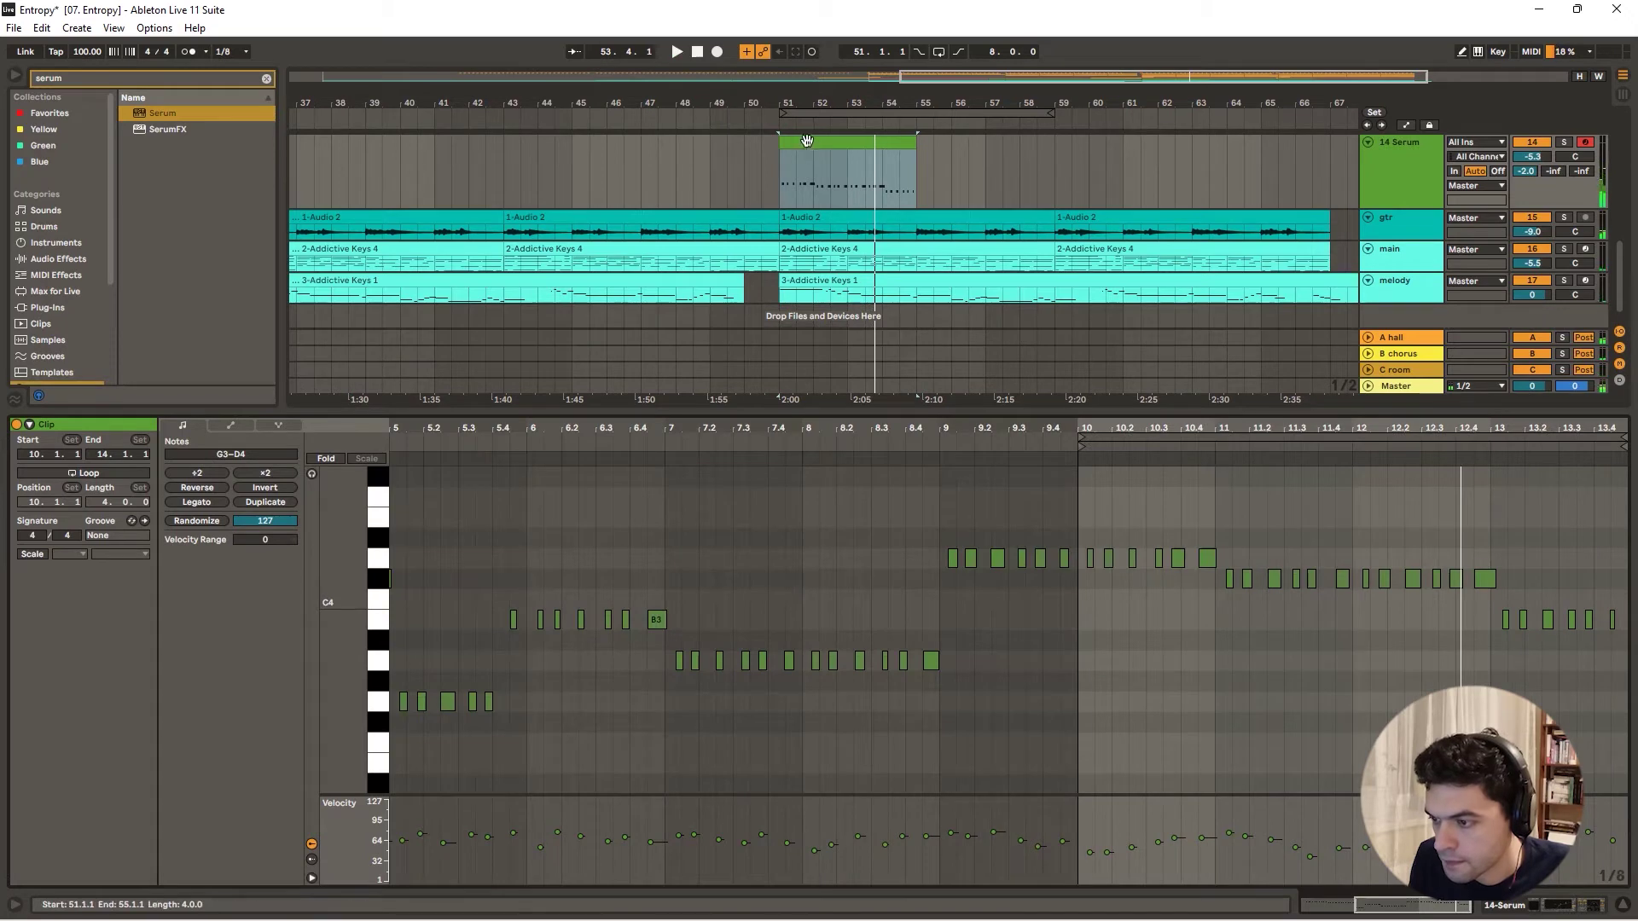
{"action": "mouse_move", "coordinate": [783, 135]}
{"action": "left_mouse_down"}
{"action": "mouse_move", "coordinate": [680, 146]}
{"action": "mouse_move", "coordinate": [803, 147]}
{"action": "mouse_move", "coordinate": [823, 219]}
{"action": "mouse_move", "coordinate": [806, 215]}
{"action": "left_mouse_up"}
{"action": "left_click", "coordinate": [772, 152]}
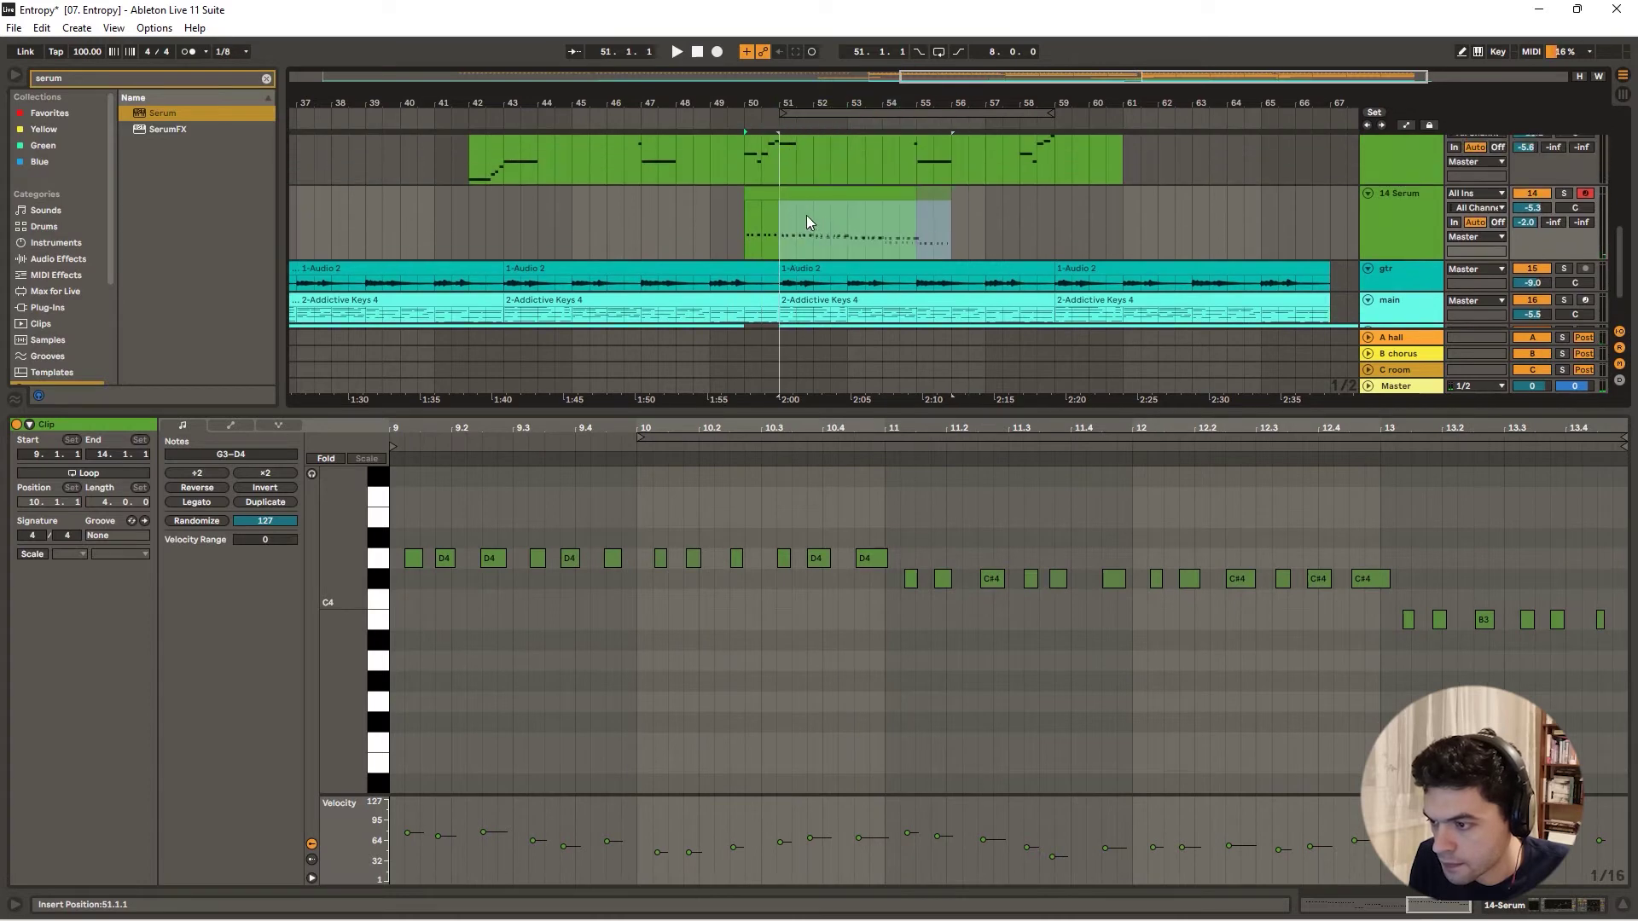
{"action": "key", "text": "space"}
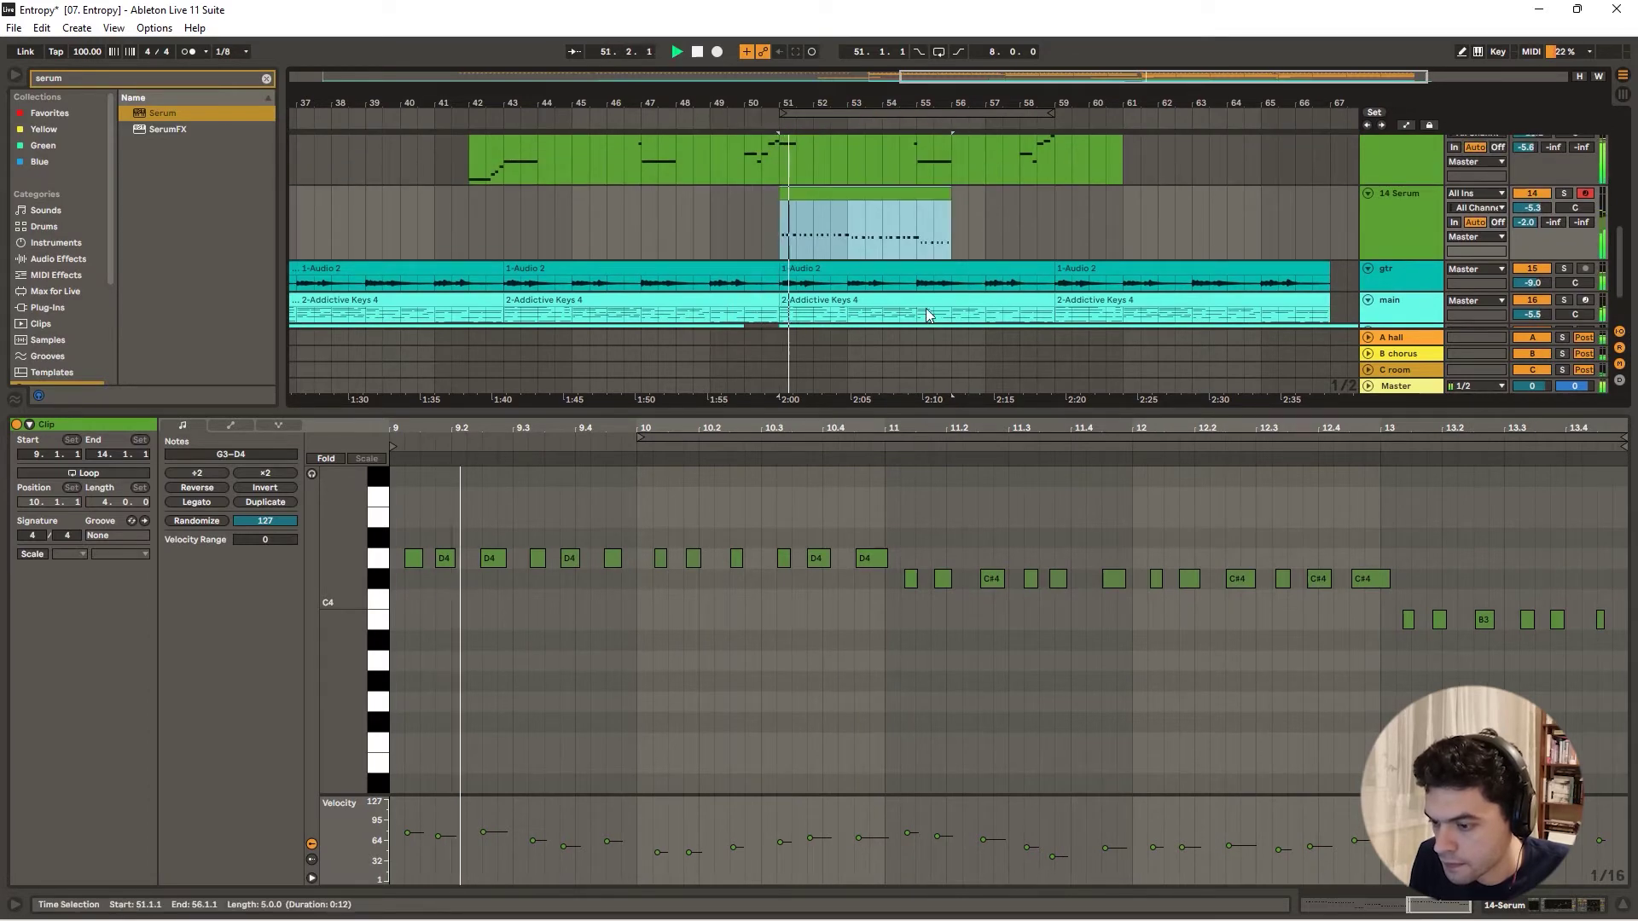
- Quantize all the notes in the Serum clip while listening to it with the track
{"action": "left_click", "coordinate": [920, 607]}
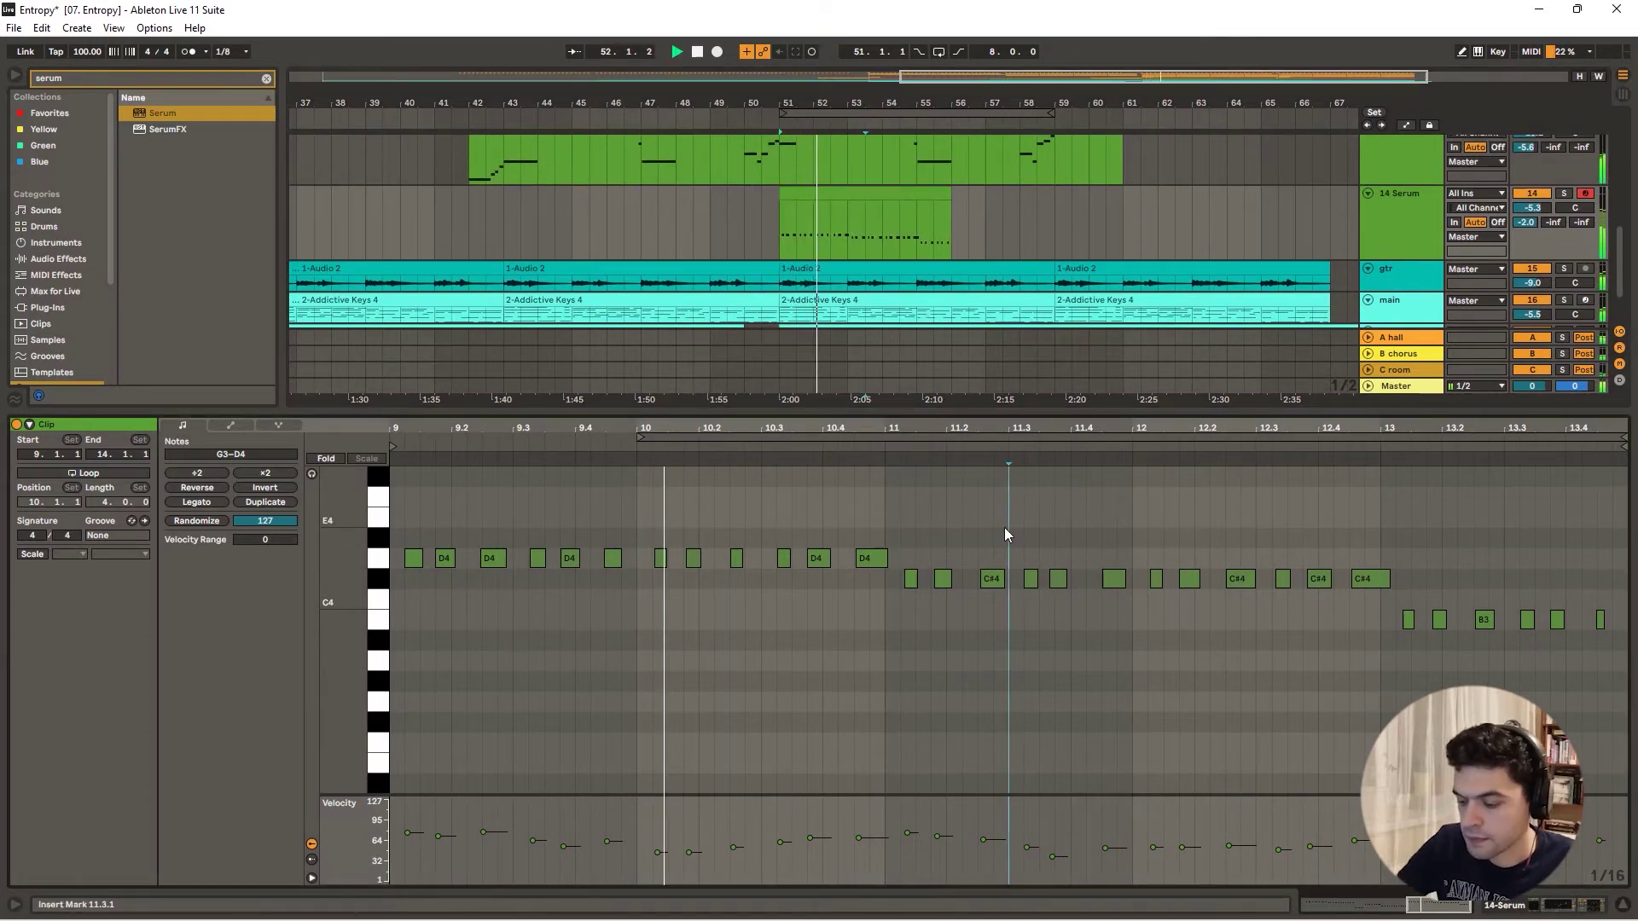
{"action": "key", "text": "ctrl+a"}
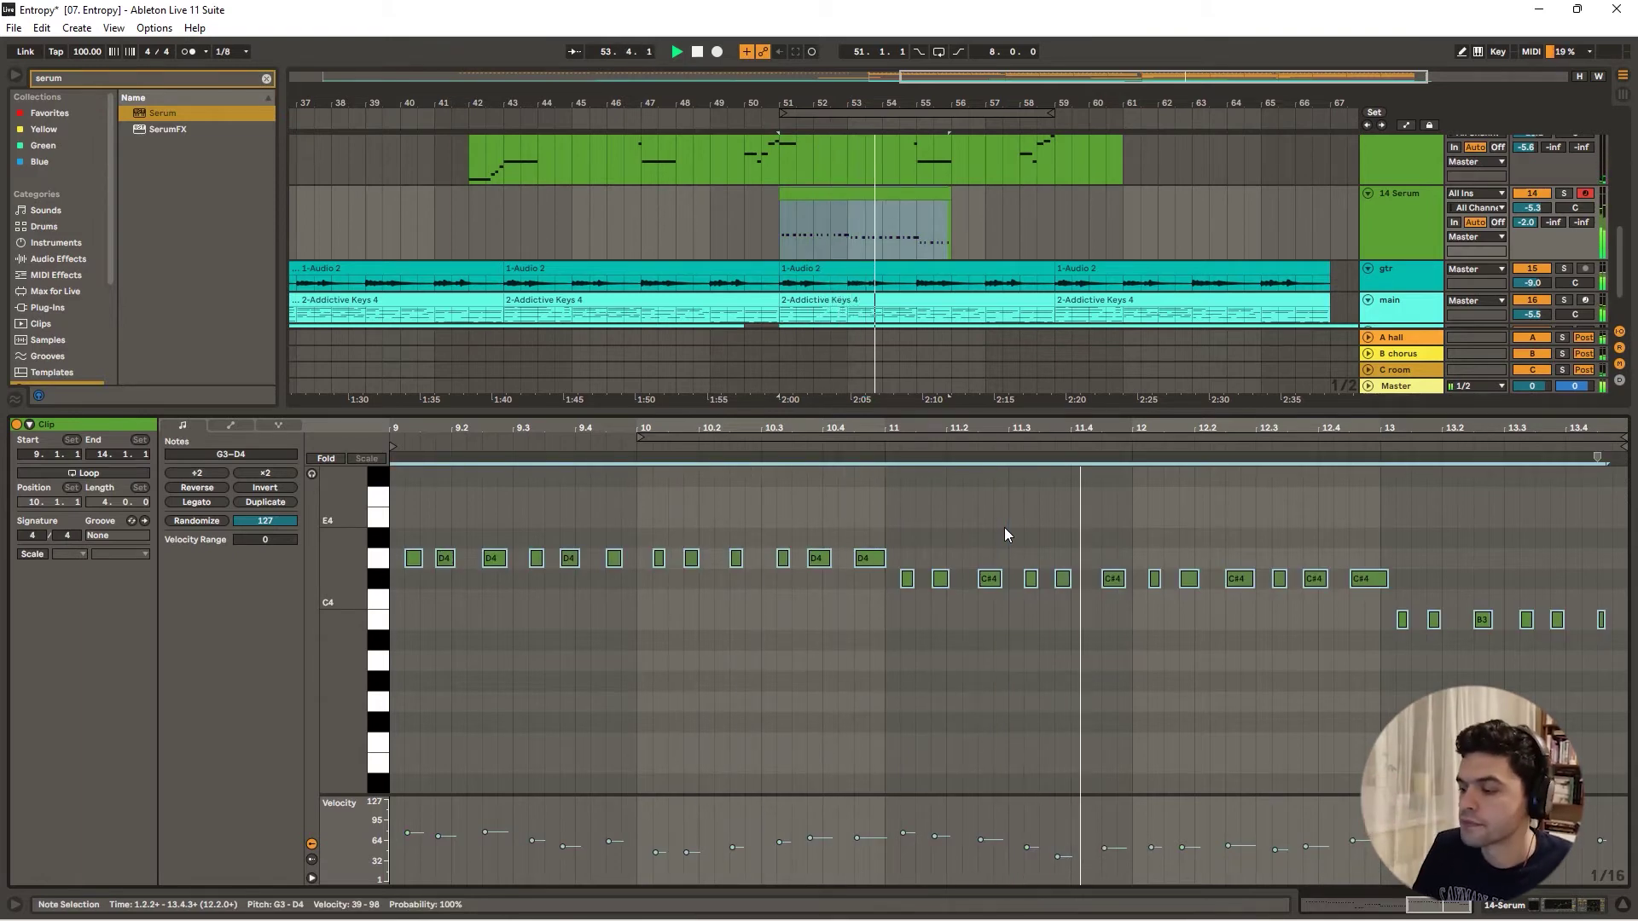
{"action": "double_click", "coordinate": [1324, 661]}
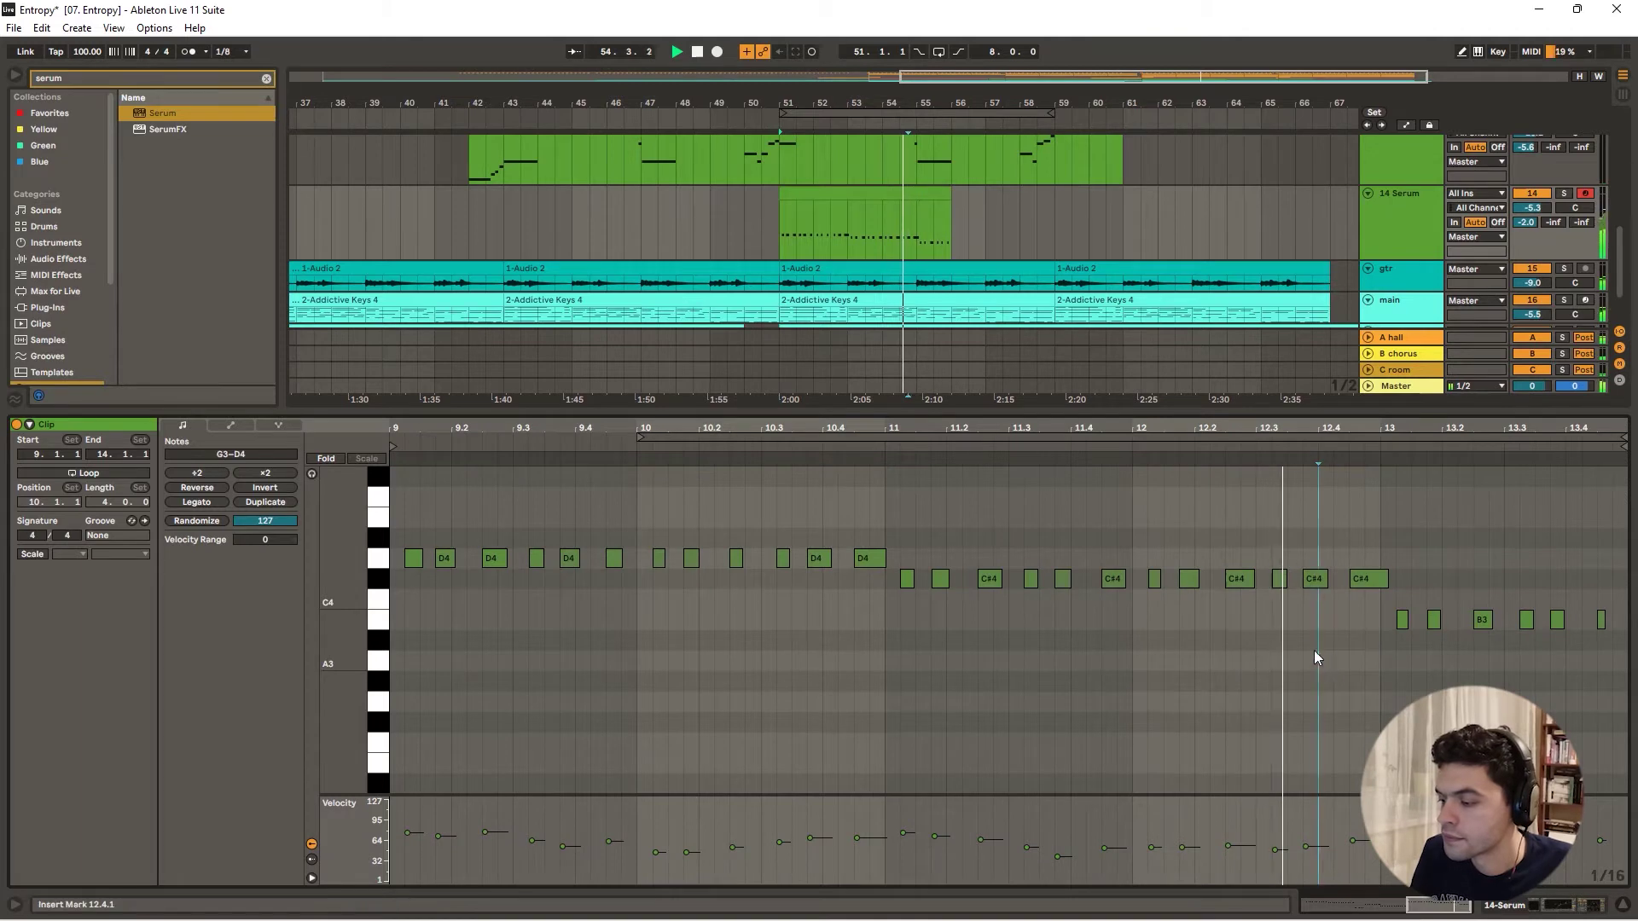
{"action": "key", "text": "Delete"}
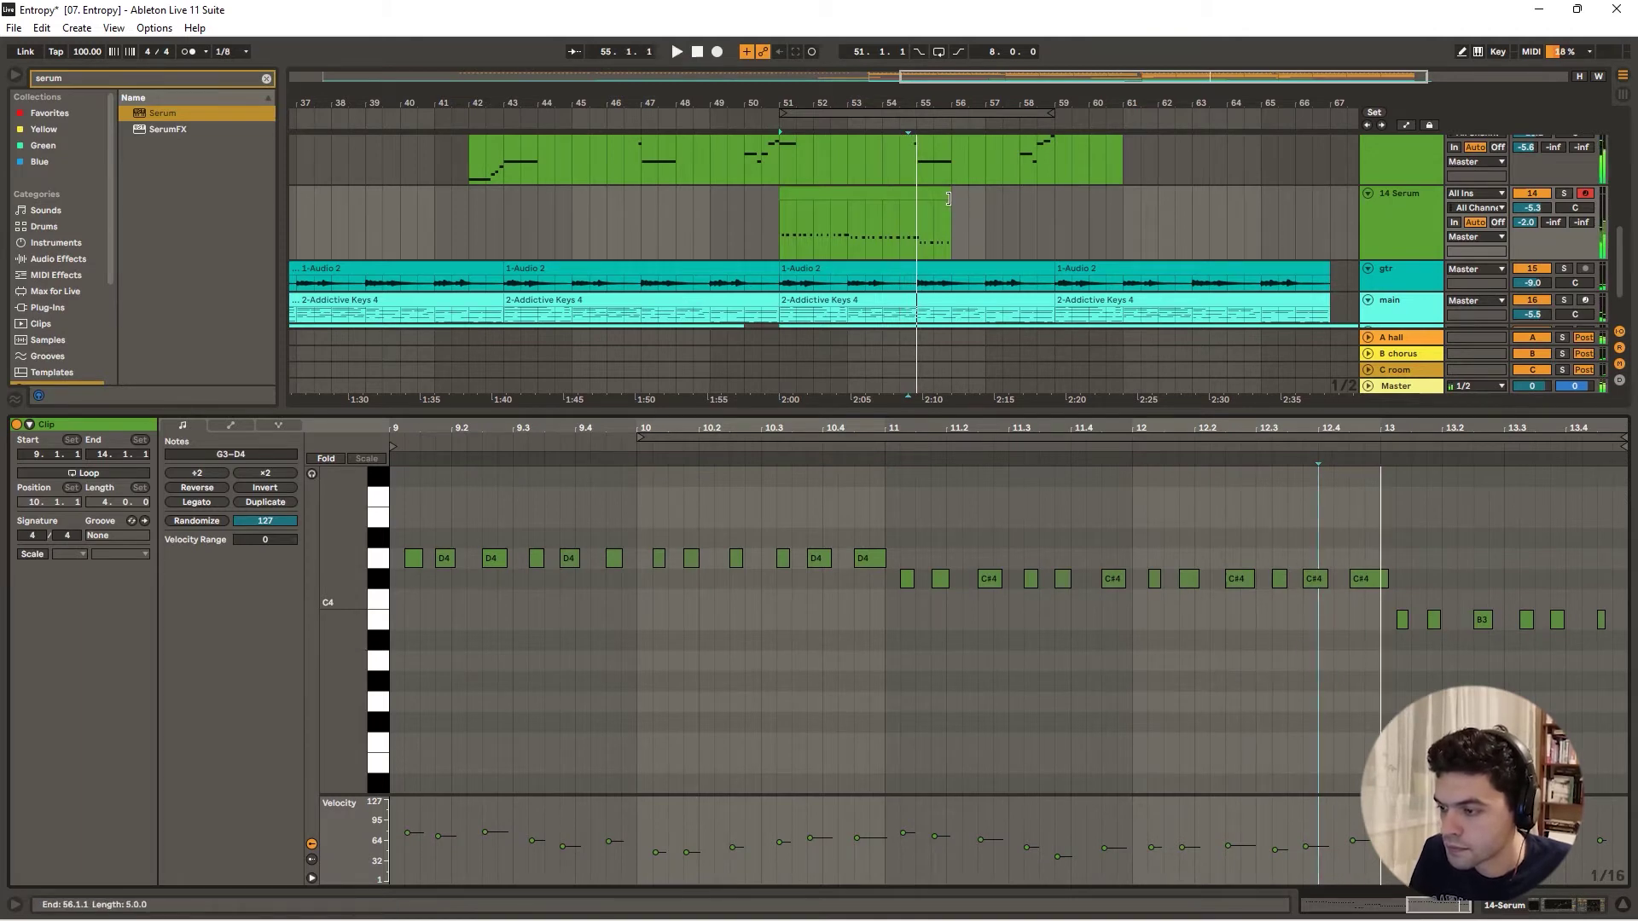
- Extend the Serum clip's end to bar 57 and delete the B3 notes in clip bar 13
{"action": "left_click_drag", "start_coordinate": [952, 204], "coordinate": [985, 206]}
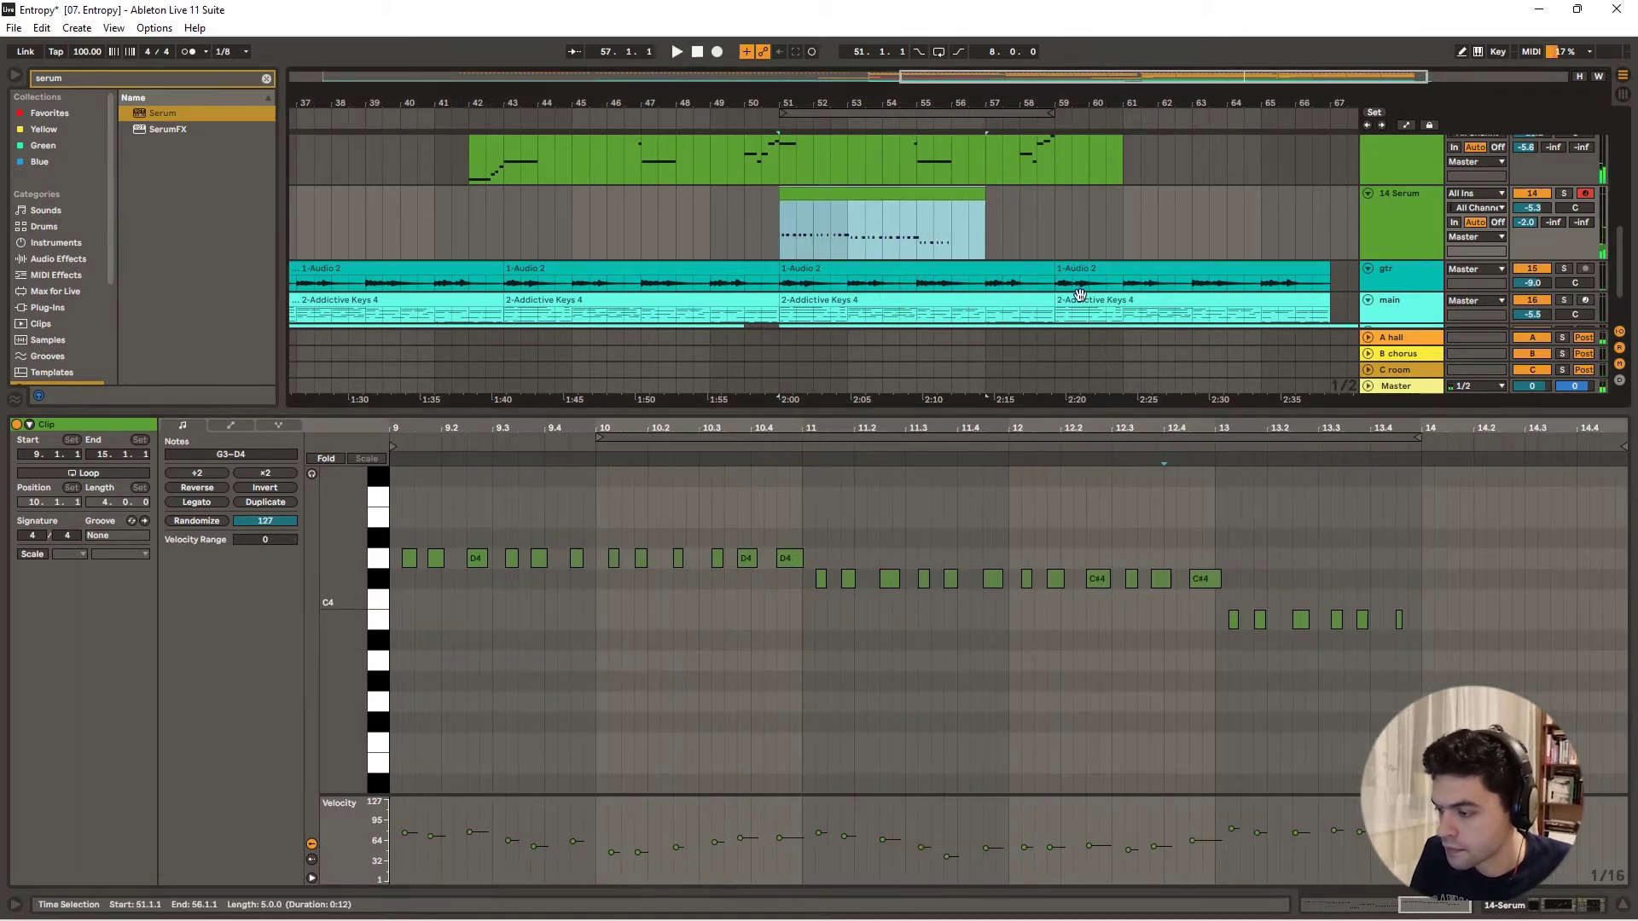
{"action": "left_click_drag", "start_coordinate": [1459, 702], "coordinate": [1241, 606]}
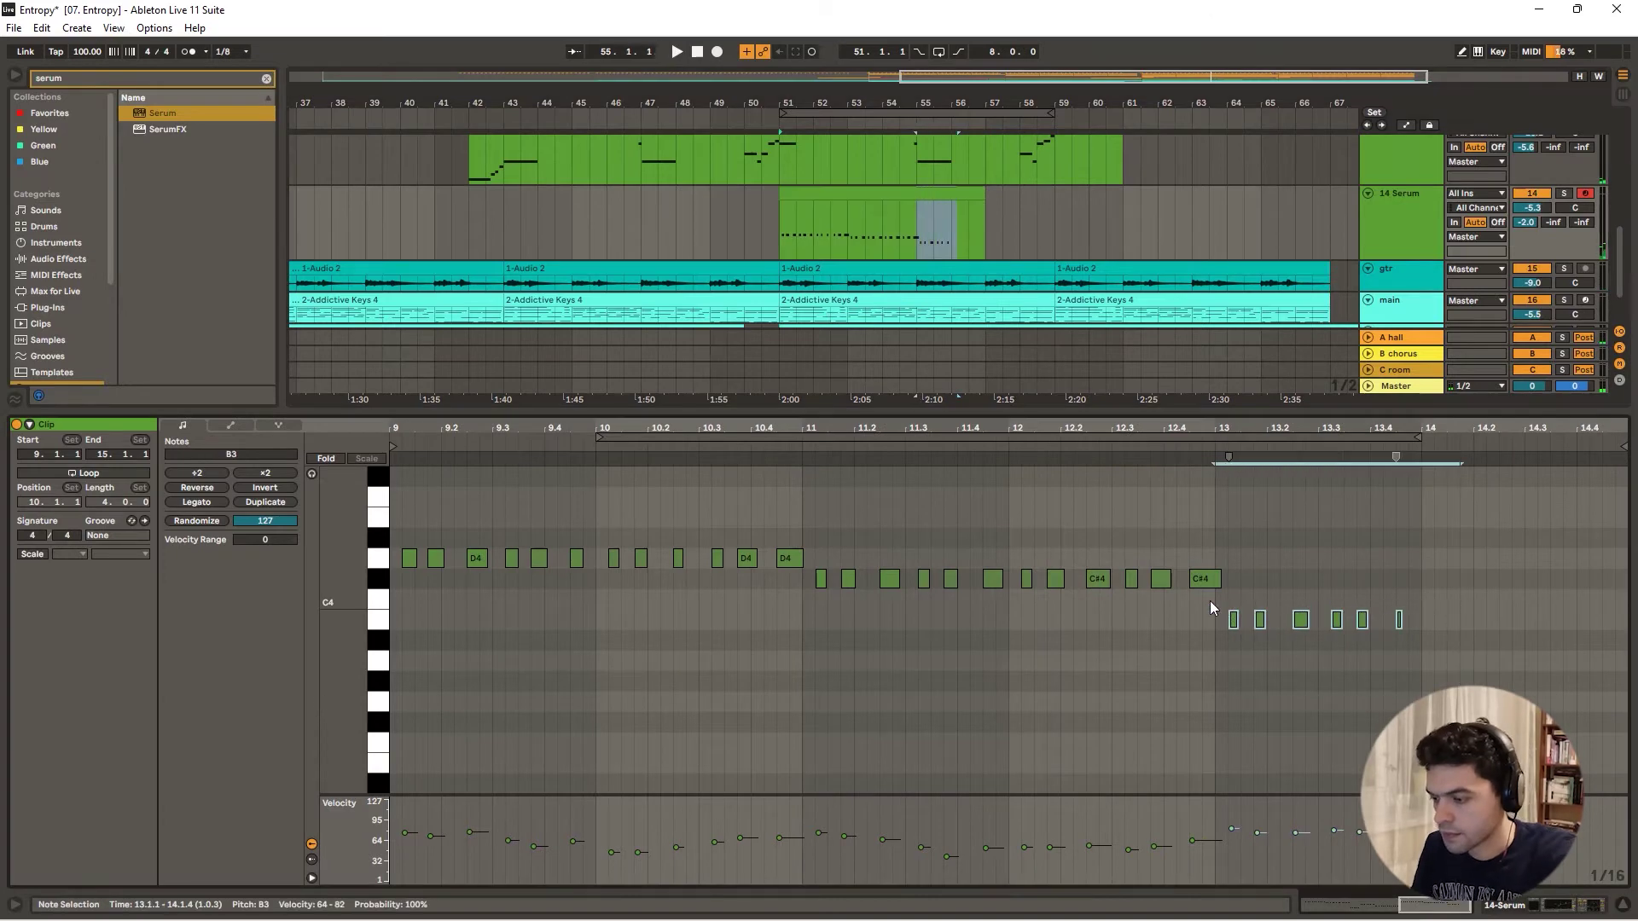
{"action": "key", "text": "Delete"}
{"action": "key", "text": "ctrl+a"}
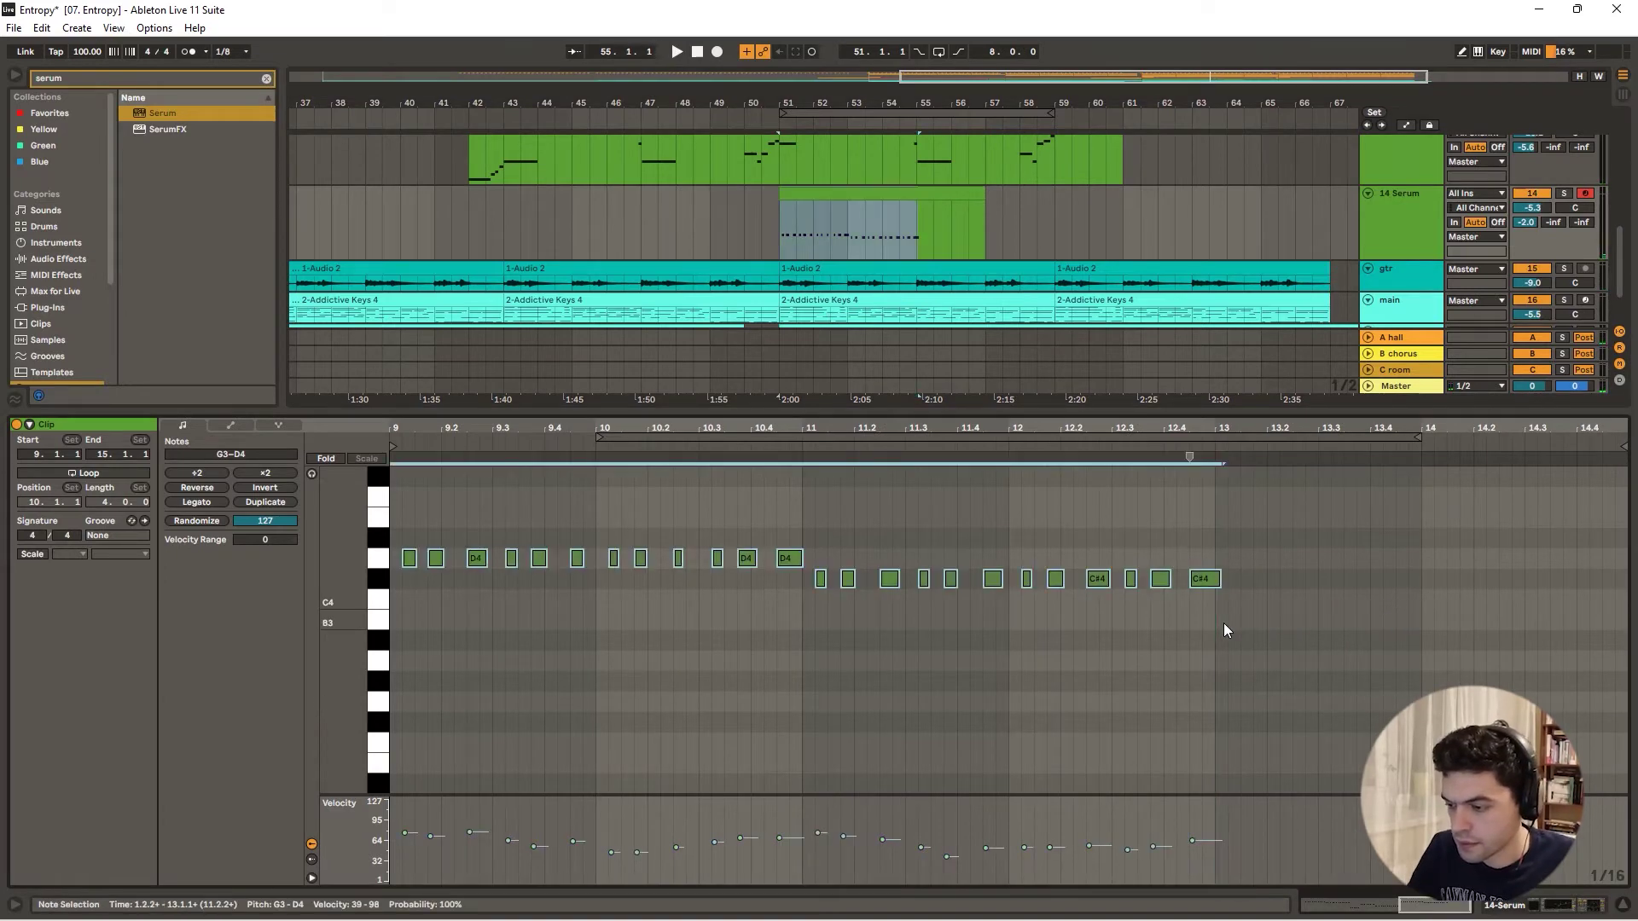
{"action": "key", "text": "space"}
- Copy the two-bar C#4 phrase to clip bar 13 at B3 and extend the Serum clip's end to bar 59
{"action": "left_click", "coordinate": [982, 551]}
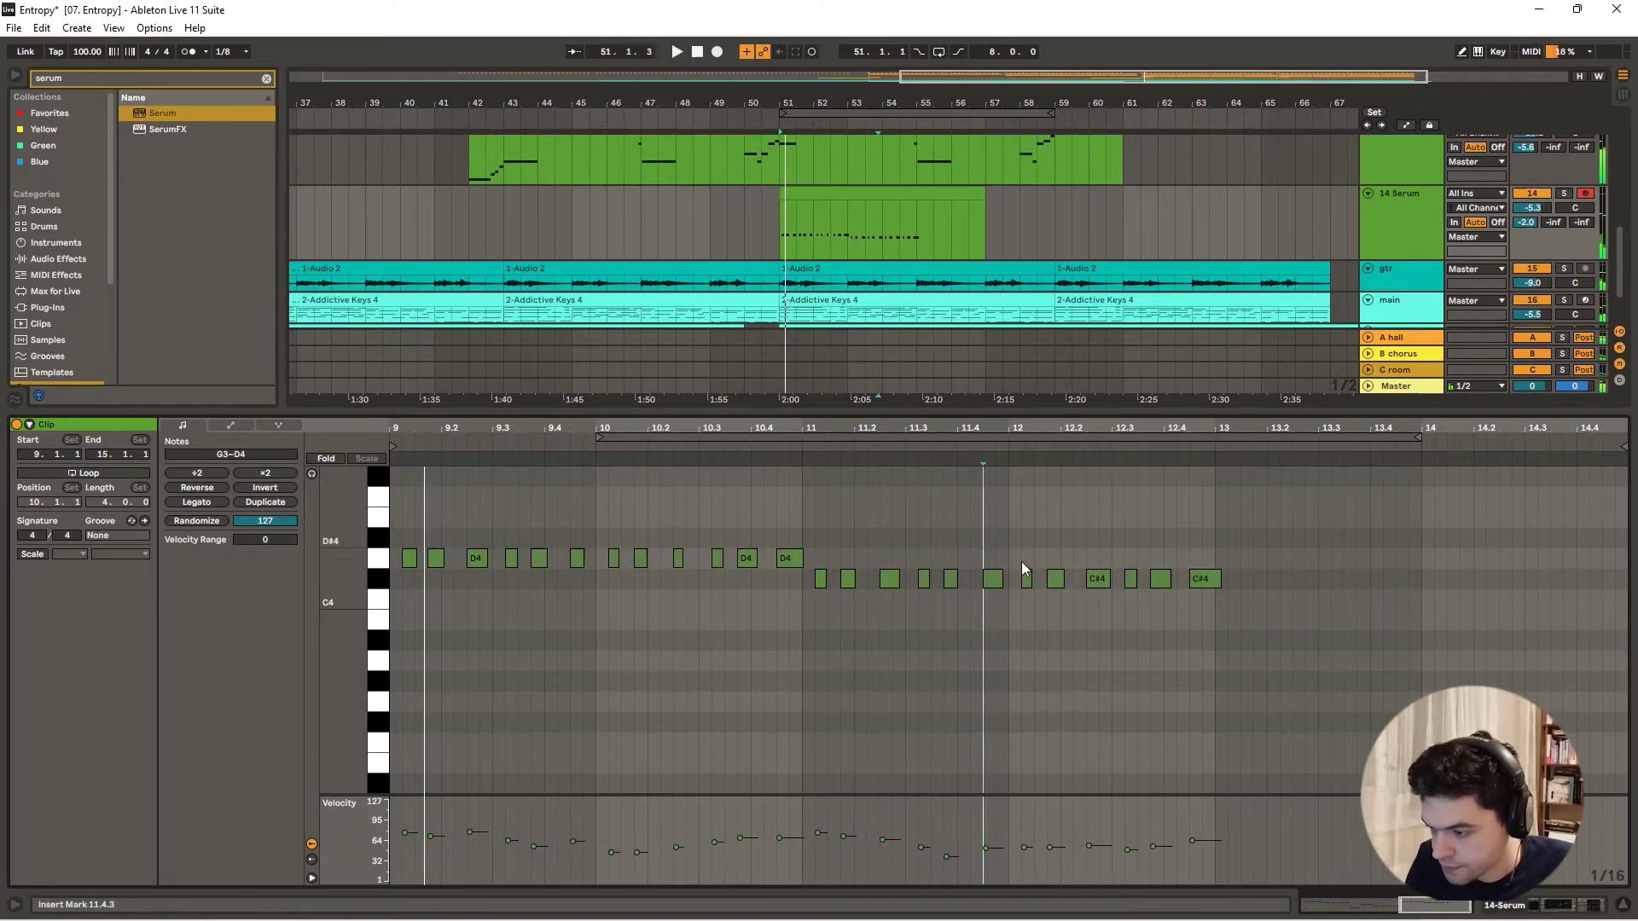
{"action": "left_click_drag", "start_coordinate": [1229, 661], "coordinate": [1236, 625]}
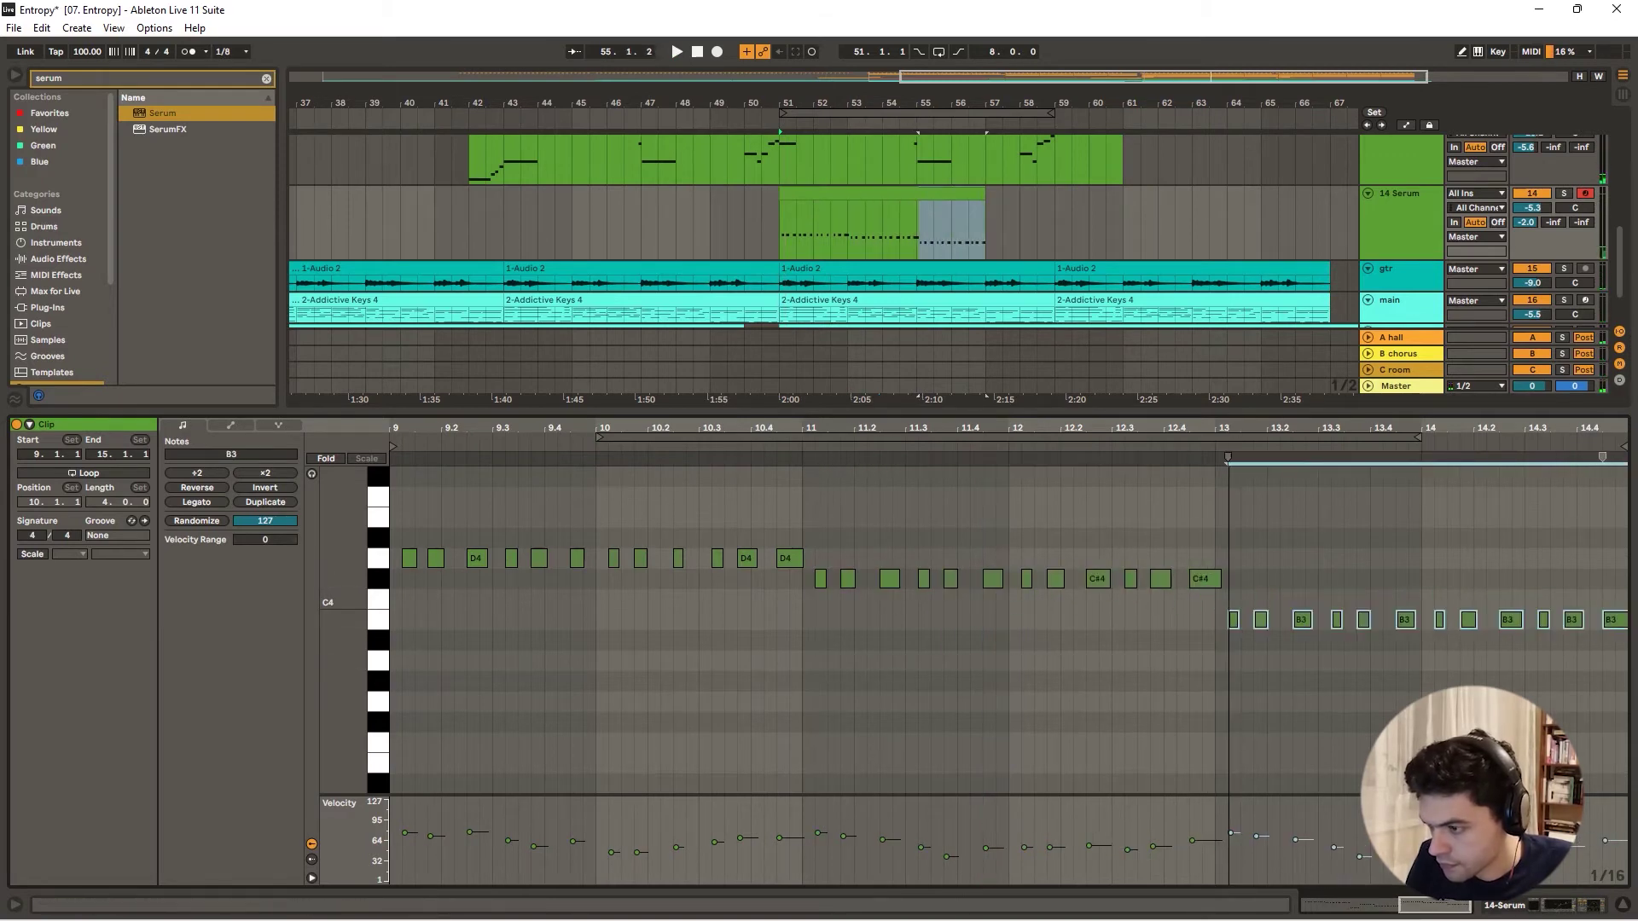
{"action": "left_click_drag", "start_coordinate": [1230, 430], "coordinate": [1223, 429]}
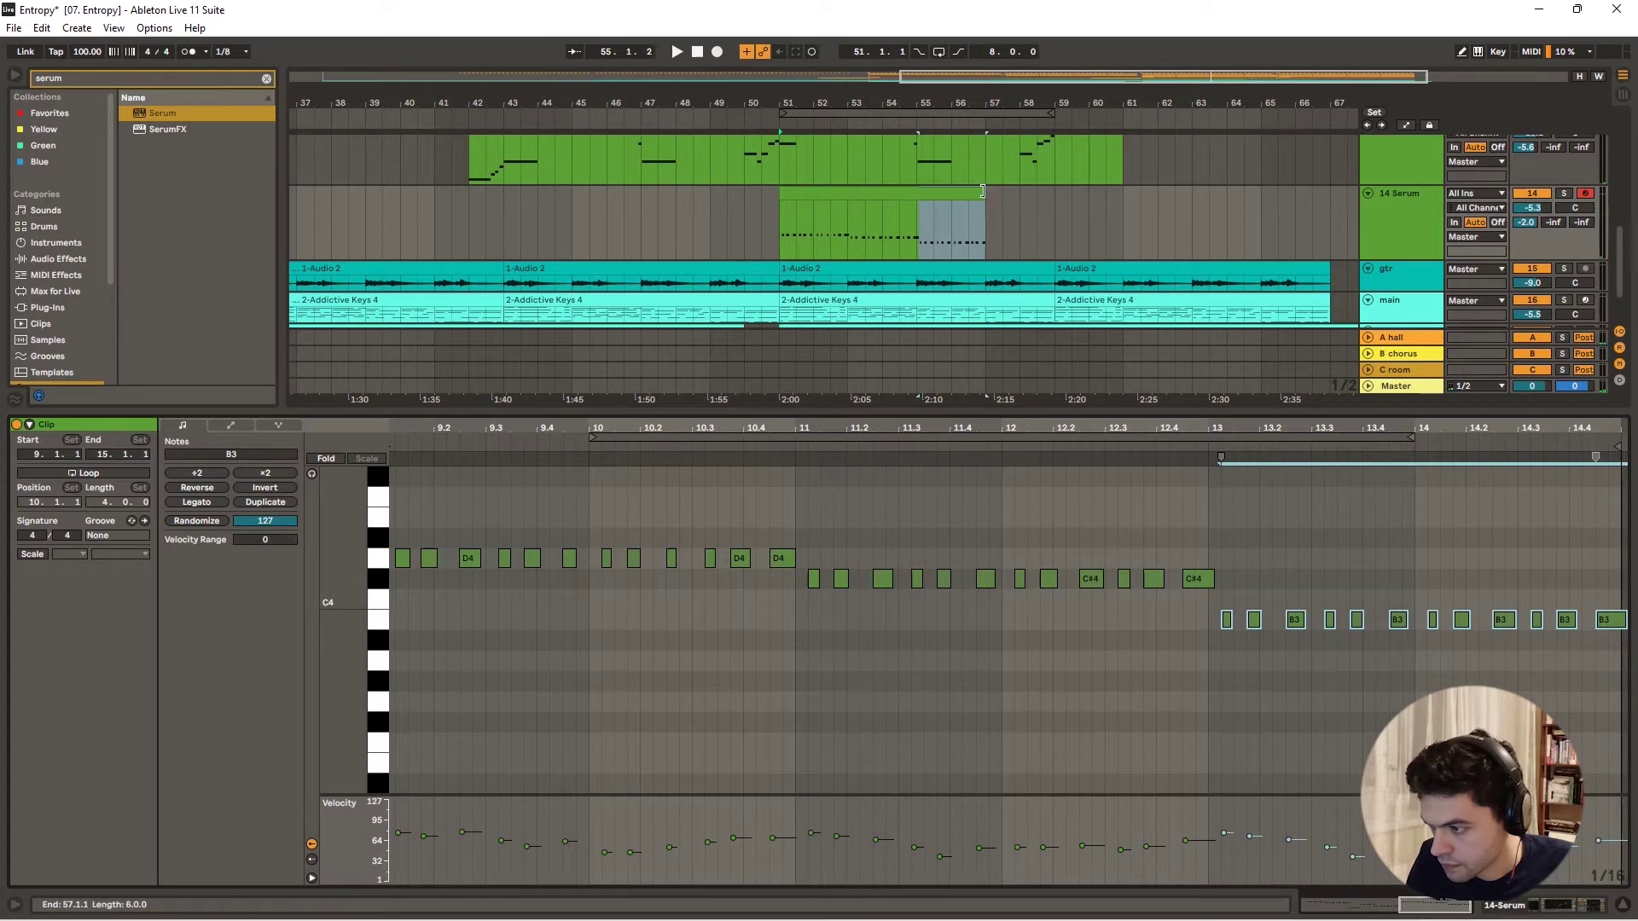
{"action": "left_click_drag", "start_coordinate": [986, 197], "coordinate": [1056, 191]}
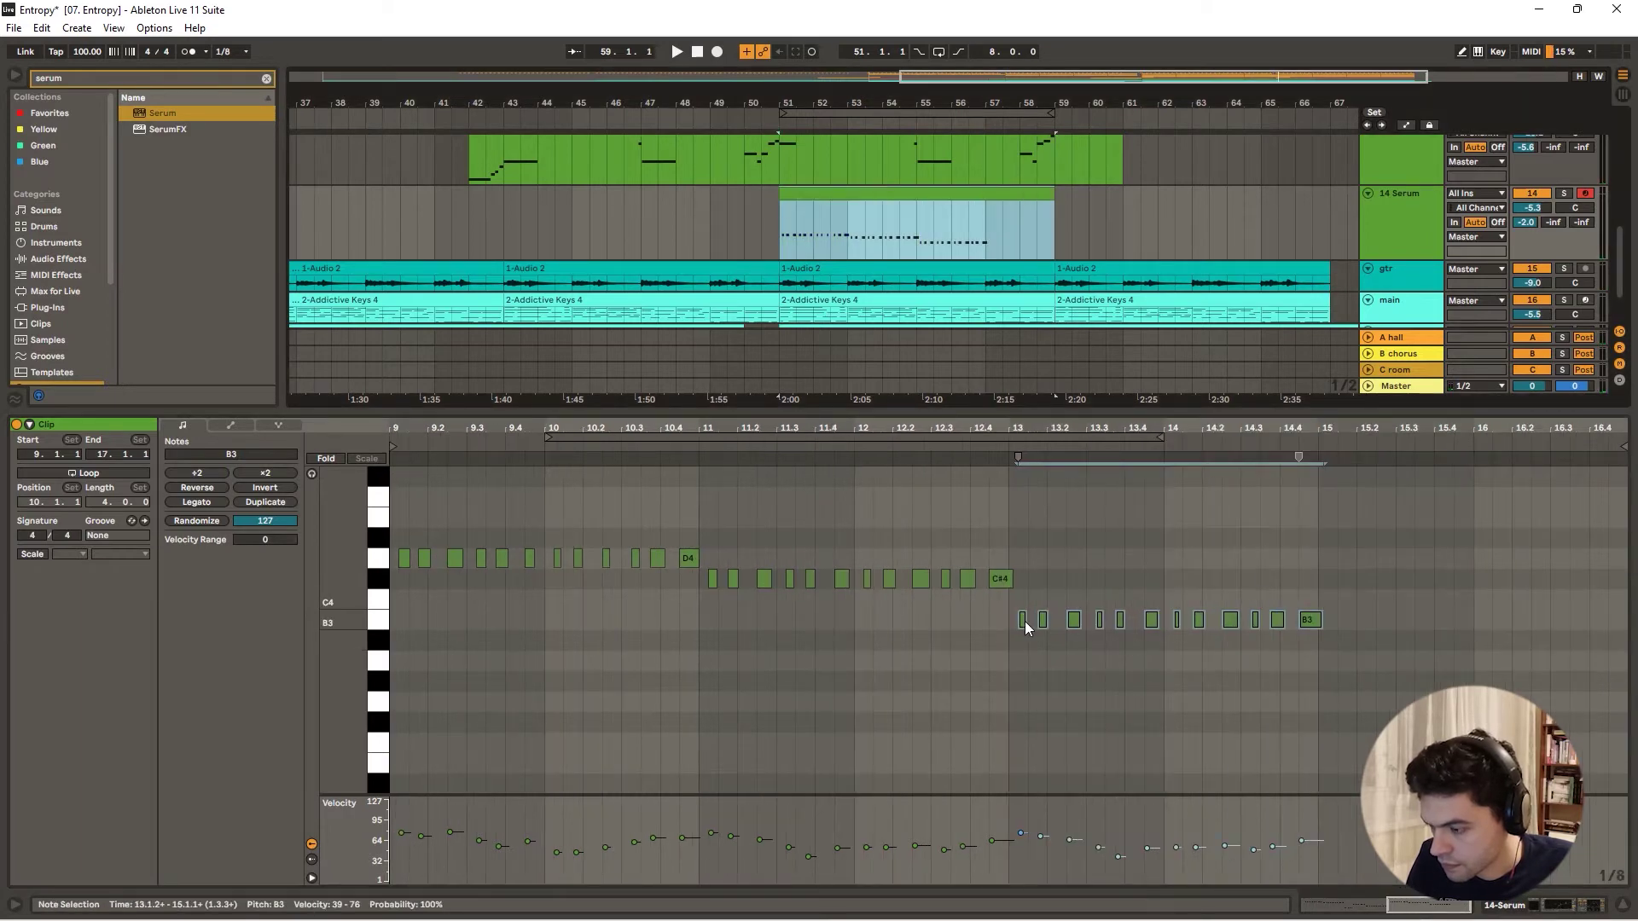
- Duplicate the B3 phrase to clip bar 15, transpose the copy down to A3, and listen to the result
{"action": "left_click_drag", "start_coordinate": [1025, 628], "coordinate": [1332, 670], "text": "ctrl"}
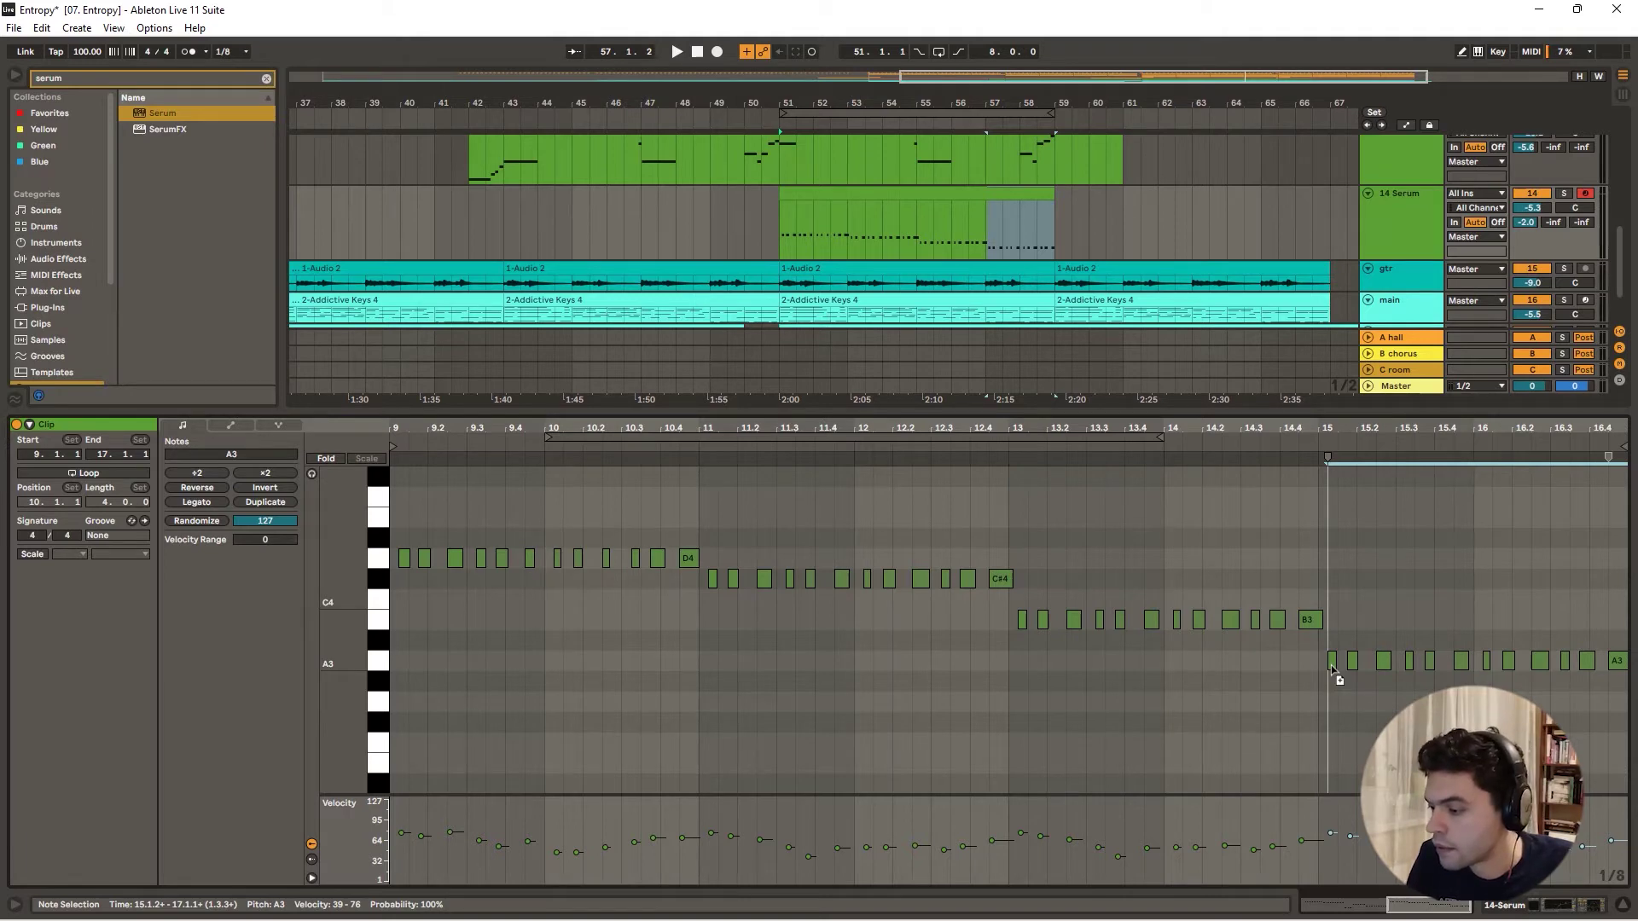
{"action": "left_click_drag", "start_coordinate": [1333, 669], "coordinate": [1336, 667], "text": "ctrl"}
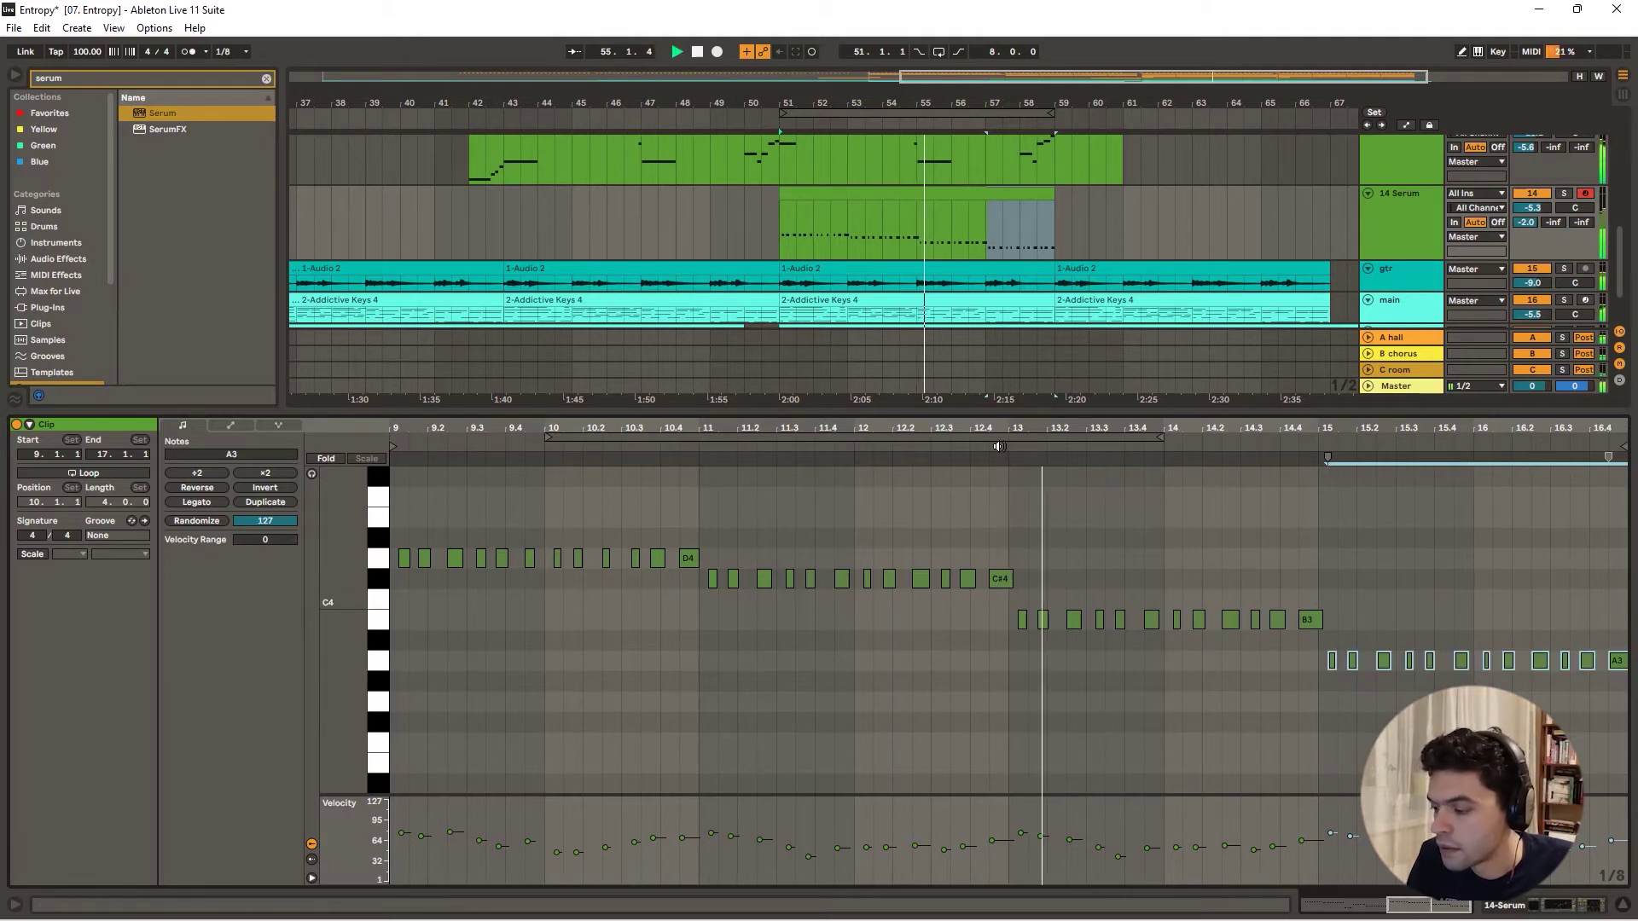
{"action": "left_click", "coordinate": [1415, 545]}
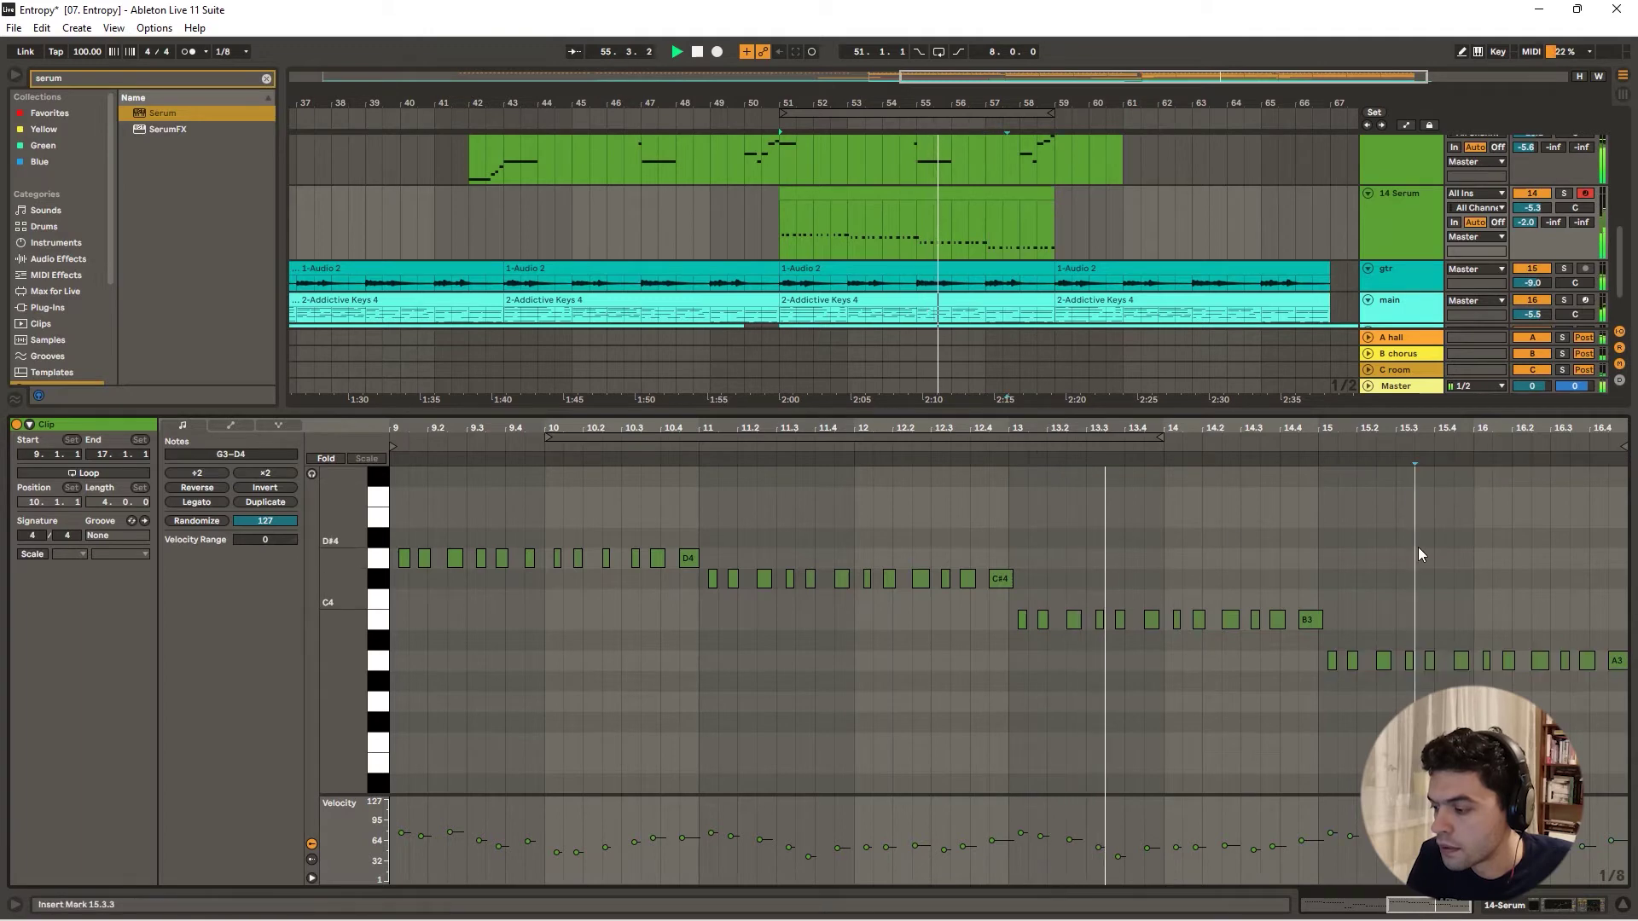
- Move the A3 phrase at clip bar 15 up to C#4 and increase the velocities of all the Serum clip's notes
{"action": "left_click", "coordinate": [1311, 619]}
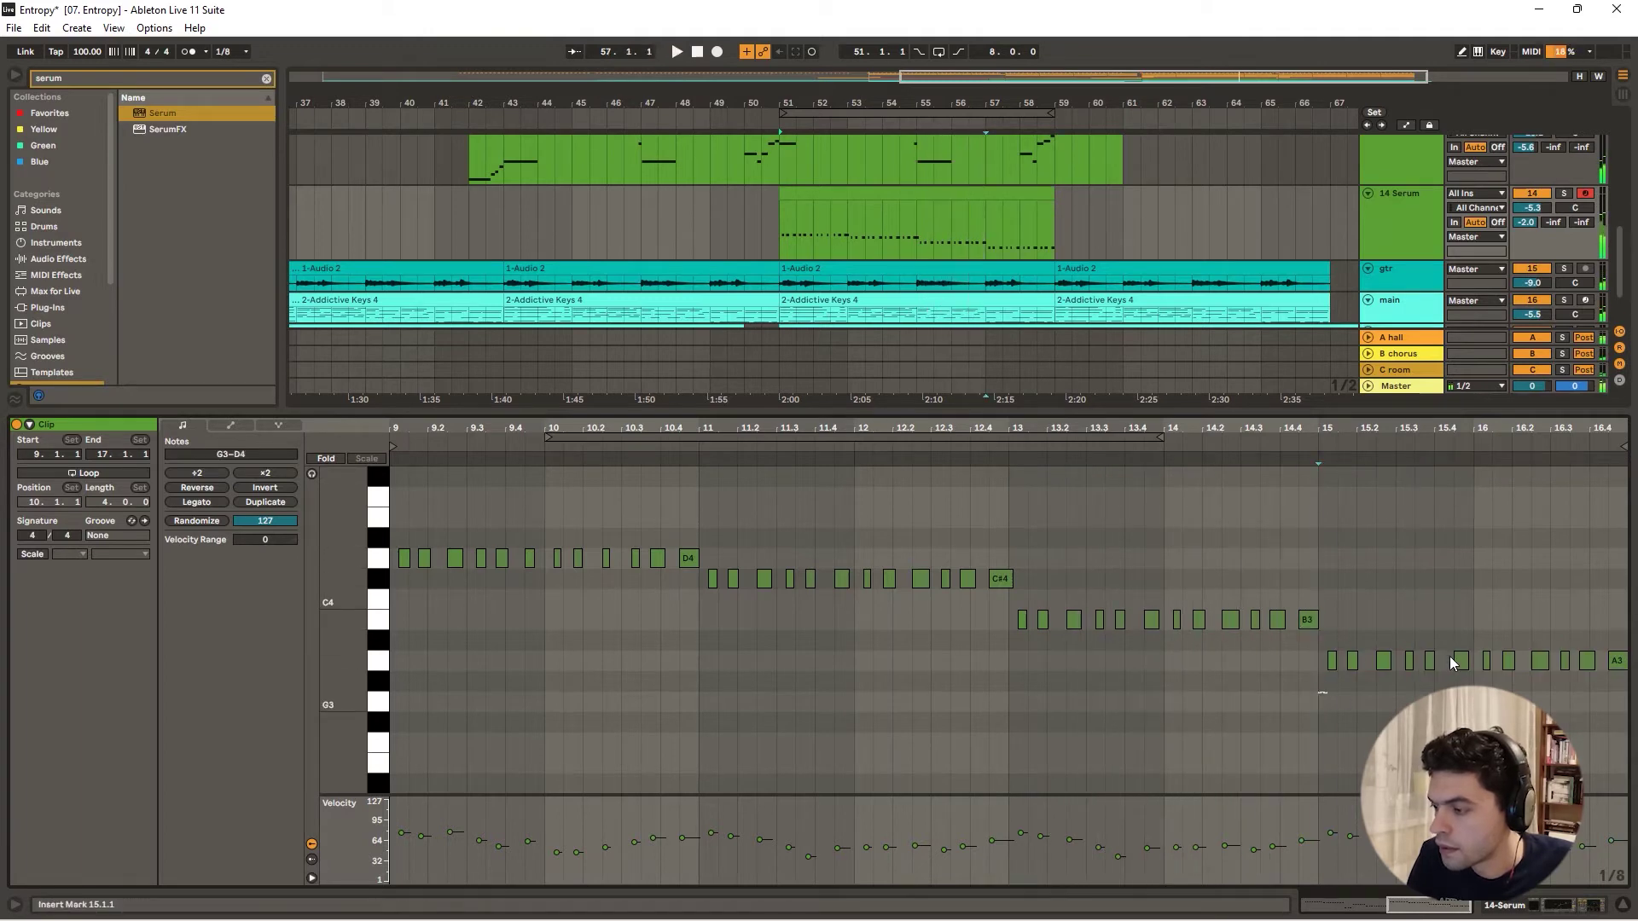
{"action": "left_click_drag", "start_coordinate": [1317, 693], "coordinate": [1618, 646]}
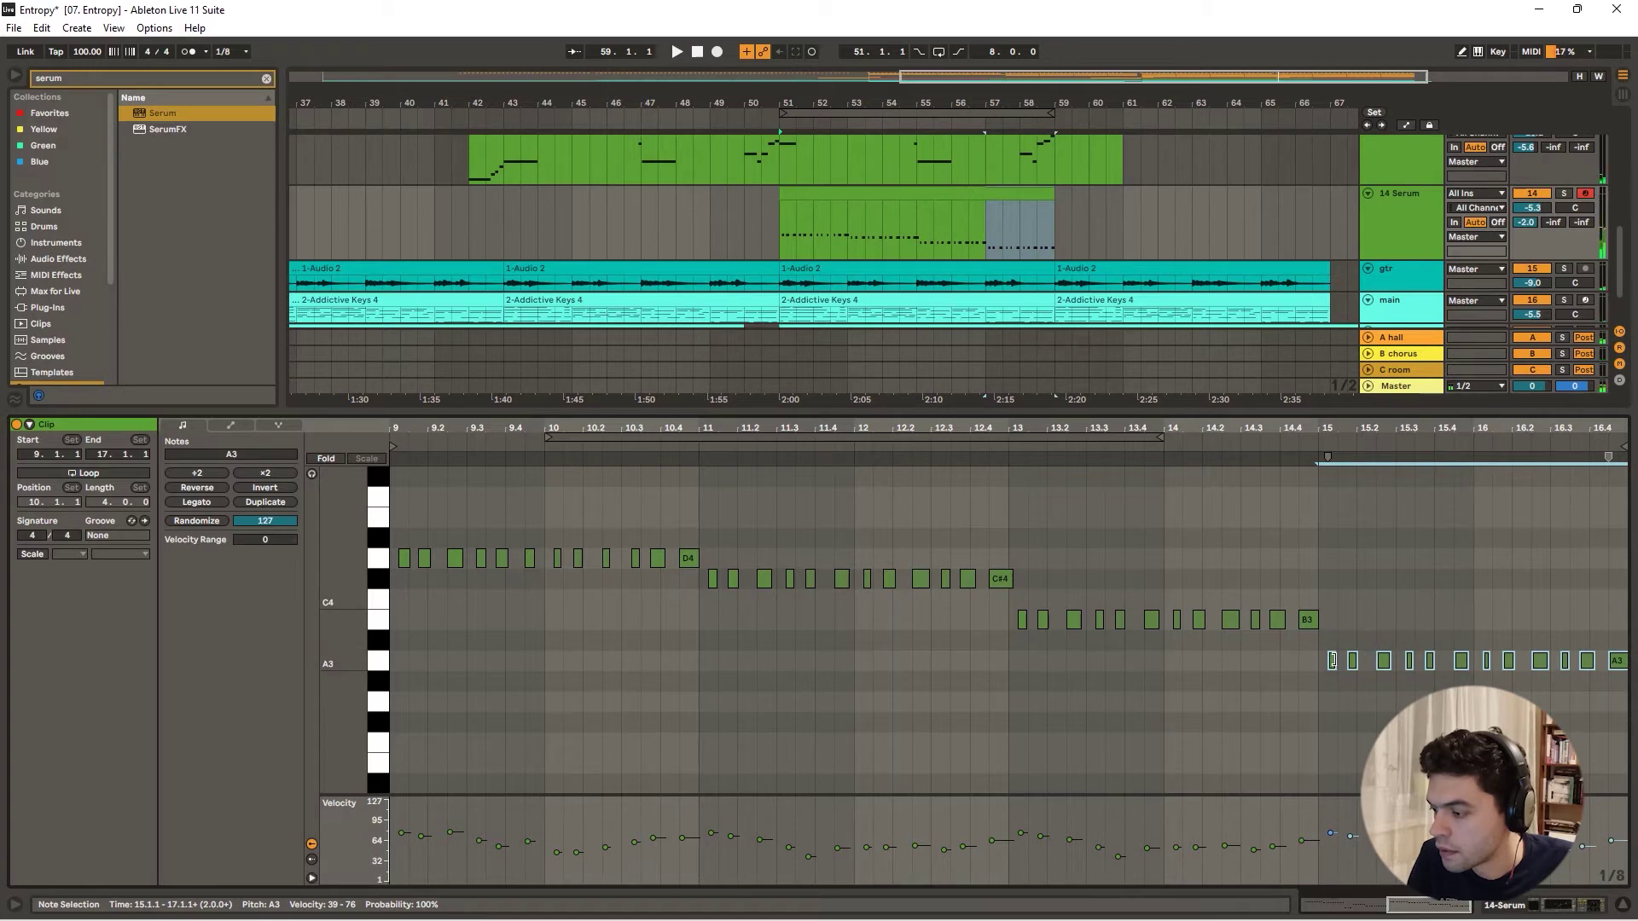
{"action": "left_click_drag", "start_coordinate": [1332, 660], "coordinate": [1338, 580]}
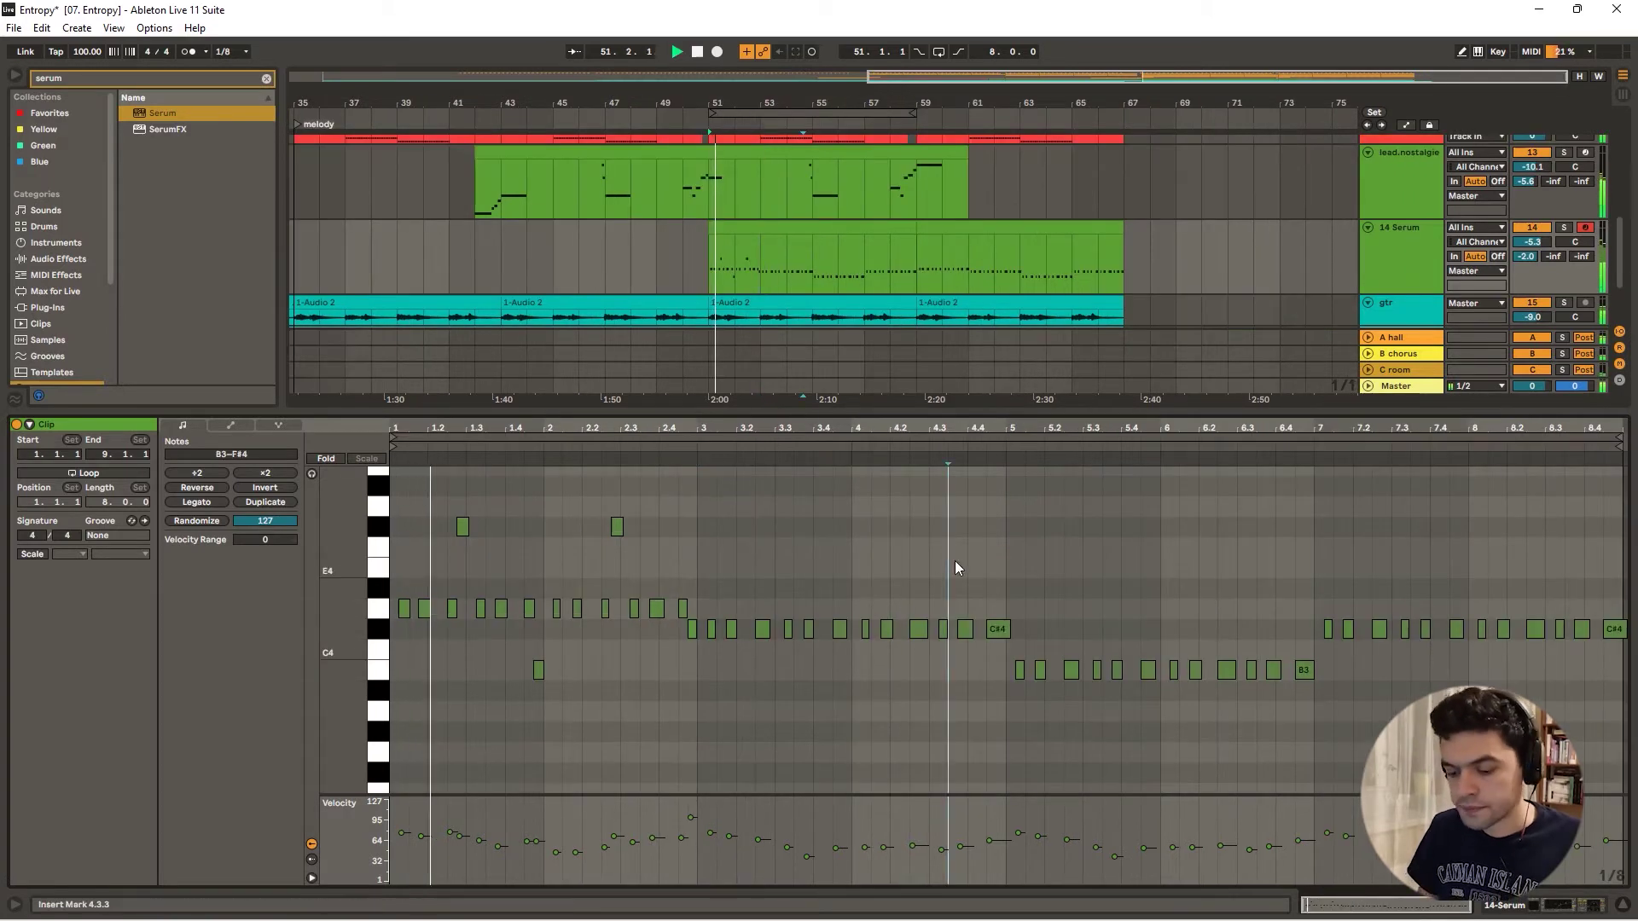
{"action": "key", "text": "ctrl+a"}
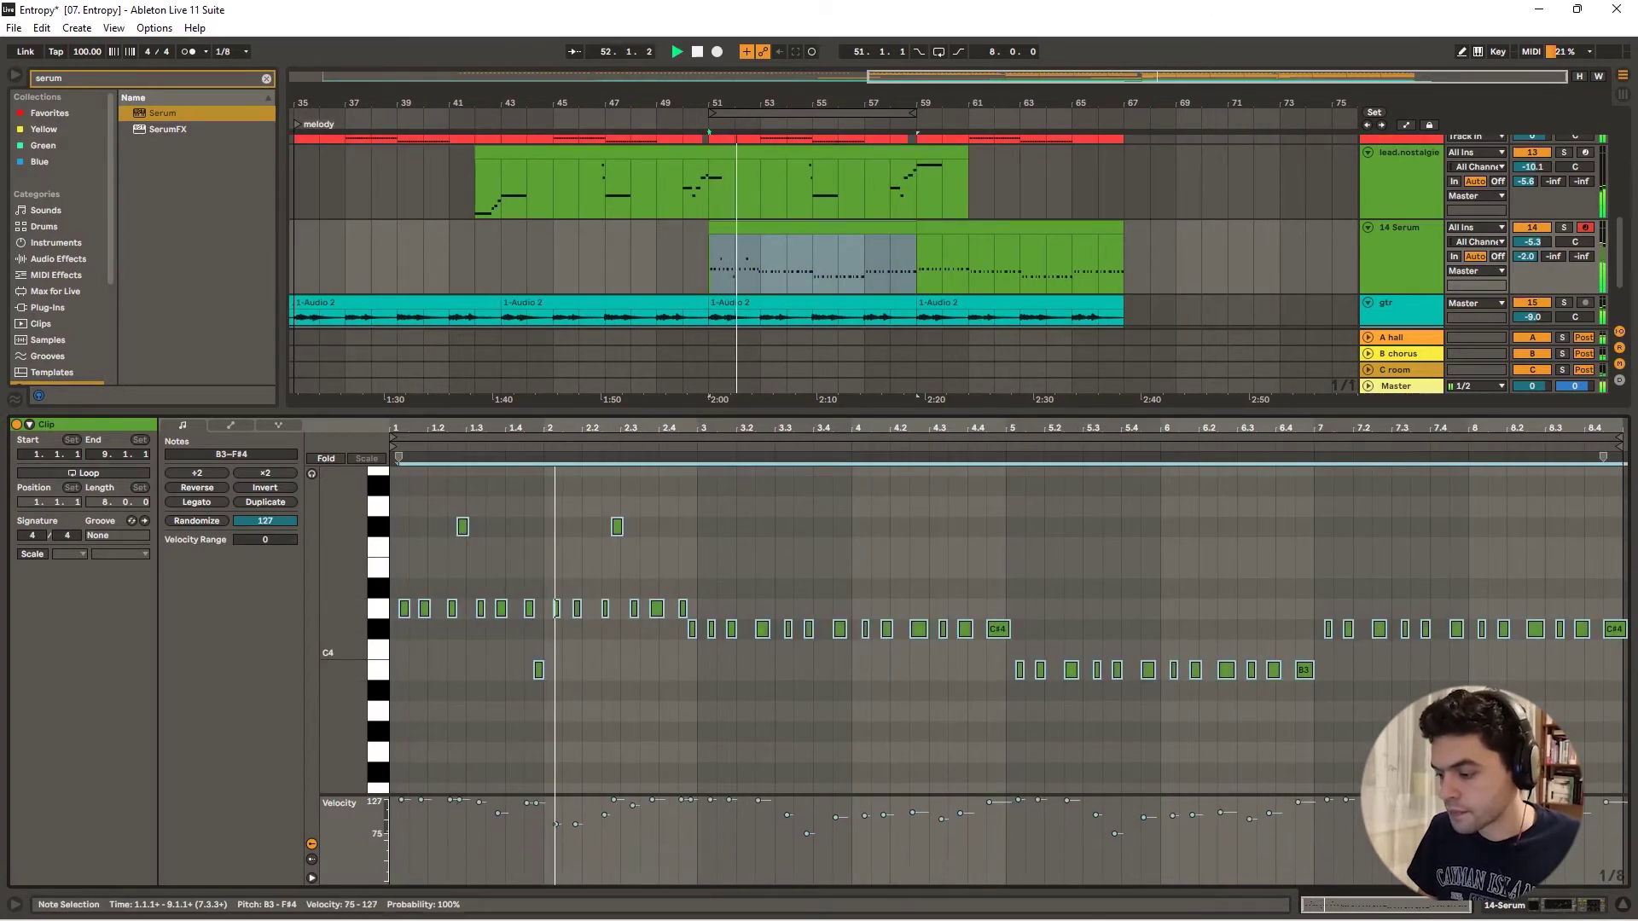
- Set the velocity of all the Serum clip's notes to 107 and listen to the end of the clip
{"action": "left_click_drag", "start_coordinate": [806, 833], "coordinate": [807, 812]}
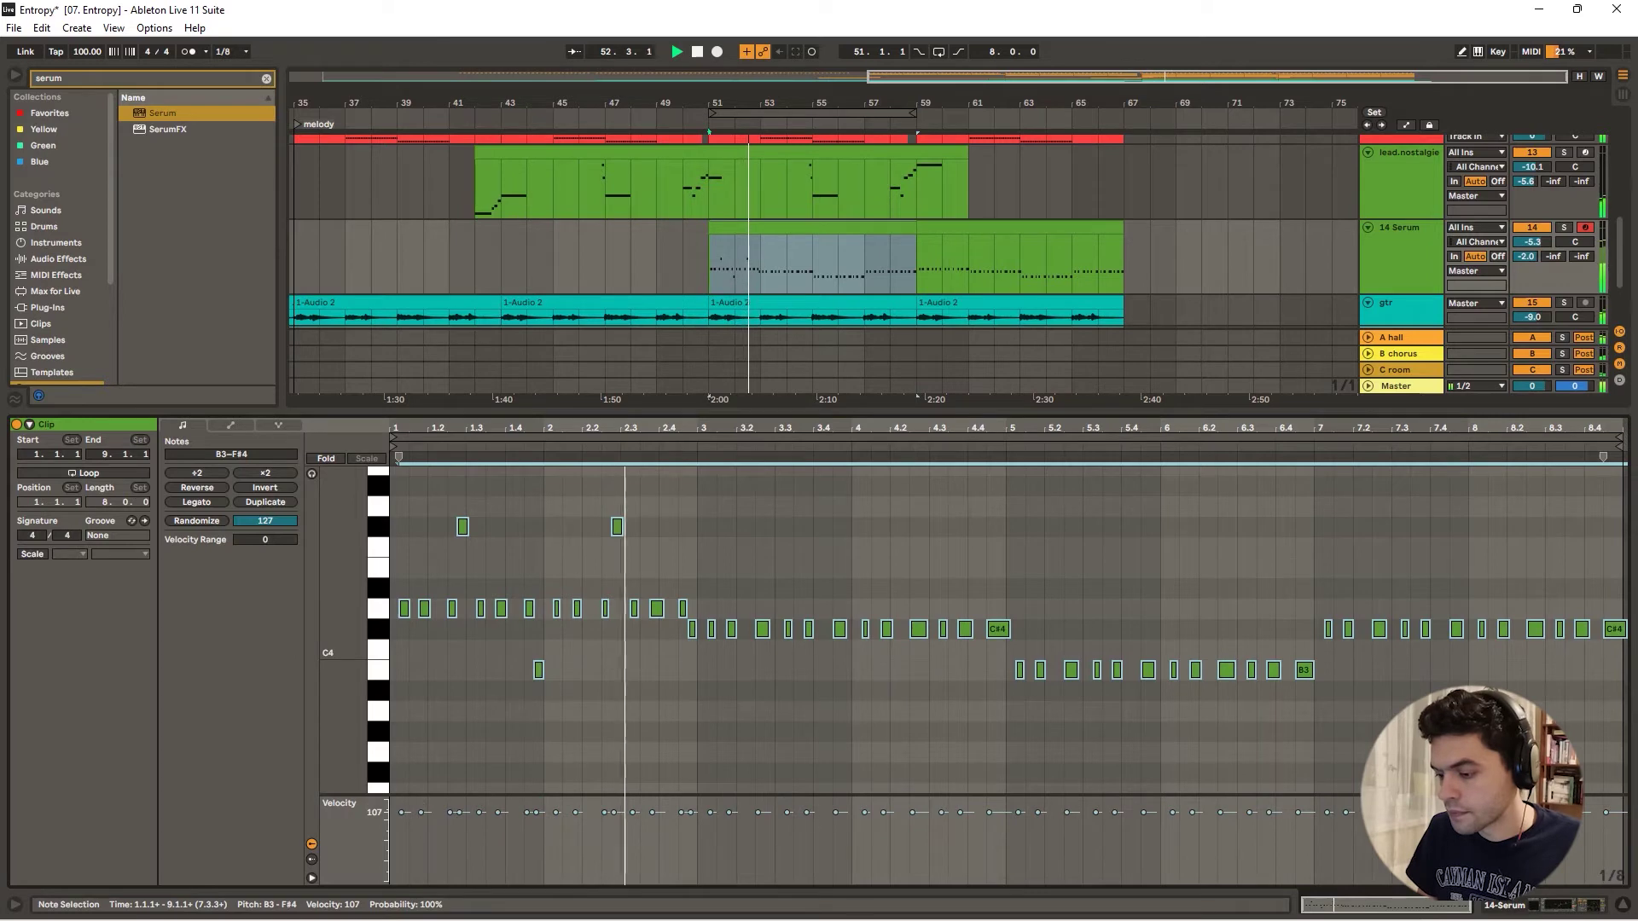
{"action": "left_click", "coordinate": [907, 546]}
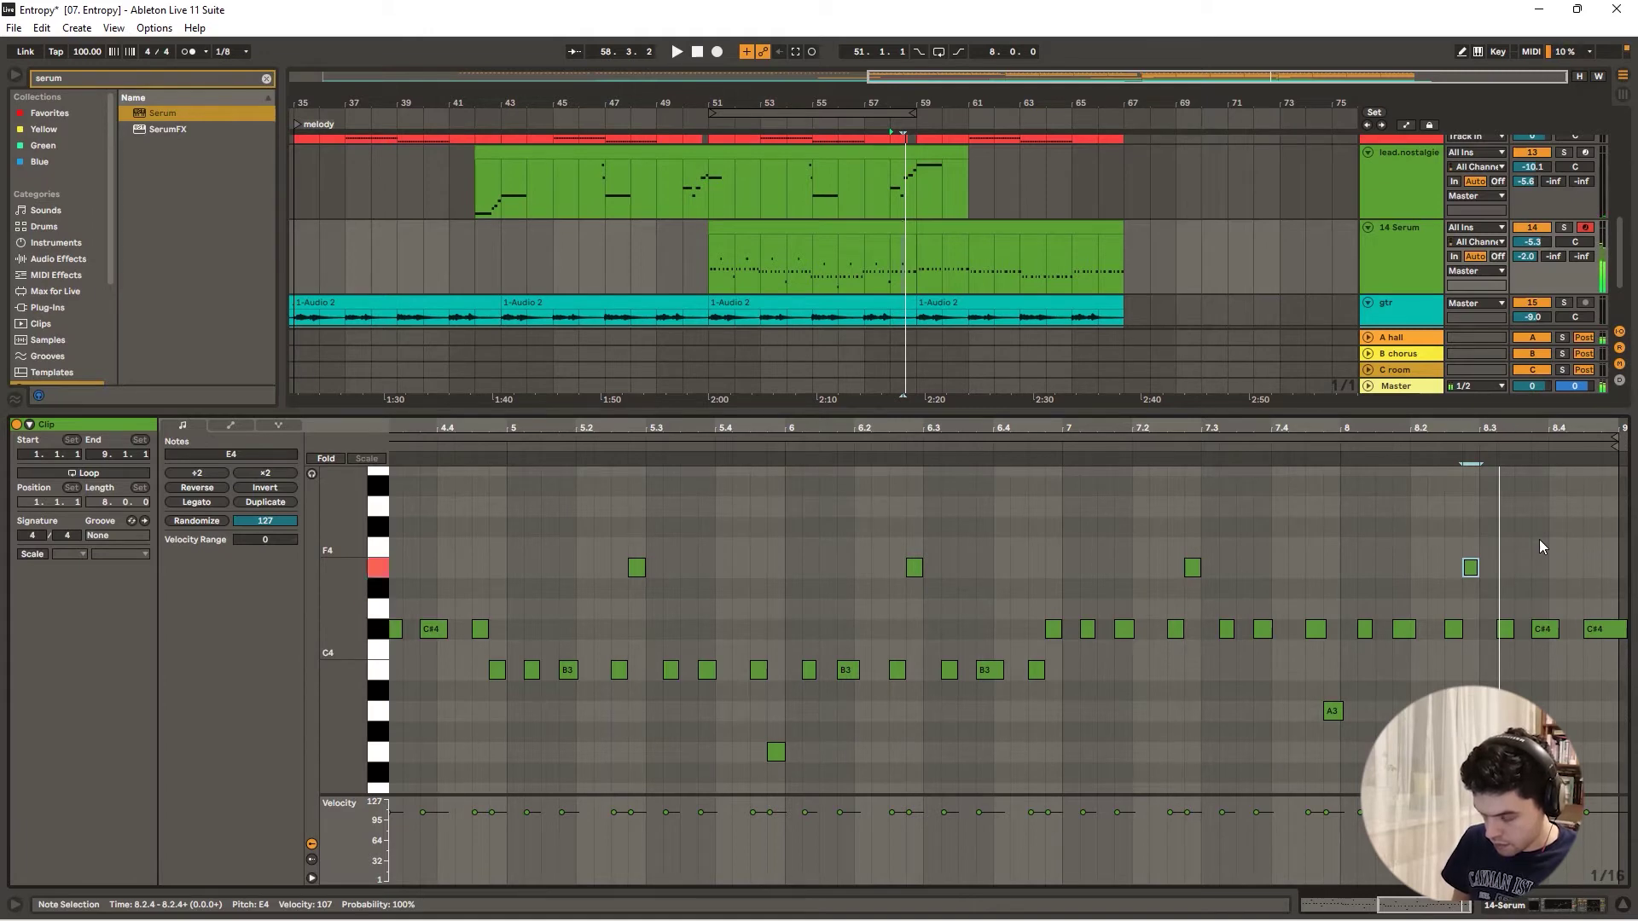
{"action": "left_click", "coordinate": [1034, 444]}
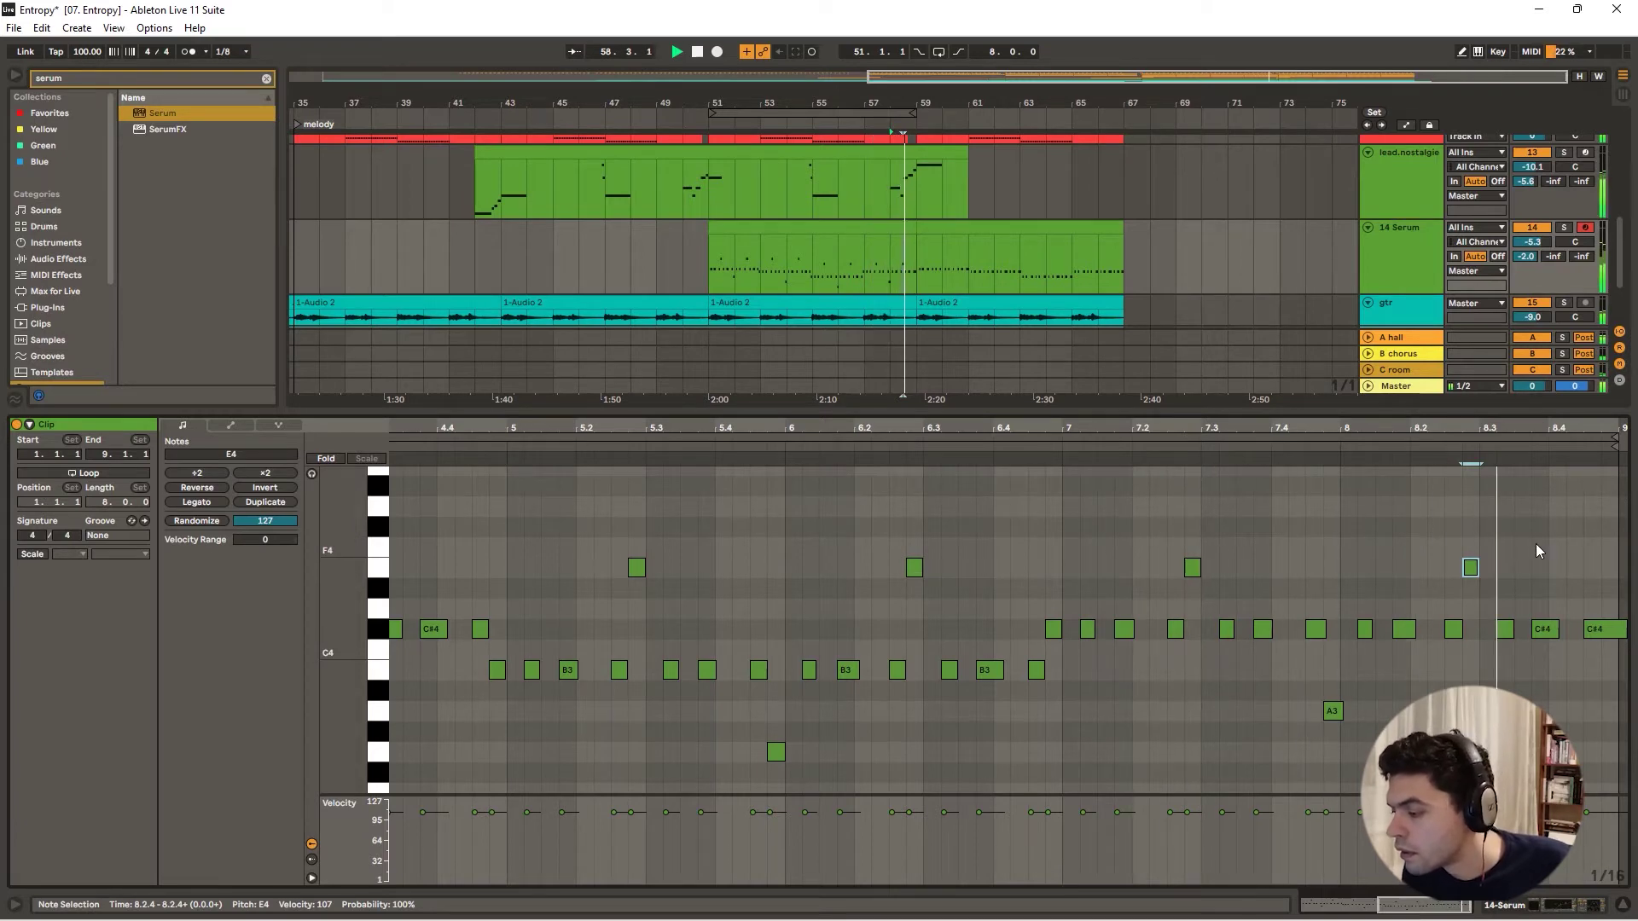
{"action": "left_click", "coordinate": [1552, 630]}
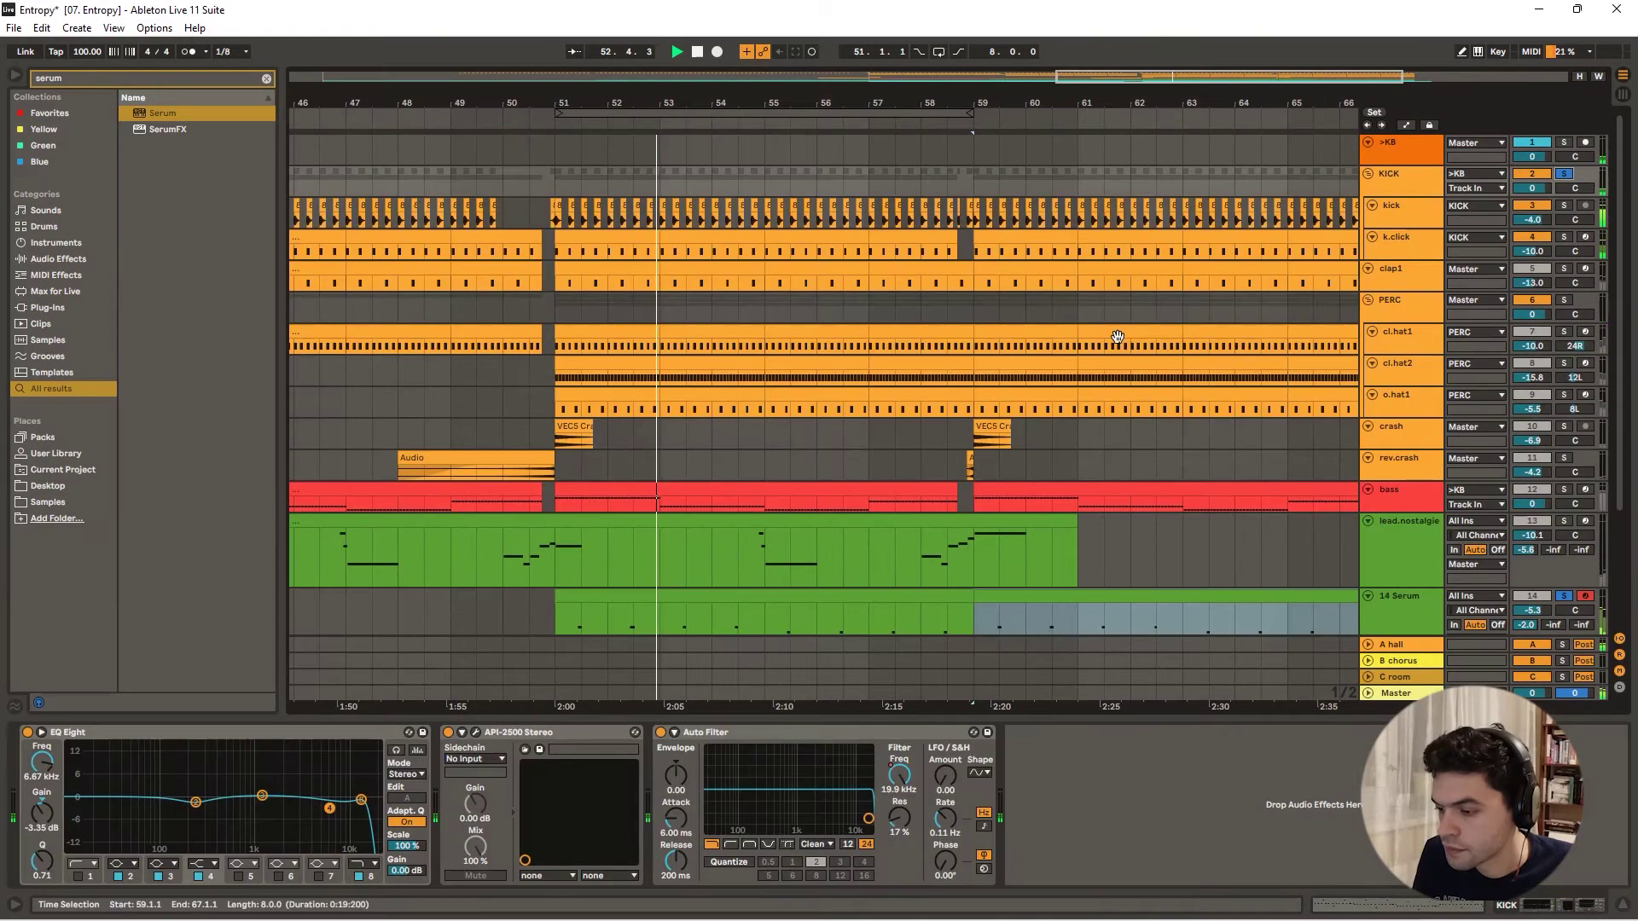
- Open the Serum clip starting at bar 51 in the note editor and listen to its first four bars
{"action": "scroll", "coordinate": [1076, 328], "scroll_direction": "down", "scroll_amount": 4}
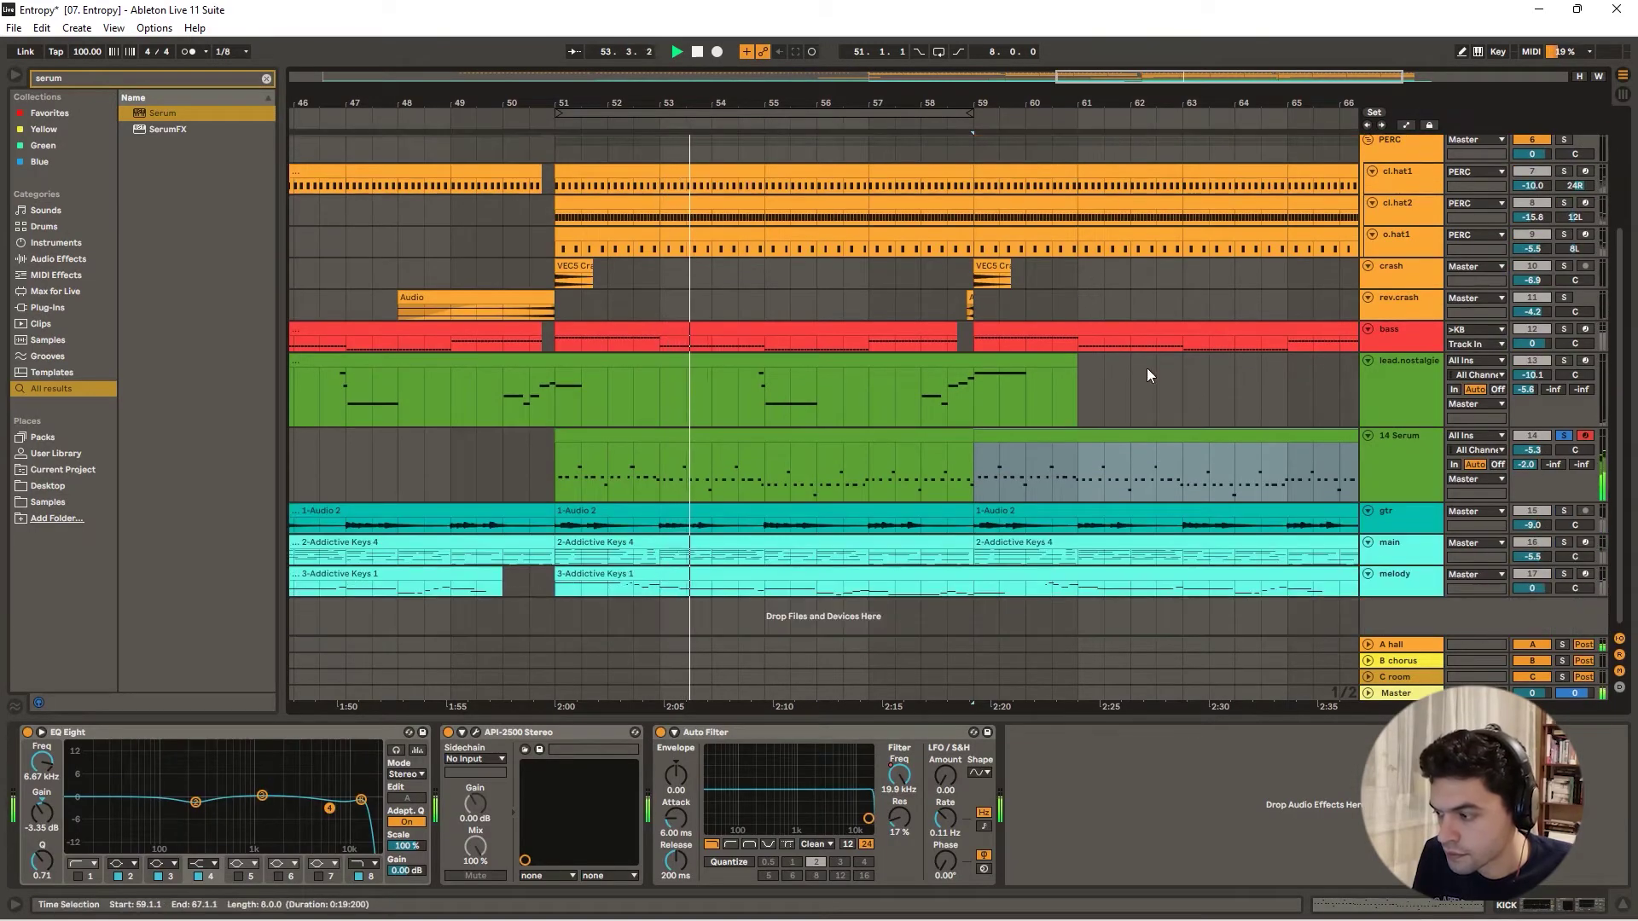
{"action": "left_click", "coordinate": [1410, 455]}
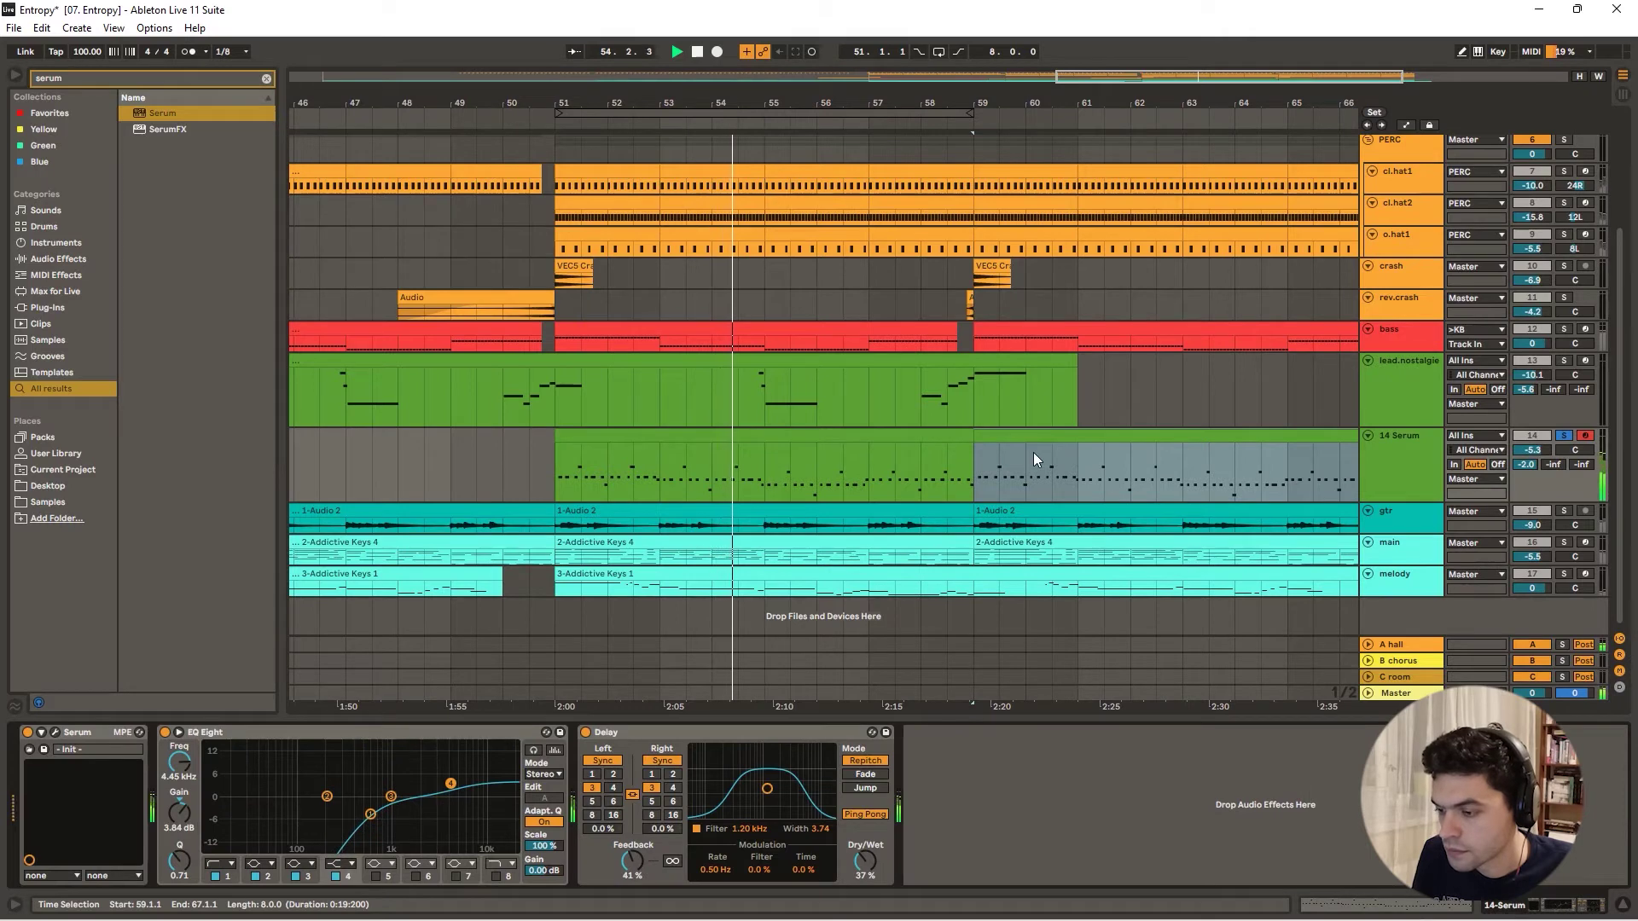
{"action": "double_click", "coordinate": [782, 433]}
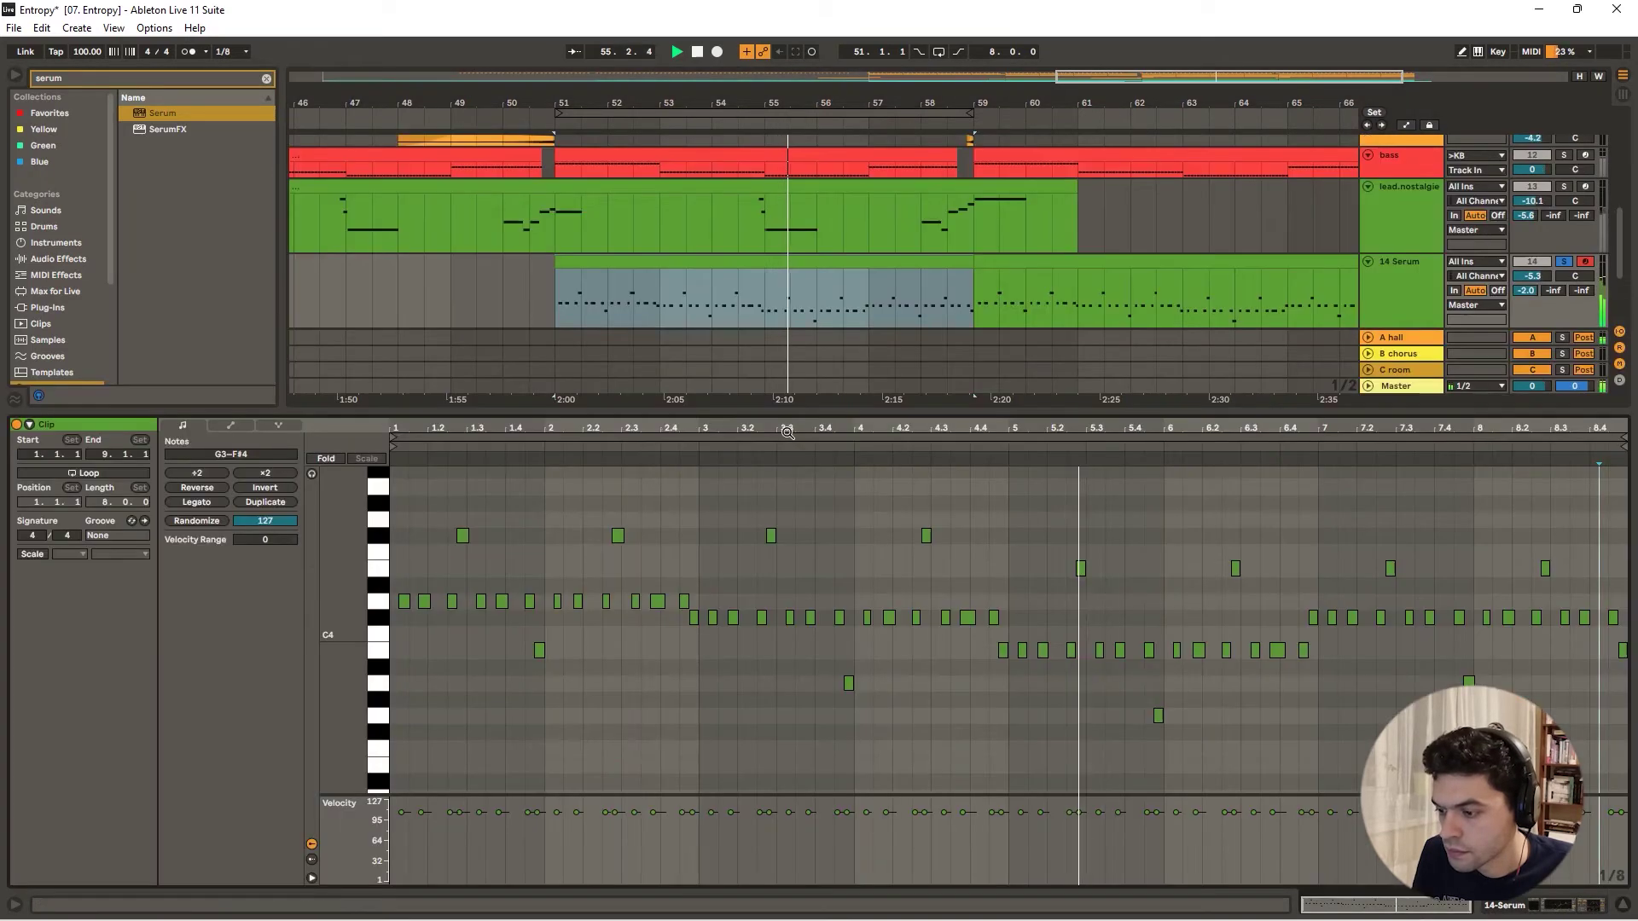
{"action": "left_click", "coordinate": [853, 448]}
{"action": "scroll", "coordinate": [909, 556], "scroll_direction": "up", "scroll_amount": 2}
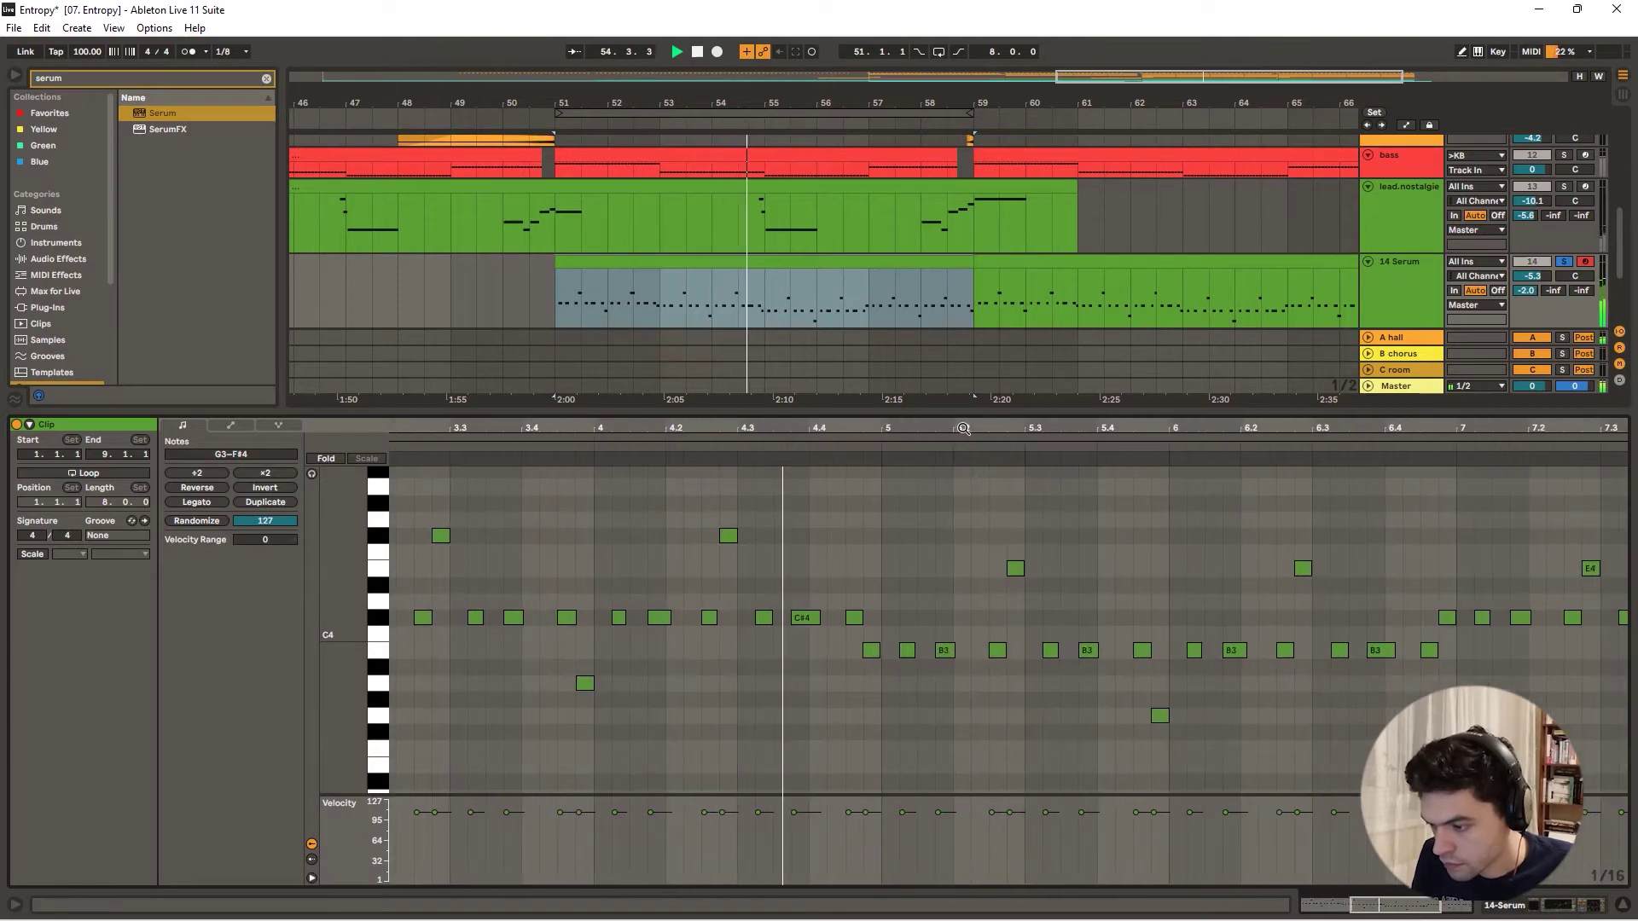
{"action": "key", "text": "space"}
{"action": "left_click", "coordinate": [853, 617]}
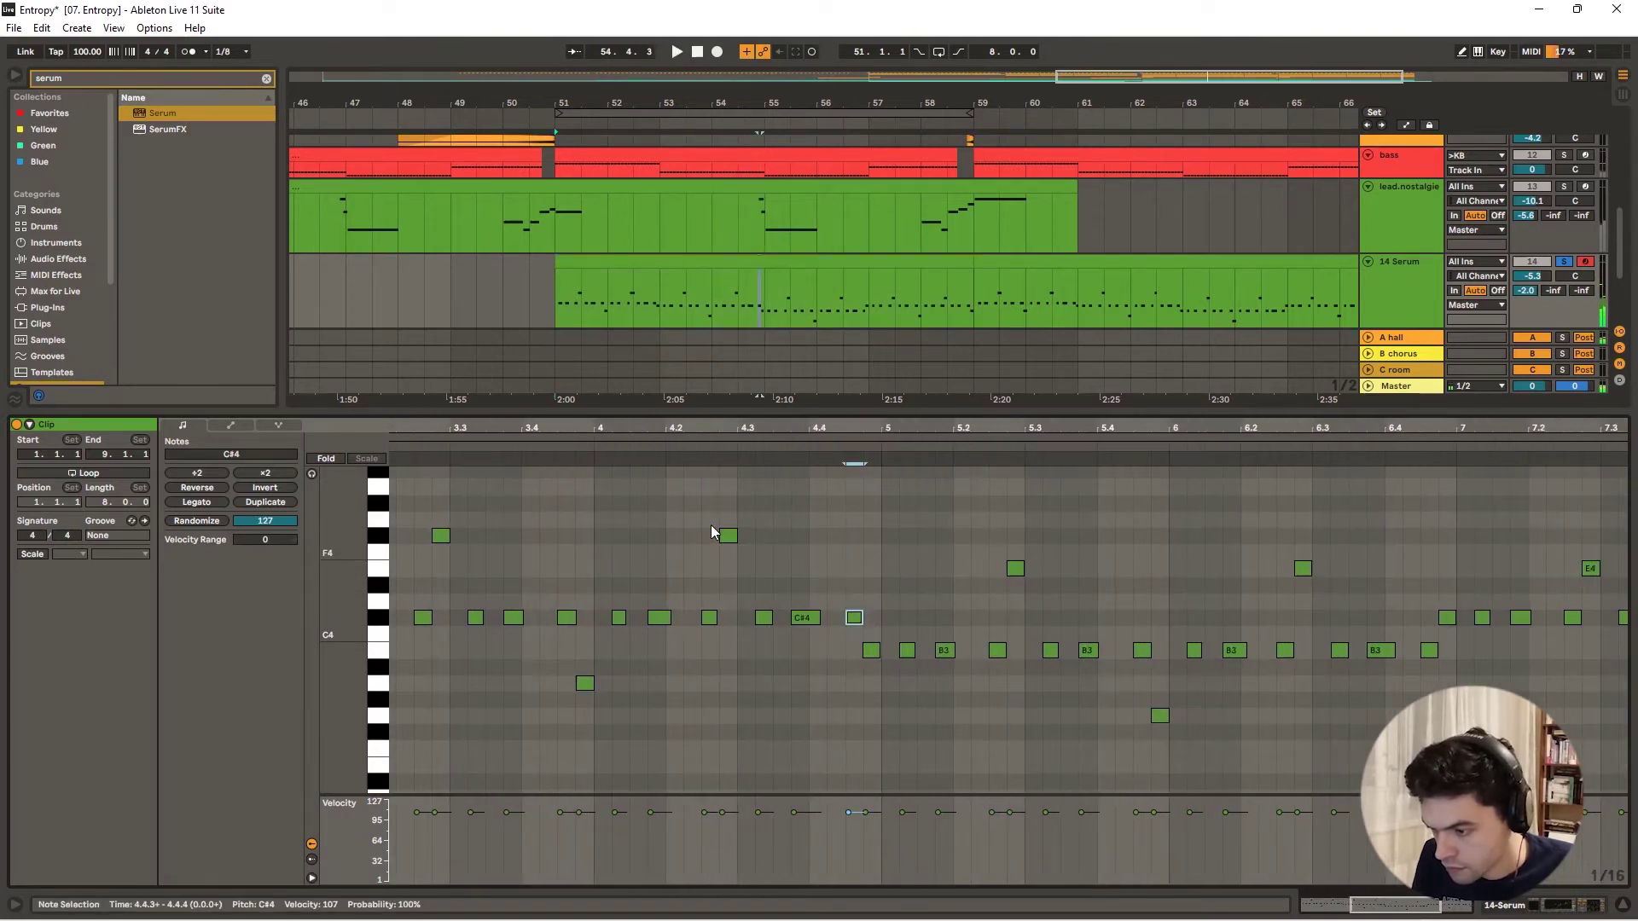
{"action": "left_click", "coordinate": [565, 294]}
{"action": "key", "text": "space"}
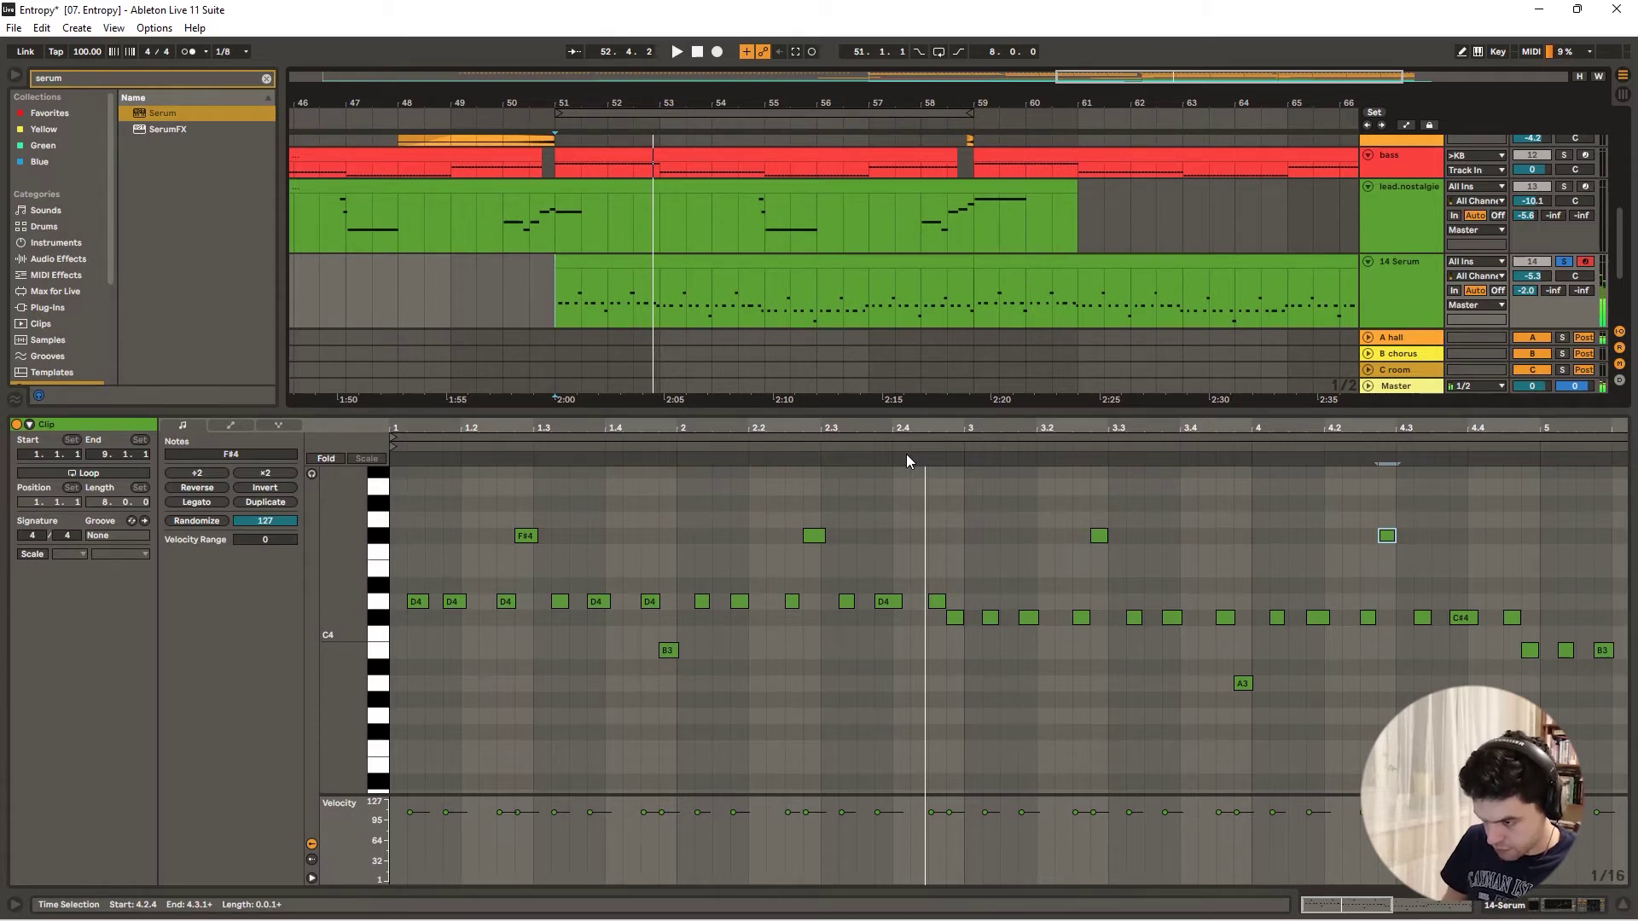
{"action": "left_click", "coordinate": [604, 449]}
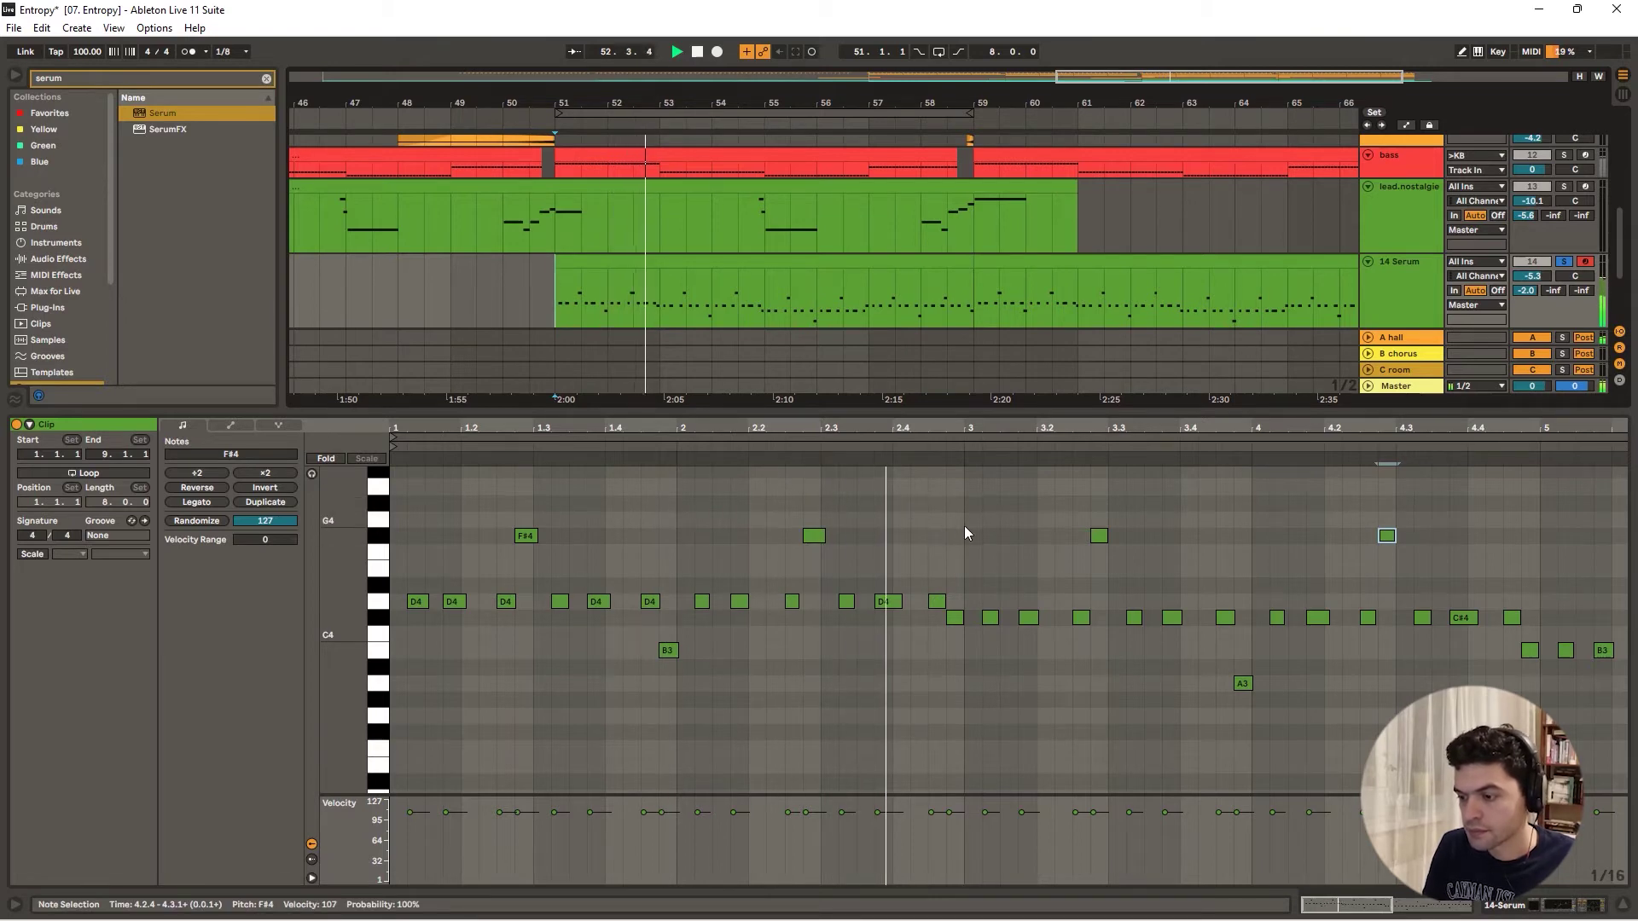
- Shorten the D4 note at clip position 2.3.3 and copy the D4 note at 2.4.3 to B3 at 2.4.2
{"action": "left_click", "coordinate": [892, 602]}
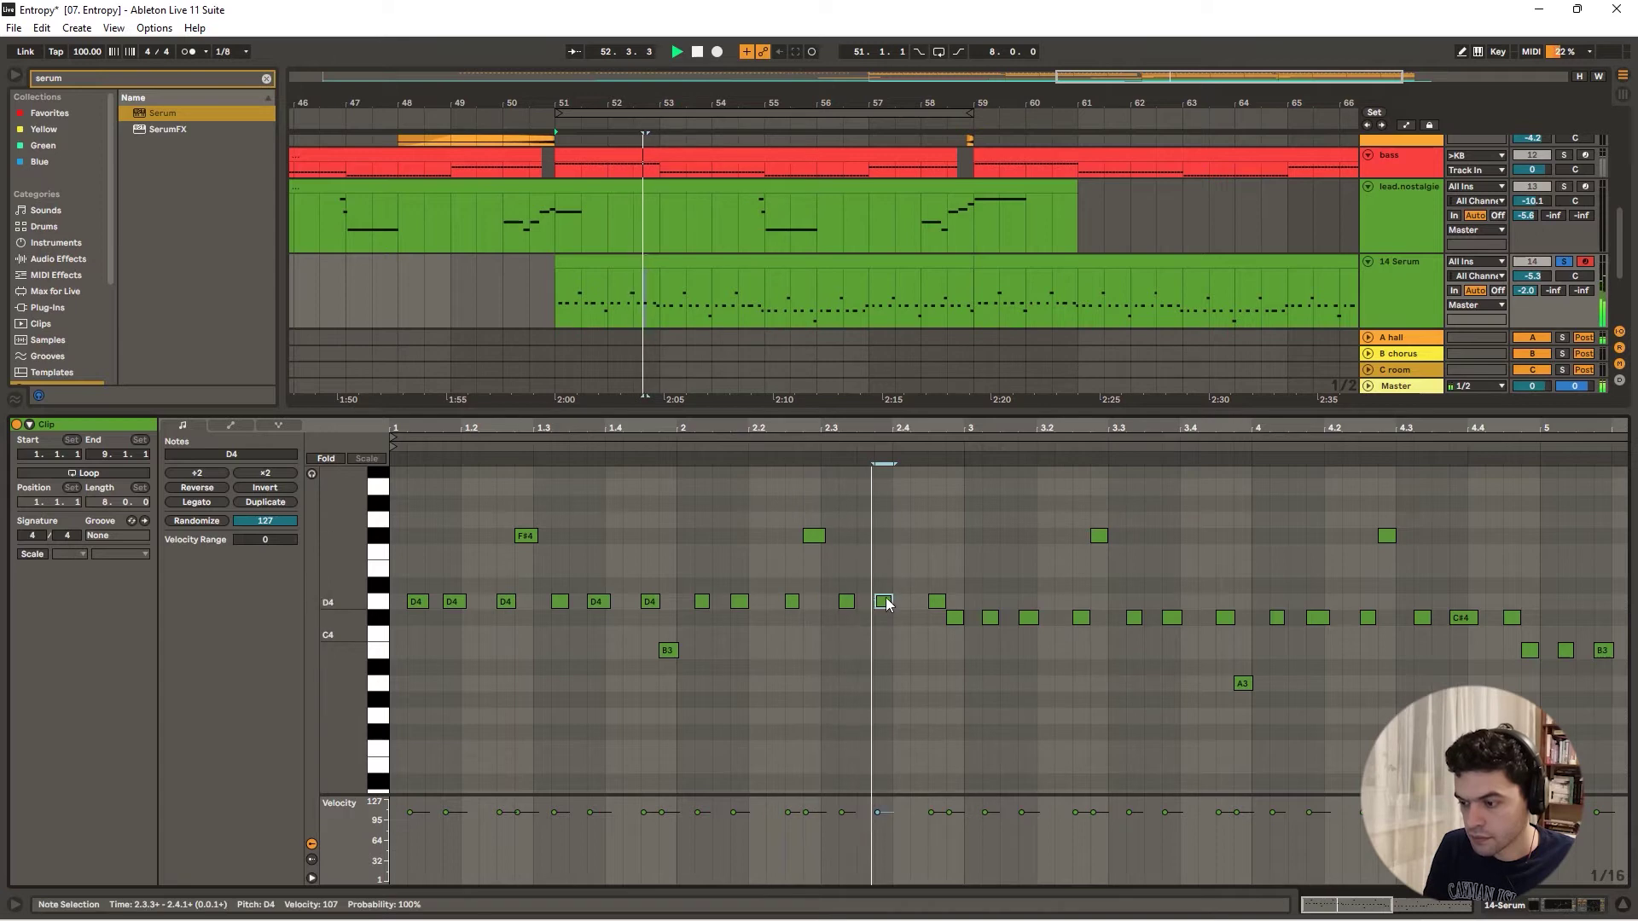
{"action": "left_click", "coordinate": [938, 602]}
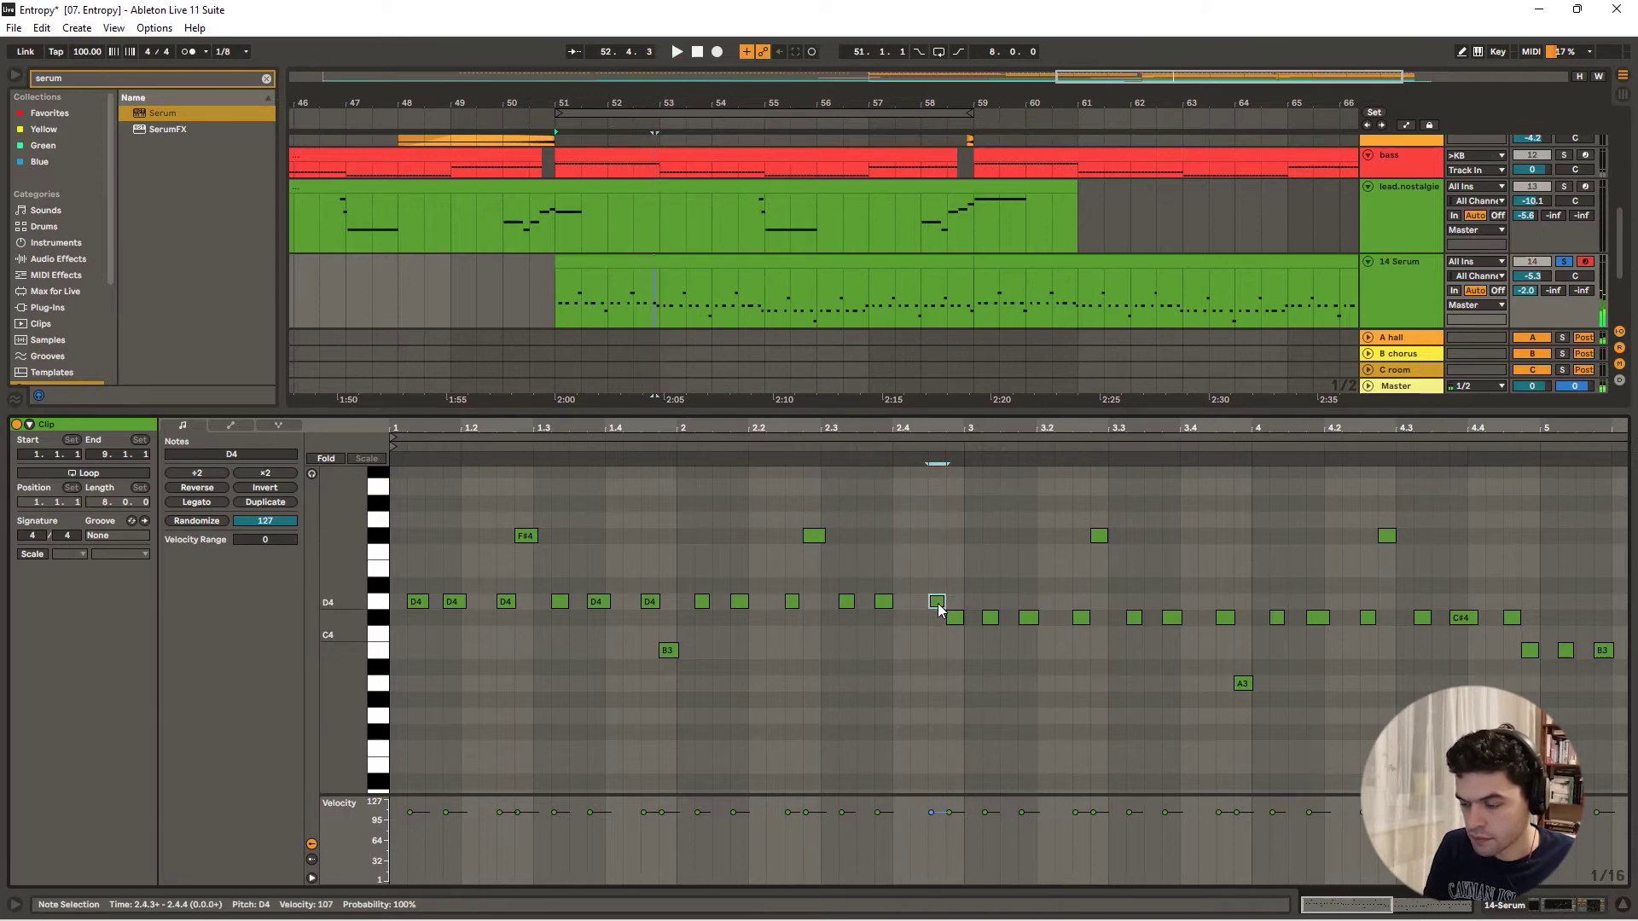
{"action": "left_click_drag", "start_coordinate": [939, 604], "coordinate": [921, 619], "text": "ctrl"}
{"action": "left_click", "coordinate": [613, 450]}
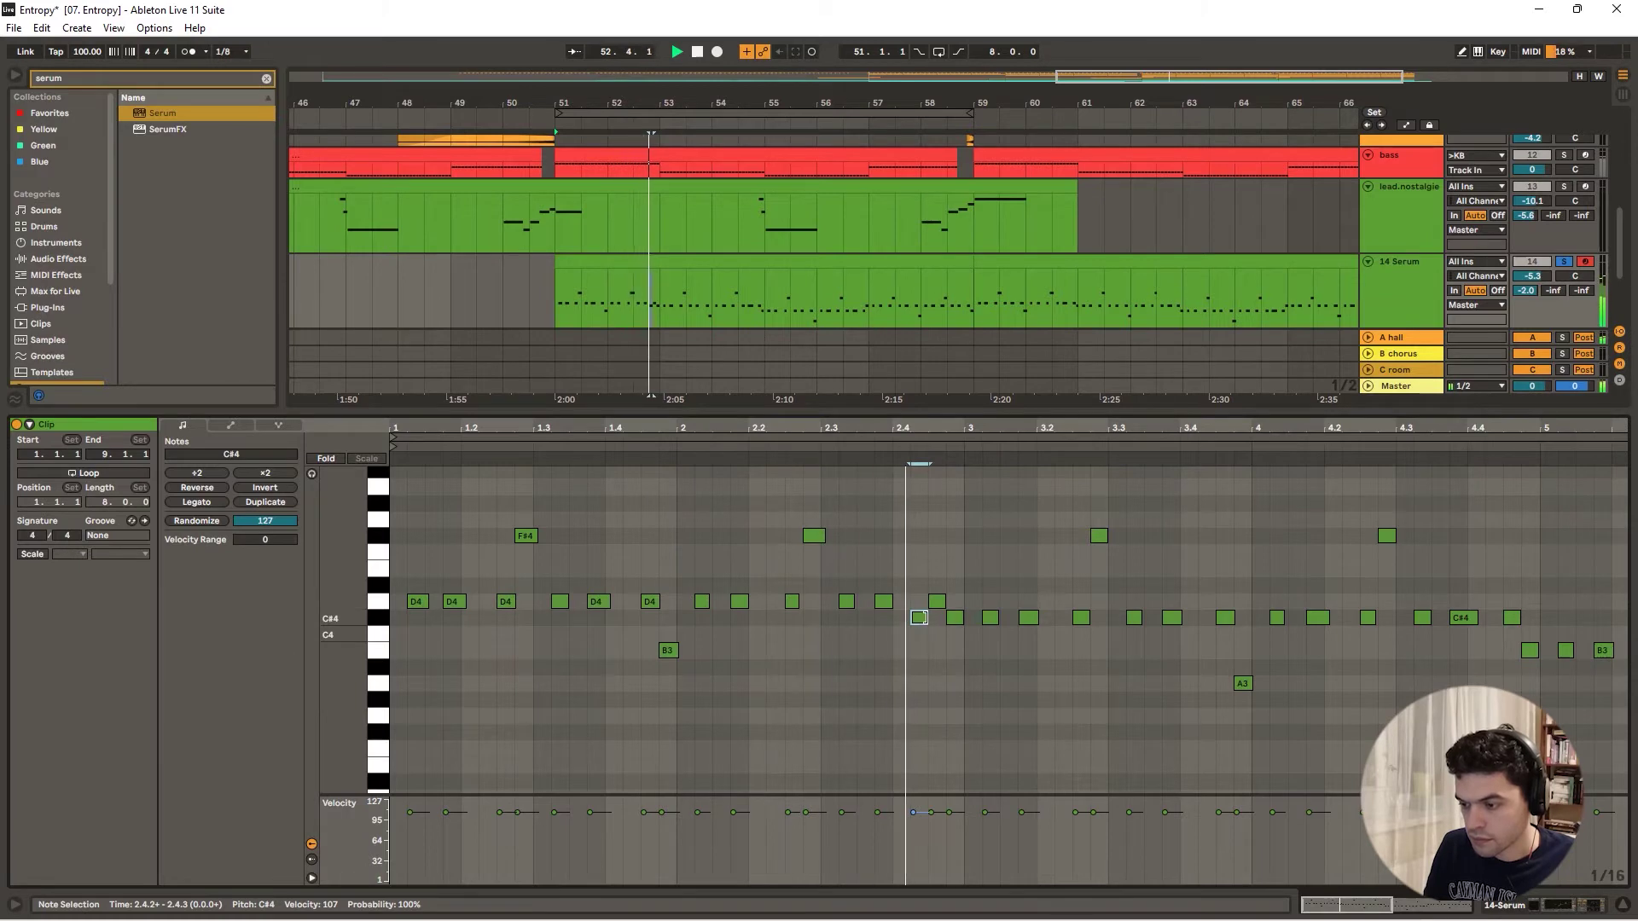
{"action": "left_click_drag", "start_coordinate": [917, 618], "coordinate": [932, 661]}
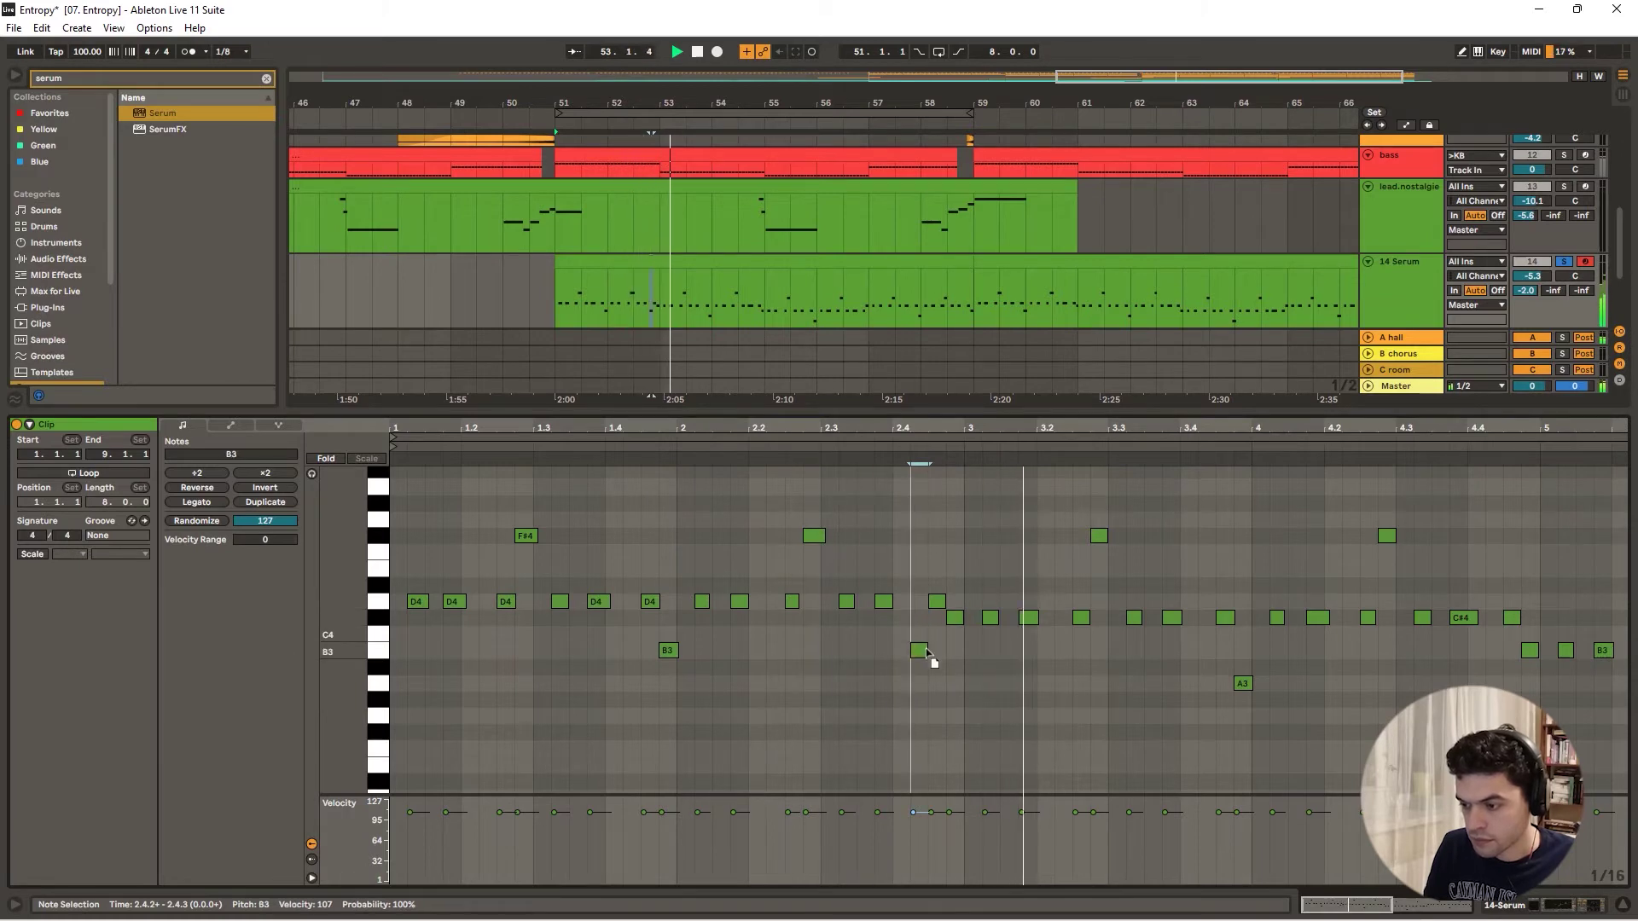
{"action": "left_click", "coordinate": [648, 450]}
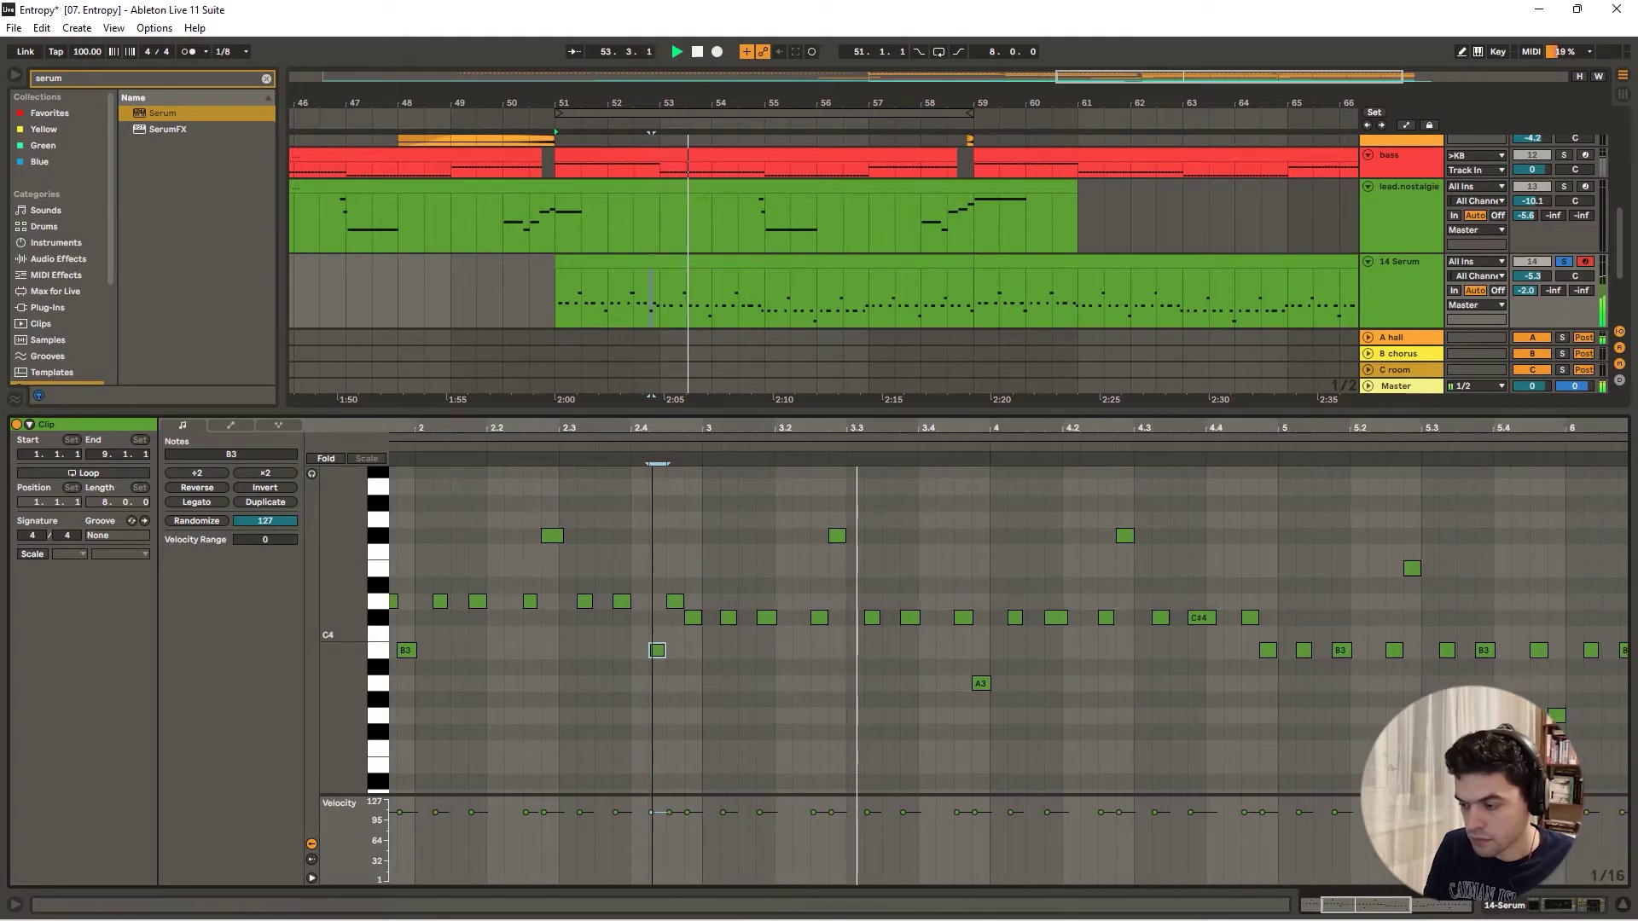
- Copy the C#4 note at 4.4.3 to A3 at 4.4.2 and the B3 note at 6.4.3 to G3 at 6.4.2
{"action": "left_click", "coordinate": [1138, 618]}
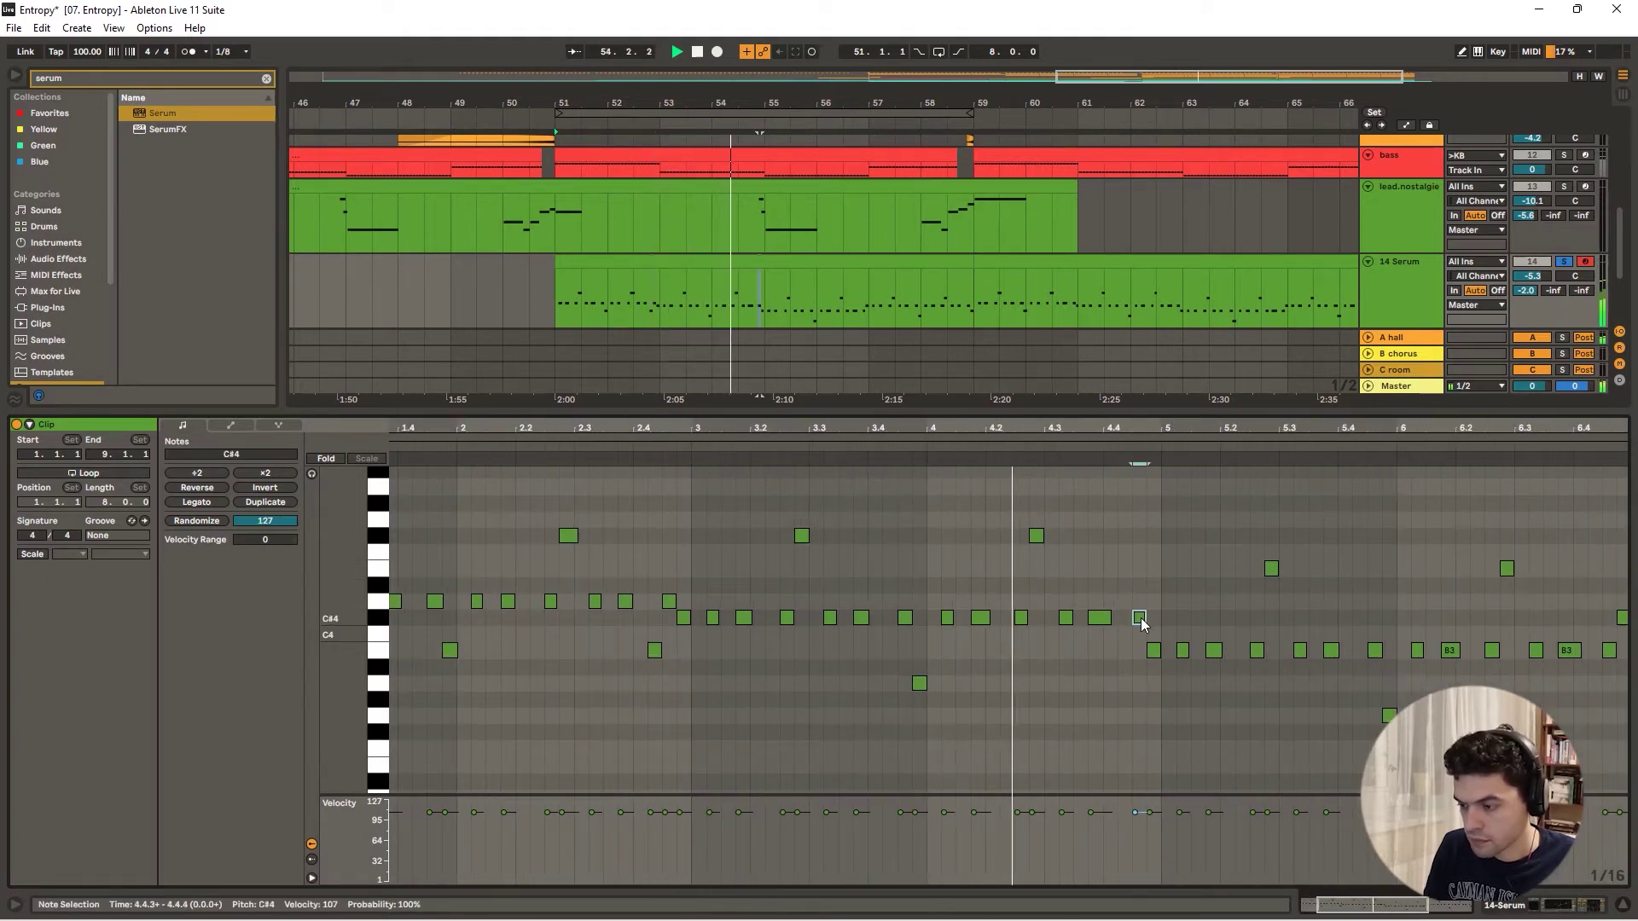
{"action": "left_click_drag", "start_coordinate": [1143, 623], "coordinate": [1130, 688]}
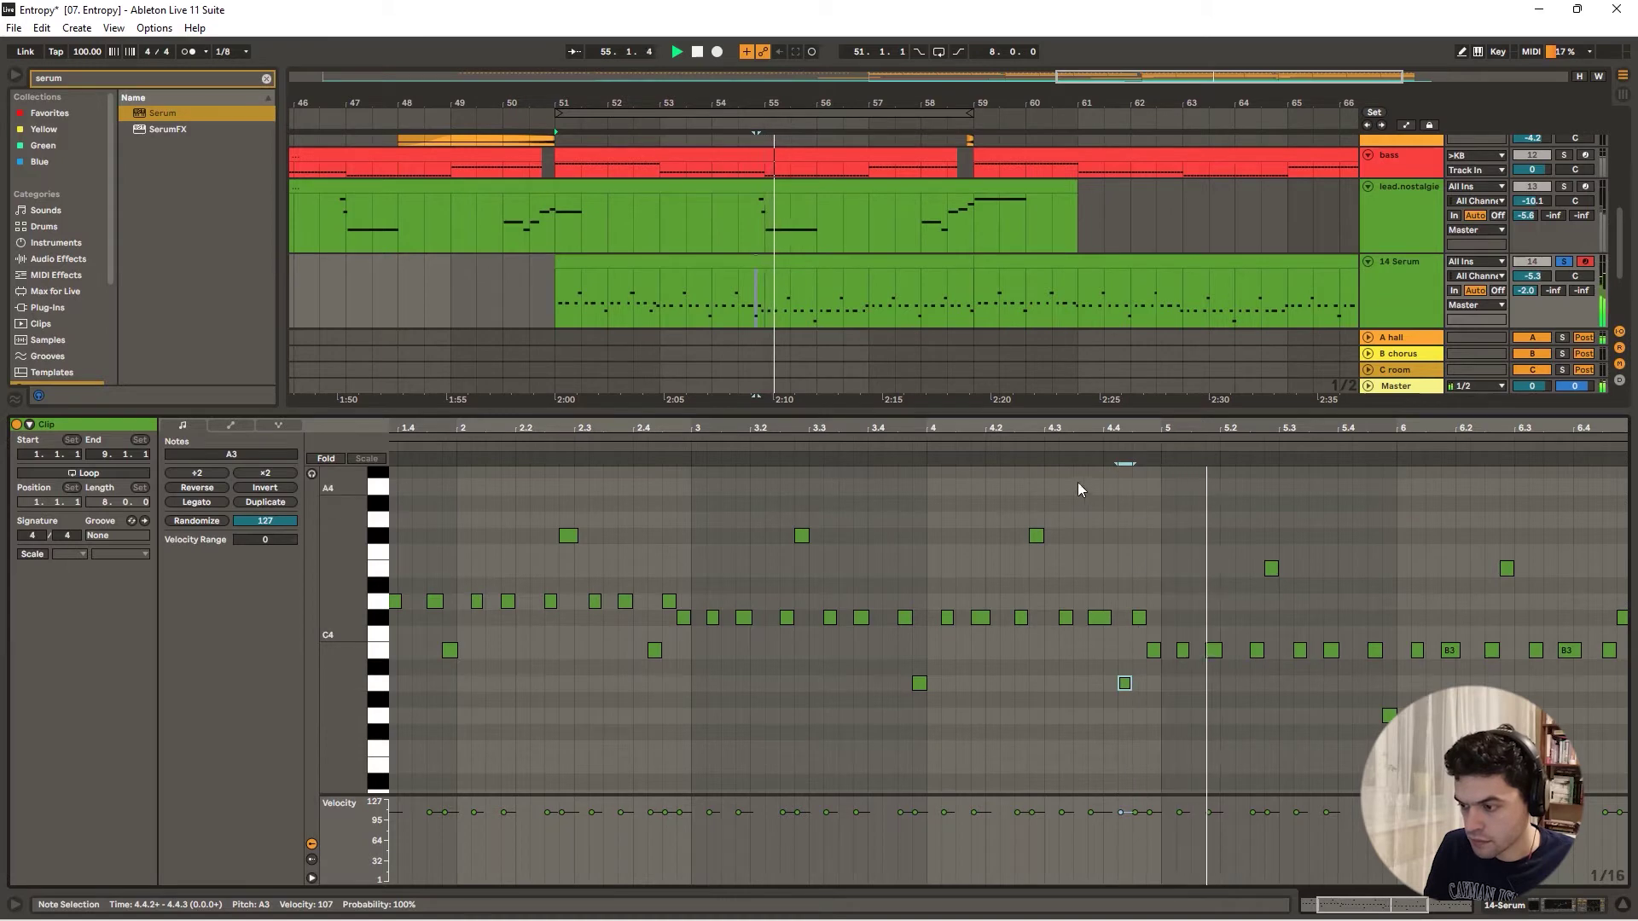
{"action": "left_click", "coordinate": [1049, 453]}
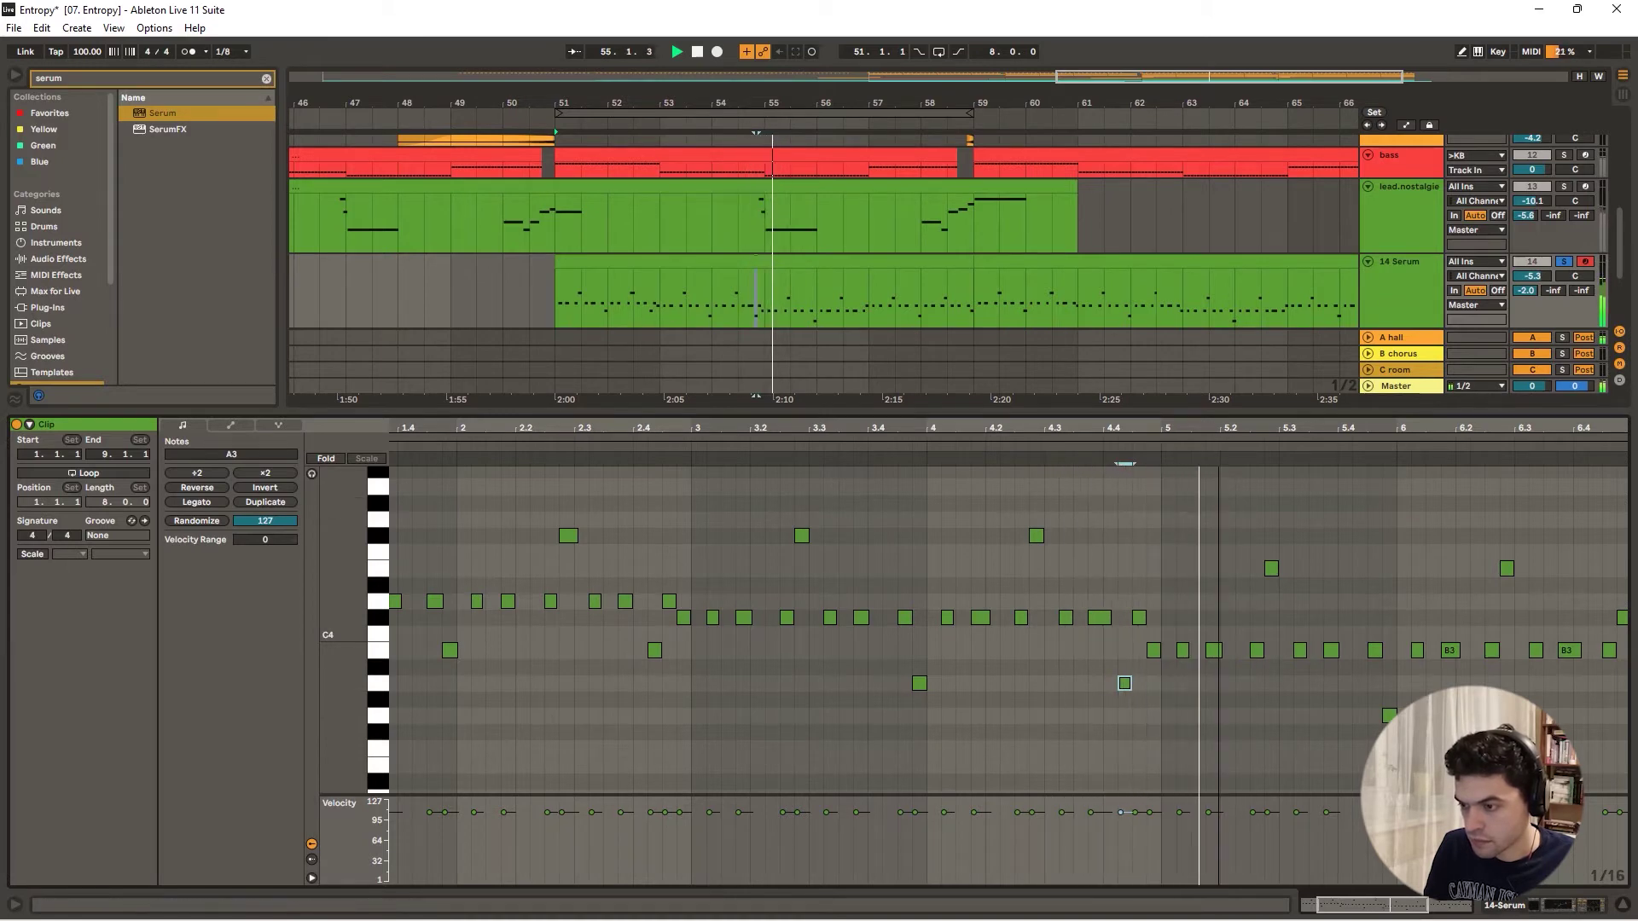
{"action": "left_click", "coordinate": [1156, 650]}
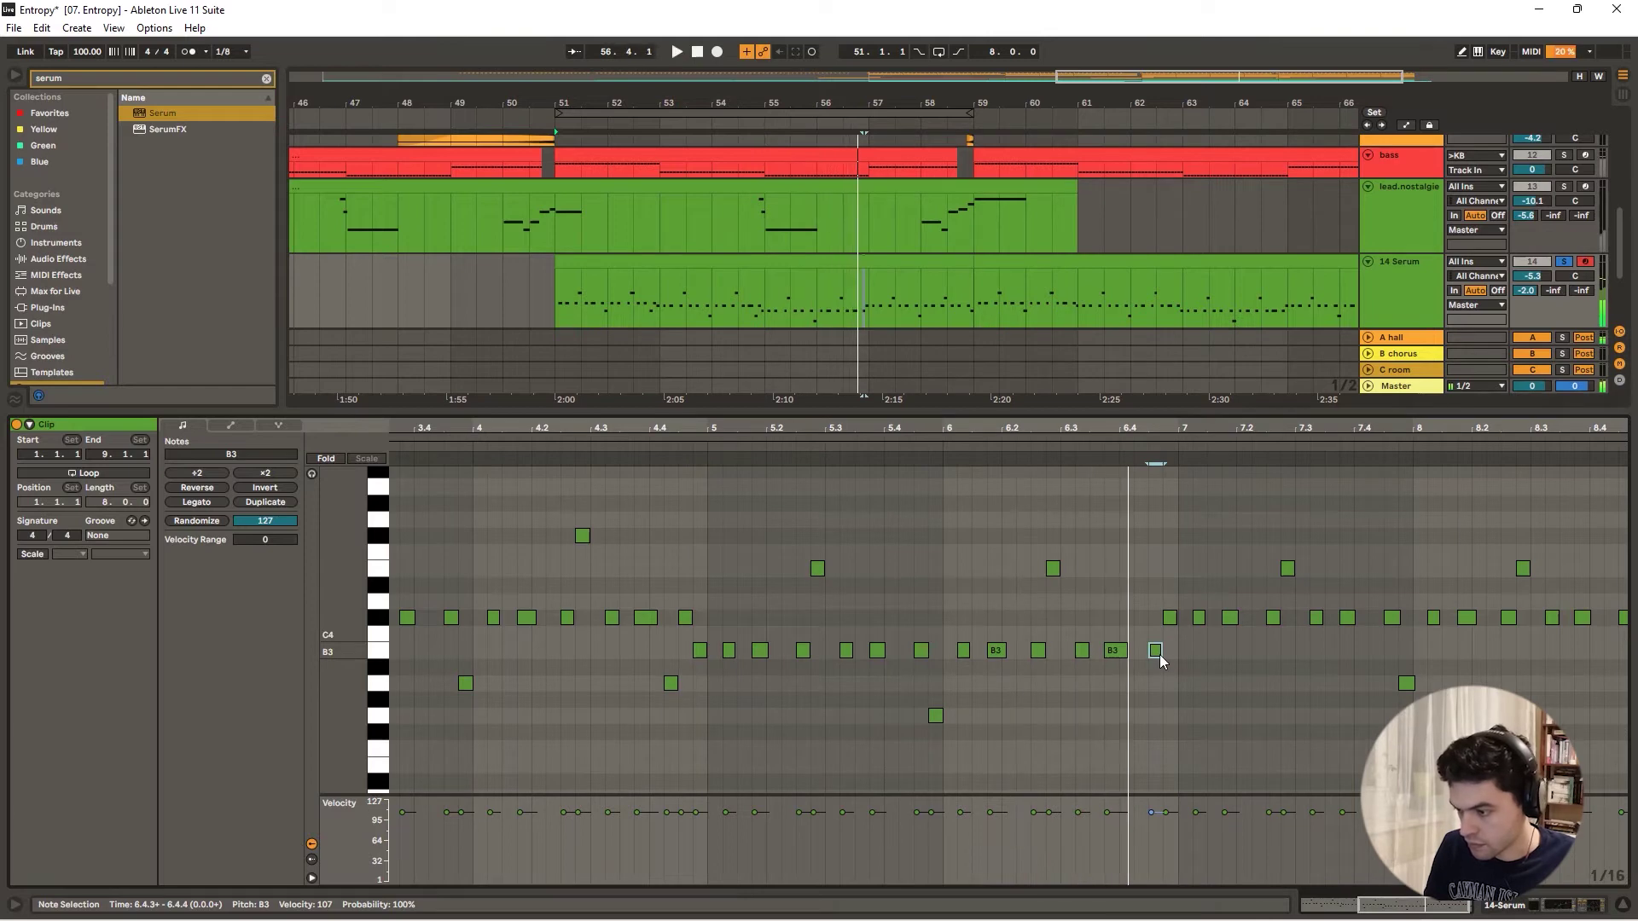
{"action": "left_click_drag", "start_coordinate": [1159, 653], "coordinate": [1139, 719]}
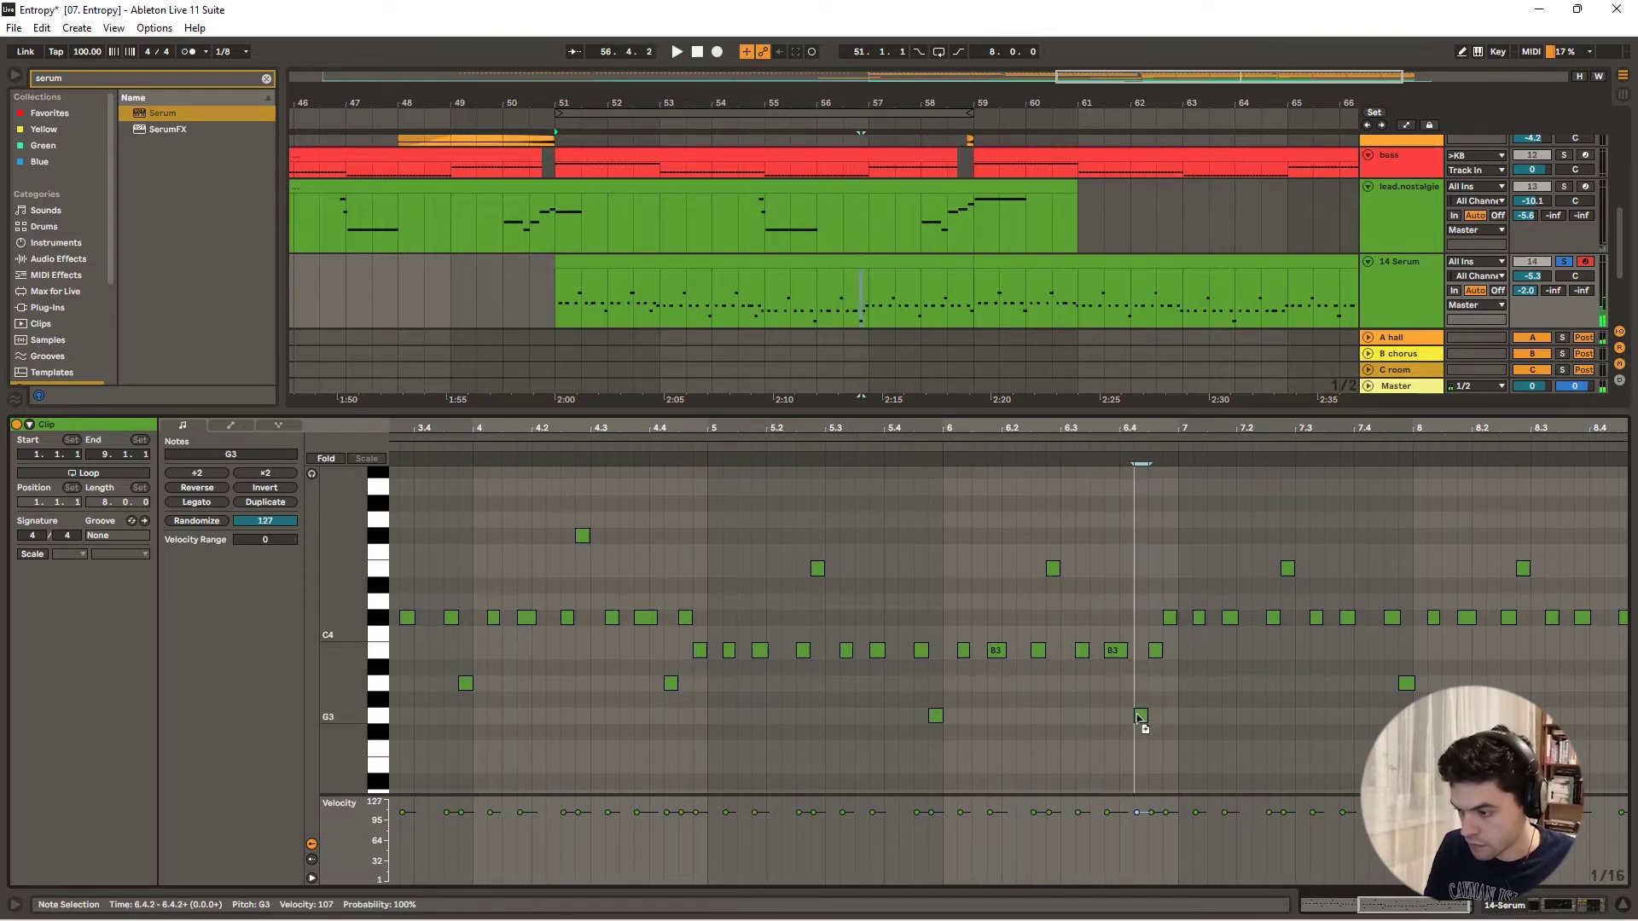
{"action": "left_click", "coordinate": [879, 449]}
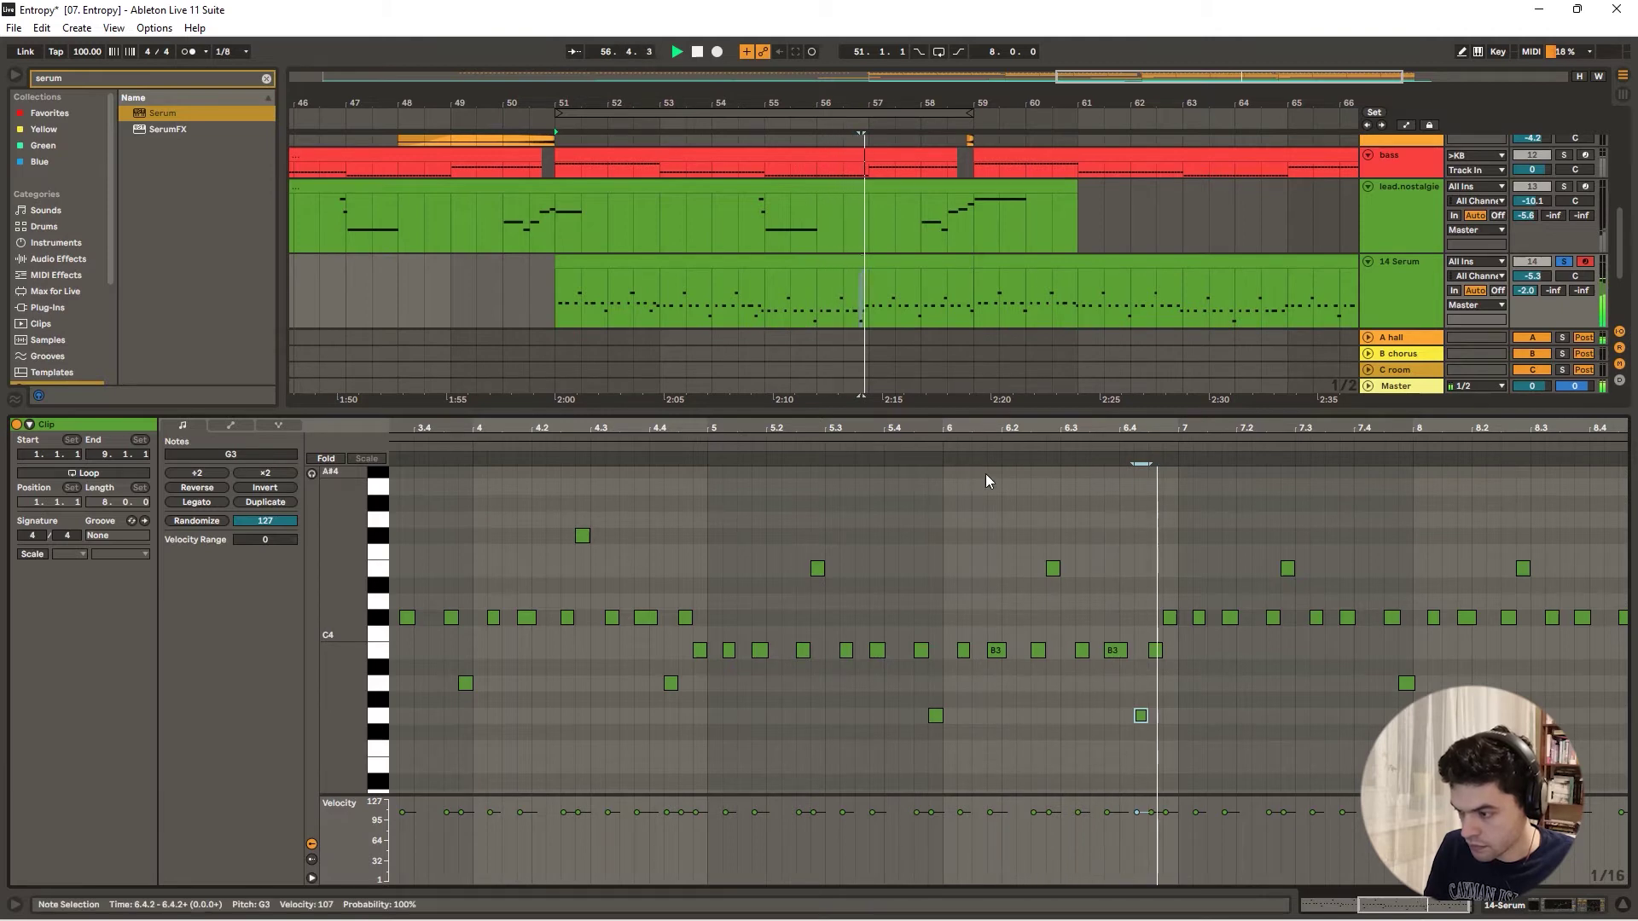
{"action": "left_click_drag", "start_coordinate": [1158, 426], "coordinate": [1137, 426]}
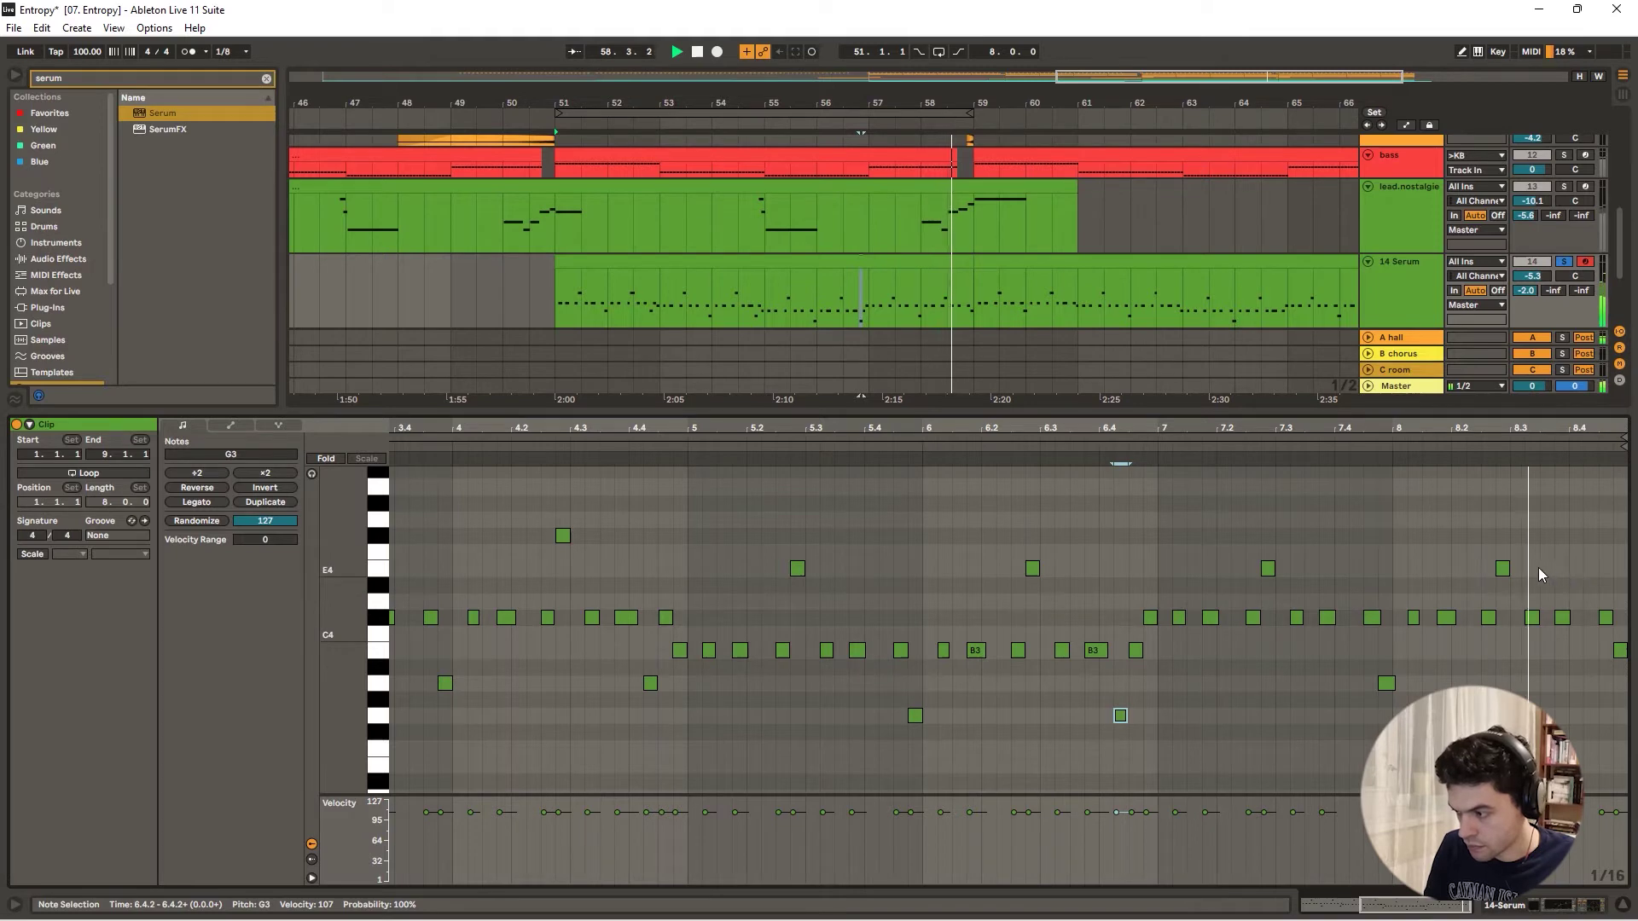
- Add a D4 note at clip position 8.4.2 and duplicate the edited Serum clip to bar 59
{"action": "double_click", "coordinate": [1590, 568]}
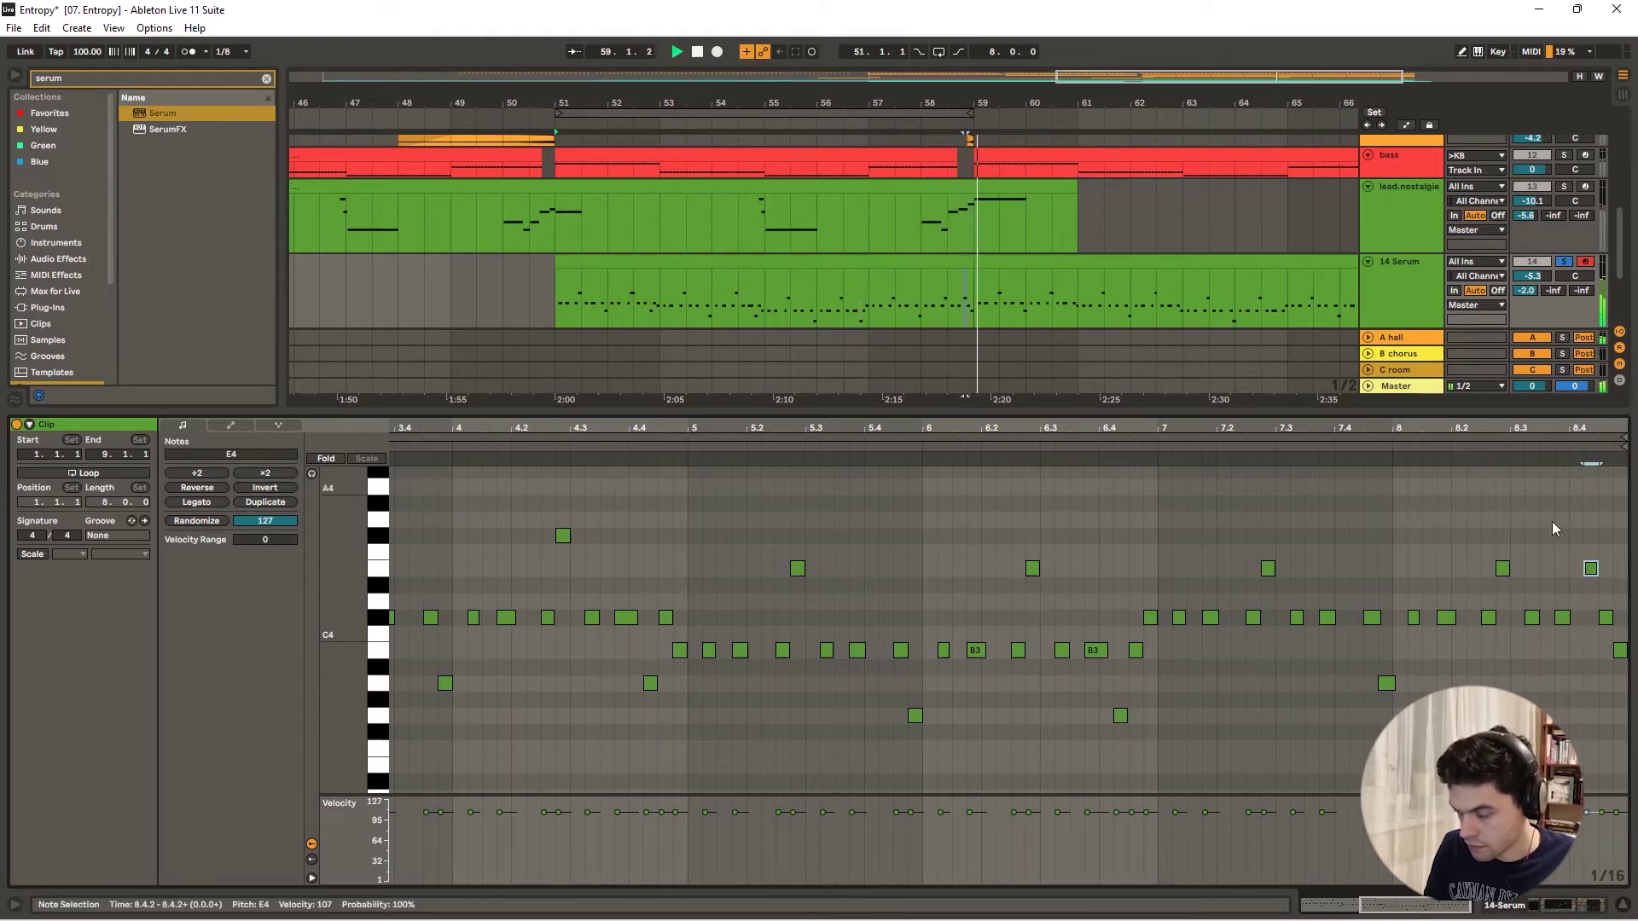
{"action": "key", "text": "Down"}
{"action": "key", "text": "Down"}
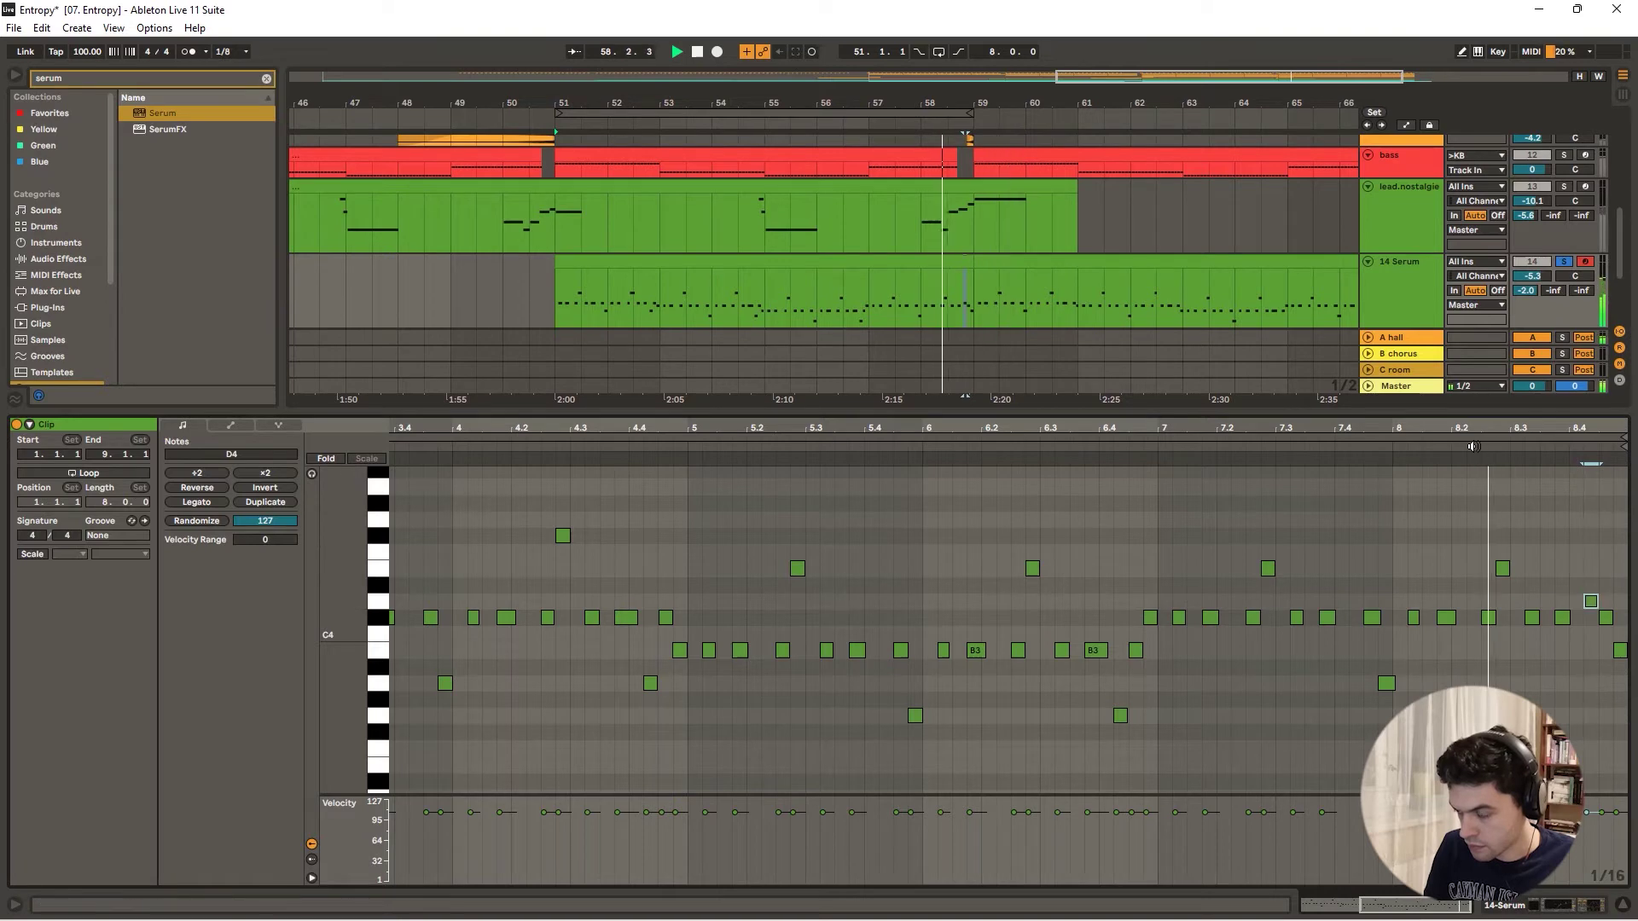
{"action": "left_click", "coordinate": [1381, 447]}
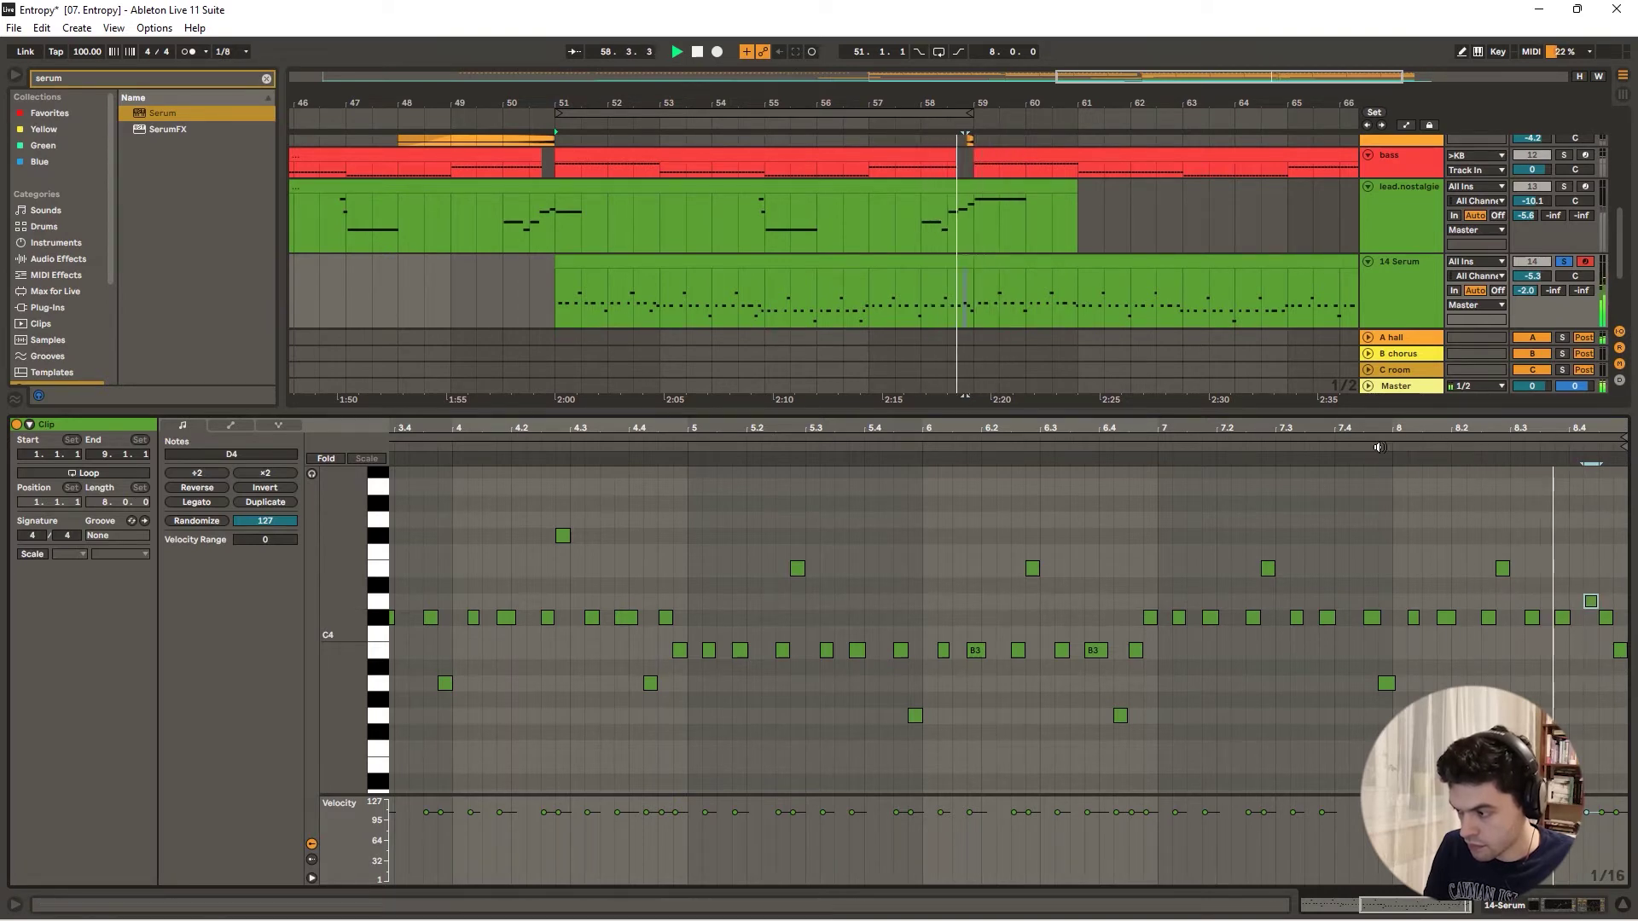
{"action": "left_click", "coordinate": [816, 256]}
{"action": "key", "text": "ctrl+d"}
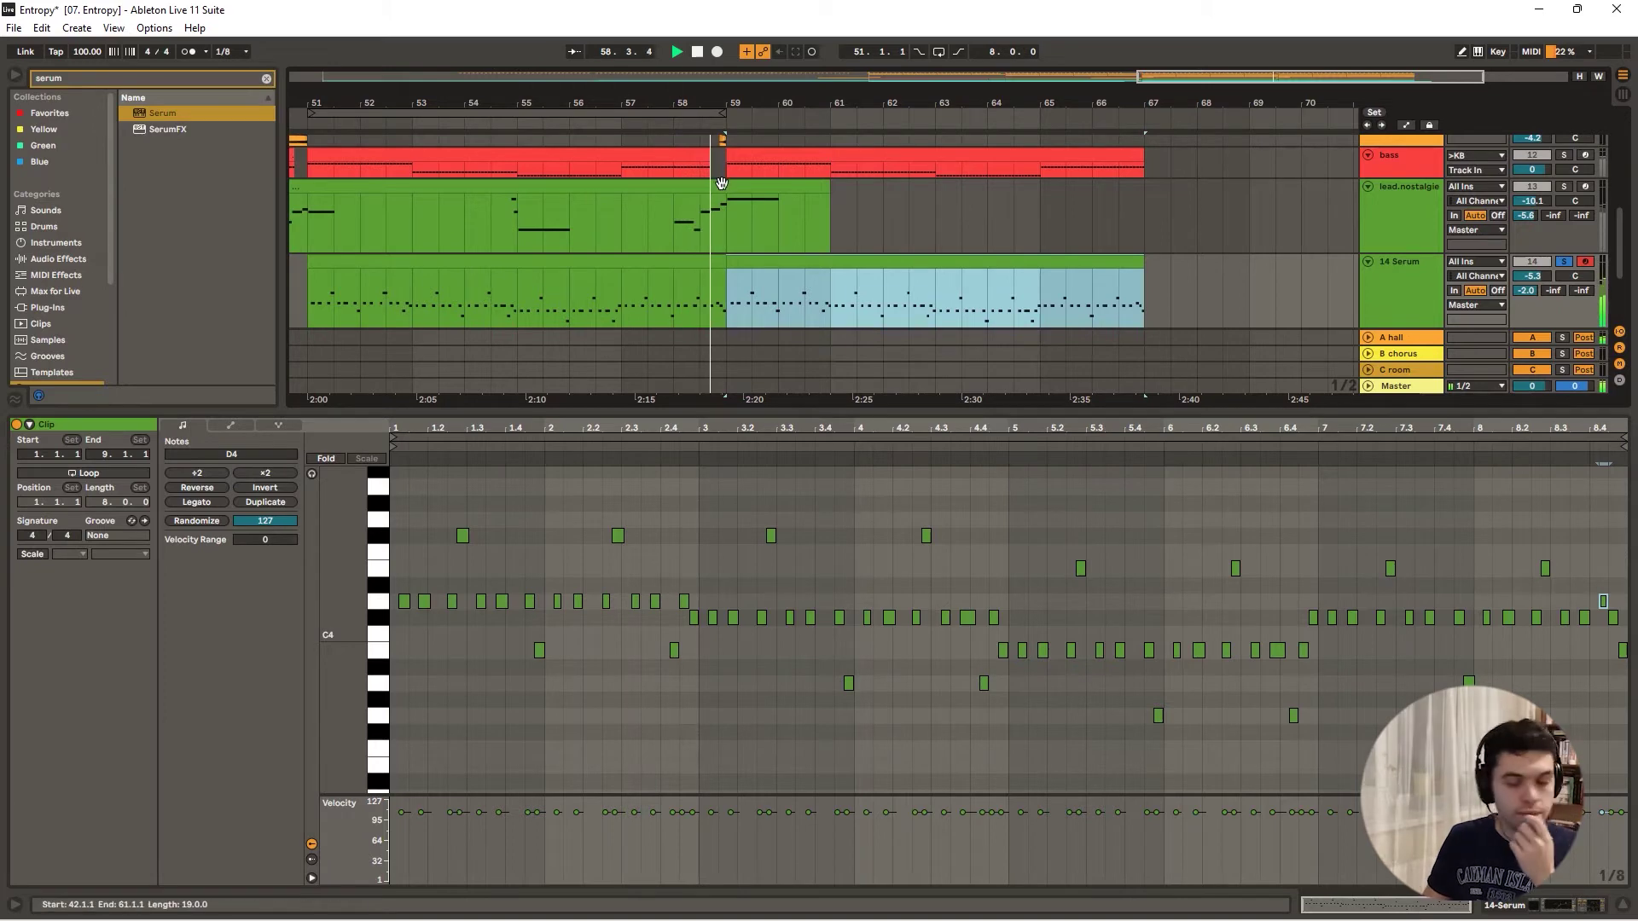
- Unsolo the 14 Serum track and duplicate bars 46 to 60 of the lead.nostalgie melody directly after itself
{"action": "left_click", "coordinate": [1565, 263]}
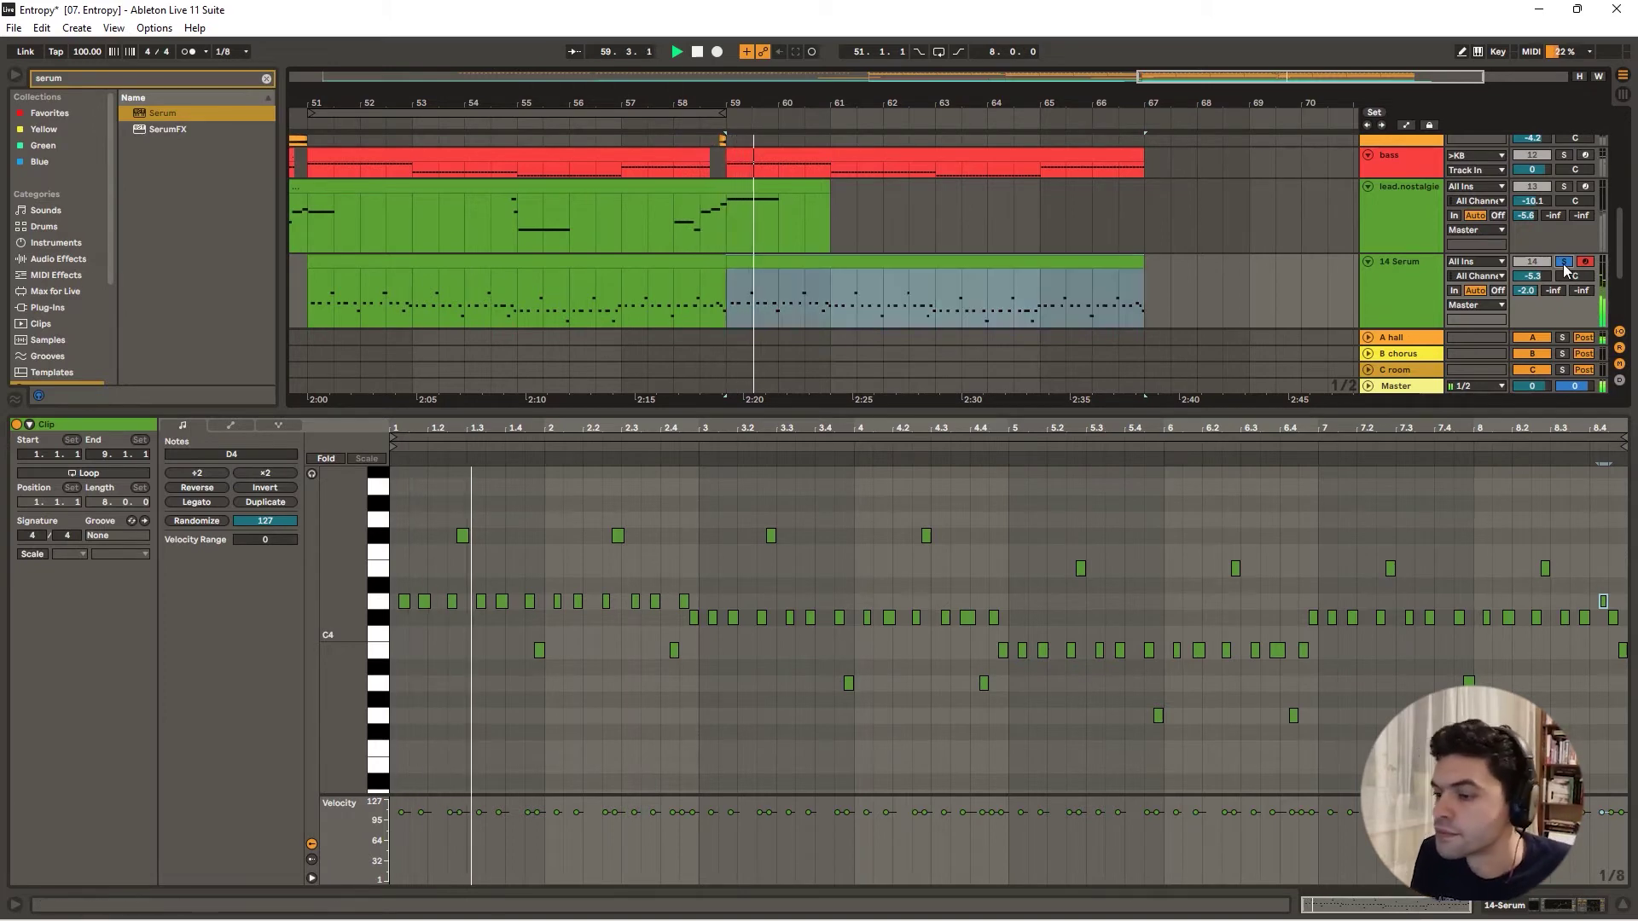
{"action": "left_click_drag", "start_coordinate": [707, 93], "coordinate": [910, 67]}
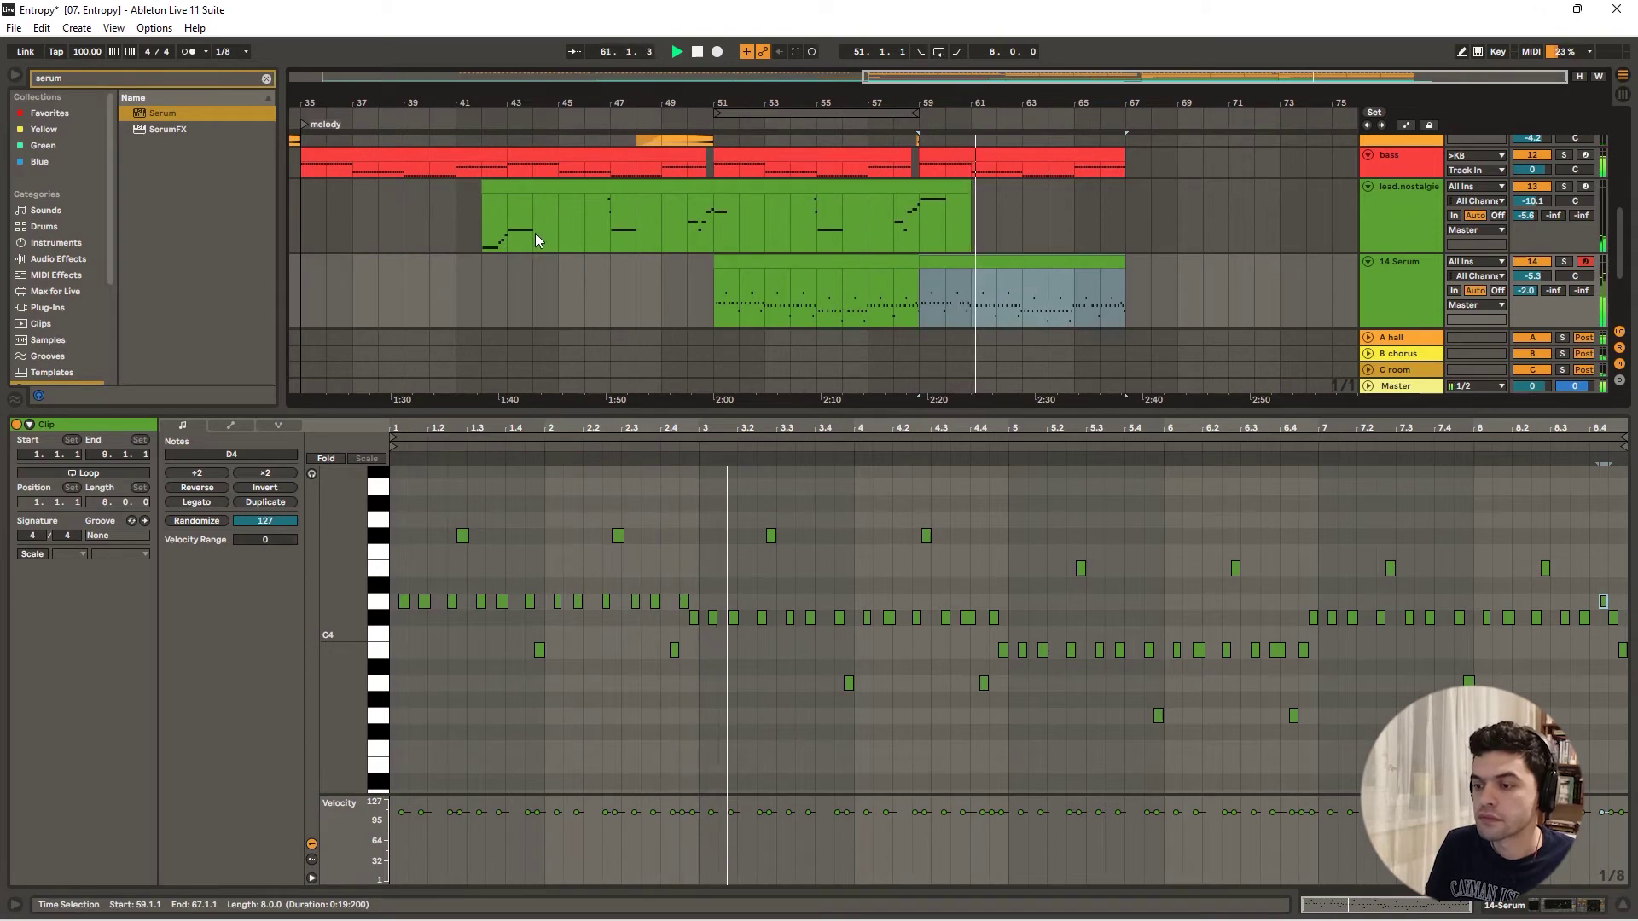
{"action": "left_click_drag", "start_coordinate": [535, 233], "coordinate": [888, 244]}
{"action": "key", "text": "ctrl+d"}
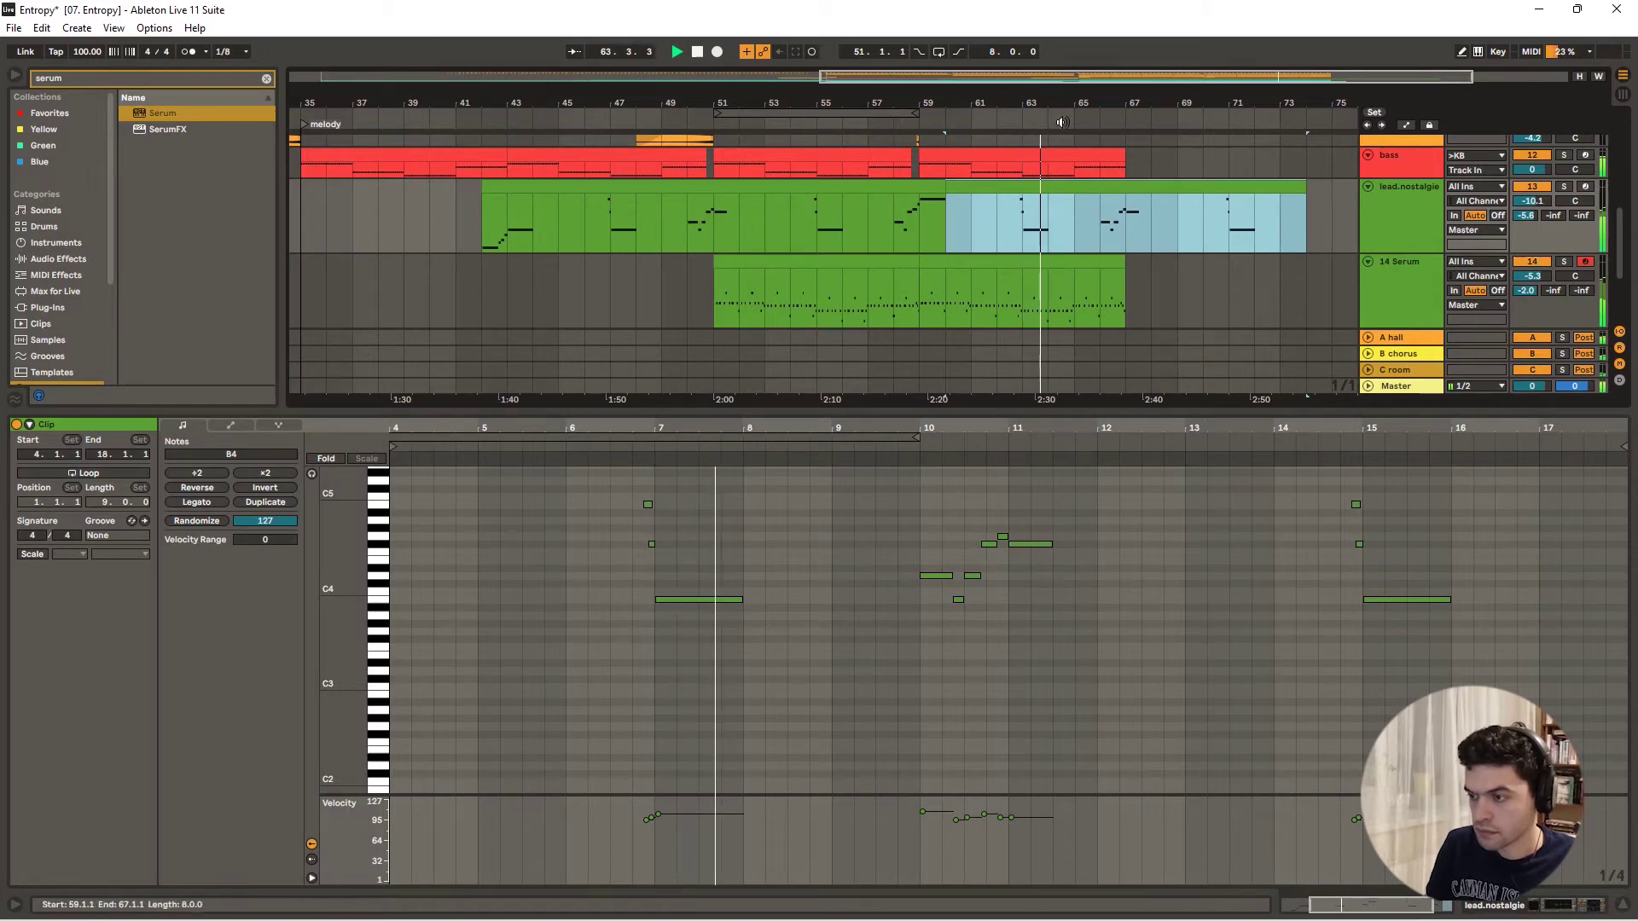
- Show the full arrangement without the clip editor and play it back from about bar 42 to review the layers together
{"action": "left_click_drag", "start_coordinate": [1113, 103], "coordinate": [1058, 116]}
{"action": "scroll", "coordinate": [1191, 192], "scroll_direction": "down", "scroll_amount": 2}
{"action": "left_click", "coordinate": [1622, 905]}
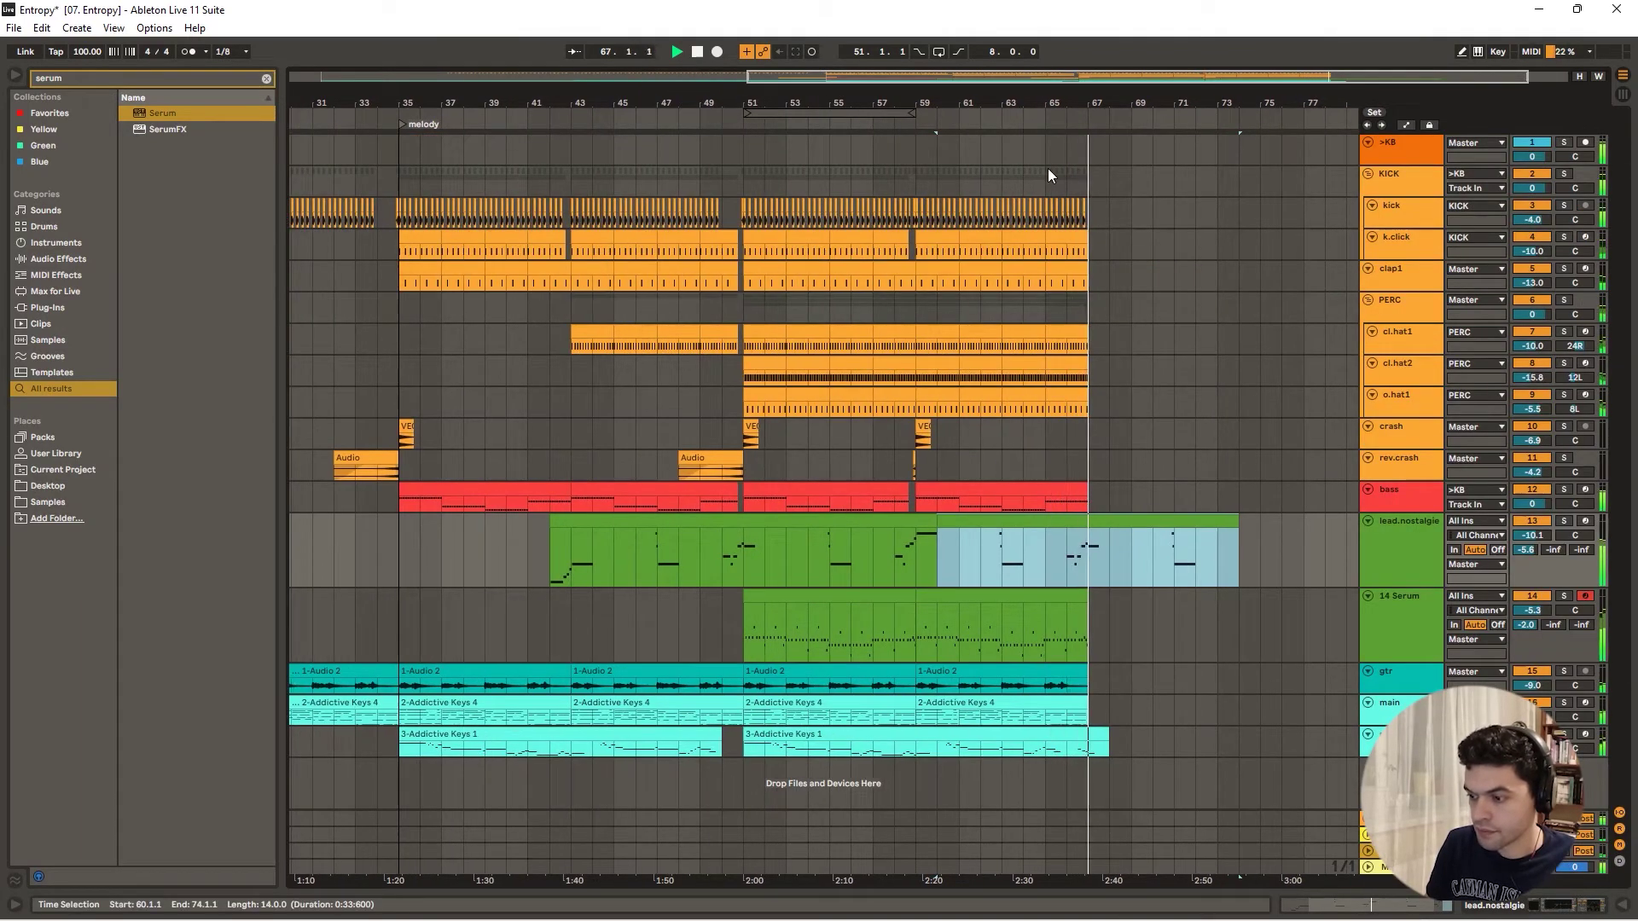
{"action": "left_click", "coordinate": [1043, 122]}
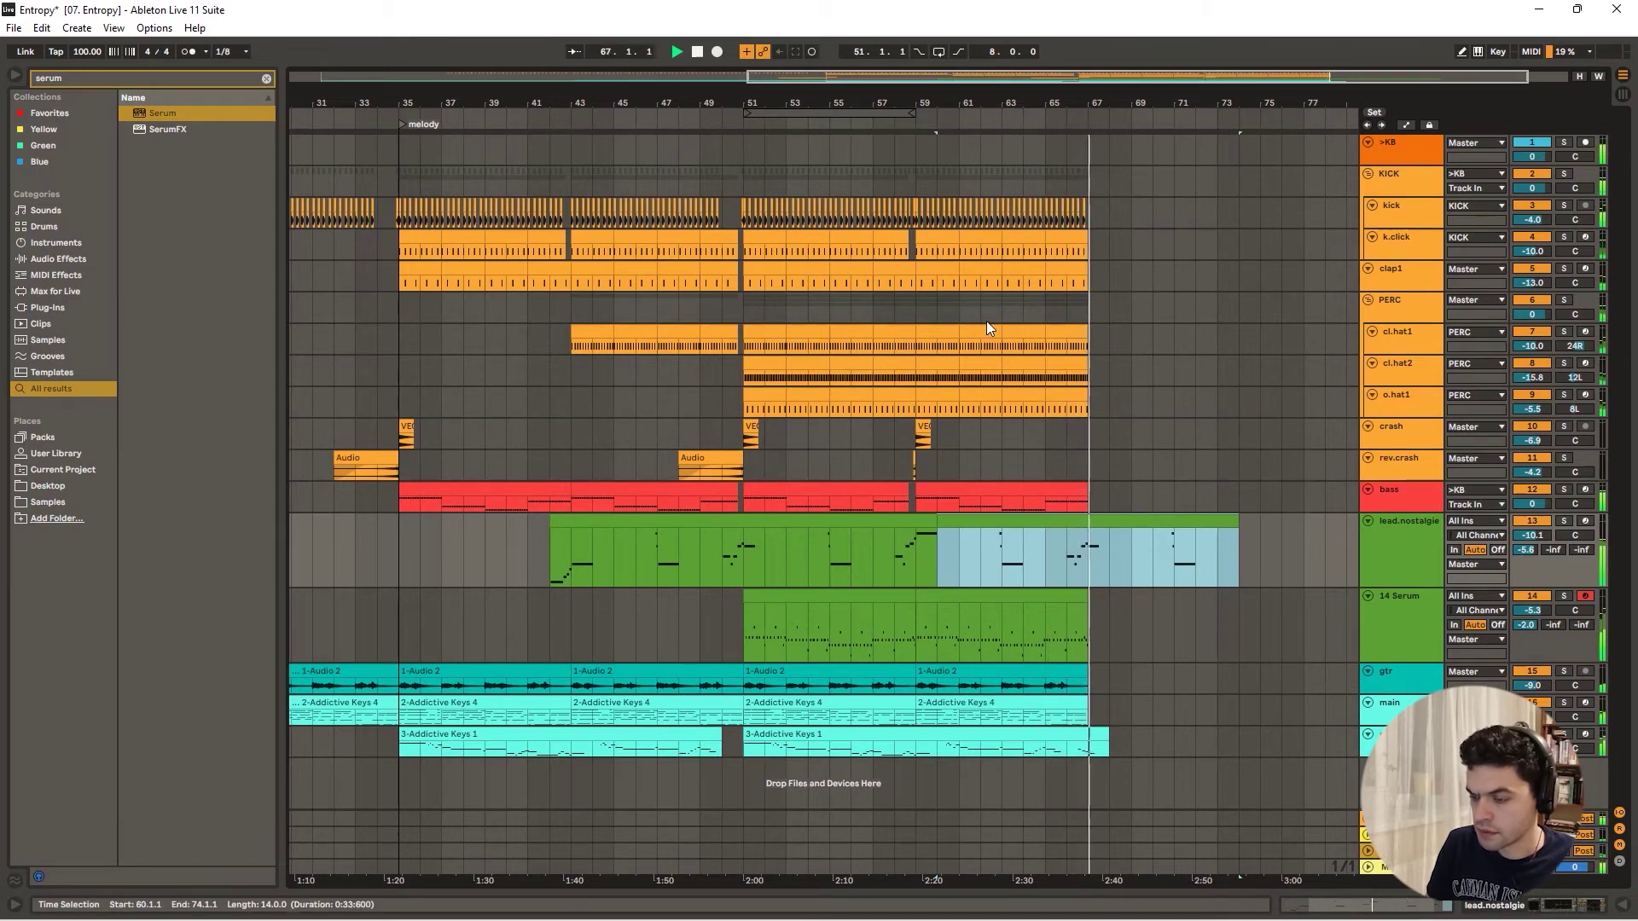
{"action": "left_click", "coordinate": [551, 133]}
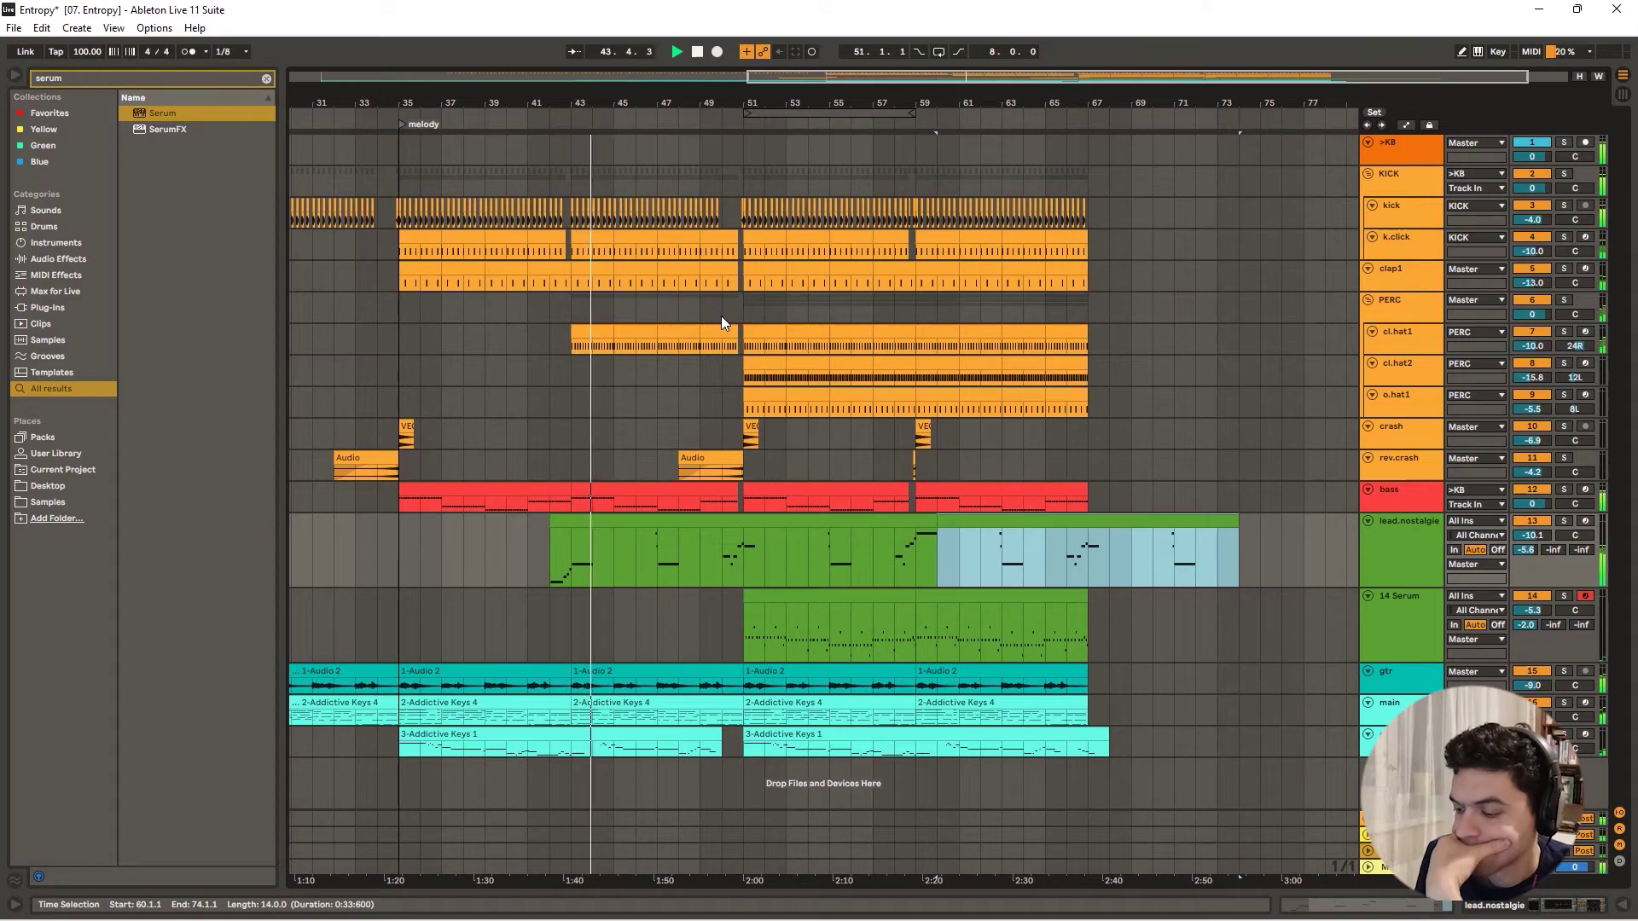
{"action": "left_click", "coordinate": [1196, 468]}
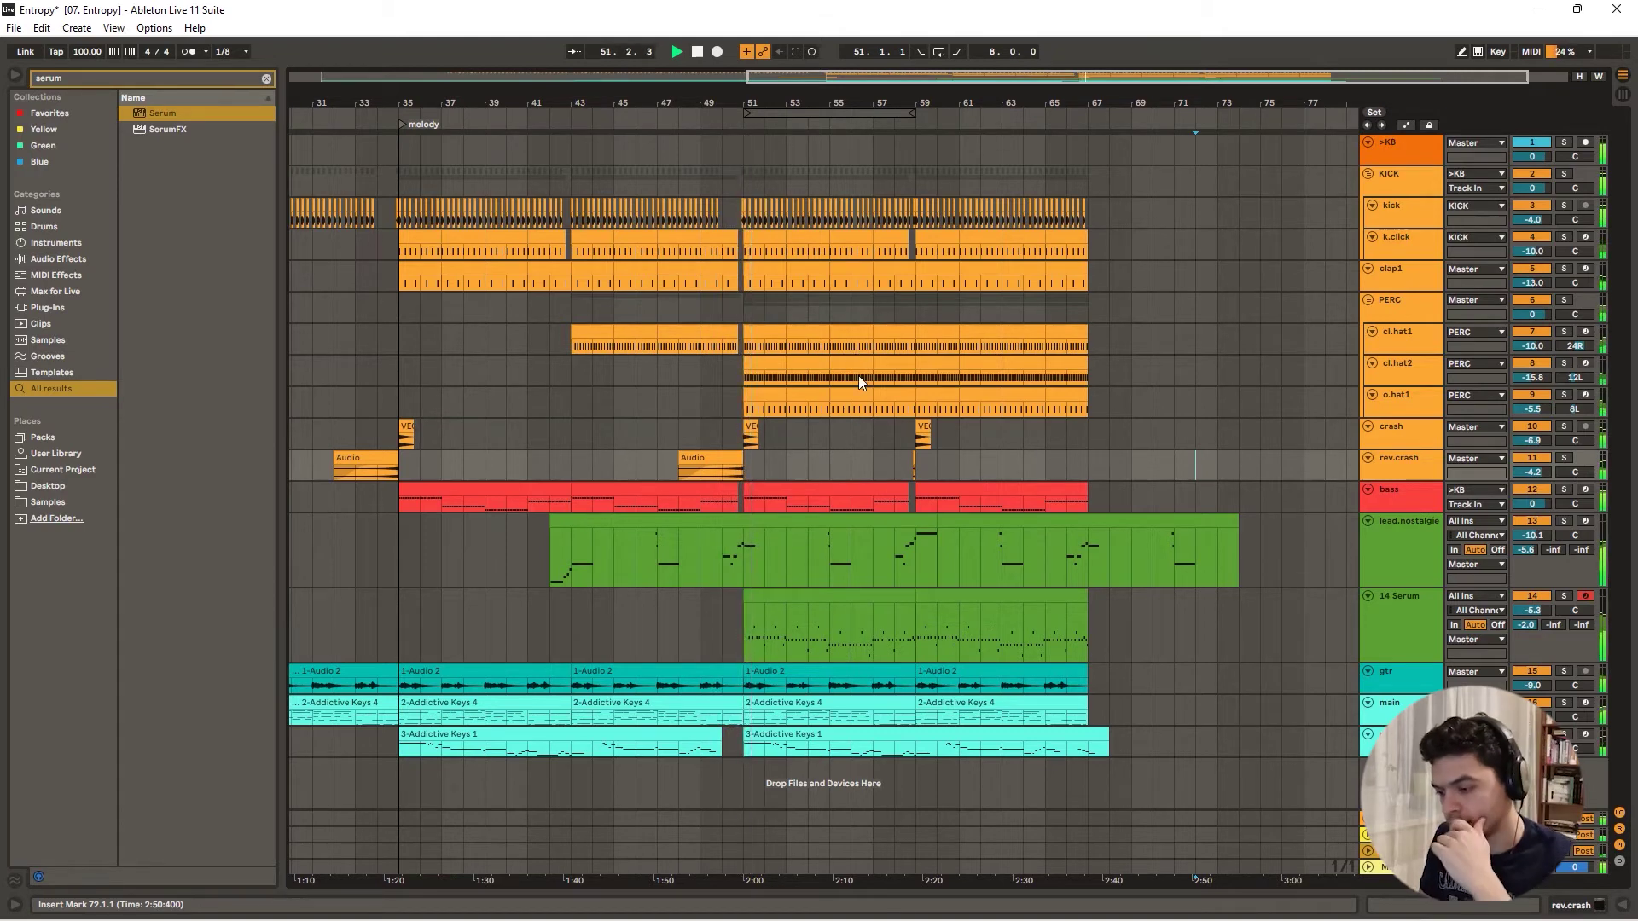
- Trim the duplicated lead.nostalgie melody so it ends at bar 67 with the other tracks
{"action": "mouse_move", "coordinate": [1234, 523]}
{"action": "left_mouse_down"}
{"action": "mouse_move", "coordinate": [1024, 523]}
{"action": "mouse_move", "coordinate": [1067, 523]}
{"action": "left_mouse_up"}
{"action": "left_click", "coordinate": [1134, 525]}
{"action": "left_click", "coordinate": [877, 522]}
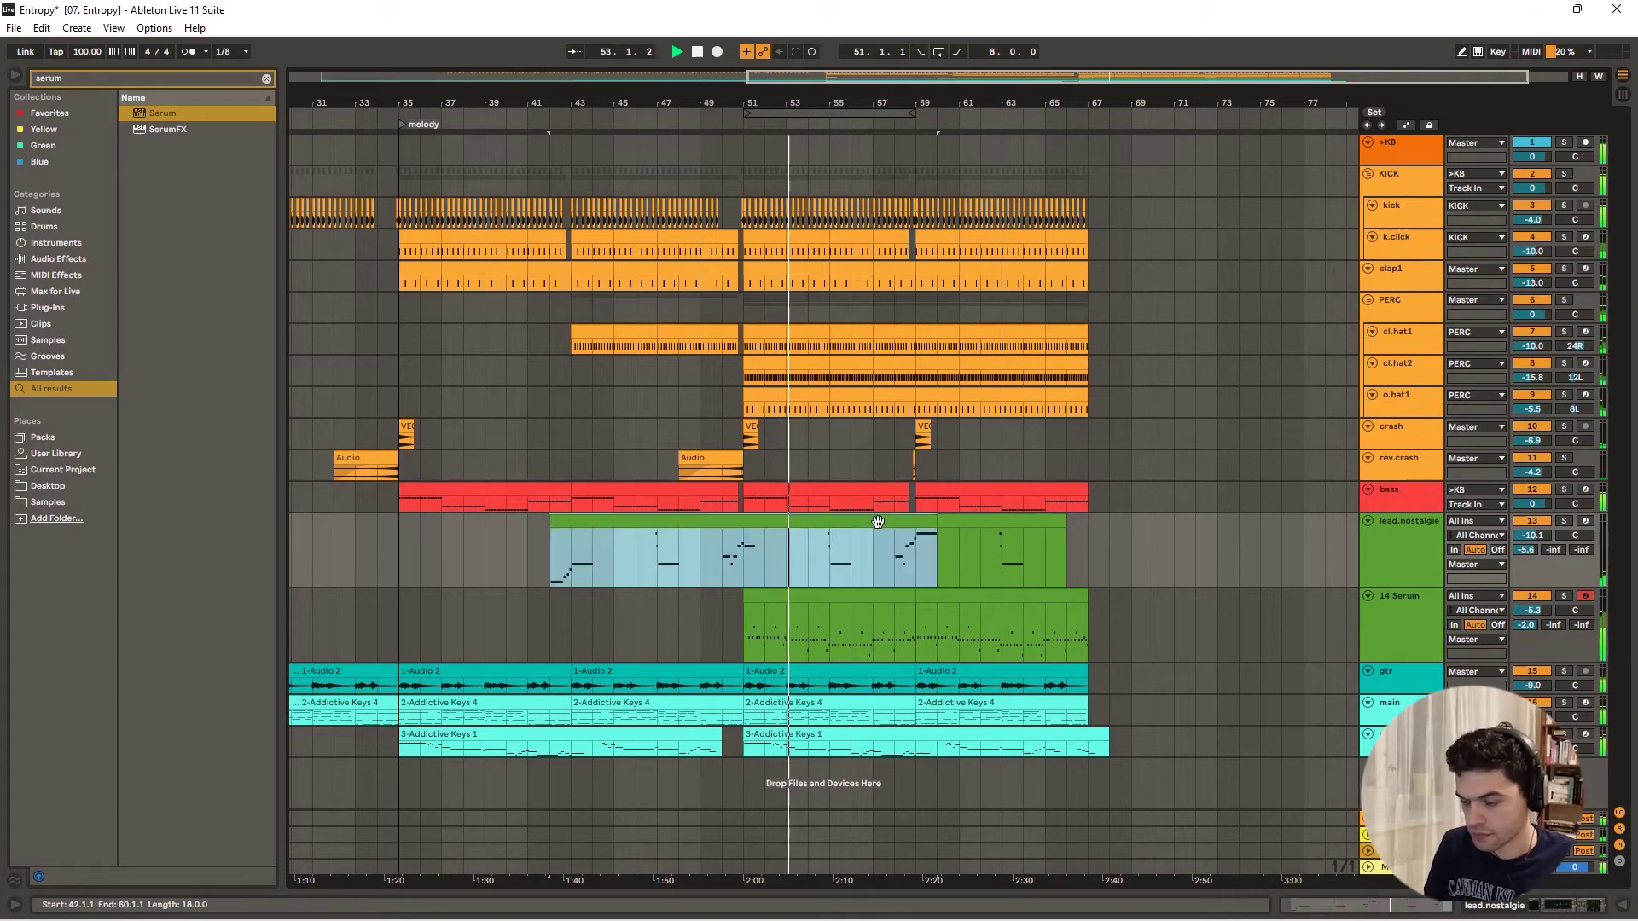
{"action": "left_click", "coordinate": [1009, 516]}
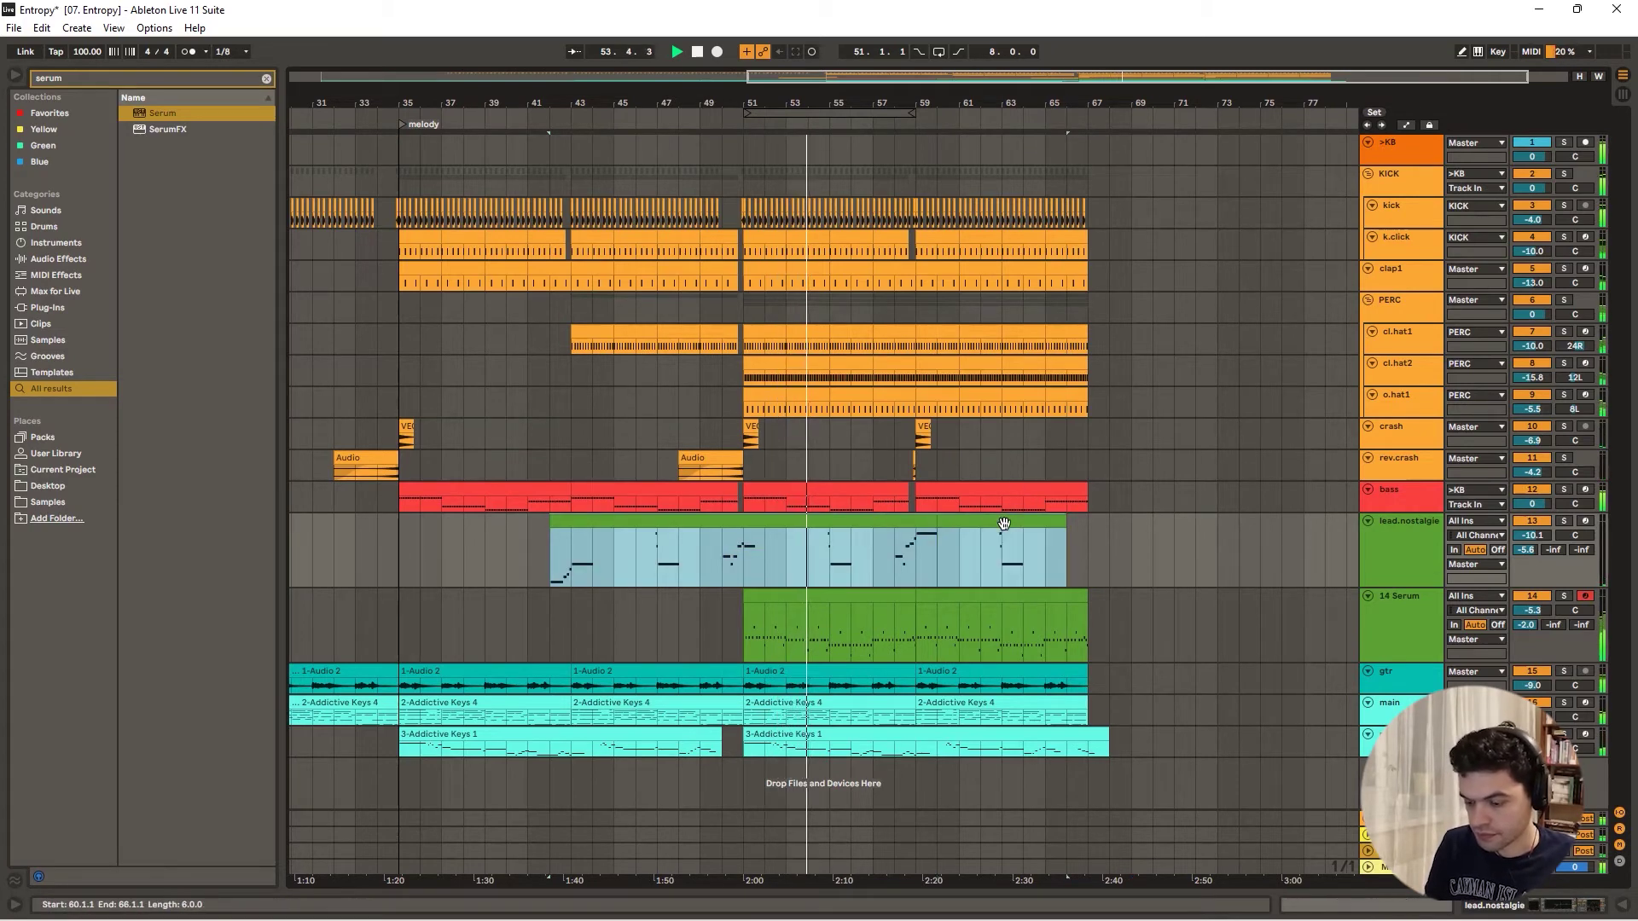
{"action": "left_click_drag", "start_coordinate": [1058, 544], "coordinate": [1085, 551]}
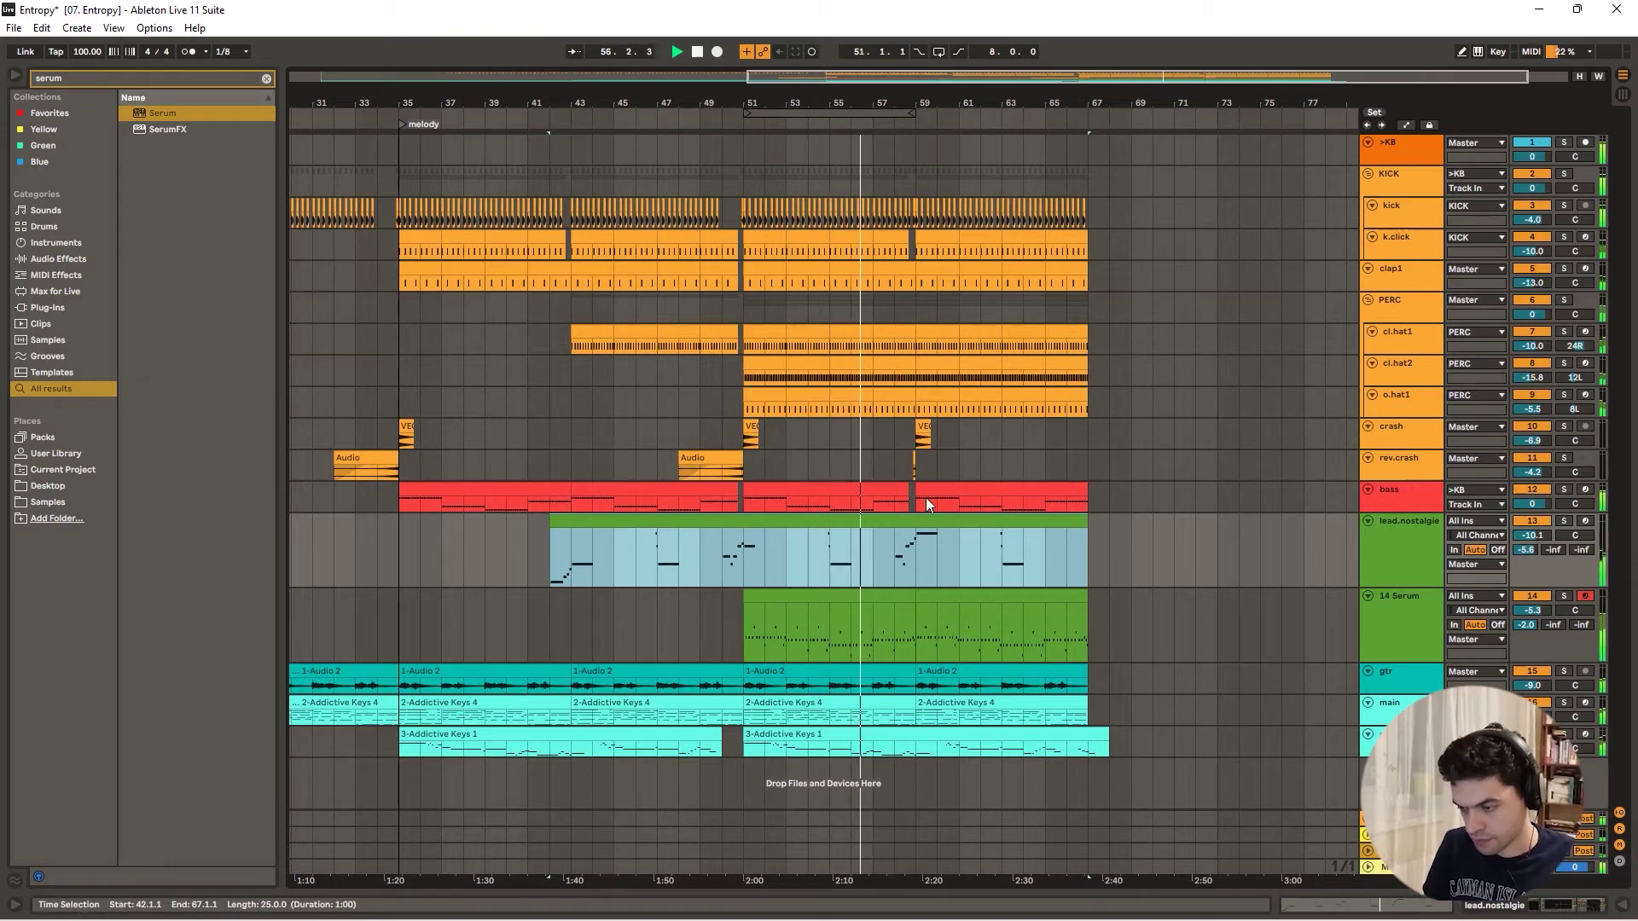
{"action": "left_click", "coordinate": [1180, 563]}
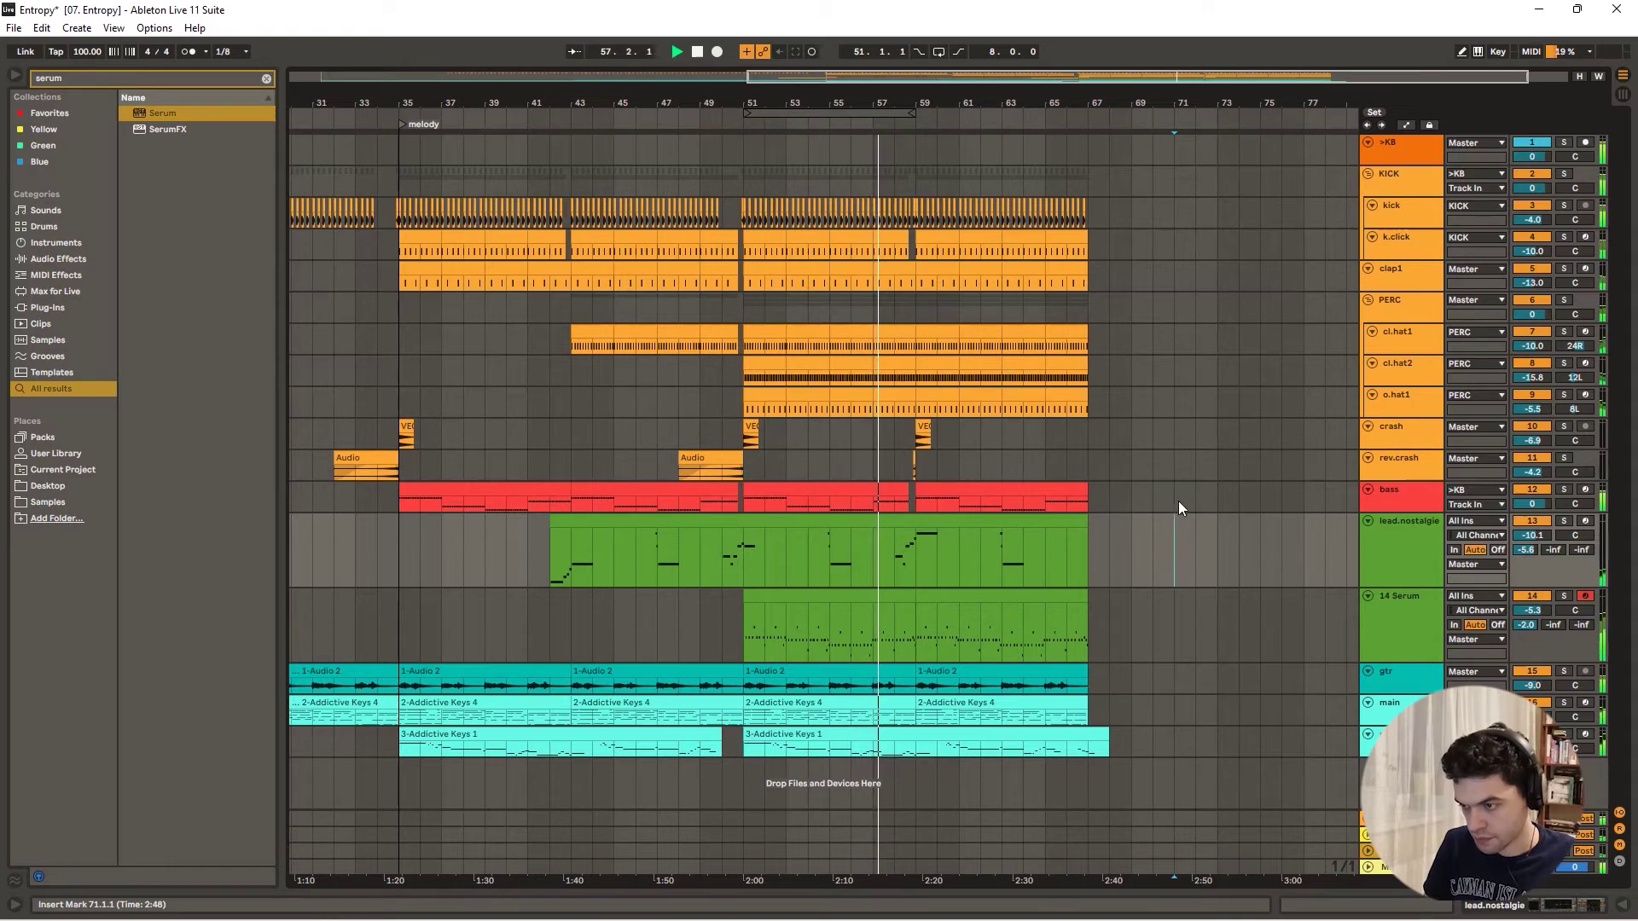
- Duplicate the bar 51 to 67 section on all tracks from the kick down to the melody so it continues to bar 83
{"action": "mouse_move", "coordinate": [950, 101]}
{"action": "left_mouse_down"}
{"action": "mouse_move", "coordinate": [799, 100]}
{"action": "mouse_move", "coordinate": [969, 101]}
{"action": "left_mouse_up"}
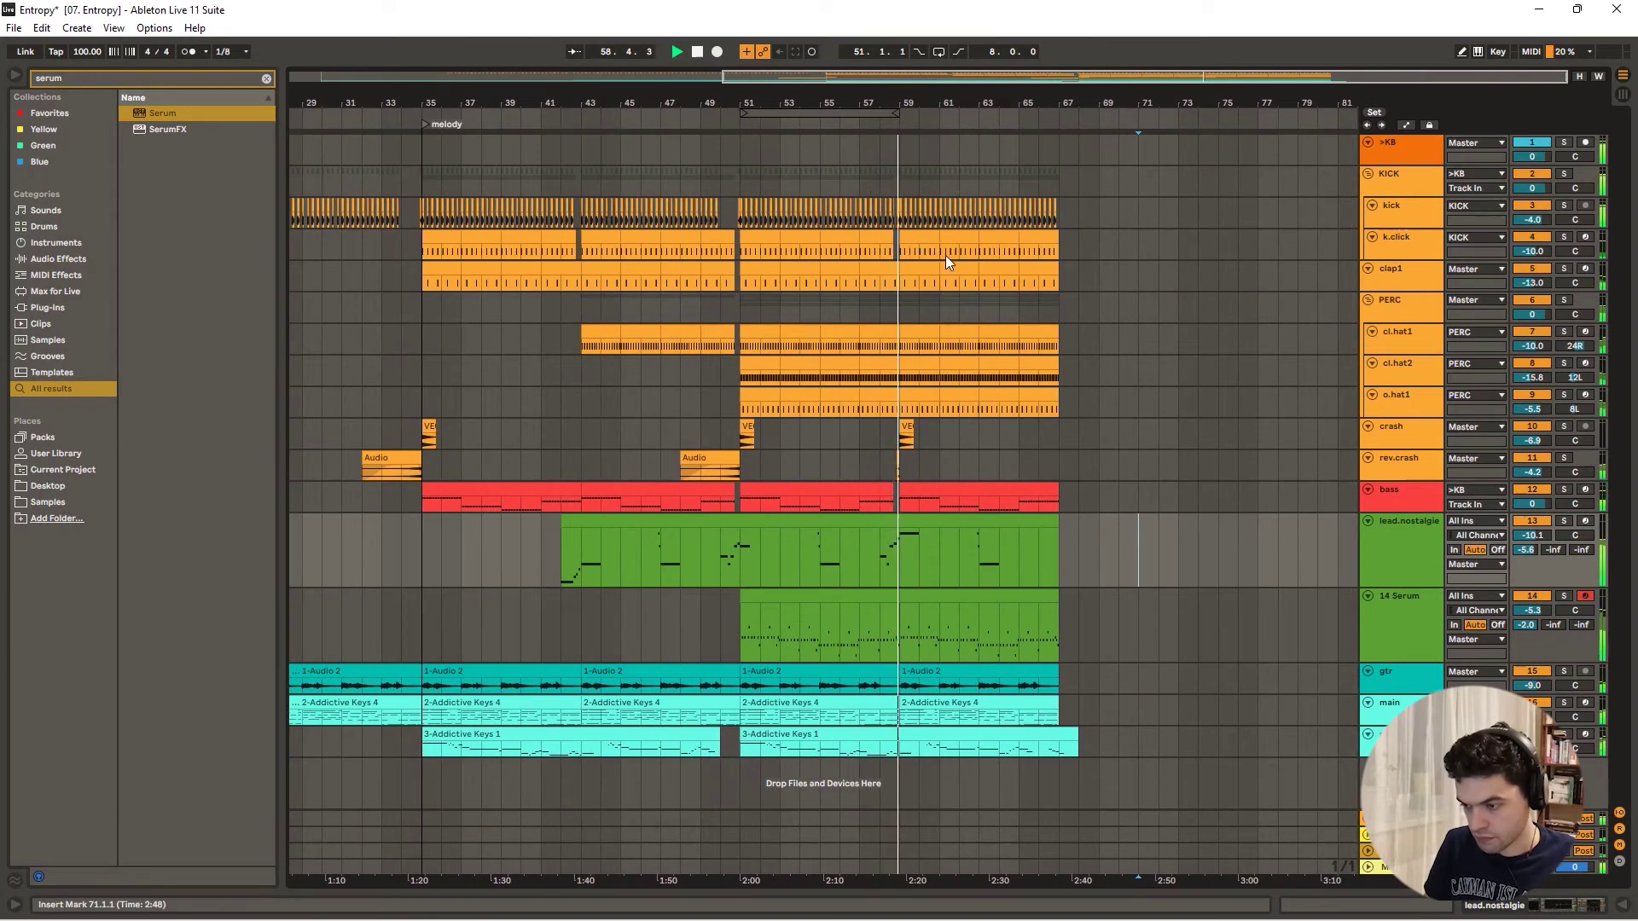
{"action": "left_click", "coordinate": [744, 211]}
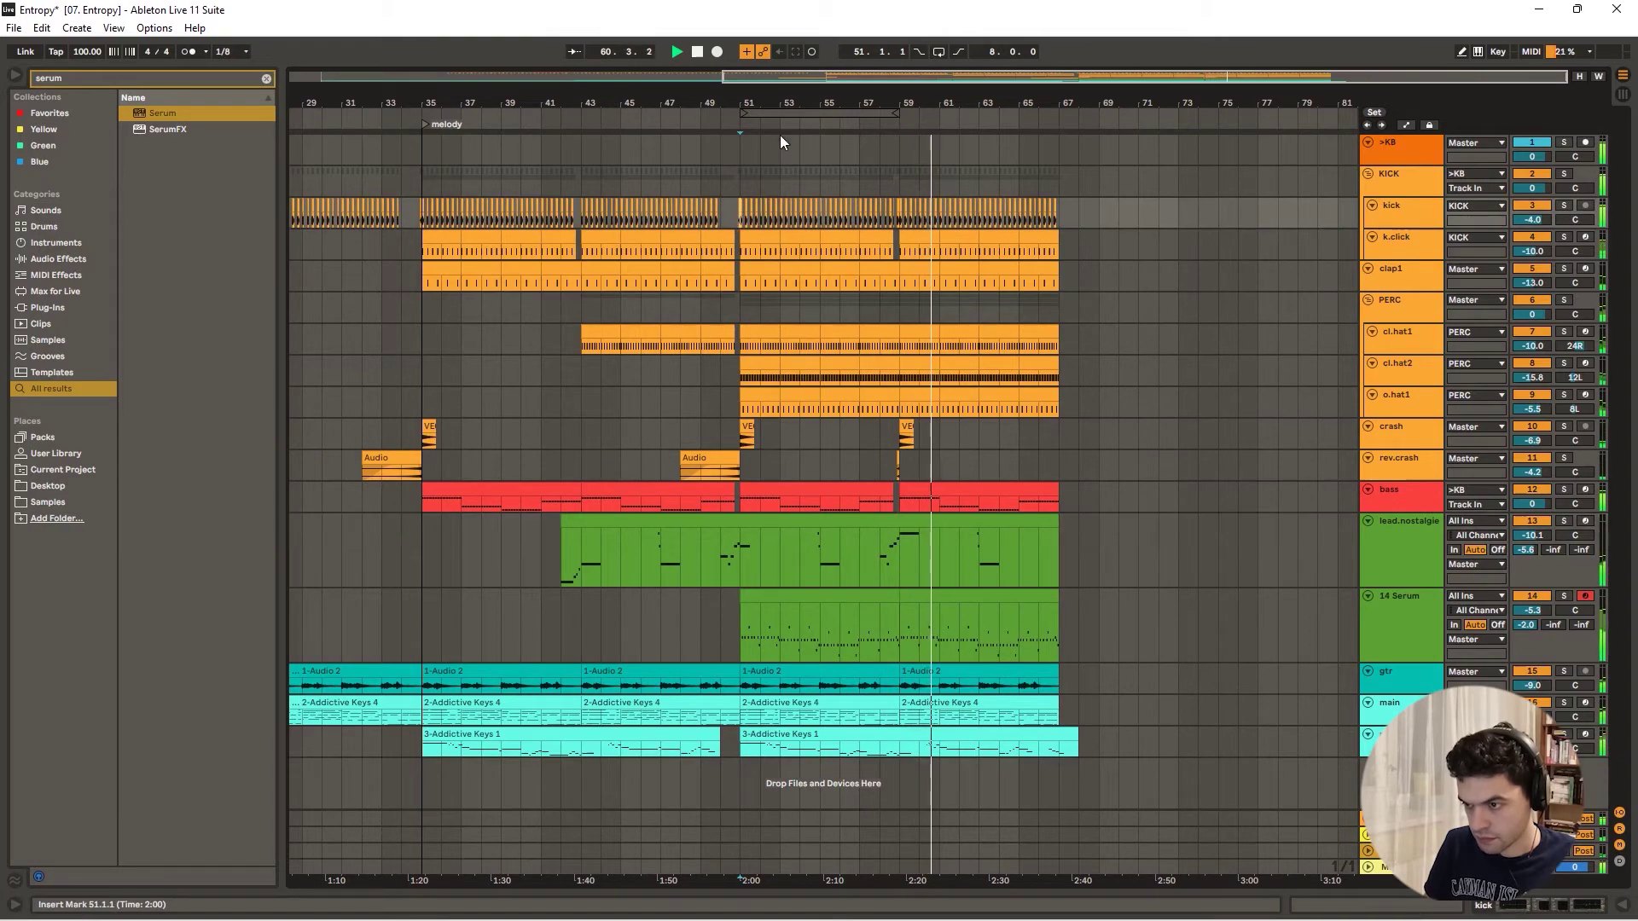
{"action": "mouse_move", "coordinate": [786, 101]}
{"action": "left_mouse_down"}
{"action": "mouse_move", "coordinate": [784, 170]}
{"action": "mouse_move", "coordinate": [570, 143]}
{"action": "mouse_move", "coordinate": [598, 111]}
{"action": "left_mouse_up"}
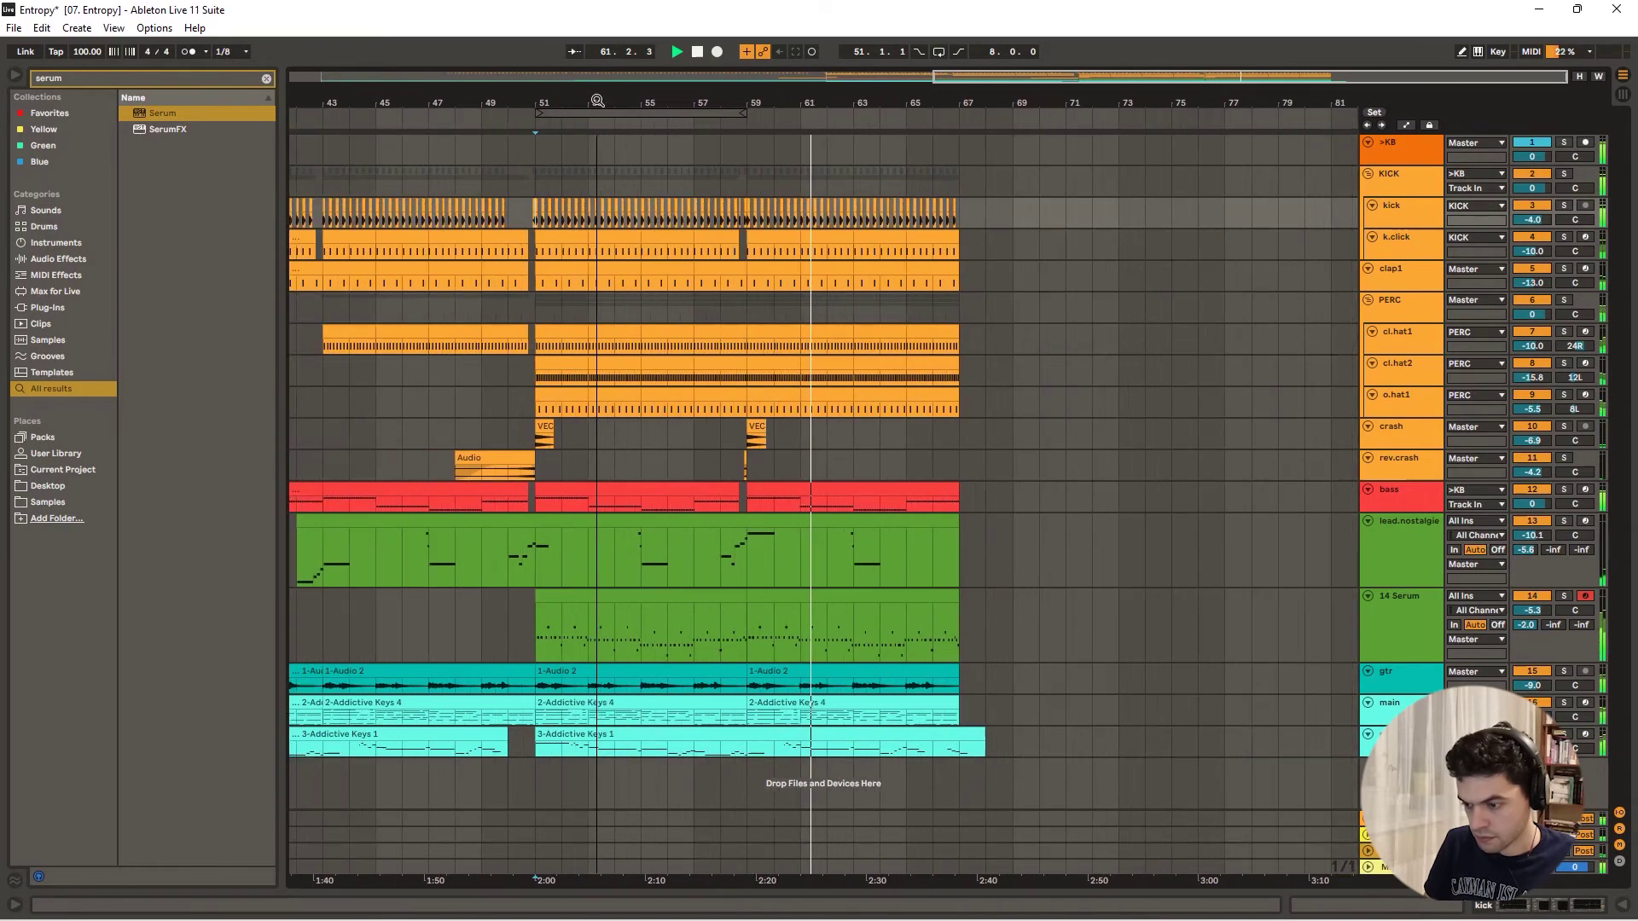
{"action": "left_click", "coordinate": [960, 749], "text": "shift"}
{"action": "key", "text": "ctrl+d"}
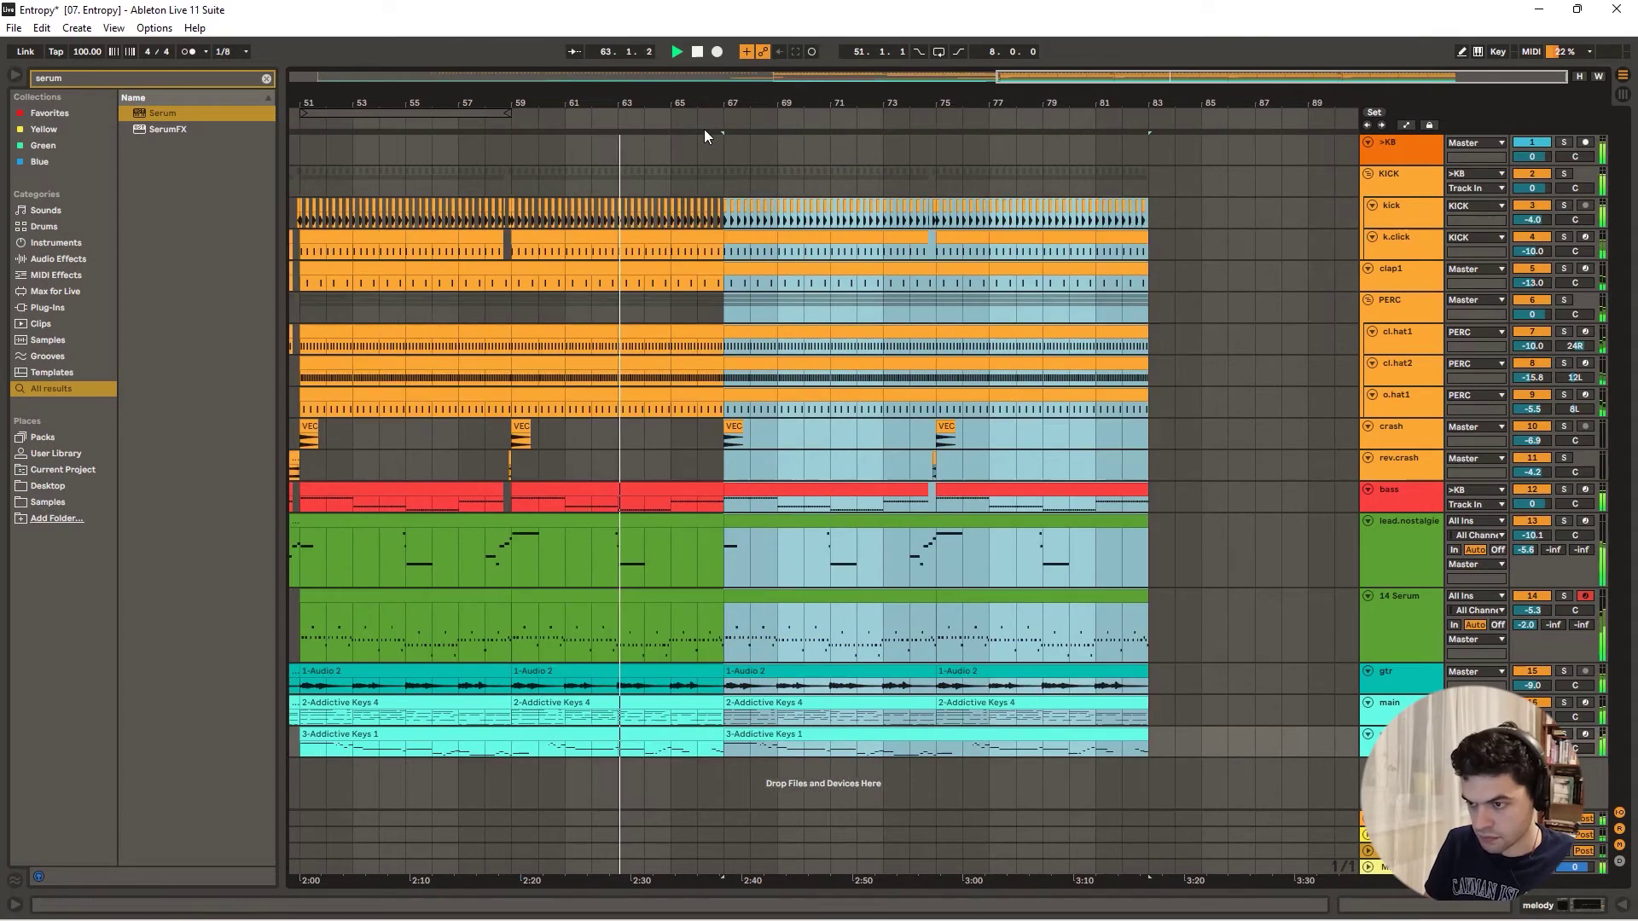
{"action": "left_click_drag", "start_coordinate": [688, 103], "coordinate": [839, 77]}
{"action": "left_click", "coordinate": [851, 159]}
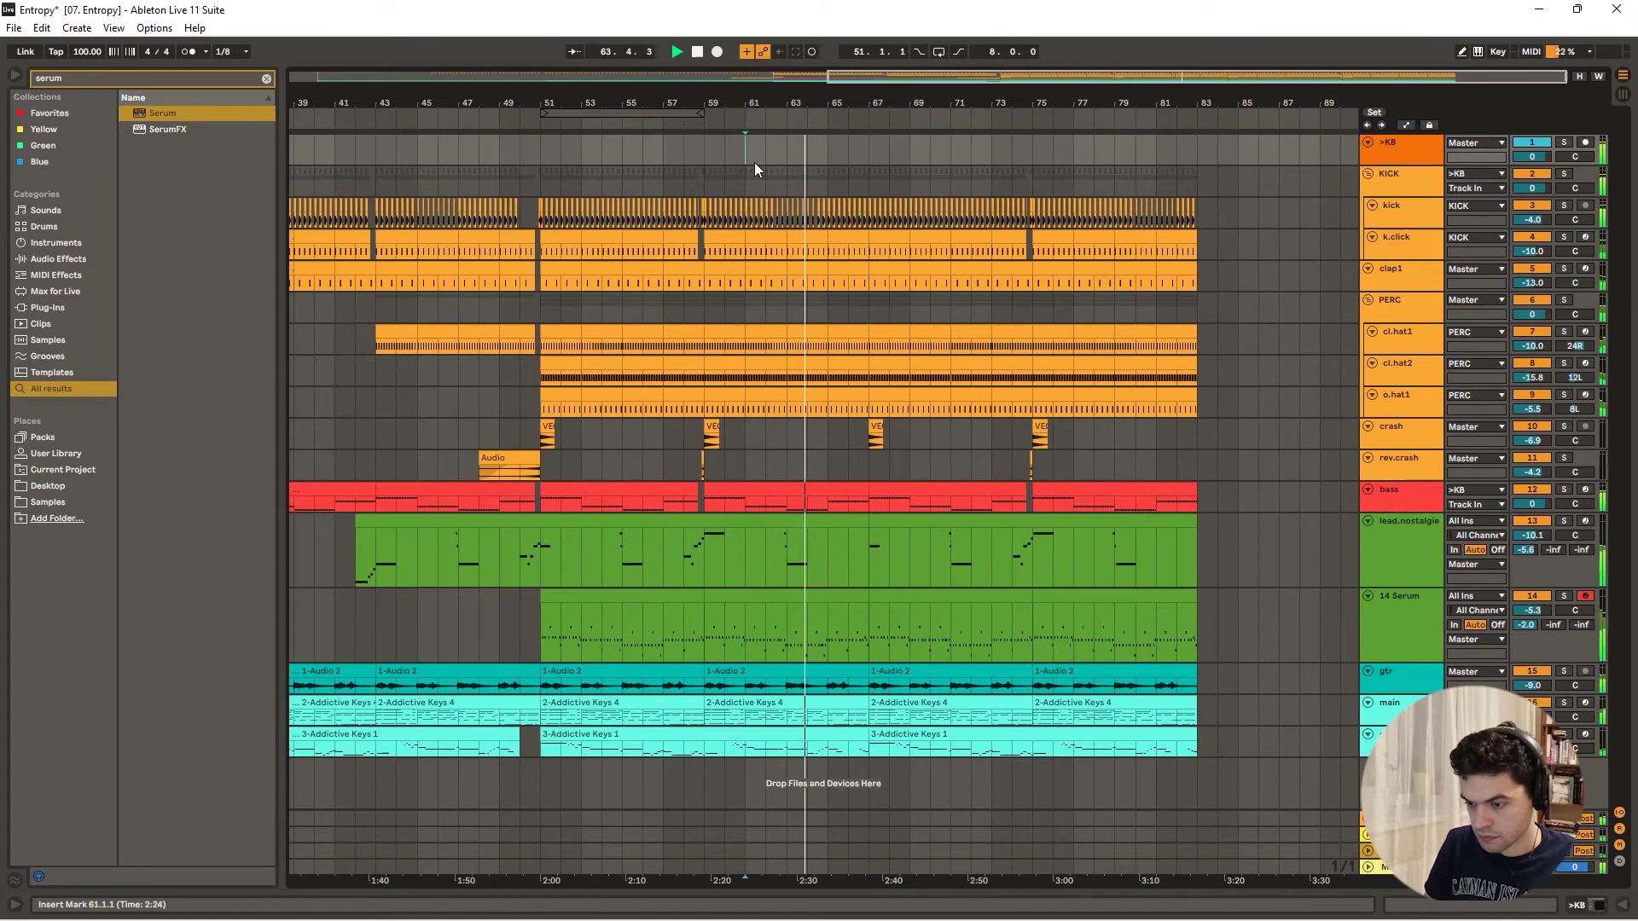
{"action": "left_click", "coordinate": [748, 161]}
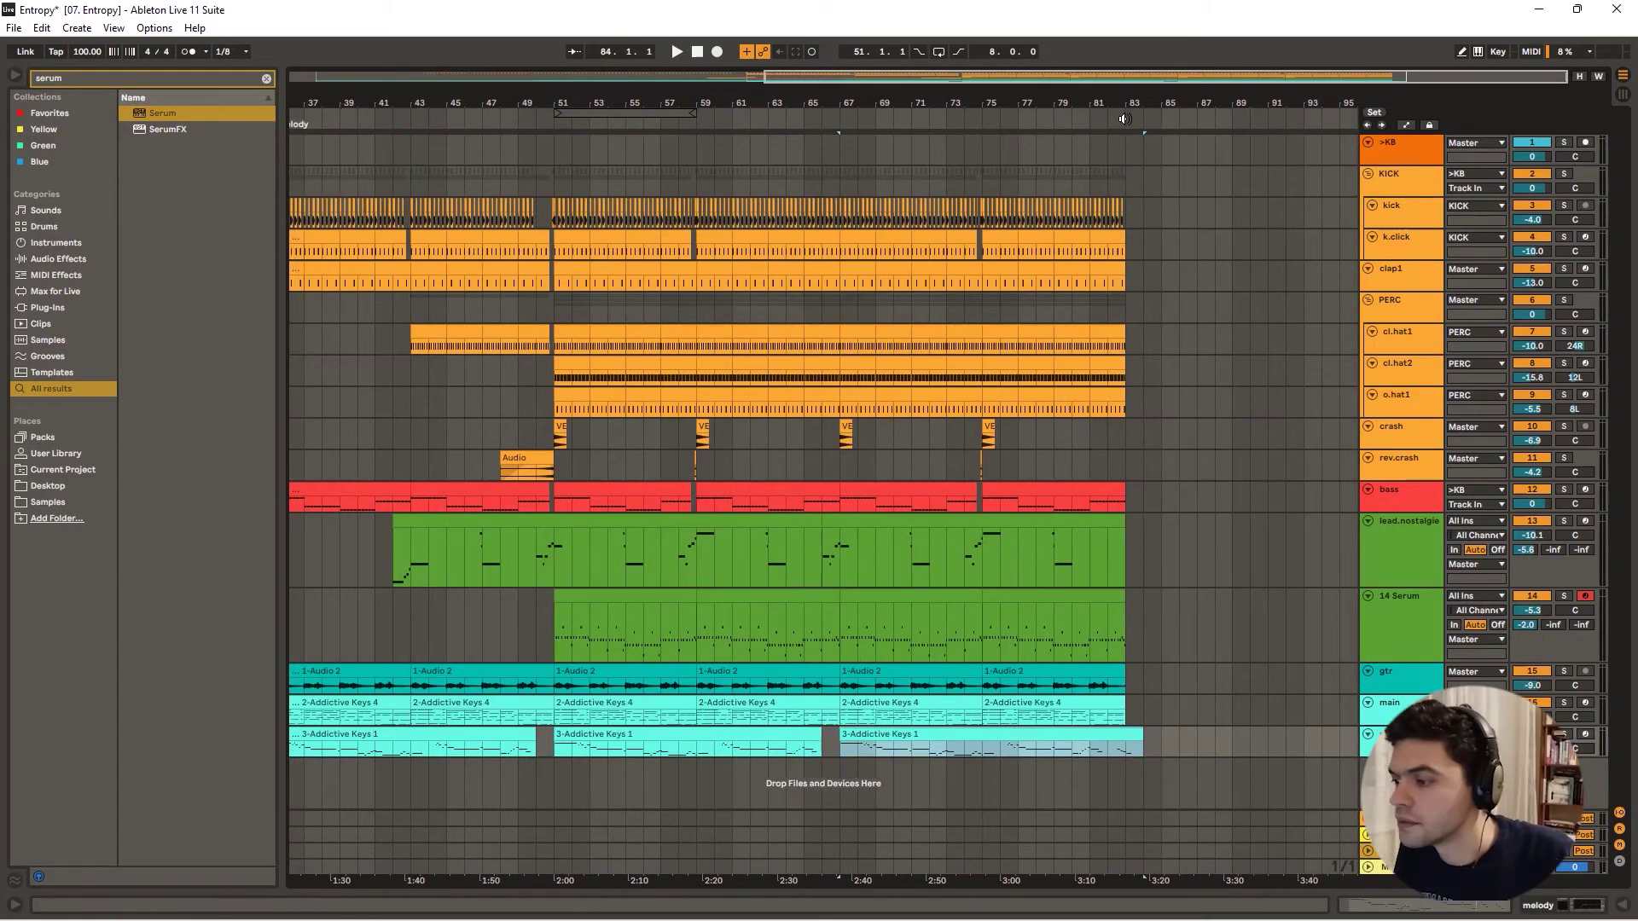
- Add a locator named "break" at bar 83, where the arranged section ends
{"action": "right_click", "coordinate": [1130, 121]}
{"action": "left_click", "coordinate": [1146, 162]}
{"action": "type", "text": "bre"}
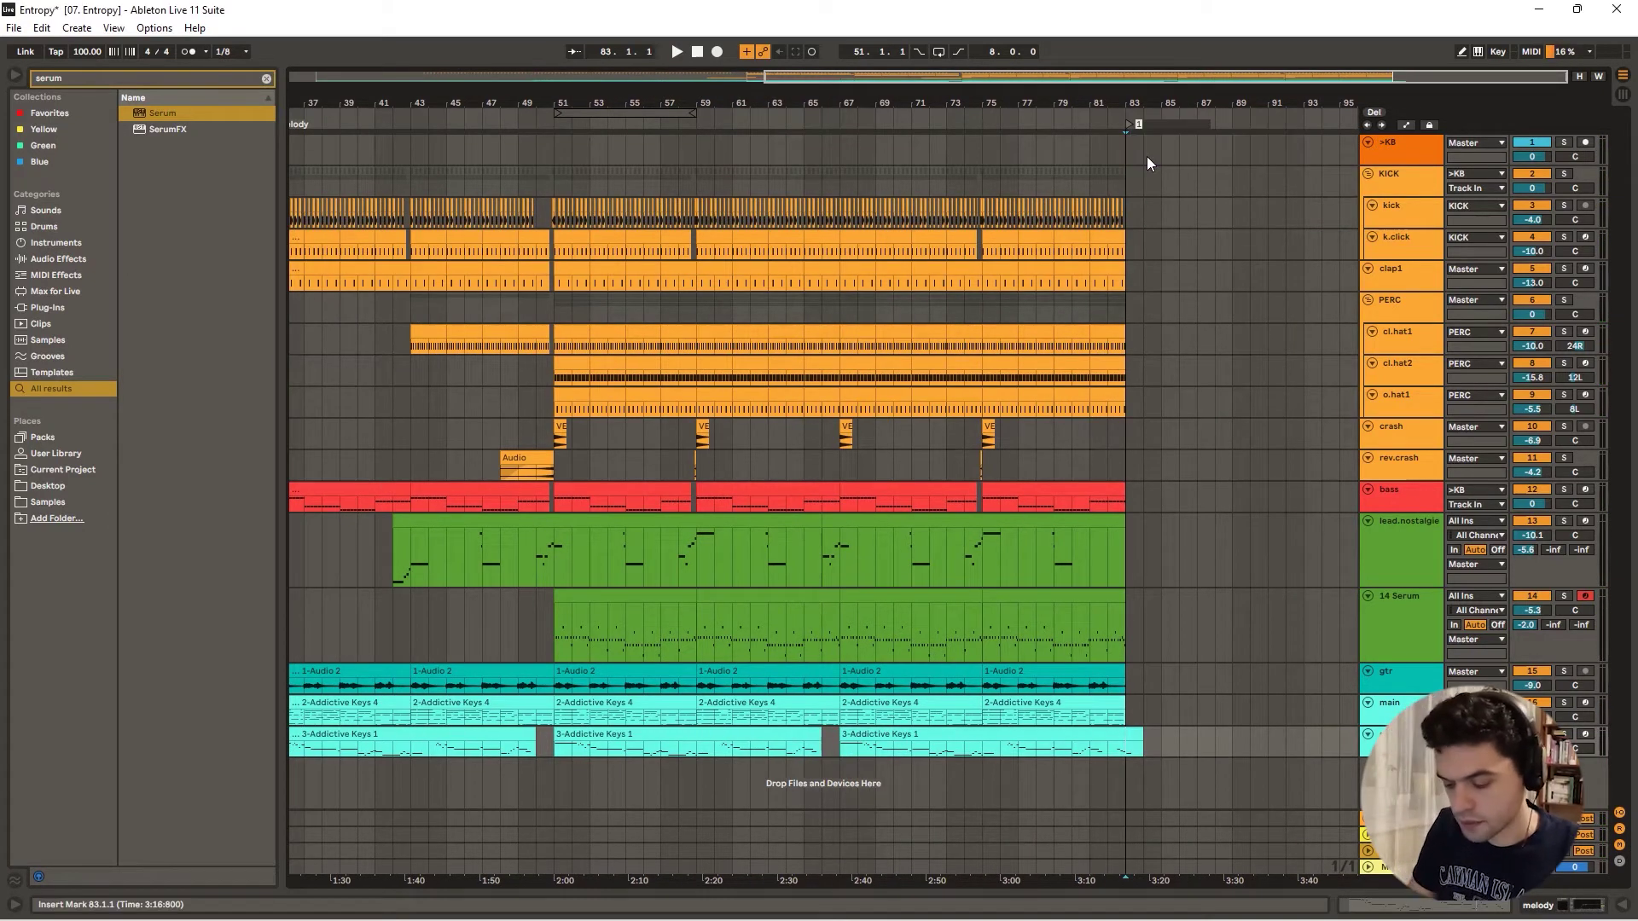
{"action": "type", "text": "ak"}
{"action": "key", "text": "Return"}
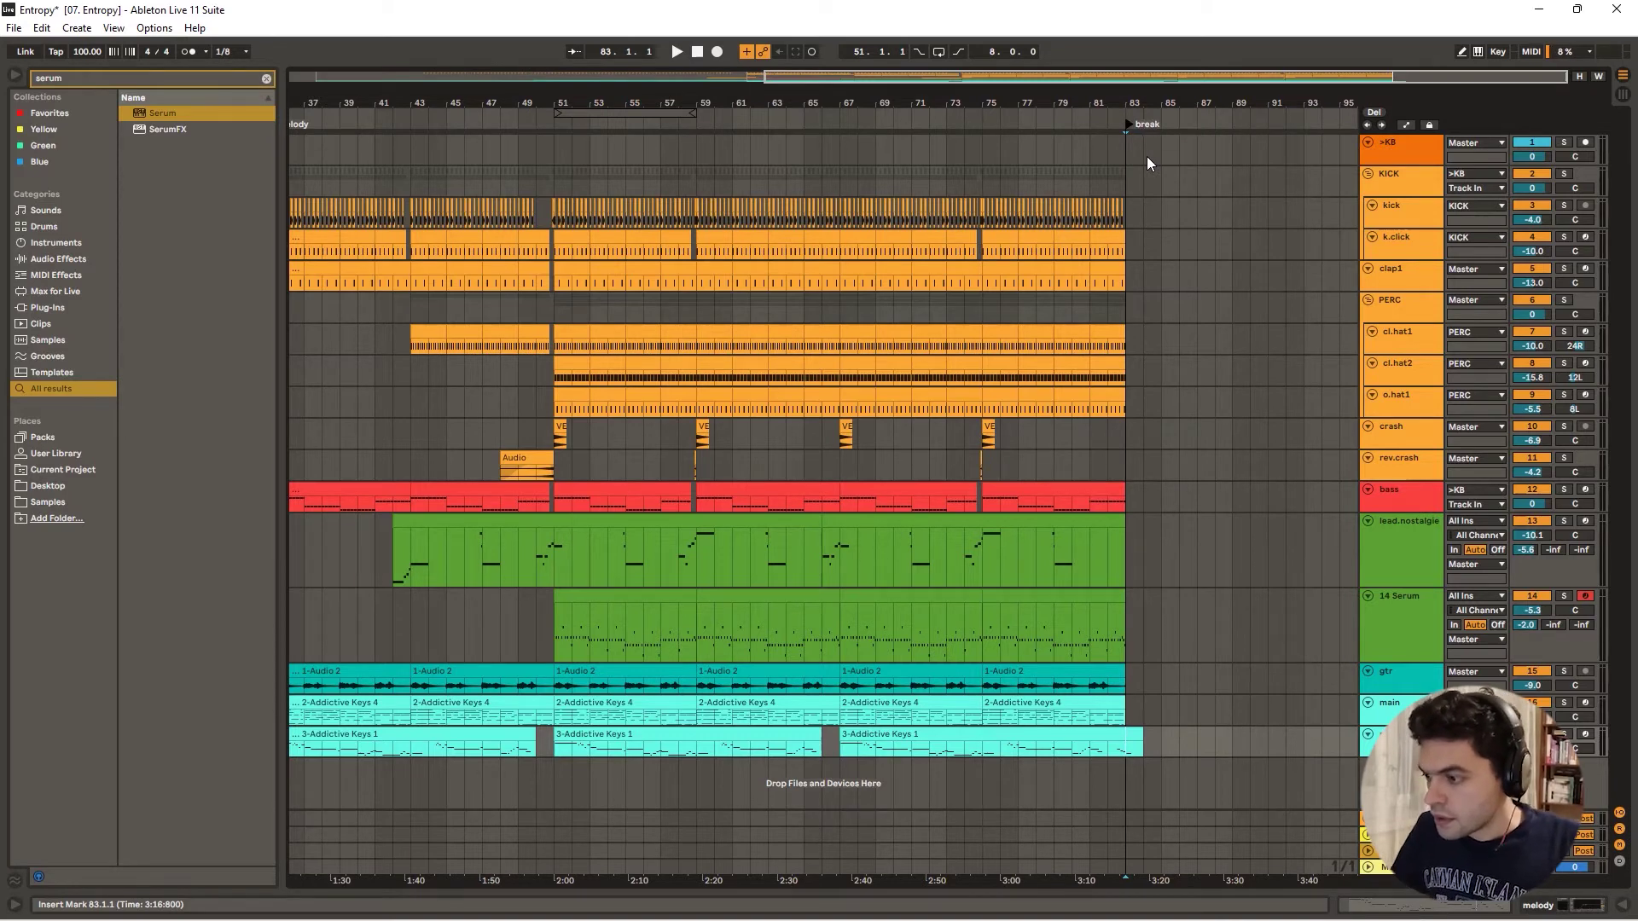
- Duplicate the 14 Serum track and delete the copied clips from the new track between bars 50 and 88
{"action": "left_click_drag", "start_coordinate": [913, 111], "coordinate": [976, 118]}
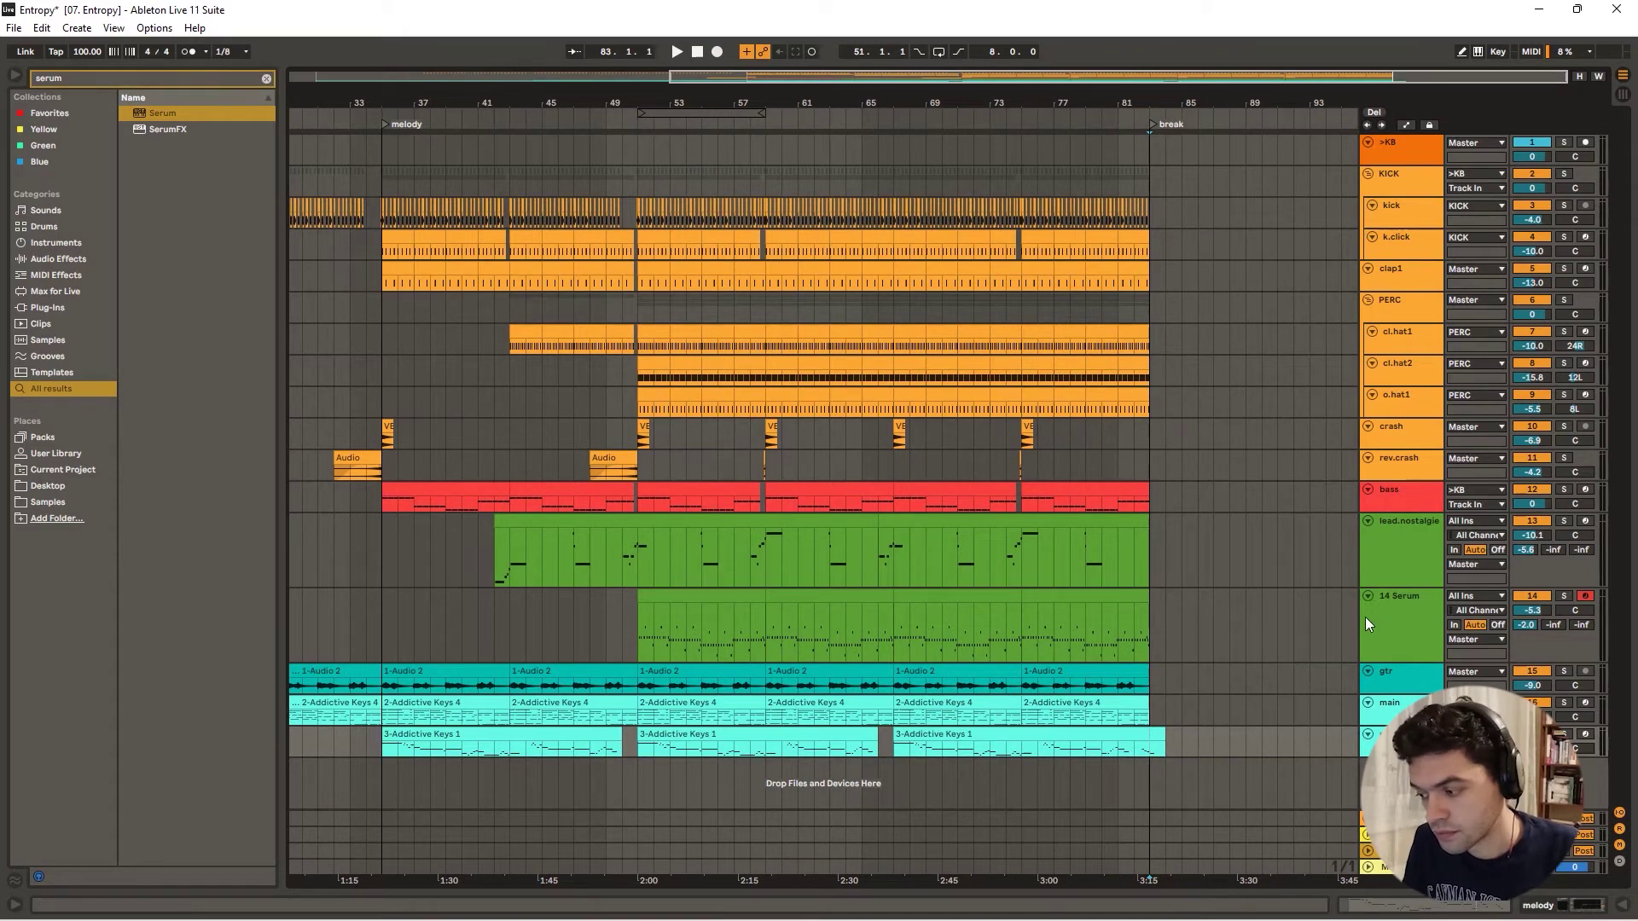
{"action": "left_click", "coordinate": [1410, 616]}
{"action": "key", "text": "ctrl+d"}
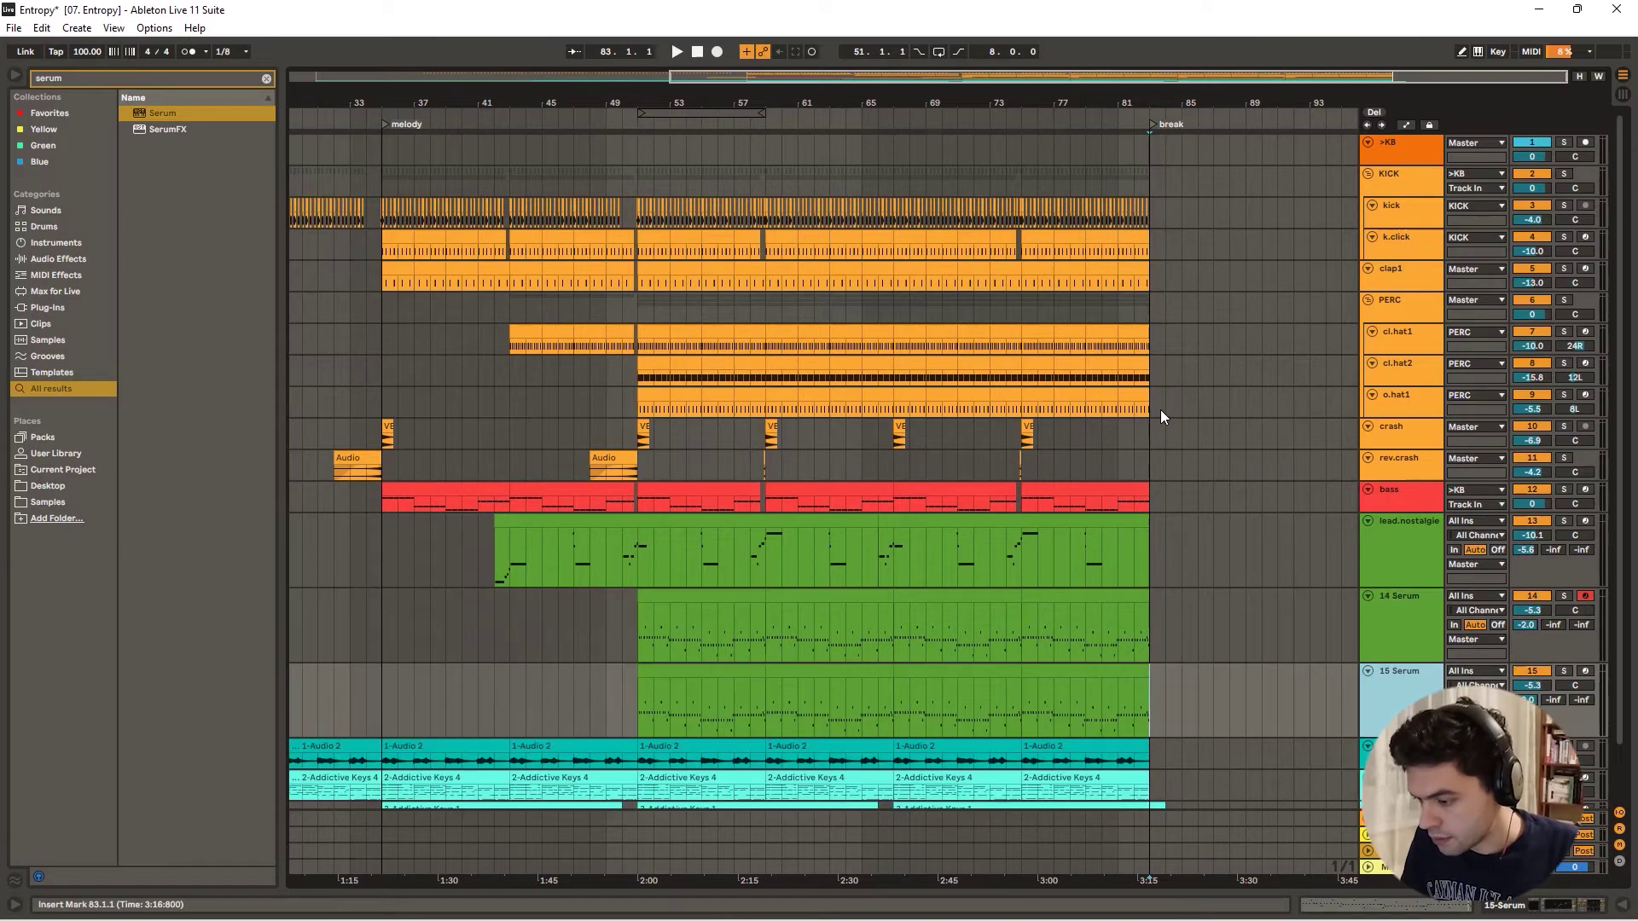
{"action": "scroll", "coordinate": [1160, 410], "scroll_direction": "down", "scroll_amount": 1}
{"action": "left_click", "coordinate": [1221, 640]}
{"action": "left_click", "coordinate": [627, 640], "text": "shift"}
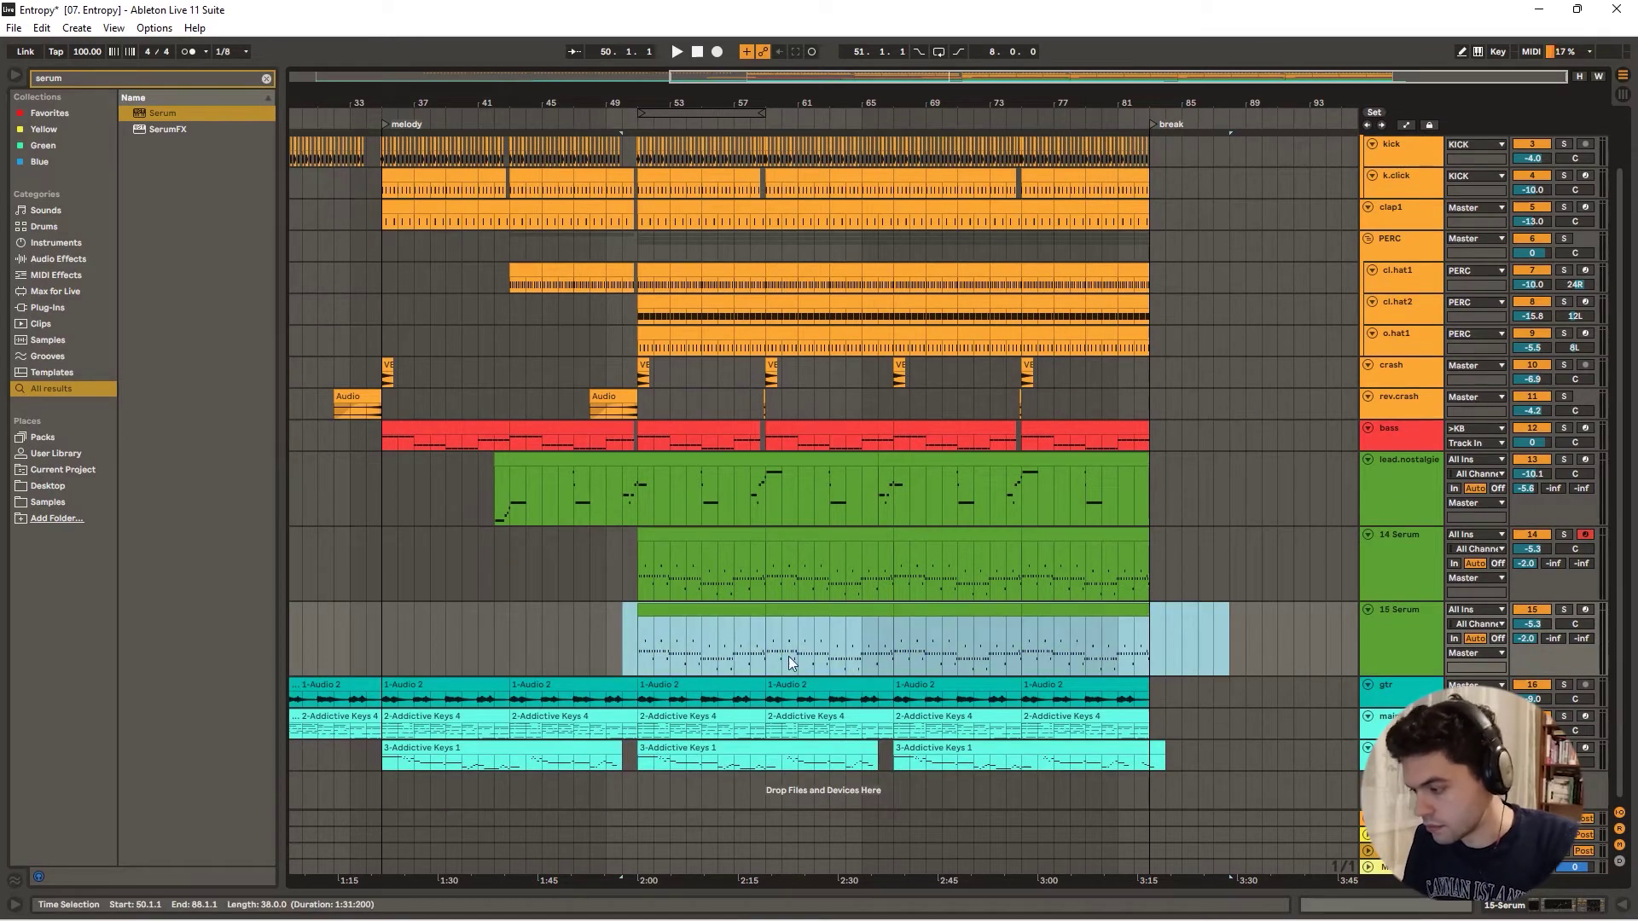
{"action": "key", "text": "Delete"}
- Arm the 15 Serum track for recording and set its Delay filter to 1.16 kHz with a width of 4.41
{"action": "left_click", "coordinate": [1584, 609]}
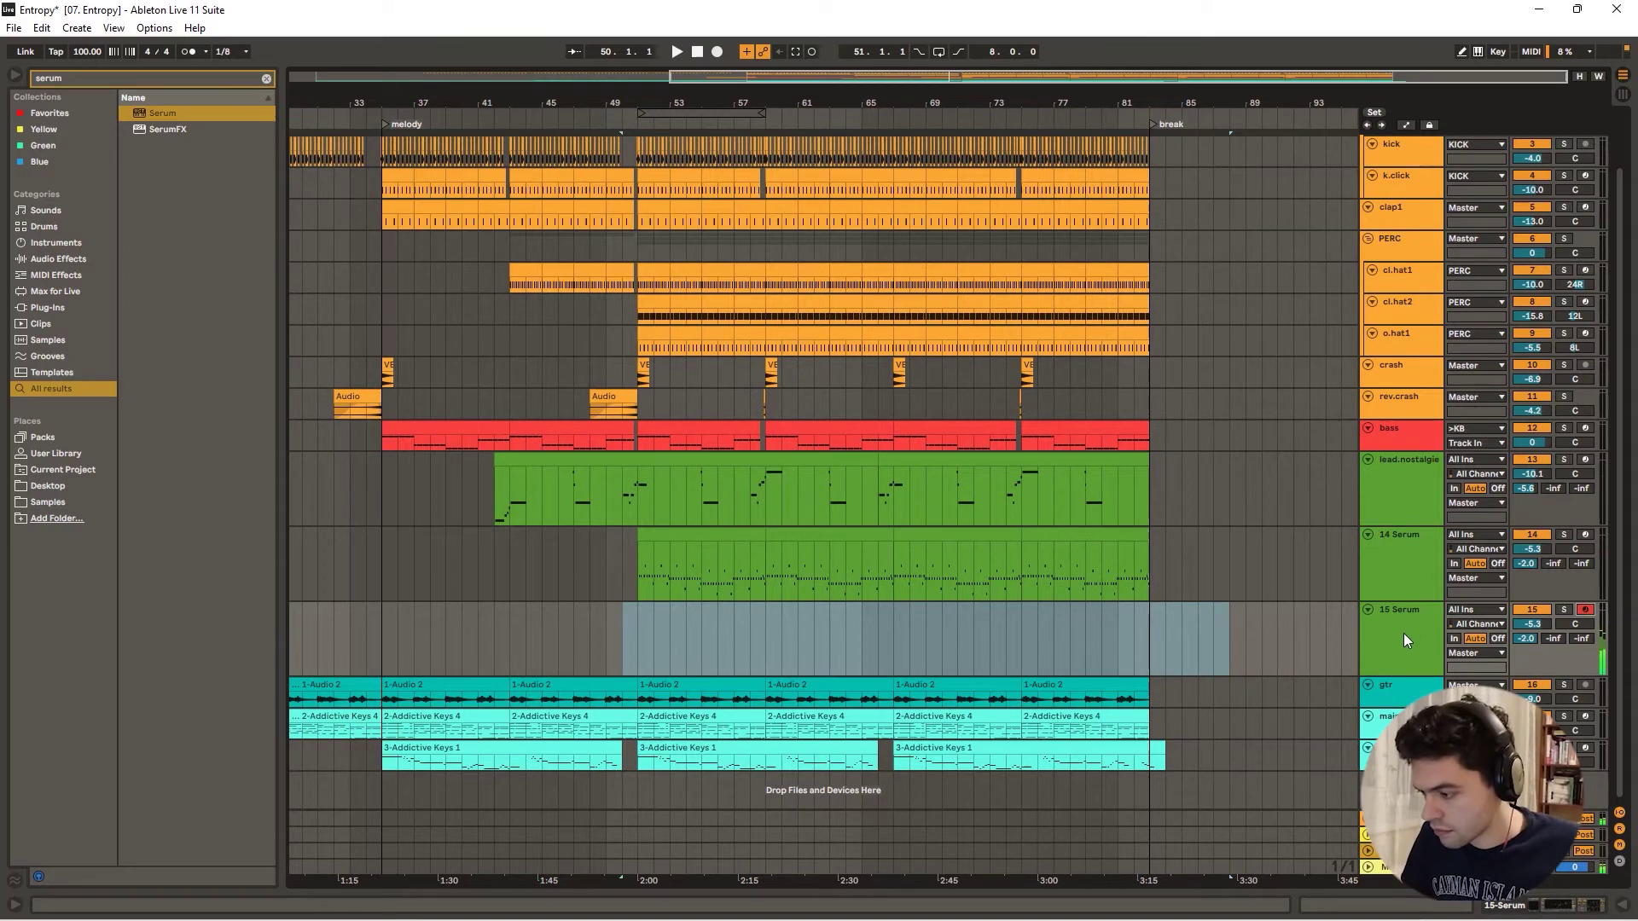
{"action": "left_click", "coordinate": [1409, 658]}
{"action": "double_click", "coordinate": [1407, 657]}
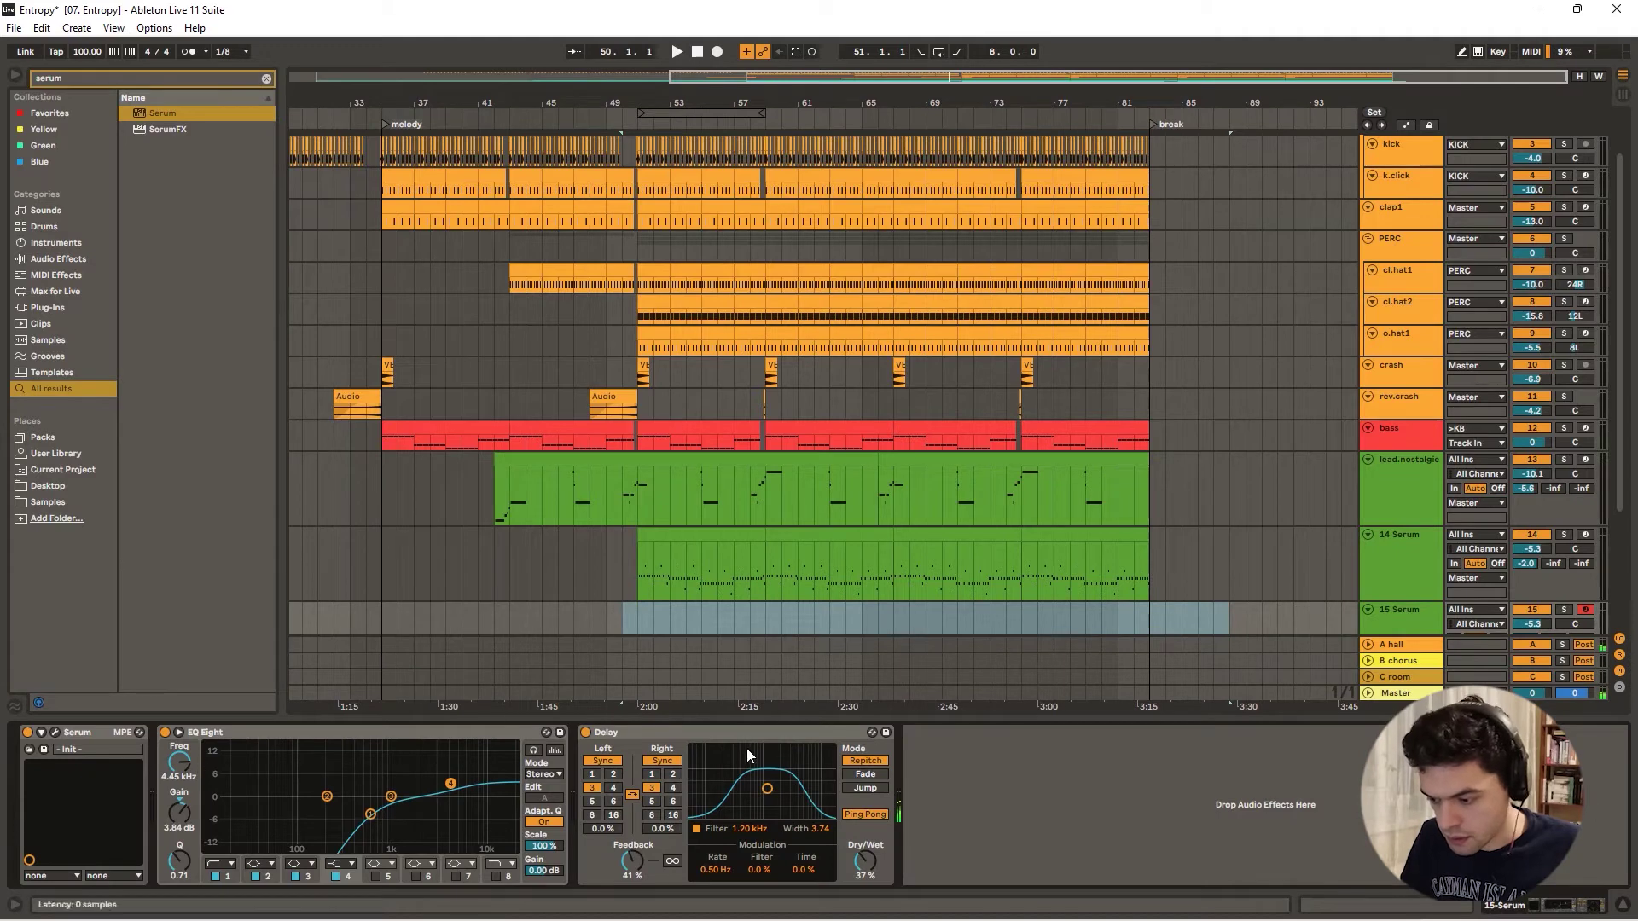
{"action": "left_click_drag", "start_coordinate": [766, 789], "coordinate": [766, 783]}
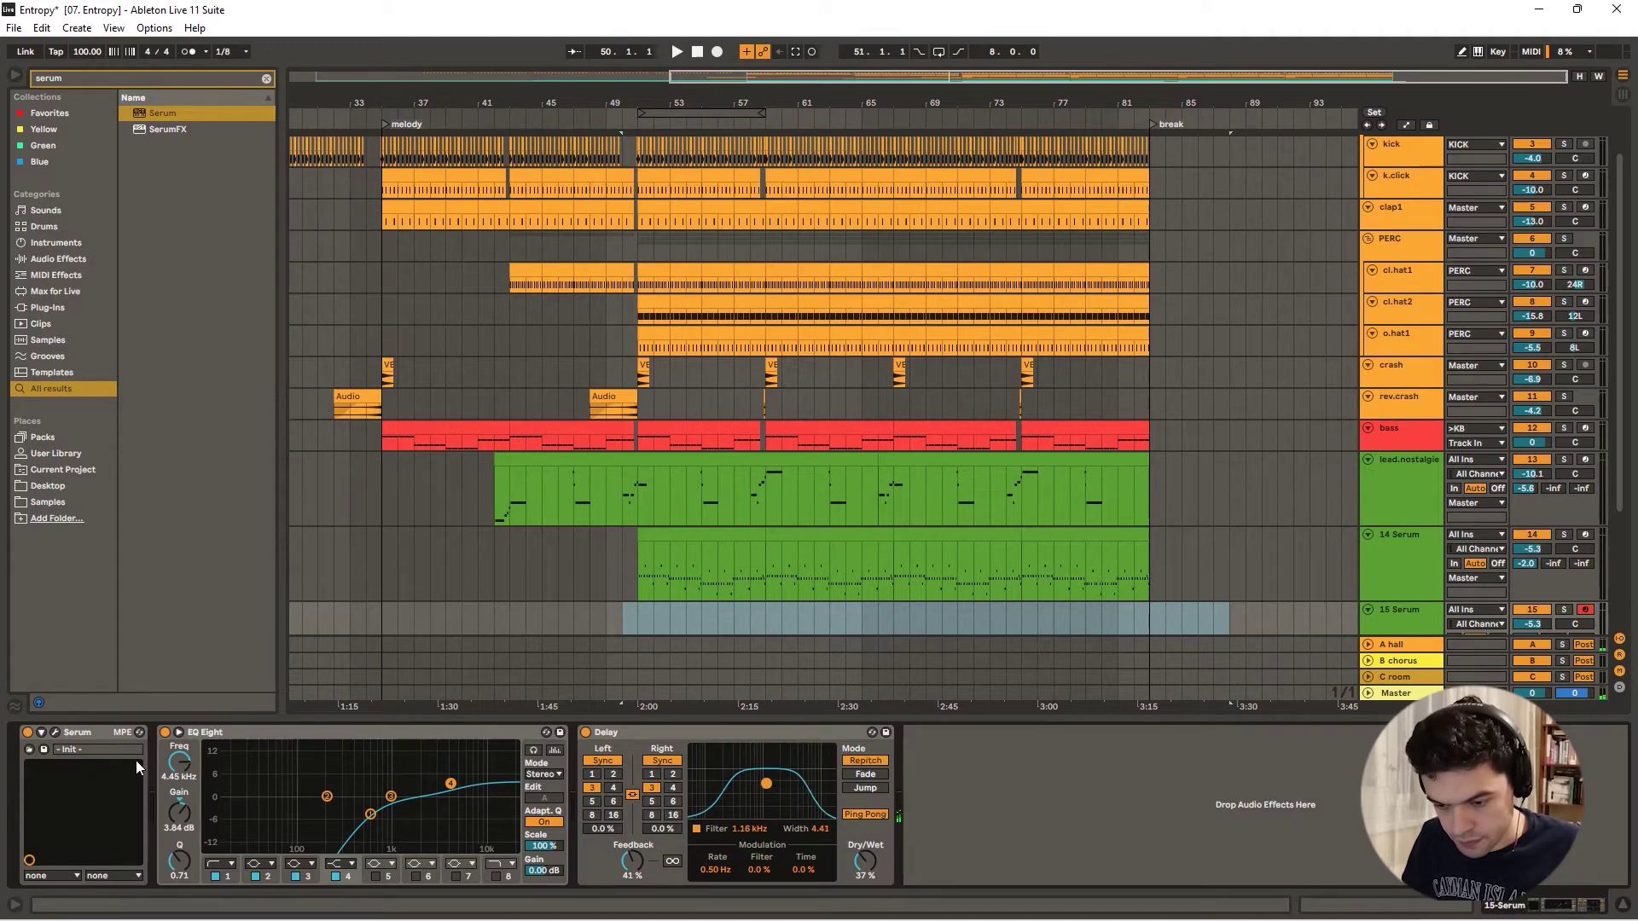
- Open the Serum synth on the 15 Serum track and set envelope 1 to 697 ms decay and -12.0 dB sustain
{"action": "left_click", "coordinate": [56, 731]}
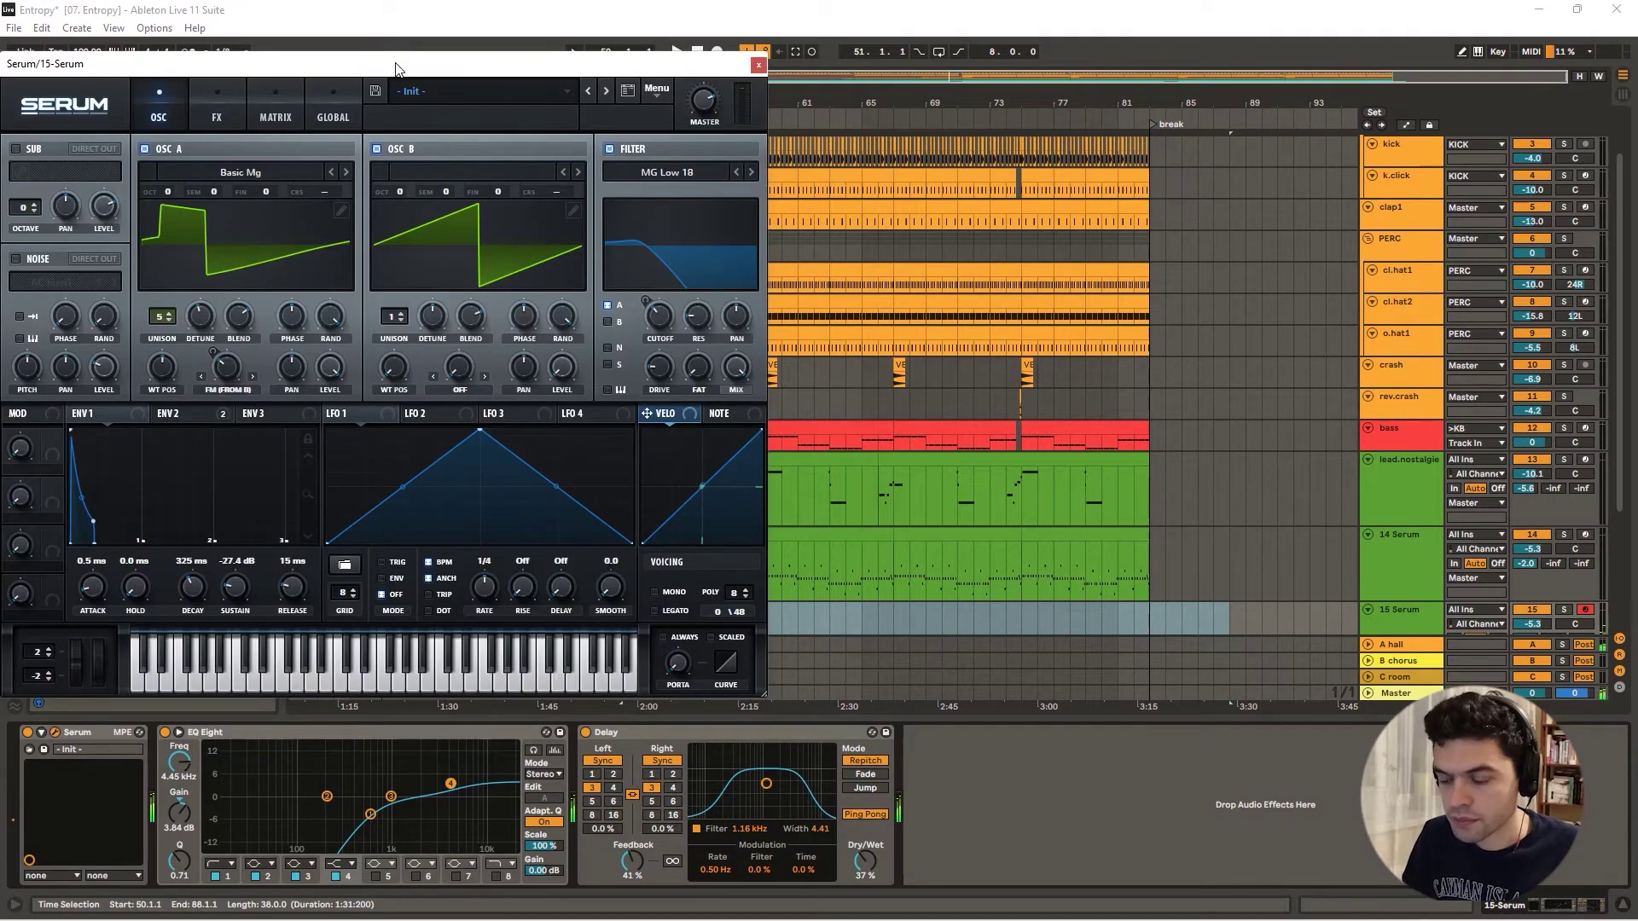
{"action": "left_click_drag", "start_coordinate": [394, 65], "coordinate": [668, 86]}
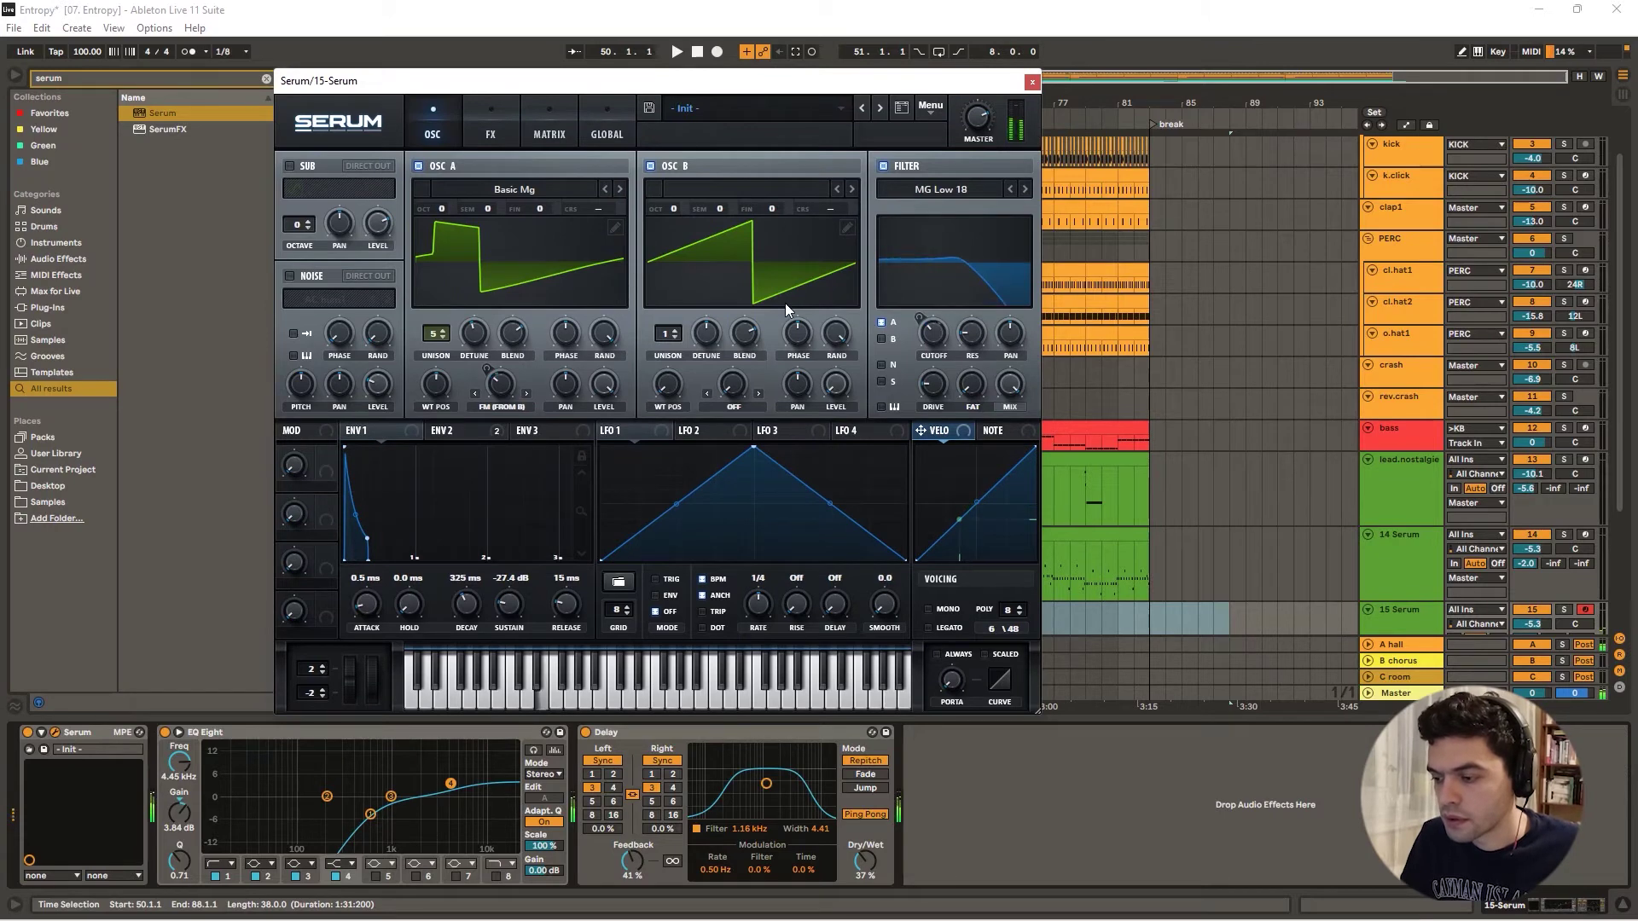
{"action": "left_click", "coordinate": [492, 123]}
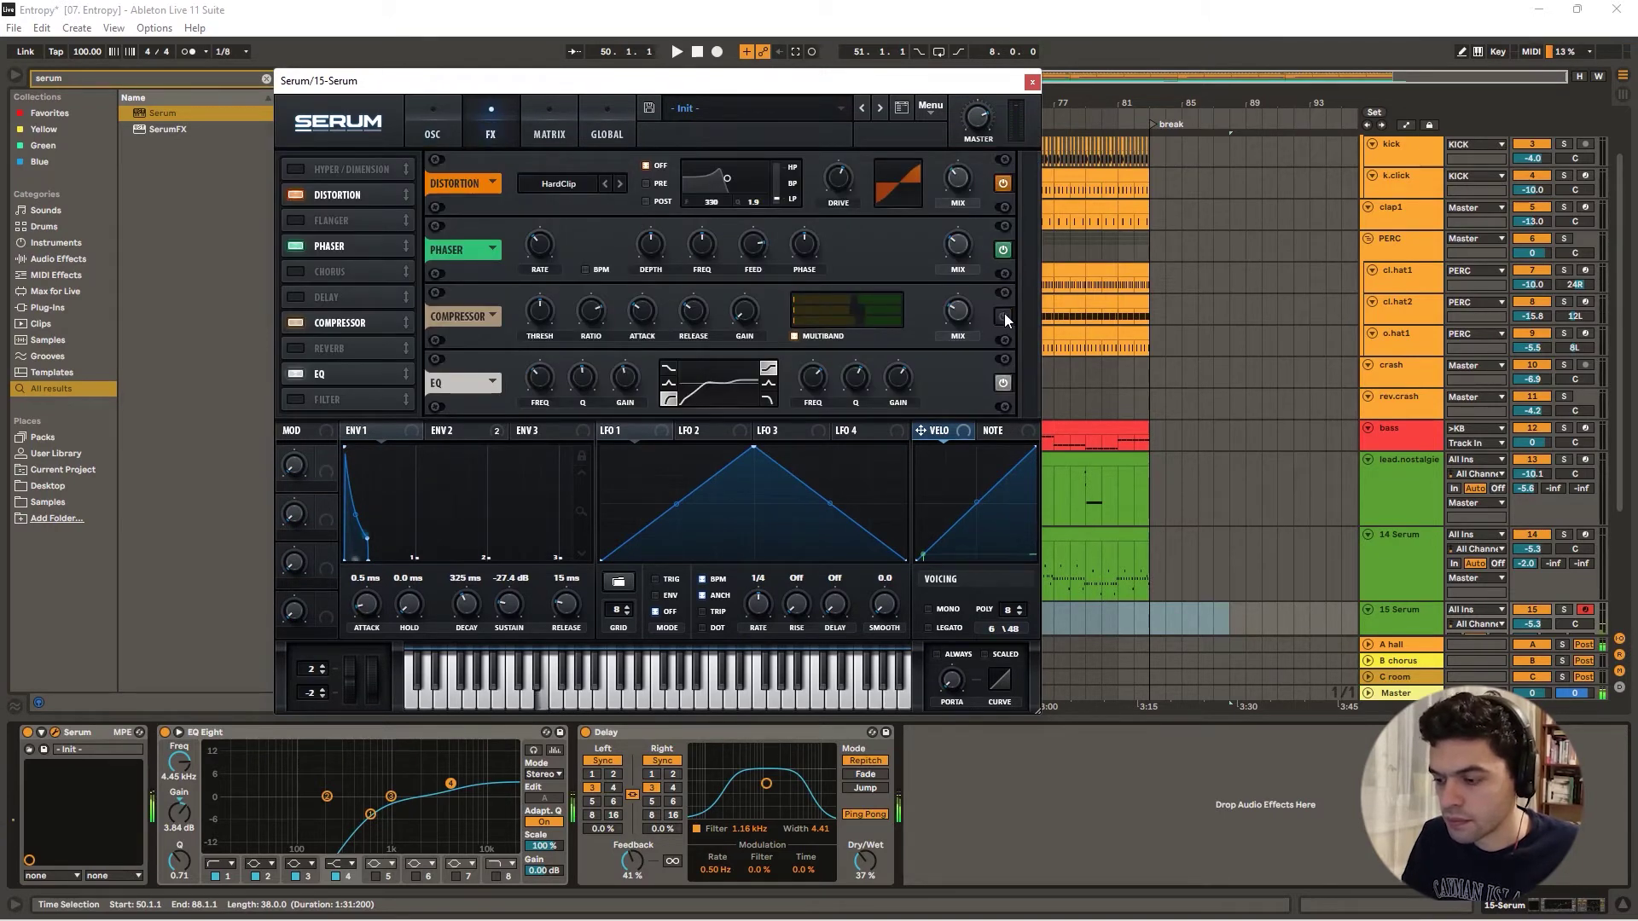
{"action": "left_click", "coordinate": [443, 120]}
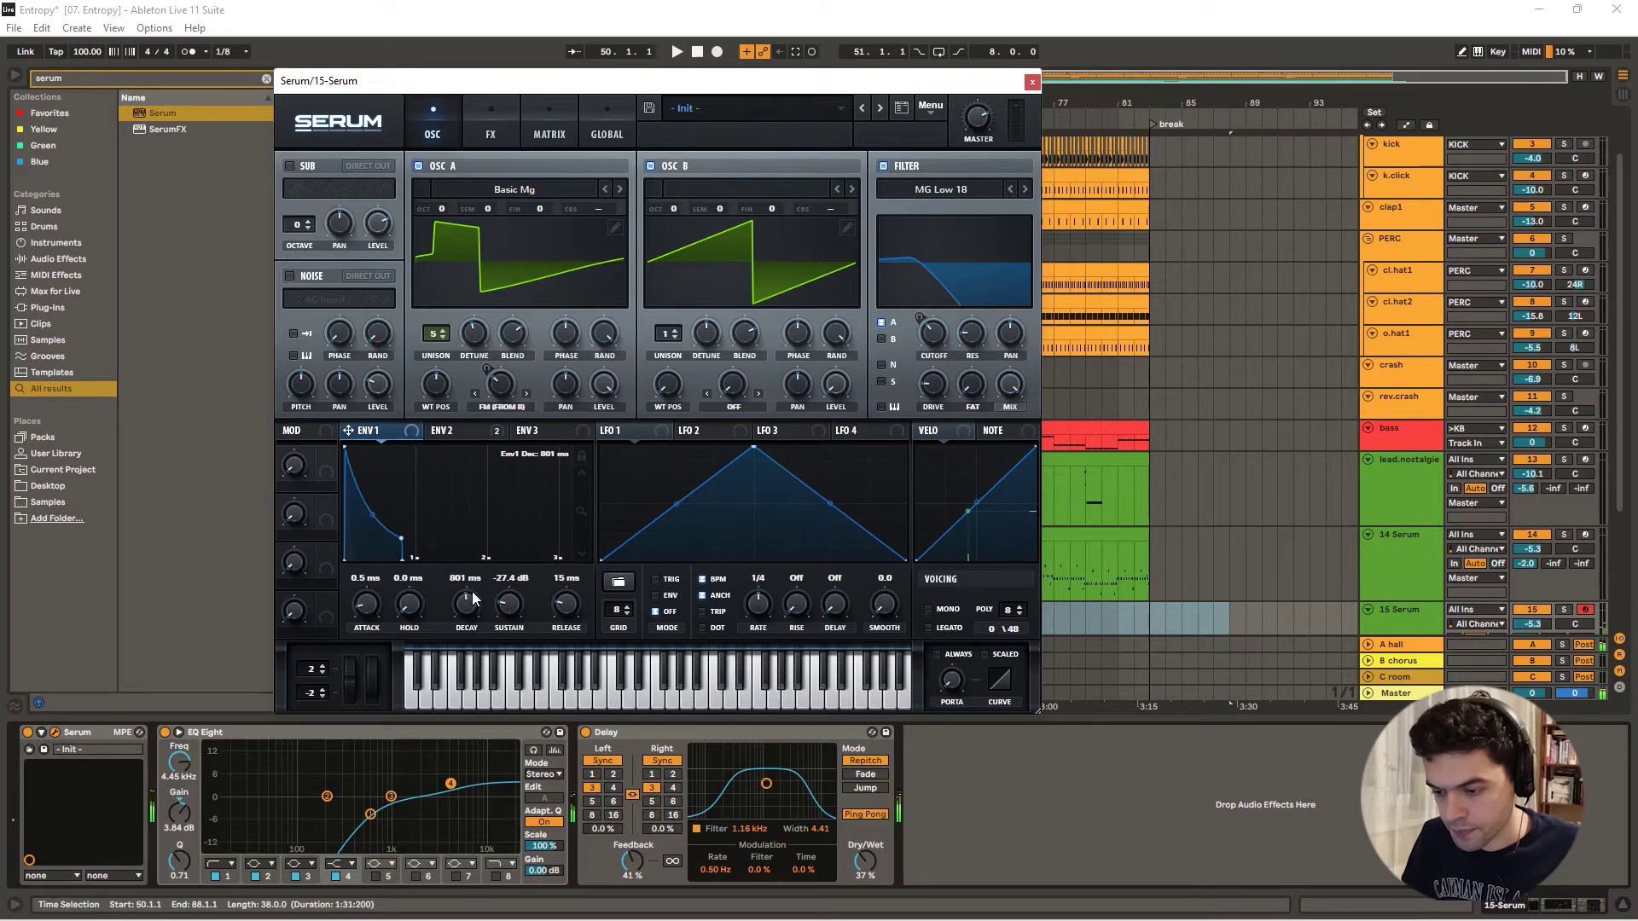
{"action": "left_click_drag", "start_coordinate": [472, 592], "coordinate": [496, 541]}
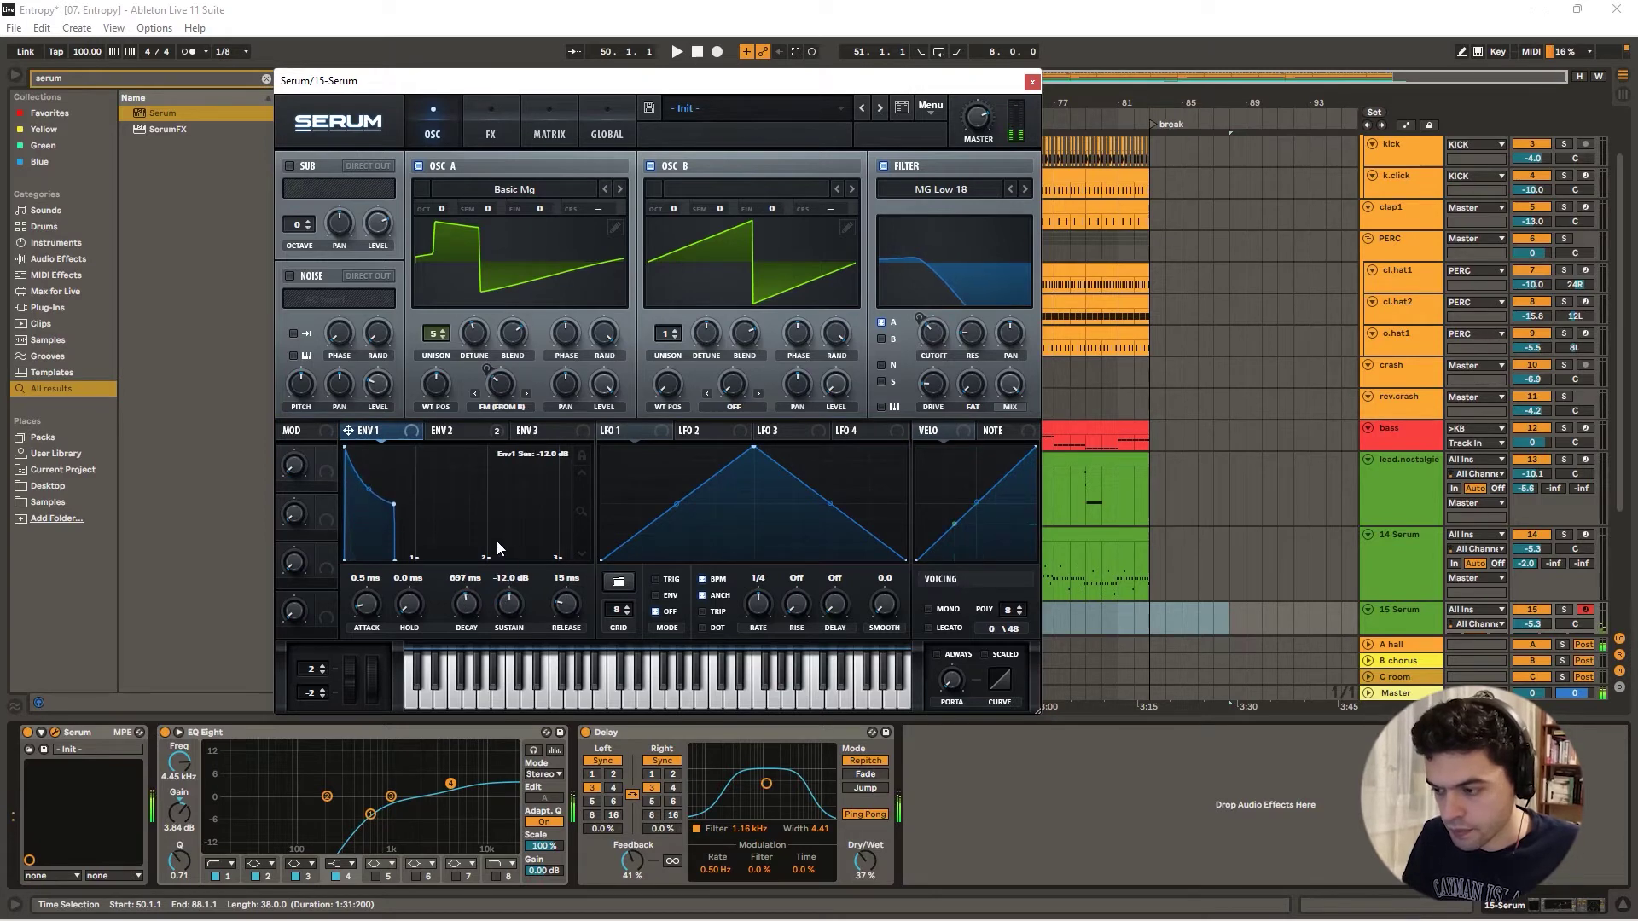
- Set Serum's envelope 2 decay to 527 ms and its sustain to 40.79%
{"action": "mouse_move", "coordinate": [933, 338]}
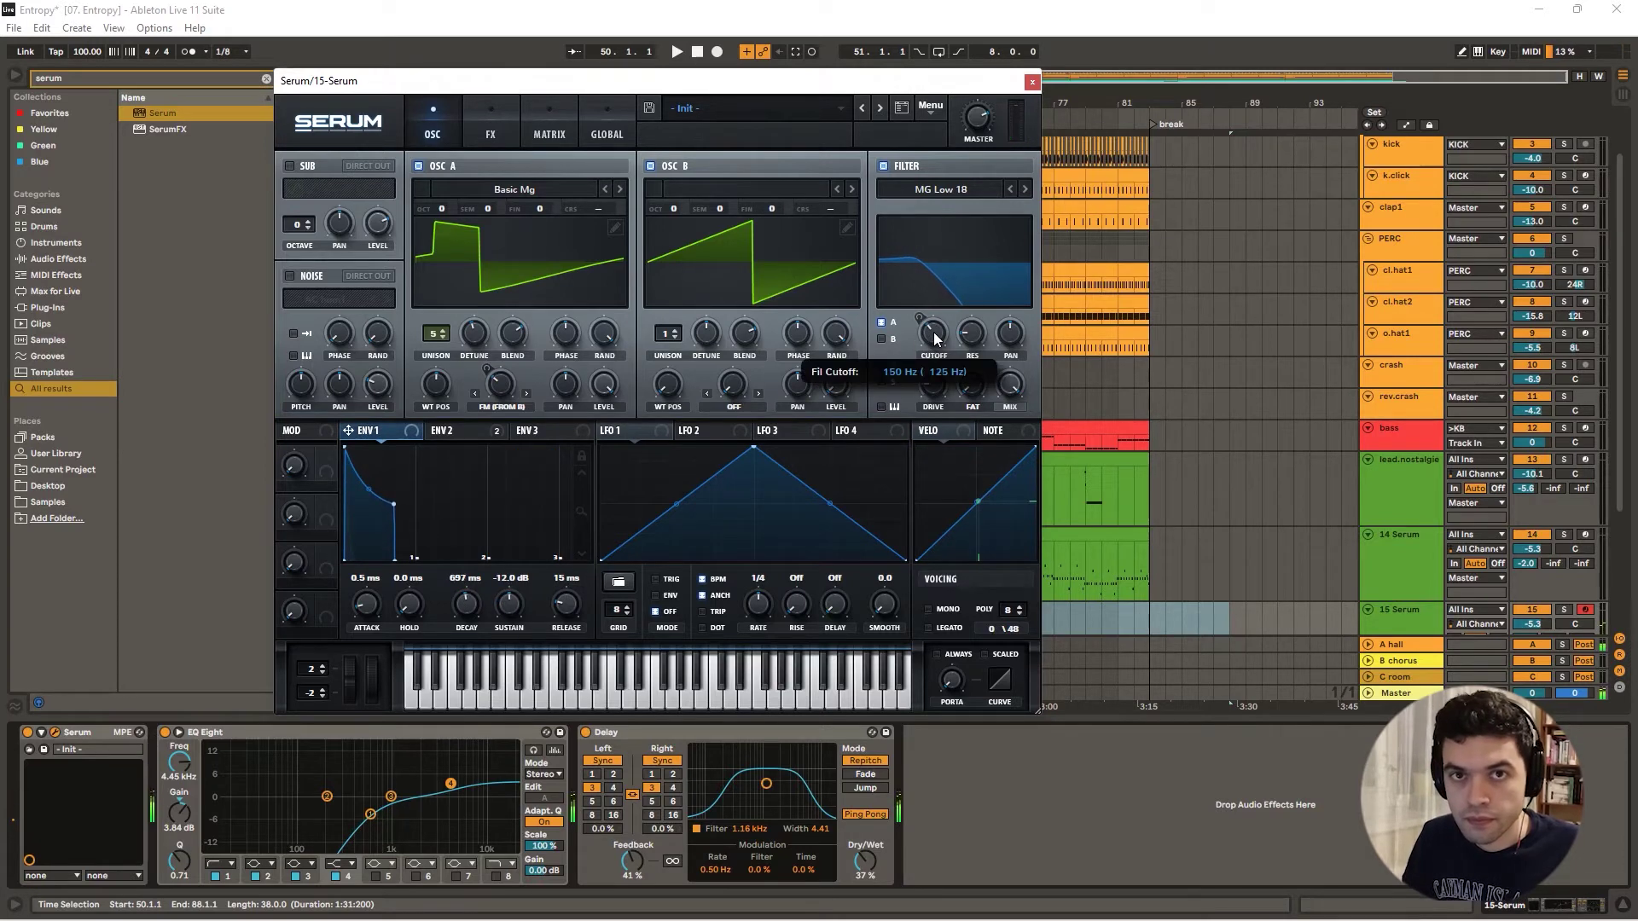
{"action": "left_click", "coordinate": [443, 432]}
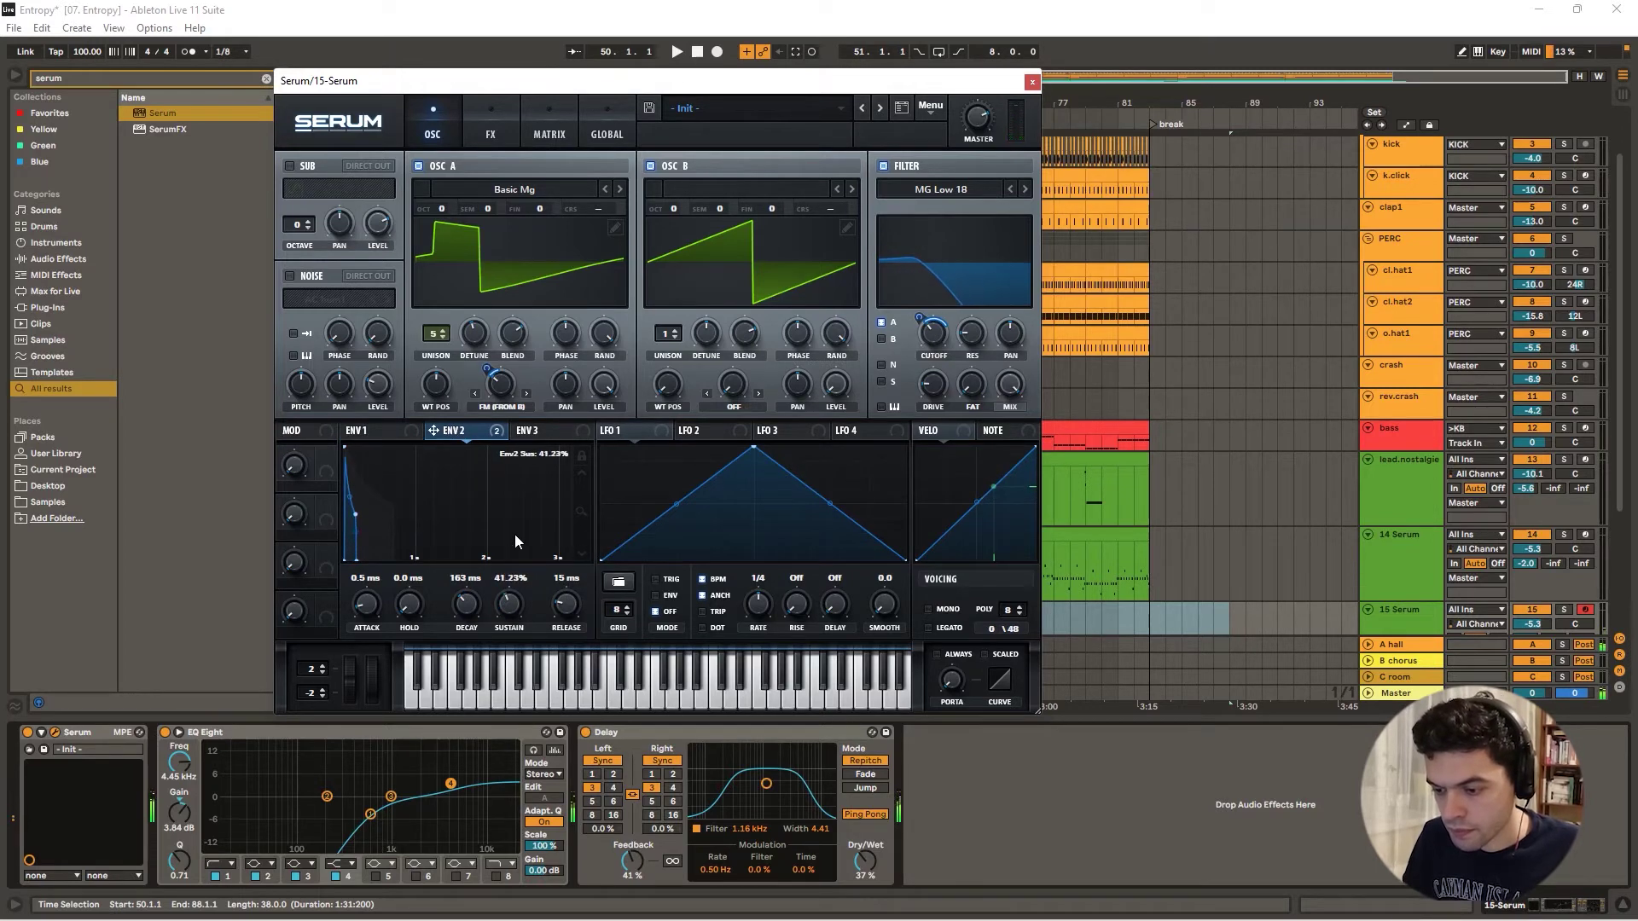
{"action": "scroll", "coordinate": [474, 581], "scroll_direction": "up", "scroll_amount": 5}
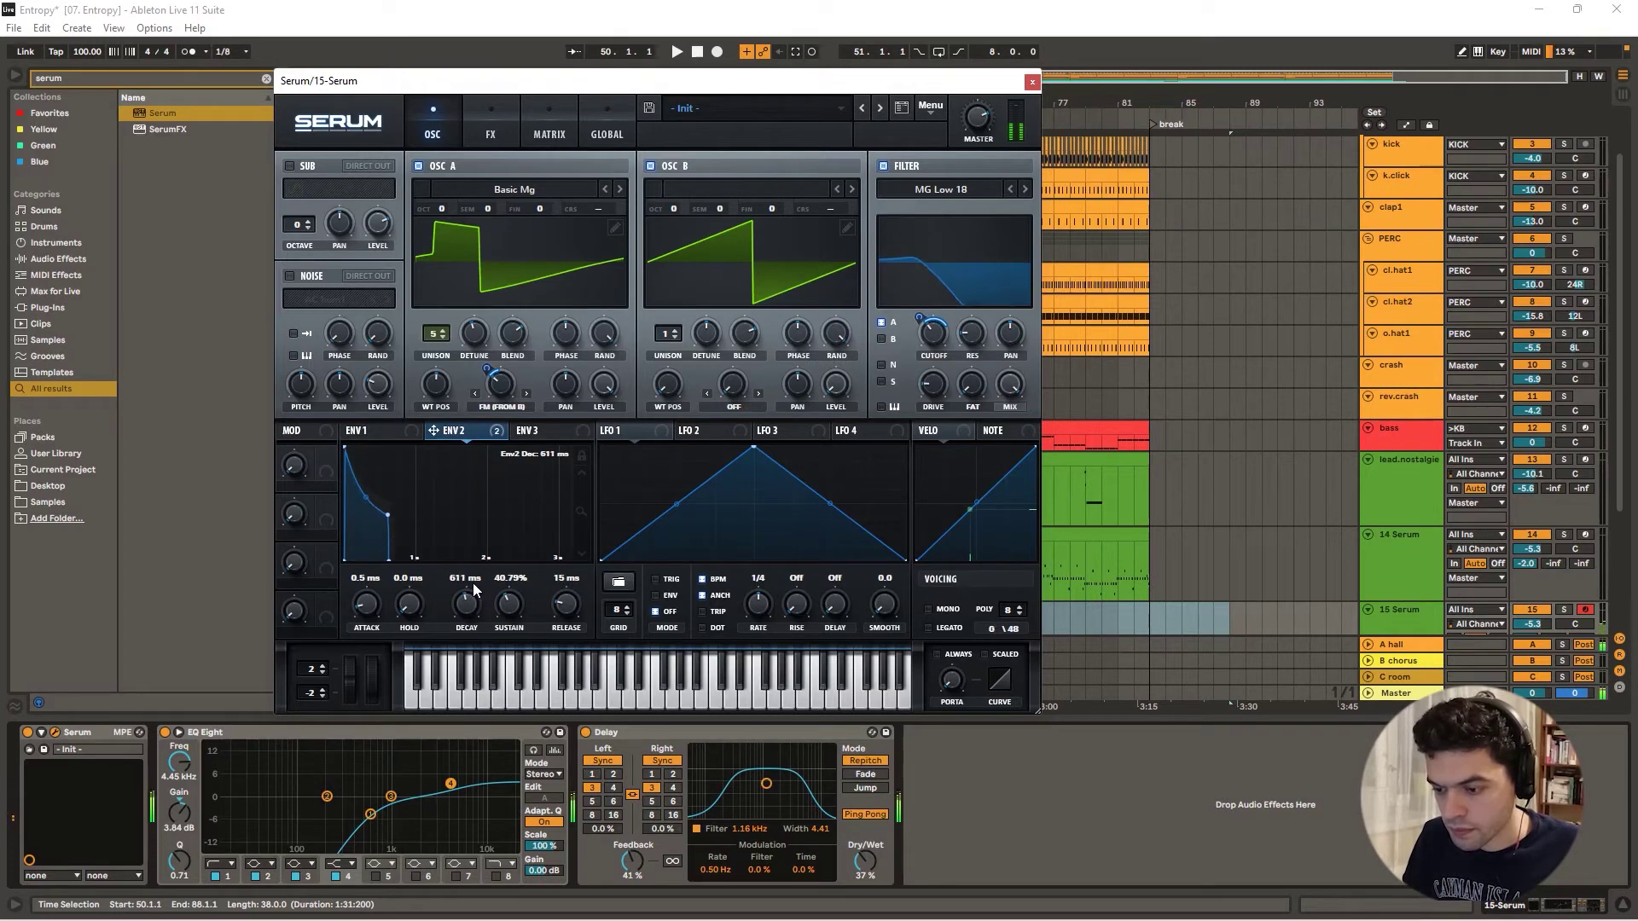
{"action": "left_click", "coordinate": [373, 432]}
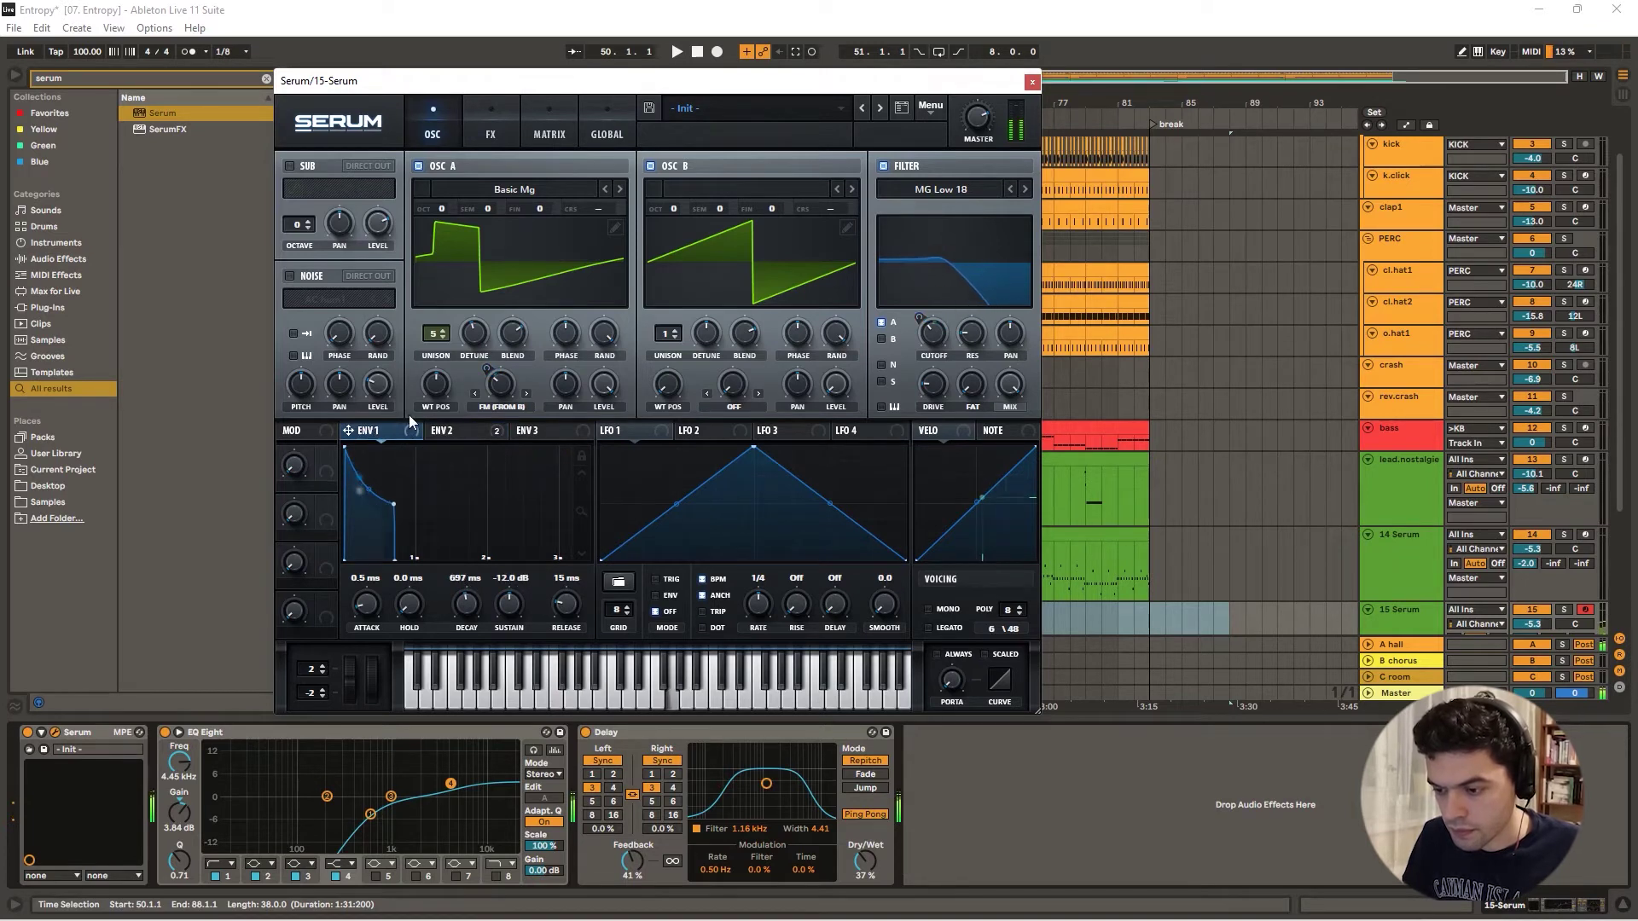
{"action": "left_click", "coordinate": [466, 428]}
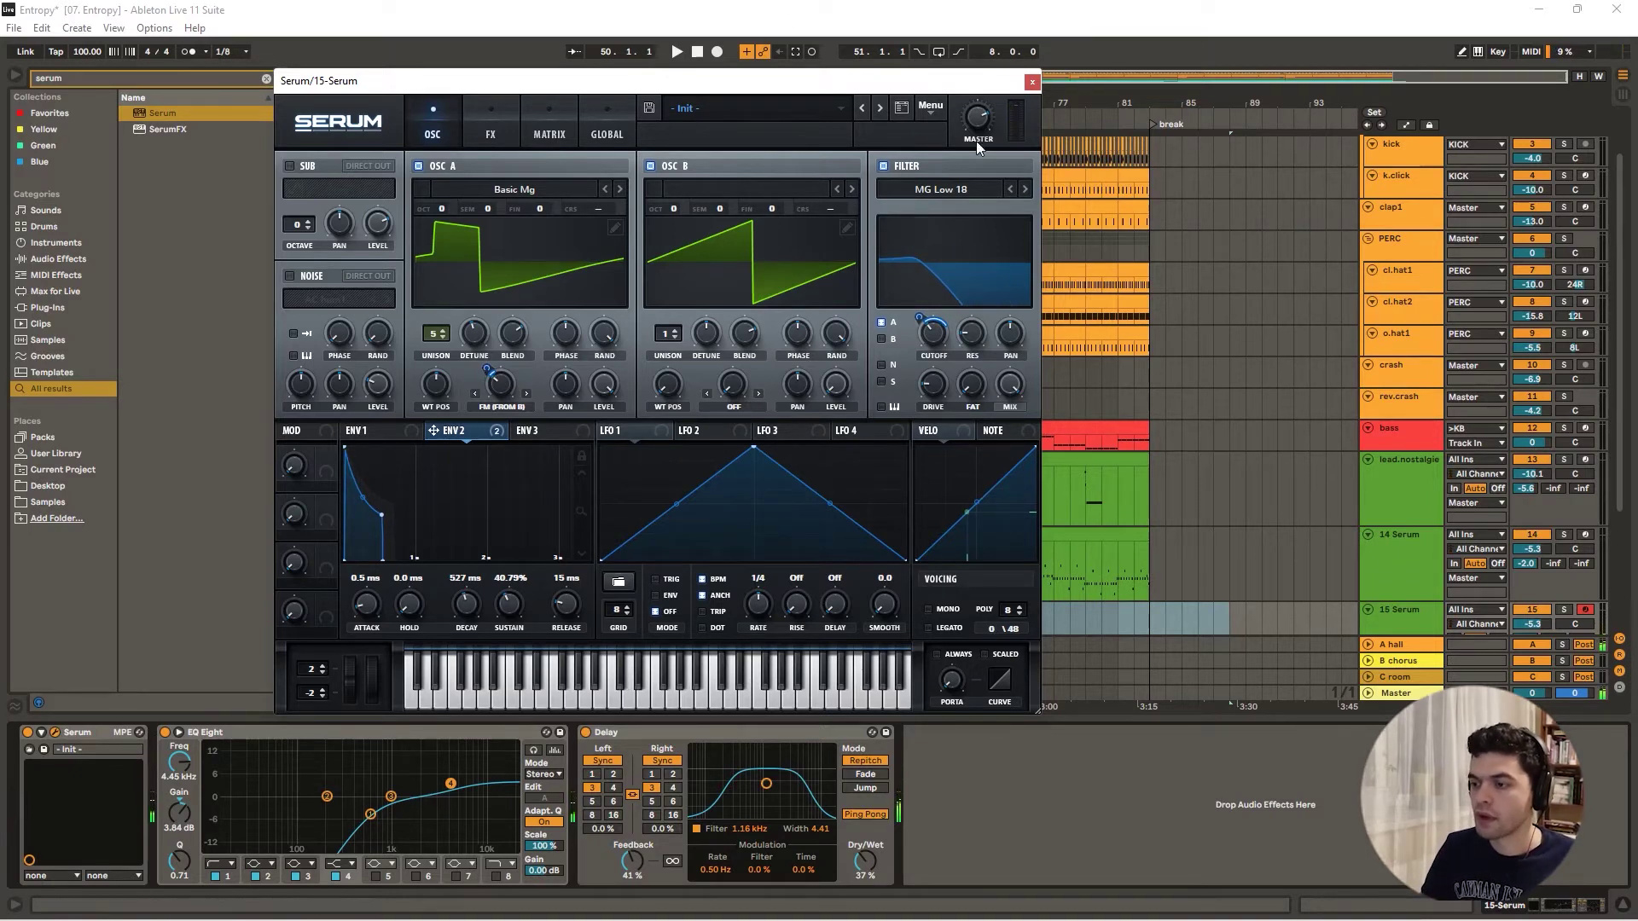
- Close the Serum synth and play the arrangement from bar 49 and again around the start of the melody section
{"action": "left_click", "coordinate": [1029, 80]}
{"action": "scroll", "coordinate": [682, 376], "scroll_direction": "down", "scroll_amount": 3}
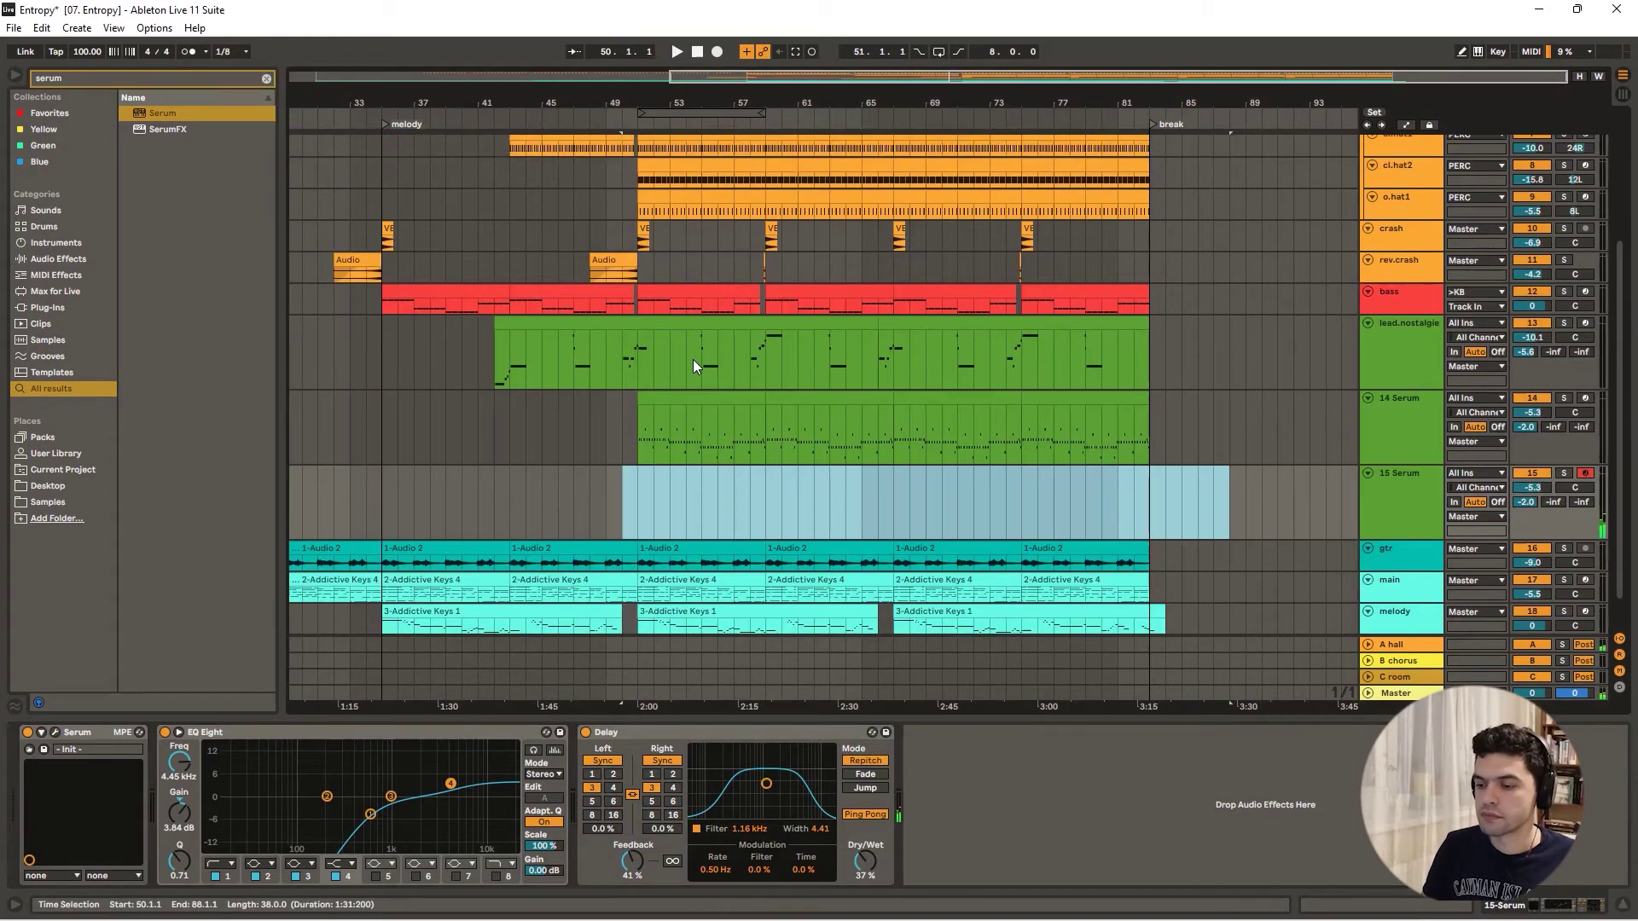
{"action": "left_click", "coordinate": [619, 529]}
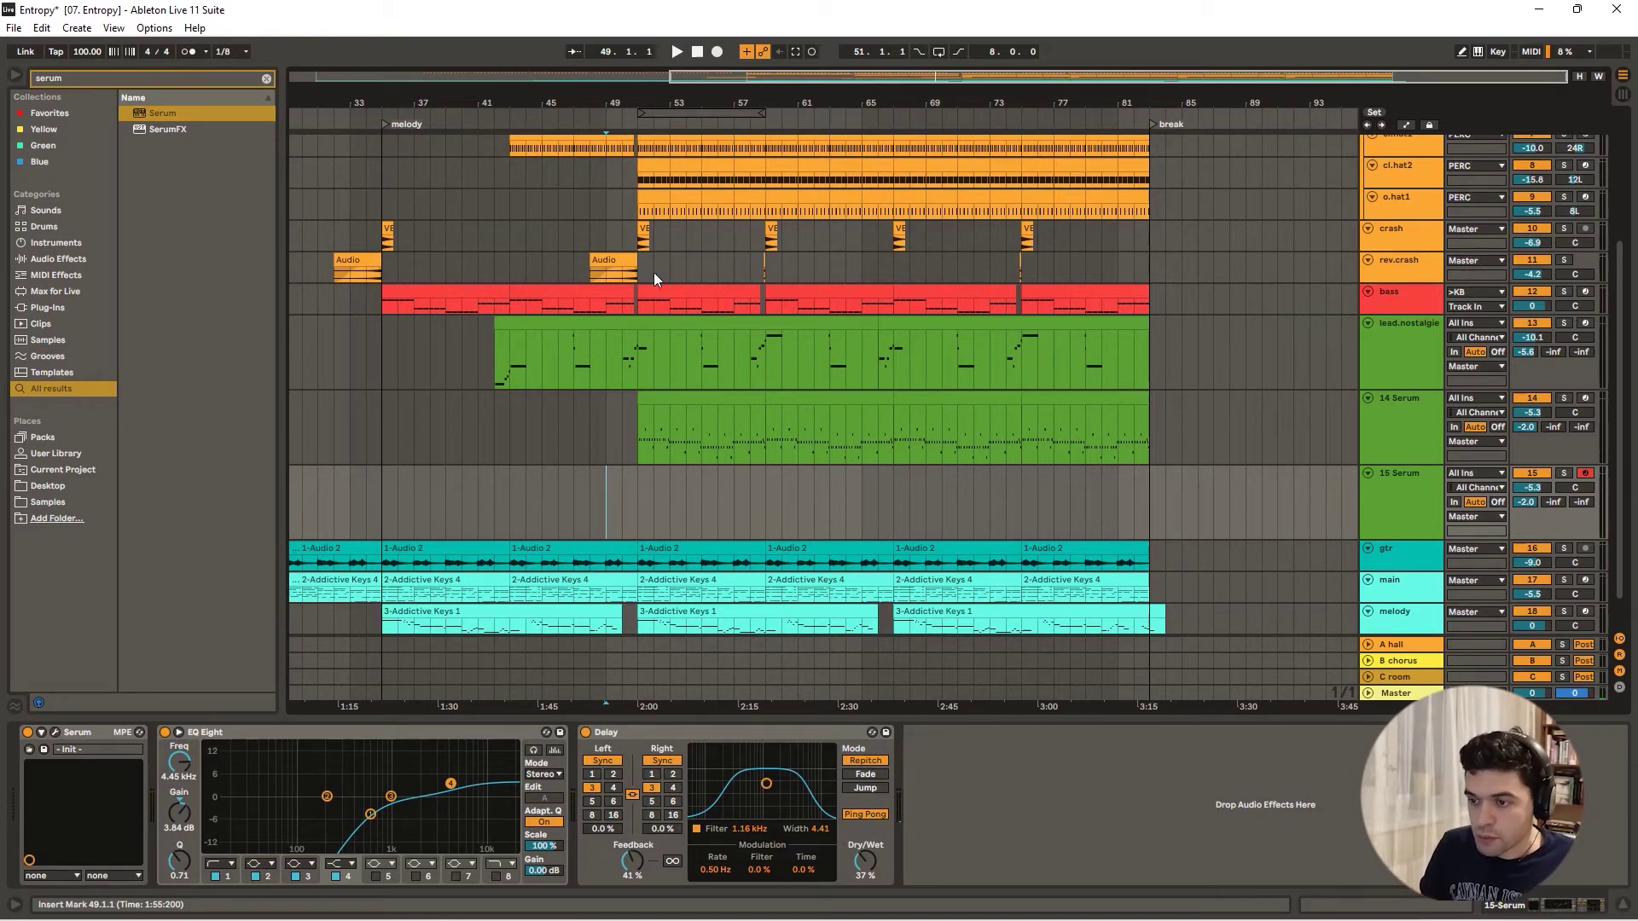
{"action": "left_click_drag", "start_coordinate": [592, 99], "coordinate": [592, 104]}
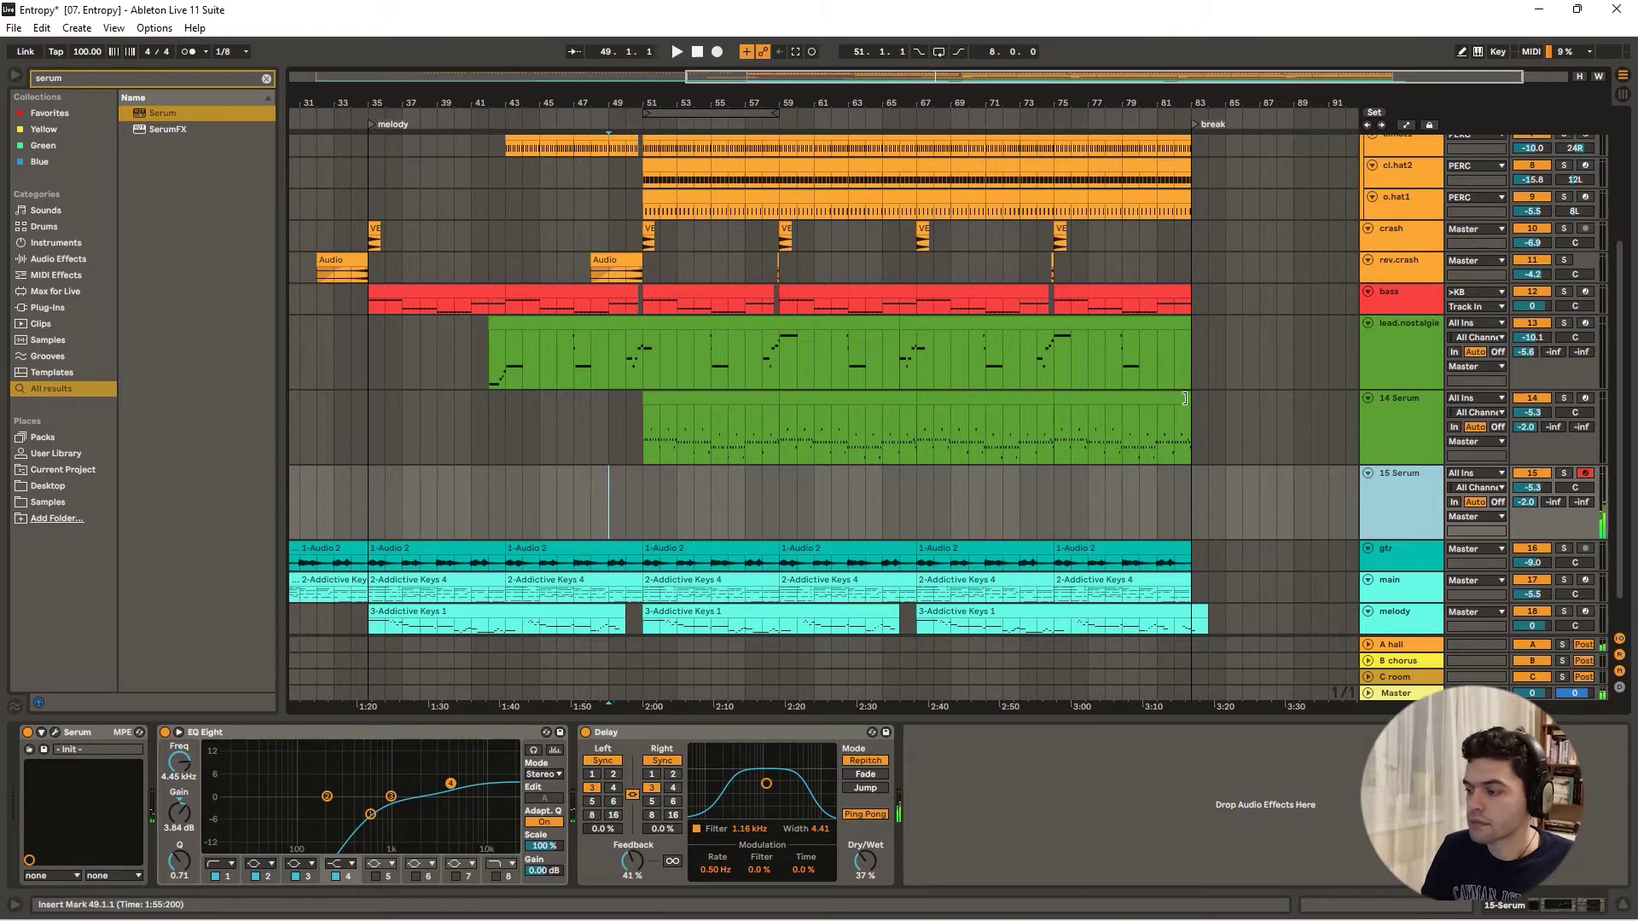
{"action": "key", "text": "space"}
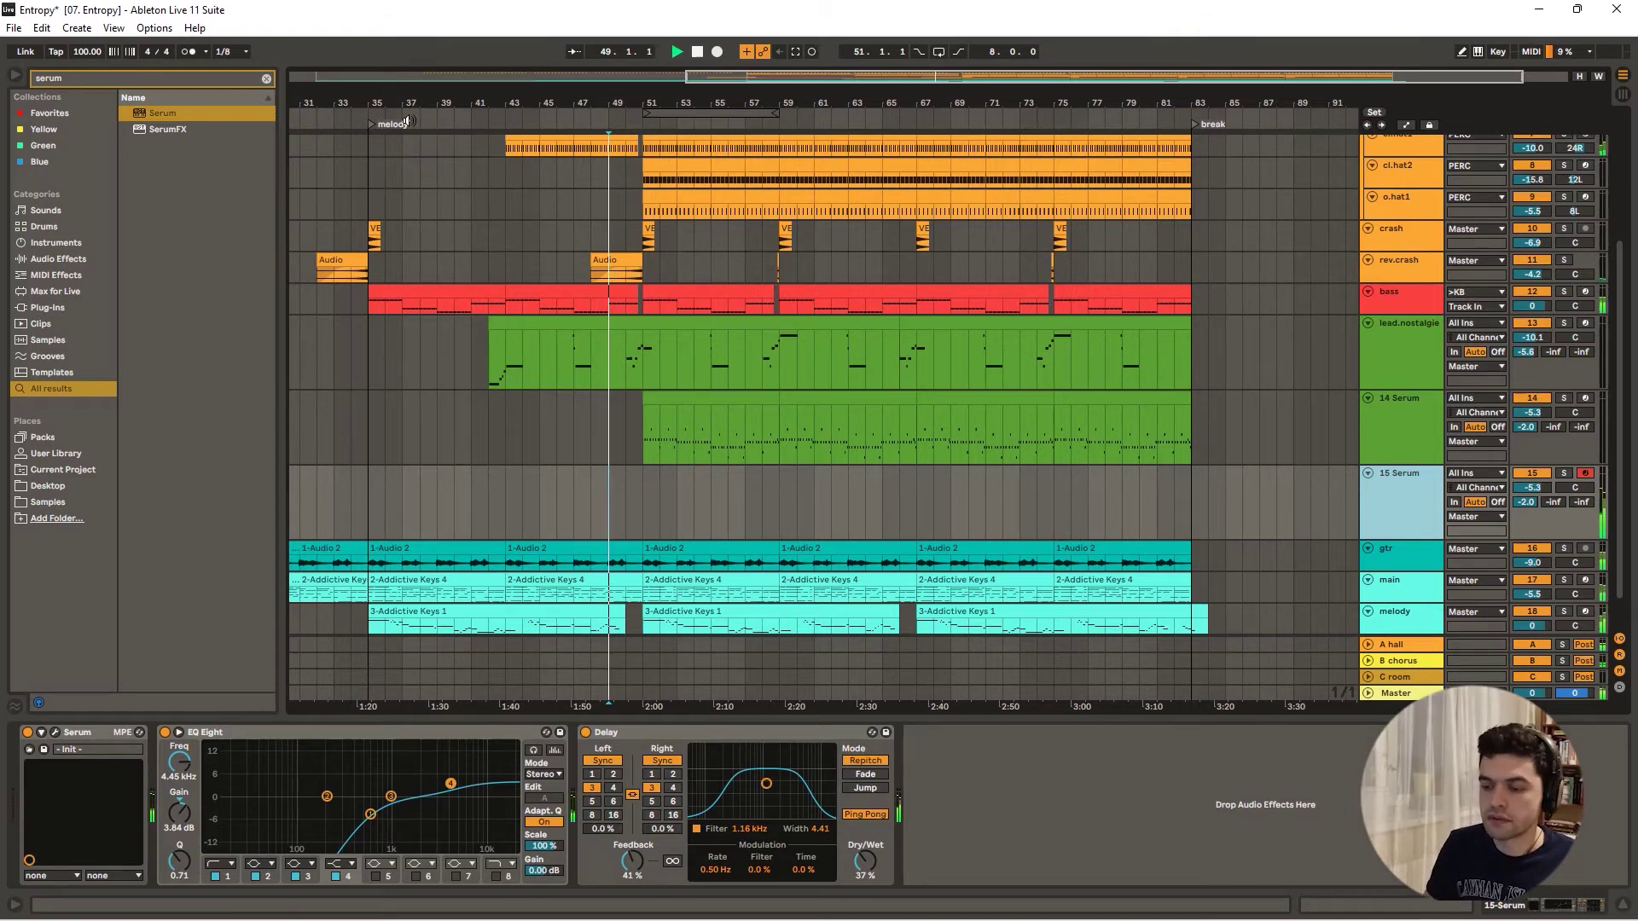
{"action": "left_click", "coordinate": [333, 109]}
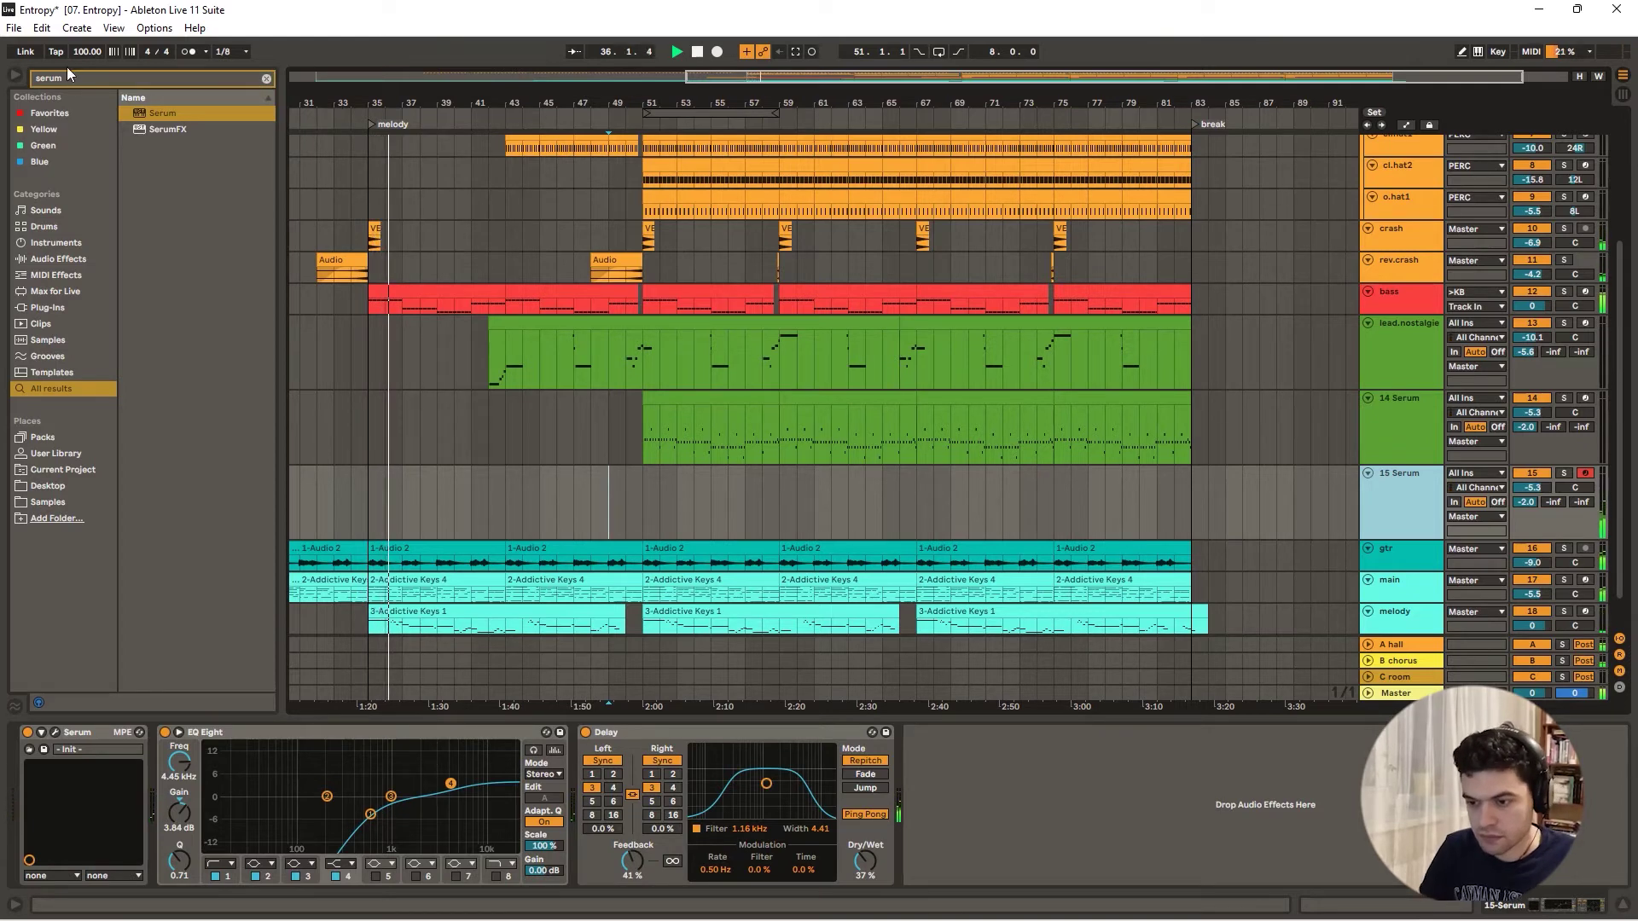
{"action": "key", "text": "space"}
- Capture the played MIDI notes as a clip at bar 35 on the 15 Serum track
{"action": "left_click", "coordinate": [371, 526]}
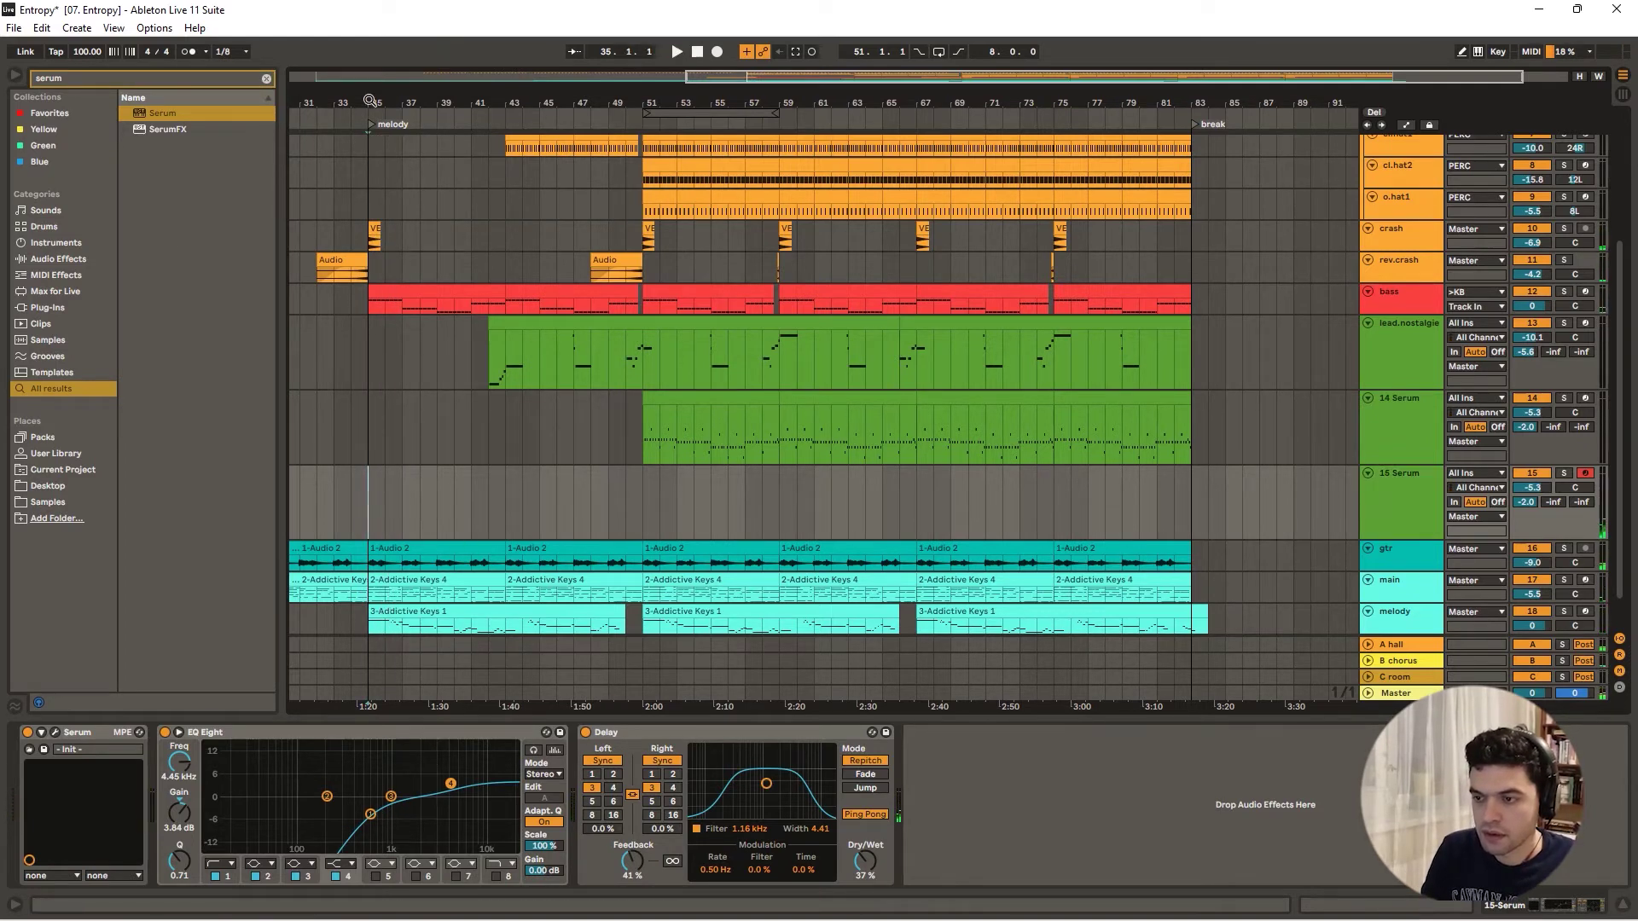
{"action": "left_click", "coordinate": [795, 53]}
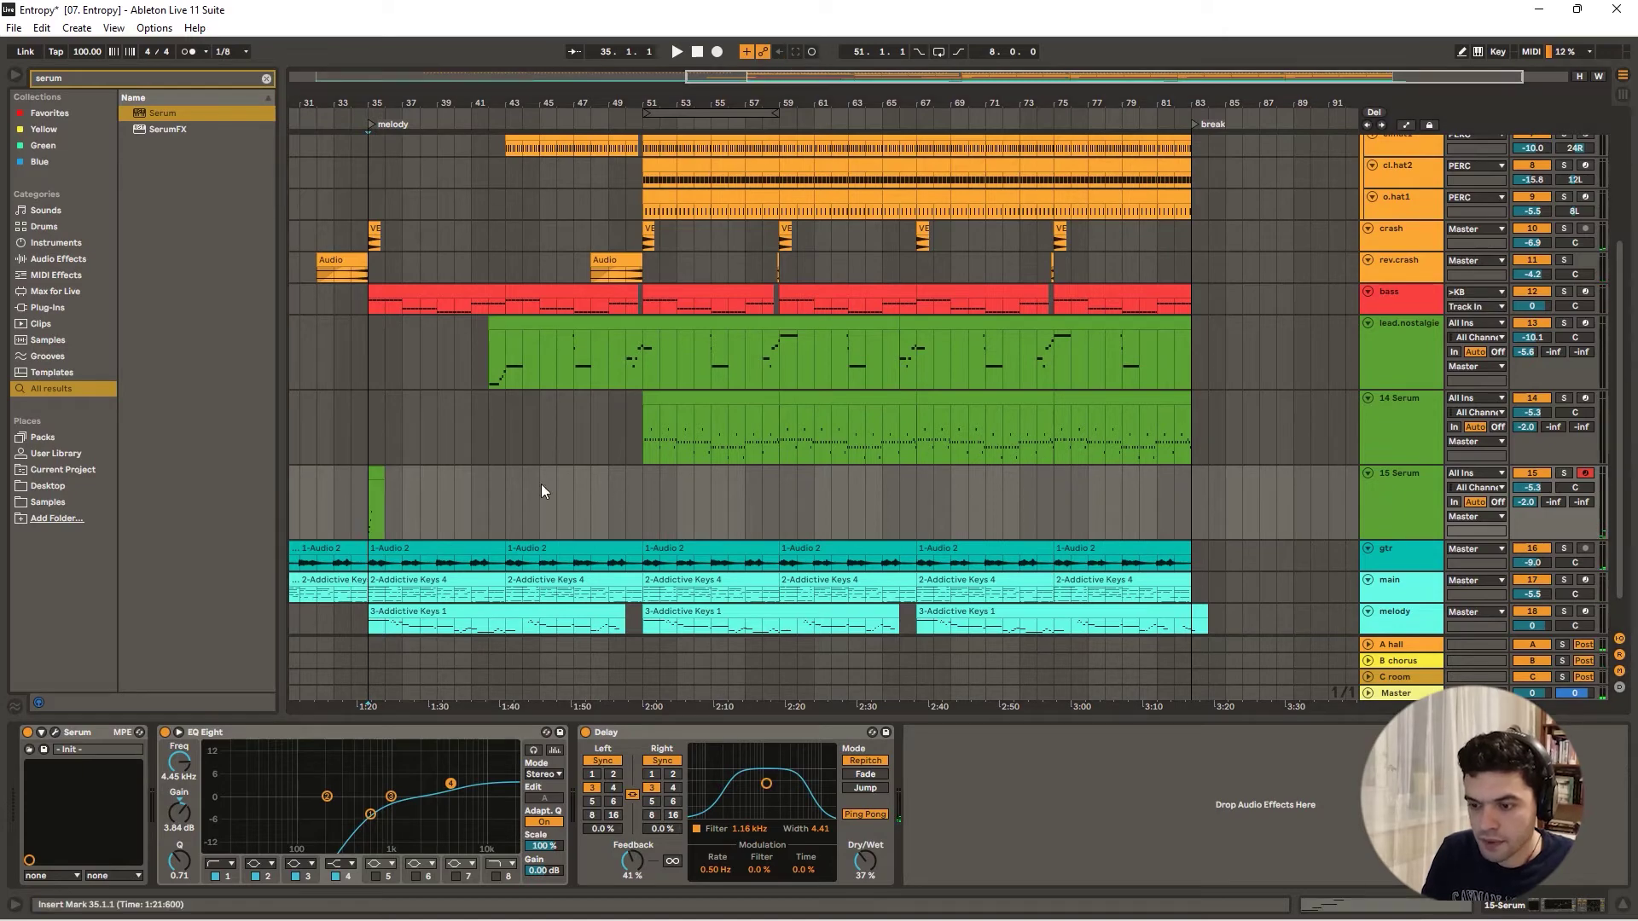
{"action": "left_click_drag", "start_coordinate": [320, 95], "coordinate": [321, 201]}
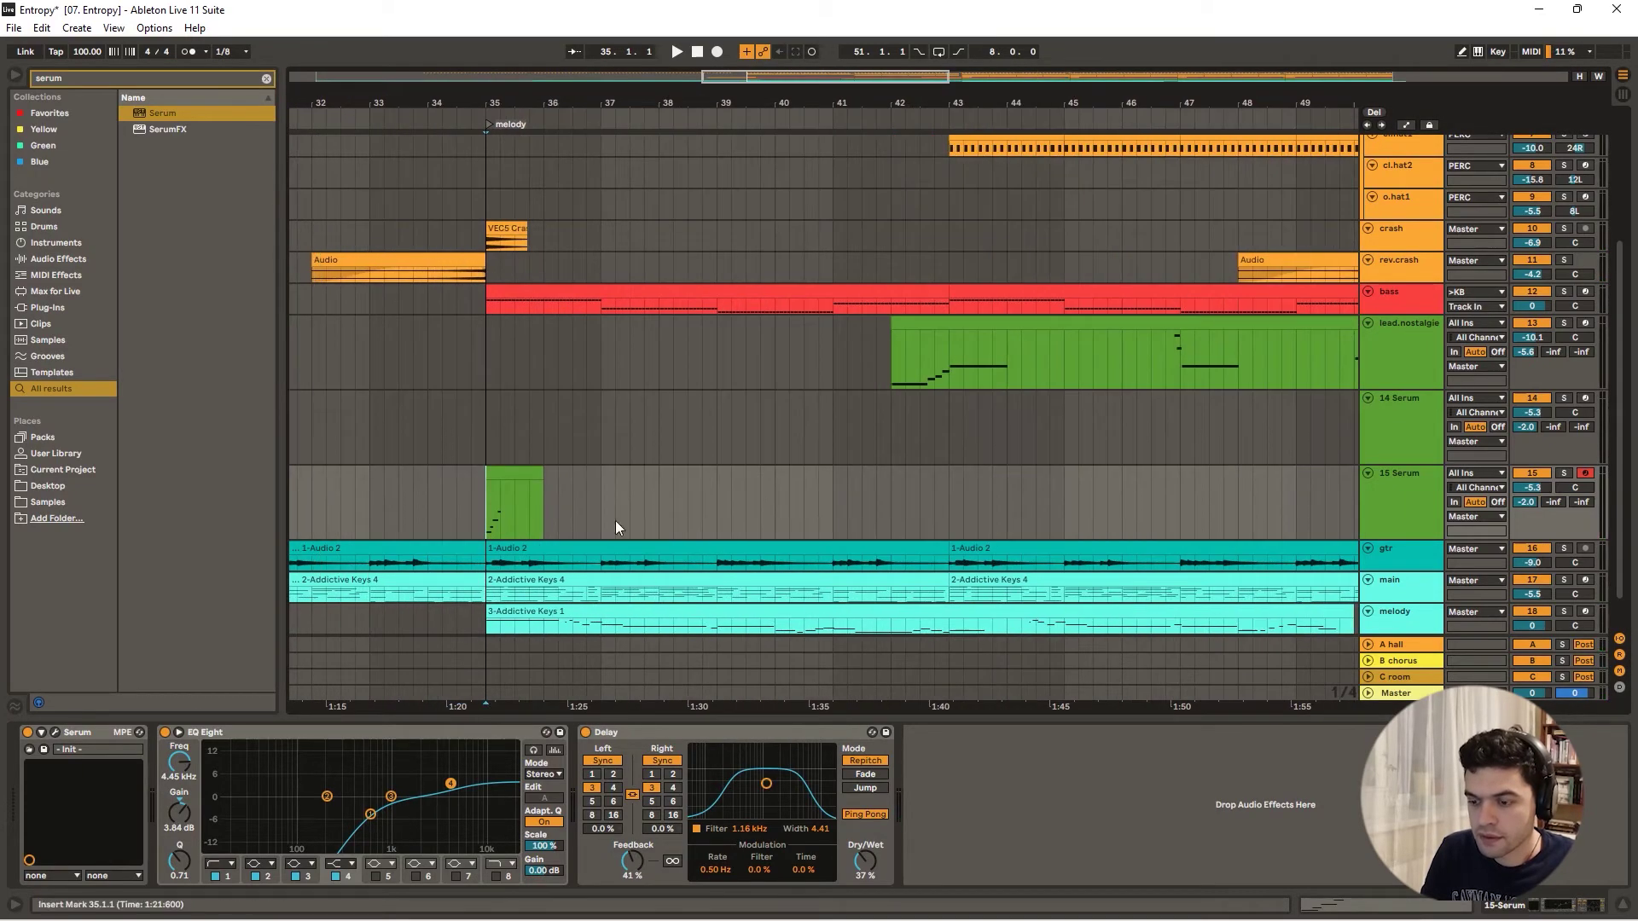
- In the new clip, align F#3 to 1.1.3 and B3 to 1.1.4, lengthen D3 to 1.1.3 and shorten B2 to about 1.1.2
{"action": "key", "text": "space"}
{"action": "double_click", "coordinate": [527, 473]}
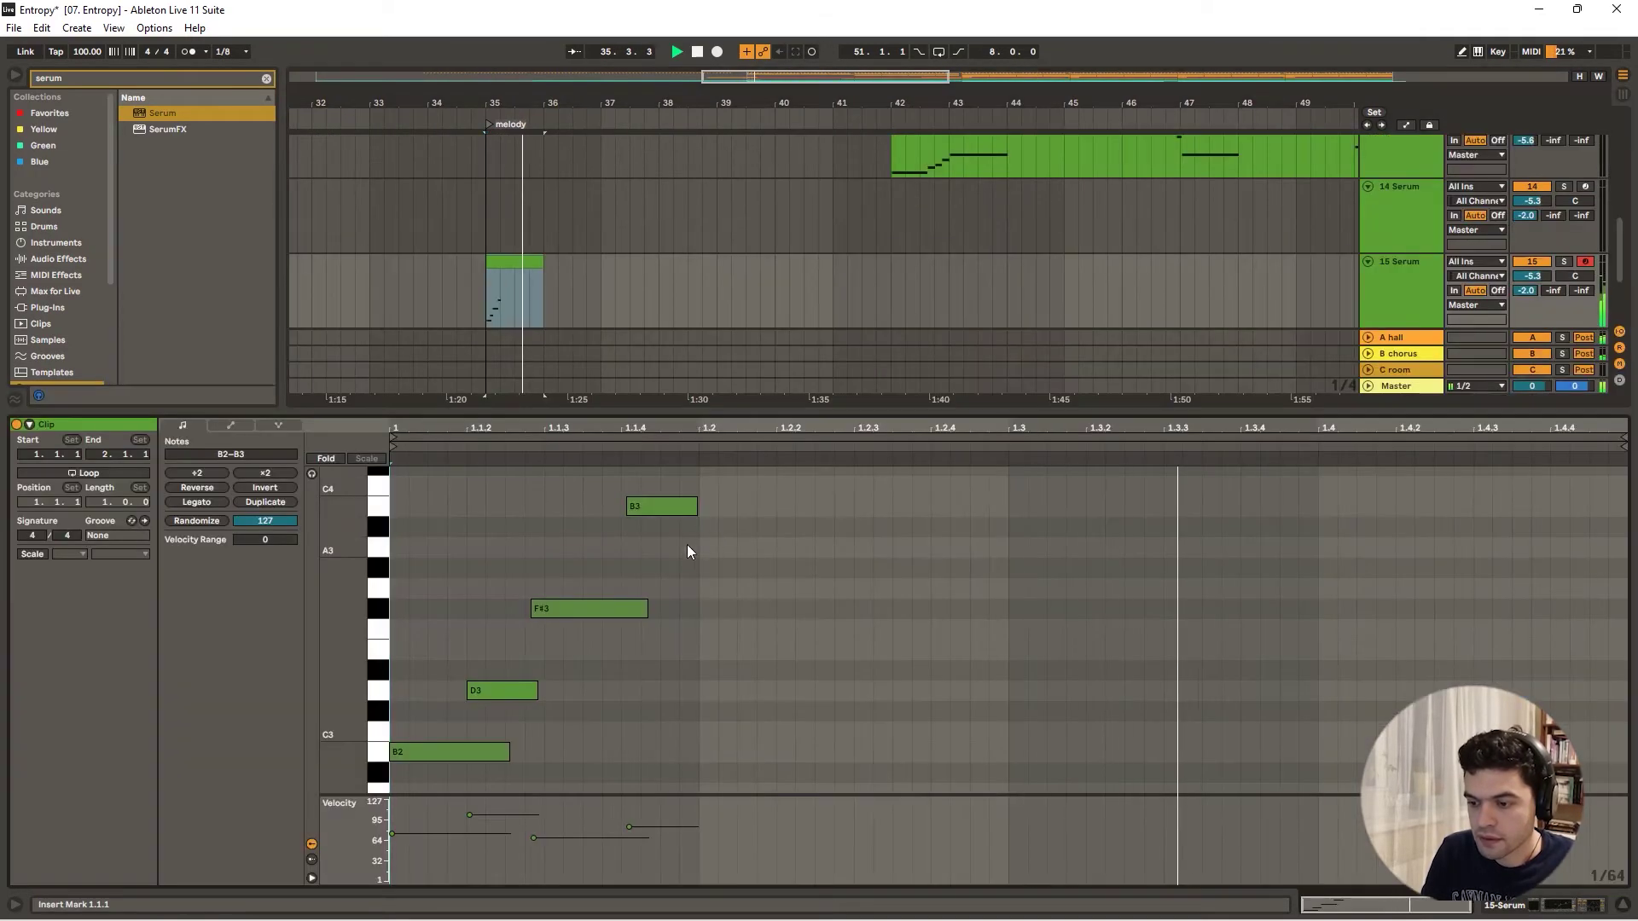
{"action": "left_click", "coordinate": [566, 606]}
{"action": "mouse_move", "coordinate": [566, 607]}
{"action": "left_mouse_down"}
{"action": "mouse_move", "coordinate": [641, 610]}
{"action": "mouse_move", "coordinate": [623, 610]}
{"action": "left_mouse_up"}
{"action": "left_click_drag", "start_coordinate": [537, 691], "coordinate": [557, 691]}
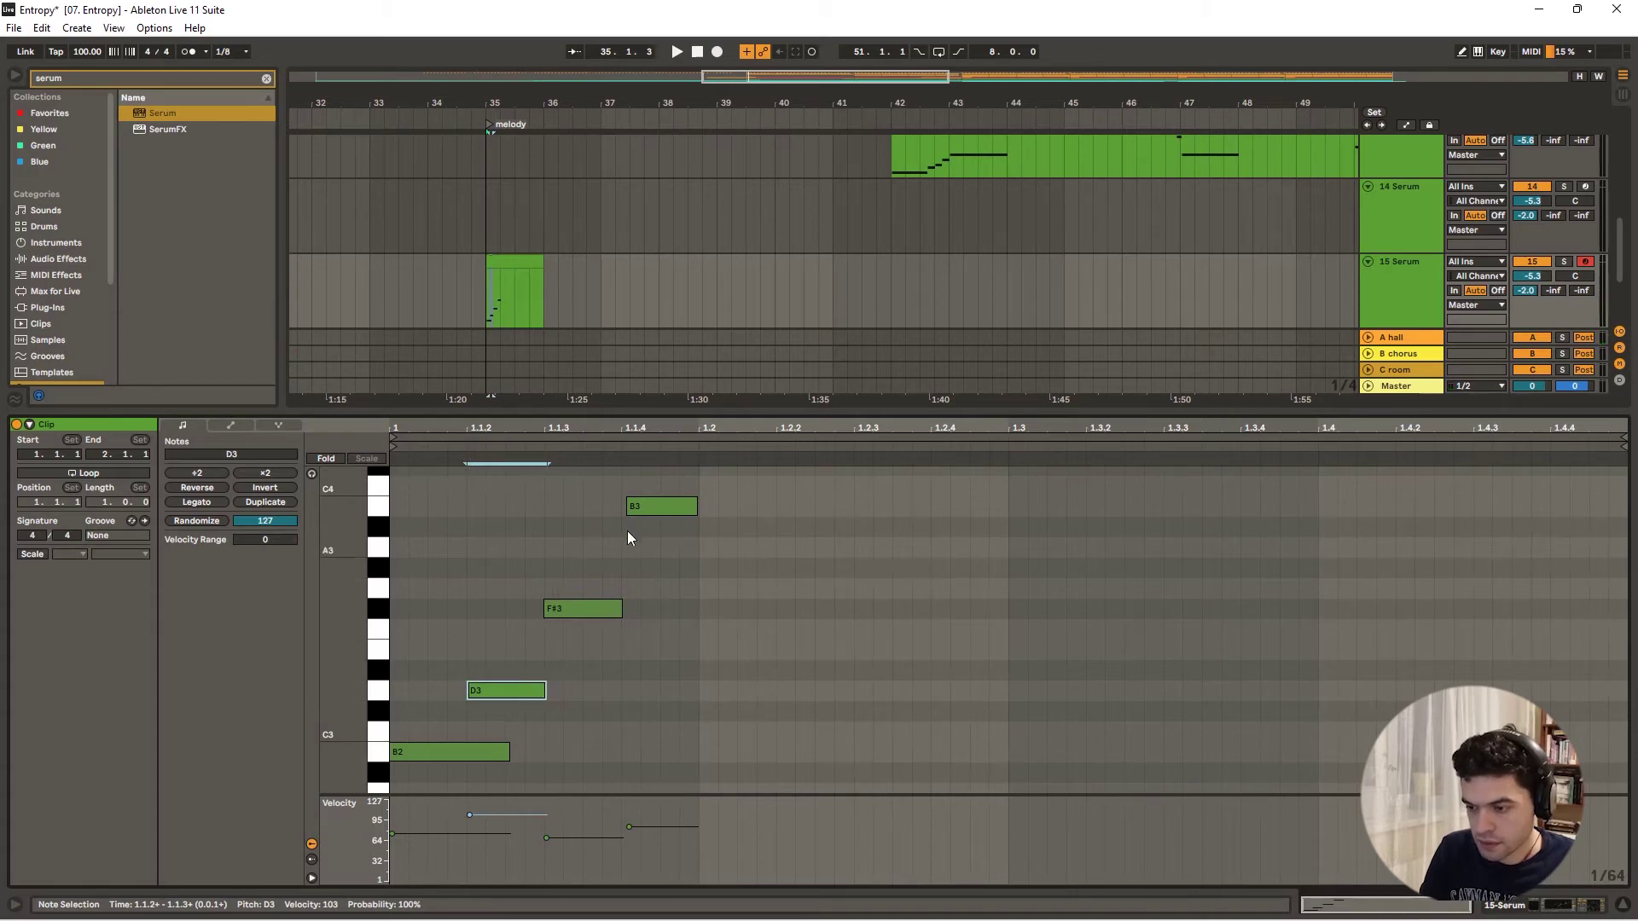
{"action": "left_click_drag", "start_coordinate": [638, 510], "coordinate": [634, 512]}
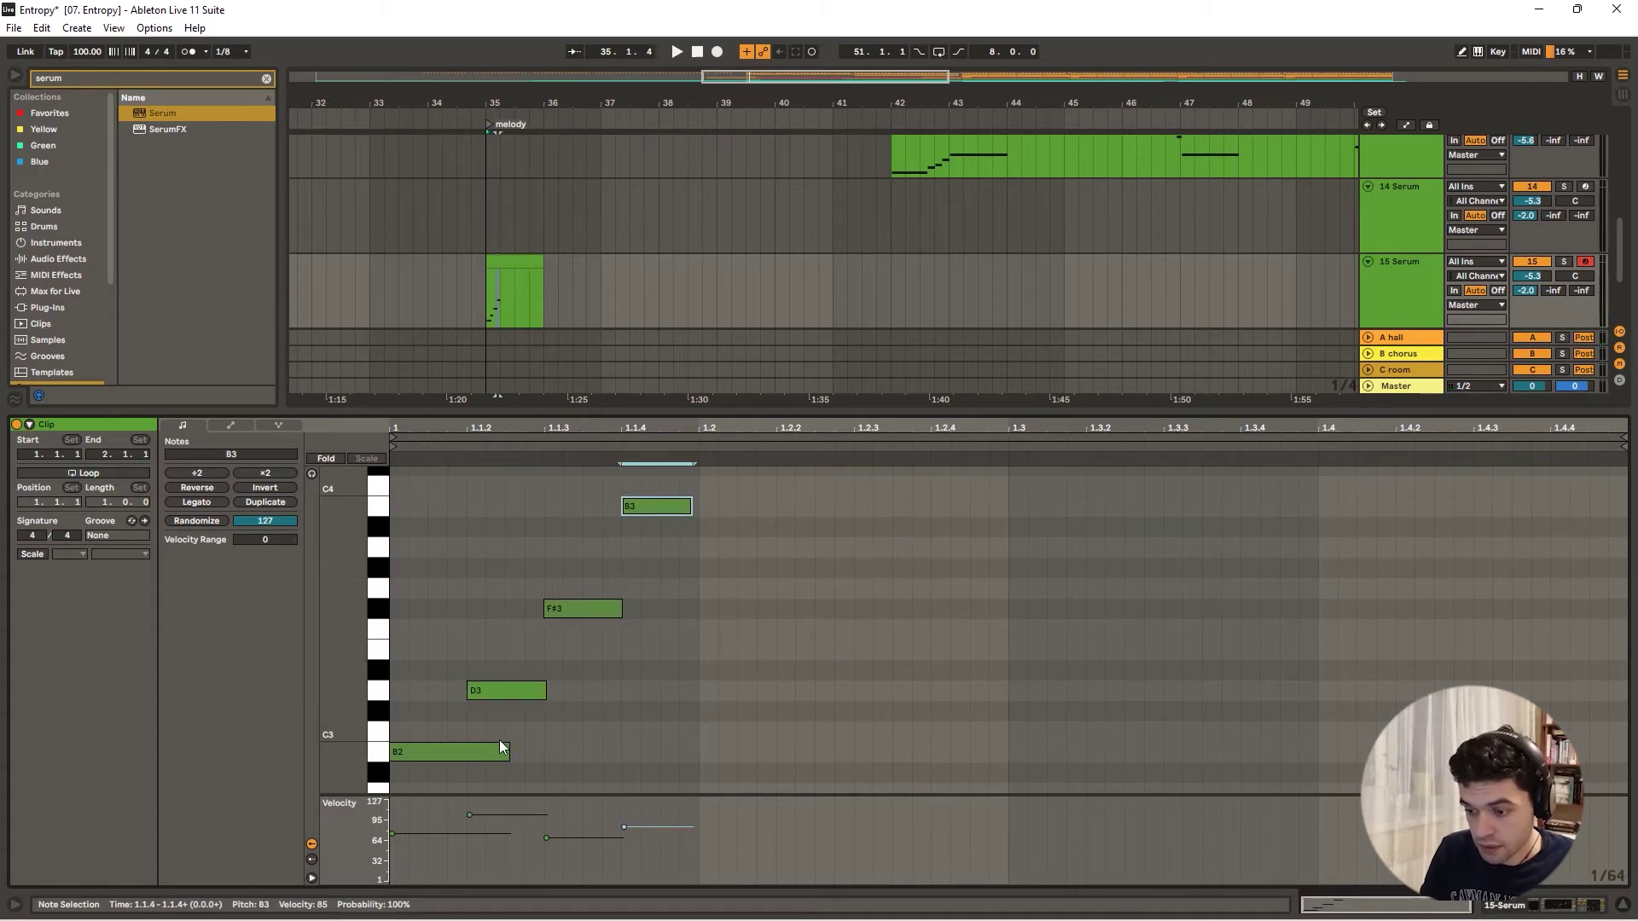
{"action": "left_click_drag", "start_coordinate": [500, 748], "coordinate": [469, 749]}
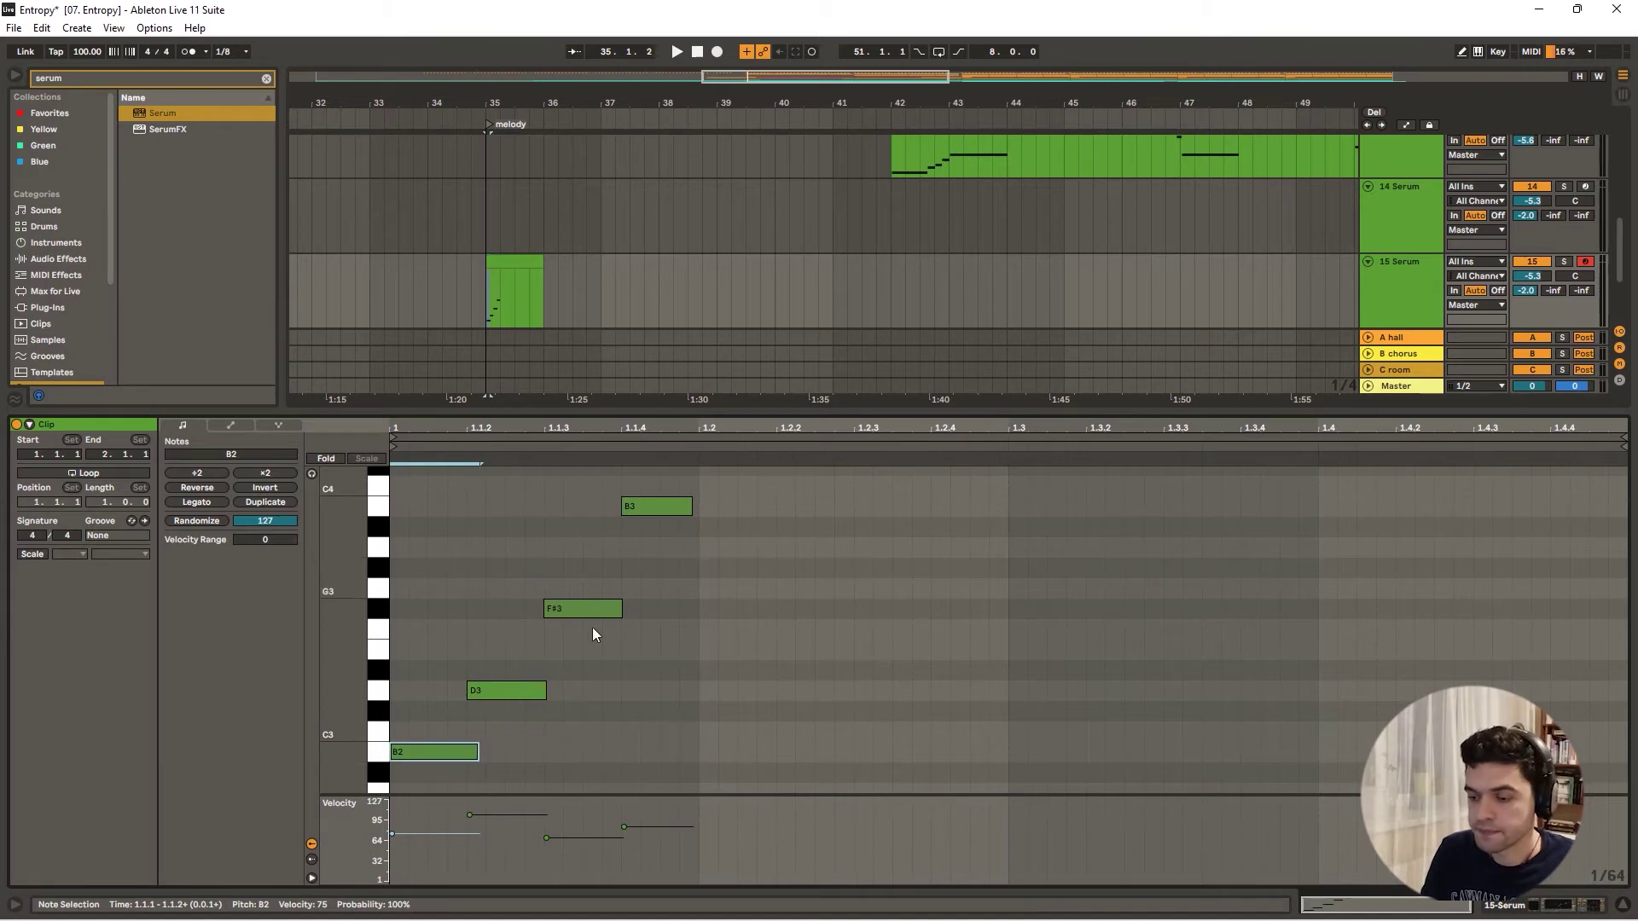
- Extend the clip's four notes to about 1.2.4 and close the clip editor
{"action": "left_click_drag", "start_coordinate": [879, 611], "coordinate": [937, 611]}
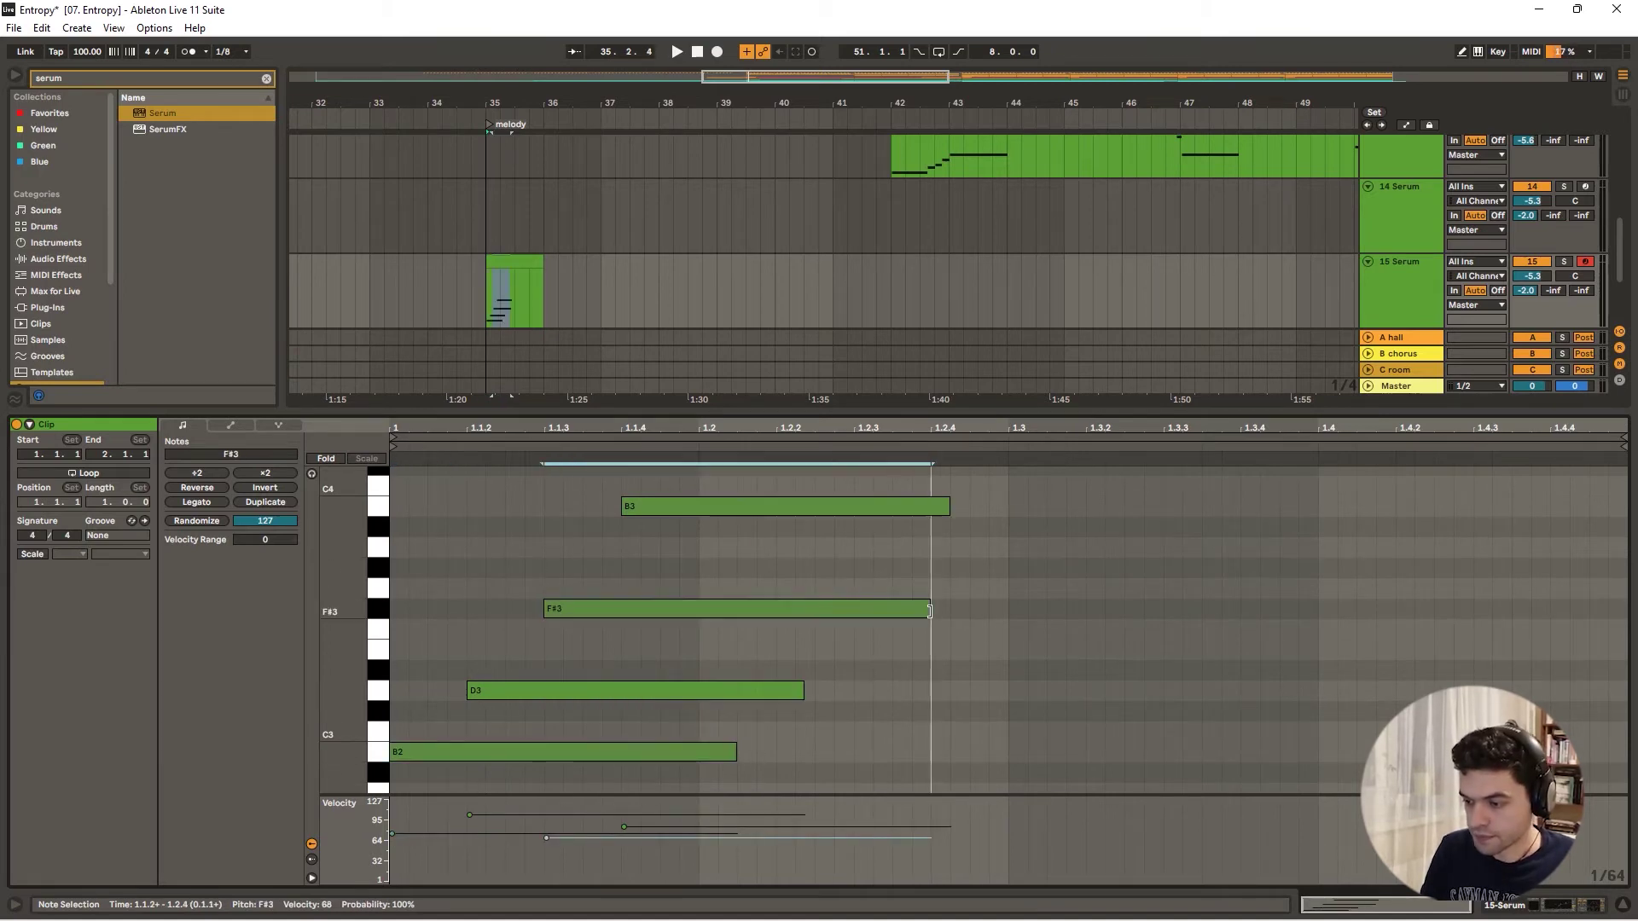
{"action": "left_click_drag", "start_coordinate": [803, 690], "coordinate": [939, 675]}
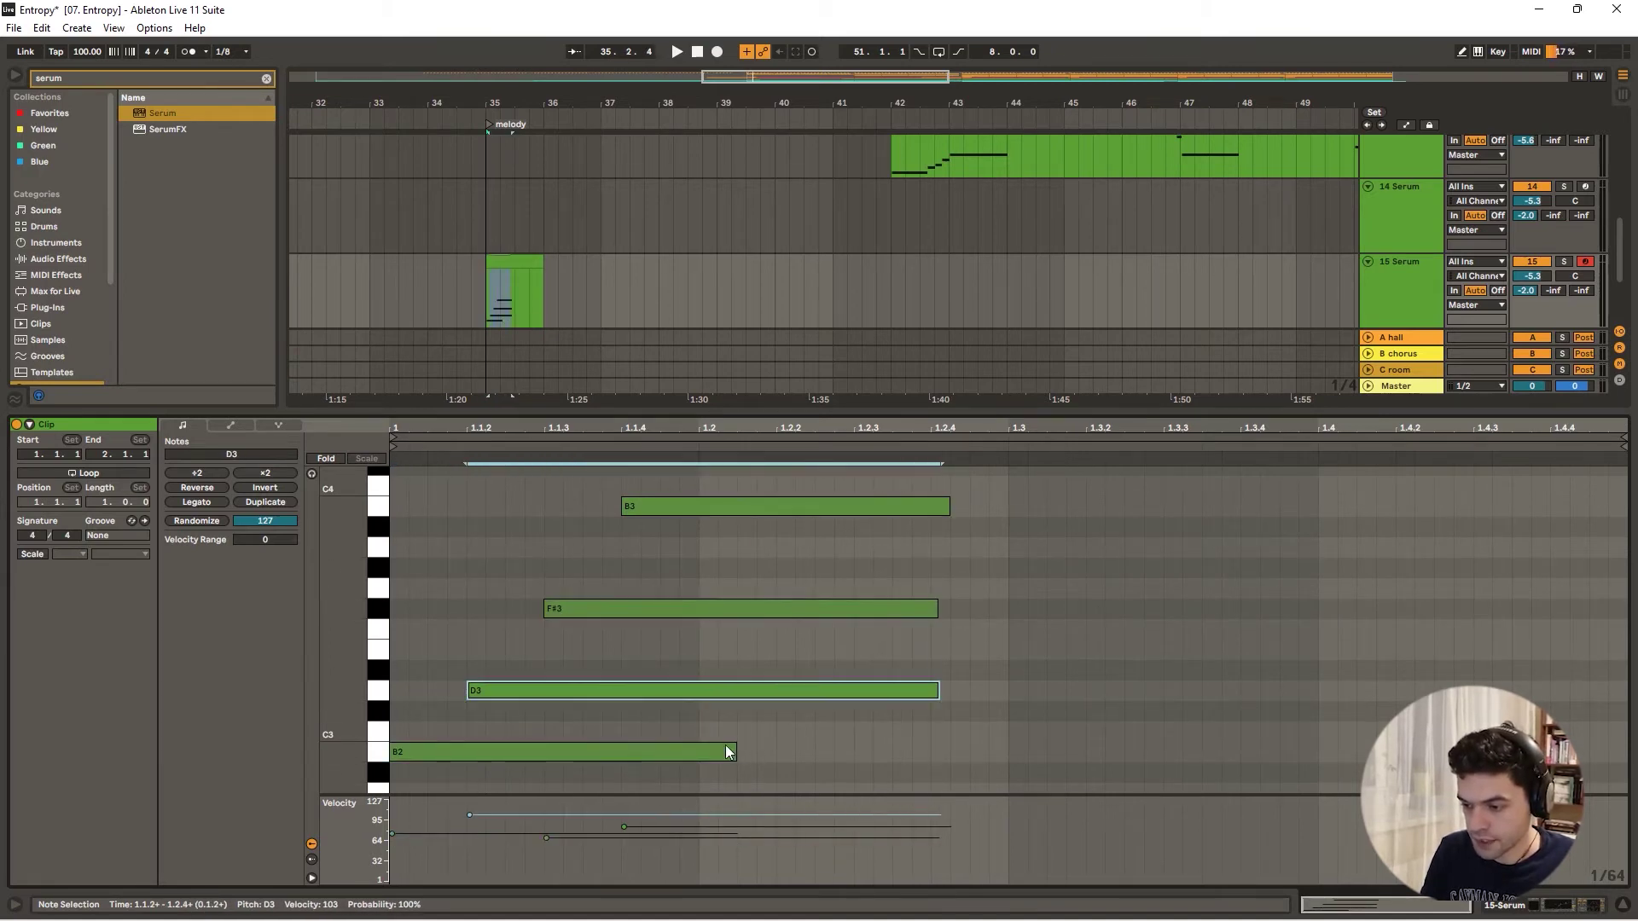
{"action": "left_click_drag", "start_coordinate": [733, 746], "coordinate": [938, 745]}
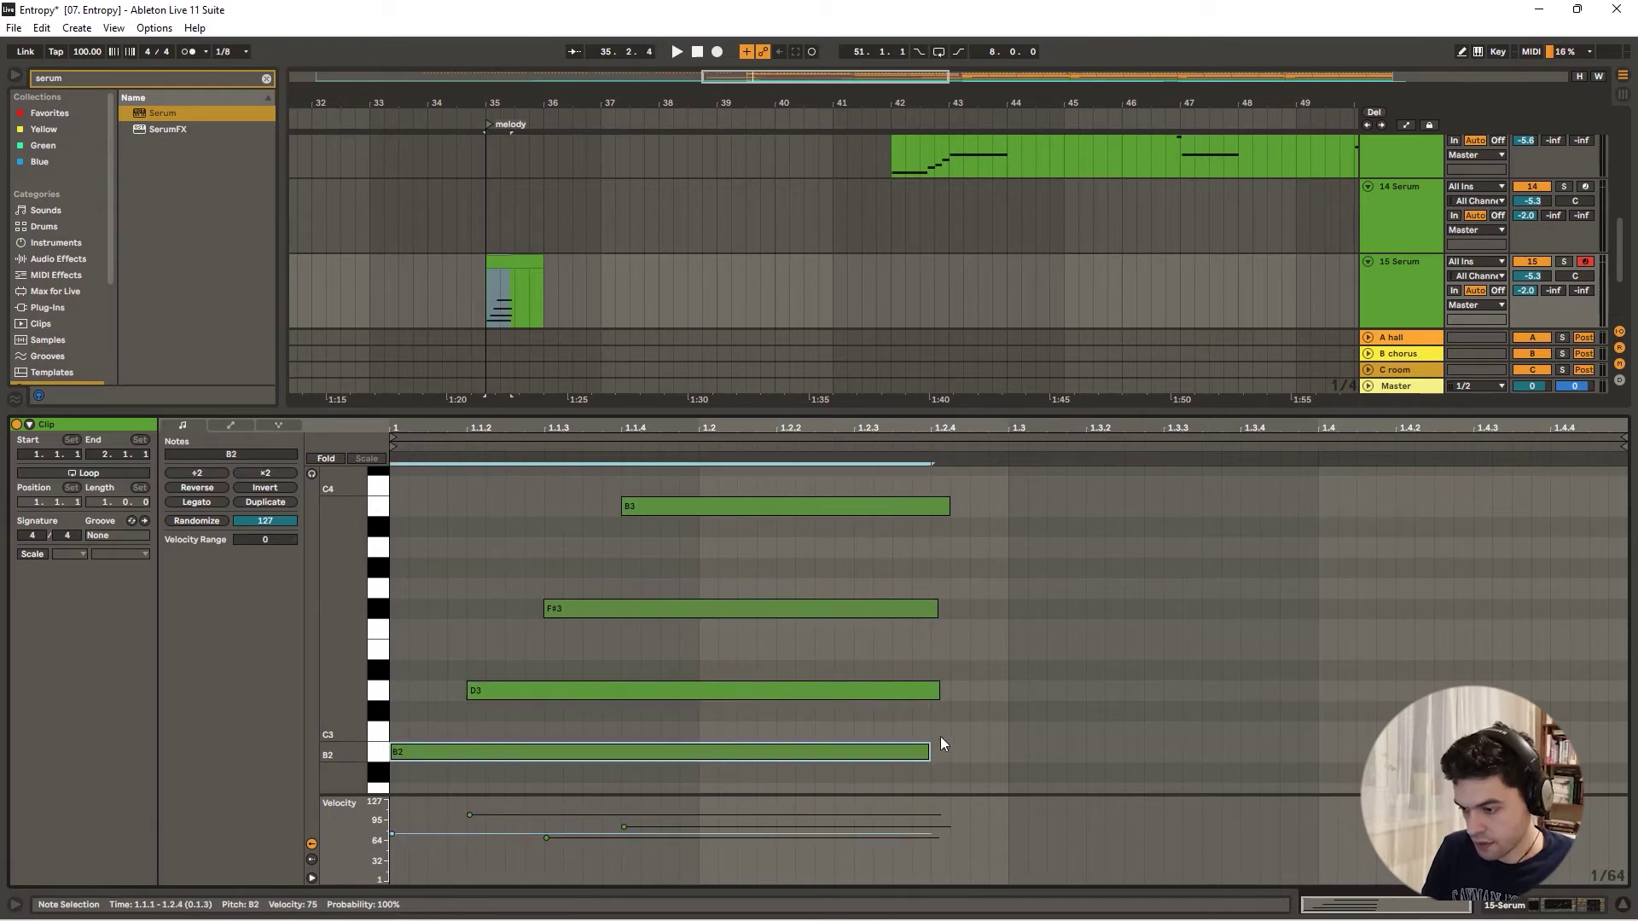
{"action": "left_click", "coordinate": [1624, 906]}
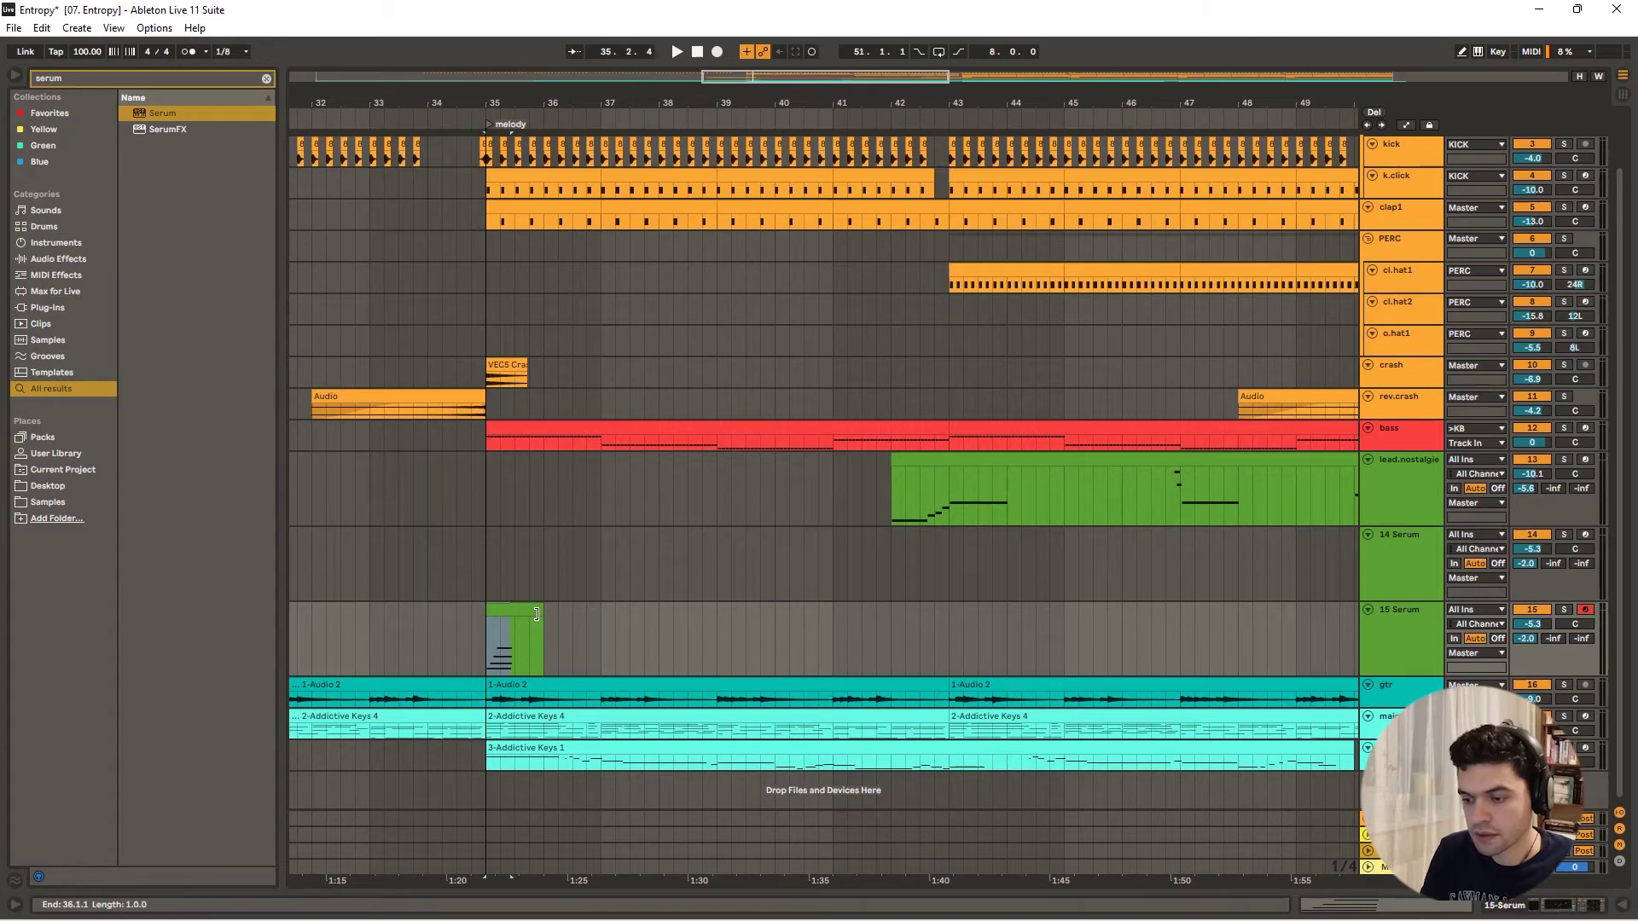
- Play the edited clip with the arrangement and show the 15 Serum track's devices
{"action": "left_click", "coordinate": [586, 632]}
{"action": "key", "text": "space"}
{"action": "double_click", "coordinate": [1413, 648]}
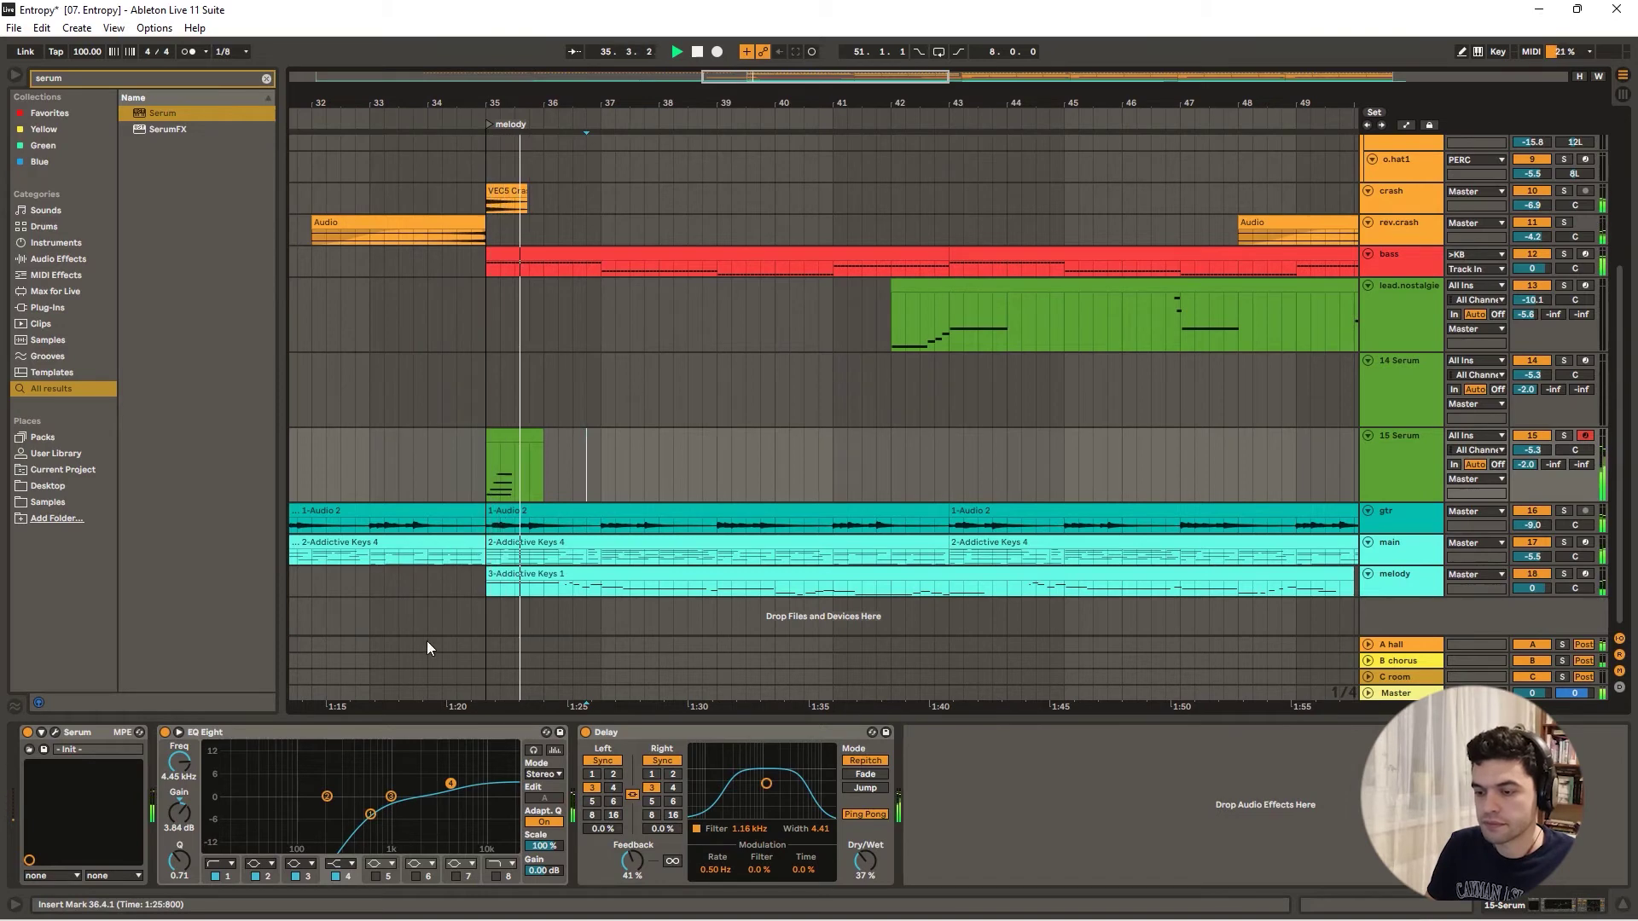
{"action": "key", "text": "space"}
{"action": "left_click_drag", "start_coordinate": [478, 92], "coordinate": [465, 151]}
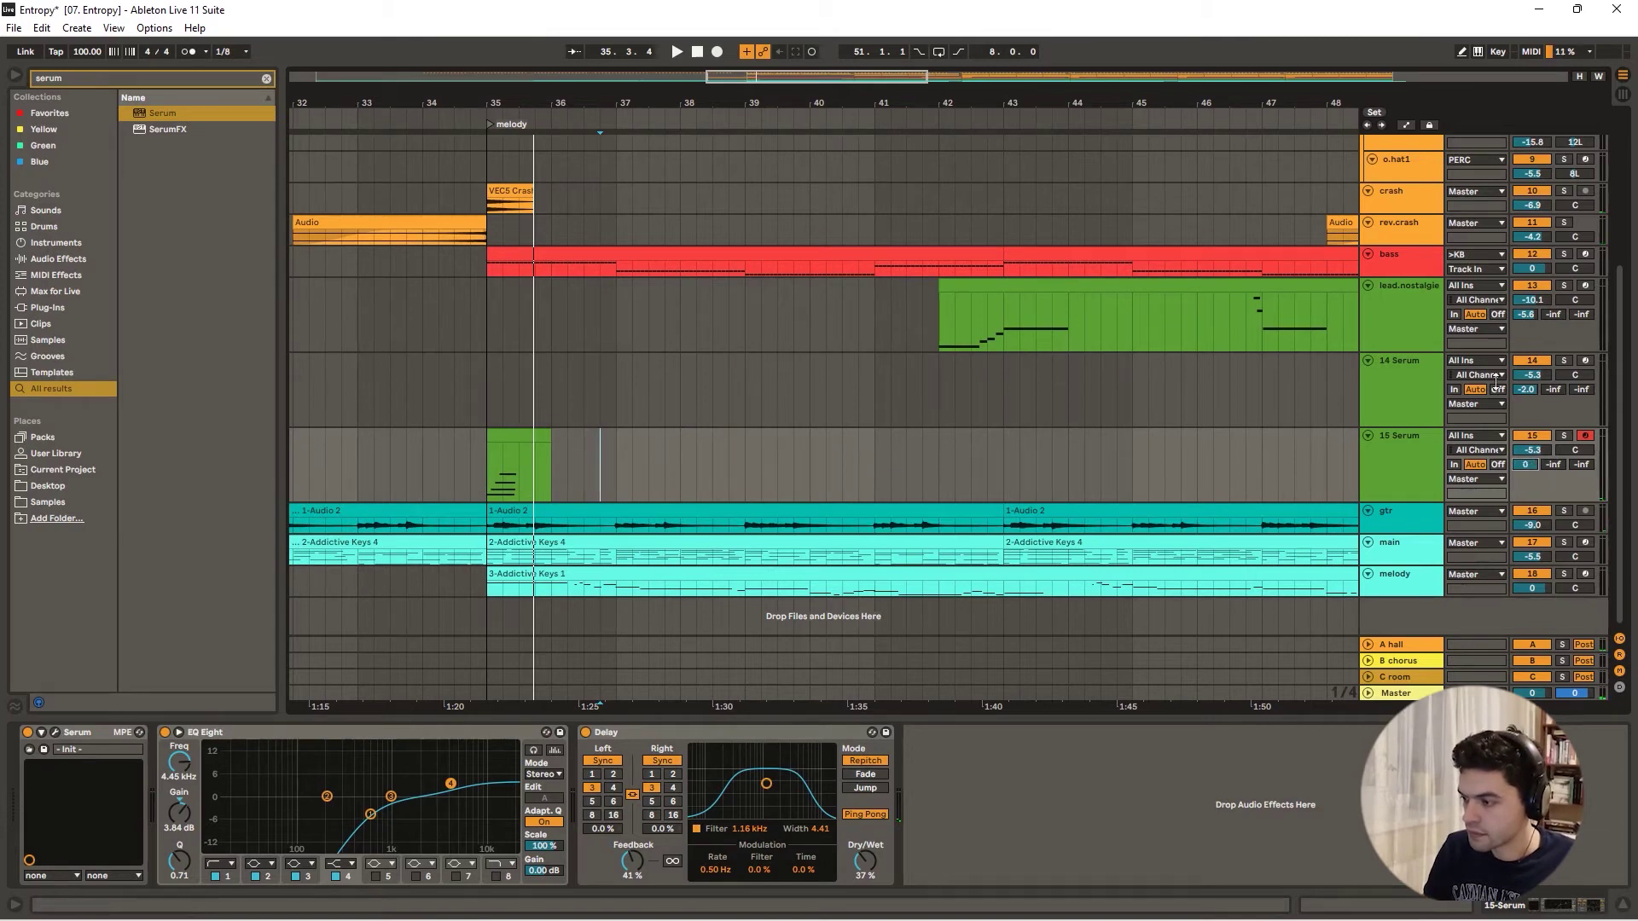
- Replay the clip from bar 35 and lower the 15 Serum track's A hall send to -inf
{"action": "key", "text": "space"}
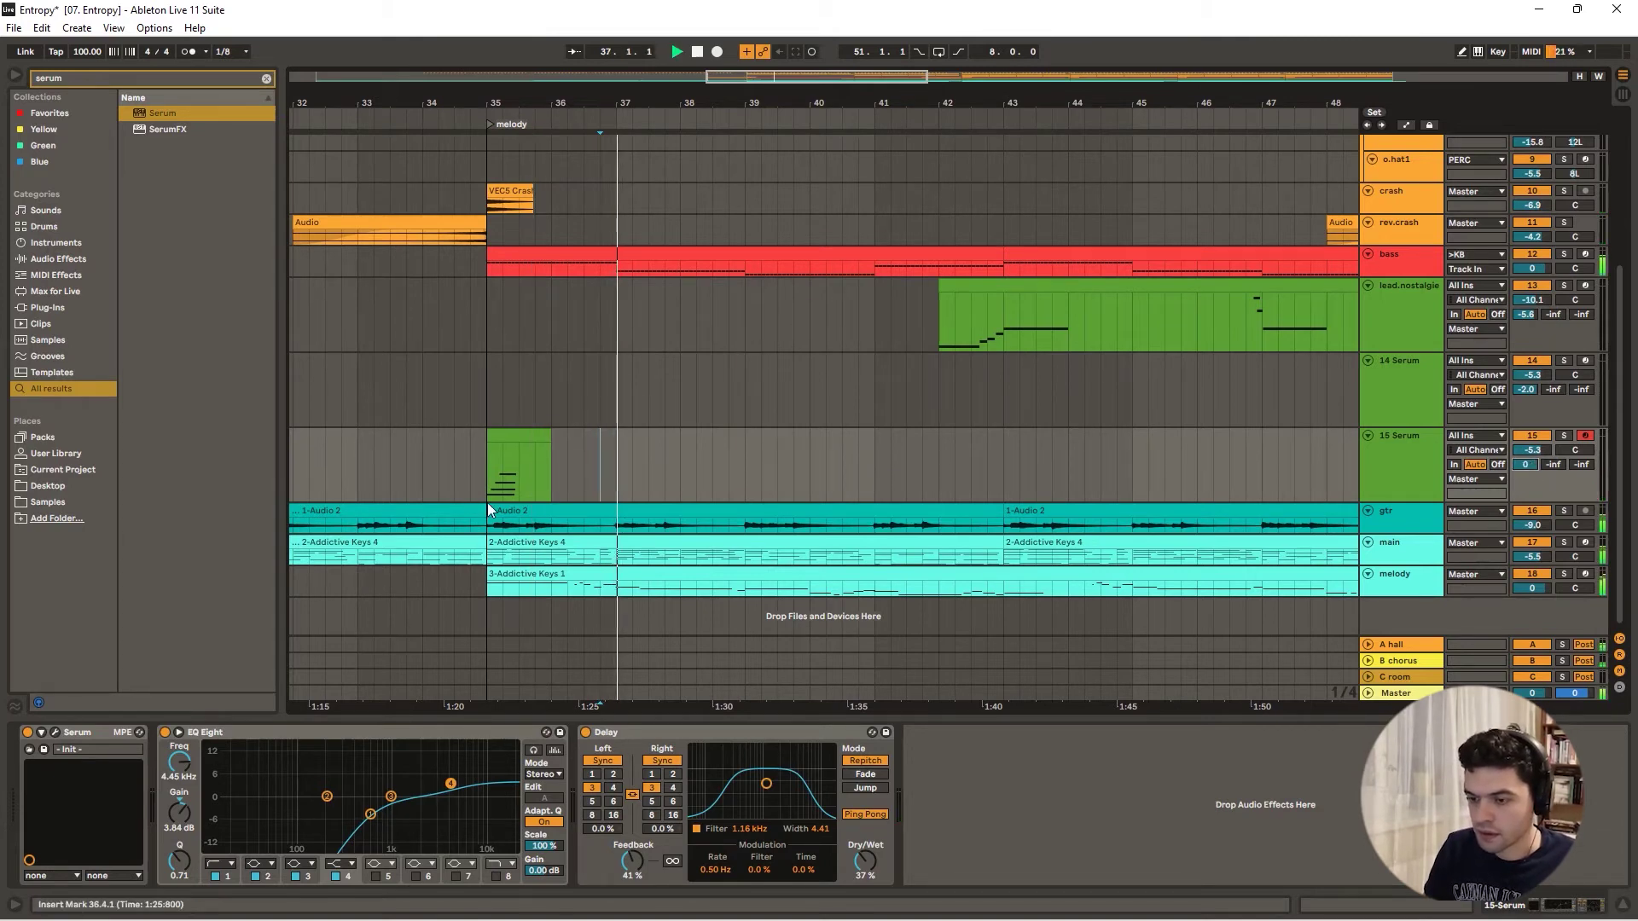
{"action": "key", "text": "space"}
{"action": "key", "text": "space"}
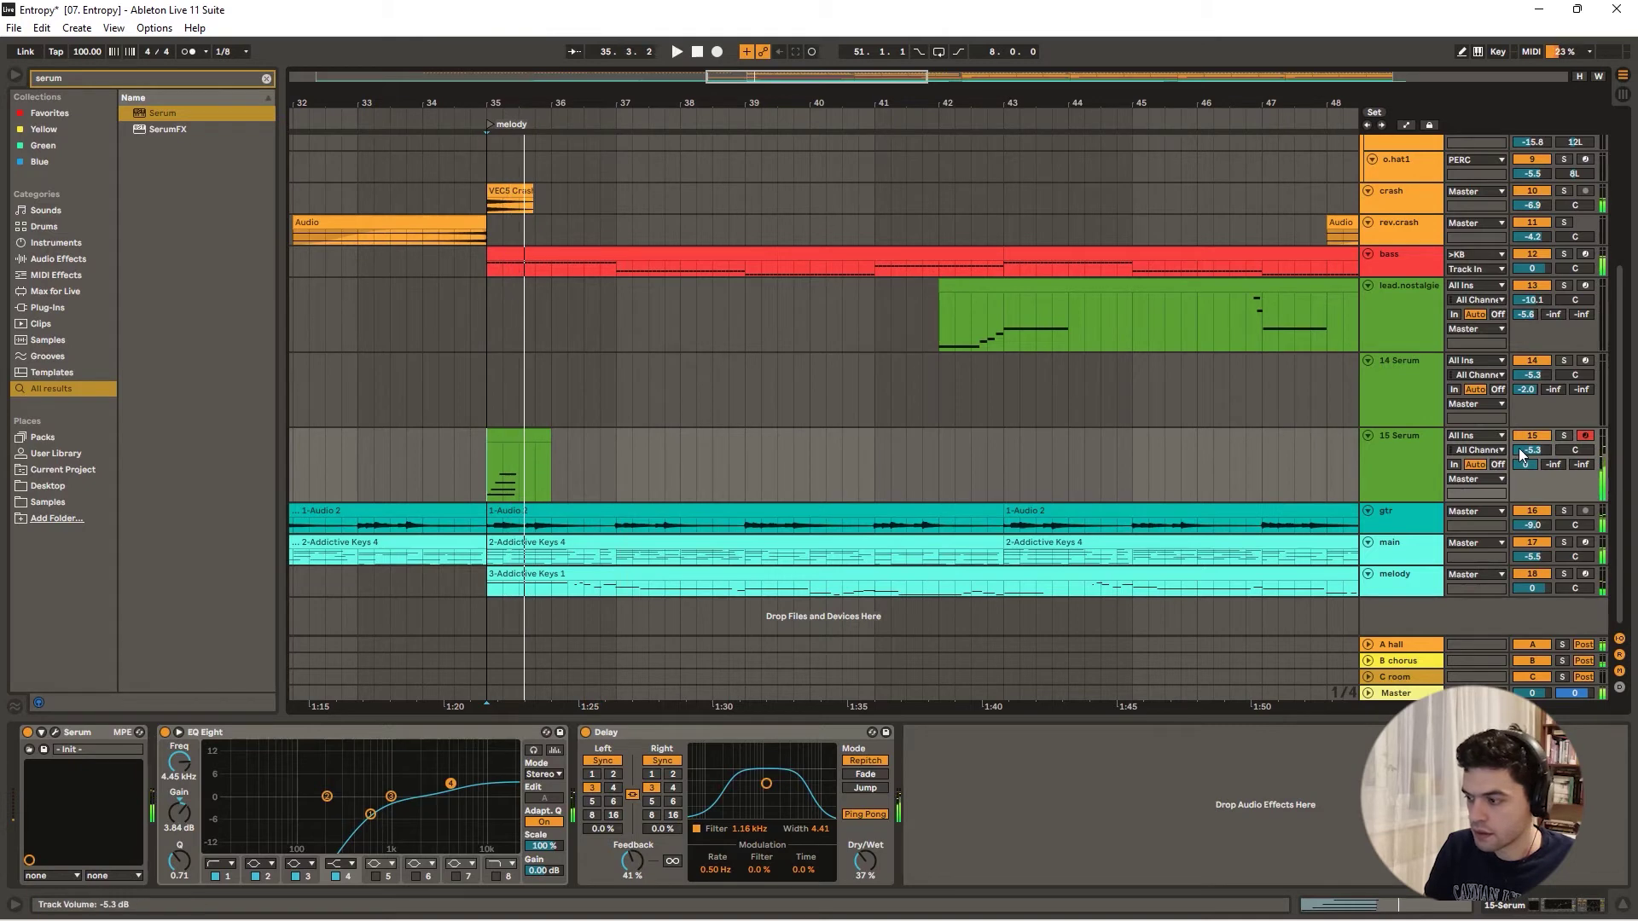
{"action": "left_click_drag", "start_coordinate": [1530, 464], "coordinate": [1530, 512]}
{"action": "left_click", "coordinate": [1400, 475]}
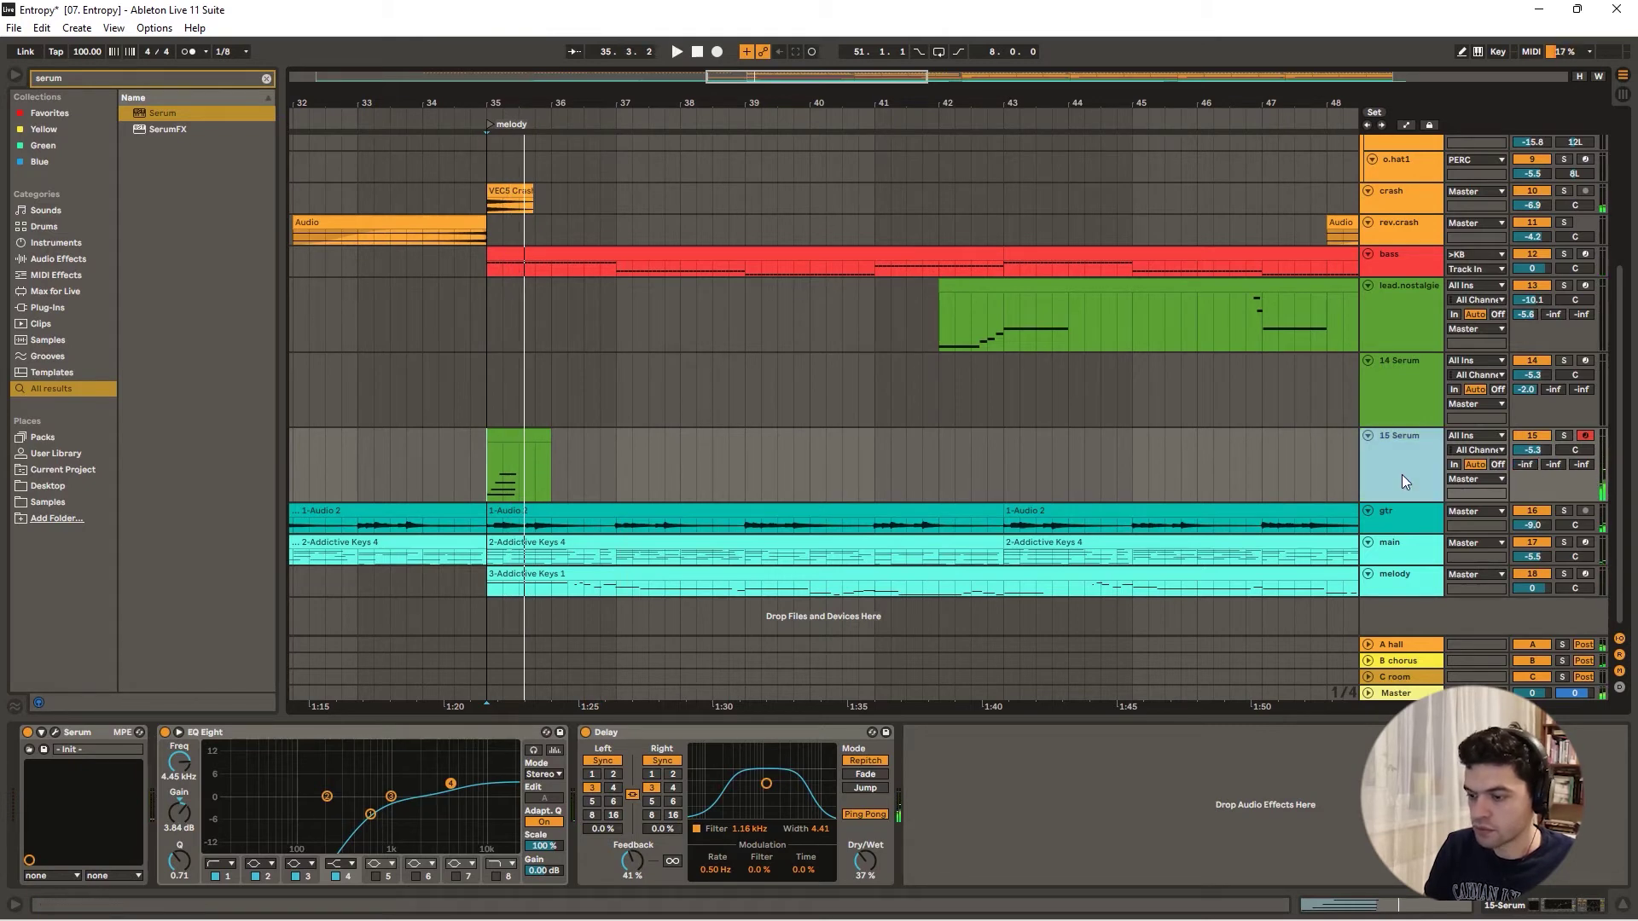
- Search the browser for "arts" and add ArtsAcousticReverb after the Delay on the 15 Serum track
{"action": "left_click", "coordinate": [1041, 798]}
{"action": "key", "text": "ctrl+f"}
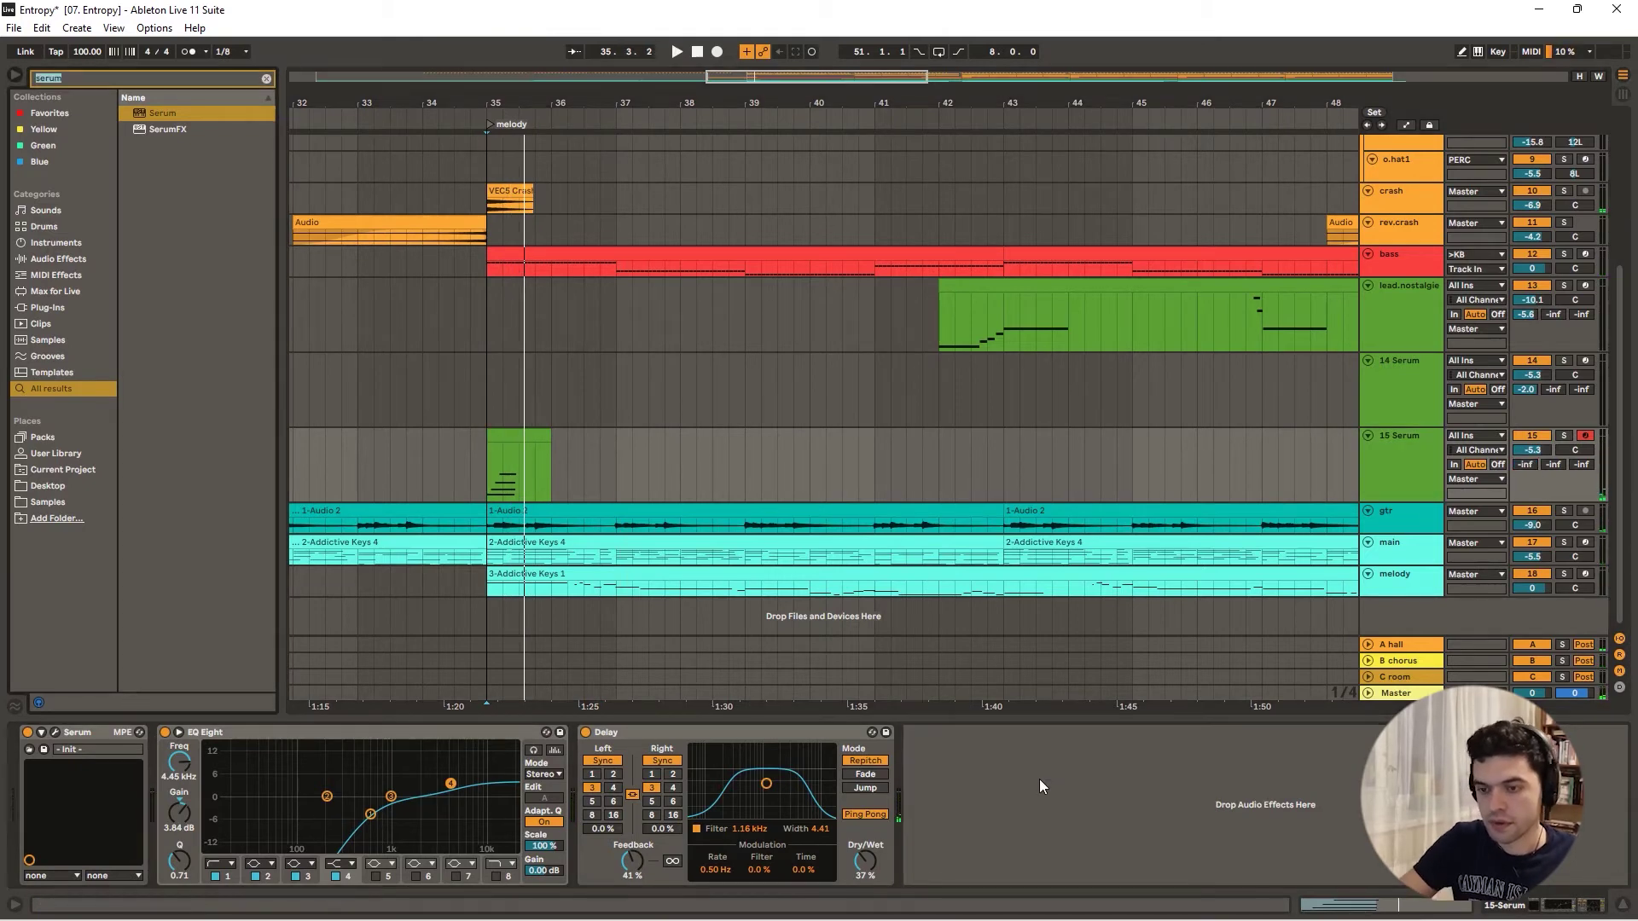
{"action": "type", "text": "arts"}
{"action": "double_click", "coordinate": [181, 112]}
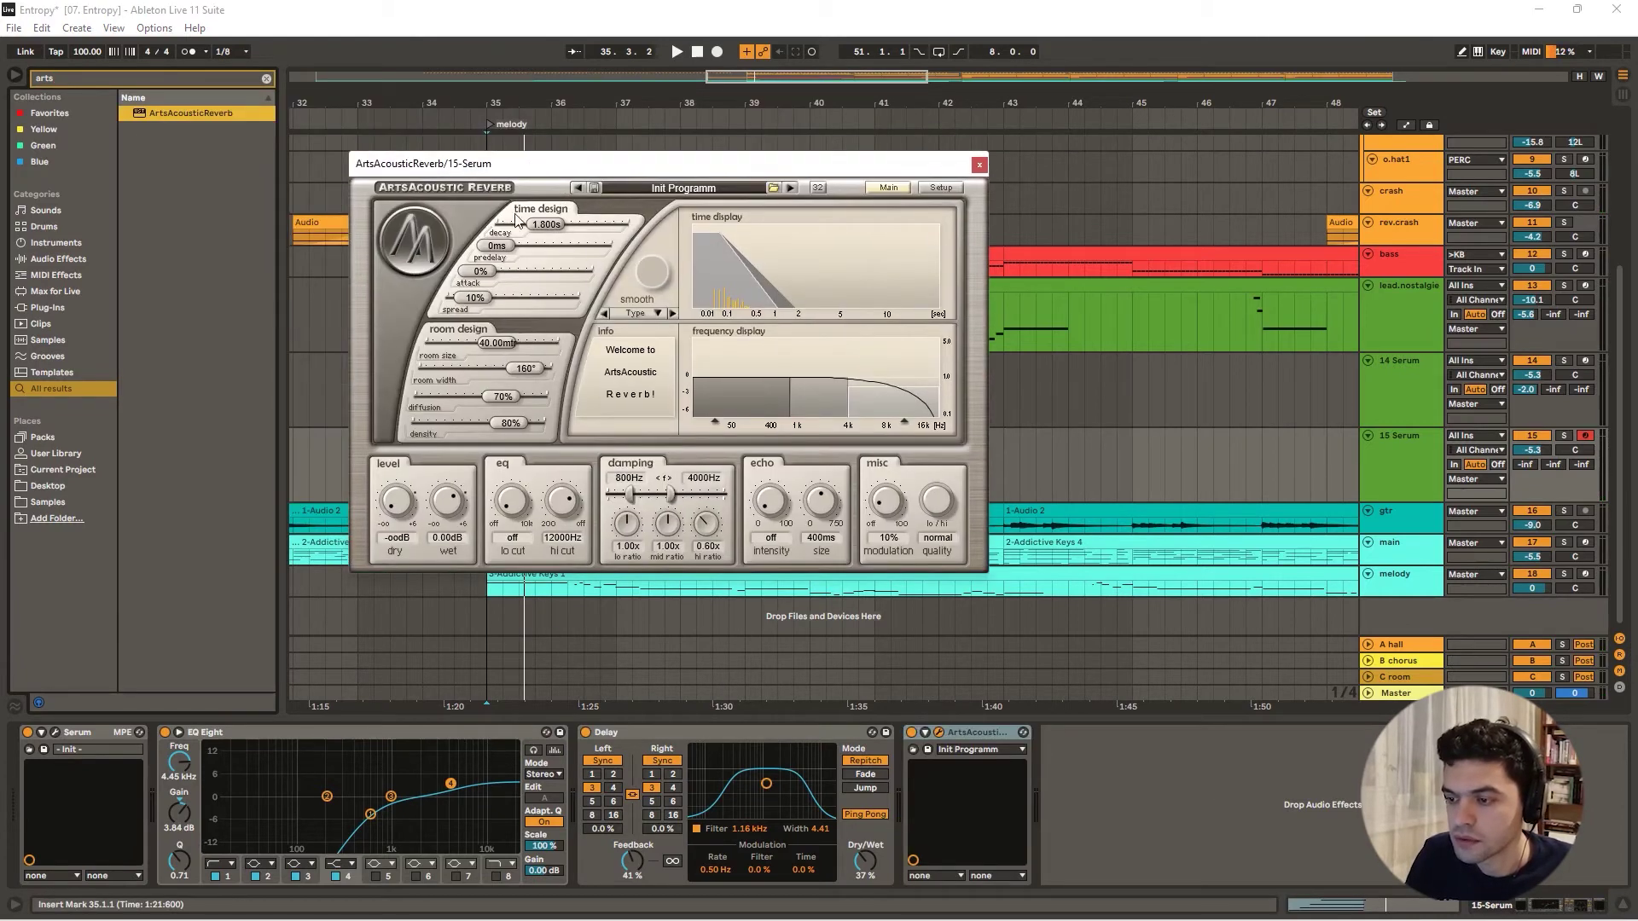
{"action": "left_click", "coordinate": [773, 188]}
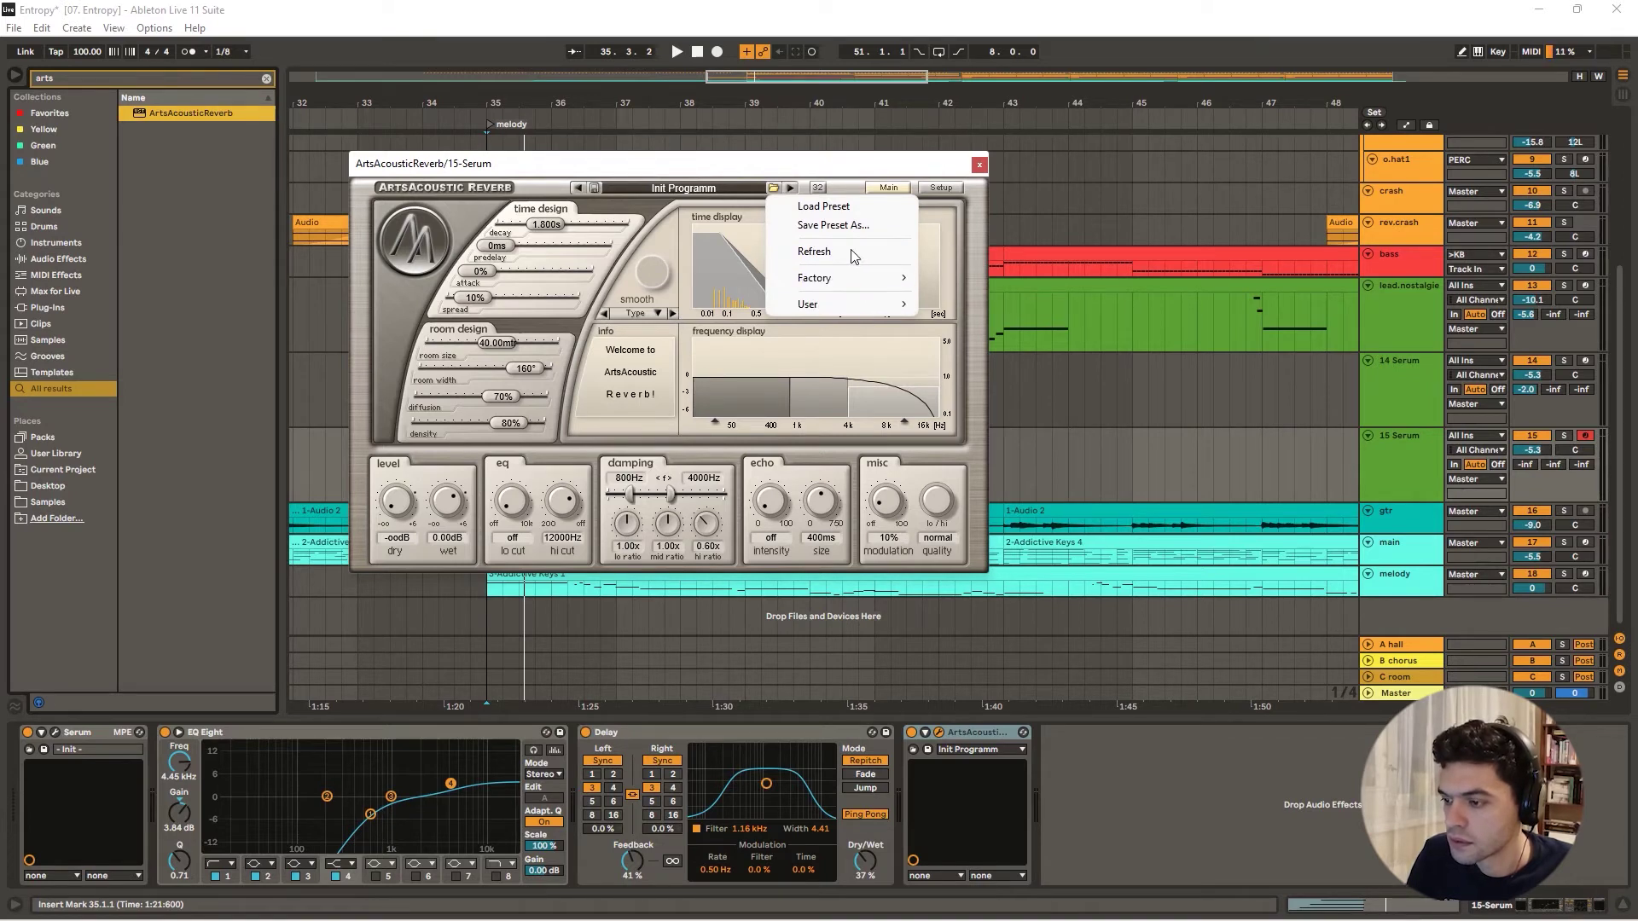
{"action": "left_click", "coordinate": [779, 163]}
{"action": "left_click_drag", "start_coordinate": [779, 163], "coordinate": [726, 126]}
{"action": "left_click", "coordinate": [721, 152]}
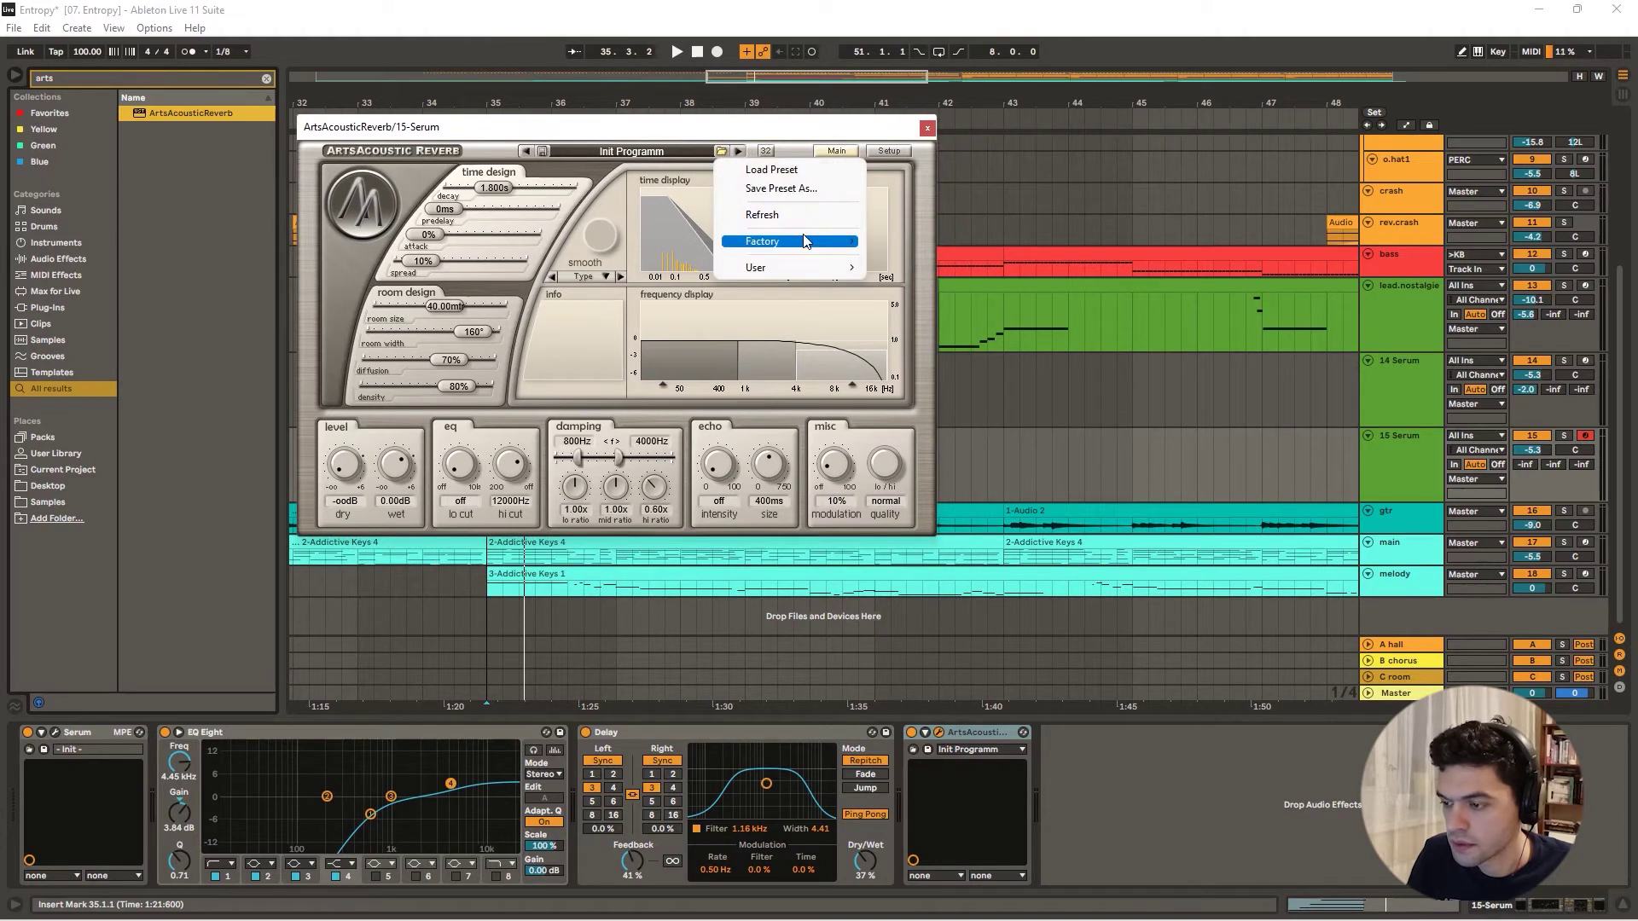
{"action": "left_click", "coordinate": [728, 128]}
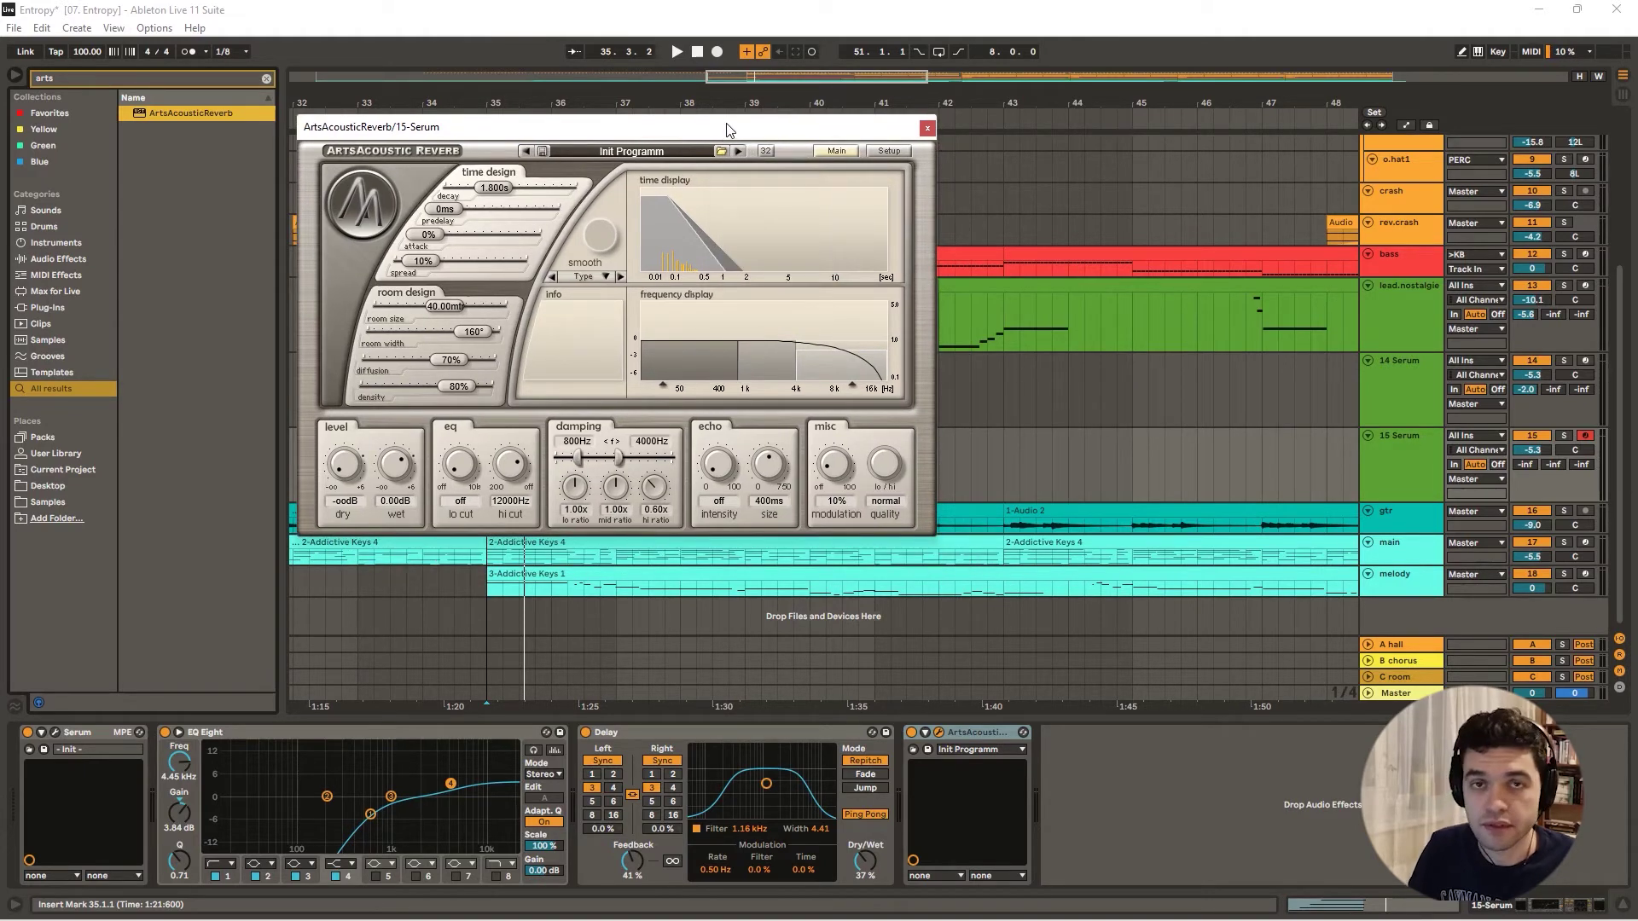
{"action": "left_click", "coordinate": [718, 153]}
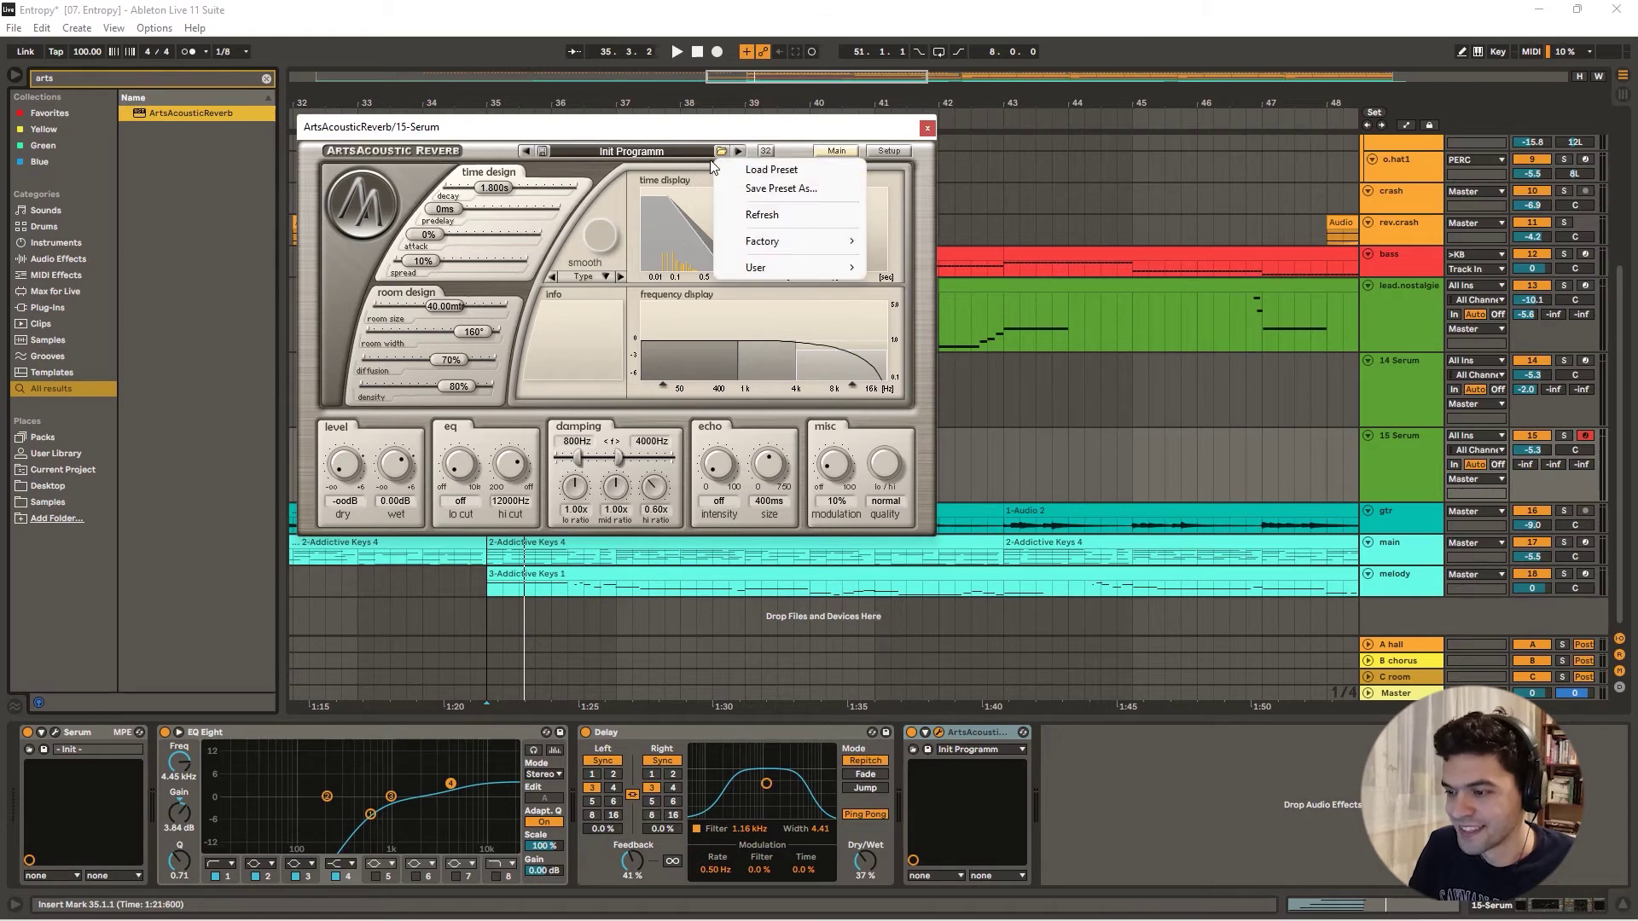
{"action": "left_click", "coordinate": [531, 137]}
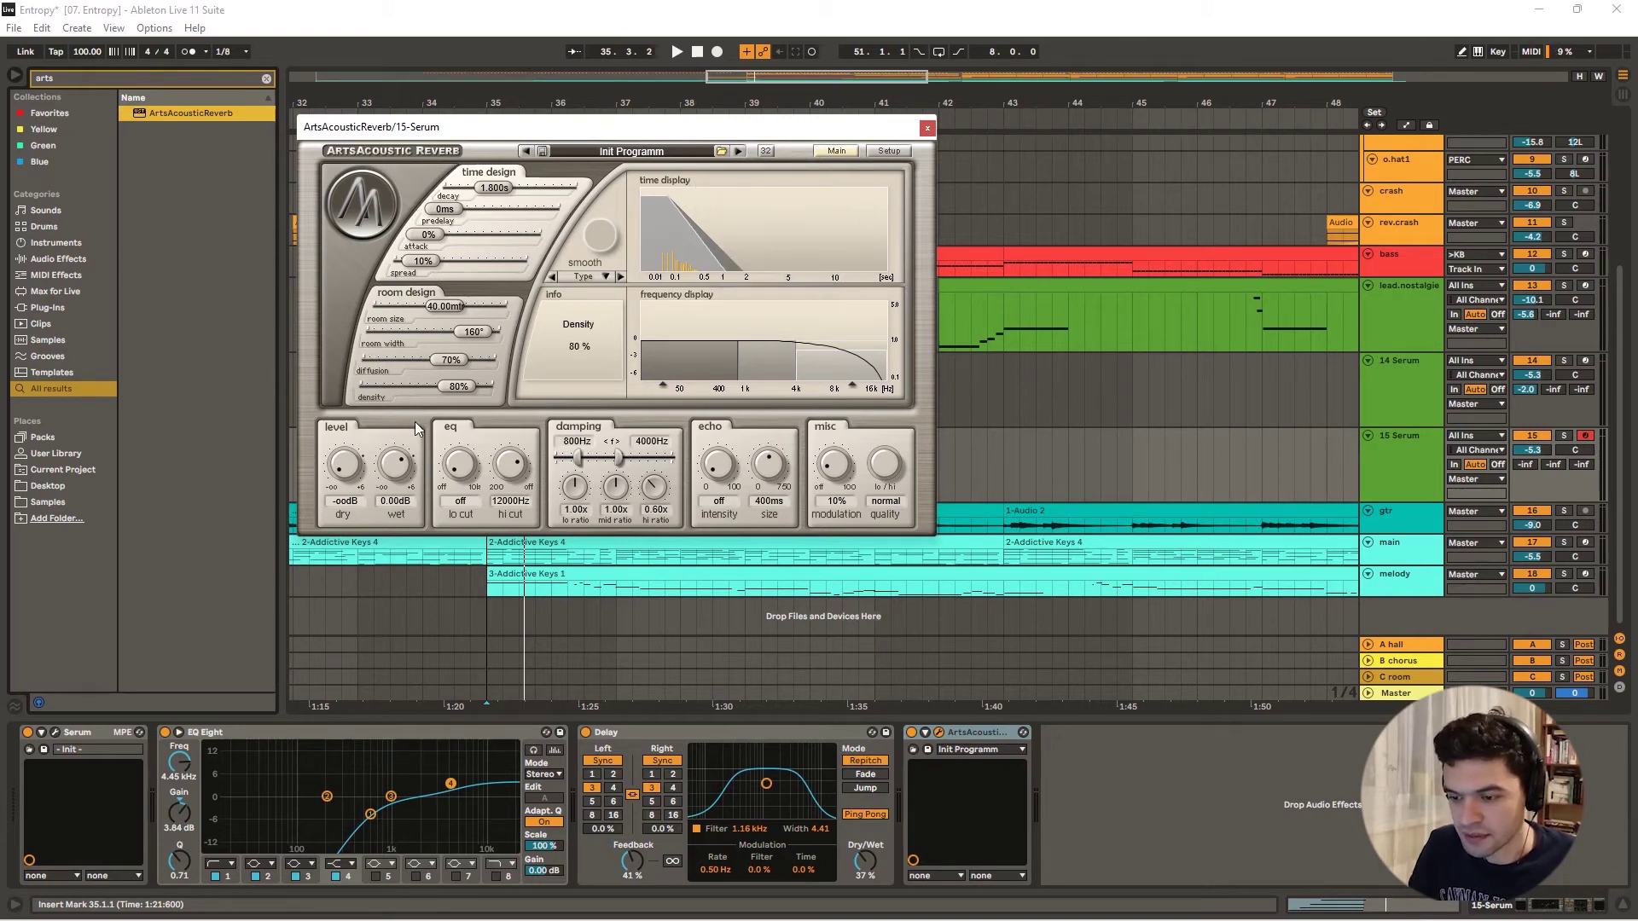
- Set the reverb's decay to 5.970 s, its predelay to 57 ms and its room size to about 55 m
{"action": "left_click_drag", "start_coordinate": [493, 193], "coordinate": [481, 228]}
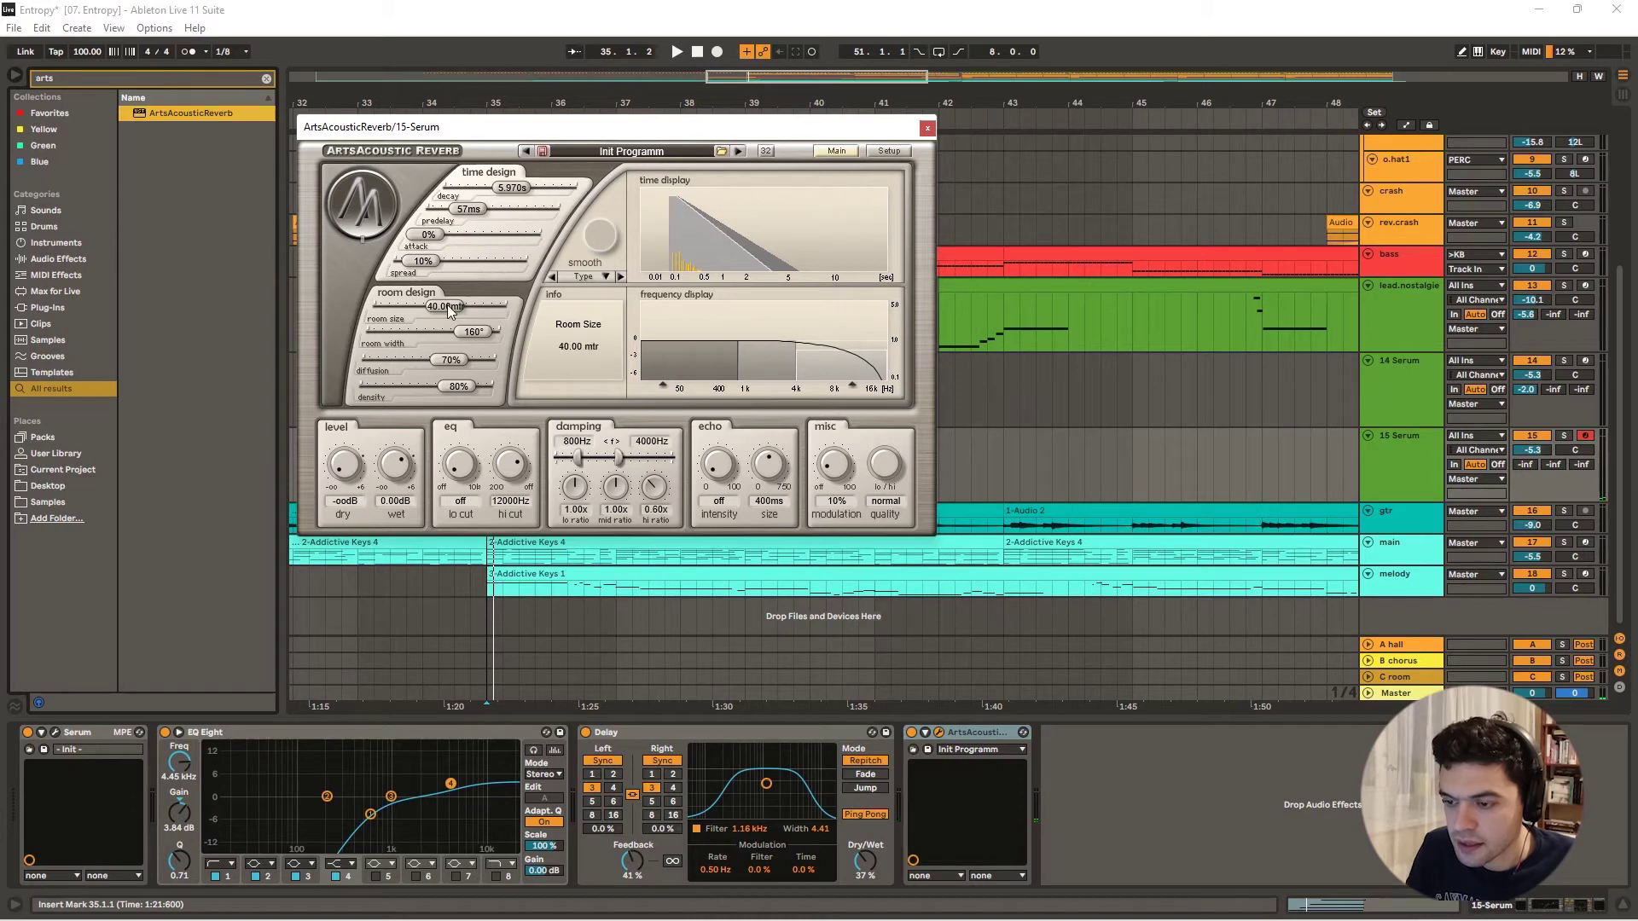
{"action": "left_click_drag", "start_coordinate": [450, 309], "coordinate": [482, 312]}
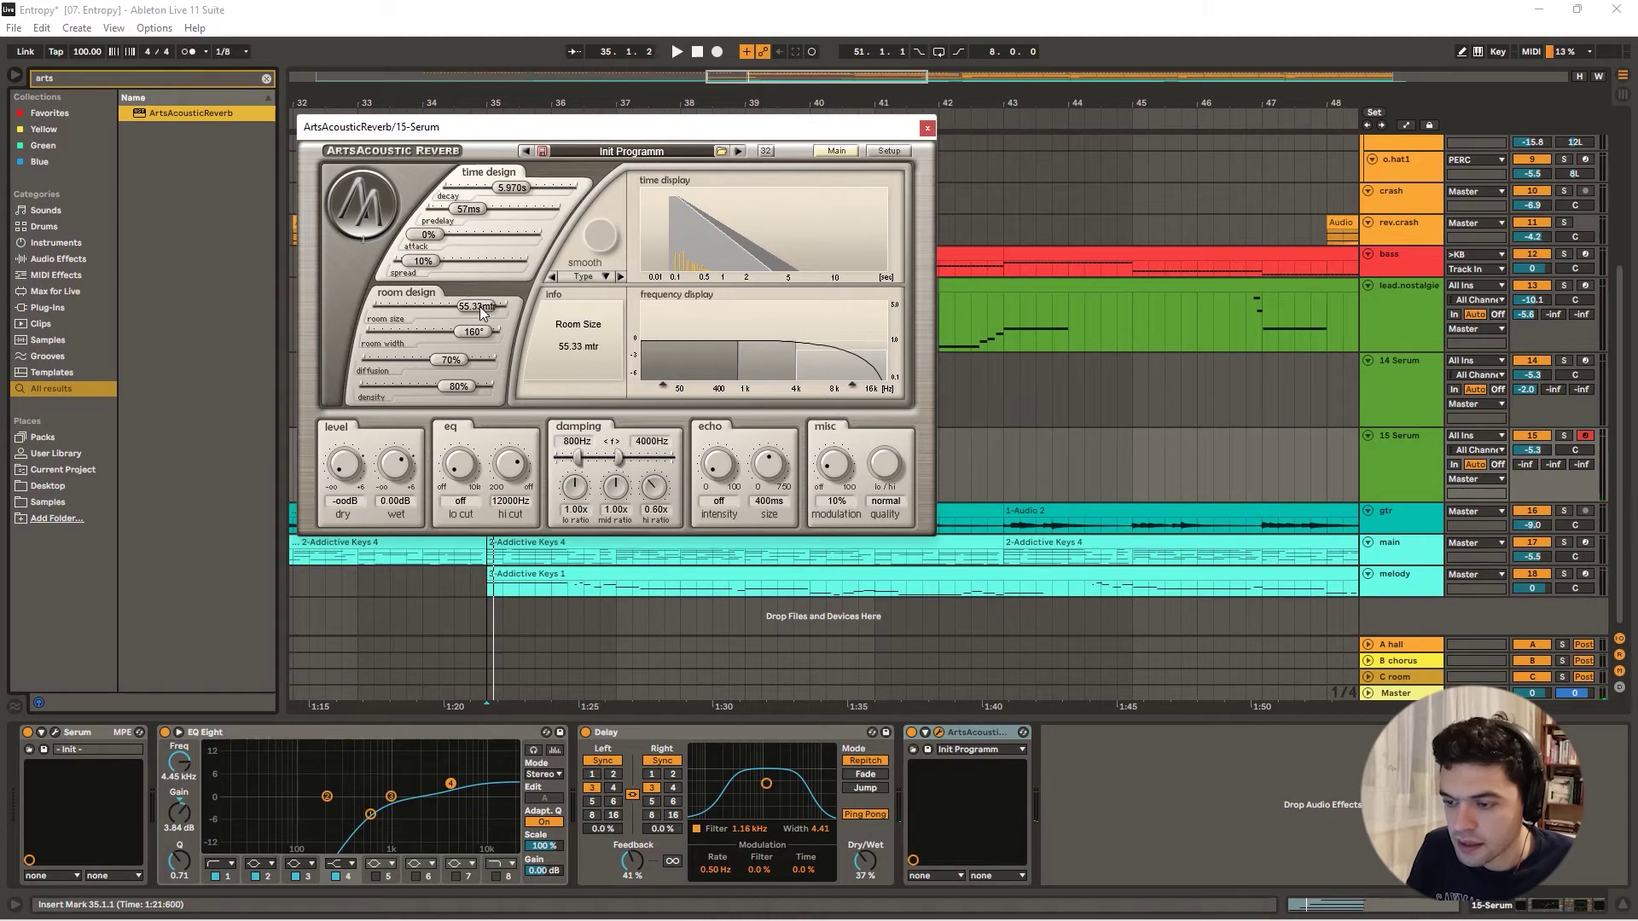
- Set the reverb's dry level to 0.00 dB and its wet level to -7.57 dB
{"action": "right_click", "coordinate": [345, 474]}
{"action": "left_click", "coordinate": [332, 101]}
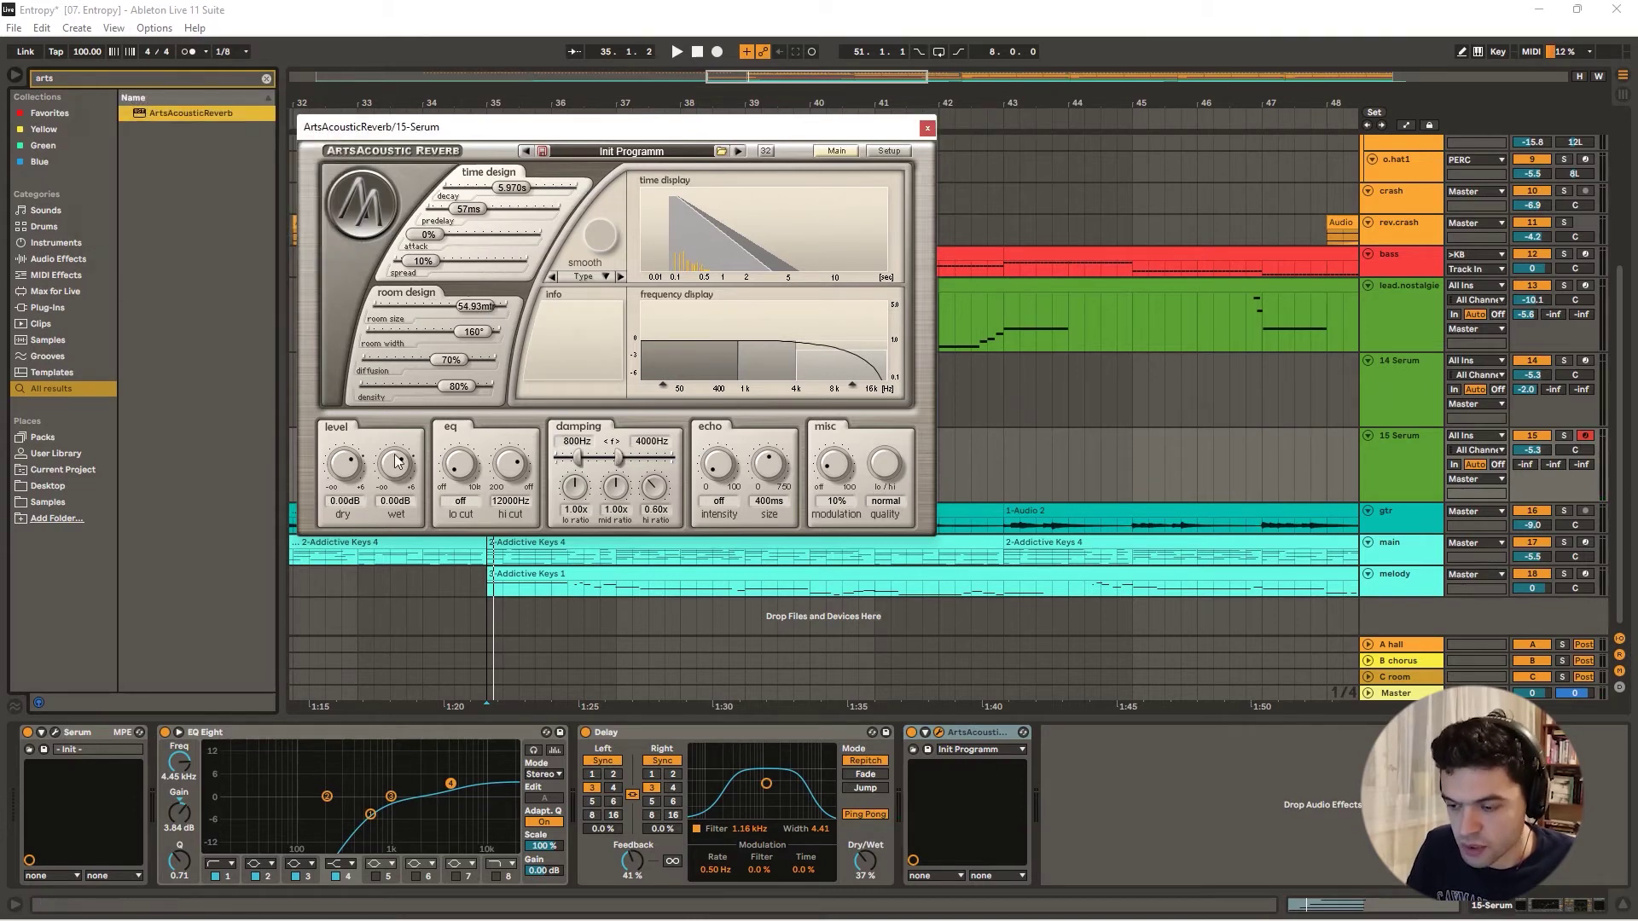
{"action": "scroll", "coordinate": [396, 488], "scroll_direction": "down", "scroll_amount": 3}
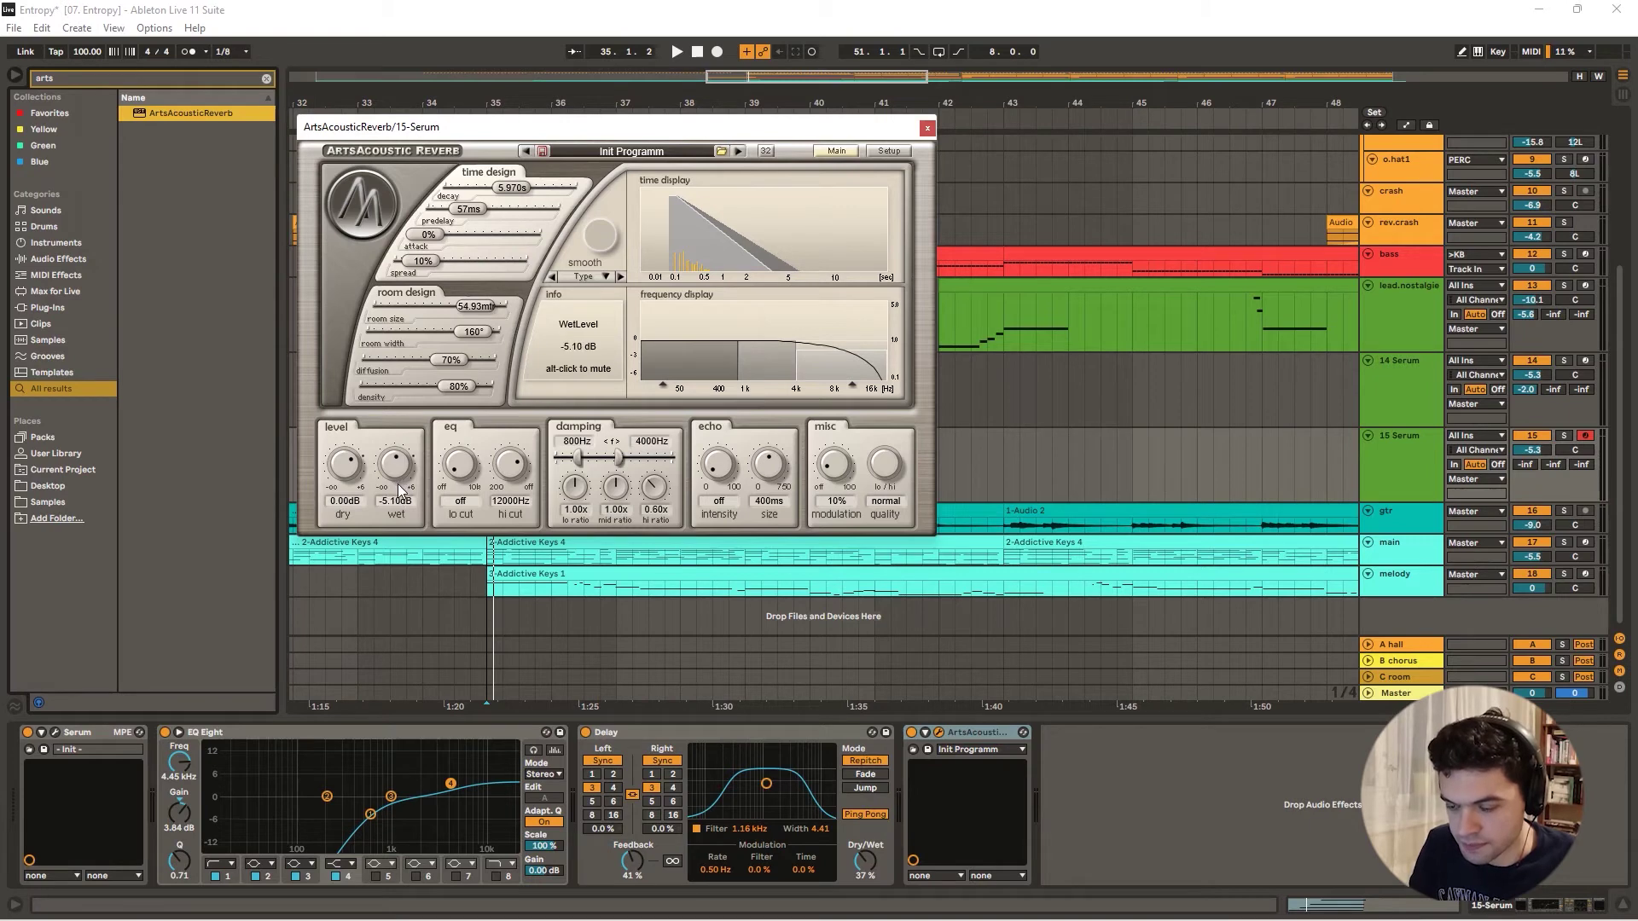
{"action": "scroll", "coordinate": [401, 475], "scroll_direction": "down", "scroll_amount": 1}
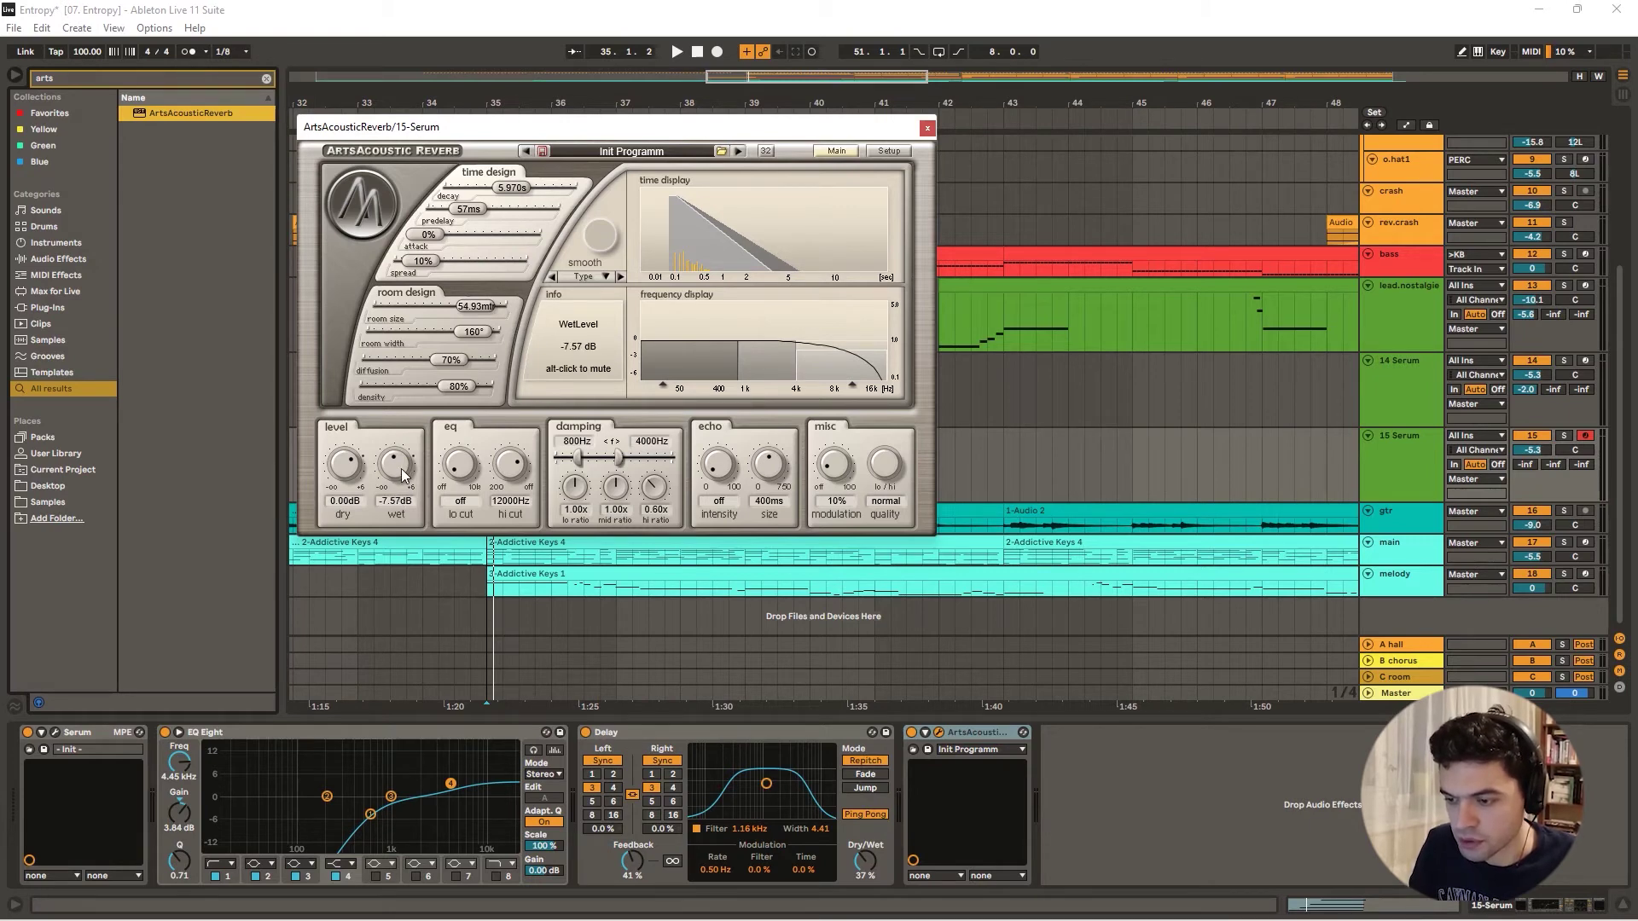
- Set the reverb's room size to 57.32 m, room width to 152°, diffusion to 74% and its type to large
{"action": "left_click_drag", "start_coordinate": [473, 330], "coordinate": [467, 330]}
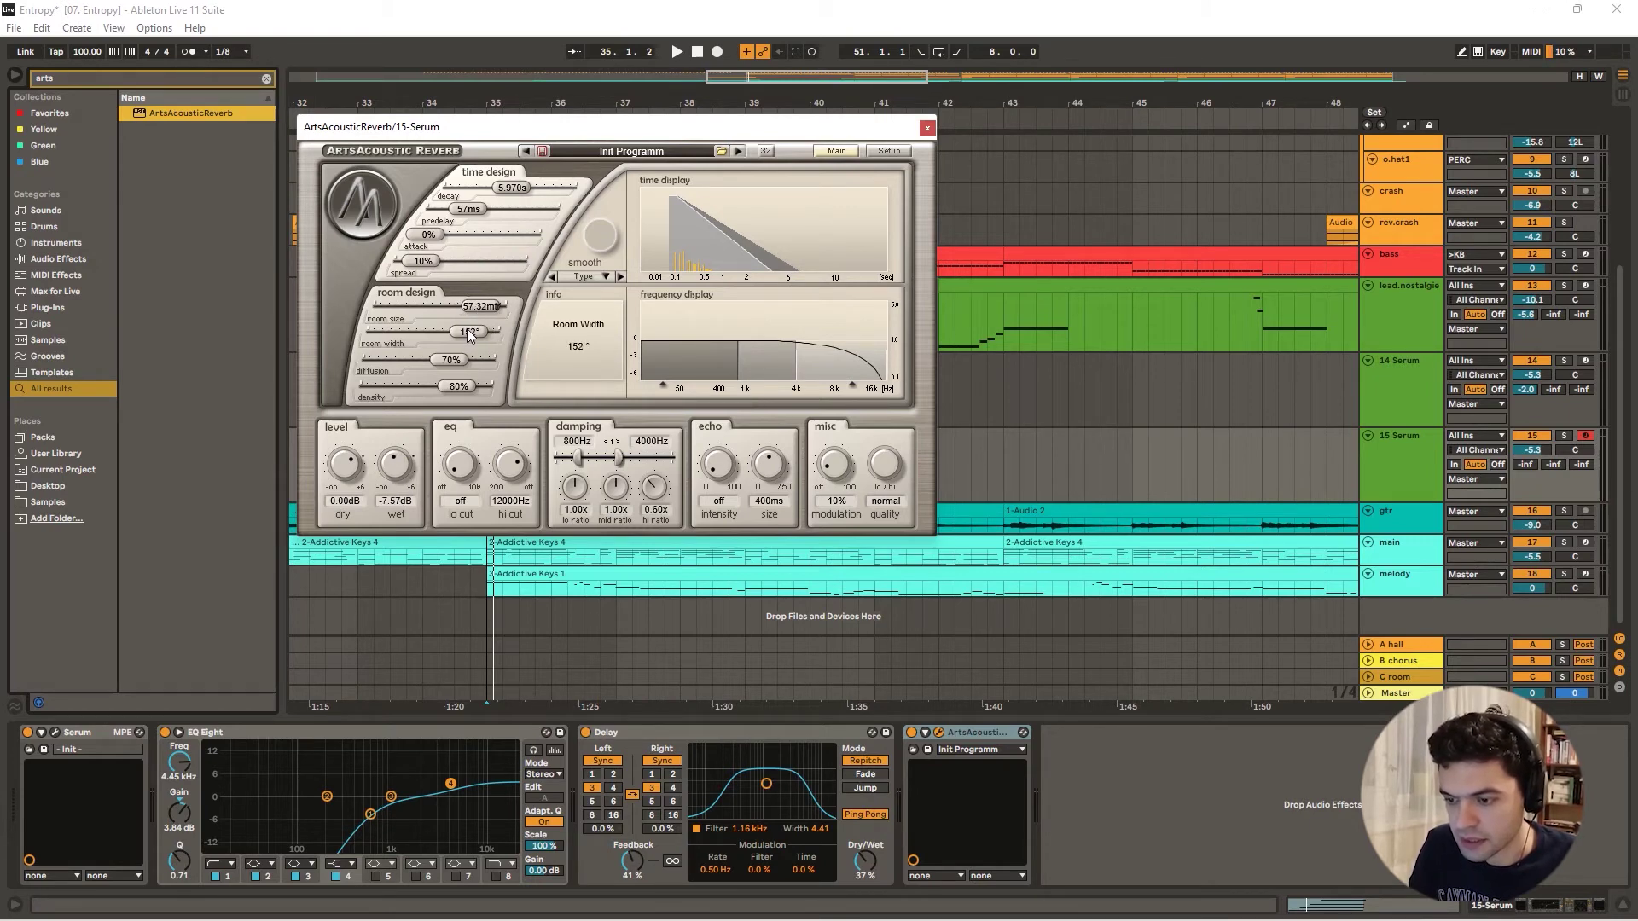
{"action": "left_click", "coordinate": [603, 276]}
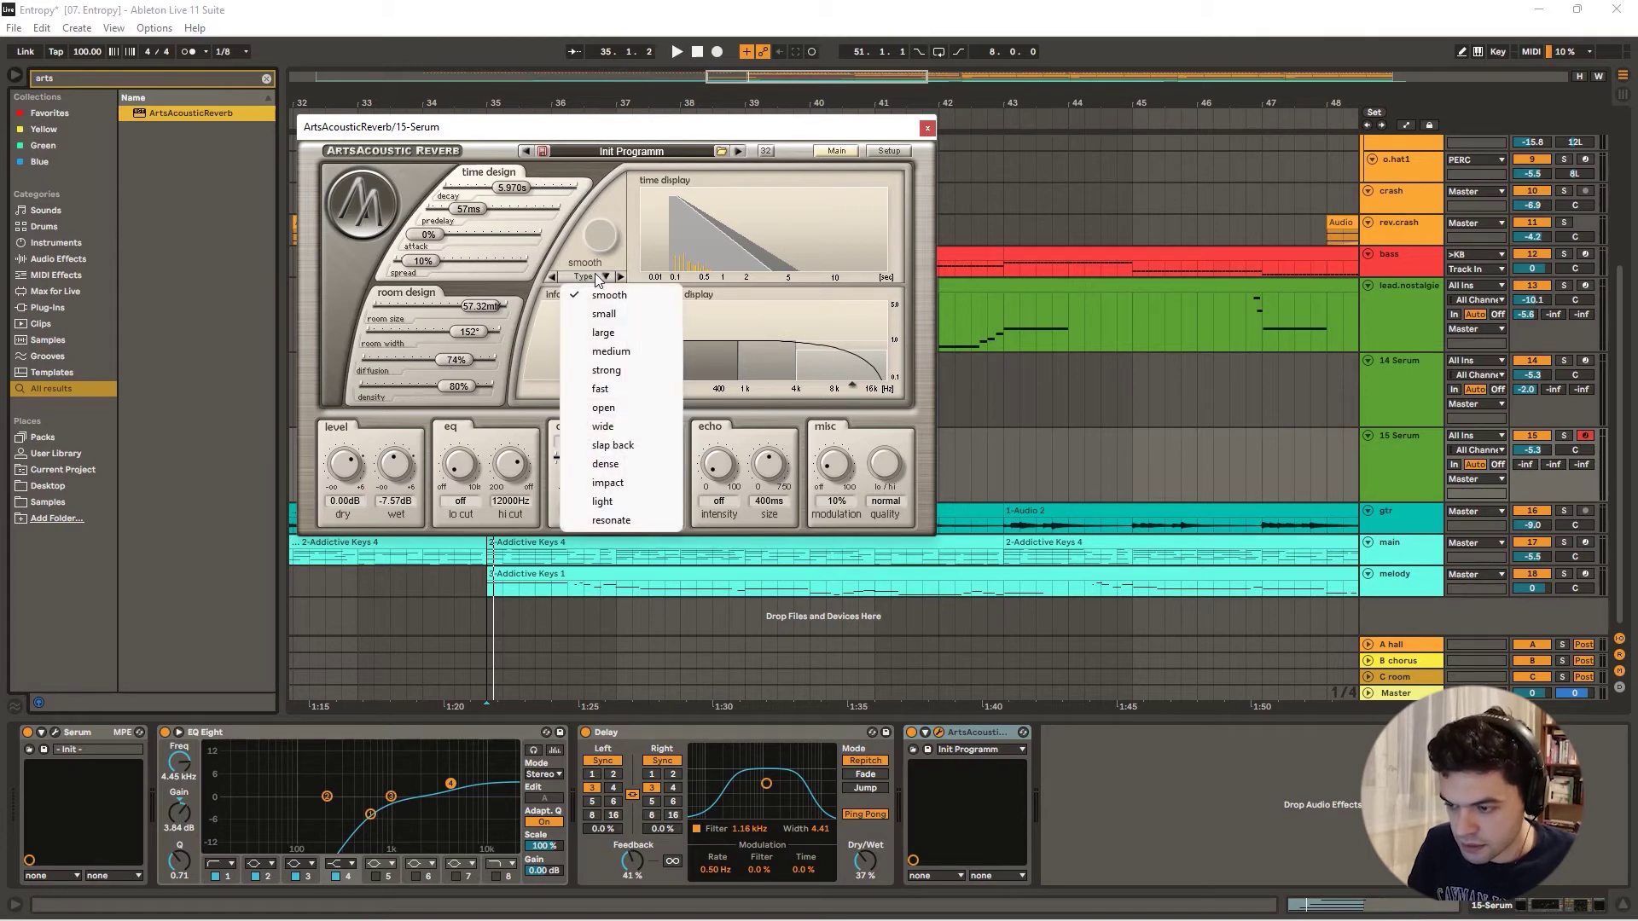
{"action": "left_click", "coordinate": [637, 340]}
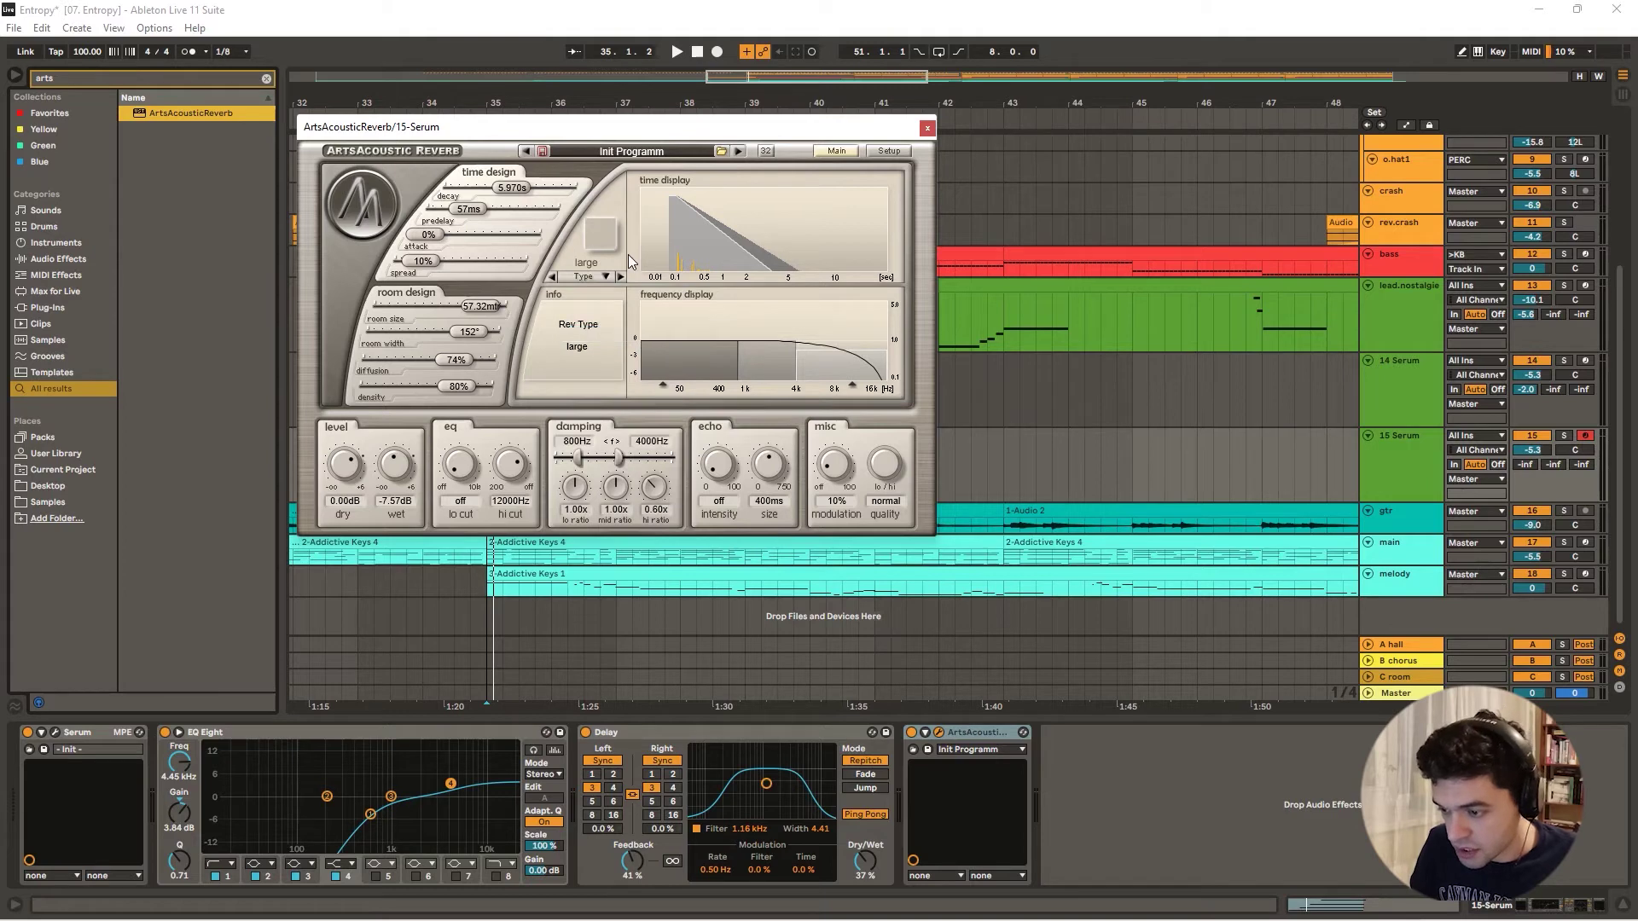
- Set the reverb's lo cut to 644 Hz, hi cut to 10521 Hz, damping frequencies to 1097 and 5942 Hz, and lo ratio to 0.61x
{"action": "left_click_drag", "start_coordinate": [482, 485], "coordinate": [571, 474]}
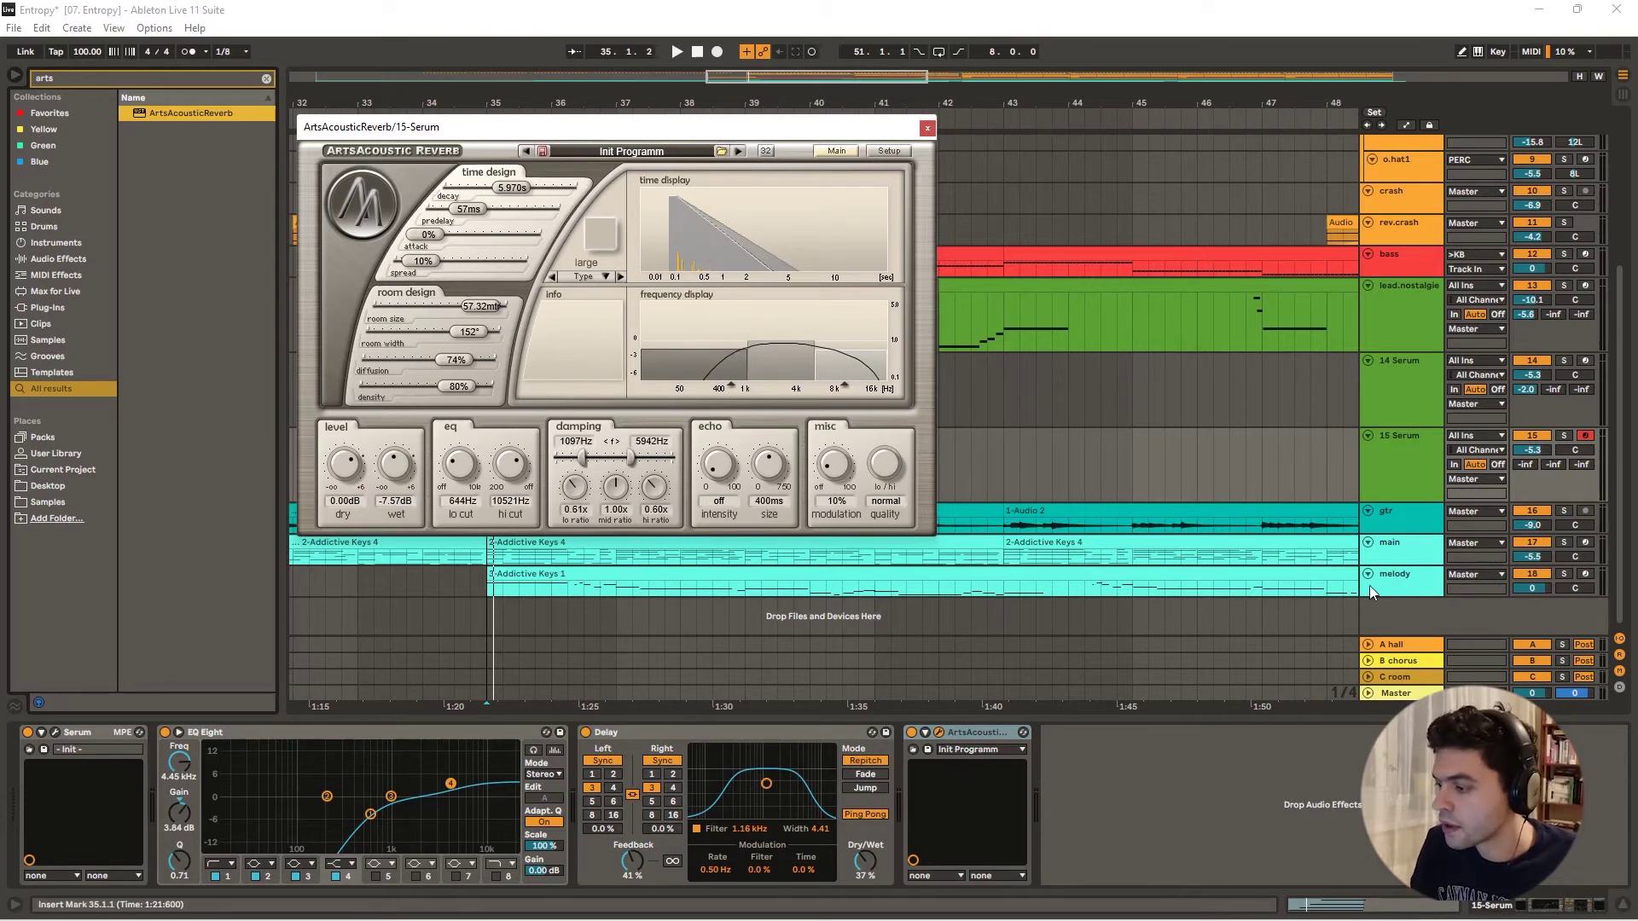
{"action": "left_click", "coordinate": [1420, 463]}
{"action": "left_click_drag", "start_coordinate": [612, 126], "coordinate": [698, 54]}
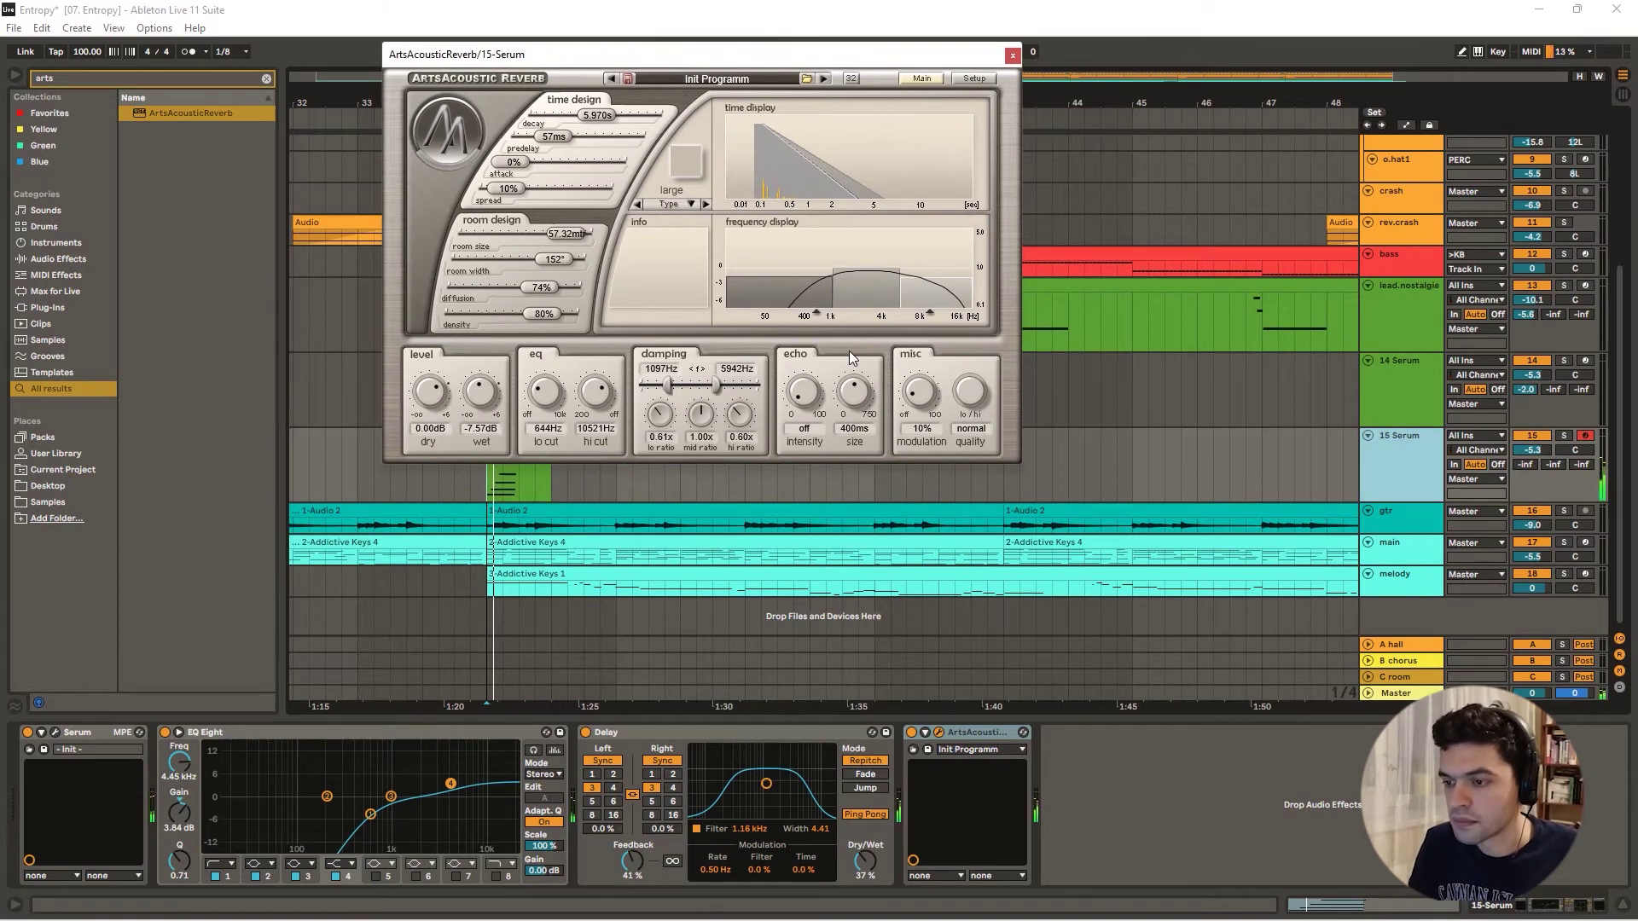
- Set the reverb's decay to 7.225 s, predelay to 61 ms, attack to 11% and spread to 62%
{"action": "left_click_drag", "start_coordinate": [555, 137], "coordinate": [572, 139]}
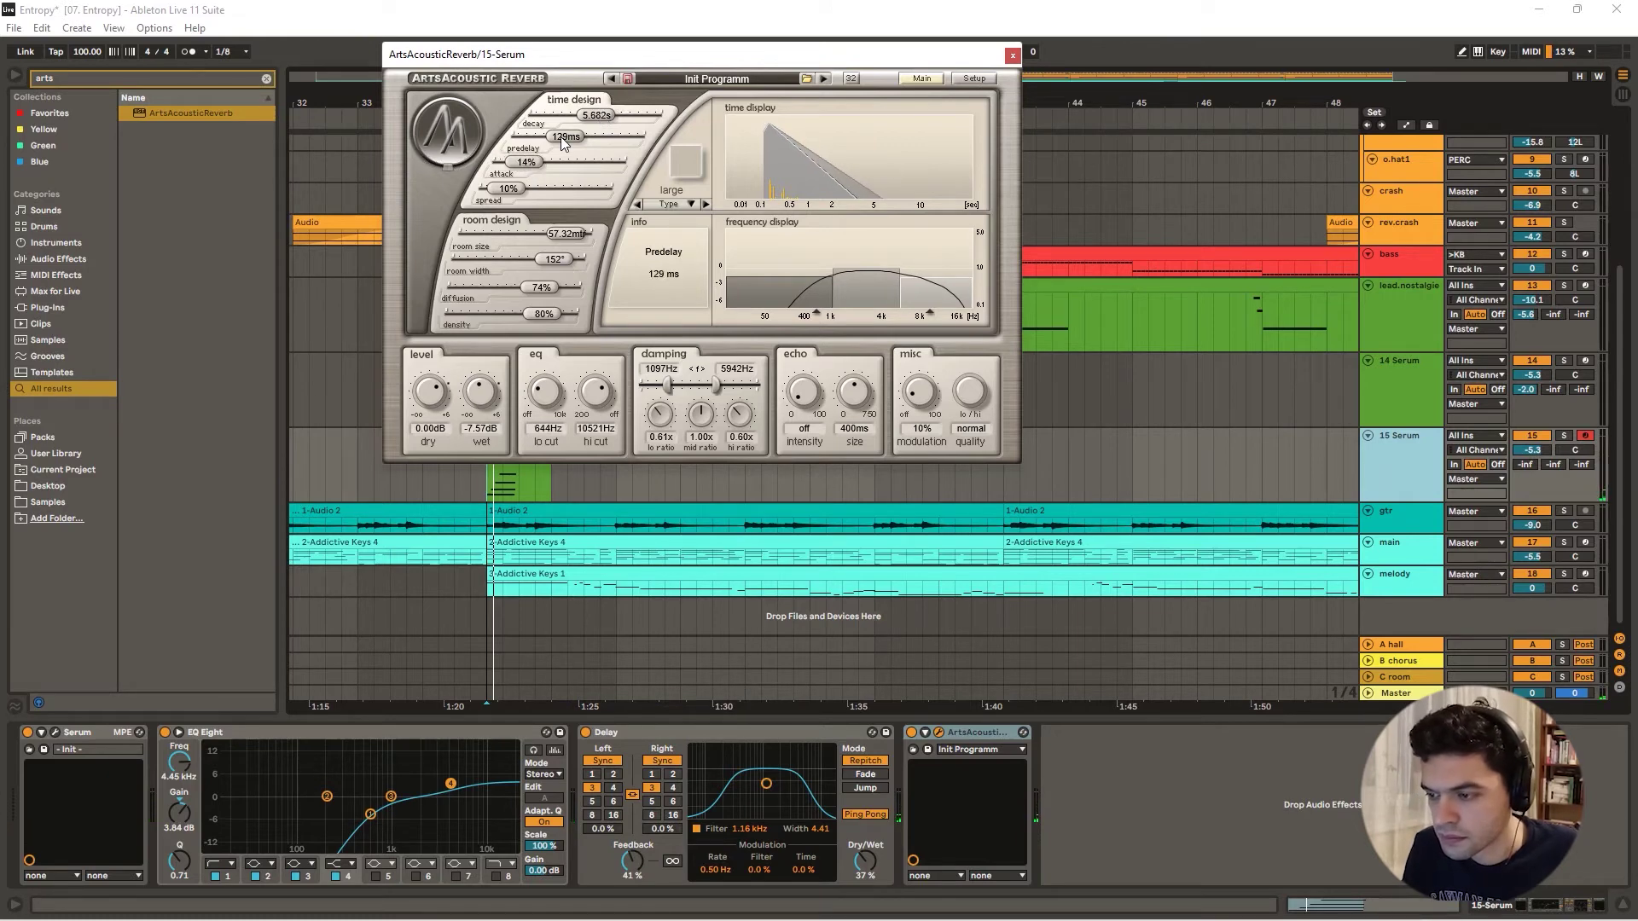
{"action": "left_click_drag", "start_coordinate": [560, 136], "coordinate": [597, 119]}
{"action": "left_click_drag", "start_coordinate": [510, 189], "coordinate": [556, 146]}
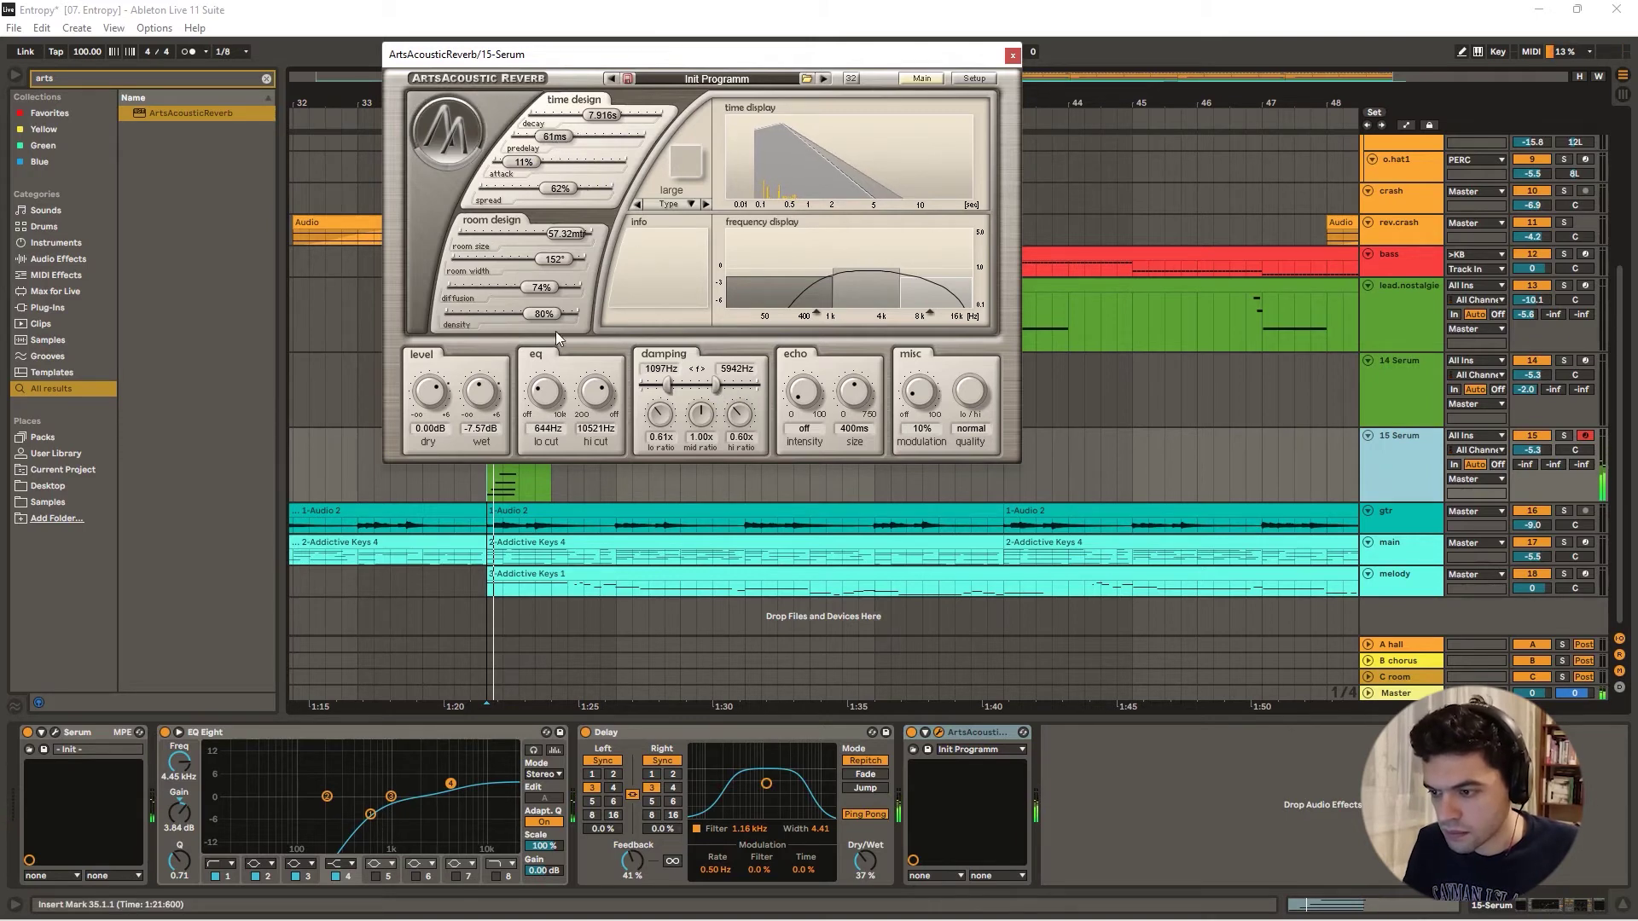
{"action": "left_click_drag", "start_coordinate": [607, 115], "coordinate": [601, 120]}
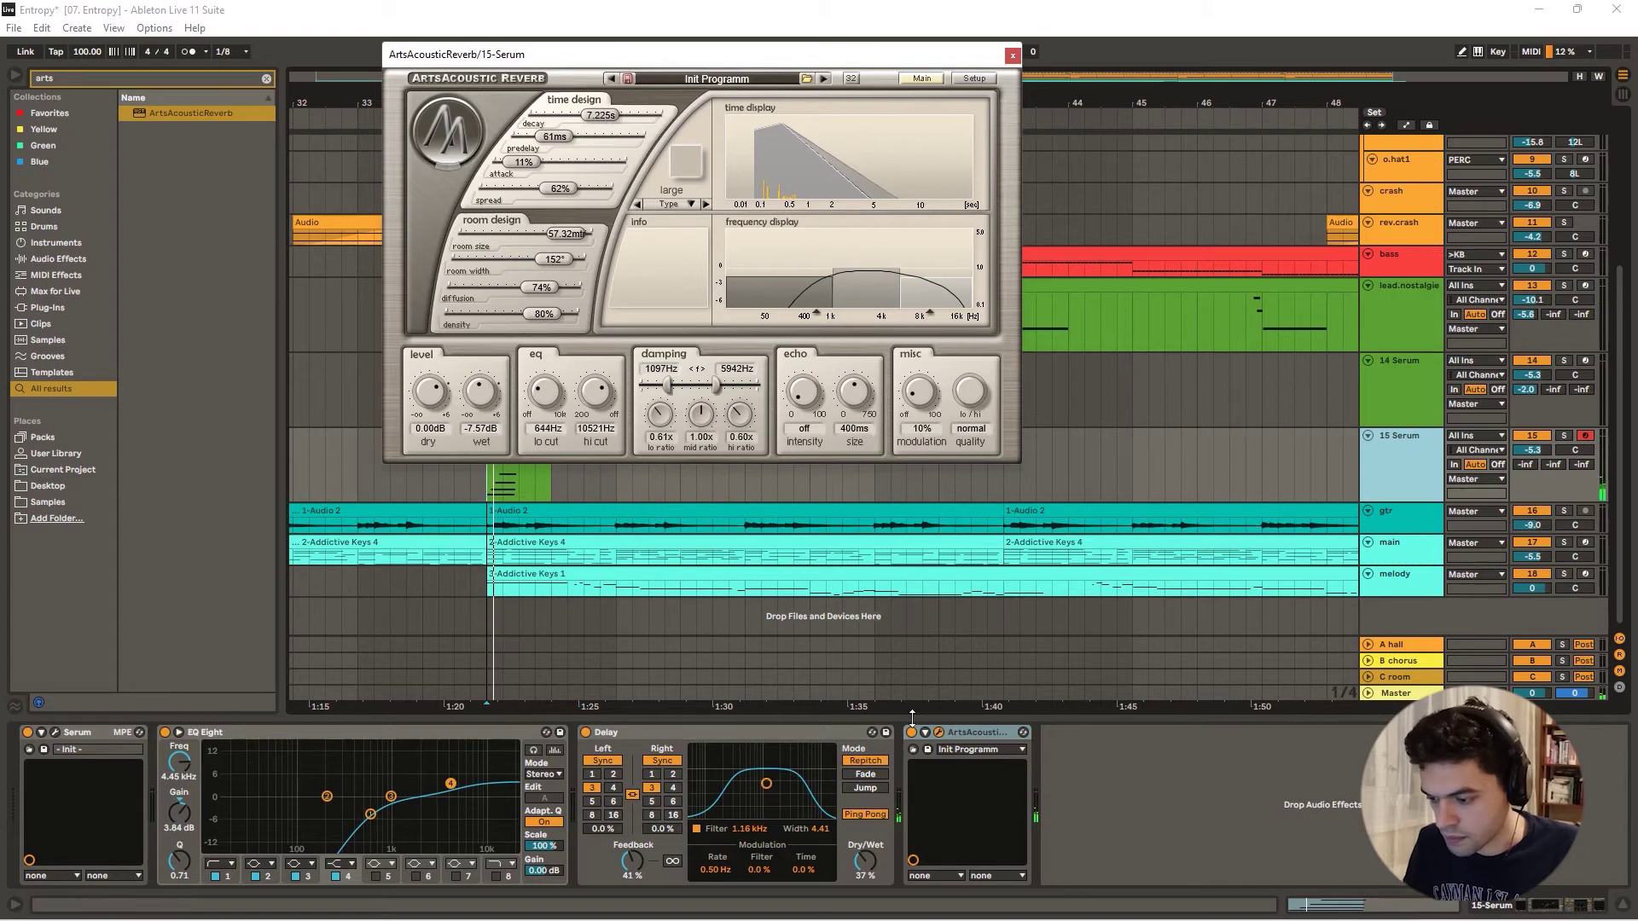
- Set the Delay's synced time to 4 sixteenths and solo the 15 Serum track during playback from bar 35
{"action": "left_click", "coordinate": [672, 773]}
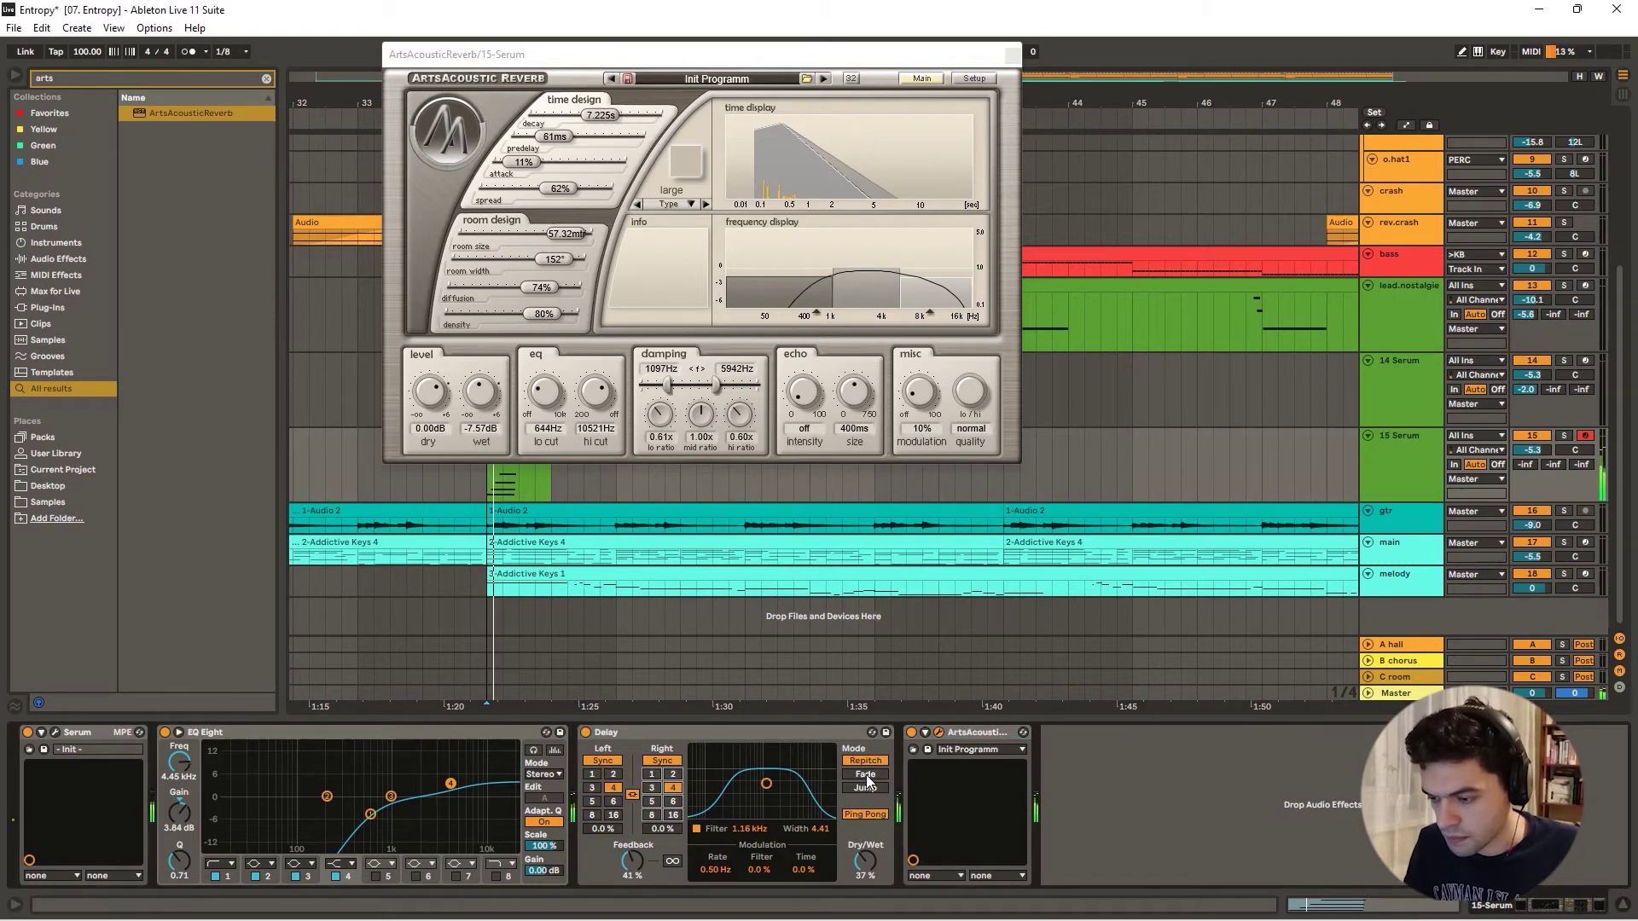
{"action": "key", "text": "space"}
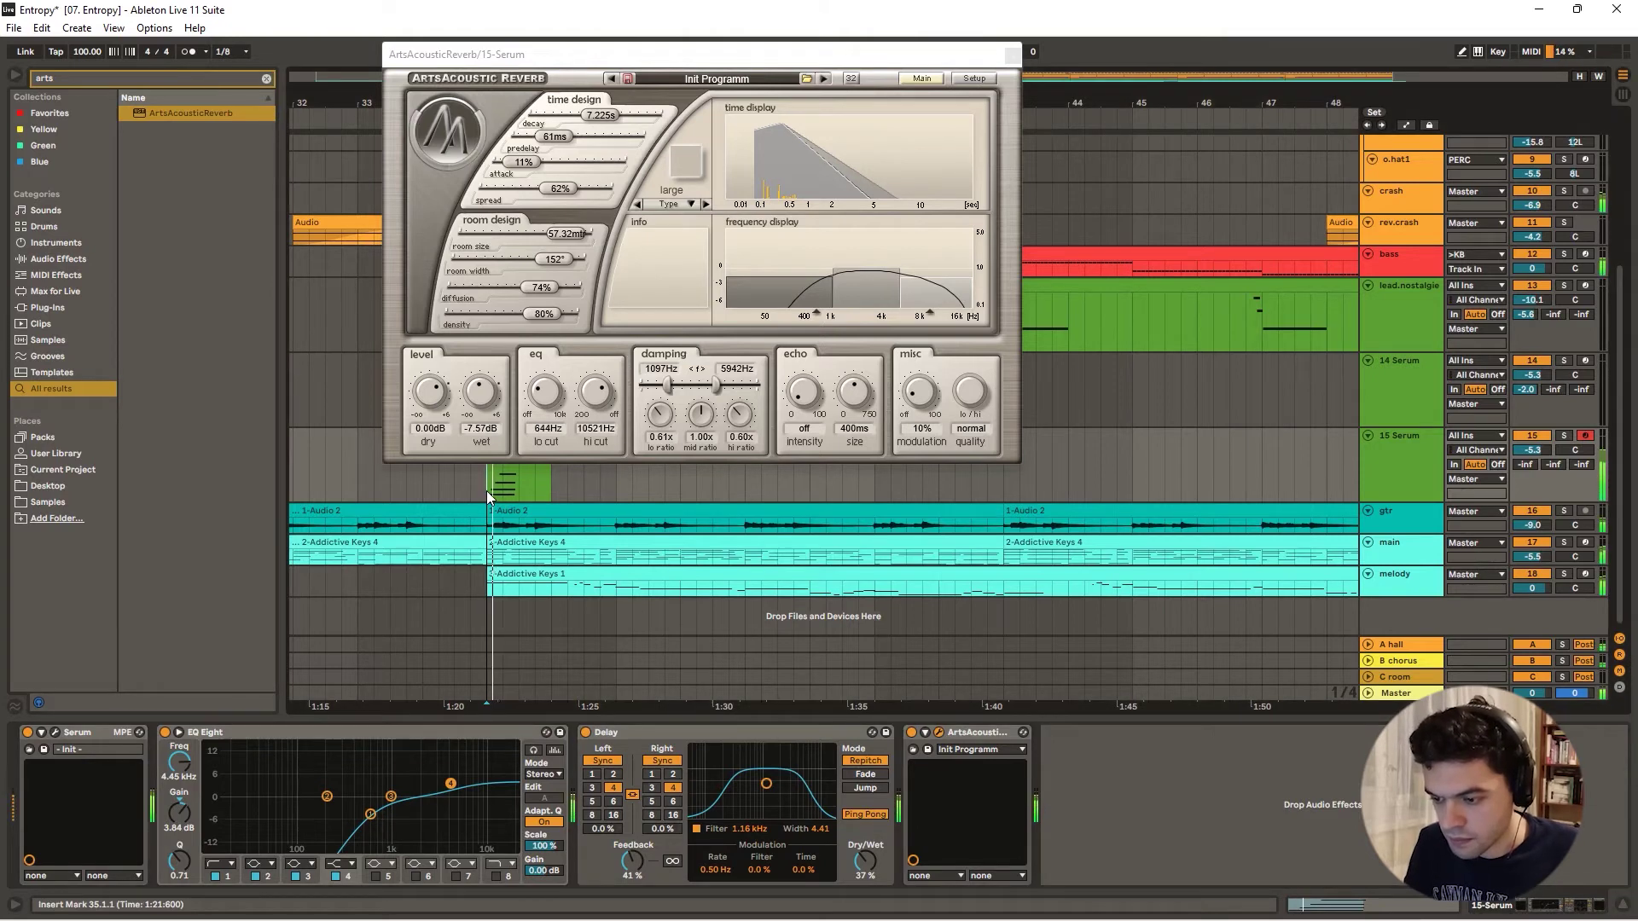
{"action": "left_click", "coordinate": [1563, 436]}
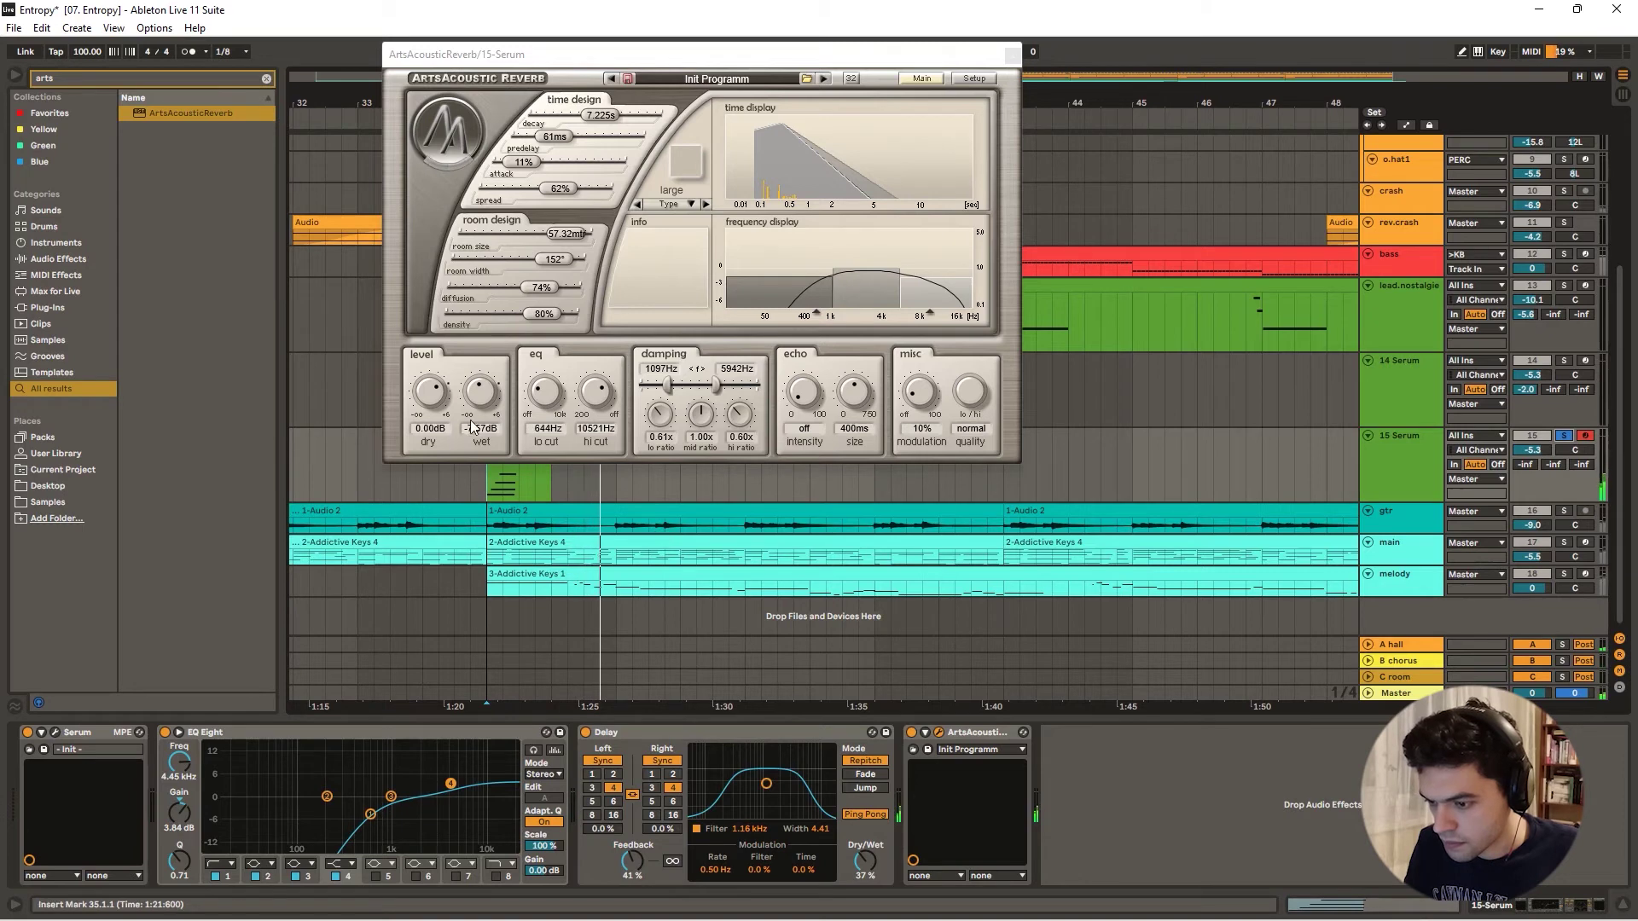
- Raise the reverb's wet level to -3.52 dB and set the Delay's feedback to 56%, dry/wet to 48%, filter to 1.94 kHz and width to 4.19
{"action": "left_click_drag", "start_coordinate": [480, 397], "coordinate": [480, 386]}
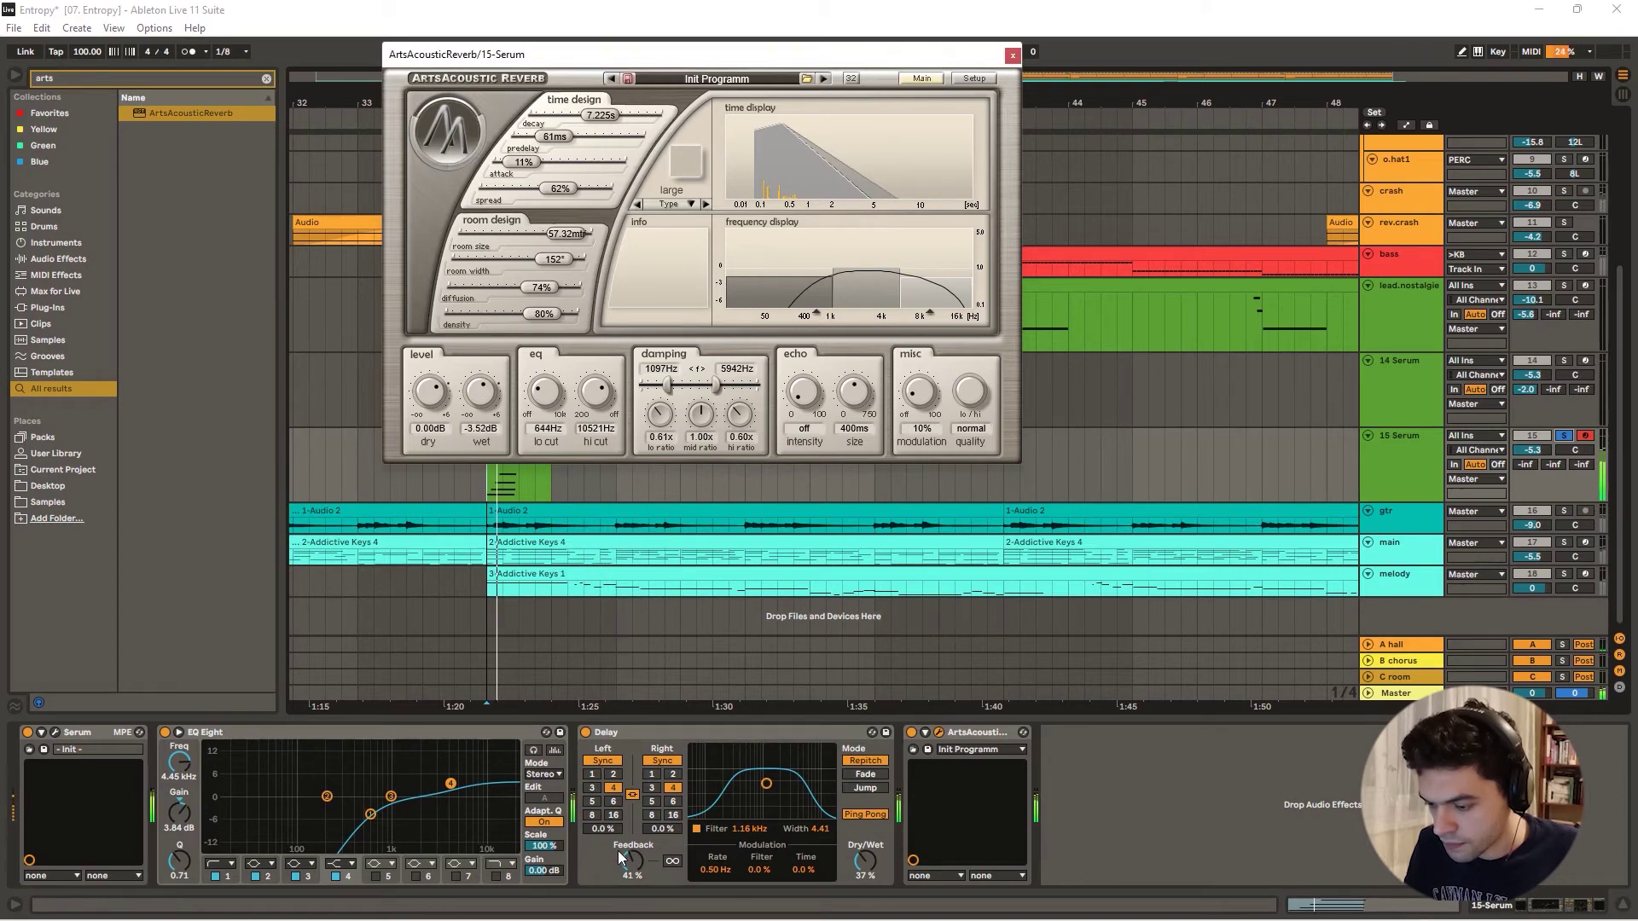
{"action": "left_click_drag", "start_coordinate": [618, 852], "coordinate": [633, 833]}
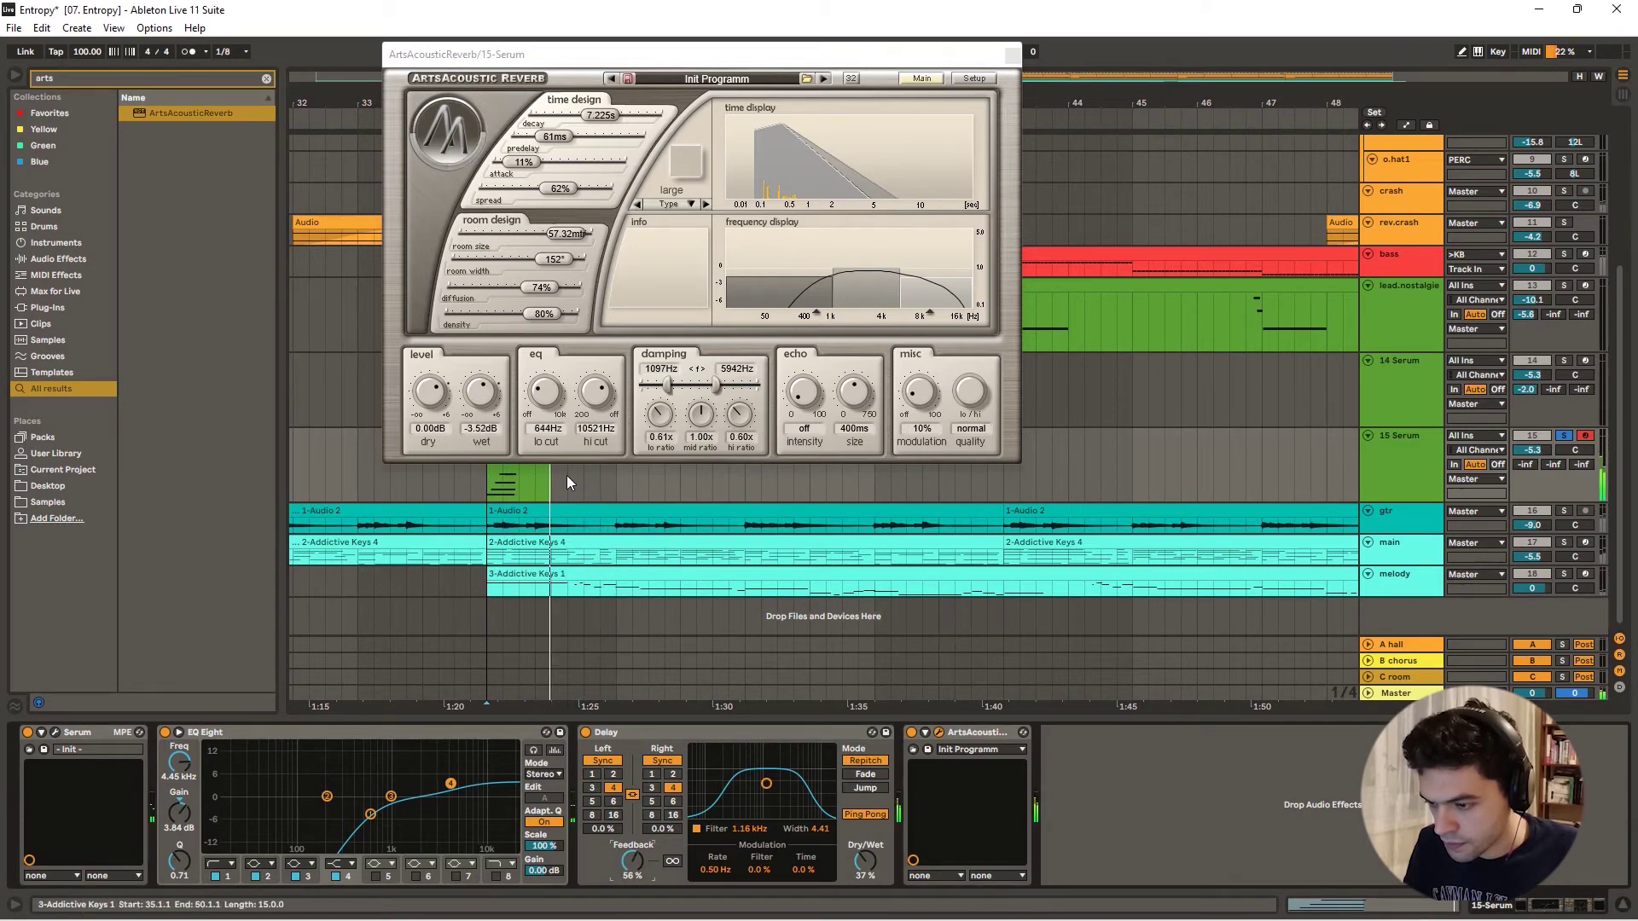
{"action": "left_click_drag", "start_coordinate": [865, 862], "coordinate": [865, 853]}
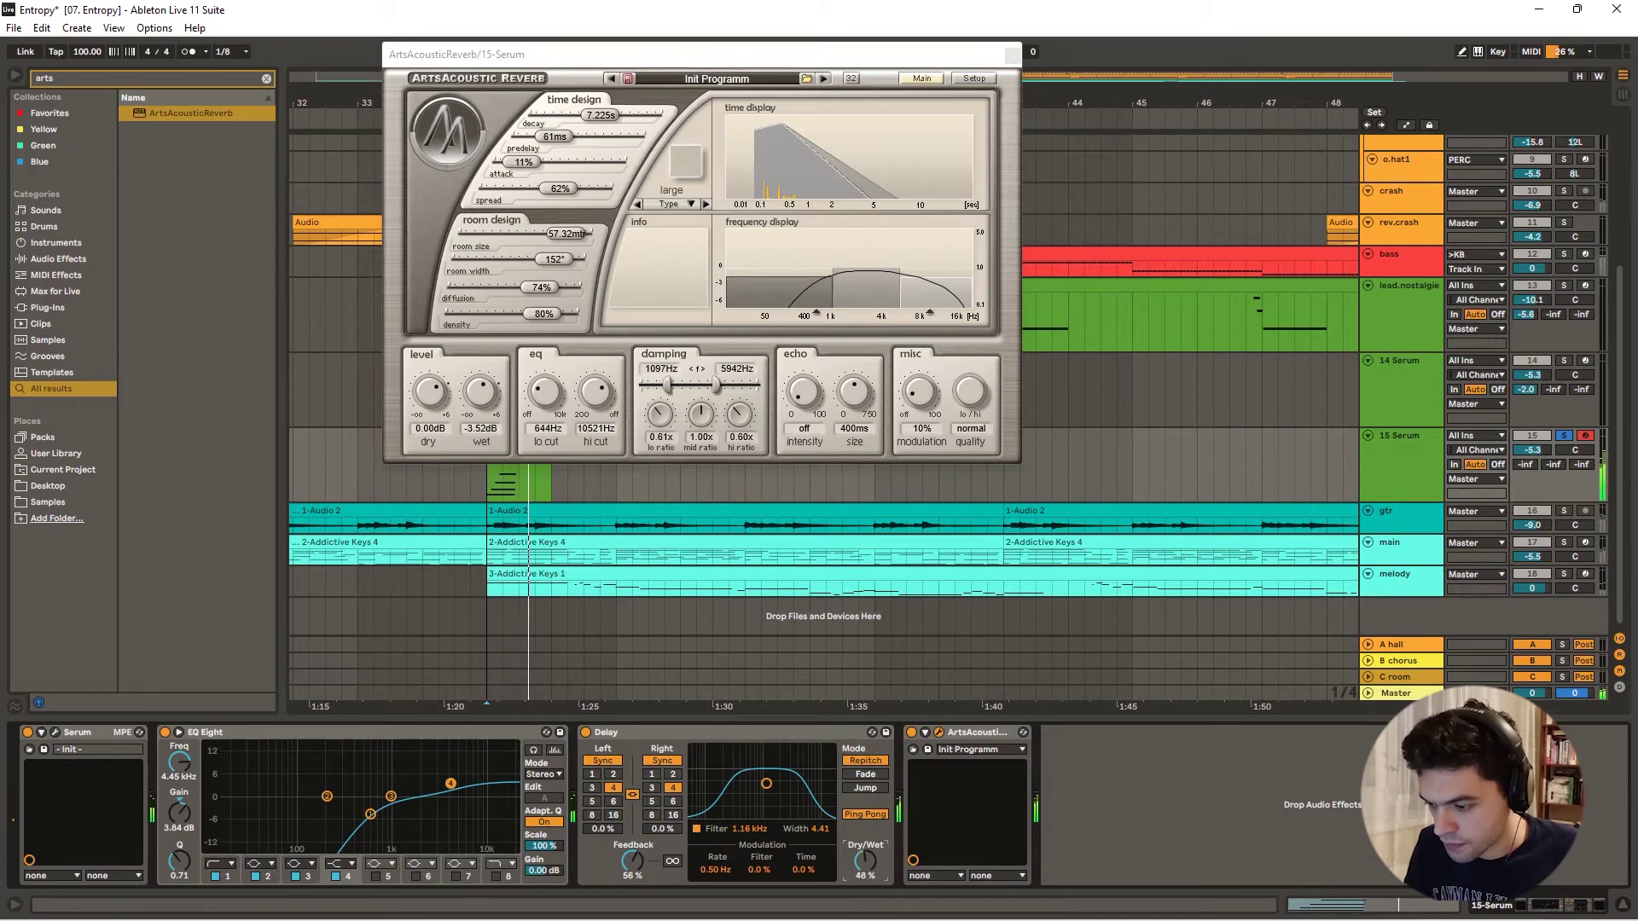
{"action": "left_click_drag", "start_coordinate": [767, 784], "coordinate": [777, 786]}
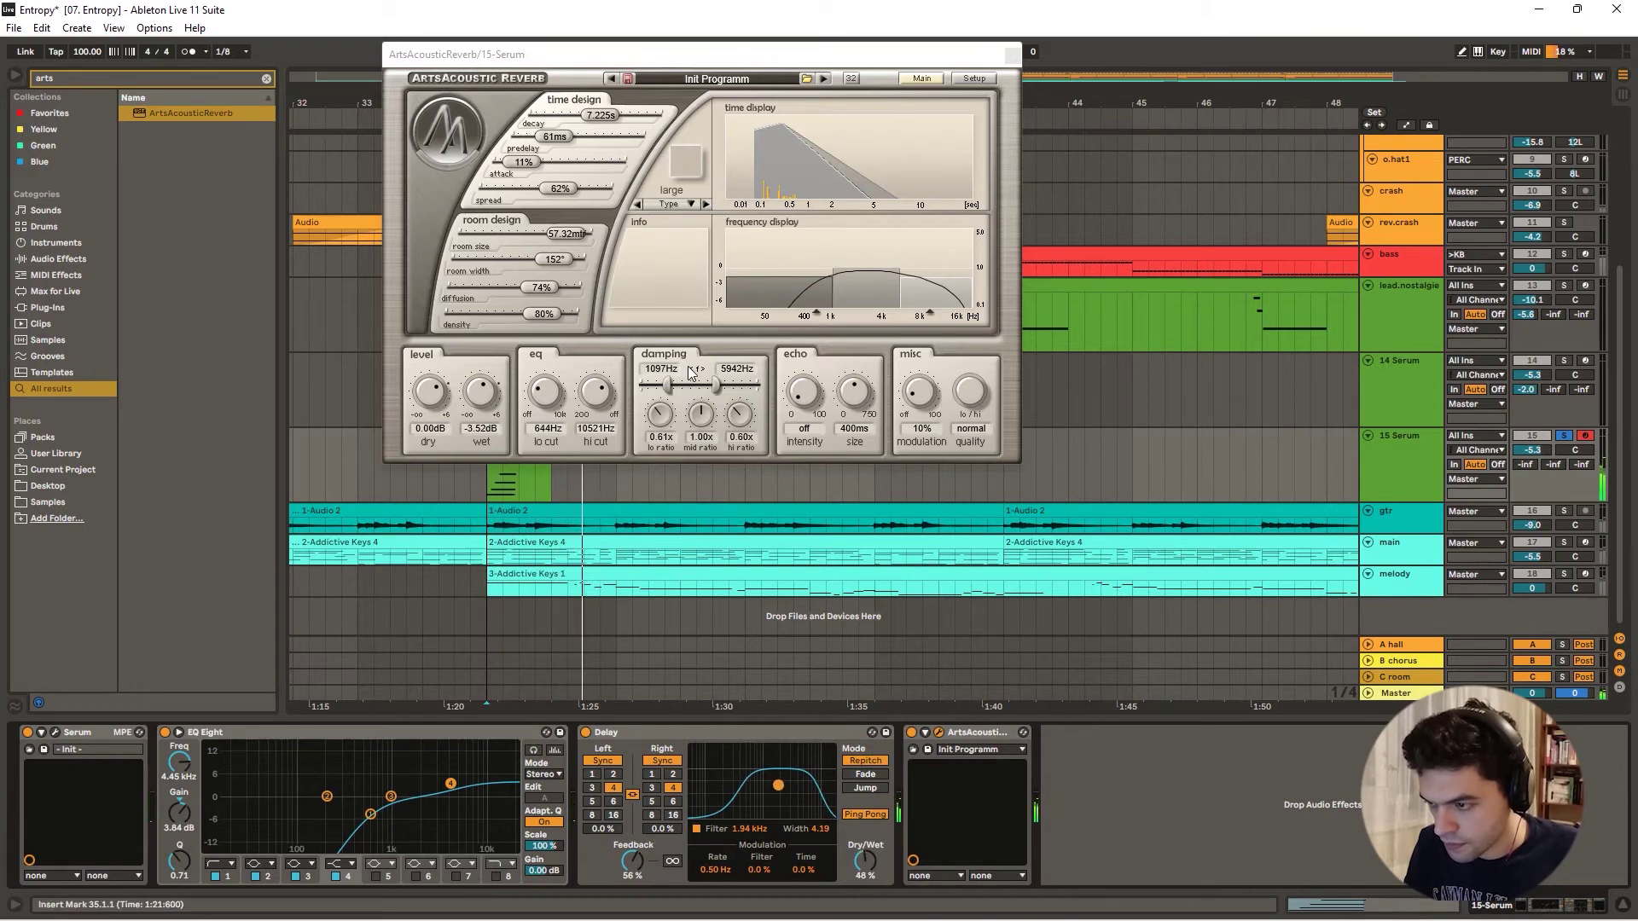
- Close the reverb window and replay the soloed 15 Serum part from the melody marker at bar 35
{"action": "left_click_drag", "start_coordinate": [805, 56], "coordinate": [826, 366]}
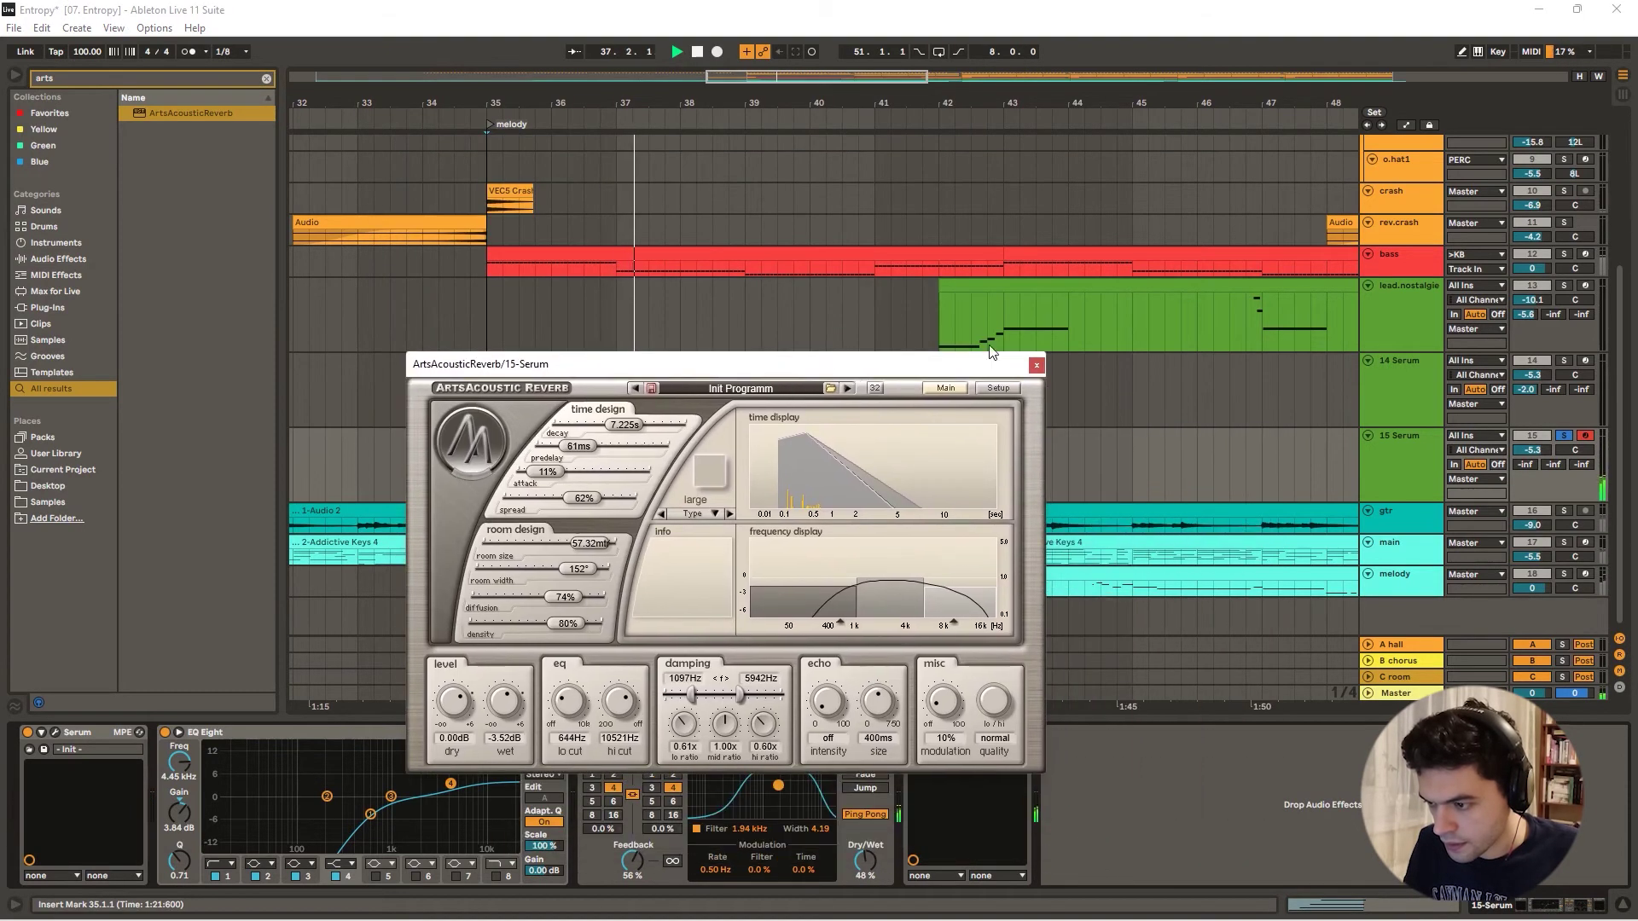
{"action": "left_click", "coordinate": [1036, 365]}
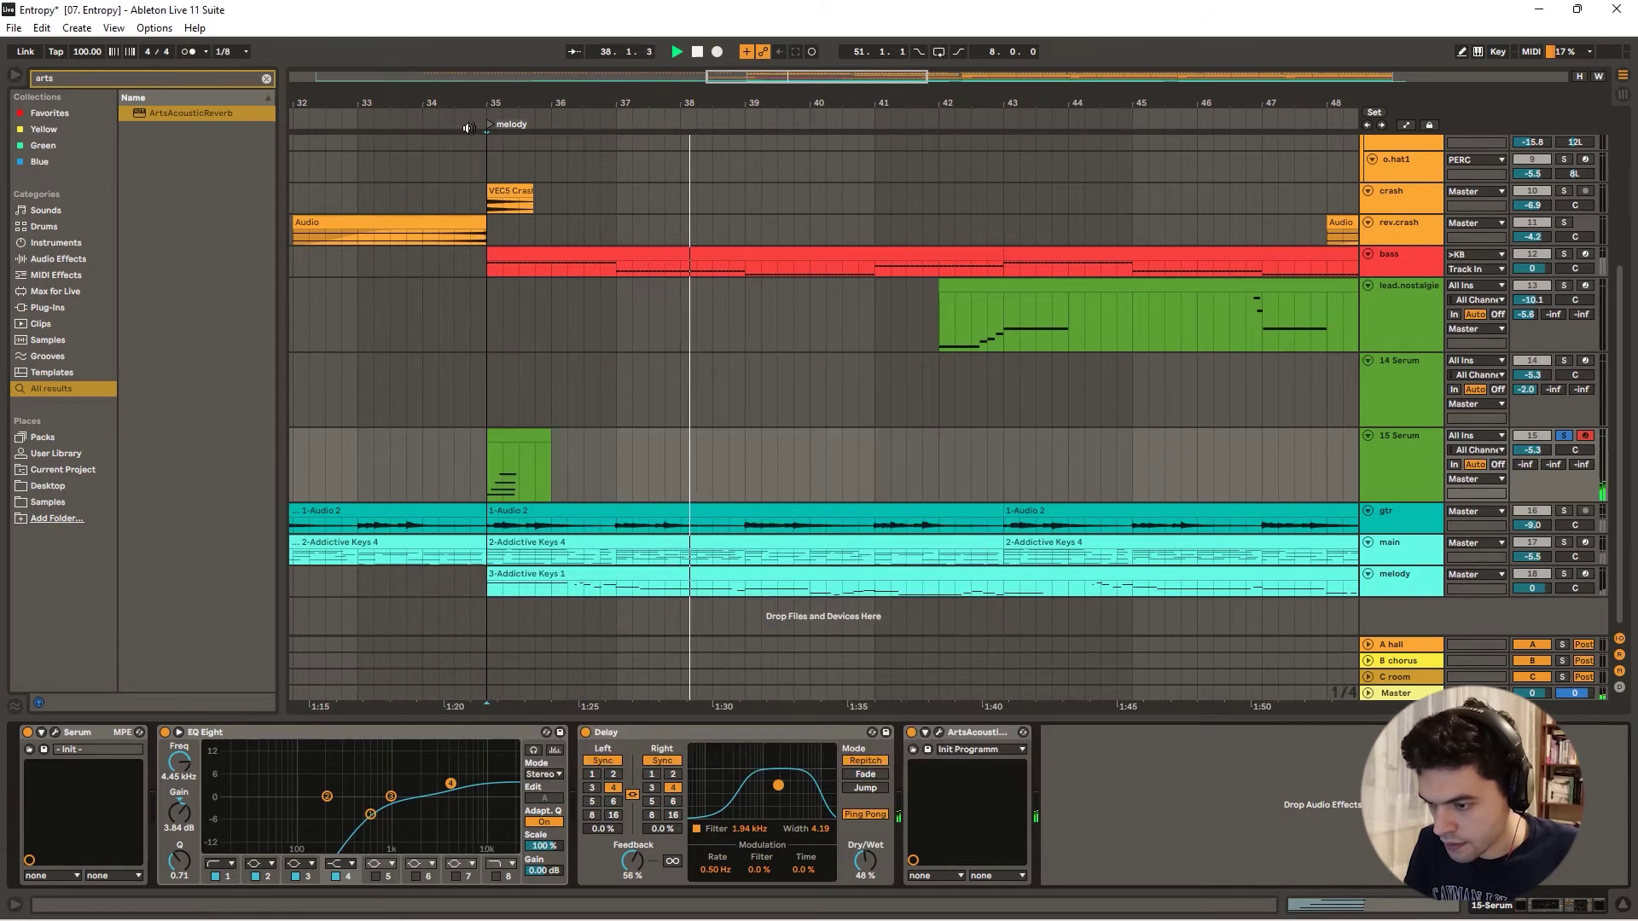
{"action": "left_click", "coordinate": [470, 124]}
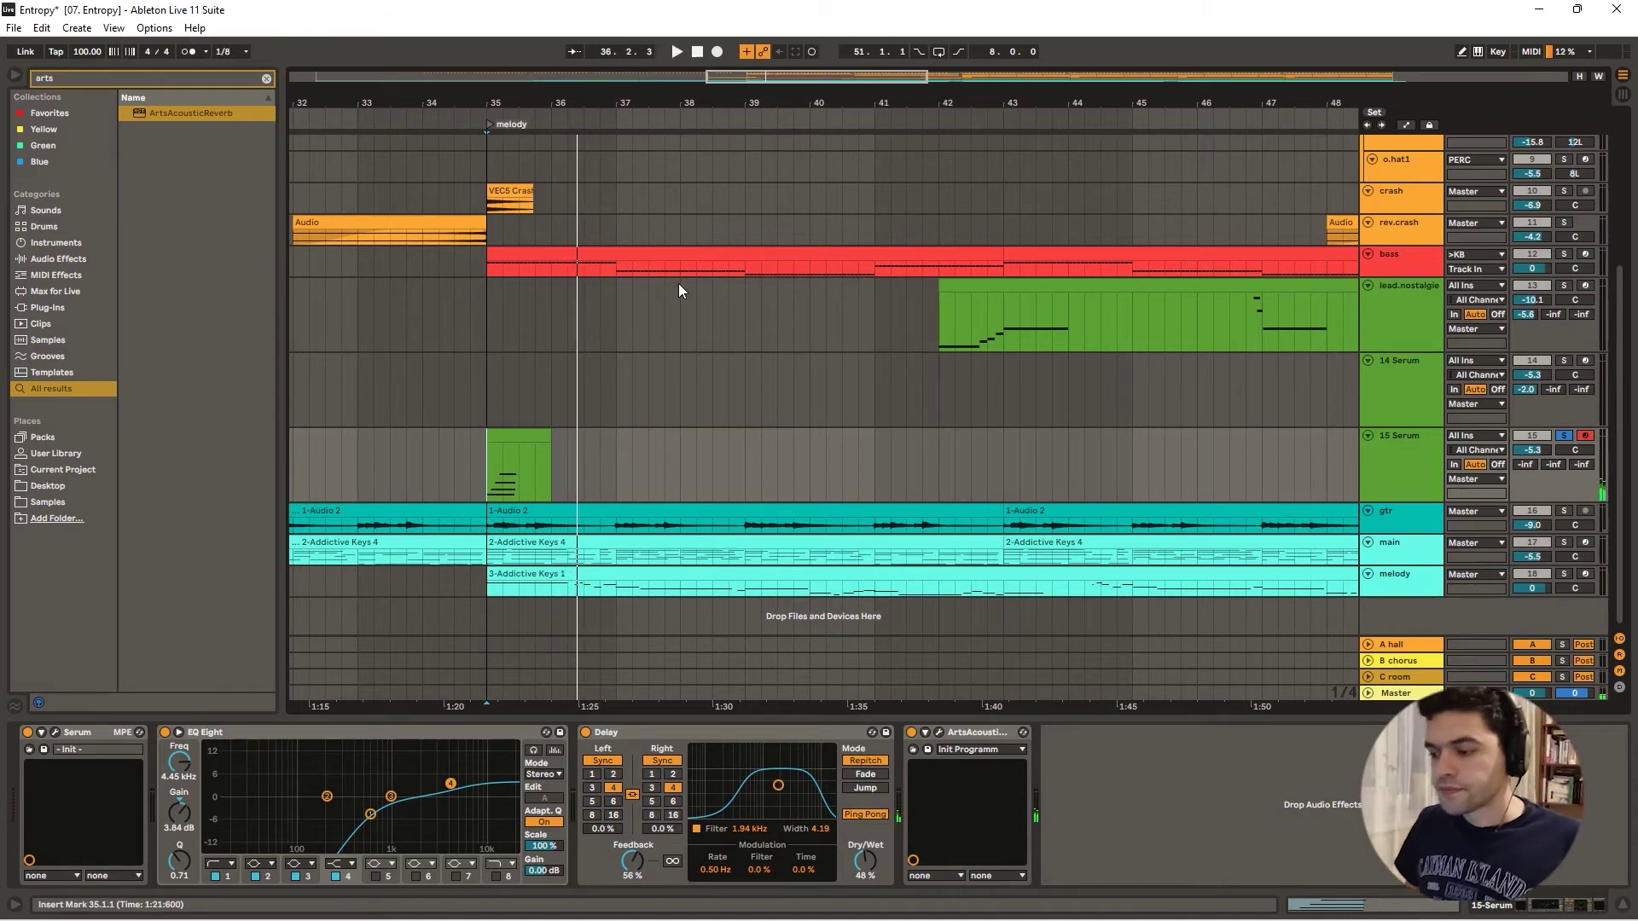
{"action": "double_click", "coordinate": [769, 462]}
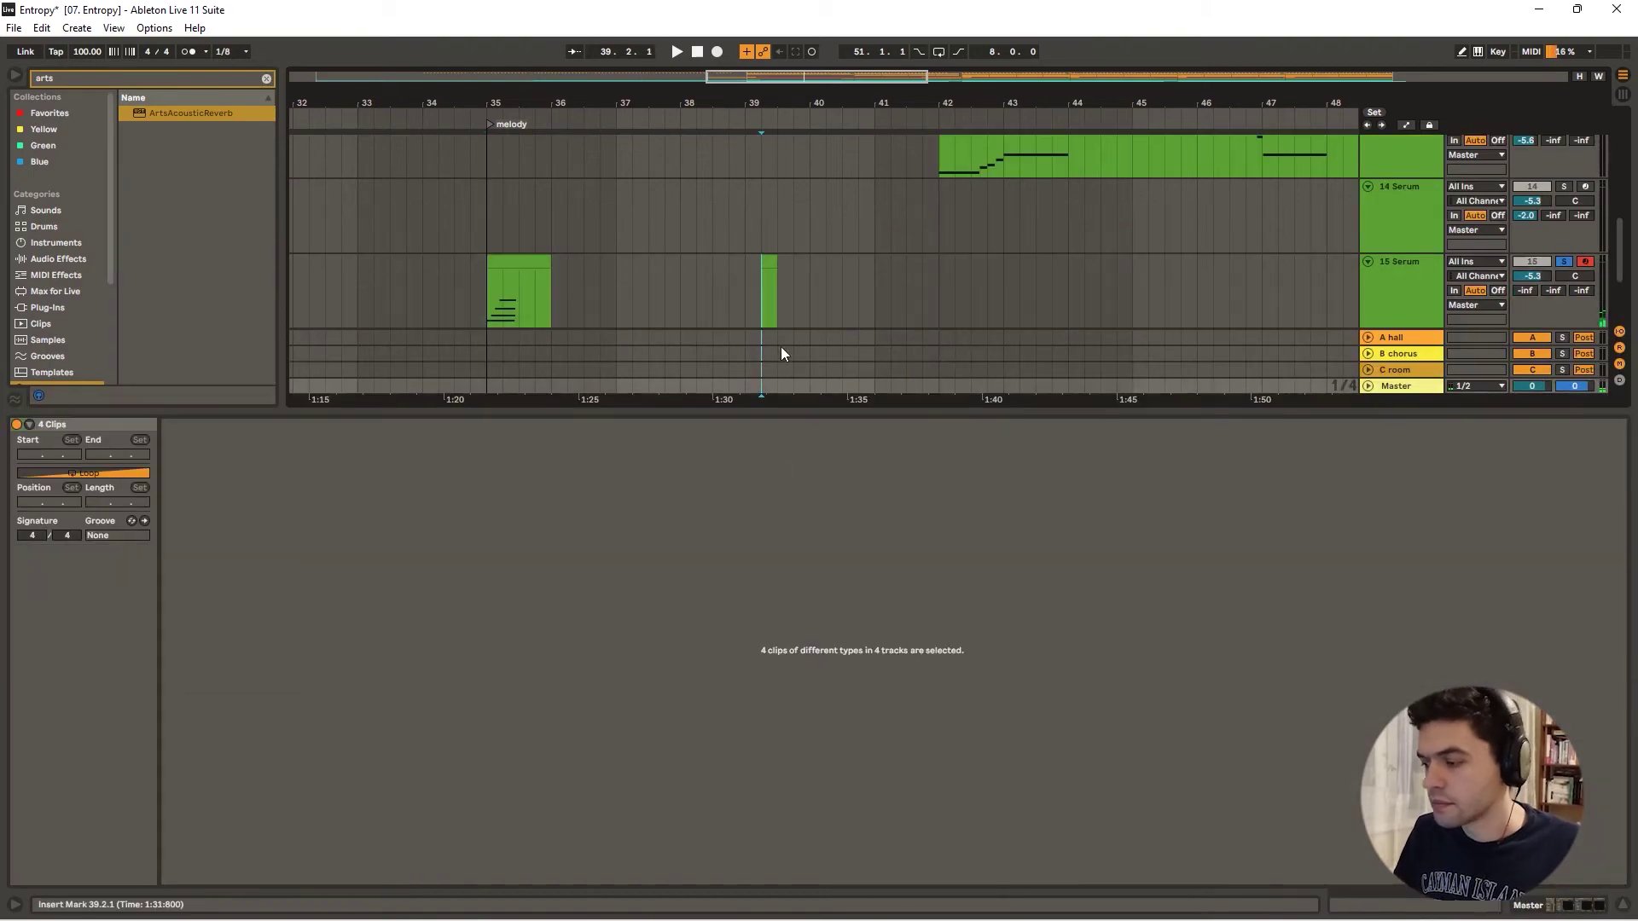
{"action": "left_click", "coordinate": [1389, 298]}
{"action": "left_click", "coordinate": [1623, 906]}
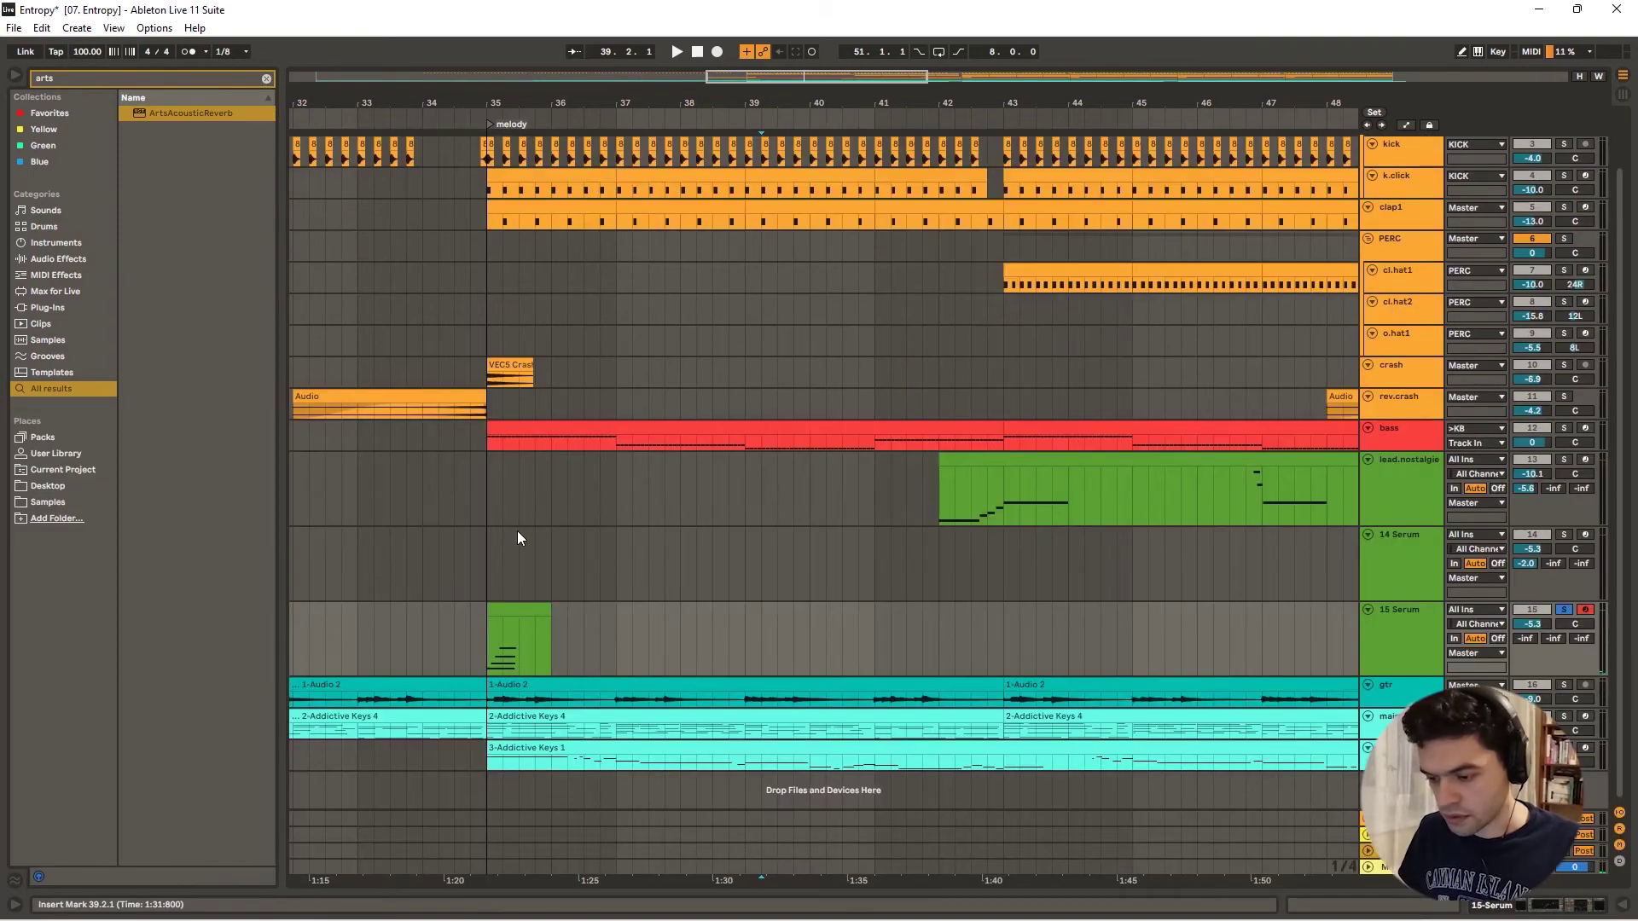
- Show the 15 Serum track's devices and listen to its part from bar 35 while reviewing the Delay and reverb settings
{"action": "left_click", "coordinate": [488, 648]}
{"action": "double_click", "coordinate": [1424, 642]}
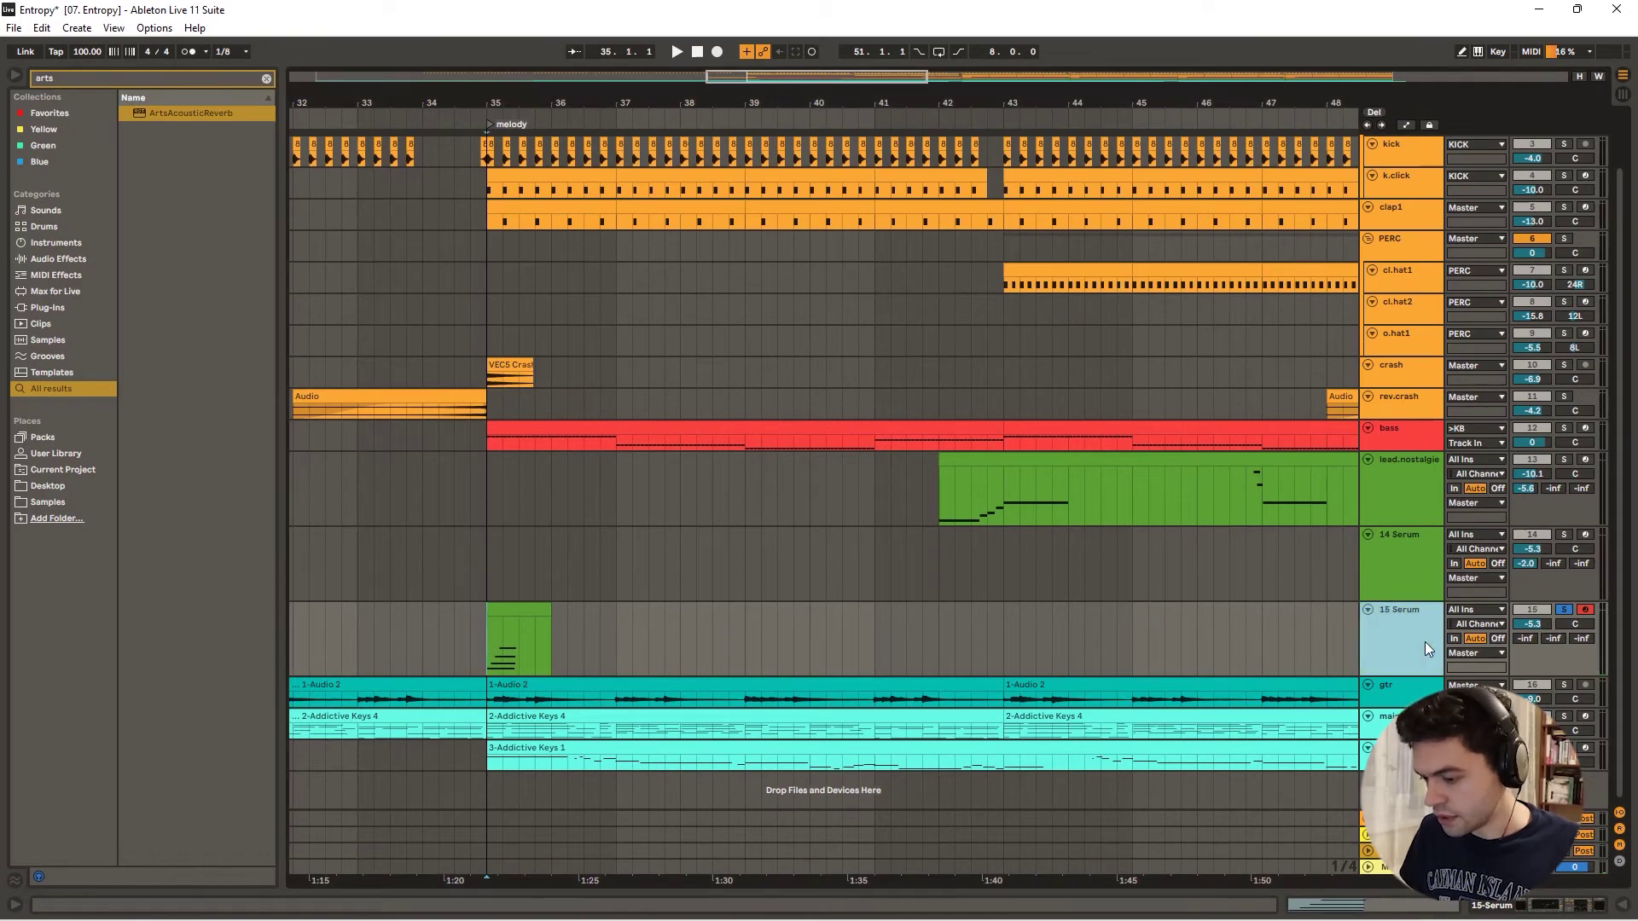
{"action": "left_click", "coordinate": [713, 734]}
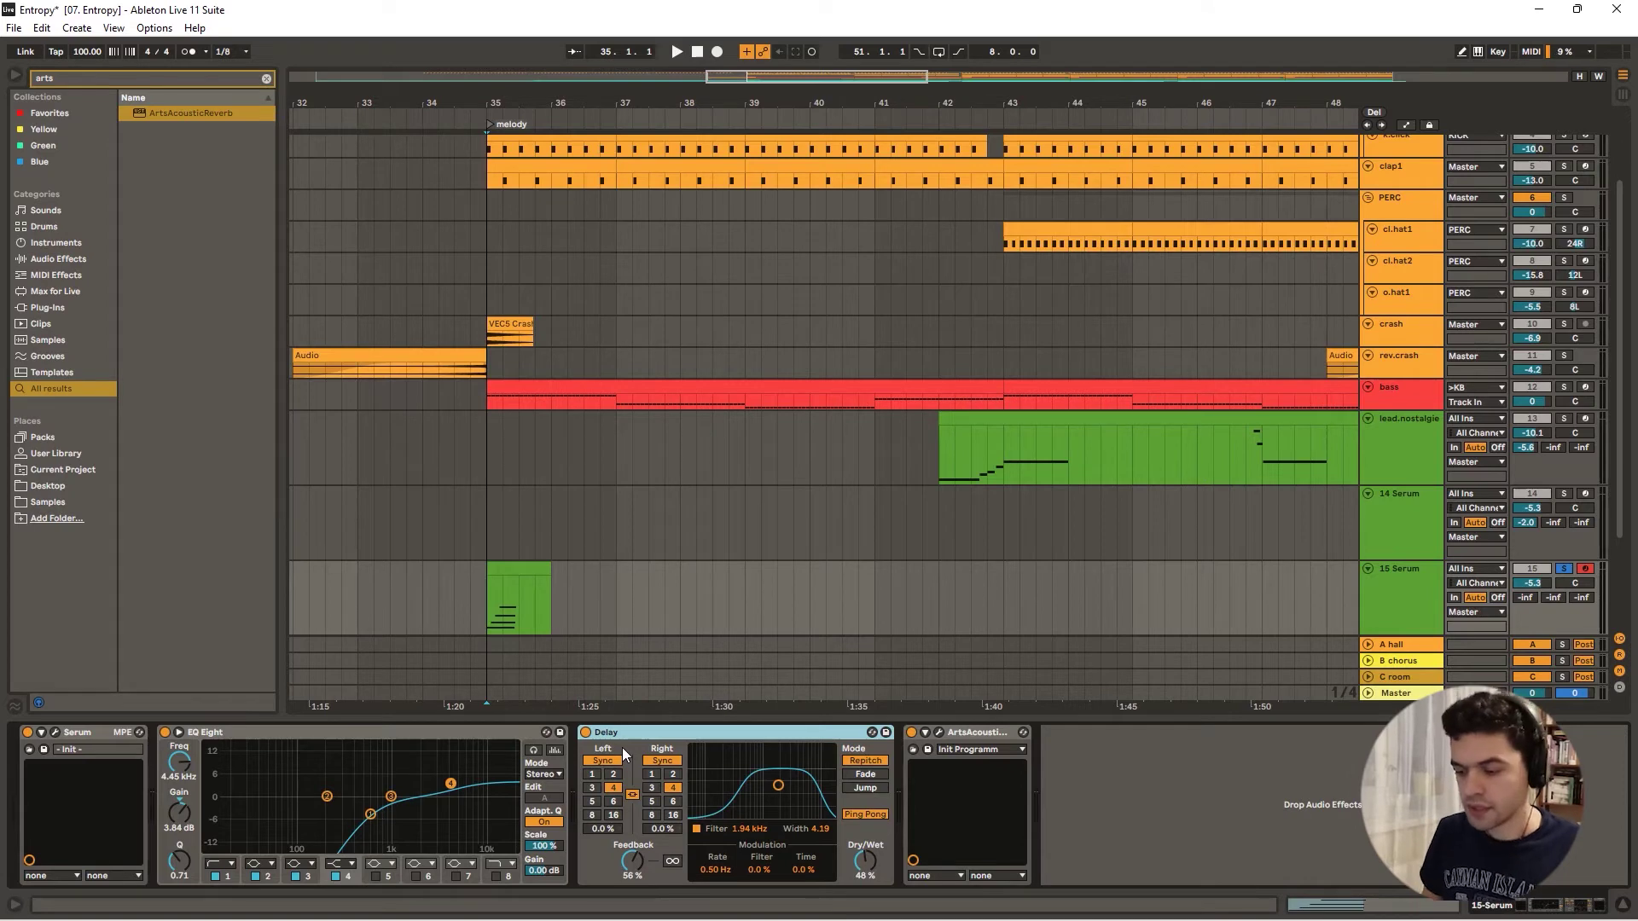
{"action": "key", "text": "space"}
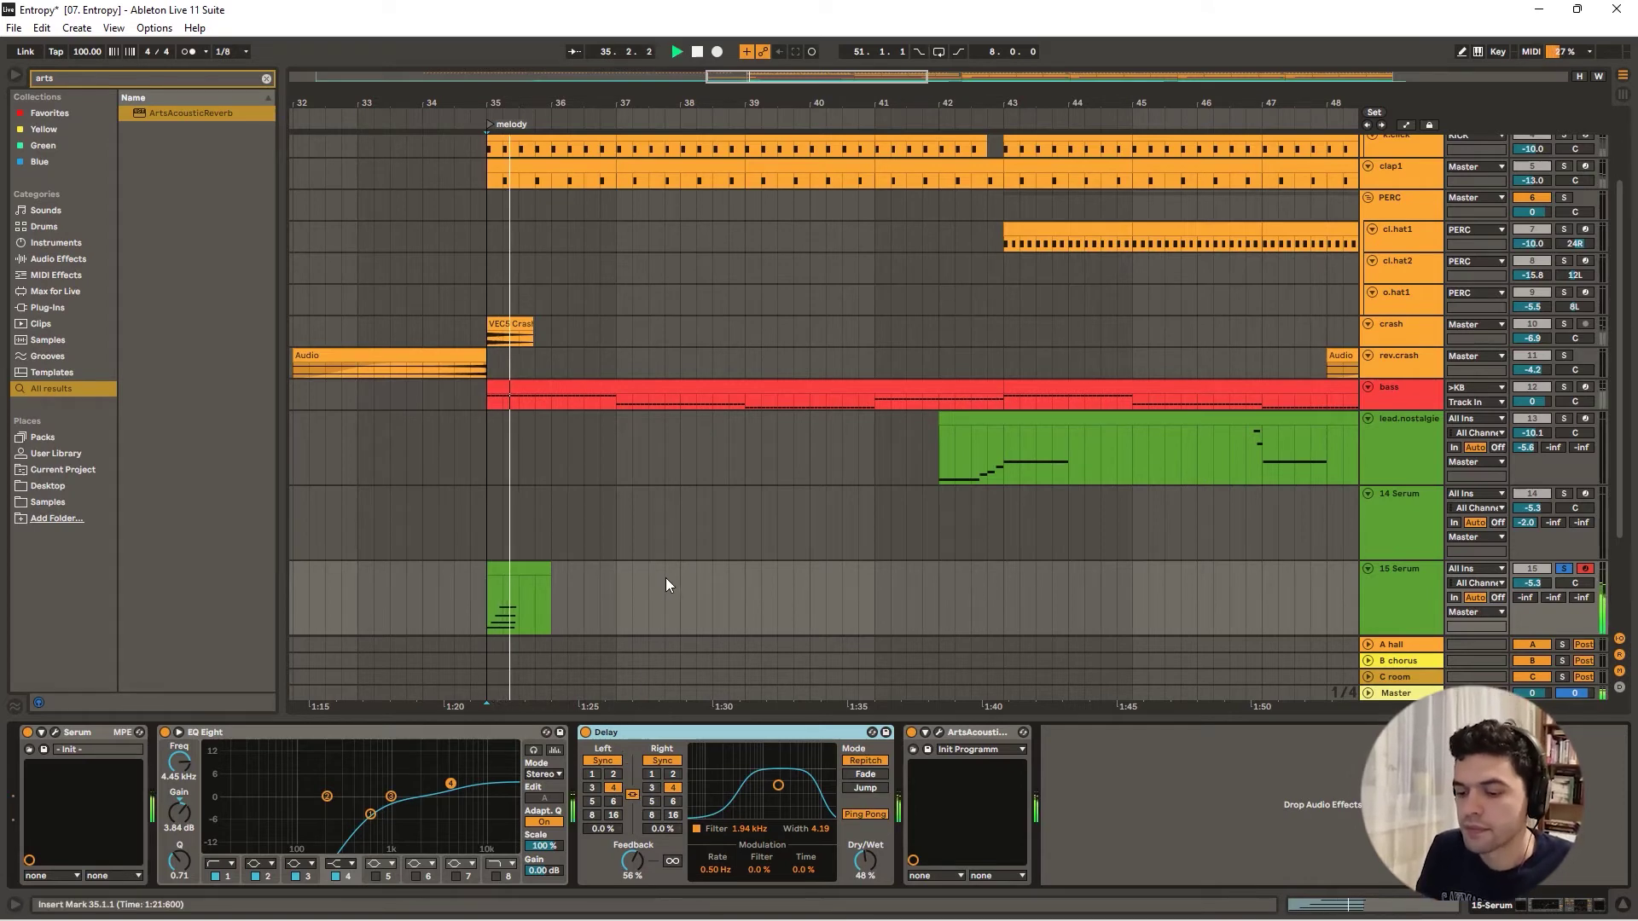
{"action": "left_click", "coordinate": [939, 732]}
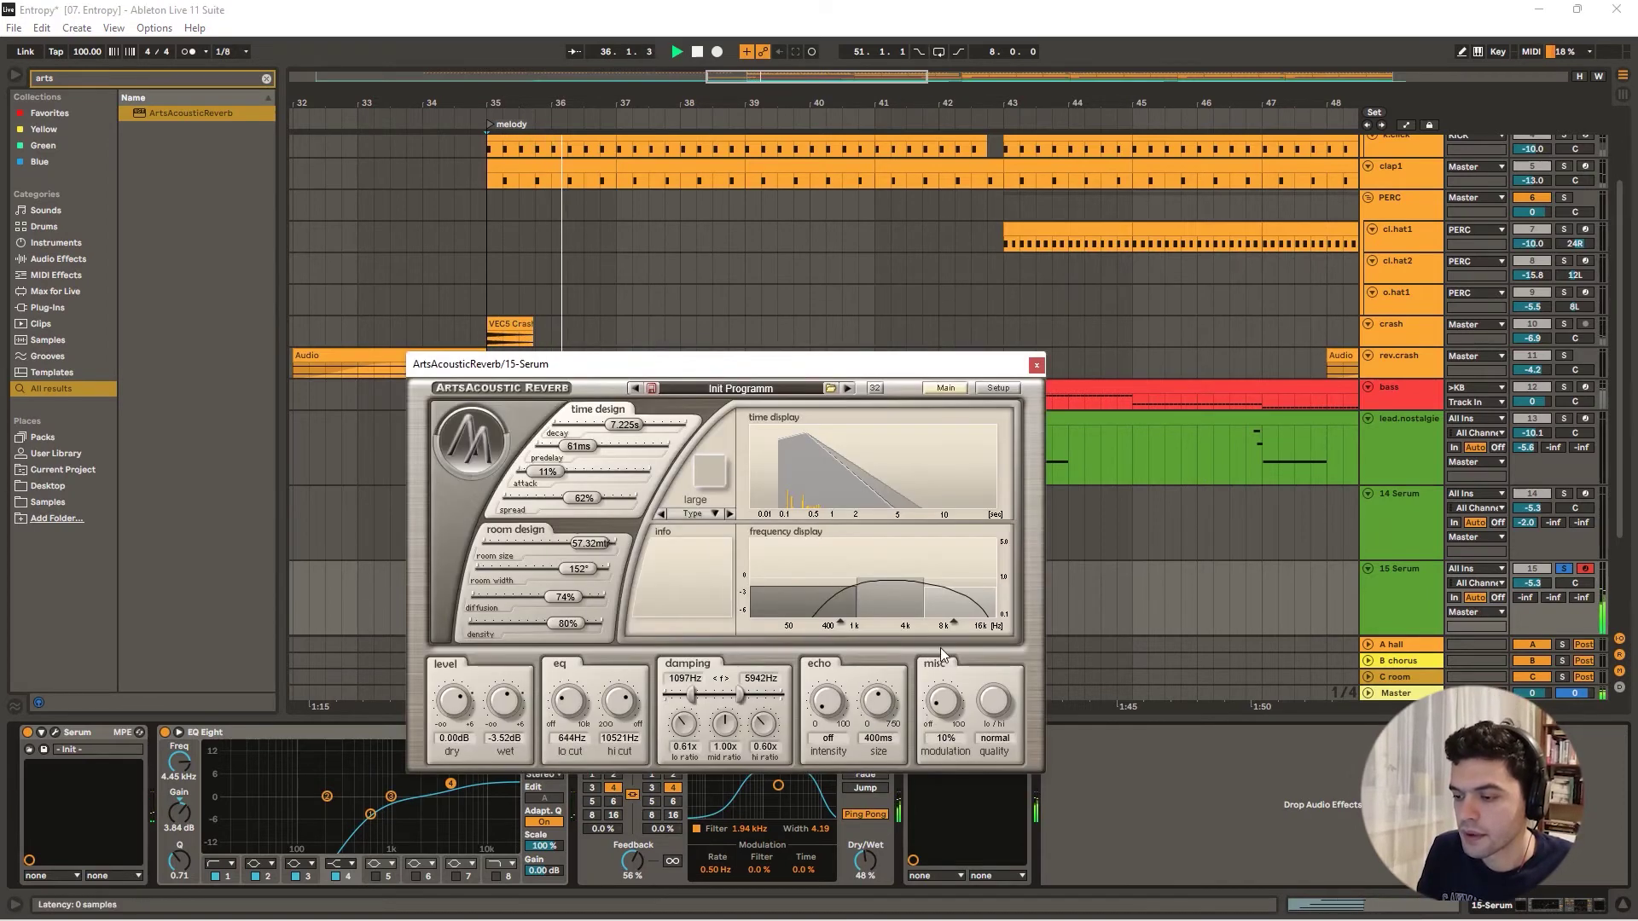
{"action": "left_click", "coordinate": [1036, 365]}
{"action": "key", "text": "space"}
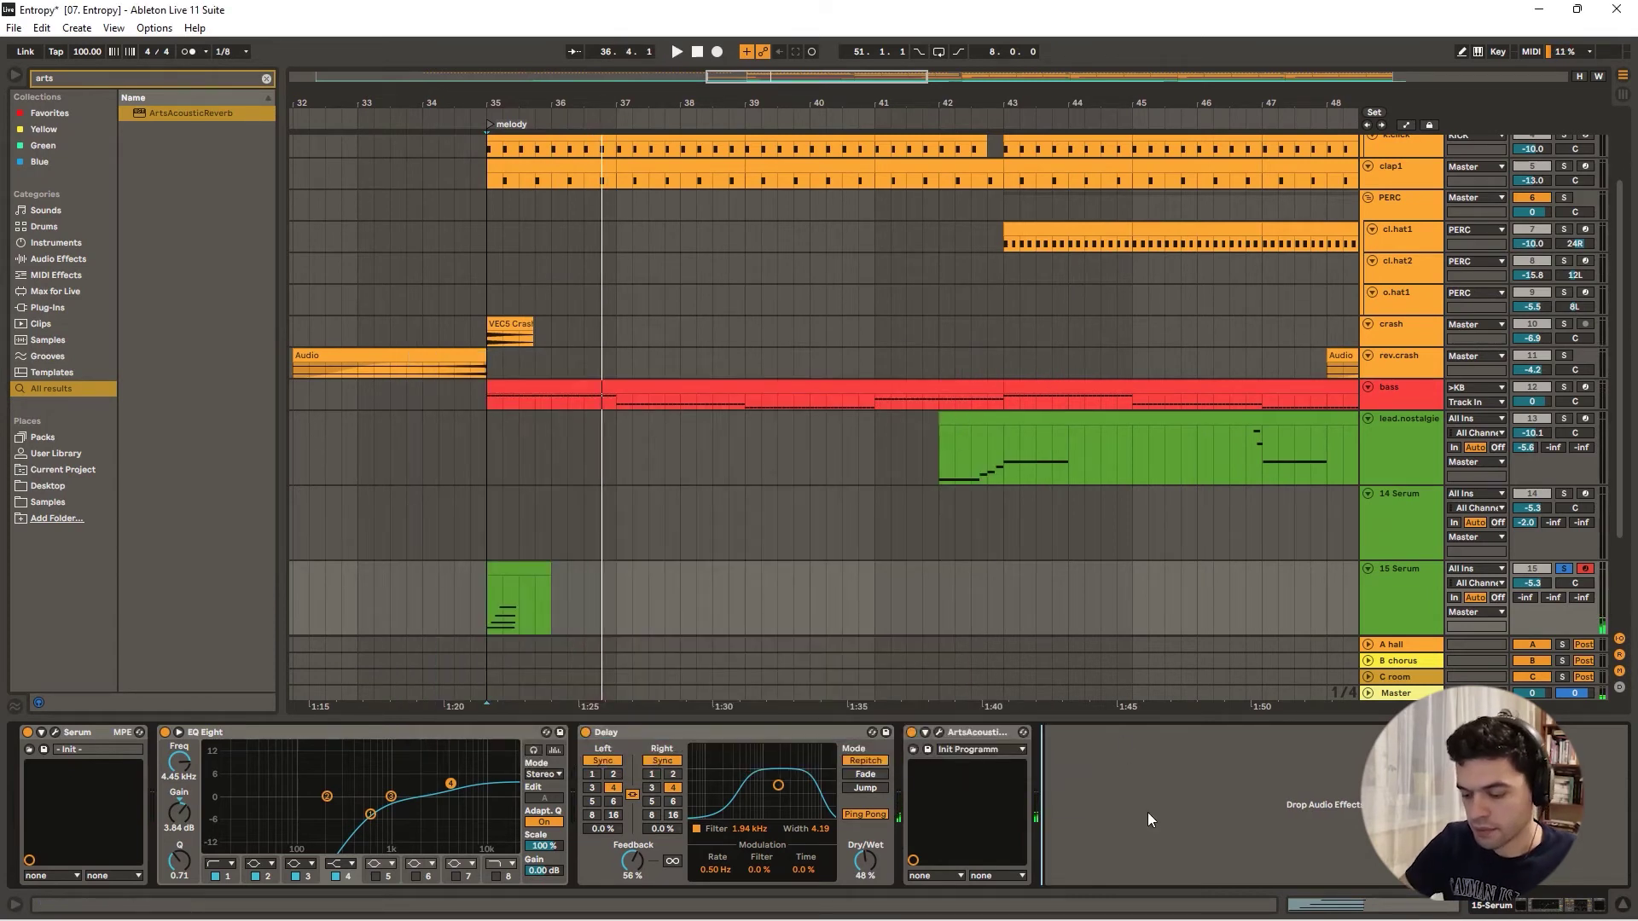
- Search the browser for "comp" and add a Compressor after the reverb on the 15 Serum track
{"action": "key", "text": "ctrl+f"}
{"action": "type", "text": "comp"}
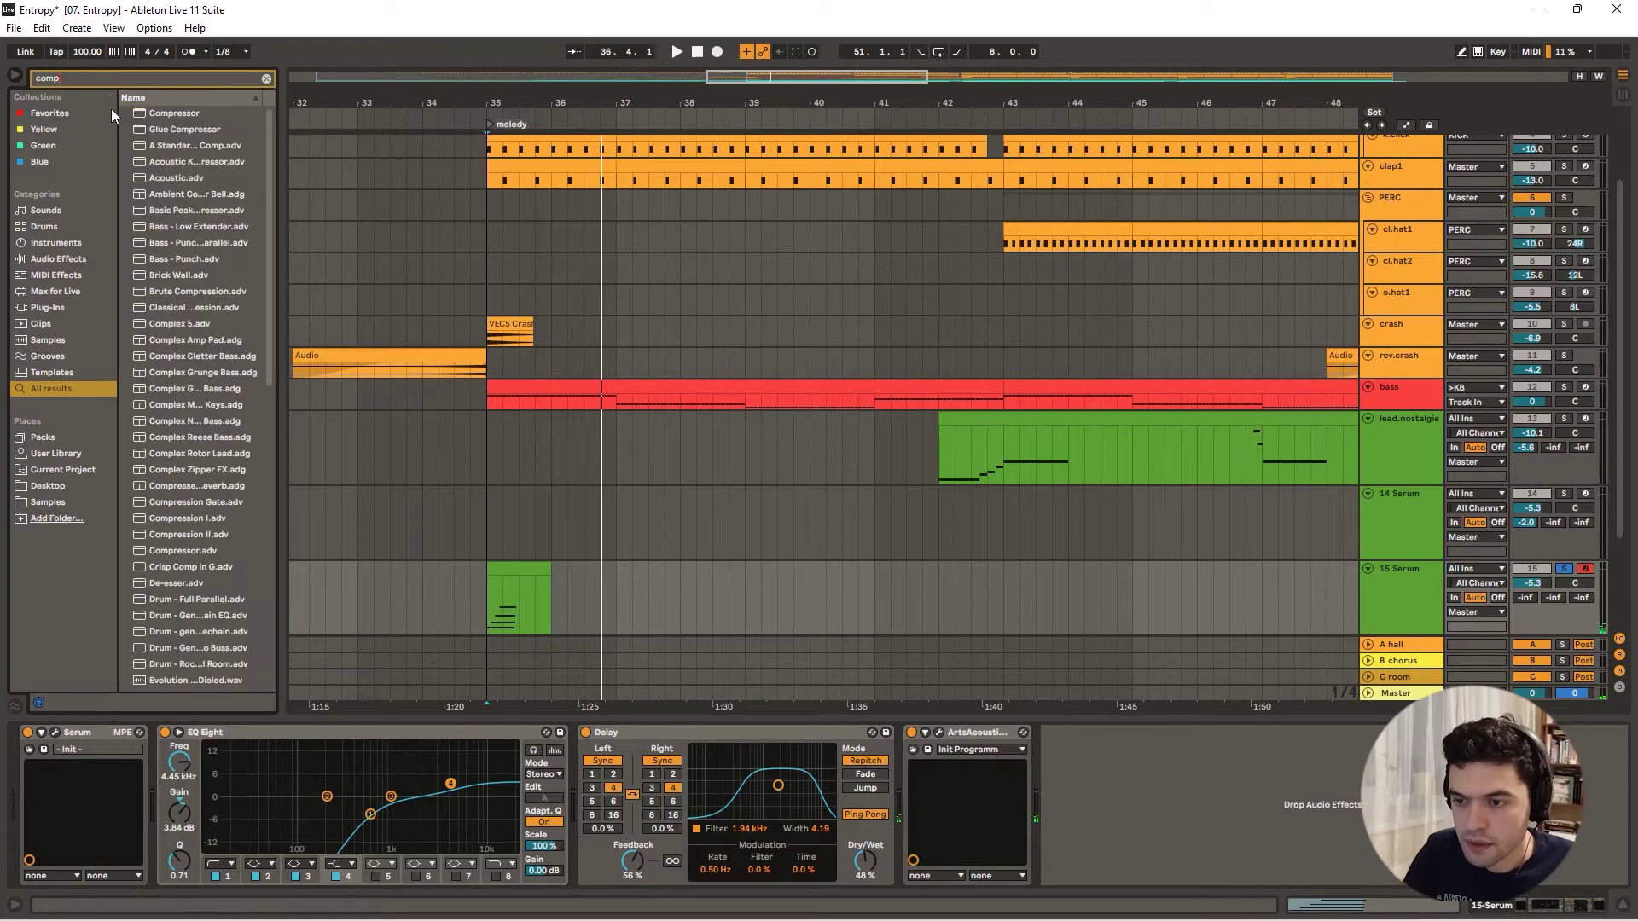
{"action": "left_click_drag", "start_coordinate": [191, 111], "coordinate": [1107, 762]}
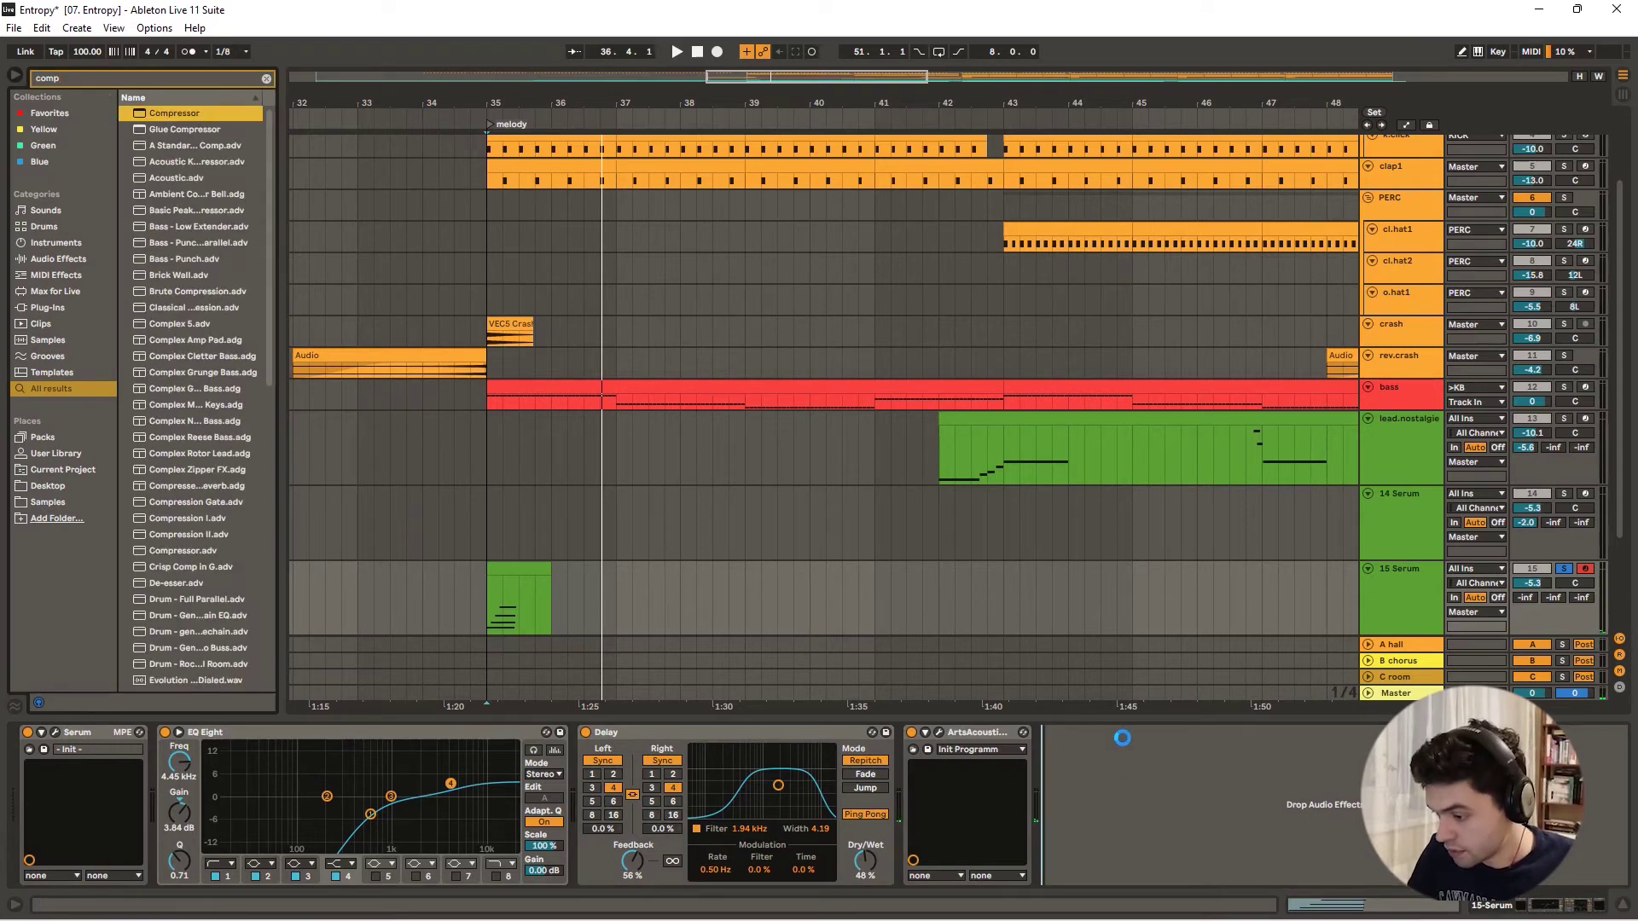
- While replaying from bar 35, set the Compressor's attack to 1.52 ms, release to 294 ms and threshold to -20.1 dB
{"action": "key", "text": "space"}
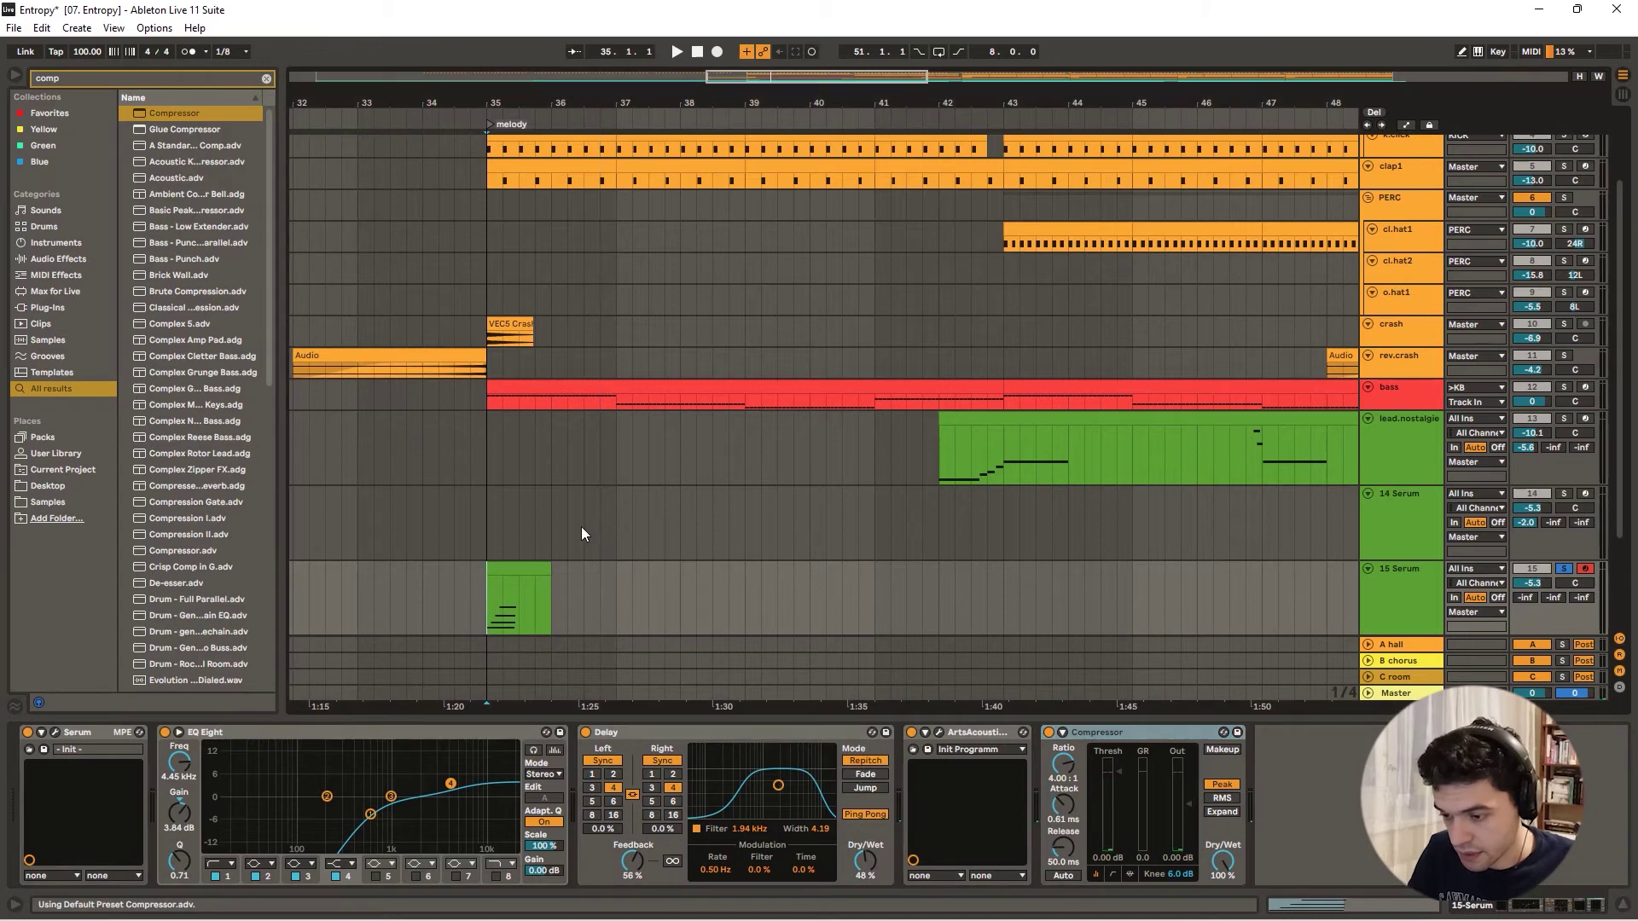
{"action": "key", "text": "space"}
{"action": "left_click_drag", "start_coordinate": [1071, 811], "coordinate": [1074, 807]}
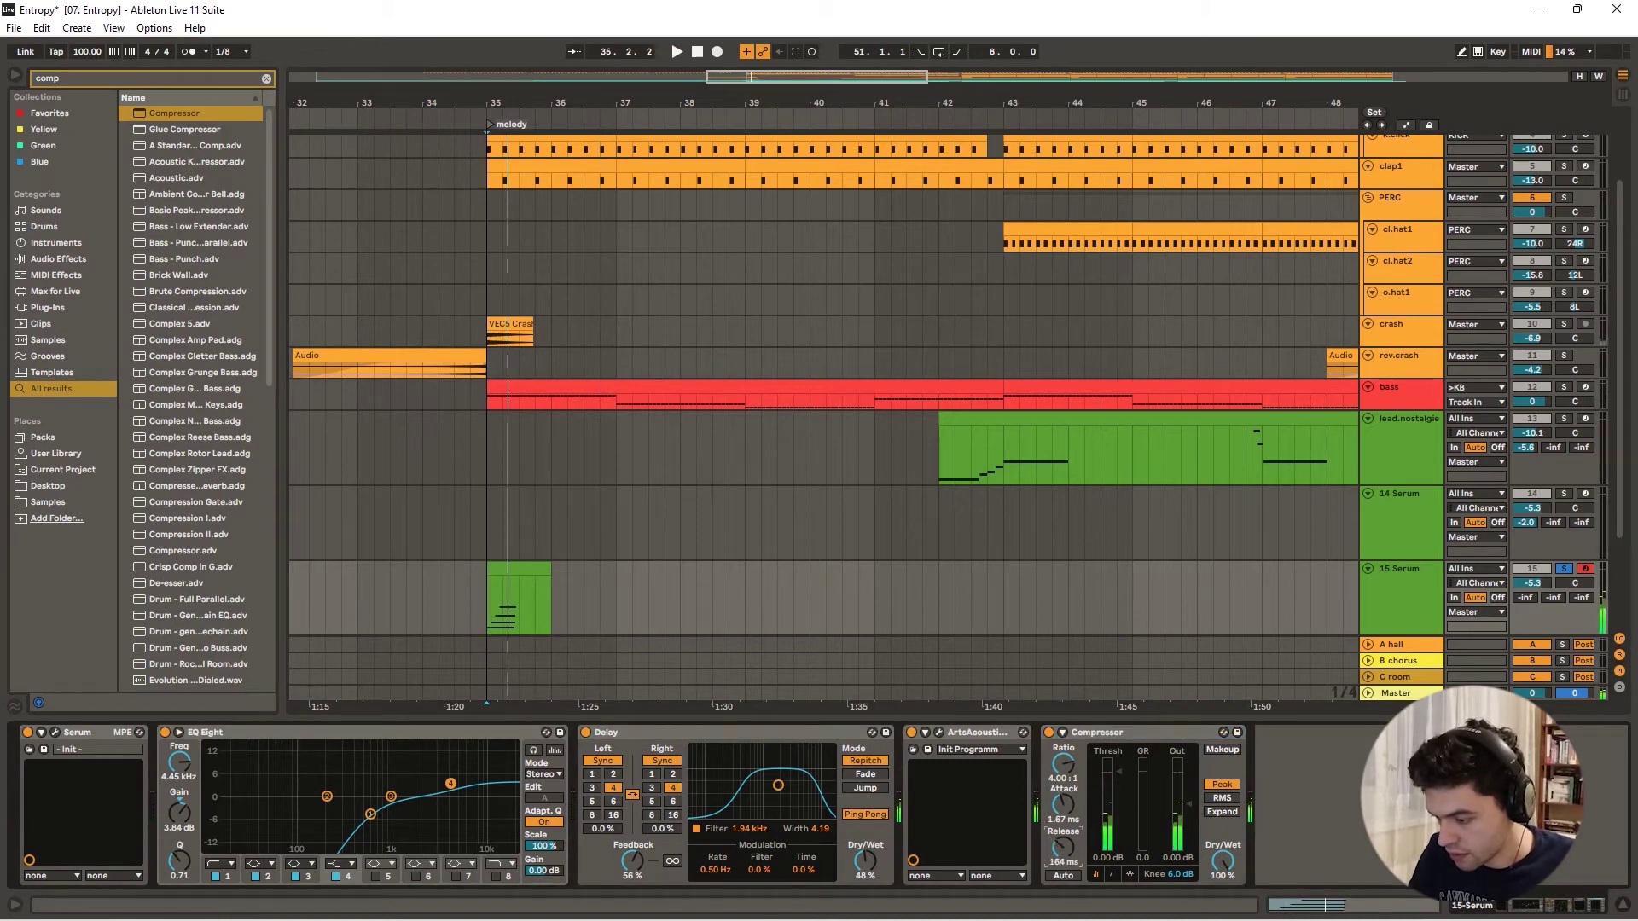
{"action": "key", "text": "space"}
{"action": "mouse_move", "coordinate": [1119, 772]}
{"action": "left_mouse_down"}
{"action": "mouse_move", "coordinate": [1119, 812]}
{"action": "mouse_move", "coordinate": [1063, 838]}
{"action": "mouse_move", "coordinate": [1063, 808]}
{"action": "mouse_move", "coordinate": [1122, 820]}
{"action": "left_mouse_up"}
{"action": "key", "text": "space"}
{"action": "key", "text": "space"}
{"action": "key", "text": "space"}
{"action": "key", "text": "space"}
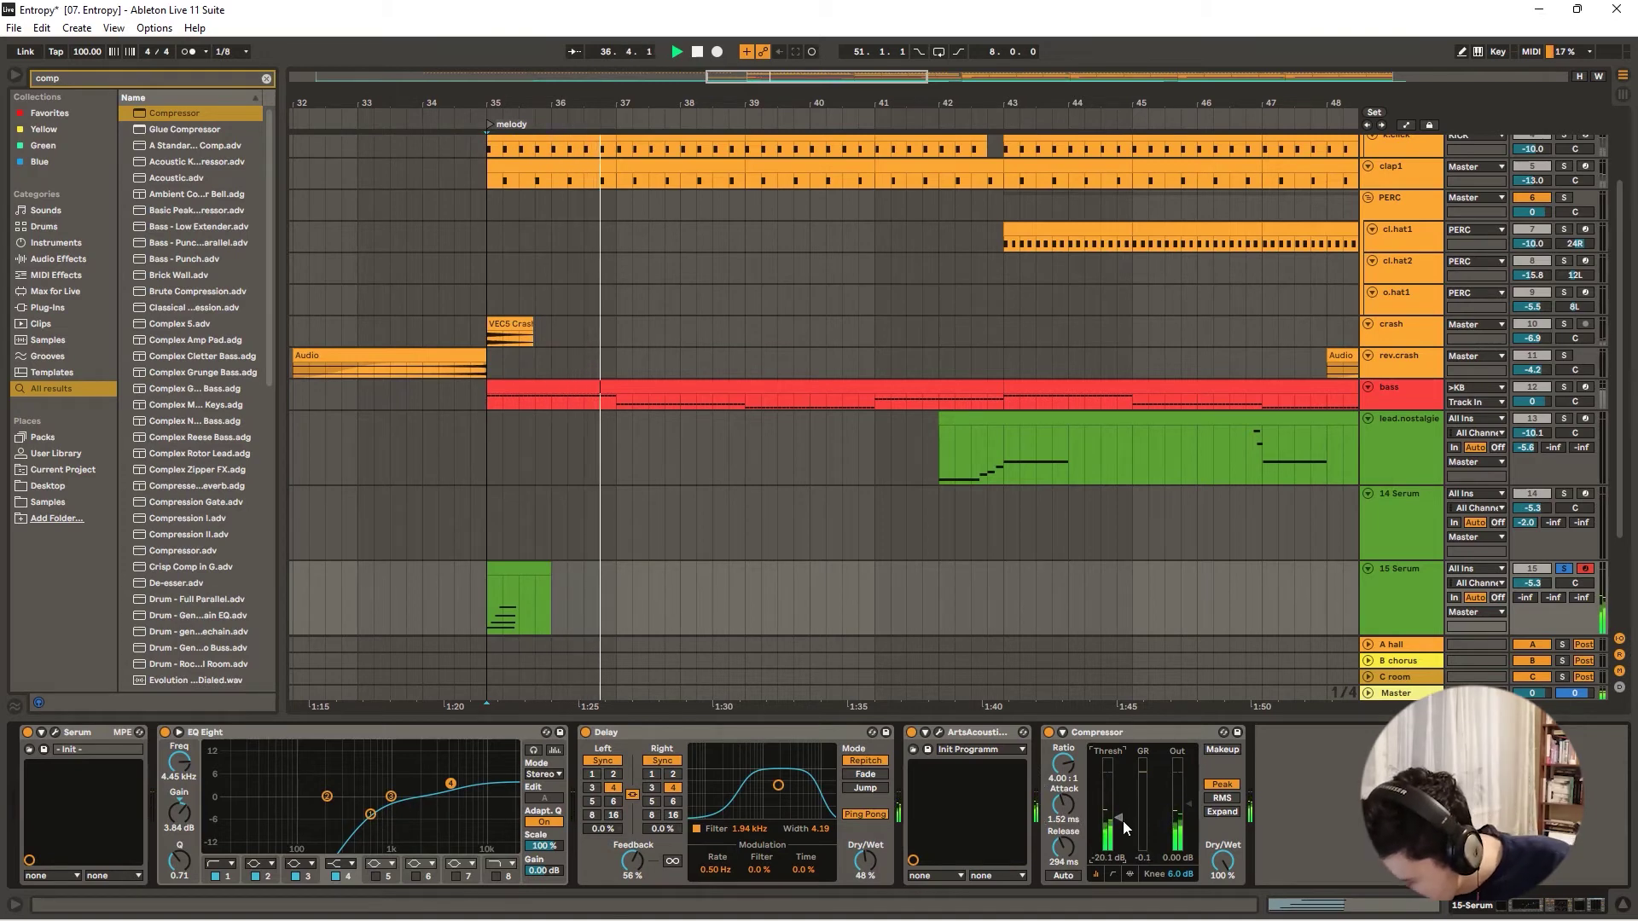
{"action": "key", "text": "space"}
{"action": "key", "text": "space"}
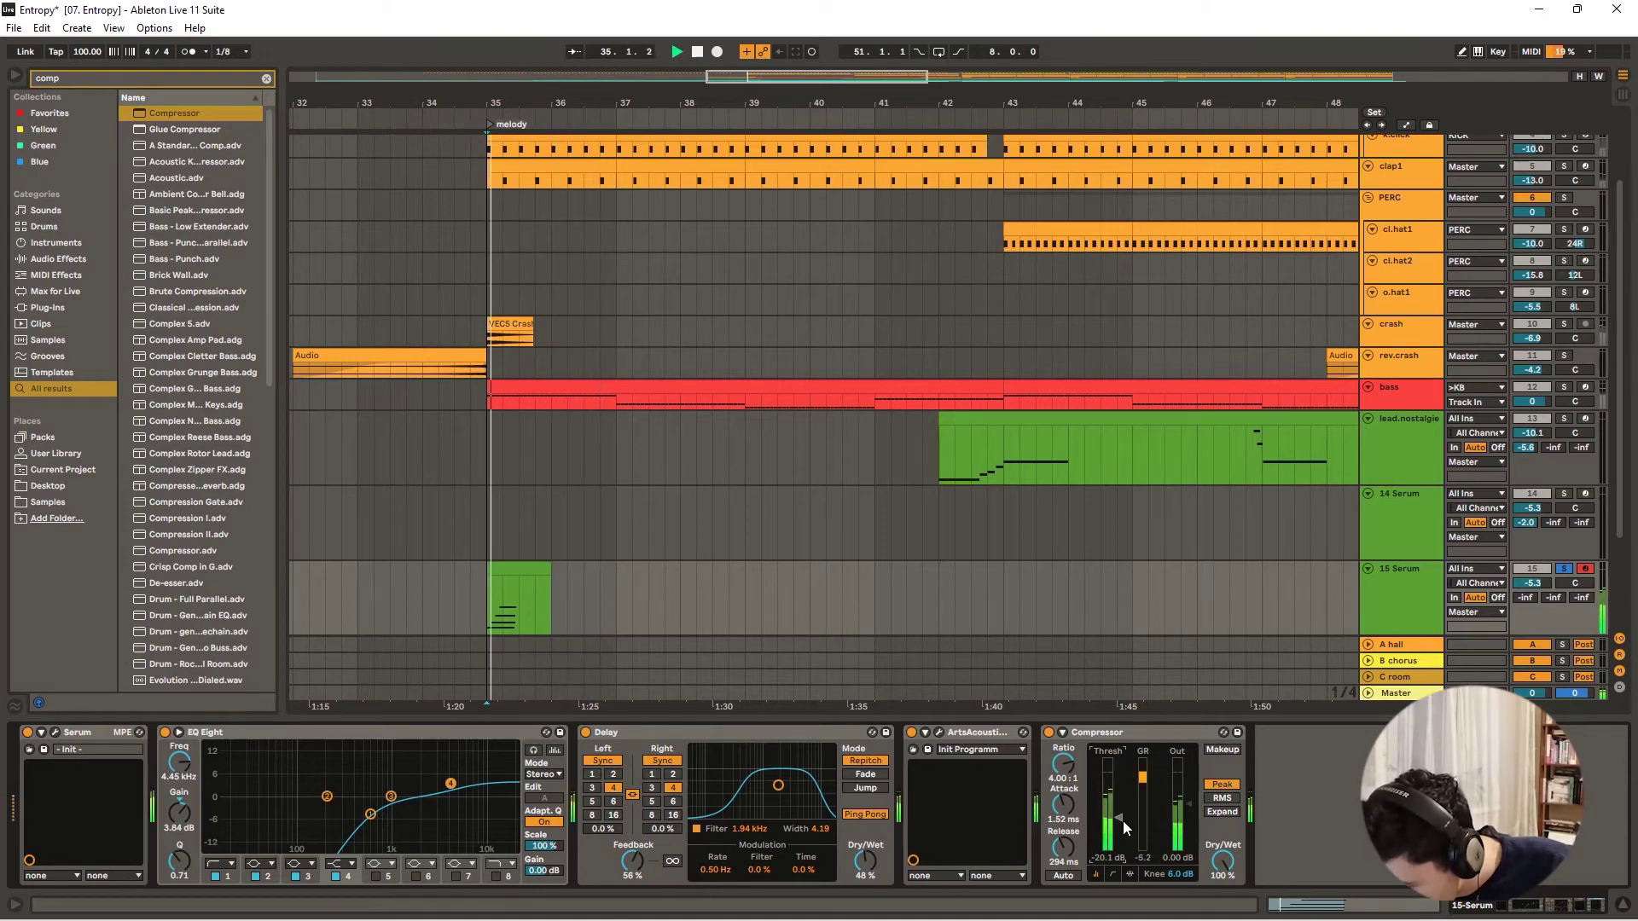
- Raise the Compressor's output gain to 5.61 dB and replay the clip from bar 35
{"action": "left_click", "coordinate": [1186, 803]}
{"action": "left_click_drag", "start_coordinate": [1186, 802], "coordinate": [1188, 796]}
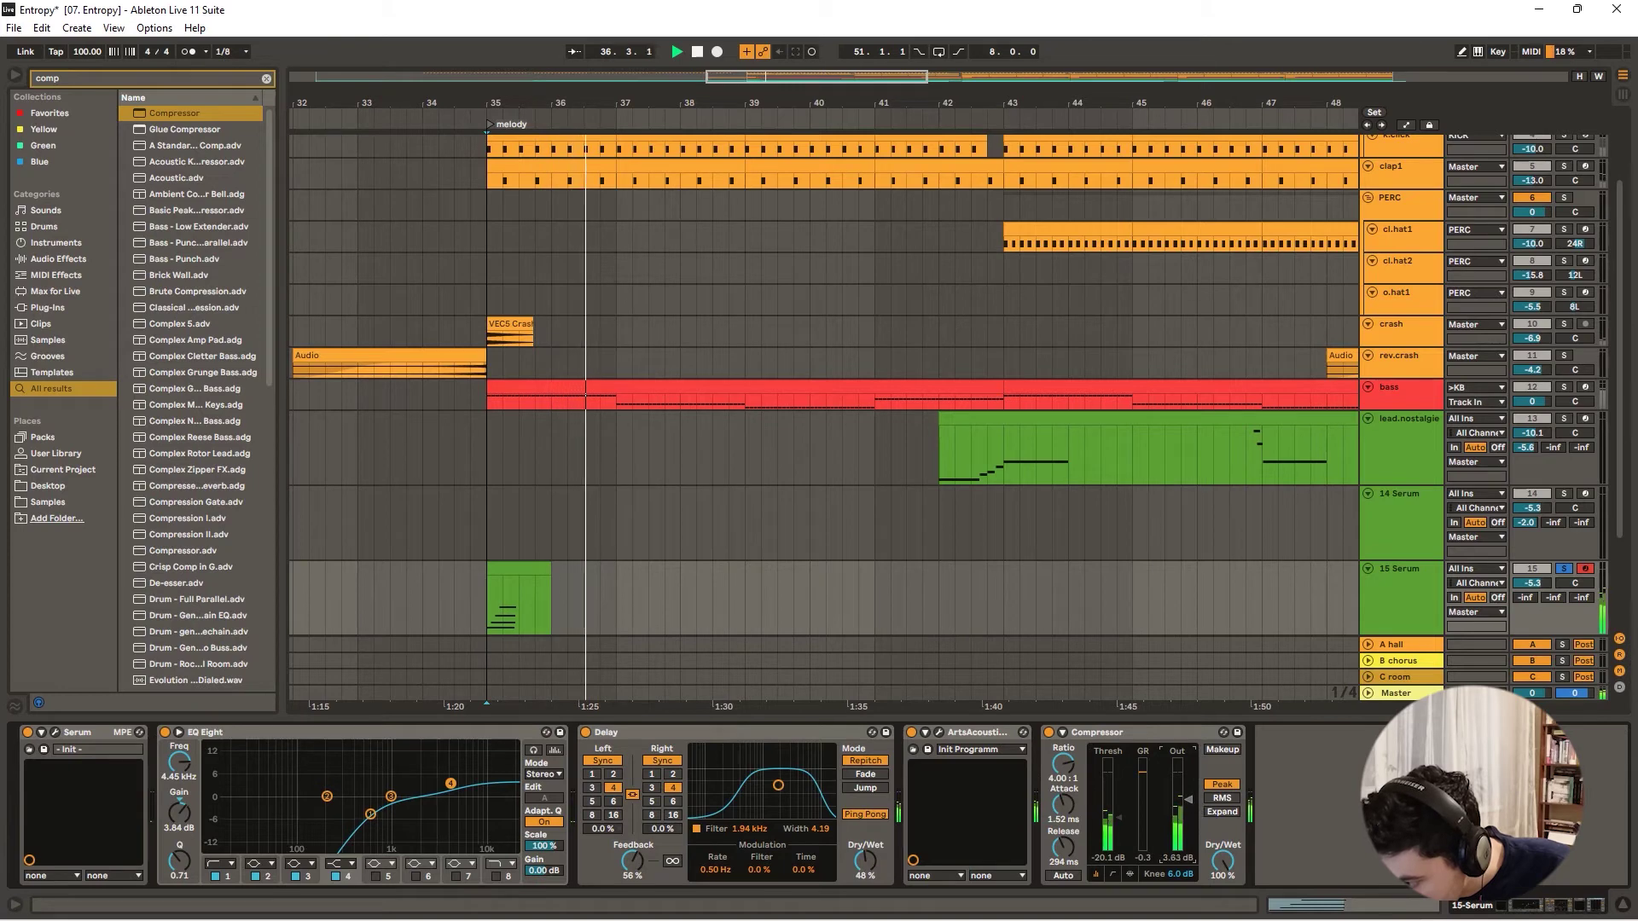
{"action": "key", "text": "space"}
{"action": "key", "text": "space"}
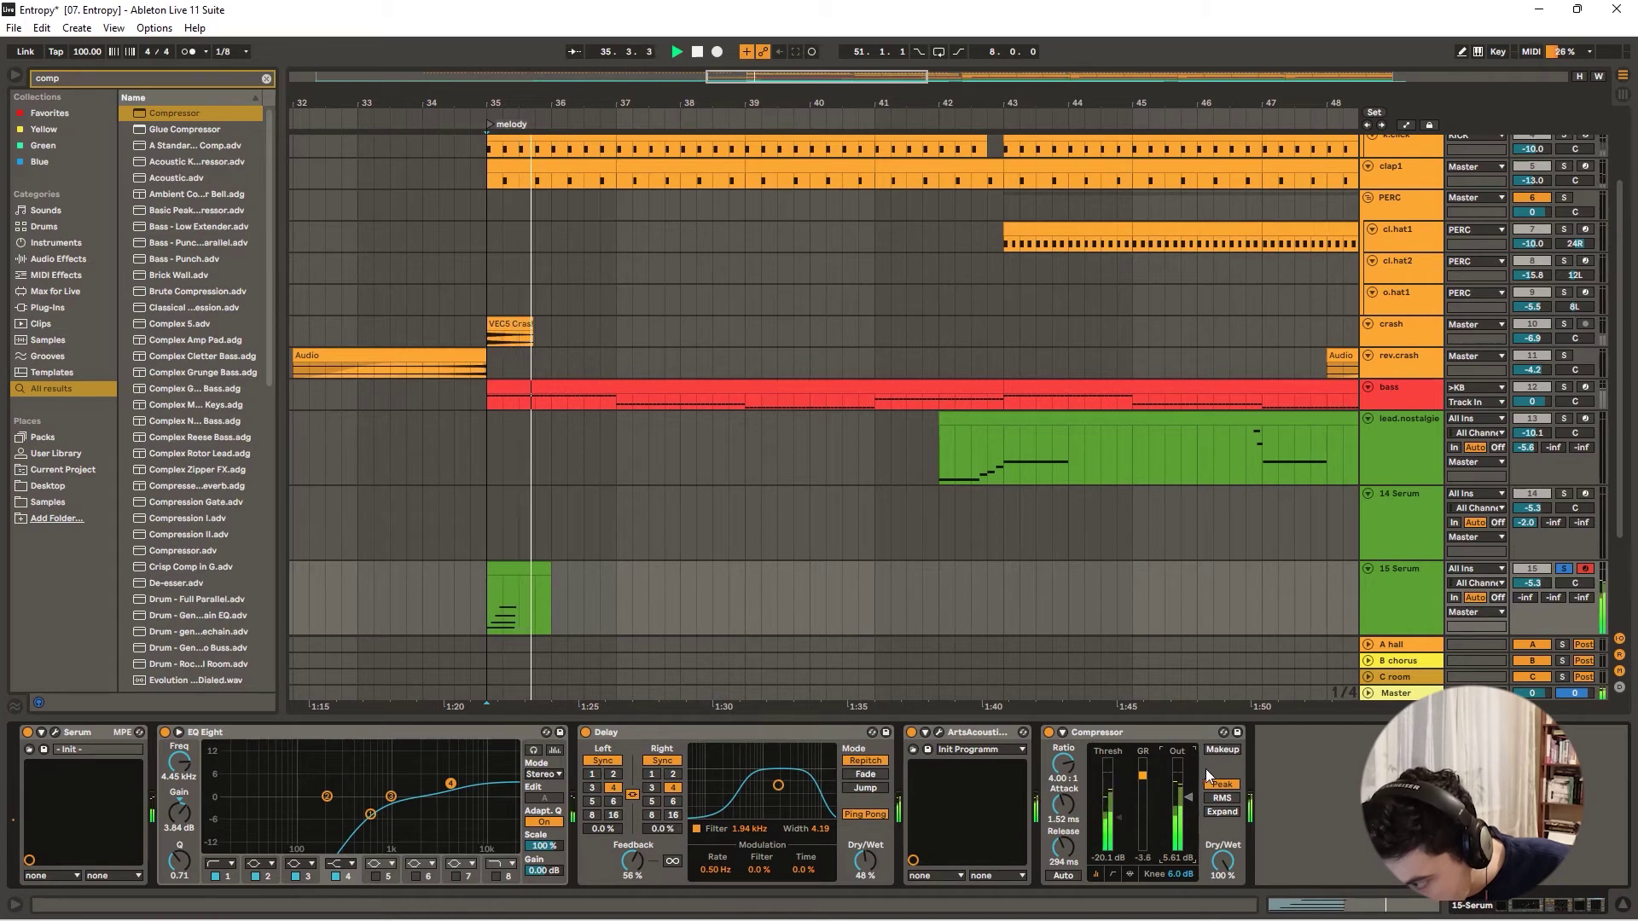
- Set the Compressor's release to 422 ms while repeatedly auditioning the clip from bar 35
{"action": "key", "text": "space"}
{"action": "key", "text": "space"}
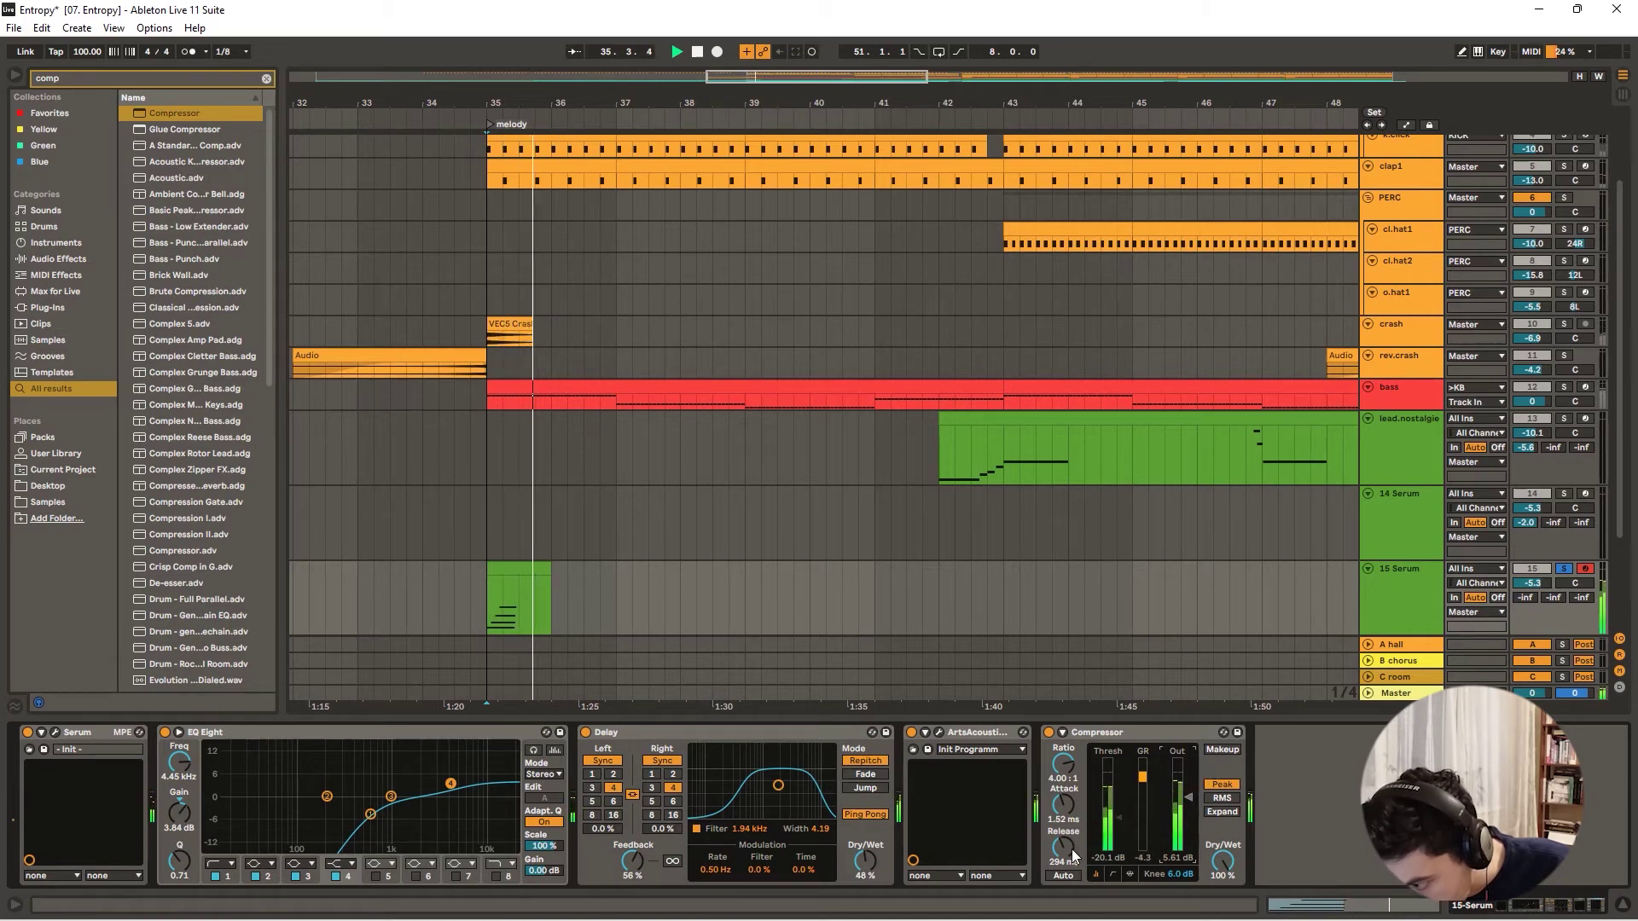
{"action": "key", "text": "space"}
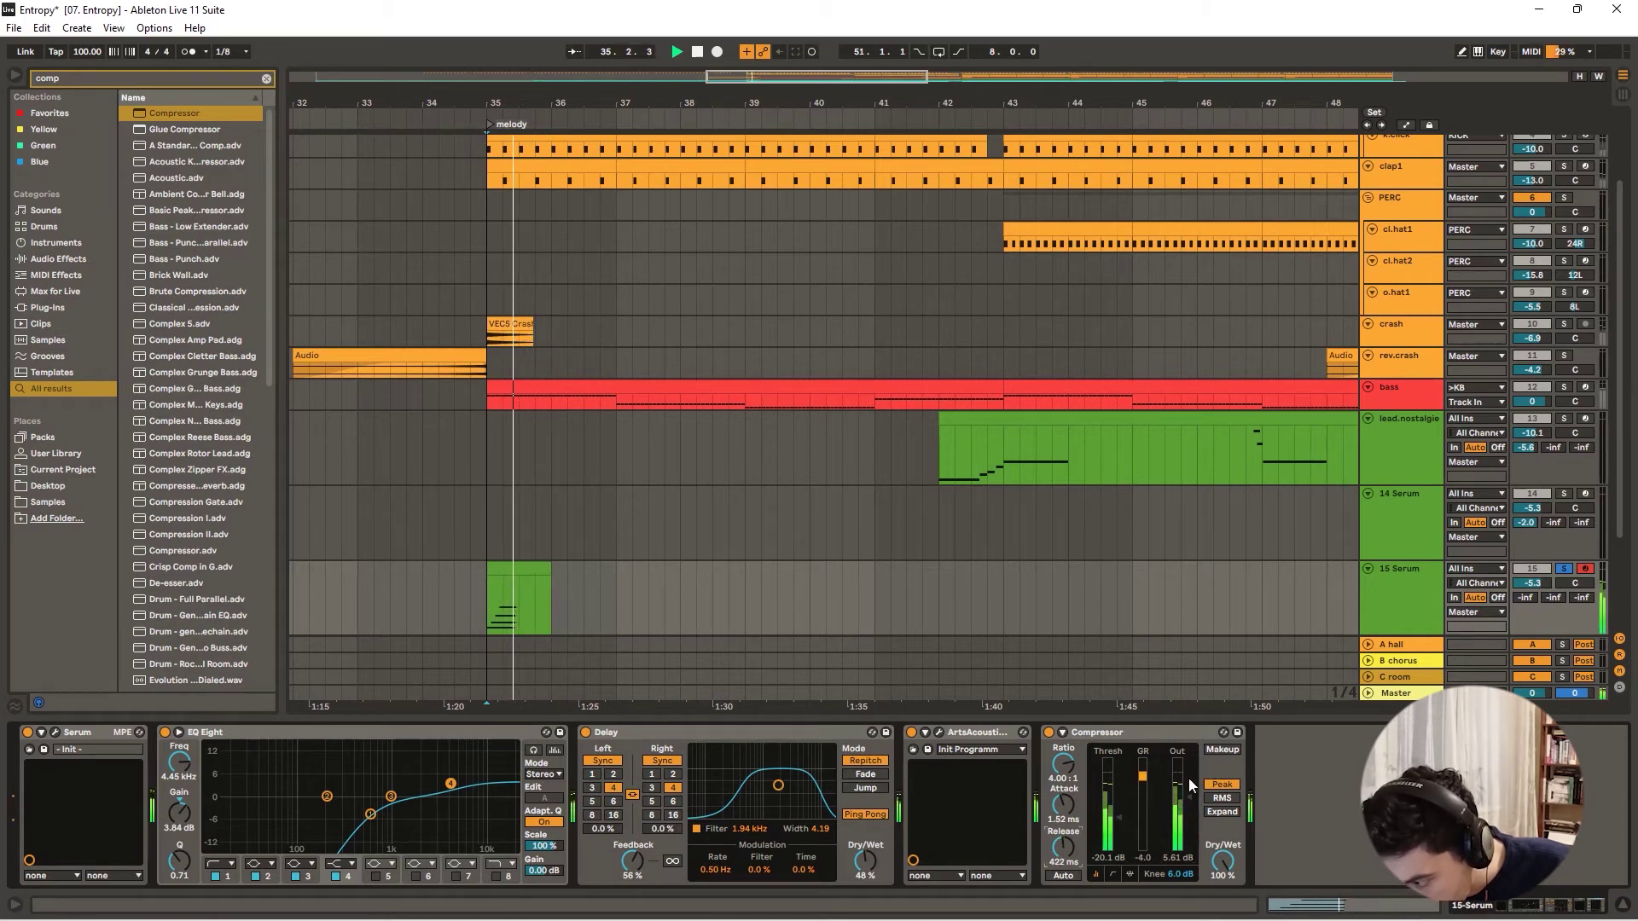
- Replay the arpeggio from bar 35 and set the Compressor's attack to 0.96 ms
{"action": "key", "text": "space"}
{"action": "key", "text": "space"}
{"action": "left_click_drag", "start_coordinate": [1062, 806], "coordinate": [1062, 819]}
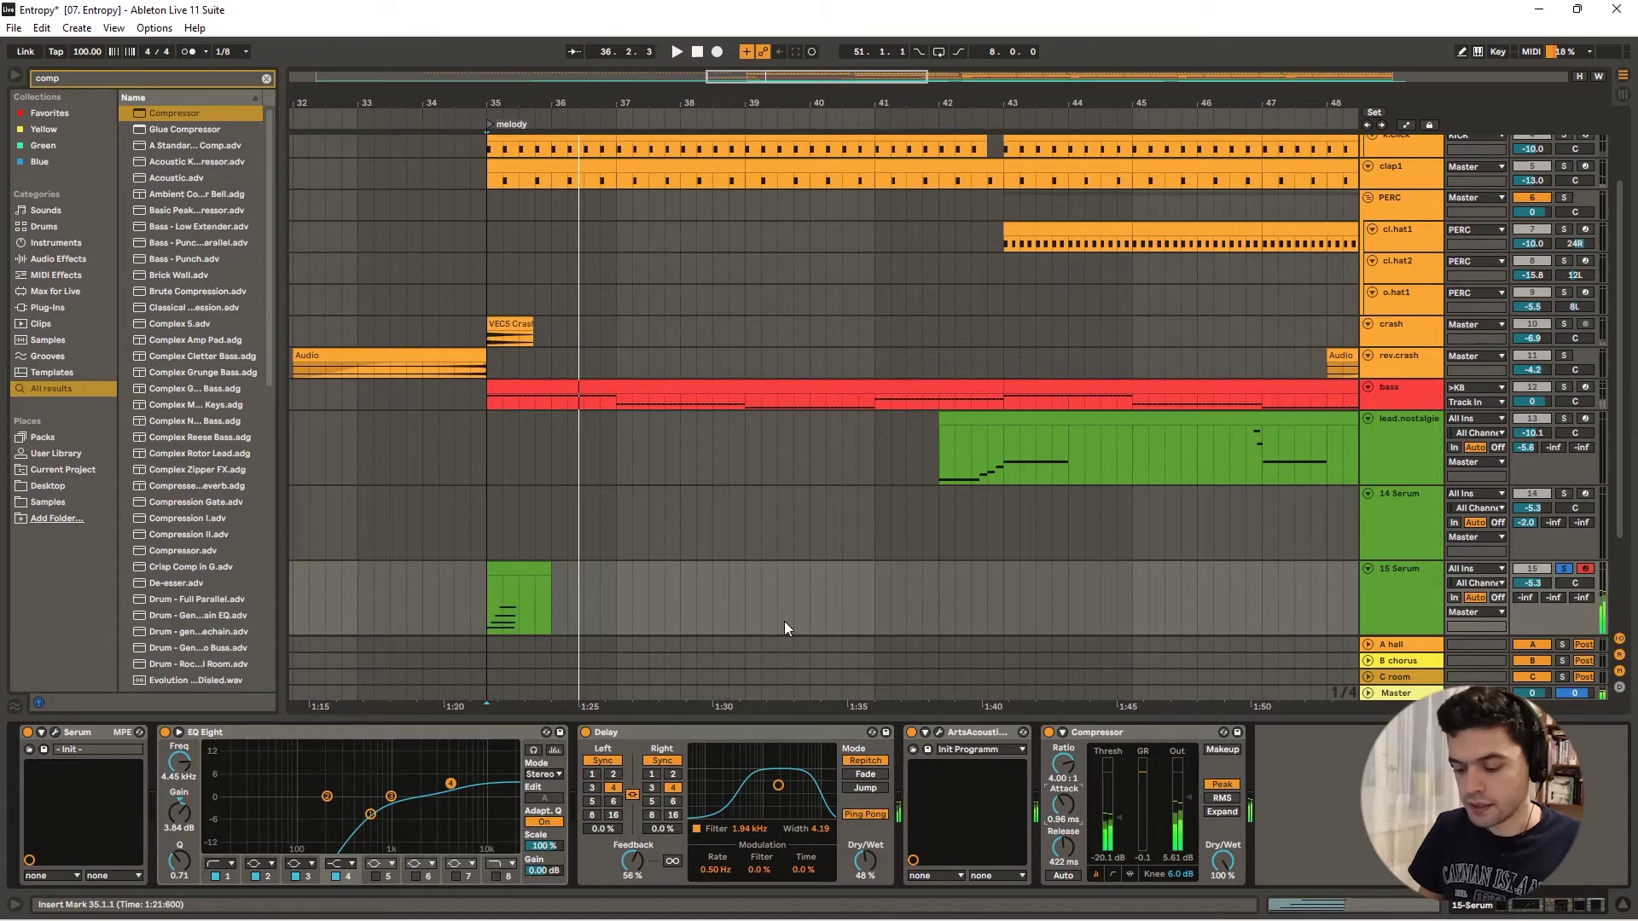
- Search the browser for "shaper" and "volume", and add VolumeShaper4-64bit after the Compressor on the 15 Serum track
{"action": "key", "text": "ctrl+f"}
{"action": "type", "text": "sh"}
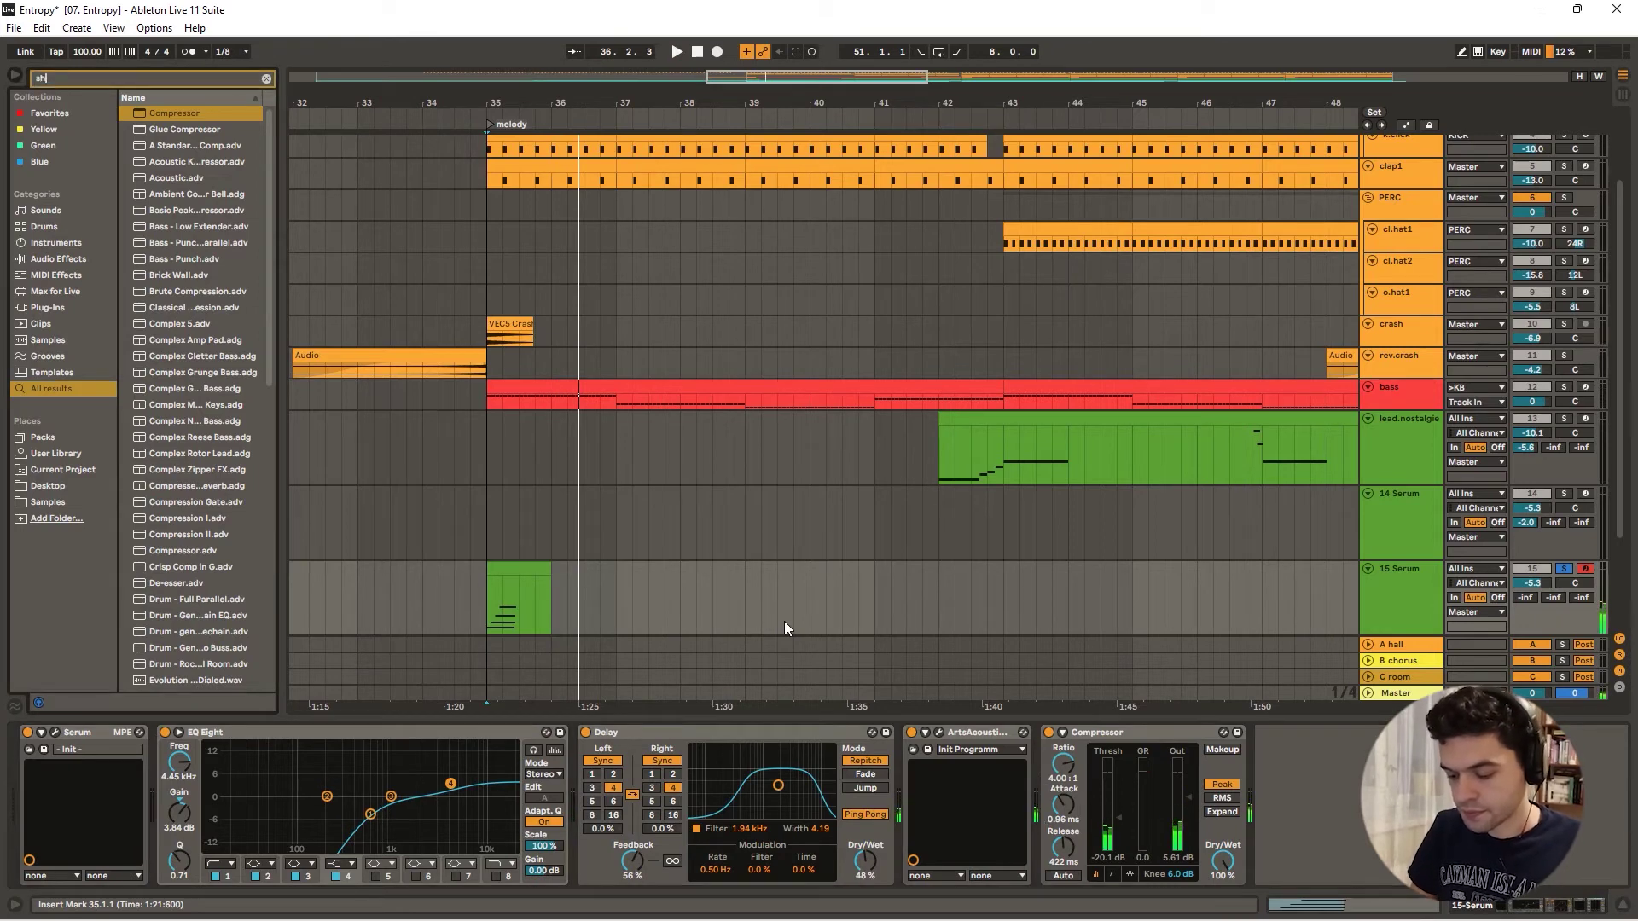
{"action": "type", "text": "aper"}
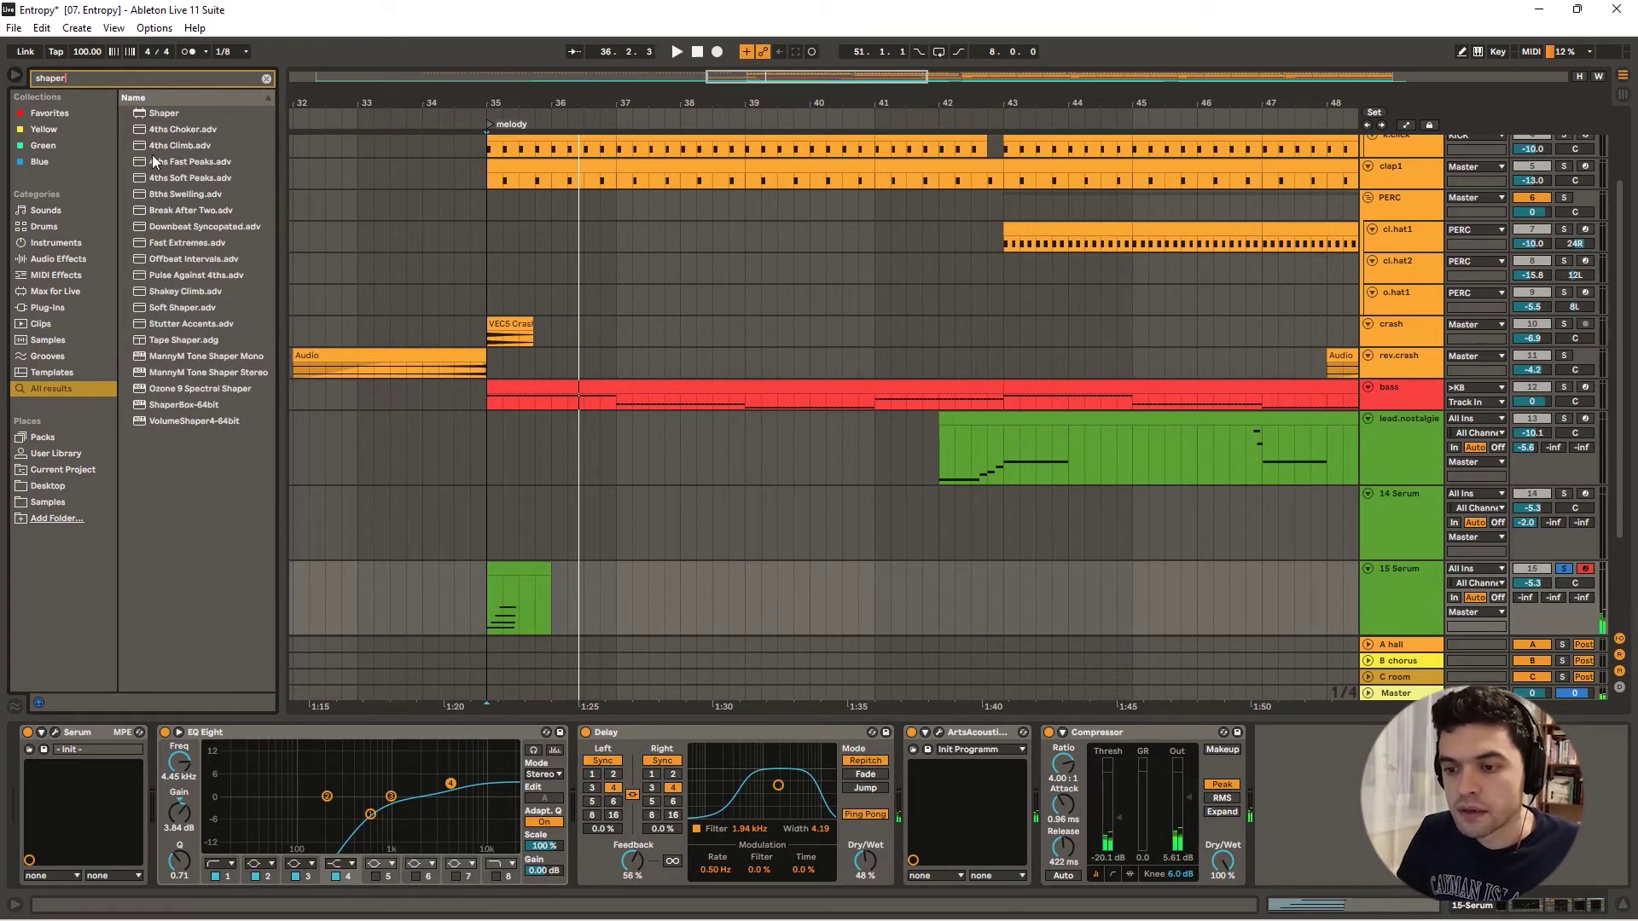
{"action": "left_click", "coordinate": [256, 82]}
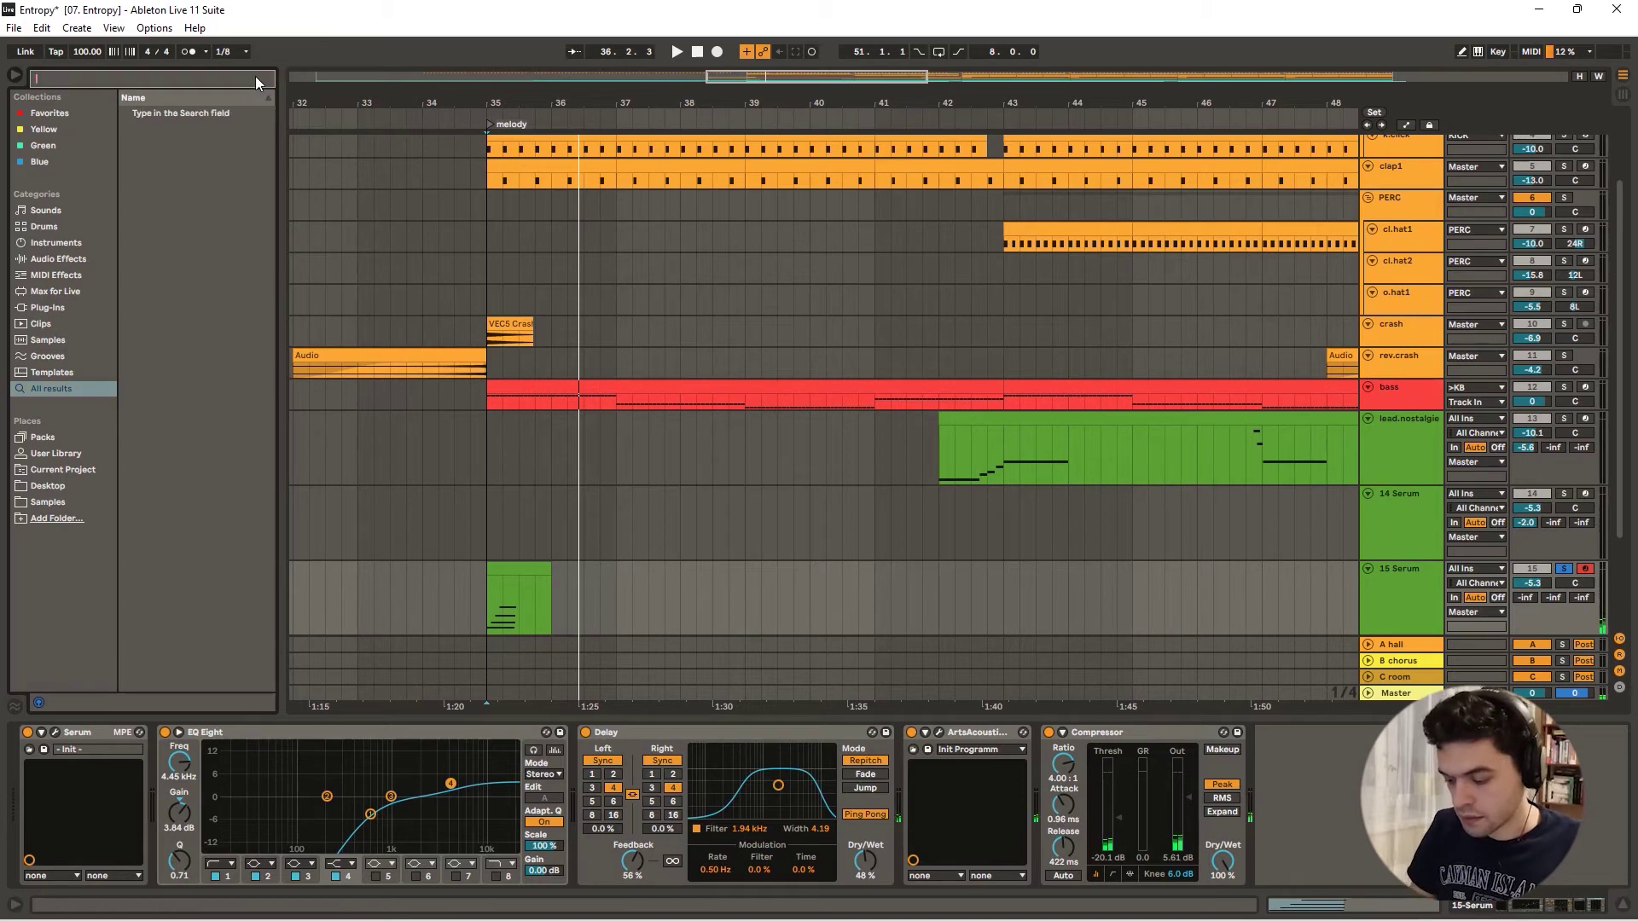
{"action": "type", "text": "volume"}
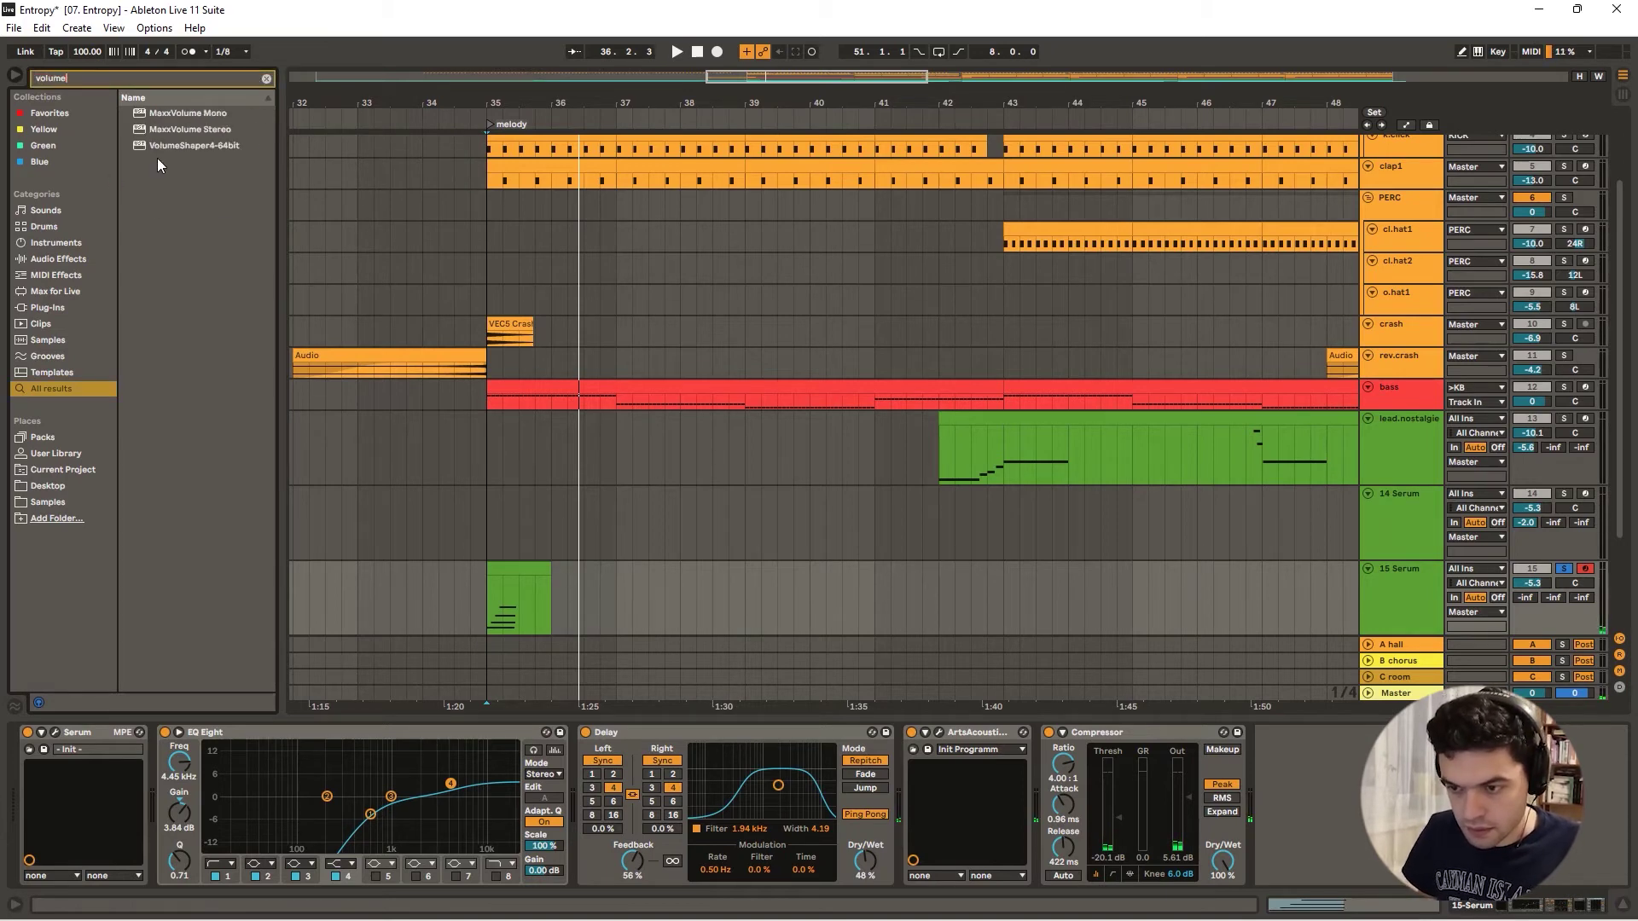
{"action": "double_click", "coordinate": [194, 145]}
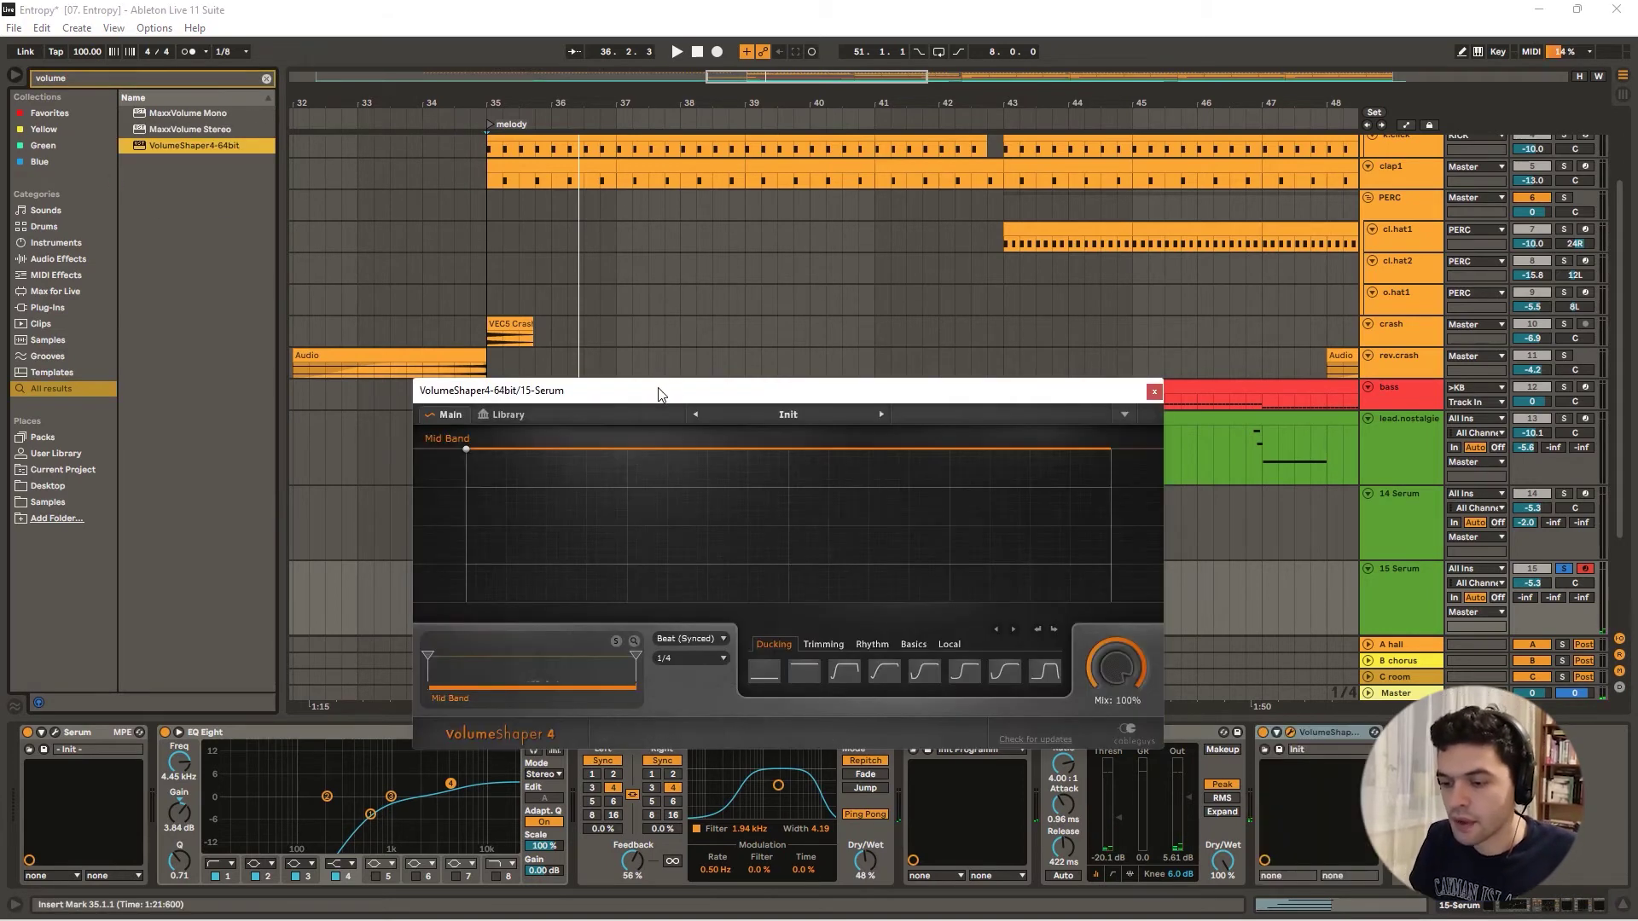
{"action": "left_click_drag", "start_coordinate": [659, 394], "coordinate": [571, 262]}
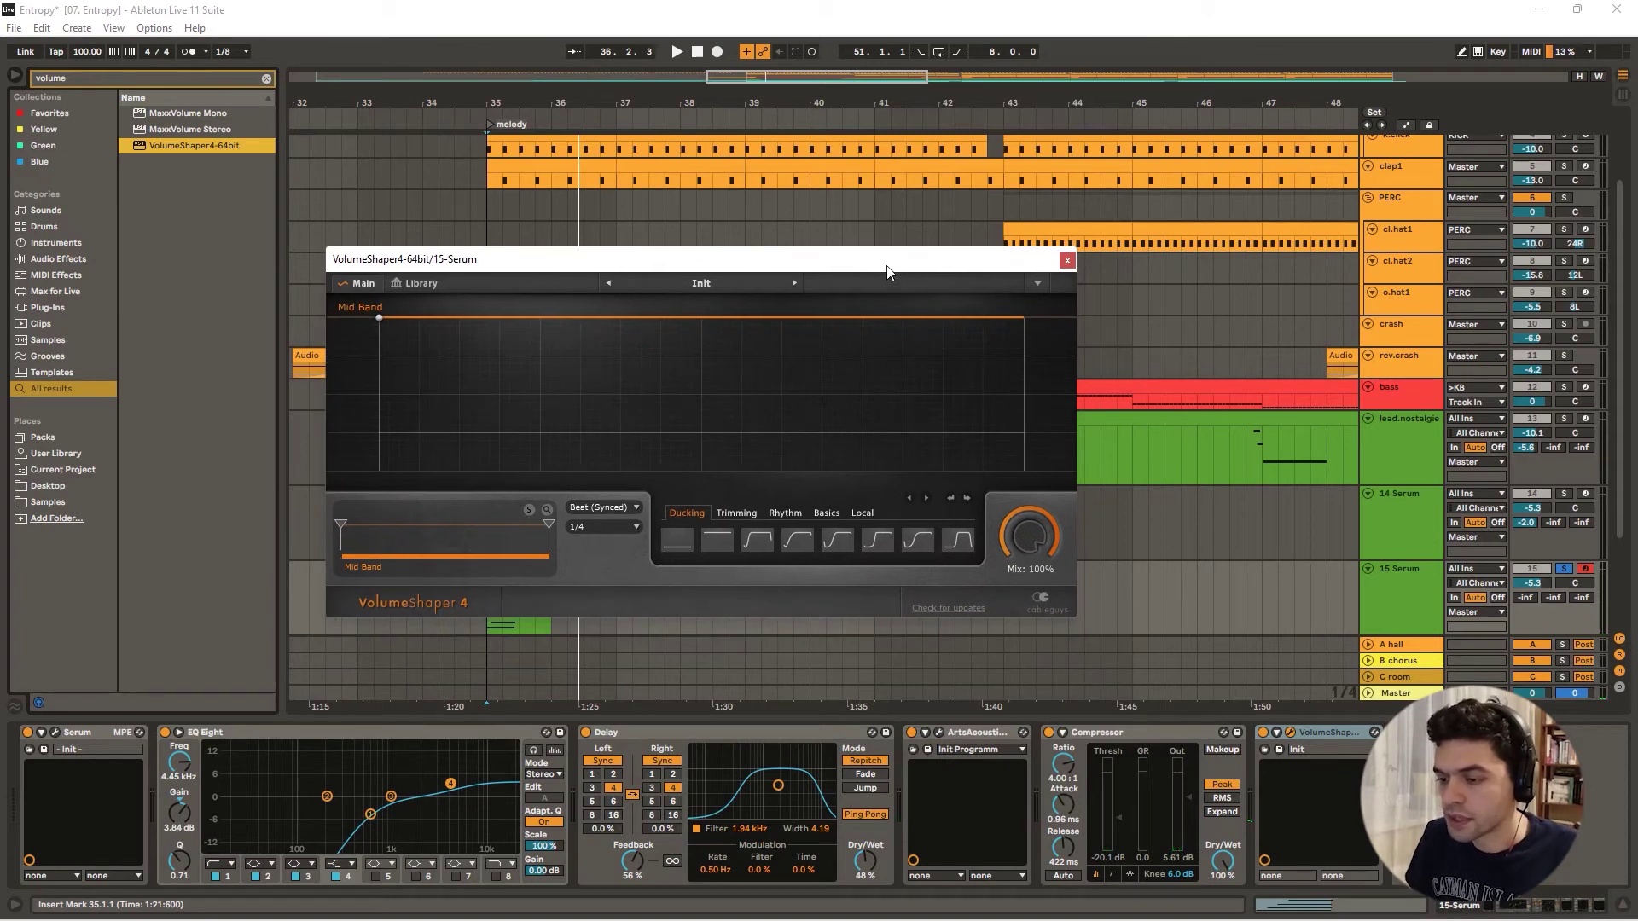
{"action": "left_click_drag", "start_coordinate": [886, 266], "coordinate": [874, 251]}
- Reset VolumeShaper to the flat low waveform and draw a curve that climbs by mid-beat and stays high until just before the end
{"action": "left_click_drag", "start_coordinate": [378, 316], "coordinate": [379, 406]}
{"action": "left_click", "coordinate": [783, 533]}
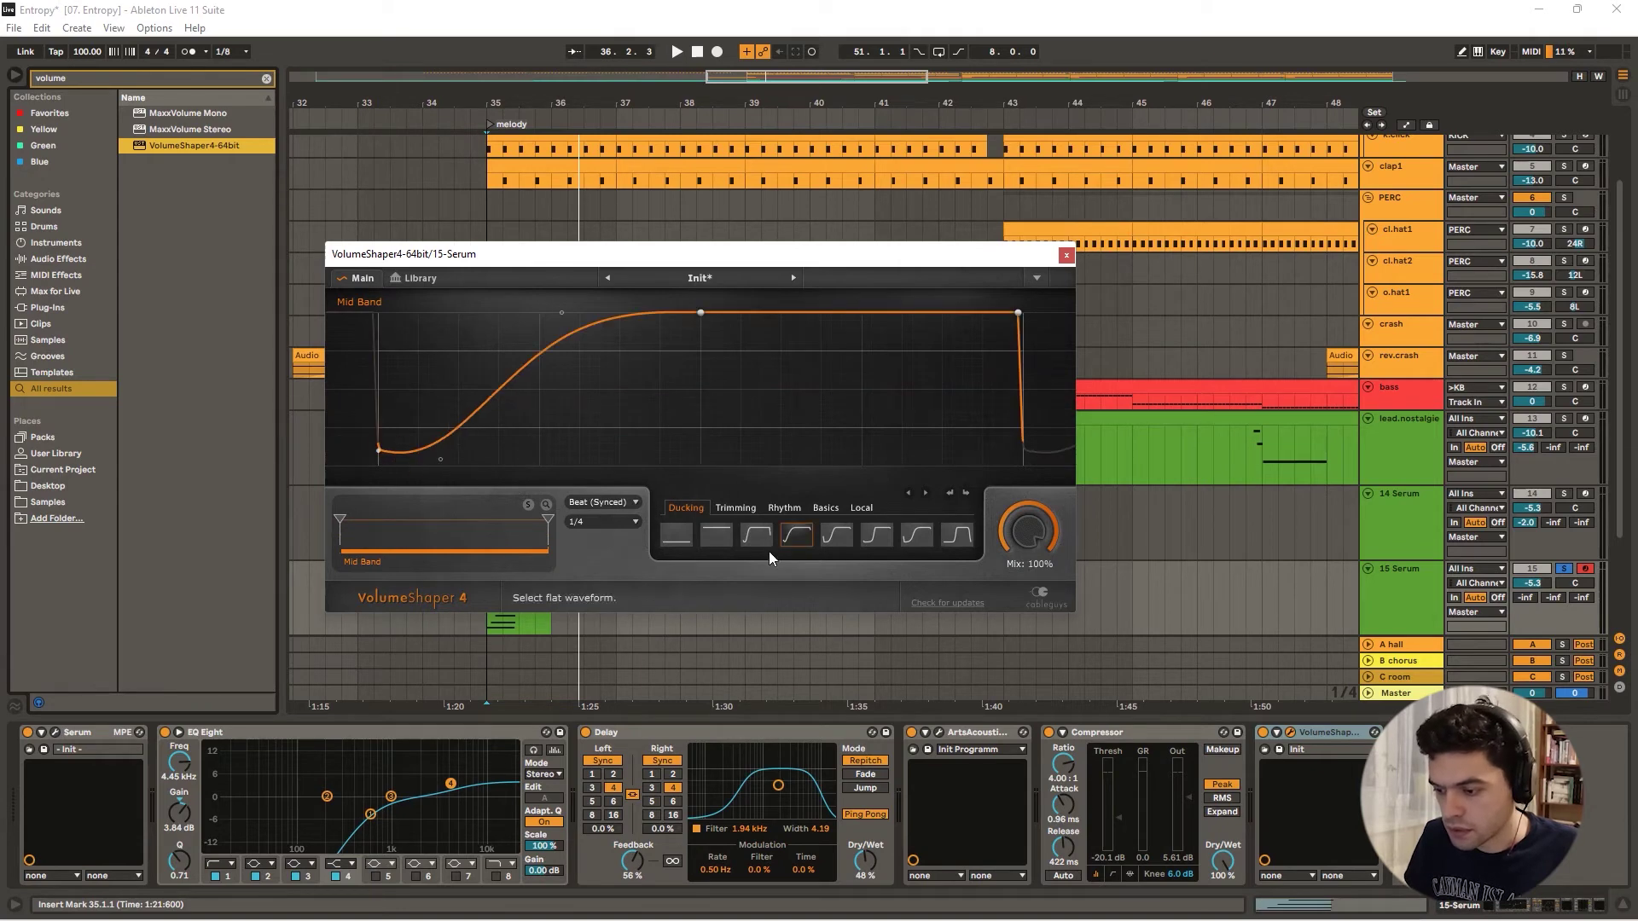
{"action": "left_click", "coordinate": [676, 535]}
{"action": "left_click_drag", "start_coordinate": [378, 468], "coordinate": [378, 449]}
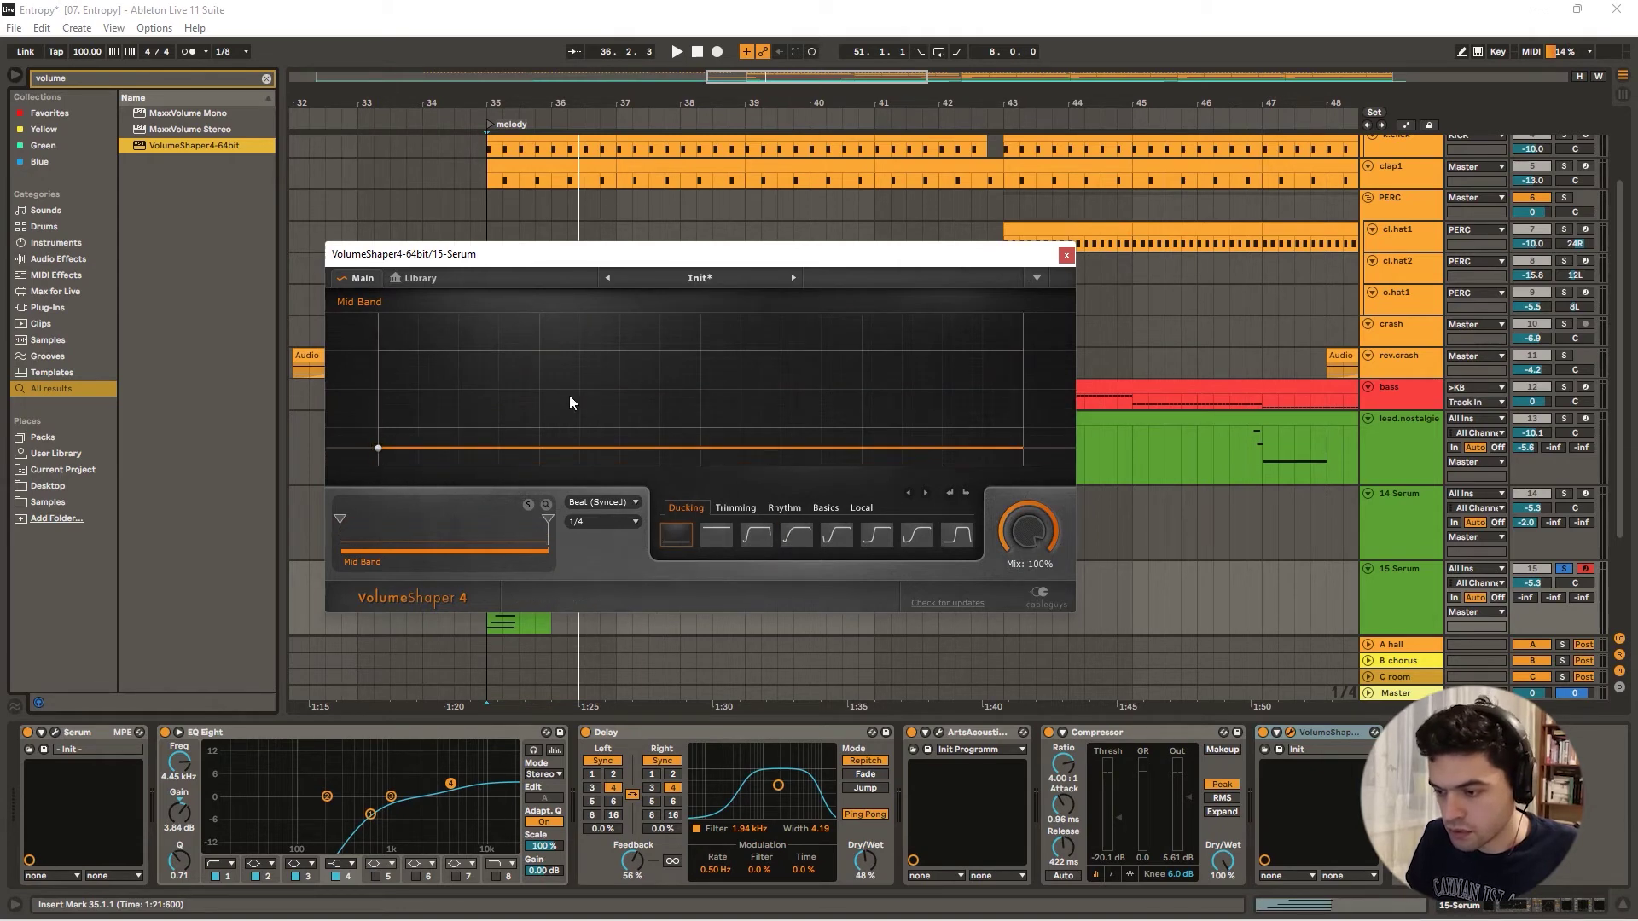
{"action": "left_click", "coordinate": [702, 348]}
{"action": "right_click", "coordinate": [705, 349]}
{"action": "left_click_drag", "start_coordinate": [703, 350], "coordinate": [706, 322]}
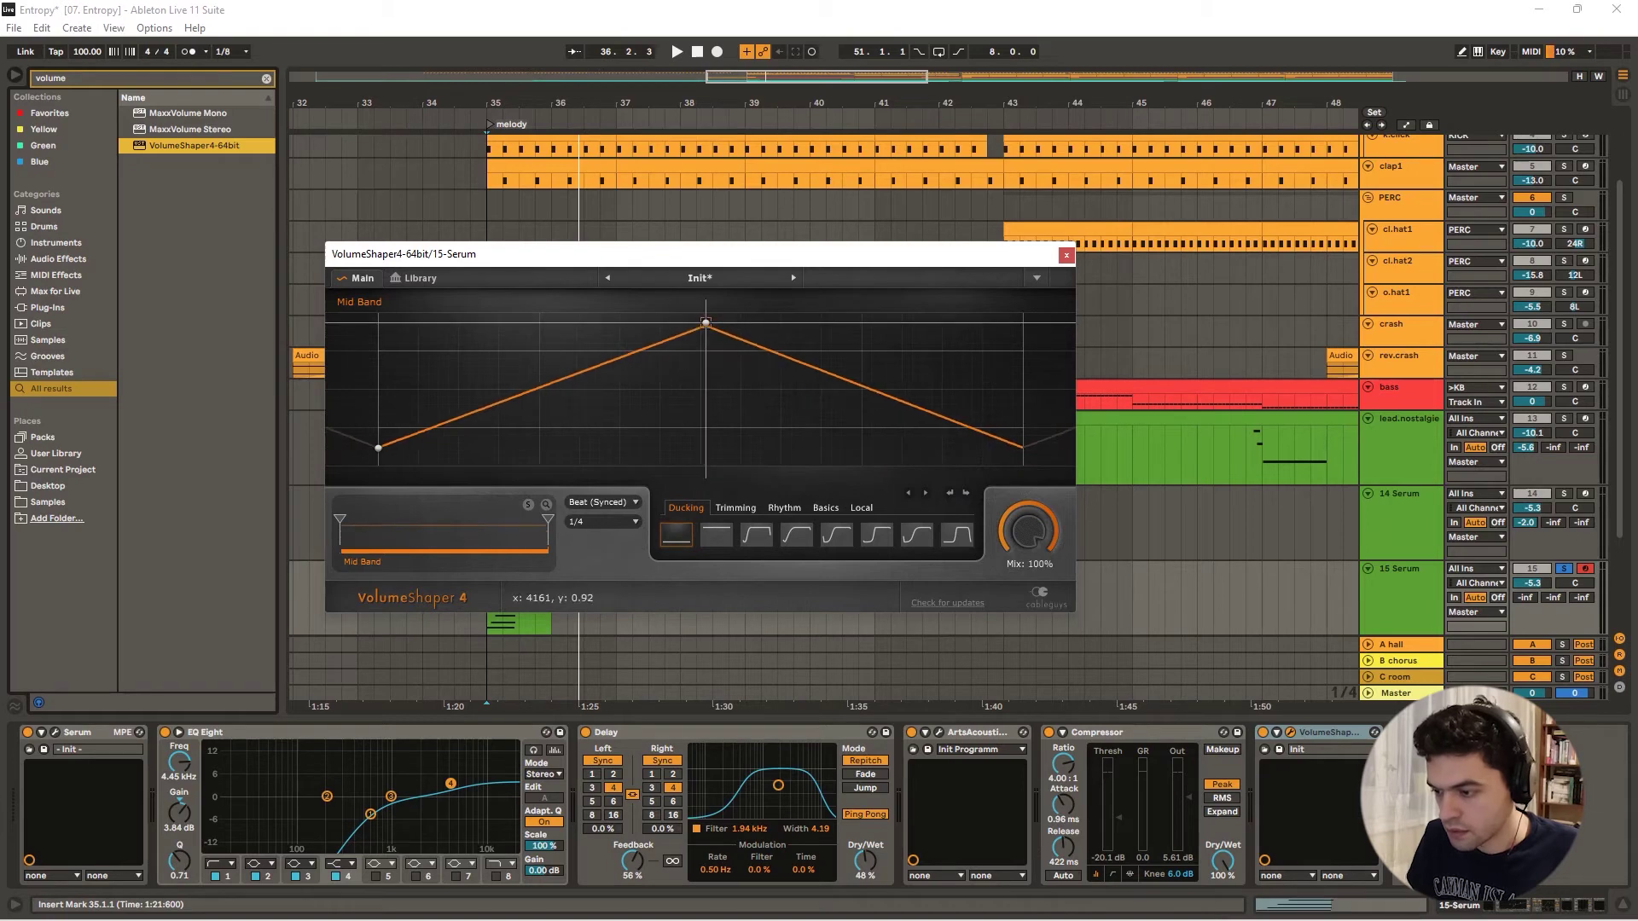
{"action": "left_click_drag", "start_coordinate": [885, 380], "coordinate": [970, 313]}
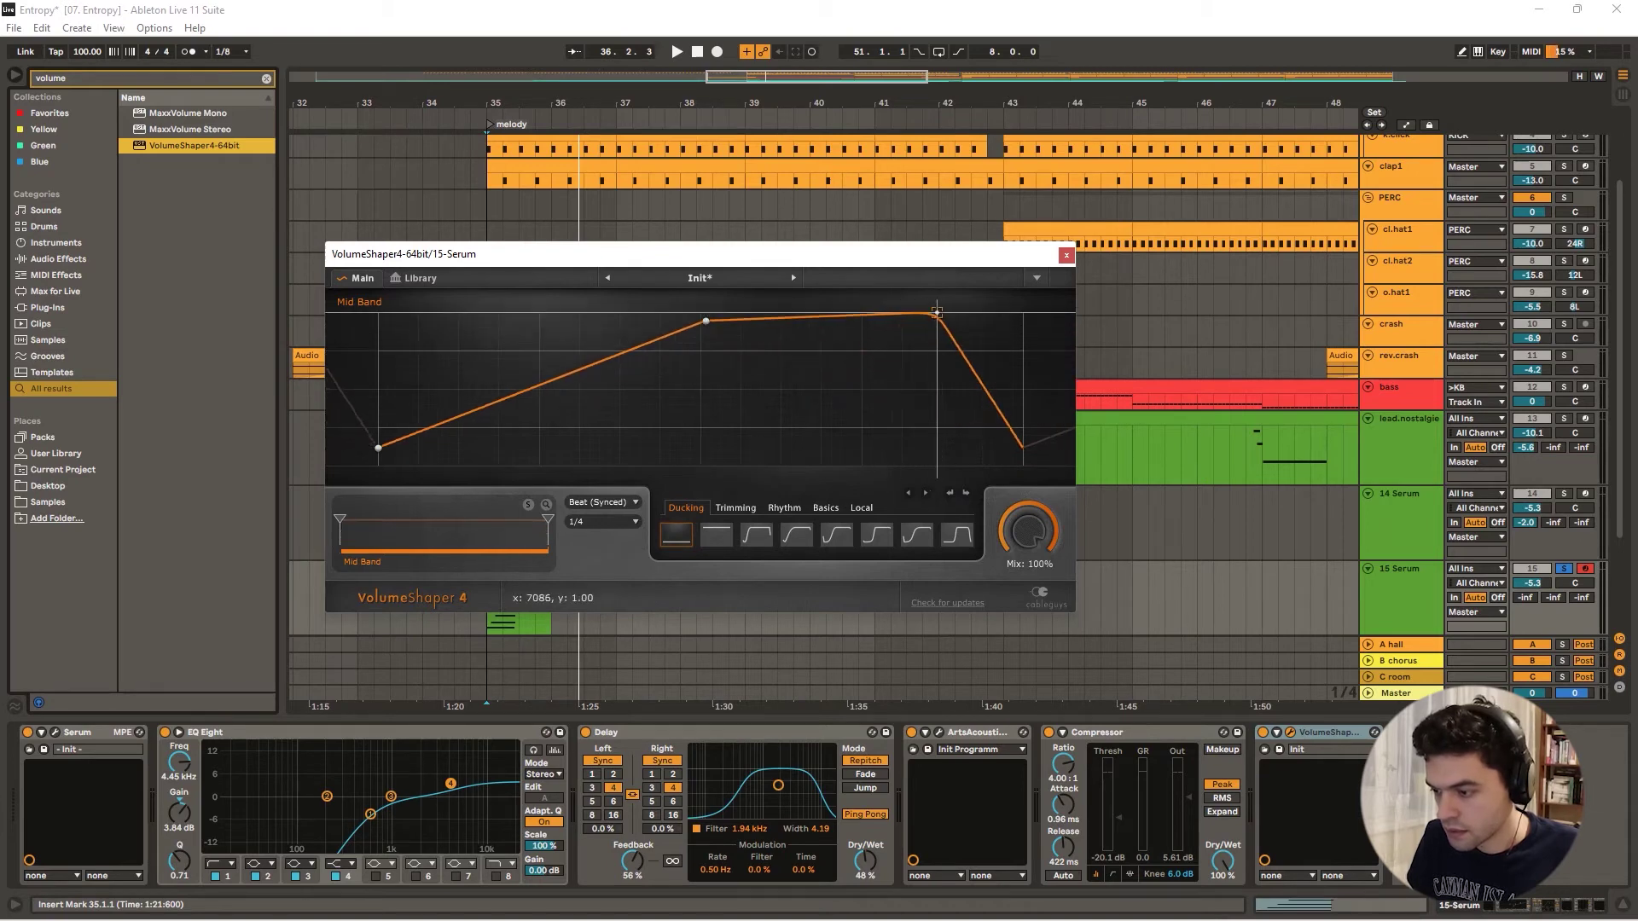
- During playback, raise the curve's start point, add a low point about a quarter along, and round the rise into a flat plateau
{"action": "key", "text": "space"}
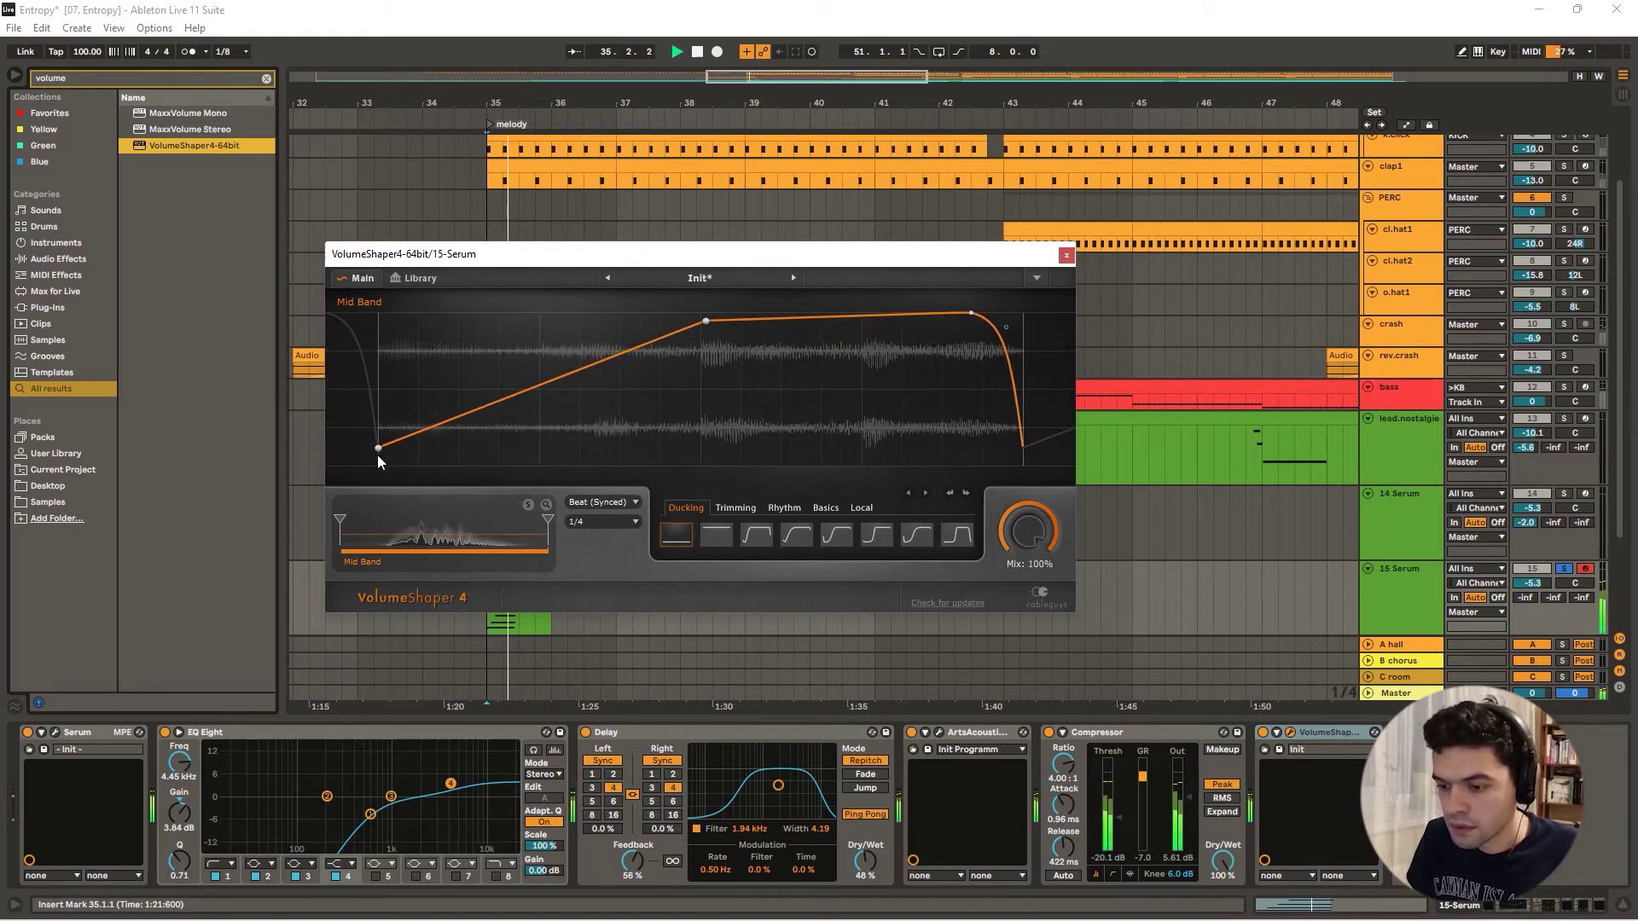
{"action": "left_click_drag", "start_coordinate": [378, 448], "coordinate": [378, 426]}
{"action": "right_click", "coordinate": [584, 378]}
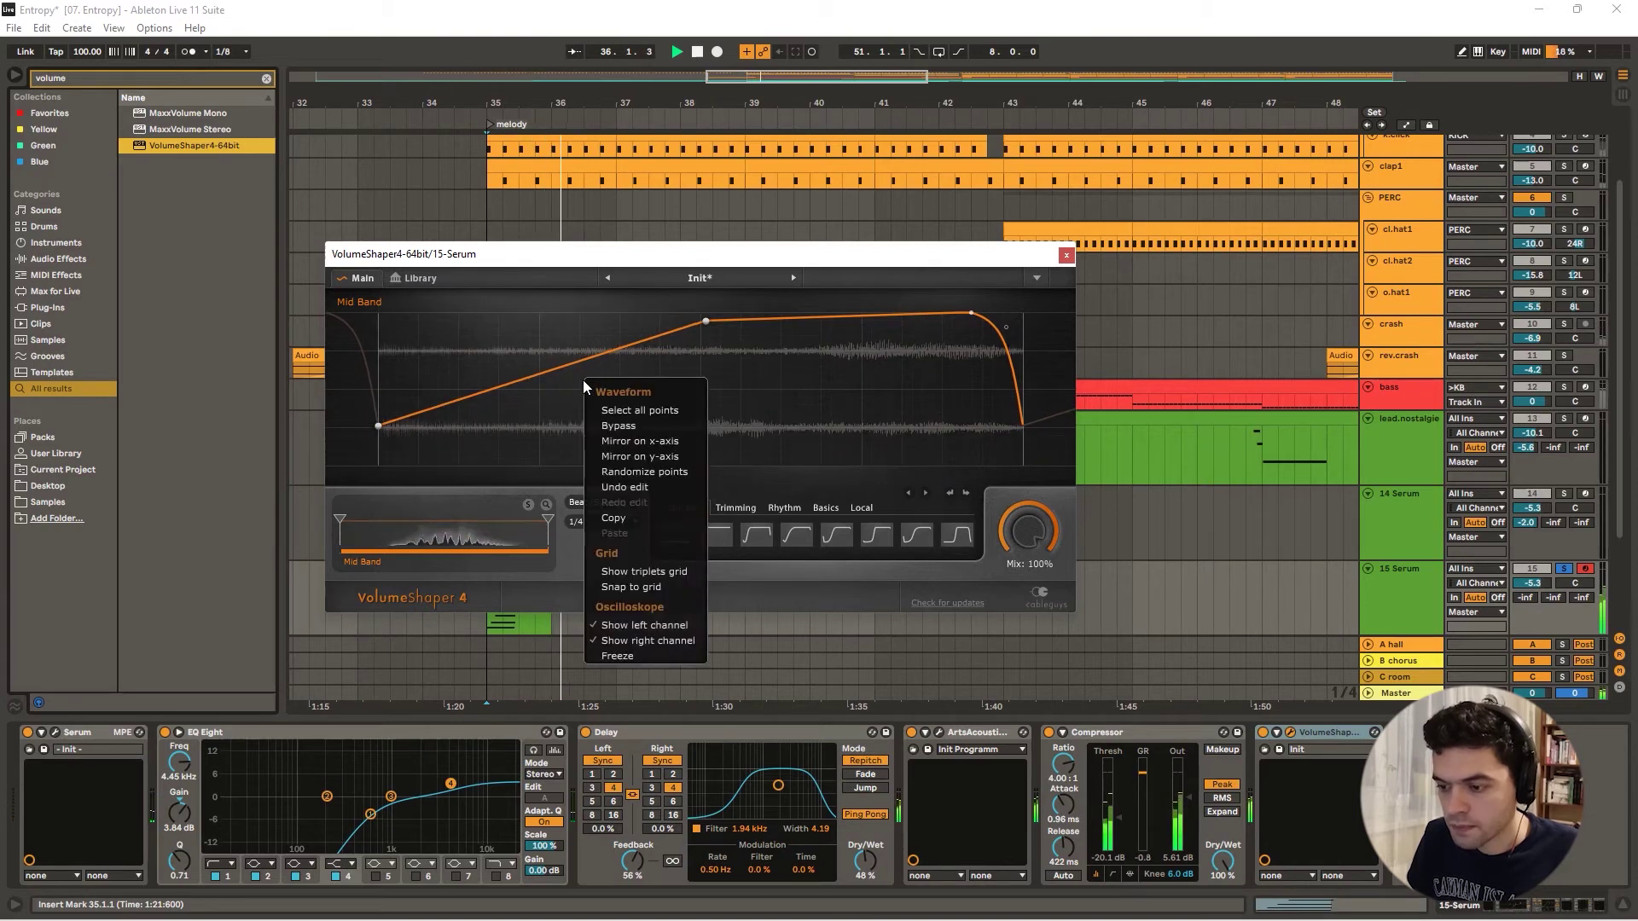
{"action": "left_click", "coordinate": [563, 391]}
{"action": "left_click_drag", "start_coordinate": [563, 391], "coordinate": [573, 401]}
{"action": "left_click", "coordinate": [573, 402]}
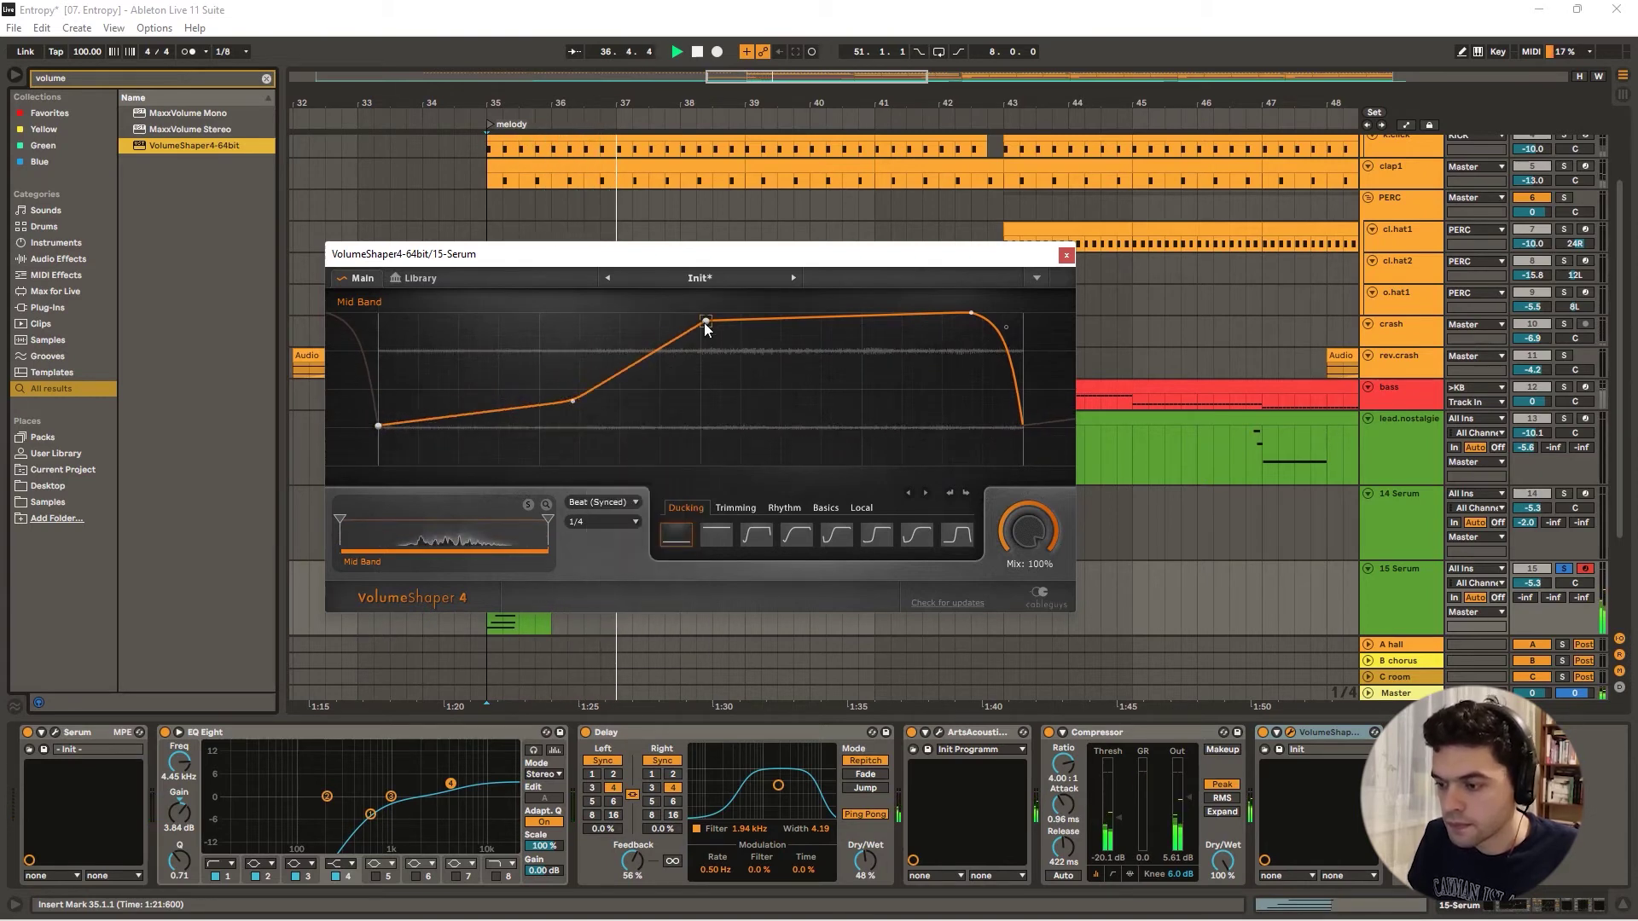
{"action": "left_click_drag", "start_coordinate": [706, 322], "coordinate": [651, 315]}
{"action": "left_click_drag", "start_coordinate": [571, 402], "coordinate": [556, 404]}
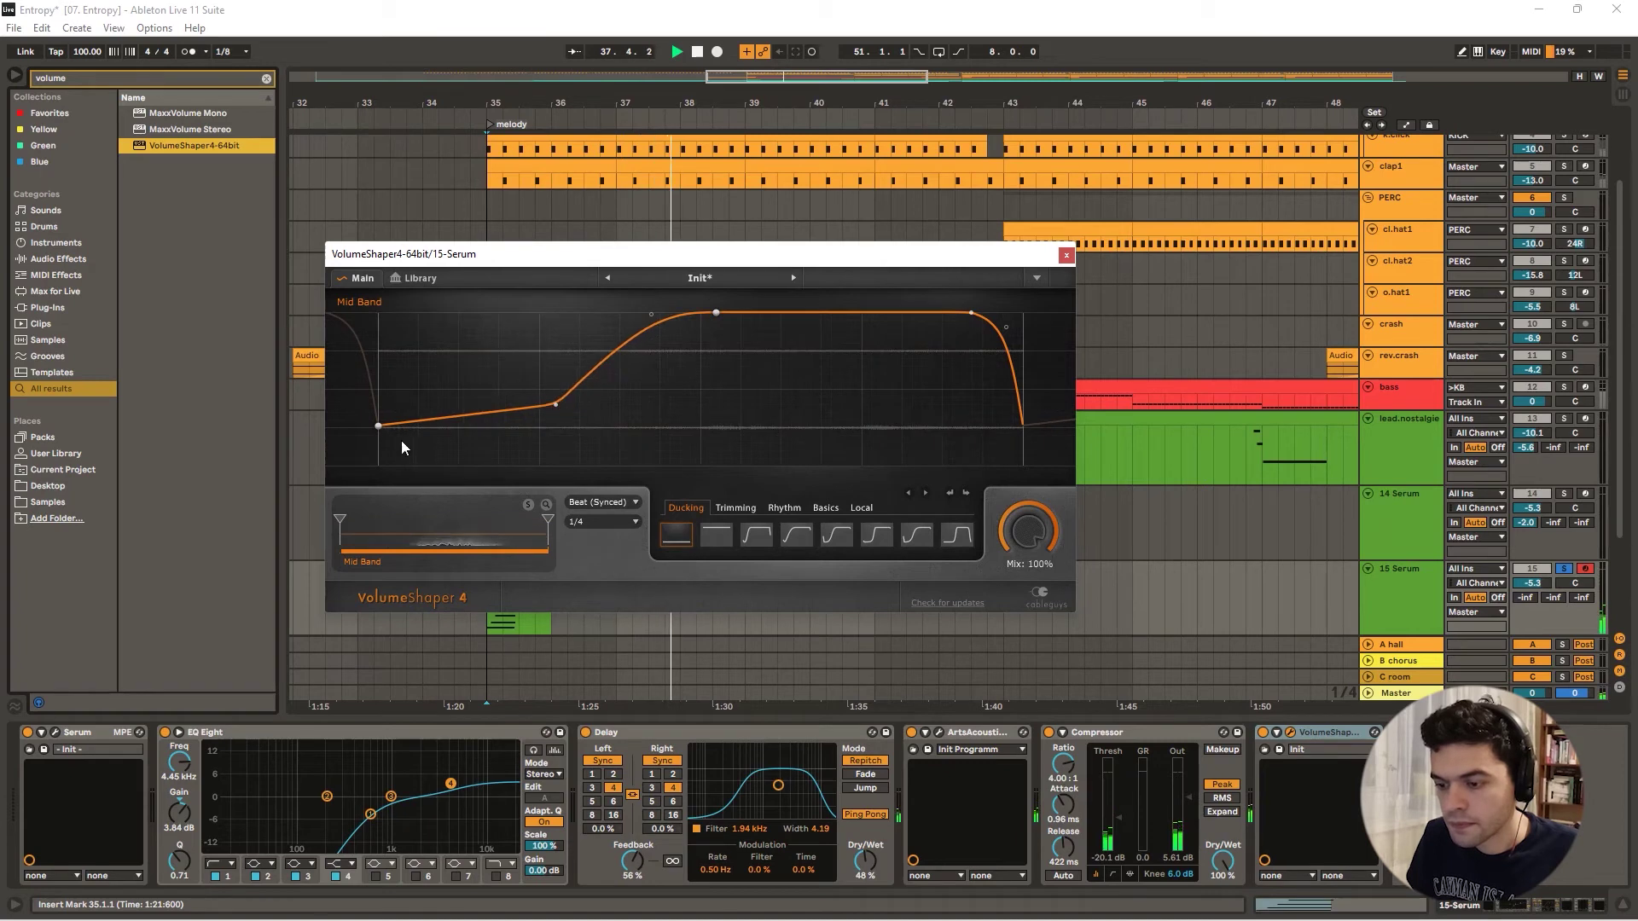
- Set VolumeShaper's Mix to 93% and raise the curve's start point slightly while replaying from bar 35
{"action": "left_click_drag", "start_coordinate": [1027, 526], "coordinate": [1027, 539]}
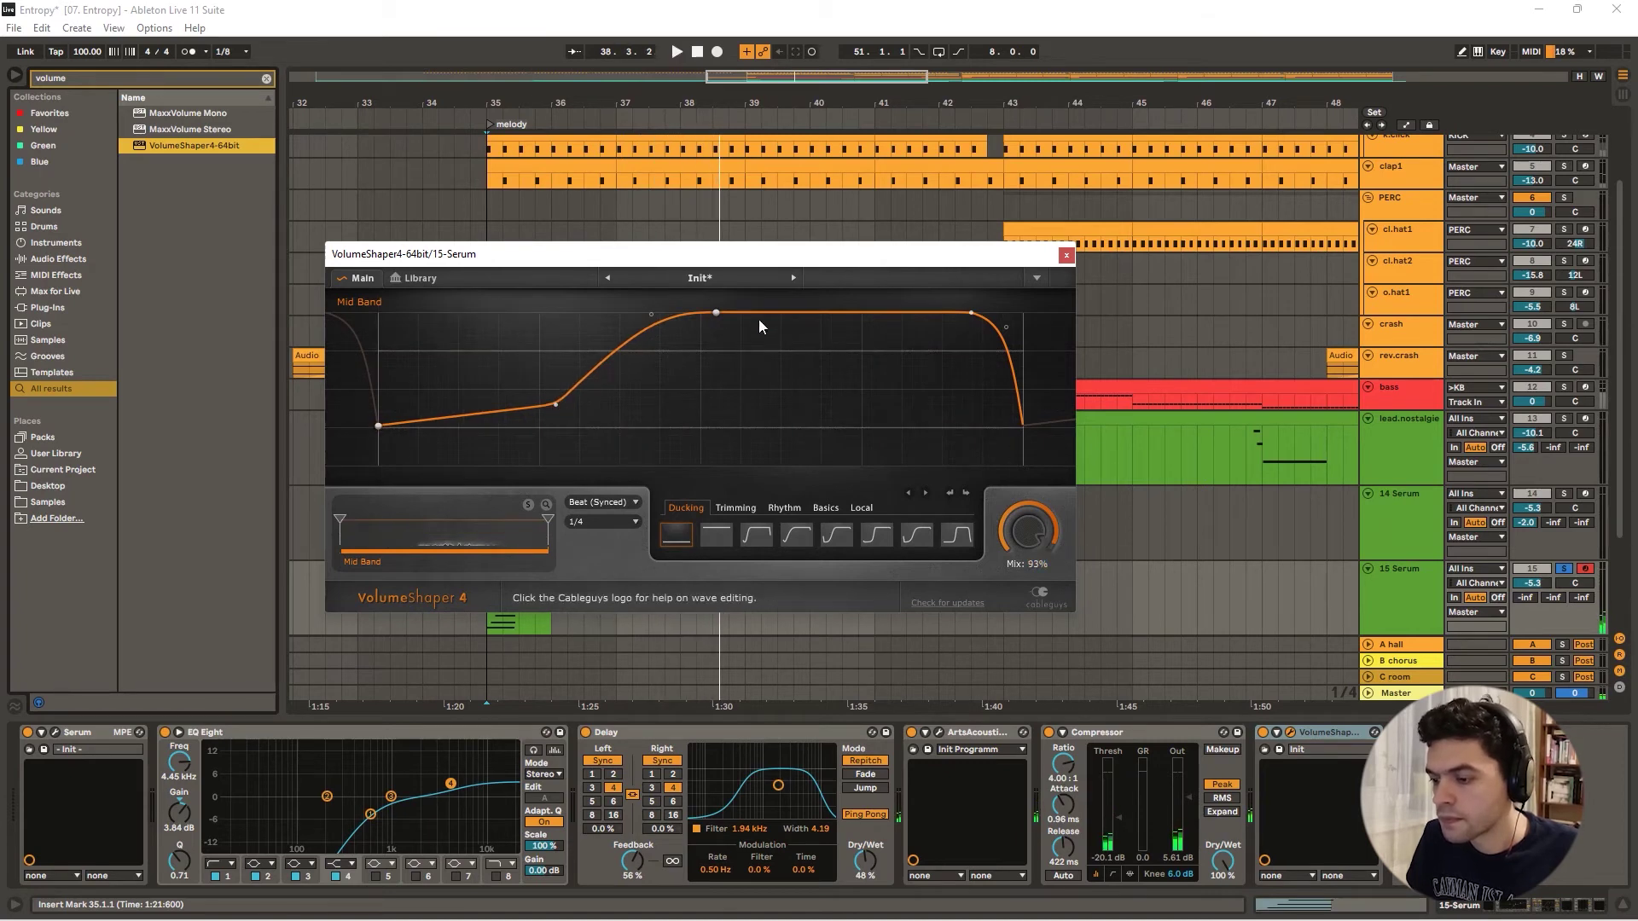
{"action": "key", "text": "space"}
{"action": "key", "text": "space"}
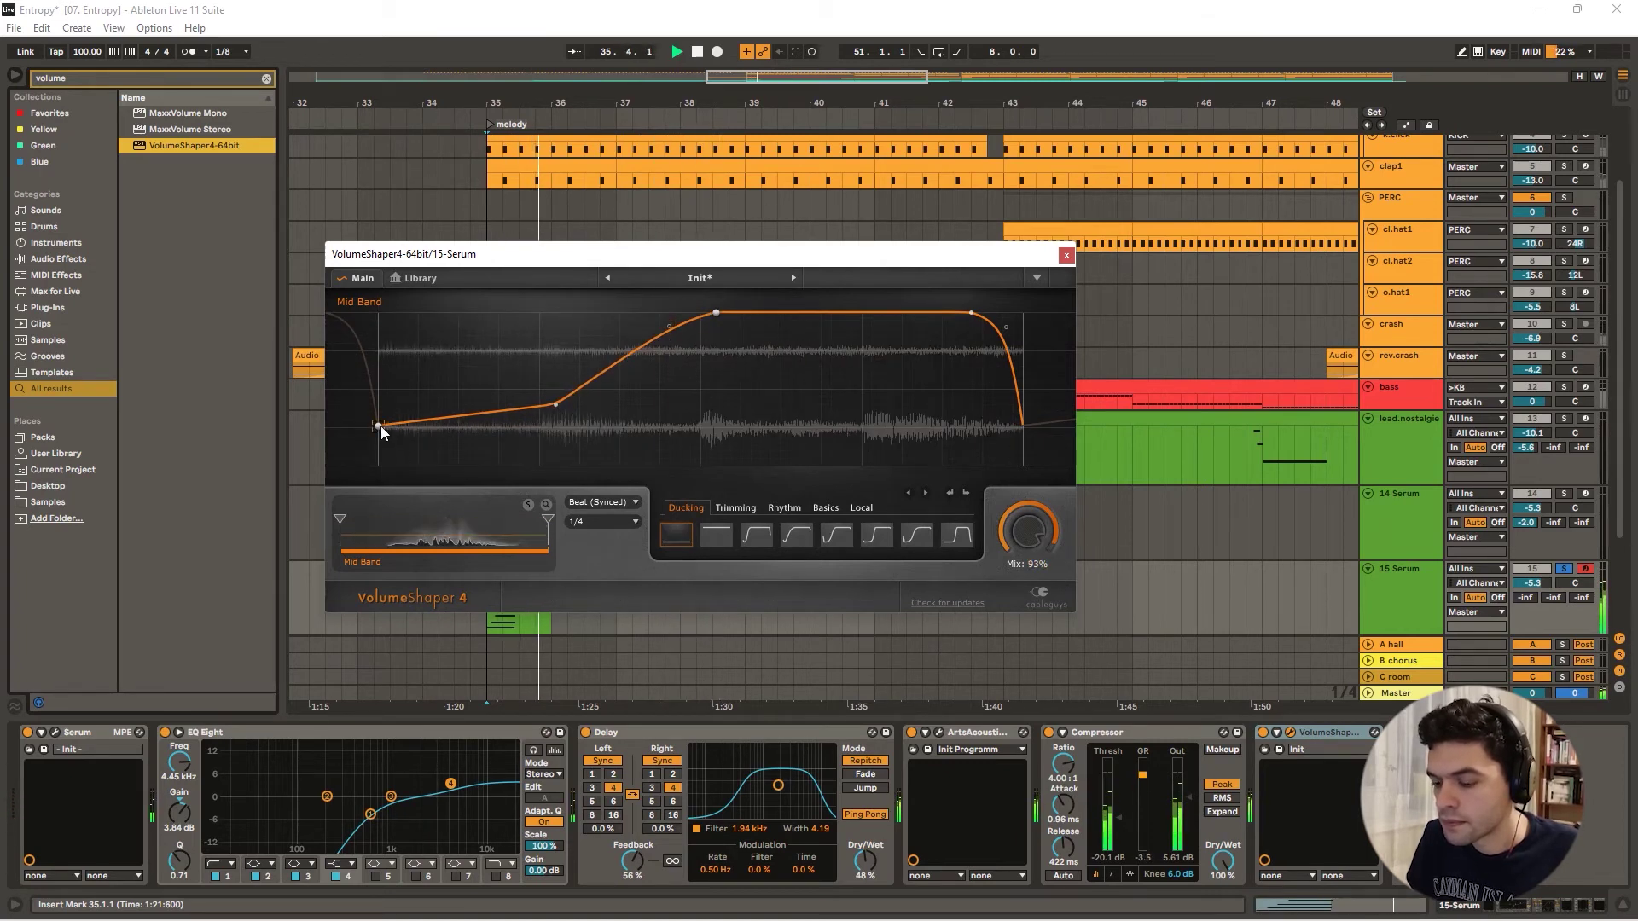
{"action": "left_click_drag", "start_coordinate": [379, 427], "coordinate": [374, 419]}
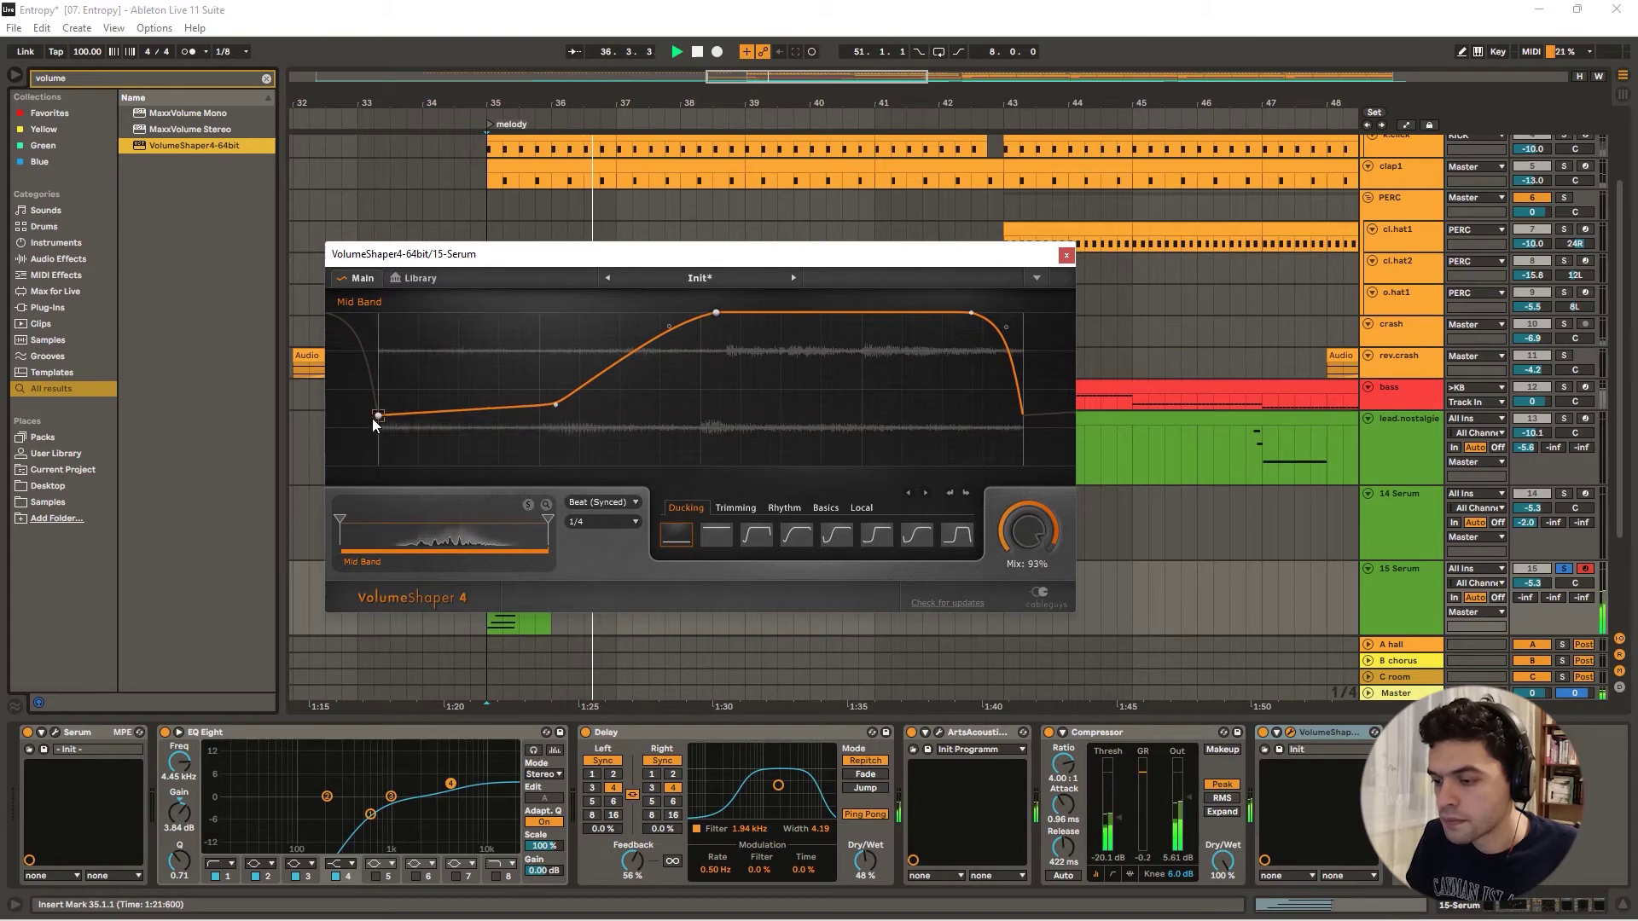
{"action": "key", "text": "space"}
{"action": "key", "text": "space"}
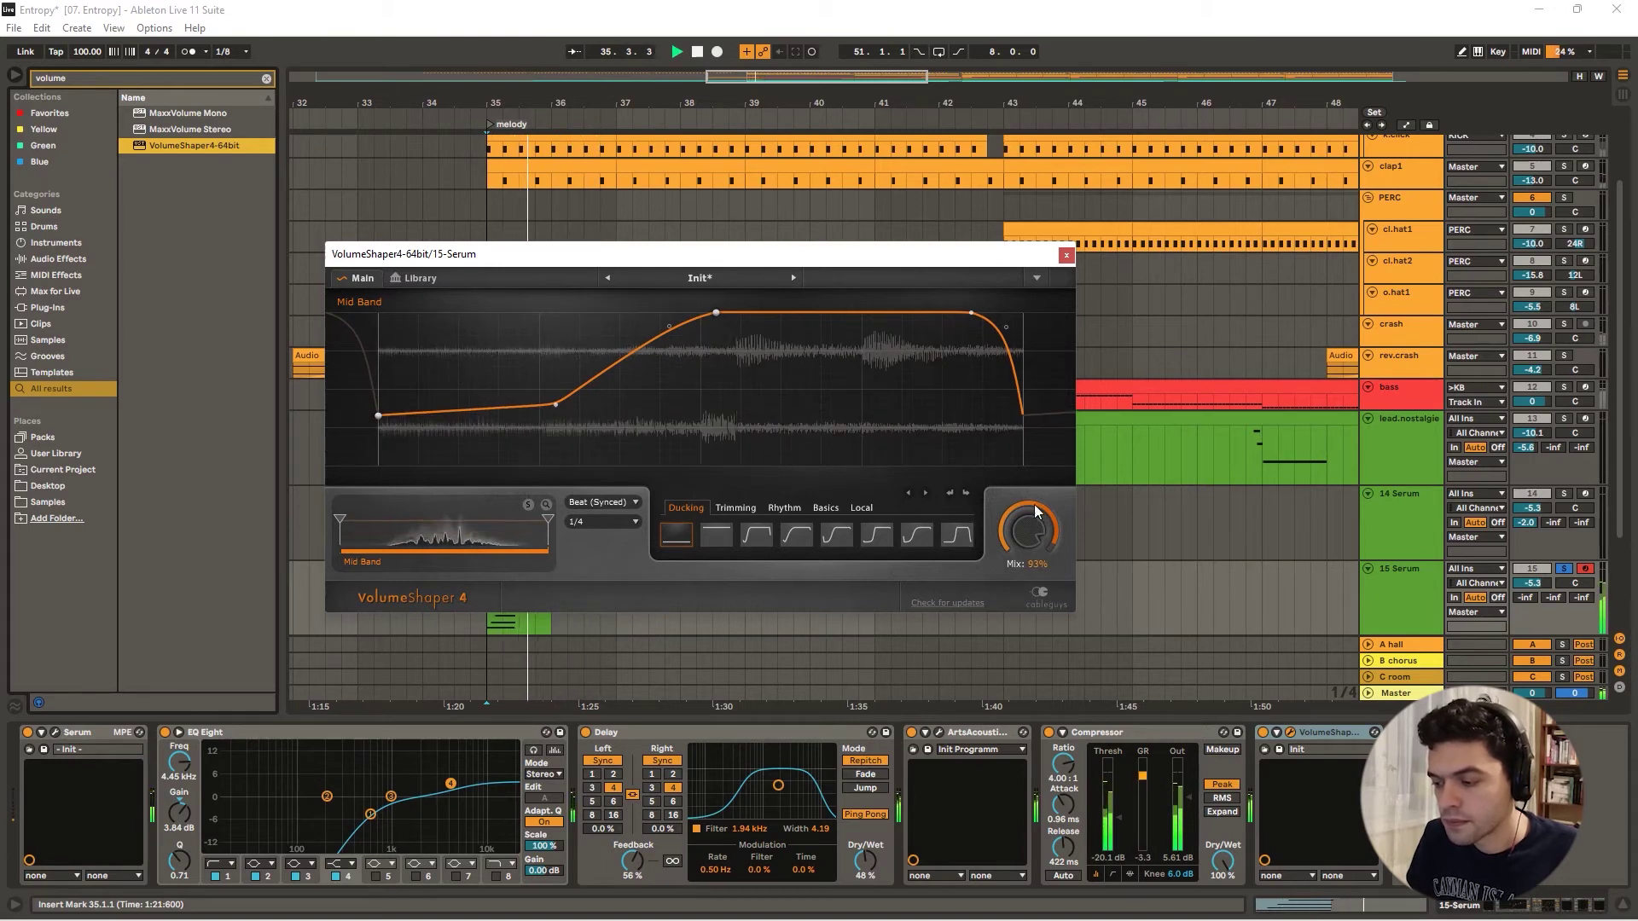
- Set VolumeShaper's Mix to 100%, replay the arpeggio from bar 35 and close the plugin window
{"action": "key", "text": "space"}
{"action": "key", "text": "space"}
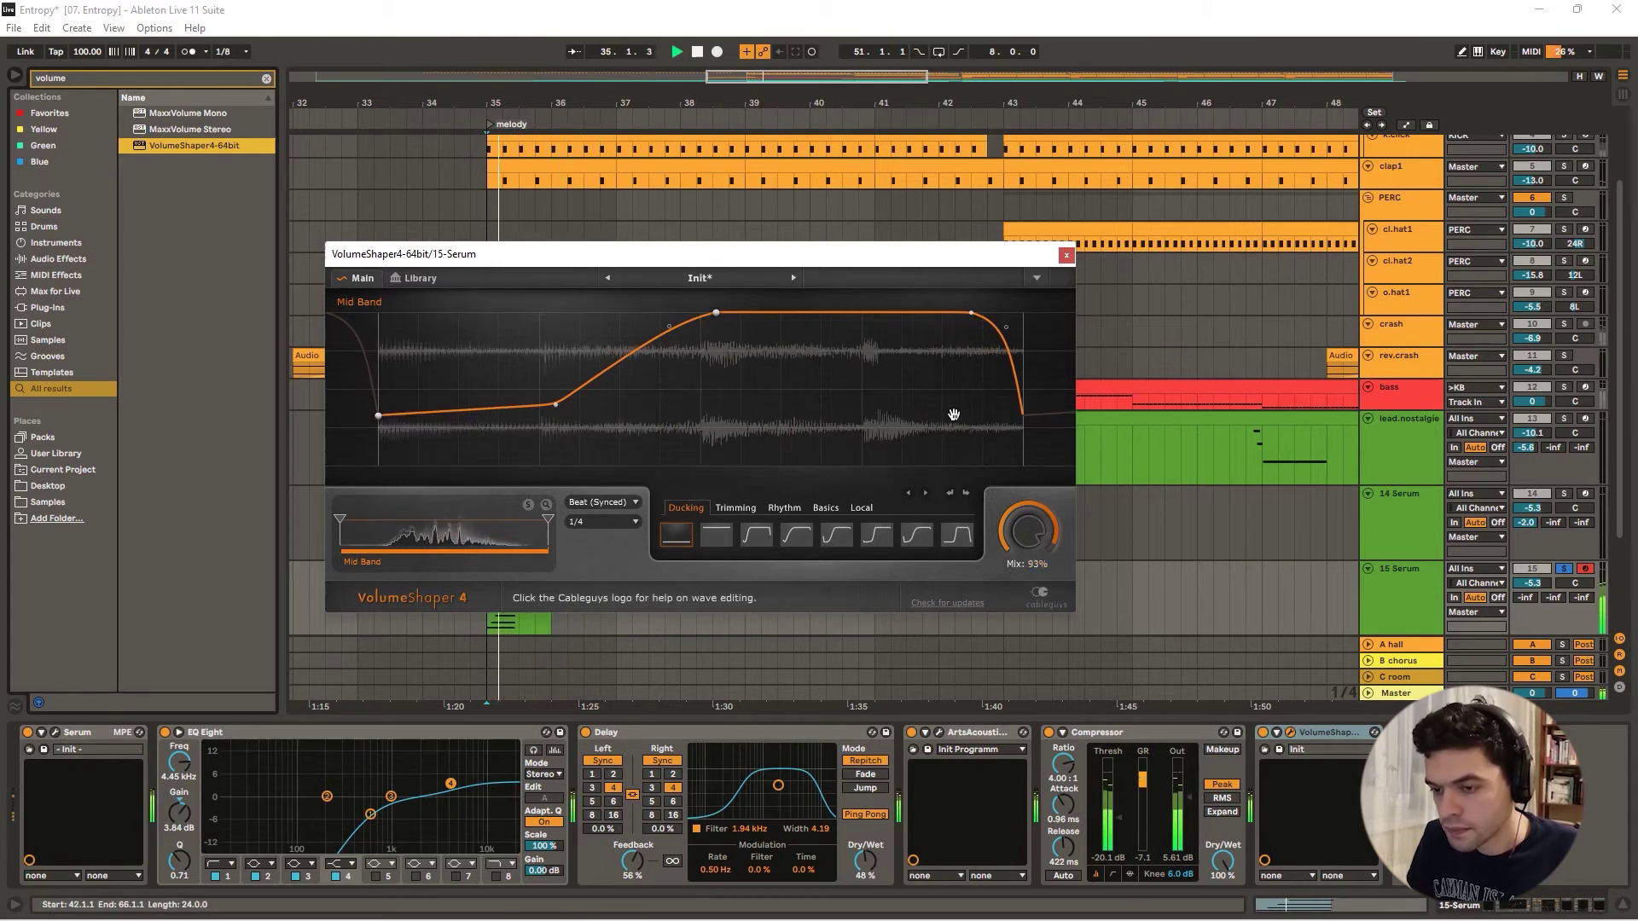
{"action": "left_click_drag", "start_coordinate": [1042, 555], "coordinate": [1038, 541]}
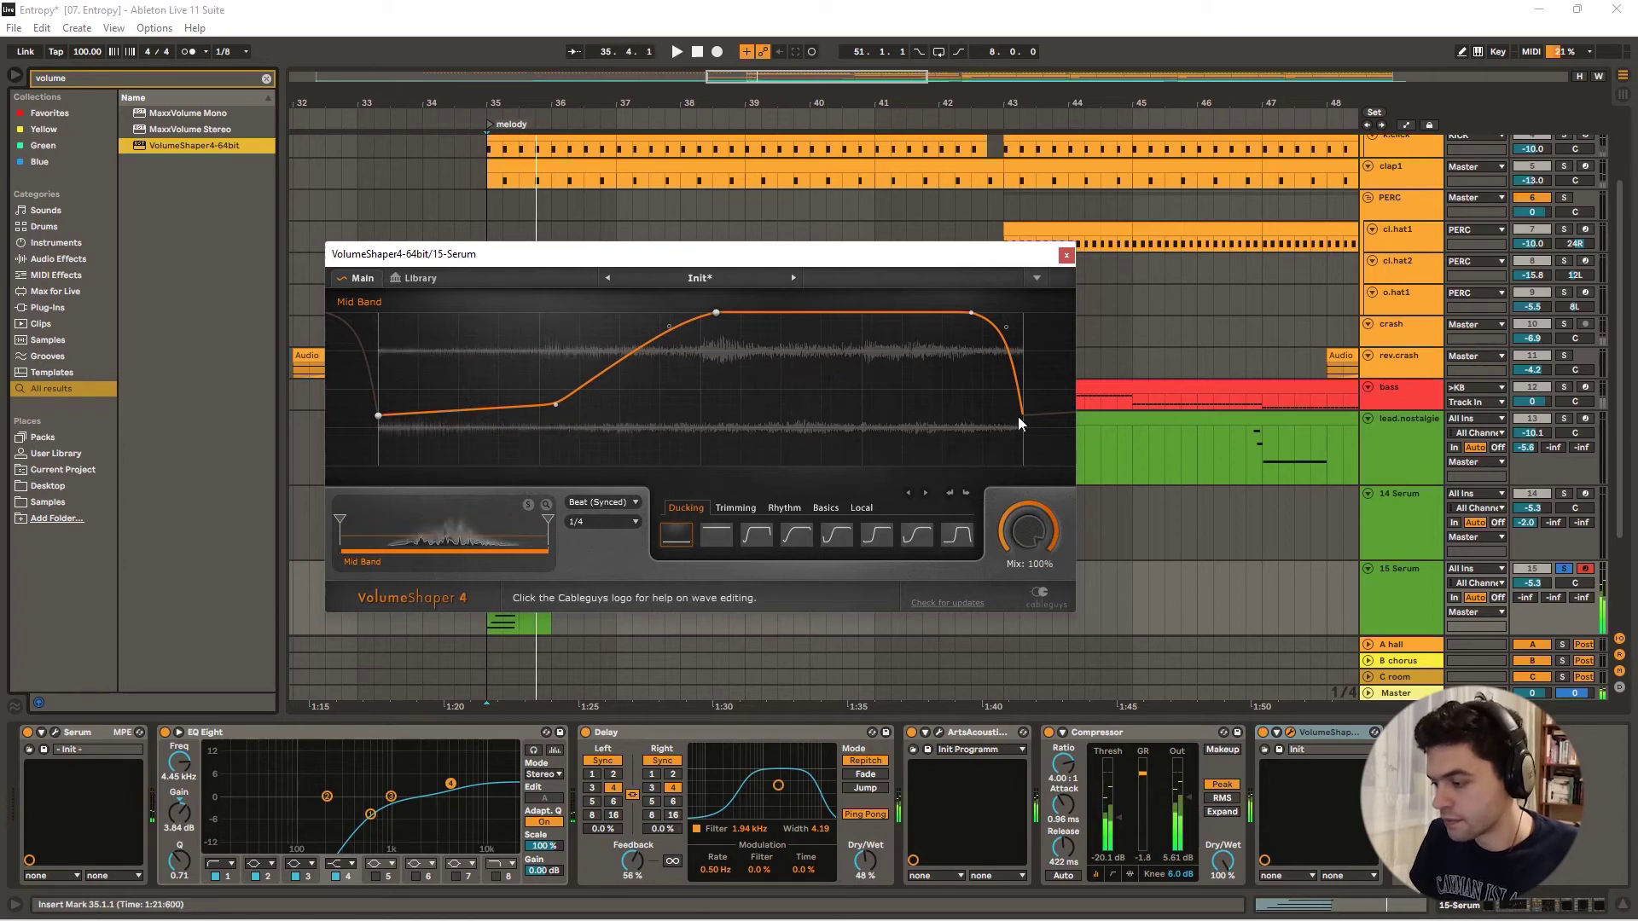
{"action": "key", "text": "space"}
{"action": "key", "text": "space"}
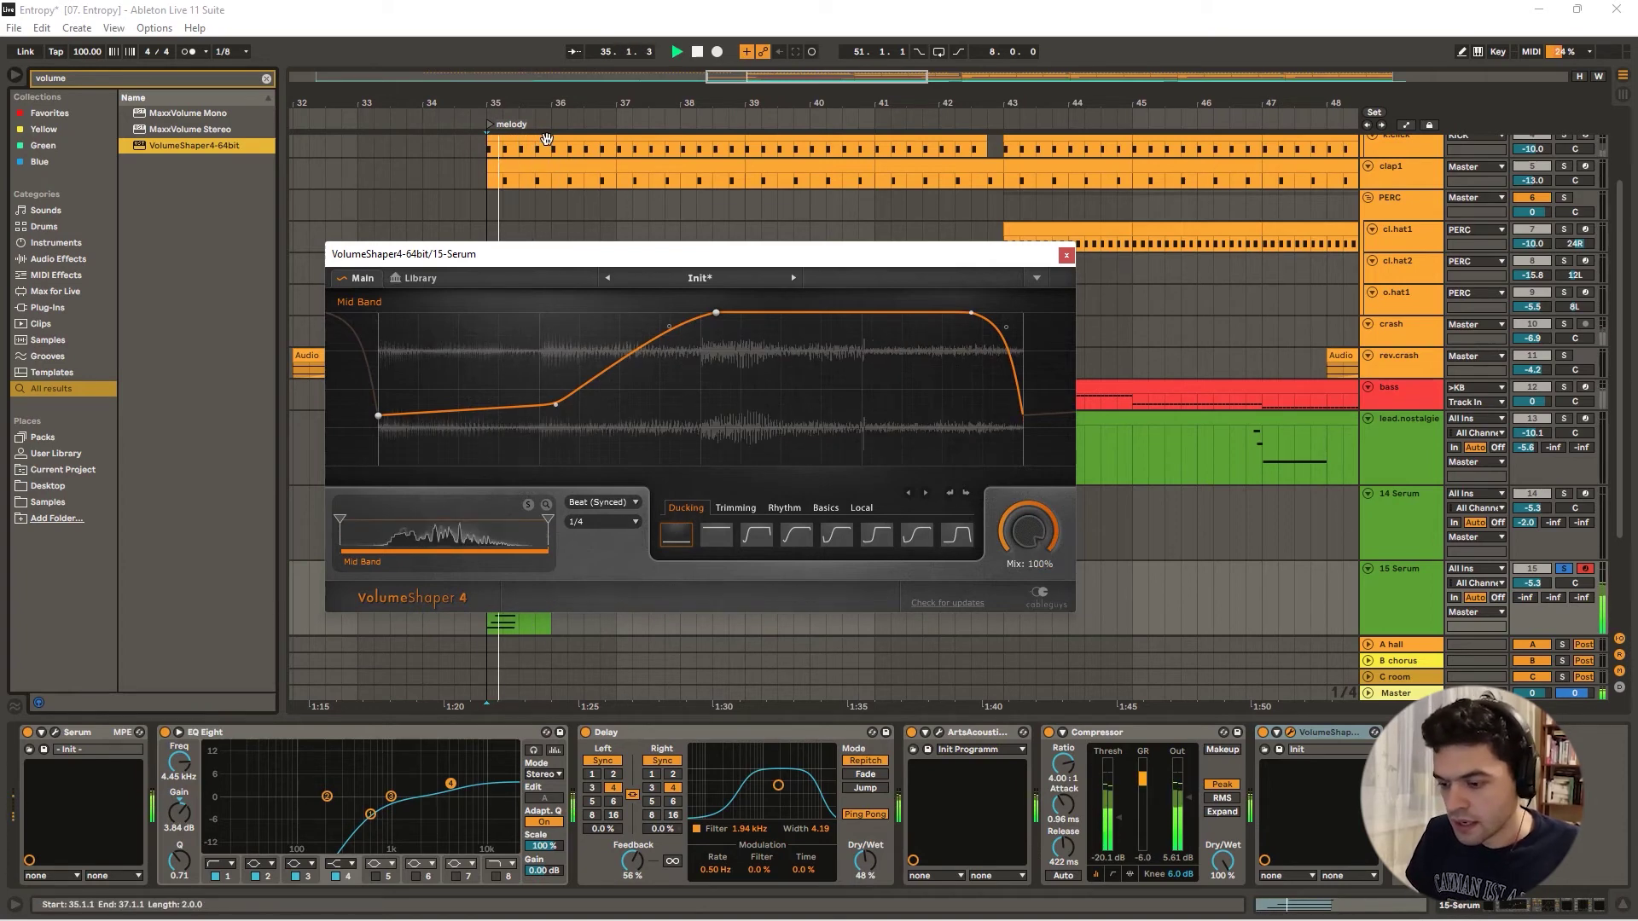
{"action": "left_click", "coordinate": [1065, 255]}
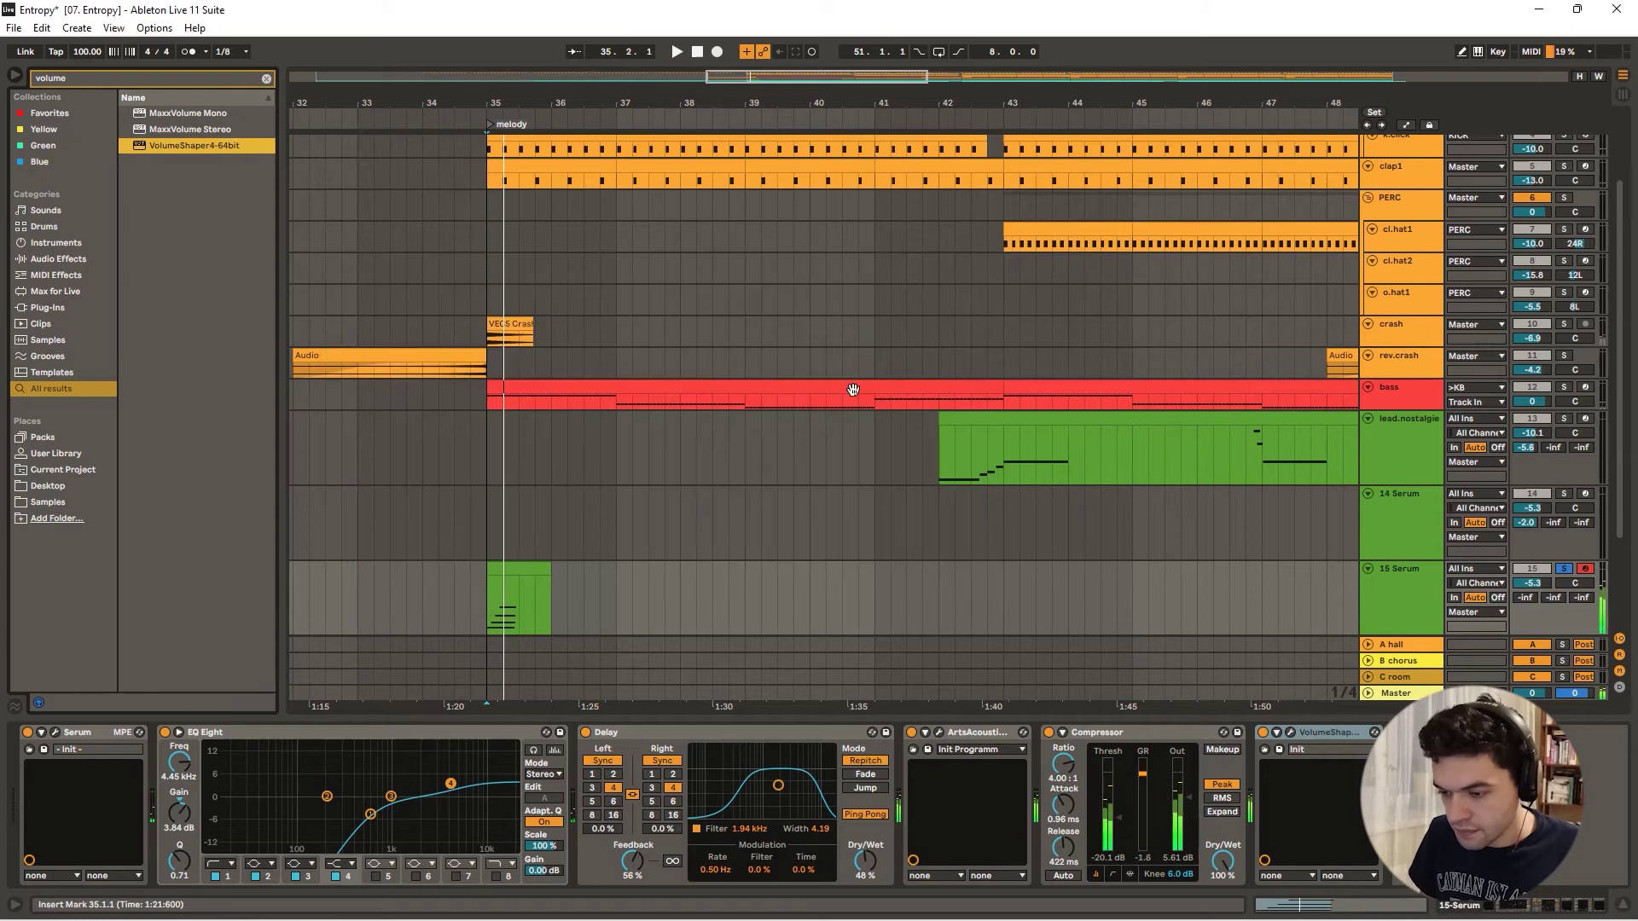
- Unsolo the 15 Serum track and record automation of VolumeShaper's Mix down to 79% from bar 35
{"action": "left_click", "coordinate": [495, 590]}
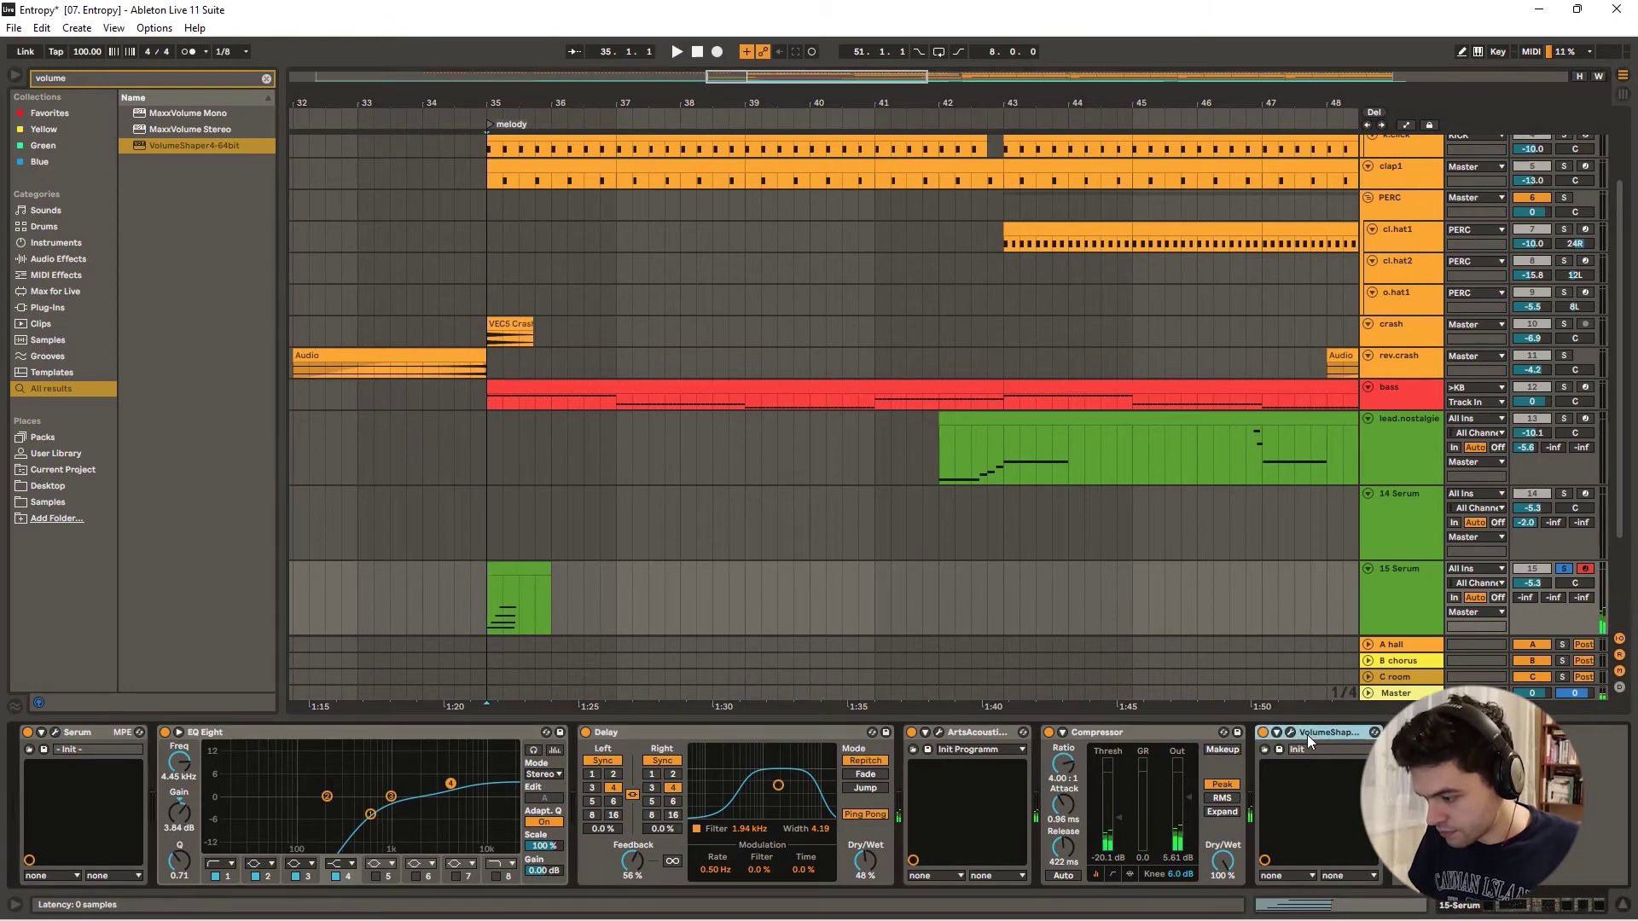
{"action": "left_click", "coordinate": [1568, 568]}
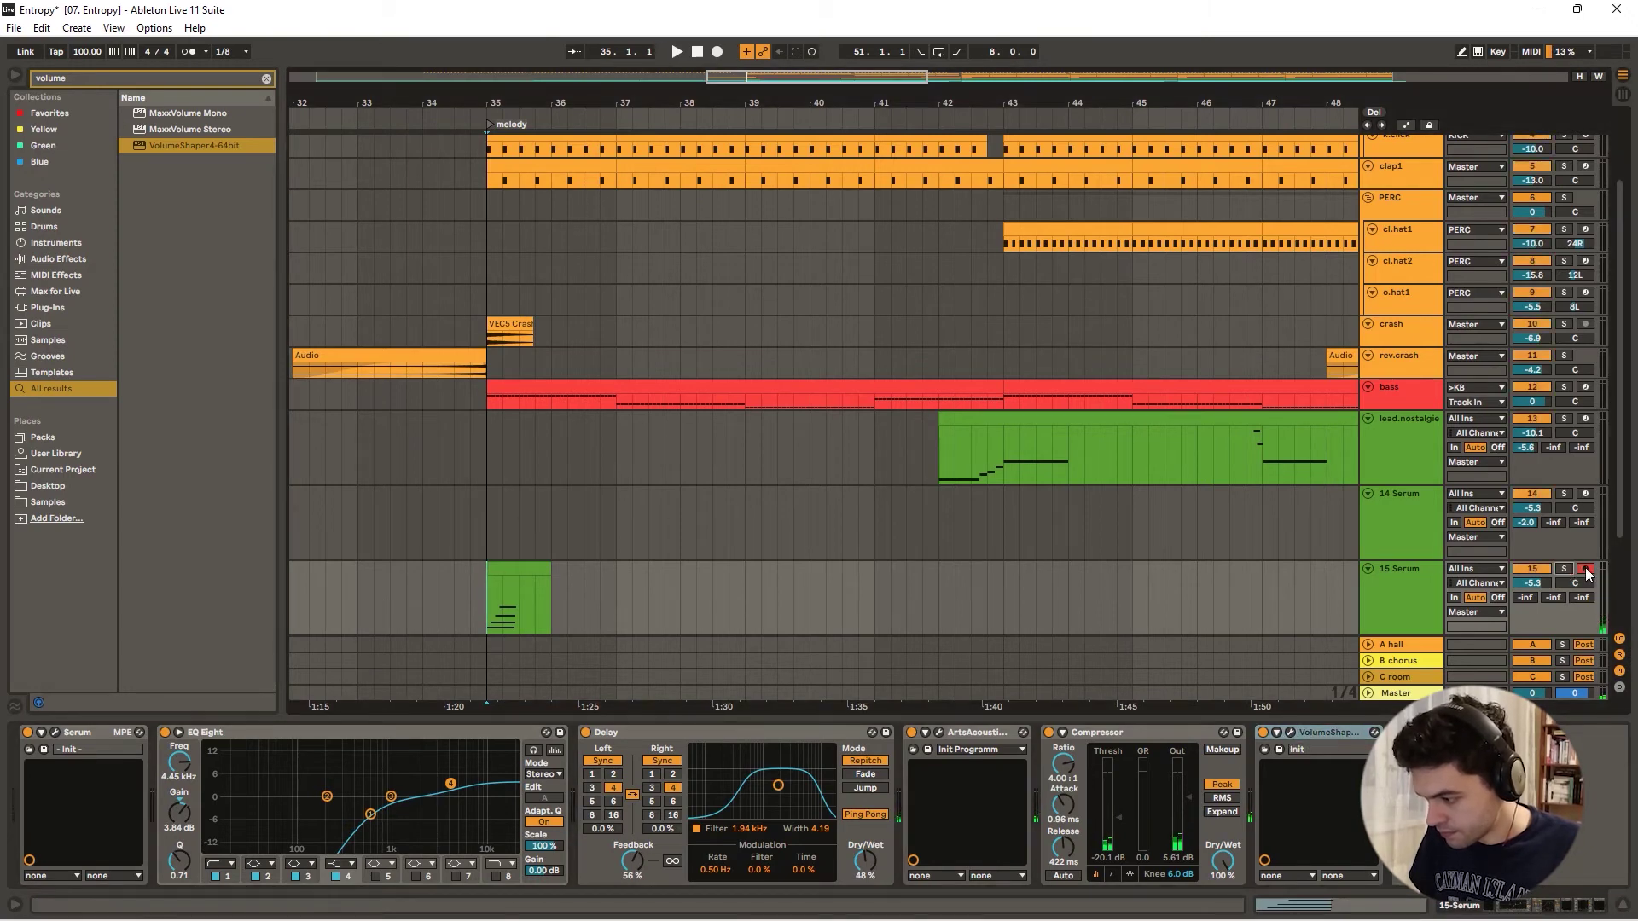
{"action": "left_click", "coordinate": [1291, 733]}
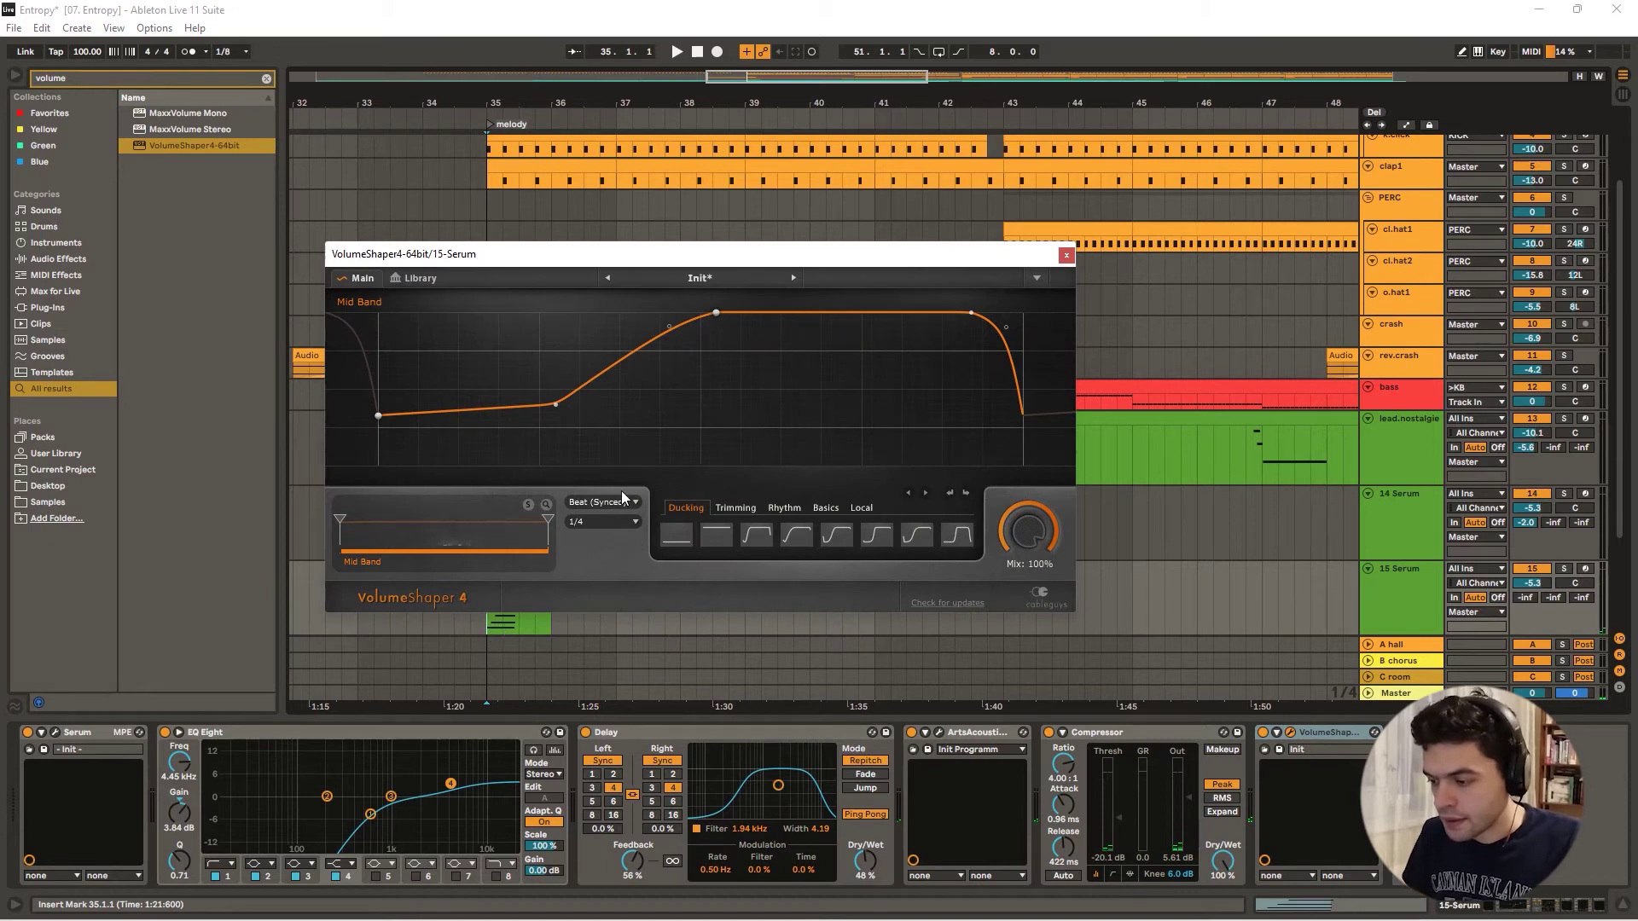
{"action": "key", "text": "F9"}
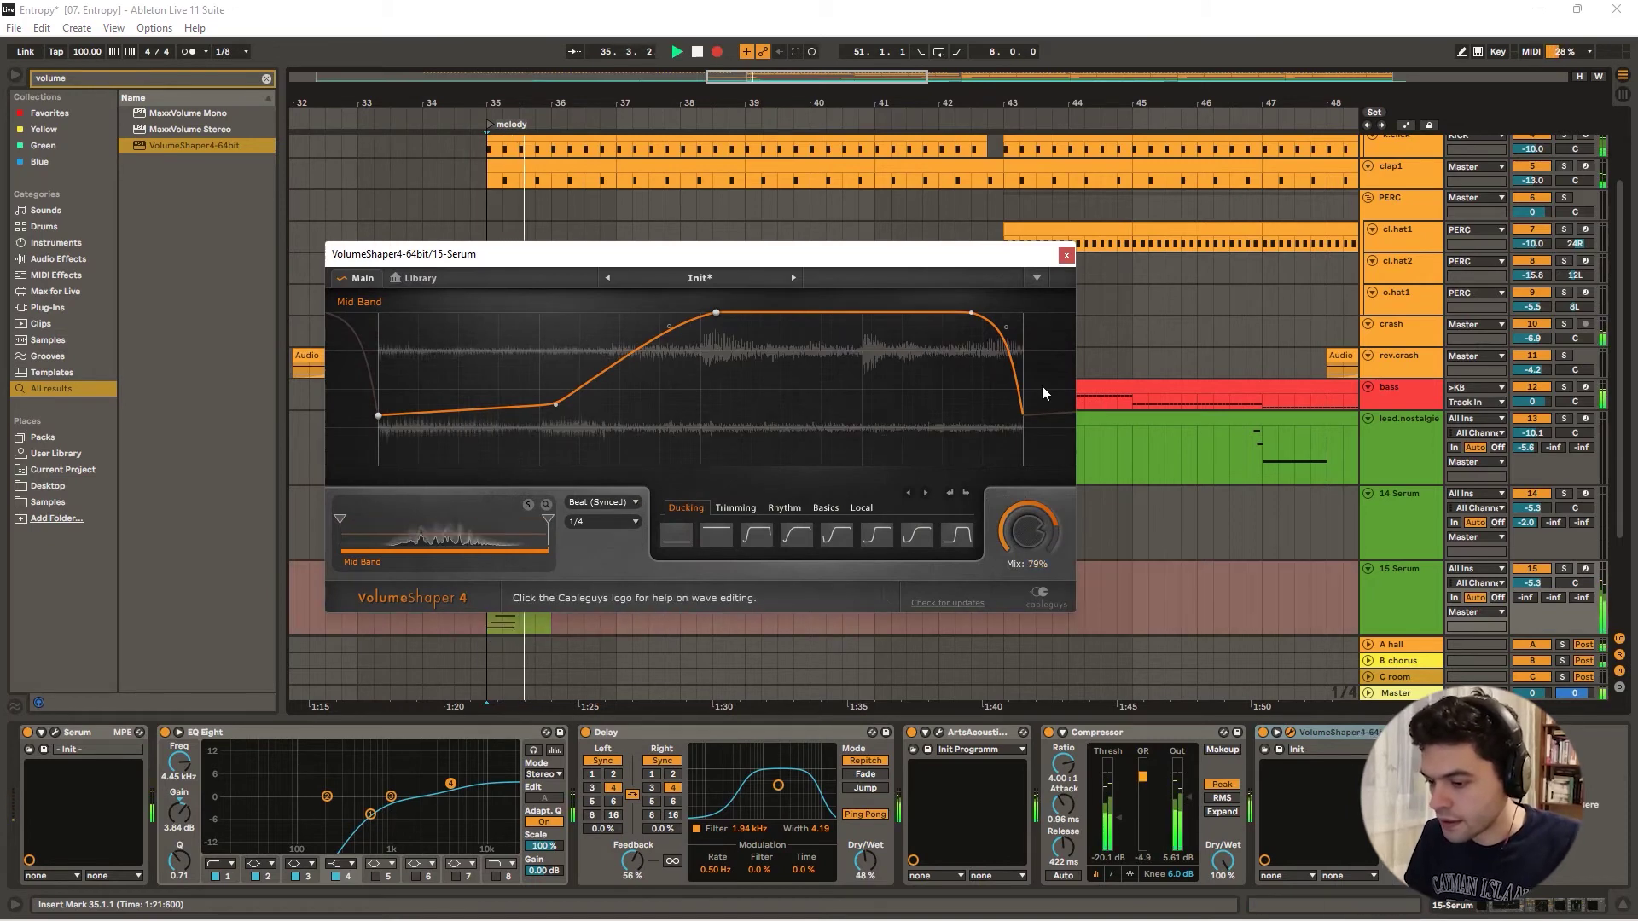
{"action": "key", "text": "space"}
{"action": "left_click", "coordinate": [1066, 256]}
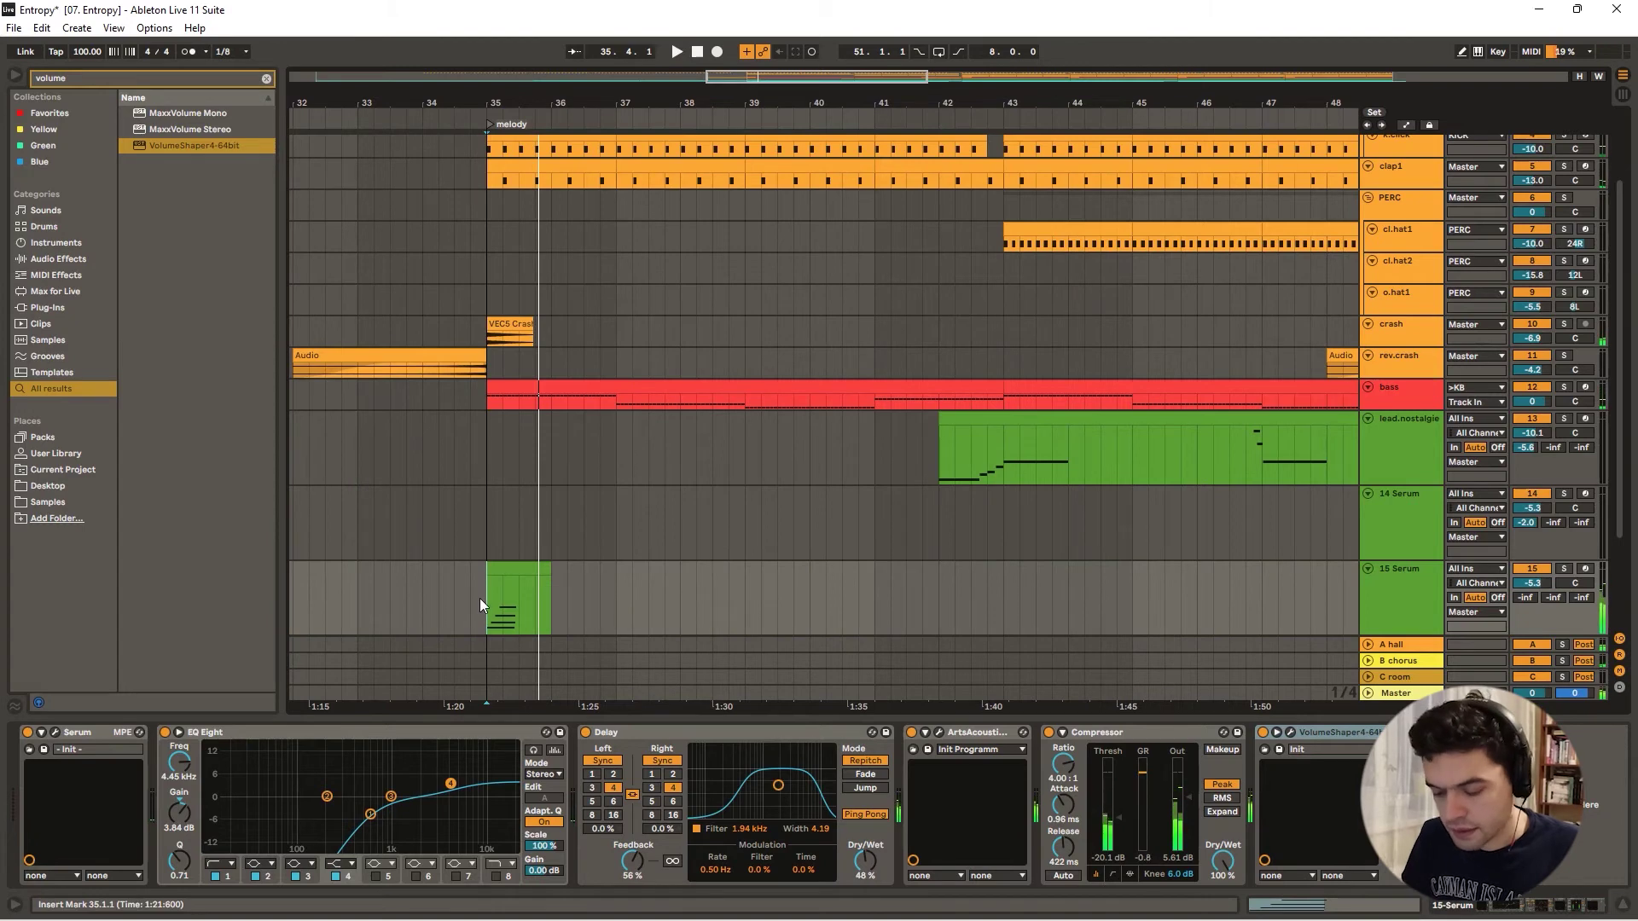
- Show the 15 Serum Mix automation, lower it to zero, and reshape it as a curved ramp from bar 35 to full around 35.3
{"action": "key", "text": "a"}
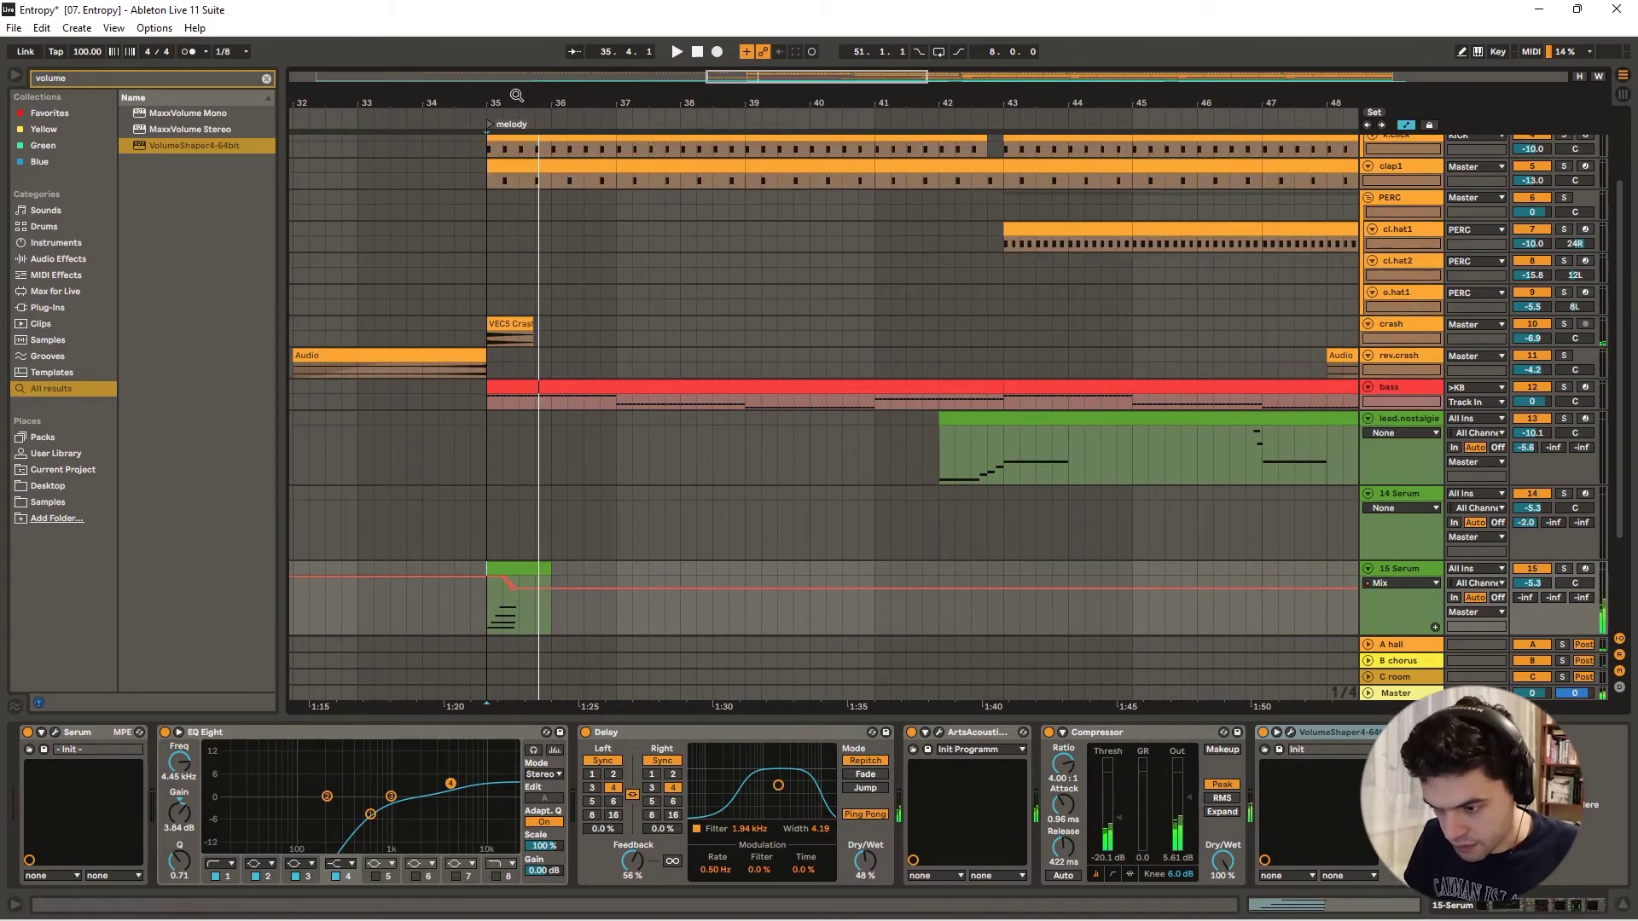
{"action": "left_click_drag", "start_coordinate": [516, 95], "coordinate": [610, 605]}
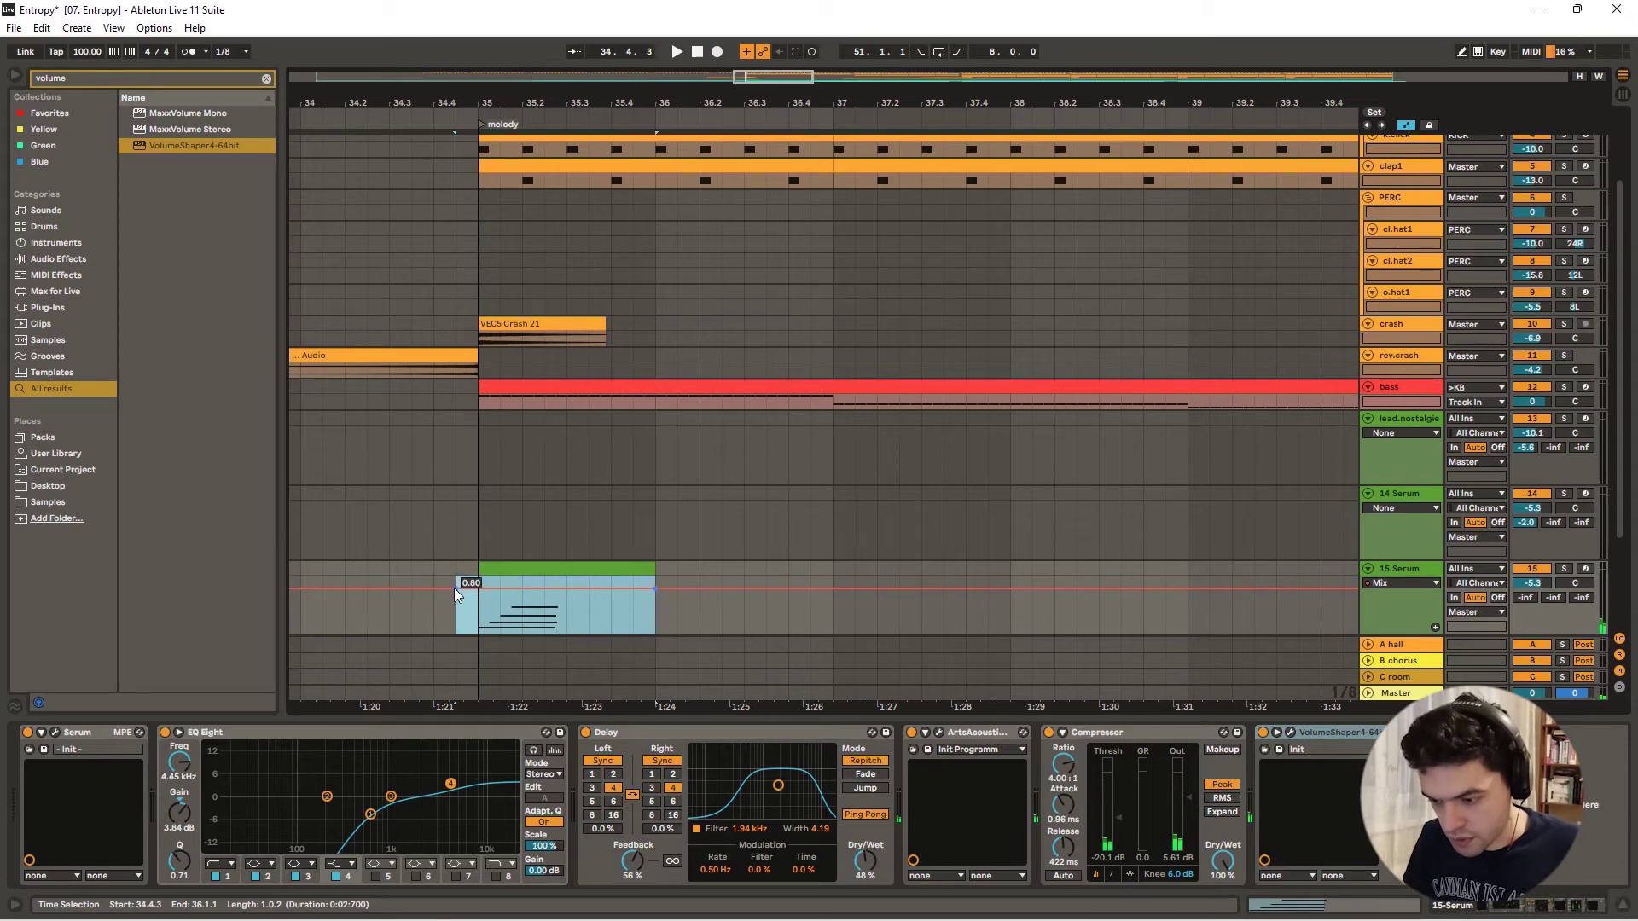
{"action": "left_click_drag", "start_coordinate": [453, 587], "coordinate": [454, 633]}
{"action": "left_click", "coordinate": [700, 607]}
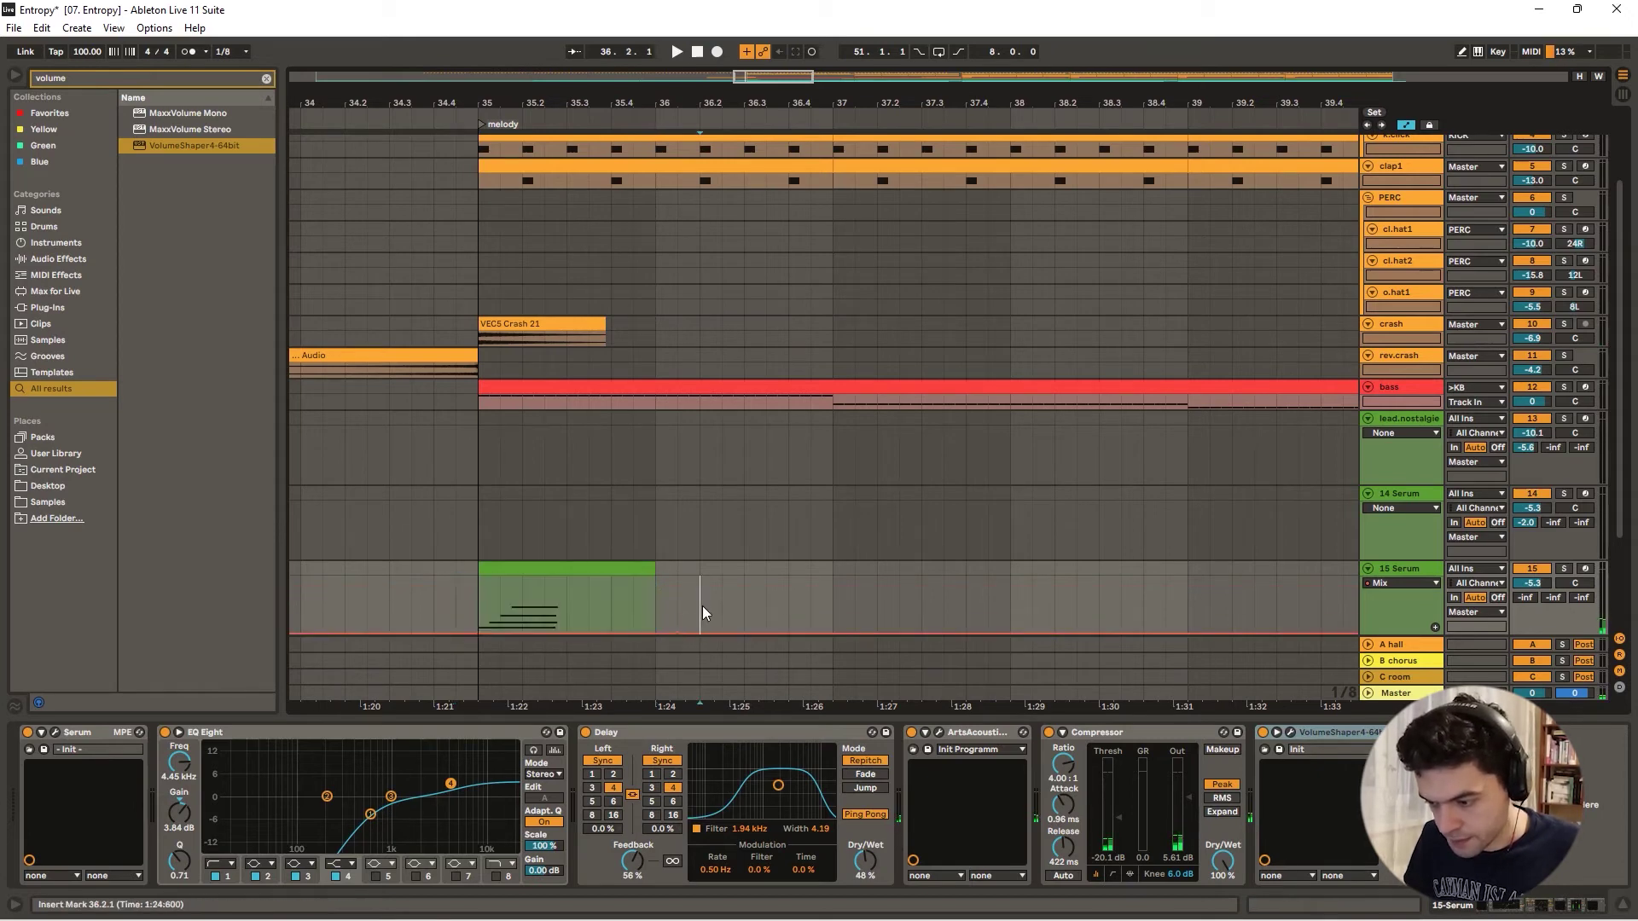
{"action": "left_click_drag", "start_coordinate": [522, 633], "coordinate": [566, 578]}
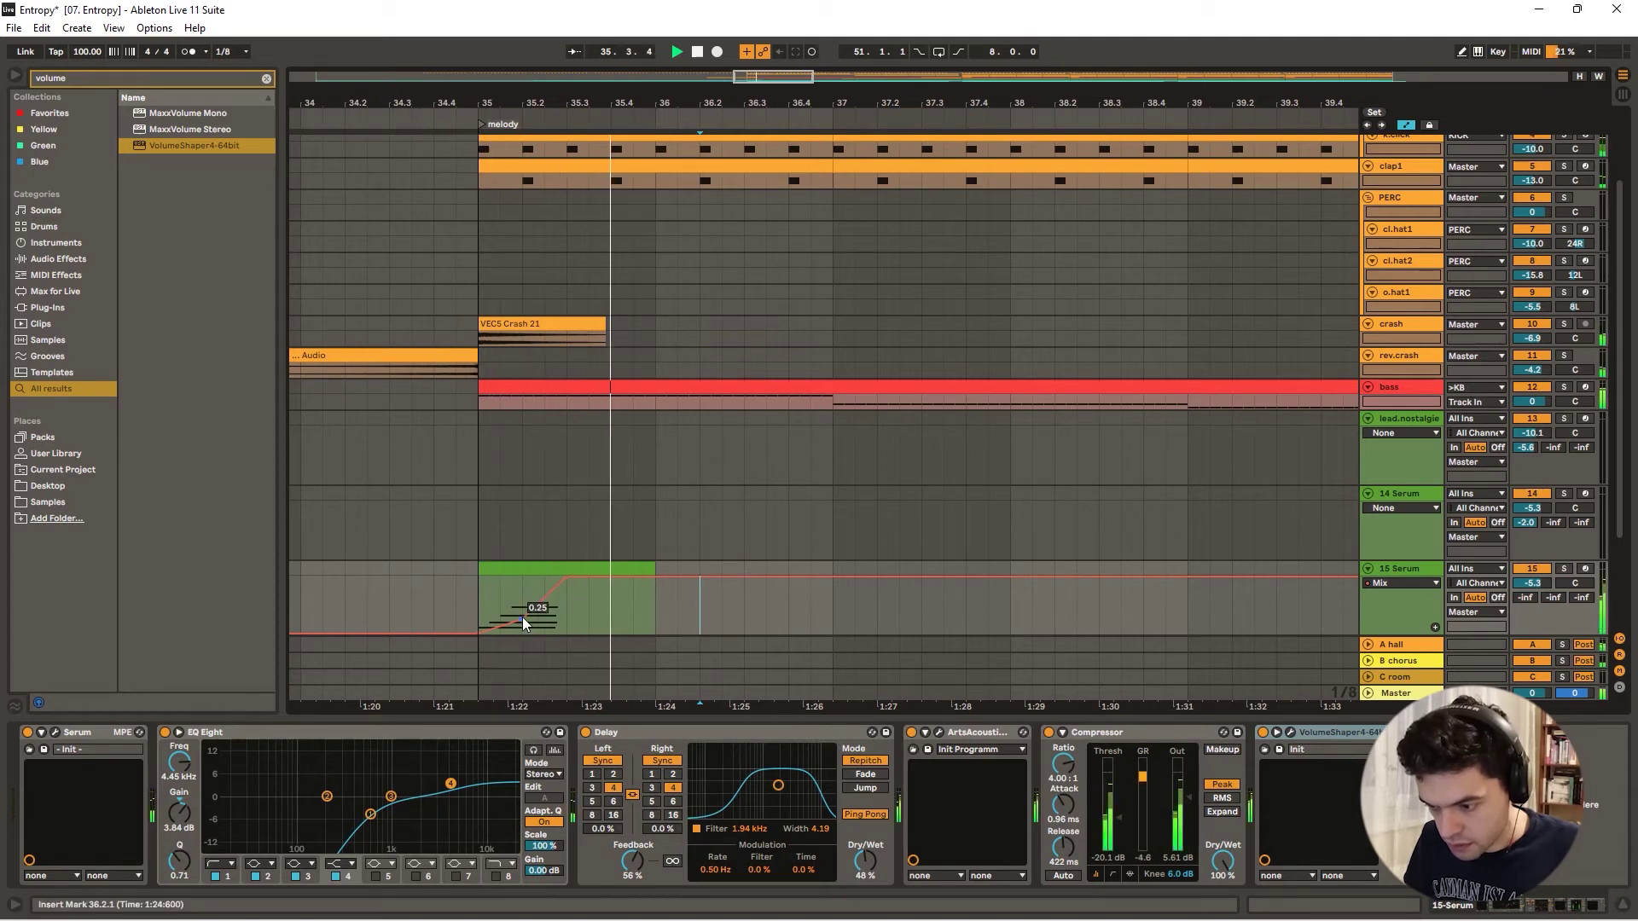
- Audition the ducked arpeggio from just before bar 35 and check Serum's oscillator, filter and master settings
{"action": "left_click", "coordinate": [446, 117]}
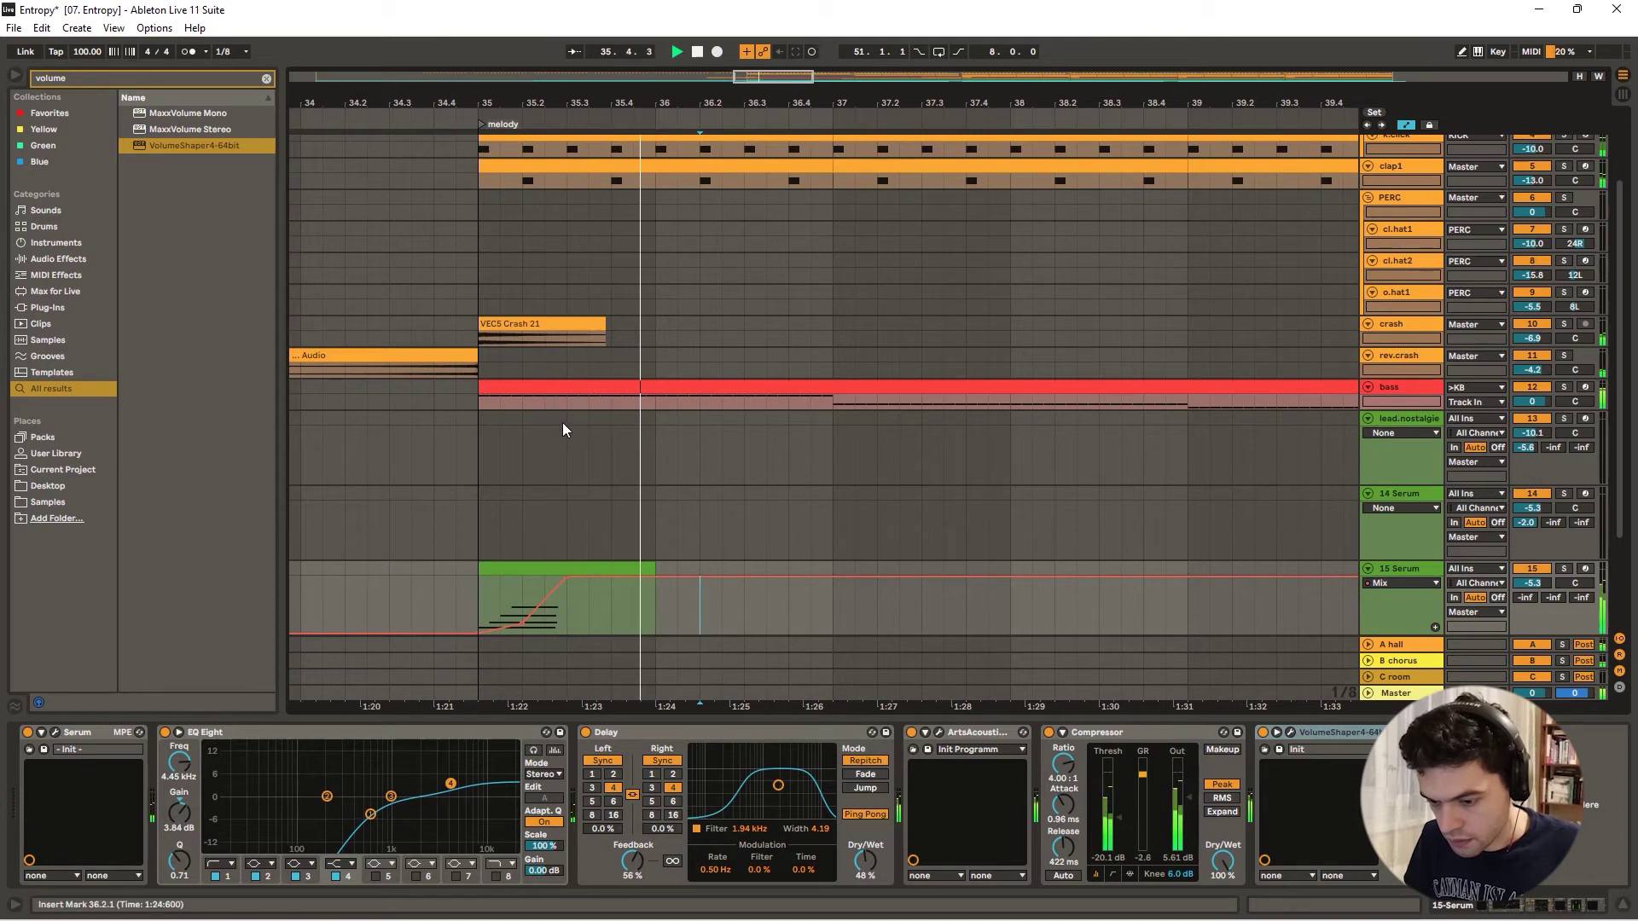
{"action": "left_click", "coordinate": [55, 733]}
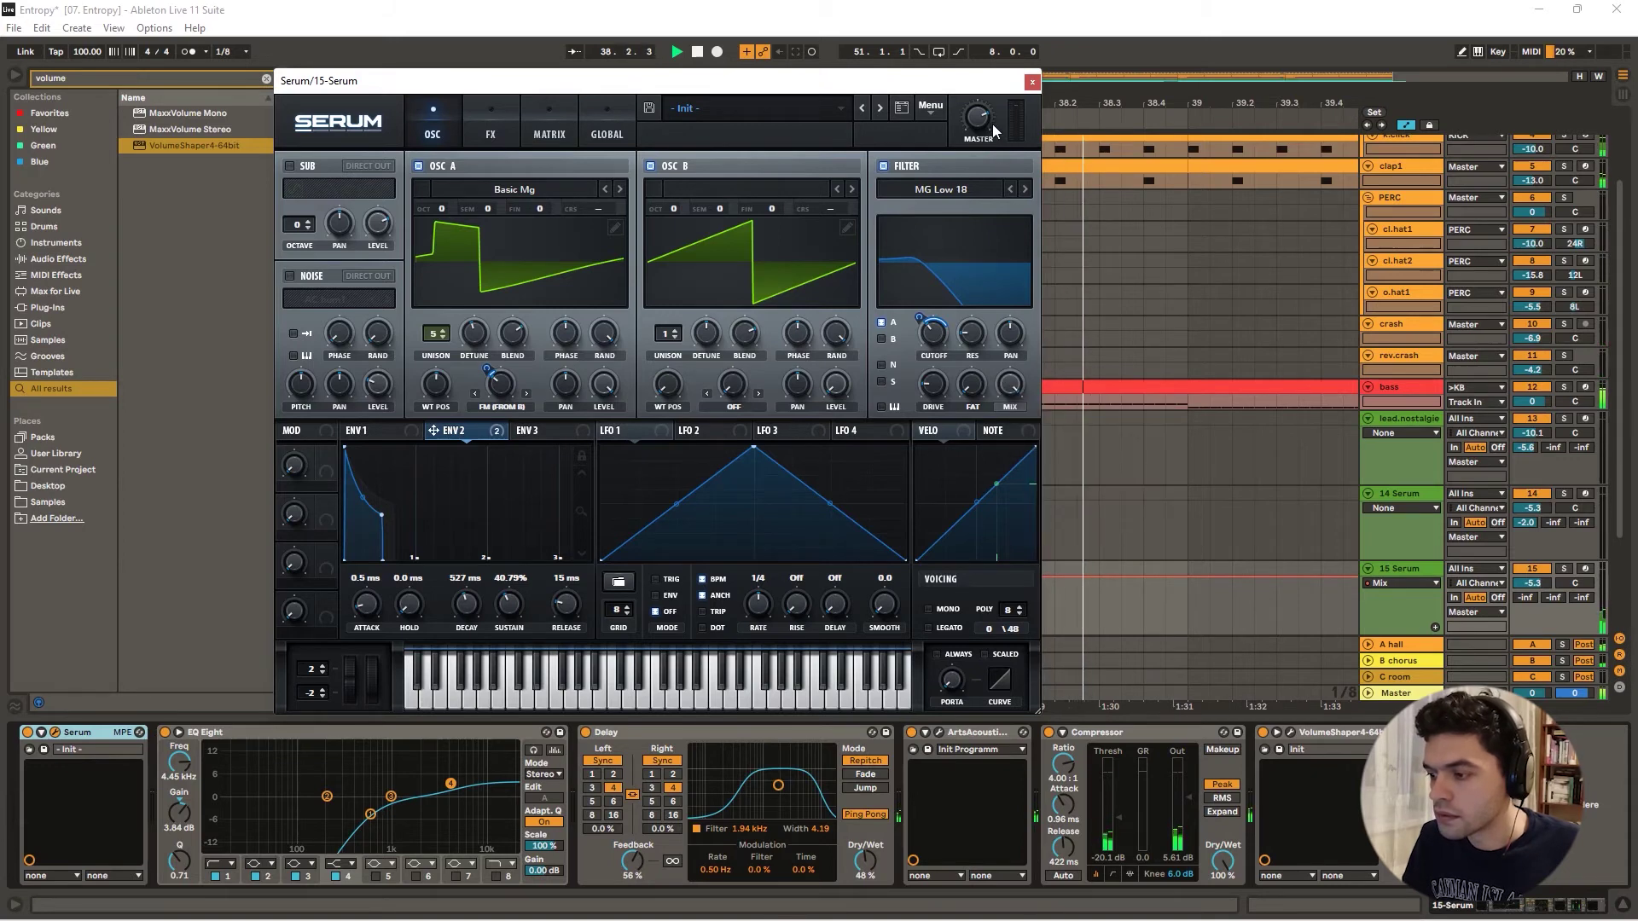
{"action": "left_click", "coordinate": [1034, 81]}
{"action": "left_click", "coordinate": [433, 117]}
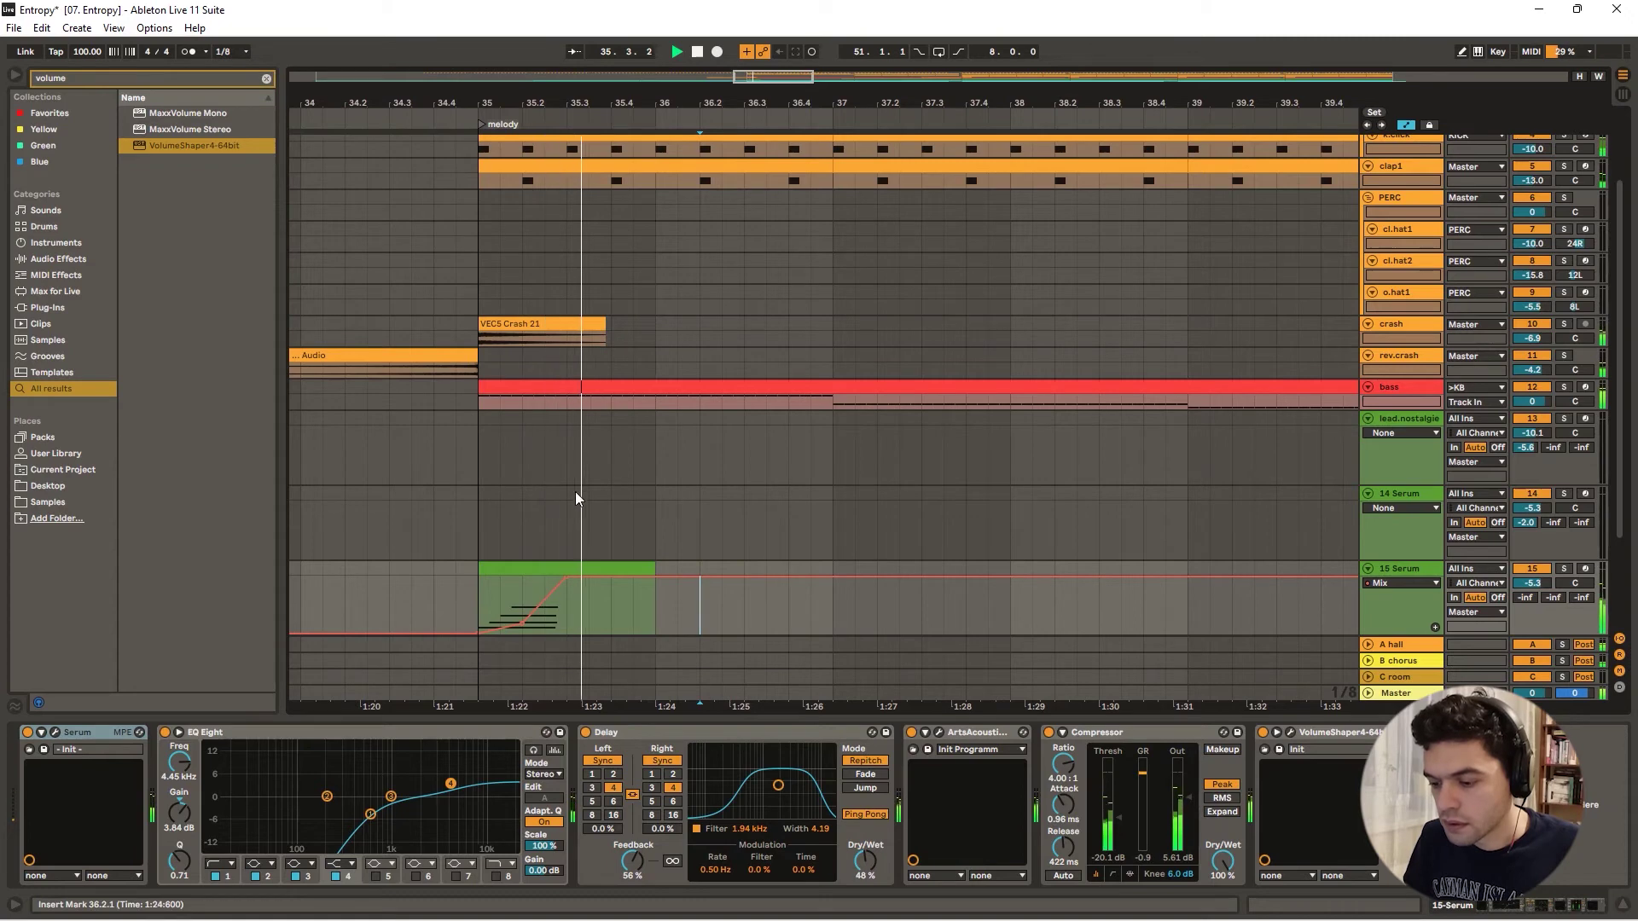
- Hold the 15 Serum Mix automation at zero until about 35.2, then audition the soloed arpeggio from just before bar 35
{"action": "left_click", "coordinate": [475, 614]}
{"action": "left_click_drag", "start_coordinate": [529, 627], "coordinate": [527, 639]}
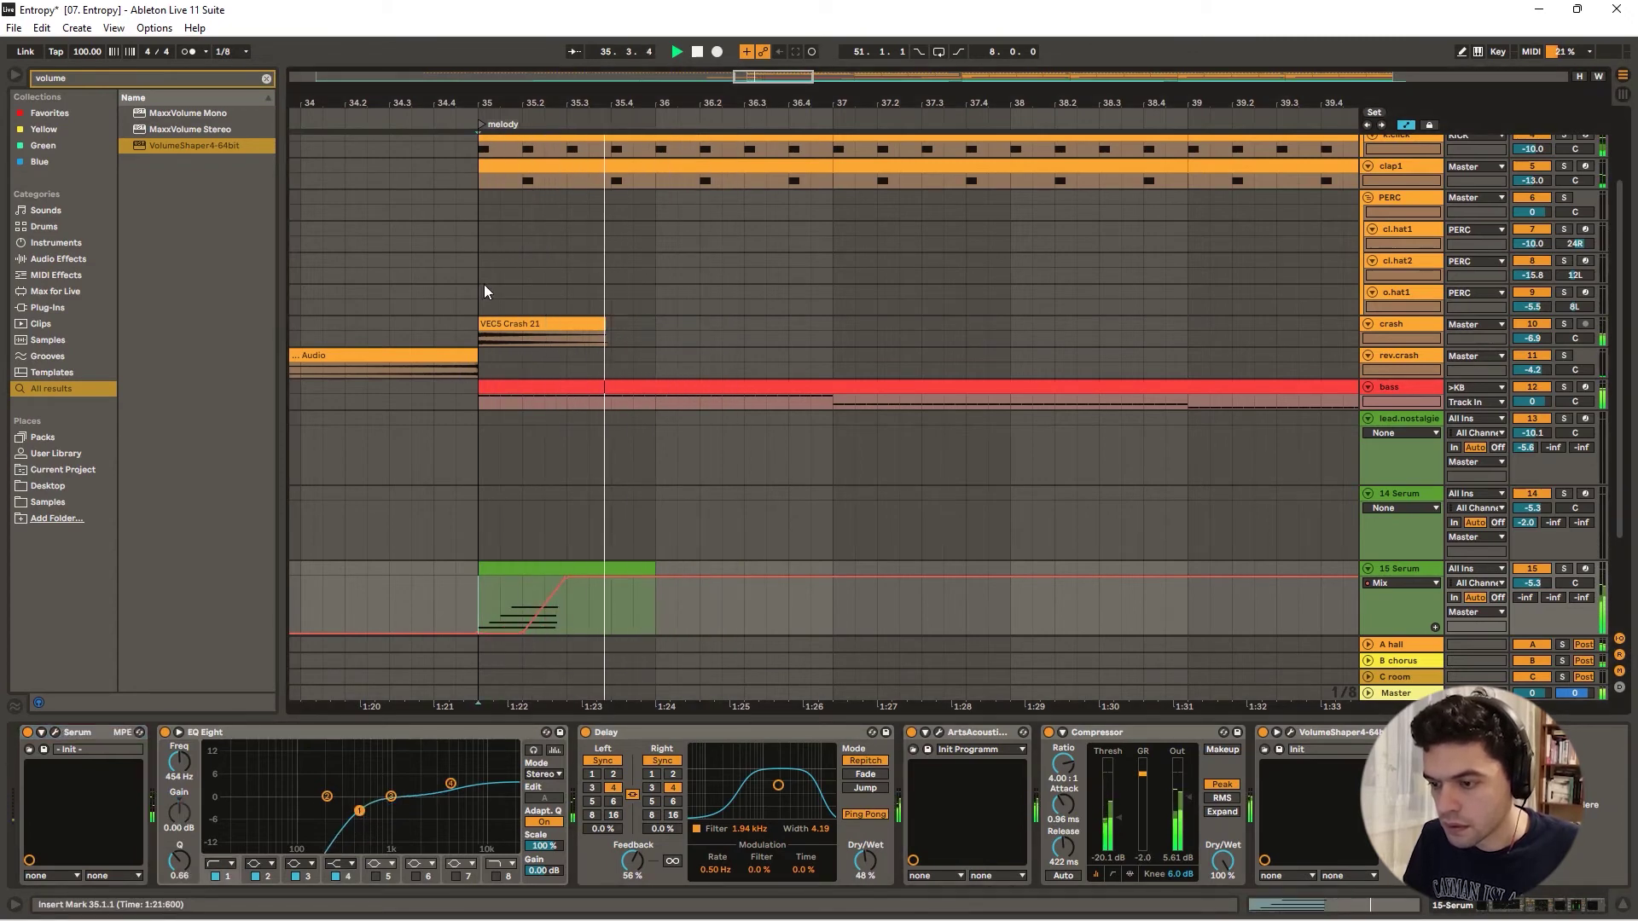
{"action": "left_click", "coordinate": [447, 118]}
{"action": "key", "text": "s"}
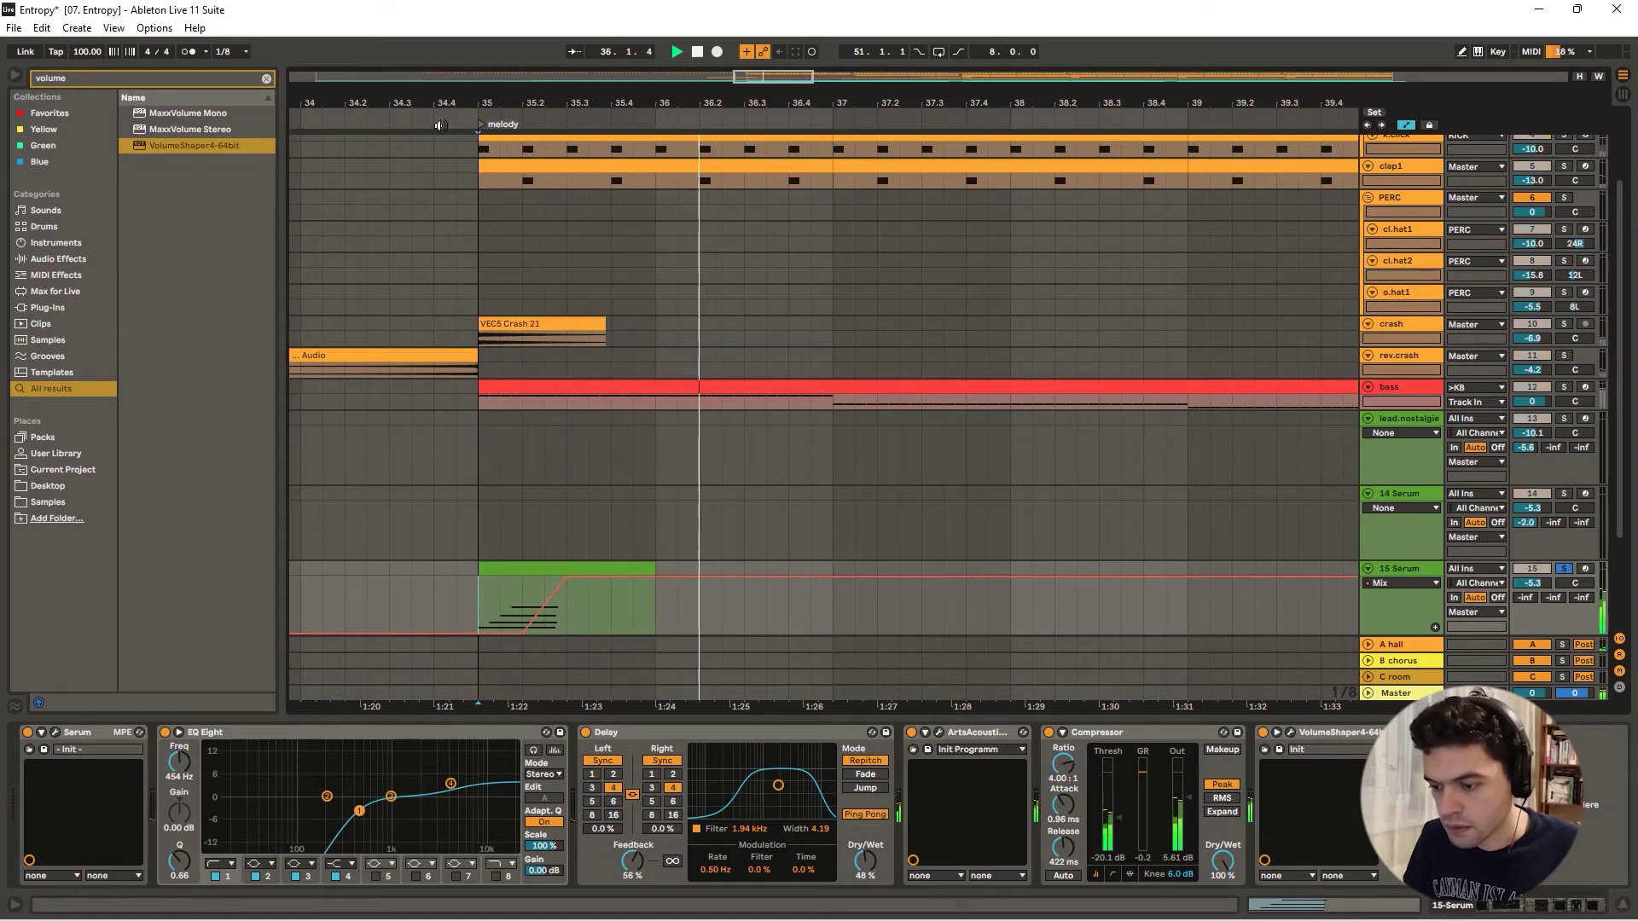
{"action": "left_click", "coordinate": [443, 121]}
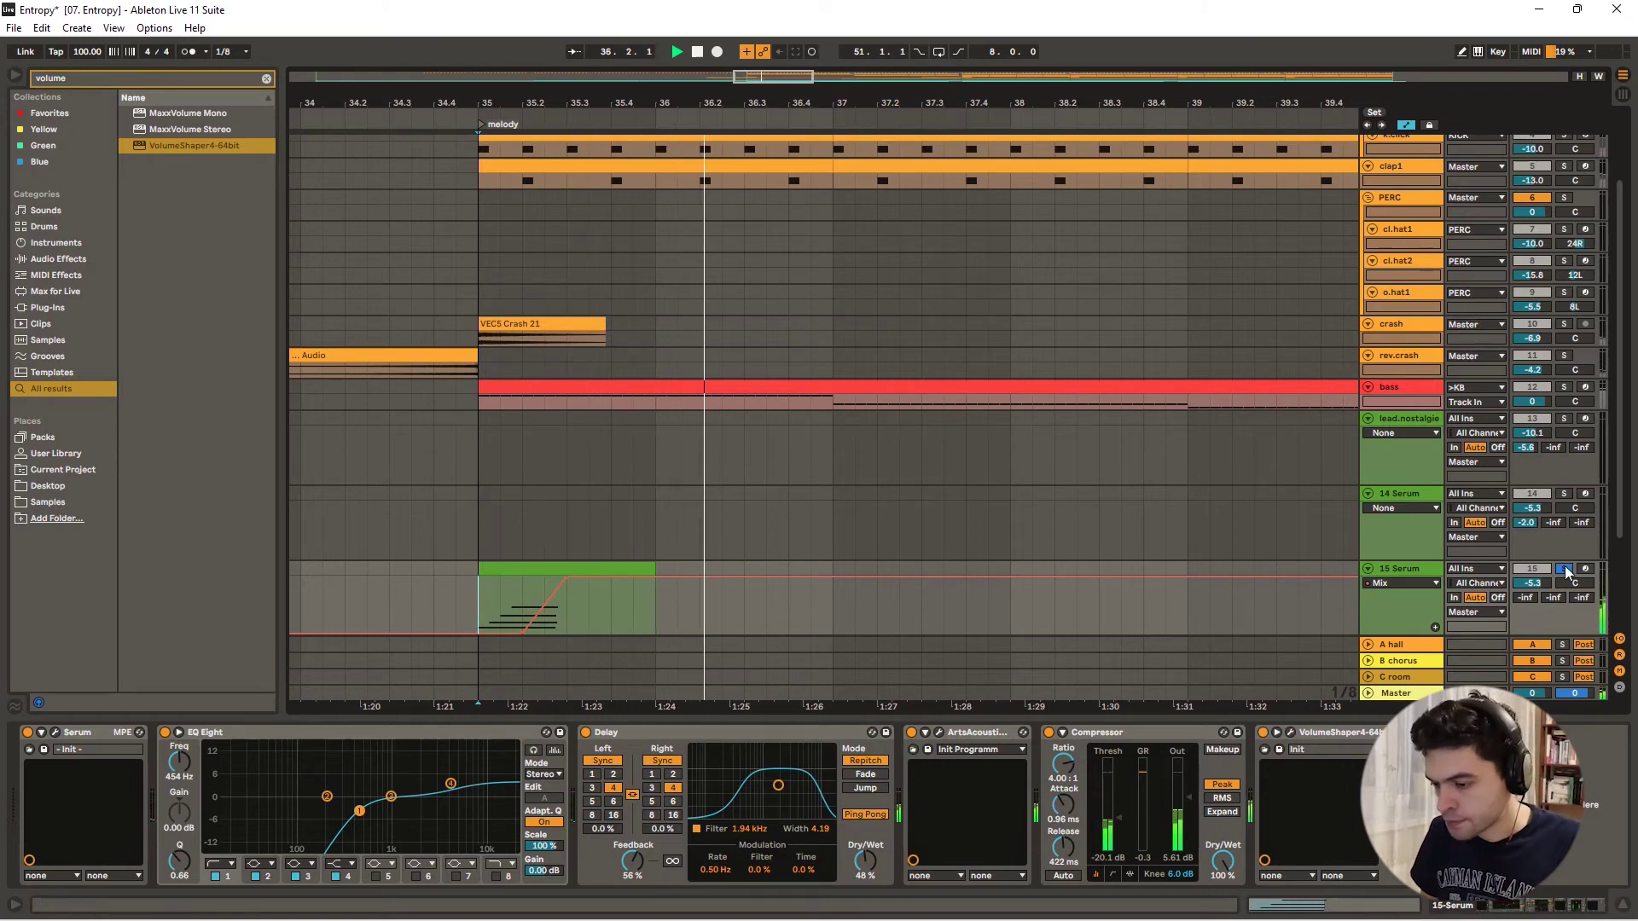
- Check the ArtsAcoustic Reverb settings on the 15 Serum track and unsolo the track
{"action": "left_click", "coordinate": [938, 732]}
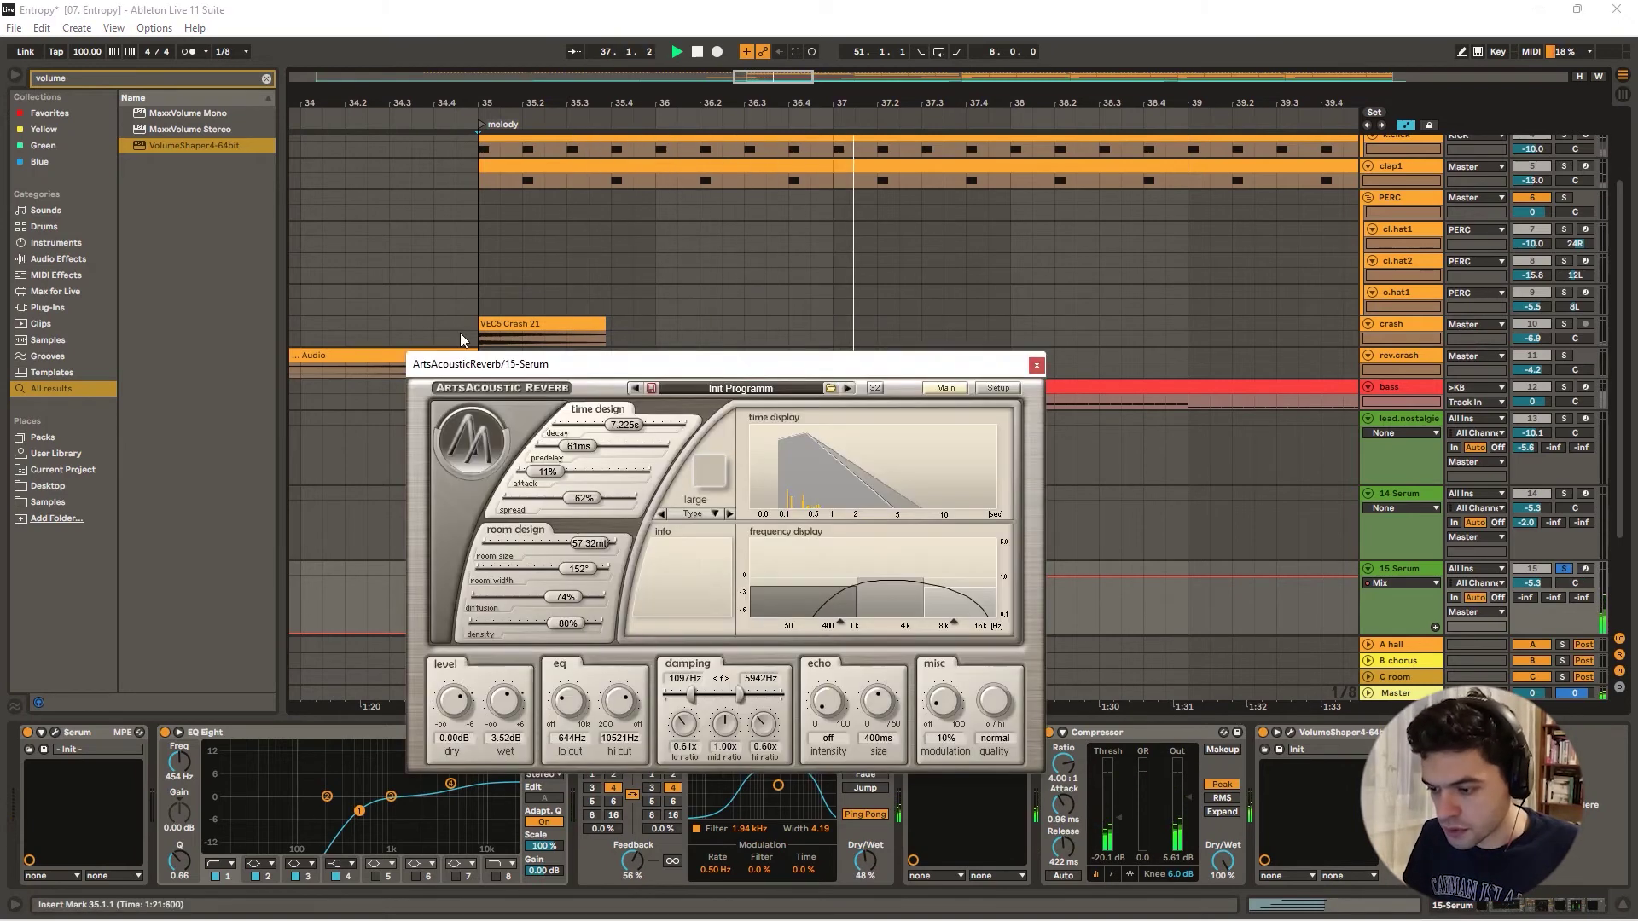
{"action": "left_click", "coordinate": [1036, 365]}
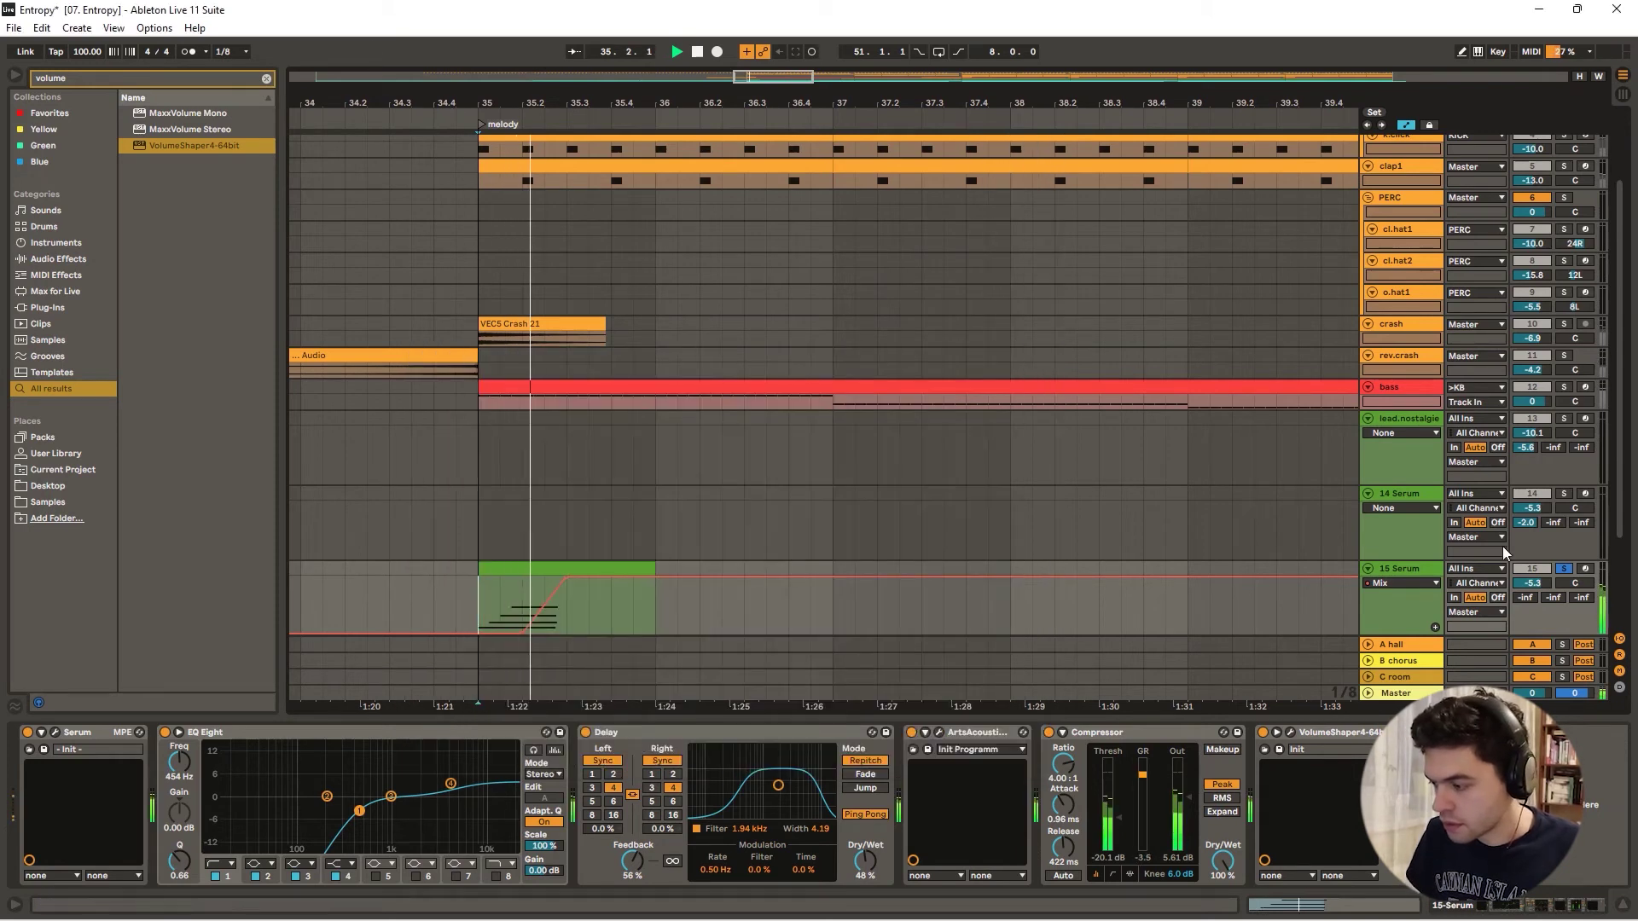
{"action": "left_click", "coordinate": [1564, 568]}
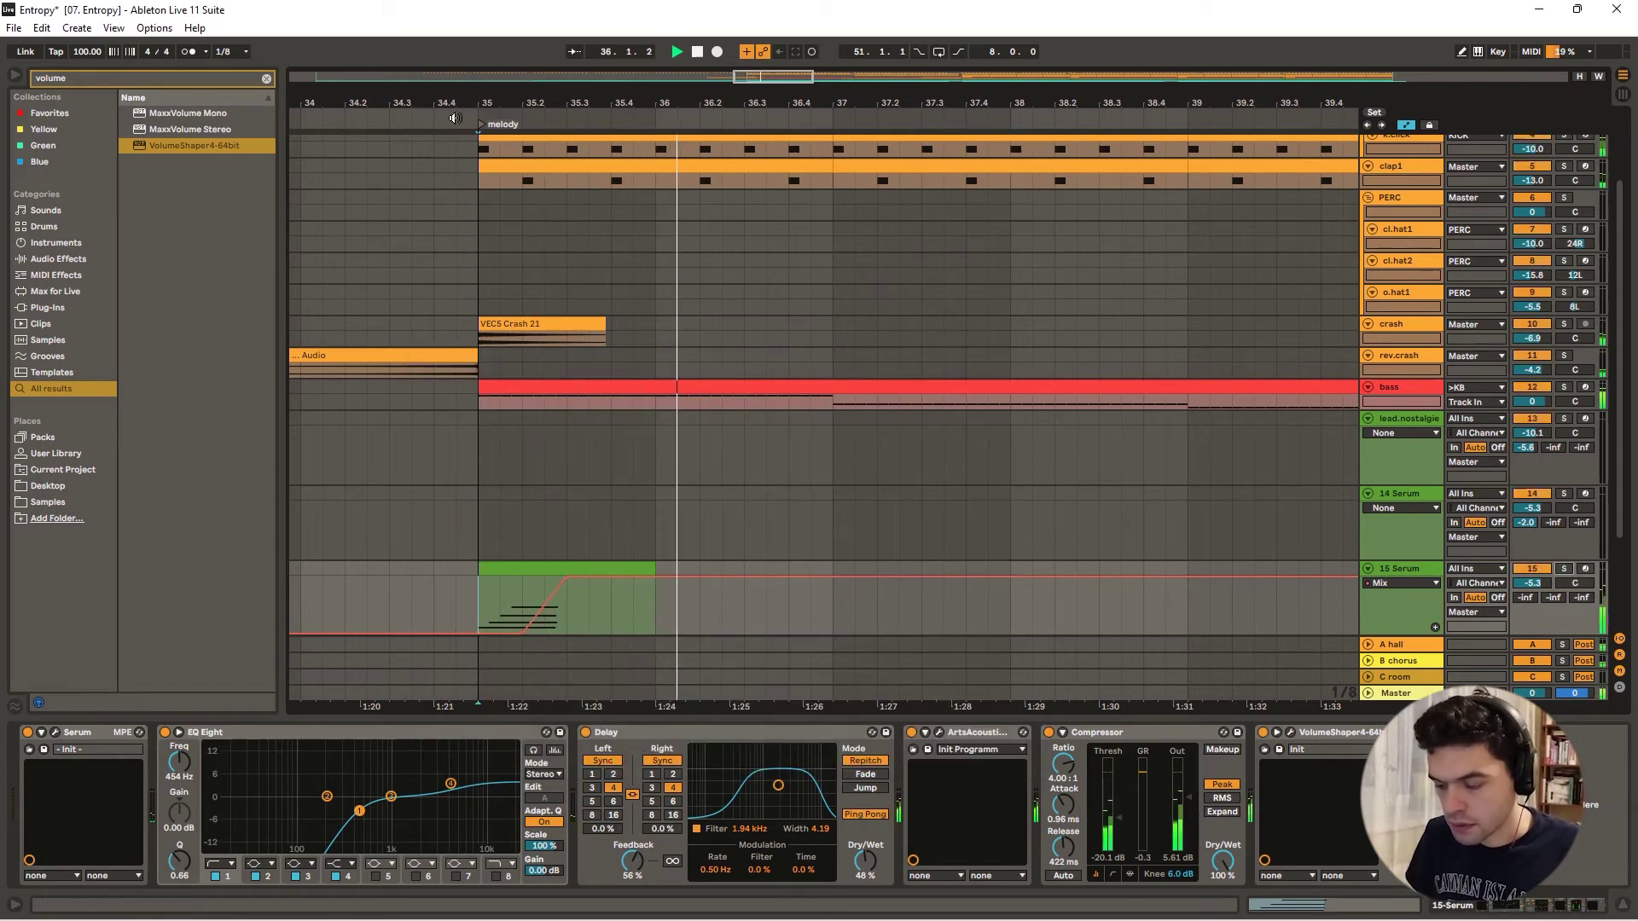
- Steepen the Mix automation ramp so it reaches full at about 35.2.3, and replay from just before bar 35
{"action": "left_click", "coordinate": [454, 117]}
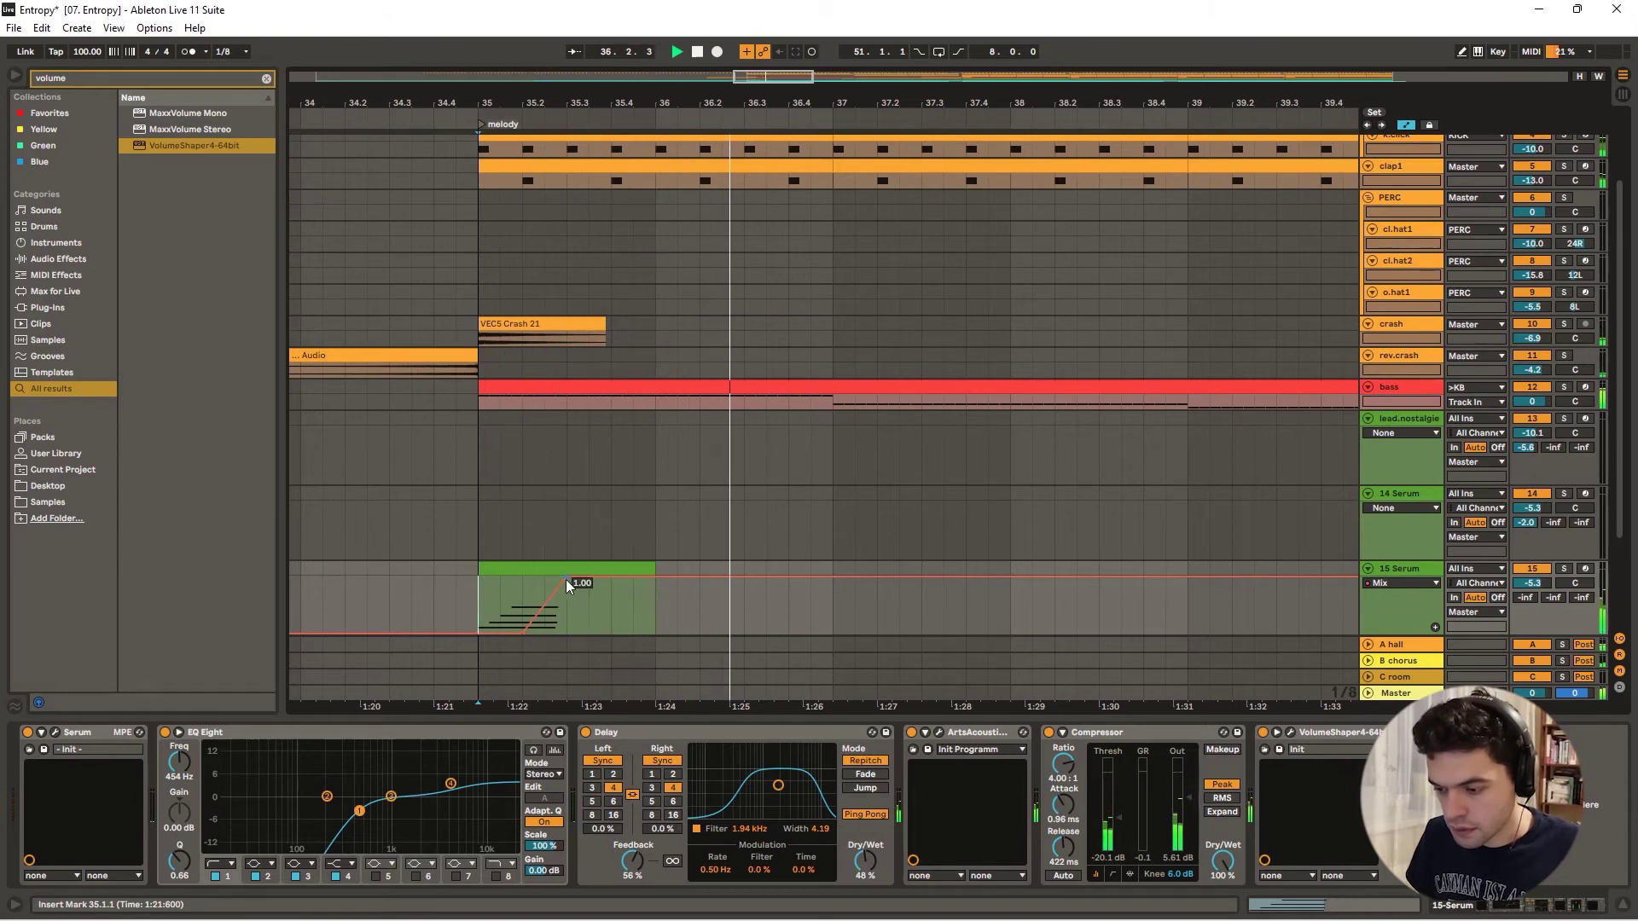
{"action": "left_click_drag", "start_coordinate": [566, 580], "coordinate": [544, 580]}
{"action": "left_click", "coordinate": [439, 117]}
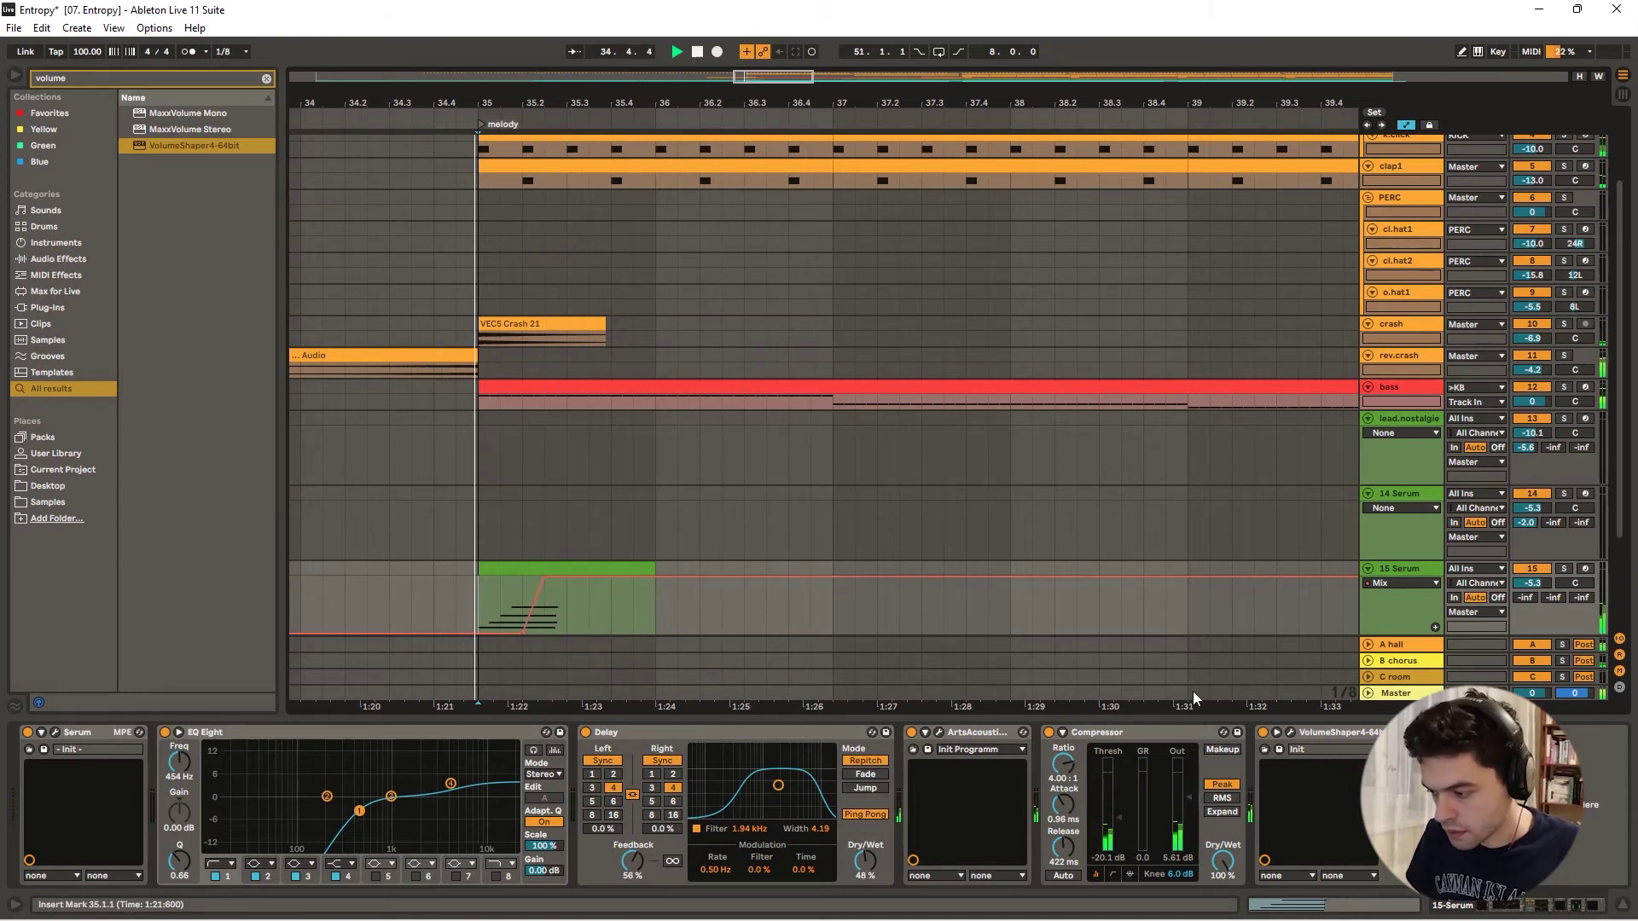
- Set the 15 Serum reverb's decay to 5.682 s, wet level to -2.79 dB and hi cut to 11248 Hz, and replay the arpeggio
{"action": "left_click", "coordinate": [939, 732]}
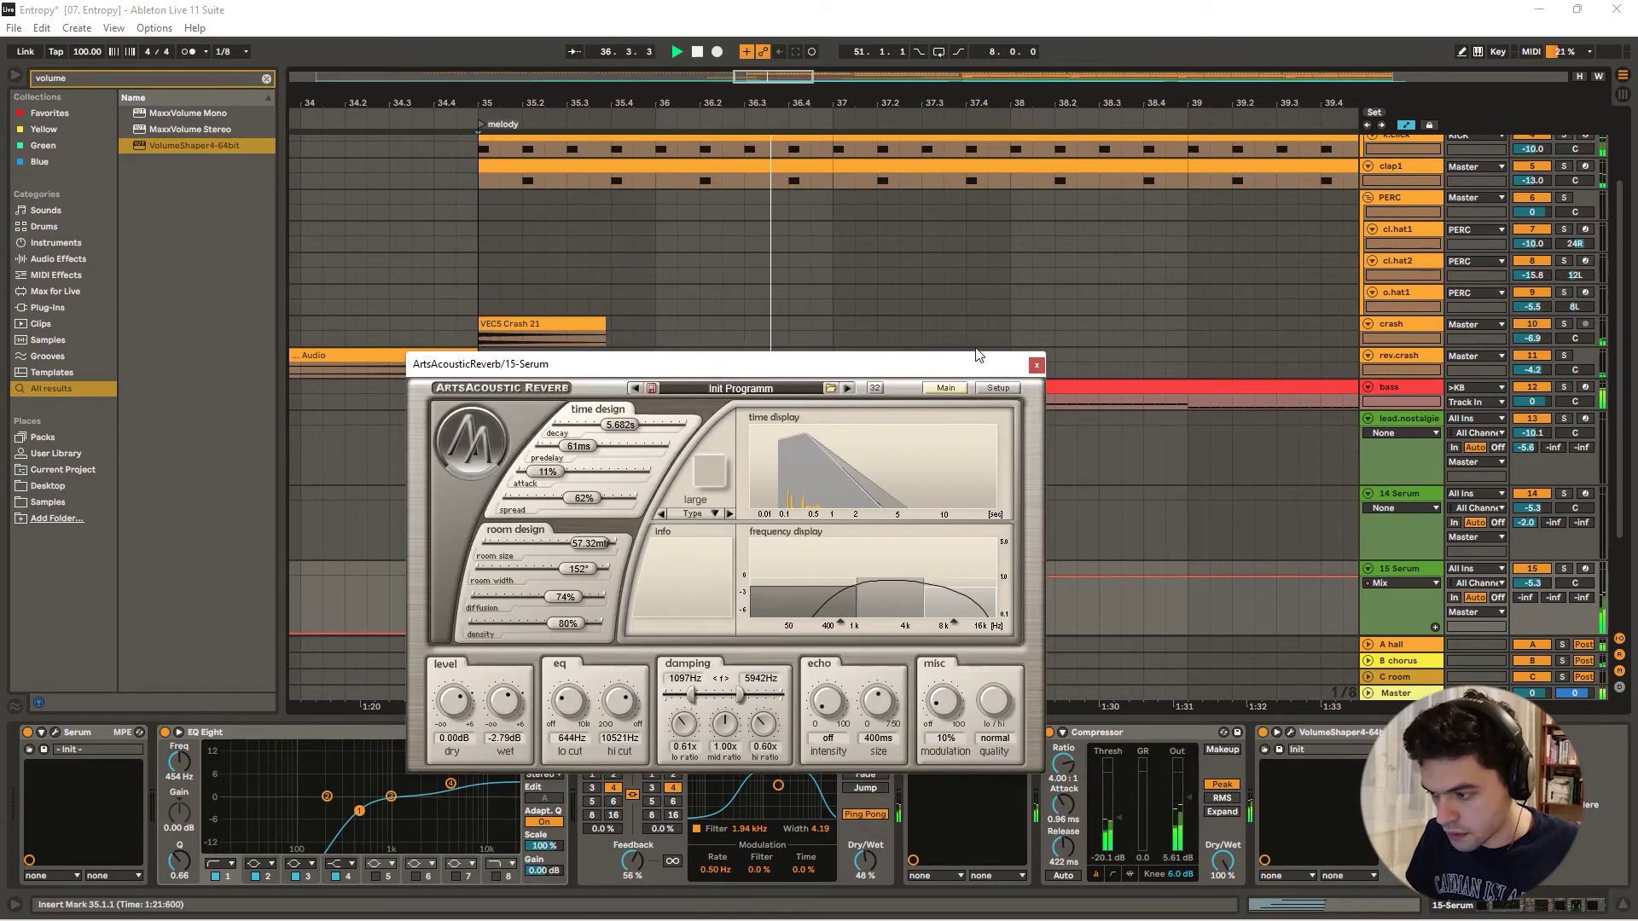
{"action": "left_click", "coordinate": [1037, 367]}
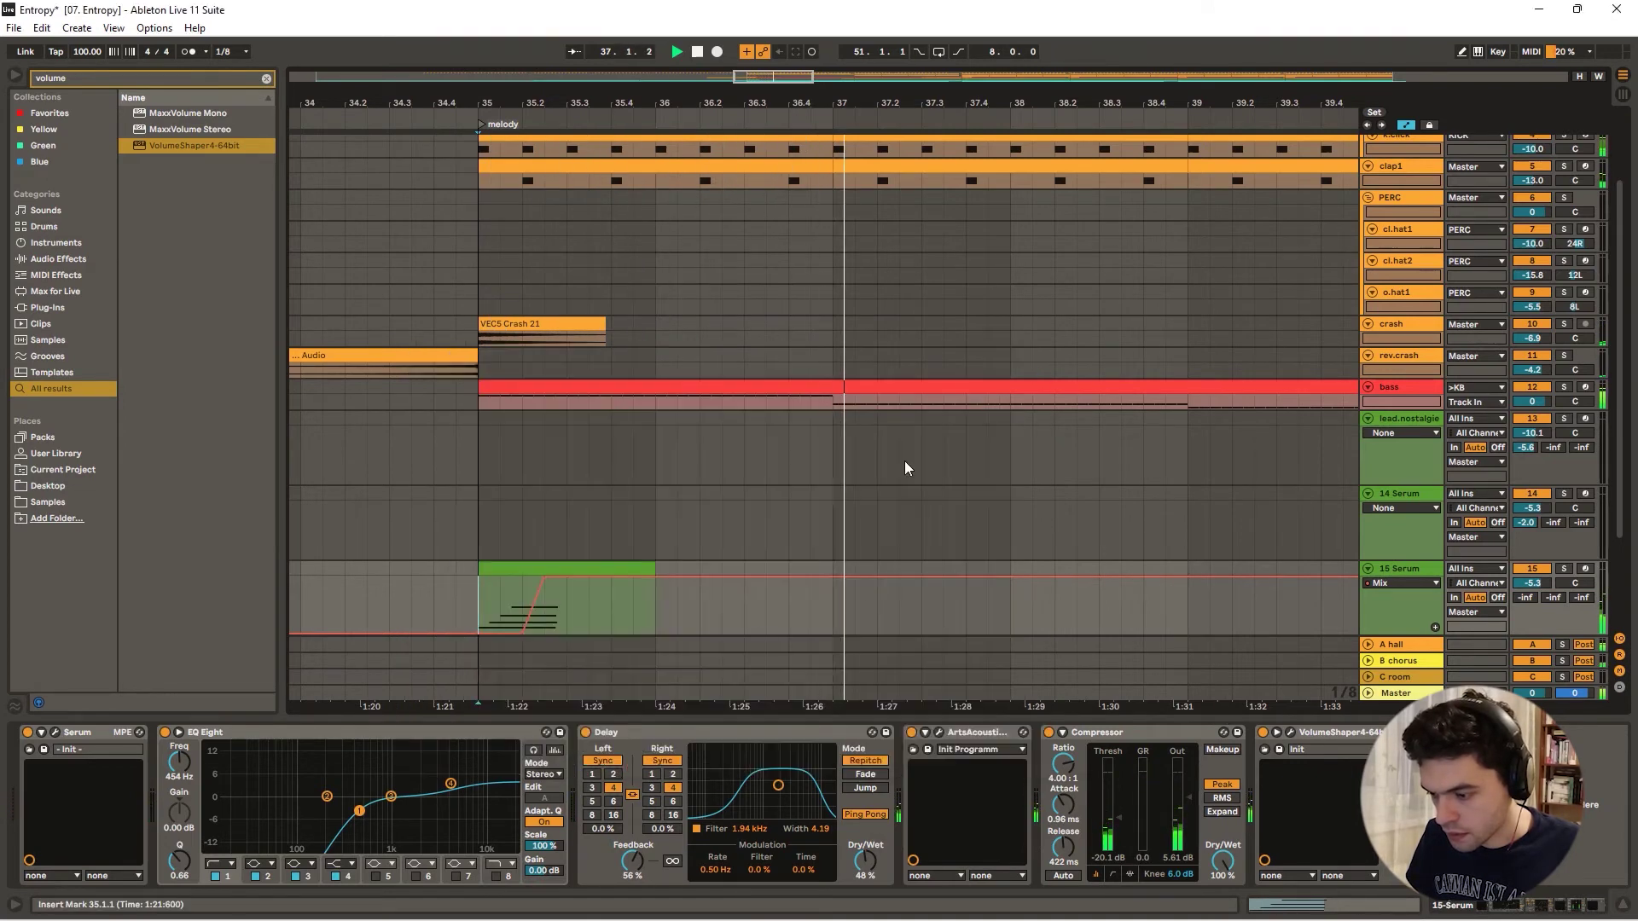
{"action": "left_click", "coordinate": [939, 732]}
{"action": "left_click_drag", "start_coordinate": [624, 707], "coordinate": [624, 702]}
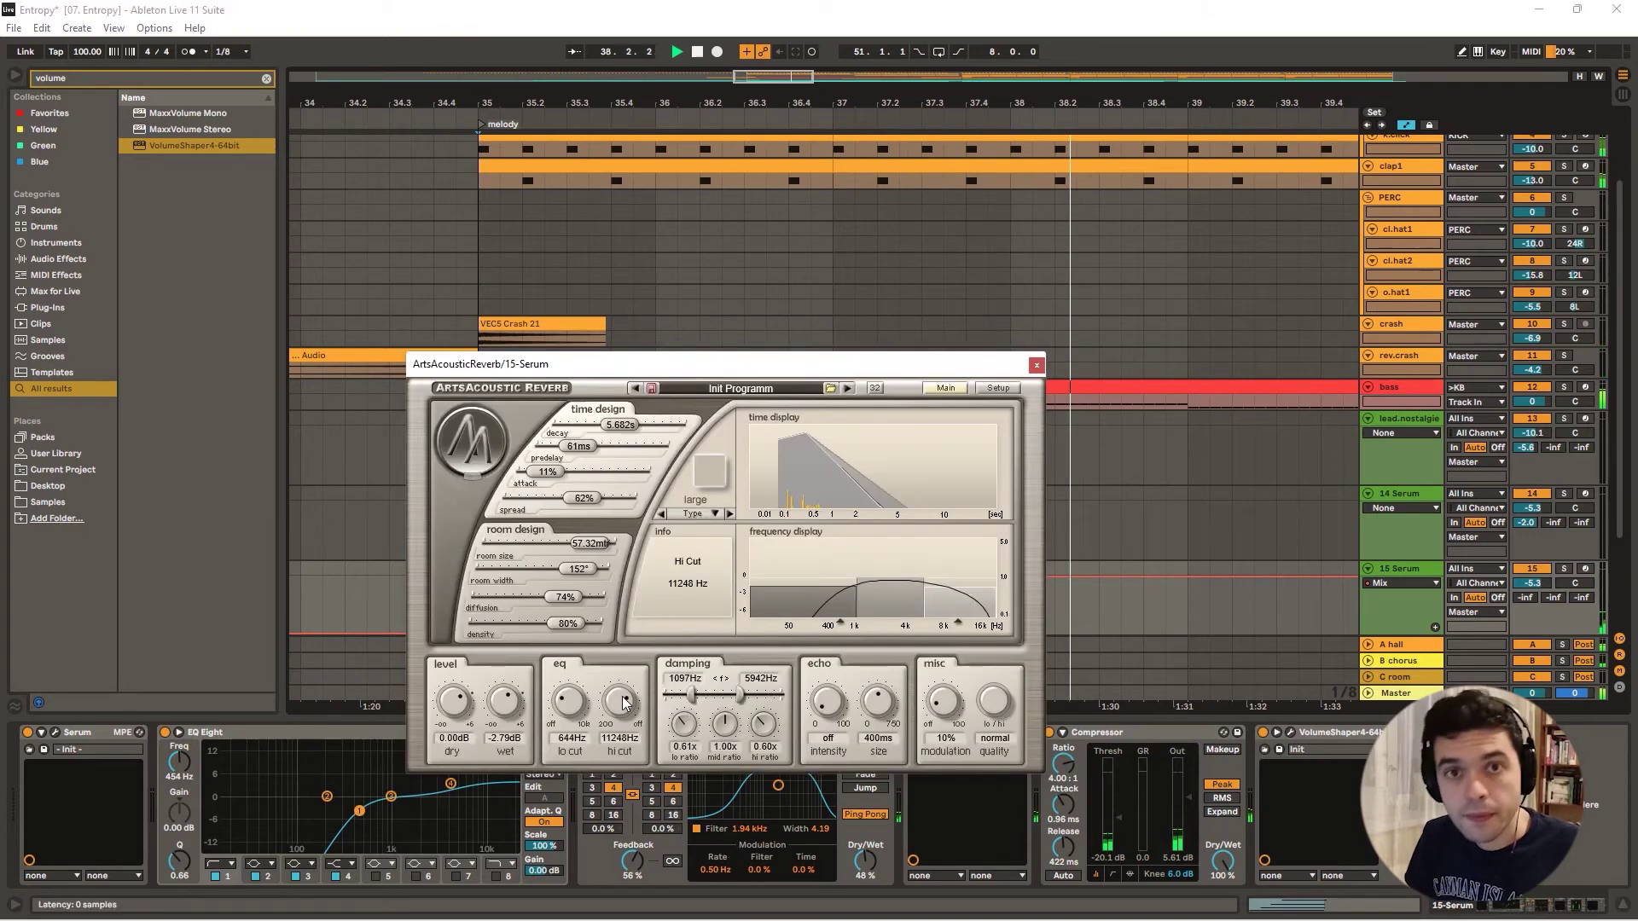
{"action": "key", "text": "space"}
{"action": "key", "text": "space"}
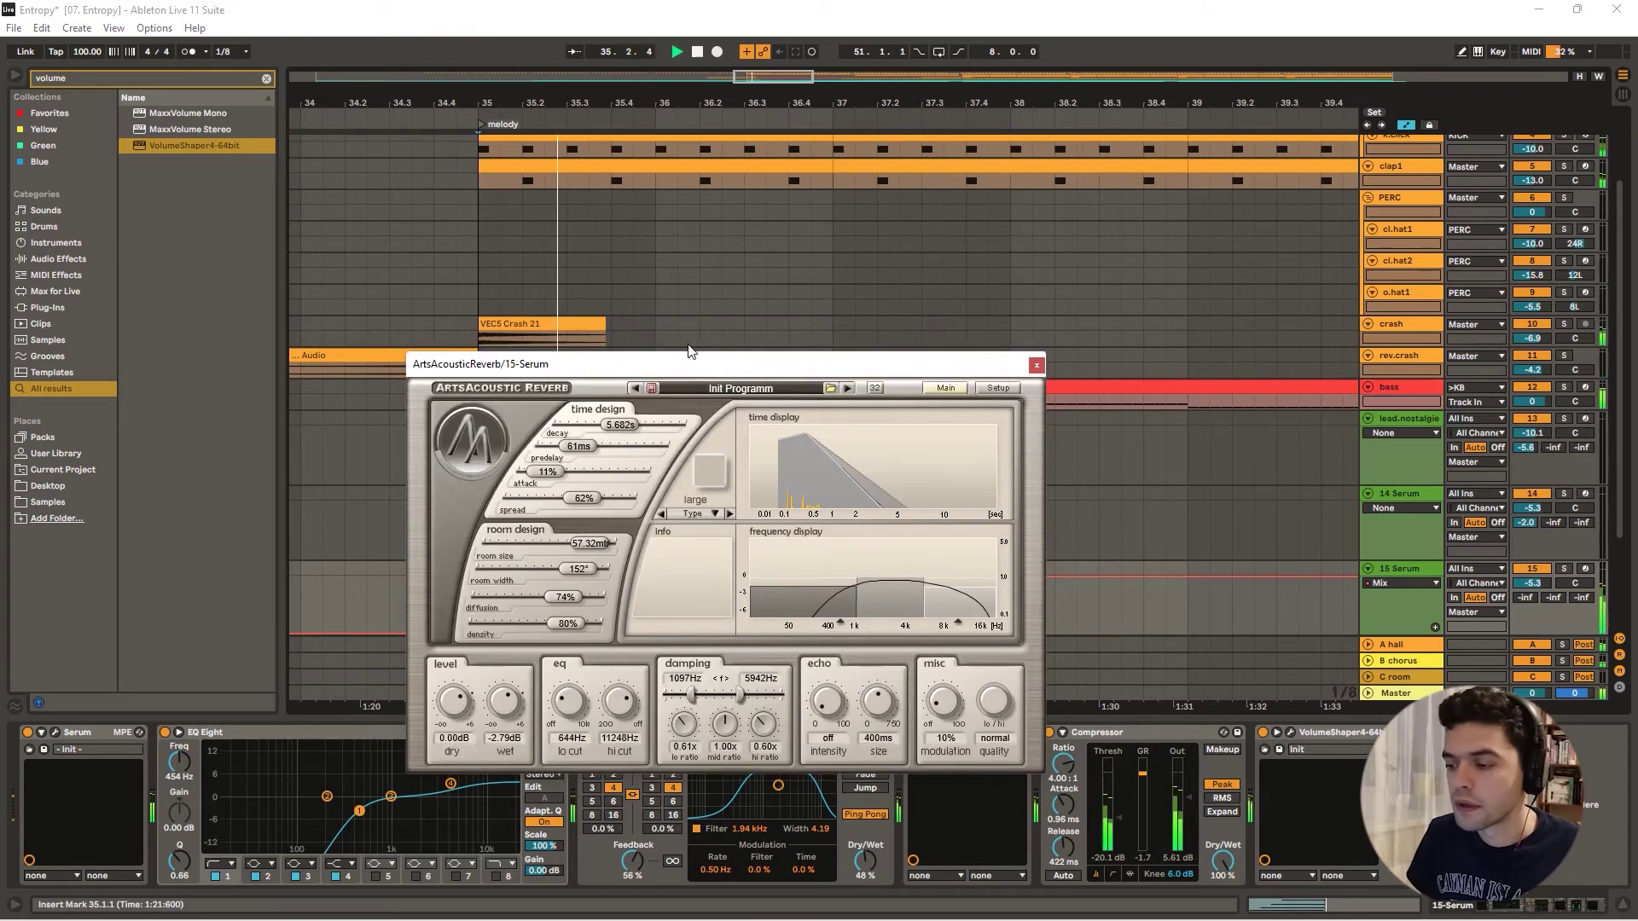
{"action": "left_click", "coordinate": [1036, 367]}
- Copy the 15 Serum arpeggio clip with its Mix automation from bar 35 to bar 39
{"action": "left_click_drag", "start_coordinate": [621, 103], "coordinate": [522, 65]}
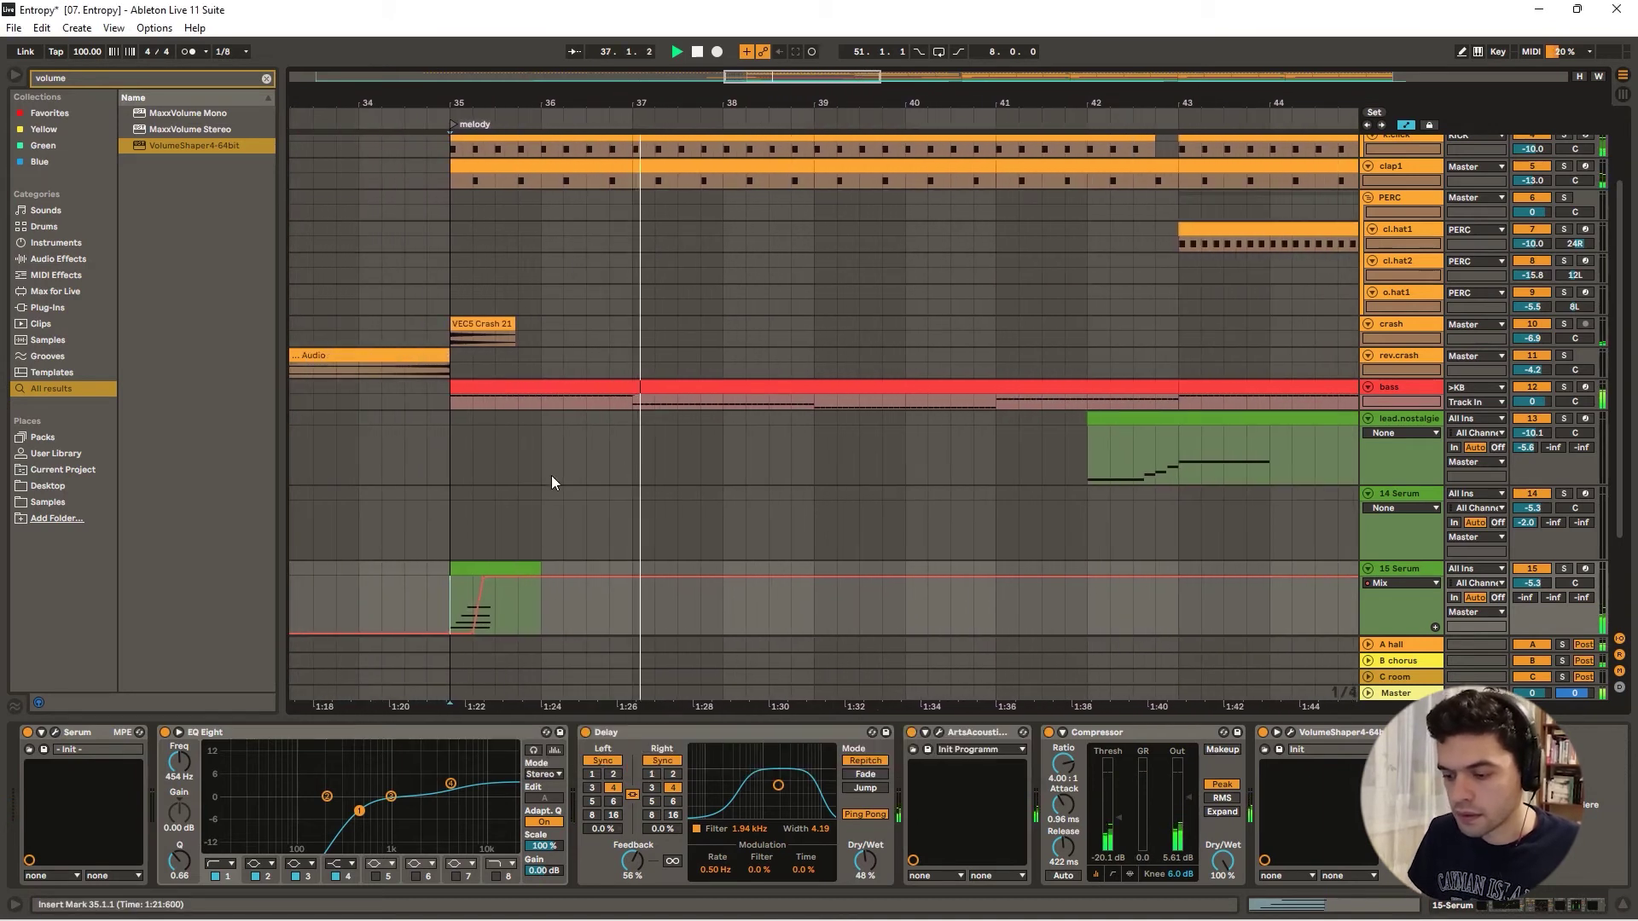
{"action": "left_click", "coordinate": [482, 565]}
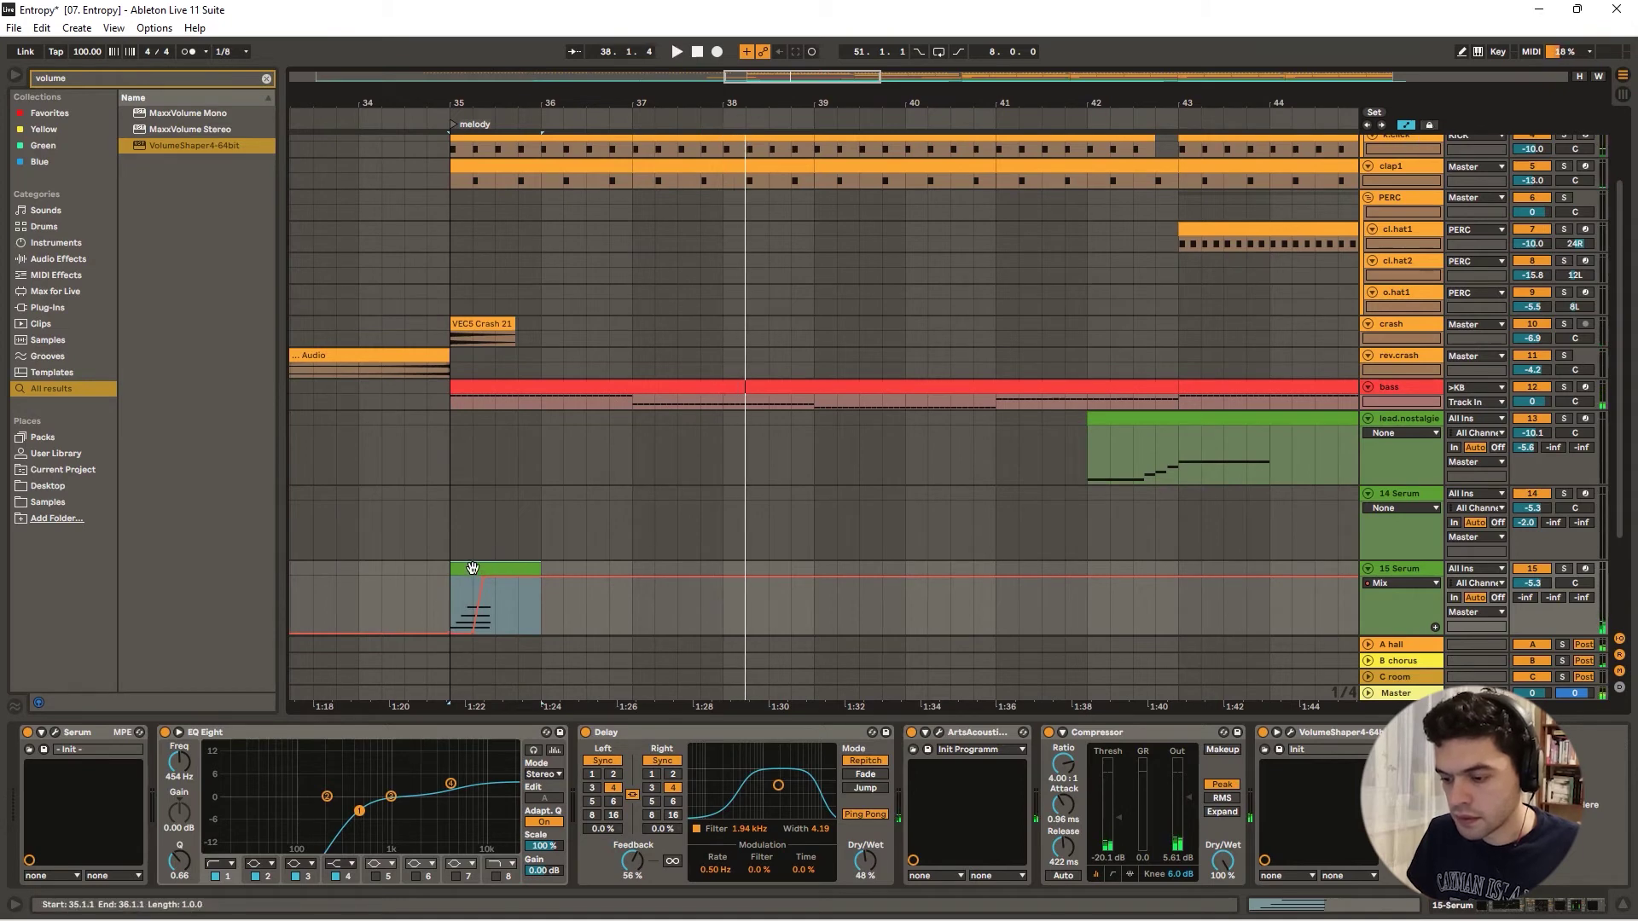
{"action": "left_click_drag", "start_coordinate": [471, 568], "coordinate": [829, 590]}
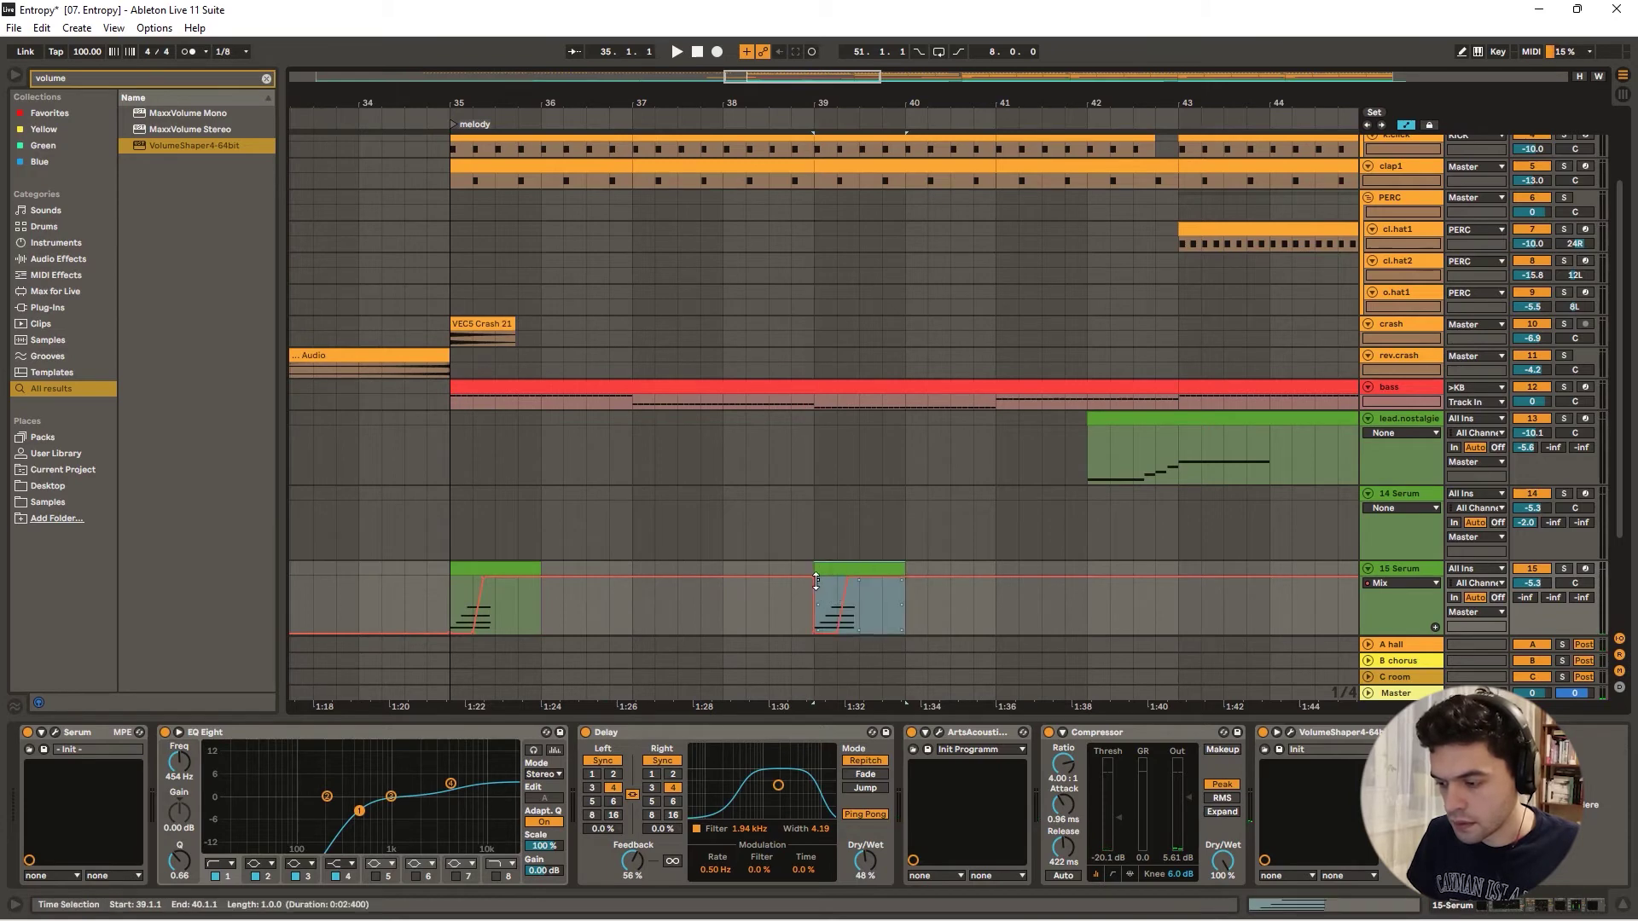
{"action": "left_click", "coordinate": [790, 583]}
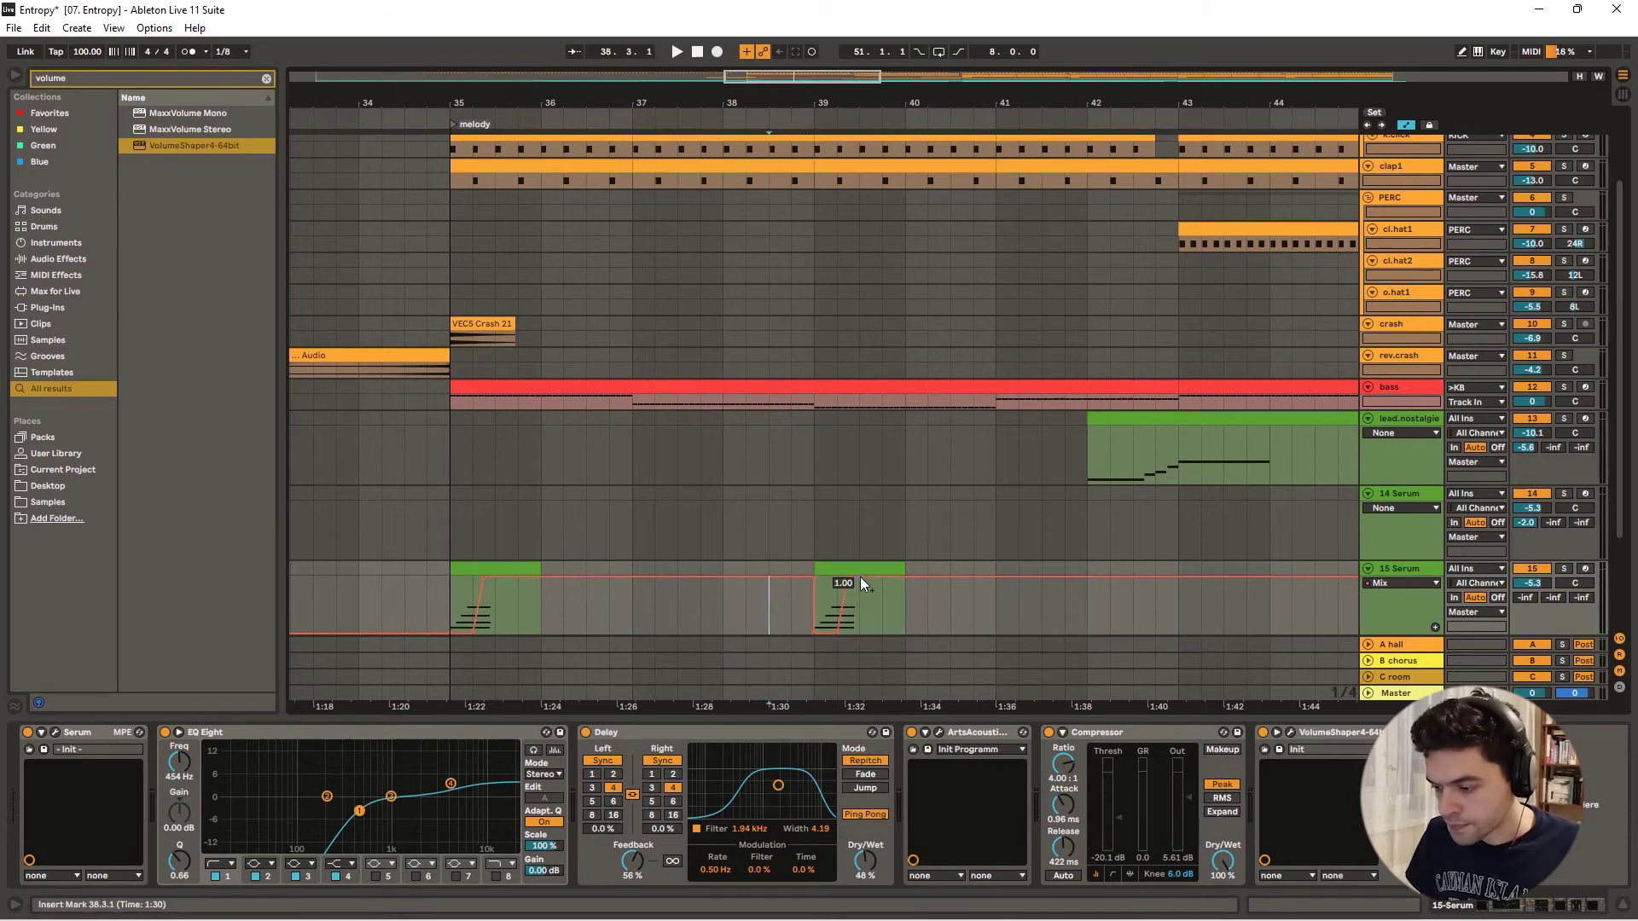
- In the bar 39 arpeggio clip, raise the F#3 note to G3 and the D3 note to E3
{"action": "double_click", "coordinate": [860, 578]}
{"action": "scroll", "coordinate": [499, 580], "scroll_direction": "down", "scroll_amount": 2}
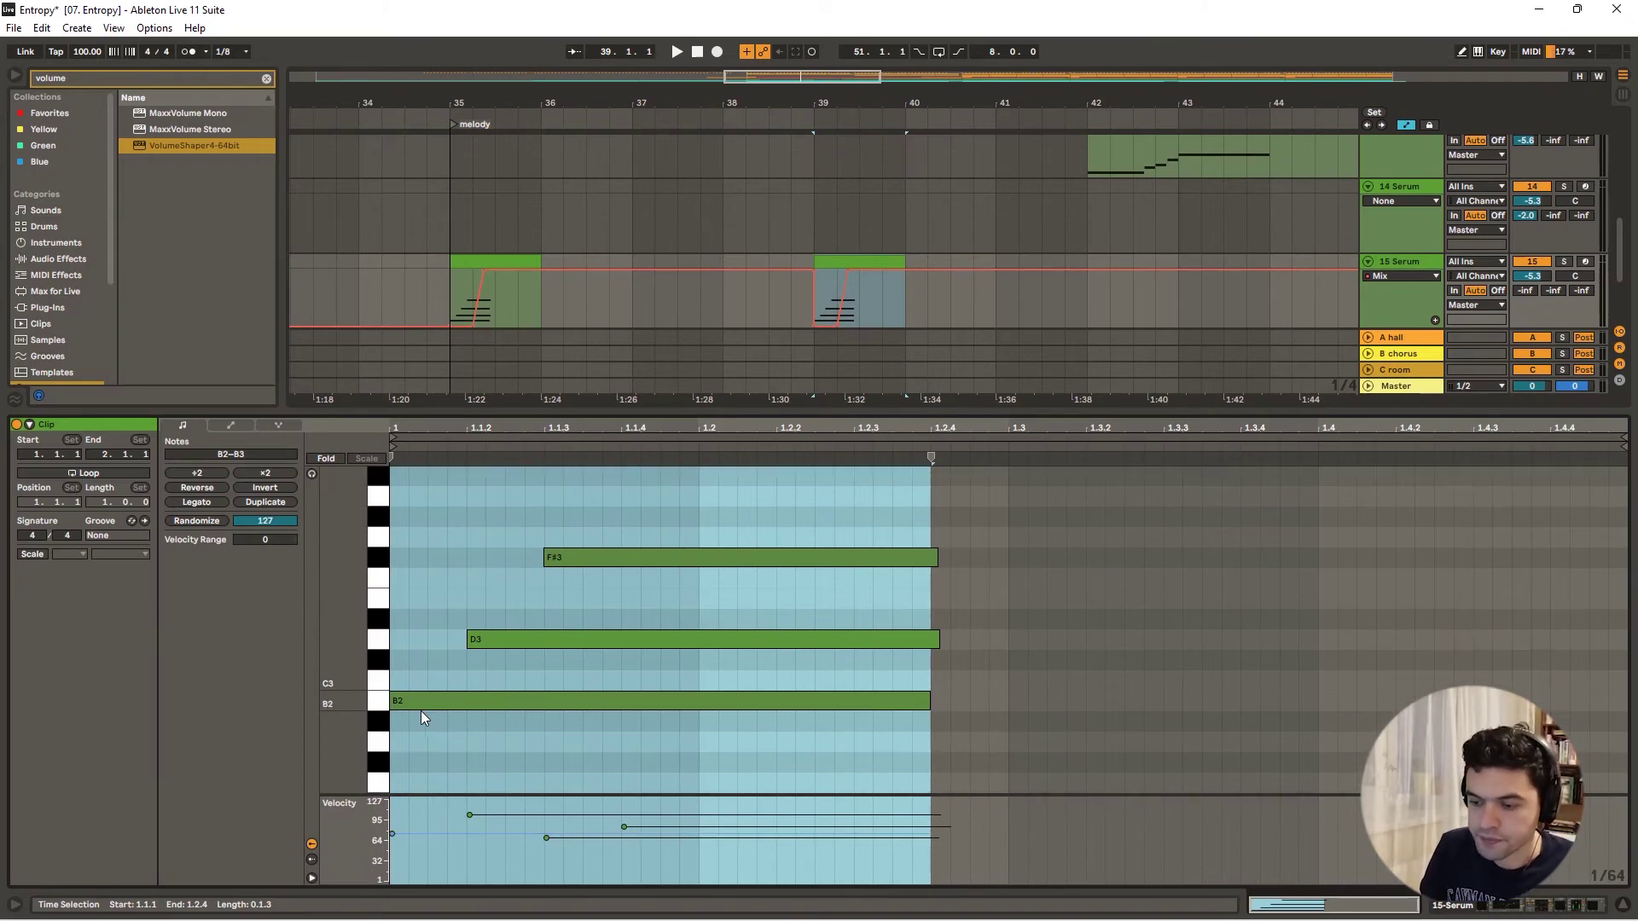
{"action": "left_click", "coordinate": [537, 639]}
{"action": "scroll", "coordinate": [555, 604], "scroll_direction": "up", "scroll_amount": 3}
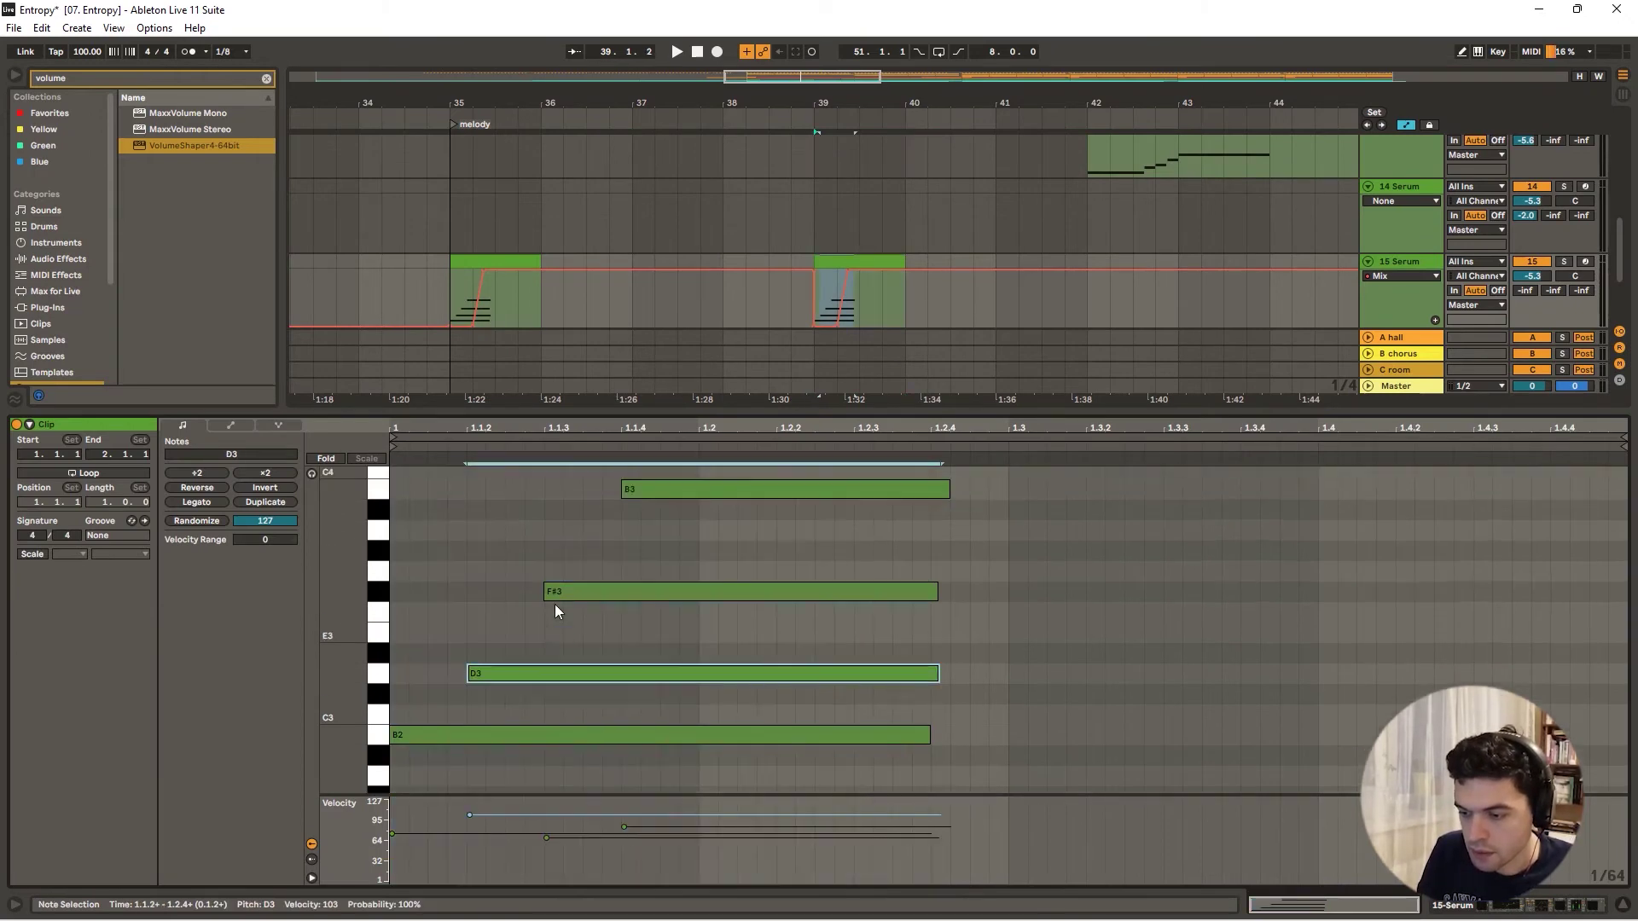
{"action": "left_click", "coordinate": [597, 625]}
{"action": "key", "text": "Up"}
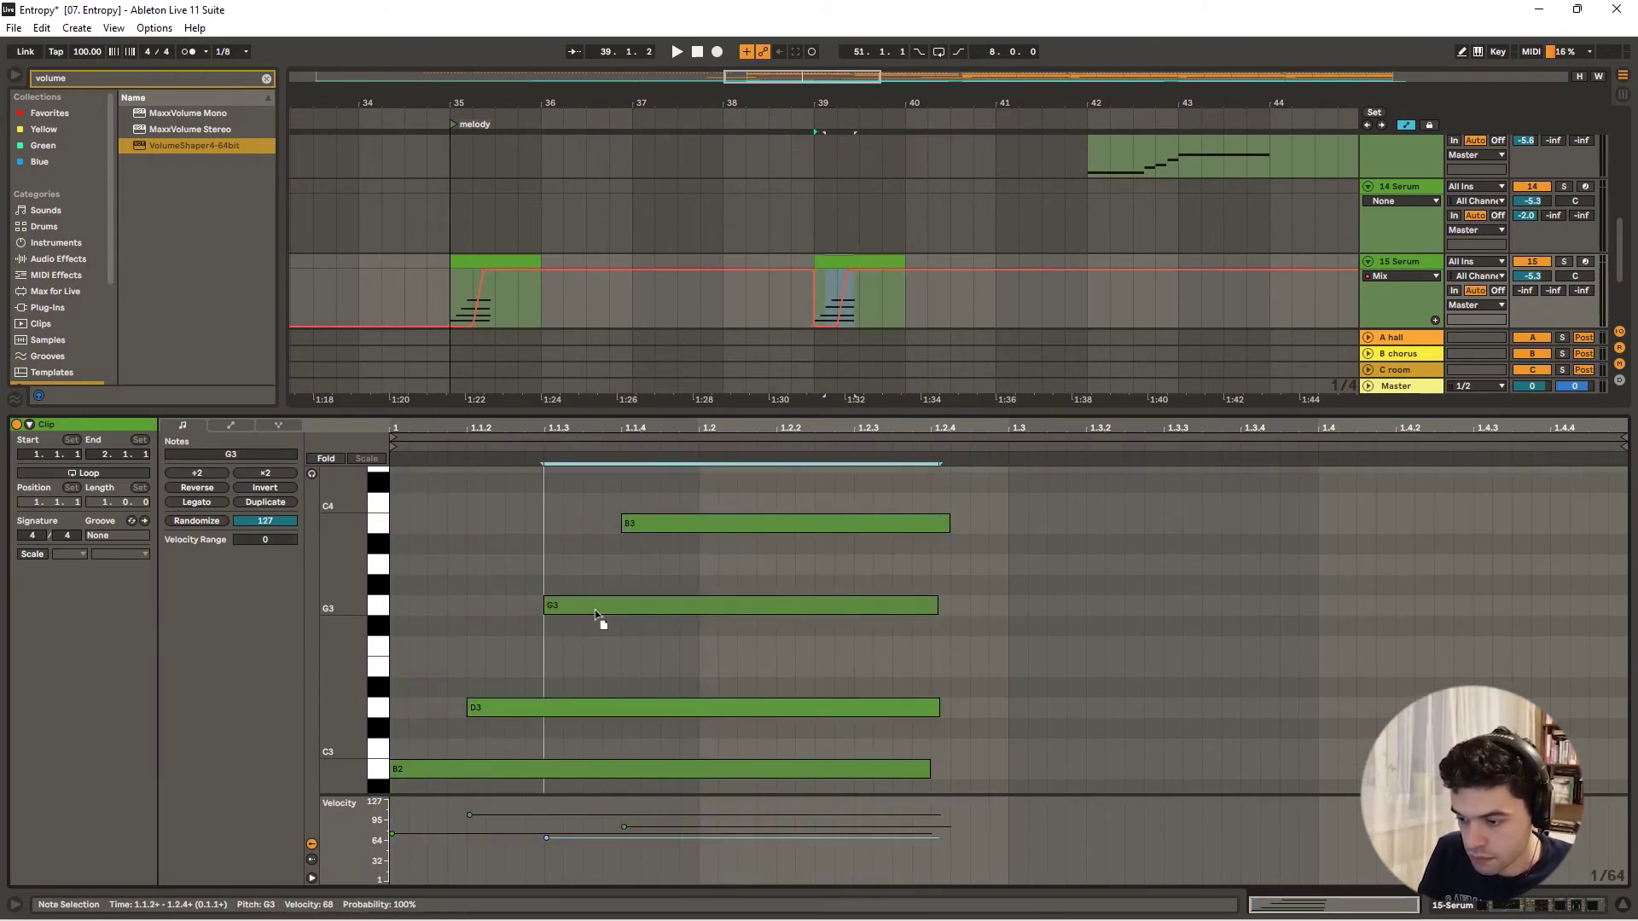
{"action": "left_click_drag", "start_coordinate": [556, 714], "coordinate": [560, 673]}
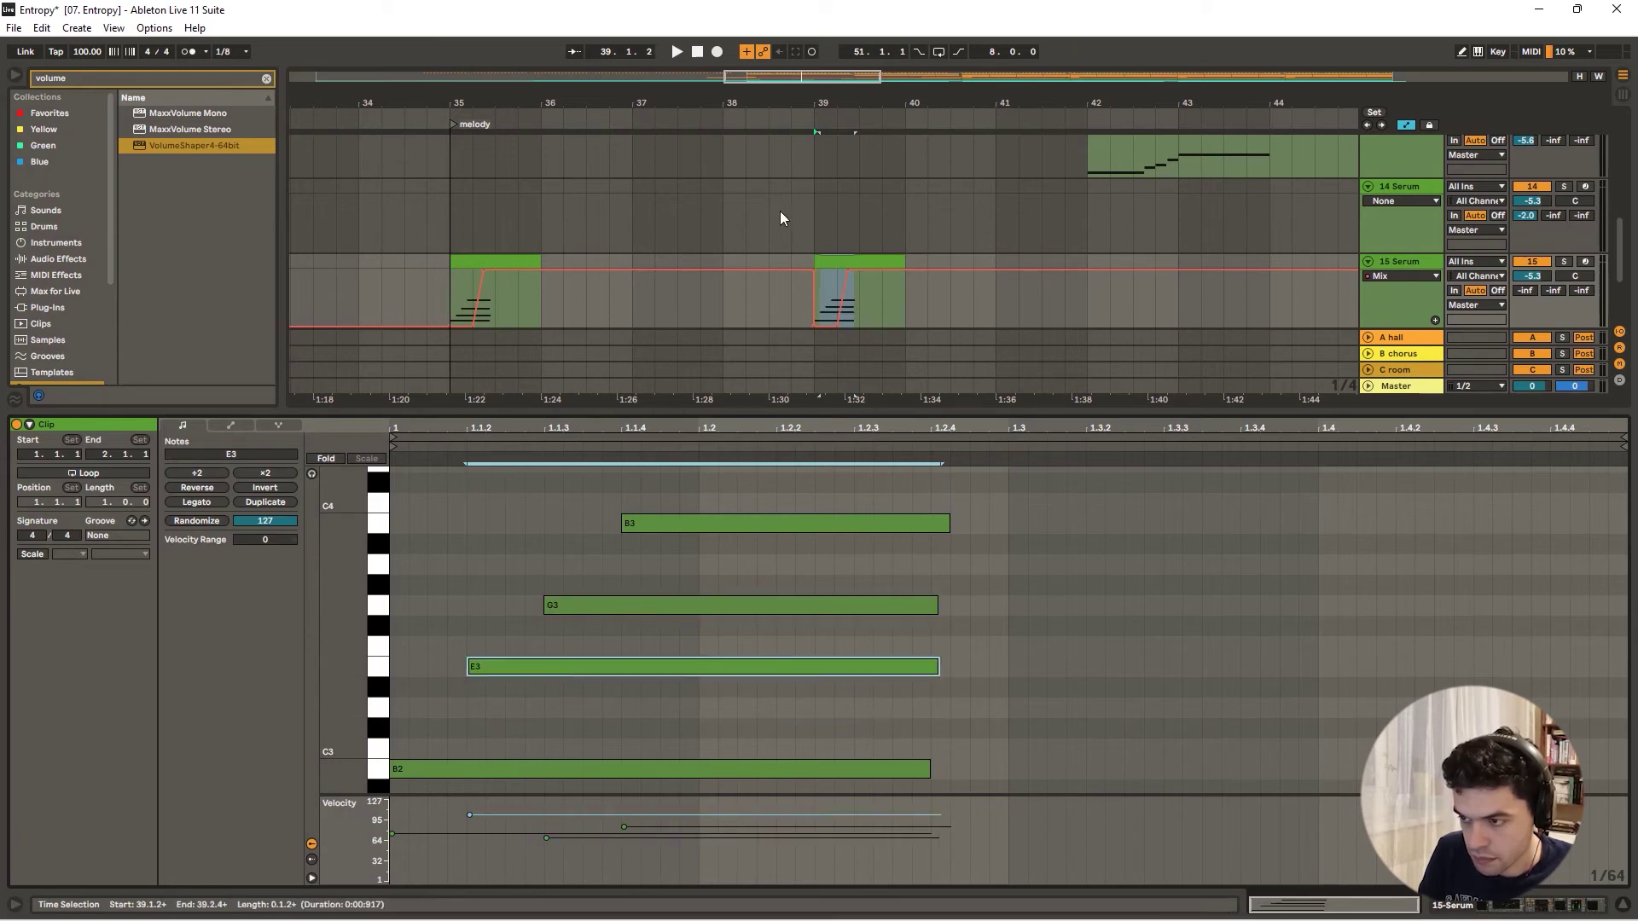
- Audition both arpeggios with 15 Serum soloed, and set its reverb's hi cut to 11546 Hz and wet level to 0 dB
{"action": "left_click", "coordinate": [788, 114]}
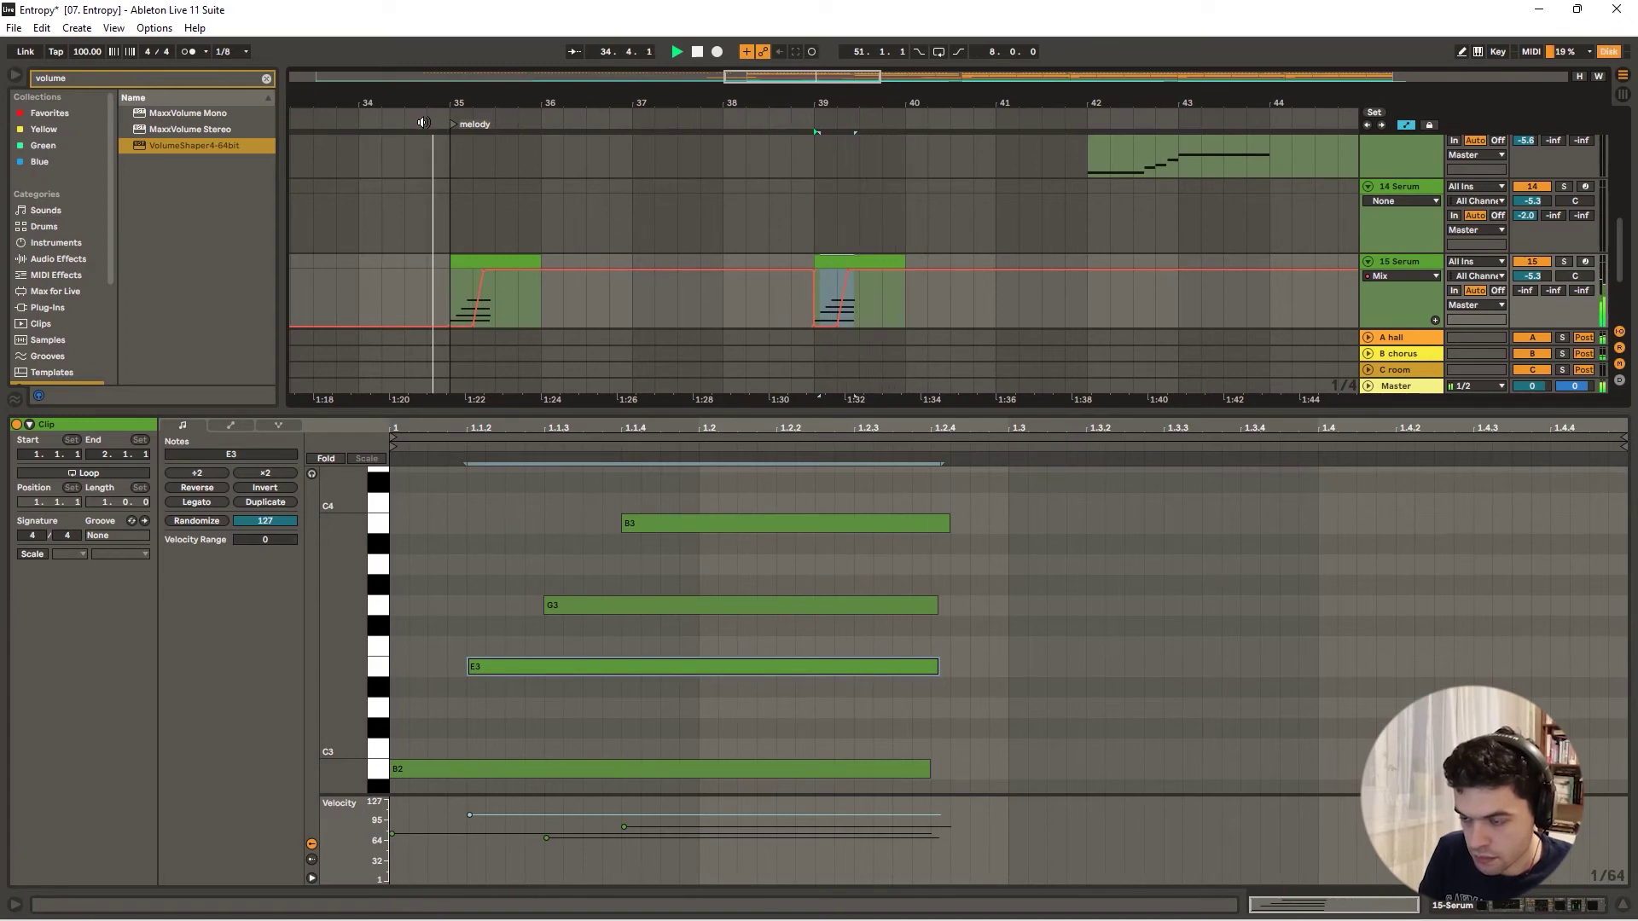
{"action": "left_click", "coordinate": [1416, 264]}
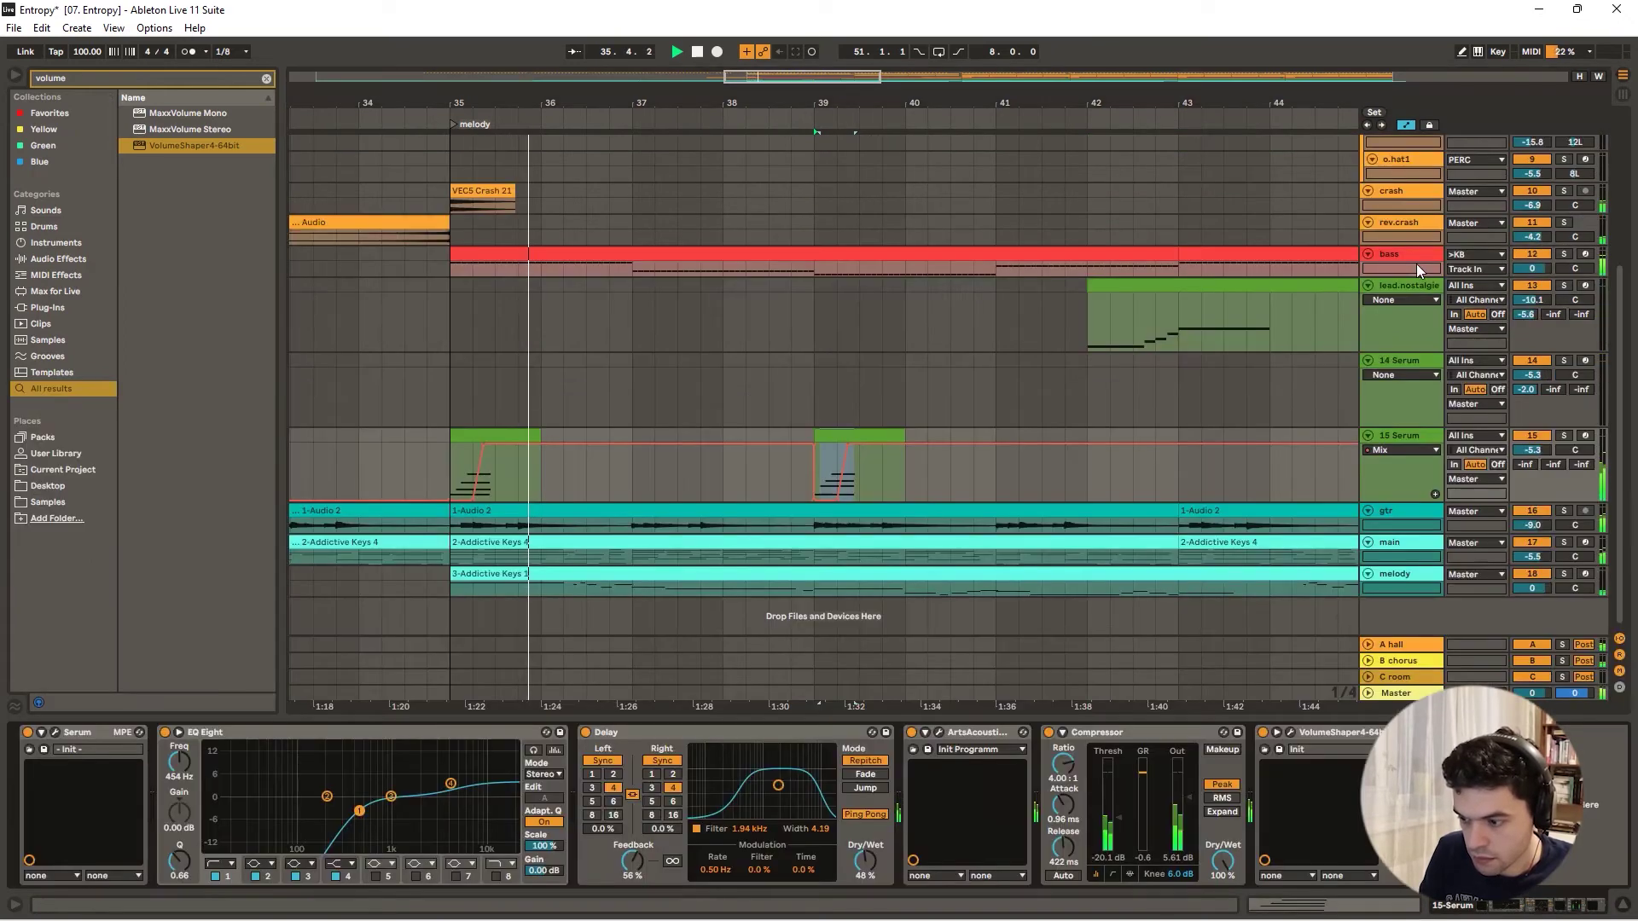
{"action": "left_click", "coordinate": [939, 732]}
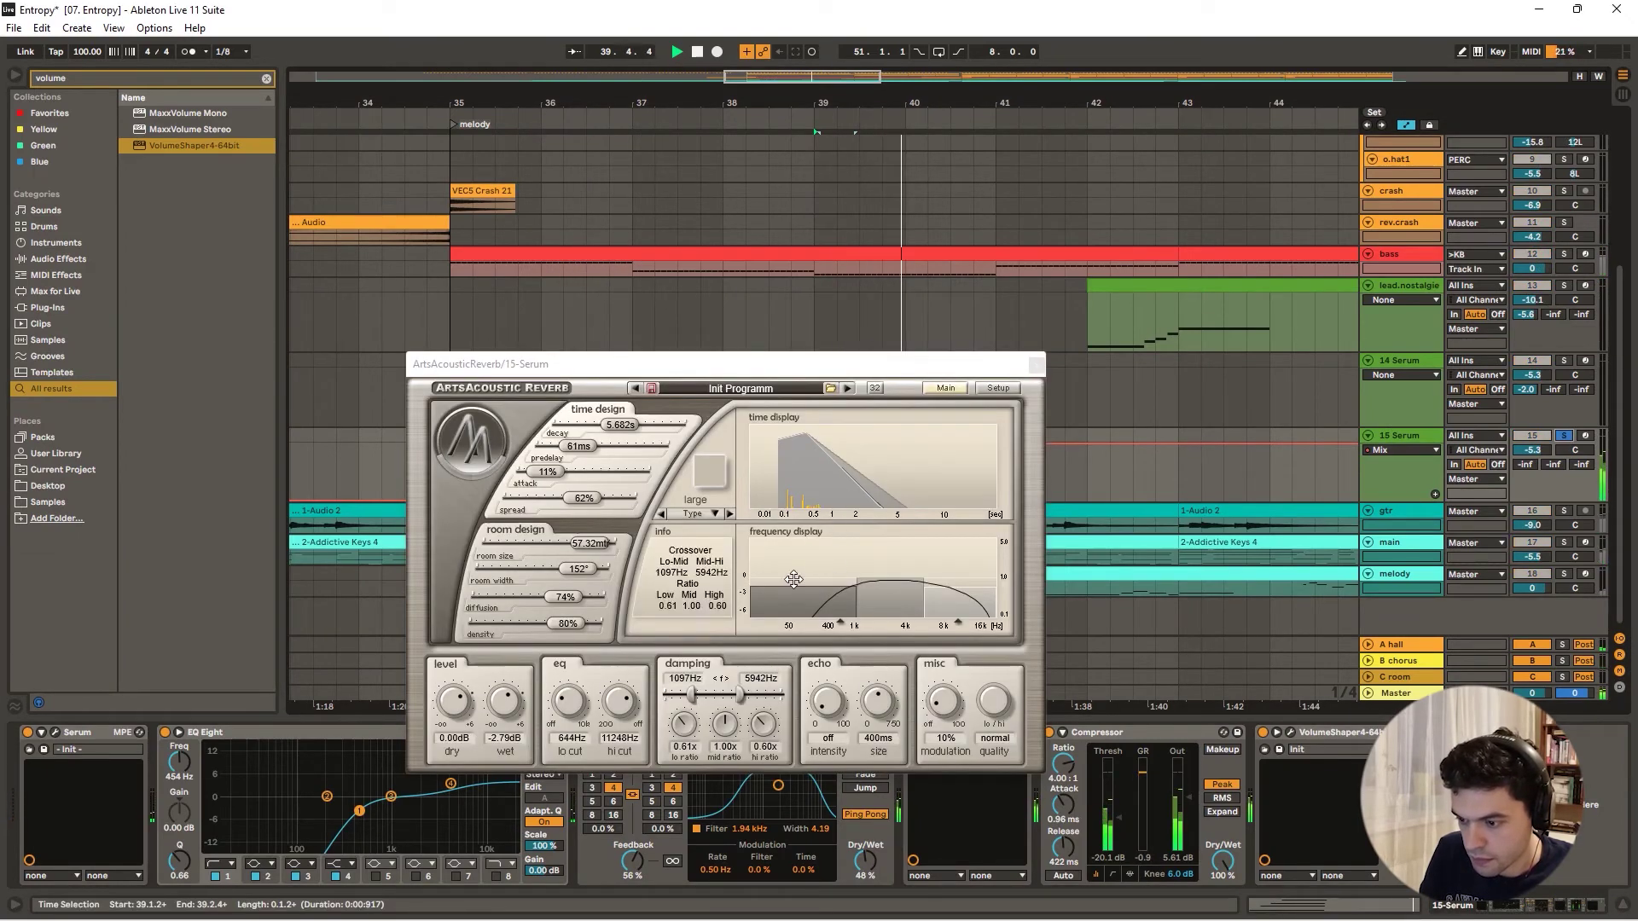
{"action": "left_click_drag", "start_coordinate": [621, 719], "coordinate": [620, 717]}
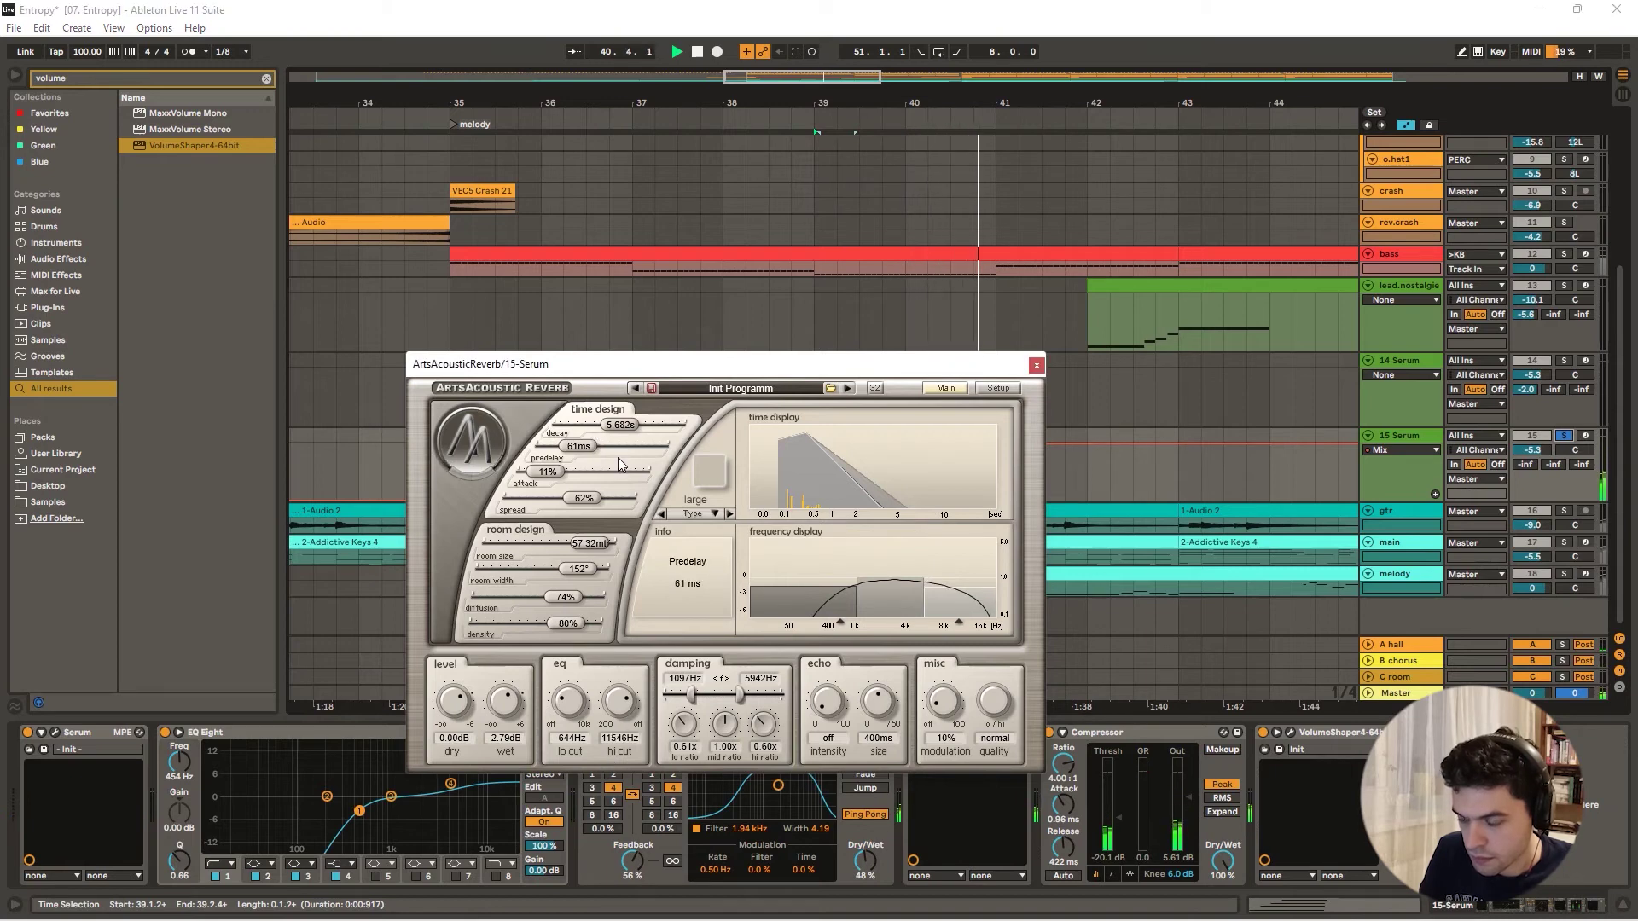
{"action": "right_click", "coordinate": [499, 710]}
{"action": "left_click", "coordinate": [186, 190]}
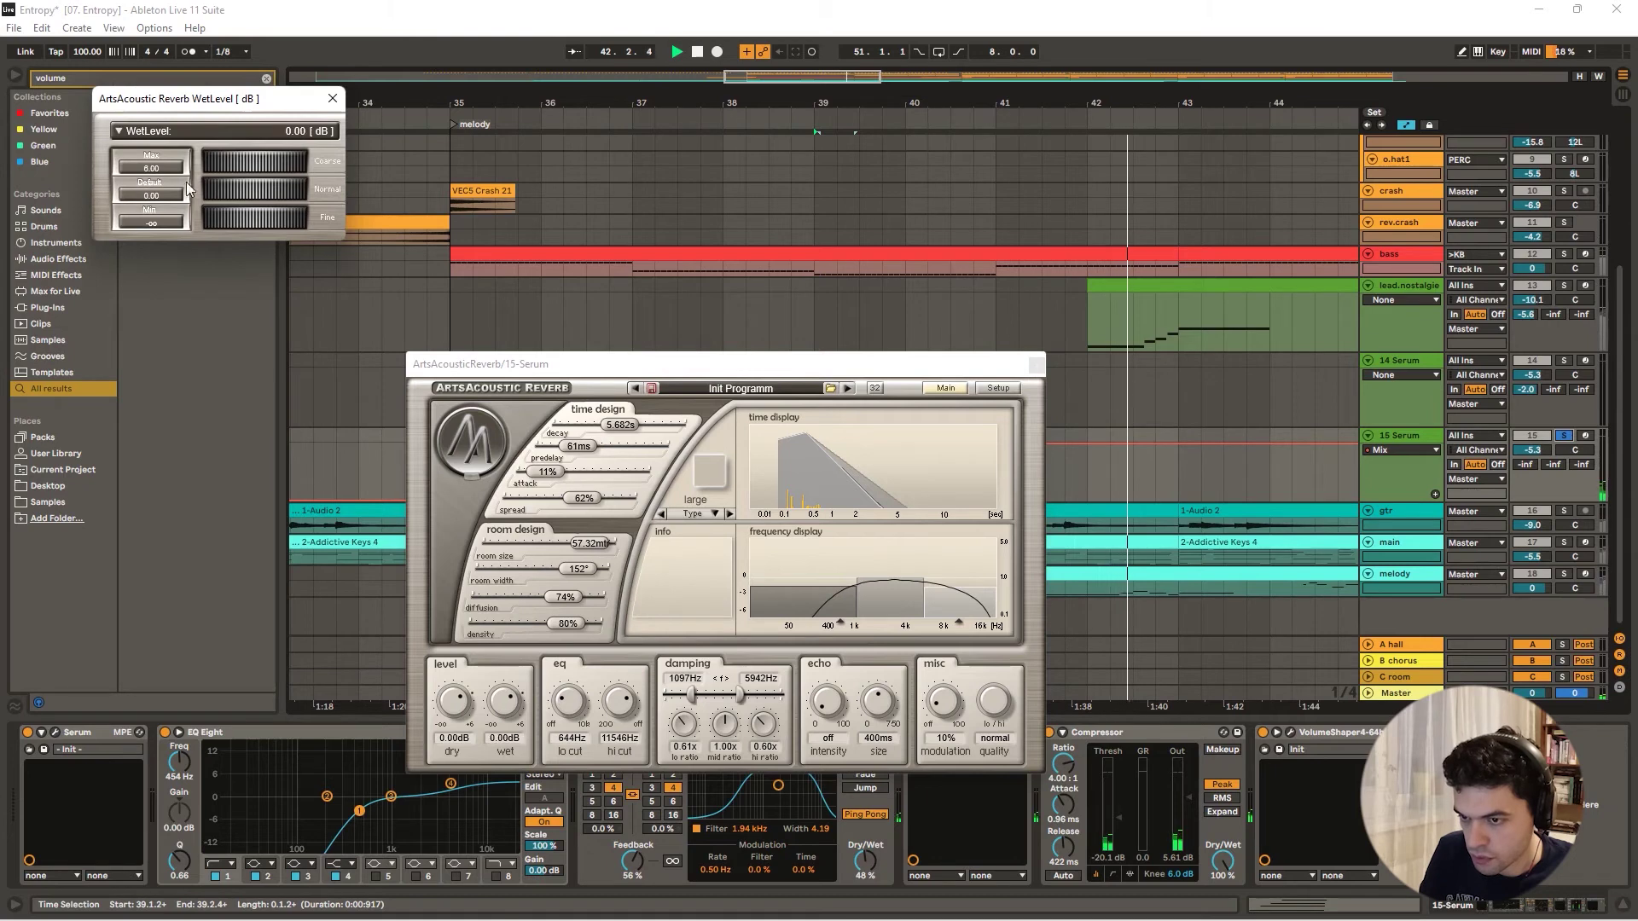
{"action": "left_click", "coordinate": [333, 98]}
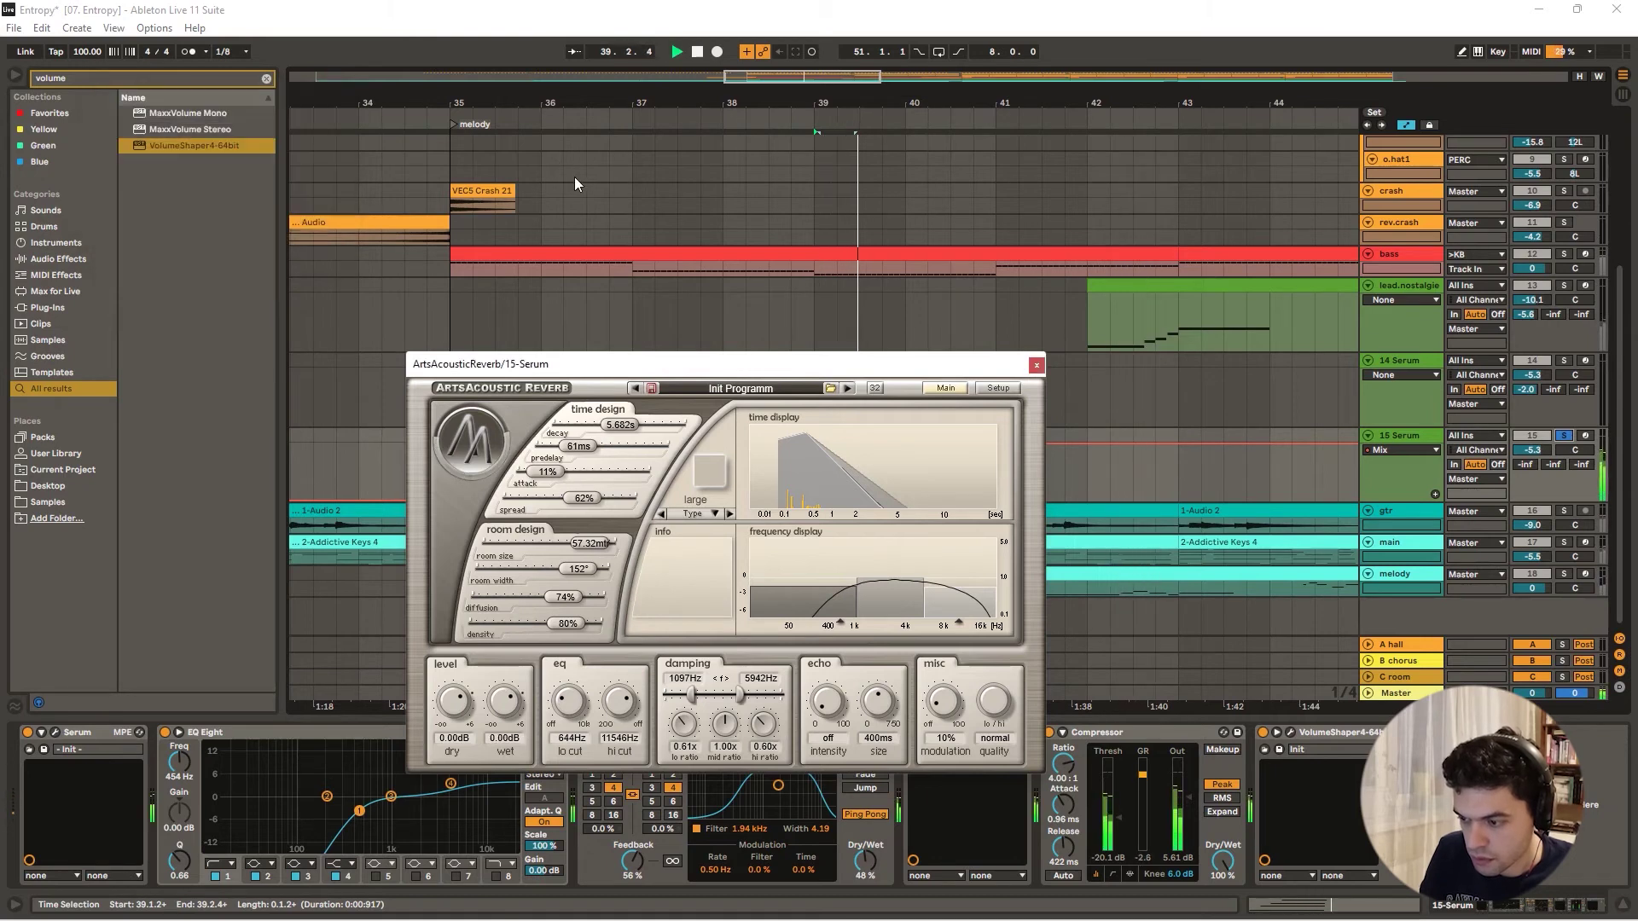
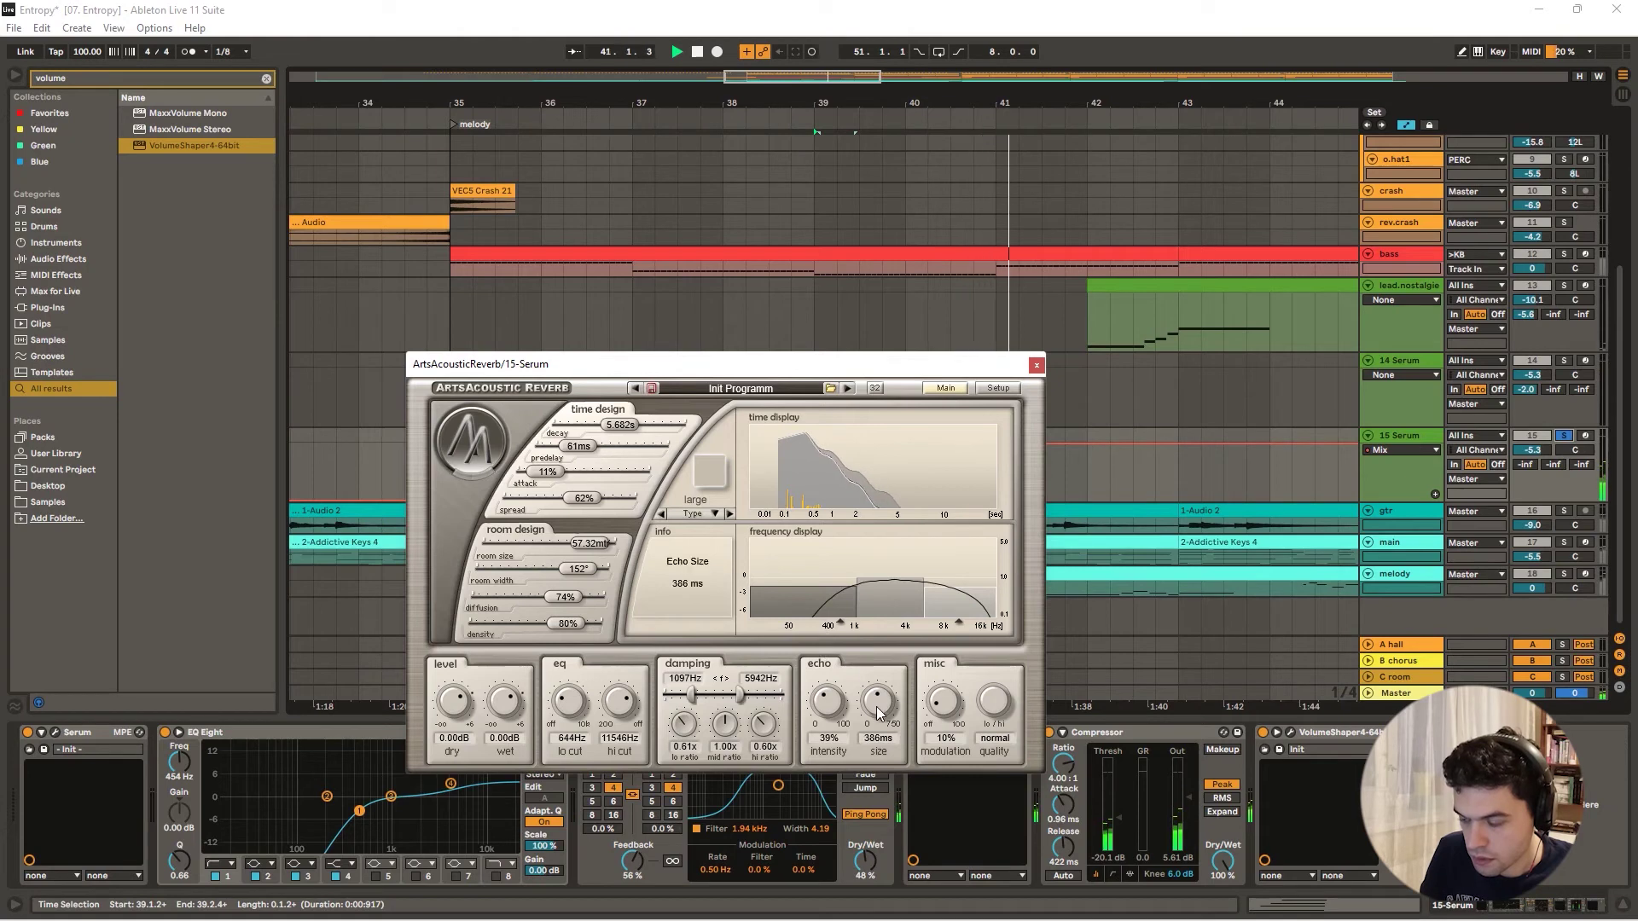
- Set the reverb's echo intensity to 39% and echo size to 376 ms, and replay the soloed arpeggios
{"action": "key", "text": "space"}
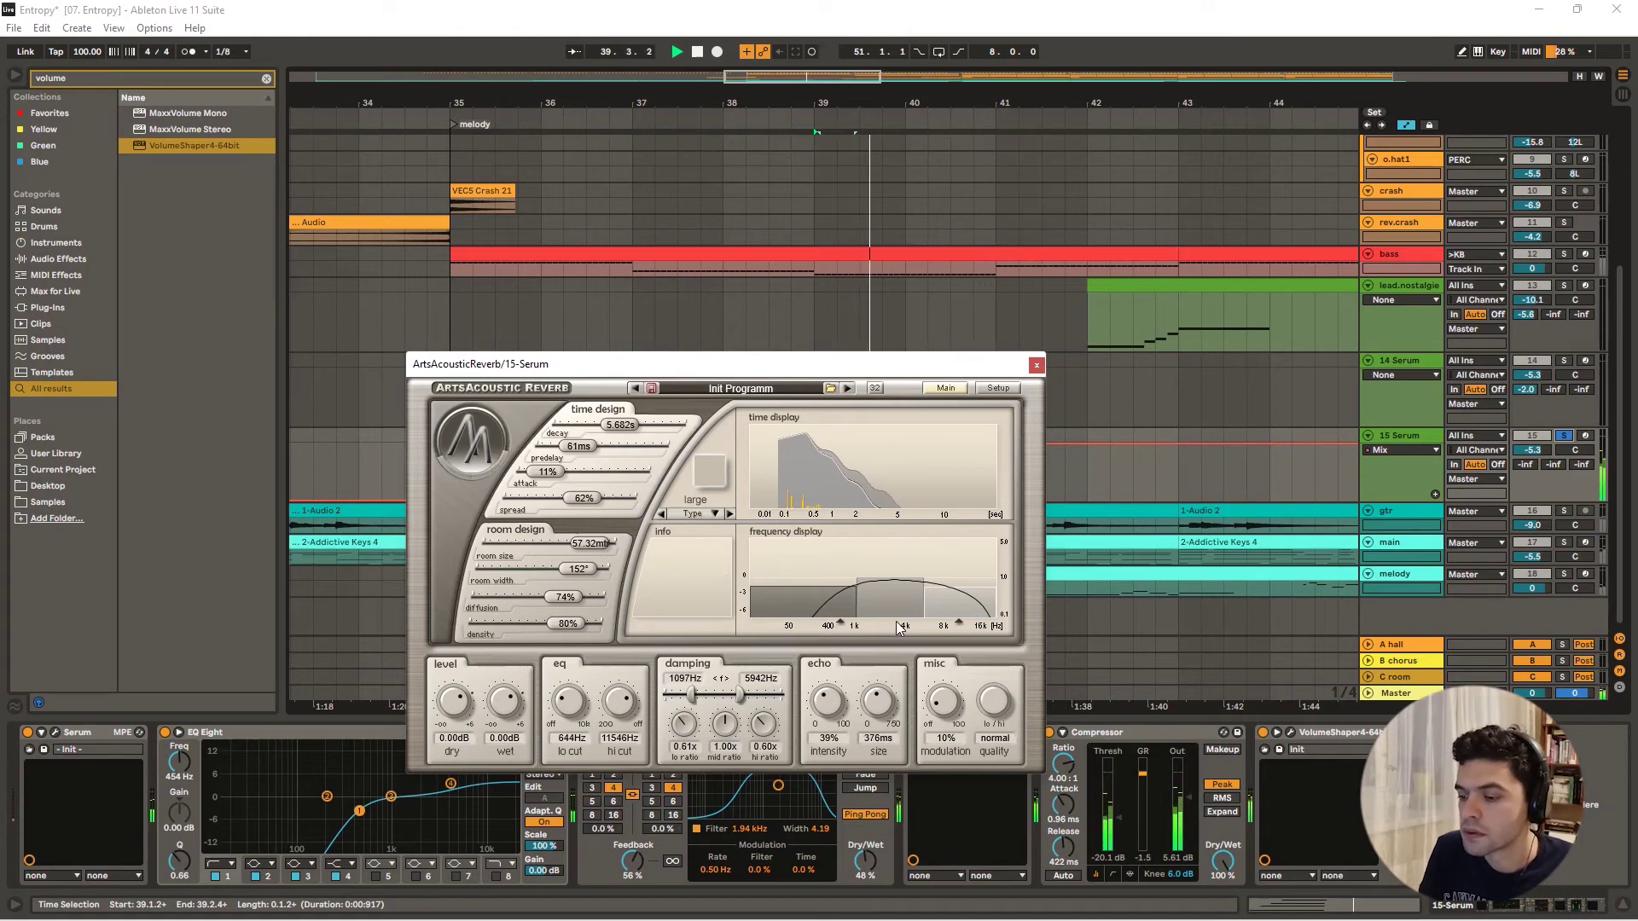
{"action": "left_click", "coordinate": [1037, 366]}
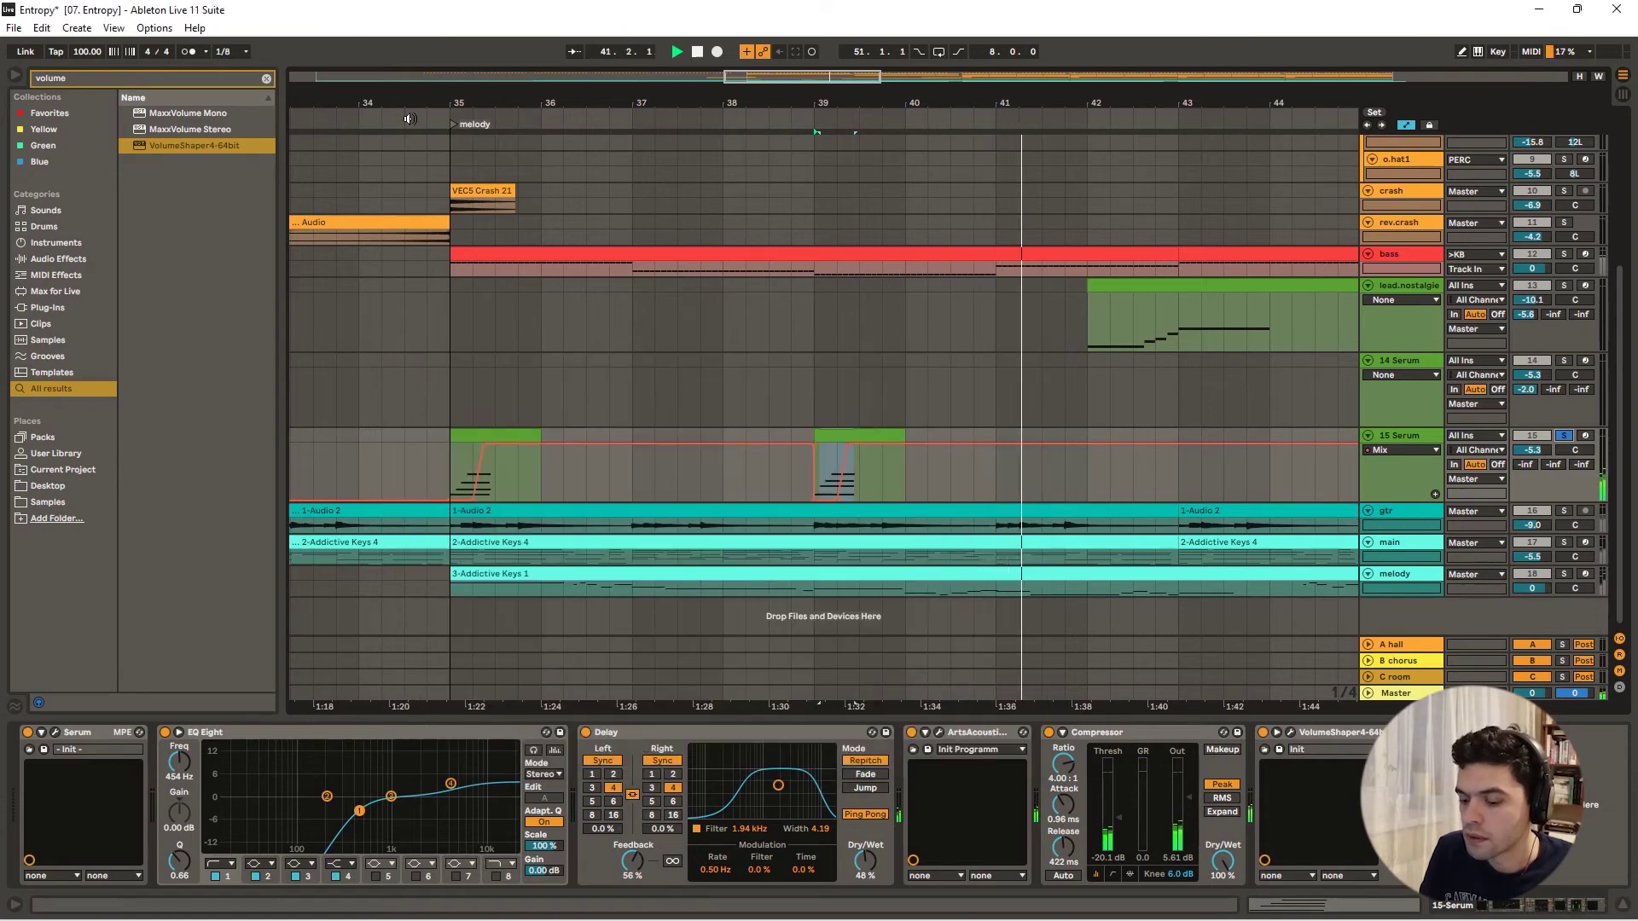
{"action": "scroll", "coordinate": [508, 194], "scroll_direction": "down", "scroll_amount": 3}
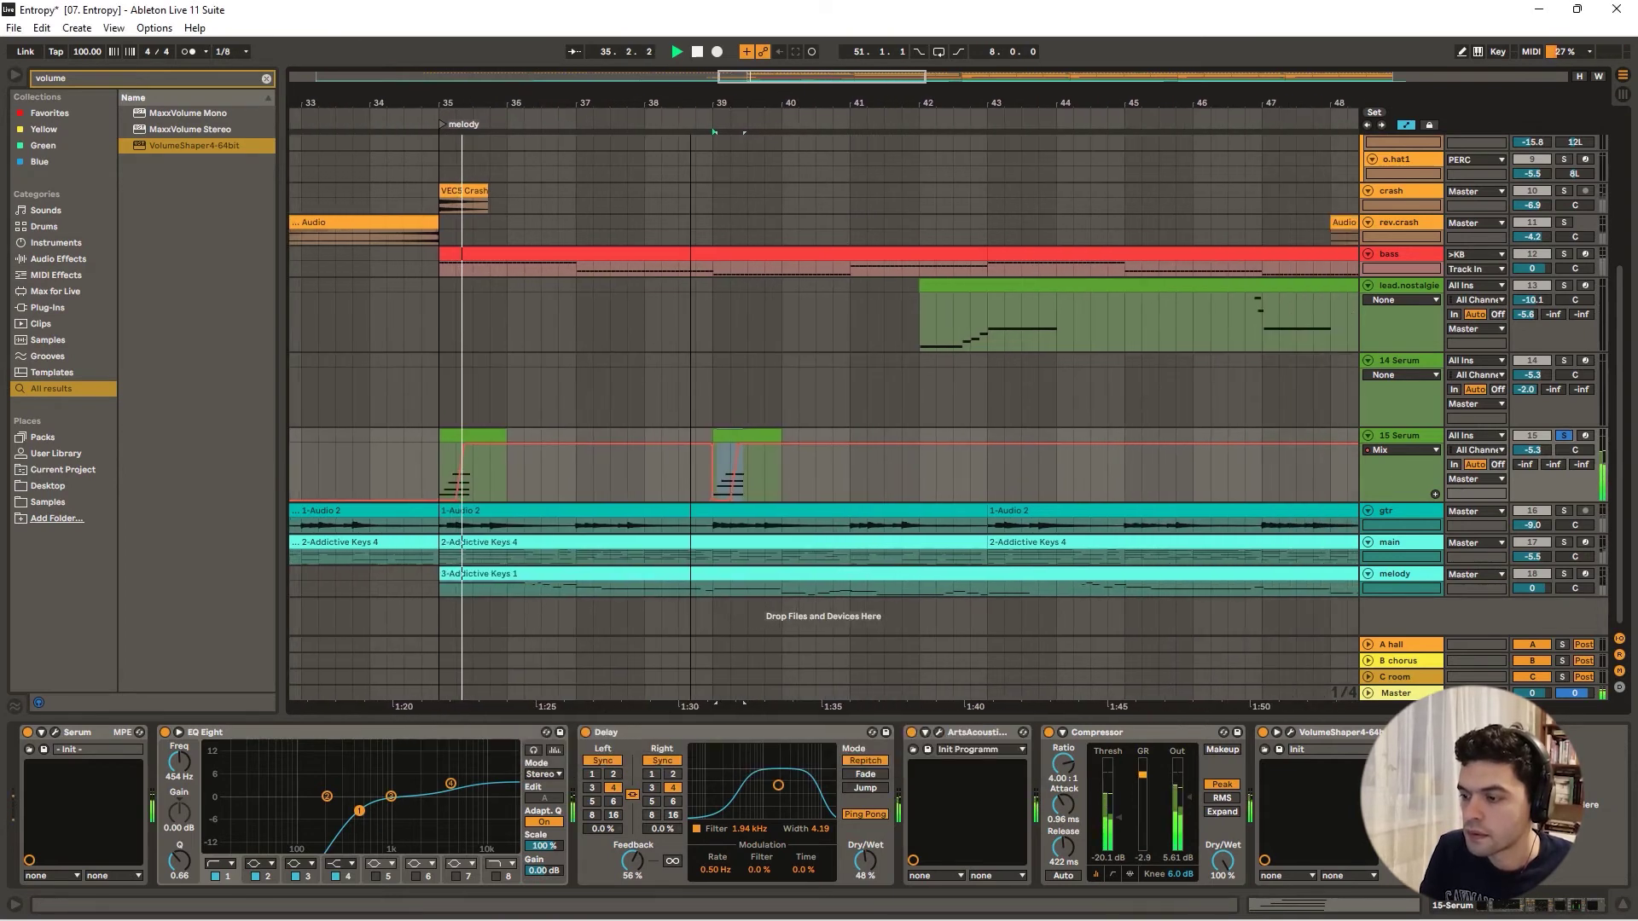
- Hide the automation lanes and insert a Saturator between the reverb and the Compressor on the 15 Serum track
{"action": "left_click", "coordinate": [474, 479]}
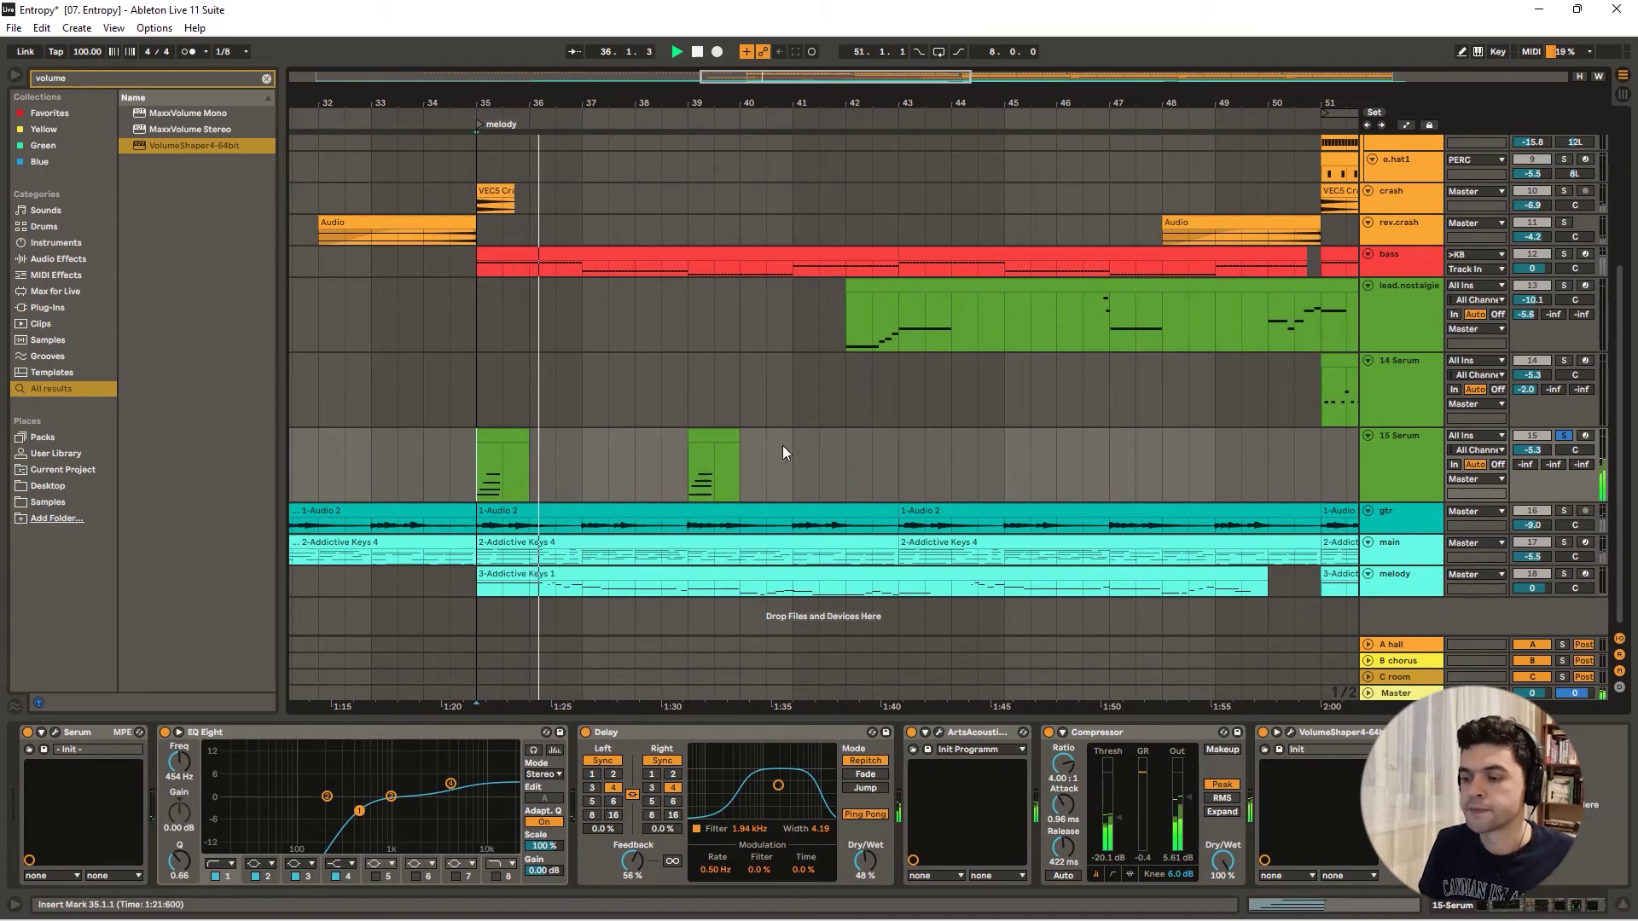
{"action": "left_click", "coordinate": [1407, 463]}
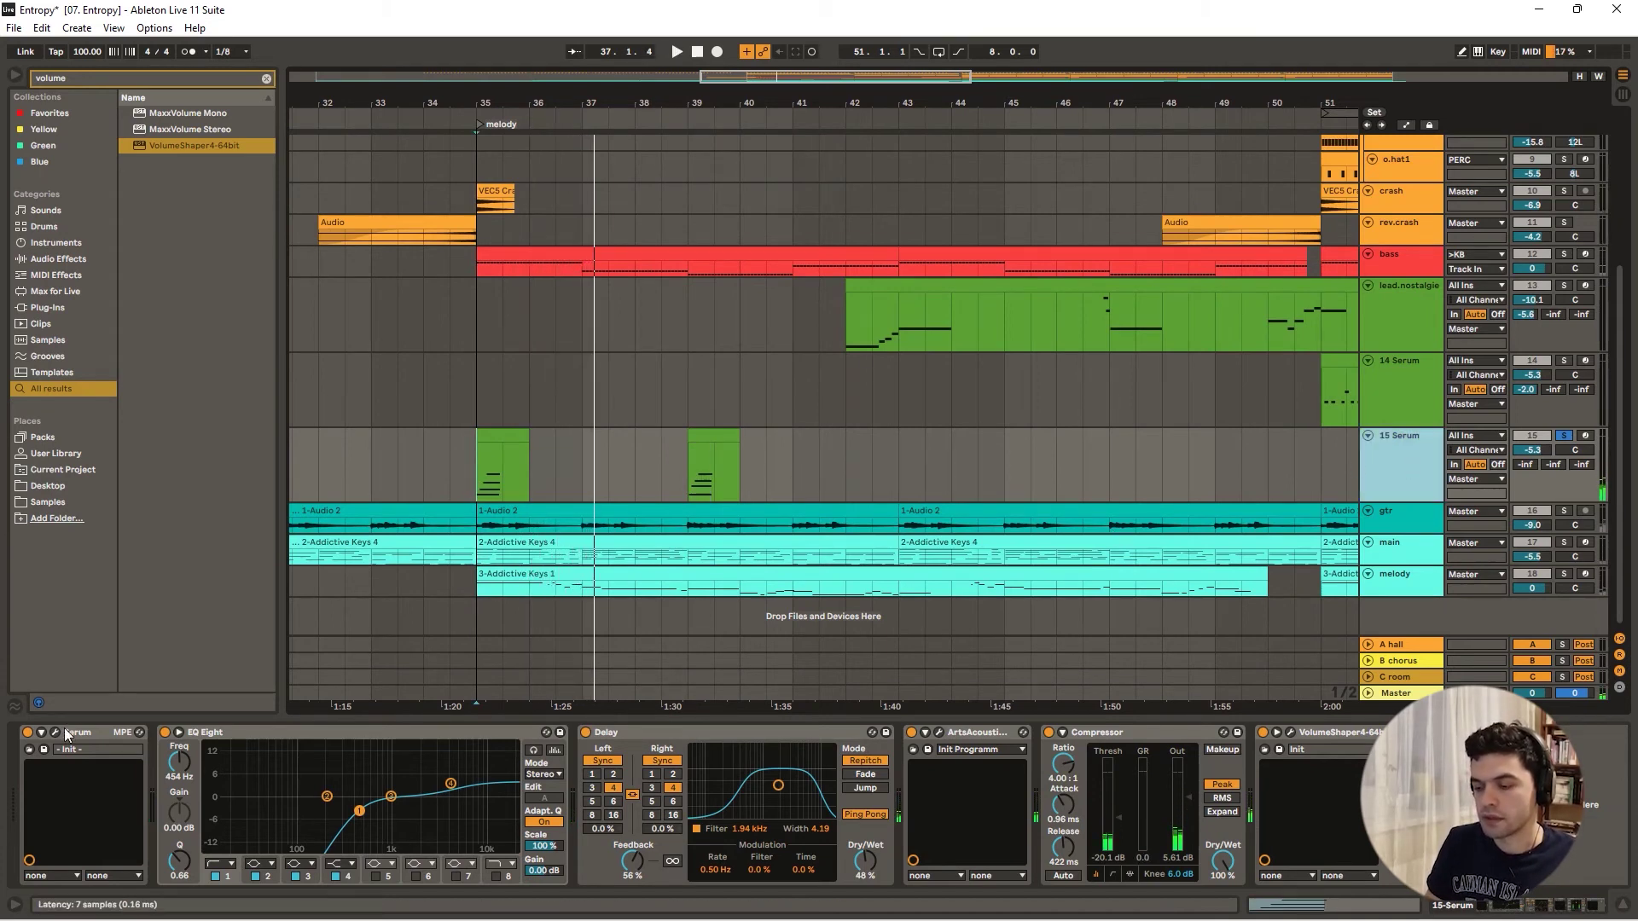
{"action": "key", "text": "ctrl+f"}
{"action": "type", "text": "satur"}
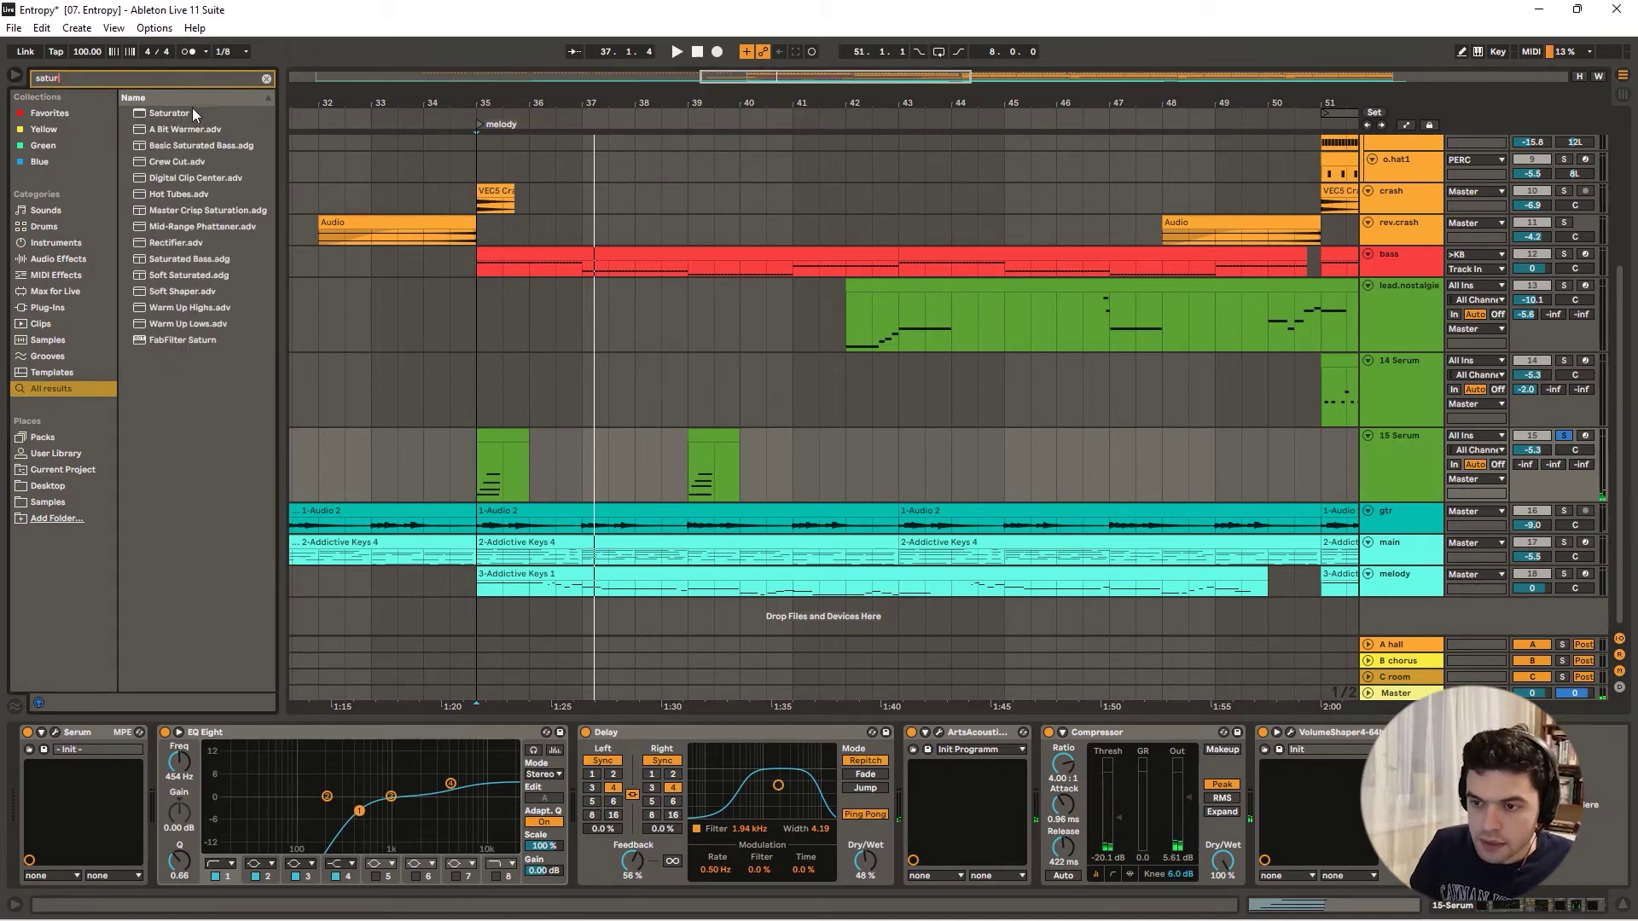
{"action": "left_click", "coordinate": [142, 117]}
{"action": "mouse_move", "coordinate": [161, 116]}
{"action": "left_mouse_down"}
{"action": "mouse_move", "coordinate": [768, 913]}
{"action": "mouse_move", "coordinate": [1024, 913]}
{"action": "mouse_move", "coordinate": [1248, 810]}
{"action": "mouse_move", "coordinate": [1040, 797]}
{"action": "left_mouse_up"}
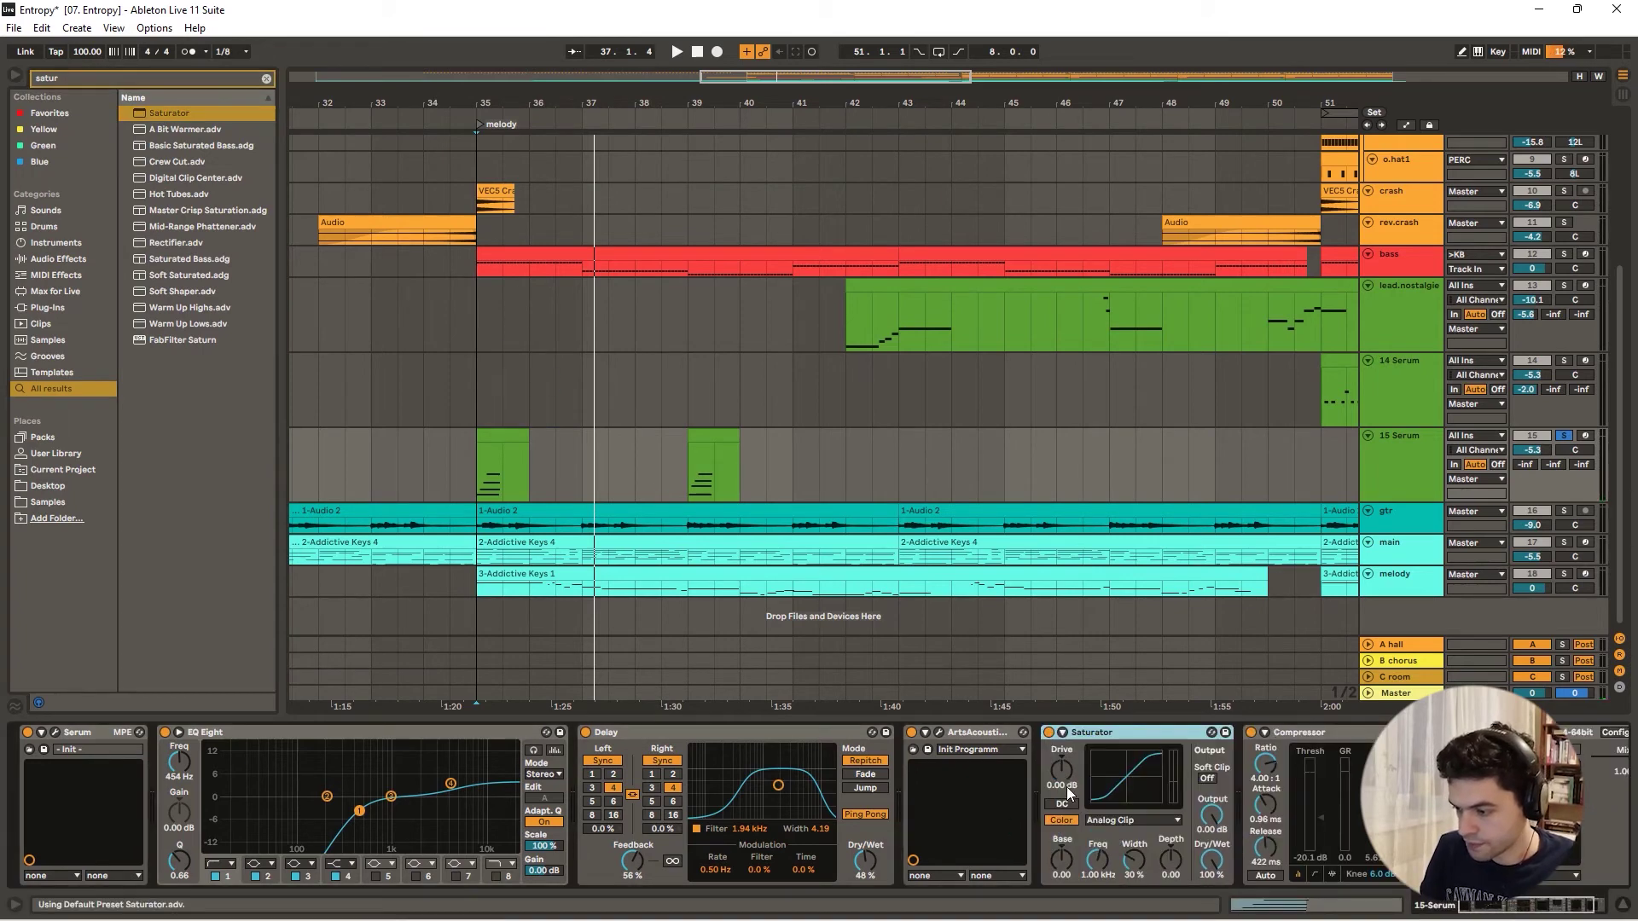
- Set the Saturator's curve type to Soft Sine and audition the soloed arpeggio from bar 35
{"action": "left_click", "coordinate": [1130, 820]}
{"action": "left_click", "coordinate": [1119, 843]}
{"action": "key", "text": "space"}
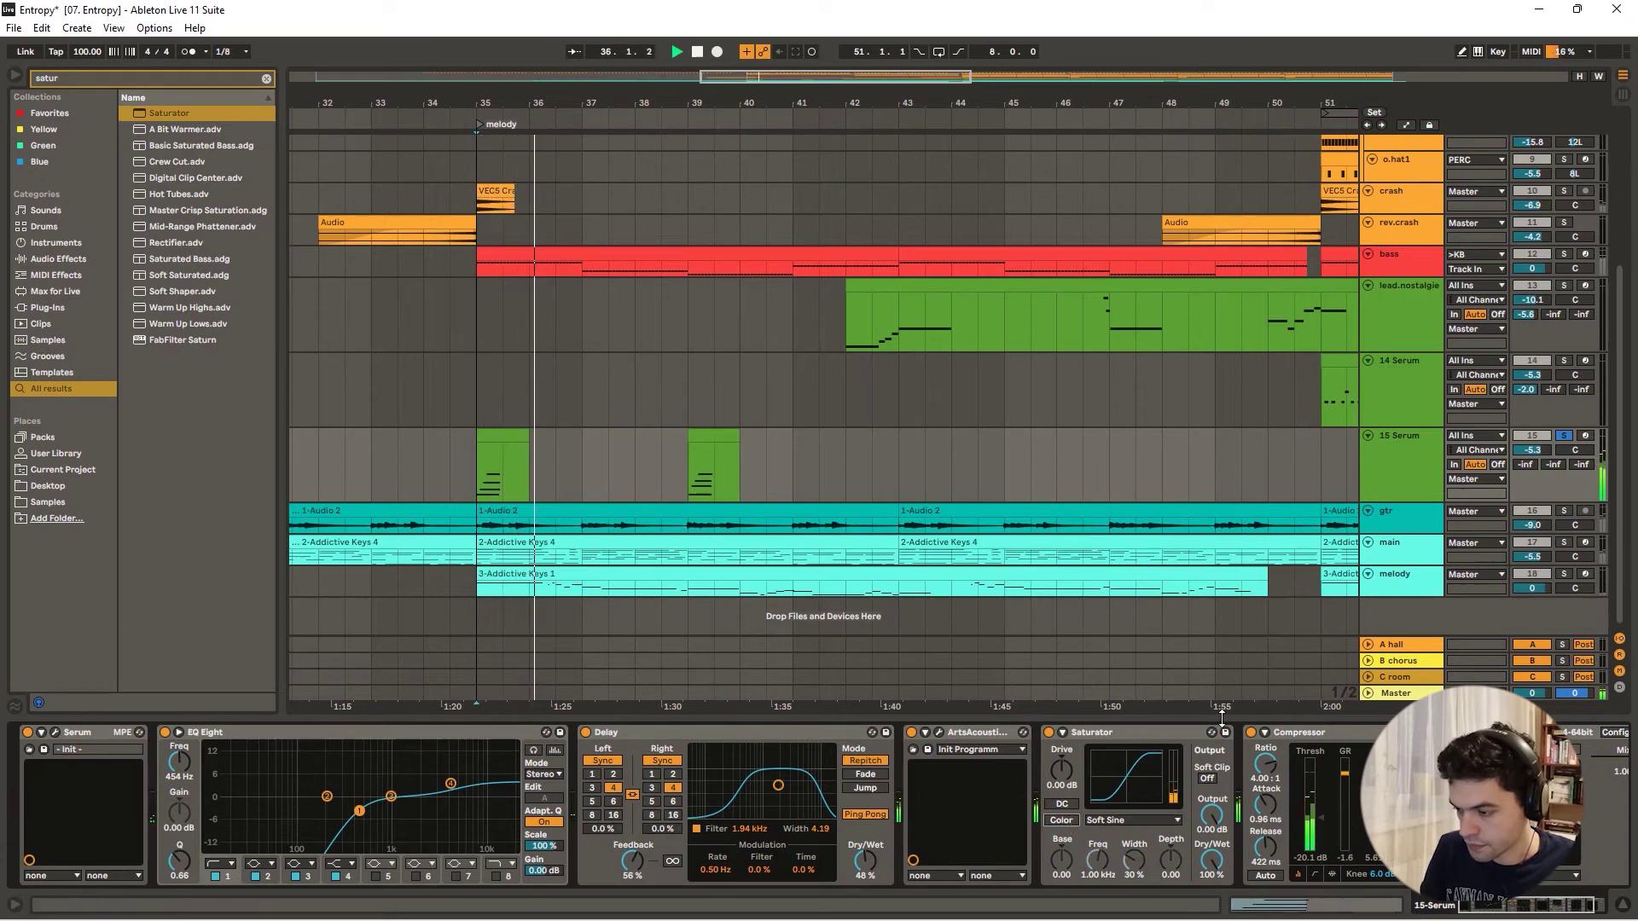
- Raise the Compressor's threshold to -16.8 dB while replaying the soloed arpeggio from bar 35
{"action": "key", "text": "space"}
{"action": "key", "text": "space"}
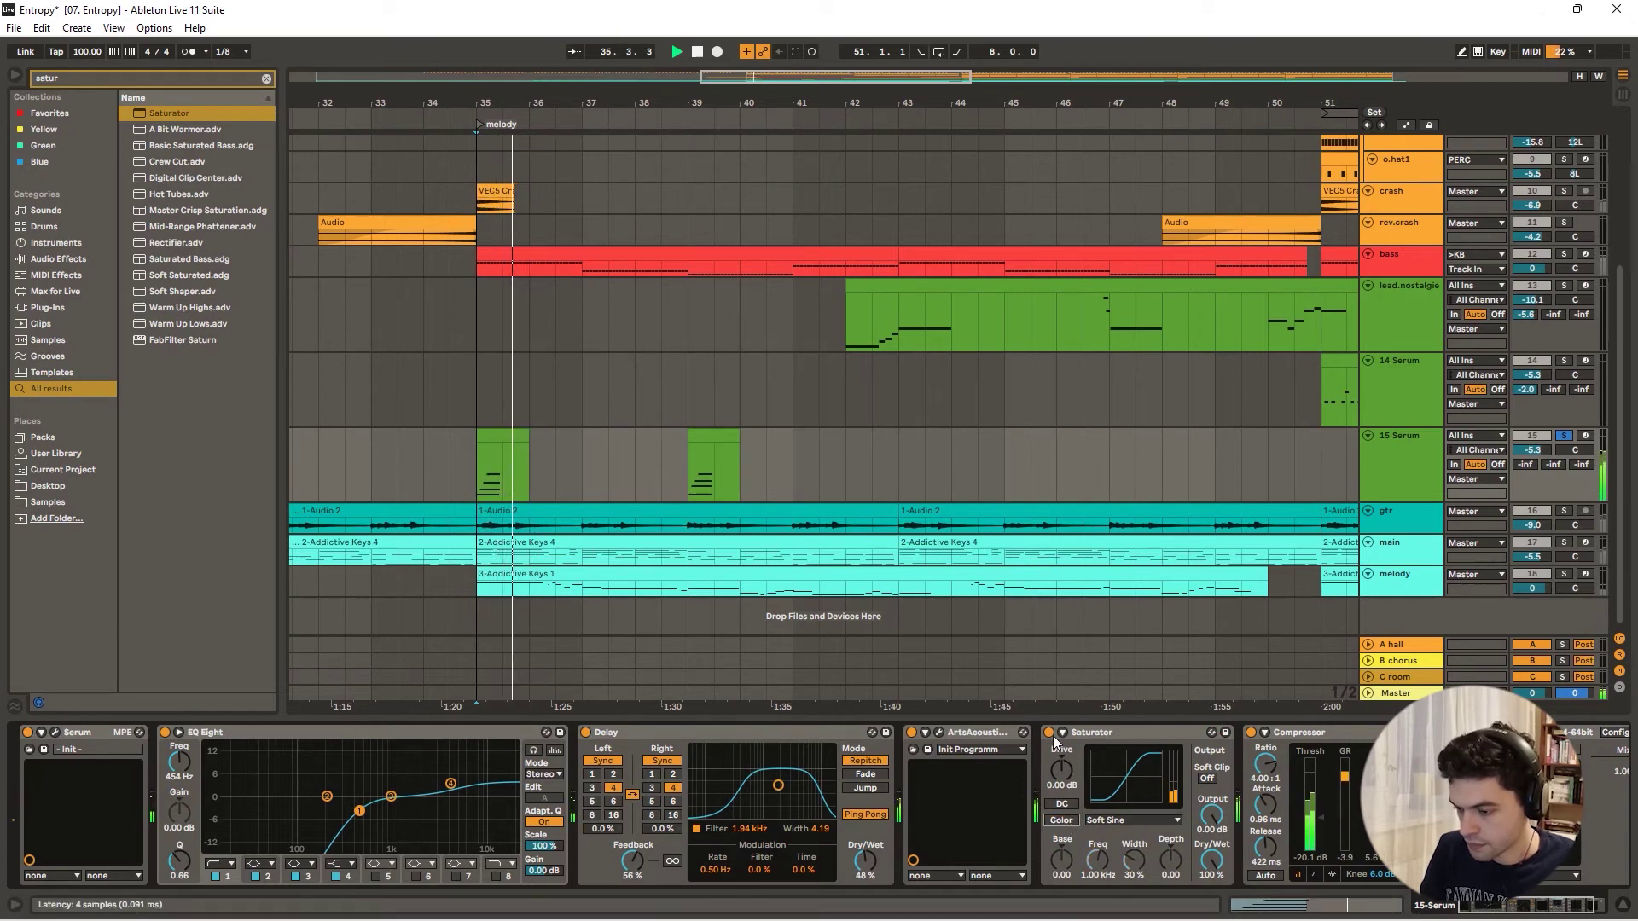
{"action": "key", "text": "space"}
{"action": "key", "text": "space"}
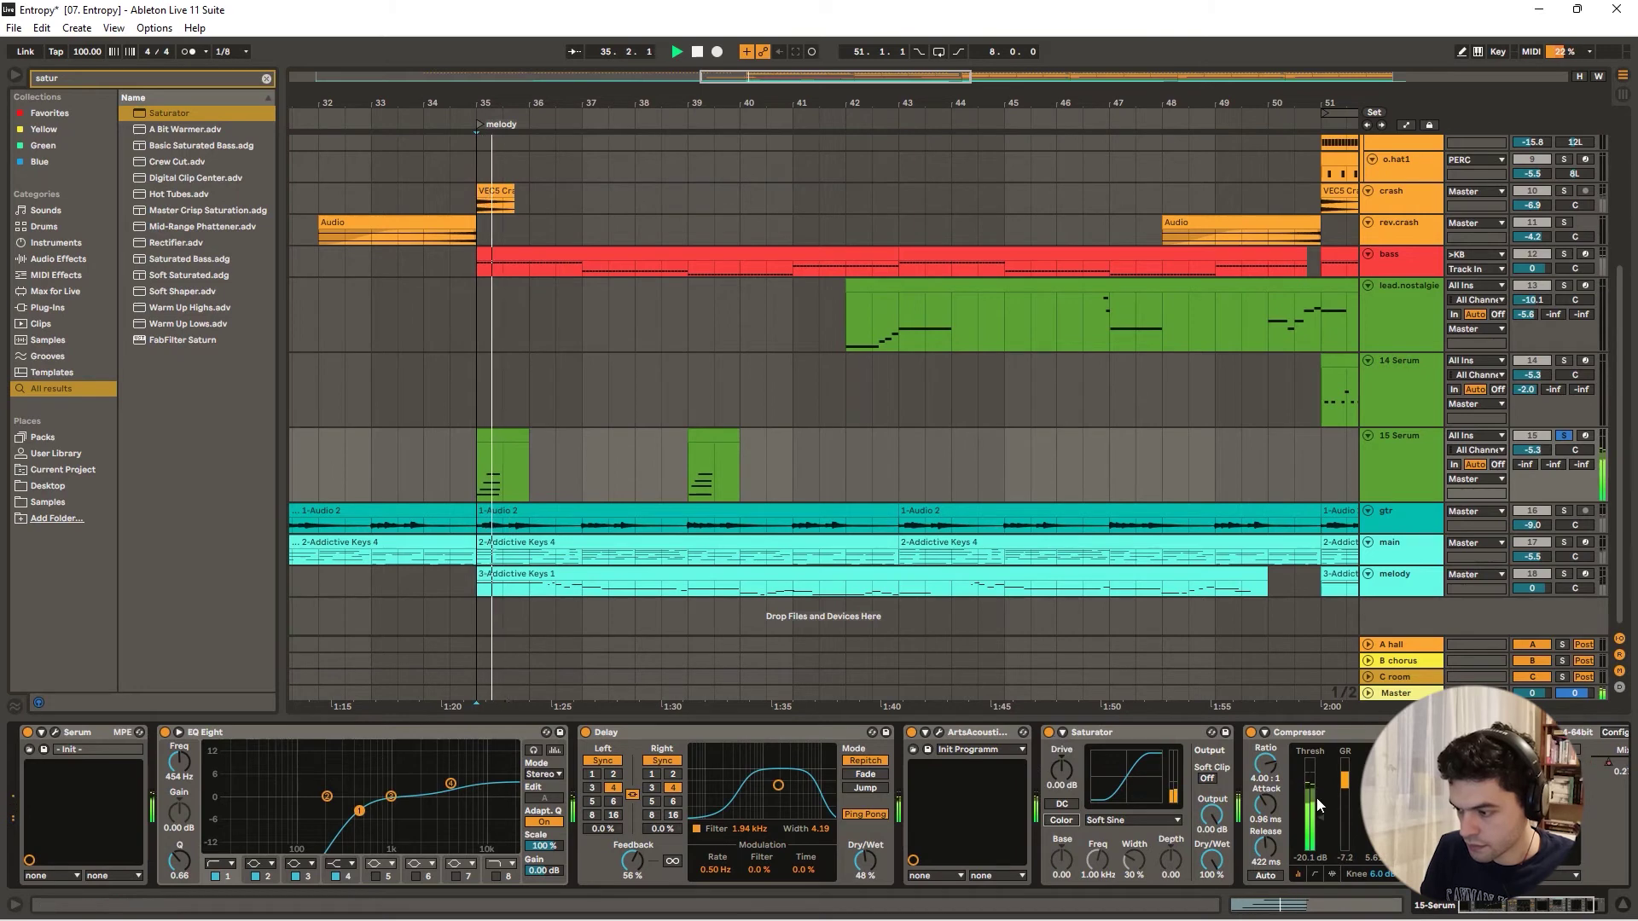
{"action": "left_click_drag", "start_coordinate": [1323, 816], "coordinate": [1323, 810]}
{"action": "key", "text": "space"}
{"action": "key", "text": "space"}
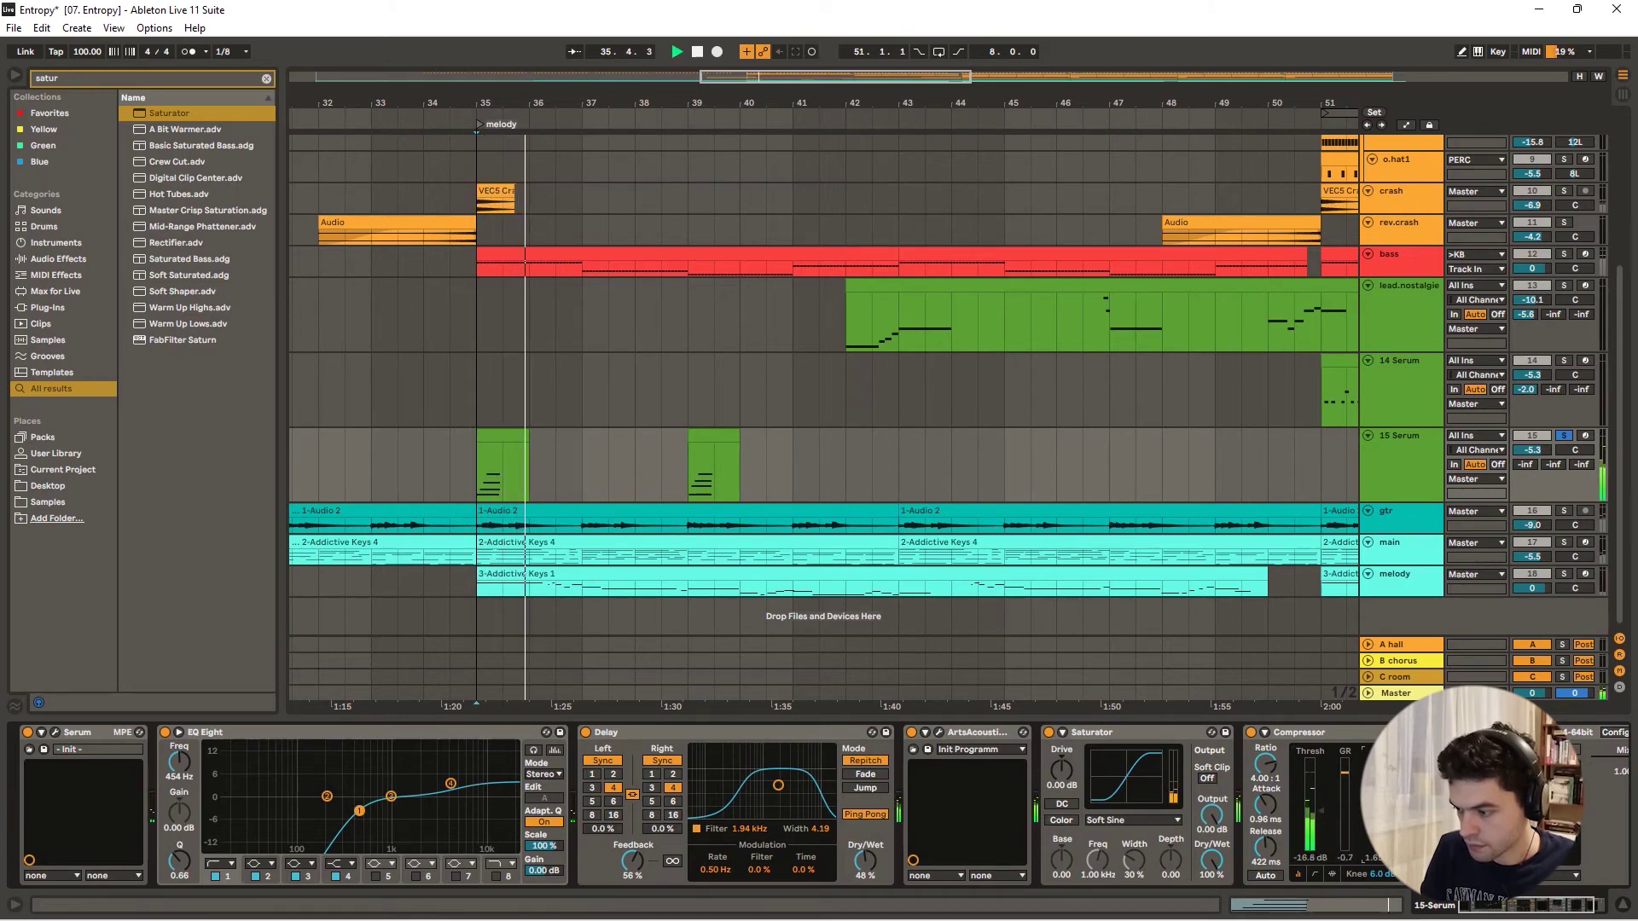
- Replay the soloed arpeggio from bar 35 and compare it with the Saturator bypassed and active
{"action": "key", "text": "space"}
{"action": "key", "text": "space"}
{"action": "key", "text": "space"}
{"action": "key", "text": "space"}
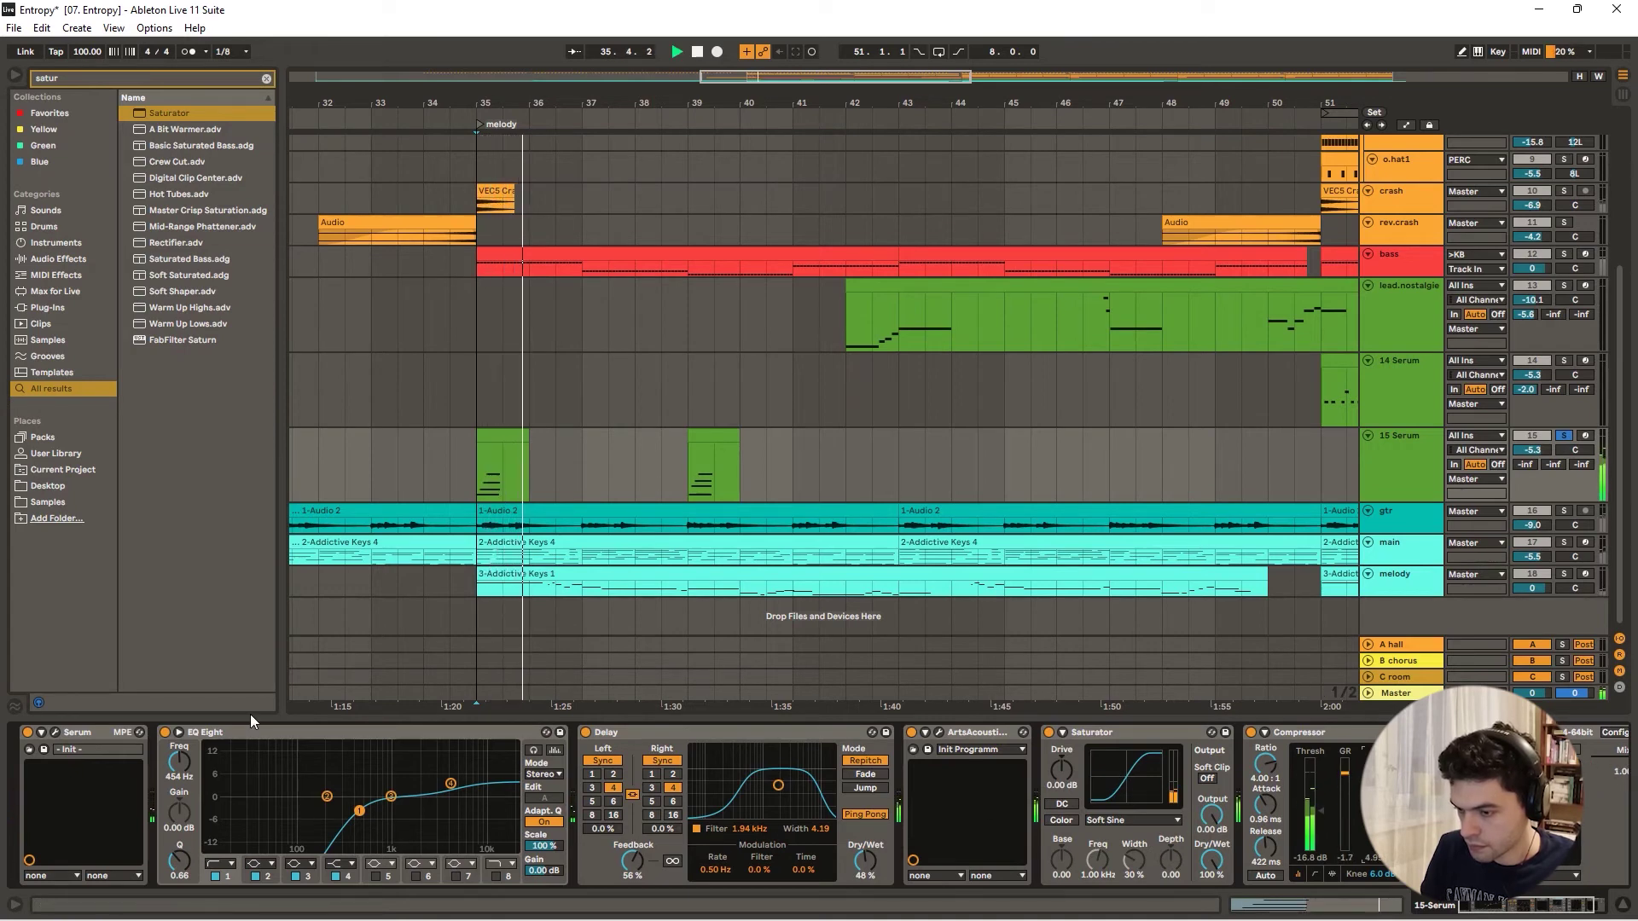
{"action": "key", "text": "space"}
{"action": "key", "text": "space"}
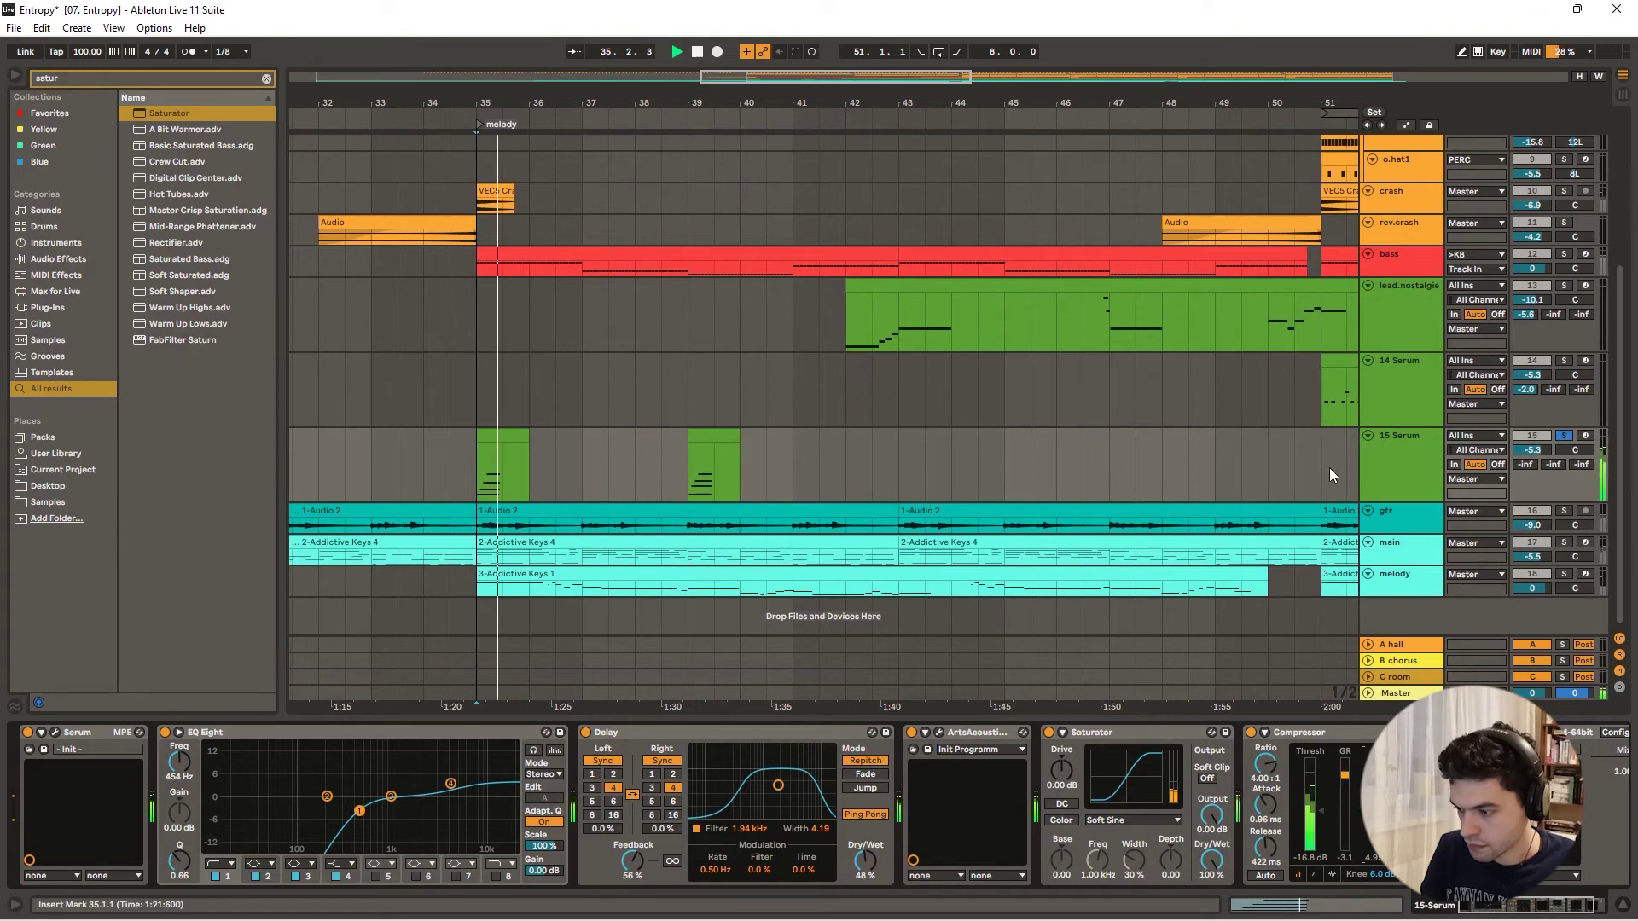
{"action": "key", "text": "space"}
{"action": "key", "text": "space"}
{"action": "left_click", "coordinate": [1048, 731]}
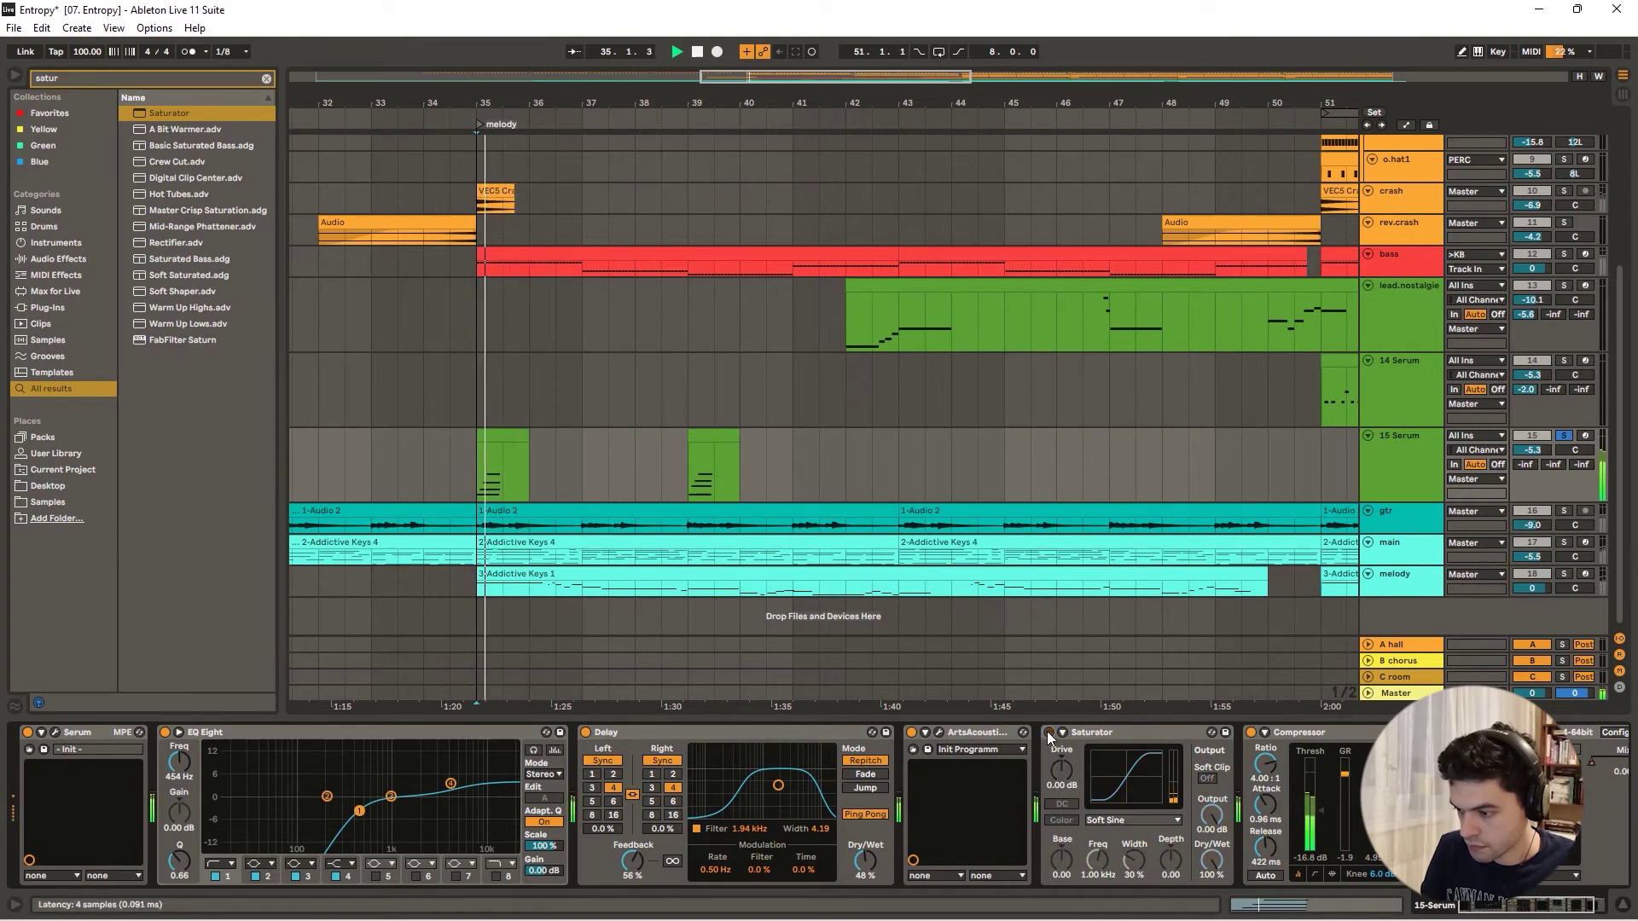
{"action": "left_click", "coordinate": [1048, 732]}
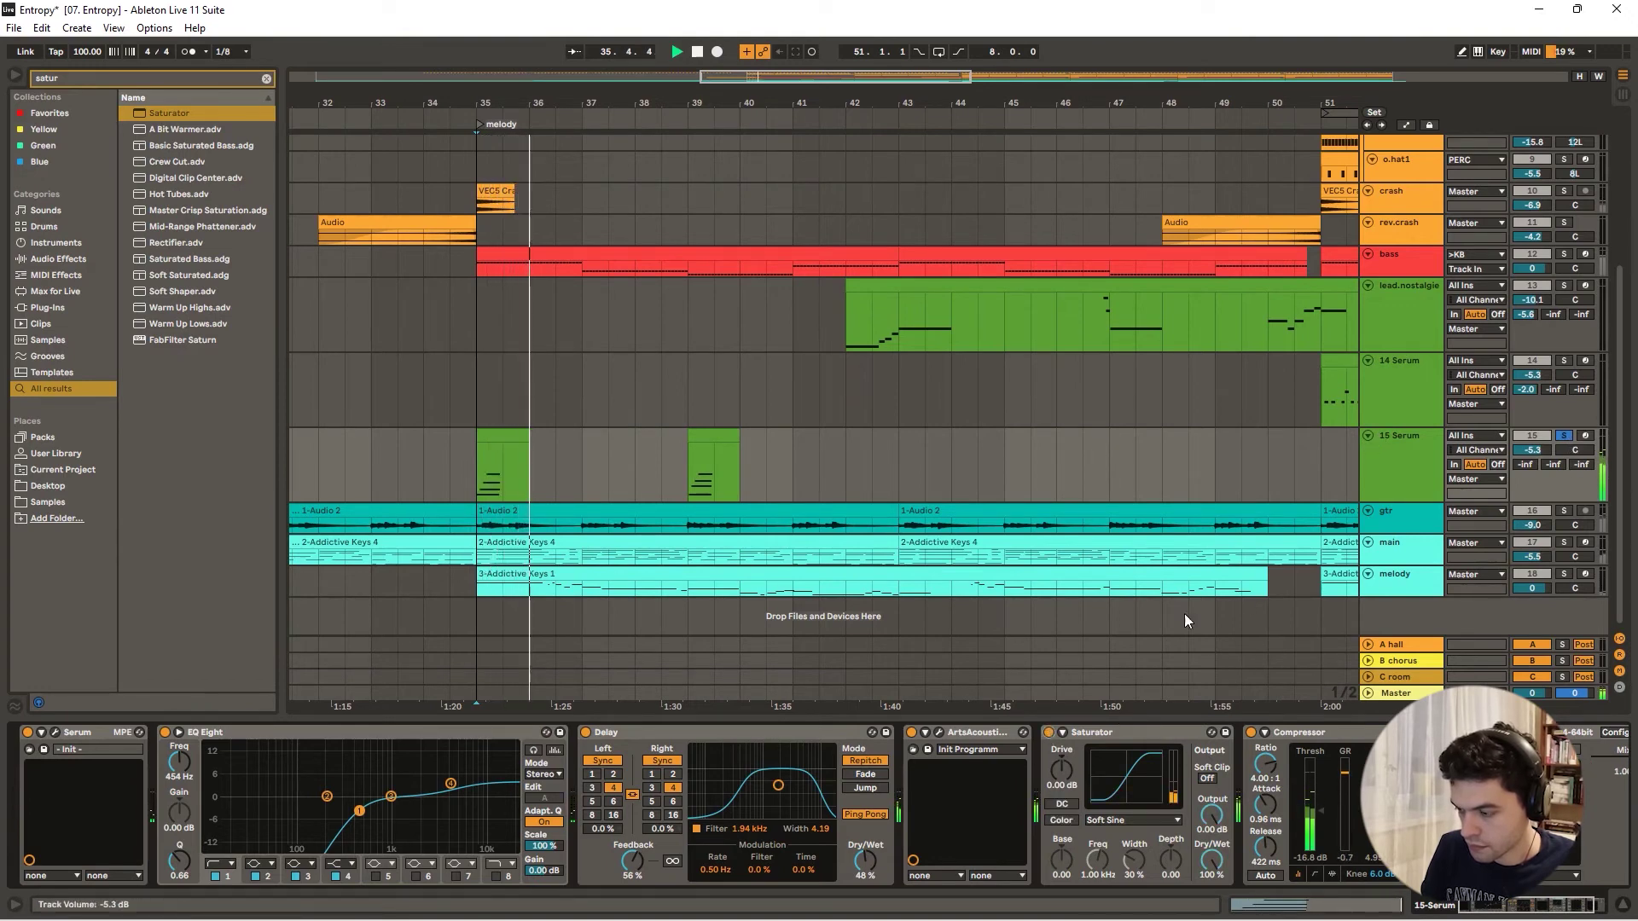
- Search the browser for the SSL equalizer and add SSLEQ Stereo to the 15 Serum track
{"action": "key", "text": "ctrl+f"}
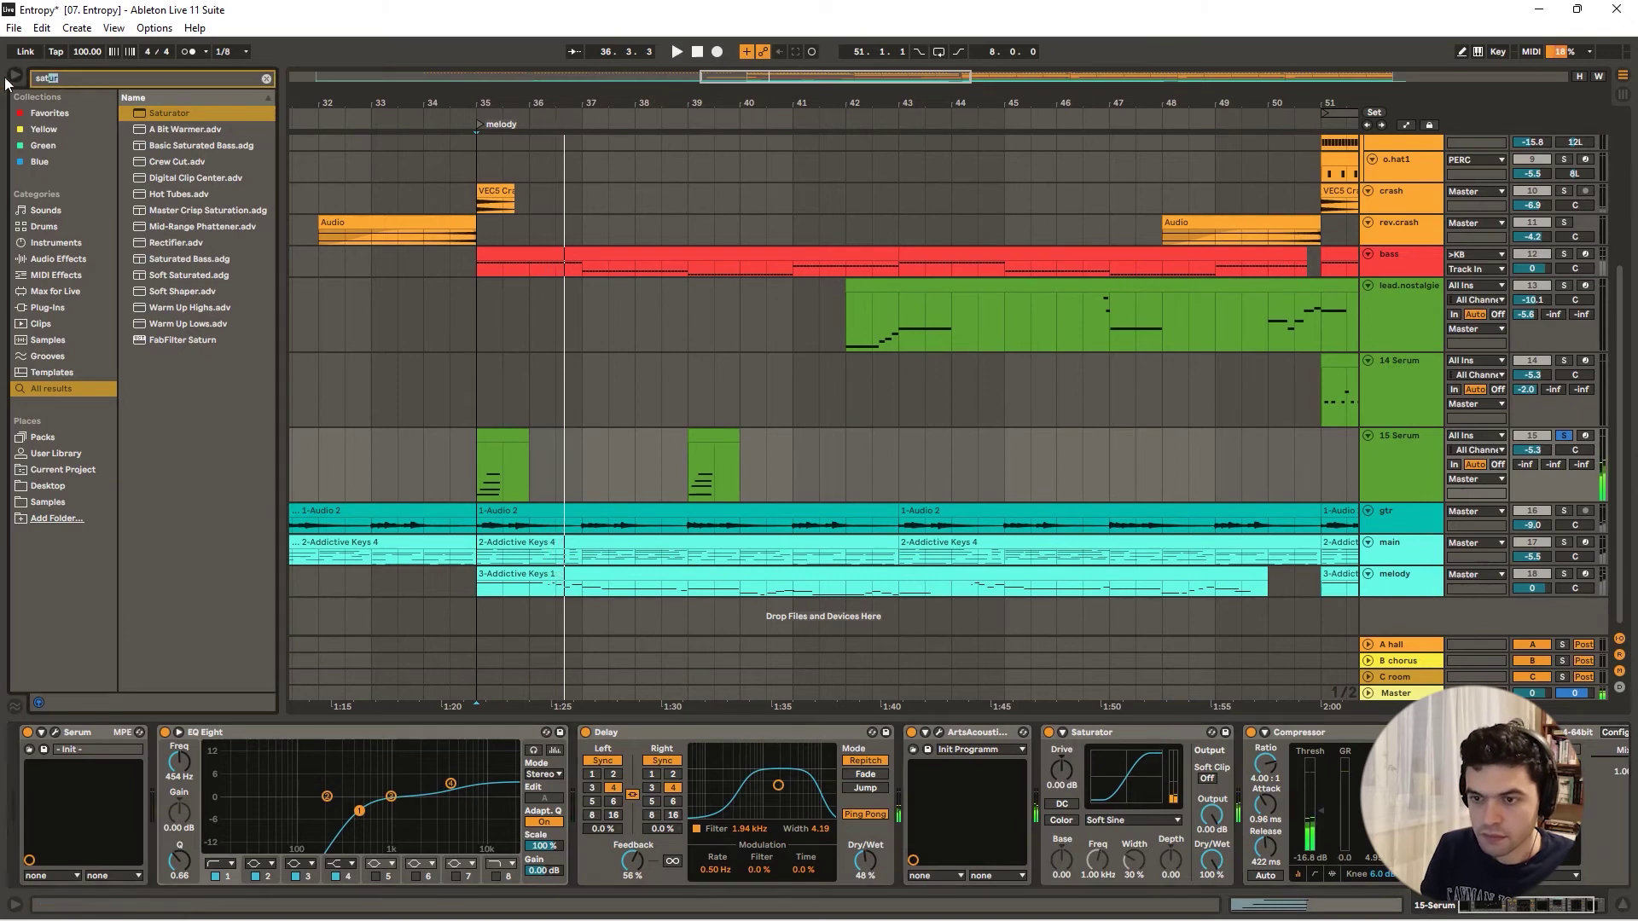
{"action": "type", "text": "api"}
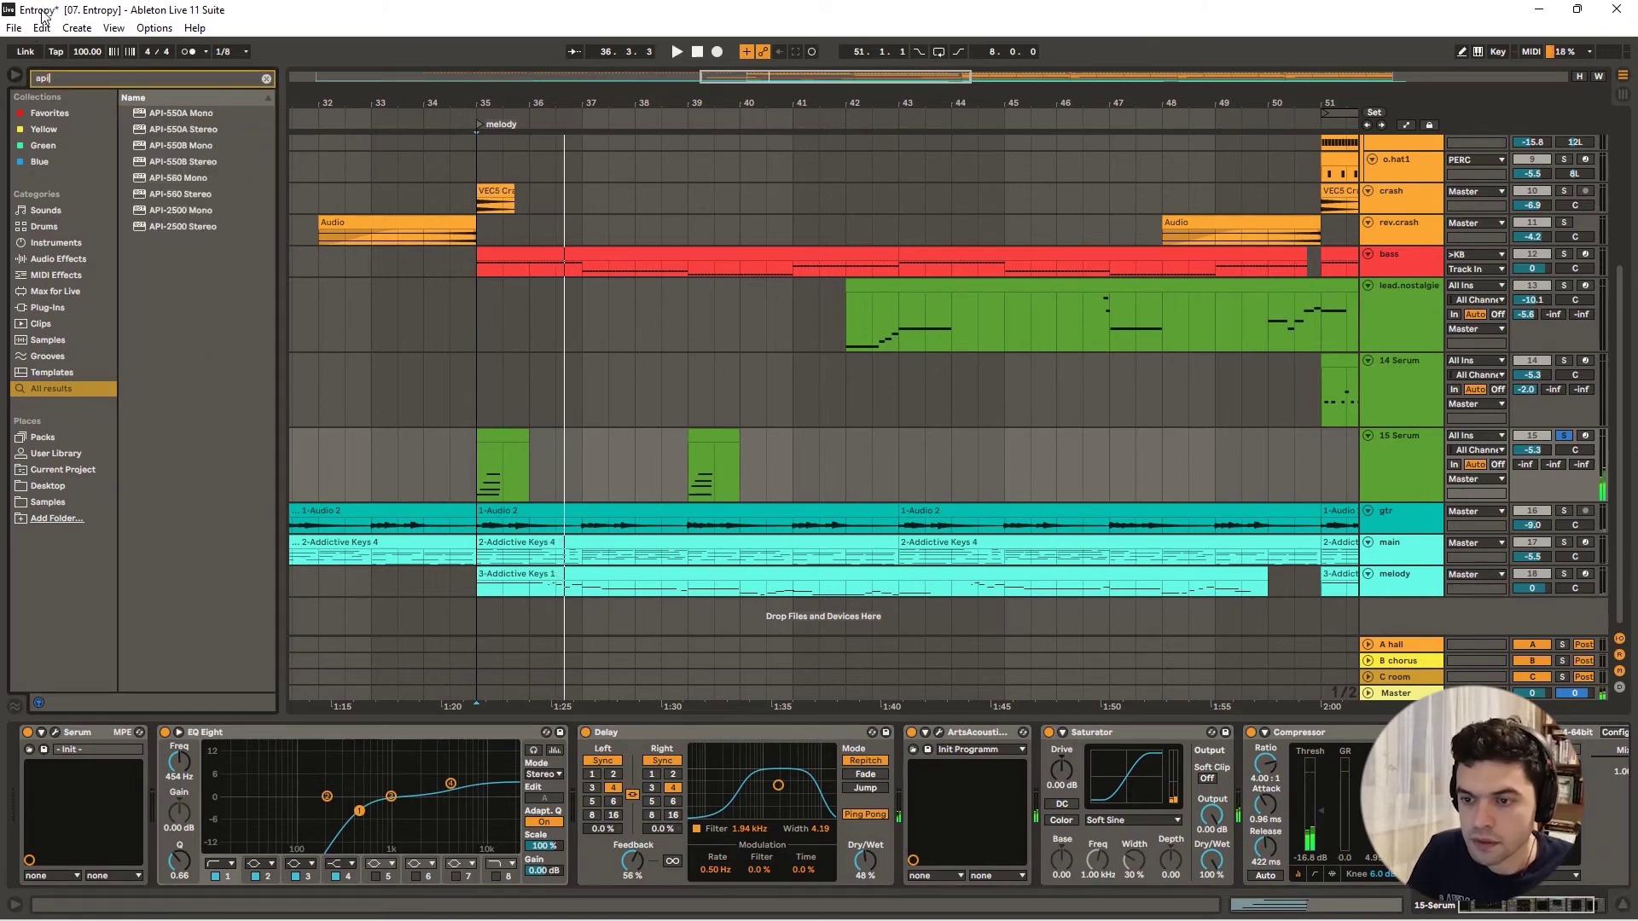
{"action": "type", "text": "sslew"}
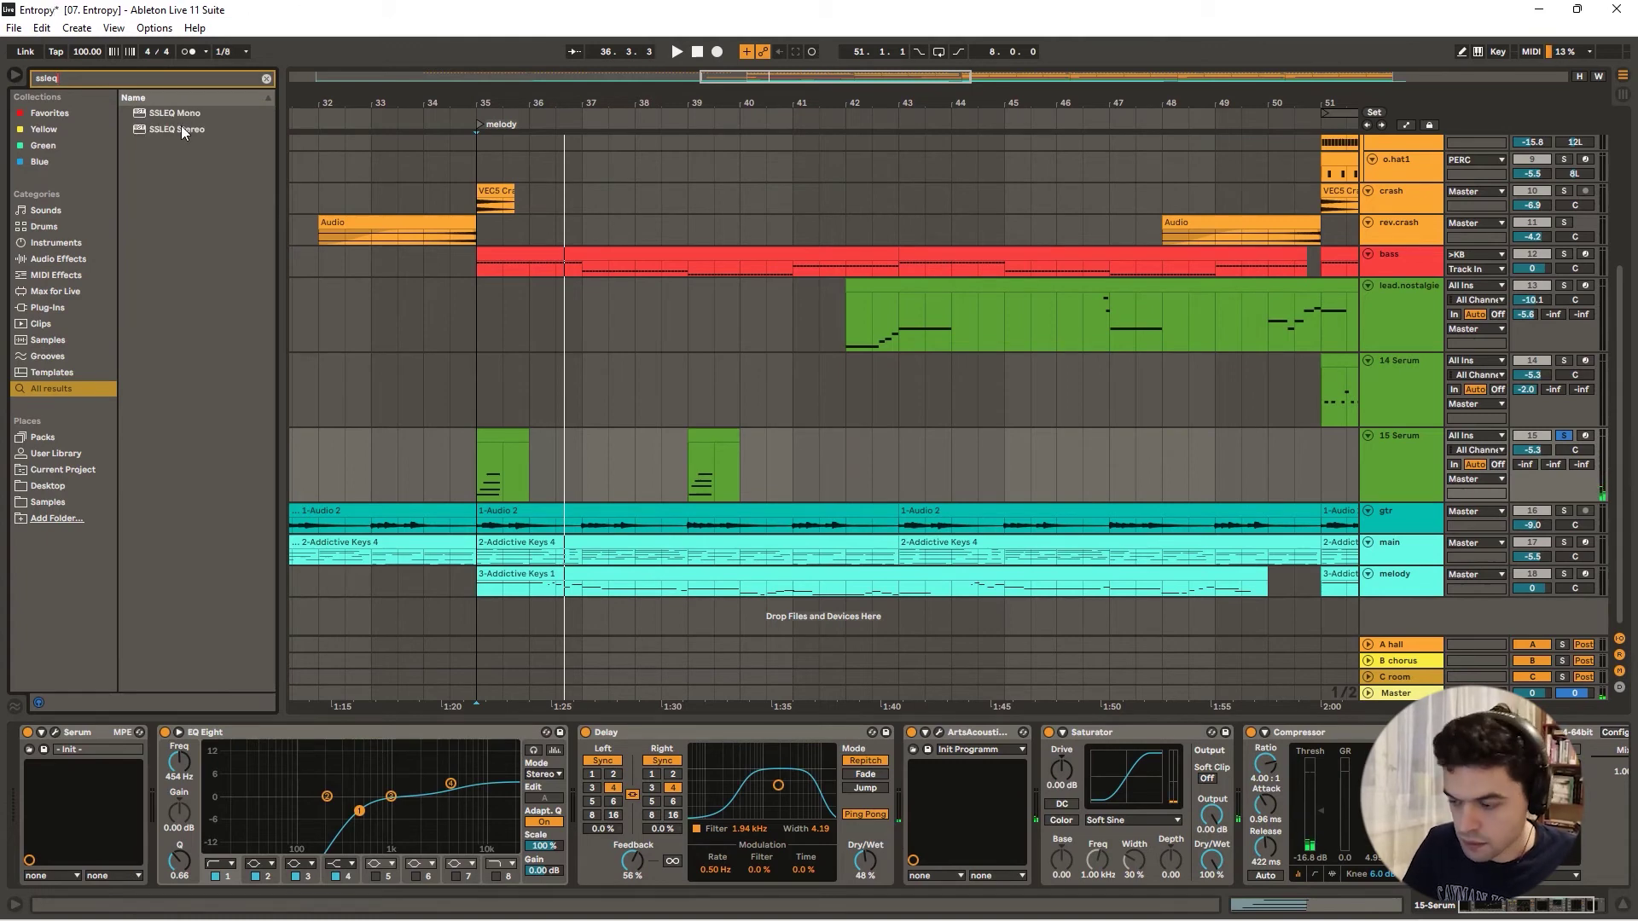
{"action": "double_click", "coordinate": [182, 131]}
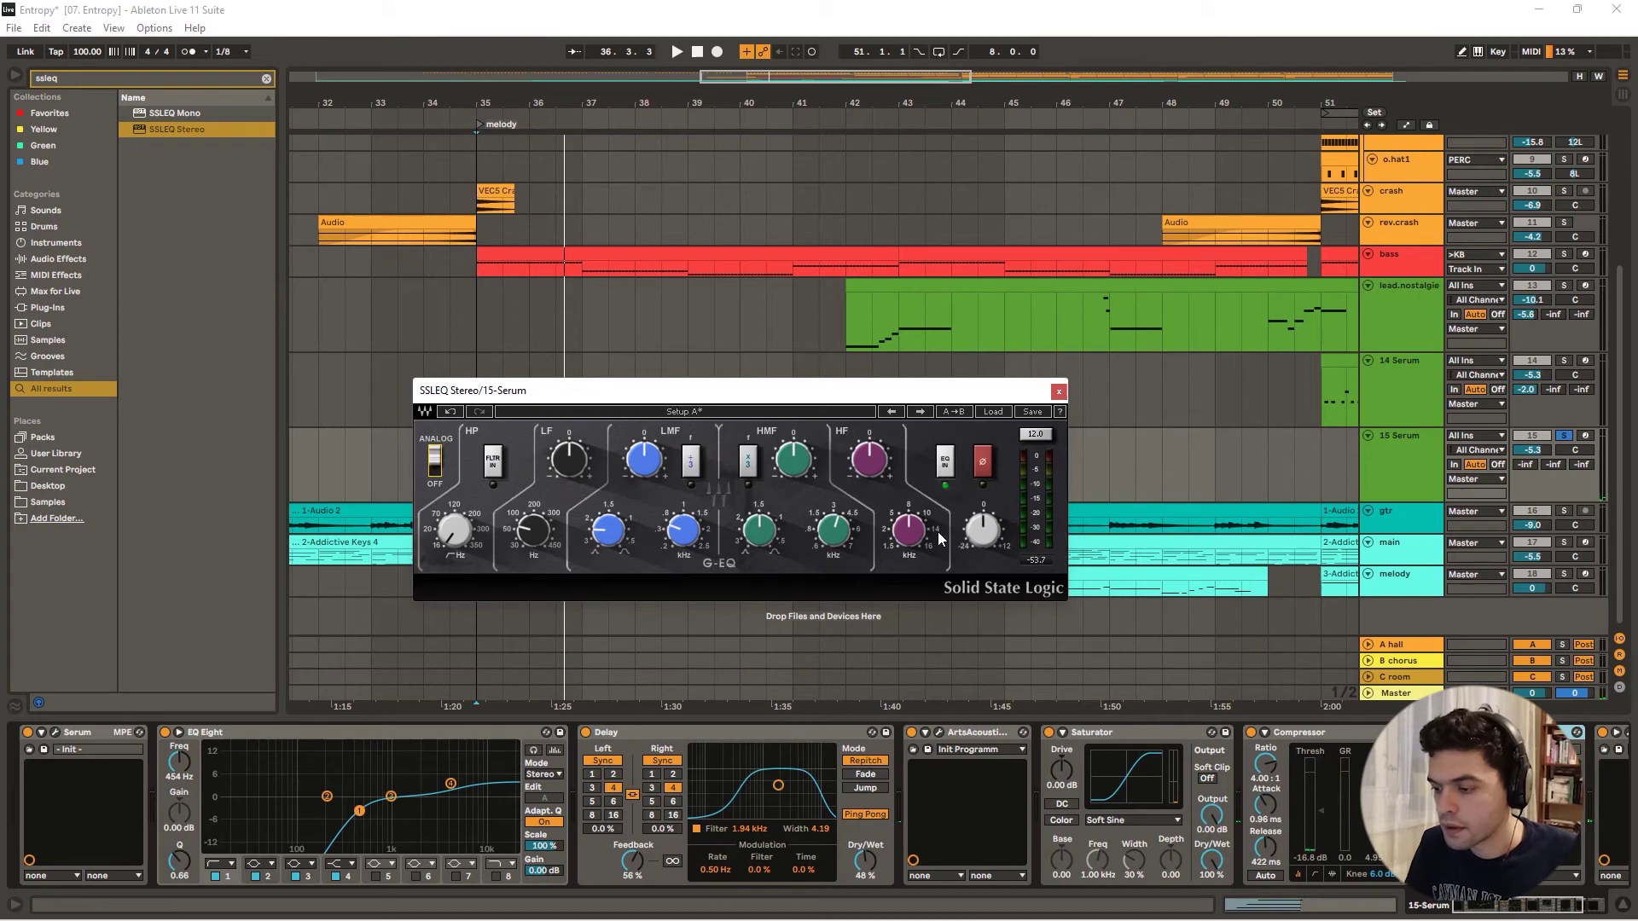
- Adjust the SSL EQ's HF gain while auditioning the arpeggio, and lower the 15 Serum track volume to -6.5 dB
{"action": "key", "text": "space"}
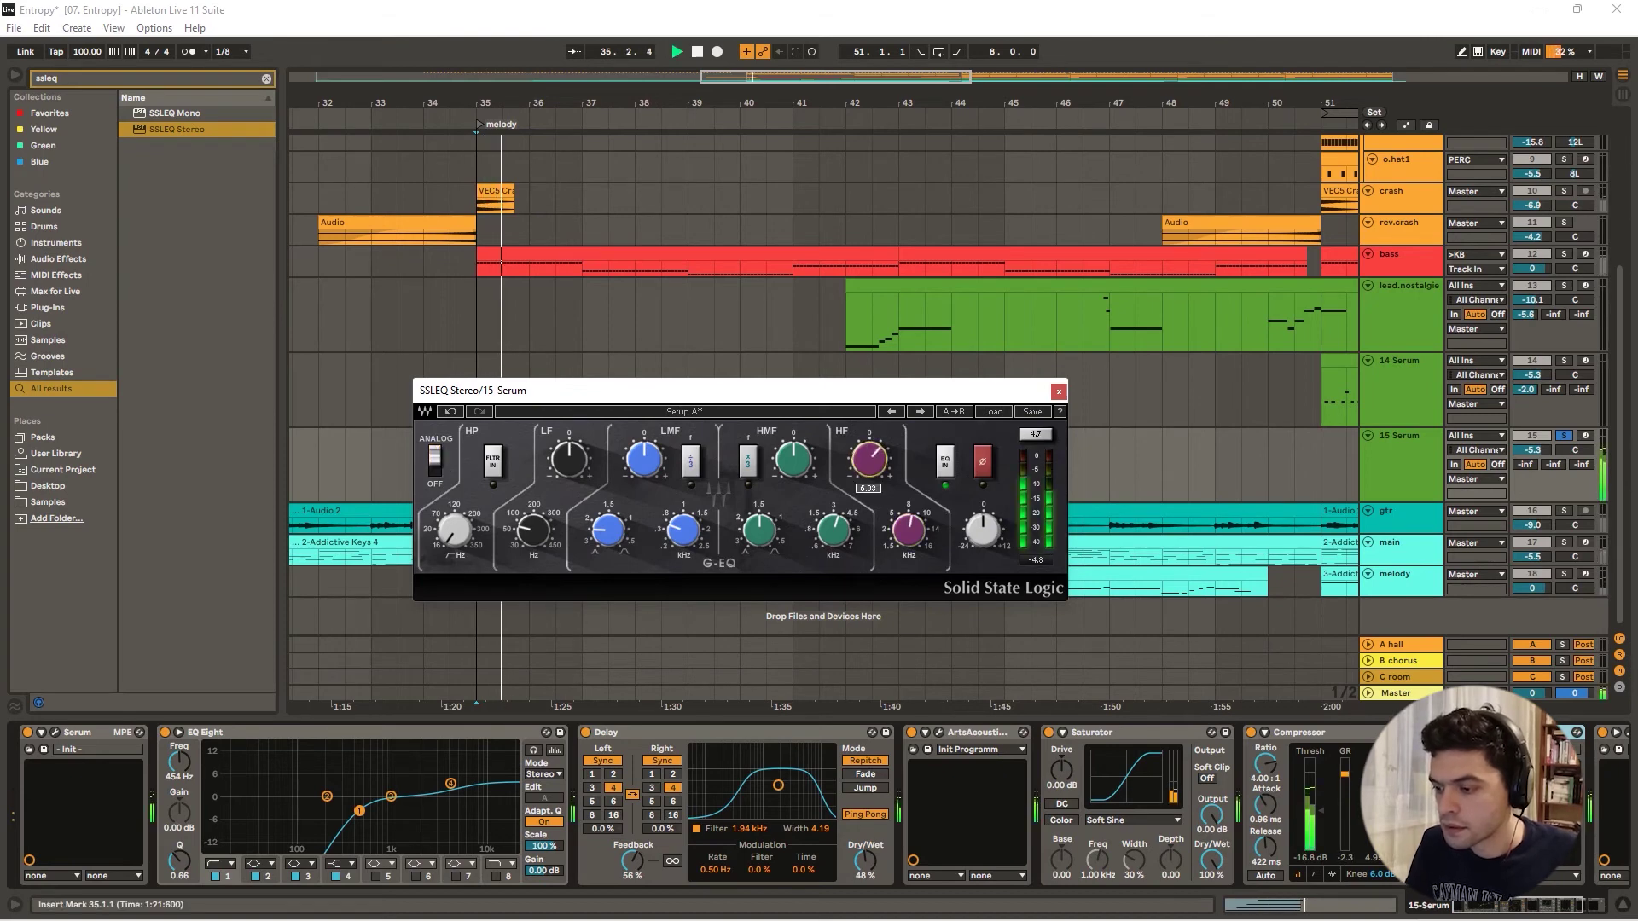
{"action": "key", "text": "space"}
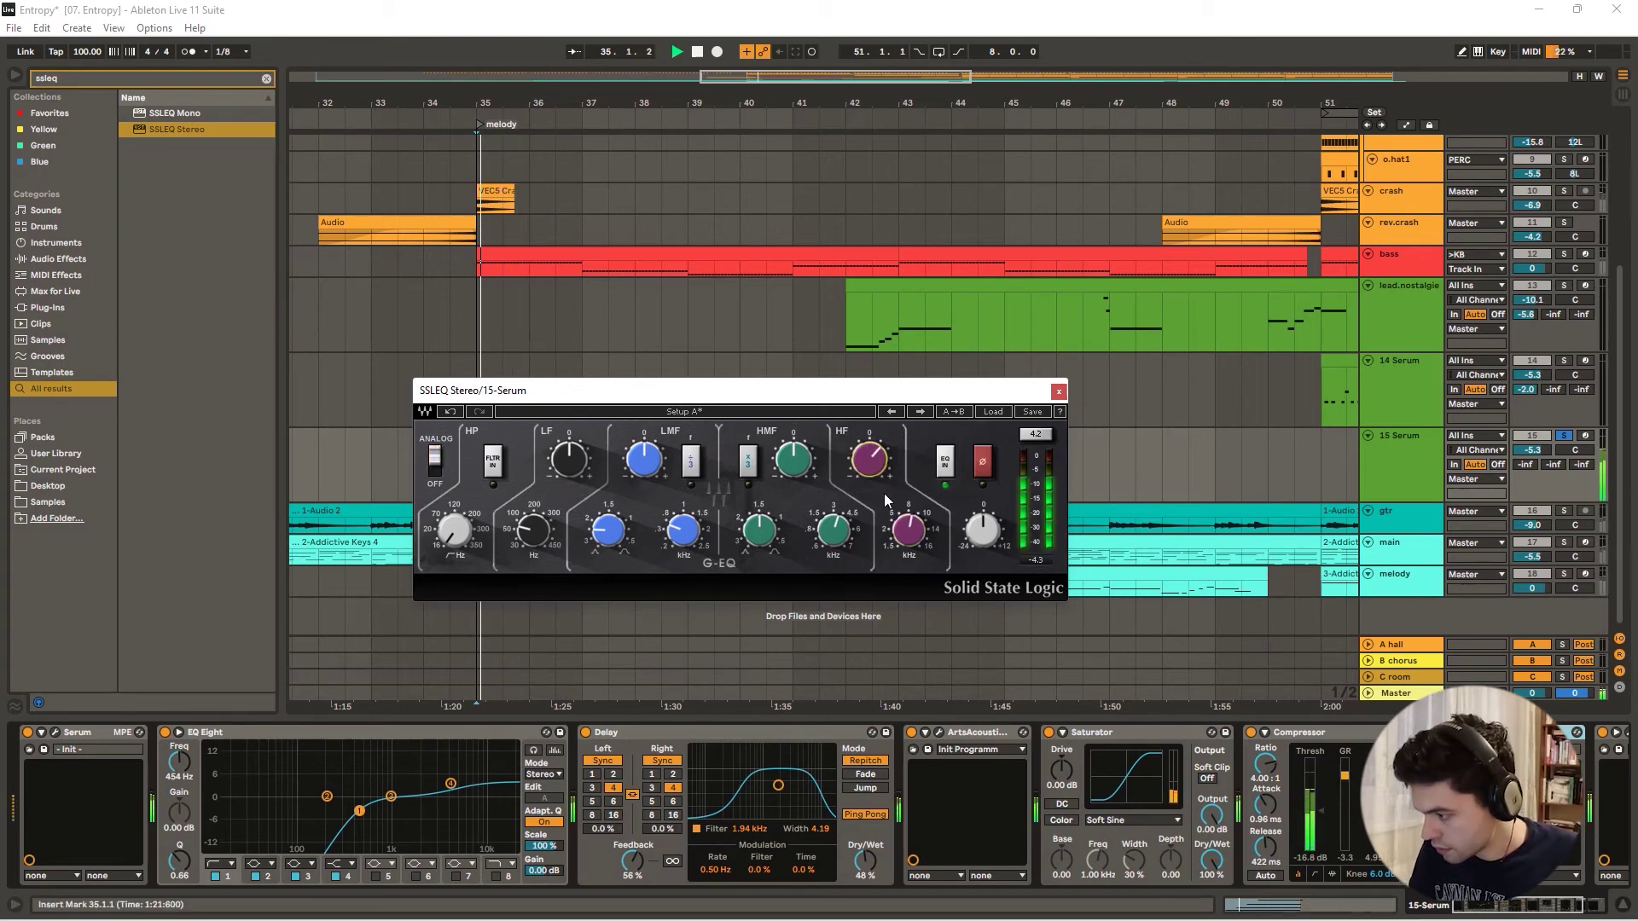
{"action": "left_click_drag", "start_coordinate": [1533, 449], "coordinate": [1534, 461]}
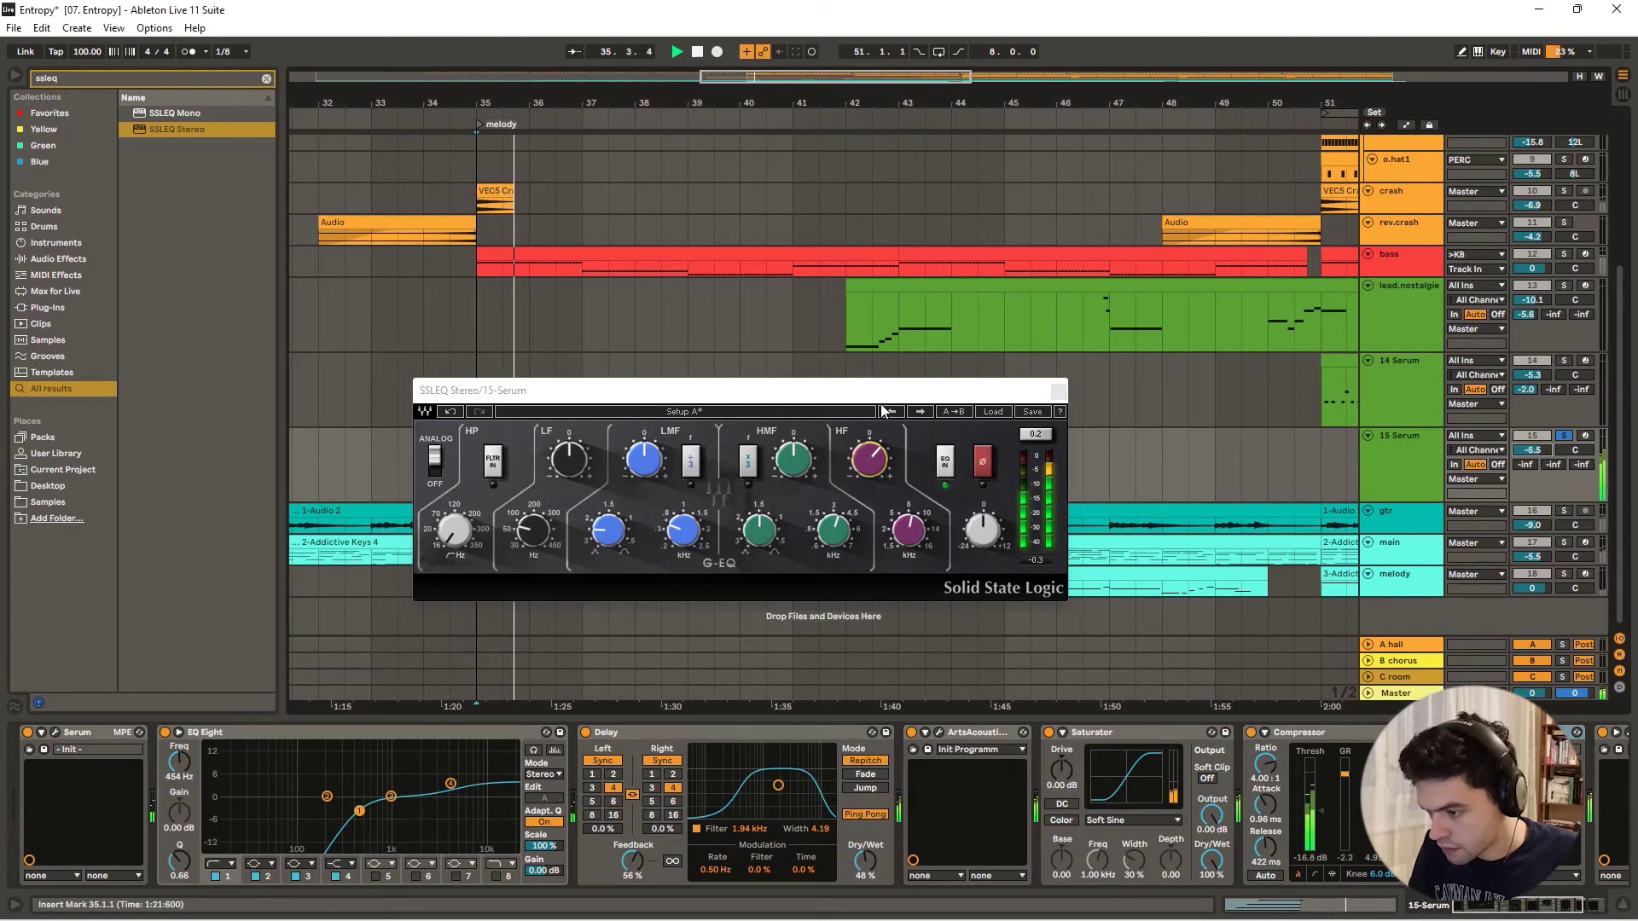
{"action": "left_click", "coordinate": [879, 445]}
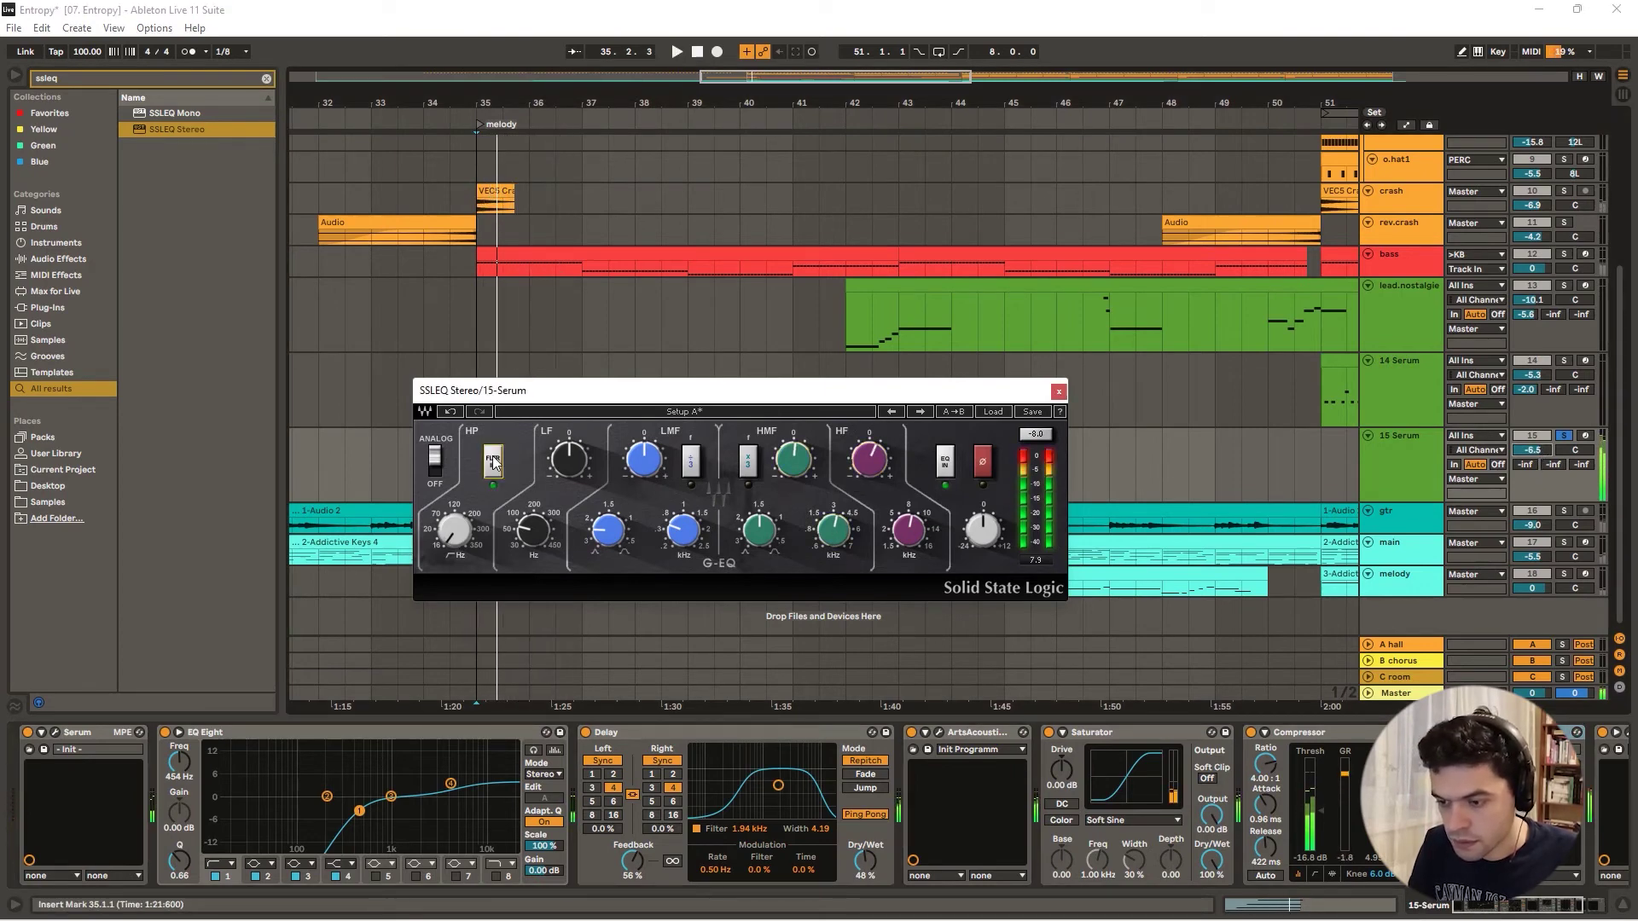
- Enable the SSL EQ's high-pass filter and tune its frequency while replaying the soloed arpeggio
{"action": "key", "text": "space"}
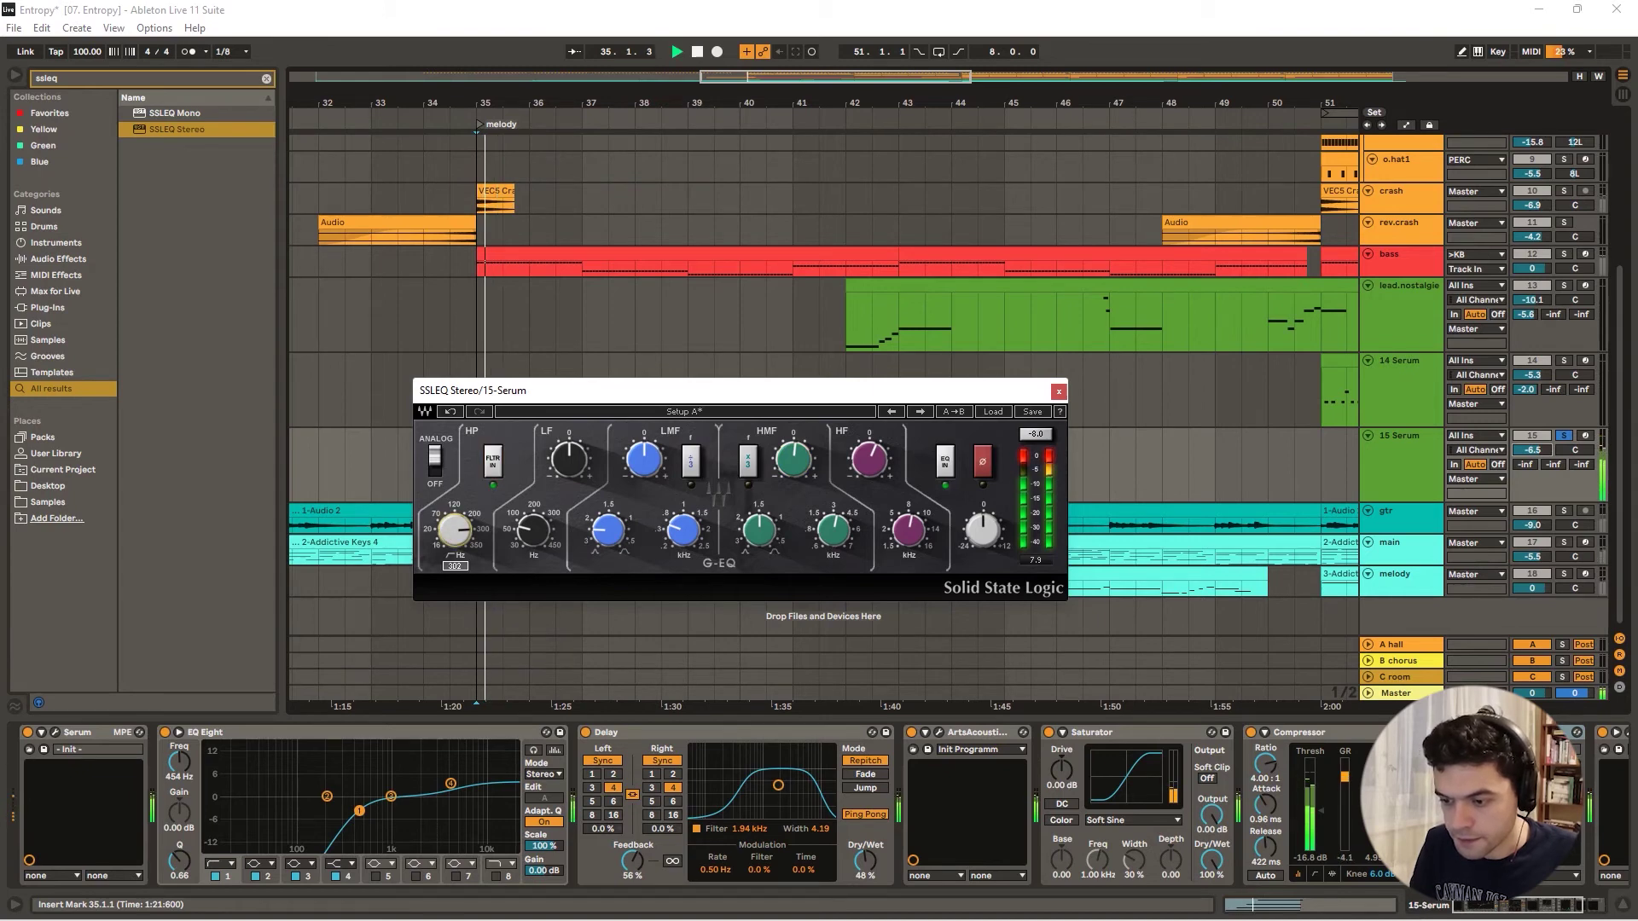
{"action": "left_click_drag", "start_coordinate": [473, 542], "coordinate": [544, 560]}
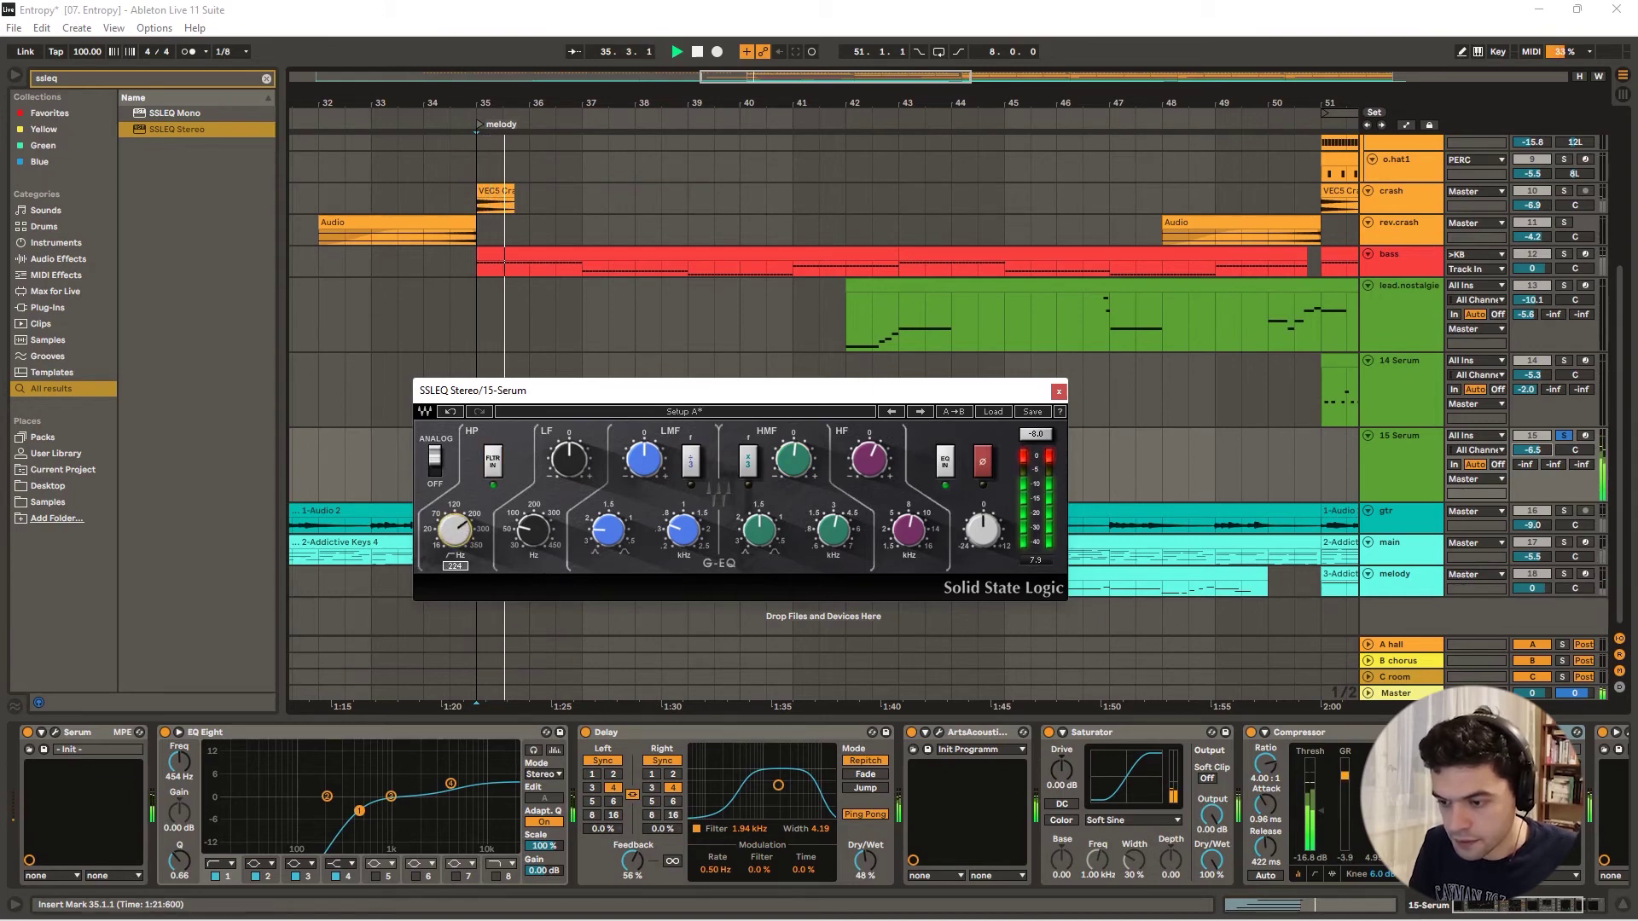
{"action": "key", "text": "space"}
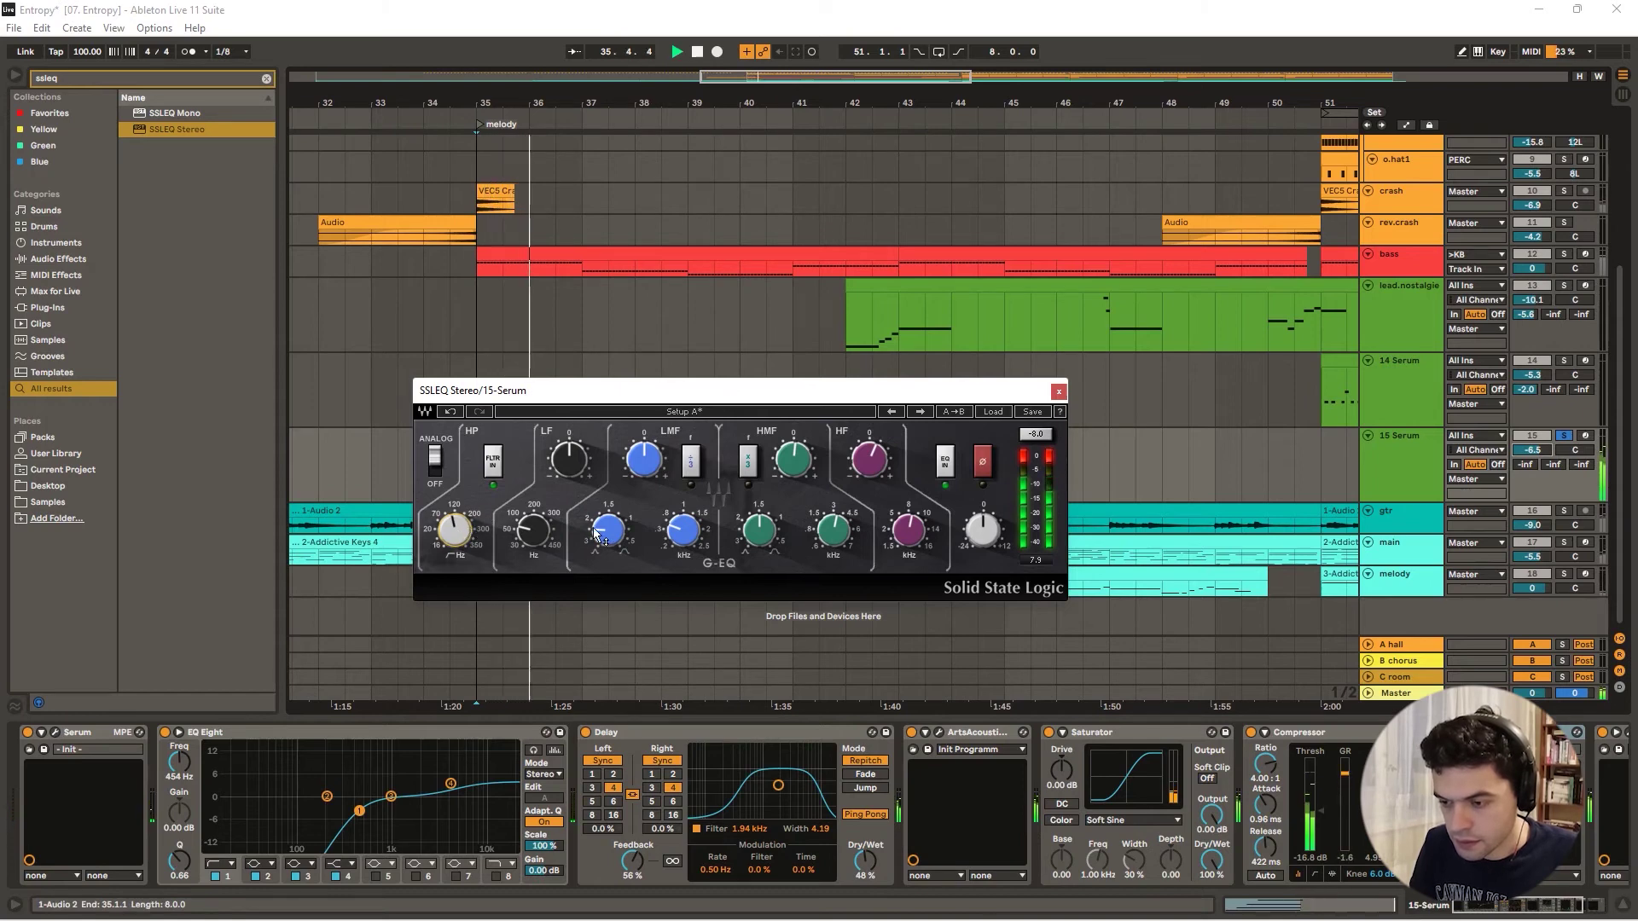
{"action": "key", "text": "space"}
{"action": "key", "text": "space"}
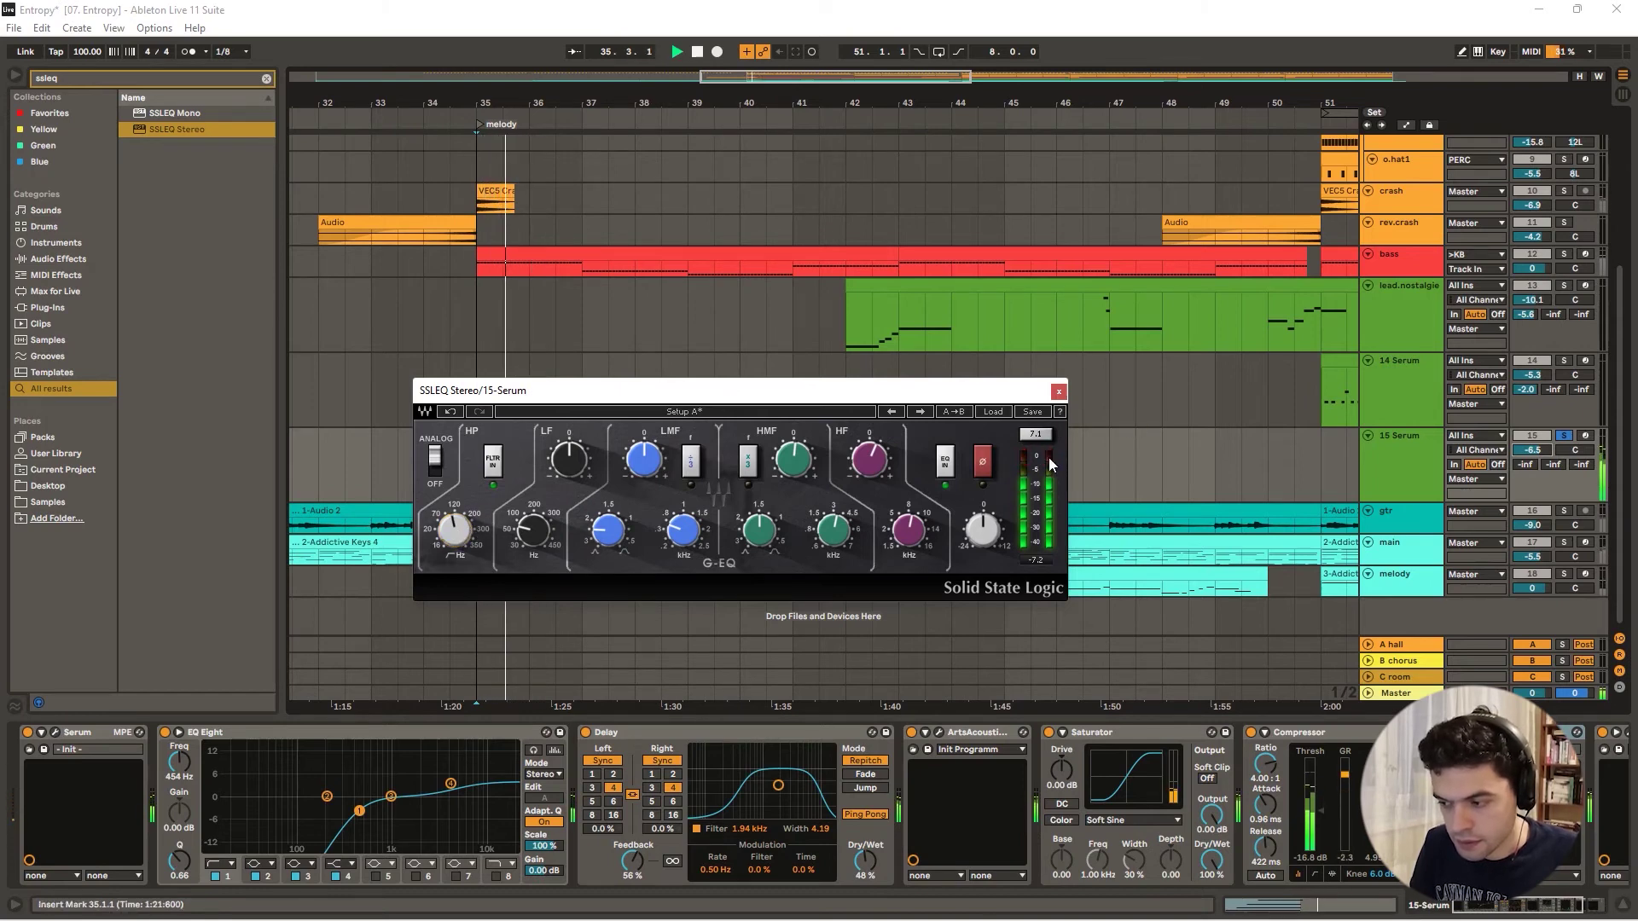
{"action": "key", "text": "space"}
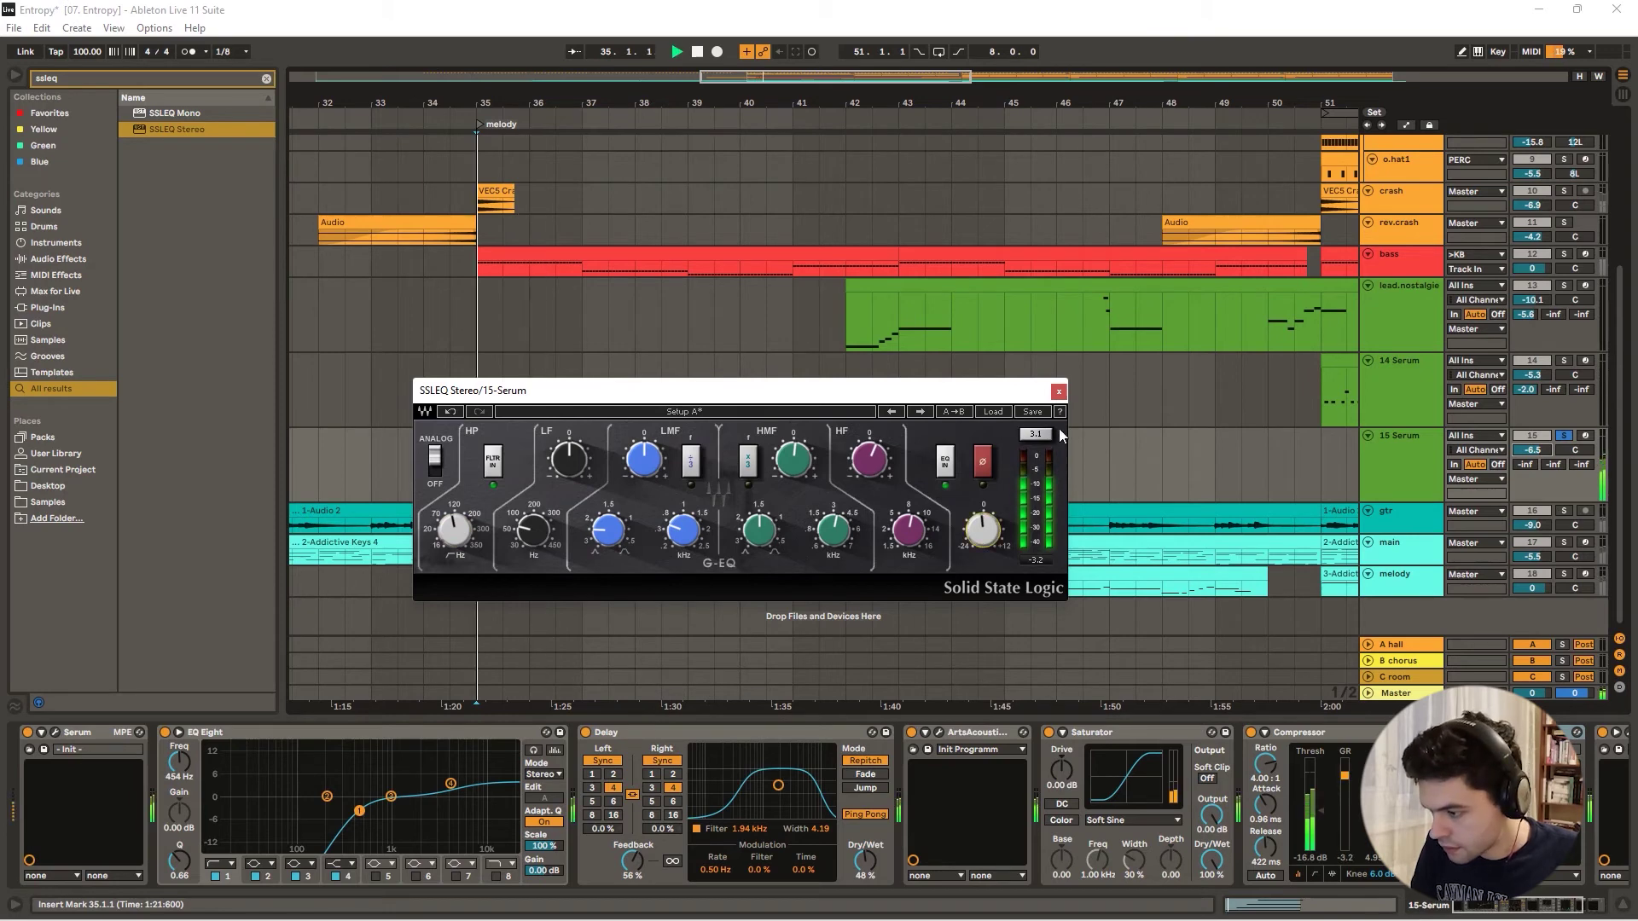
- Close the SSL EQ window, unsolo 15 Serum and audition the bar 39 arpeggio in the full mix
{"action": "left_click", "coordinate": [1058, 391]}
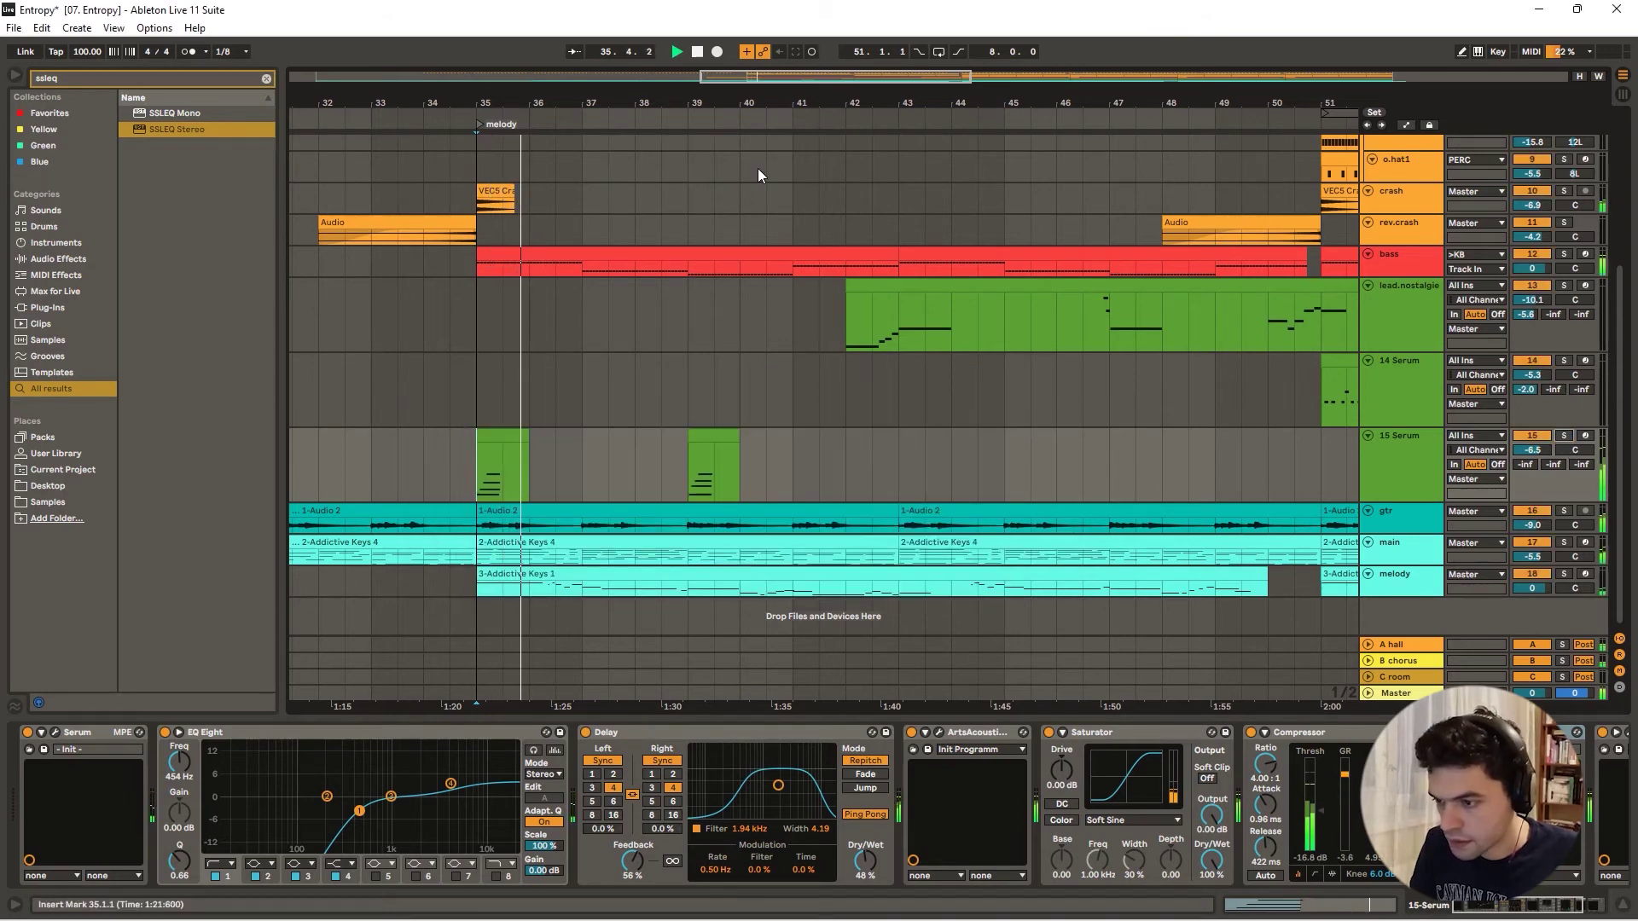
{"action": "left_click", "coordinate": [691, 122]}
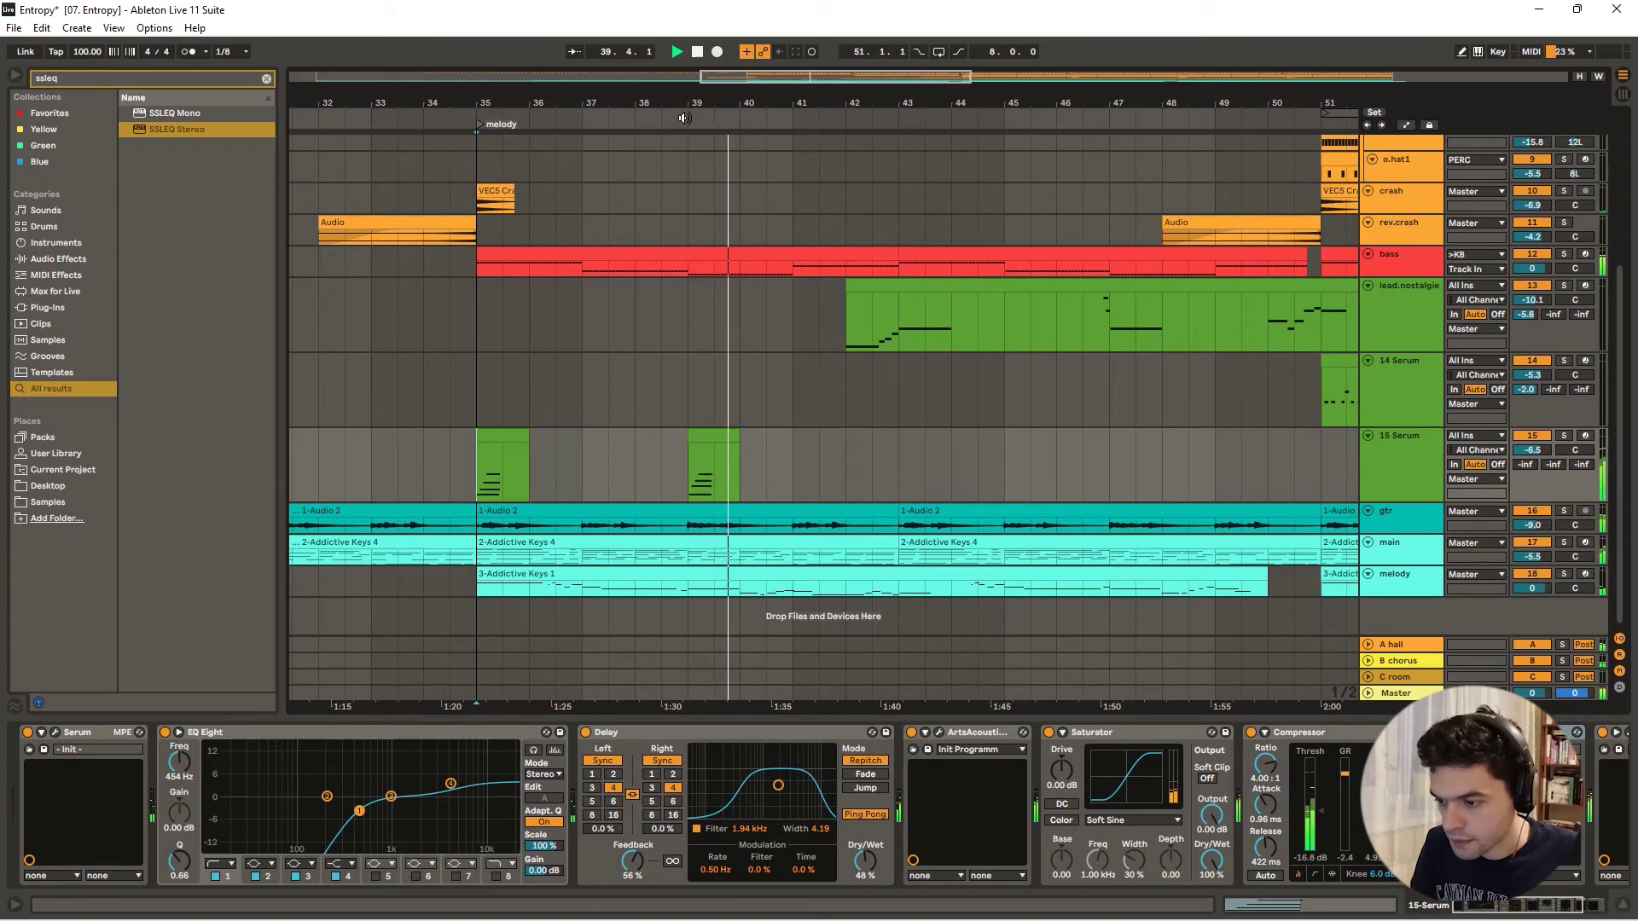
{"action": "left_click", "coordinate": [686, 118]}
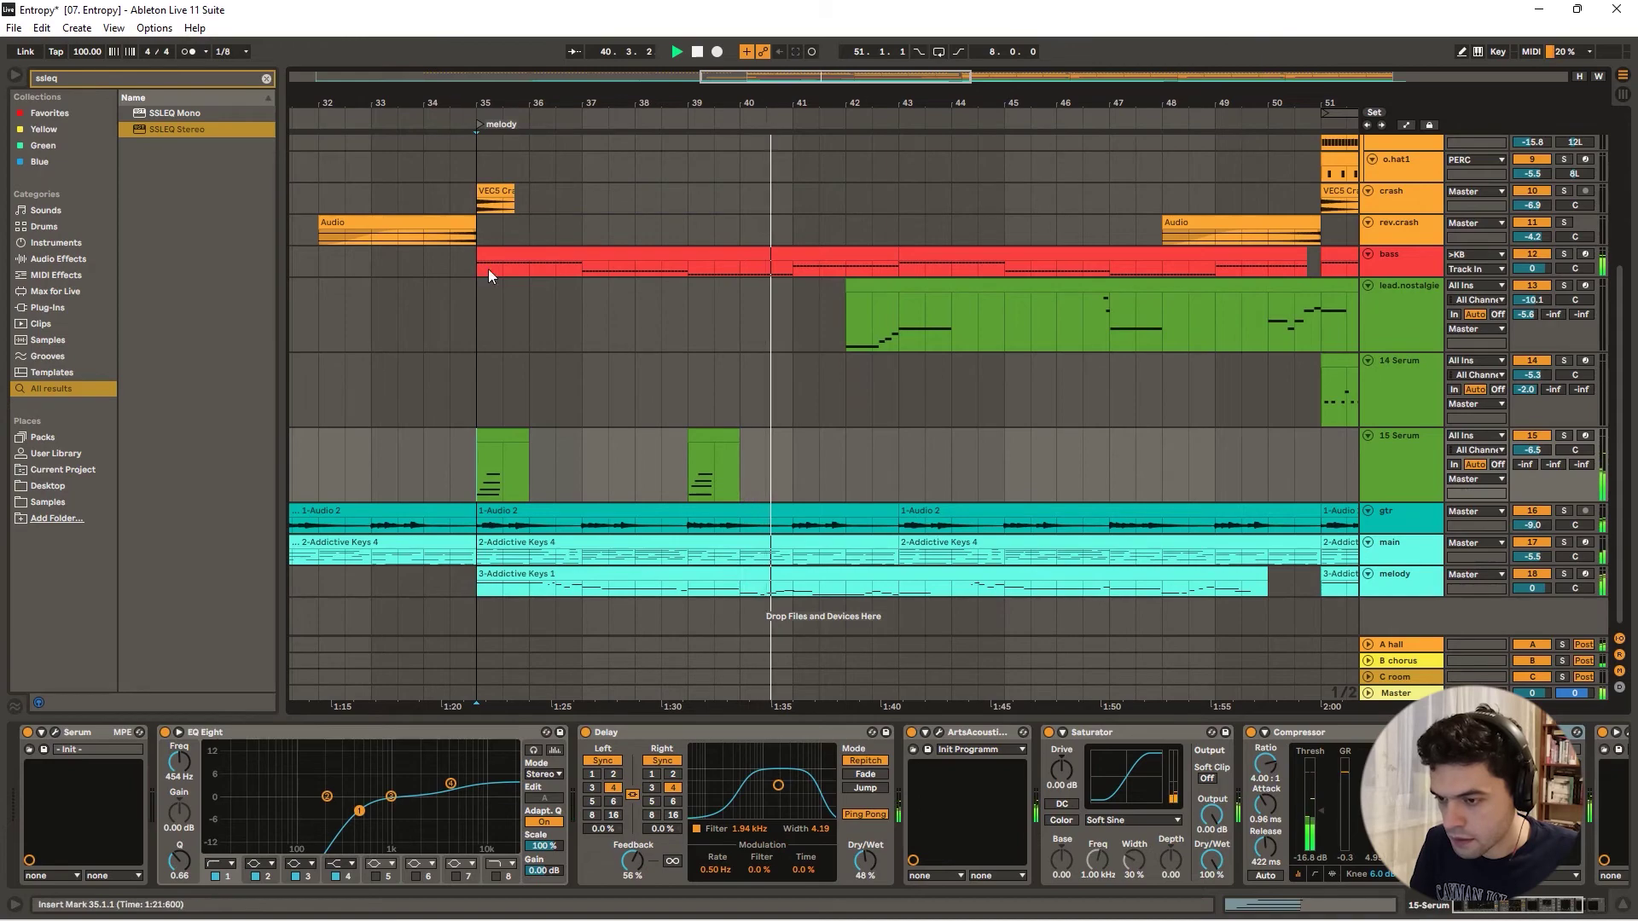
- Open the Serum instrument on the 15 Serum track, solo the track and replay the arpeggio from bar 35
{"action": "left_click", "coordinate": [55, 734]}
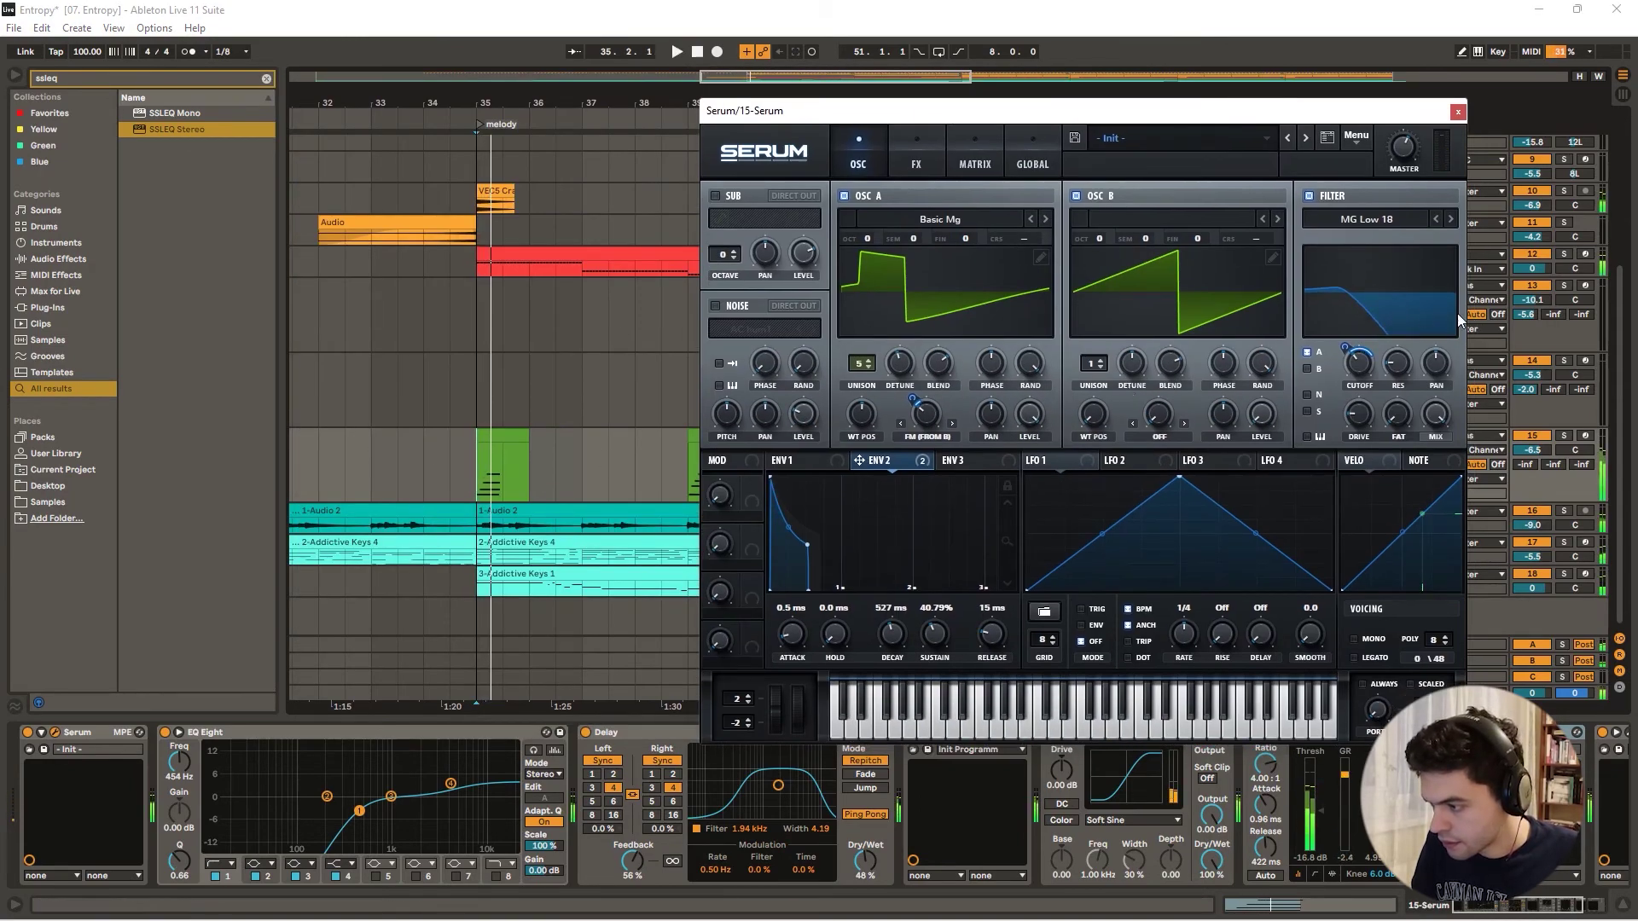
{"action": "left_click", "coordinate": [1563, 435]}
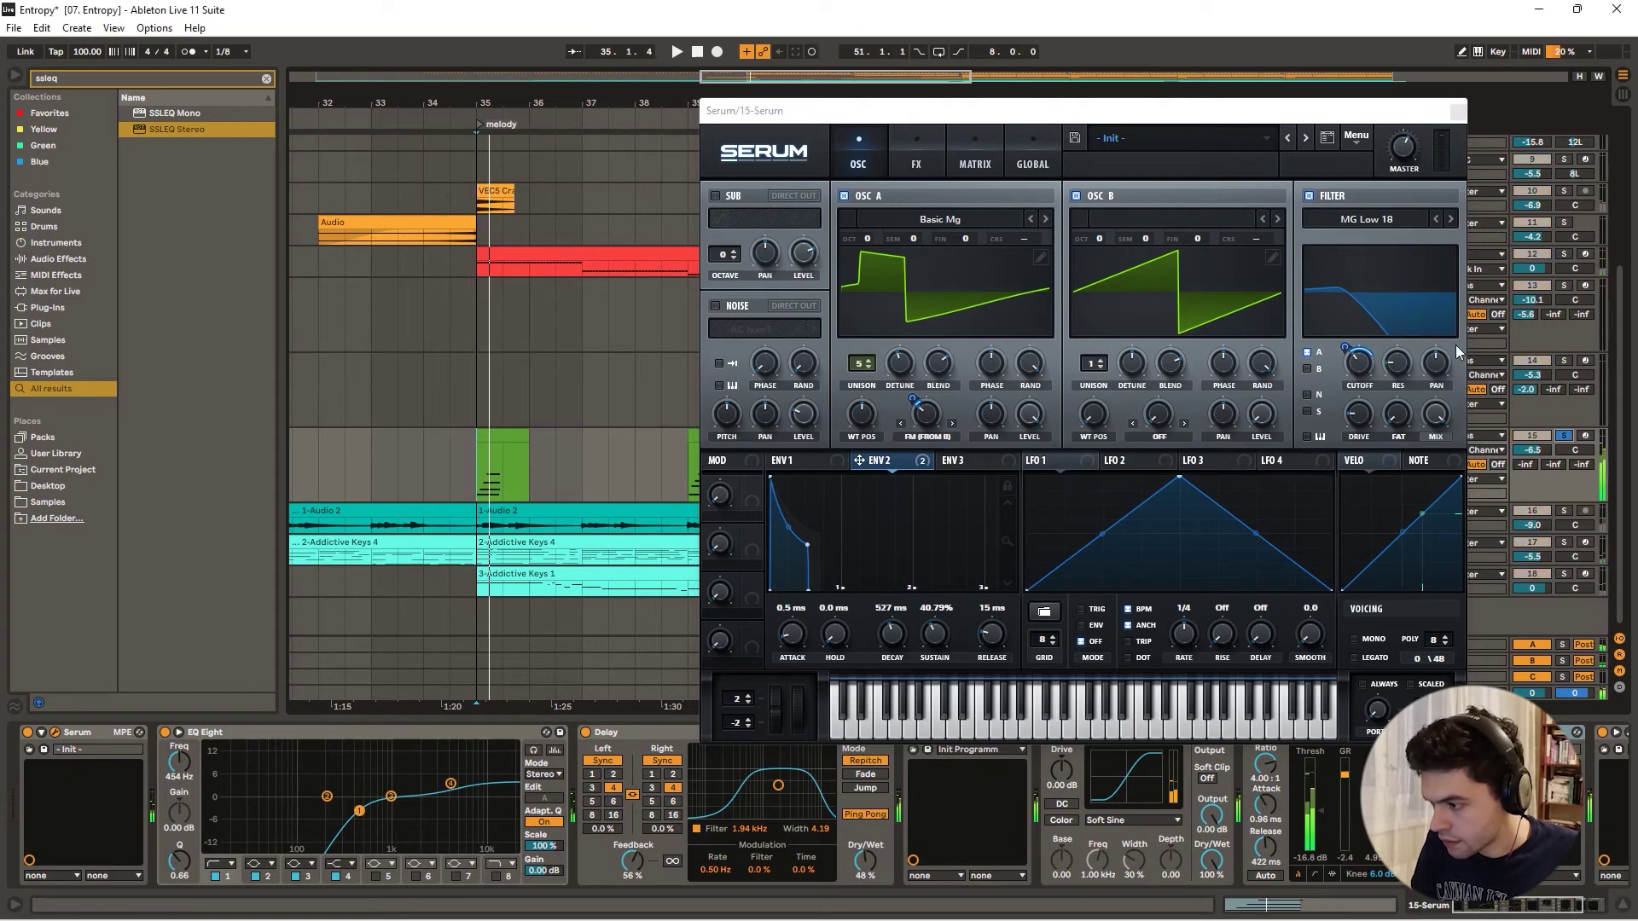
{"action": "key", "text": "space"}
{"action": "key", "text": "space"}
- Set the Env 2 modulation amount on Serum's filter cutoff to 46 while replaying the soloed arpeggio
{"action": "left_click_drag", "start_coordinate": [1344, 348], "coordinate": [1350, 333]}
{"action": "key", "text": "space"}
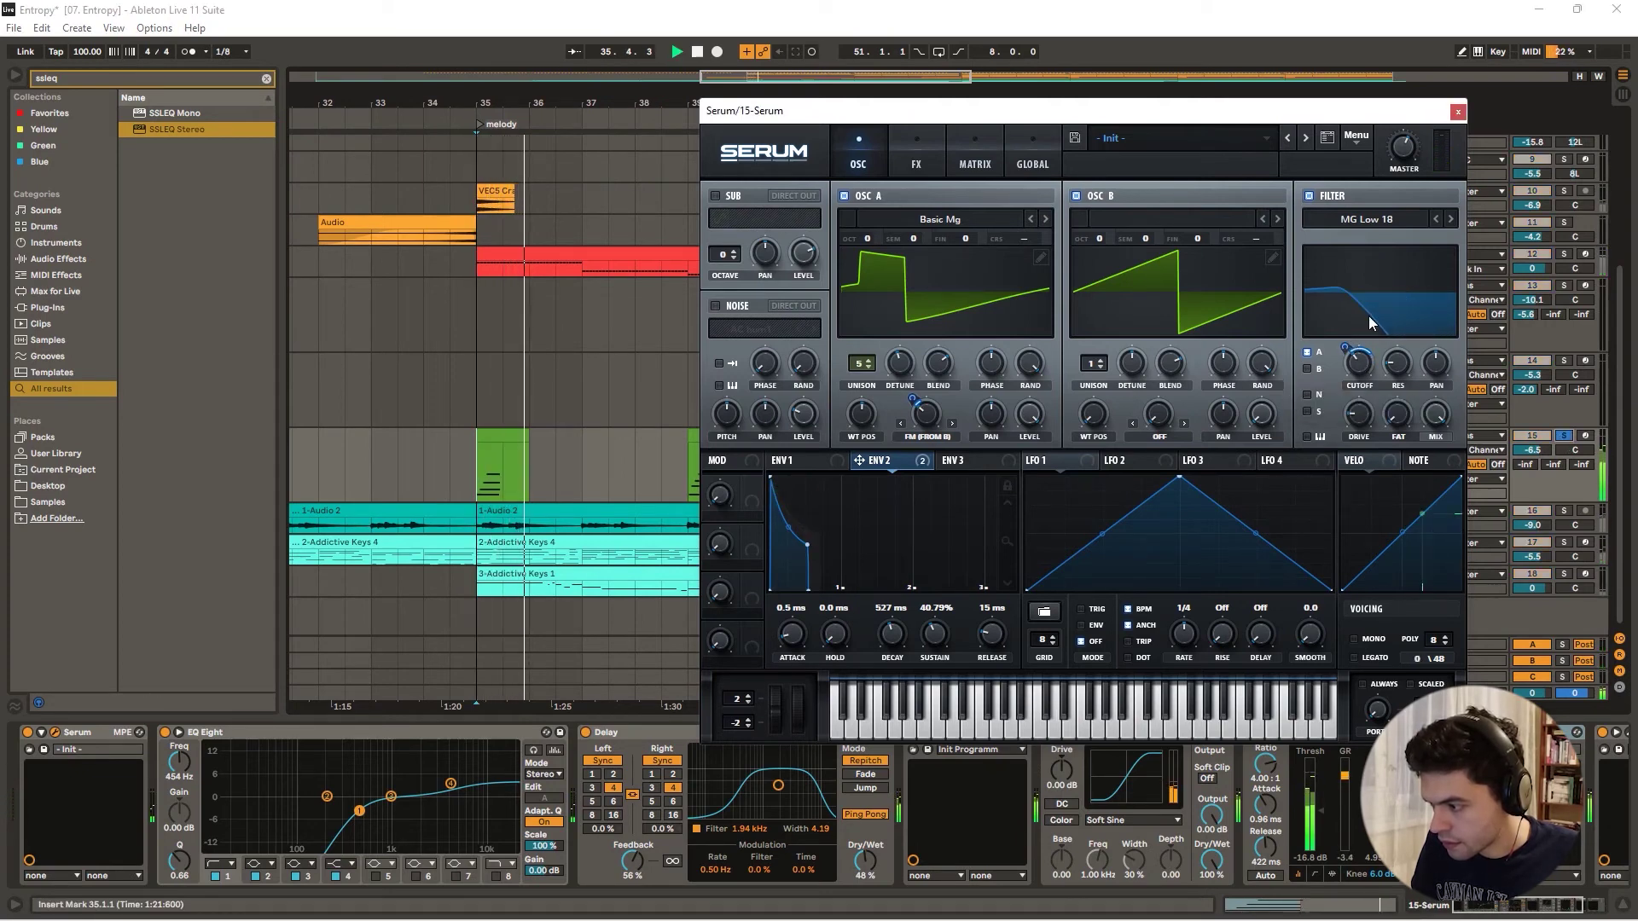
{"action": "key", "text": "space"}
{"action": "key", "text": "space"}
{"action": "left_click_drag", "start_coordinate": [1346, 343], "coordinate": [1347, 344]}
{"action": "key", "text": "space"}
{"action": "key", "text": "space"}
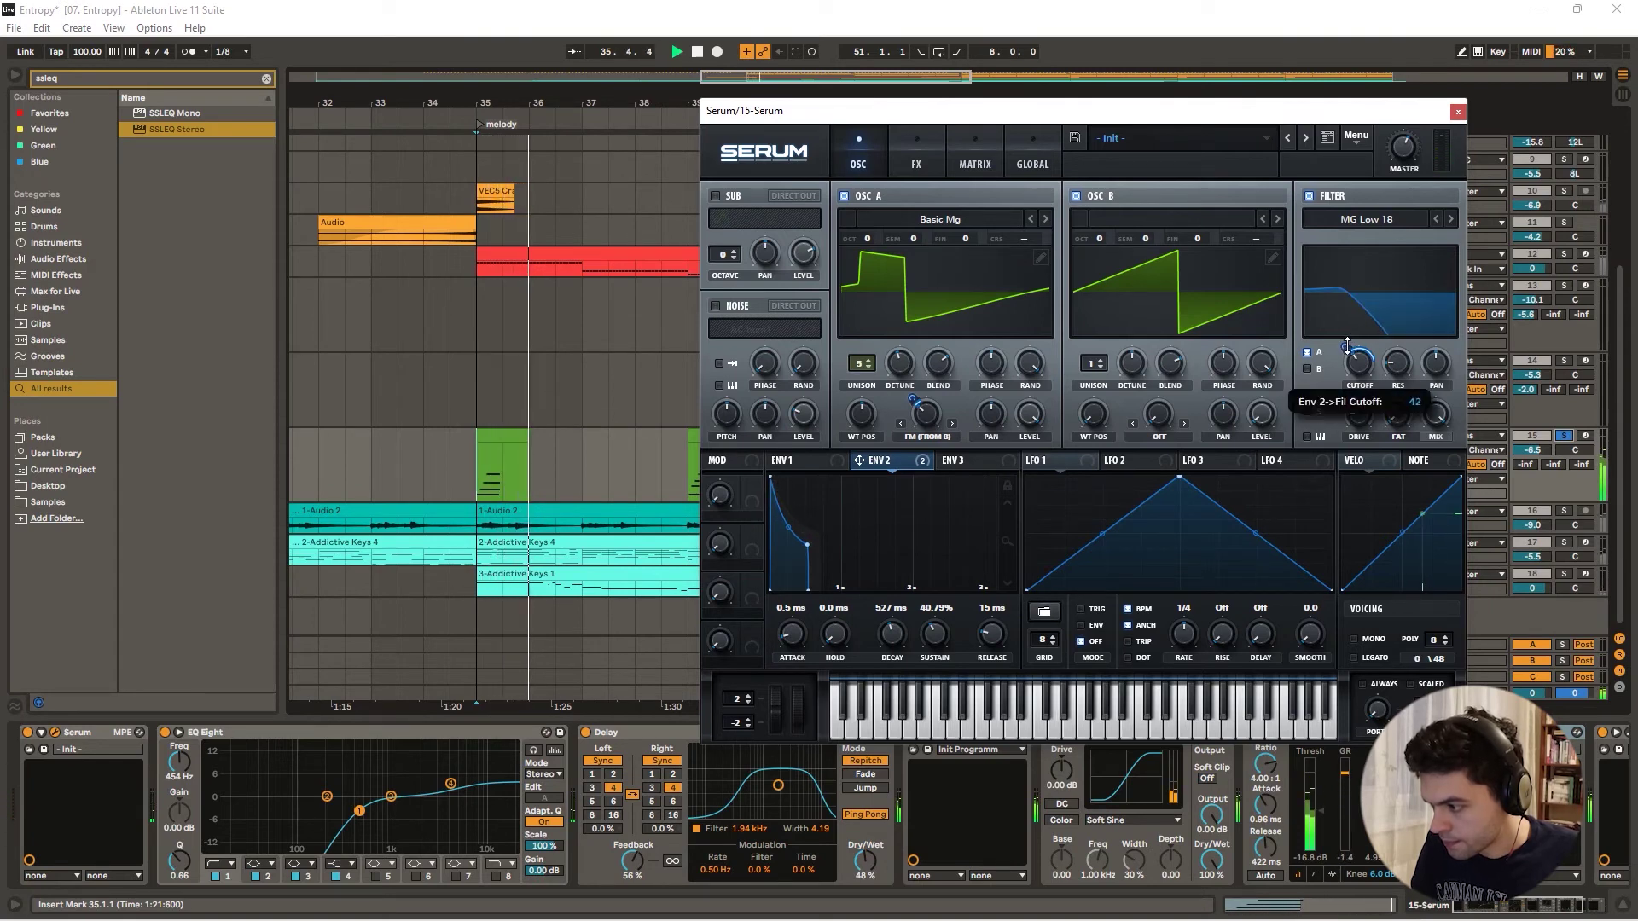
{"action": "key", "text": "space"}
{"action": "key", "text": "space"}
{"action": "left_click_drag", "start_coordinate": [1347, 352], "coordinate": [1347, 351]}
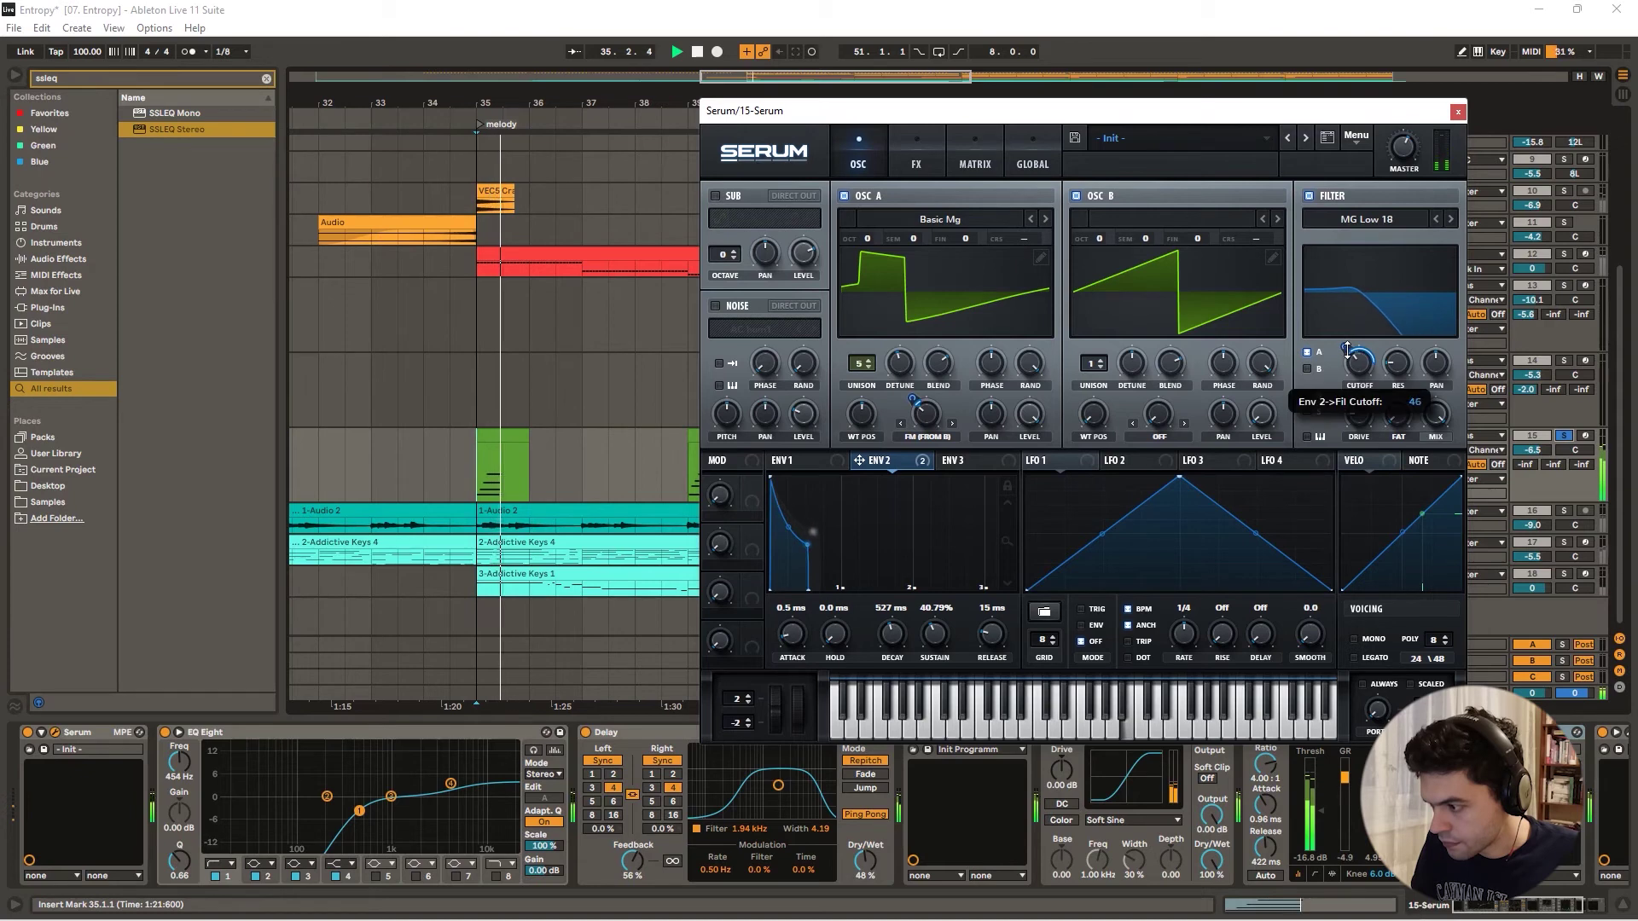
{"action": "key", "text": "space"}
{"action": "key", "text": "space"}
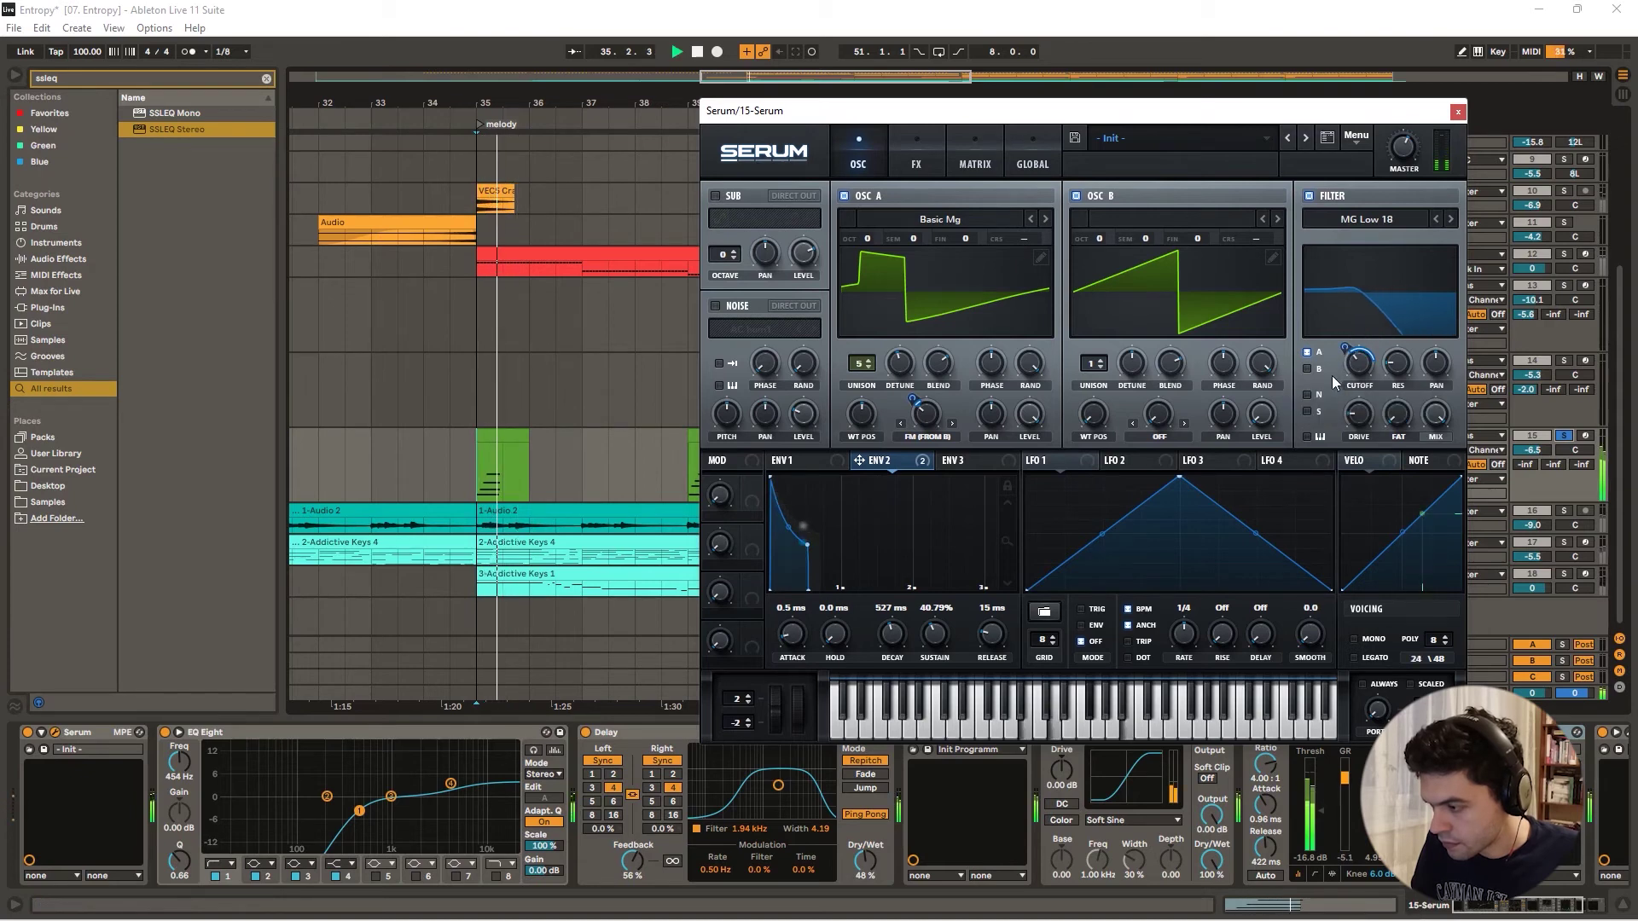
- Replay the soloed arpeggio from bar 35 to judge Serum's filter cutoff movement
{"action": "key", "text": "space"}
{"action": "key", "text": "space"}
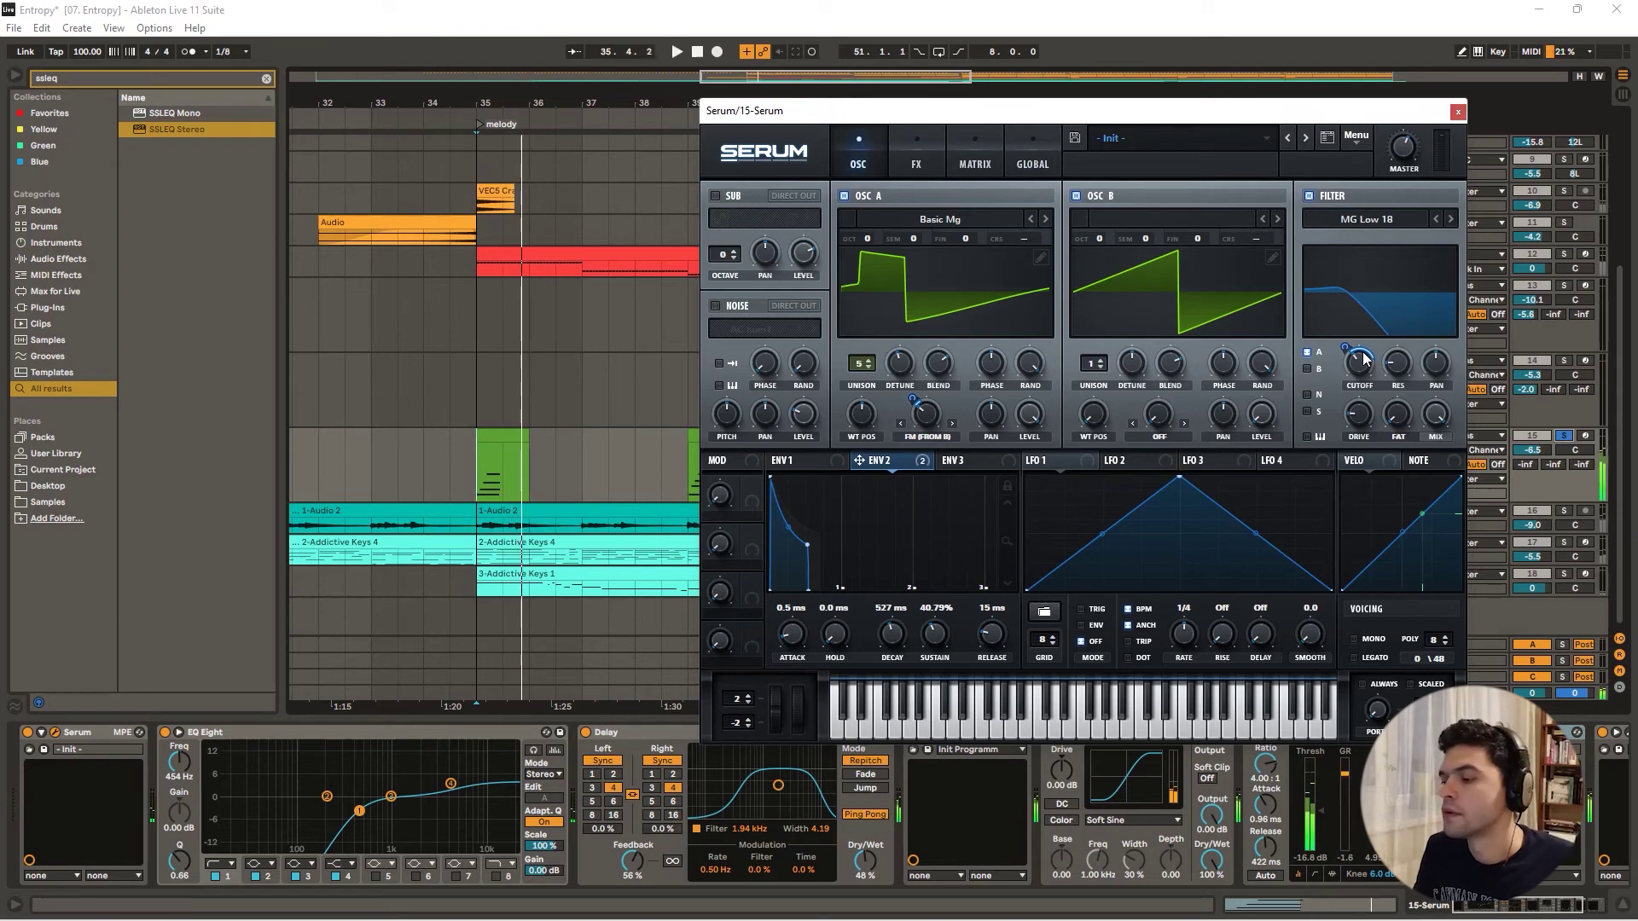
{"action": "key", "text": "space"}
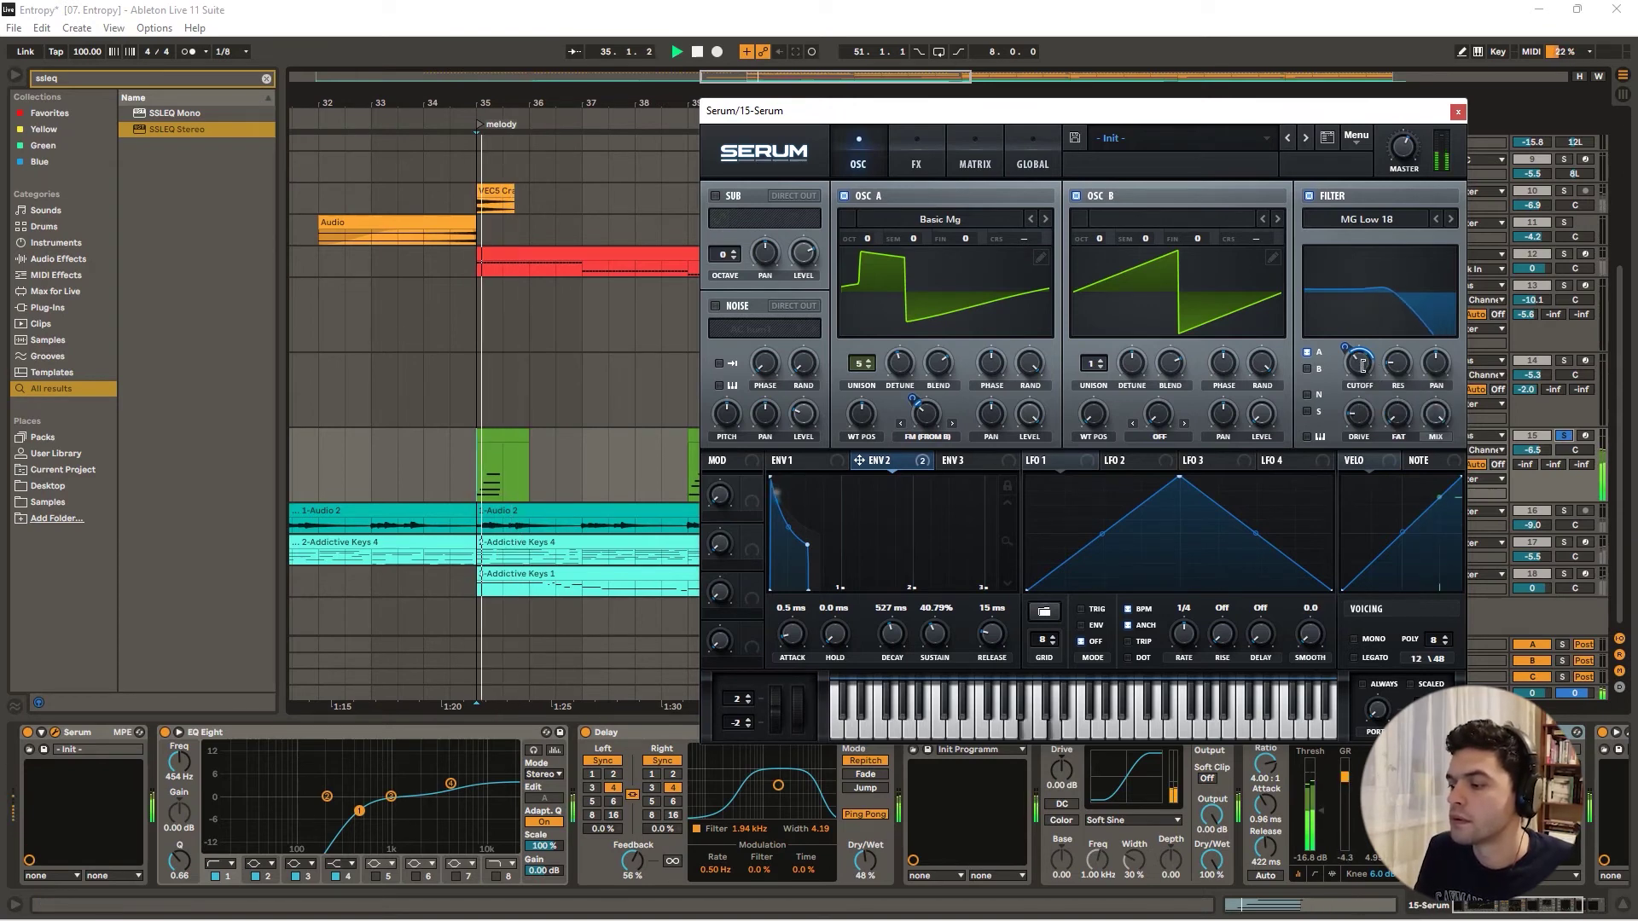
{"action": "key", "text": "space"}
{"action": "key", "text": "space"}
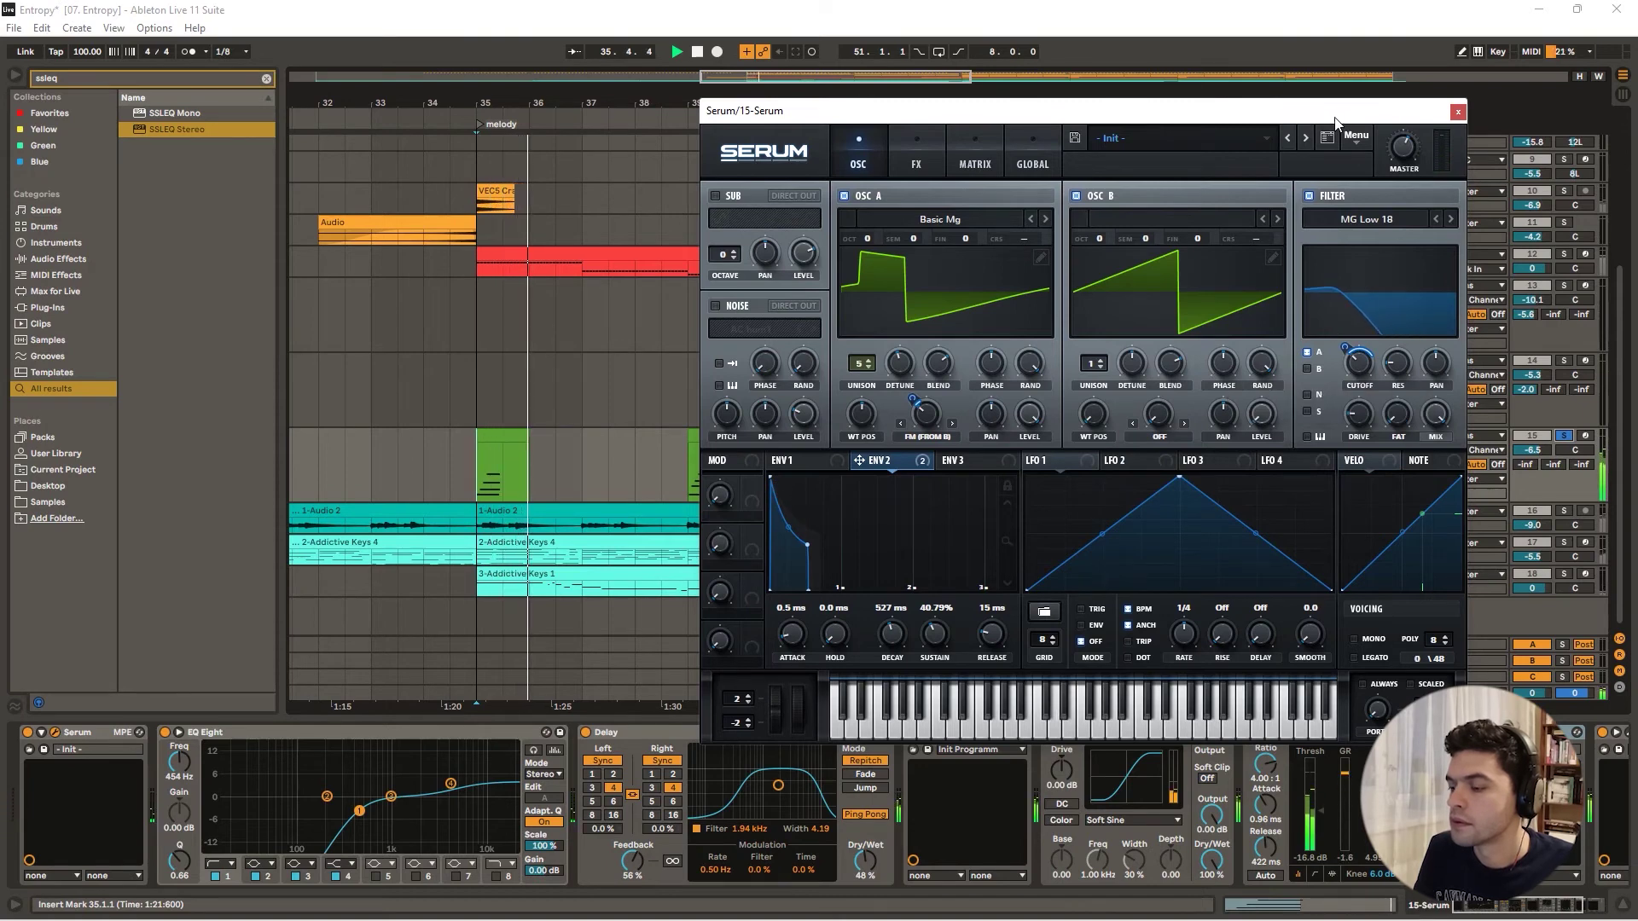
- Add Serum's filter cutoff to the configured parameters of the Serum device on the 15 Serum track
{"action": "left_click_drag", "start_coordinate": [1334, 121], "coordinate": [1039, 143]}
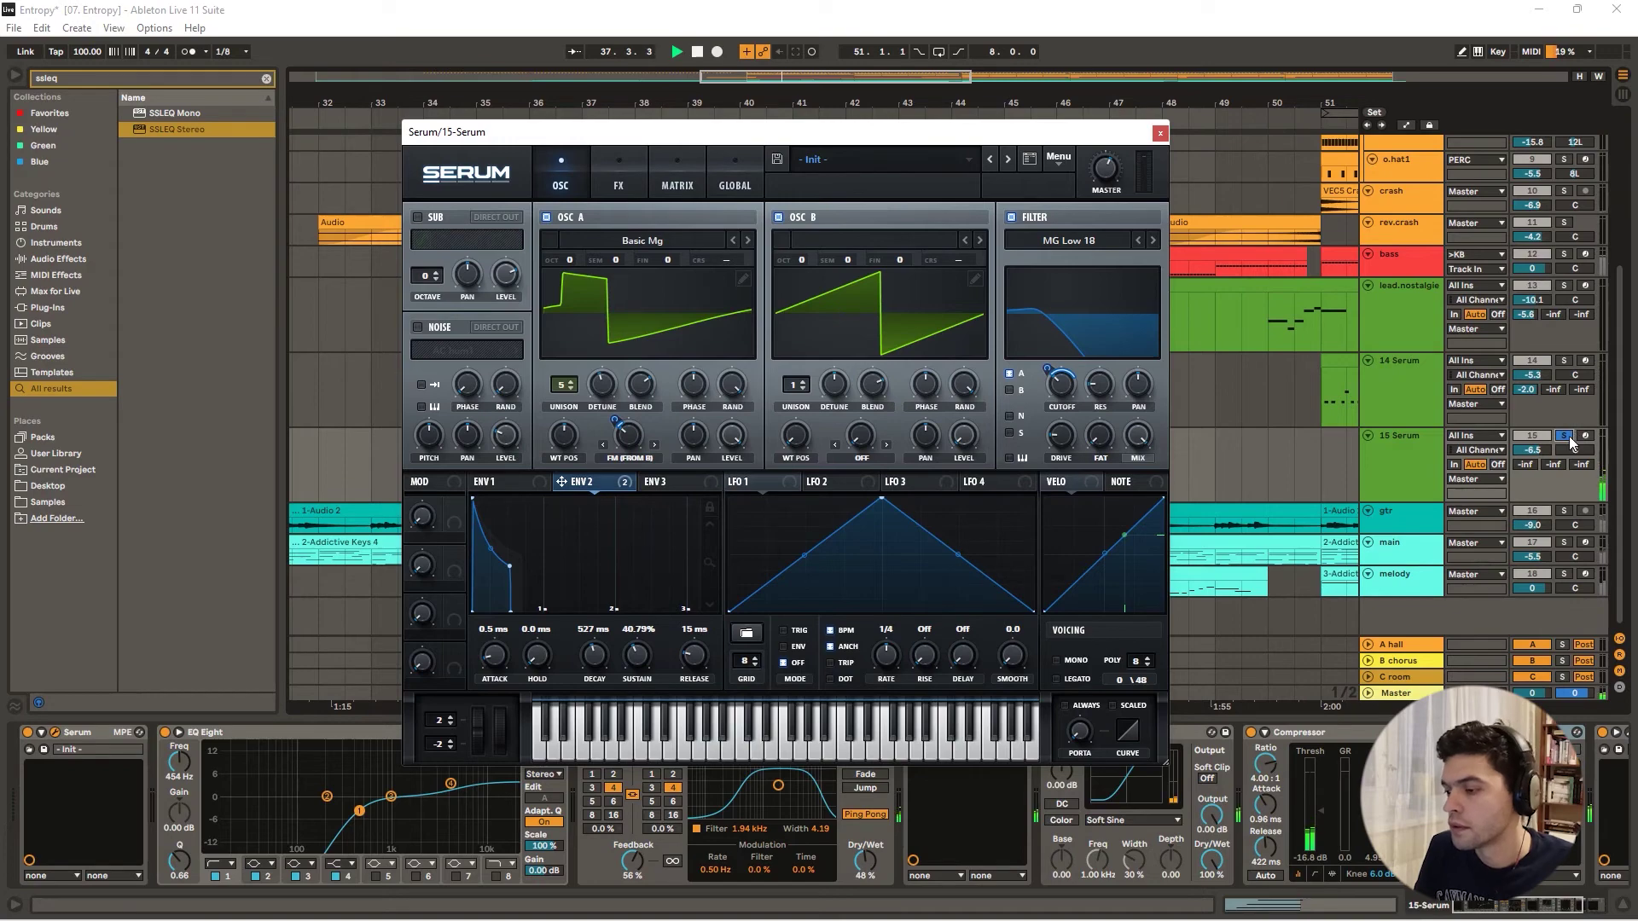
{"action": "left_click_drag", "start_coordinate": [859, 147], "coordinate": [1094, 191]}
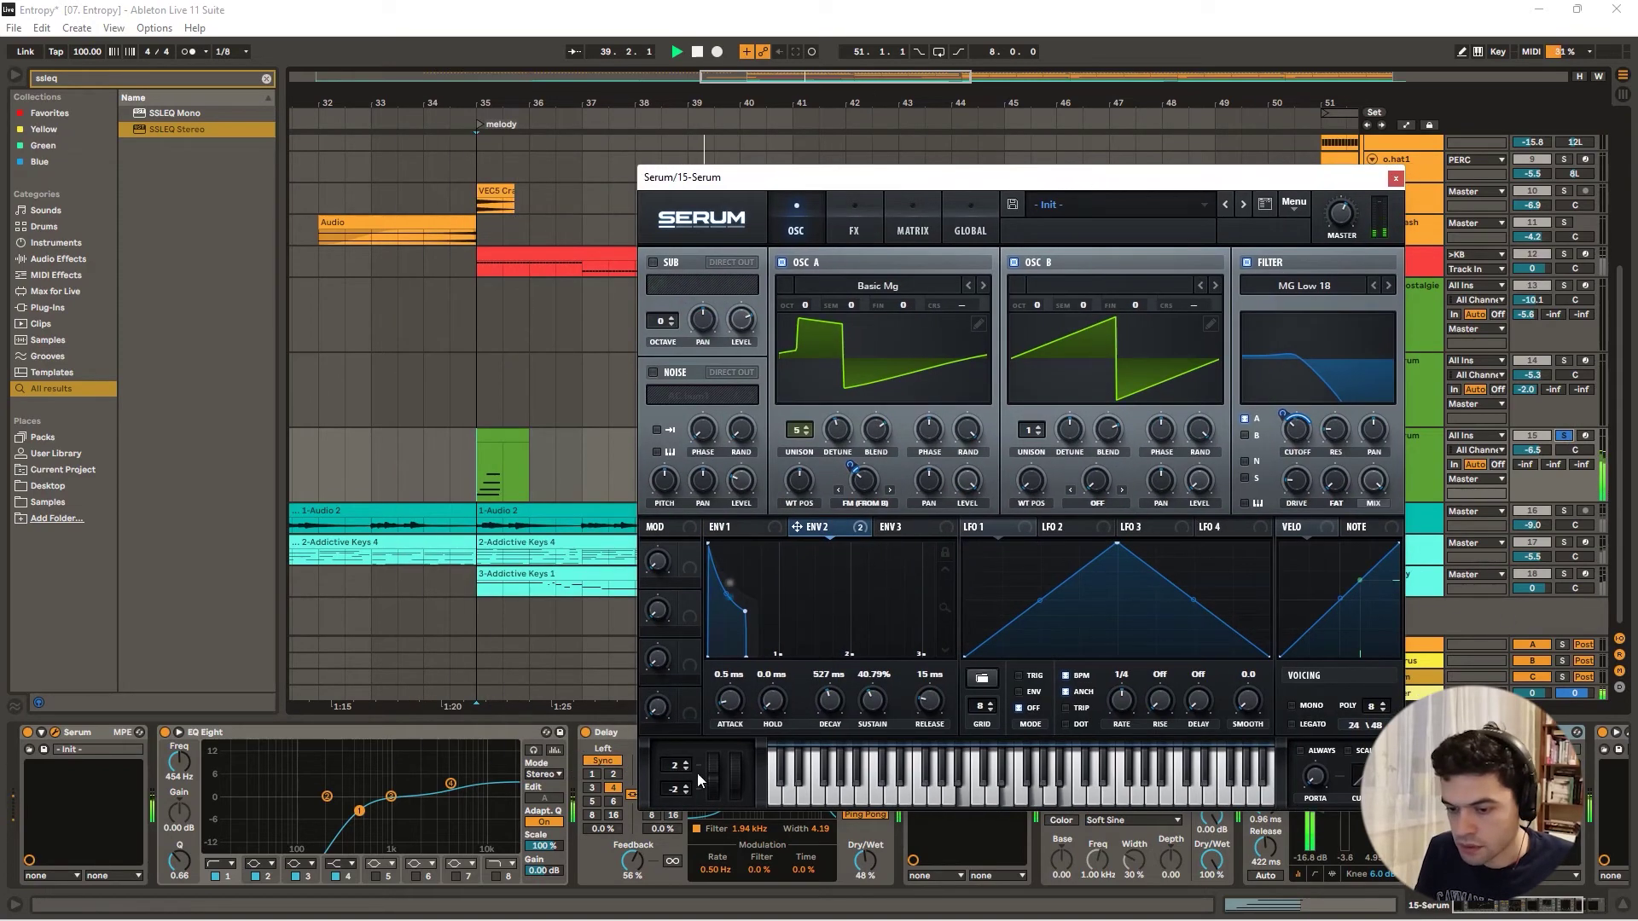
{"action": "left_click", "coordinate": [41, 732]}
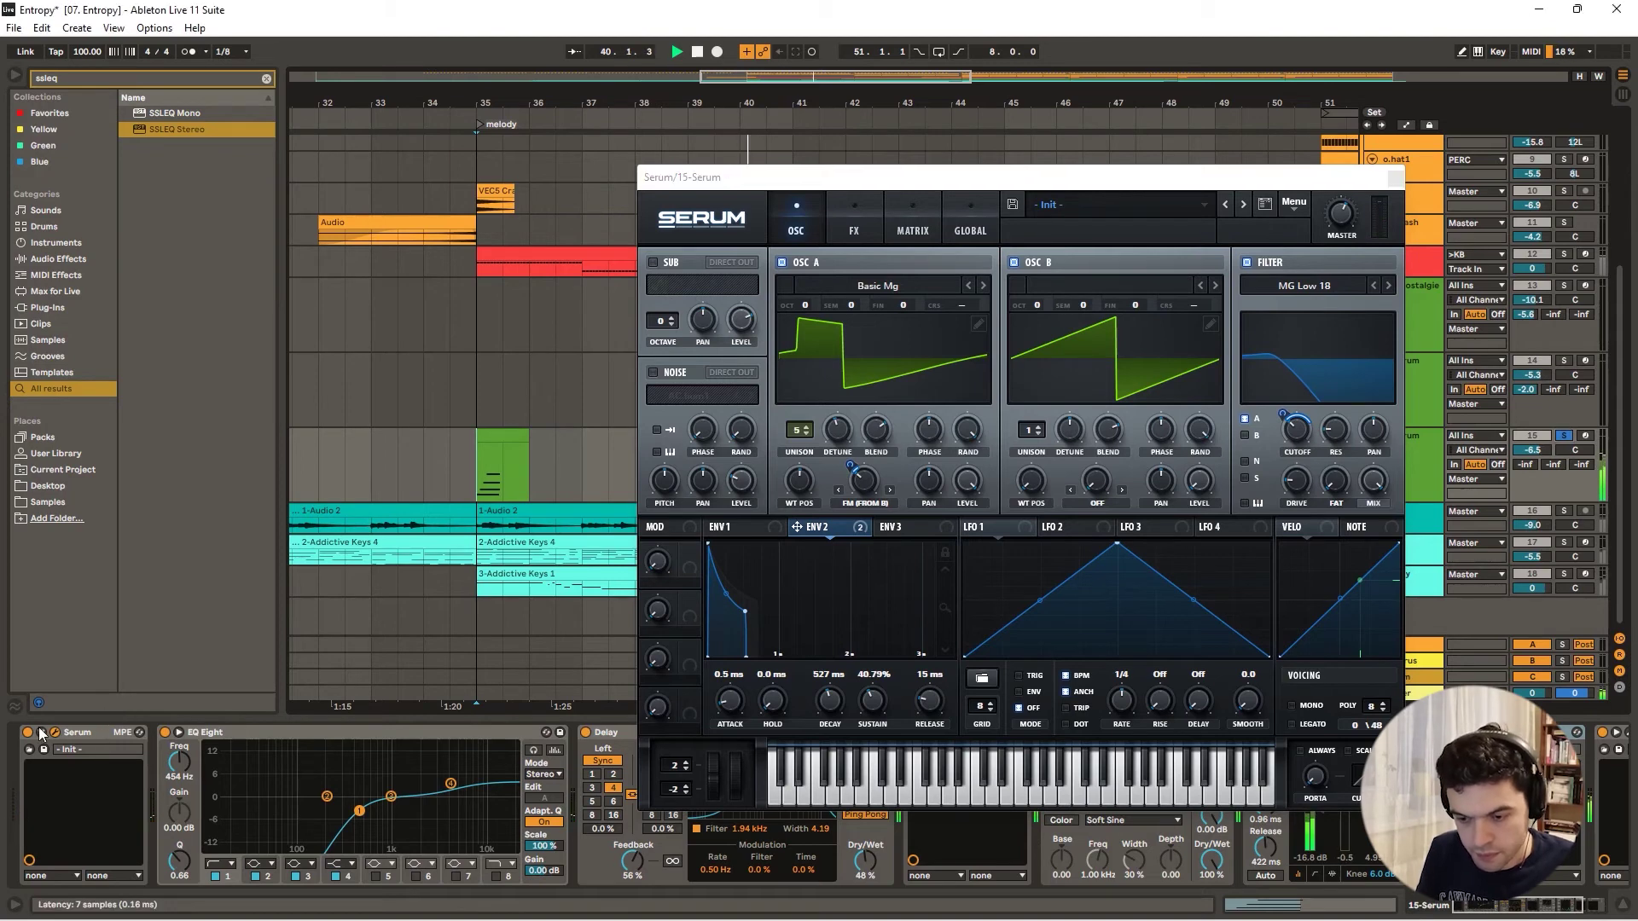
{"action": "left_click", "coordinate": [189, 733]}
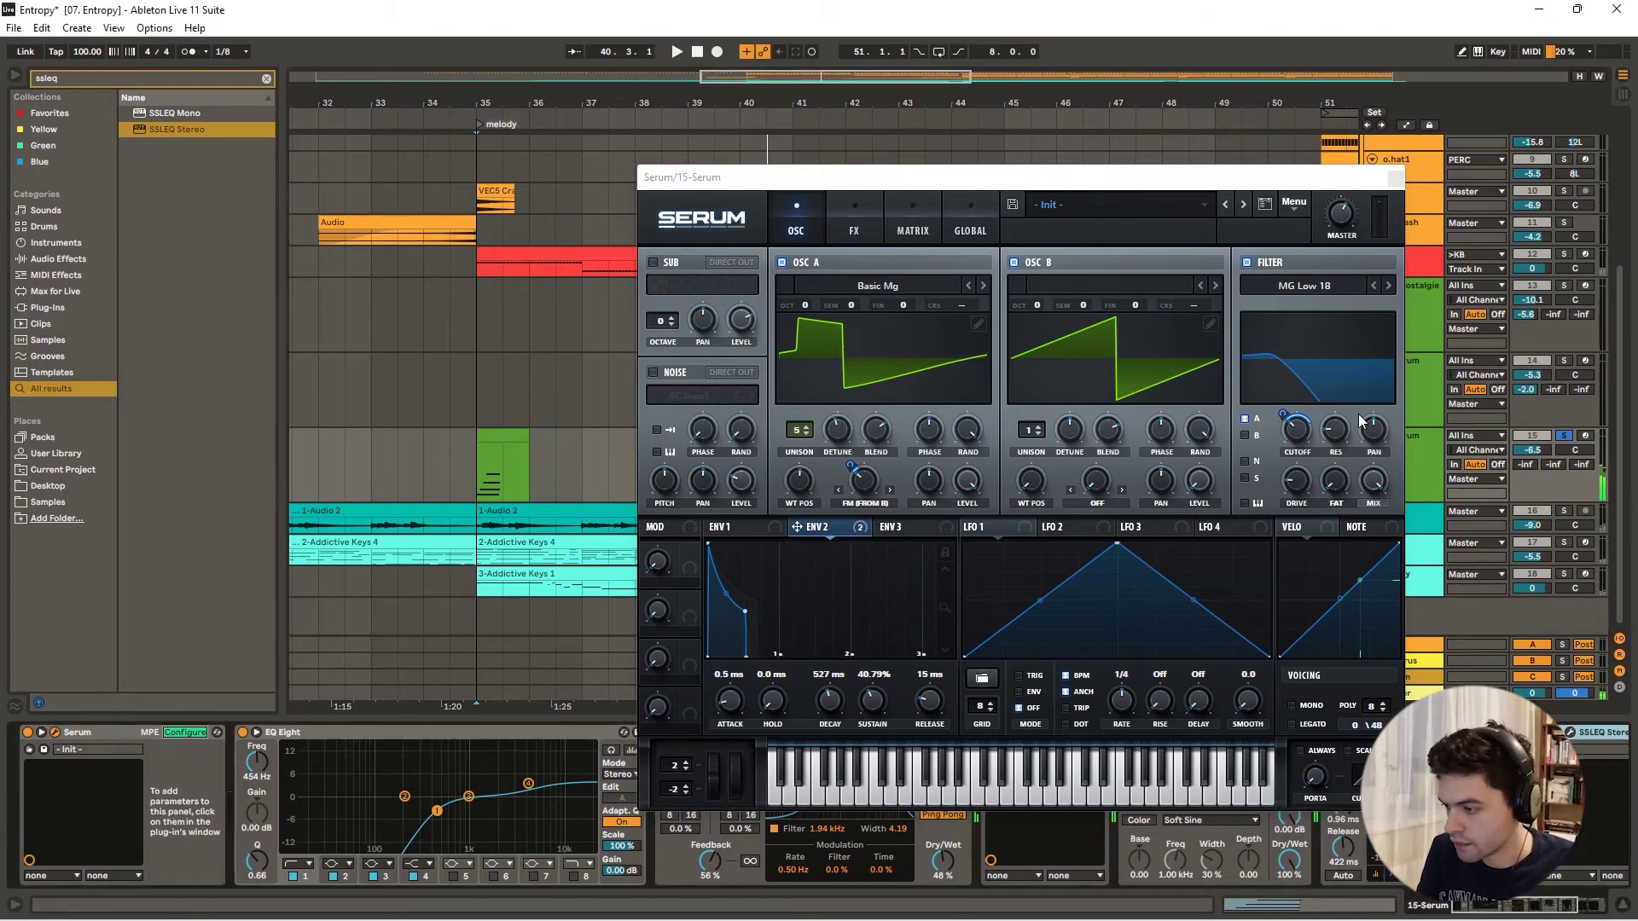
{"action": "left_click", "coordinate": [1289, 440]}
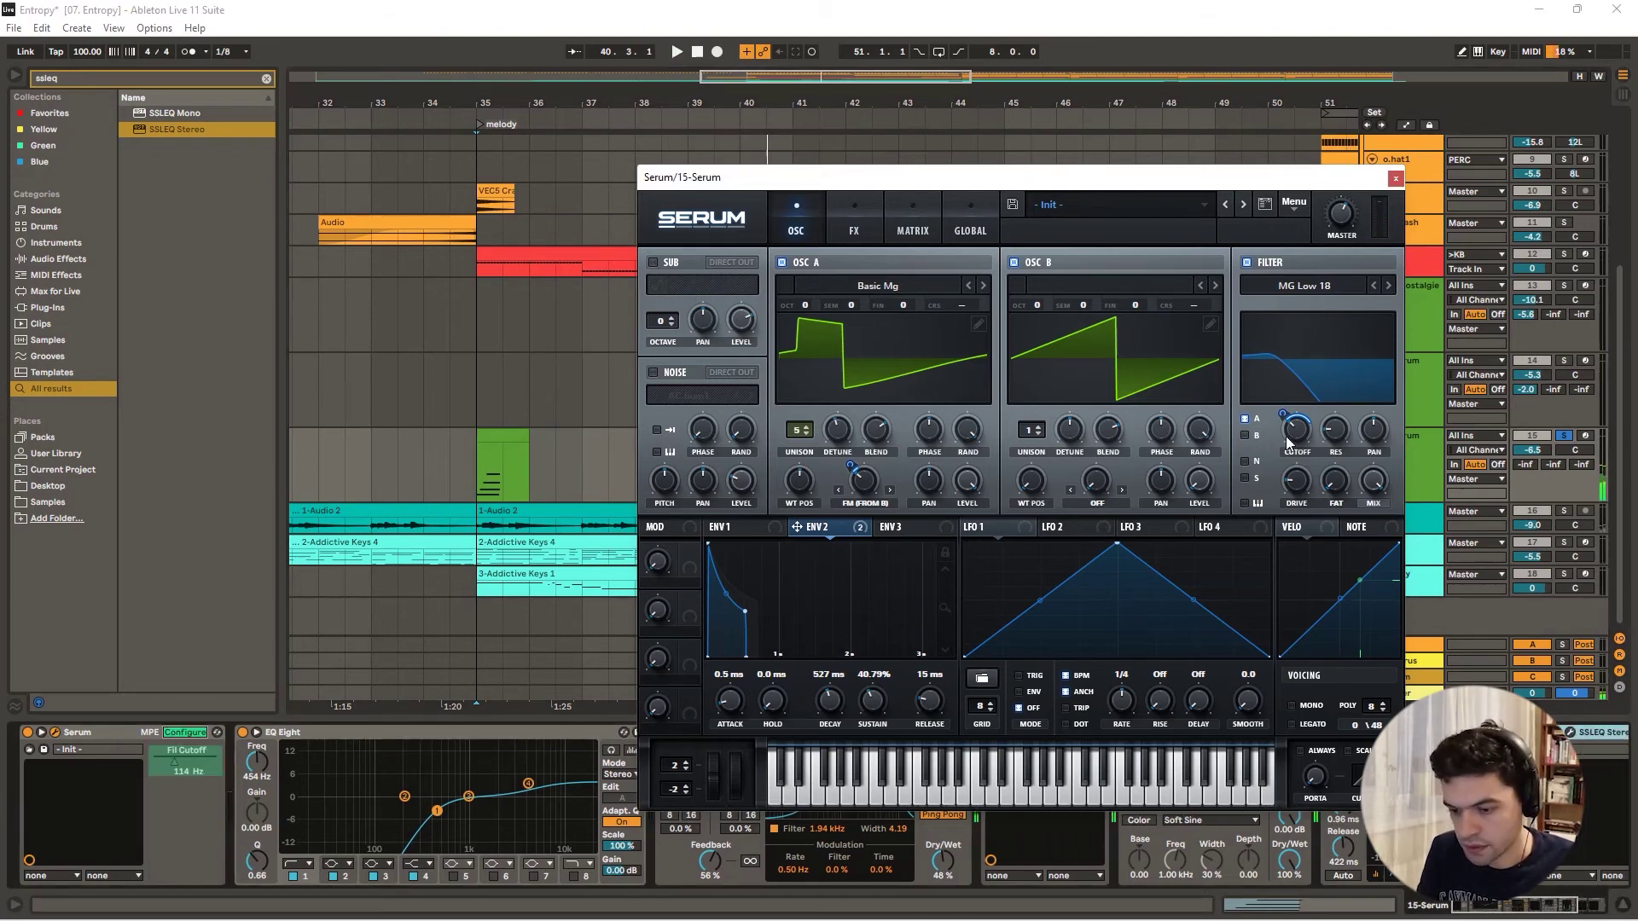
{"action": "left_click", "coordinate": [189, 736]}
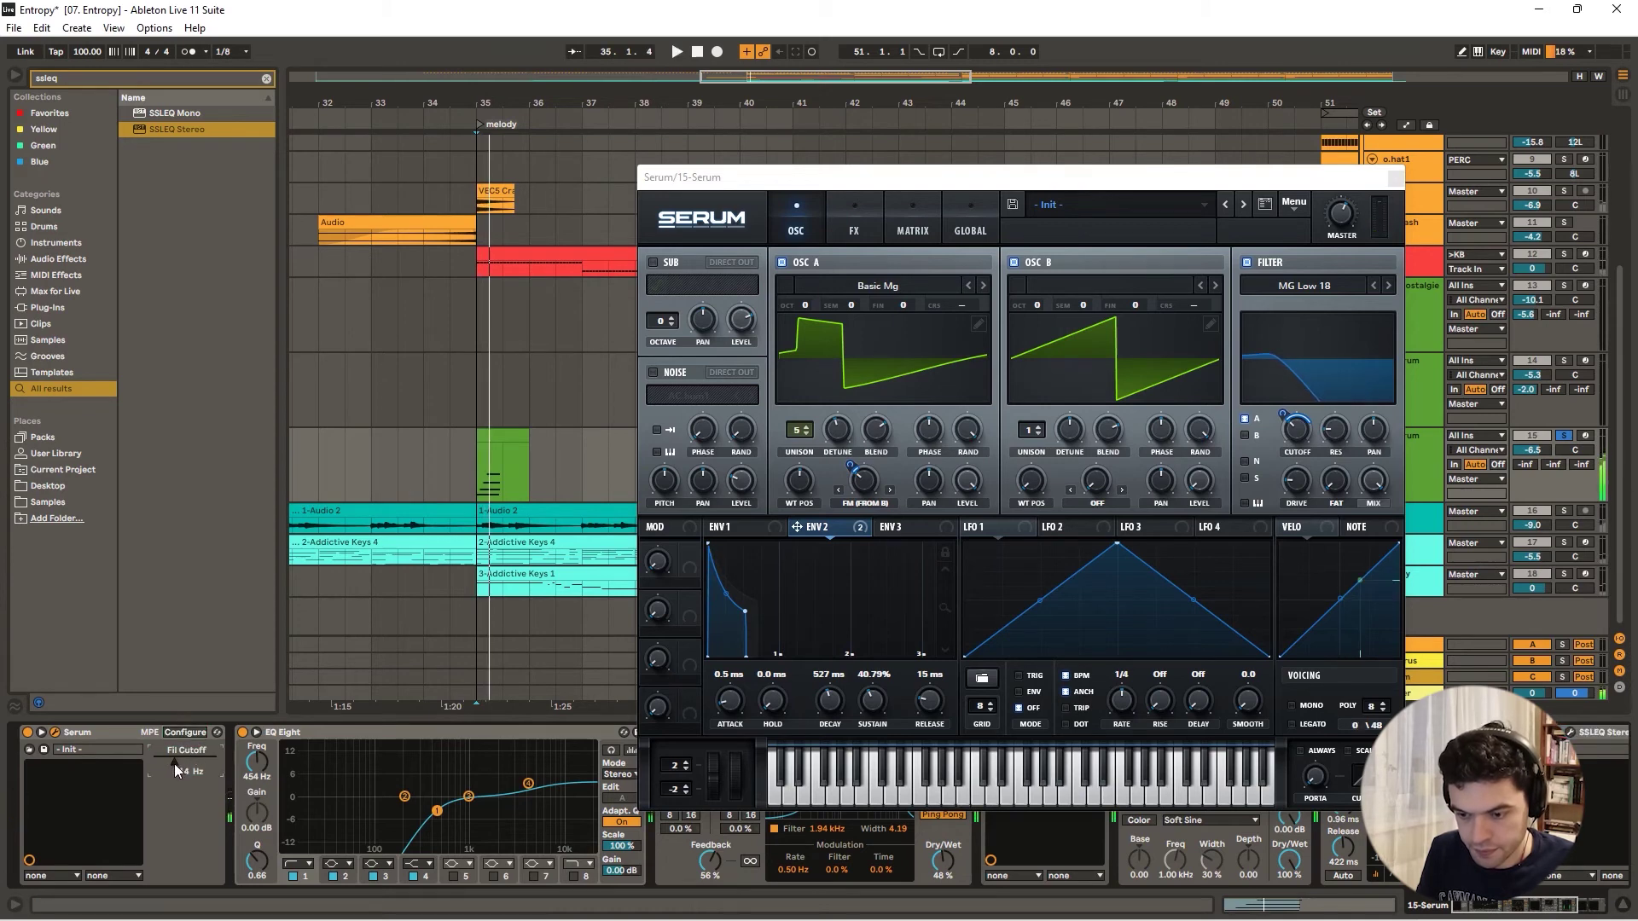
- Show the Fil Cutoff automation on the 15 Serum track and close the Serum window
{"action": "right_click", "coordinate": [174, 764]}
{"action": "left_click", "coordinate": [190, 771]}
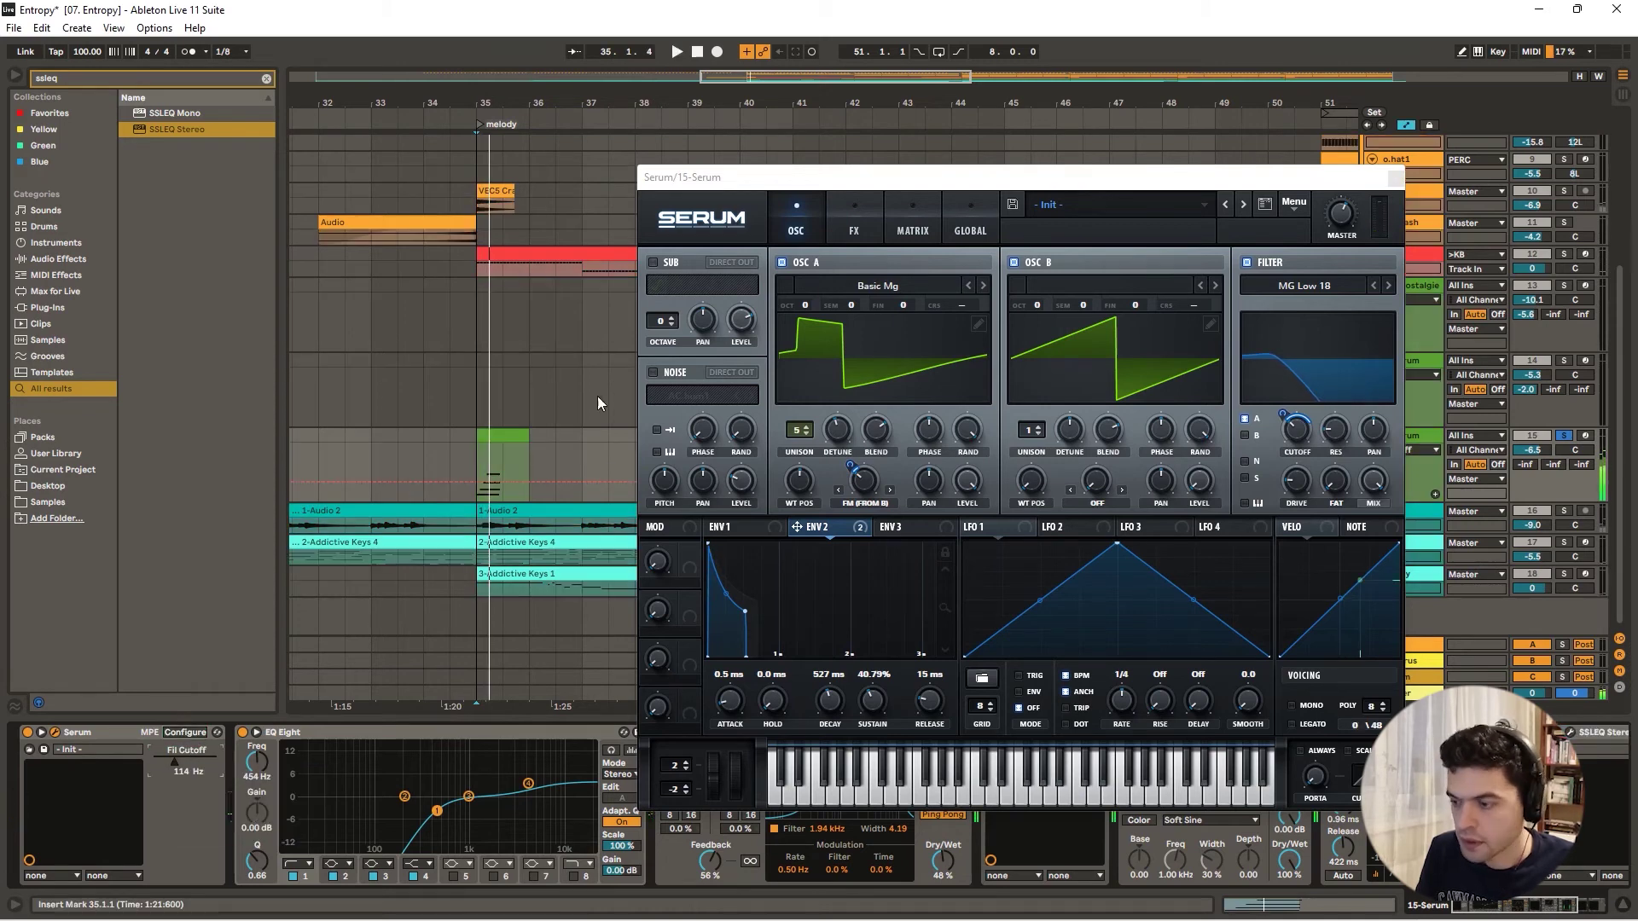
{"action": "left_click", "coordinate": [1390, 179]}
{"action": "left_click", "coordinate": [1414, 439]}
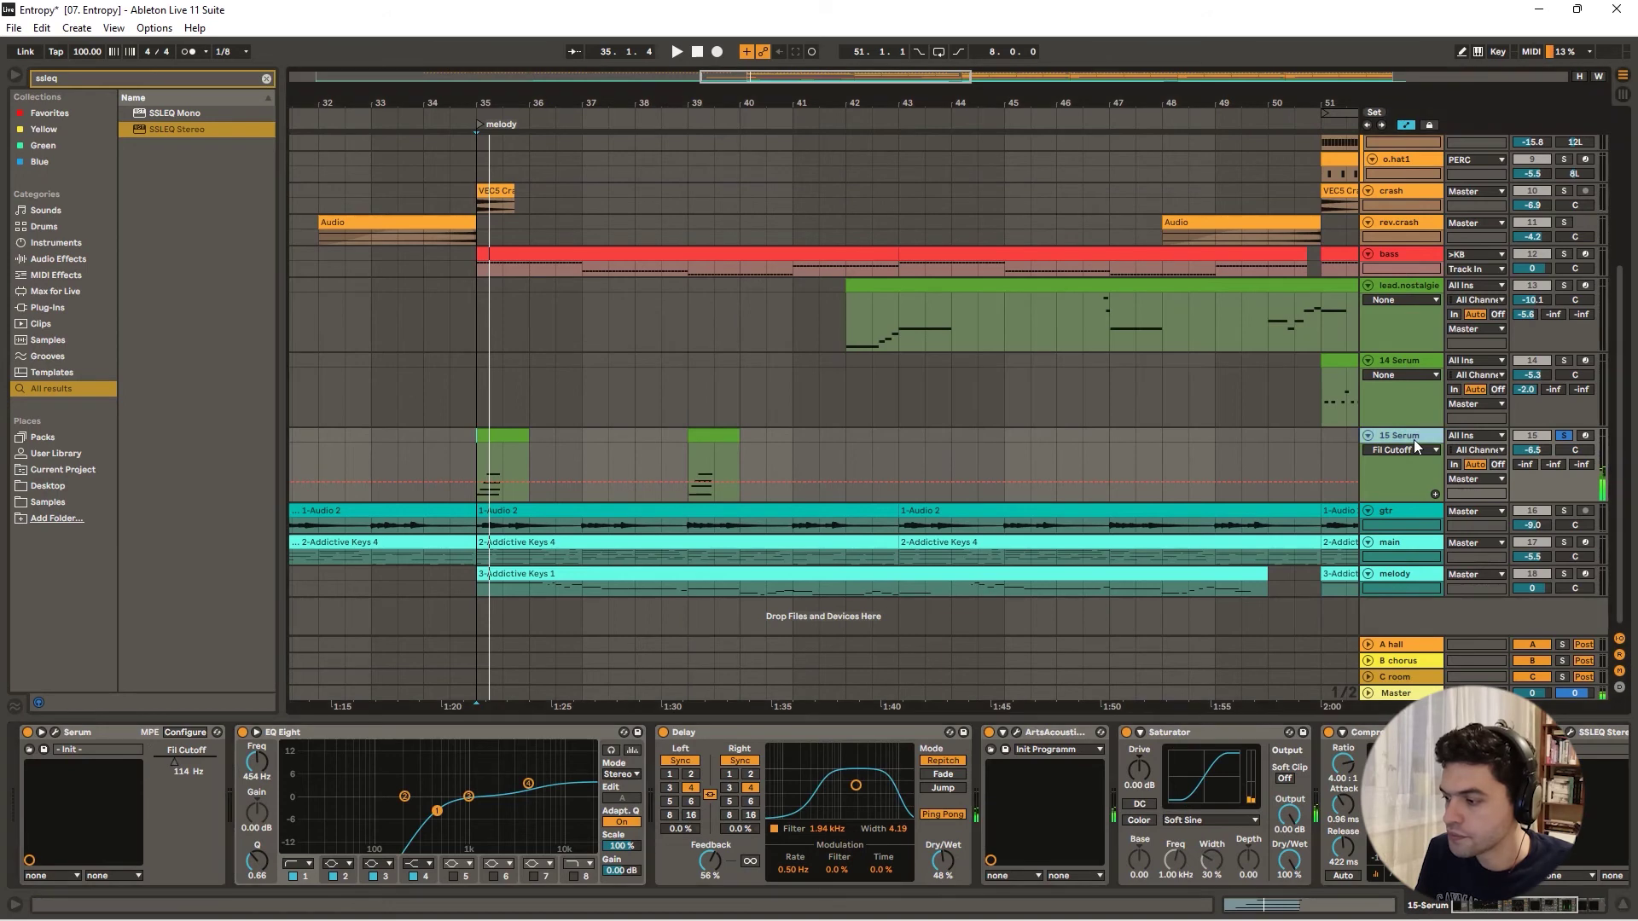
- Lower the Fil Cutoff automation to 0.20, unsolo 15 Serum and replay from bar 35 in the full mix
{"action": "left_click_drag", "start_coordinate": [464, 482], "coordinate": [464, 489]}
{"action": "left_click", "coordinate": [464, 117]}
{"action": "left_click", "coordinate": [451, 117]}
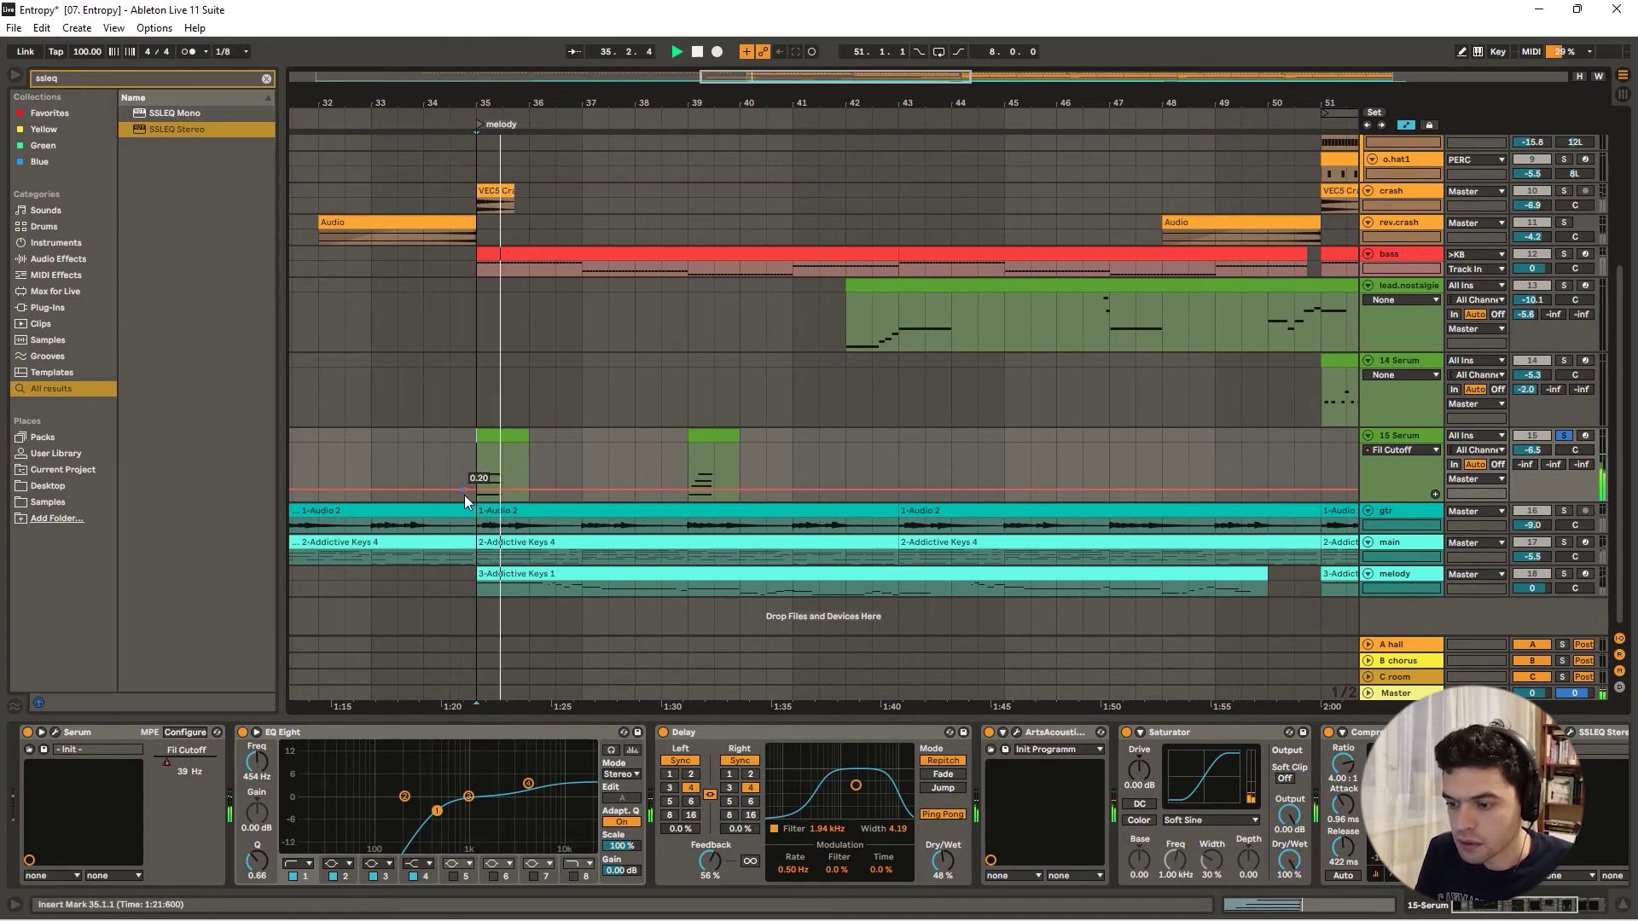
{"action": "left_click", "coordinate": [1563, 435]}
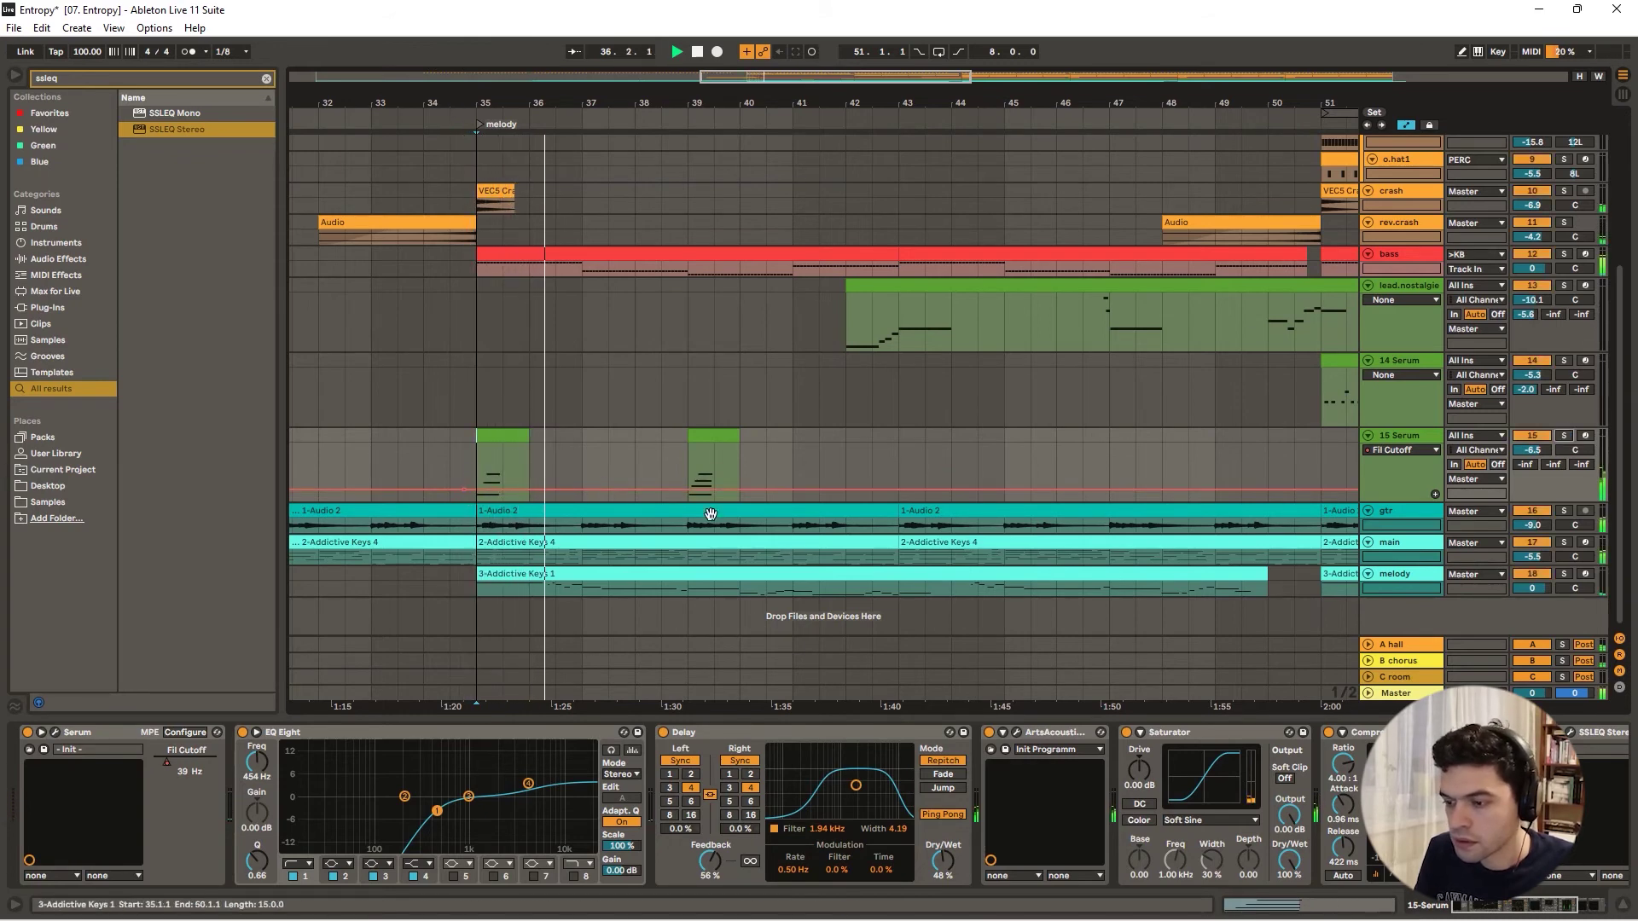
{"action": "key", "text": "space"}
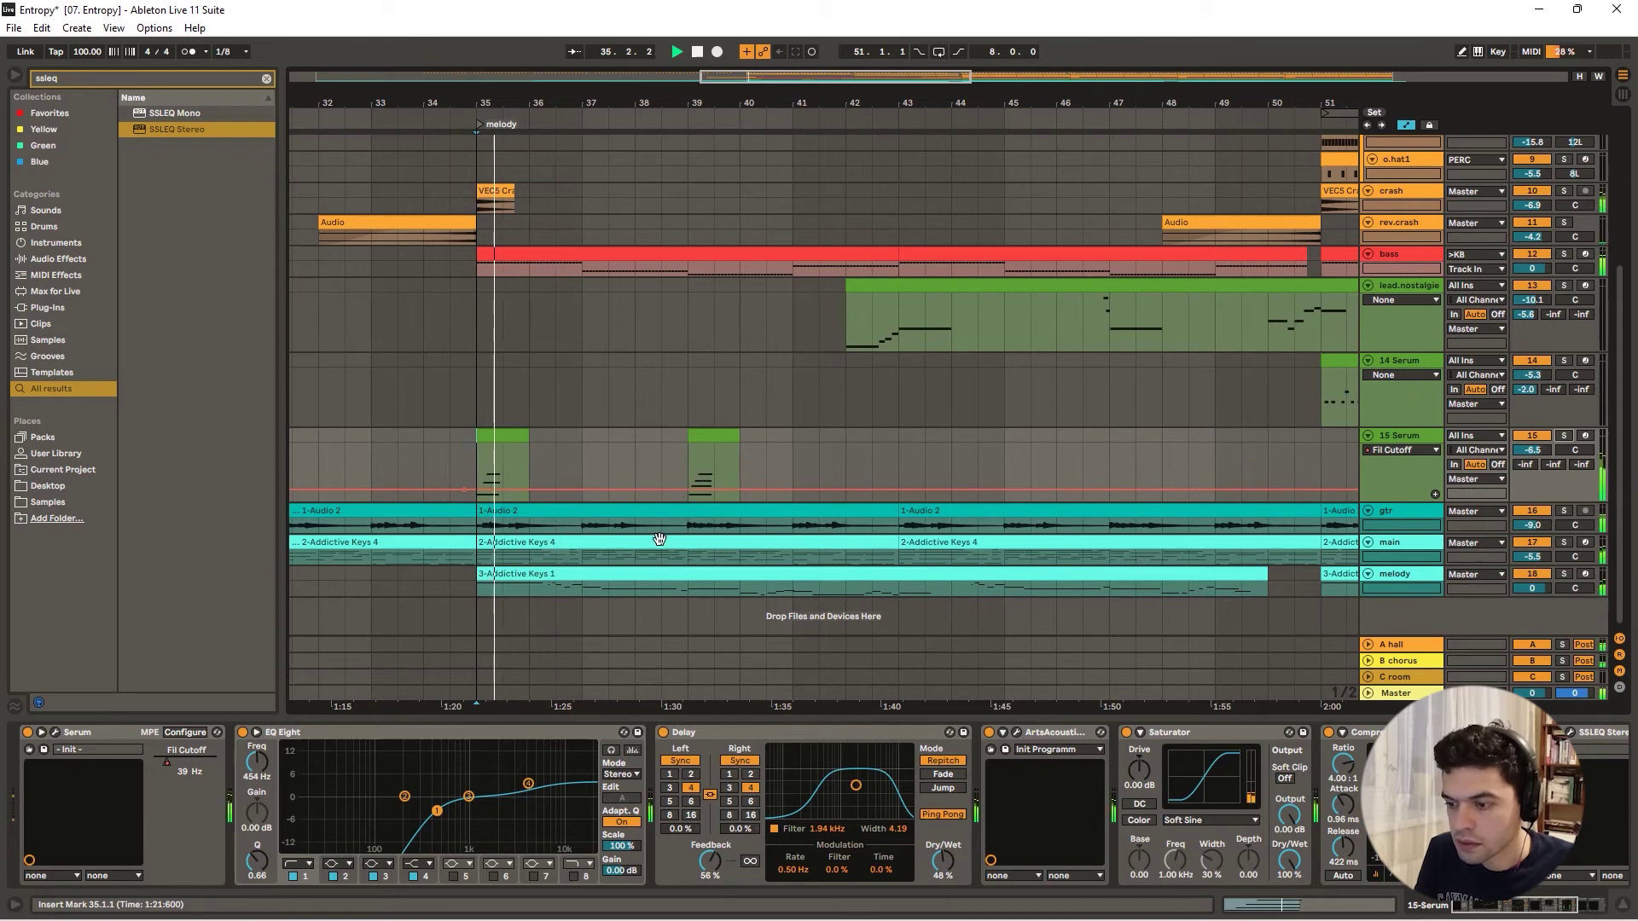
- Ramp the Fil Cutoff automation up from bar 35 to about 56 Hz at bar 39 and audition the second arpeggio
{"action": "left_click_drag", "start_coordinate": [663, 490], "coordinate": [689, 482]}
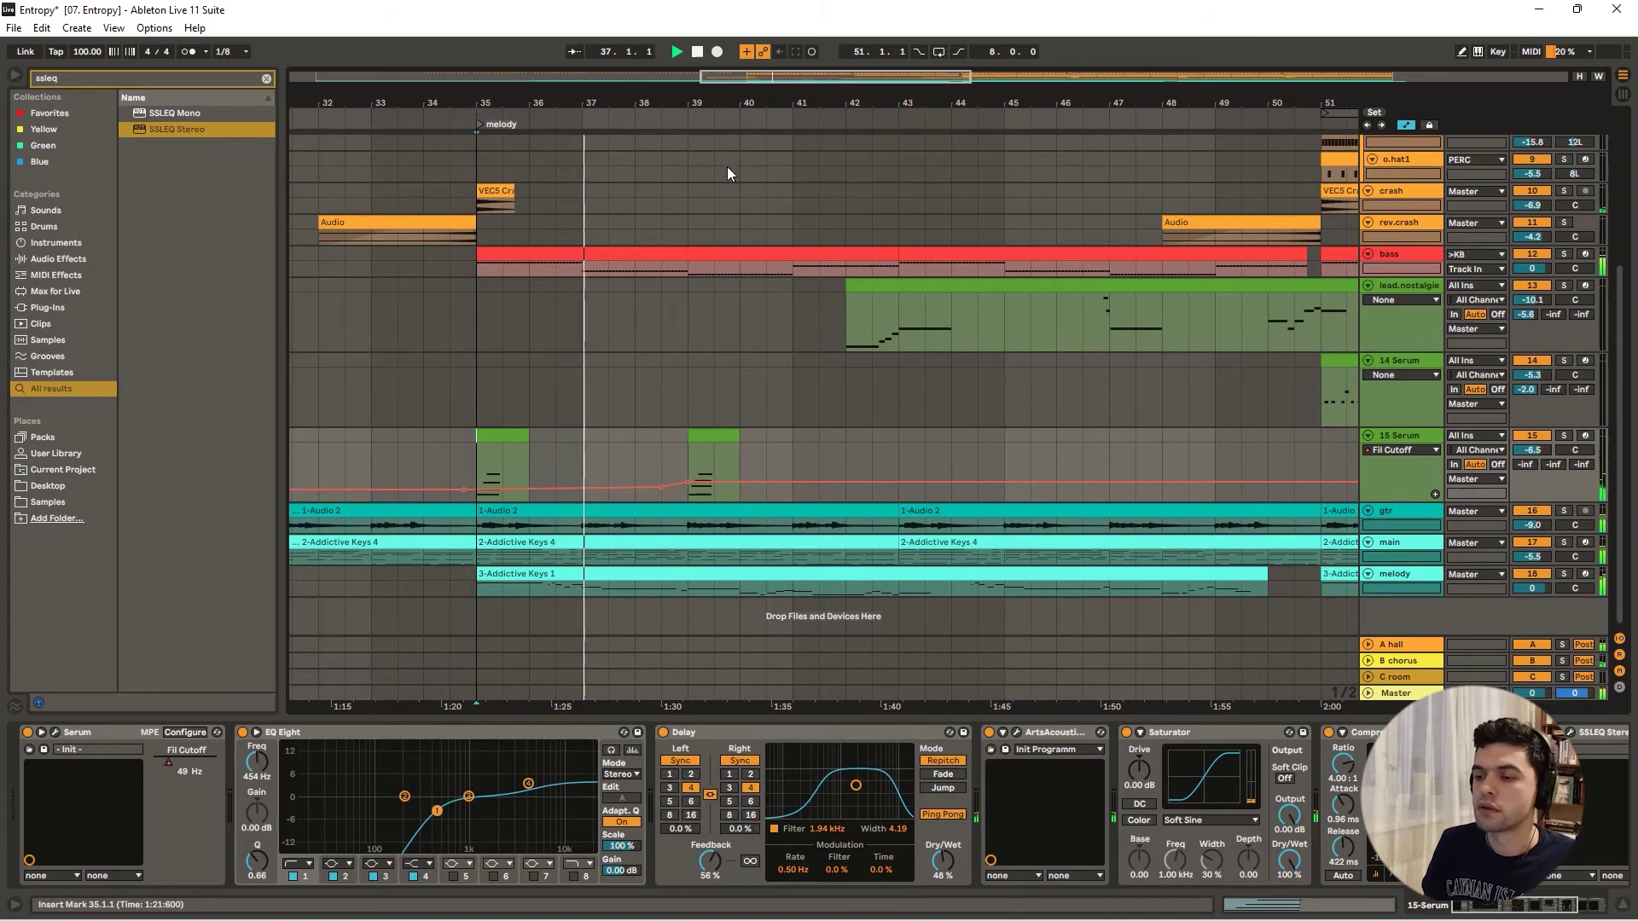
{"action": "scroll", "coordinate": [743, 501], "scroll_direction": "up", "scroll_amount": 1, "text": "ctrl"}
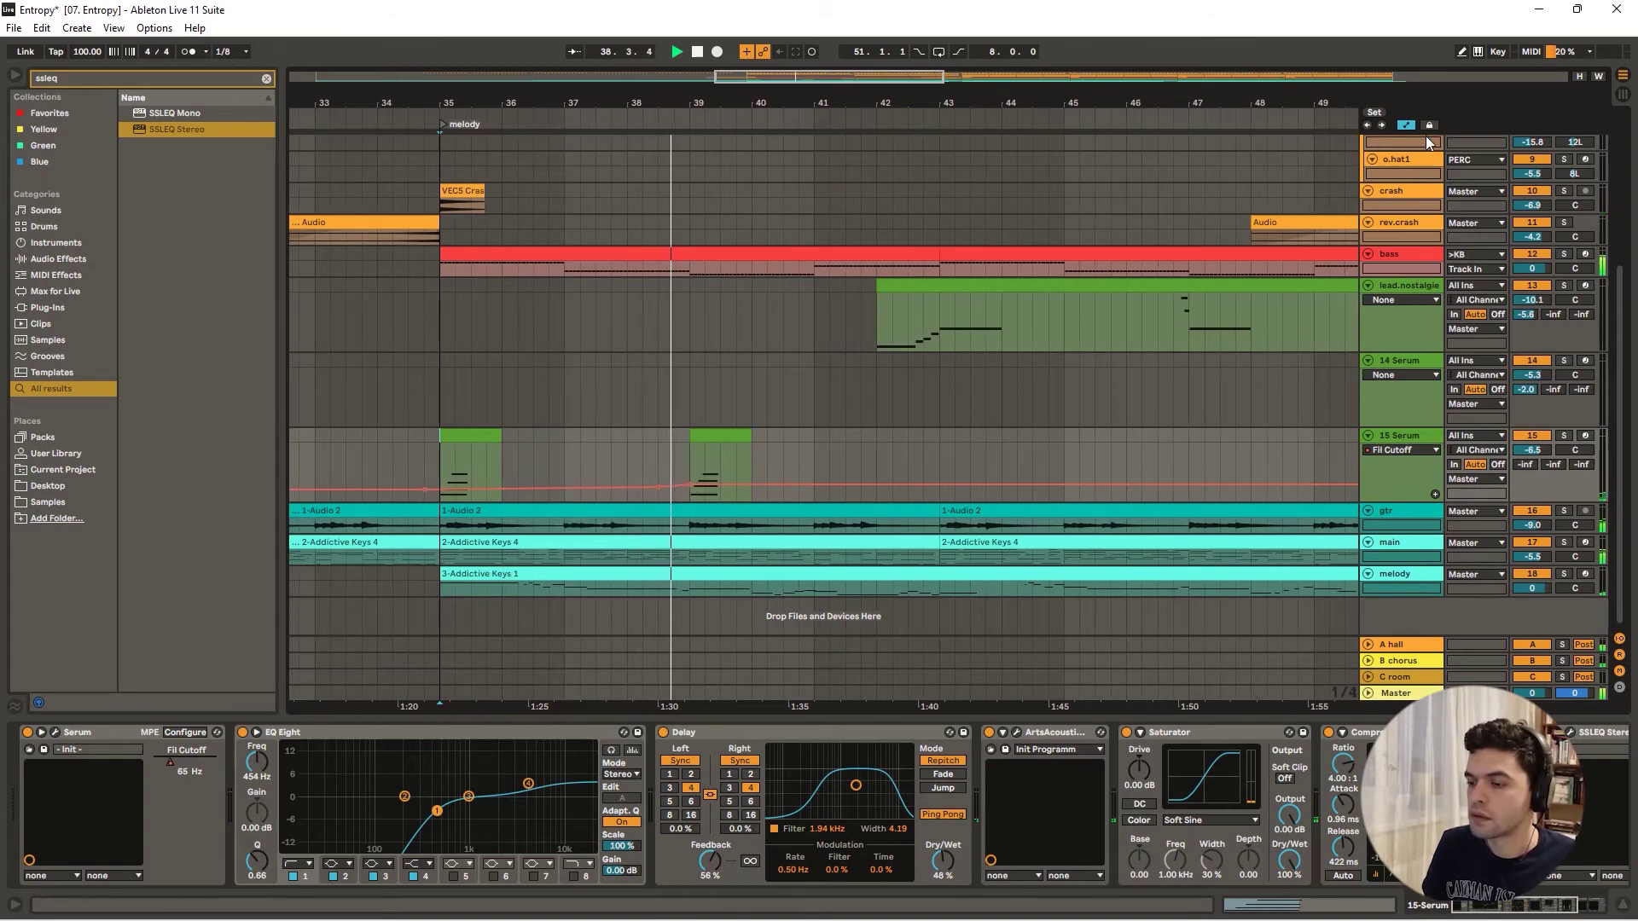
{"action": "left_click", "coordinate": [689, 485]}
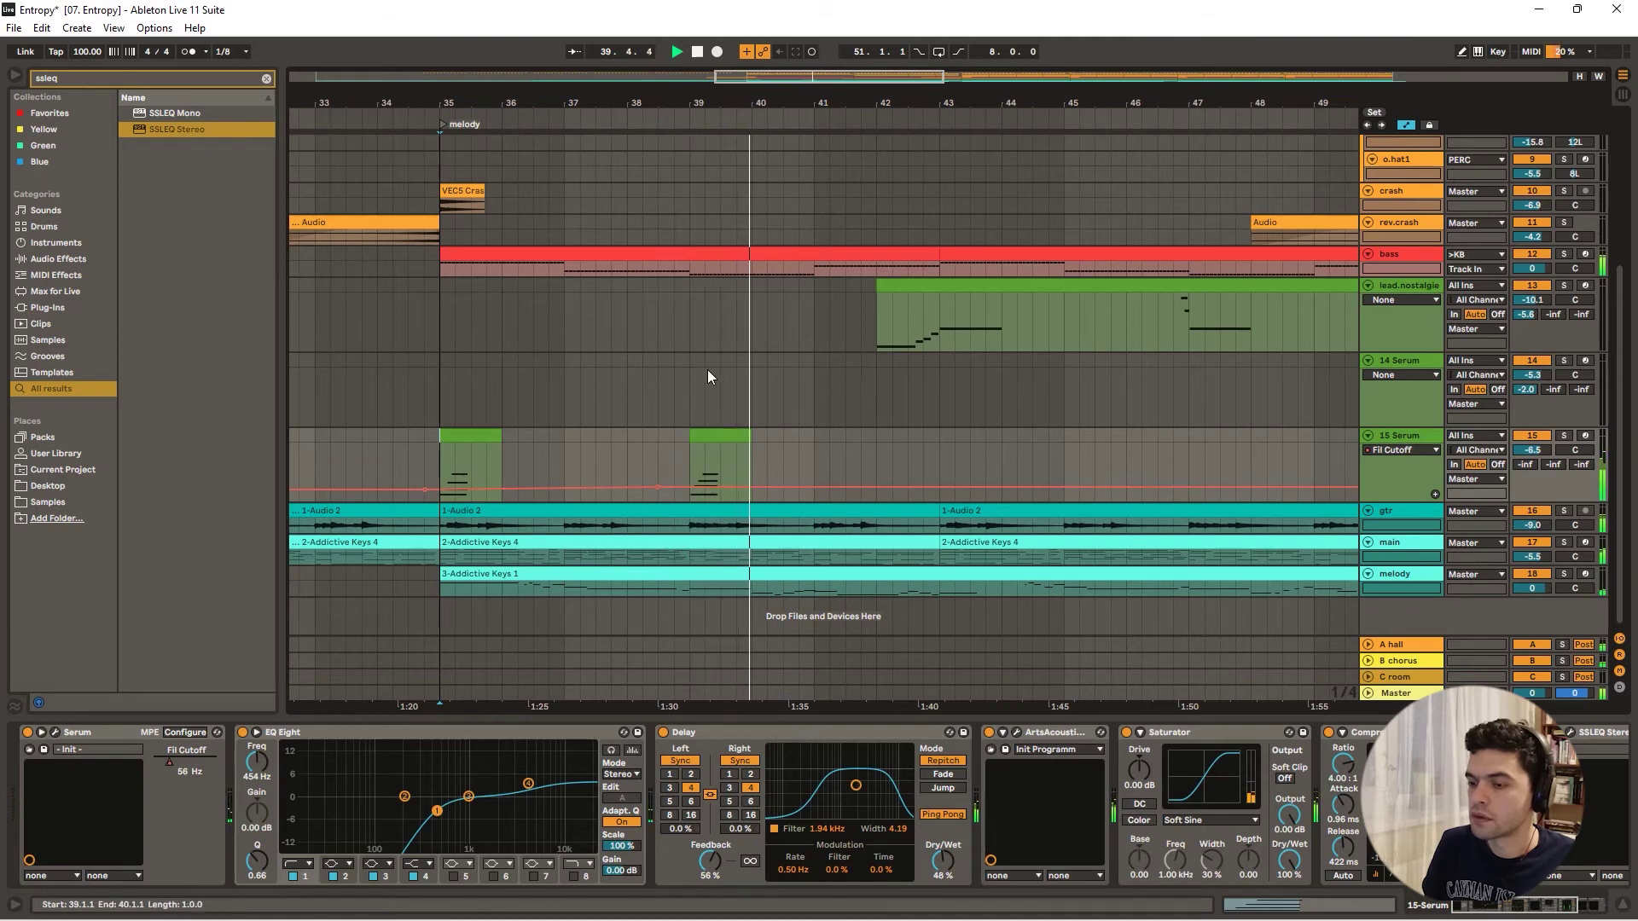
{"action": "left_click", "coordinate": [674, 128]}
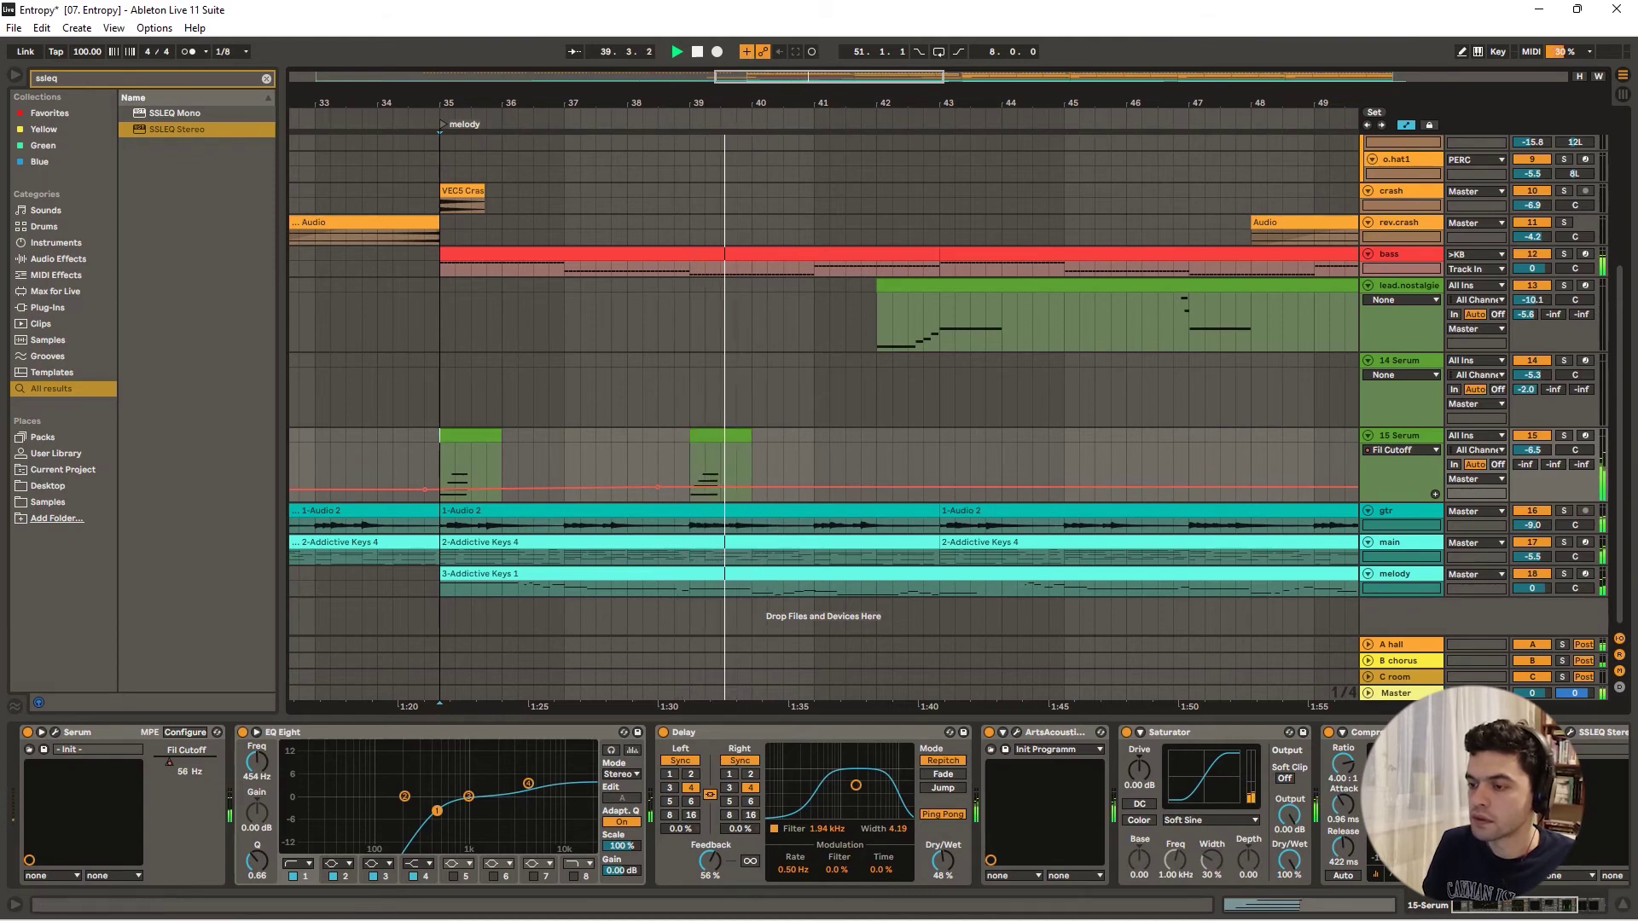
{"action": "left_click_drag", "start_coordinate": [681, 103], "coordinate": [640, 102]}
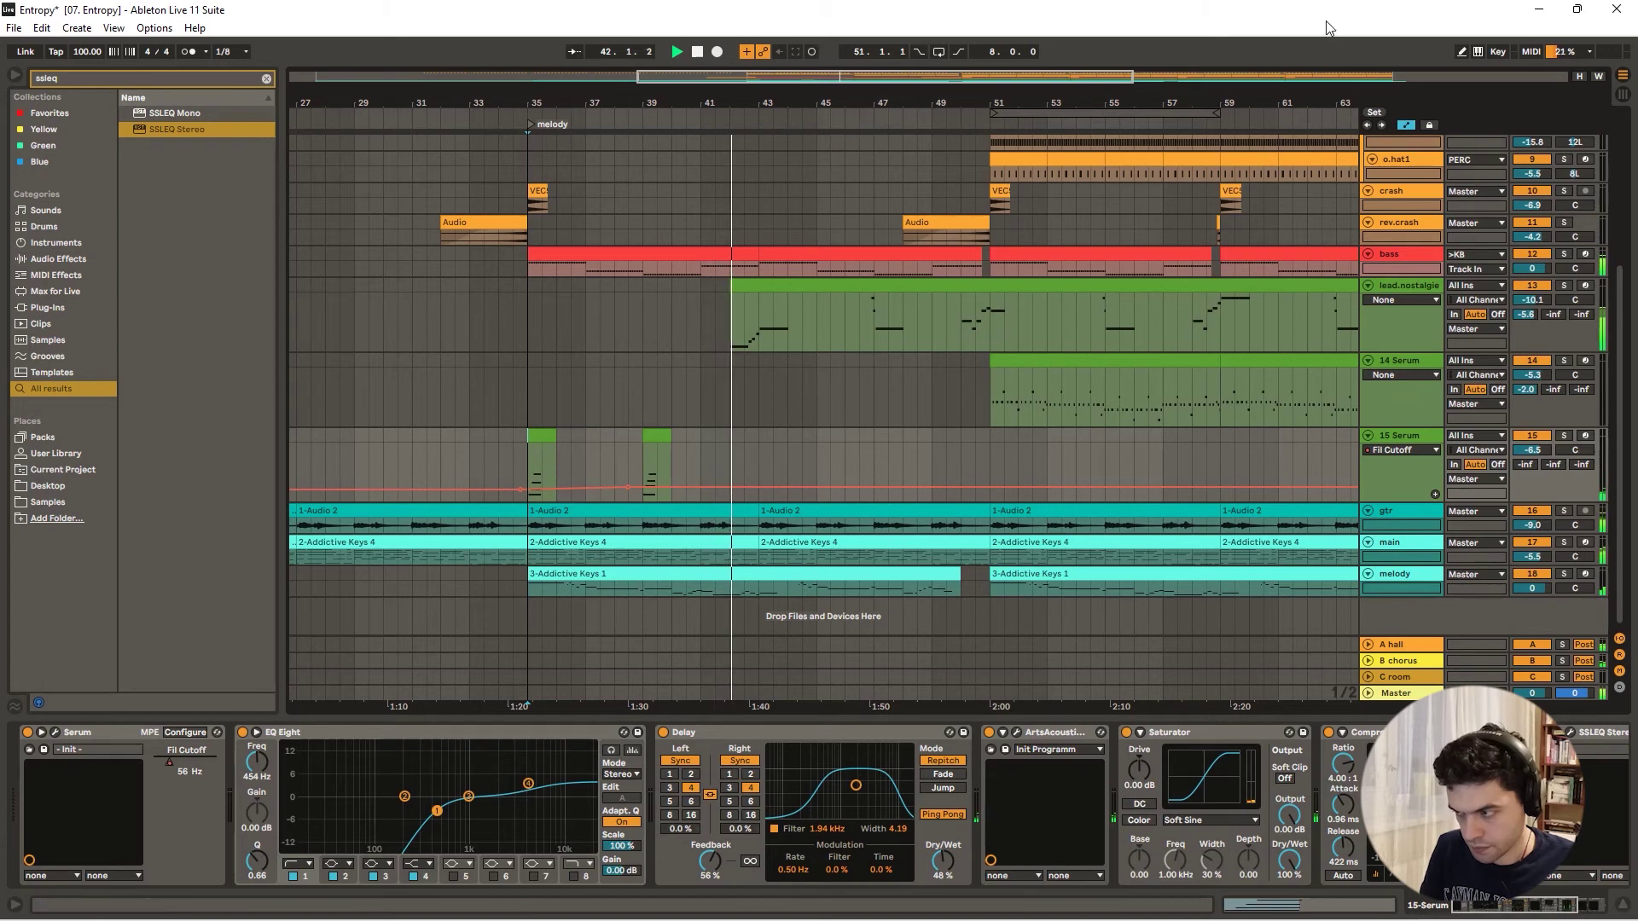
- Lock the automation envelopes, duplicate the 15 Serum clips of bars 35 to 43 to bar 43 and play from there
{"action": "left_click", "coordinate": [1428, 125]}
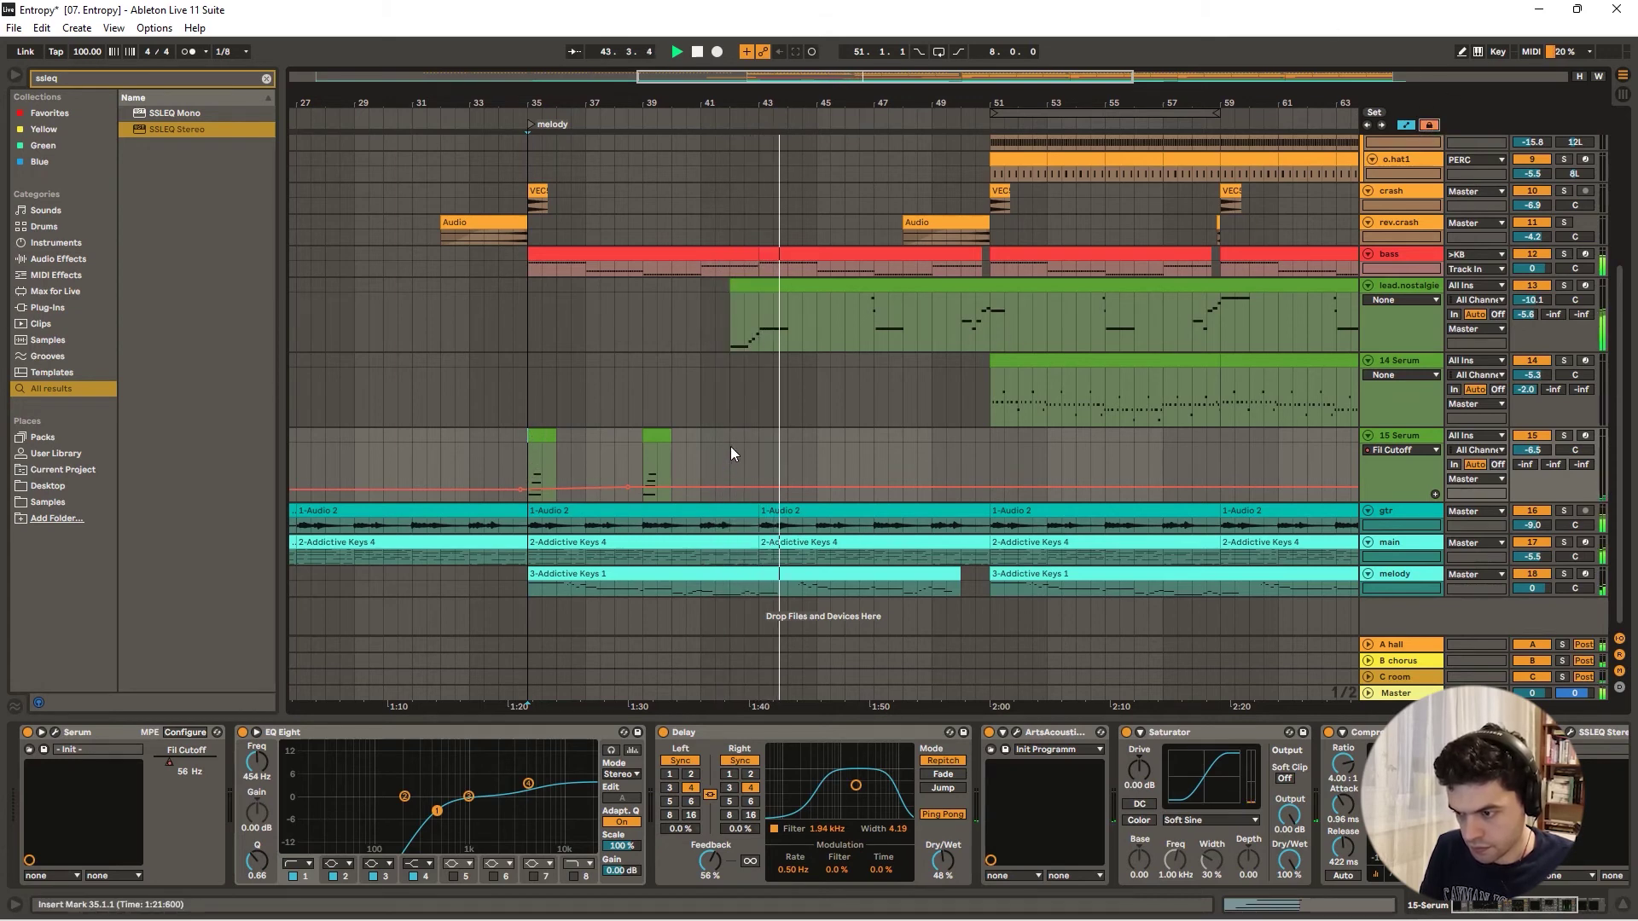
{"action": "left_click", "coordinate": [757, 452], "text": "shift"}
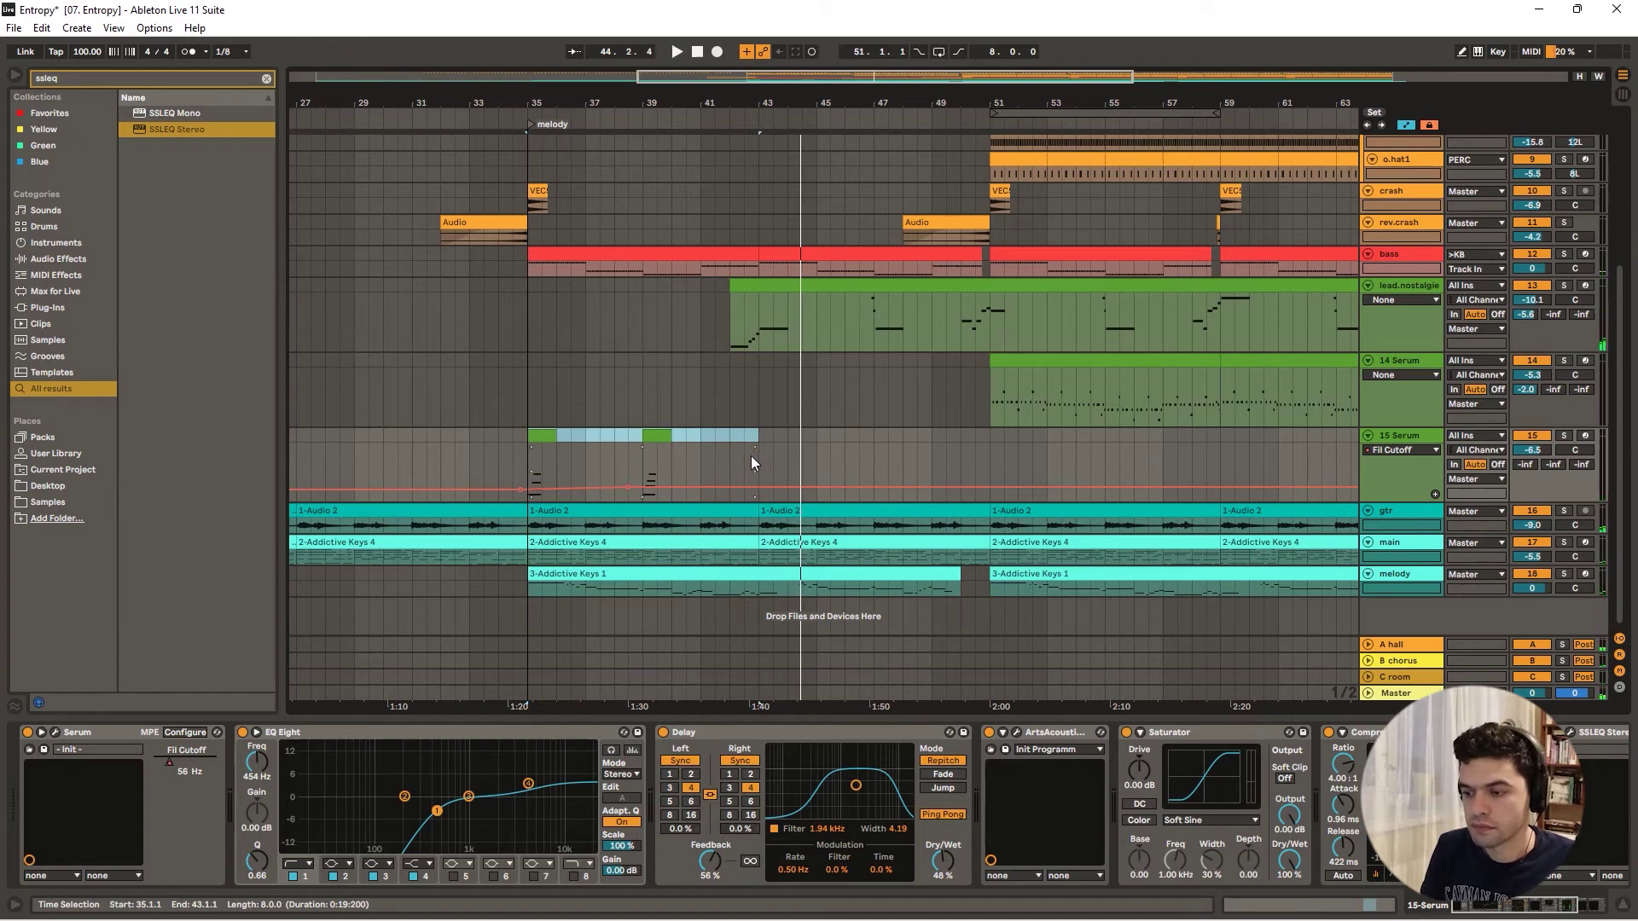
{"action": "key", "text": "ctrl+d"}
{"action": "left_click", "coordinate": [752, 118]}
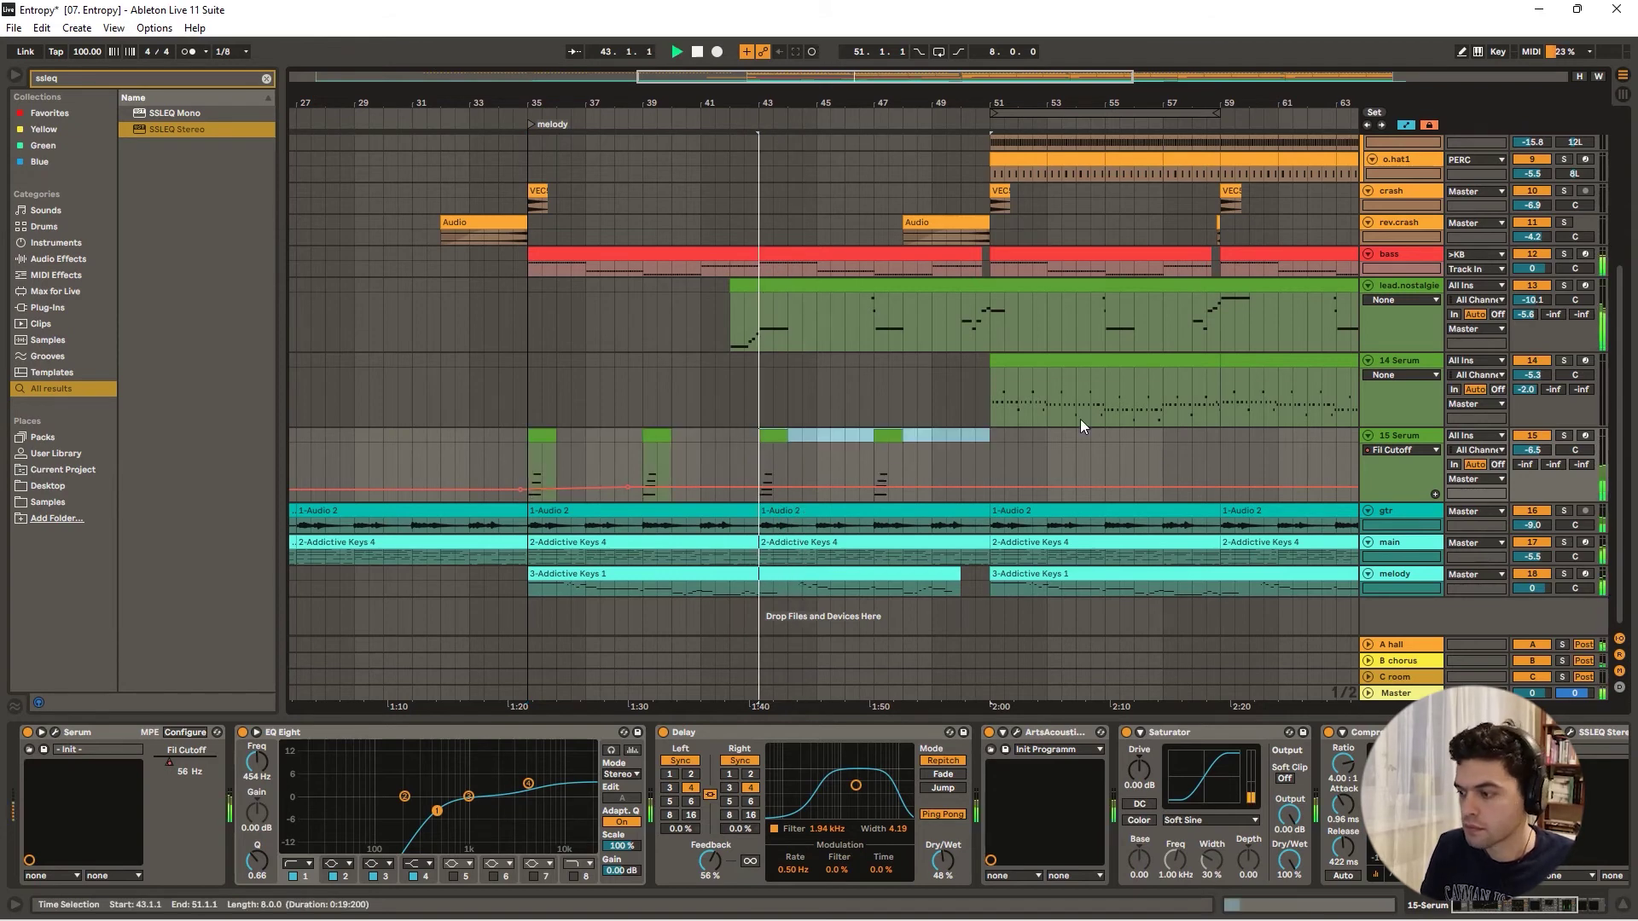
- Put the Fil Cutoff automation in its own lane and show the VolumeShaper Mix automation on the main 15 Serum lane
{"action": "left_click", "coordinate": [1435, 494]}
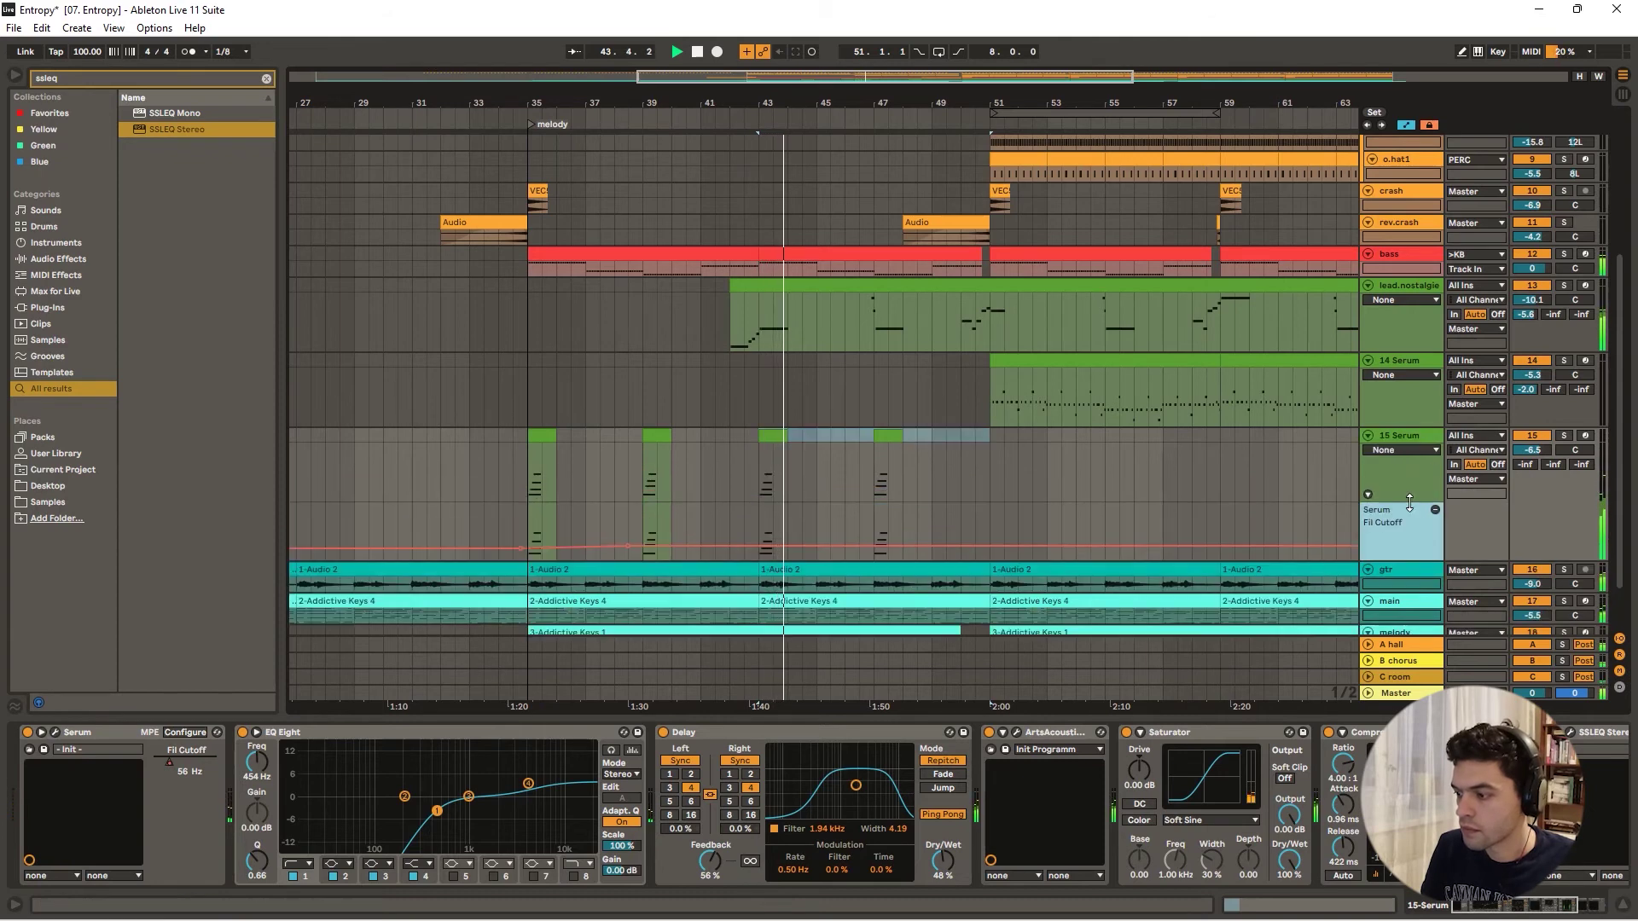
{"action": "left_click", "coordinate": [1399, 448]}
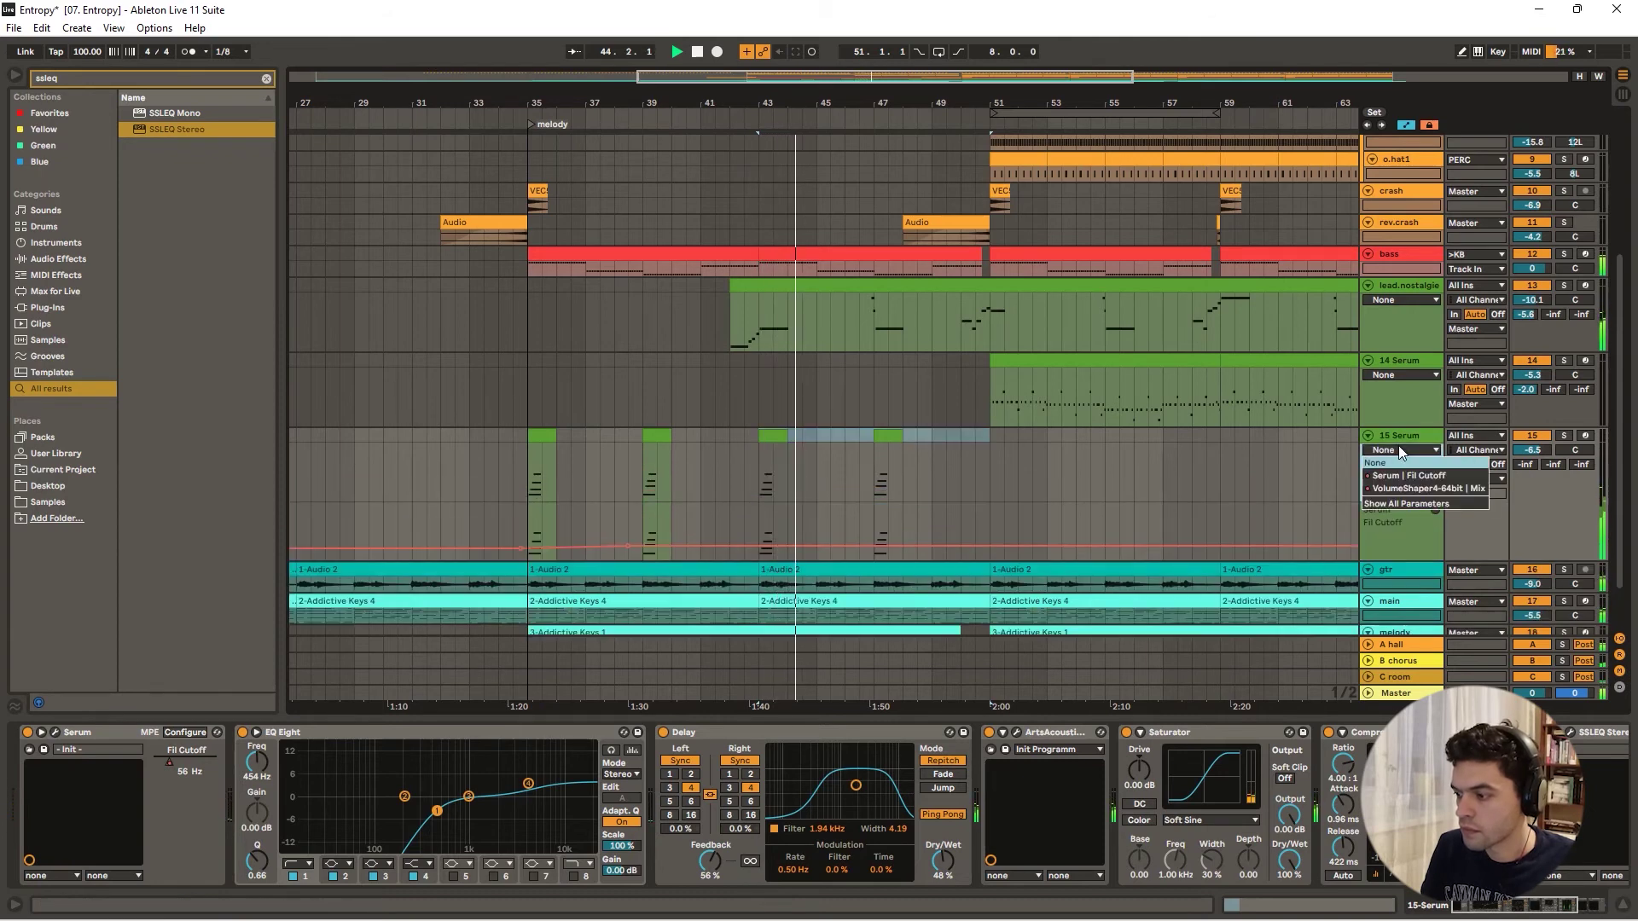
{"action": "left_click", "coordinate": [1400, 489]}
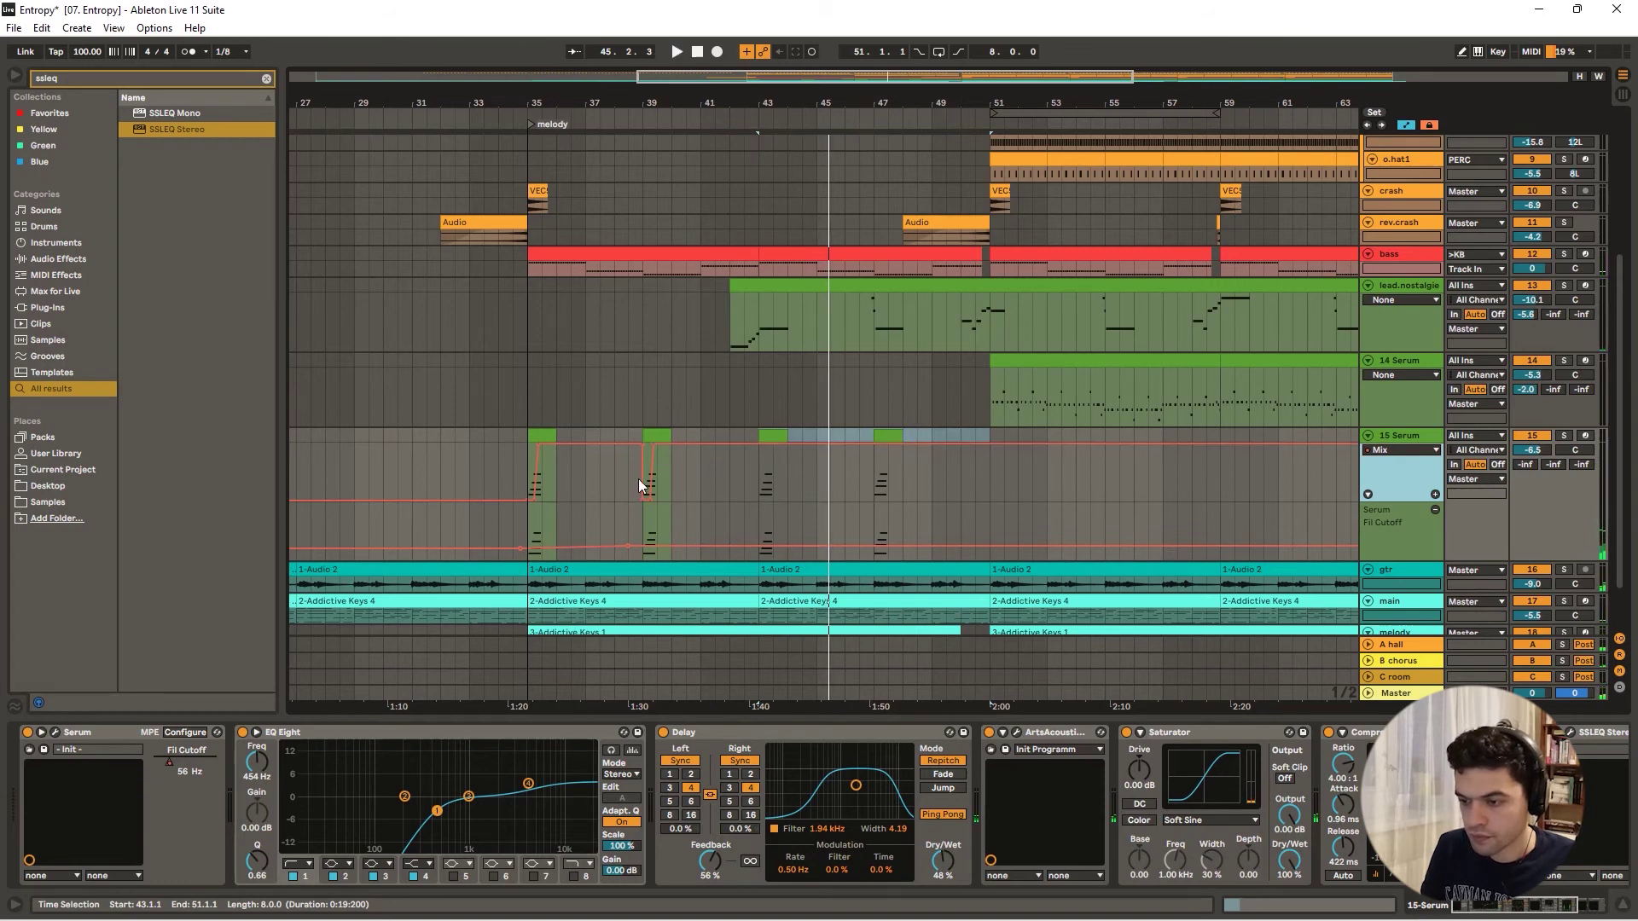
- Copy the one-bar Mix automation from bar 39 to the arpeggios at bars 43 and 47 and replay from bar 43
{"action": "left_click_drag", "start_coordinate": [642, 476], "coordinate": [668, 475]}
{"action": "key", "text": "ctrl+c"}
{"action": "left_click", "coordinate": [764, 476]}
{"action": "key", "text": "ctrl+v"}
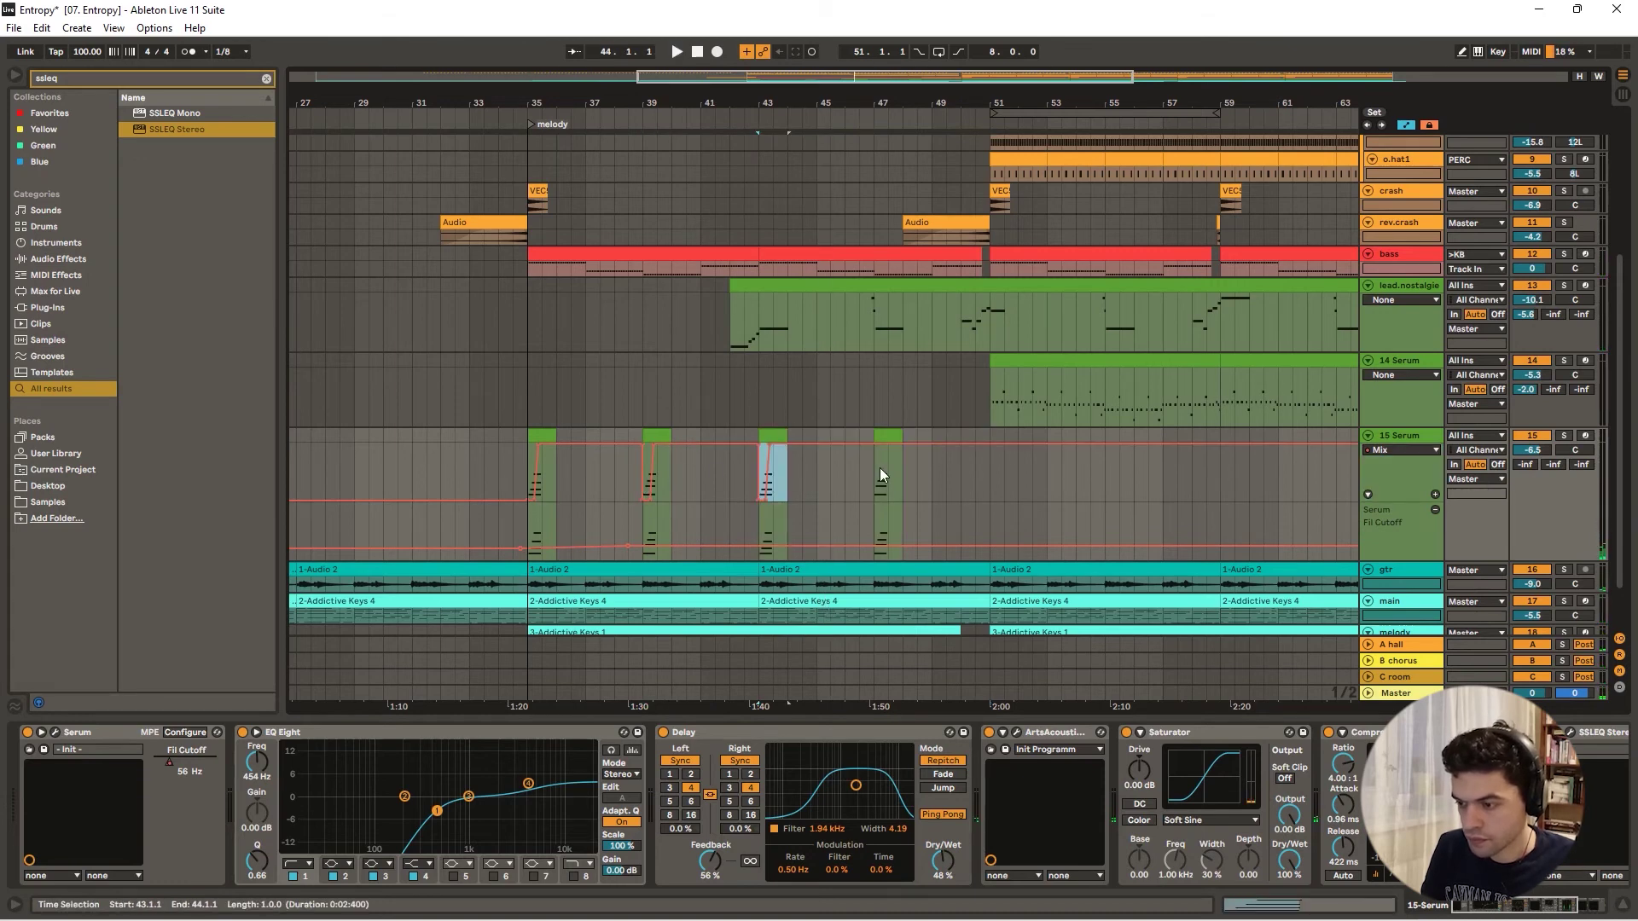
{"action": "left_click", "coordinate": [875, 476]}
{"action": "key", "text": "ctrl+v"}
{"action": "left_click", "coordinate": [735, 115]}
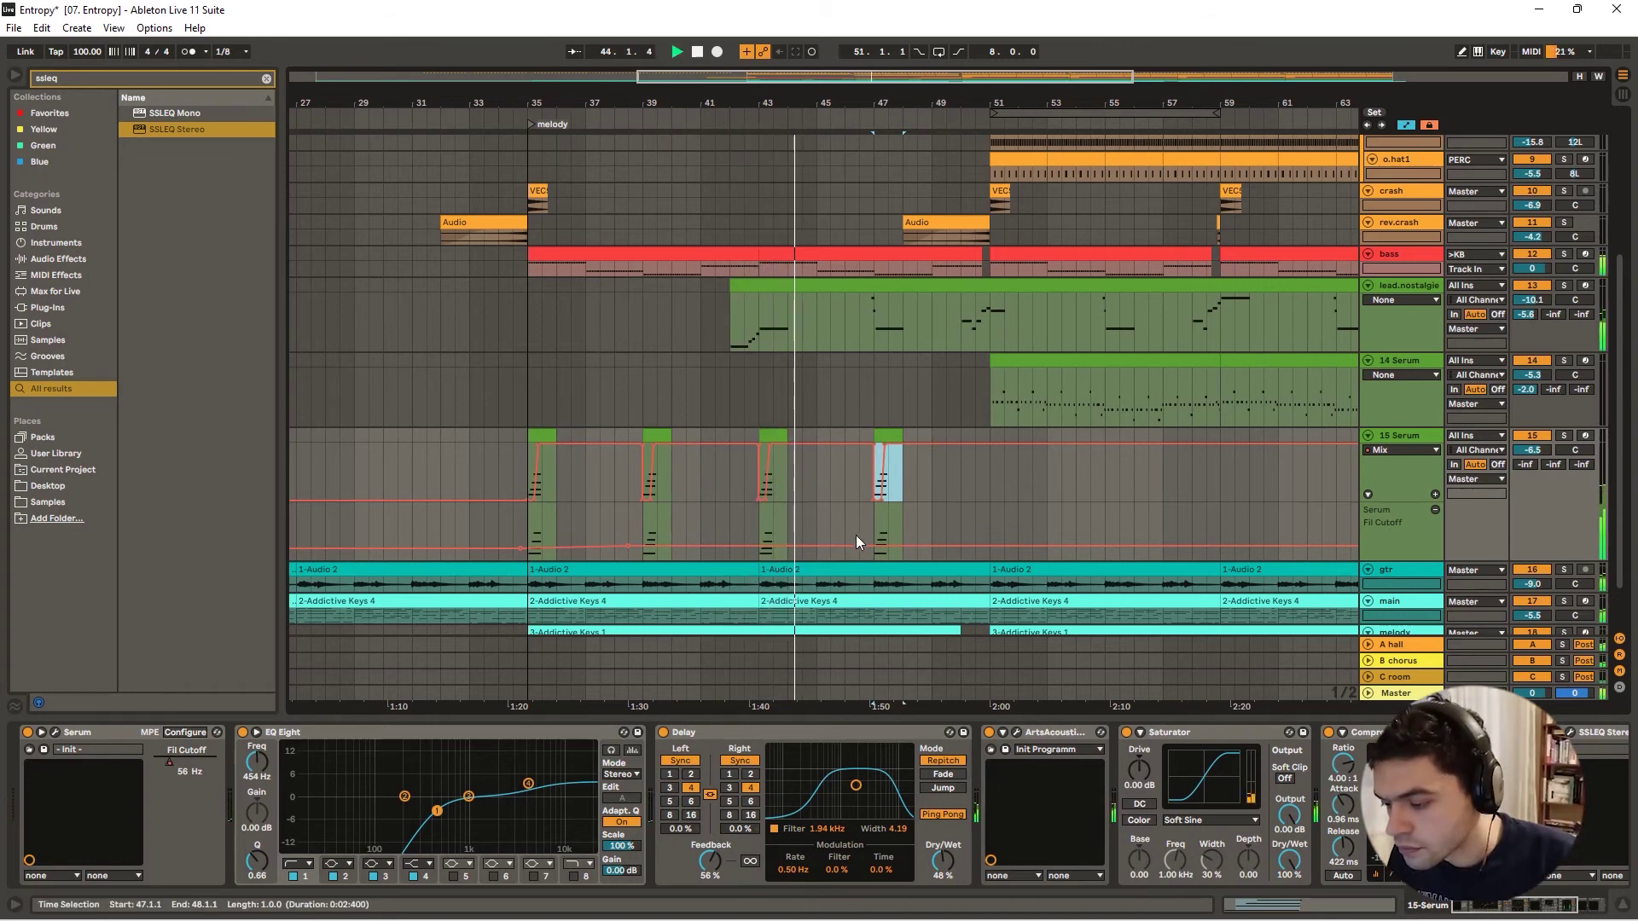
- Raise the Fil Cutoff automation at bar 43 to about 88 Hz while listening to the arpeggios
{"action": "left_click", "coordinate": [751, 545]}
{"action": "right_click", "coordinate": [752, 545]}
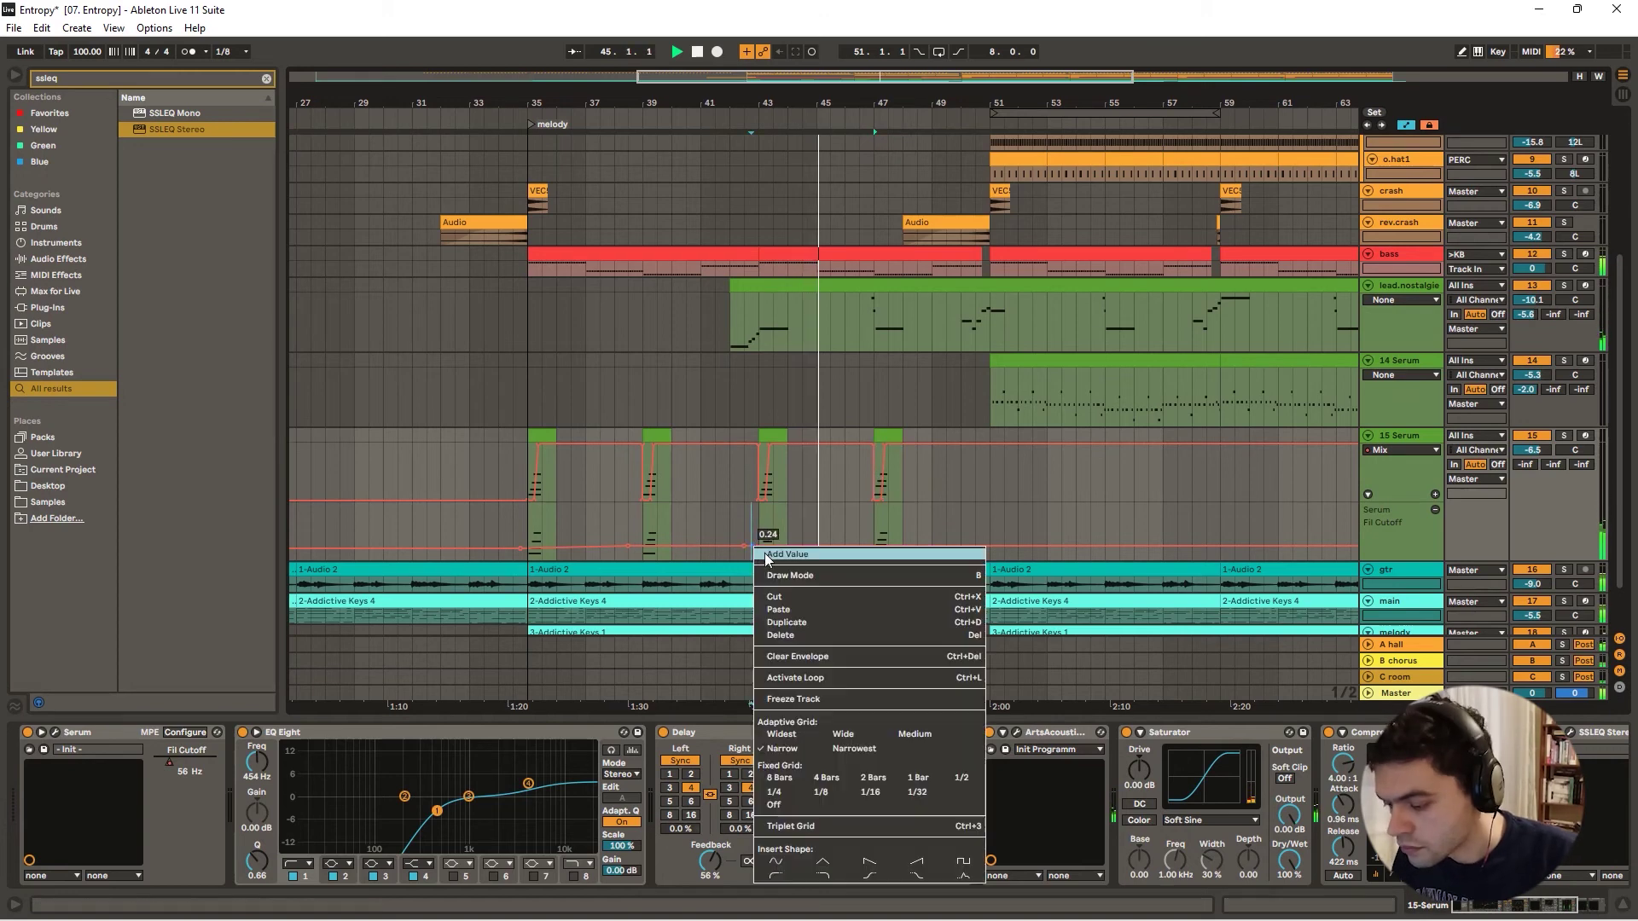
{"action": "key", "text": "Escape"}
{"action": "left_click_drag", "start_coordinate": [767, 543], "coordinate": [753, 549]}
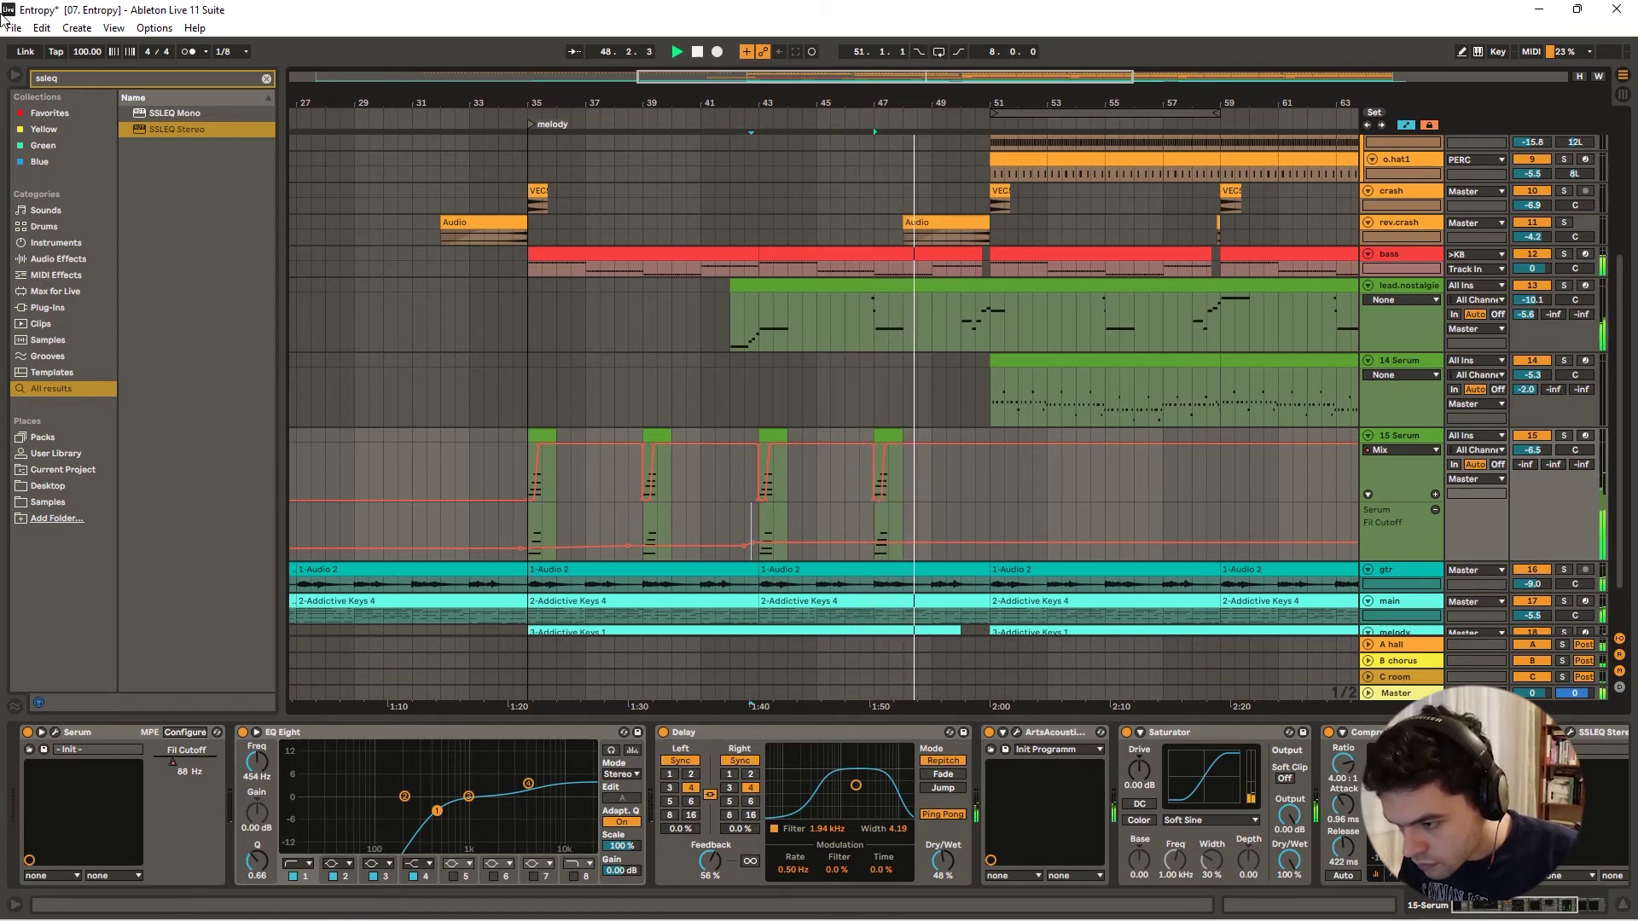
{"action": "left_click_drag", "start_coordinate": [659, 103], "coordinate": [605, 132]}
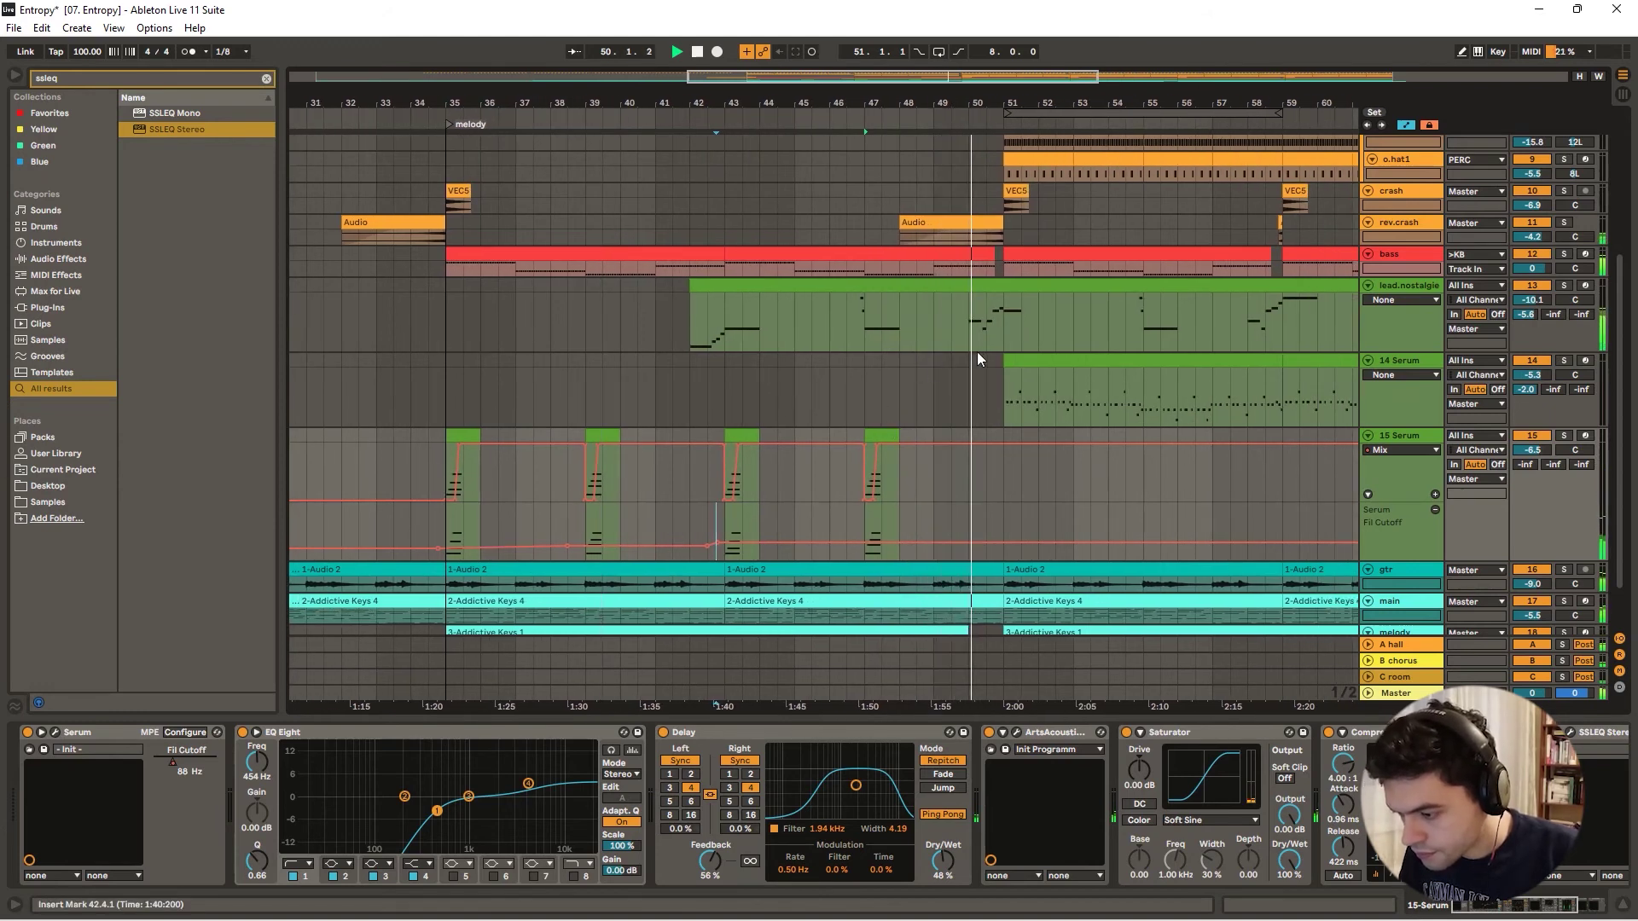
- Raise the Fil Cutoff automation at bar 51 to about 193 Hz and briefly replay from bar 47
{"action": "right_click", "coordinate": [998, 544]}
{"action": "left_click", "coordinate": [1020, 546]}
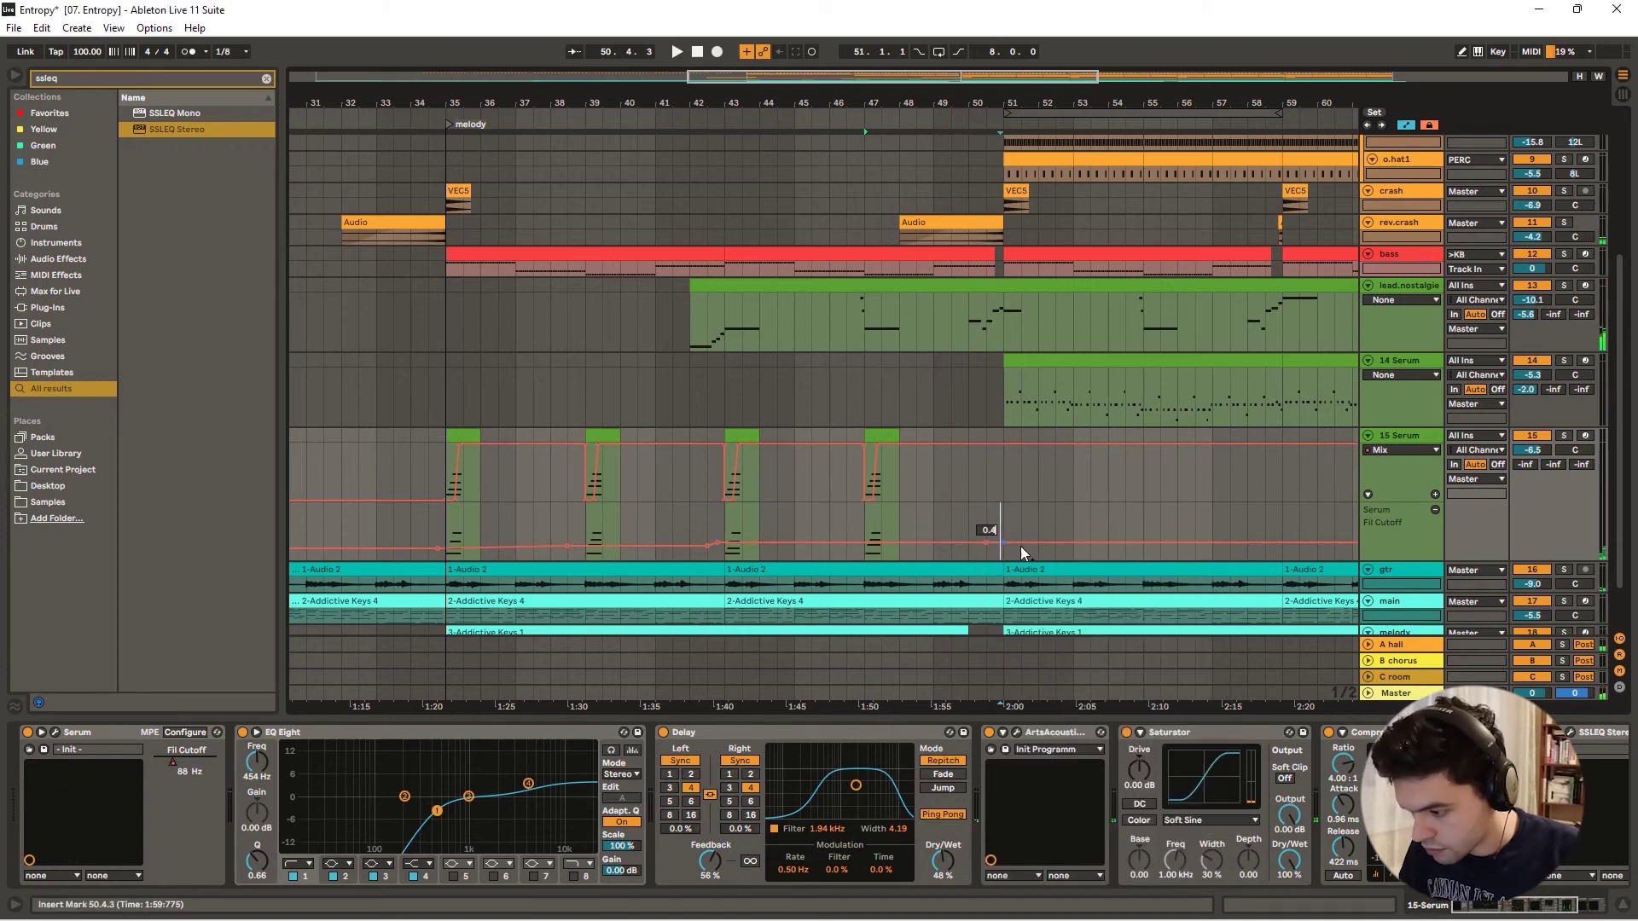
{"action": "left_click_drag", "start_coordinate": [1020, 546], "coordinate": [1005, 538]}
{"action": "key", "text": "space"}
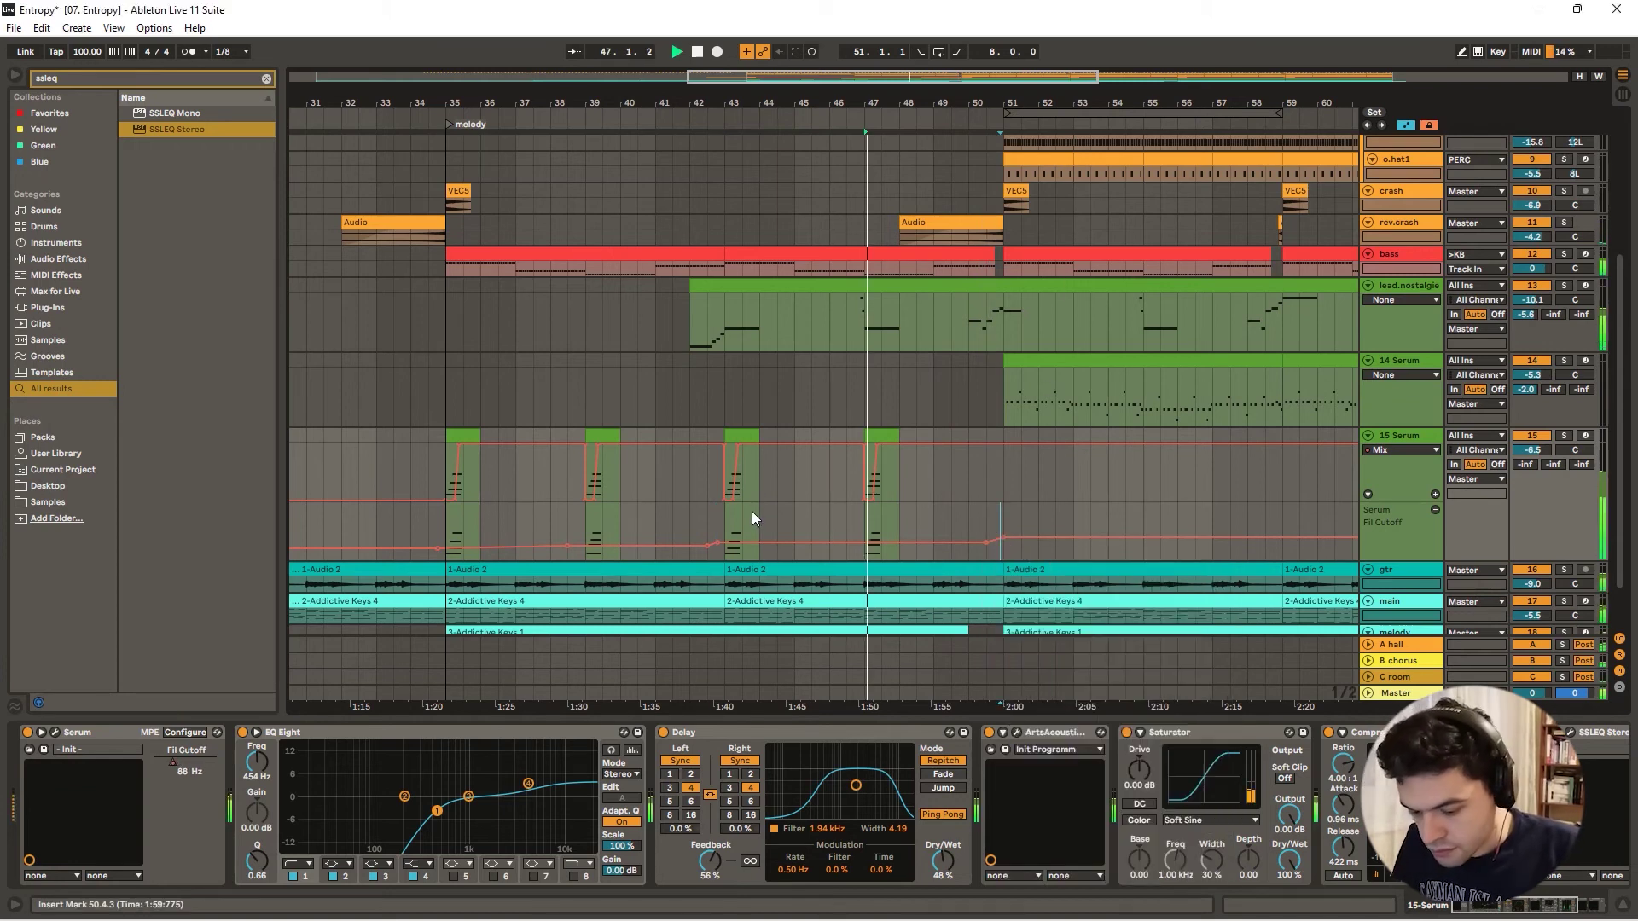
{"action": "key", "text": "space"}
{"action": "key", "text": "a"}
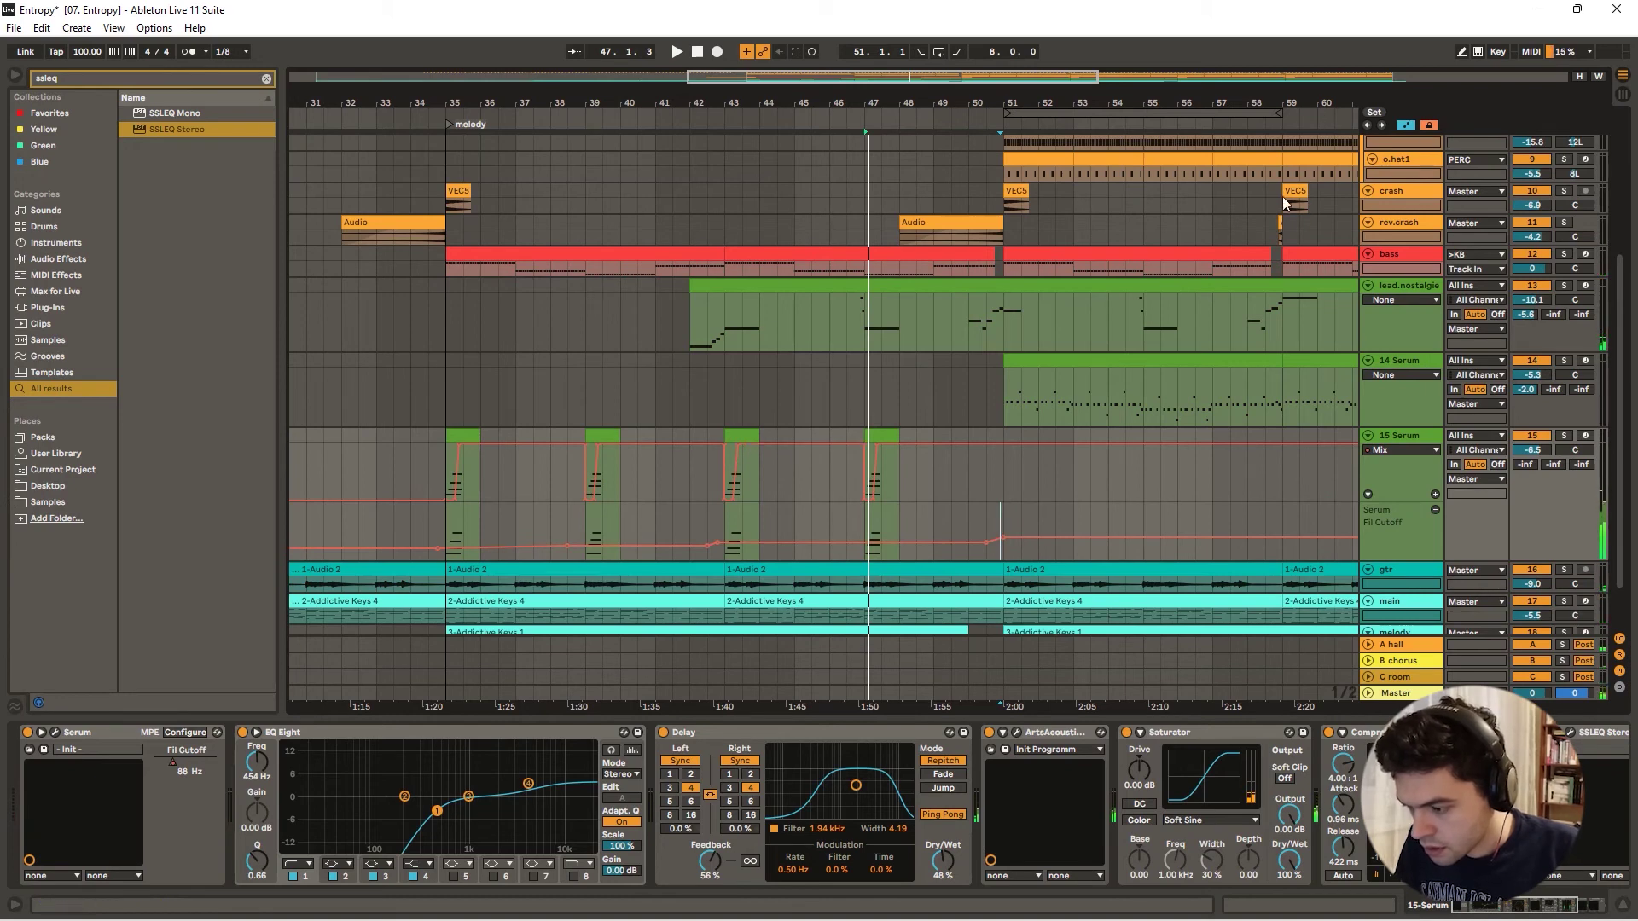
- Duplicate the 15 Serum section of bars 42 to 51 to bar 51
{"action": "left_click", "coordinate": [743, 438]}
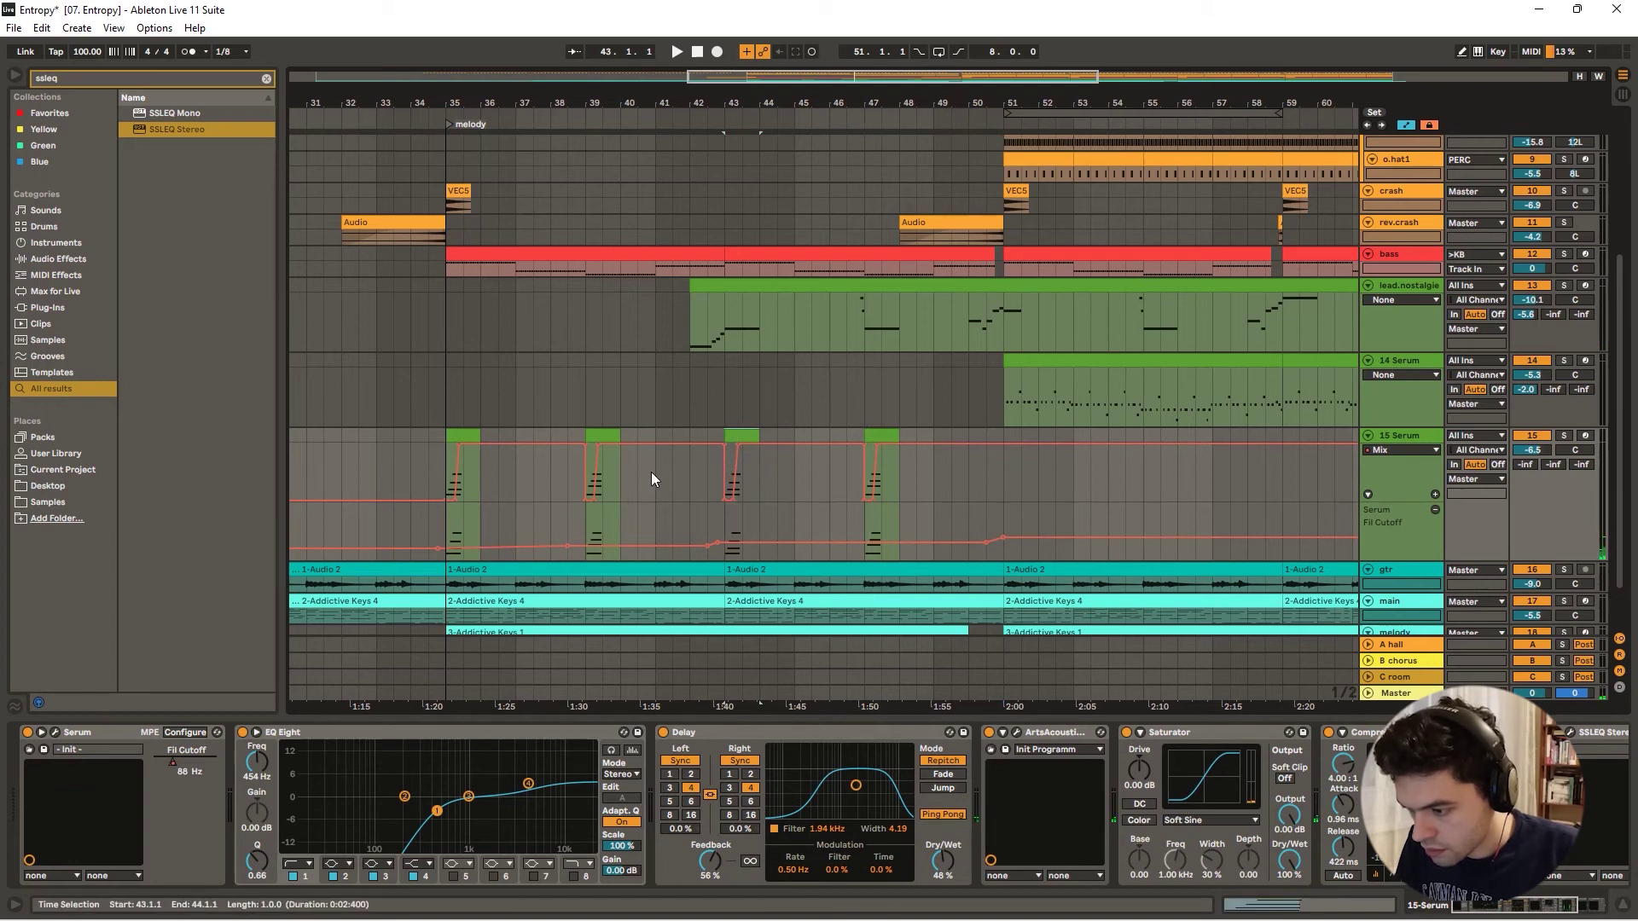
{"action": "left_click_drag", "start_coordinate": [689, 468], "coordinate": [1008, 434]}
{"action": "key", "text": "ctrl+d"}
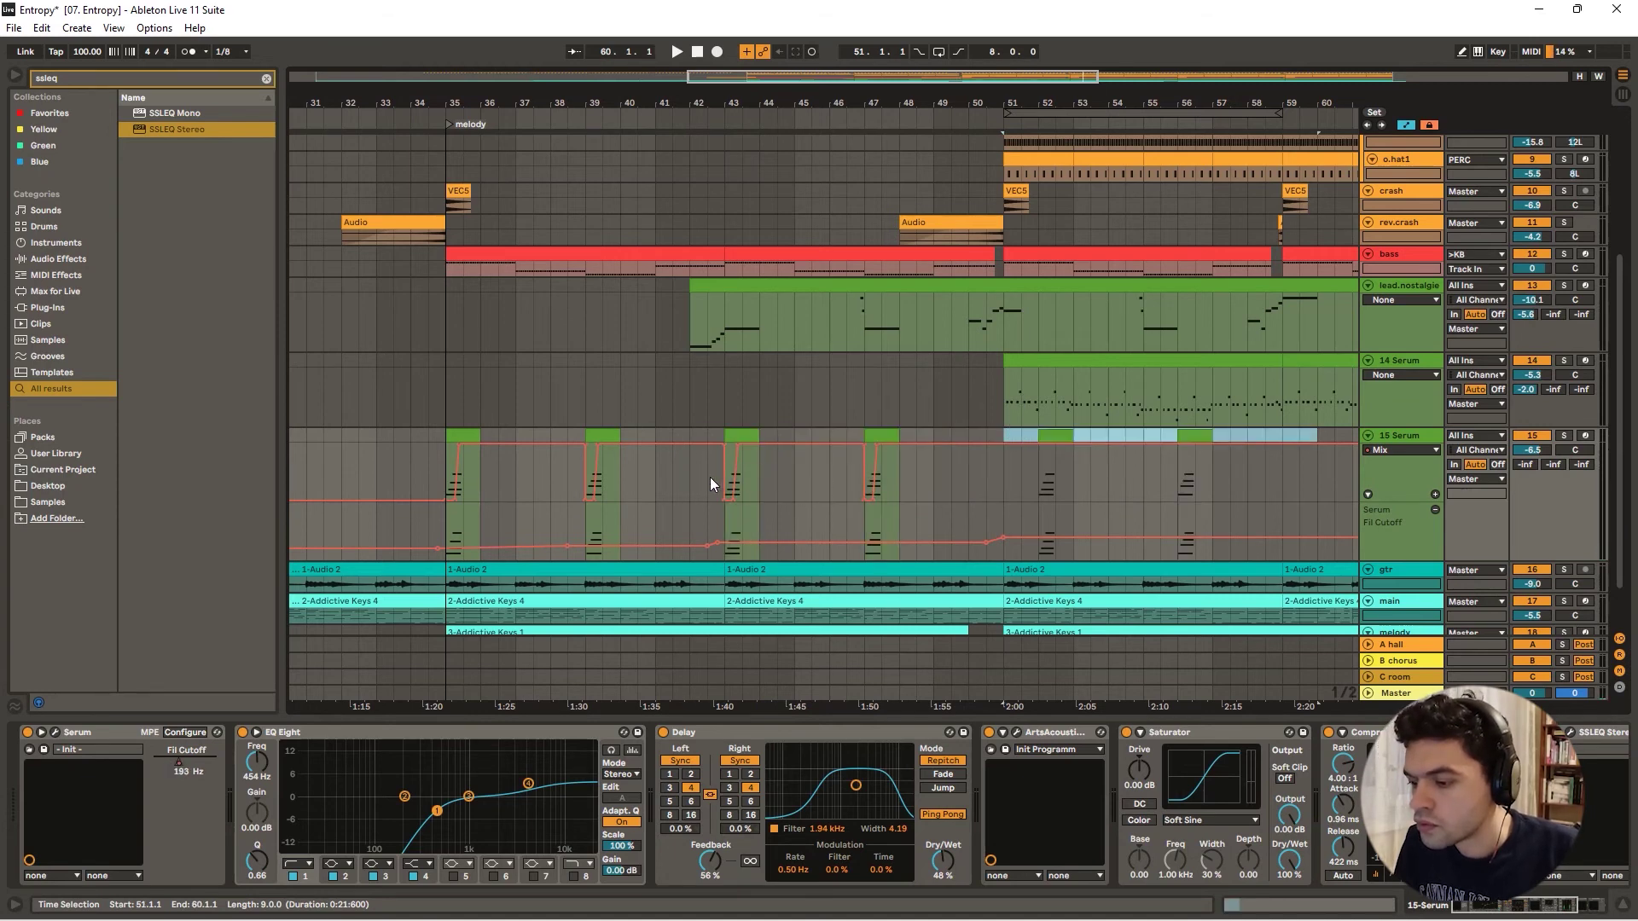
- Copy the Mix automation of bars 43 to 48 onto the duplicated arpeggios starting at bar 52
{"action": "left_click_drag", "start_coordinate": [718, 476], "coordinate": [900, 483]}
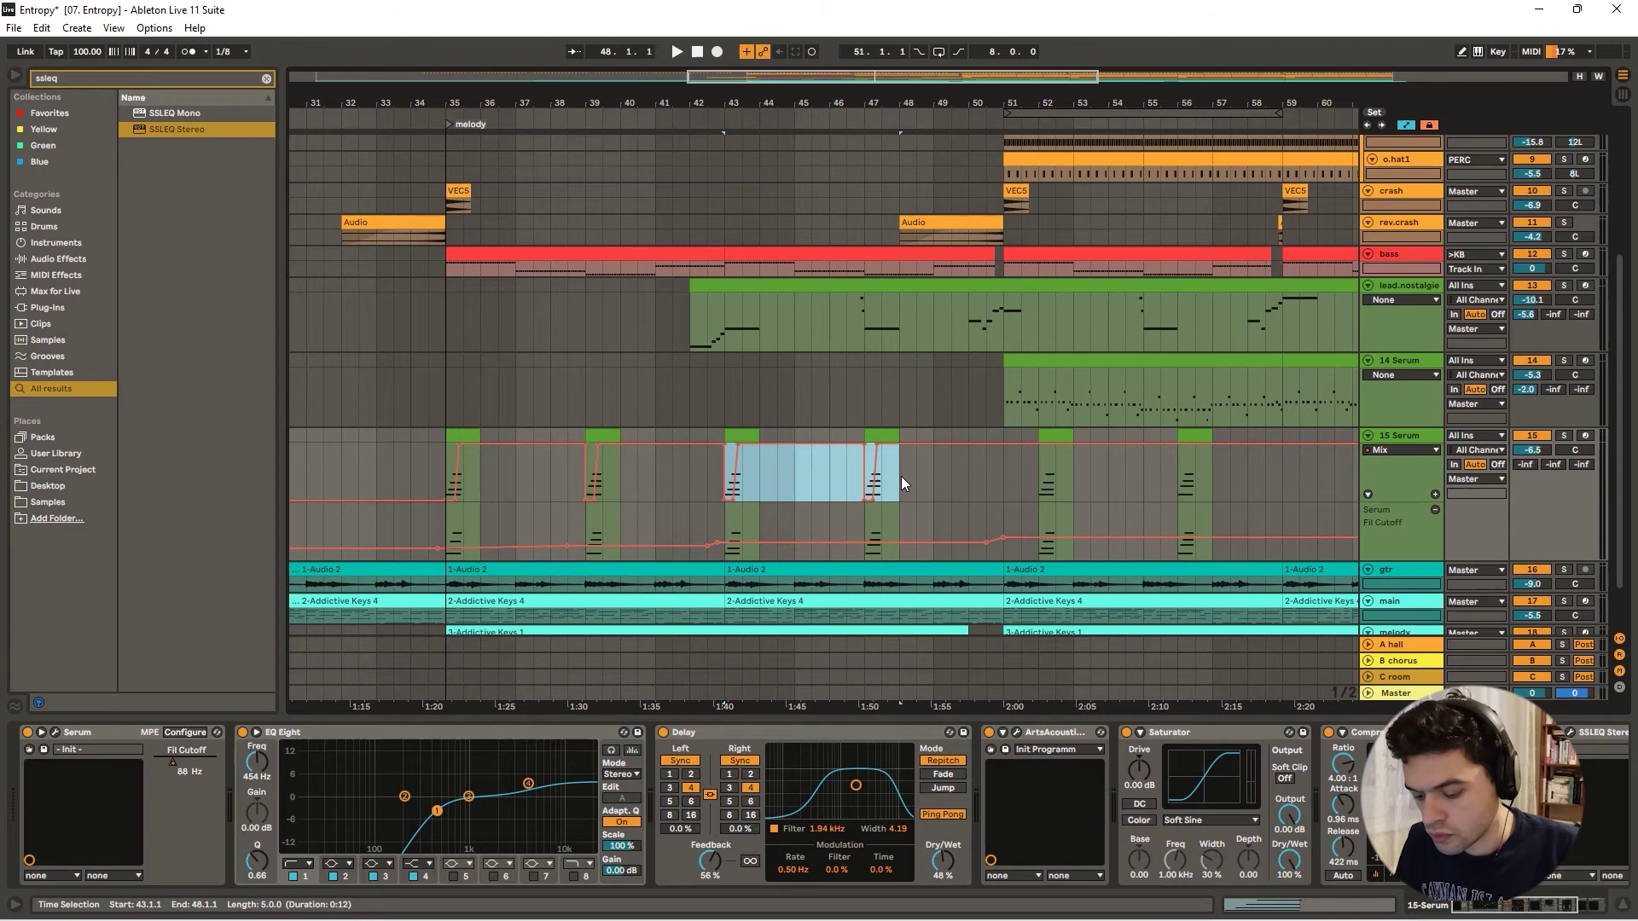
{"action": "left_click", "coordinate": [1035, 473]}
{"action": "key", "text": "ctrl+v"}
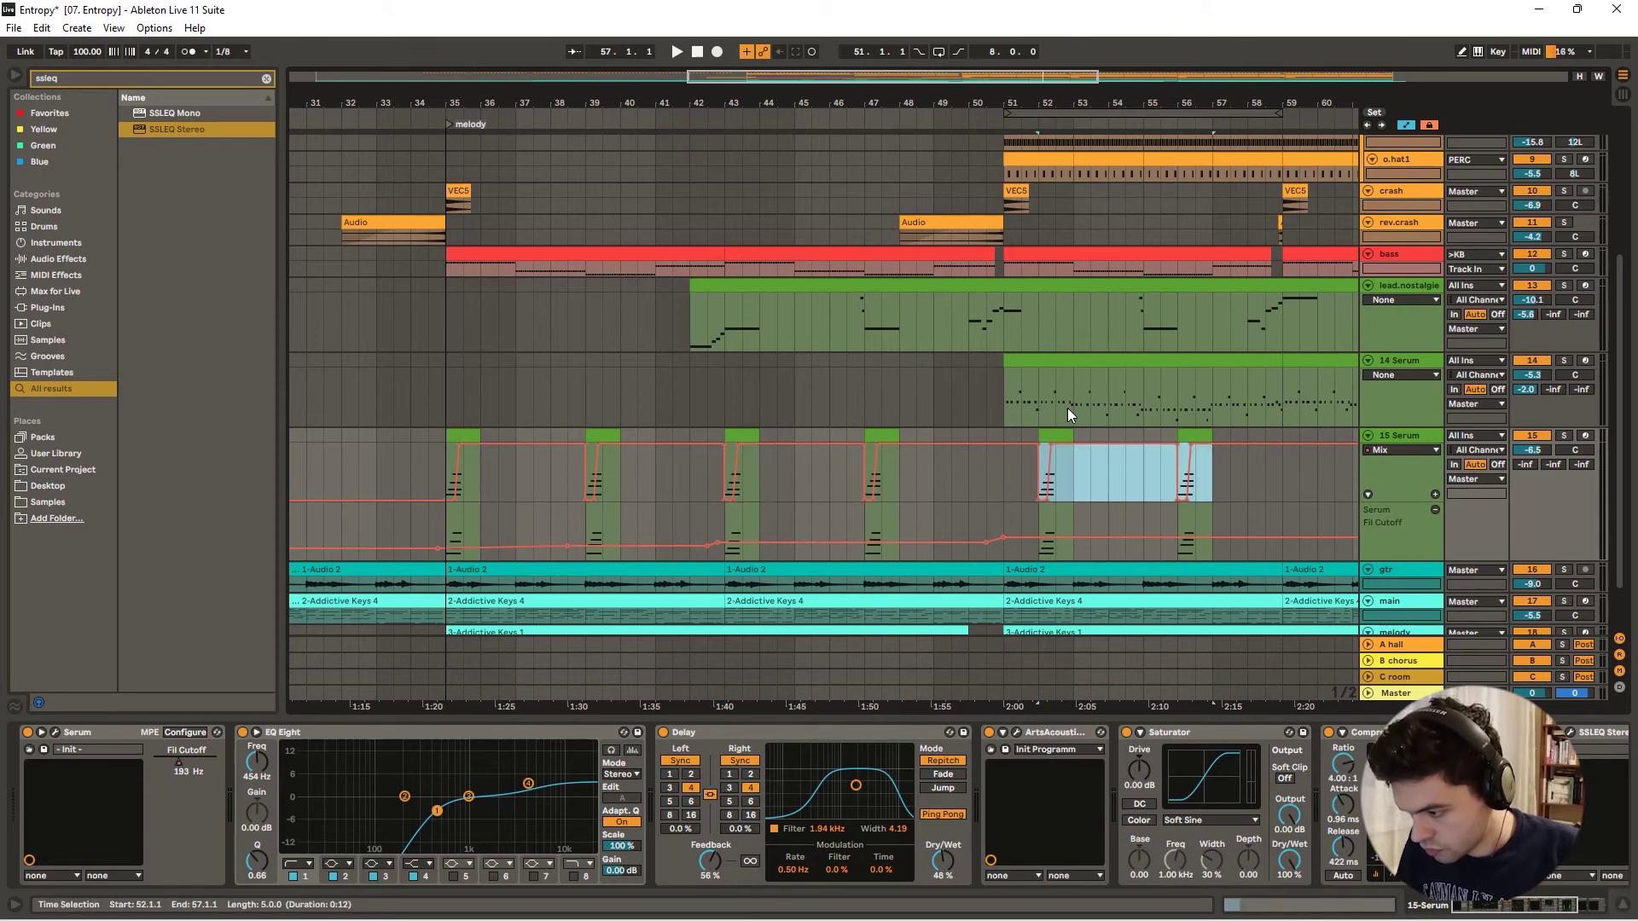
- Move the two 15 Serum arpeggio clips at bars 52 and 56 one bar earlier with their automation, and lock the envelopes again
{"action": "left_click", "coordinate": [1060, 432]}
{"action": "left_click", "coordinate": [1187, 433], "text": "shift"}
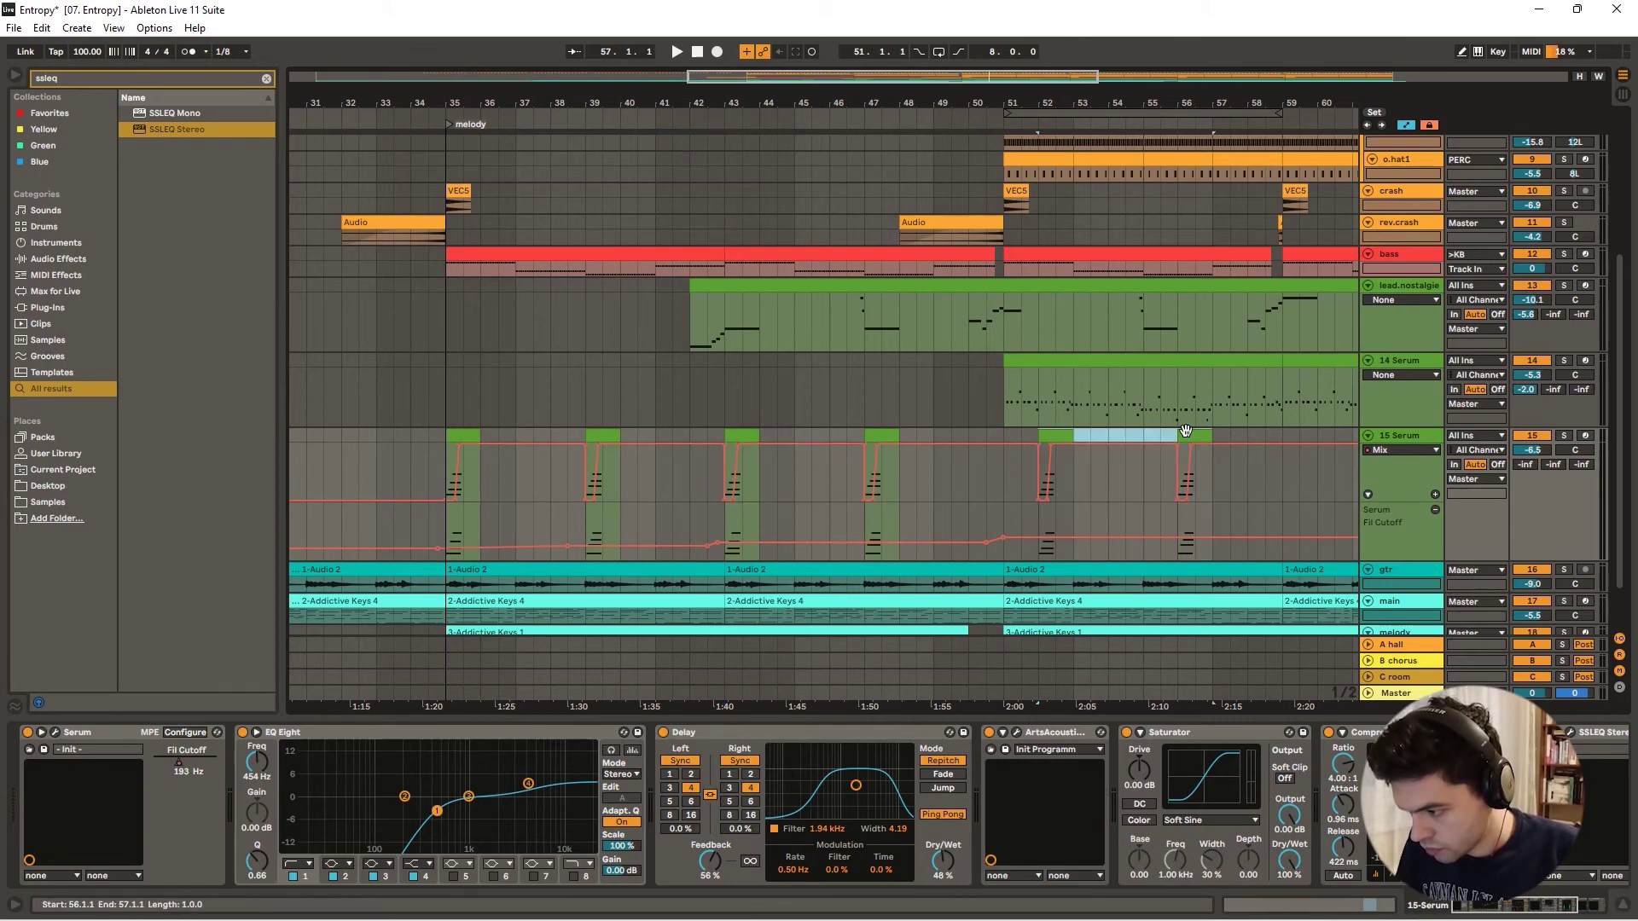
{"action": "left_click_drag", "start_coordinate": [1185, 437], "coordinate": [1156, 438]}
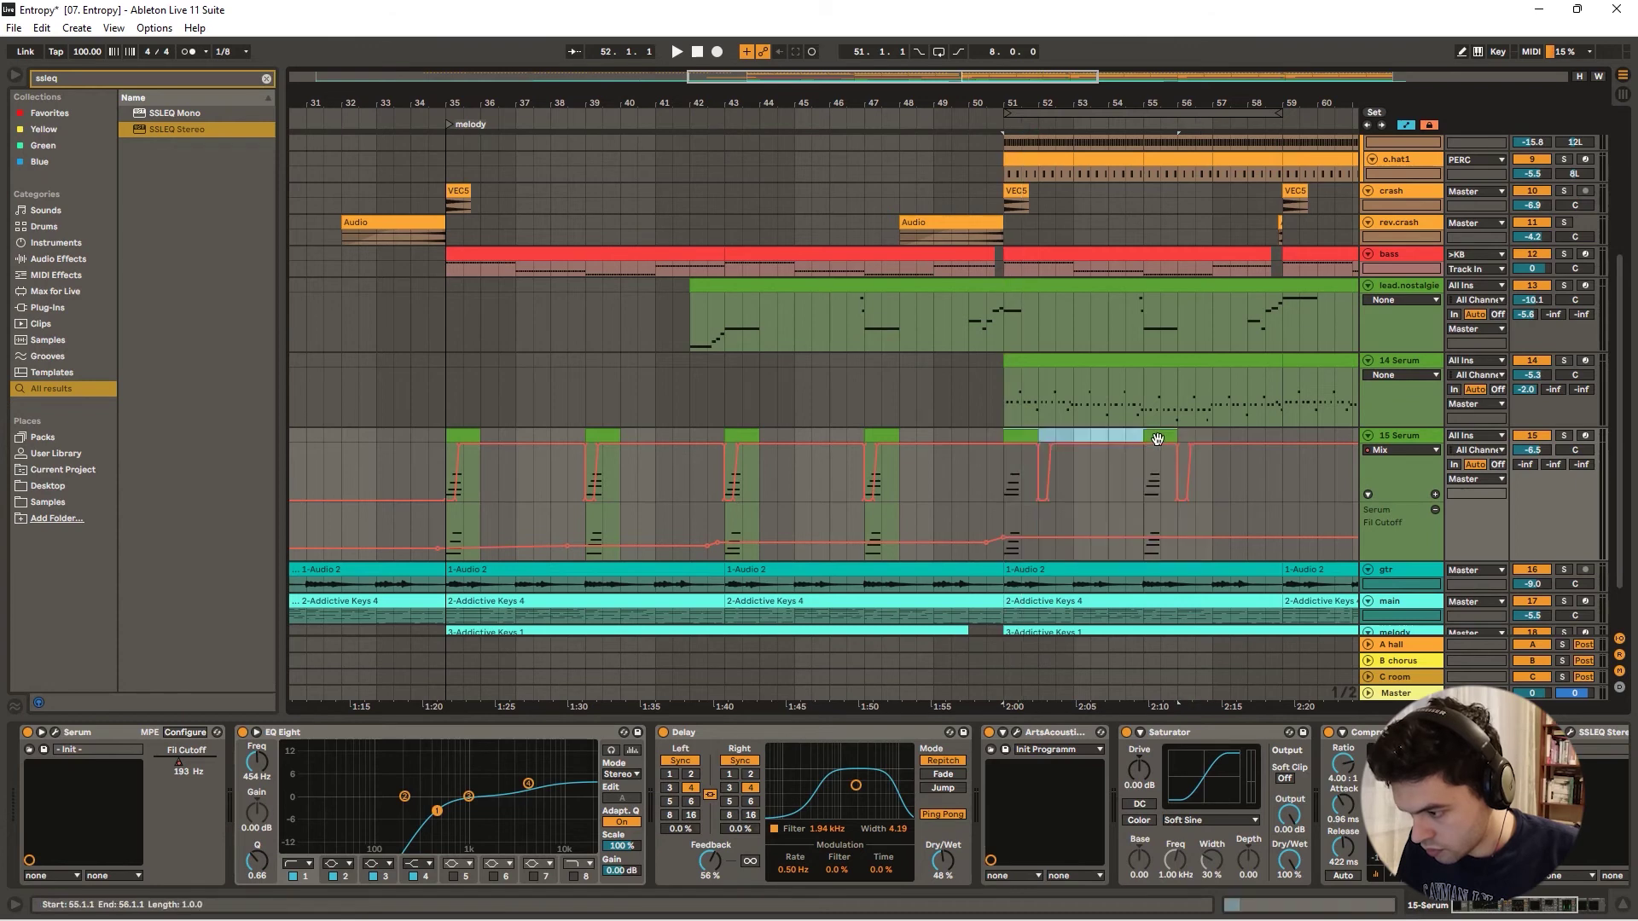
{"action": "key", "text": "ctrl+z"}
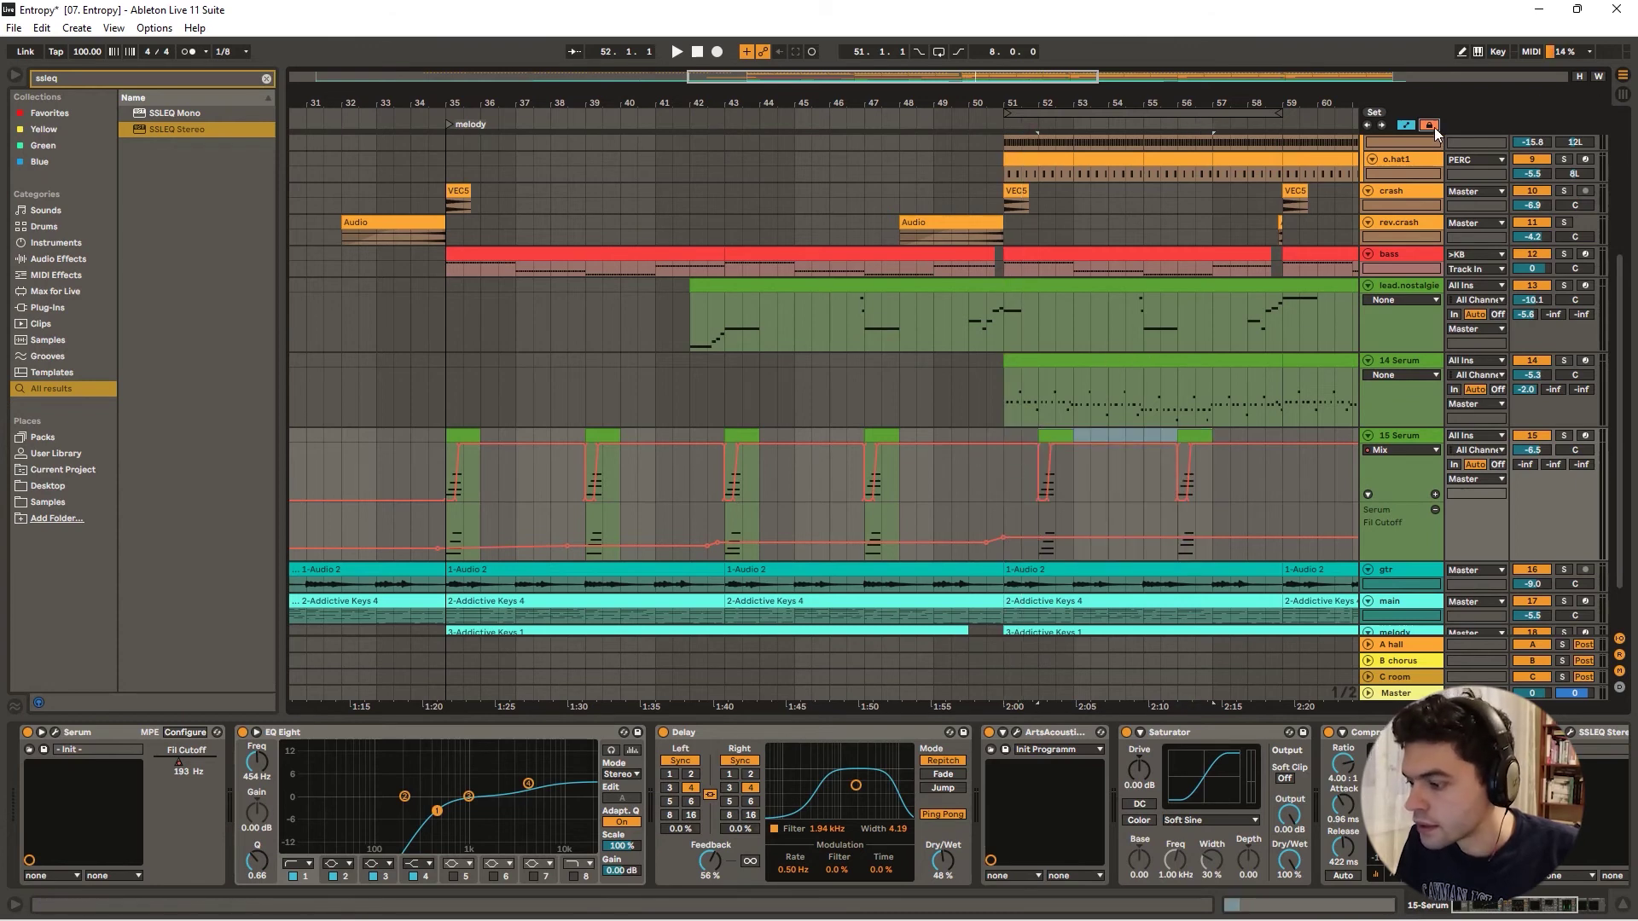
{"action": "left_click_drag", "start_coordinate": [1060, 436], "coordinate": [1025, 441]}
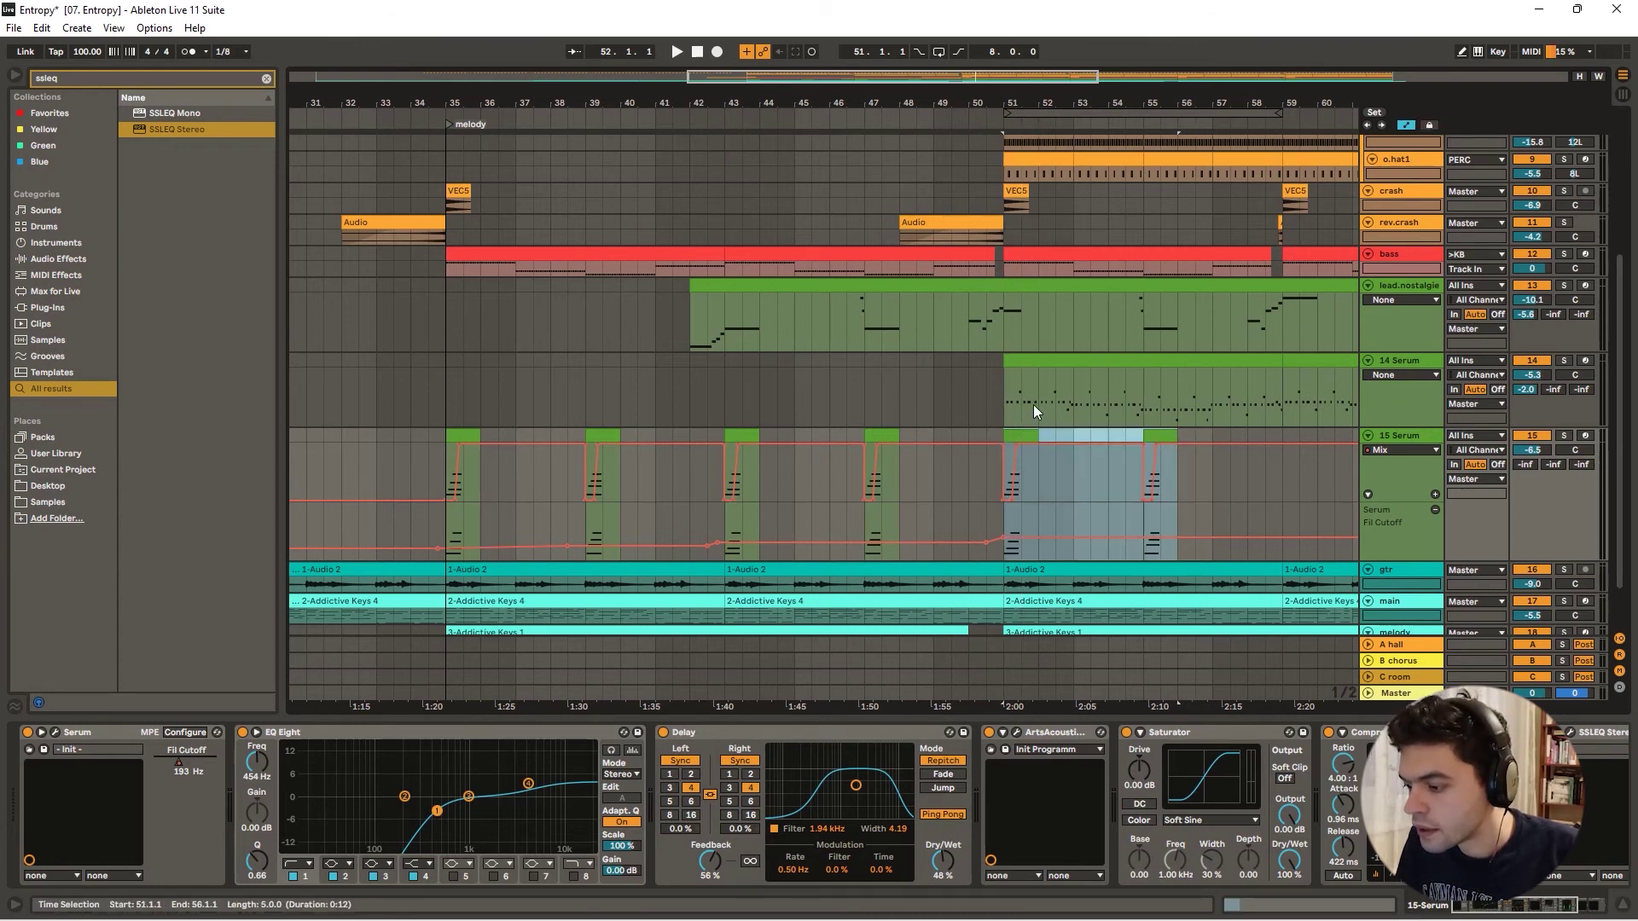
{"action": "left_click", "coordinate": [1429, 124]}
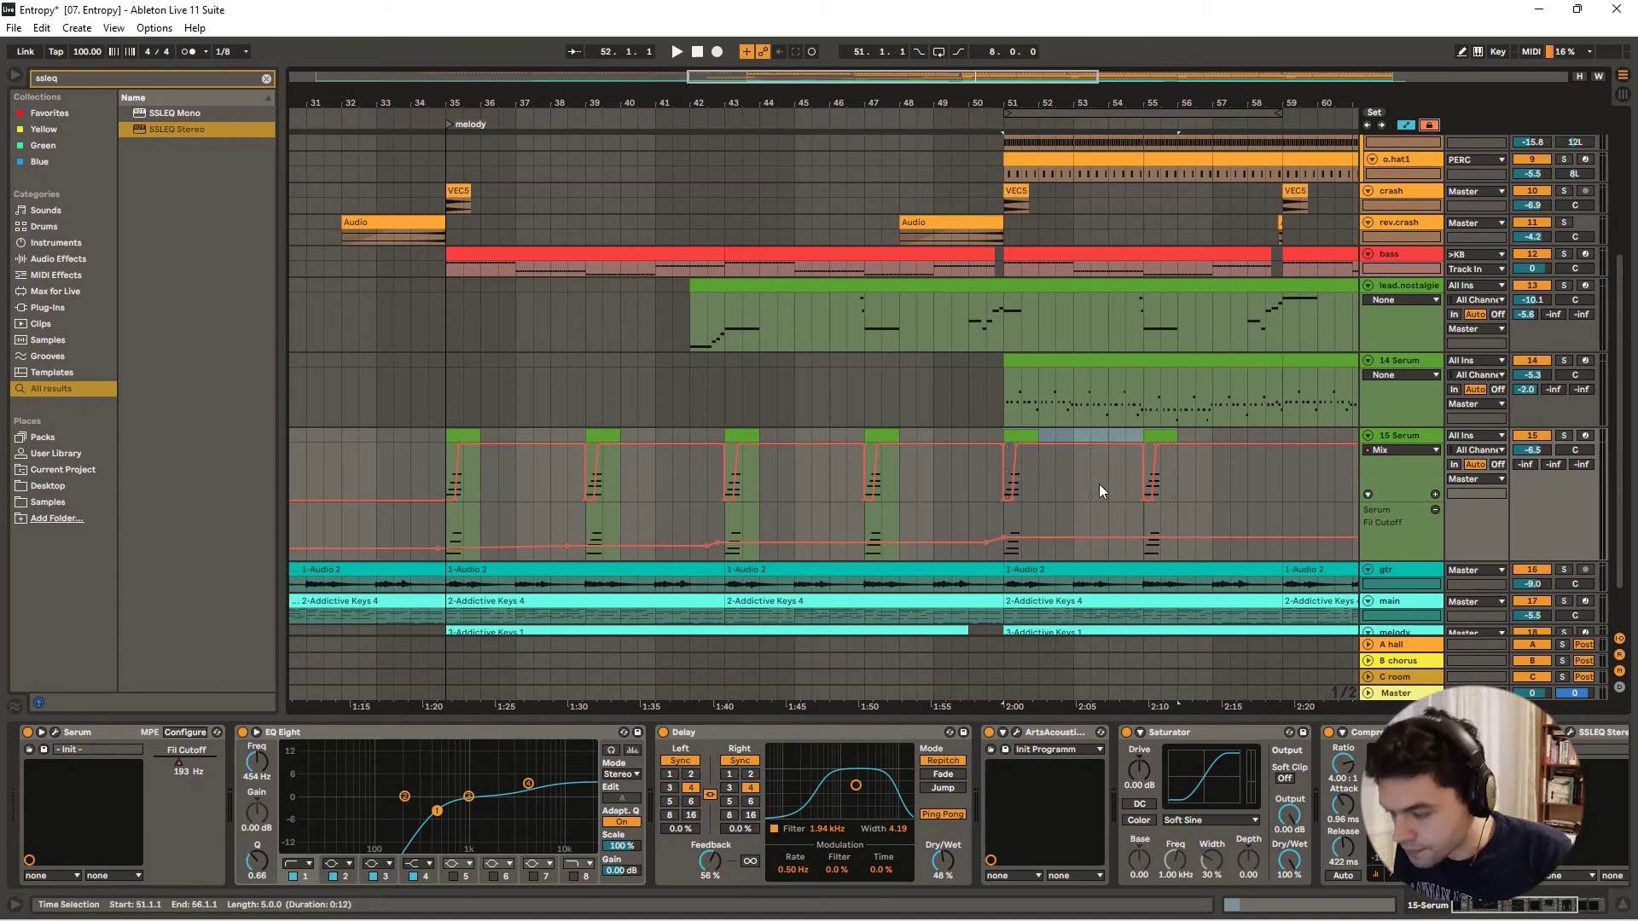
- Try a Fil Cutoff automation value of 0.5 at bar 51 while playing the transition into that bar
{"action": "left_click", "coordinate": [981, 103]}
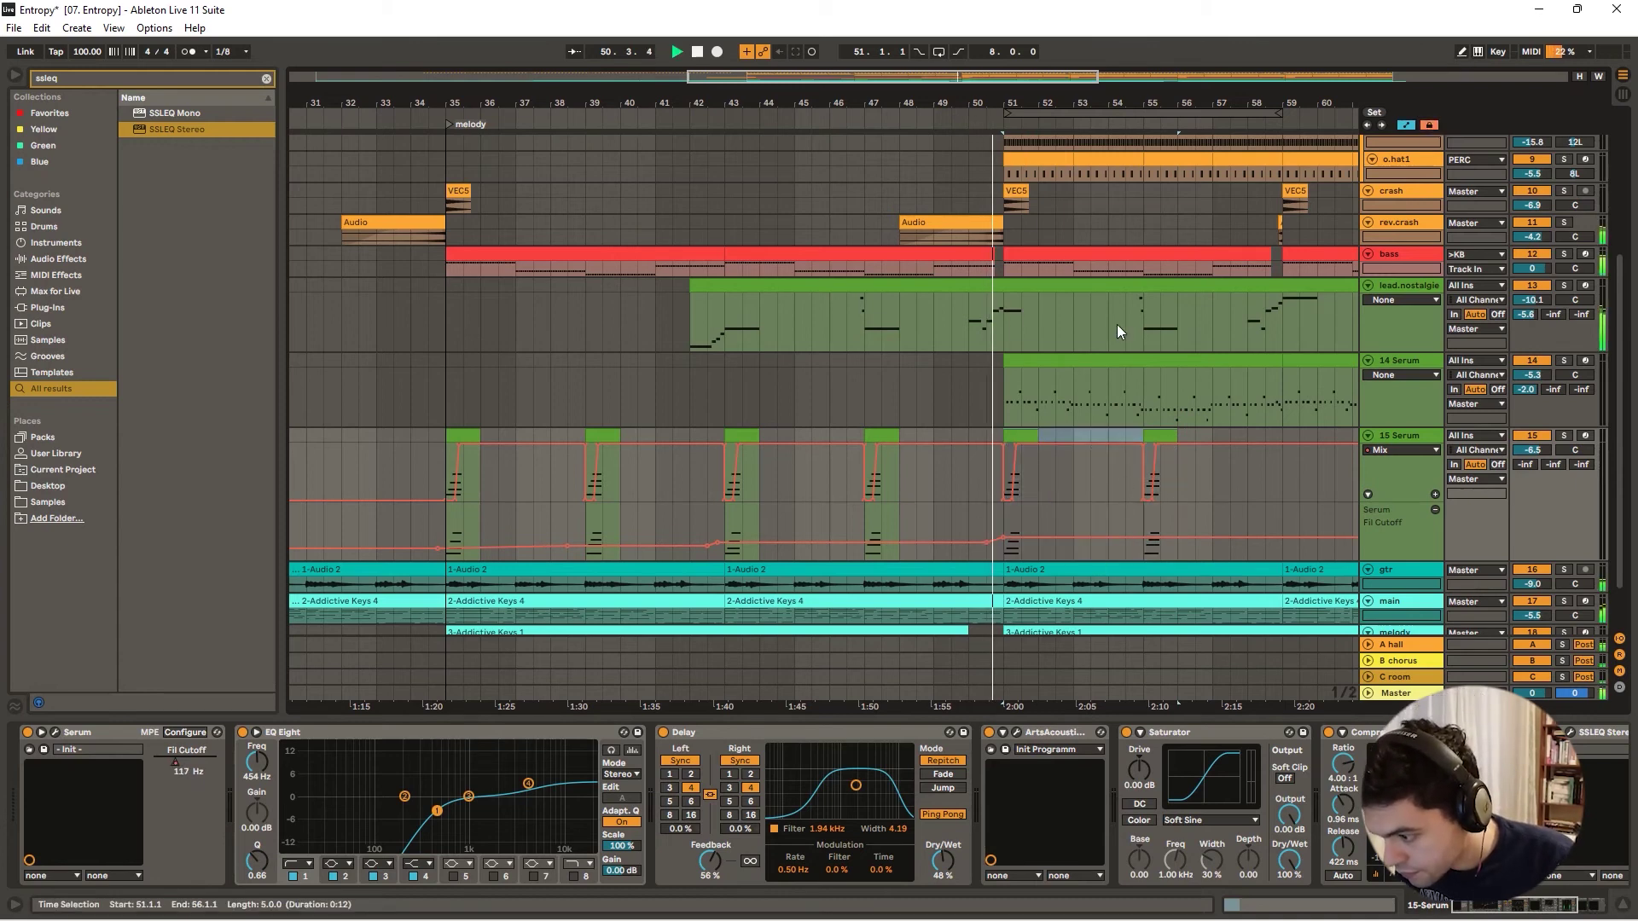
{"action": "mouse_move", "coordinate": [1002, 537]}
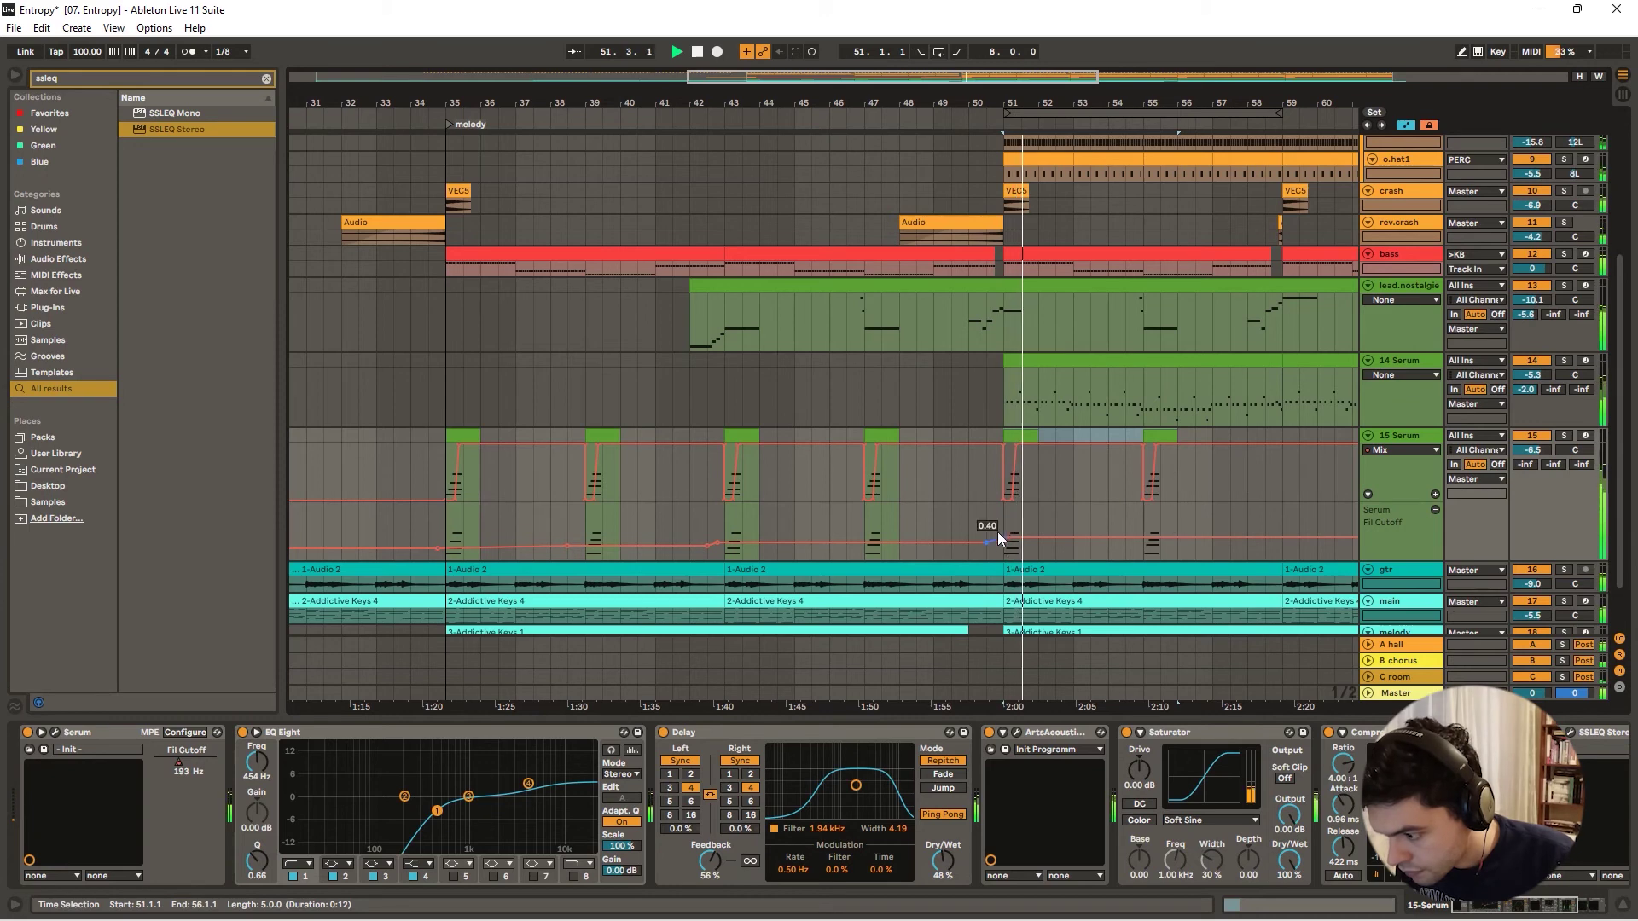
{"action": "right_click", "coordinate": [1005, 542]}
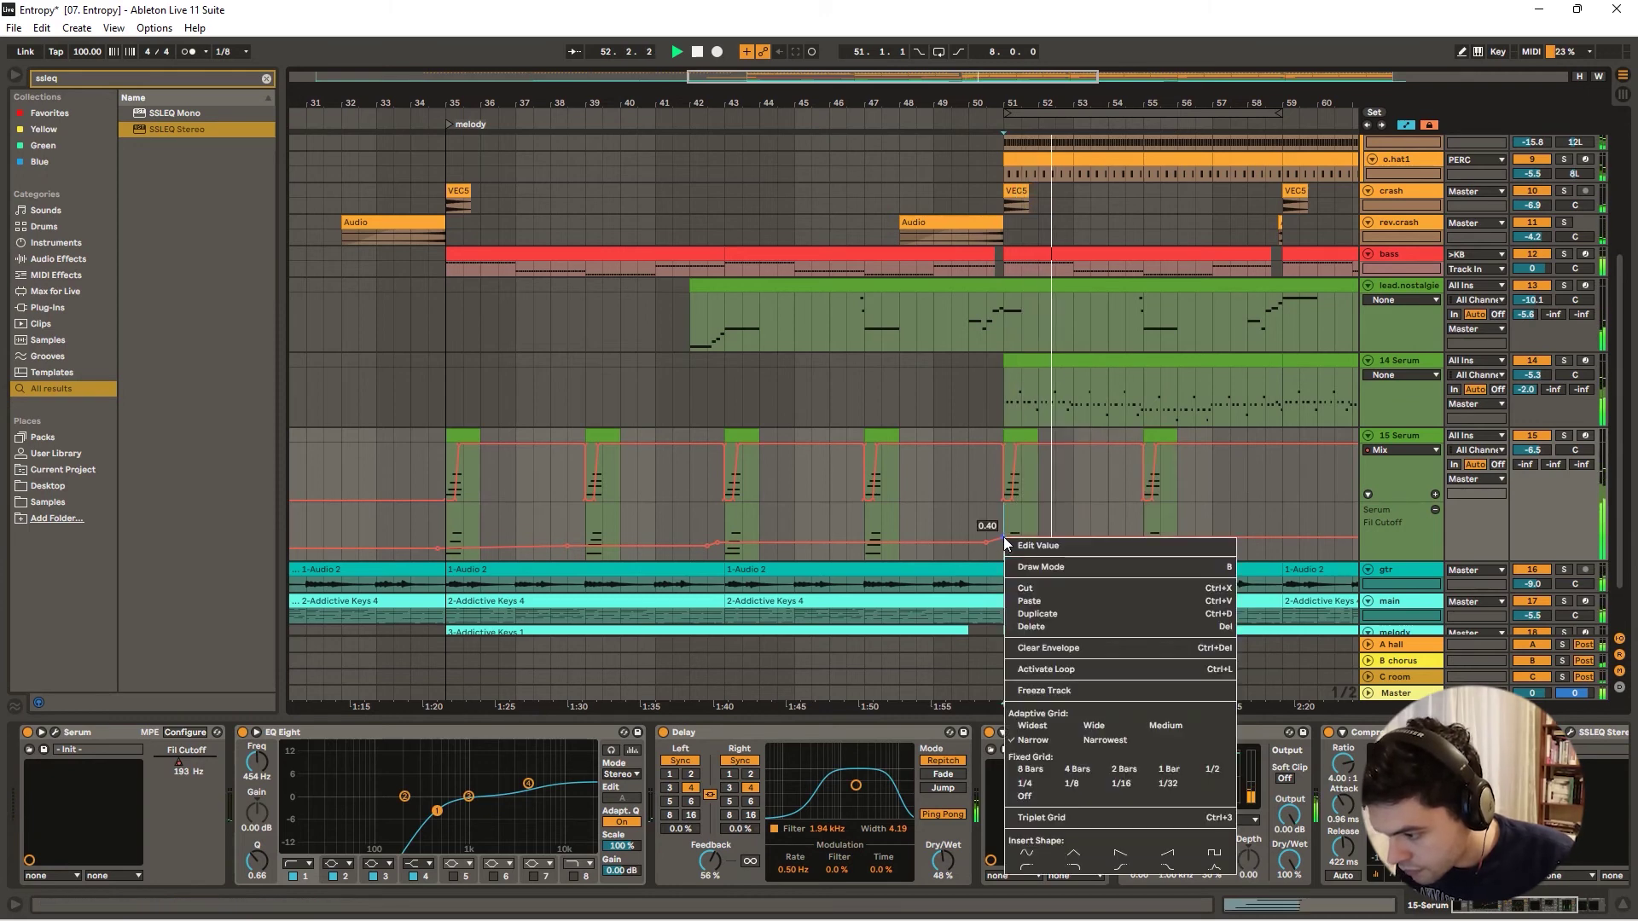
{"action": "left_click", "coordinate": [1014, 546]}
{"action": "type", "text": "0.5"}
{"action": "key", "text": "Return"}
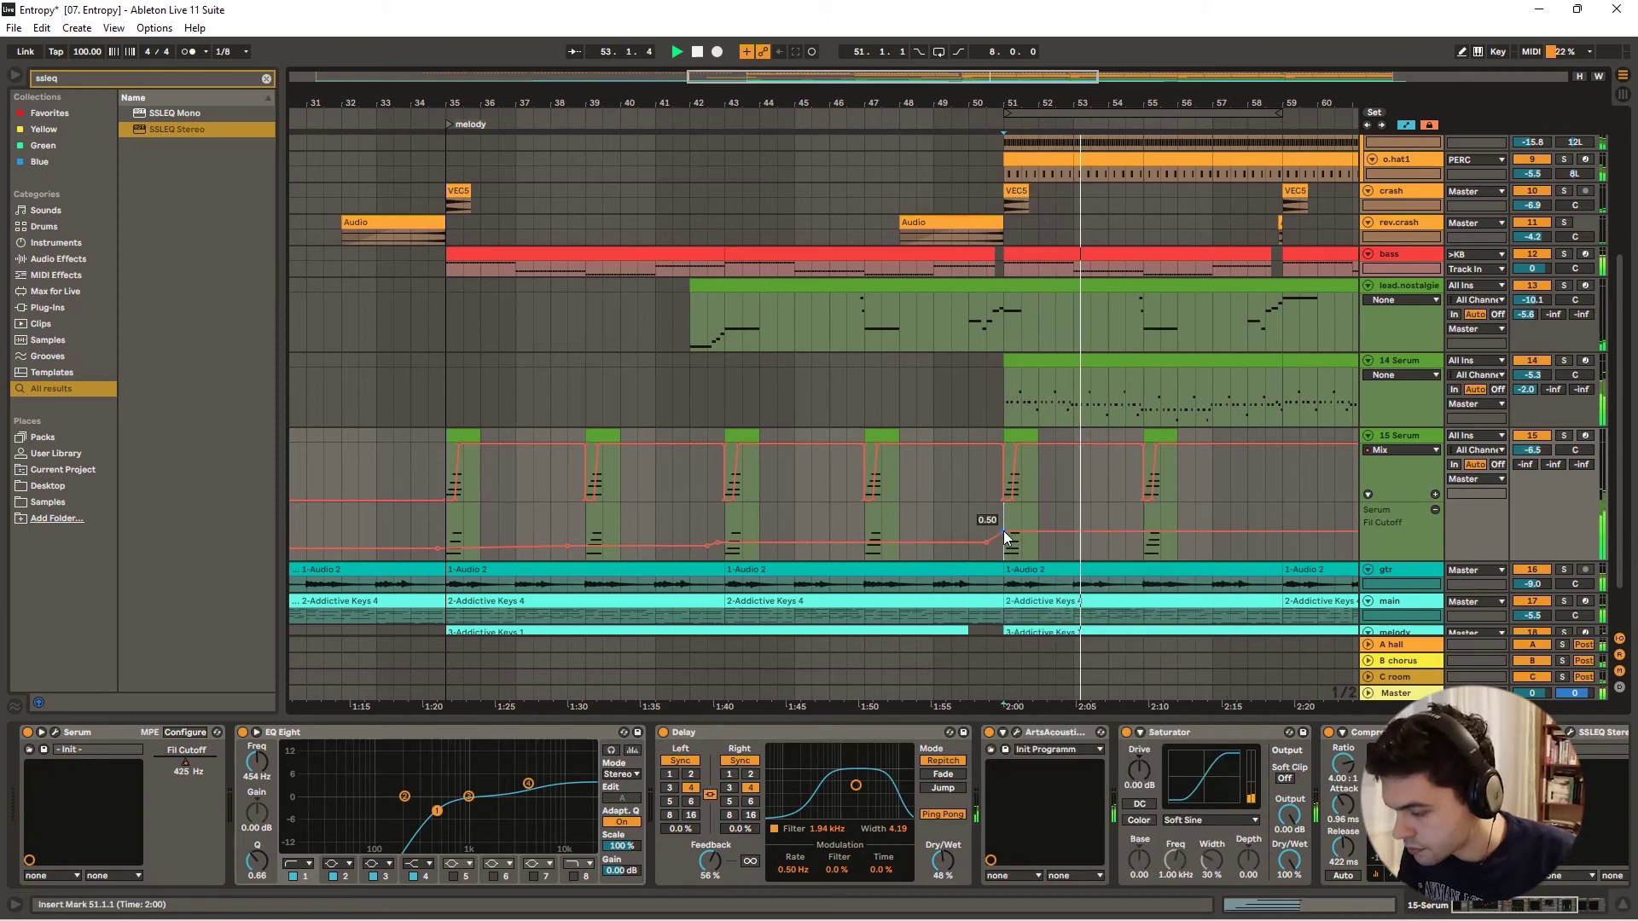
- Set the Fil Cutoff automation point at bar 51 to 0.35, replay the transition and save the set
{"action": "right_click", "coordinate": [1014, 543]}
{"action": "left_click", "coordinate": [1015, 541]}
{"action": "type", "text": "0.35"}
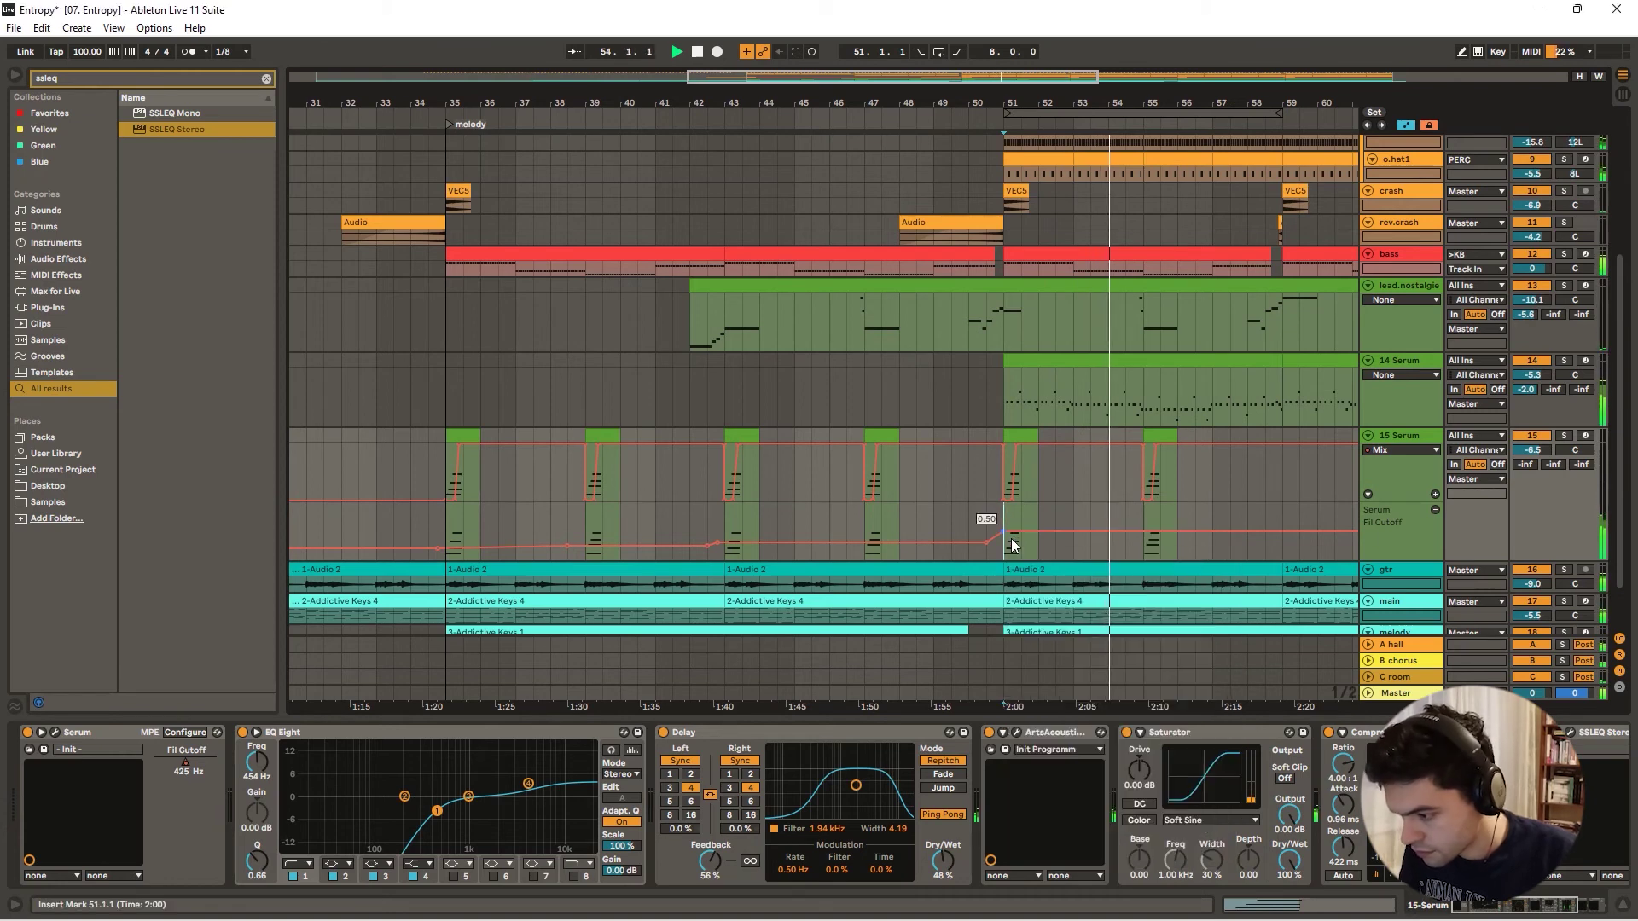
{"action": "key", "text": "Return"}
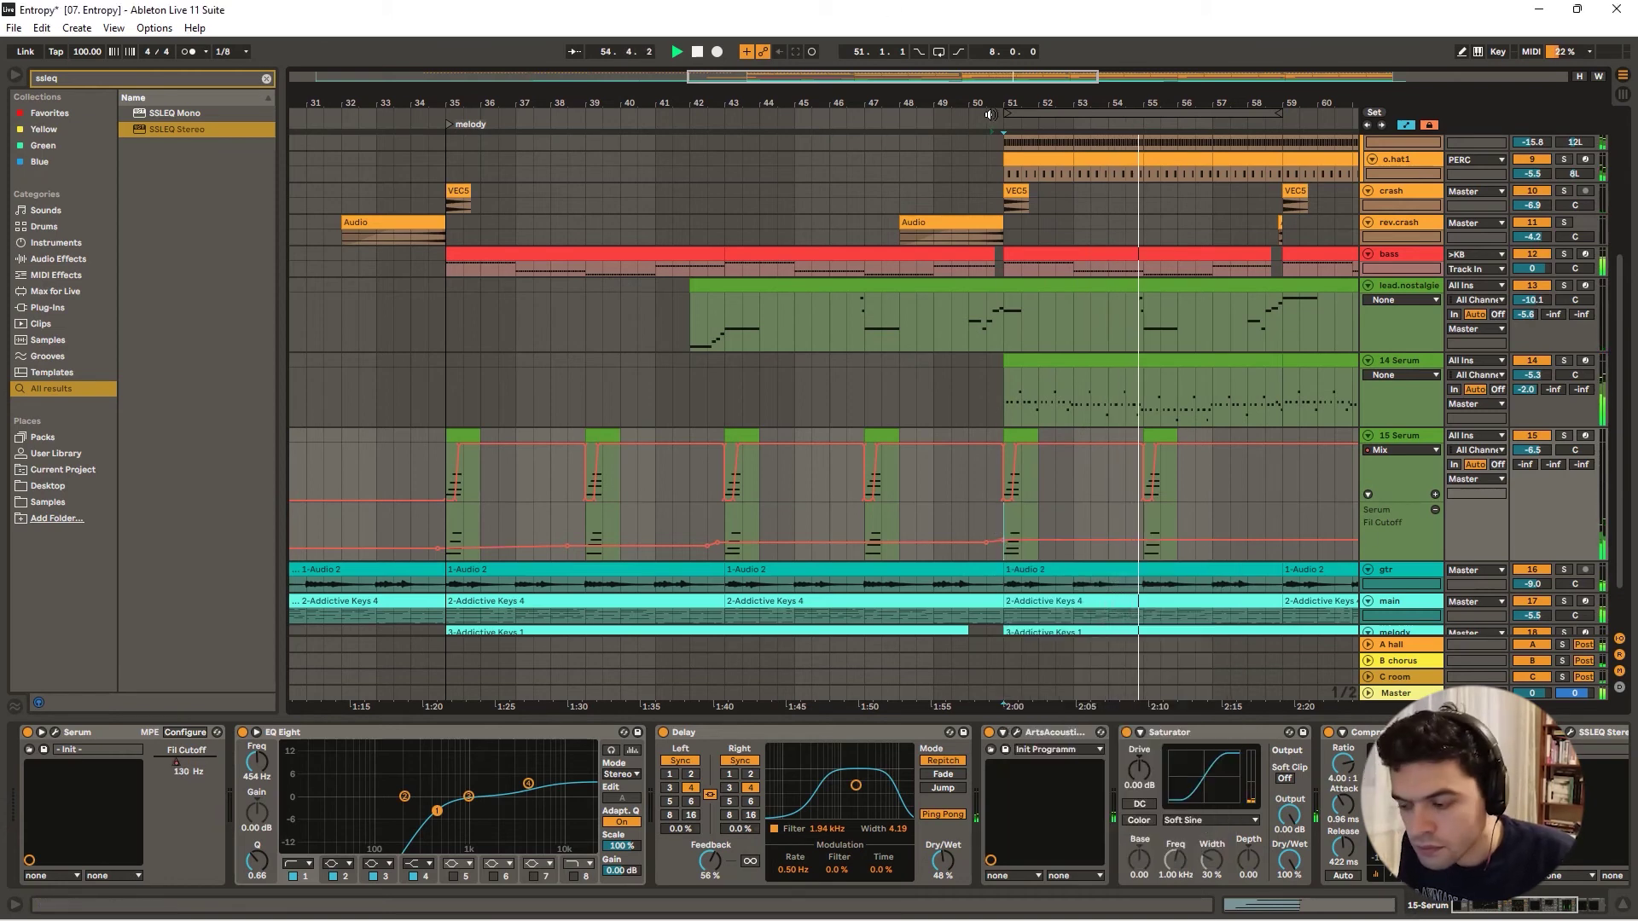
{"action": "left_click", "coordinate": [991, 114]}
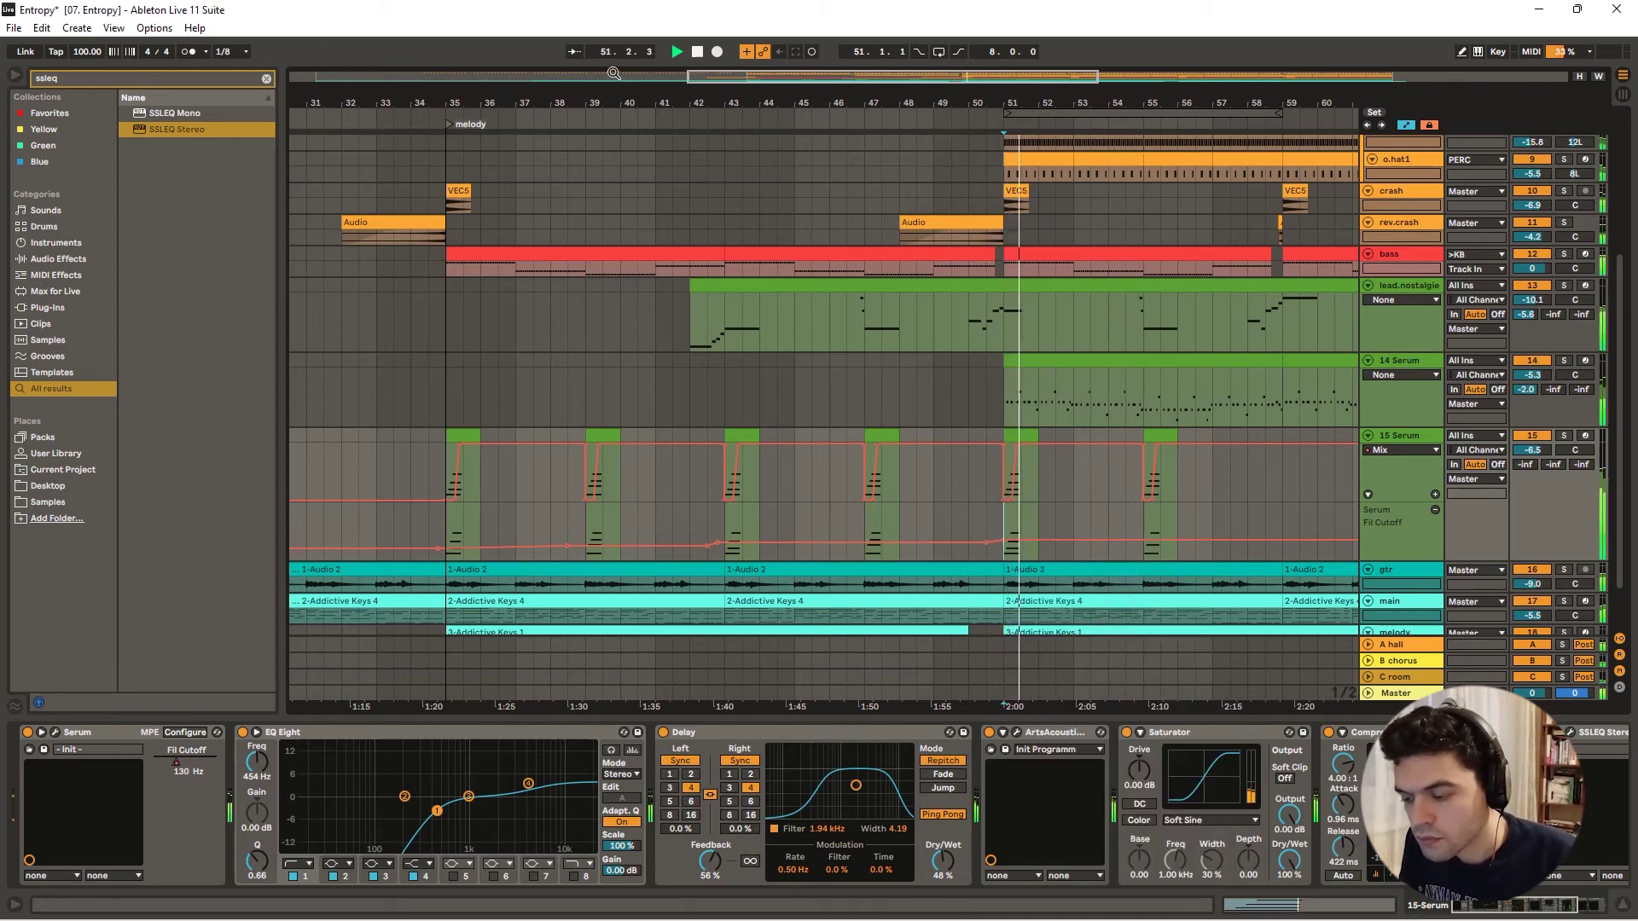
{"action": "key", "text": "ctrl+s"}
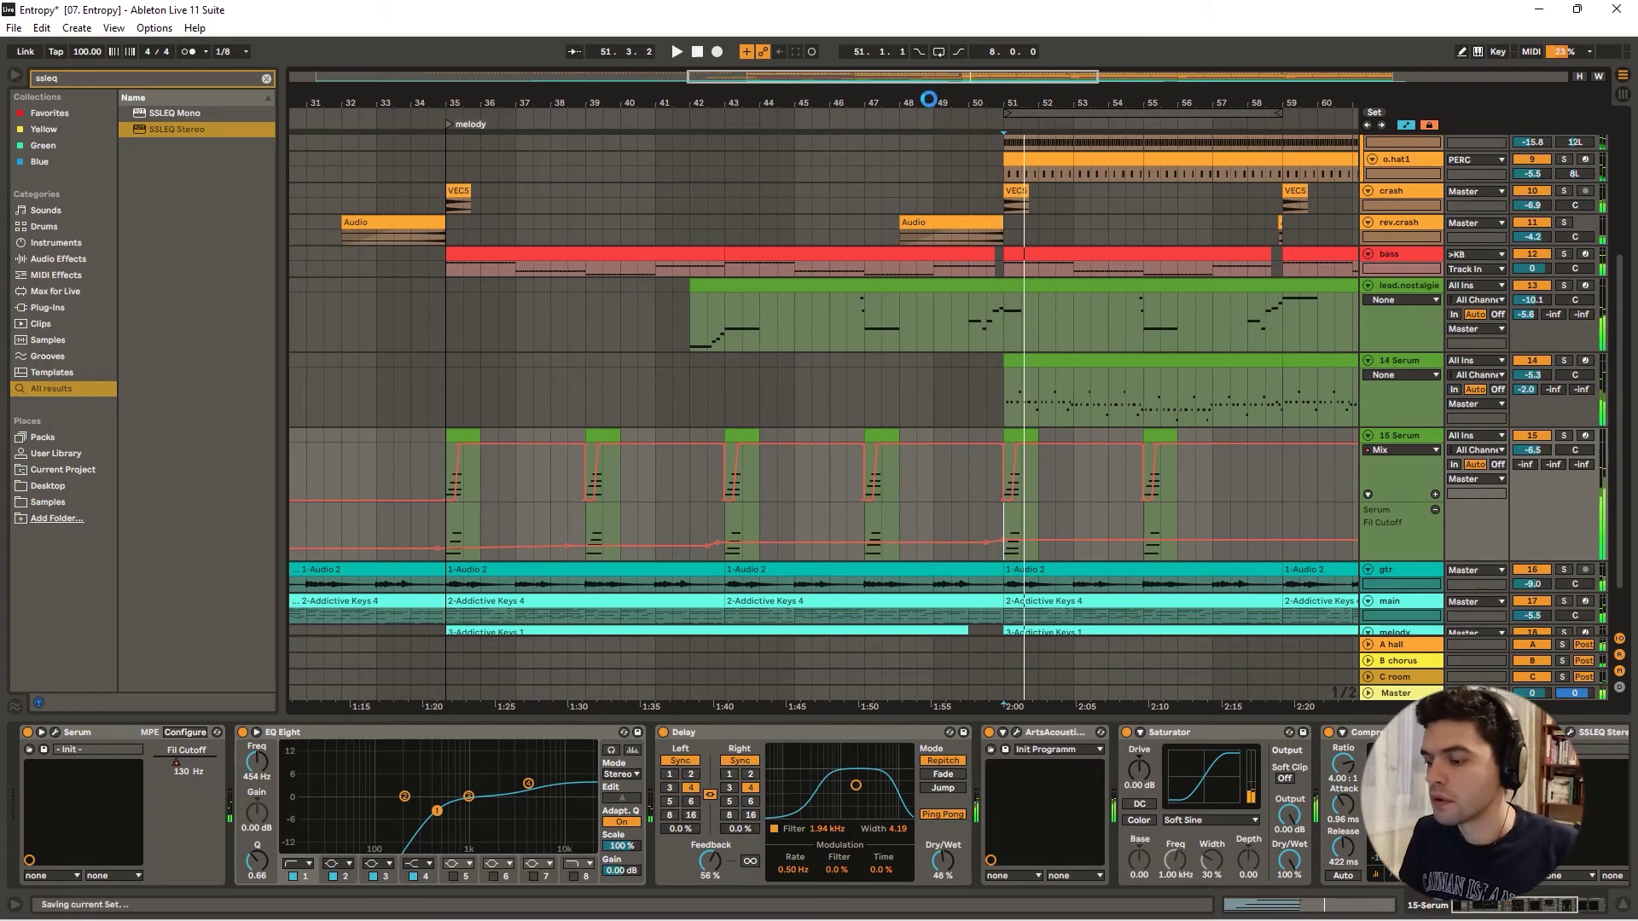
- Duplicate the 15 Serum section of bars 51 to 59 three times to fill the track up to the break at bar 83
{"action": "left_click_drag", "start_coordinate": [912, 106], "coordinate": [772, 81]}
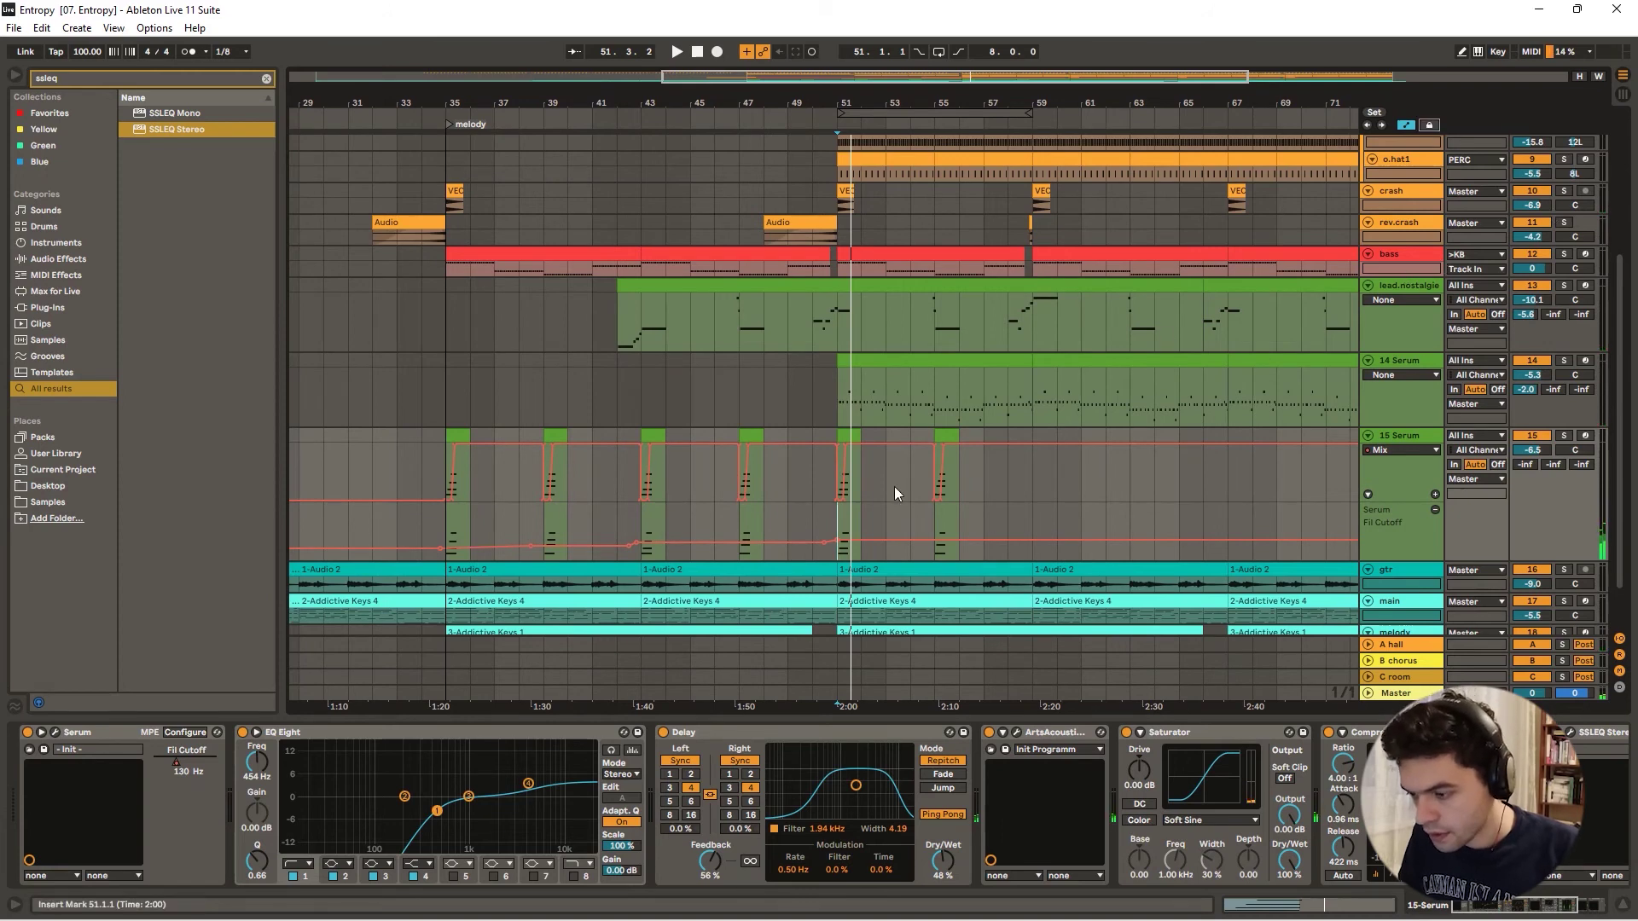
{"action": "left_click", "coordinate": [843, 435]}
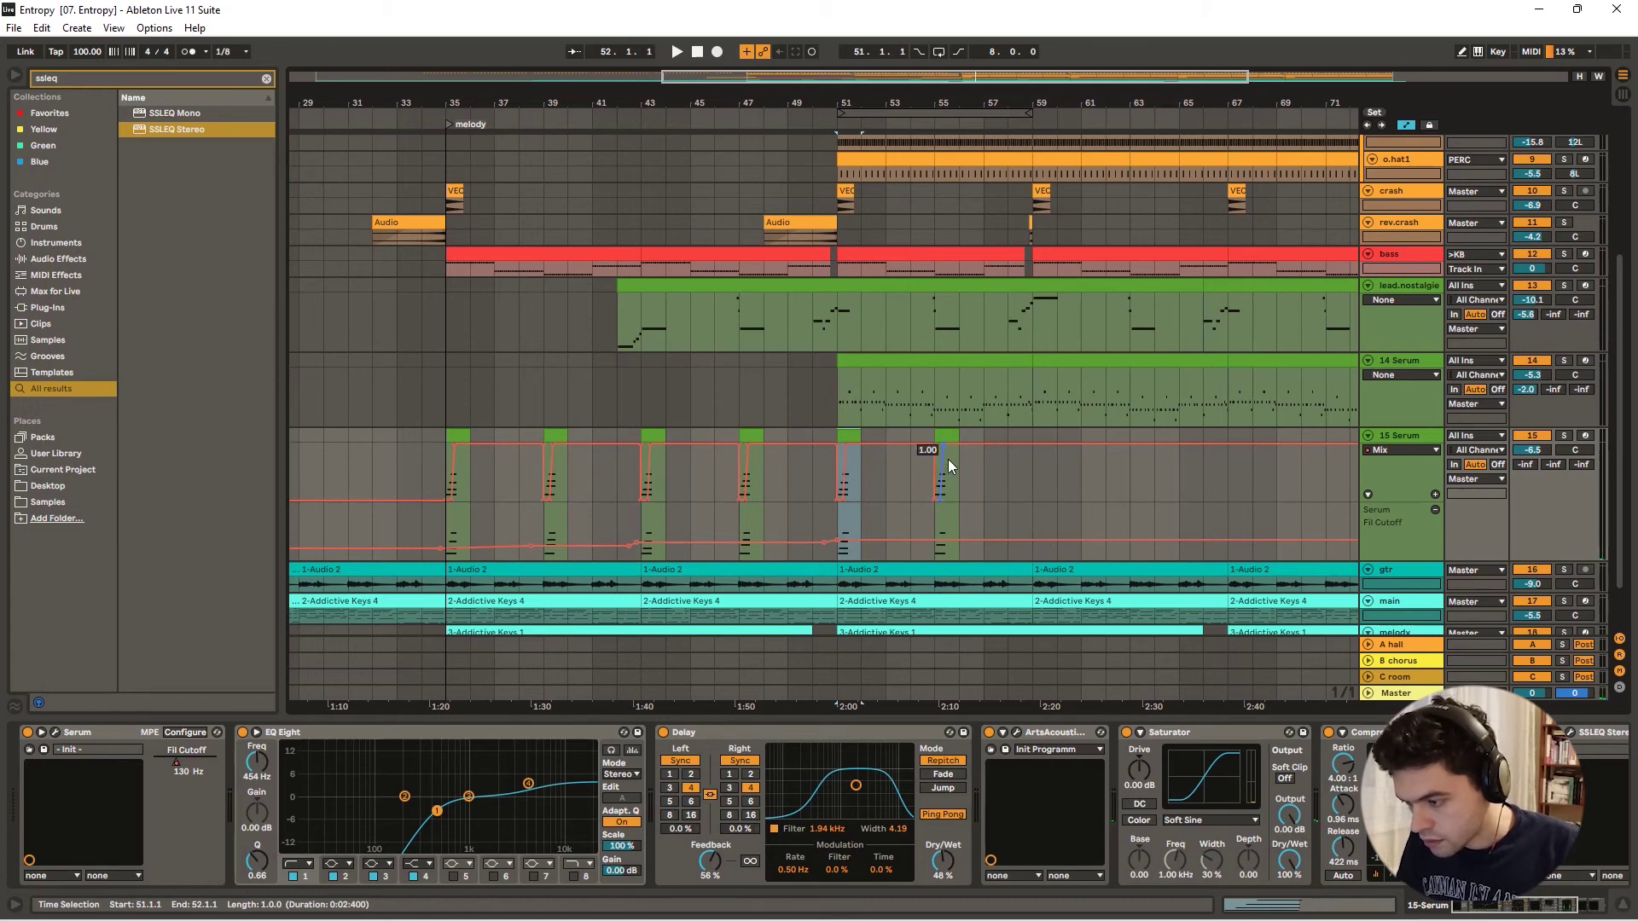
{"action": "left_click", "coordinate": [1030, 473], "text": "shift"}
{"action": "key", "text": "ctrl+d"}
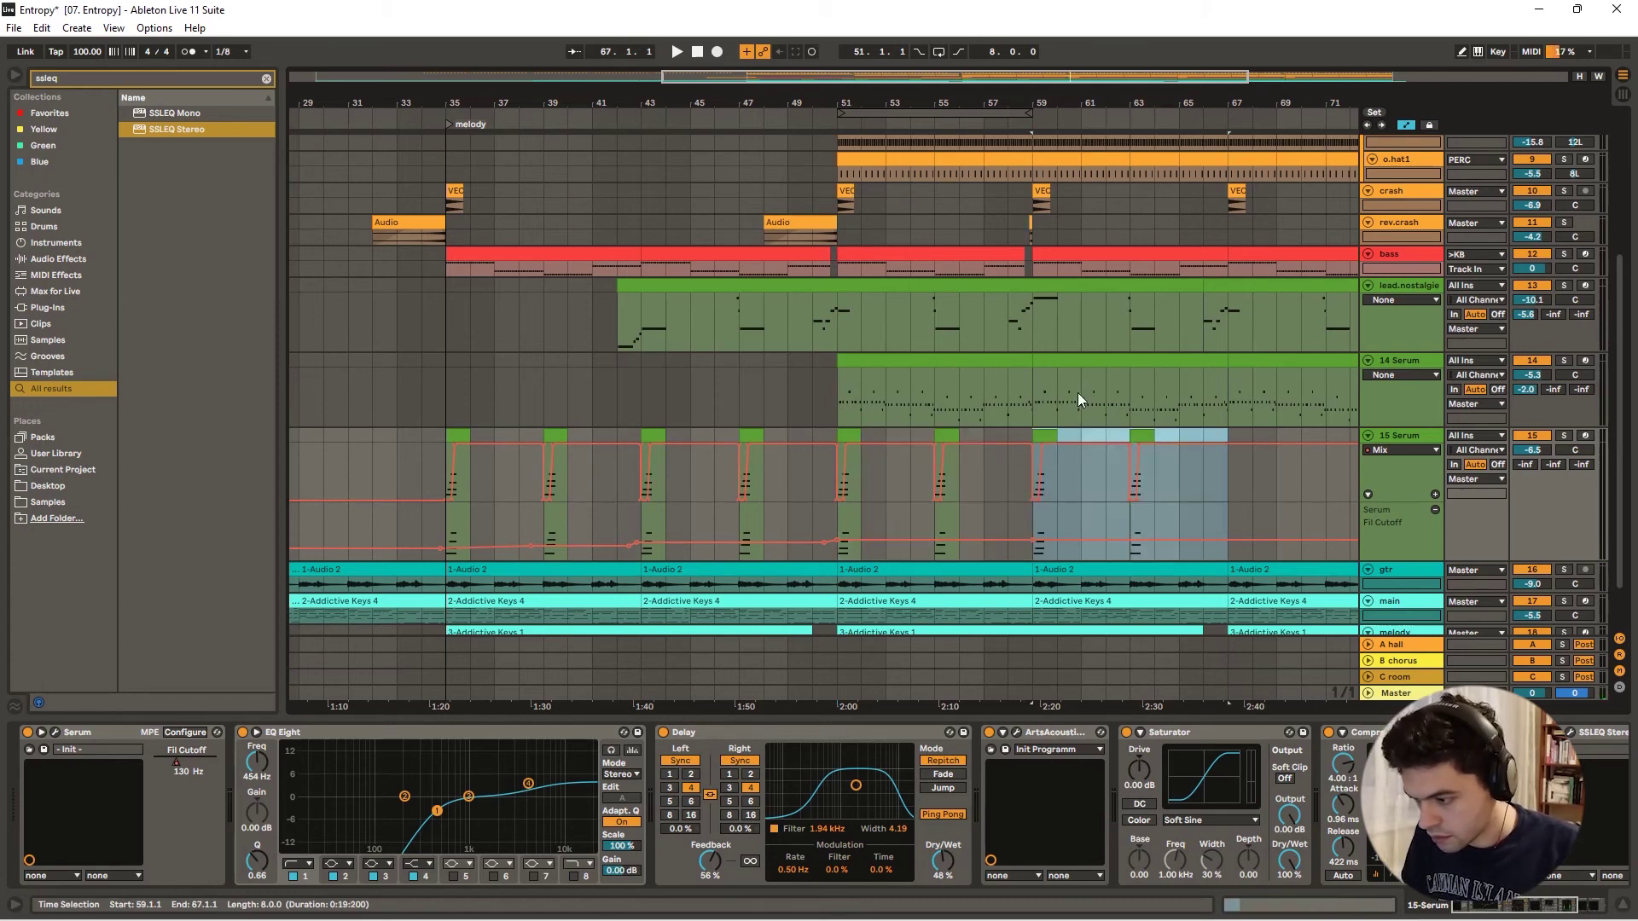
{"action": "left_click_drag", "start_coordinate": [1031, 96], "coordinate": [757, 96]}
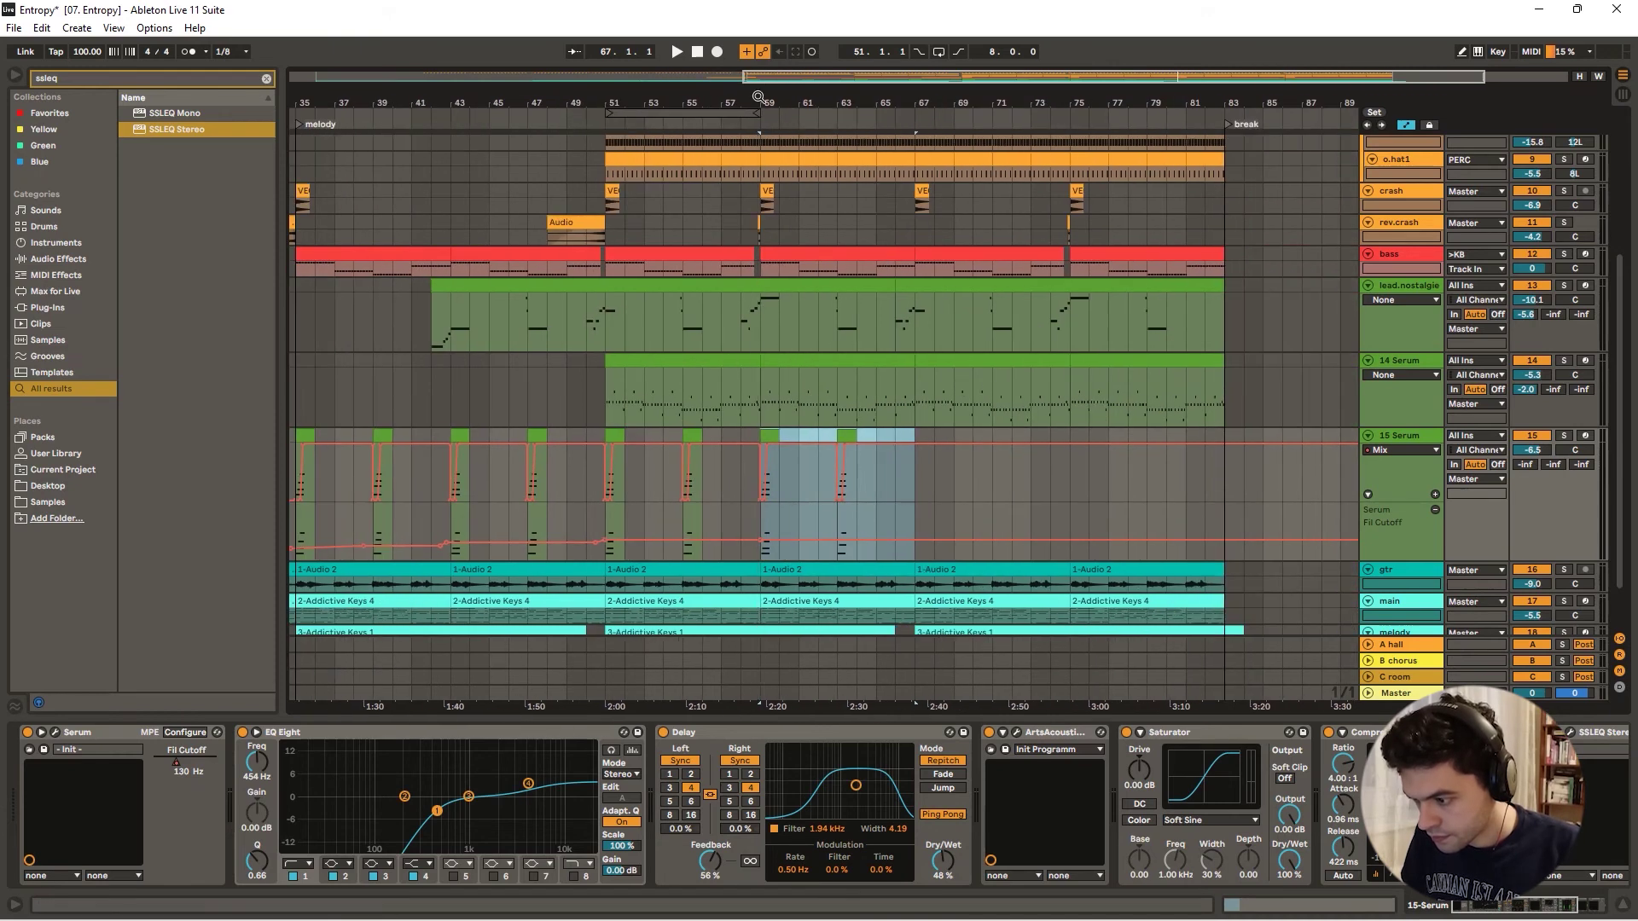
{"action": "key", "text": "ctrl+d"}
{"action": "key", "text": "ctrl+d"}
{"action": "key", "text": "space"}
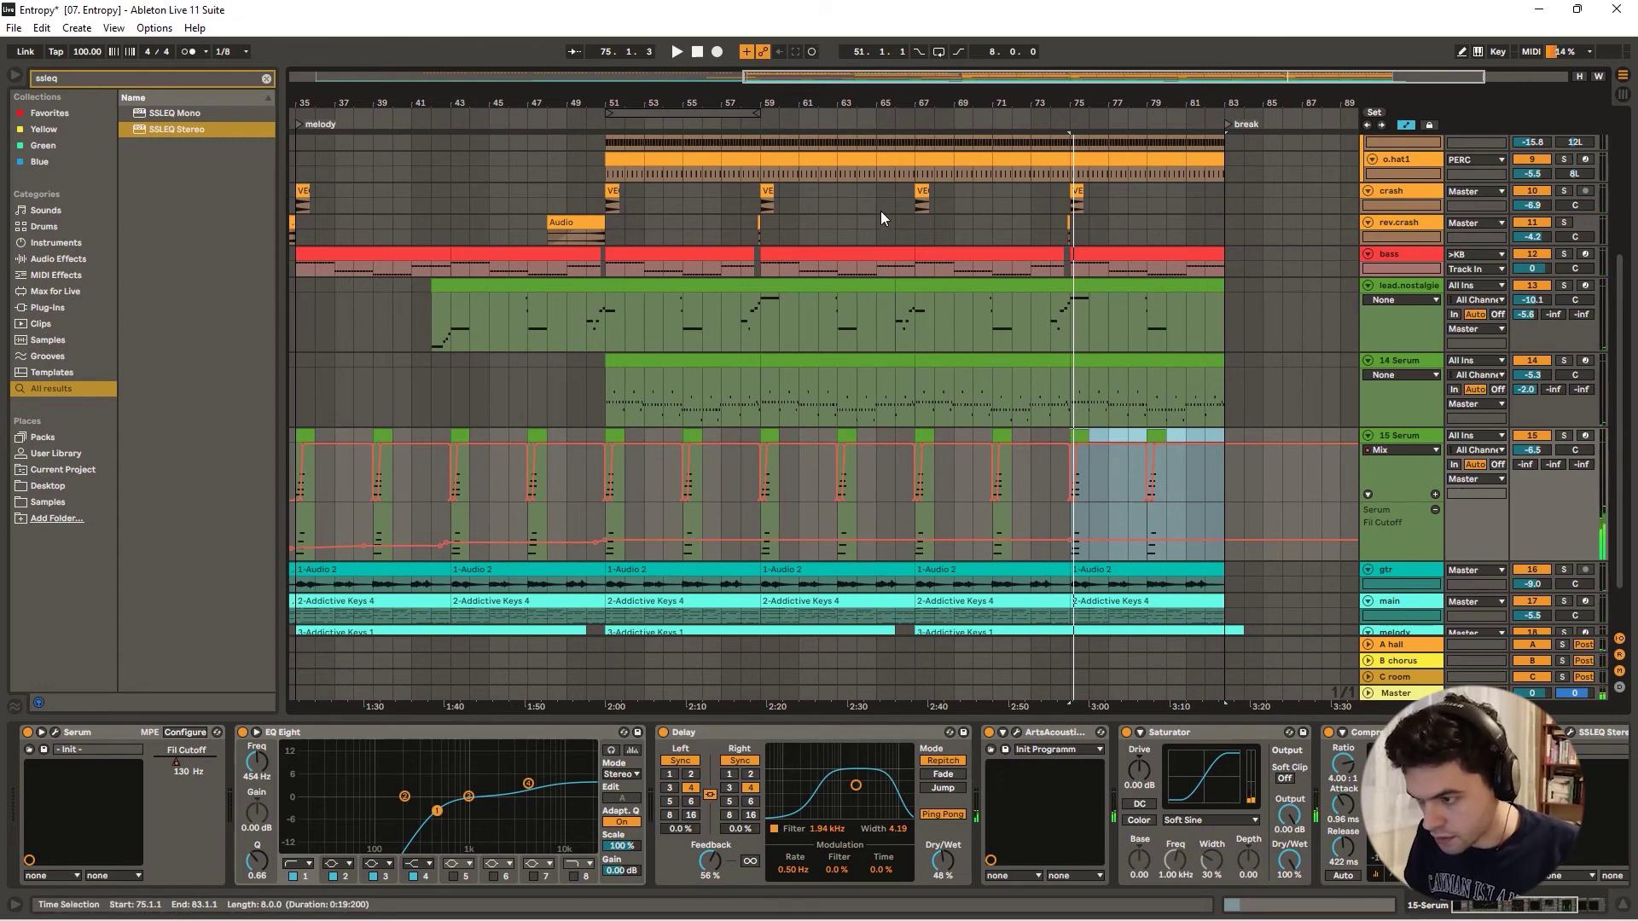
- Add Fil Cutoff automation points just before bar 67, lower the second to 0.20 and remove the point at bar 75
{"action": "scroll", "coordinate": [866, 213], "scroll_direction": "up", "scroll_amount": 2, "text": "ctrl"}
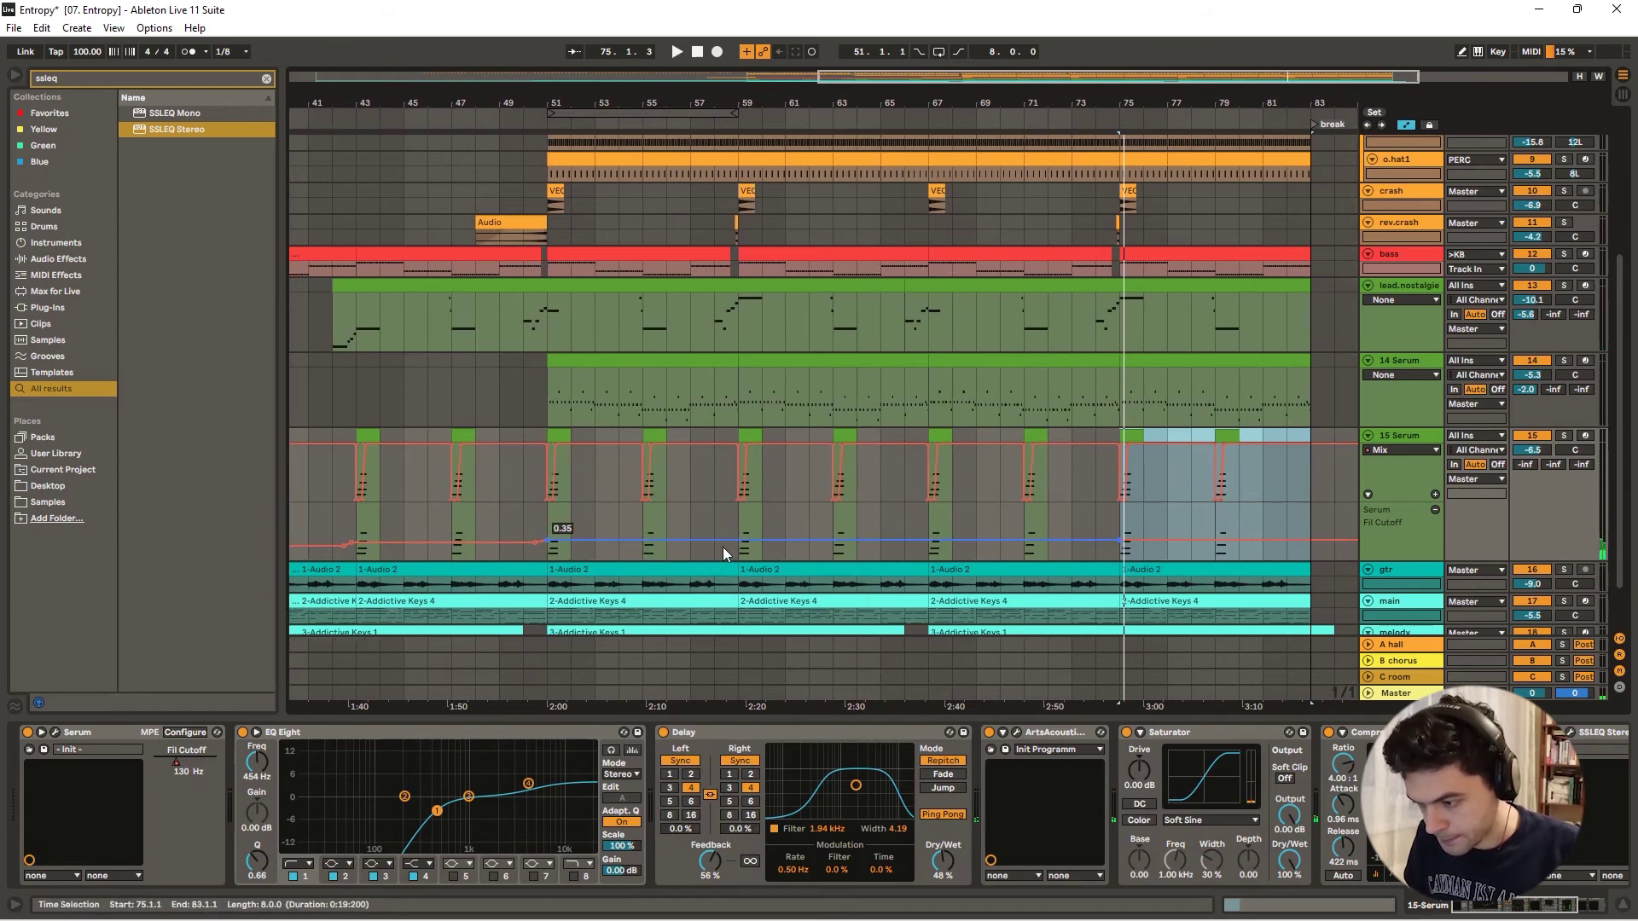
{"action": "left_click", "coordinate": [914, 541]}
{"action": "right_click", "coordinate": [923, 541]}
{"action": "left_click", "coordinate": [935, 550]}
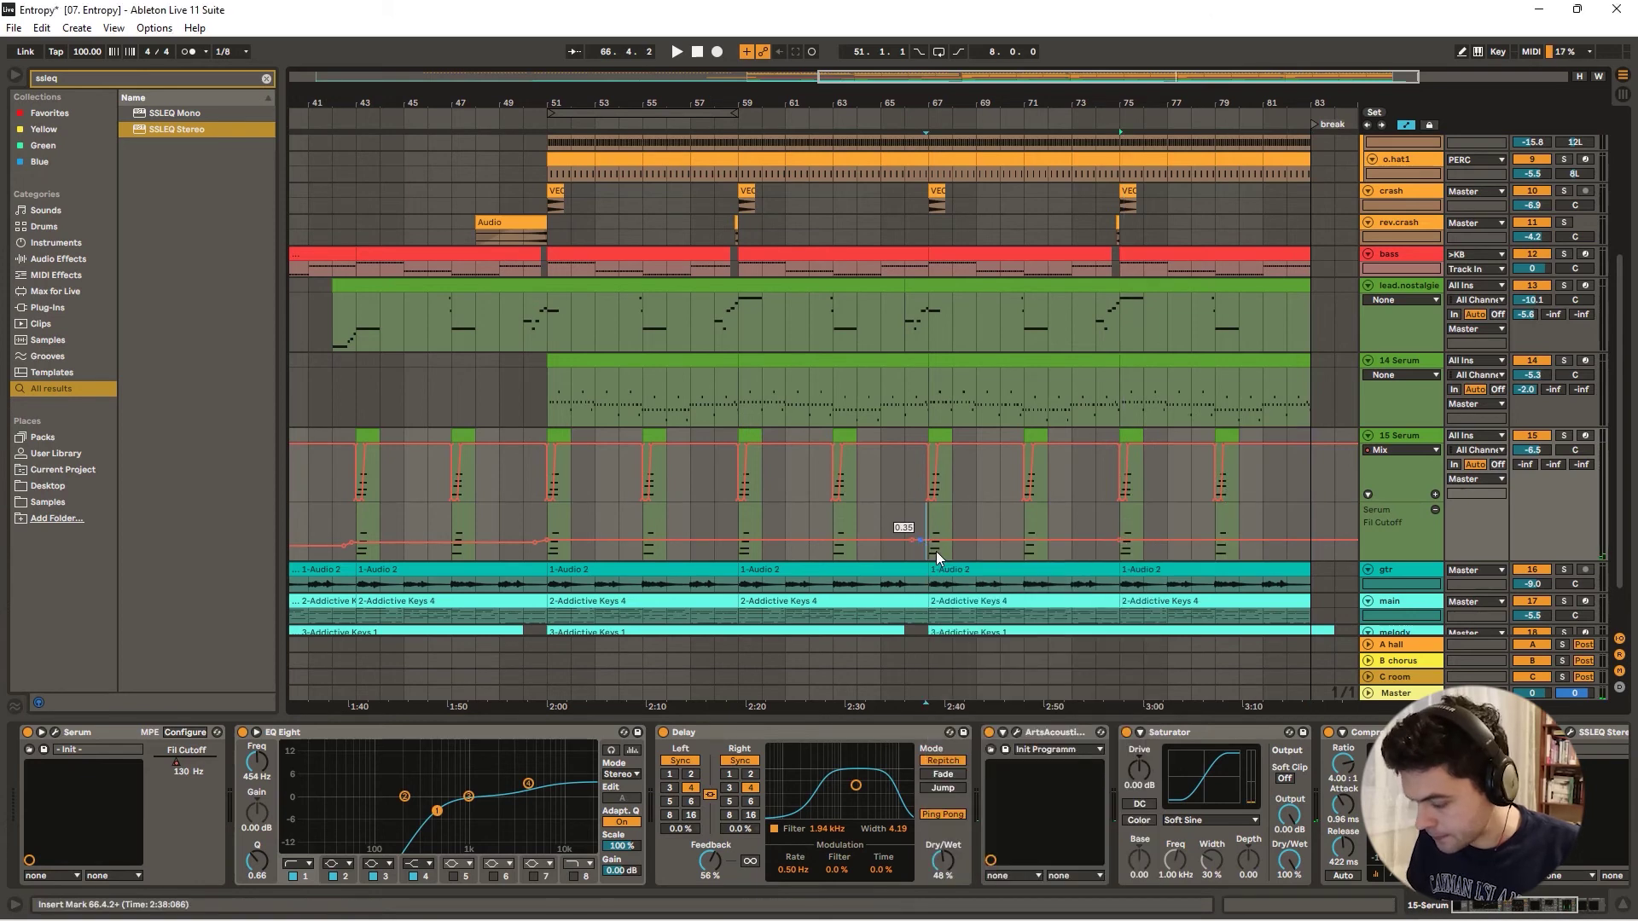
{"action": "left_click_drag", "start_coordinate": [926, 541], "coordinate": [924, 551]}
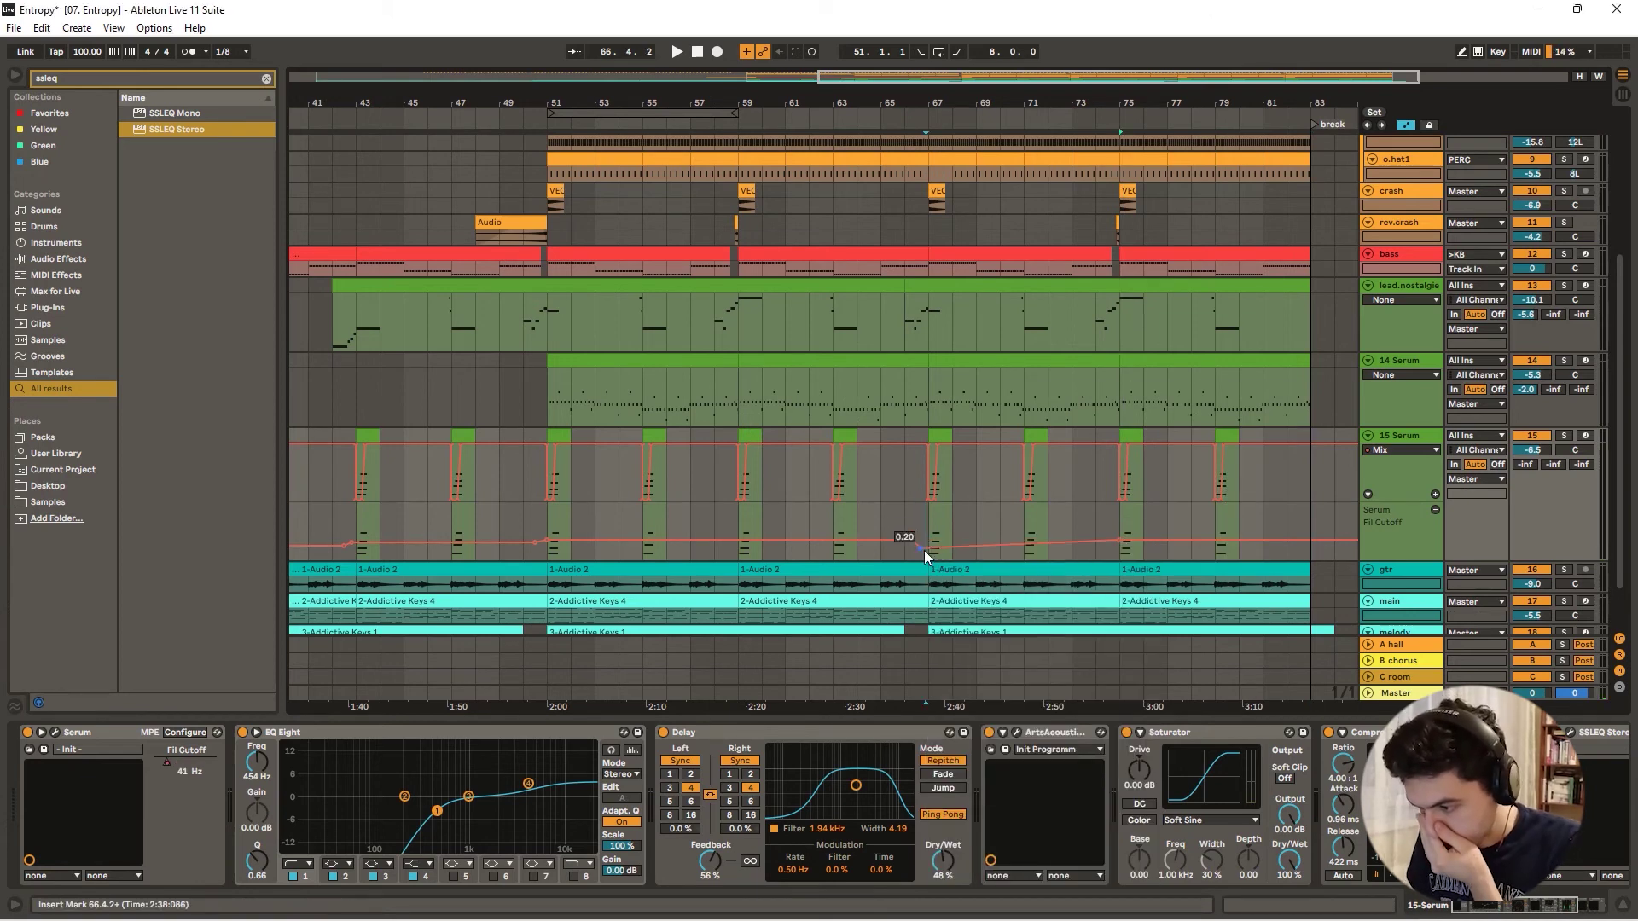
{"action": "left_click", "coordinate": [1121, 538]}
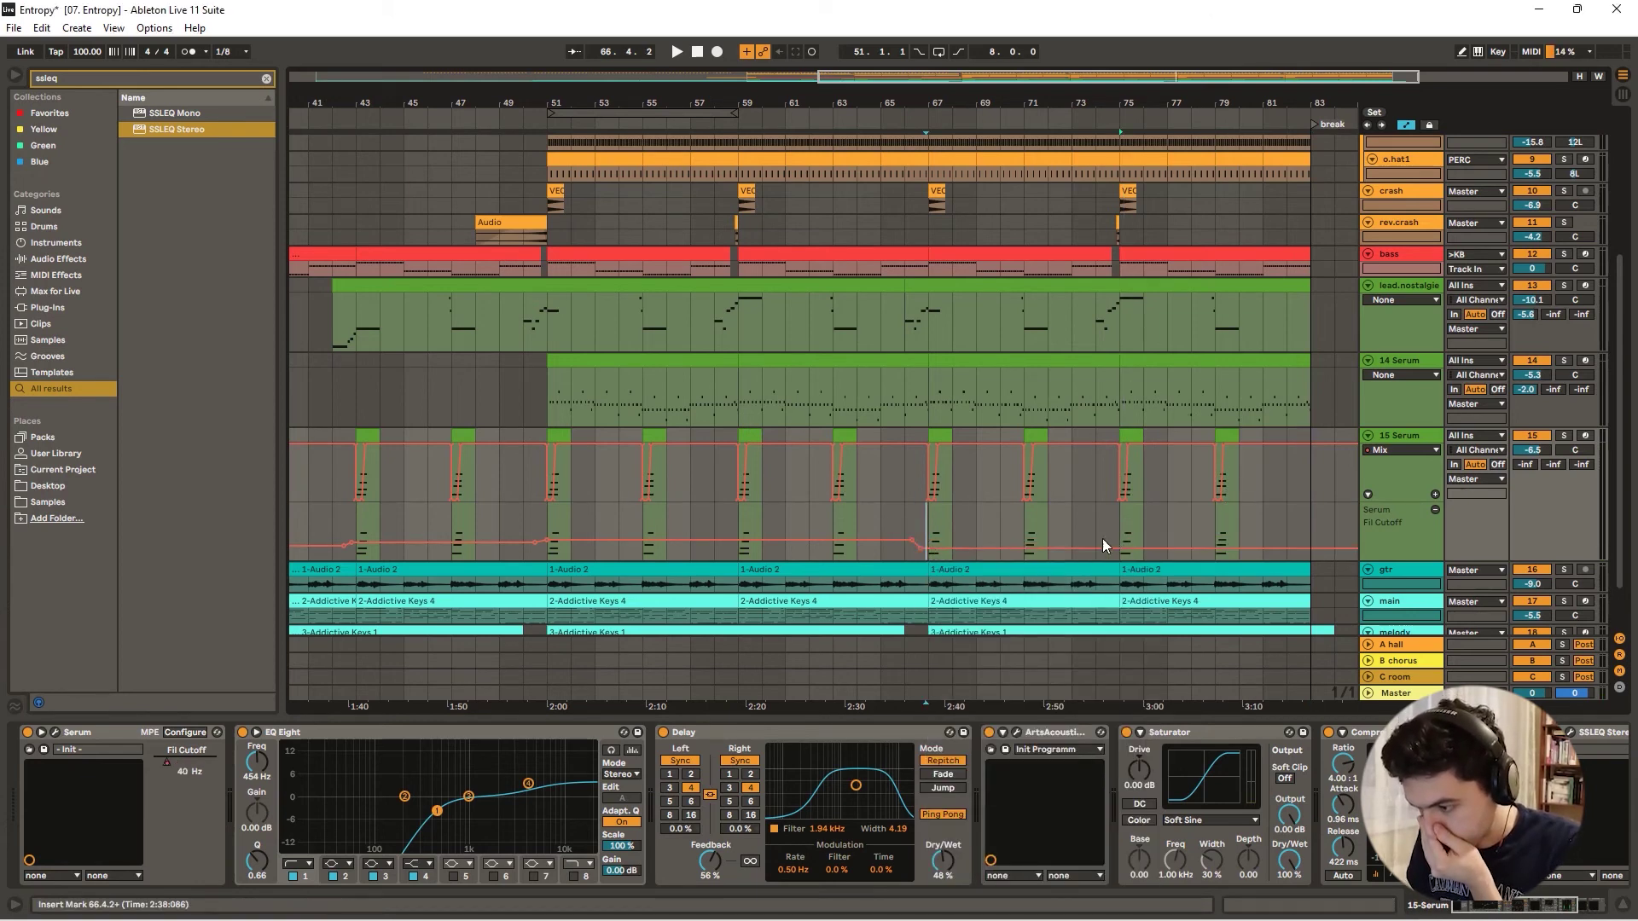
- Set the Fil Cutoff automation after the drop just before bar 67 to 0.3 and play from there
{"action": "right_click", "coordinate": [919, 549]}
{"action": "left_click", "coordinate": [936, 556]}
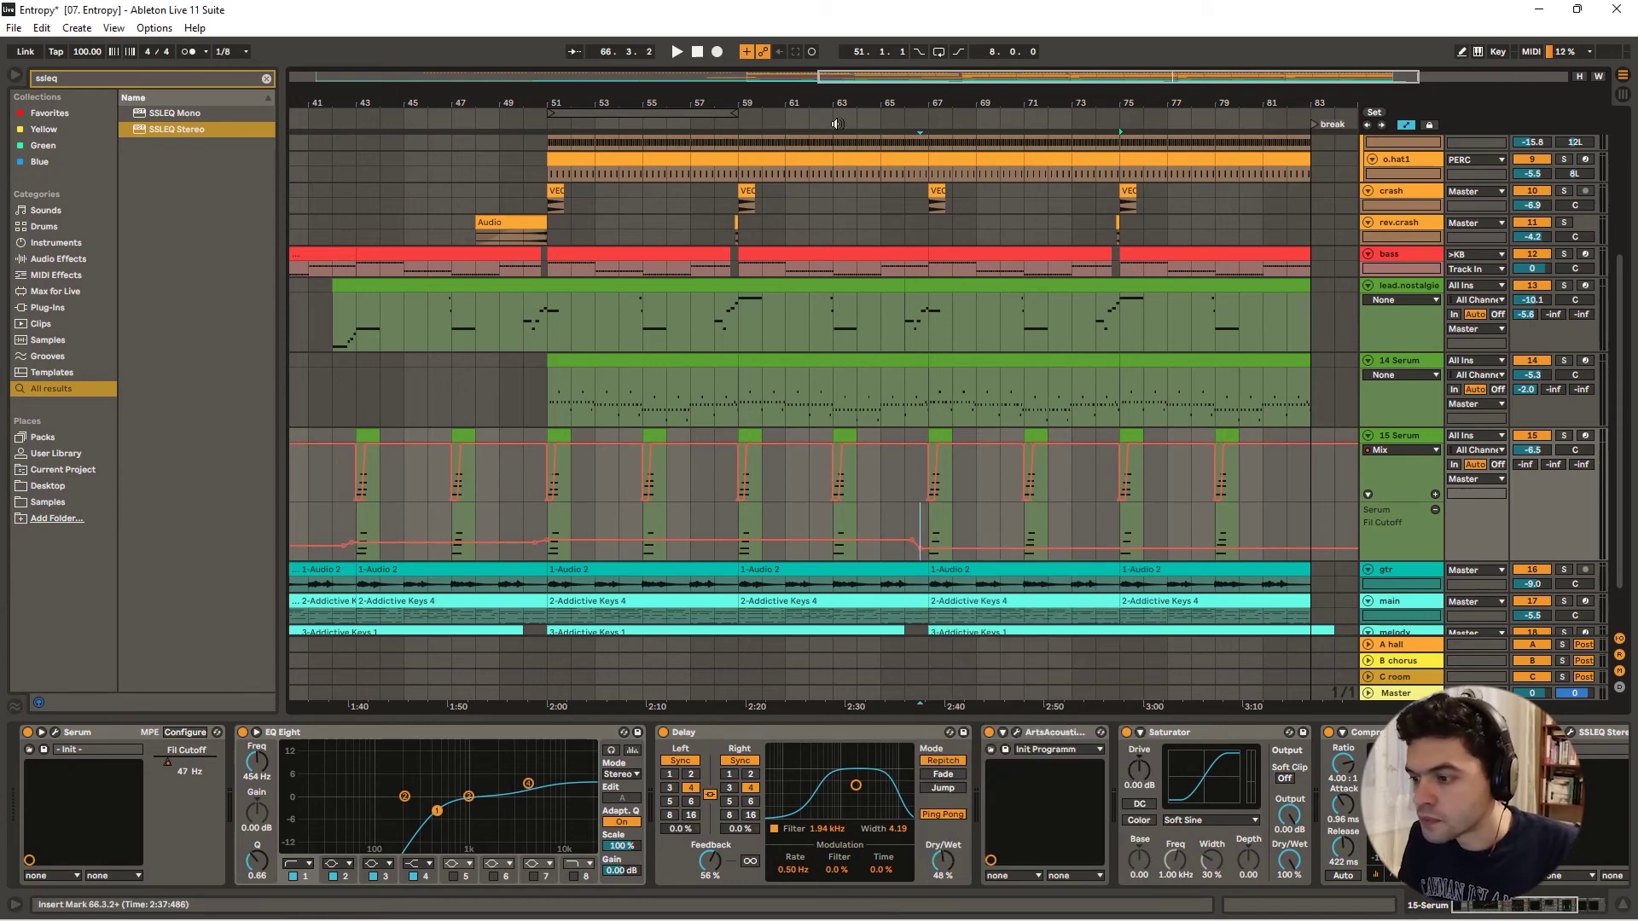
{"action": "scroll", "coordinate": [911, 530], "scroll_direction": "up", "scroll_amount": 5}
{"action": "right_click", "coordinate": [950, 548]}
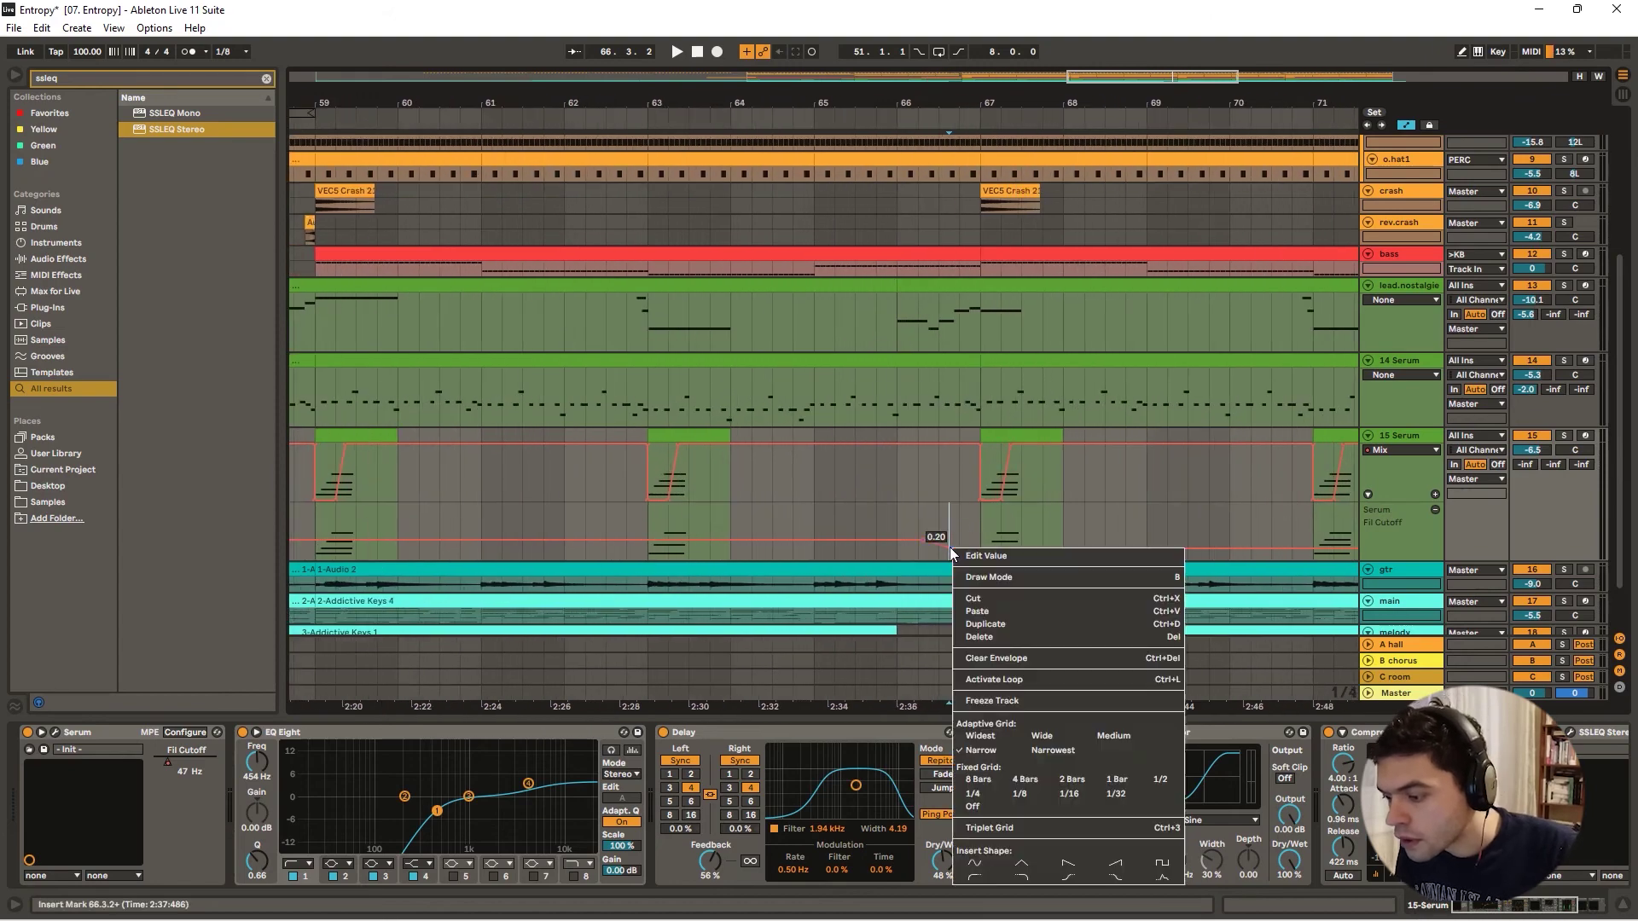
{"action": "left_click", "coordinate": [969, 556]}
{"action": "type", "text": "0.3"}
{"action": "key", "text": "Return"}
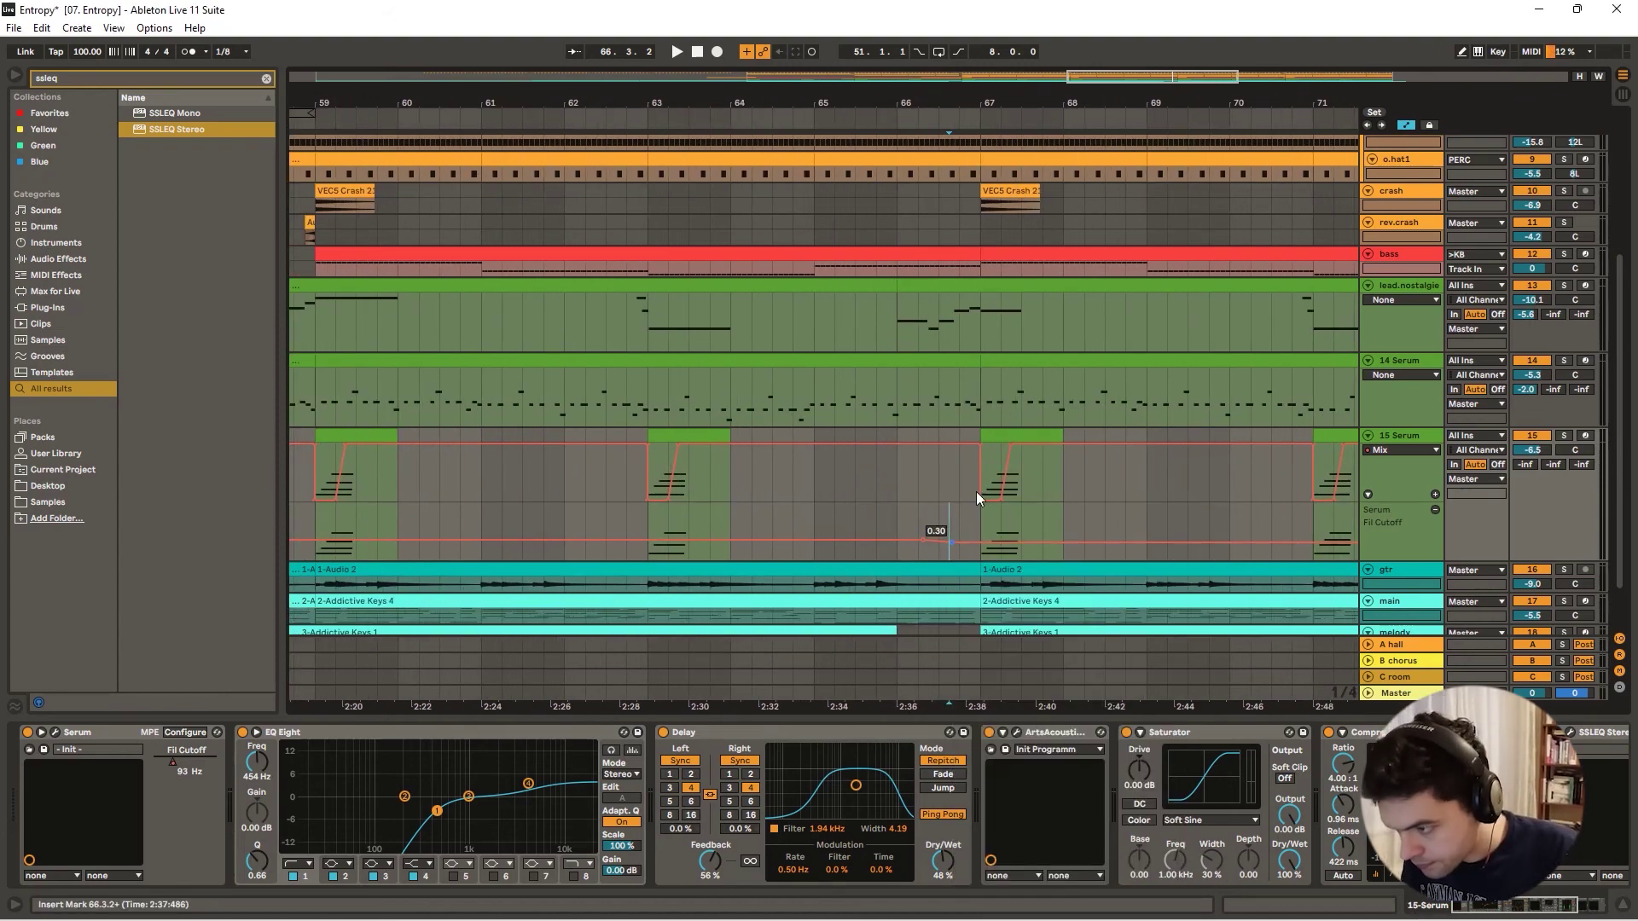
{"action": "left_click", "coordinate": [889, 131]}
- Lower the Fil Cutoff automation at bar 74 to about 59 Hz, with a point just before bar 73 where the drop begins
{"action": "scroll", "coordinate": [877, 135], "scroll_direction": "down", "scroll_amount": 6}
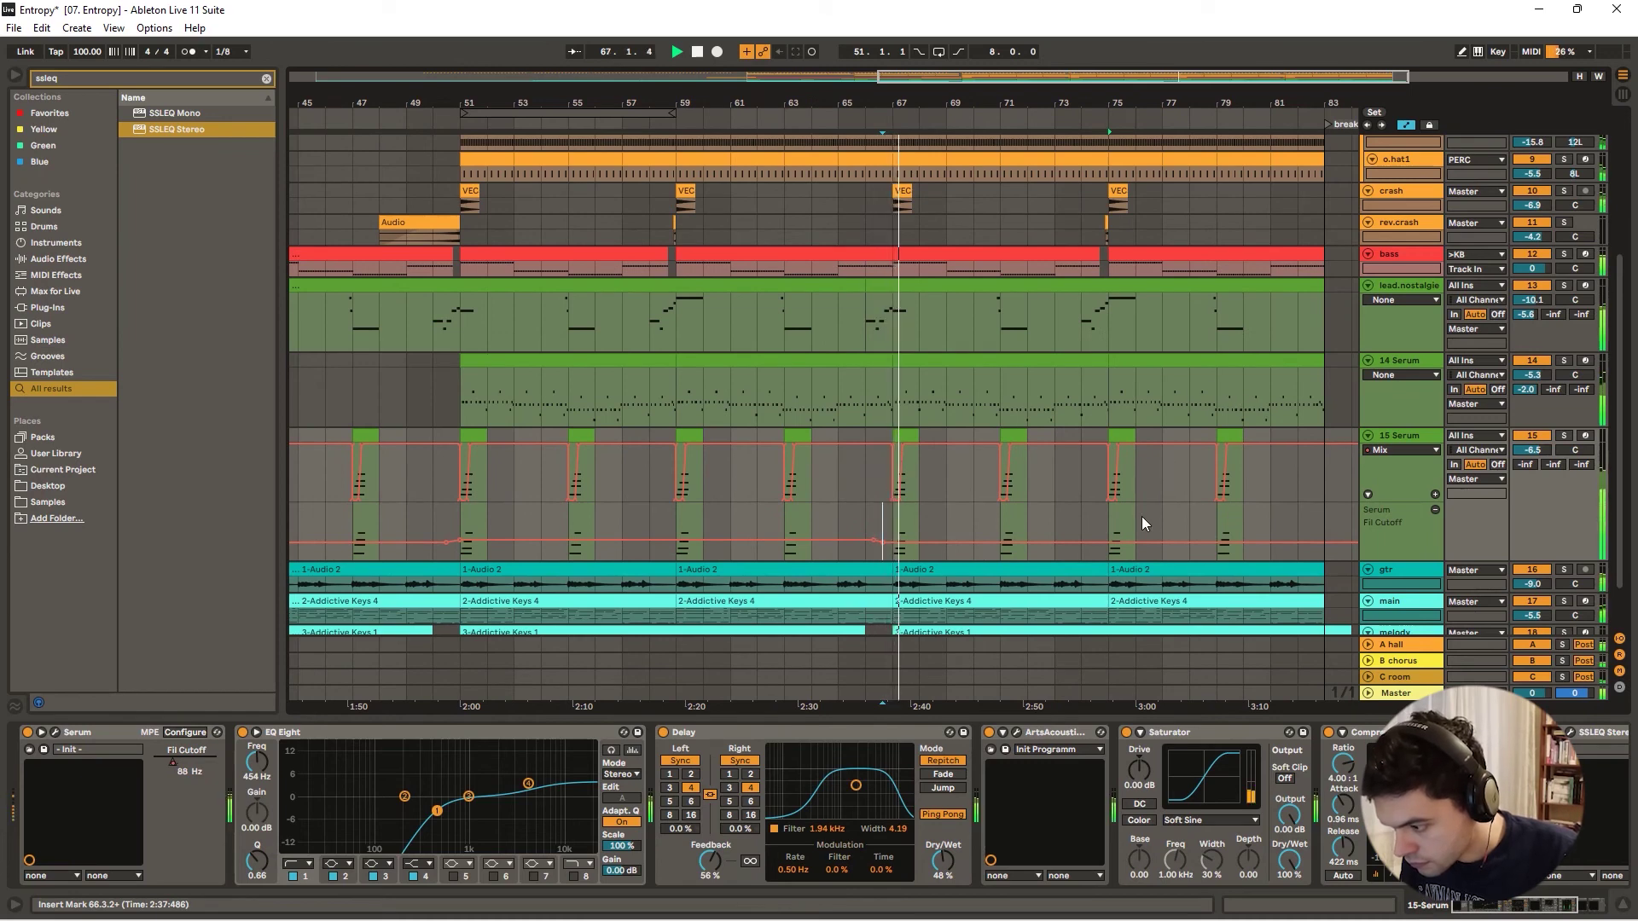
{"action": "right_click", "coordinate": [1082, 544]}
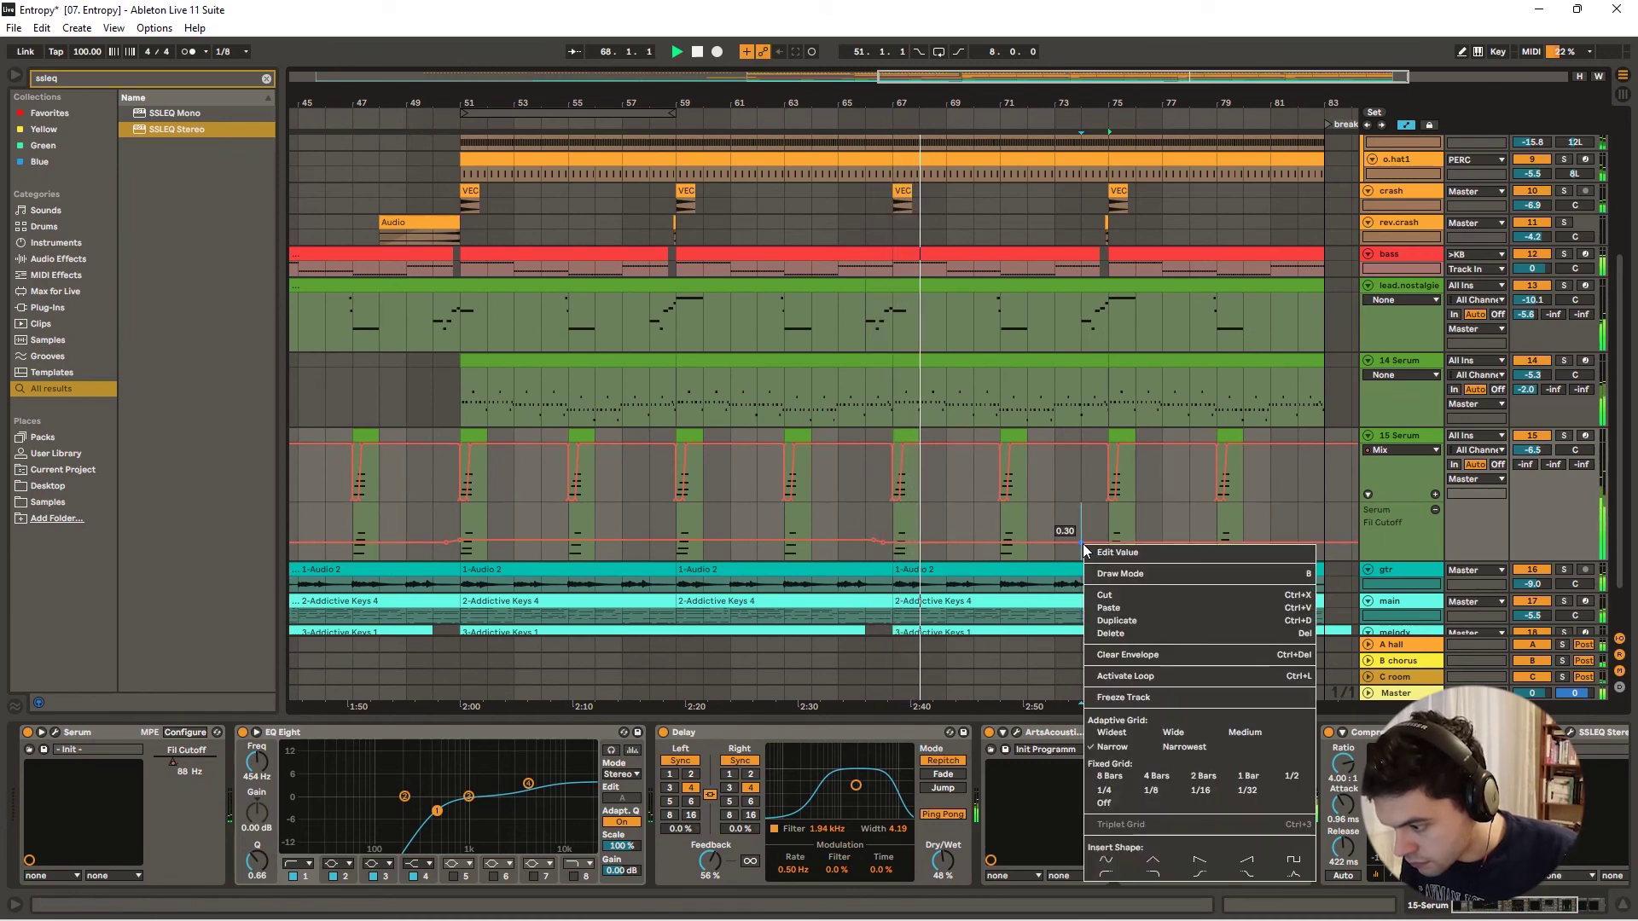
{"action": "left_click", "coordinate": [1136, 552]}
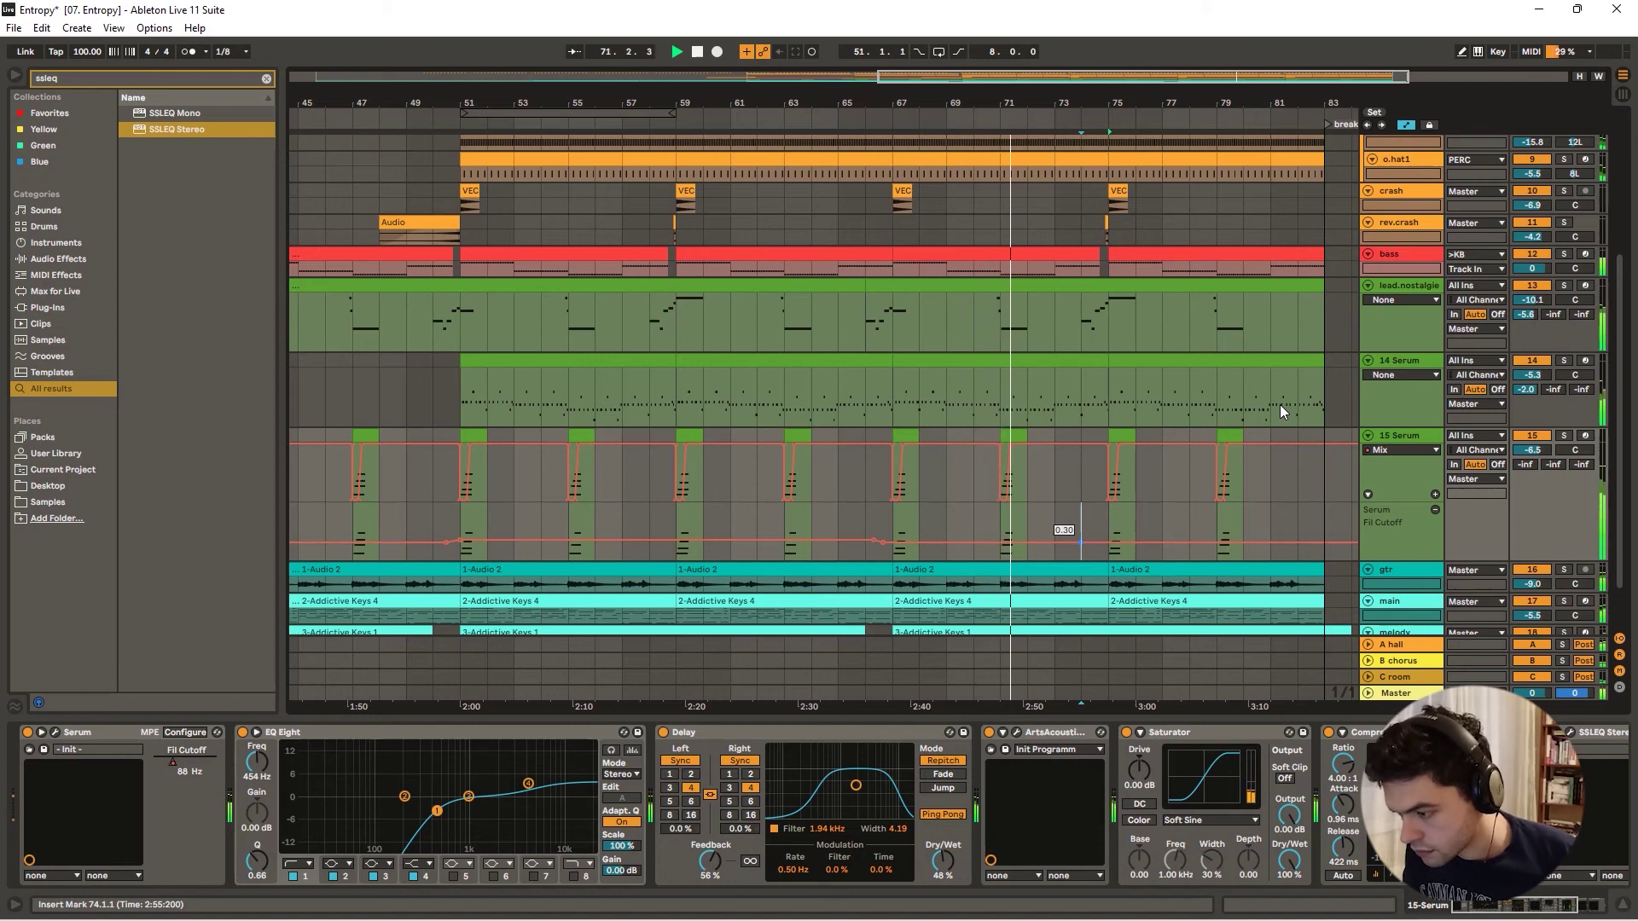
{"action": "right_click", "coordinate": [1082, 540]}
{"action": "left_click", "coordinate": [1176, 517]}
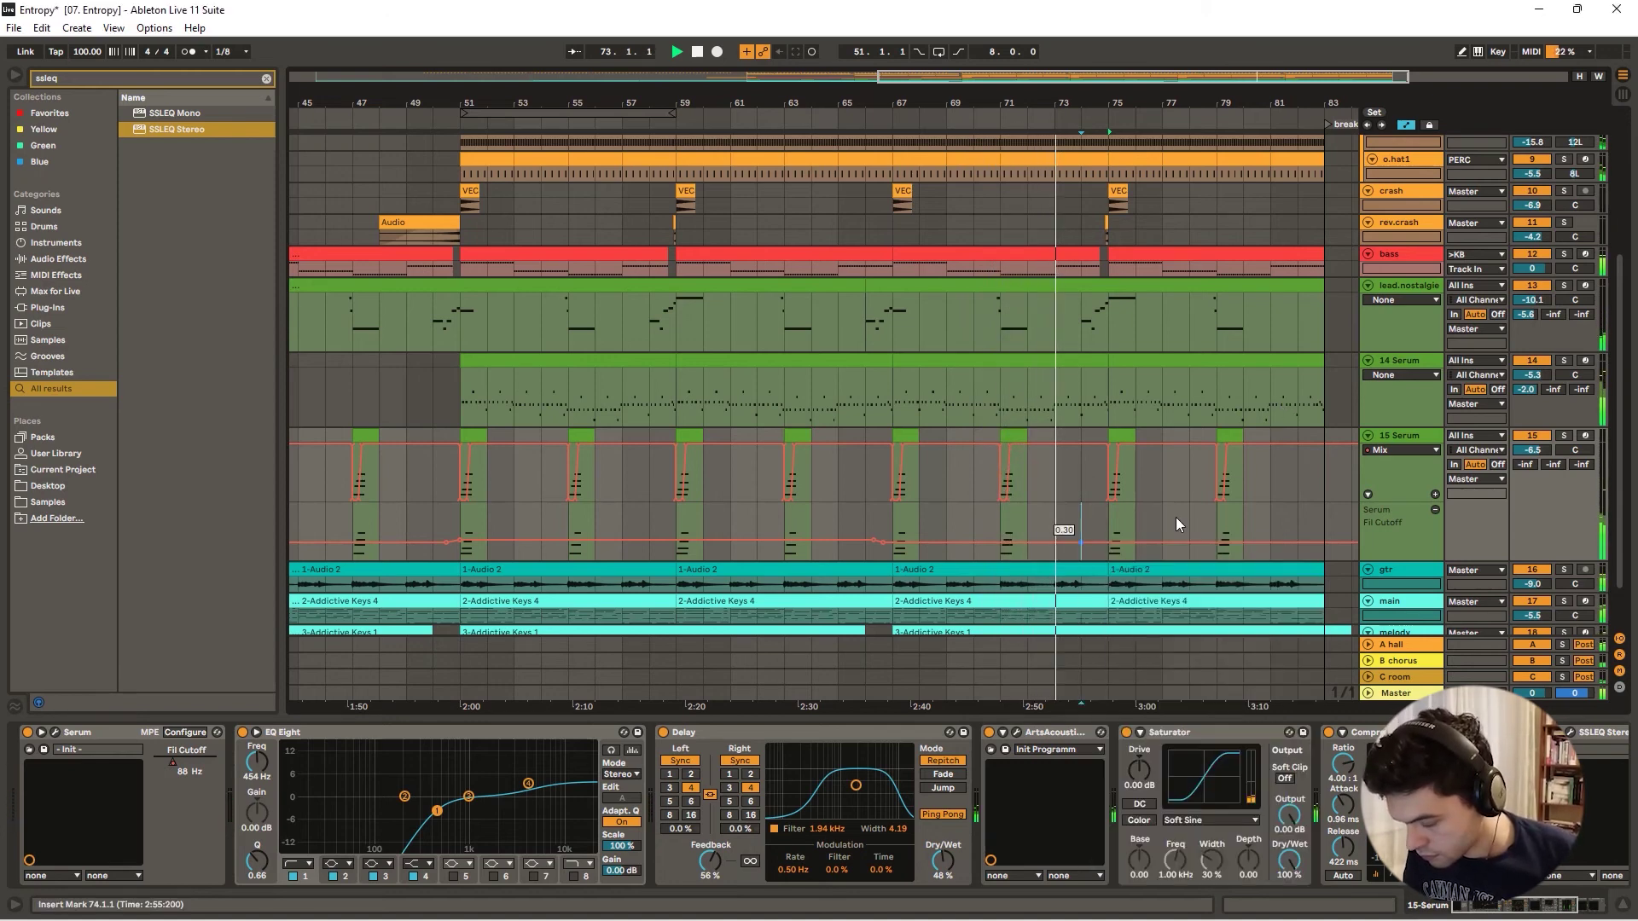
{"action": "left_click", "coordinate": [1081, 542]}
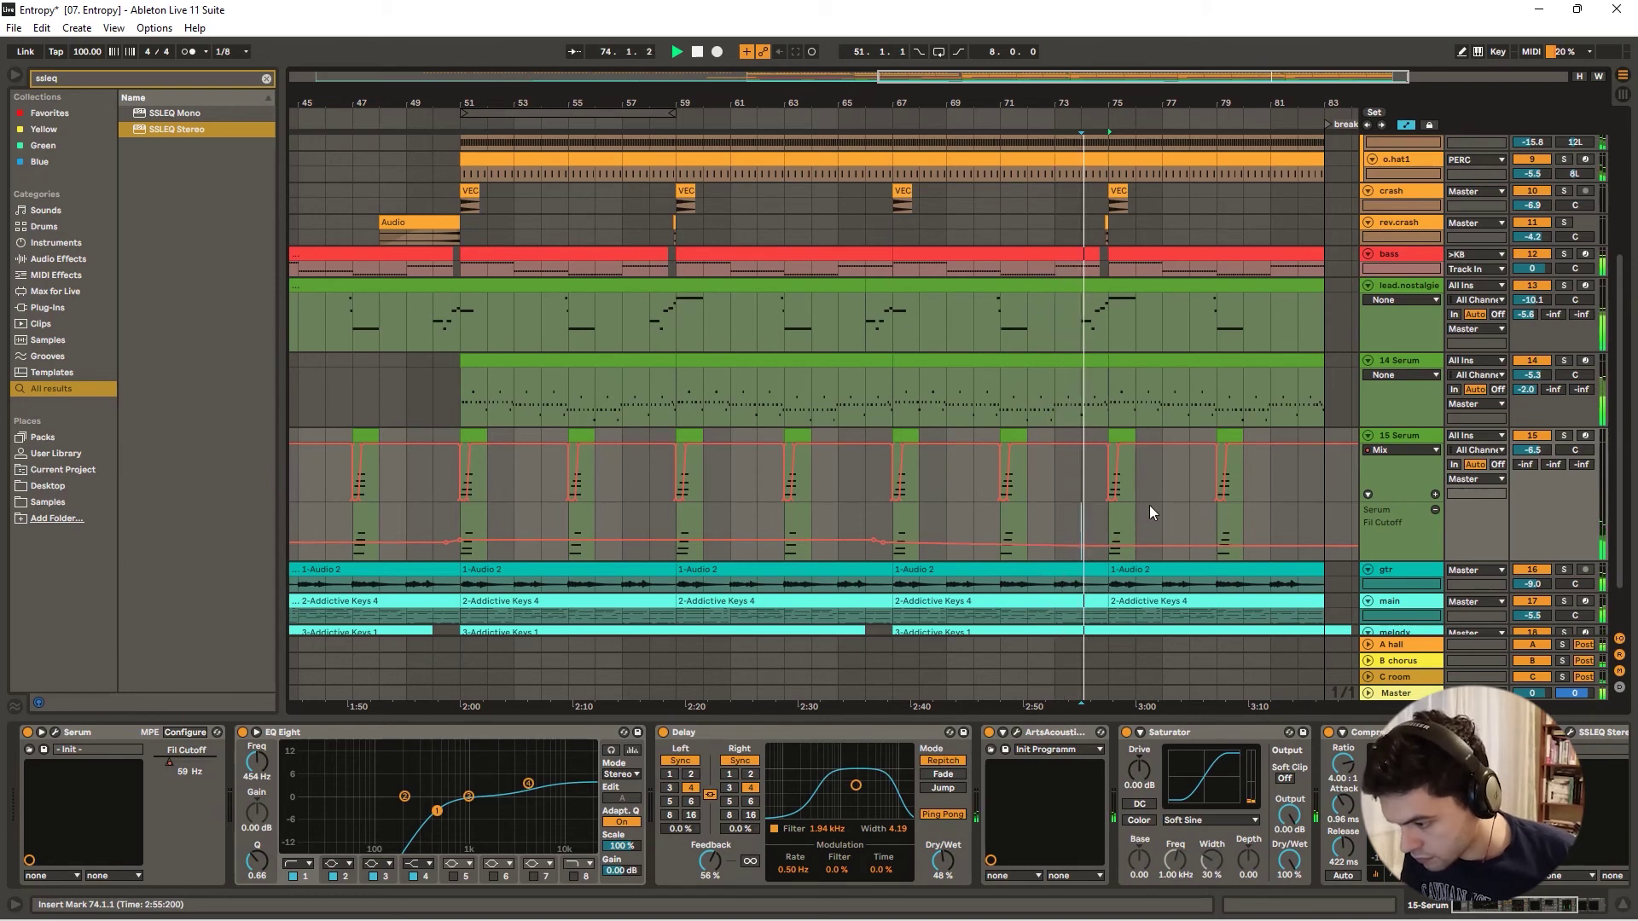
{"action": "right_click", "coordinate": [1056, 546]}
{"action": "left_click", "coordinate": [1084, 553]}
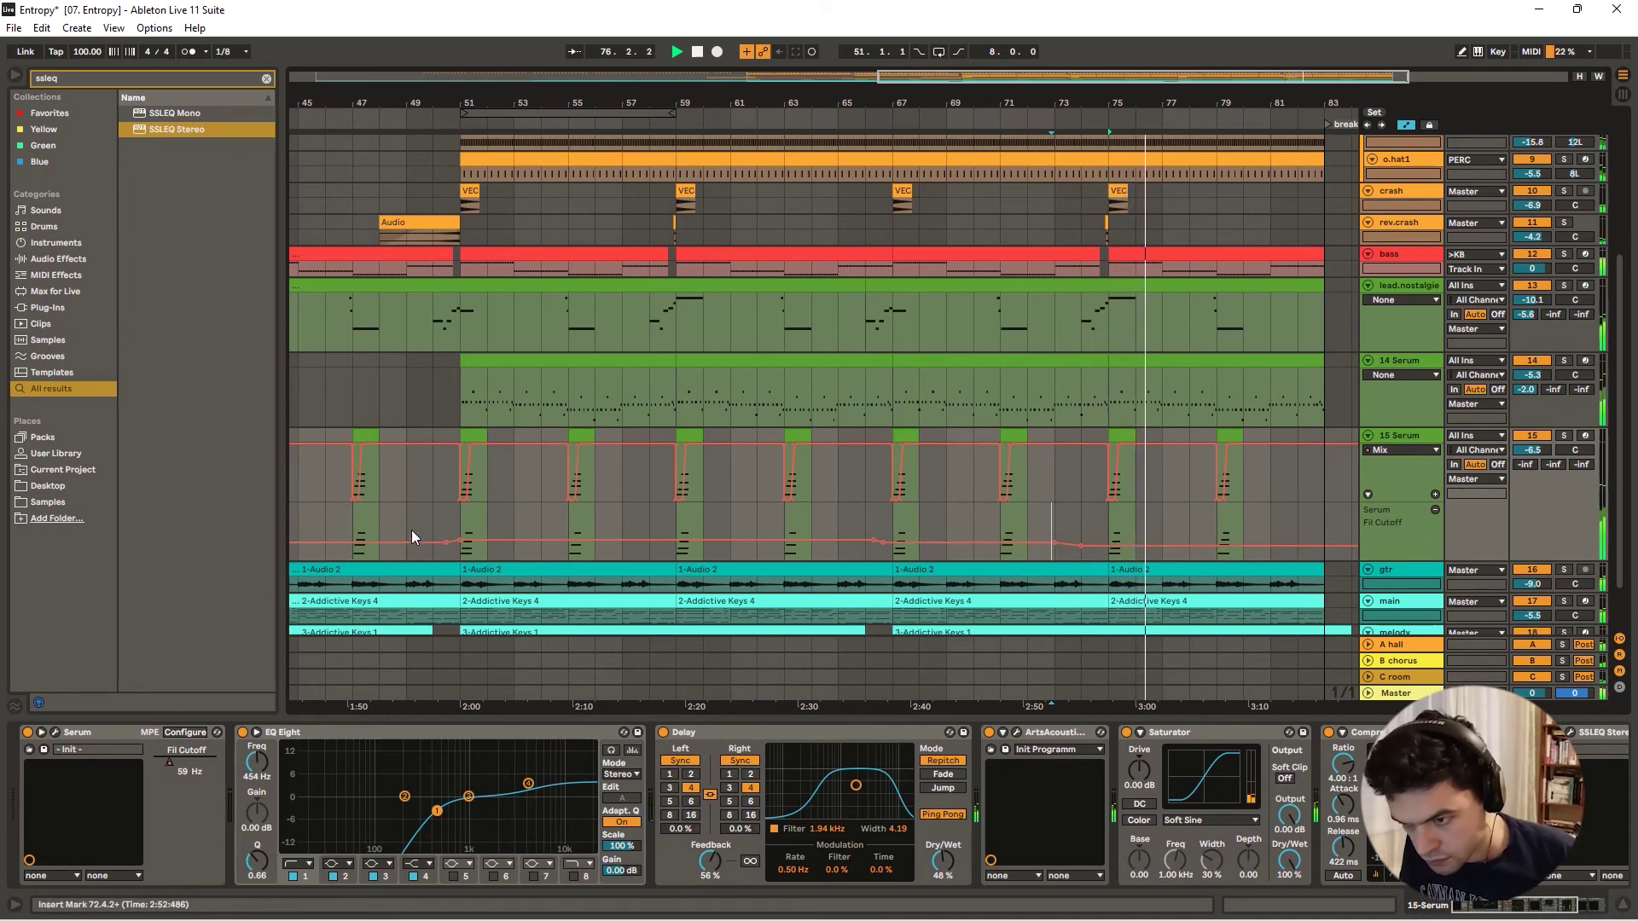
- Copy the last 15 Serum arpeggio clip from bar 79 to the start of the break at bar 83
{"action": "left_click_drag", "start_coordinate": [330, 107], "coordinate": [705, 97]}
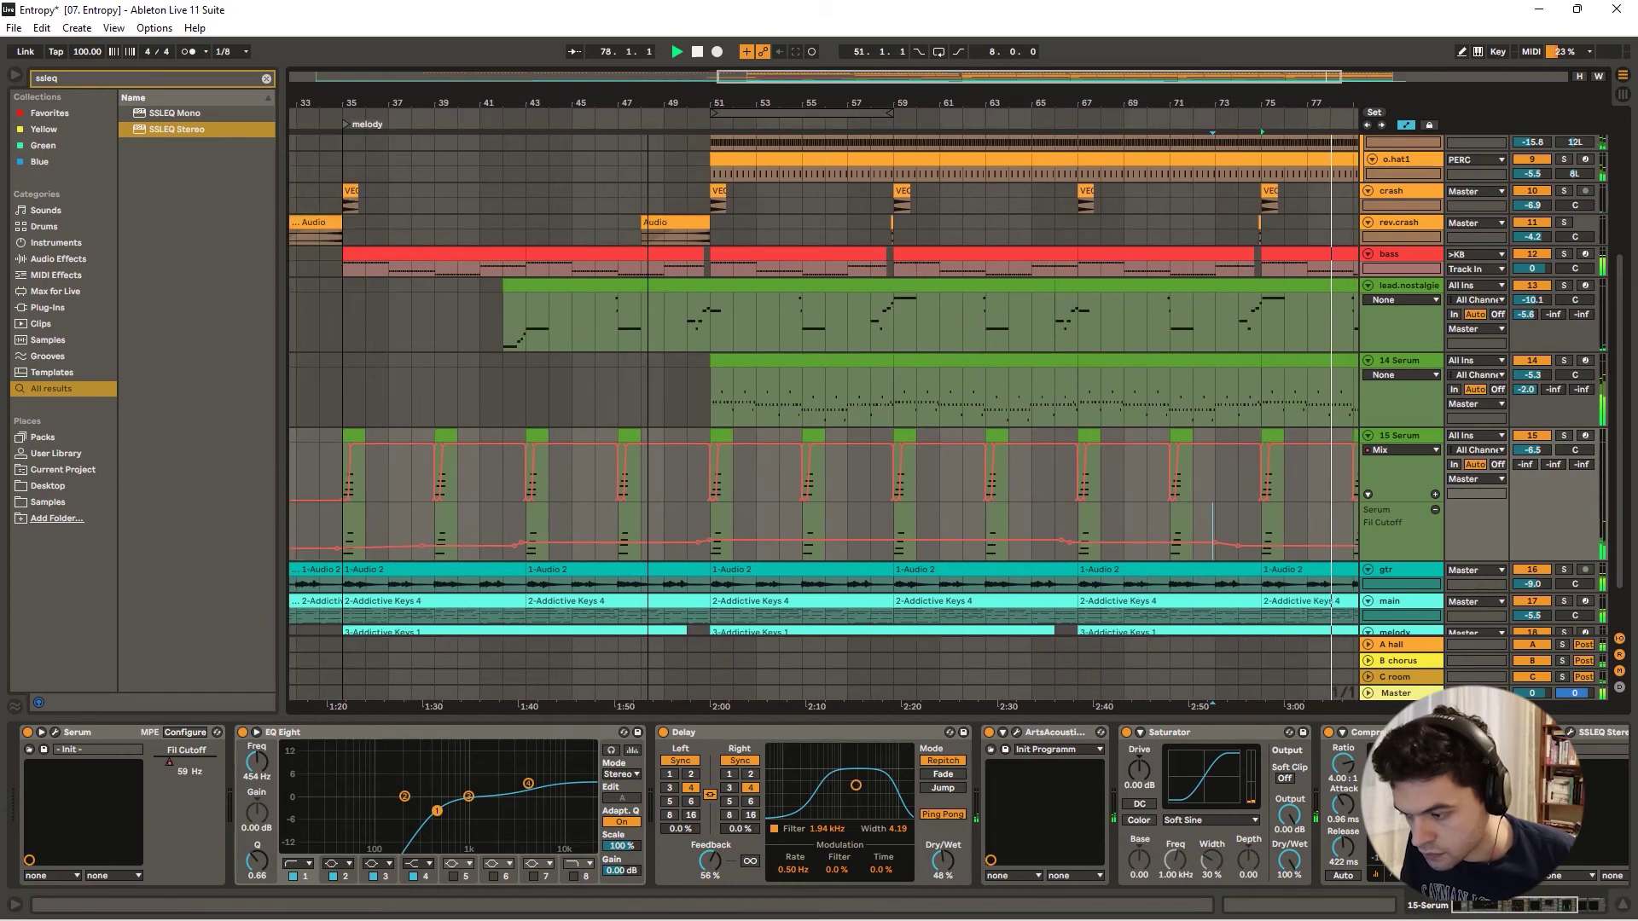
{"action": "left_click_drag", "start_coordinate": [1262, 104], "coordinate": [987, 83]}
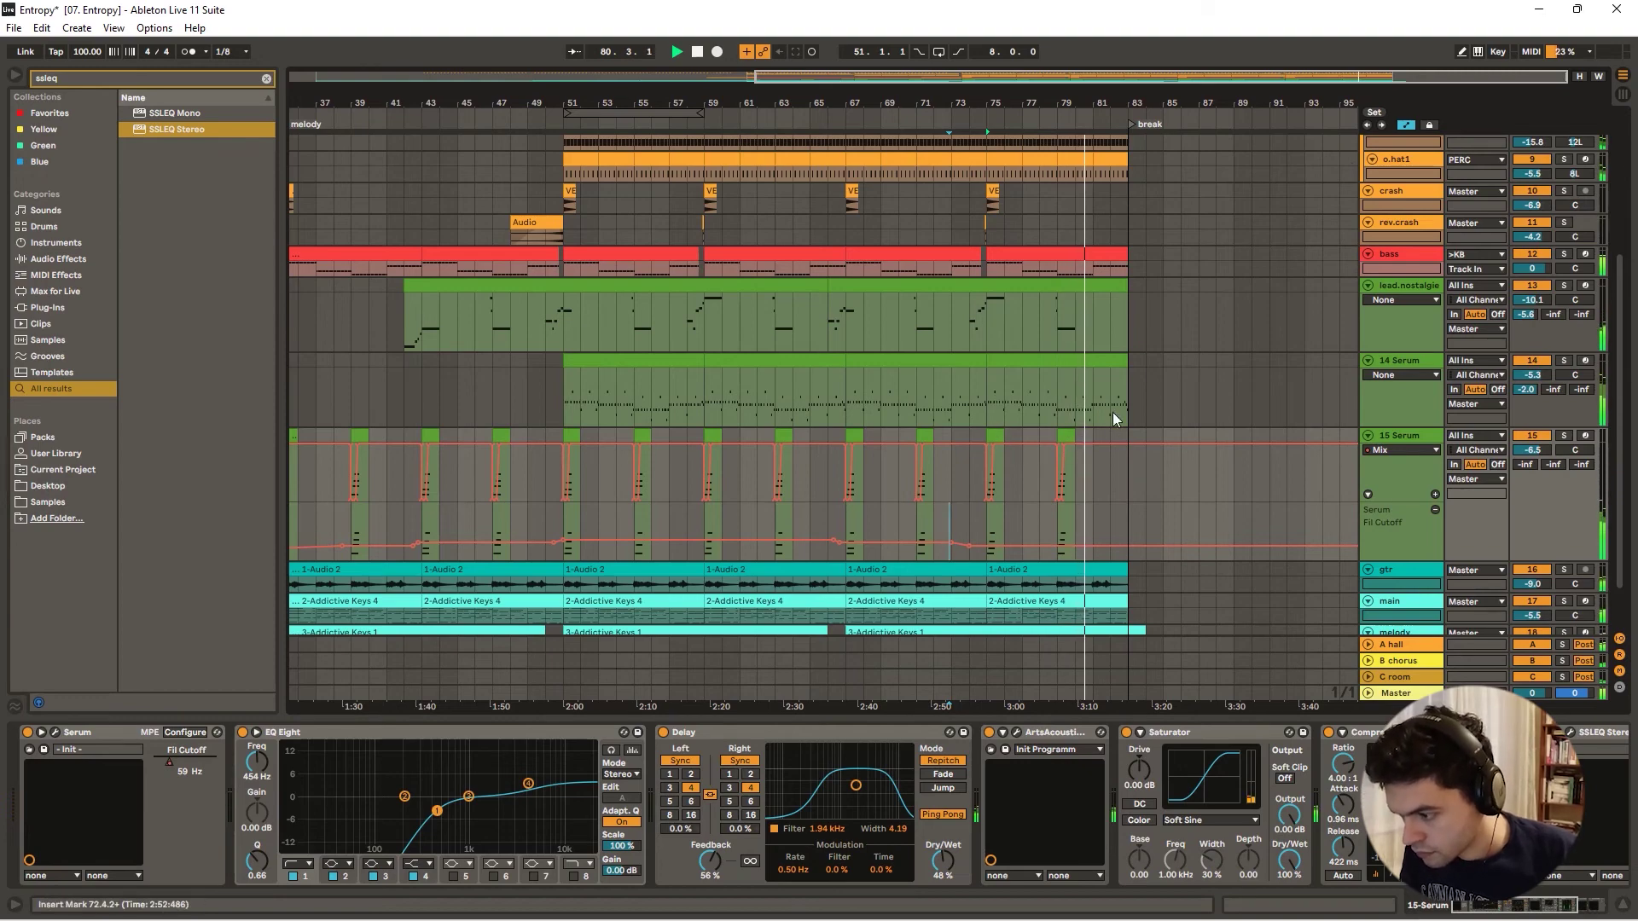
{"action": "left_click_drag", "start_coordinate": [1066, 436], "coordinate": [1138, 434]}
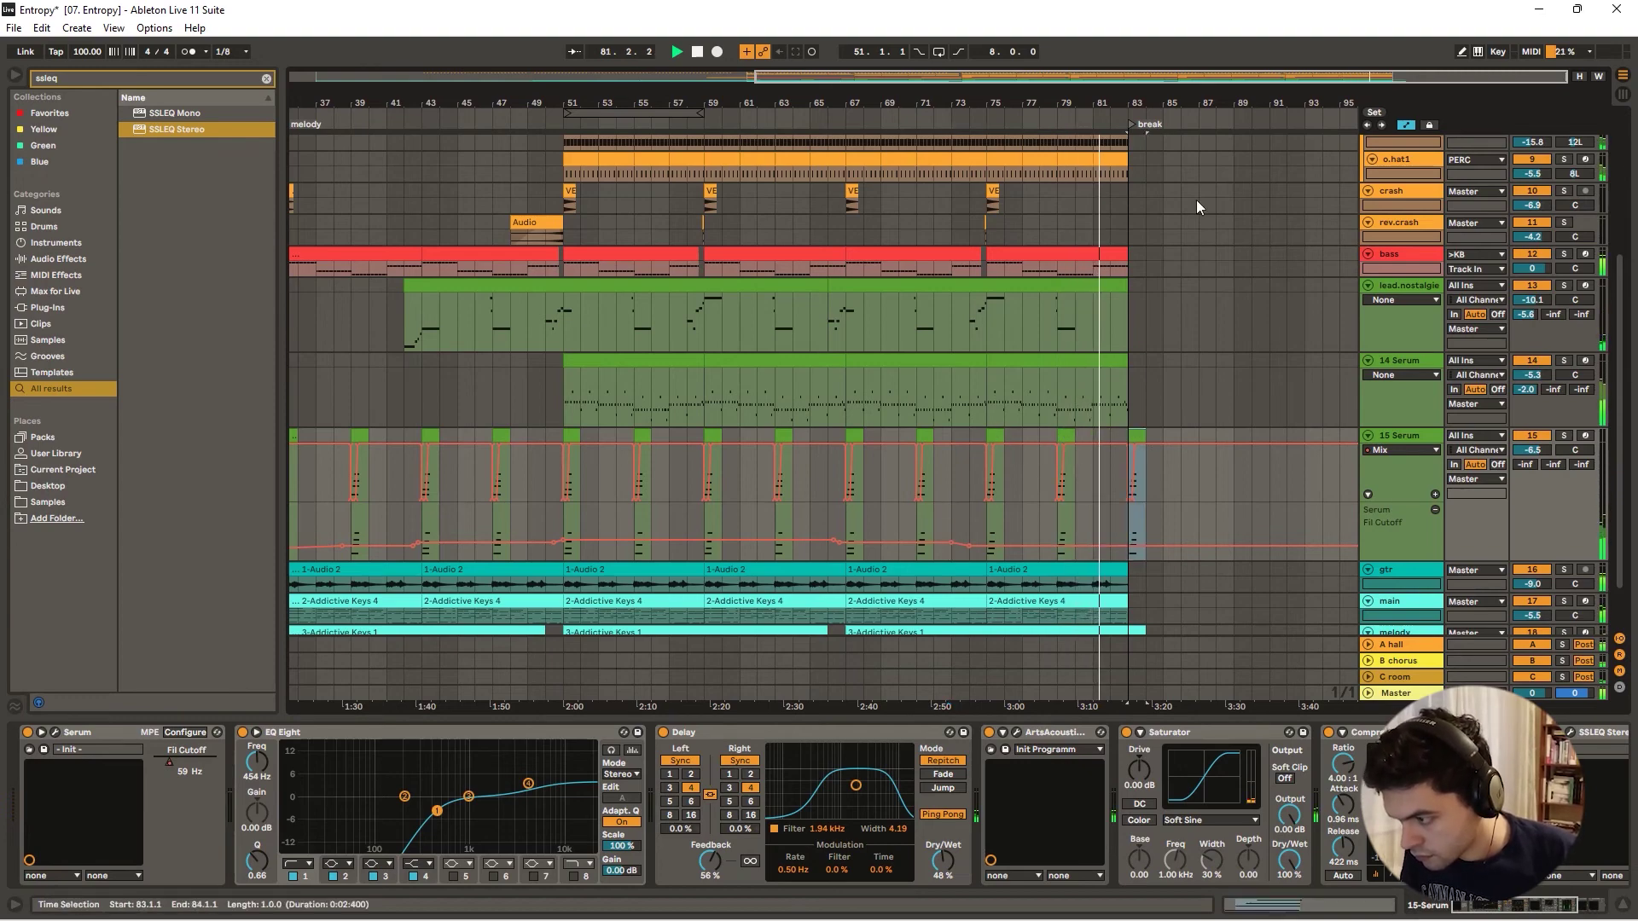
{"action": "scroll", "coordinate": [1190, 213], "scroll_direction": "up", "scroll_amount": 5}
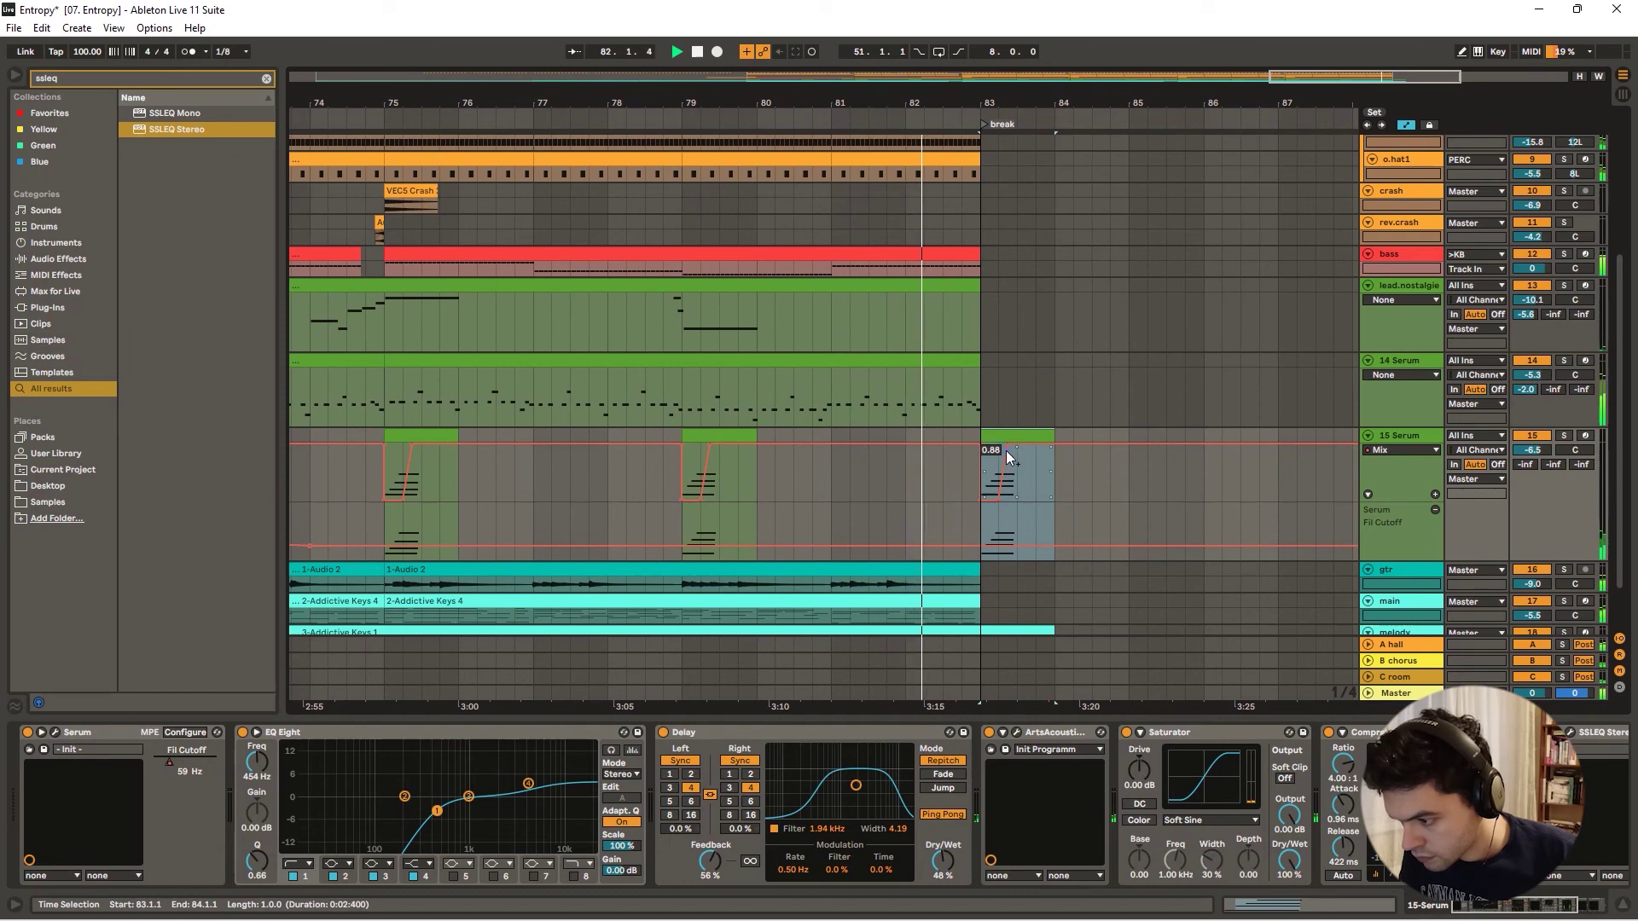
- Flatten the Mix automation rise at bar 83 so it holds its low level through the break, and play from bar 82
{"action": "left_click_drag", "start_coordinate": [1006, 447], "coordinate": [998, 499]}
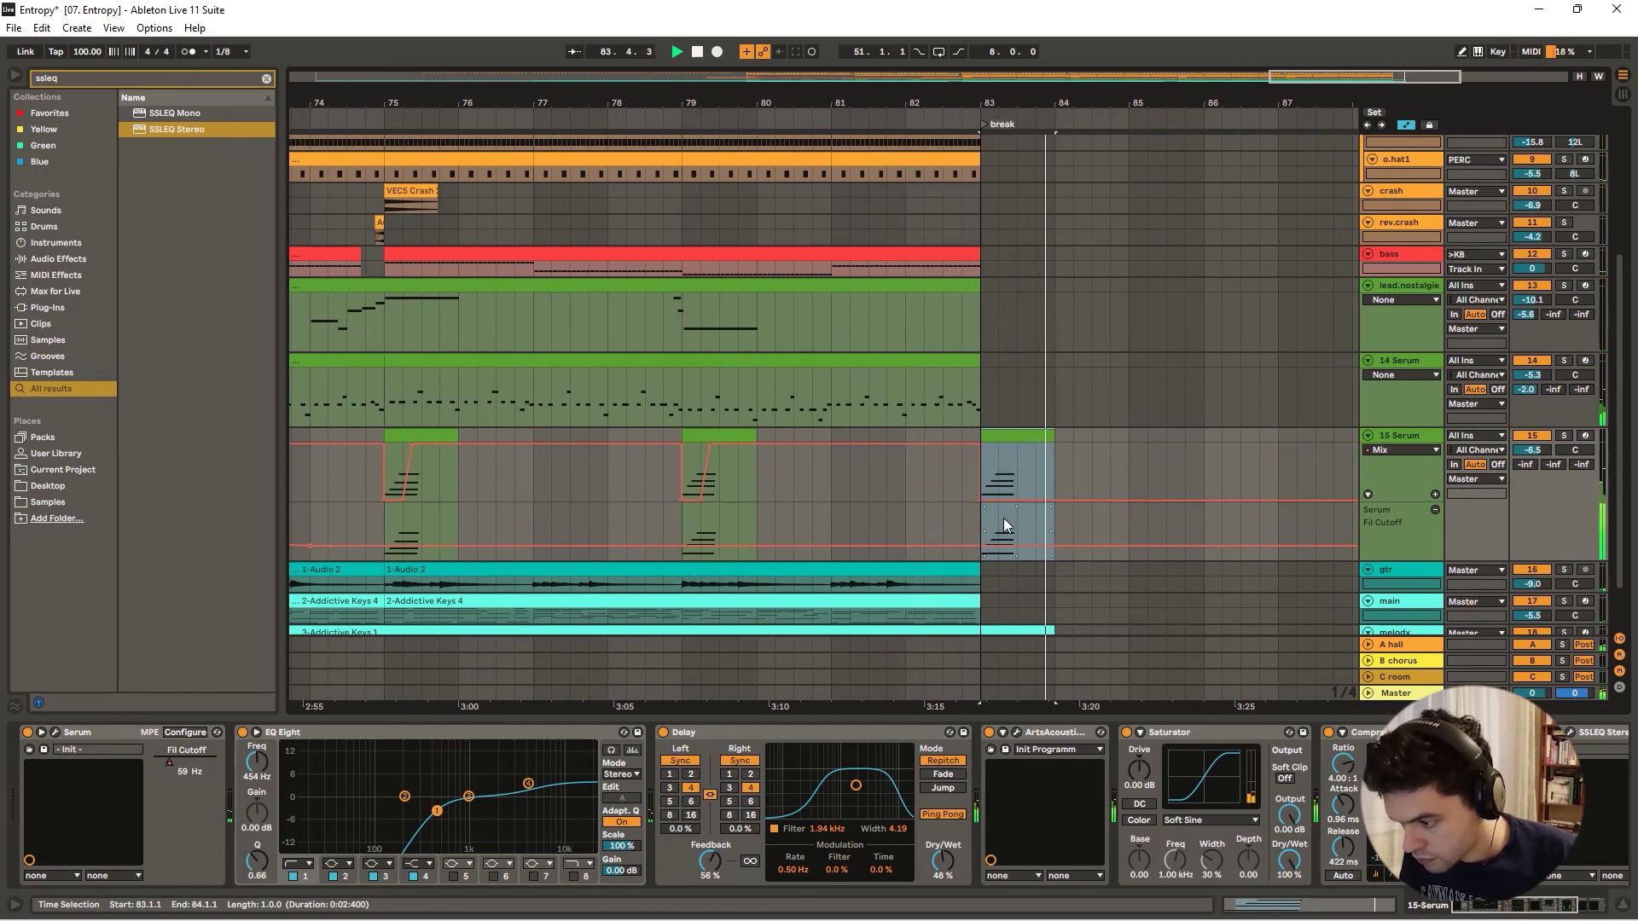
{"action": "left_click", "coordinate": [936, 114]}
{"action": "left_click_drag", "start_coordinate": [935, 101], "coordinate": [893, 98]}
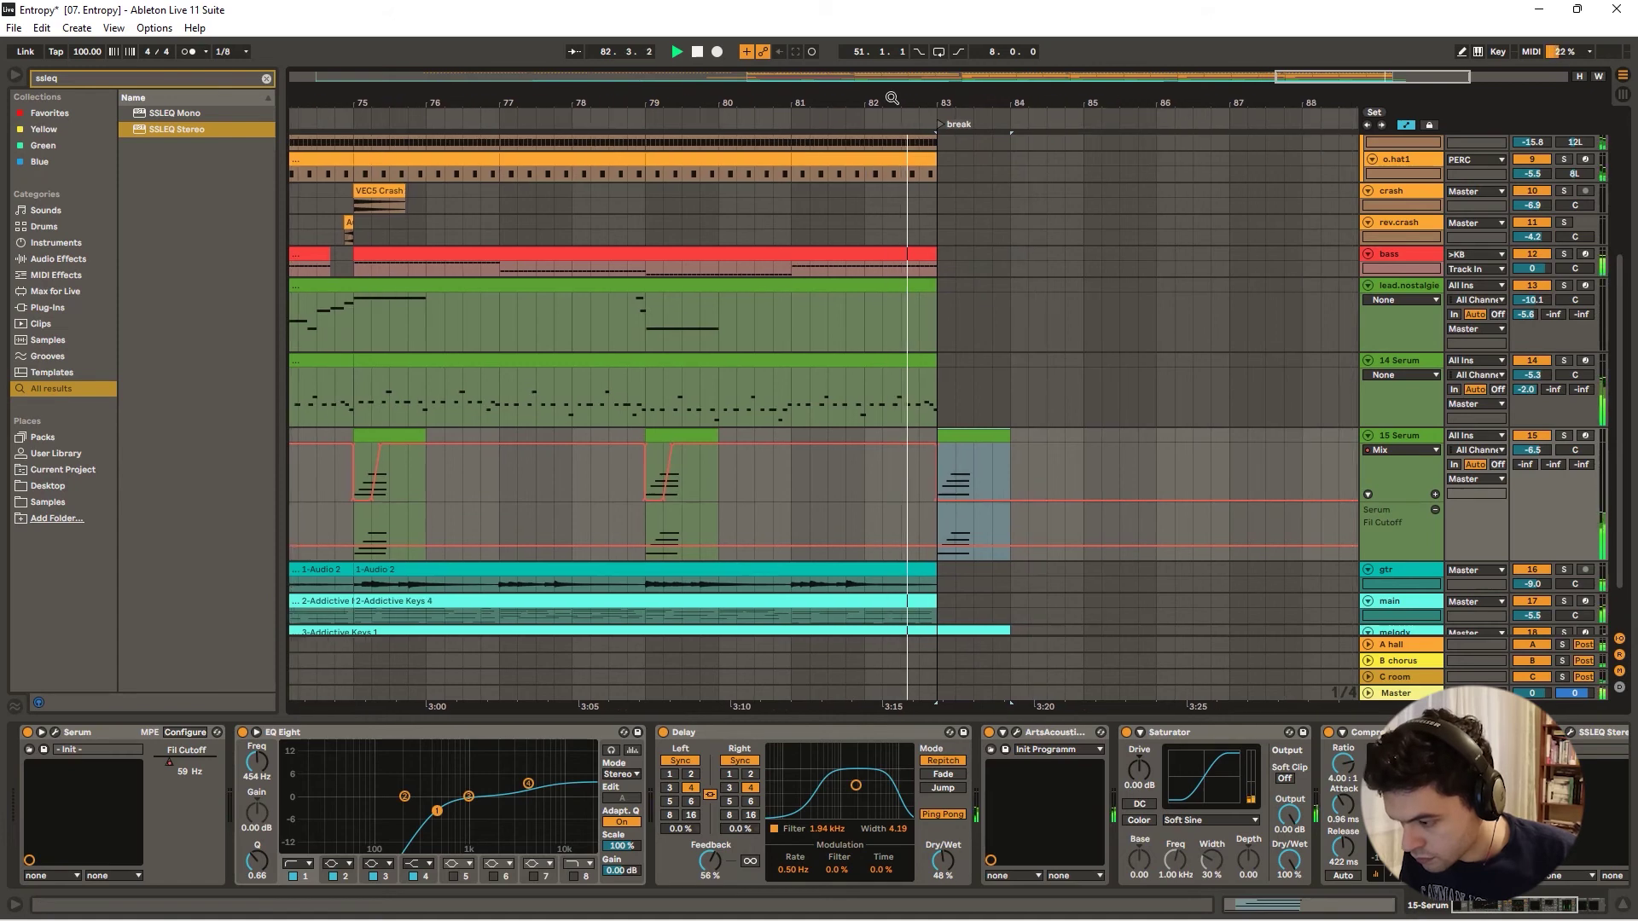
{"action": "left_click", "coordinate": [953, 479]}
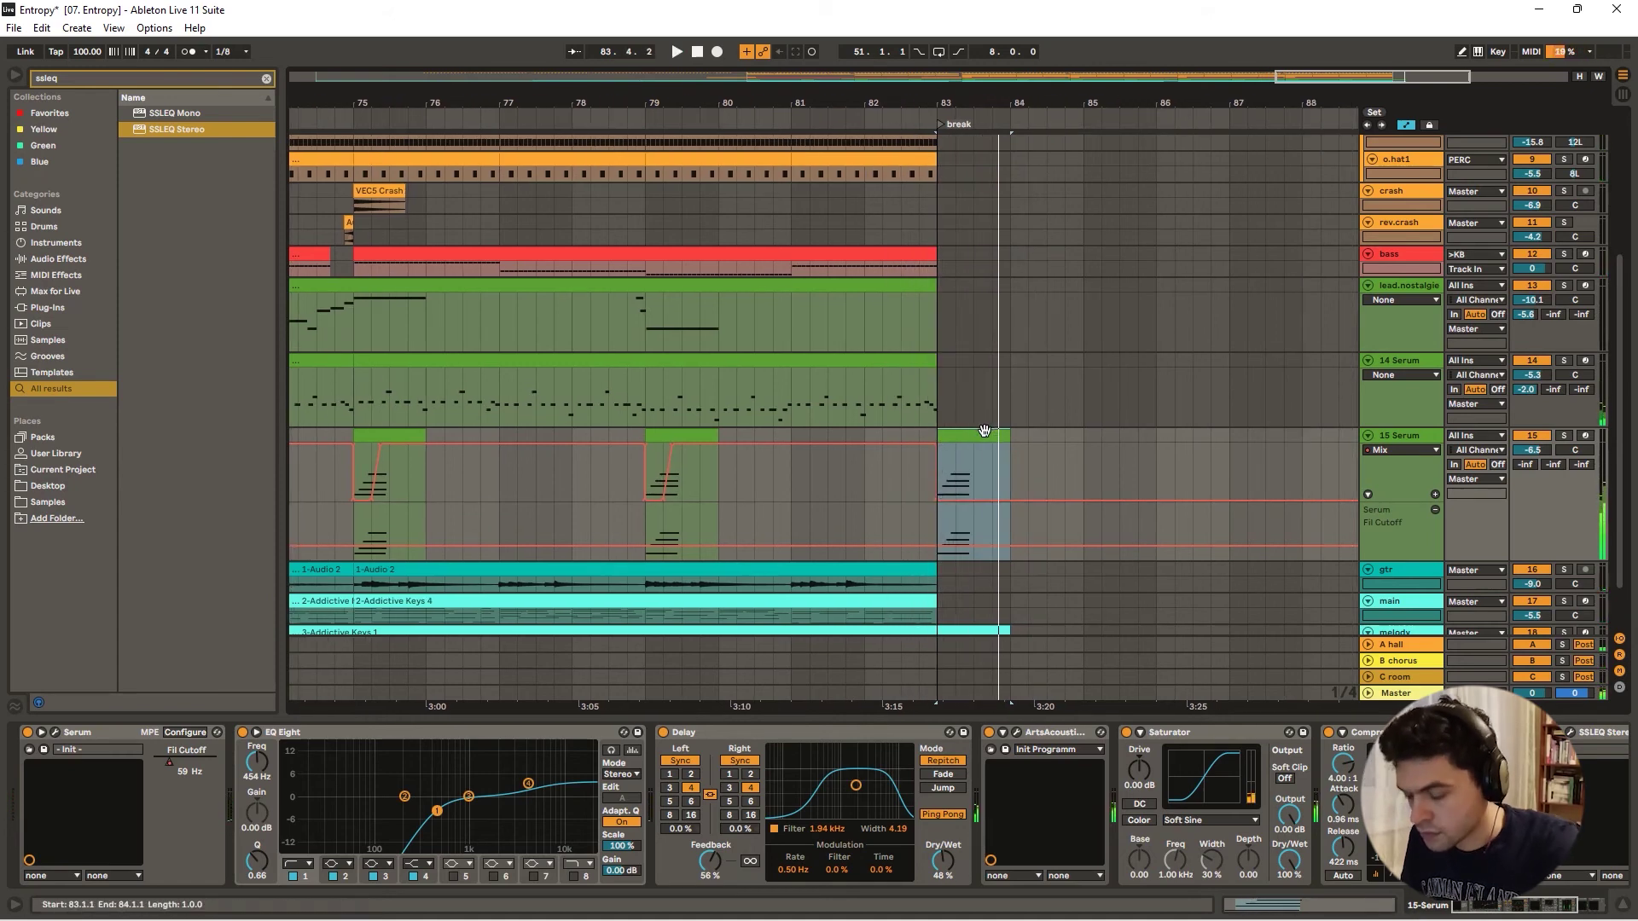
- Copy the 15 Serum arpeggio clip at the break to bar 87, play the break, and hide the automation lanes
{"action": "key", "text": "Delete"}
{"action": "left_click_drag", "start_coordinate": [643, 103], "coordinate": [842, 92]}
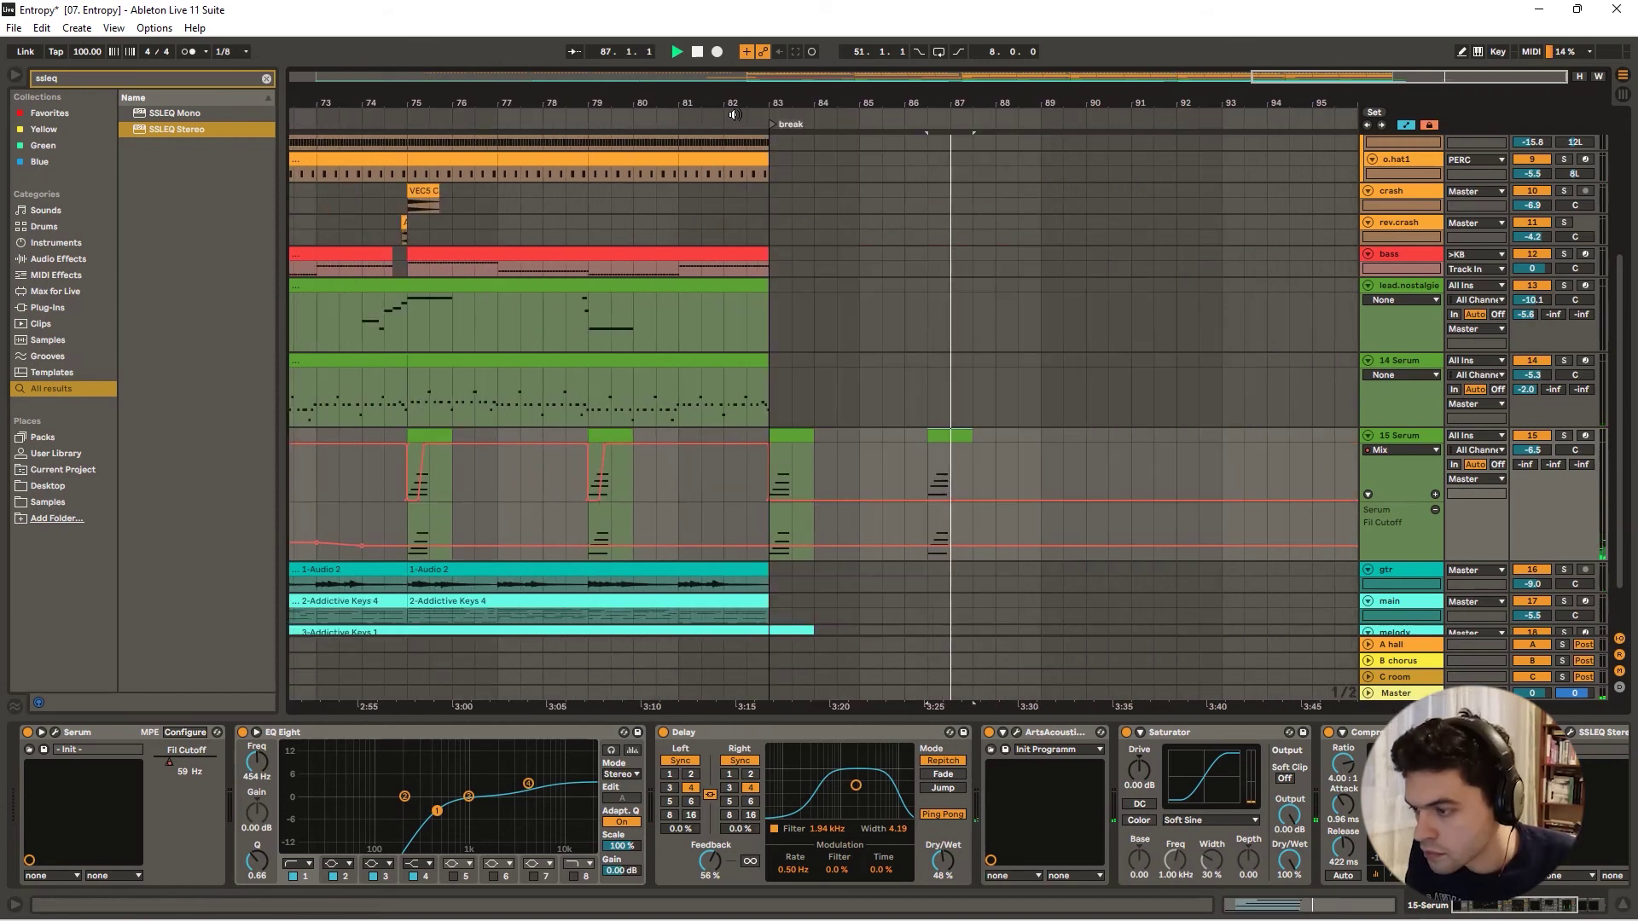
{"action": "left_click", "coordinate": [734, 119]}
{"action": "left_click_drag", "start_coordinate": [868, 97], "coordinate": [841, 98]}
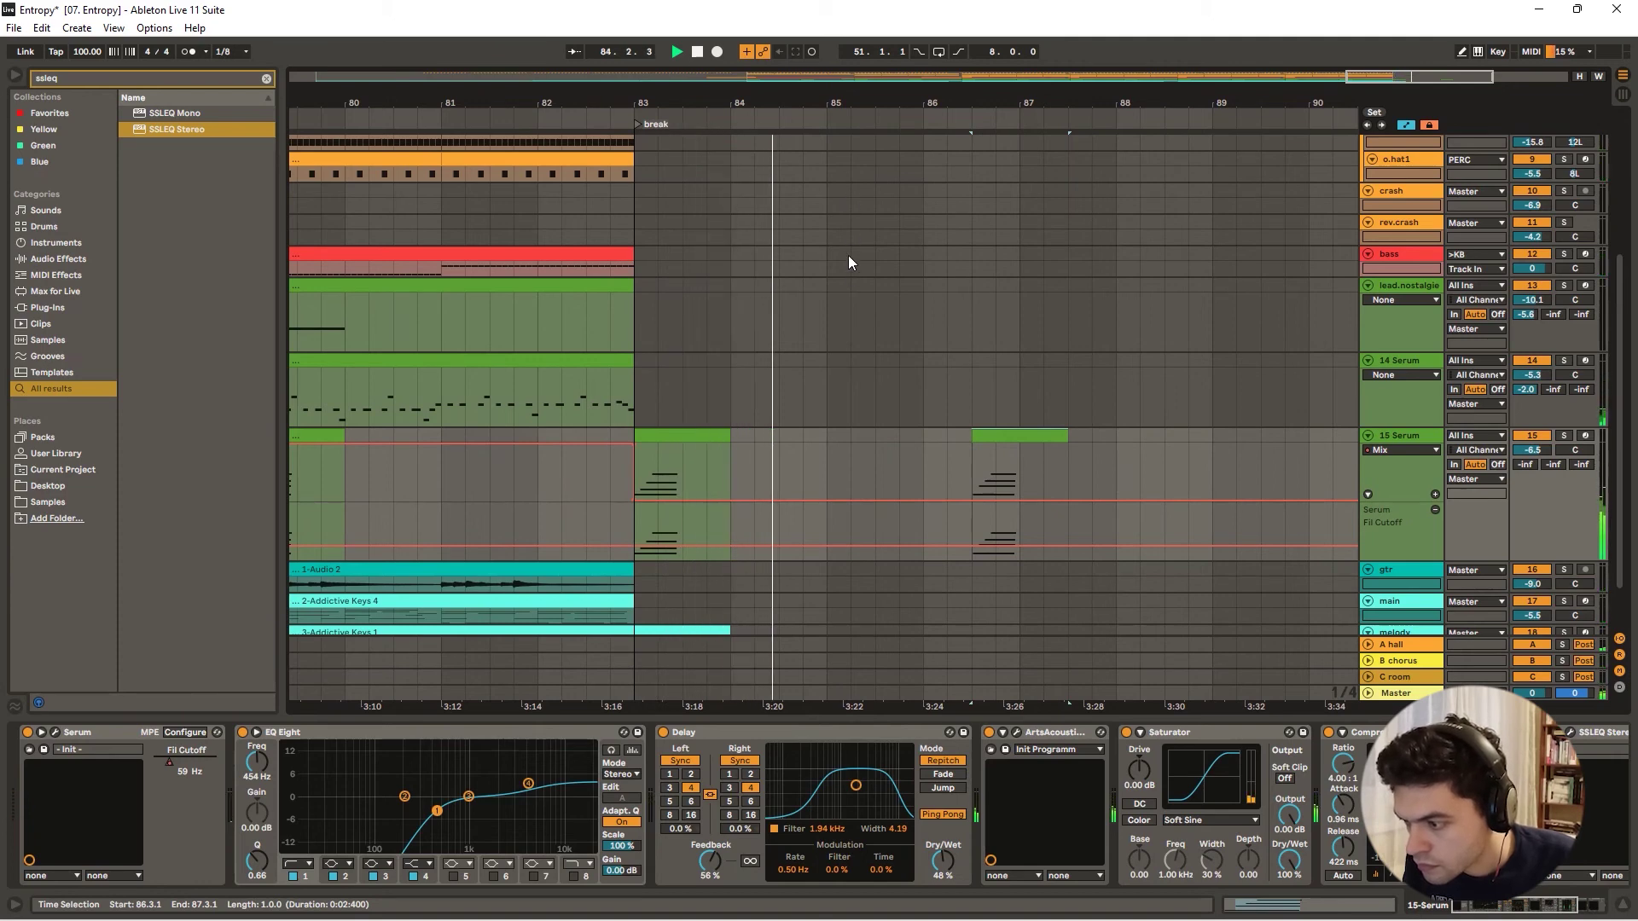
{"action": "left_click_drag", "start_coordinate": [1020, 437], "coordinate": [1048, 341]}
{"action": "key", "text": "a"}
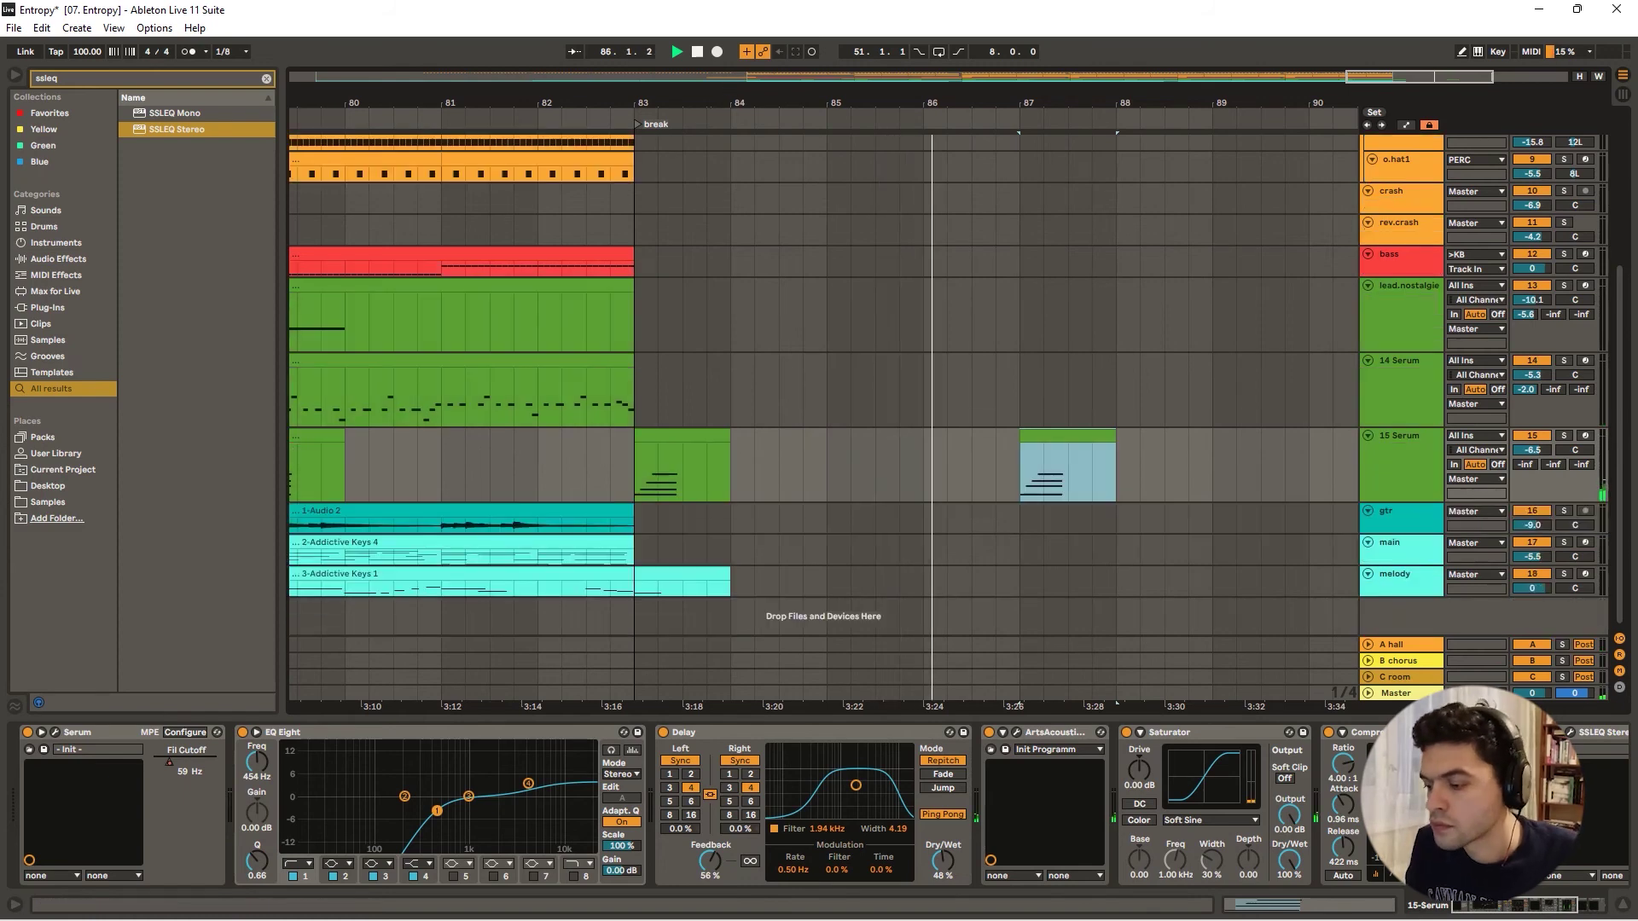
- Bypass the Delay on 15 Serum, solo the track and play it from bar 43
{"action": "left_click_drag", "start_coordinate": [731, 102], "coordinate": [1027, 102]}
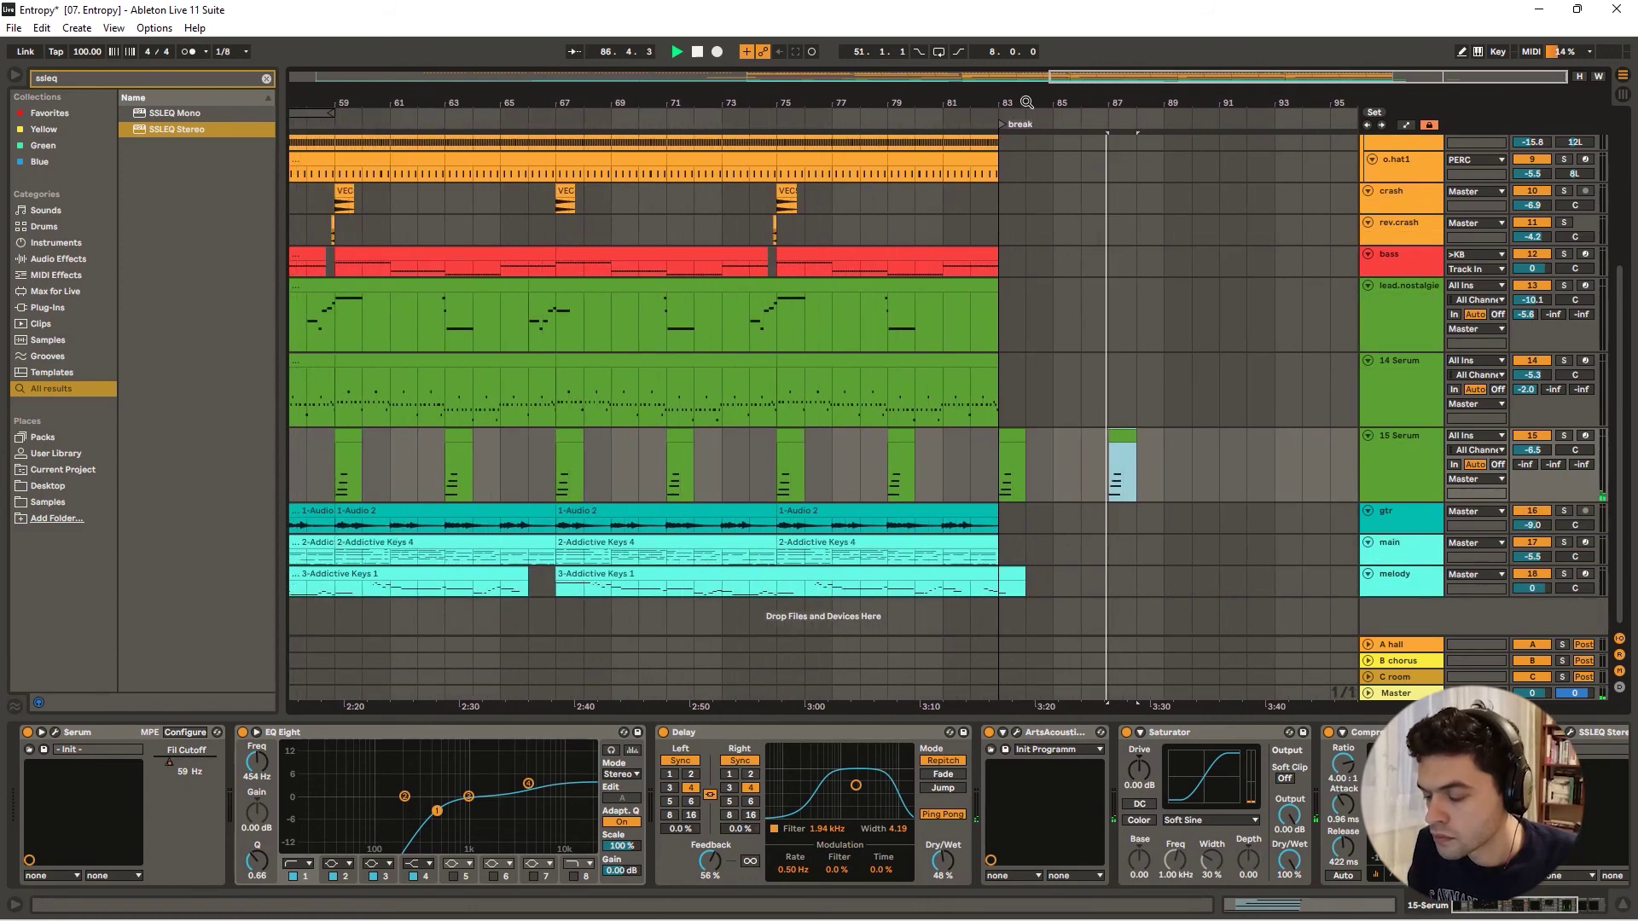
{"action": "left_click_drag", "start_coordinate": [787, 102], "coordinate": [859, 102]}
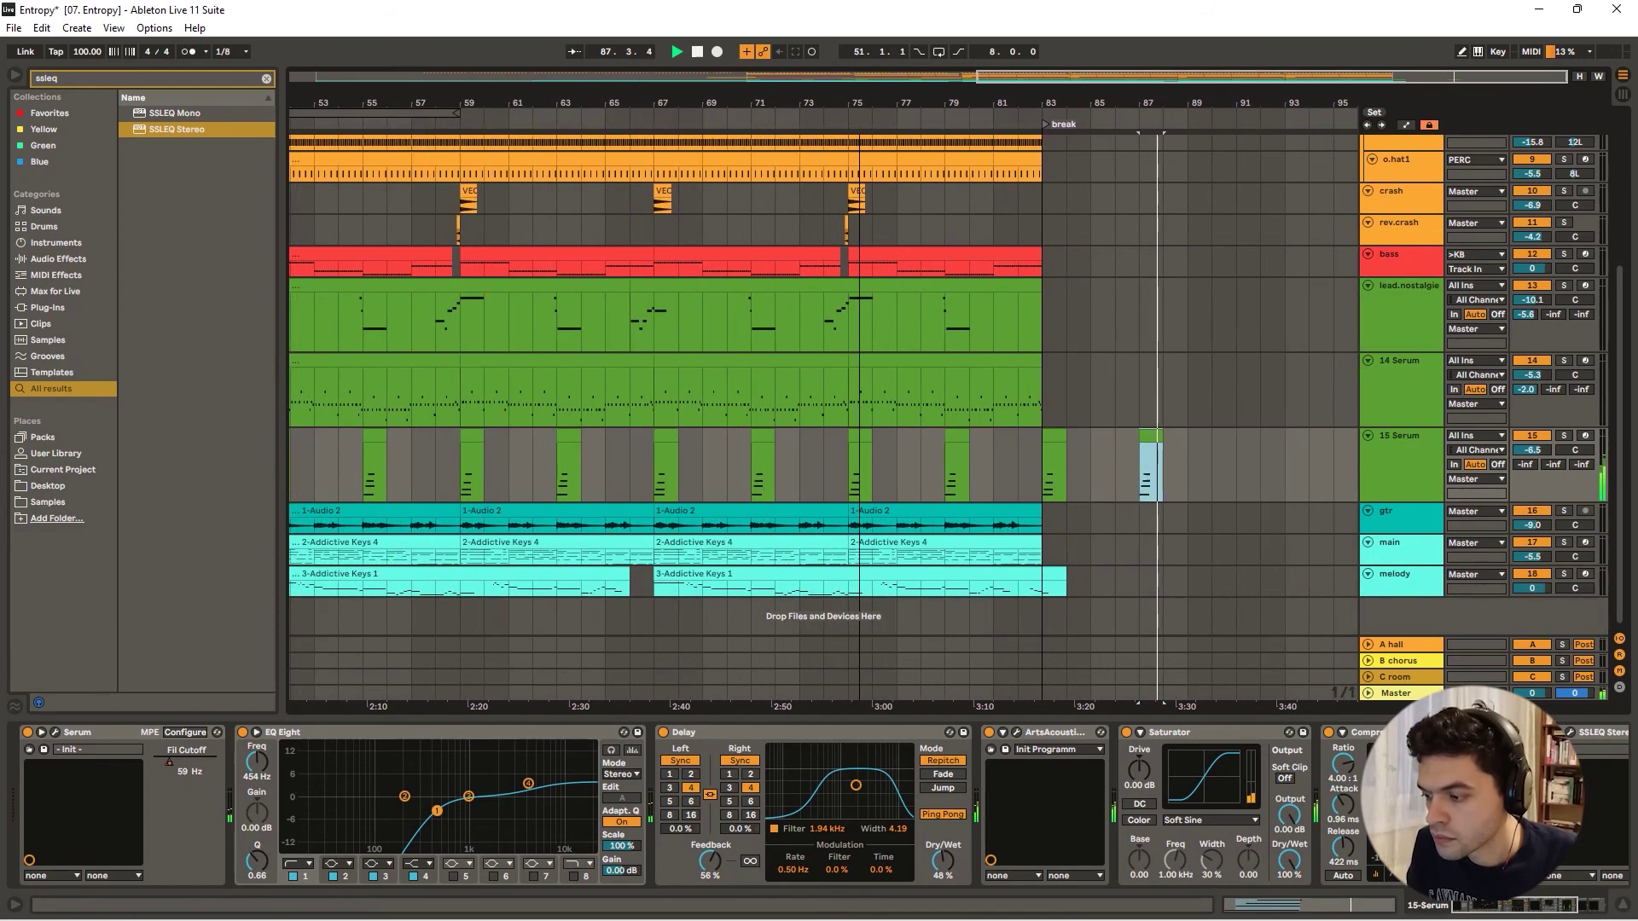
{"action": "key", "text": "space"}
{"action": "left_click_drag", "start_coordinate": [694, 98], "coordinate": [913, 136]}
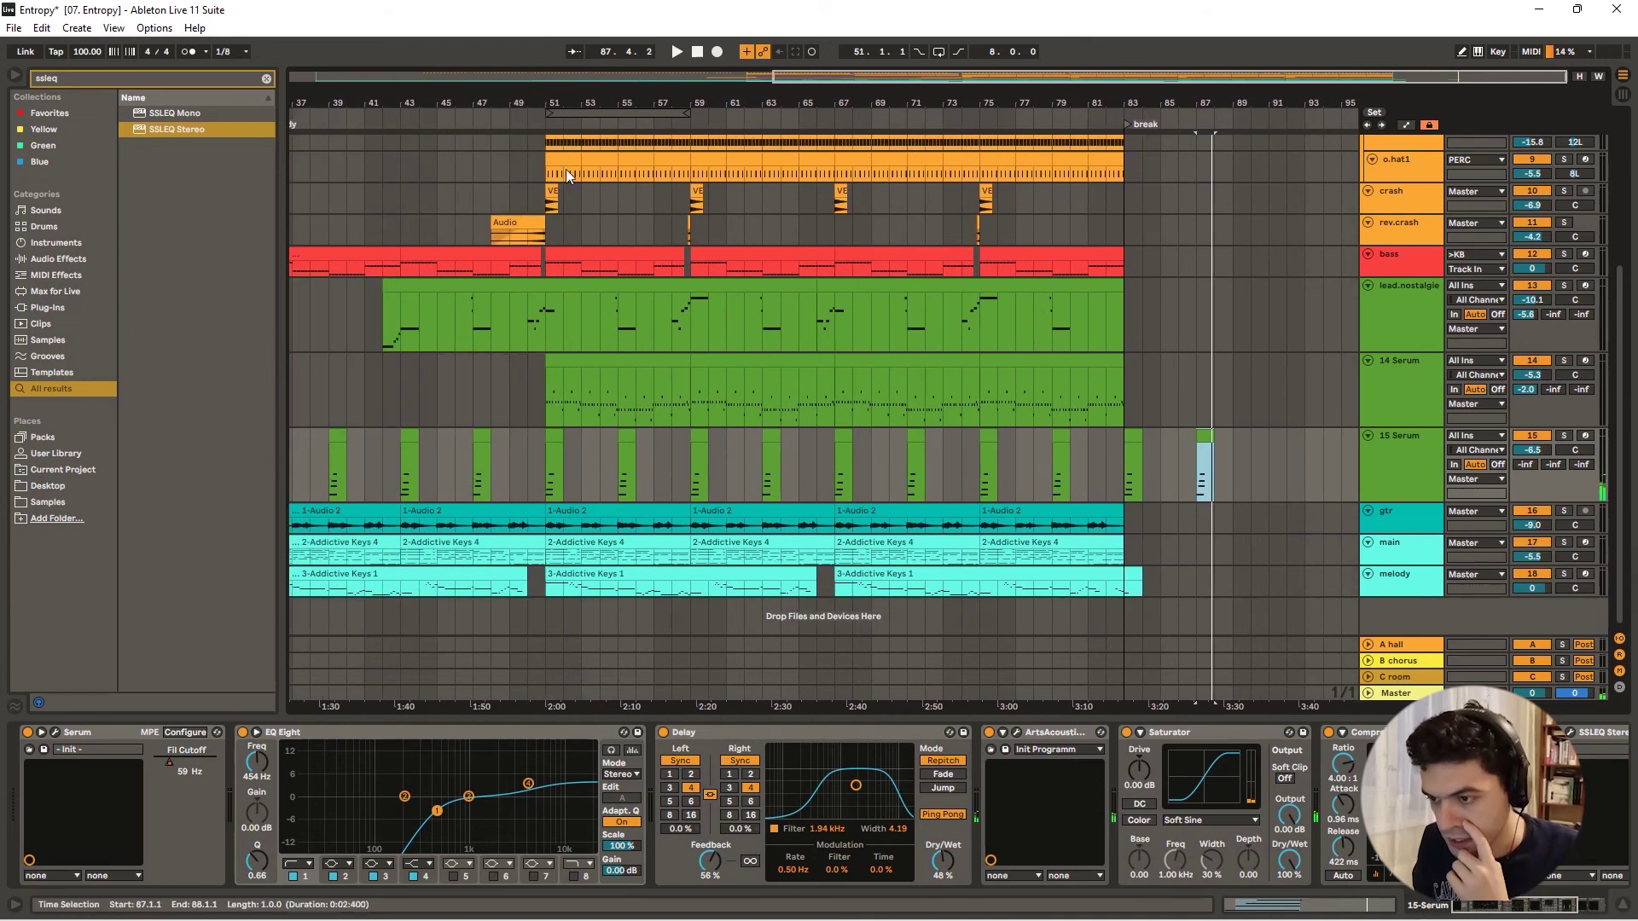
{"action": "left_click_drag", "start_coordinate": [563, 102], "coordinate": [625, 95]}
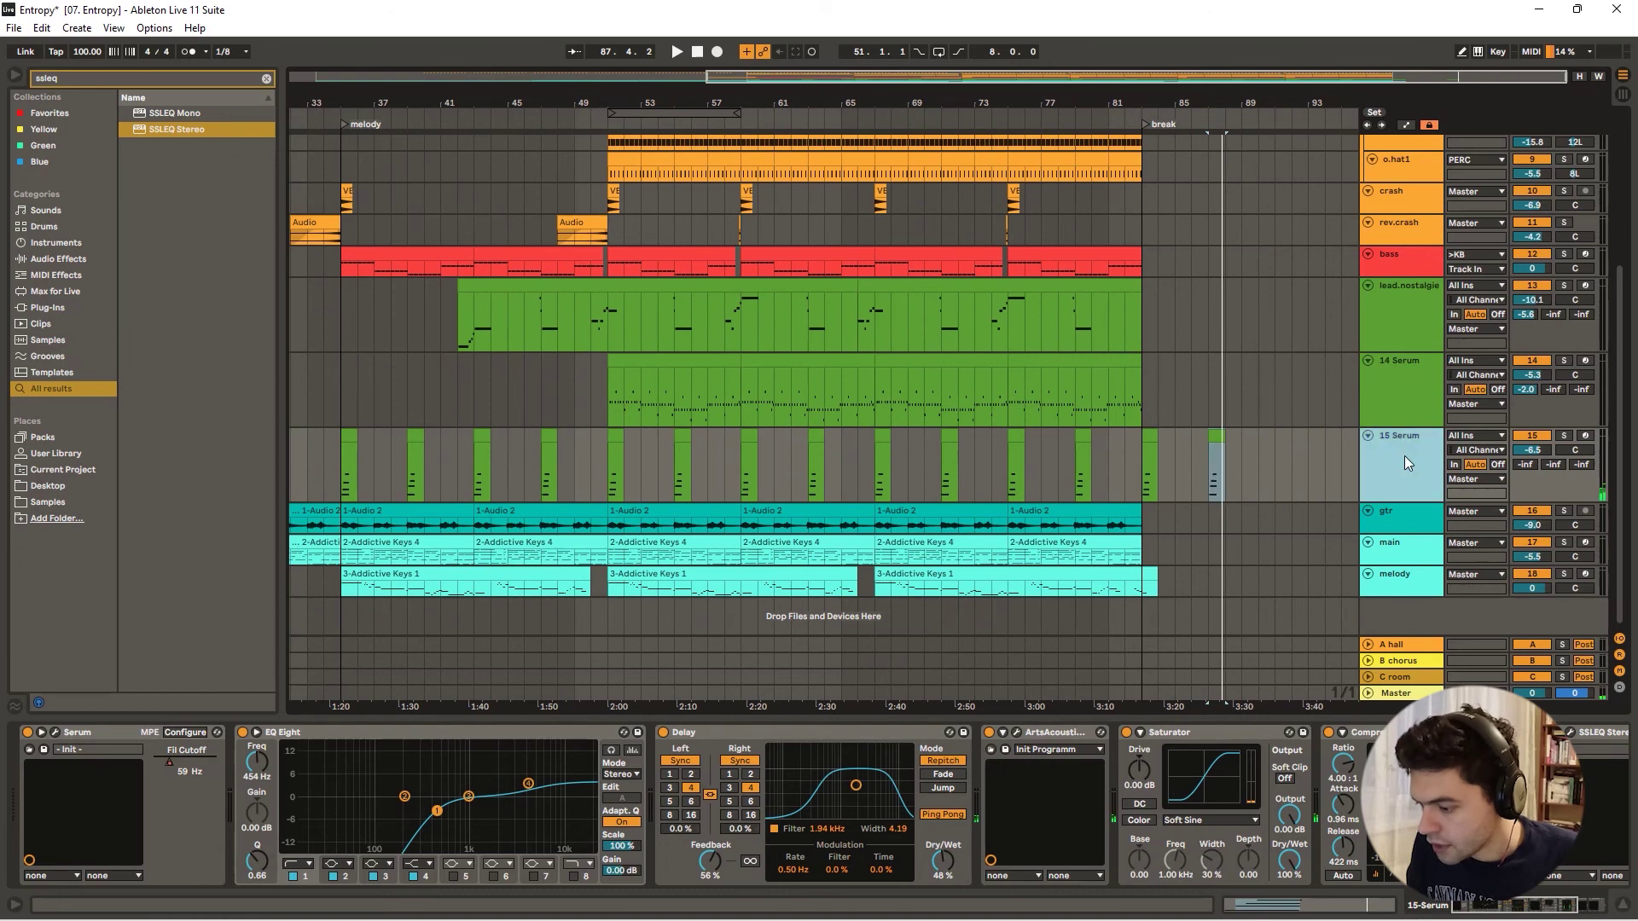
{"action": "left_click", "coordinate": [663, 733]}
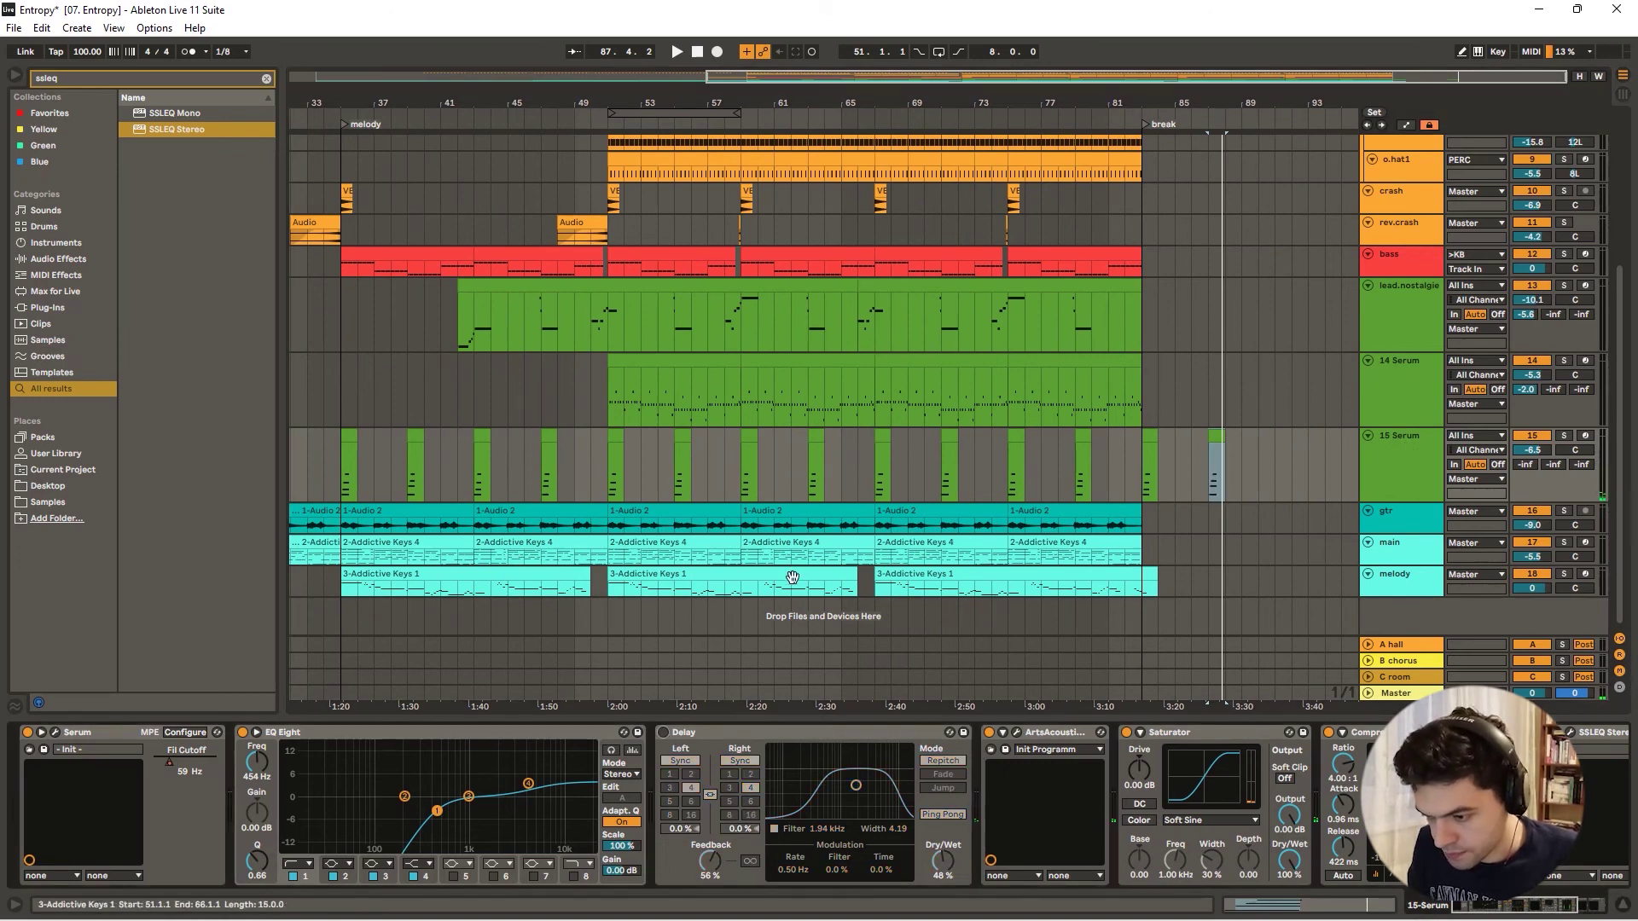
{"action": "left_click", "coordinate": [476, 473]}
{"action": "key", "text": "space"}
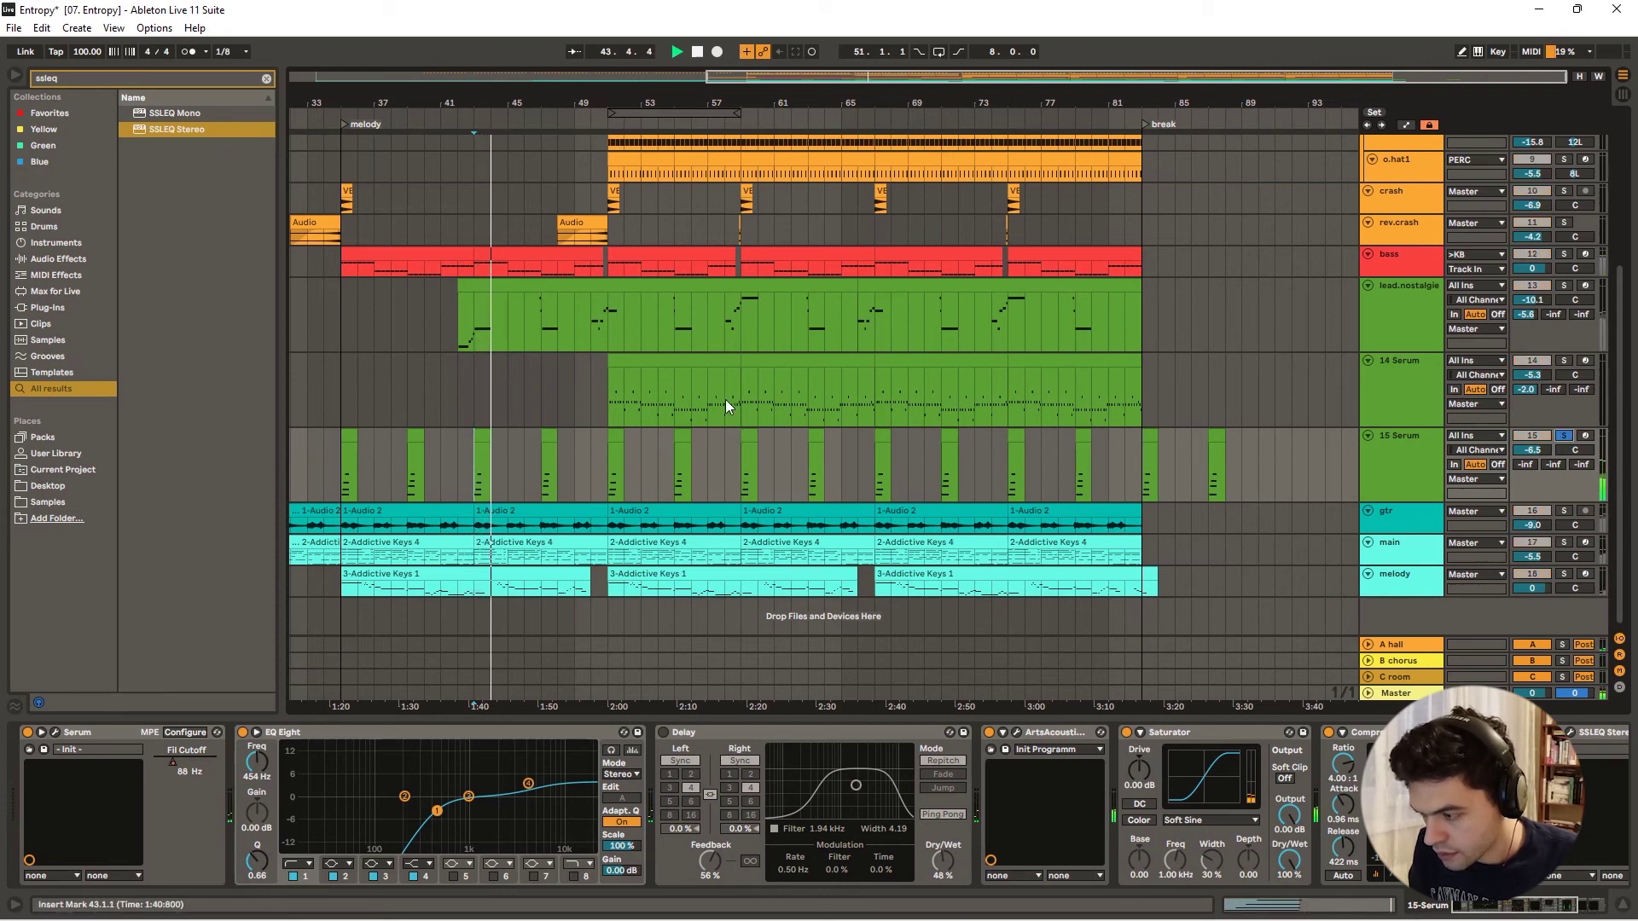
- Compare the soloed 15 Serum arpeggios at bar 83 and bar 51 by playing each
{"action": "left_click", "coordinate": [1144, 472]}
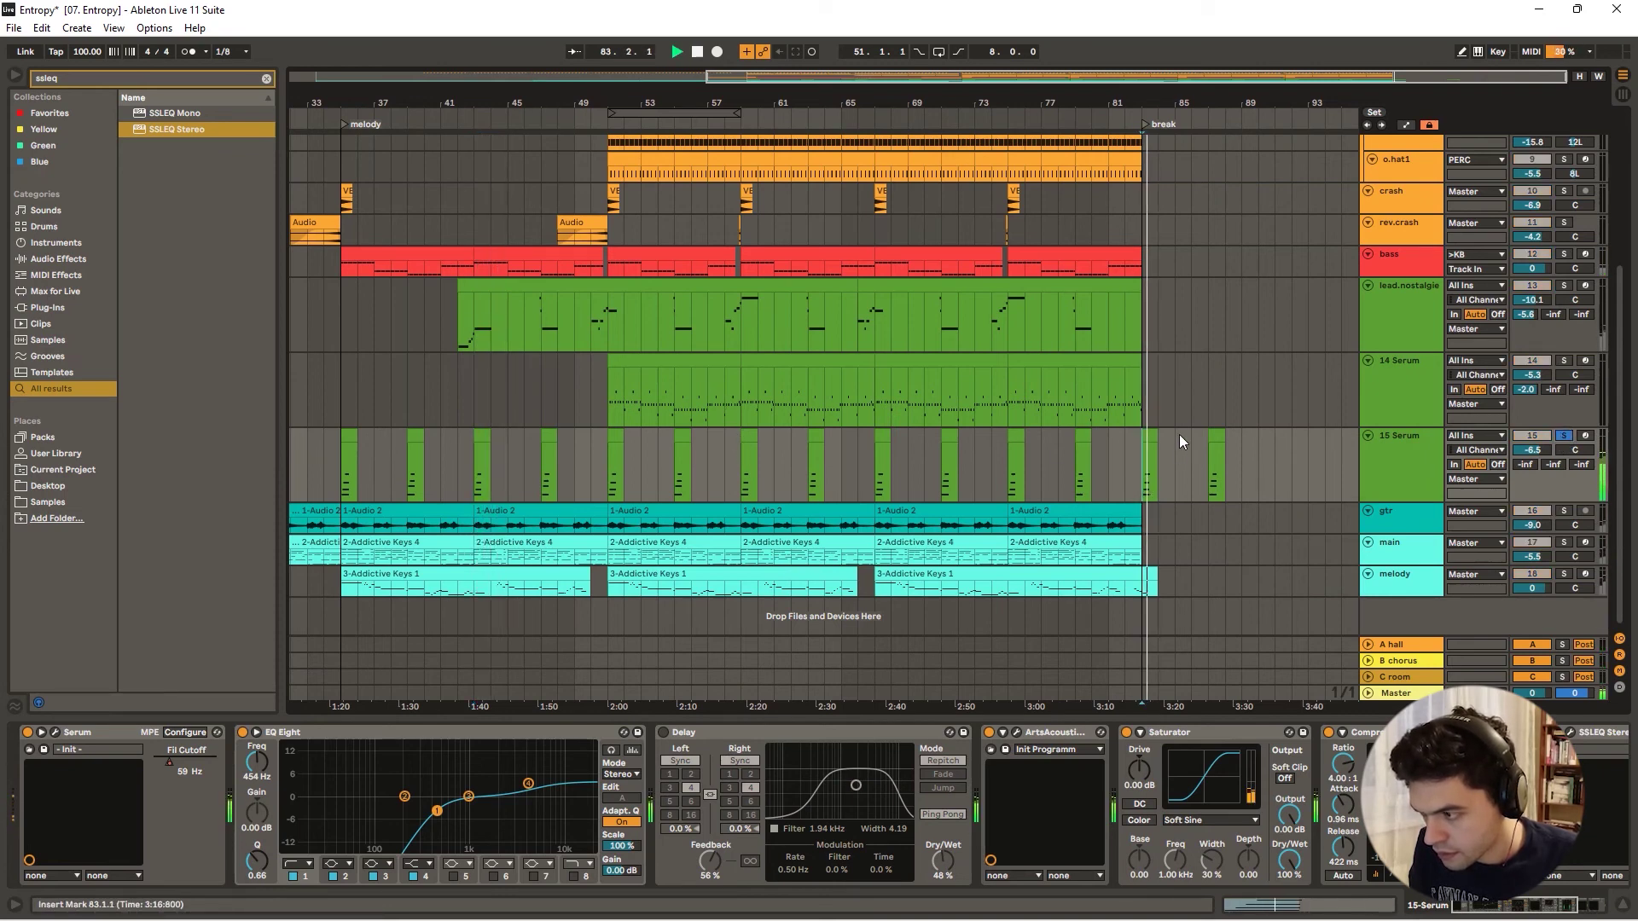
{"action": "left_click_drag", "start_coordinate": [1213, 104], "coordinate": [1204, 96]}
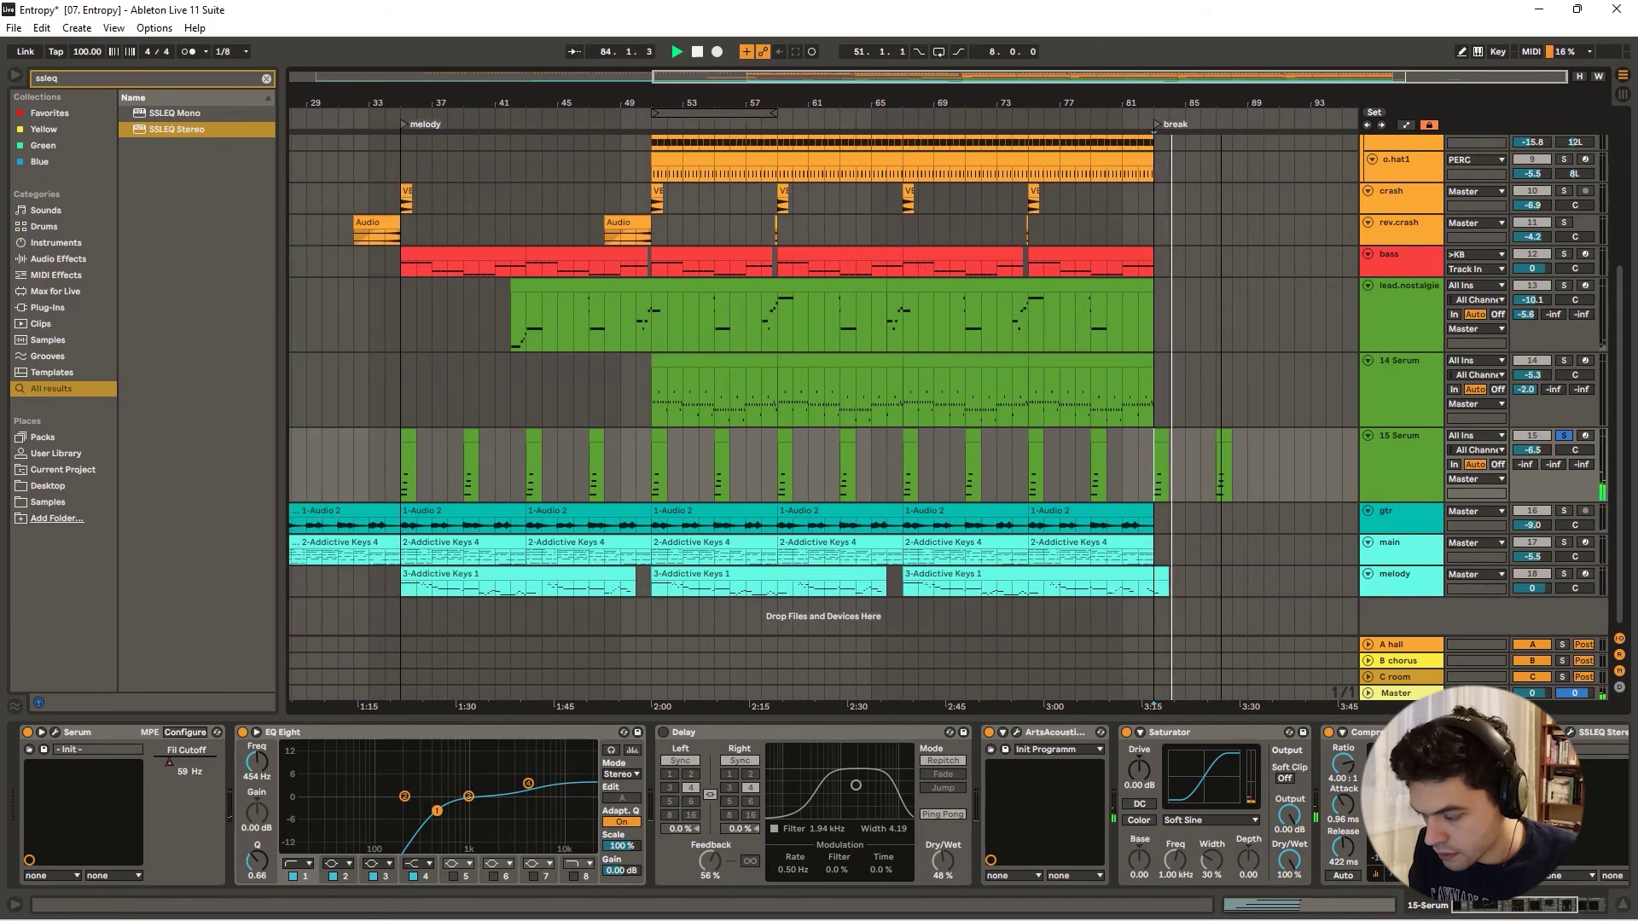
{"action": "left_click", "coordinate": [651, 484]}
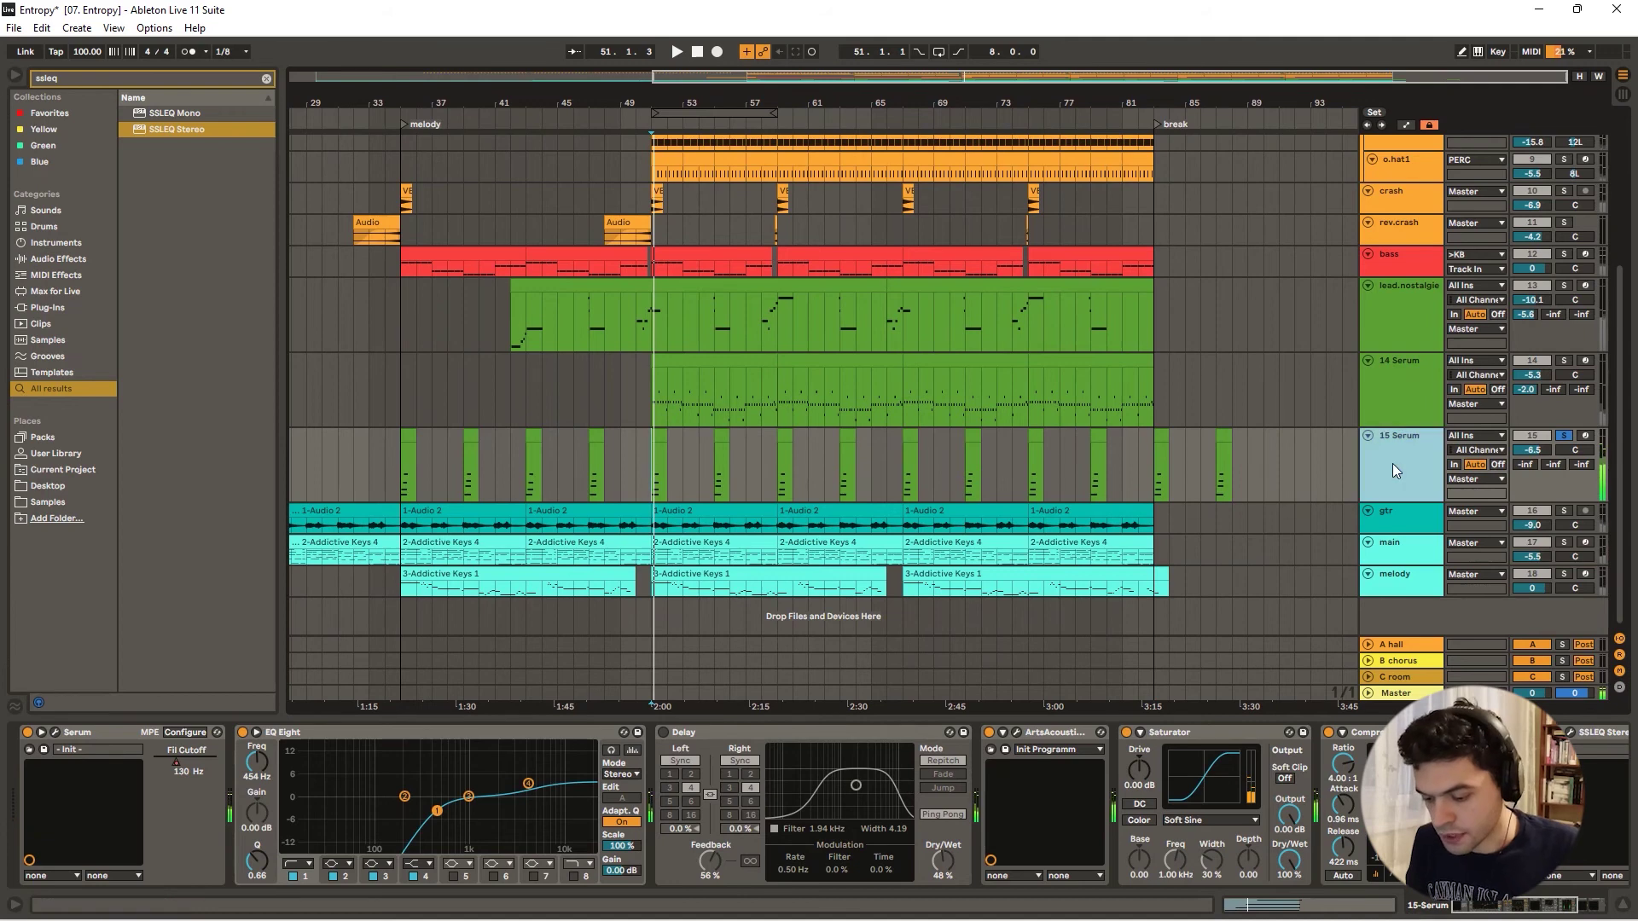
- Insert an audio track below 15 Serum and play the soloed arpeggio from bar 51
{"action": "key", "text": "ctrl+t"}
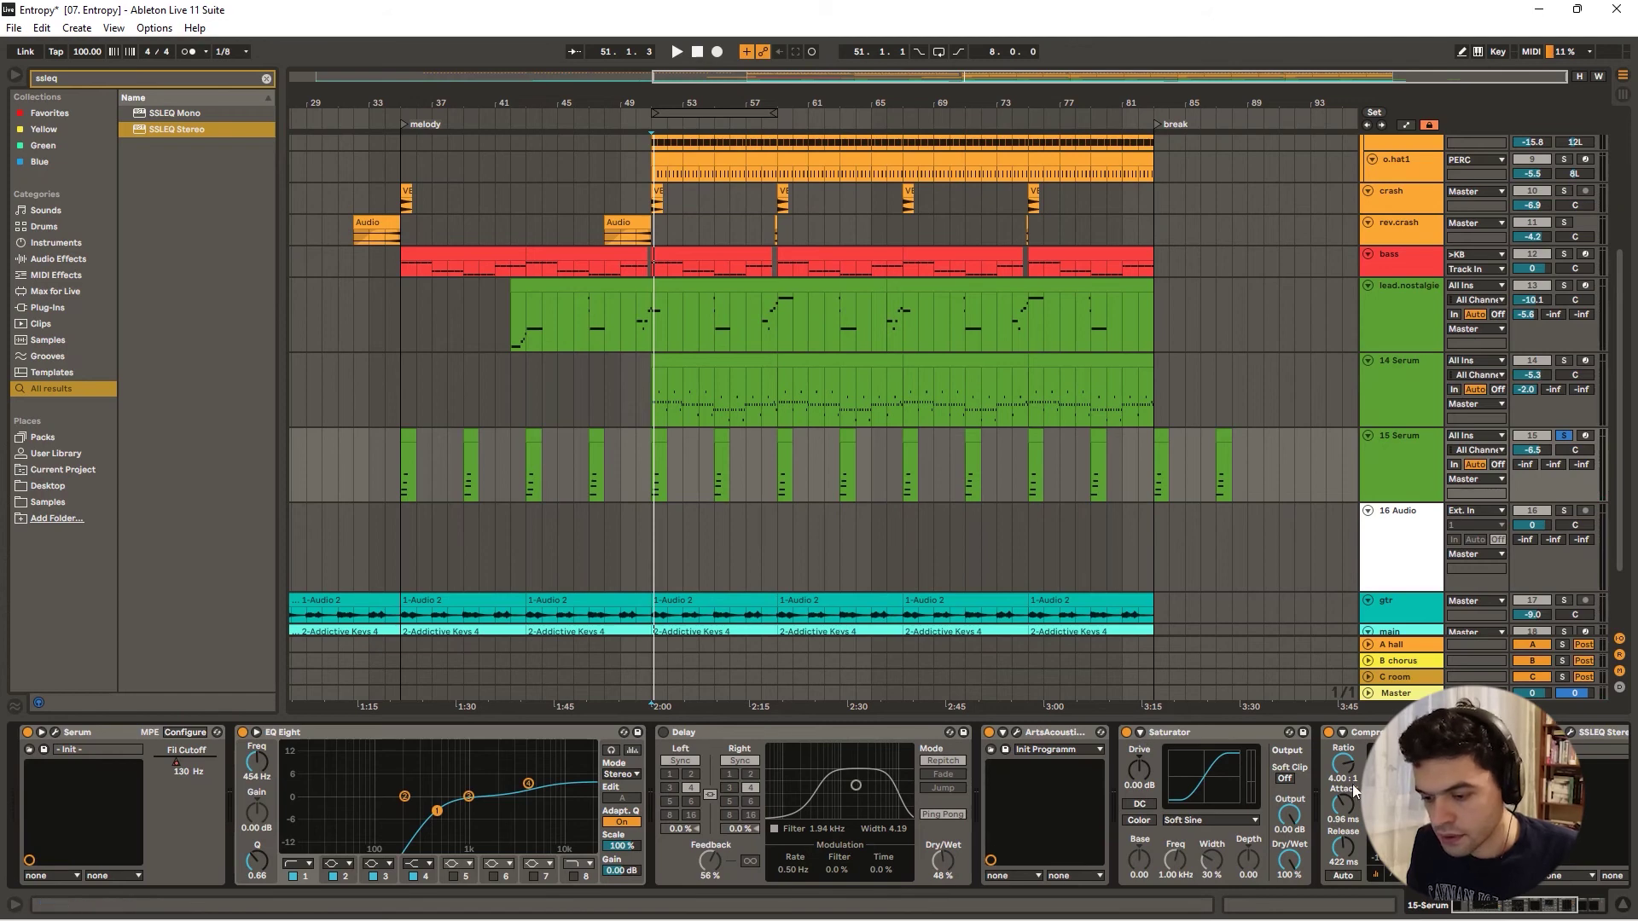
{"action": "scroll", "coordinate": [1357, 789], "scroll_direction": "right", "scroll_amount": 5}
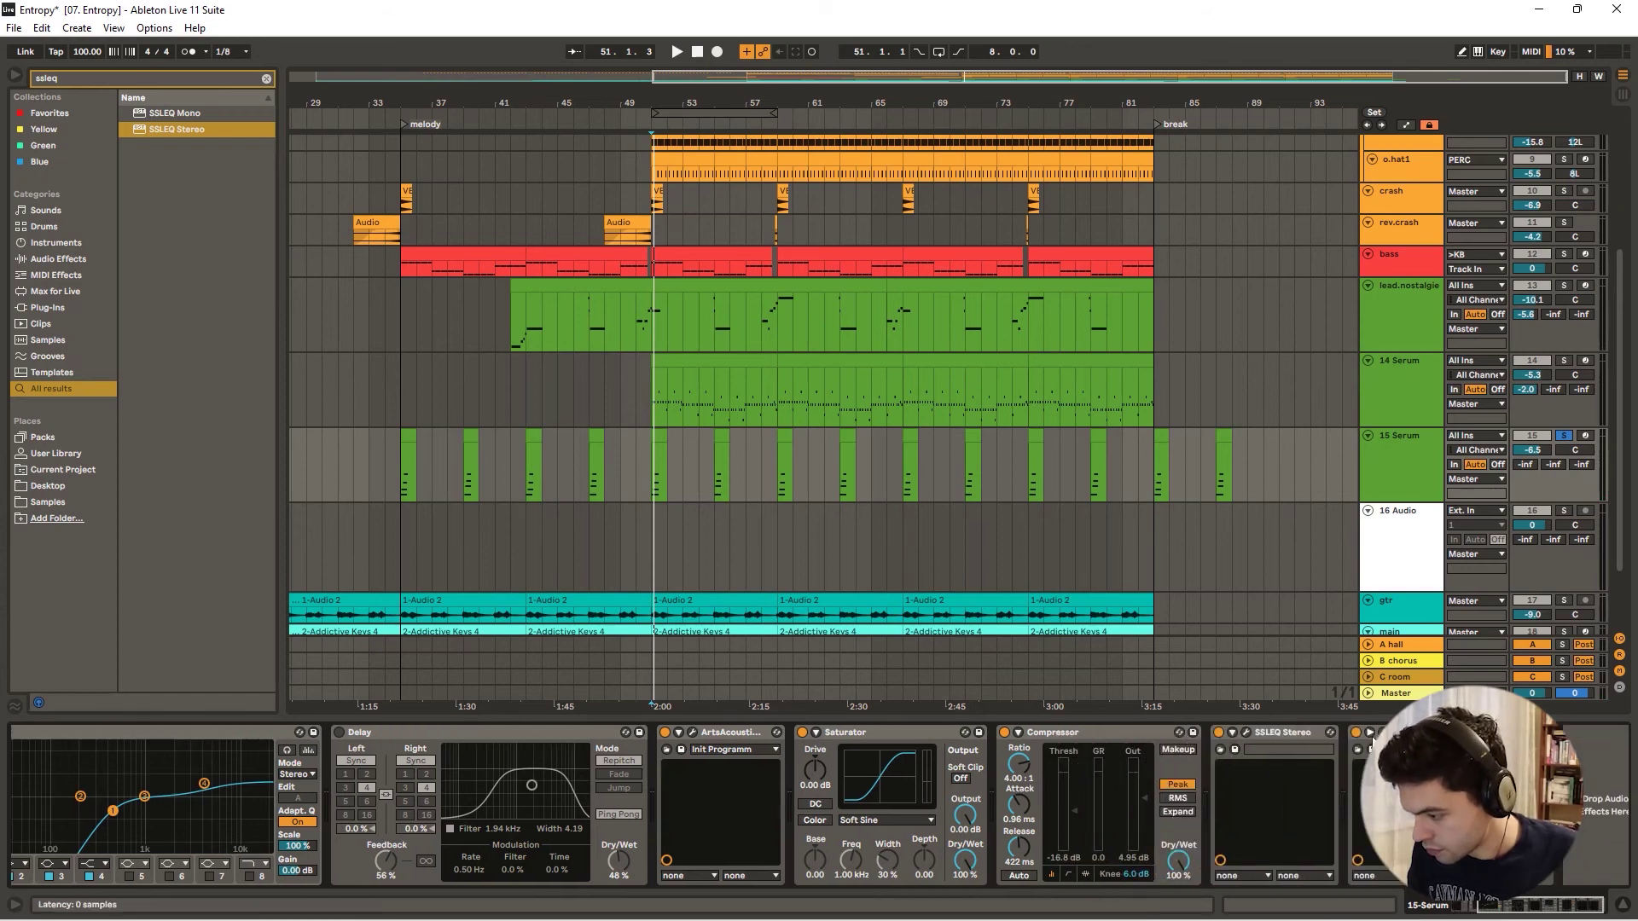
{"action": "key", "text": "space"}
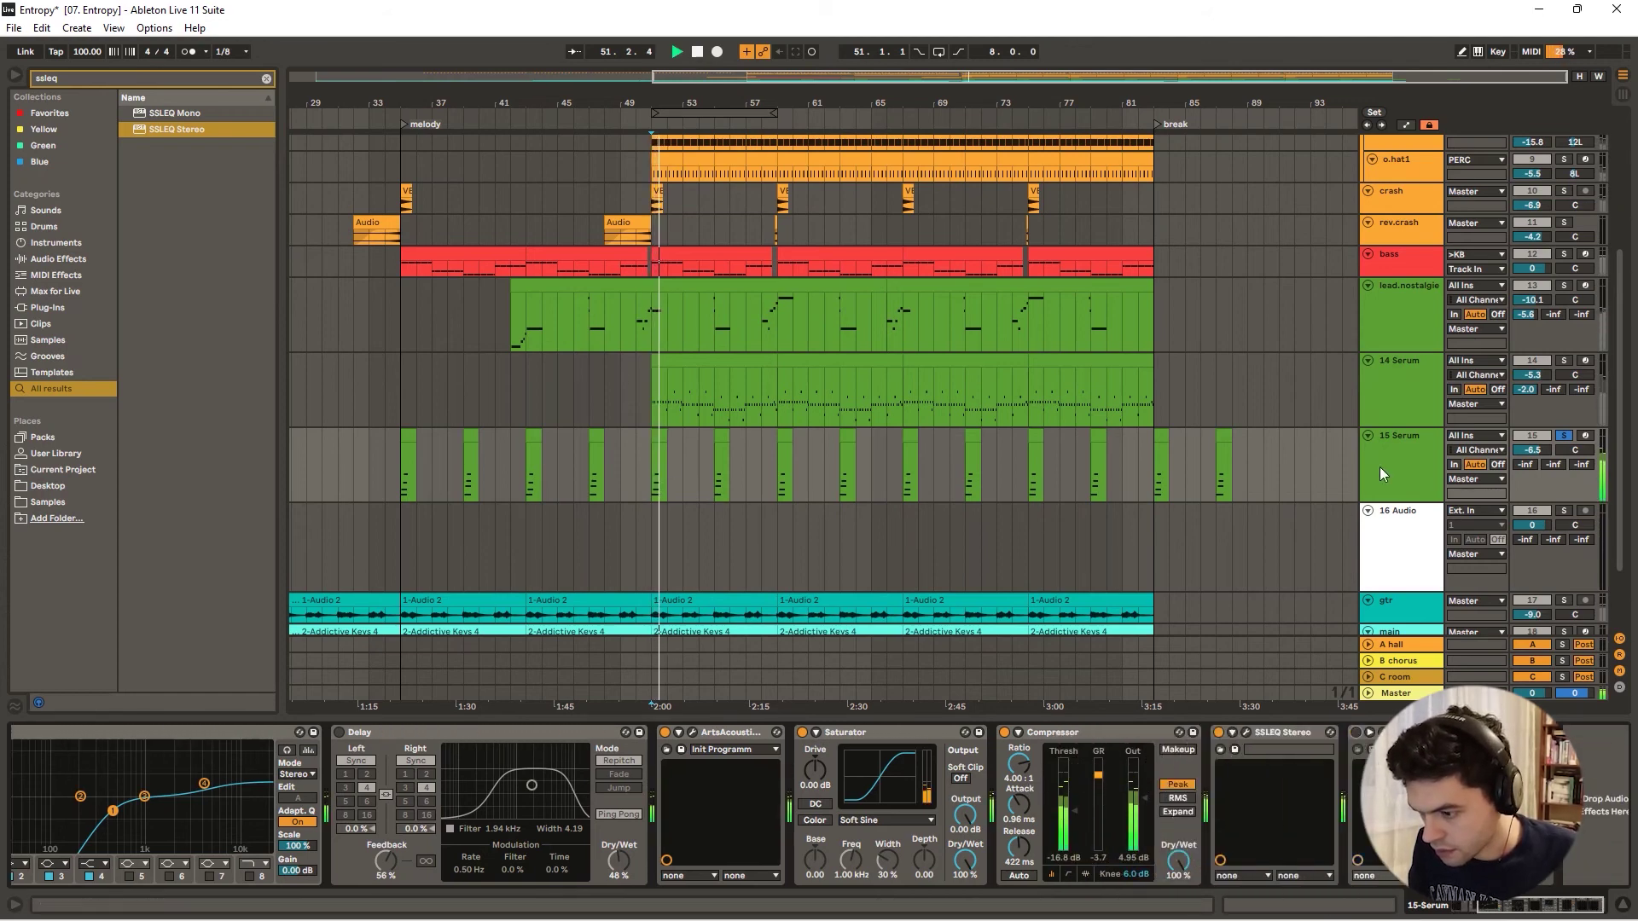
{"action": "left_click", "coordinate": [677, 52]}
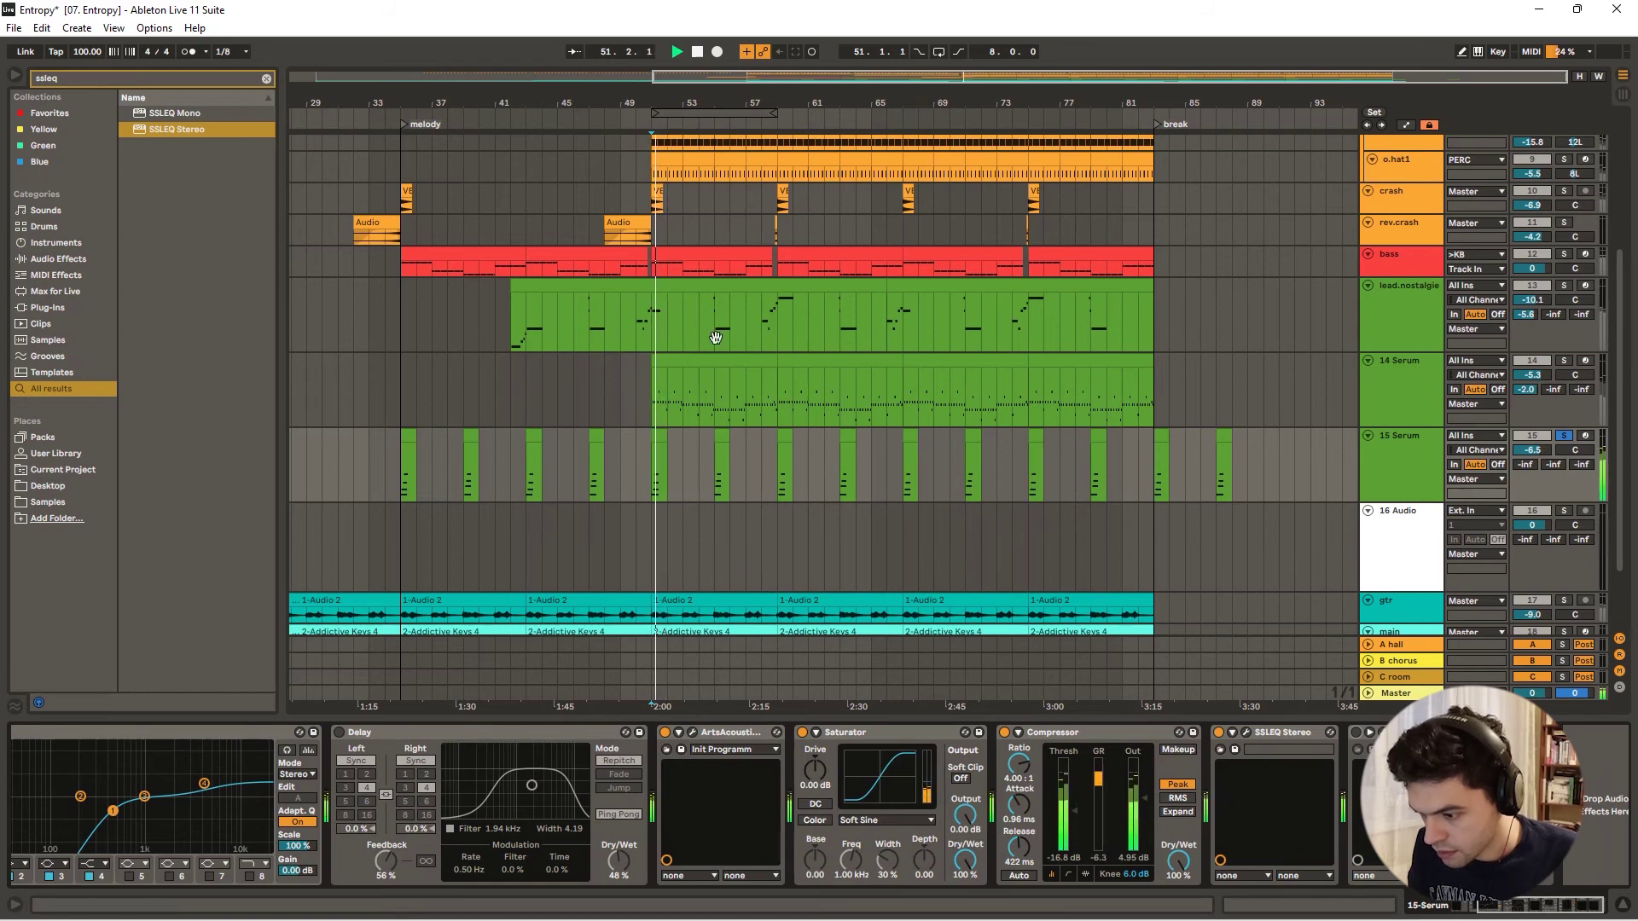
- In 15 Serum's ArtsAcoustic Reverb, mute the dry level and set decay to 7.225 s, room size to 59.29 m and room width to 171°
{"action": "left_click", "coordinate": [693, 733]}
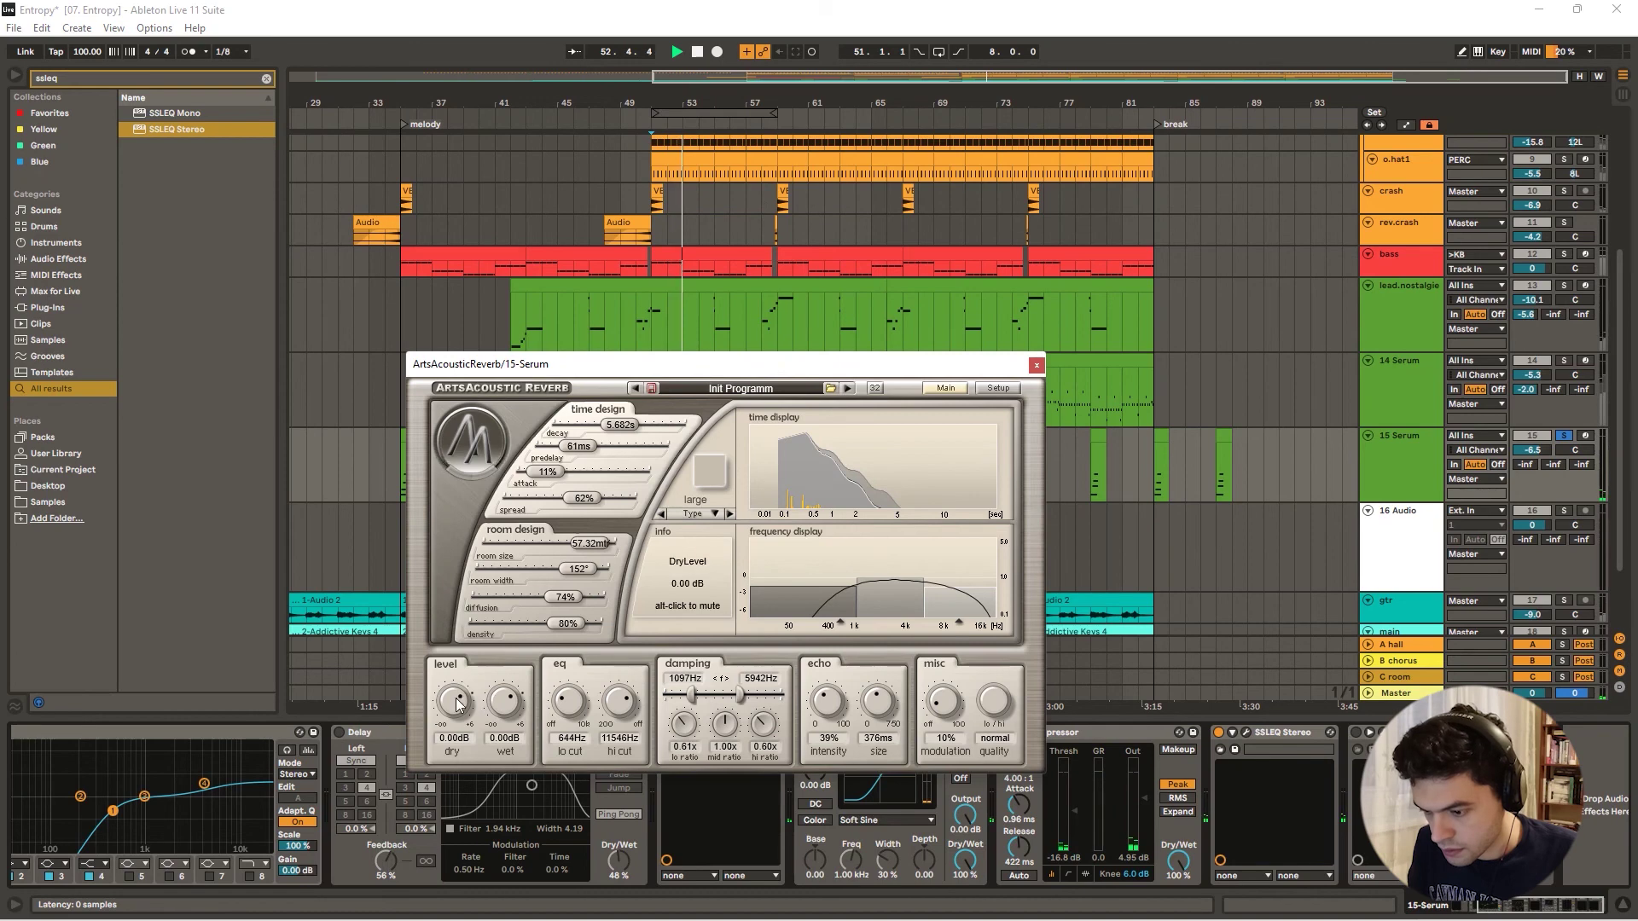
{"action": "left_click", "coordinate": [1036, 365]}
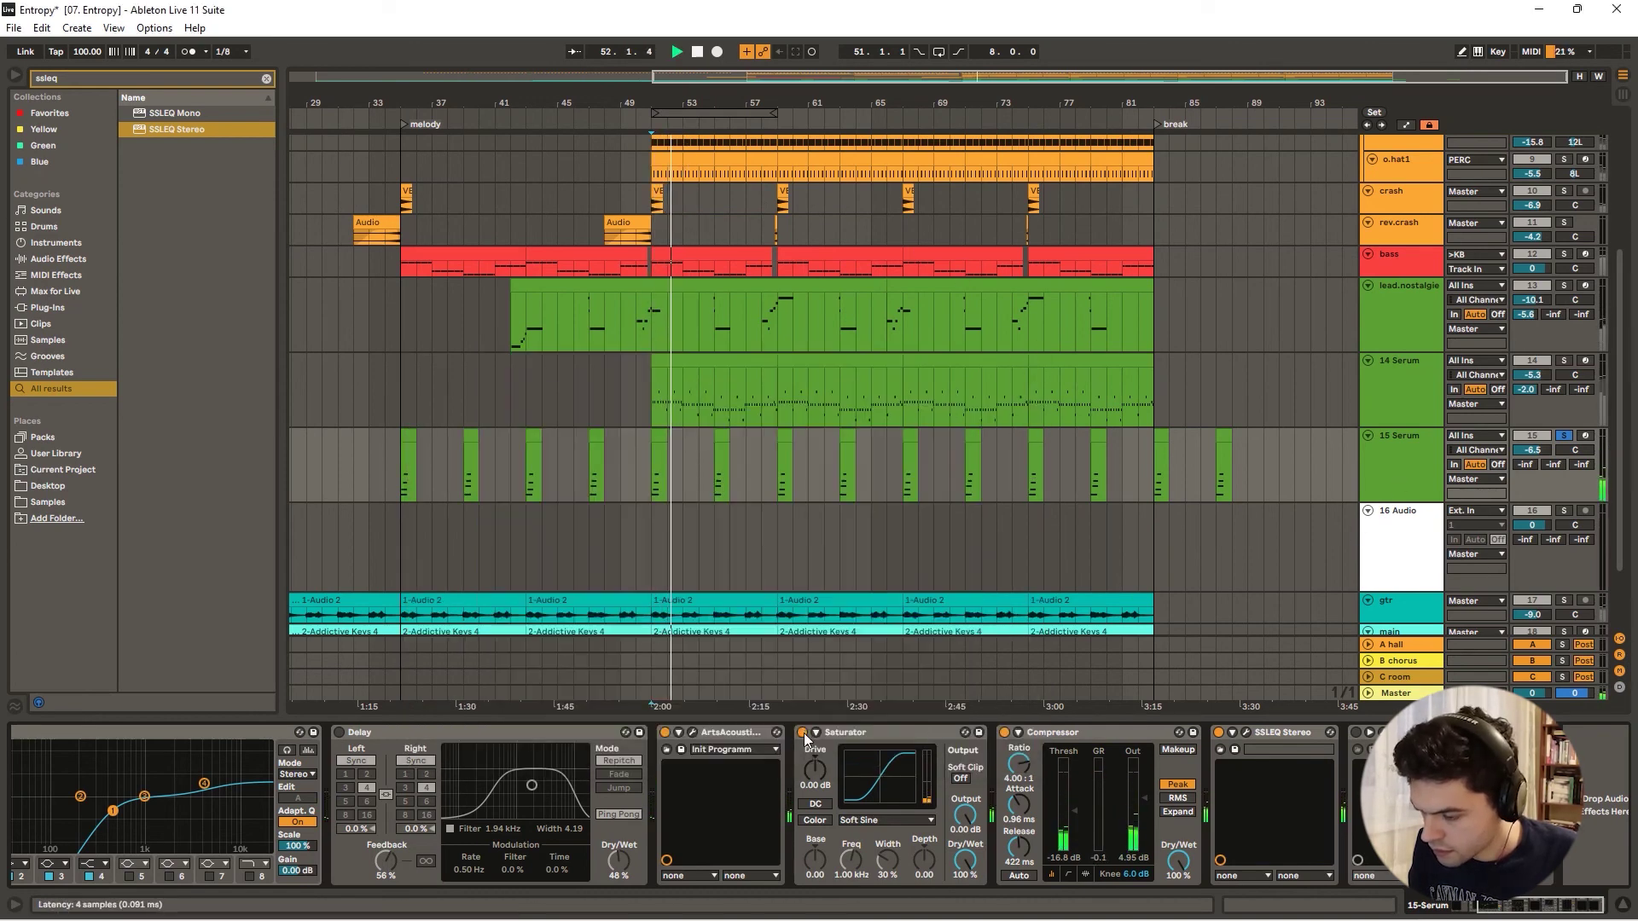
{"action": "left_click", "coordinate": [694, 733]}
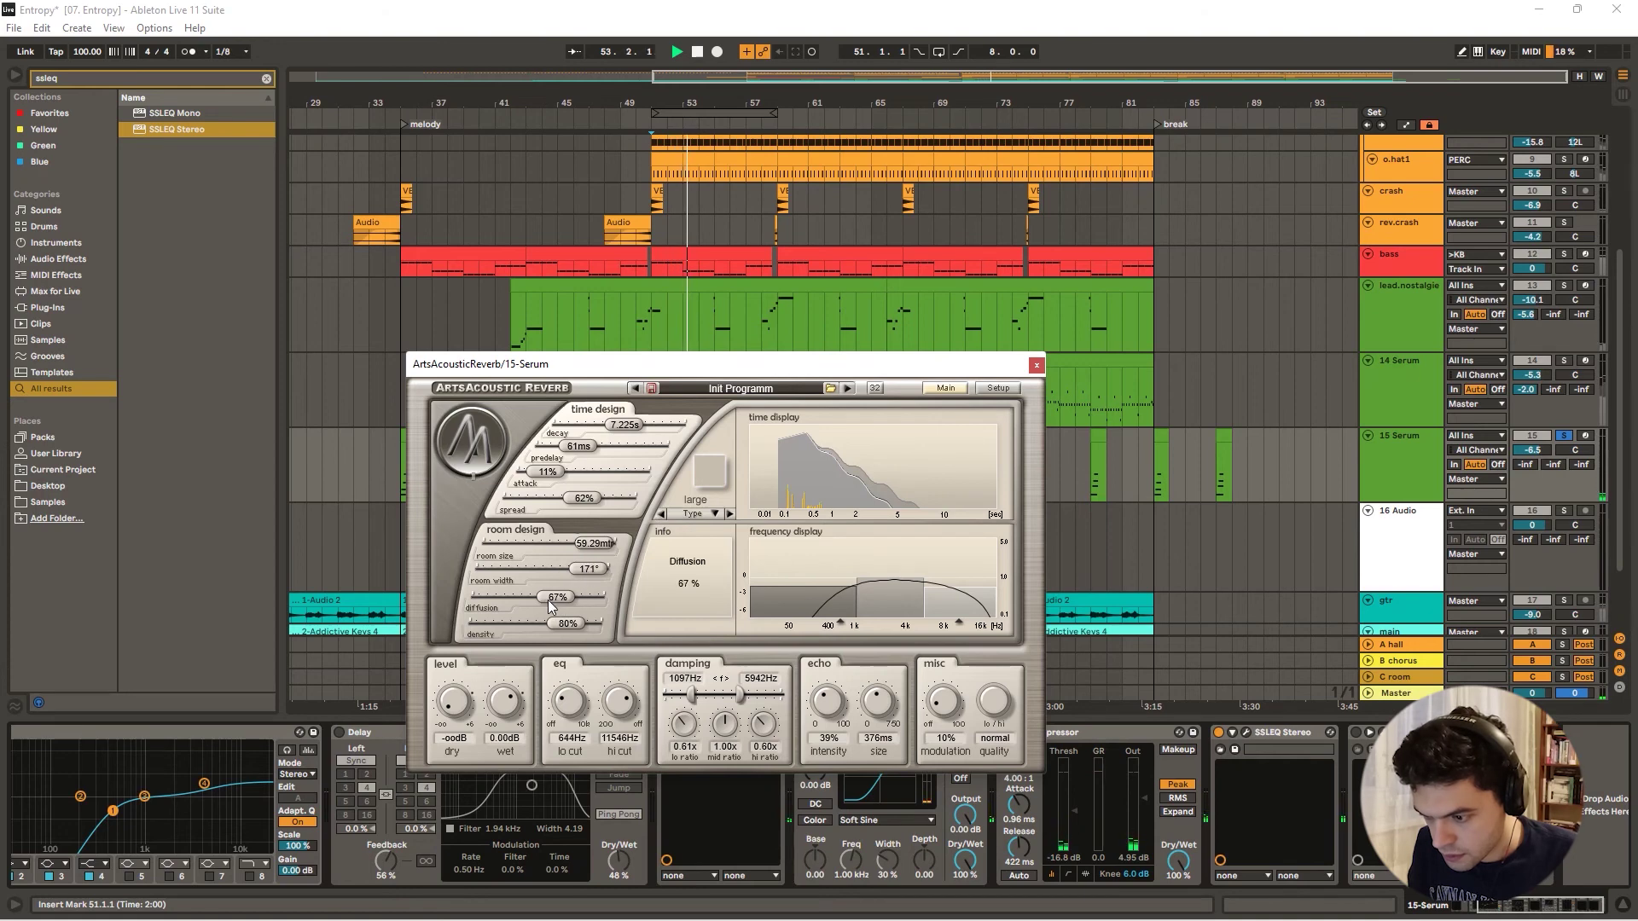
{"action": "key", "text": "space"}
- Set the reverb's density to 74% and diffusion to 47%, checking the sound from bar 51
{"action": "left_click_drag", "start_coordinate": [518, 605], "coordinate": [526, 608]}
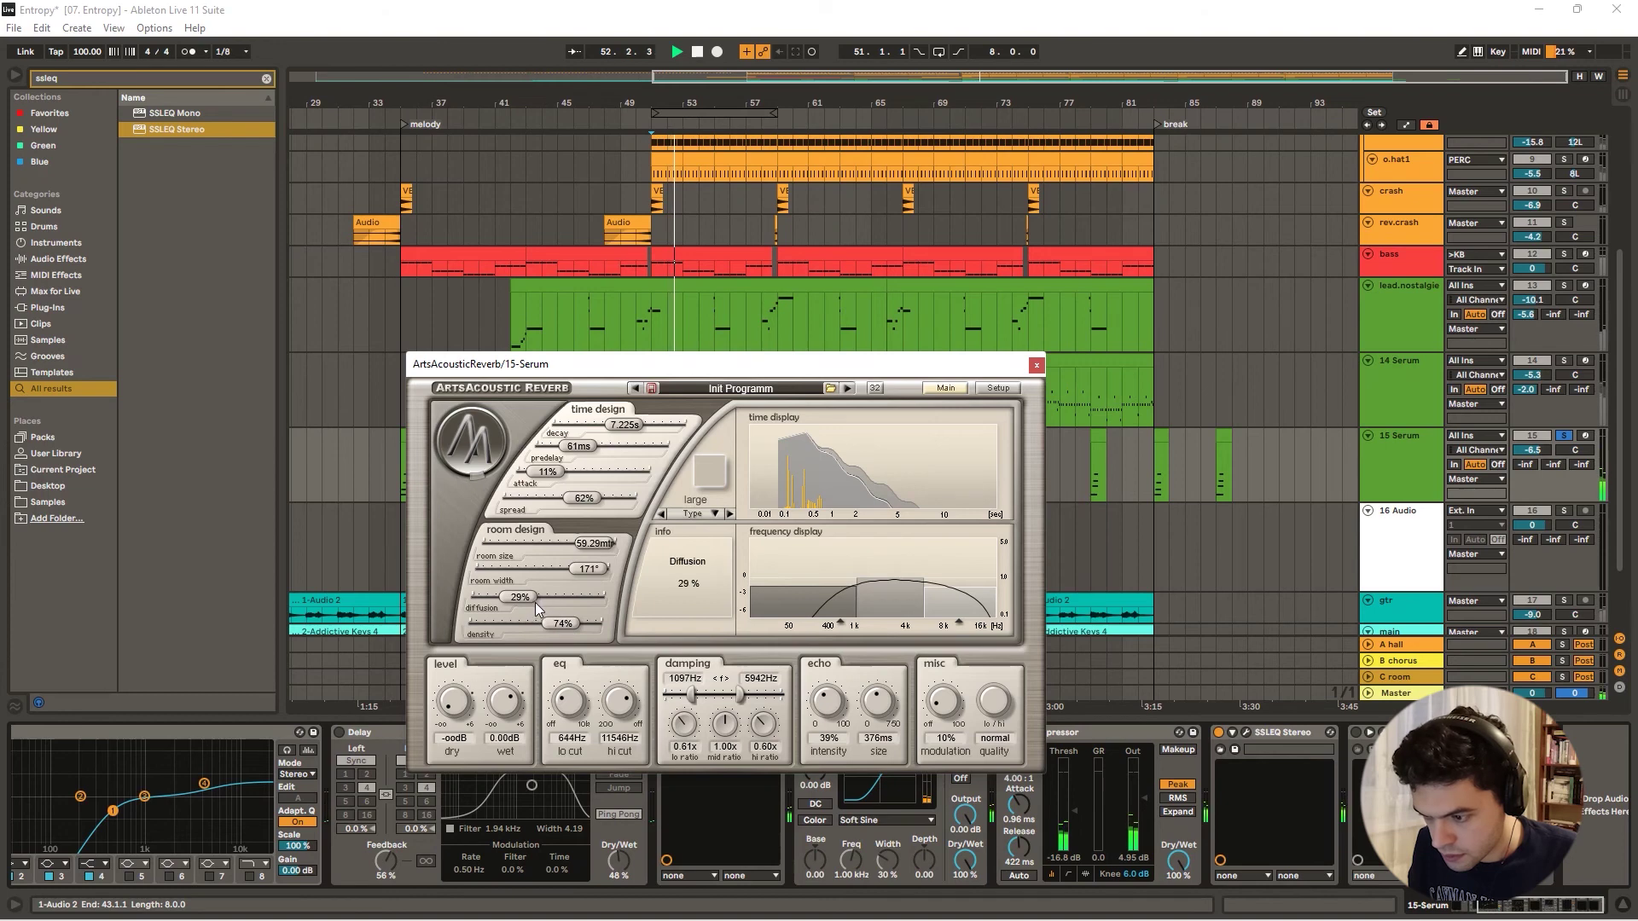
{"action": "left_click_drag", "start_coordinate": [549, 607], "coordinate": [552, 606]}
{"action": "key", "text": "space"}
{"action": "key", "text": "space"}
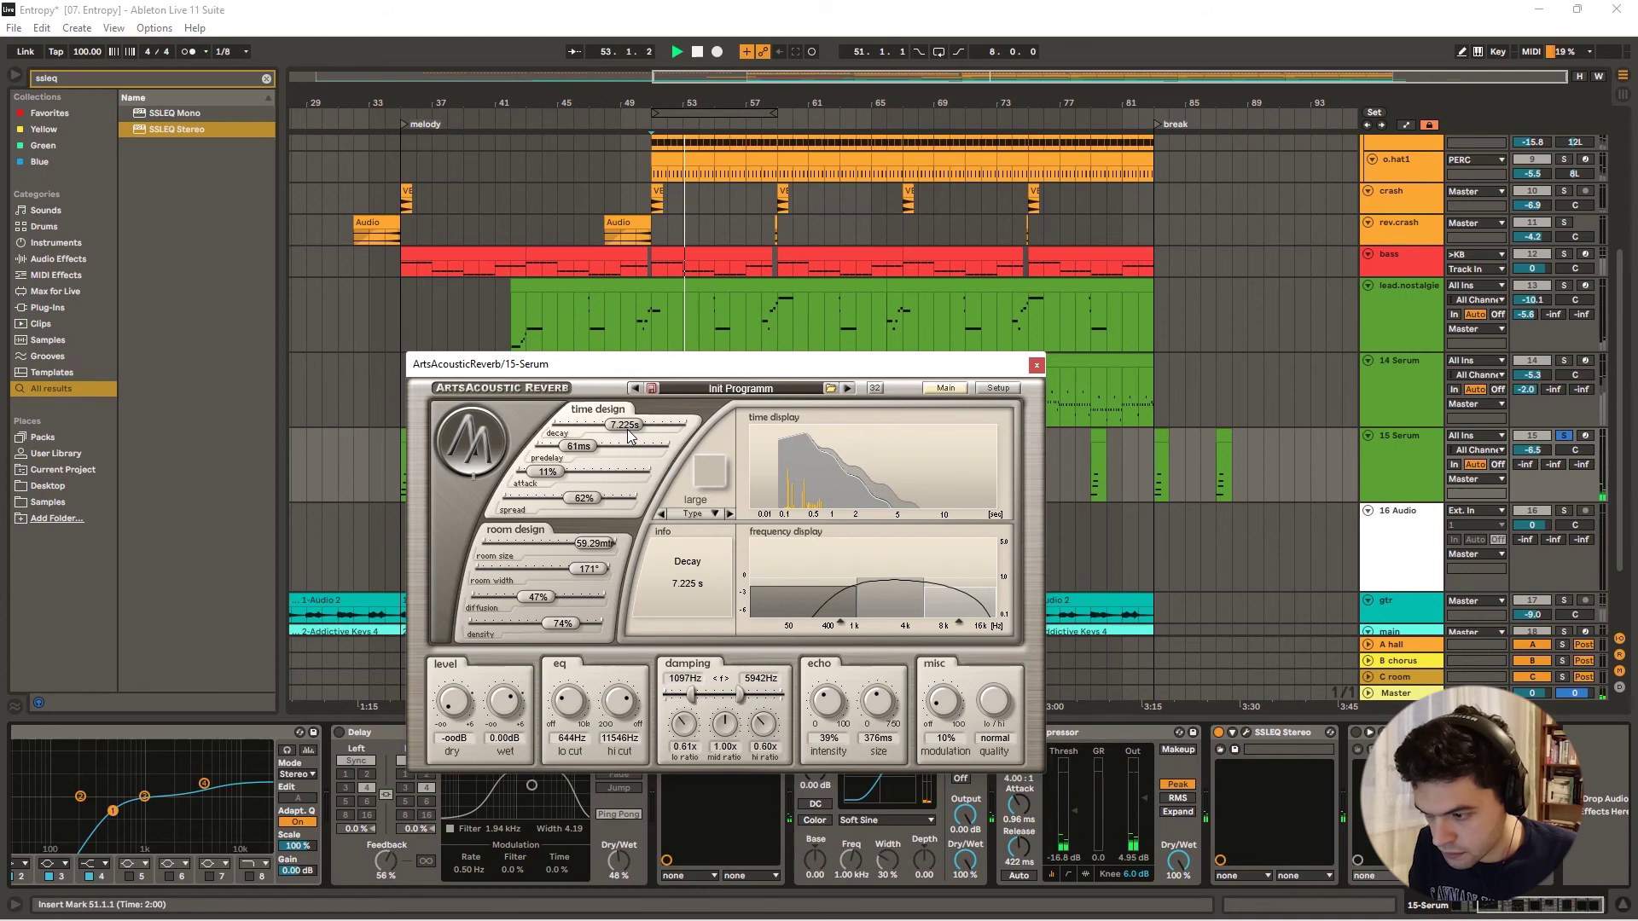
{"action": "key", "text": "space"}
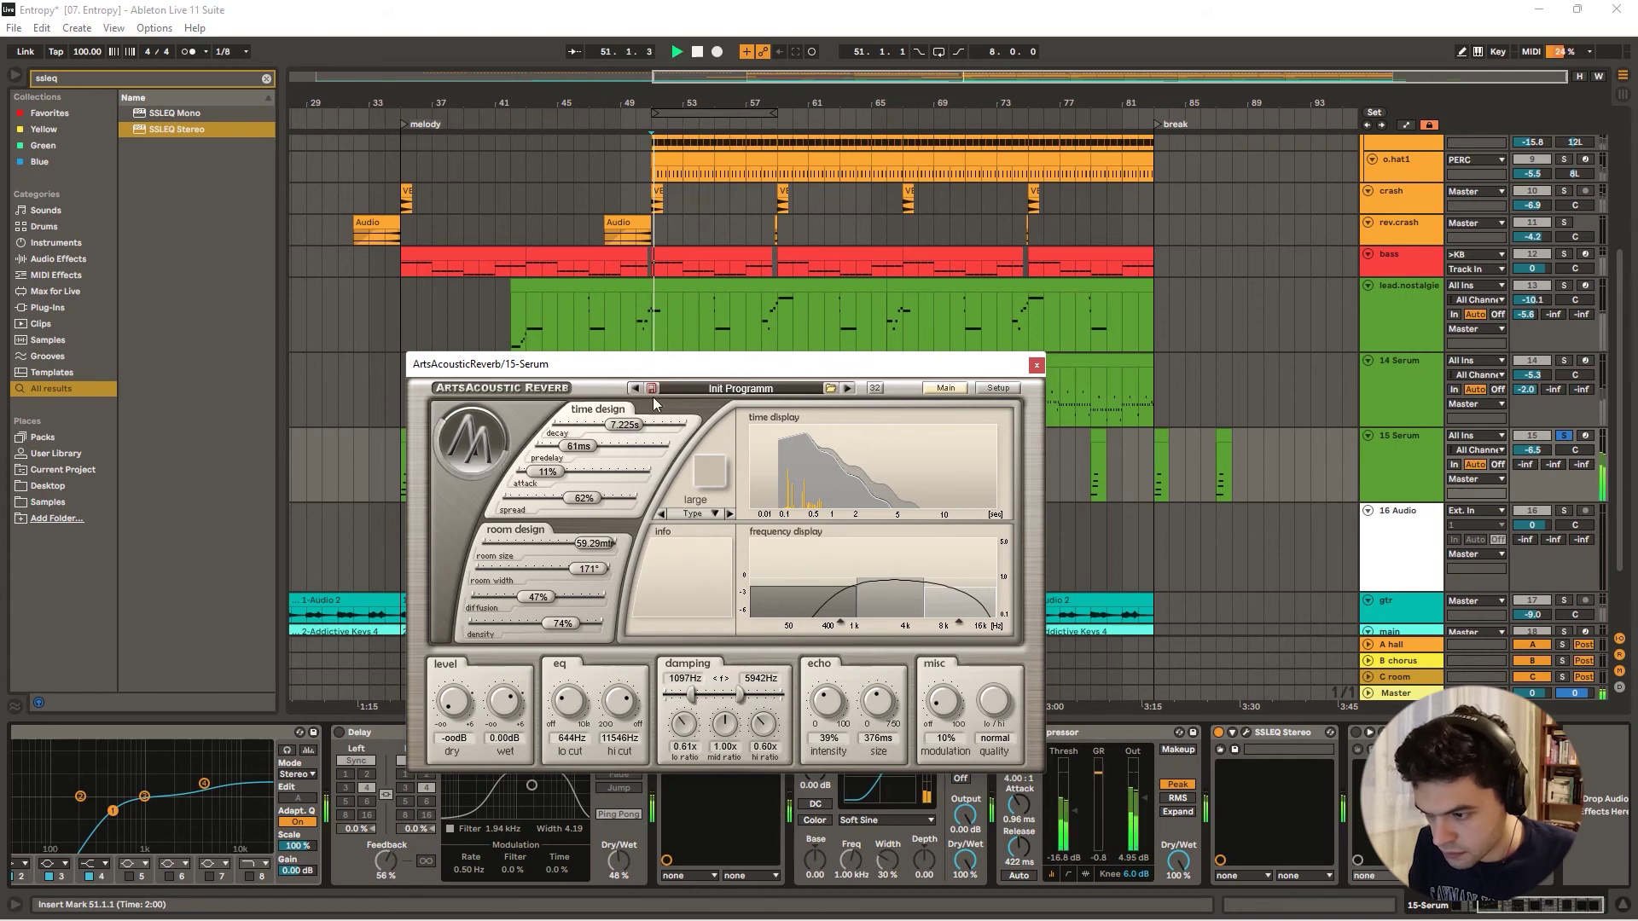
- Move the reverb window aside, place the start at bar 51 on 16 Audio, and arm that track with Resampling as input
{"action": "left_click_drag", "start_coordinate": [663, 375], "coordinate": [967, 145]}
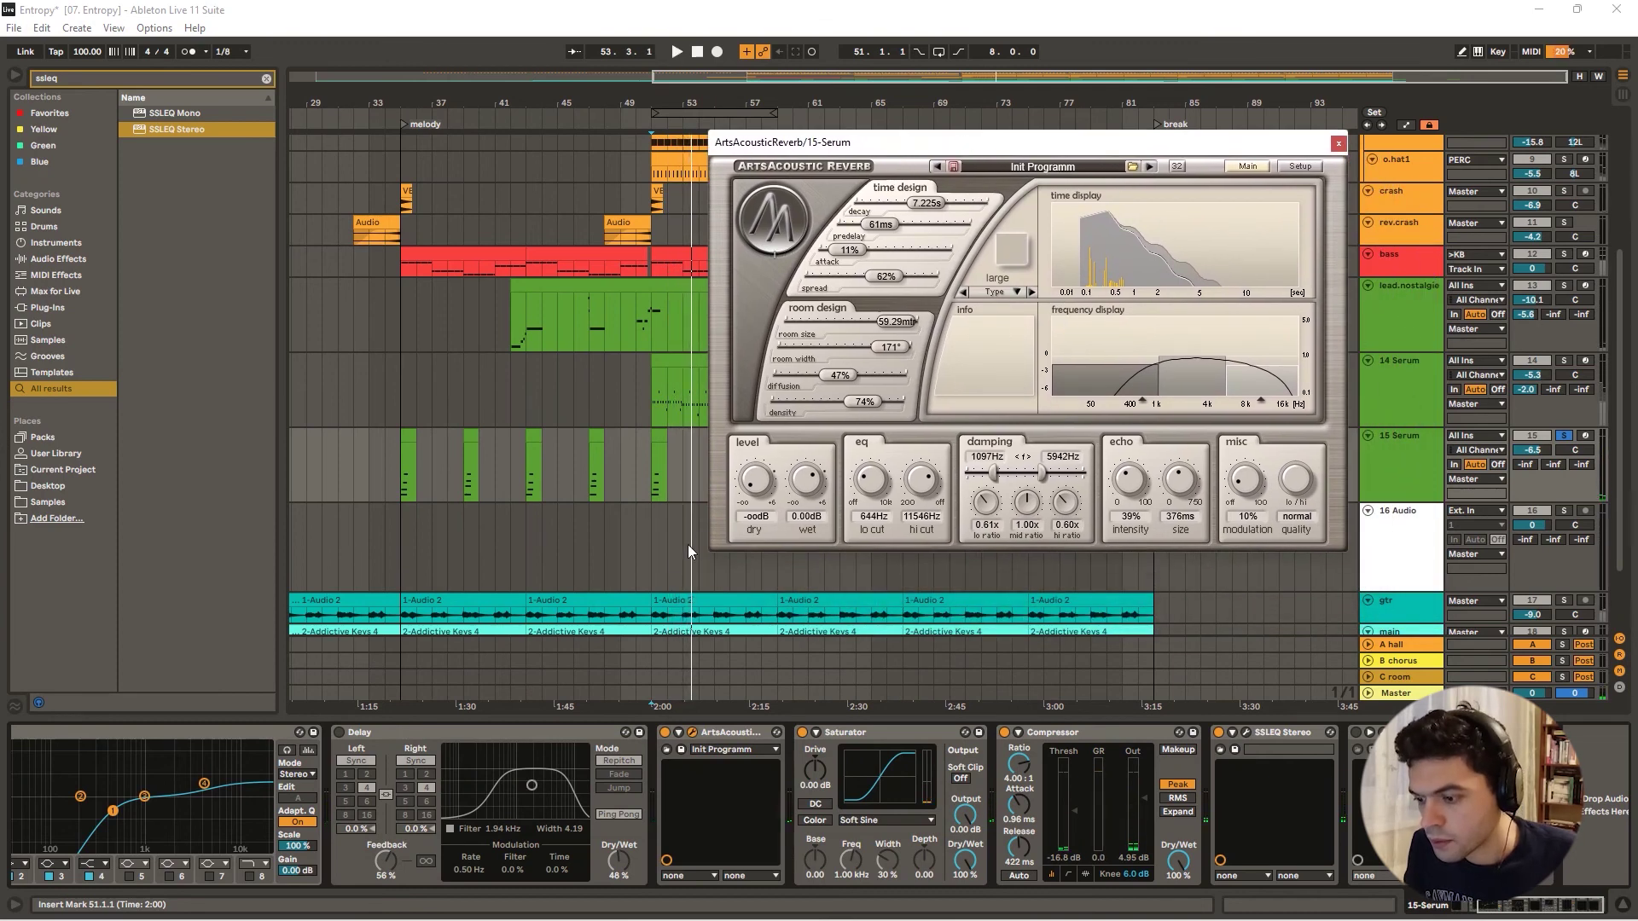
{"action": "left_click", "coordinate": [653, 560]}
{"action": "key", "text": "space"}
{"action": "left_click", "coordinate": [653, 559]}
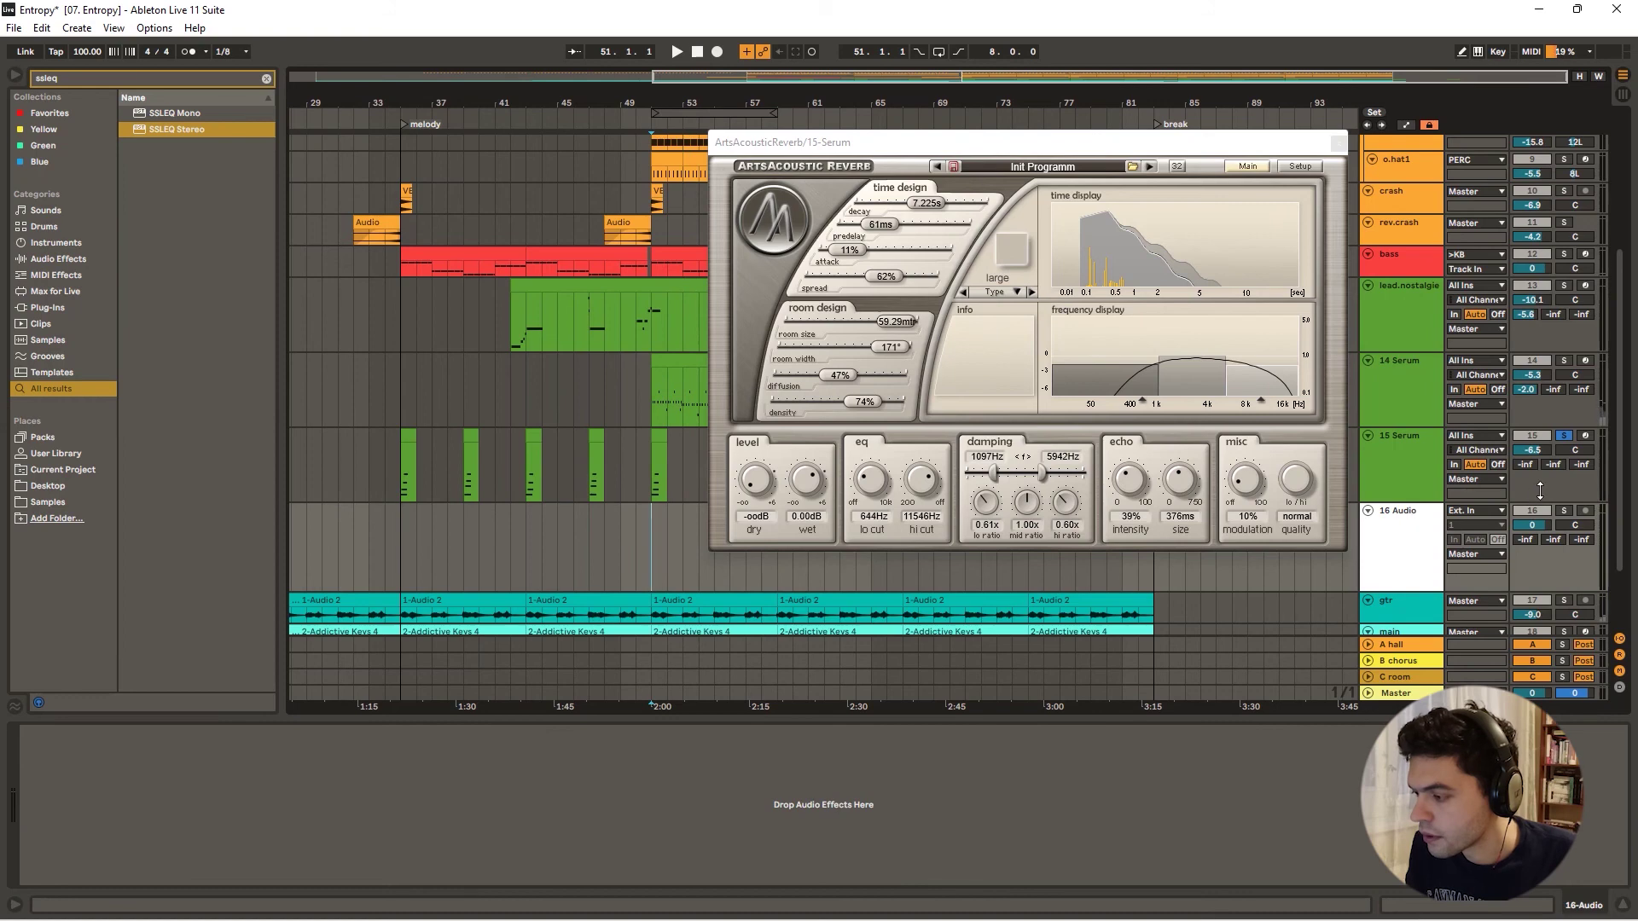
{"action": "left_click", "coordinate": [1476, 511]}
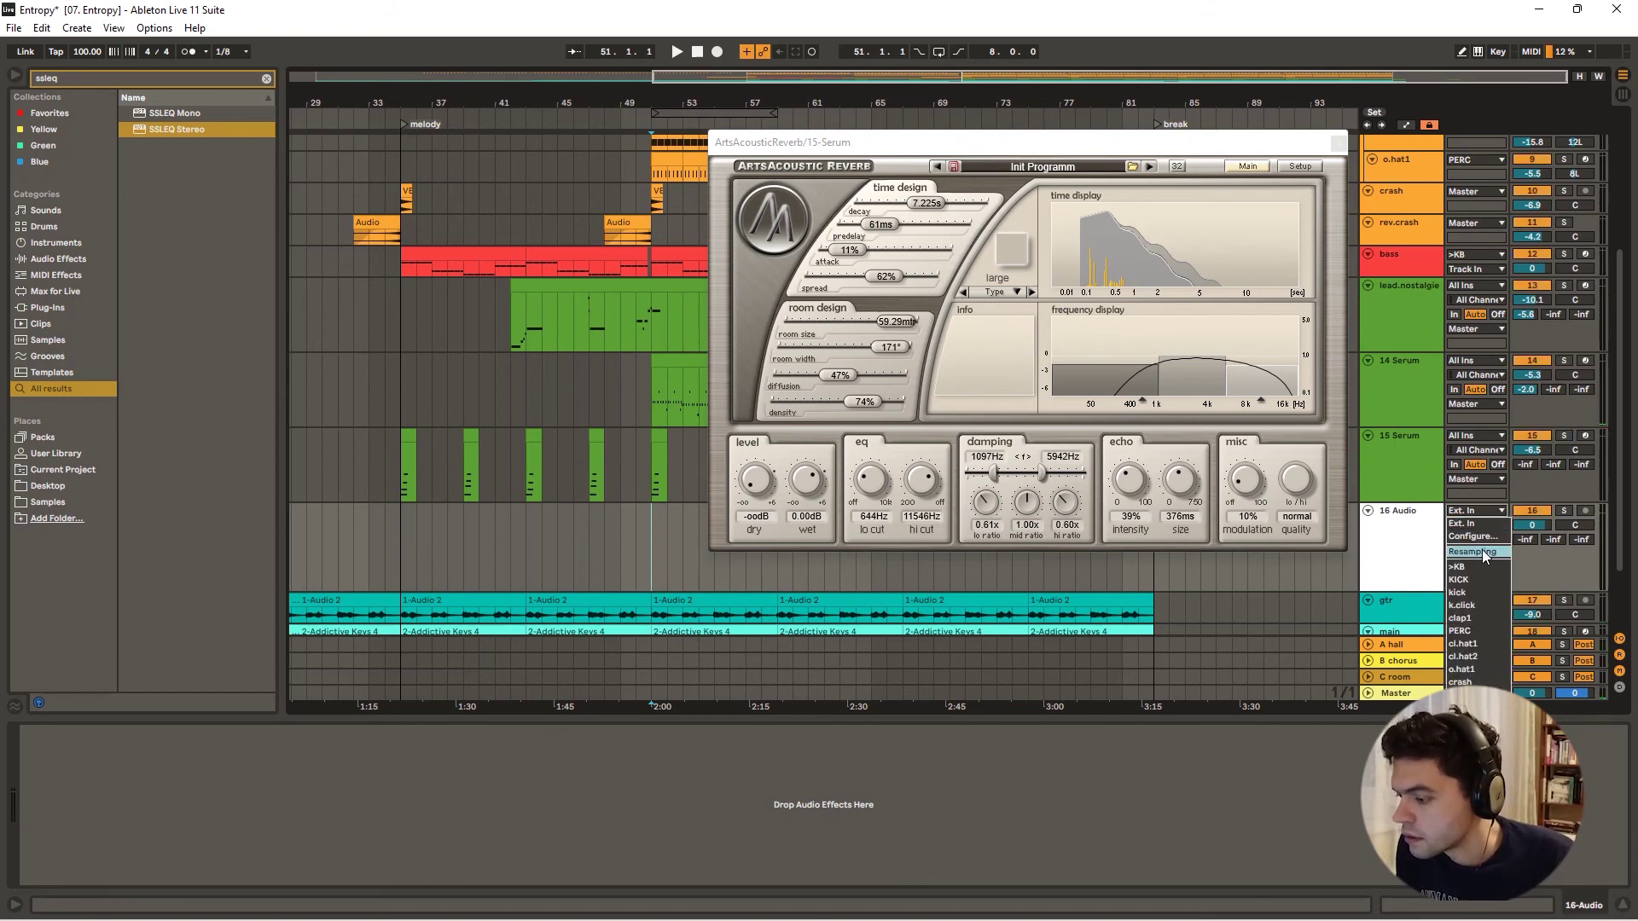
{"action": "left_click", "coordinate": [1476, 550]}
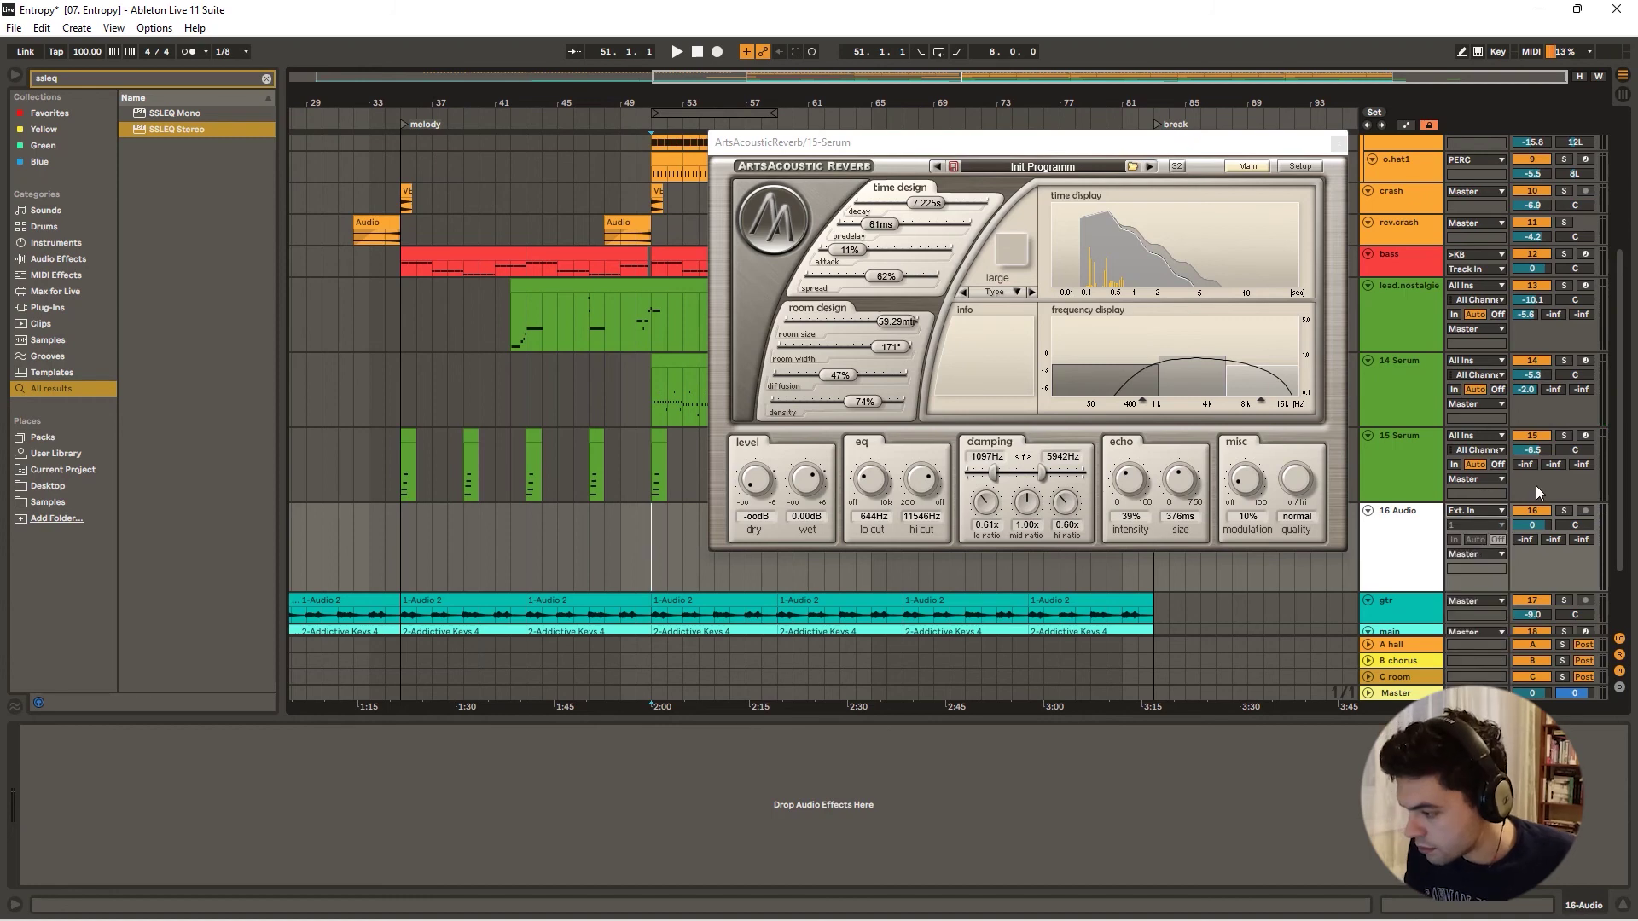
{"action": "left_click", "coordinate": [1584, 510]}
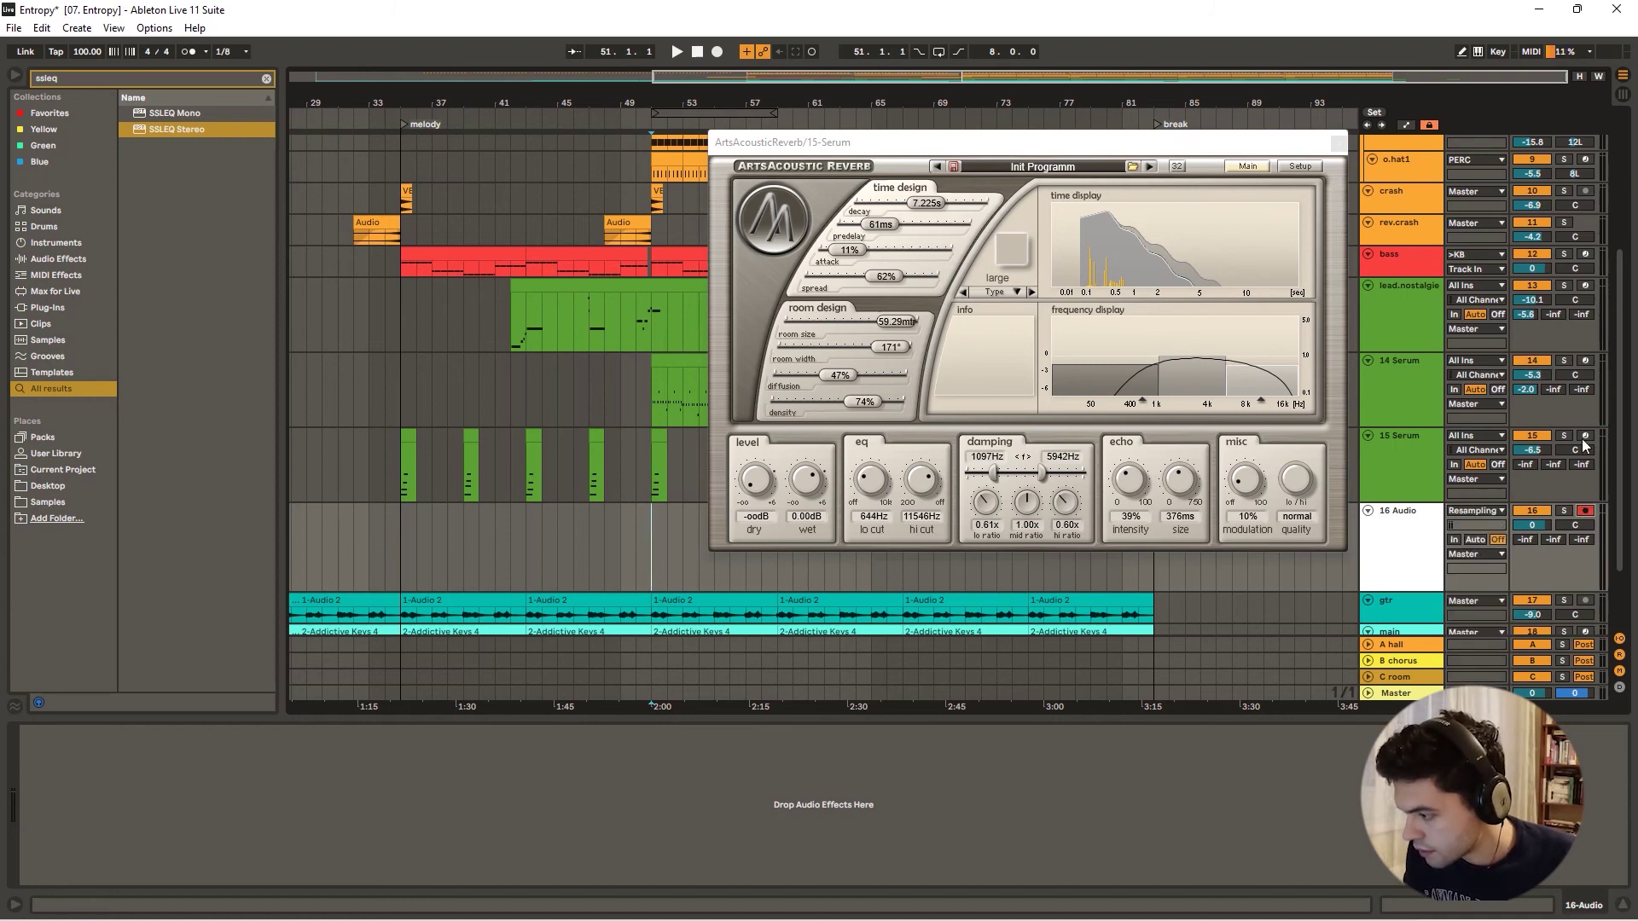
- Solo 15 Serum, record its reverb onto 16 Audio from bar 51 to about bar 54, and close the reverb window
{"action": "left_click", "coordinate": [1563, 435]}
{"action": "key", "text": "space"}
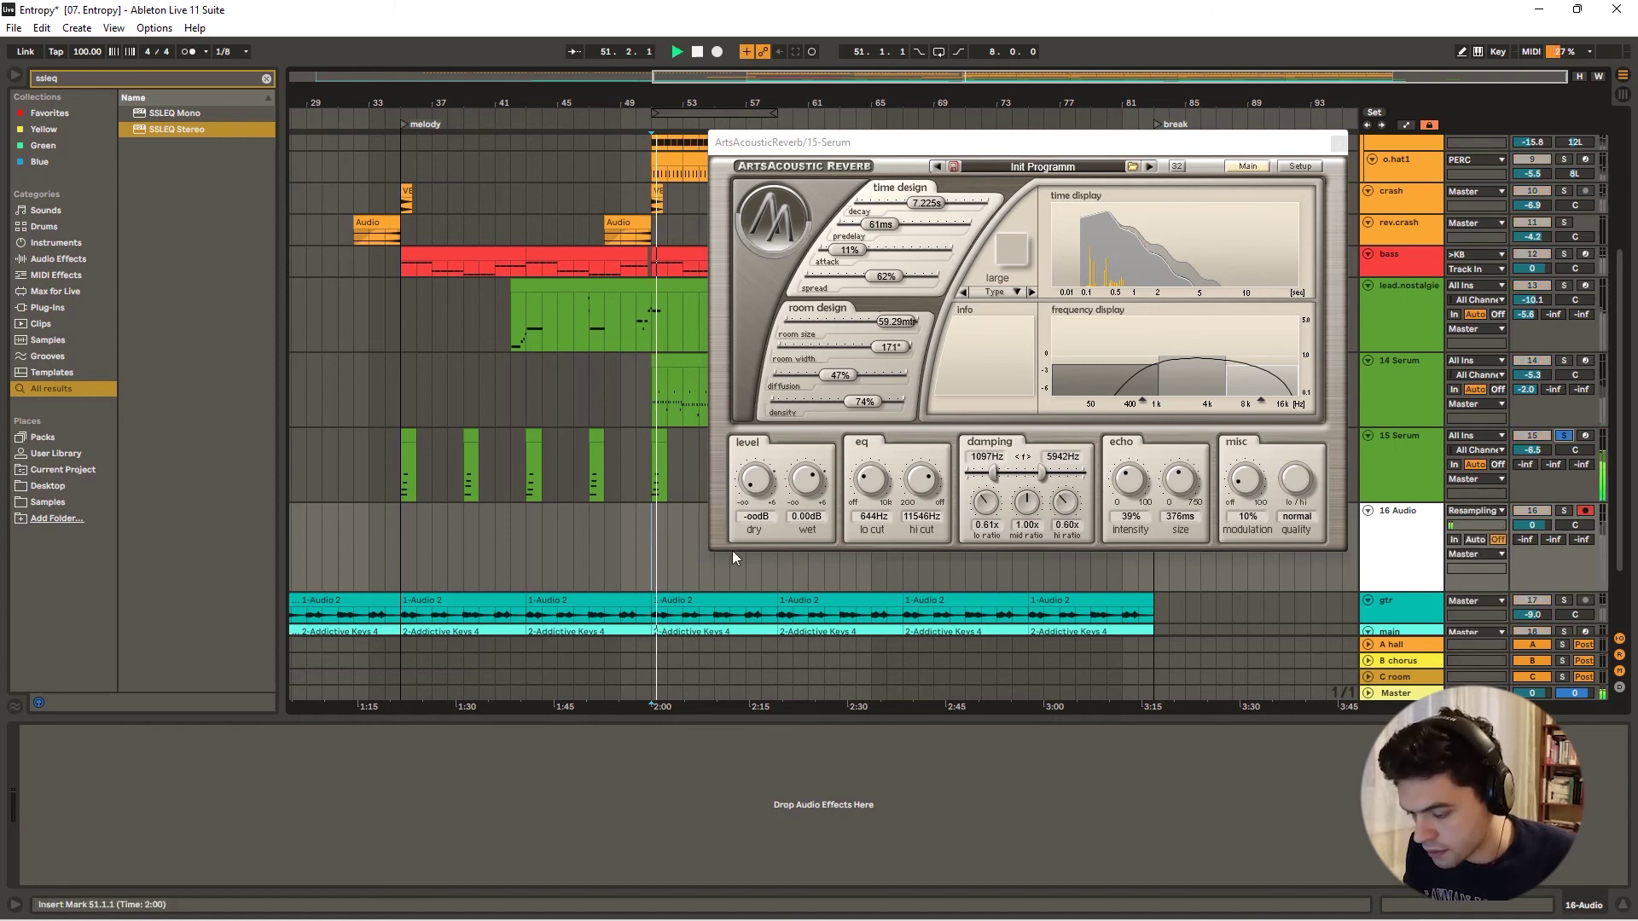
{"action": "key", "text": "F9"}
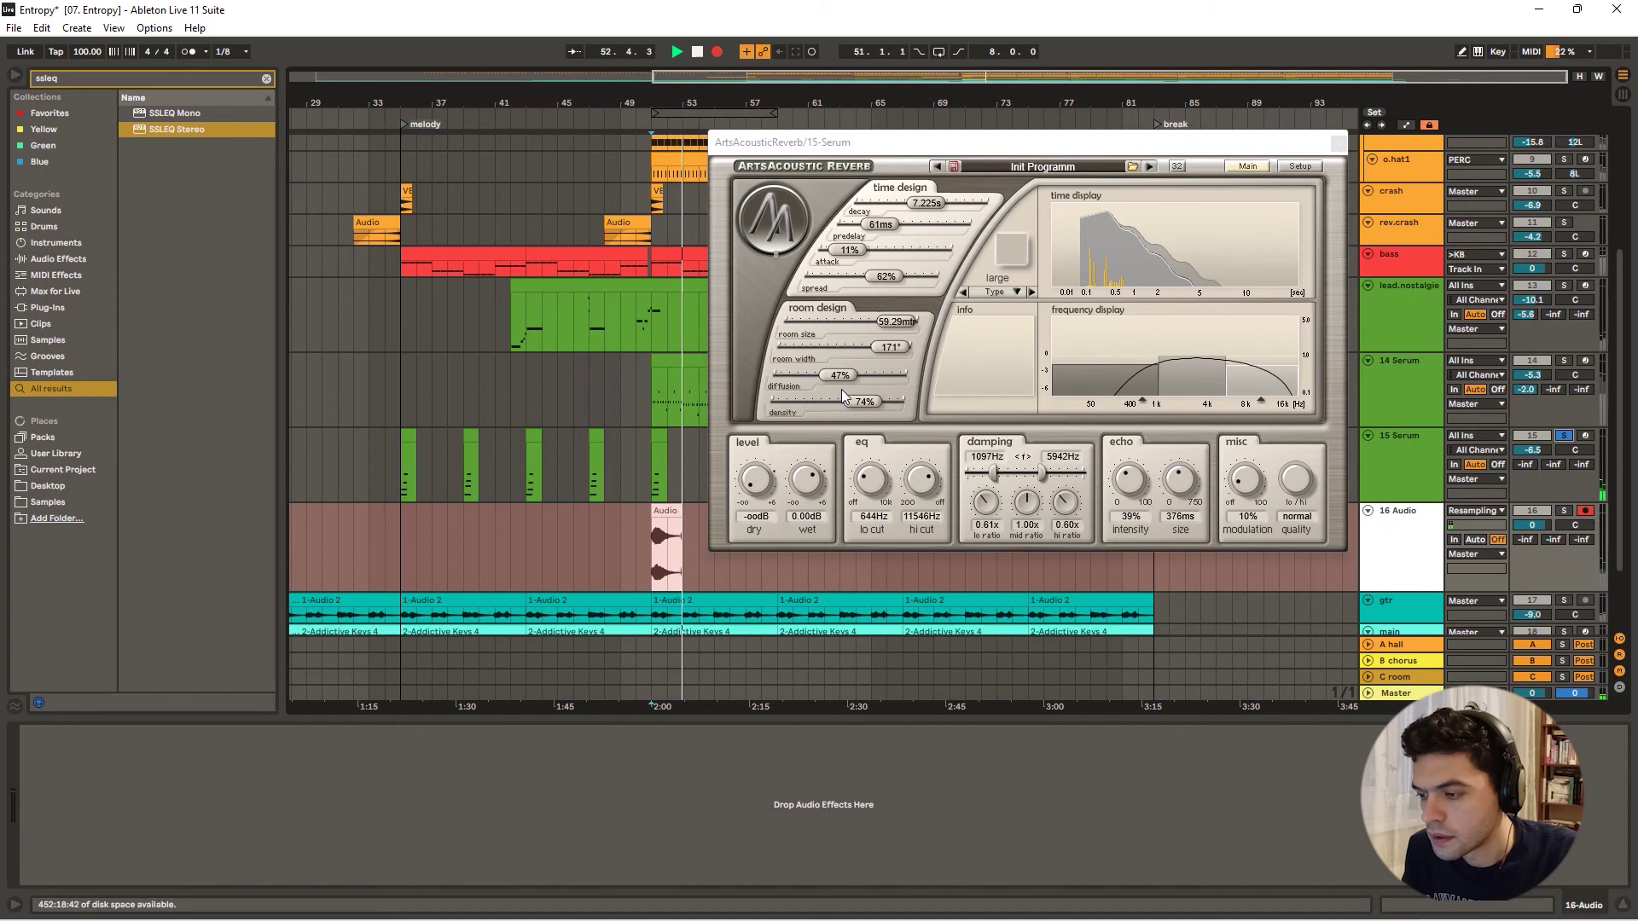
{"action": "key", "text": "space"}
{"action": "left_click", "coordinate": [1339, 142]}
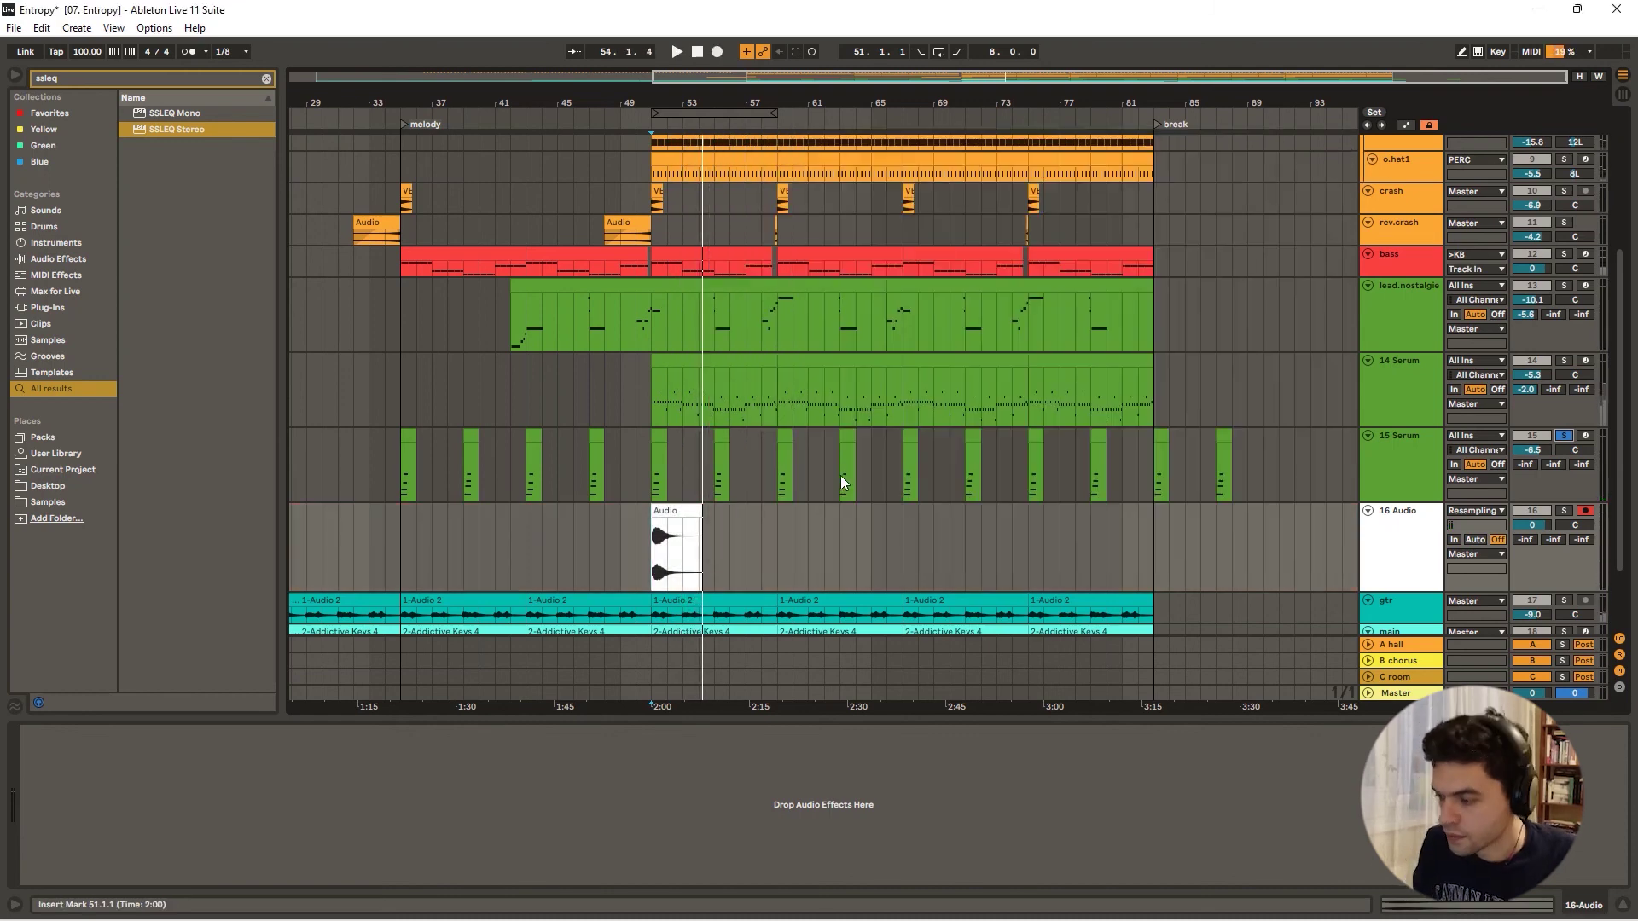
- On 15 Serum, switch the Delay and the effect after SSLEQ back on, and reset the ArtsAcoustic Reverb's dry level to 0.00 dB
{"action": "left_click", "coordinate": [1491, 478]}
{"action": "left_click", "coordinate": [1398, 454]}
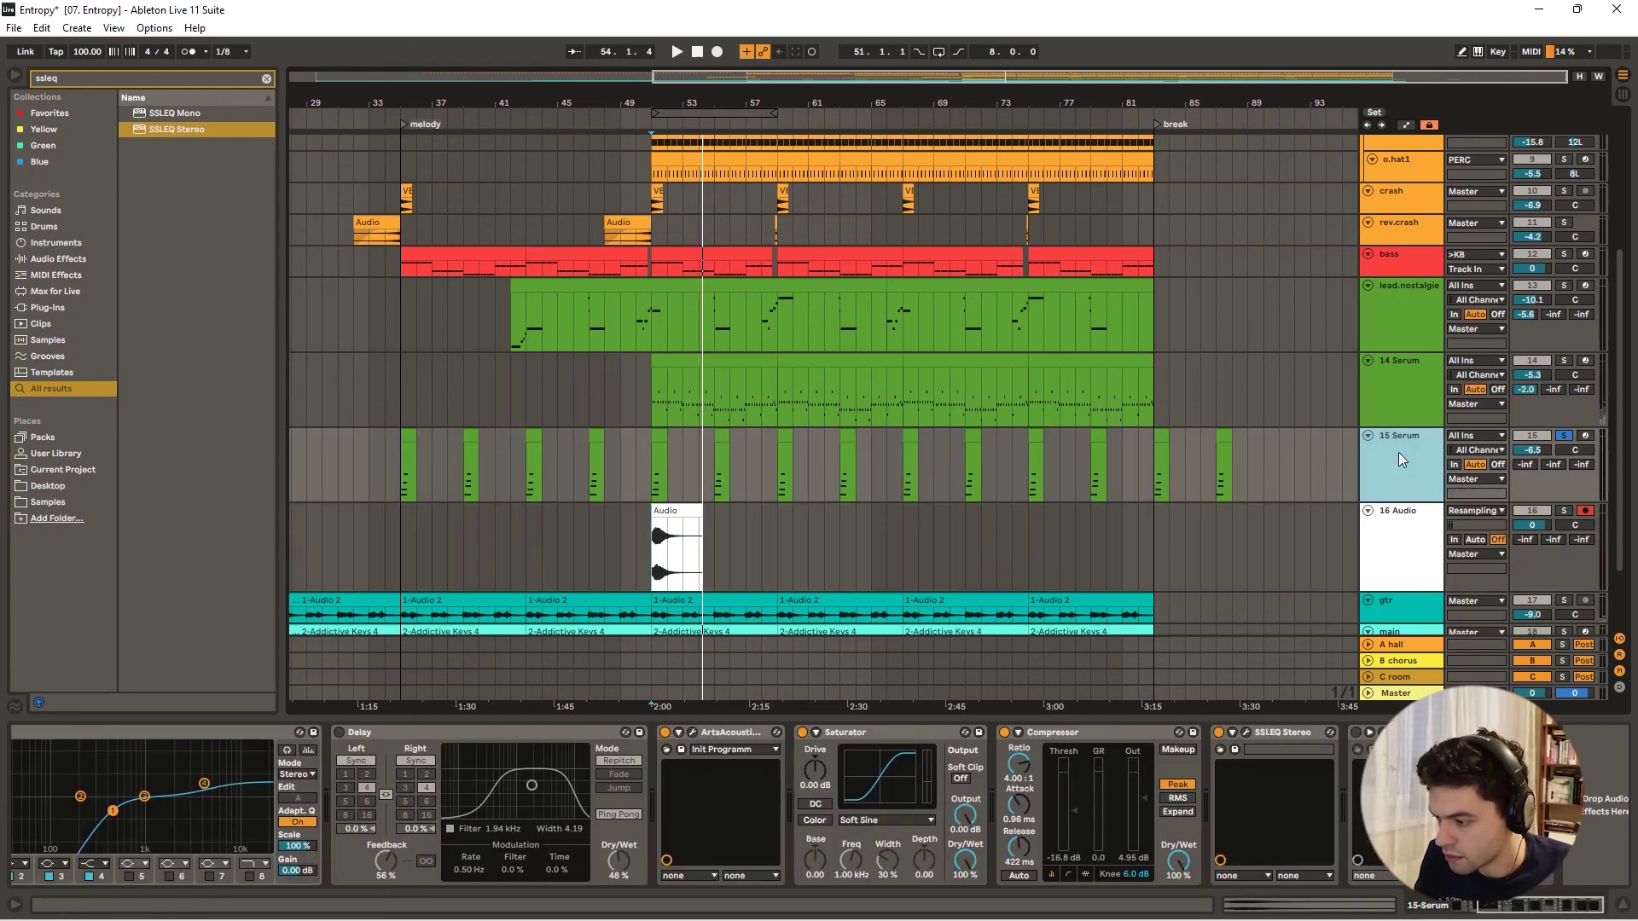
{"action": "left_click", "coordinate": [339, 733]}
{"action": "left_click", "coordinate": [693, 732]}
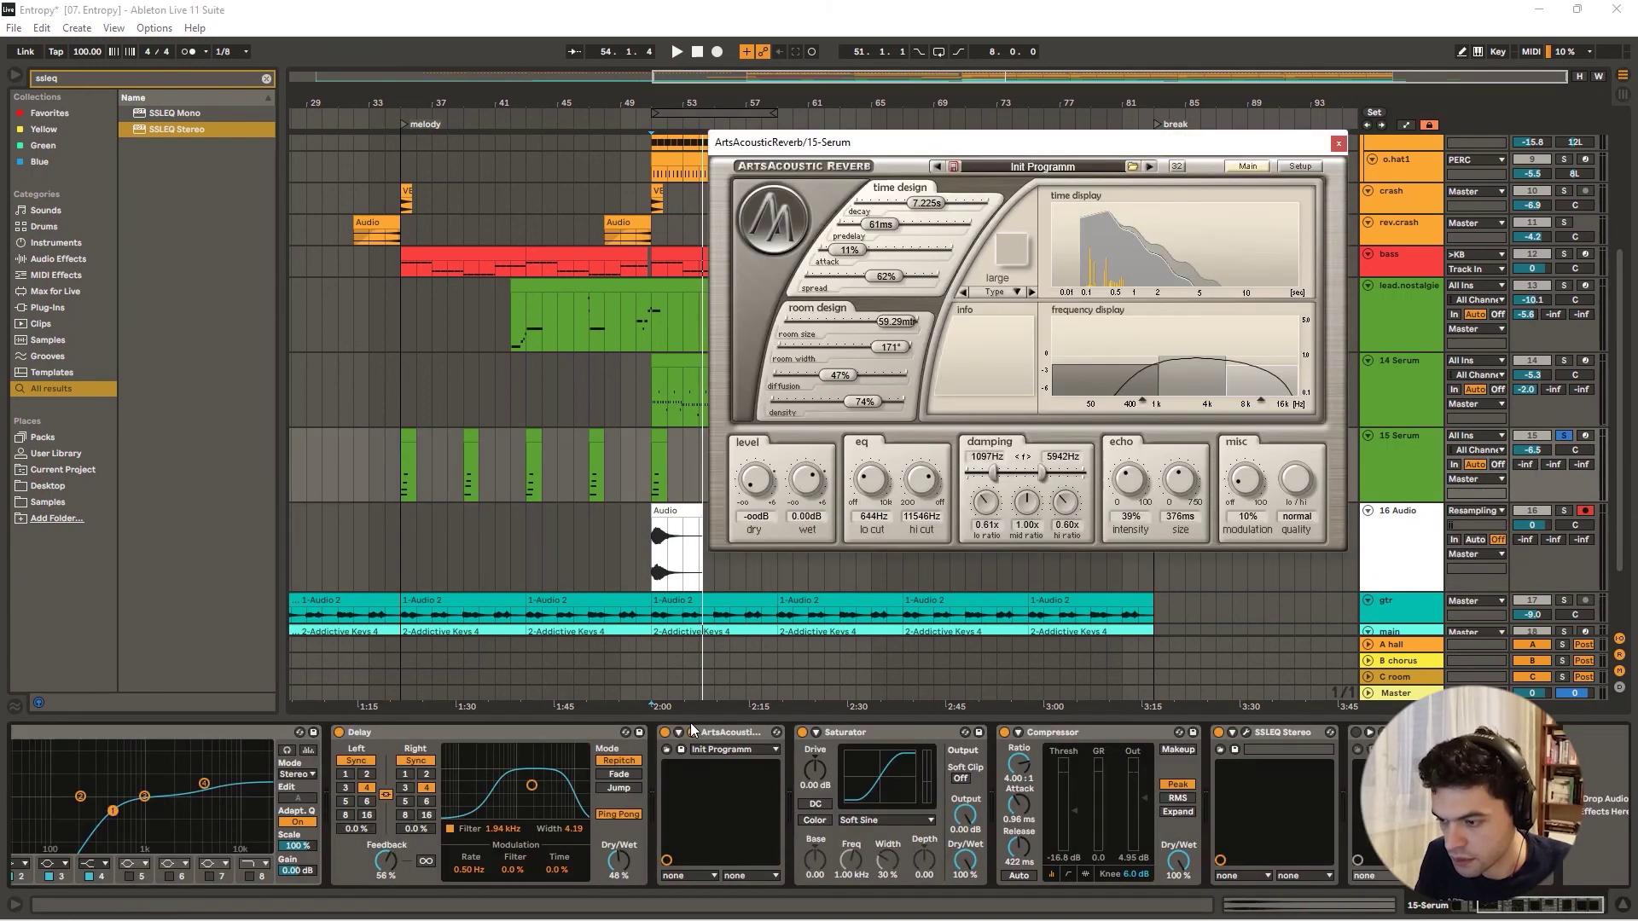
{"action": "right_click", "coordinate": [751, 485]}
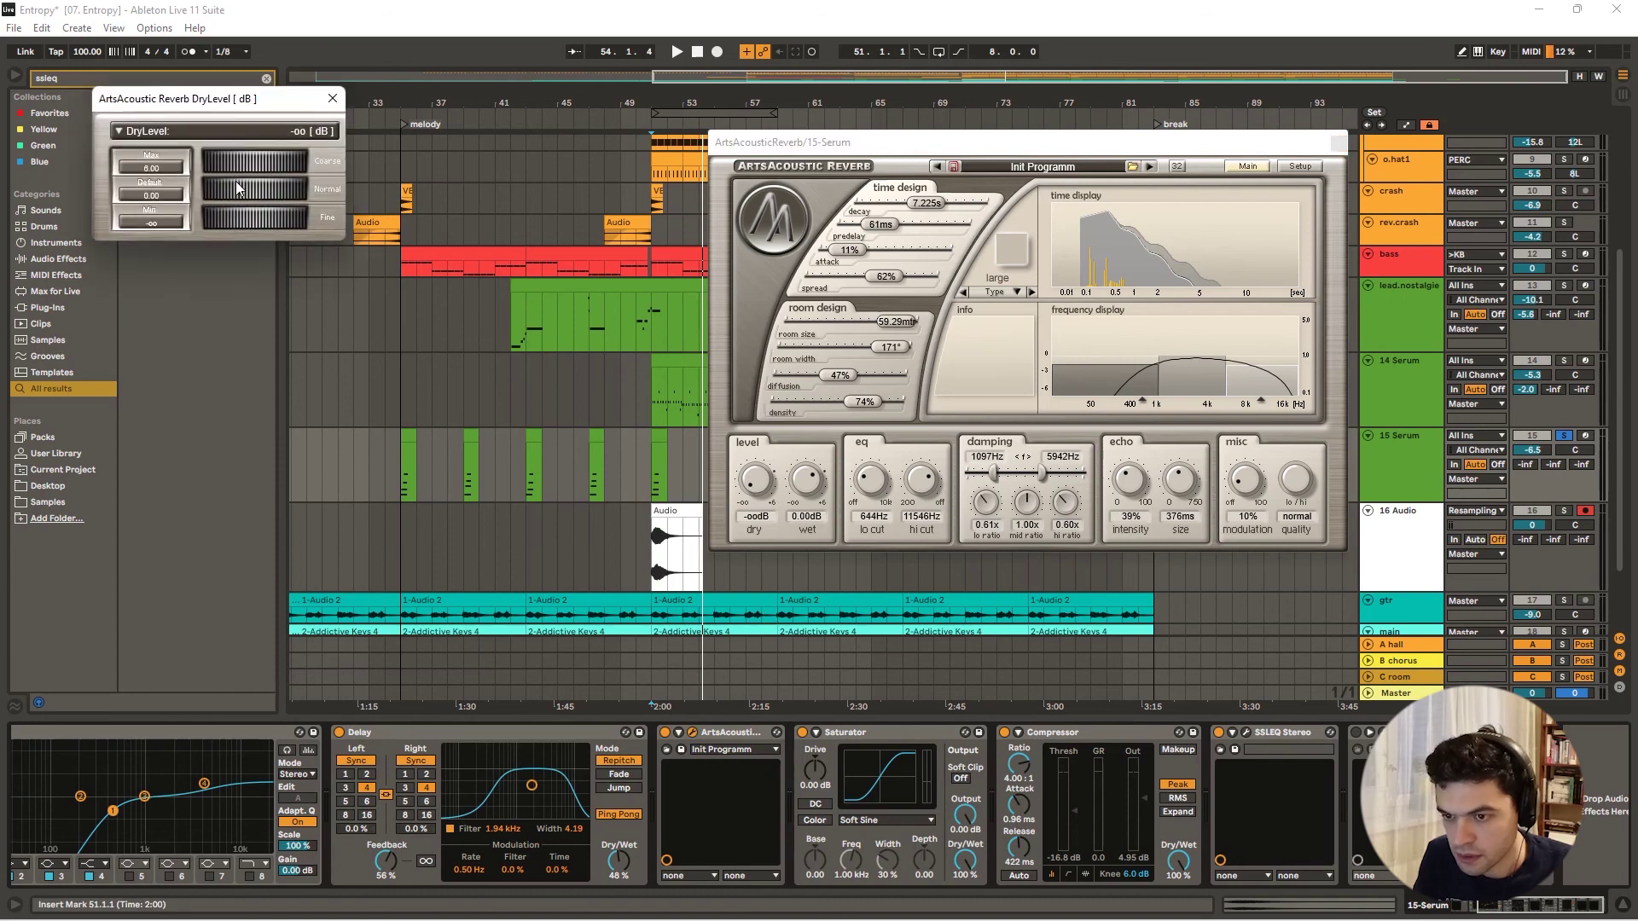
{"action": "left_click", "coordinate": [152, 196]}
{"action": "left_click", "coordinate": [332, 98]}
{"action": "key", "text": "space"}
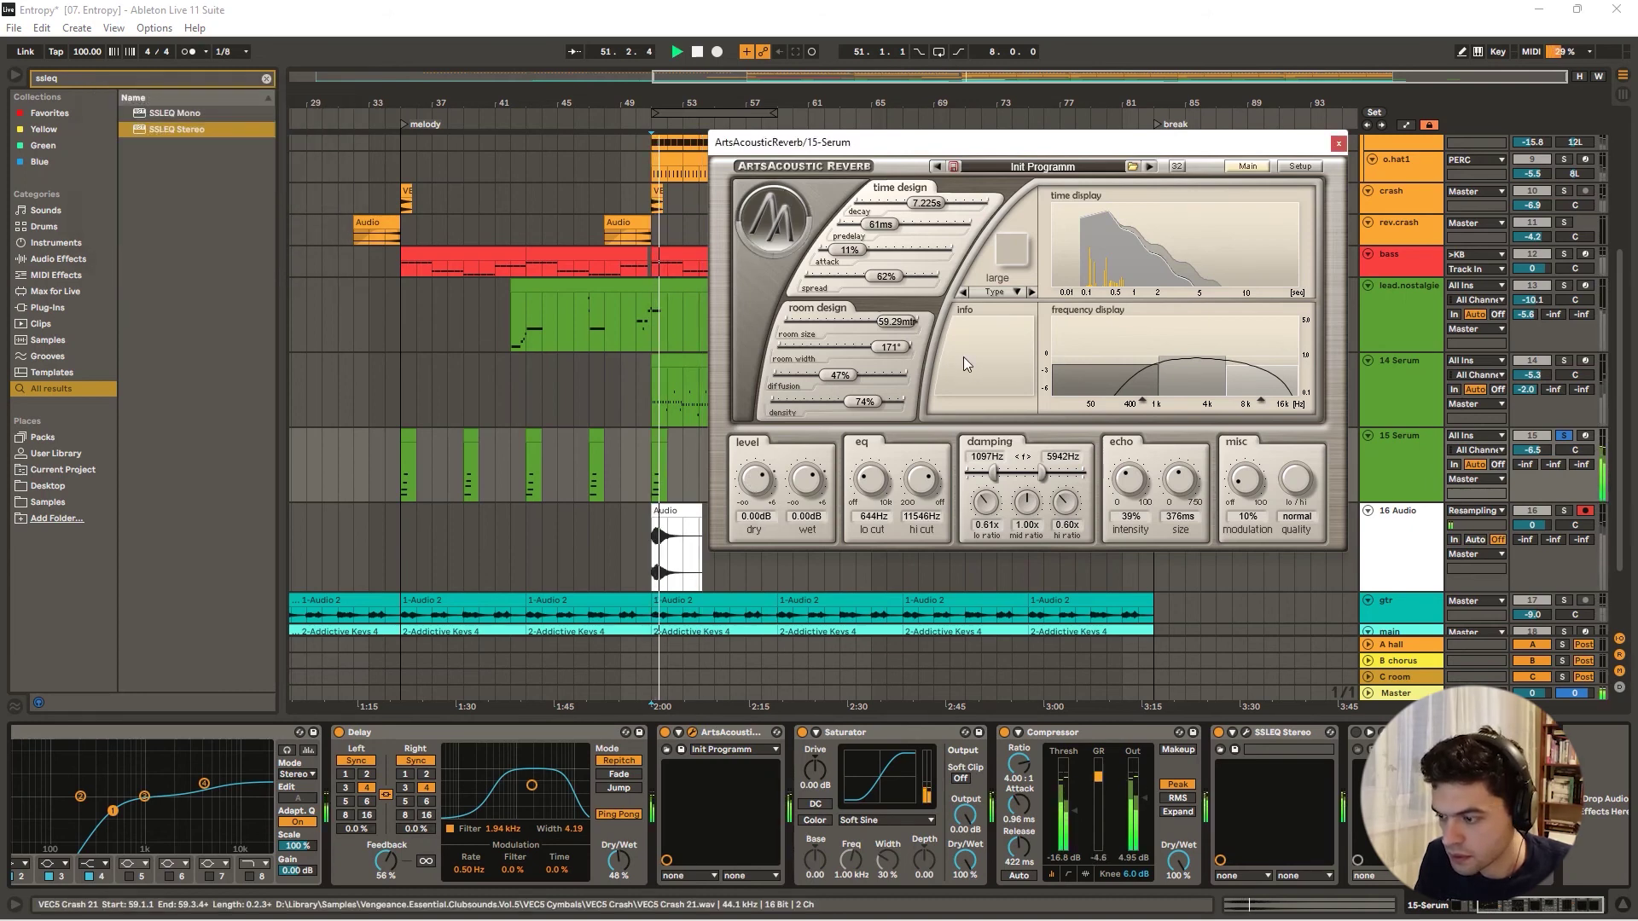
{"action": "left_click", "coordinate": [1356, 732]}
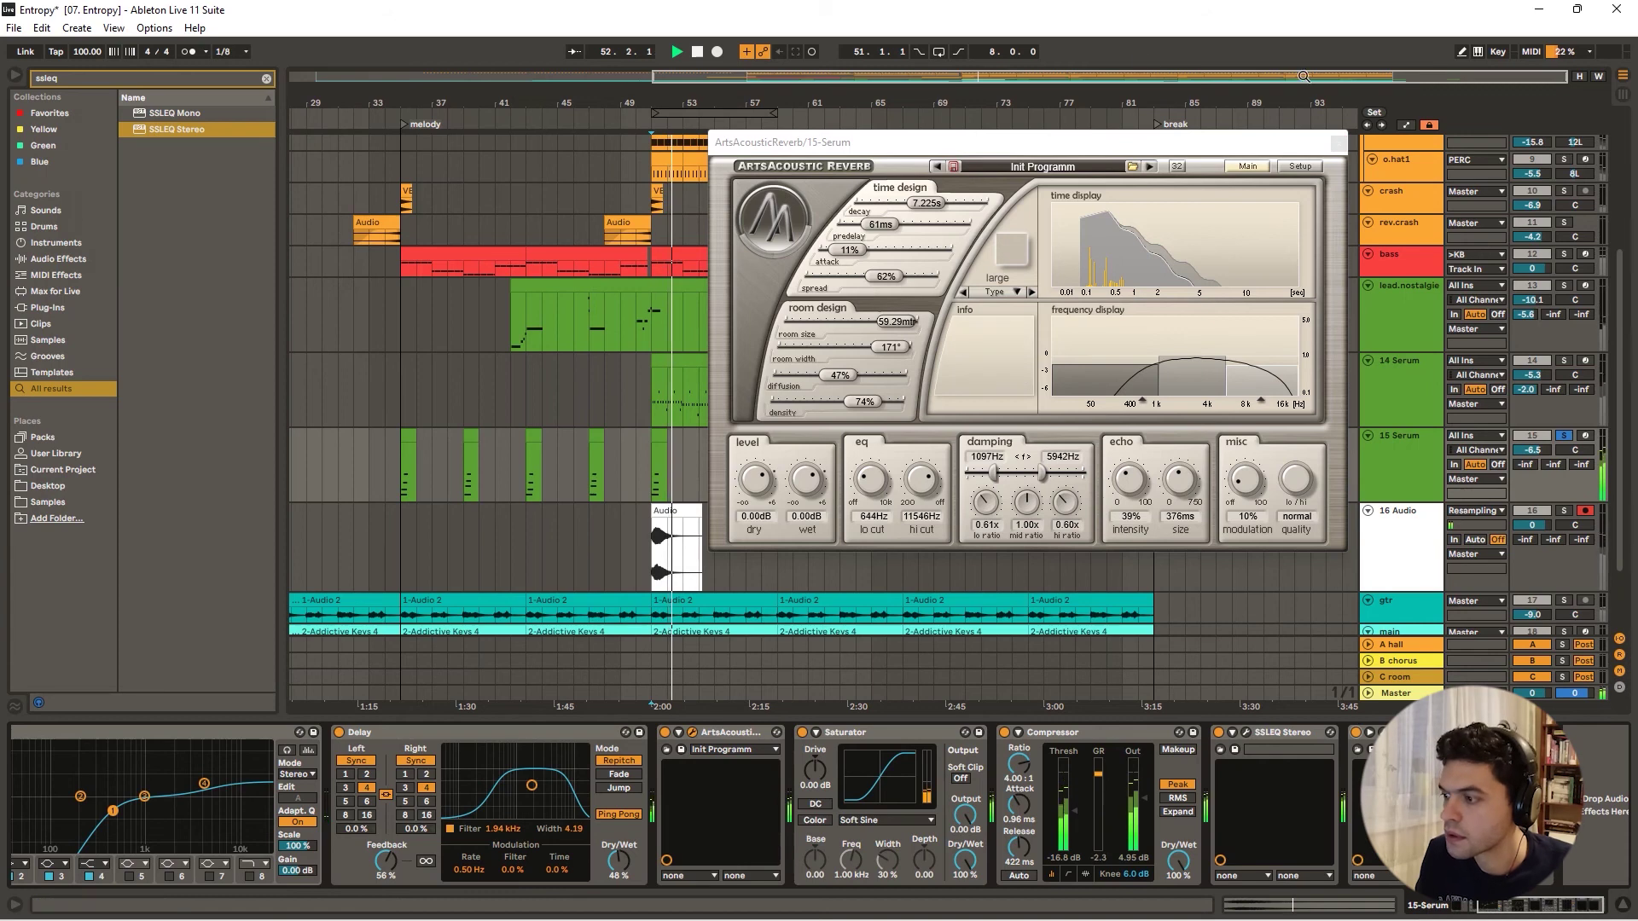
{"action": "left_click", "coordinate": [1338, 143]}
- Set 16 Audio's input to No Input and solo the track to audition the recorded clip from bar 51
{"action": "left_click", "coordinate": [1486, 517]}
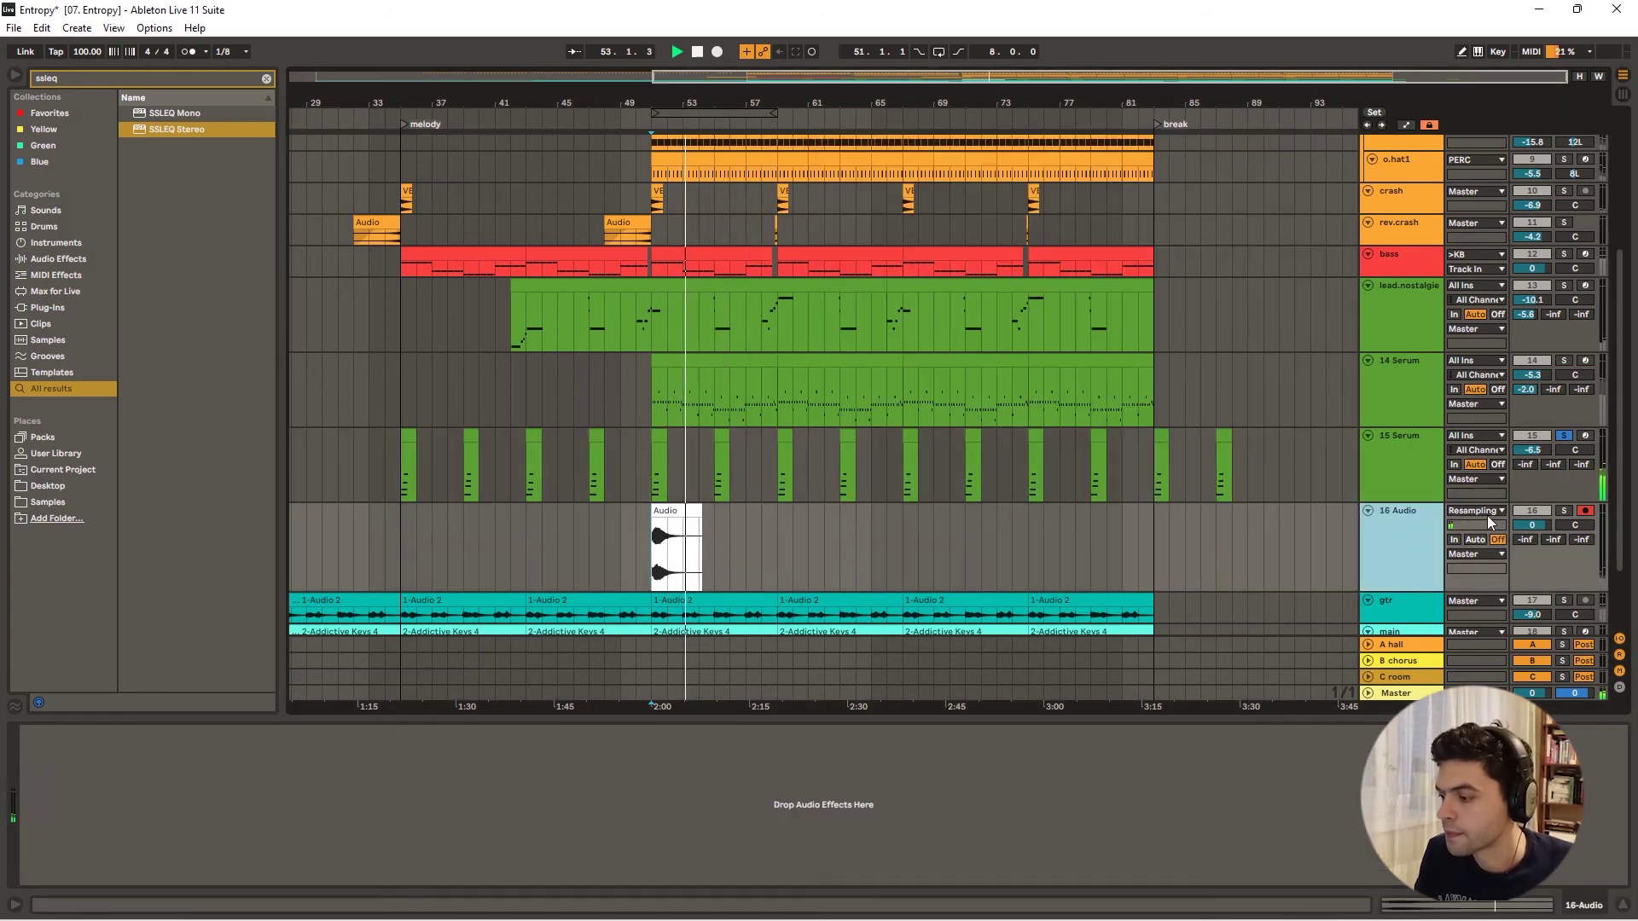
{"action": "left_click", "coordinate": [1487, 516]}
{"action": "left_click", "coordinate": [1475, 528]}
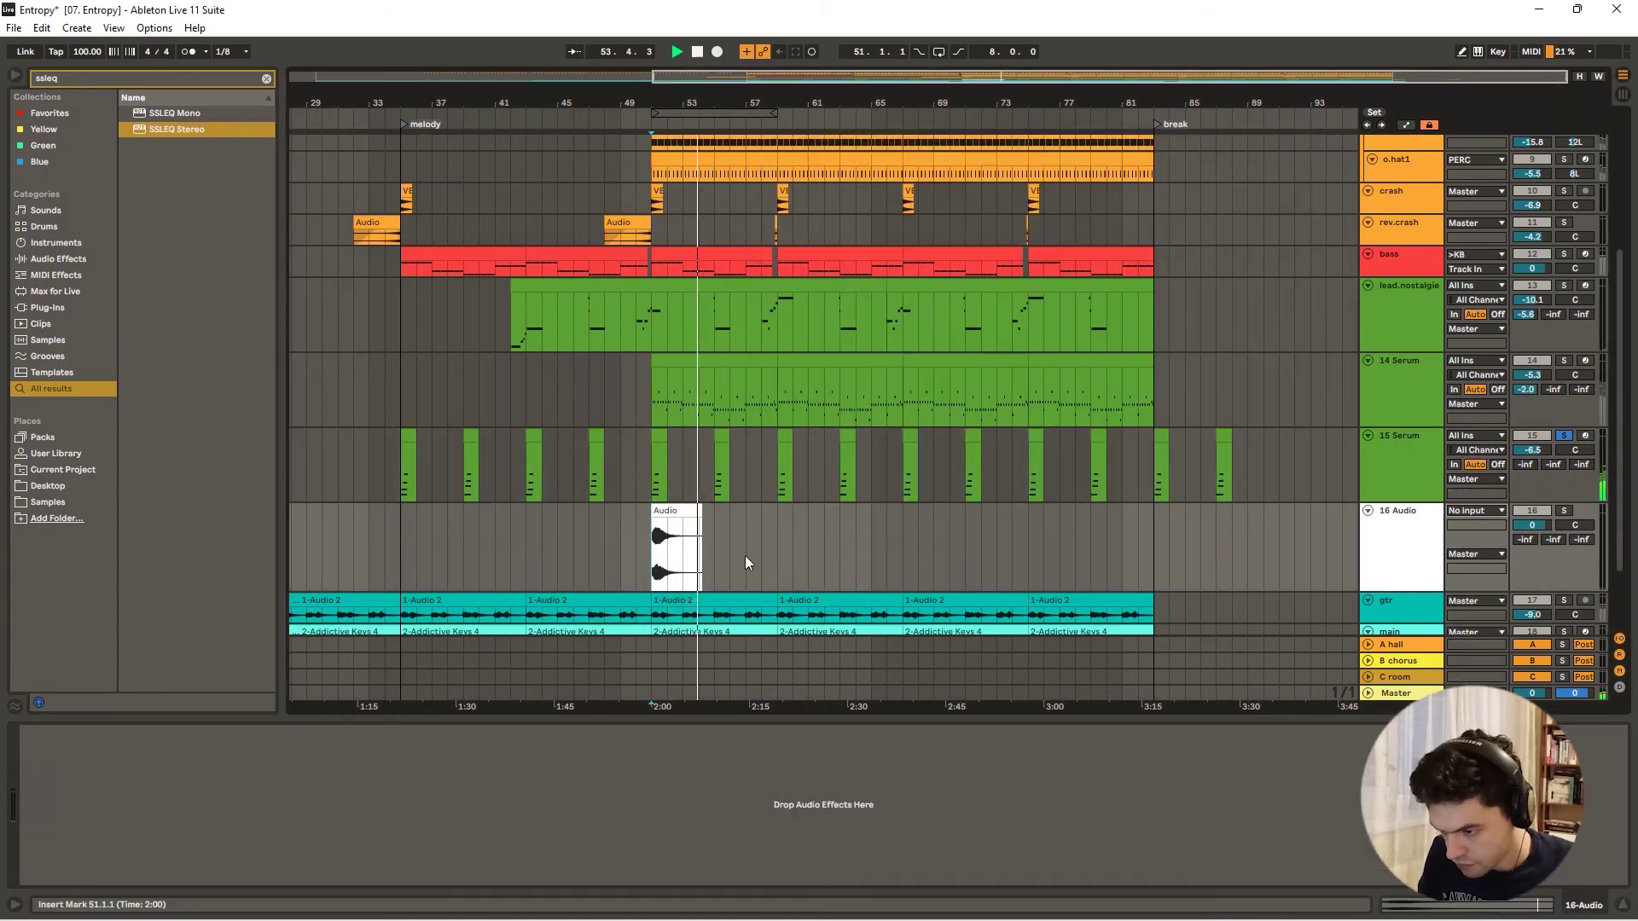
{"action": "left_click", "coordinate": [690, 511]}
{"action": "left_click_drag", "start_coordinate": [637, 103], "coordinate": [637, 180]}
{"action": "left_click", "coordinate": [1562, 510]}
{"action": "key", "text": "space"}
{"action": "key", "text": "space"}
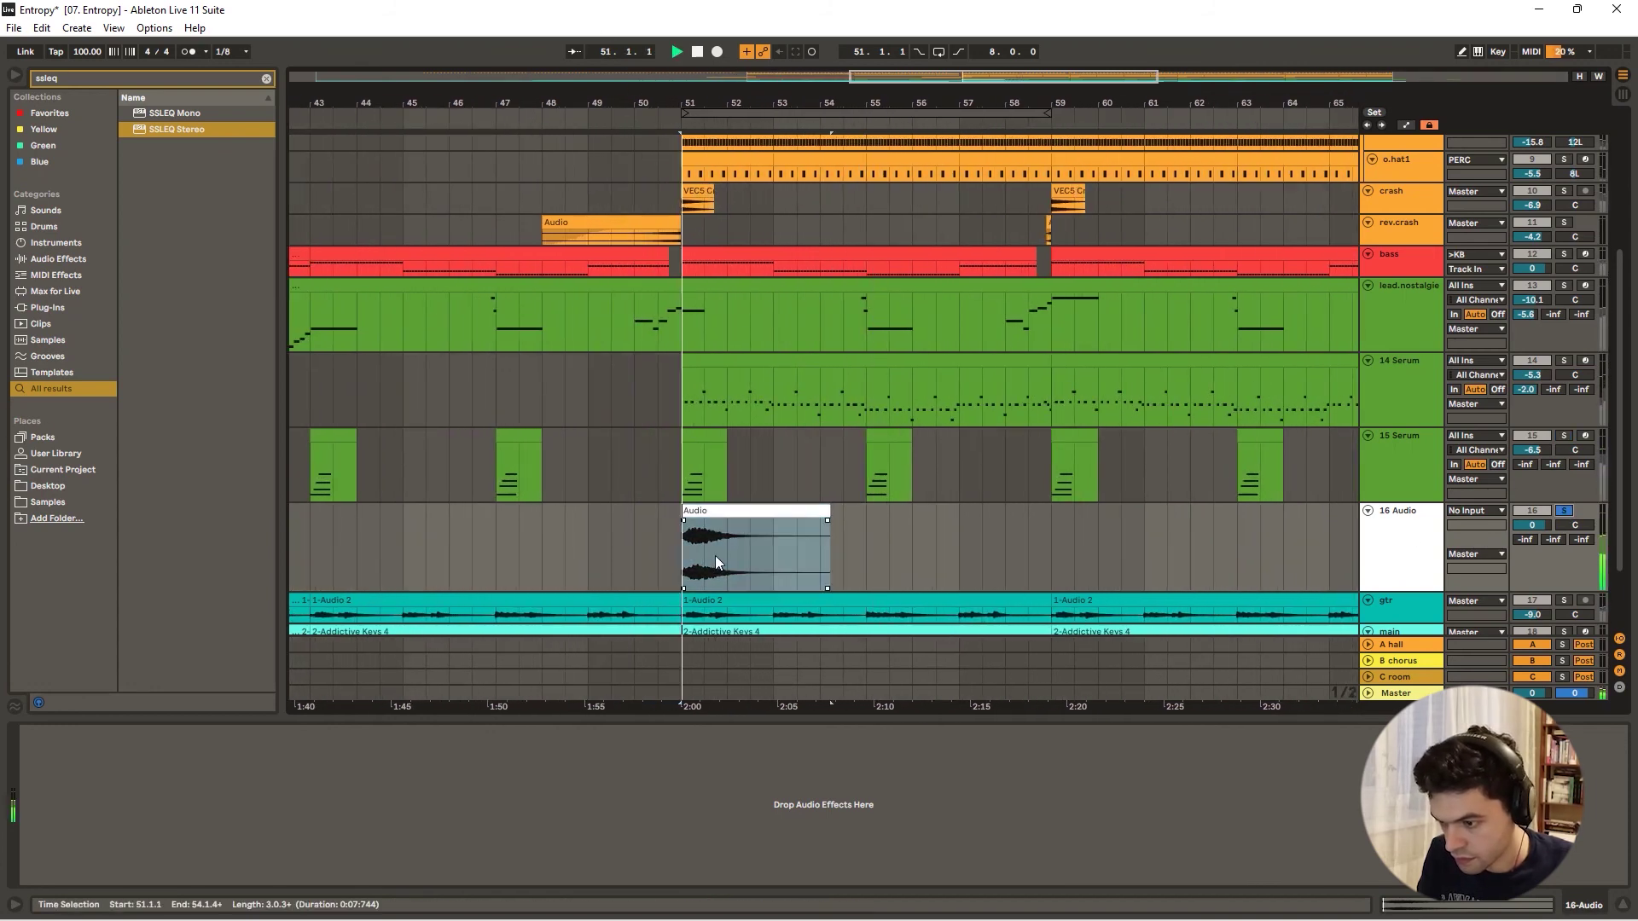
- Trim about a quarter bar off the start of the recorded 16 Audio clip and reverse the clip
{"action": "left_click", "coordinate": [698, 560]}
{"action": "key", "text": "plus"}
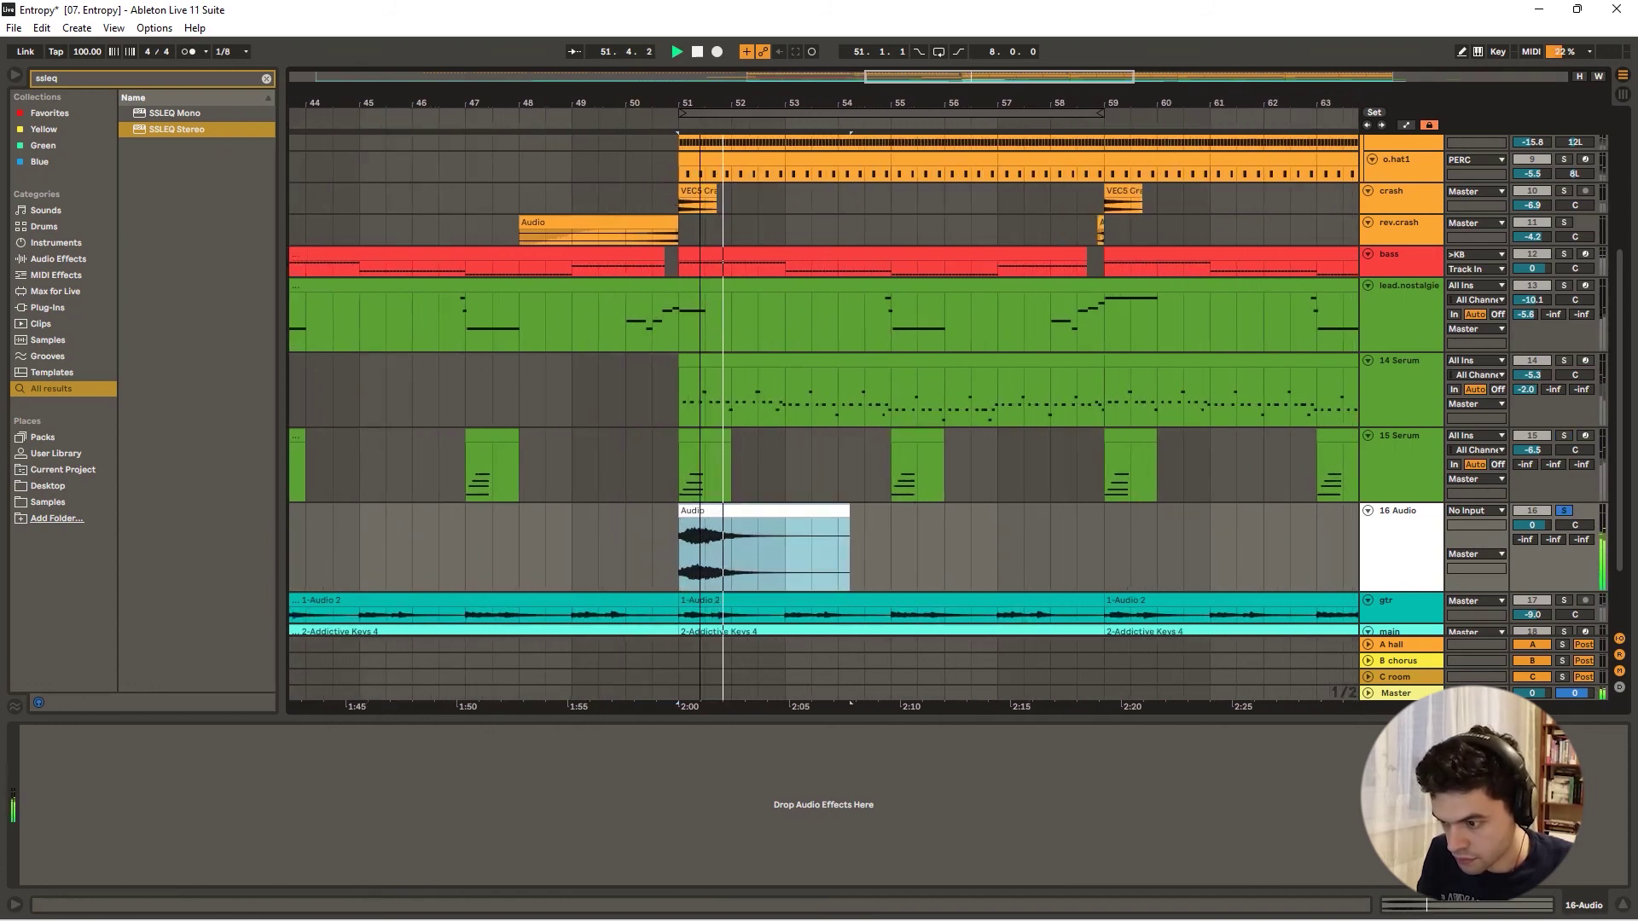
{"action": "key", "text": "plus"}
{"action": "left_click_drag", "start_coordinate": [658, 512], "coordinate": [681, 513]}
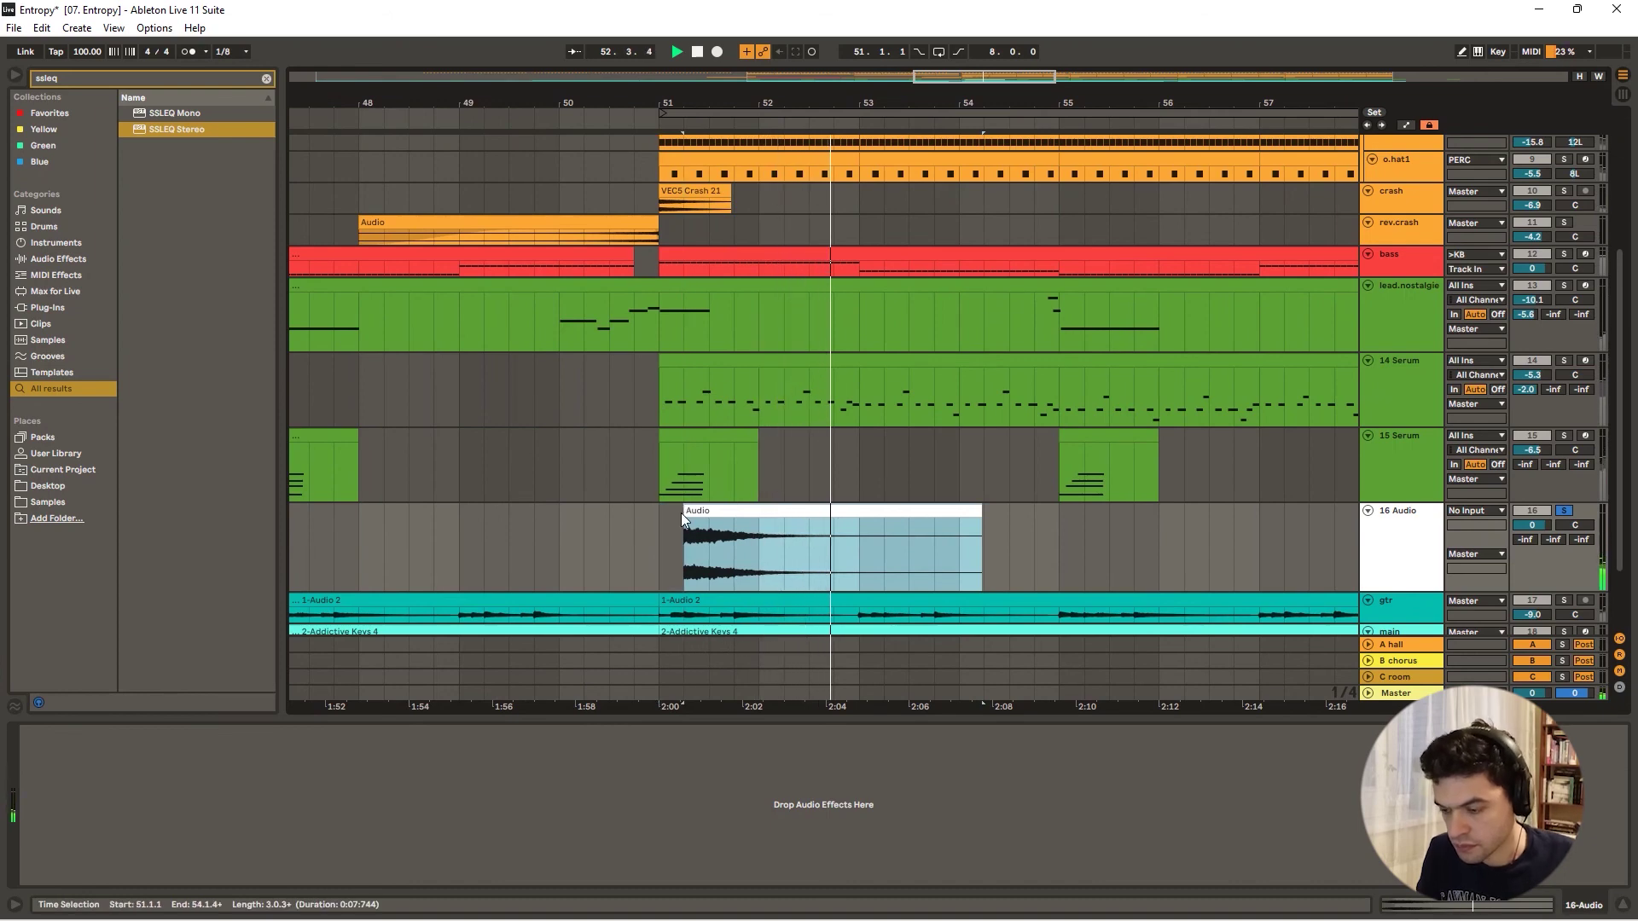
{"action": "key", "text": "r"}
{"action": "left_click", "coordinate": [805, 492]}
{"action": "left_click", "coordinate": [805, 492]}
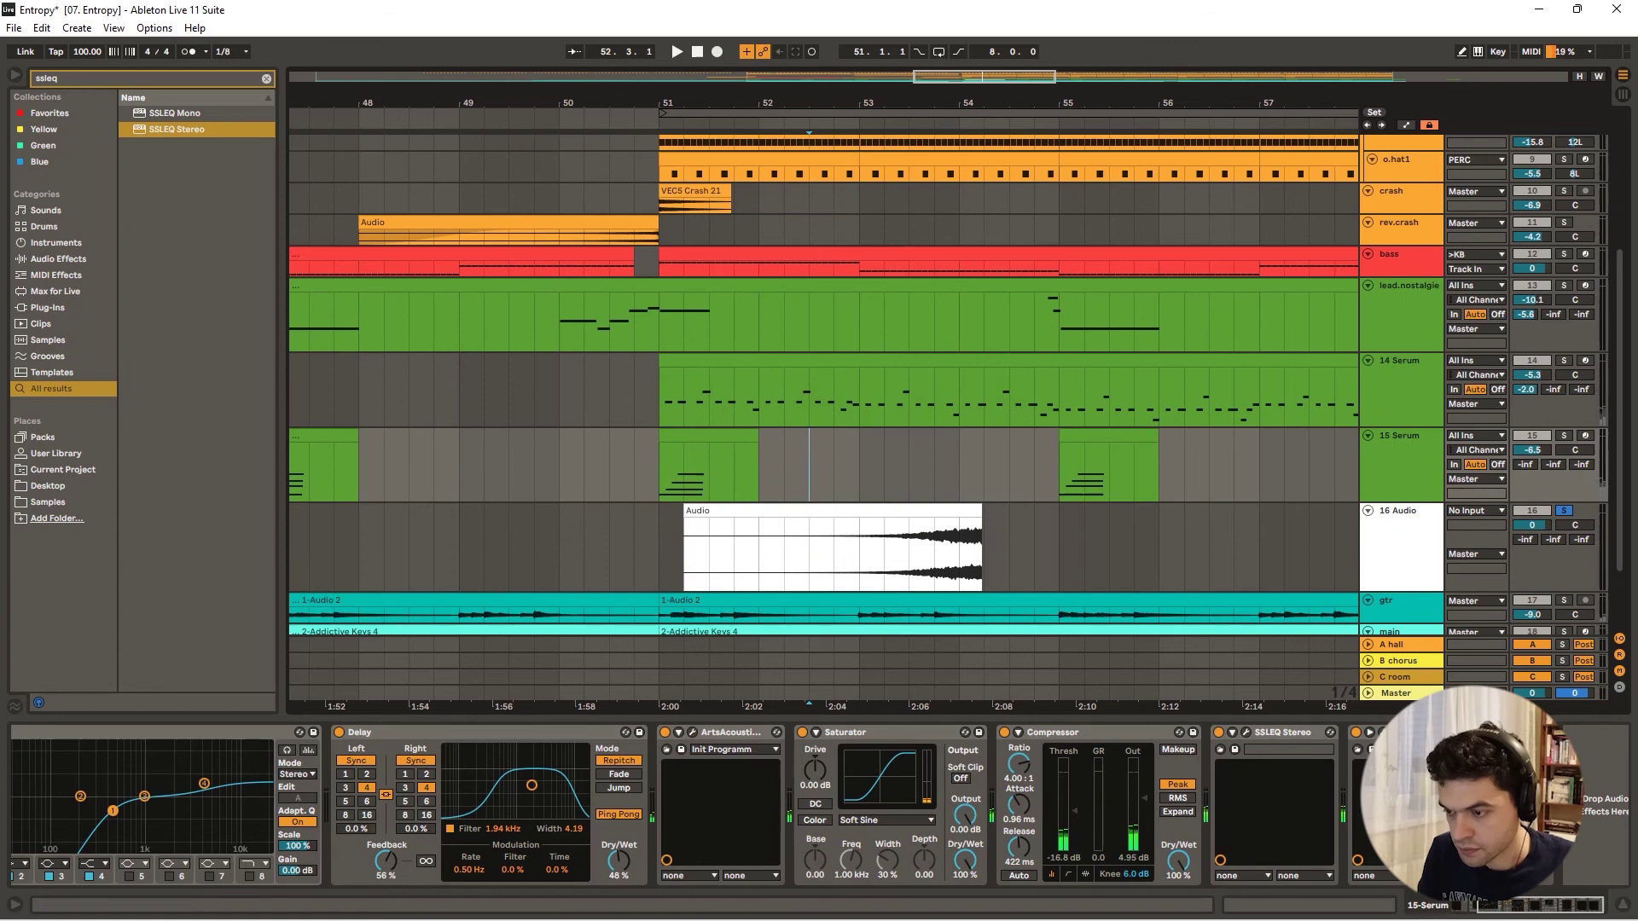
- Move the reversed clip to bars 48 to 51, and set 16 Audio's volume to -7.2 dB and its hall send to -5.0 dB
{"action": "key", "text": "minus"}
{"action": "key", "text": "minus"}
{"action": "key", "text": "minus"}
{"action": "key", "text": "minus"}
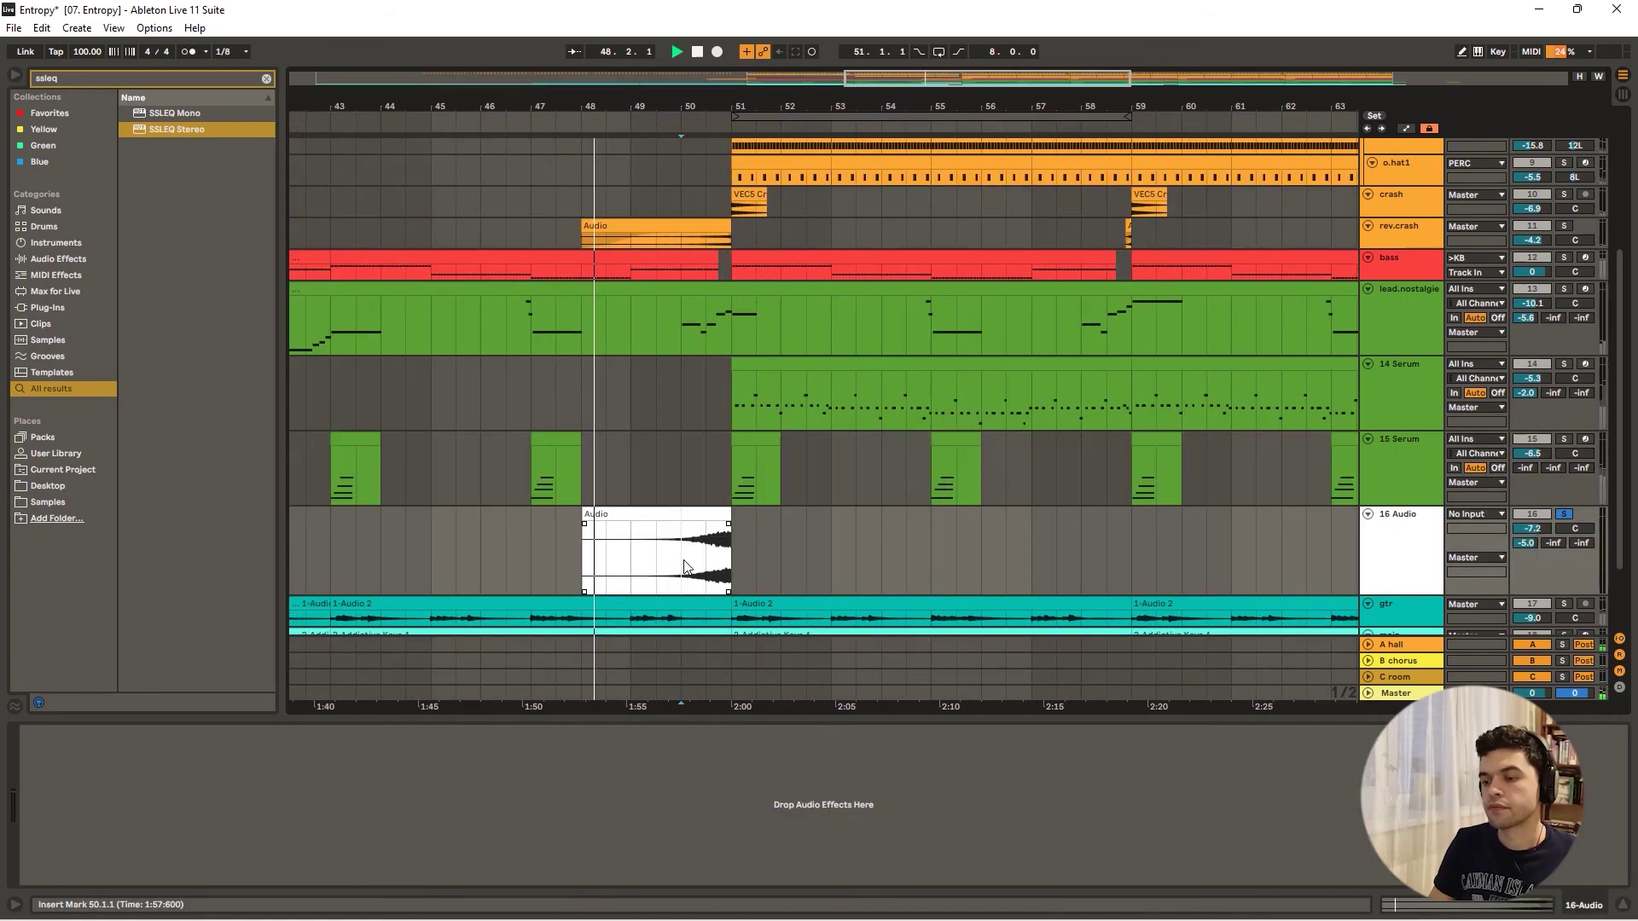
{"action": "key", "text": "space"}
{"action": "key", "text": "space"}
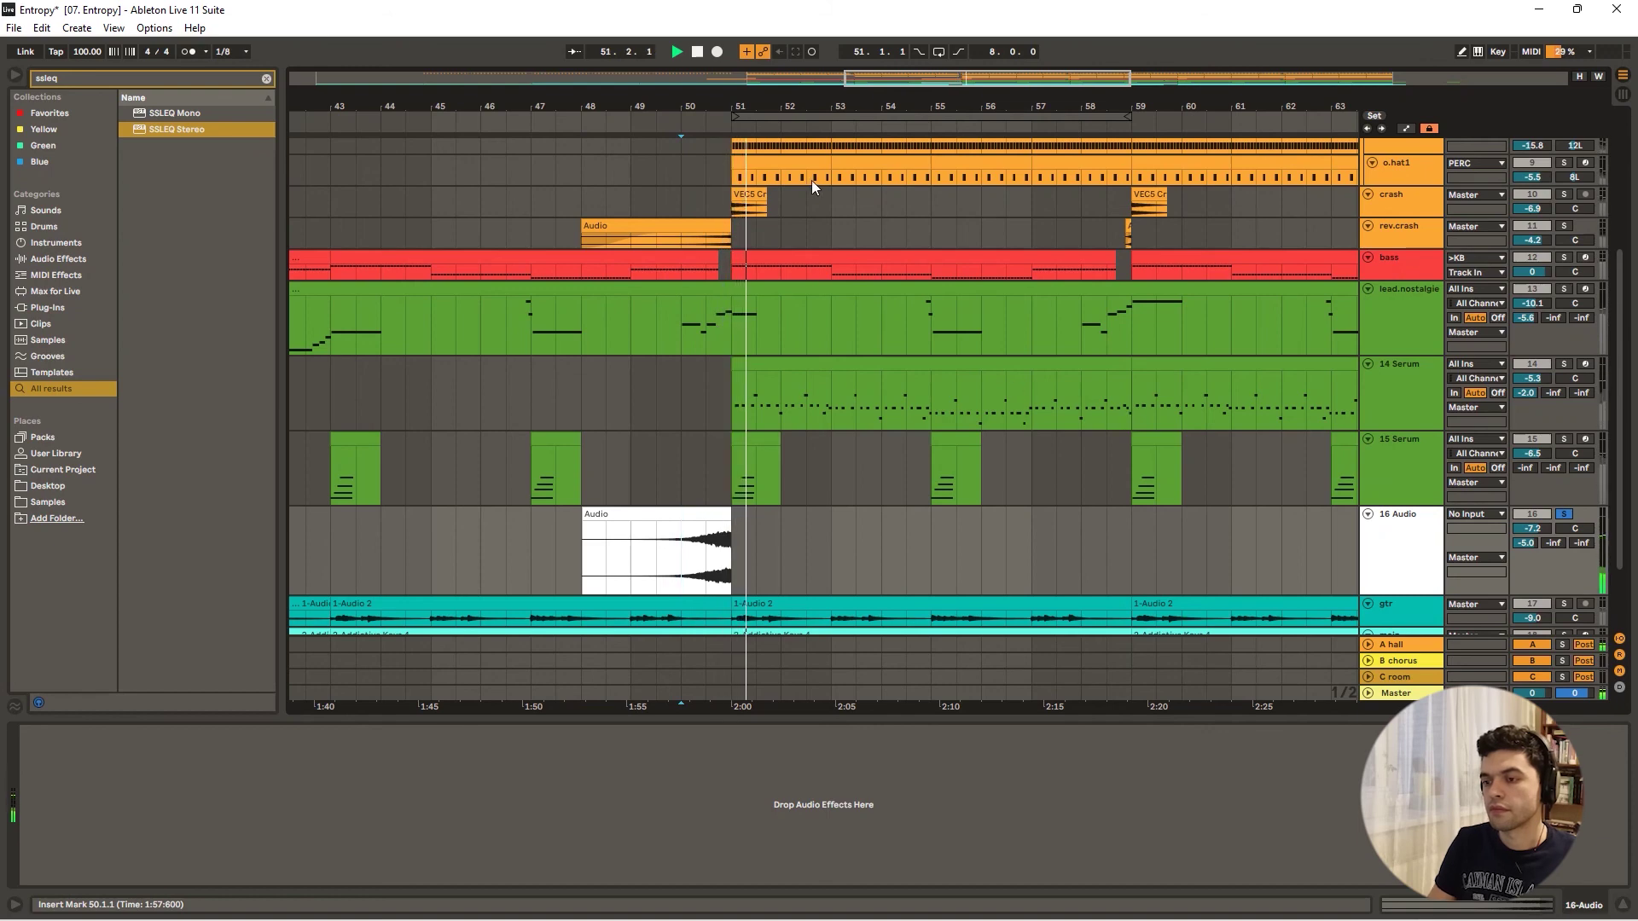
- Listen to the reversed clip with the full mix and give it a fade-in reaching up to about bar 50
{"action": "left_click", "coordinate": [604, 162]}
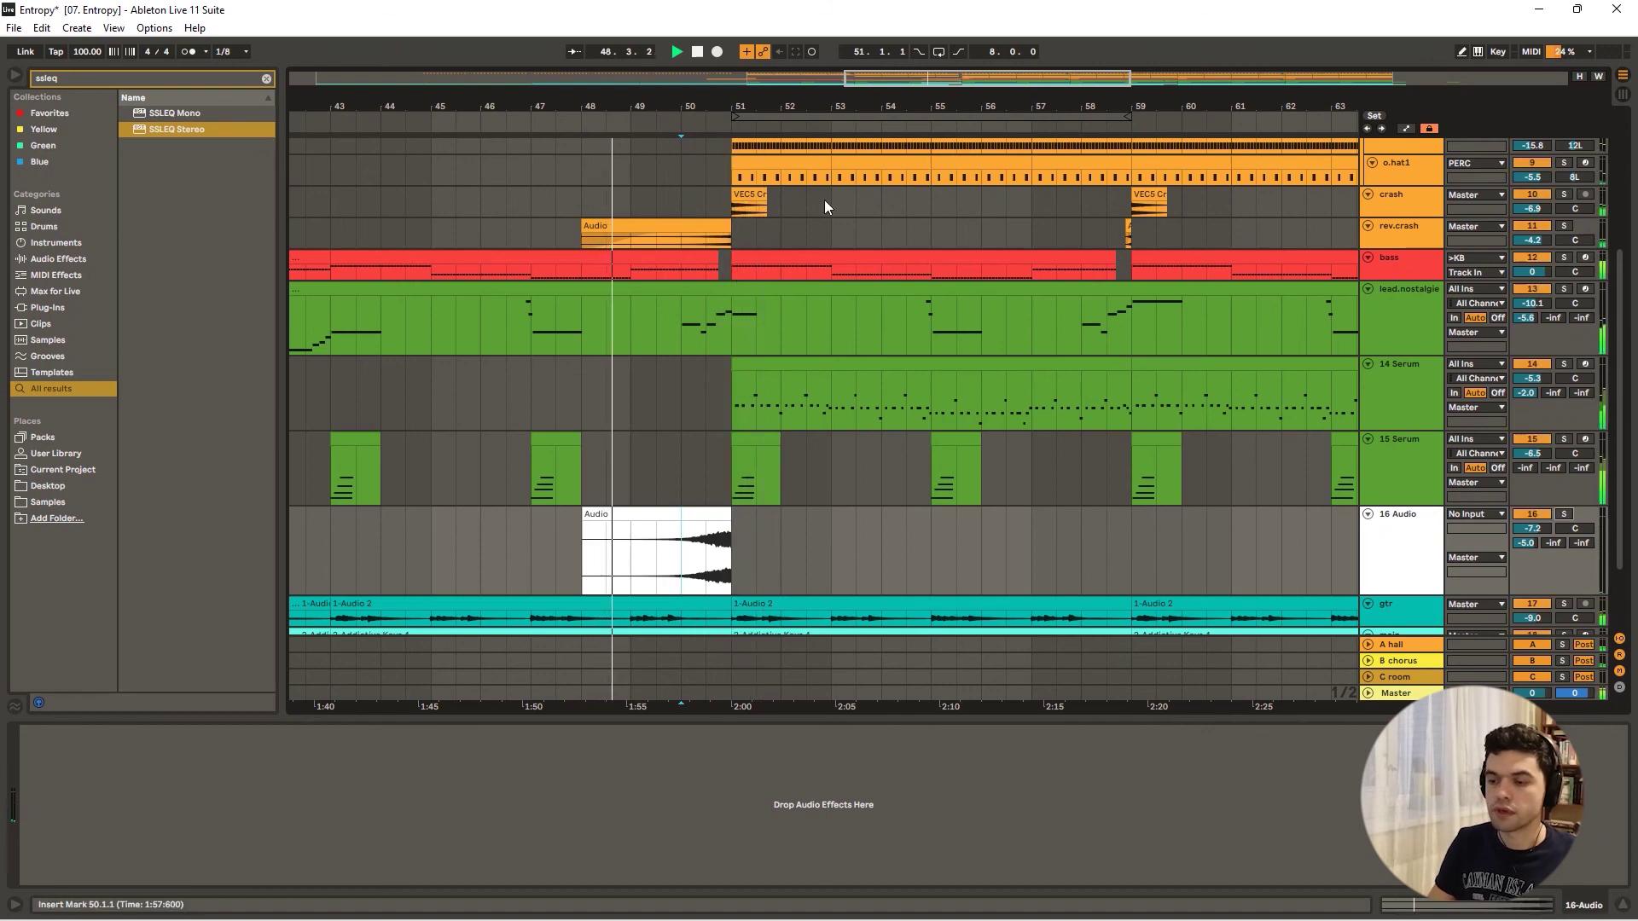
{"action": "left_click_drag", "start_coordinate": [586, 525], "coordinate": [695, 541]}
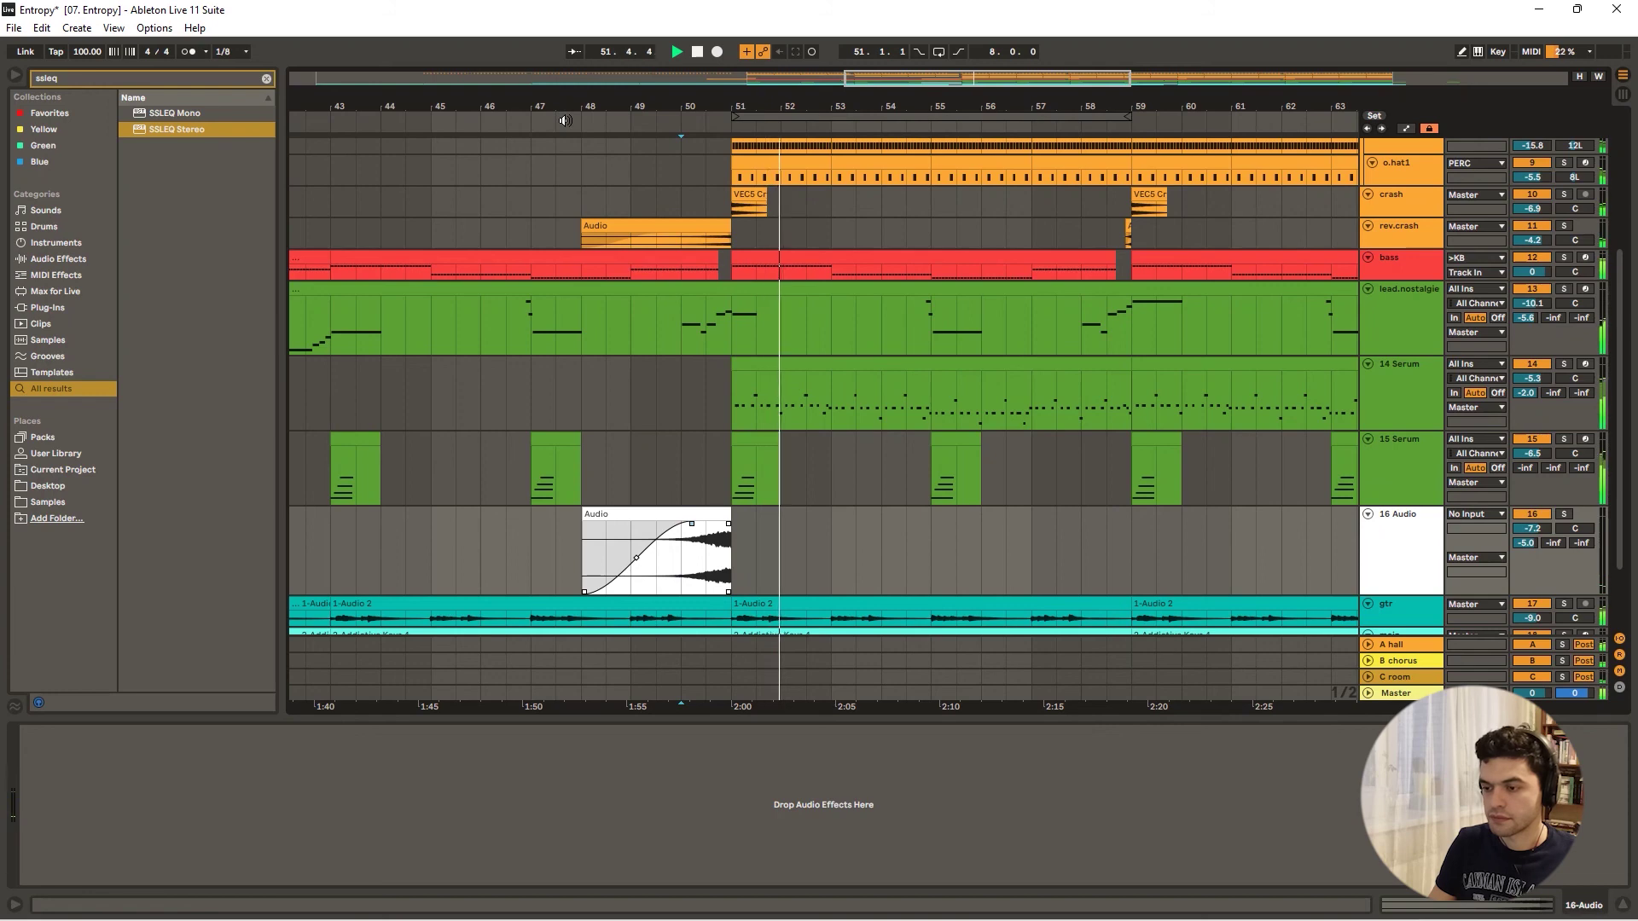
{"action": "right_click", "coordinate": [1399, 525]}
{"action": "left_click", "coordinate": [1403, 542]}
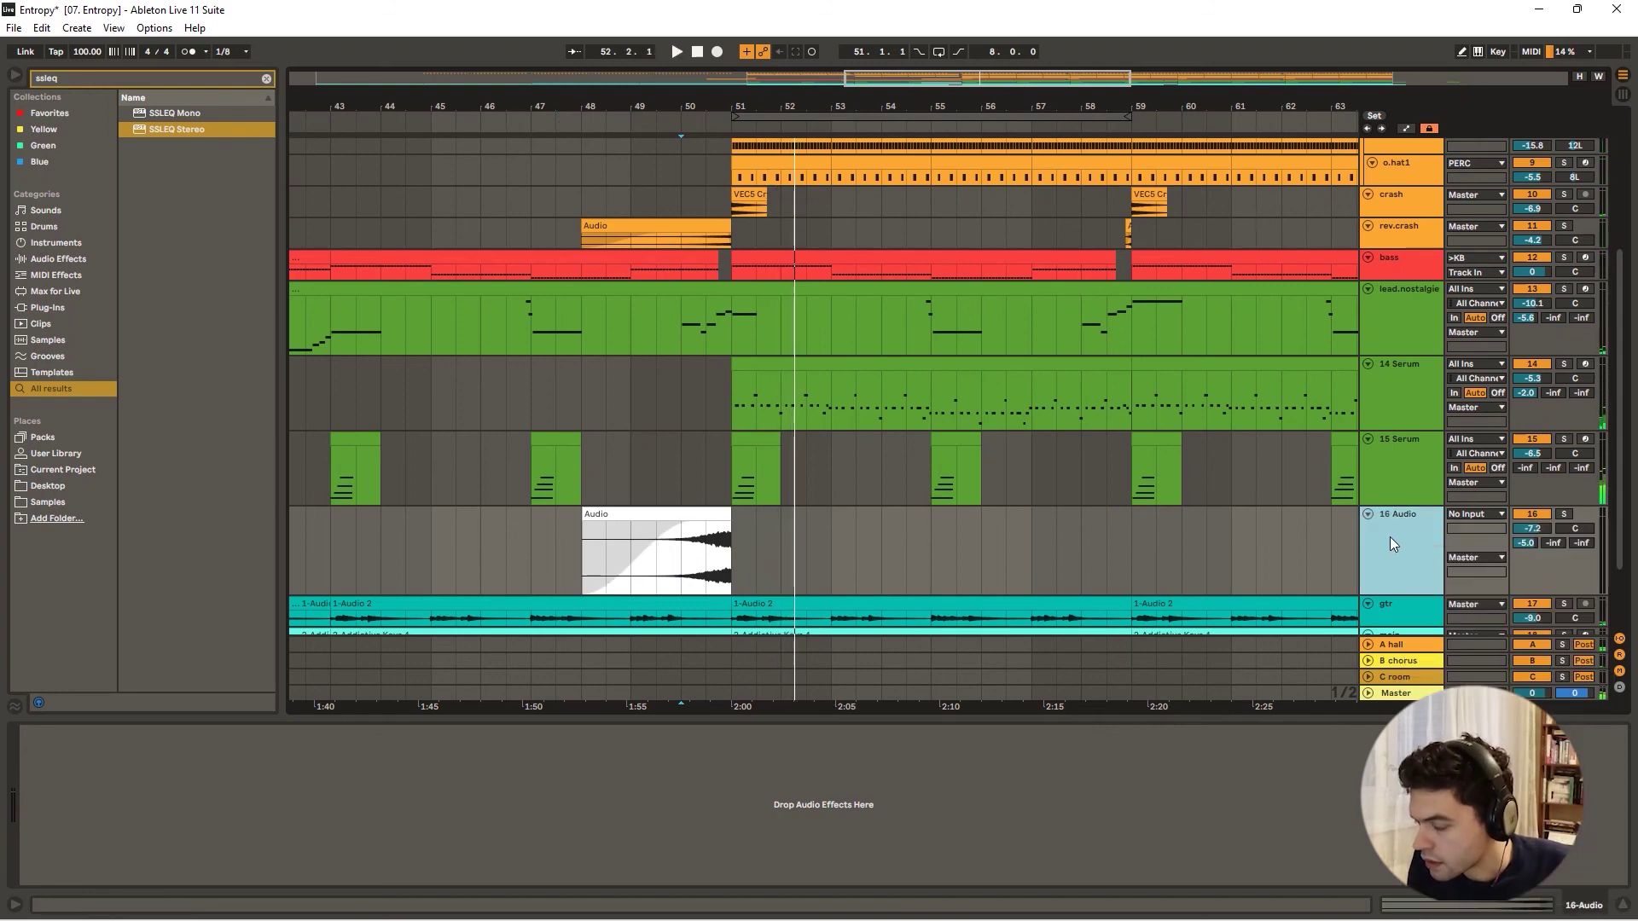
{"action": "right_click", "coordinate": [1400, 525]}
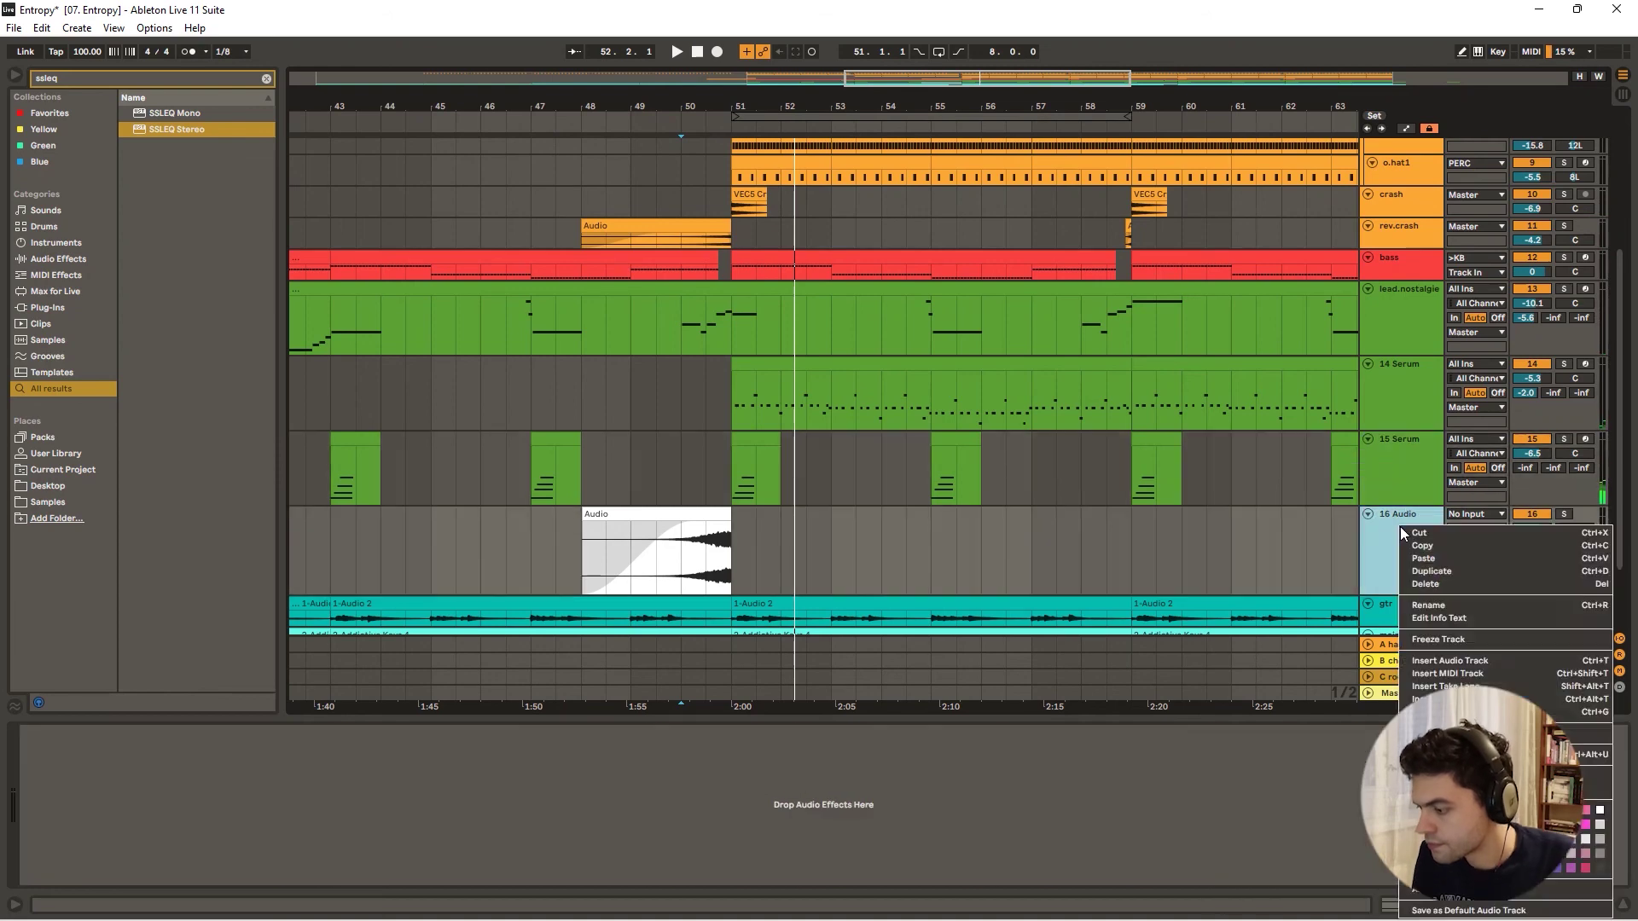
{"action": "left_click", "coordinate": [1429, 584]}
{"action": "right_click", "coordinate": [1401, 529]}
{"action": "key", "text": "Escape"}
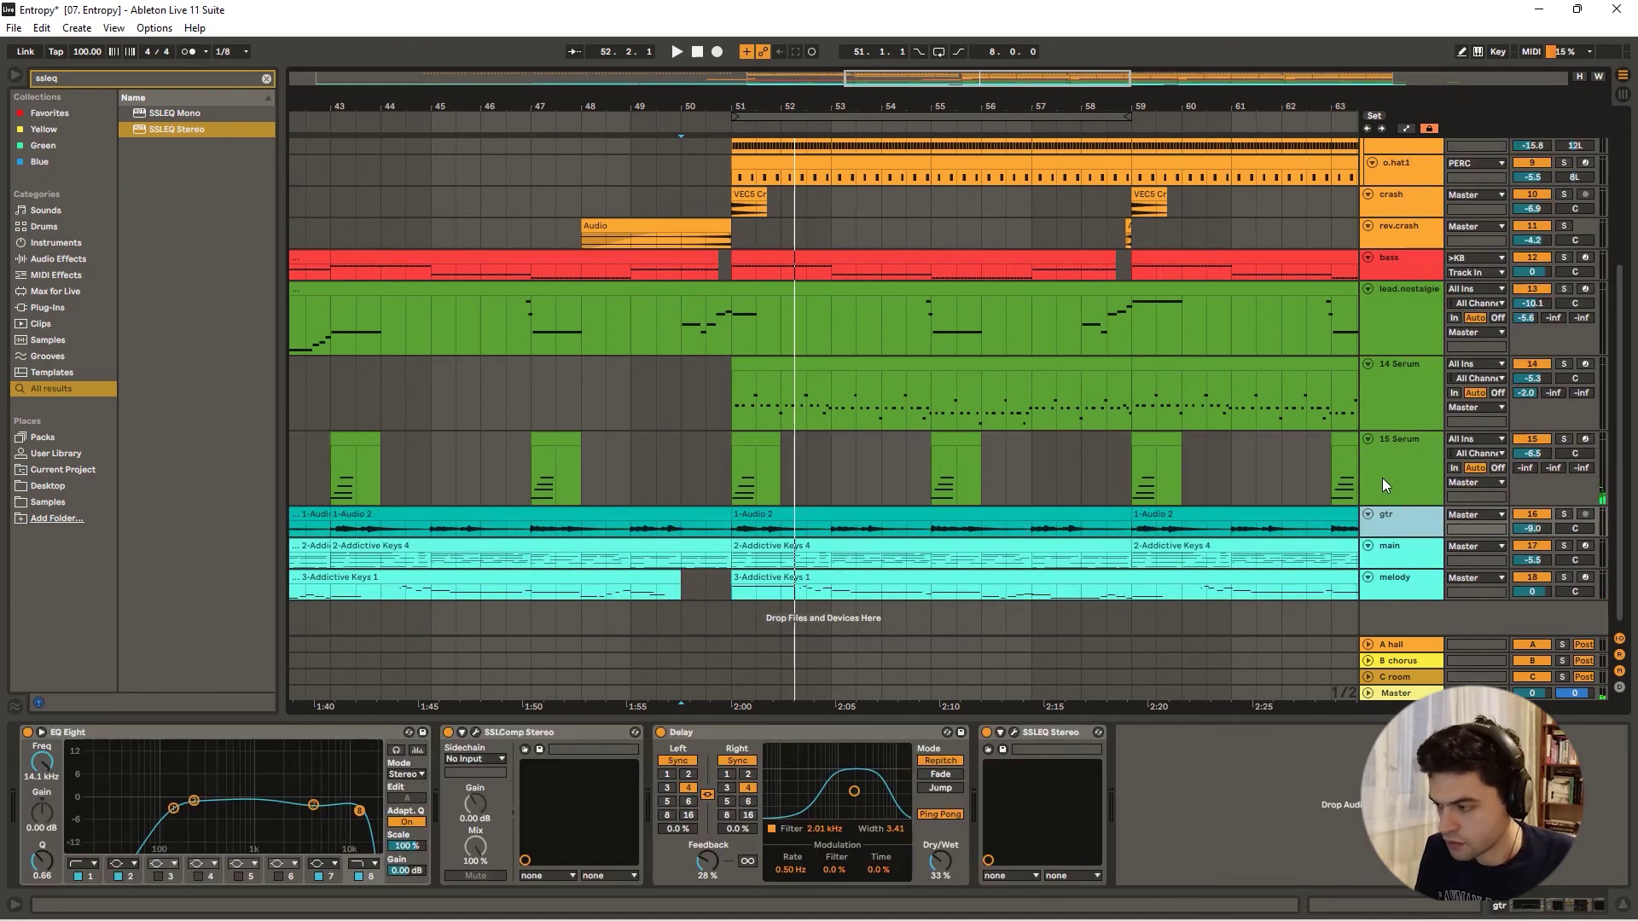
{"action": "key", "text": "ctrl+z"}
- Rename the 16 Audio track as fx.rise
{"action": "right_click", "coordinate": [1404, 524]}
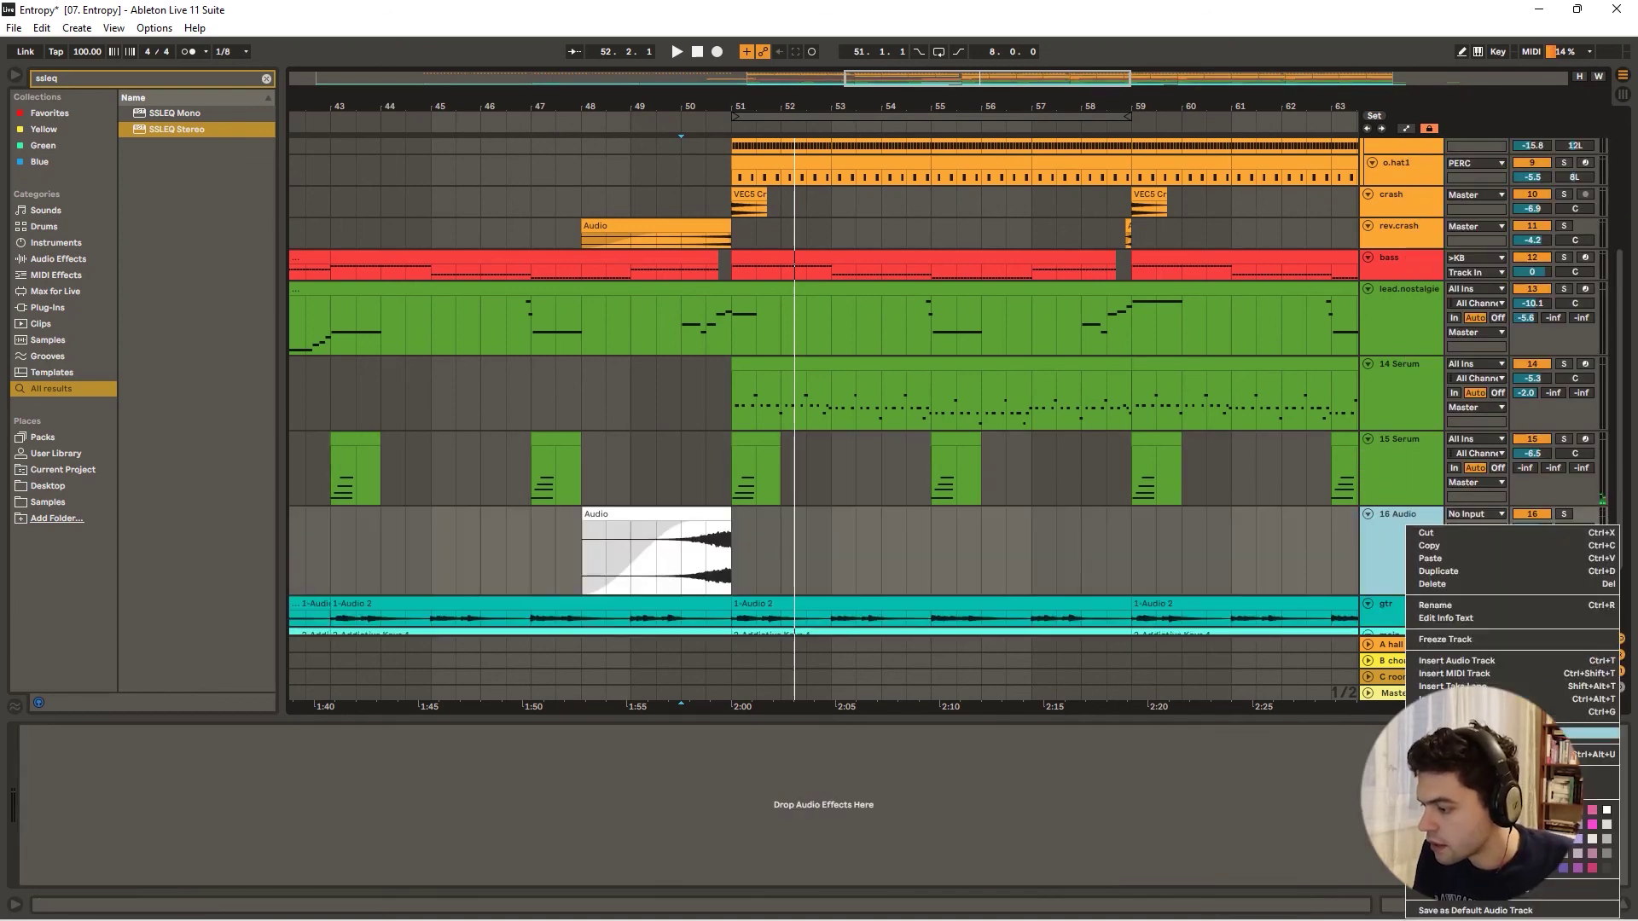
{"action": "key", "text": "ctrl+r"}
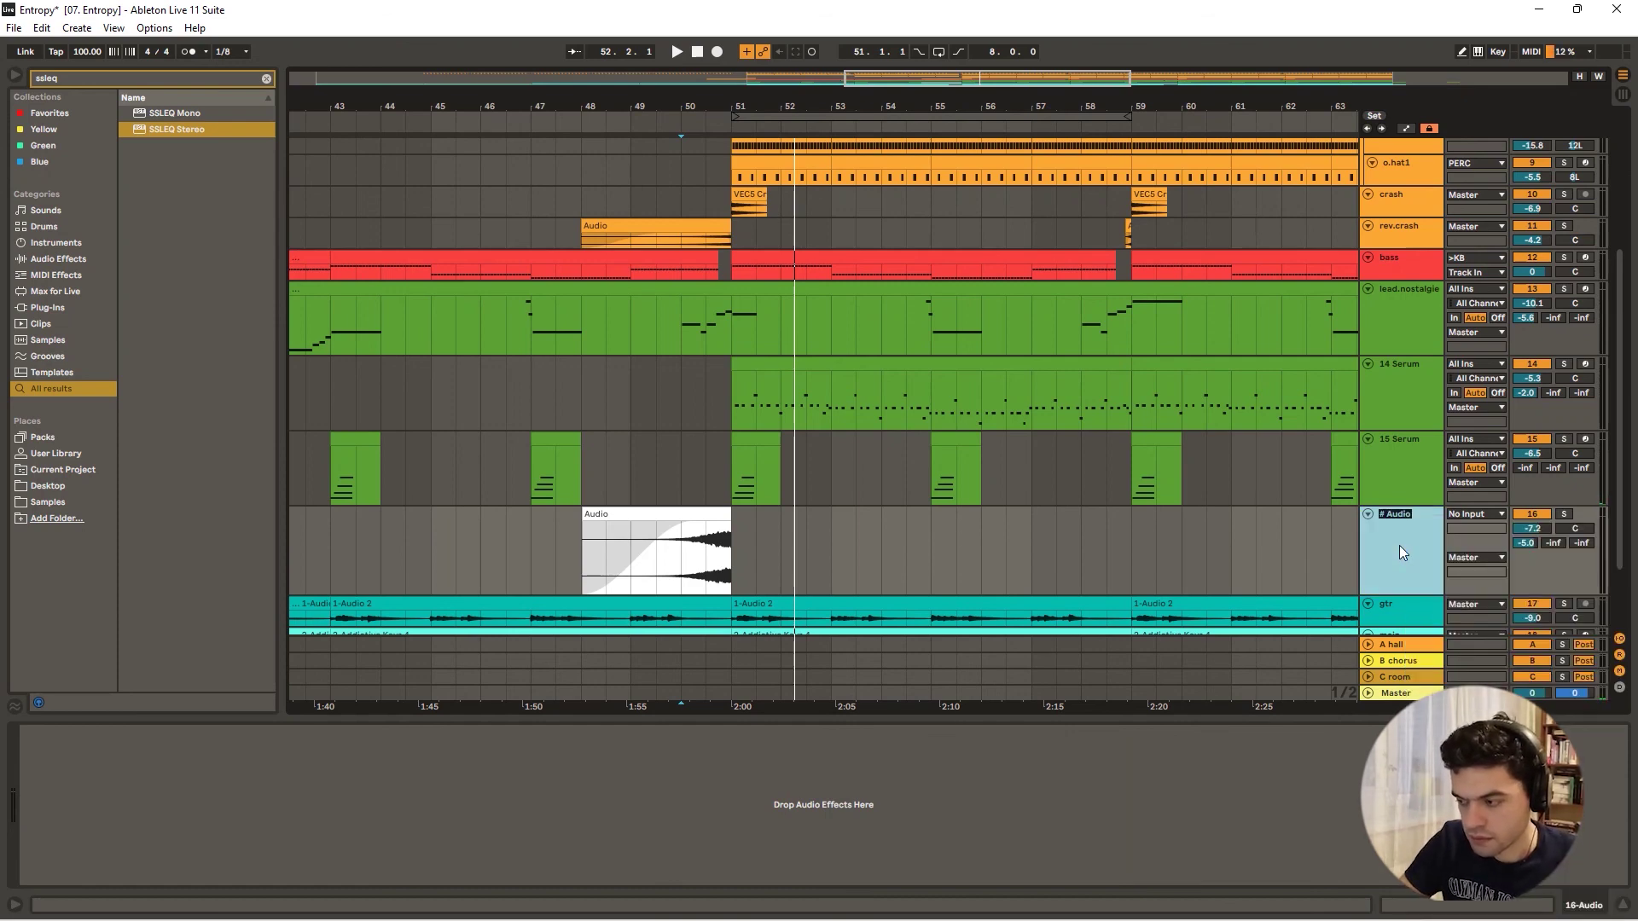
{"action": "type", "text": "fx.rise"}
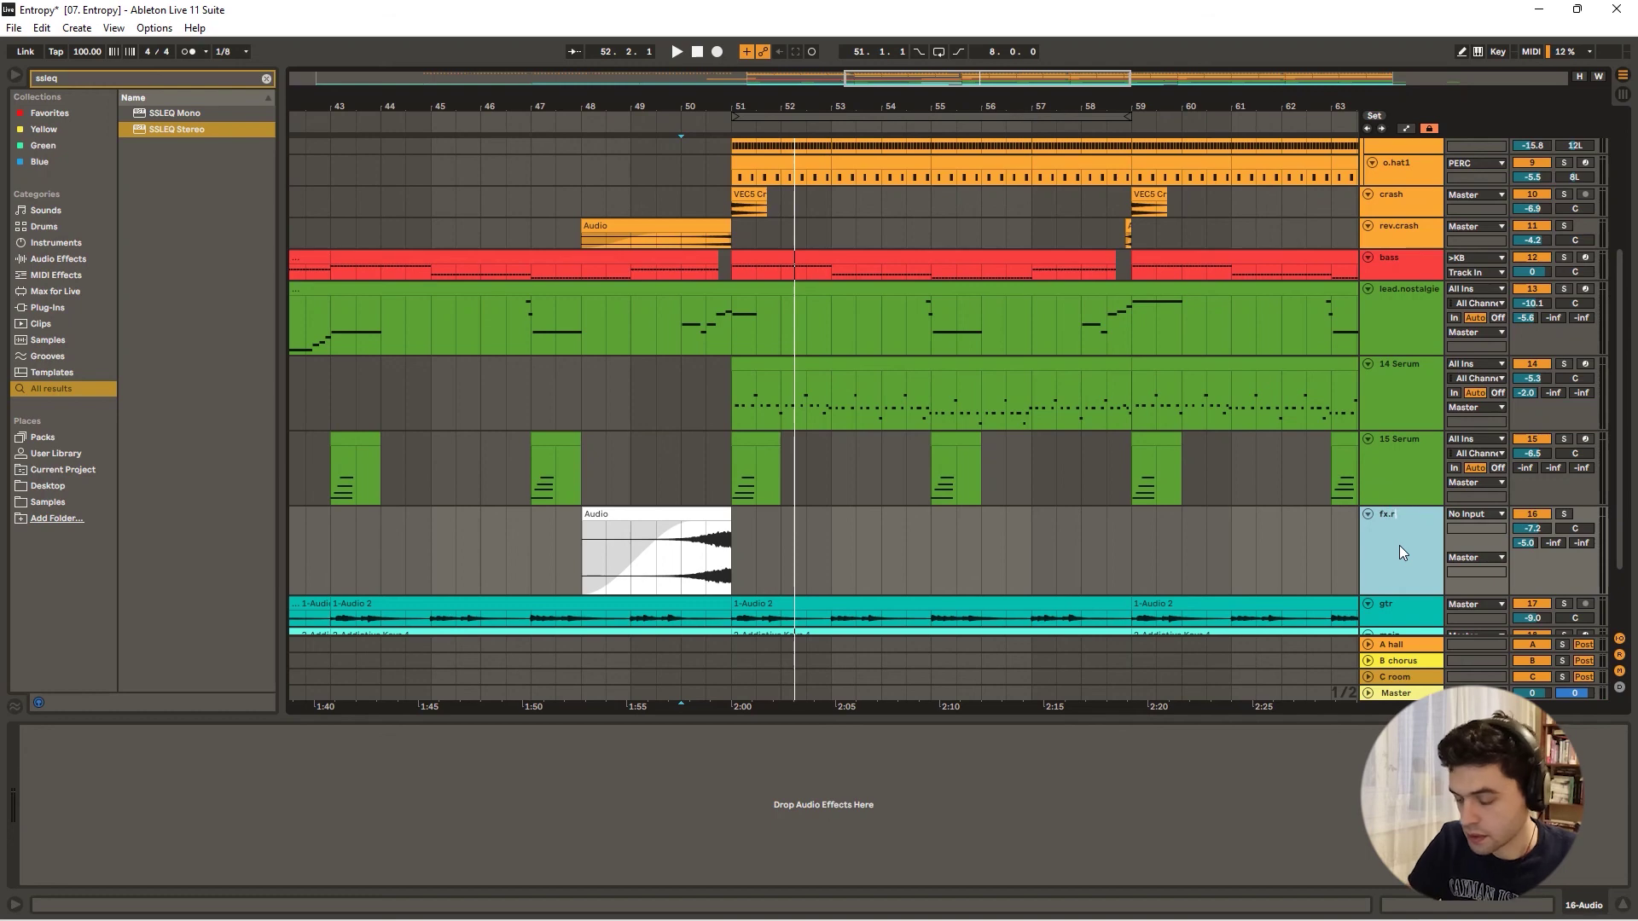
{"action": "key", "text": "Return"}
- Colour the fx.rise track yellow and assign the track colour to its clips
{"action": "right_click", "coordinate": [1416, 536]}
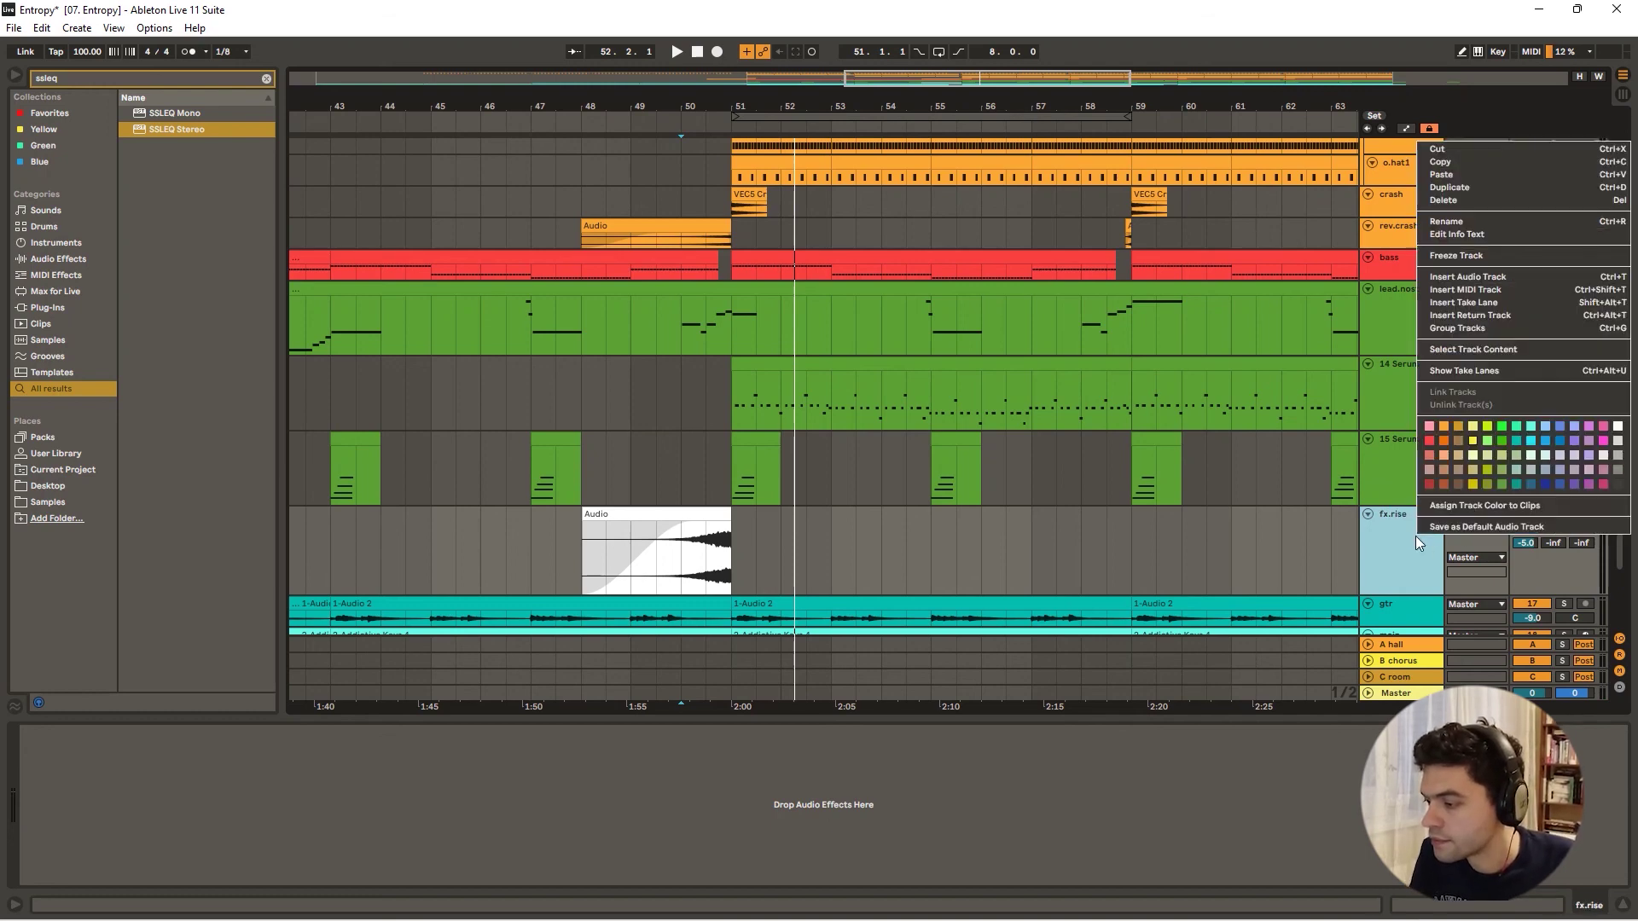
{"action": "left_click", "coordinate": [1478, 513]}
{"action": "left_click", "coordinate": [1476, 513]}
{"action": "left_click", "coordinate": [1398, 540]}
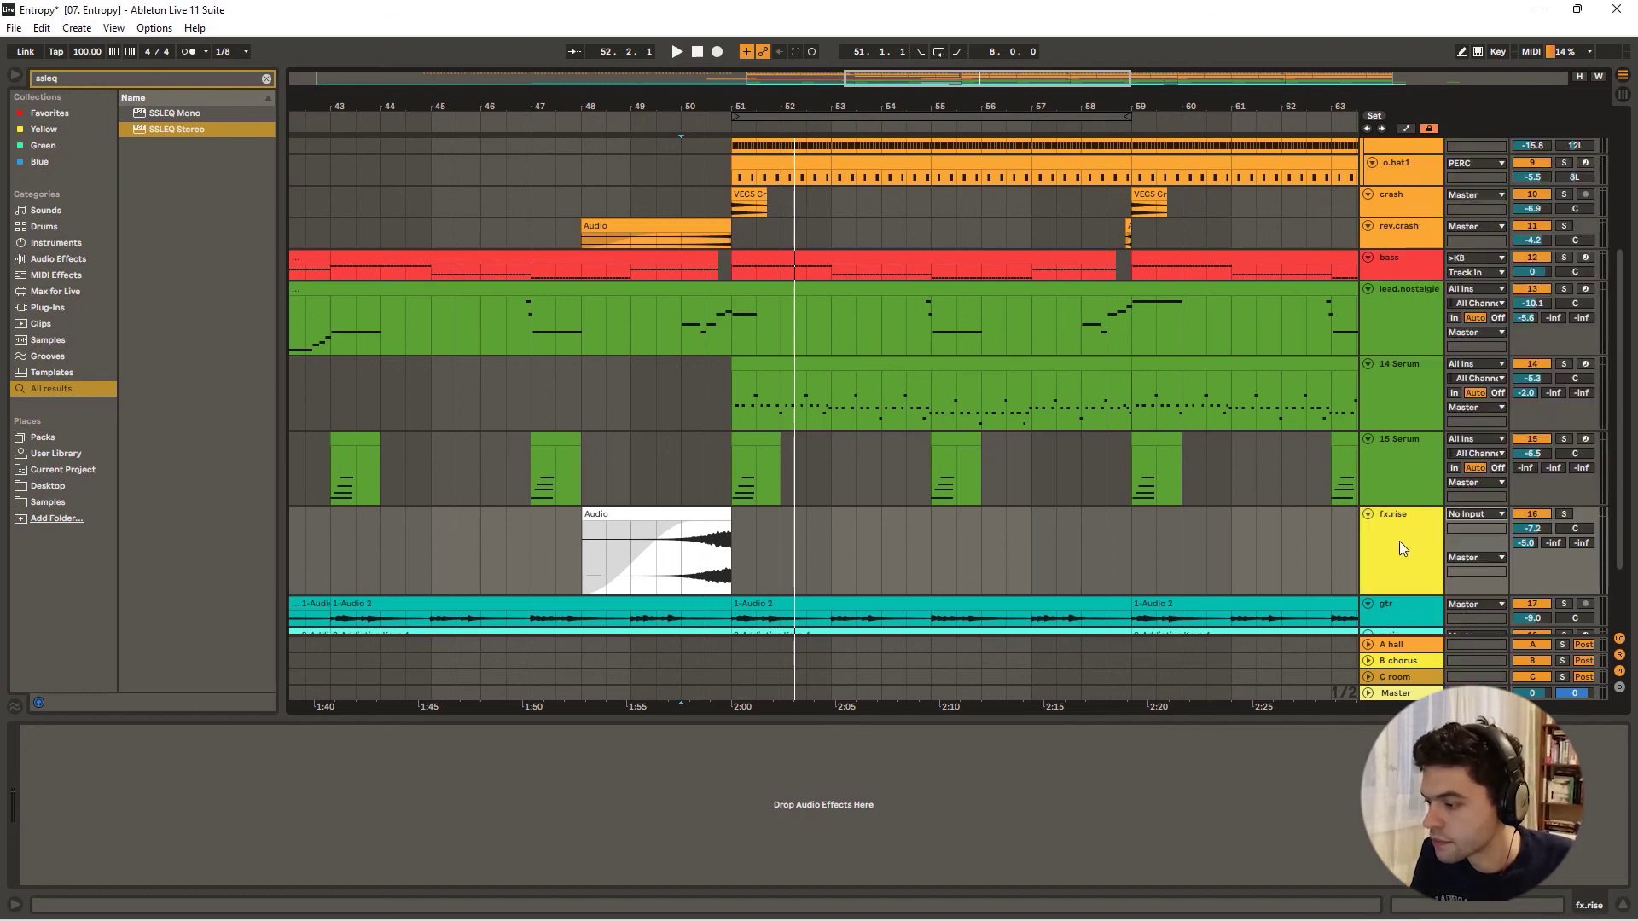
{"action": "right_click", "coordinate": [1398, 540]}
{"action": "left_click", "coordinate": [1460, 518]}
{"action": "right_click", "coordinate": [1417, 539]}
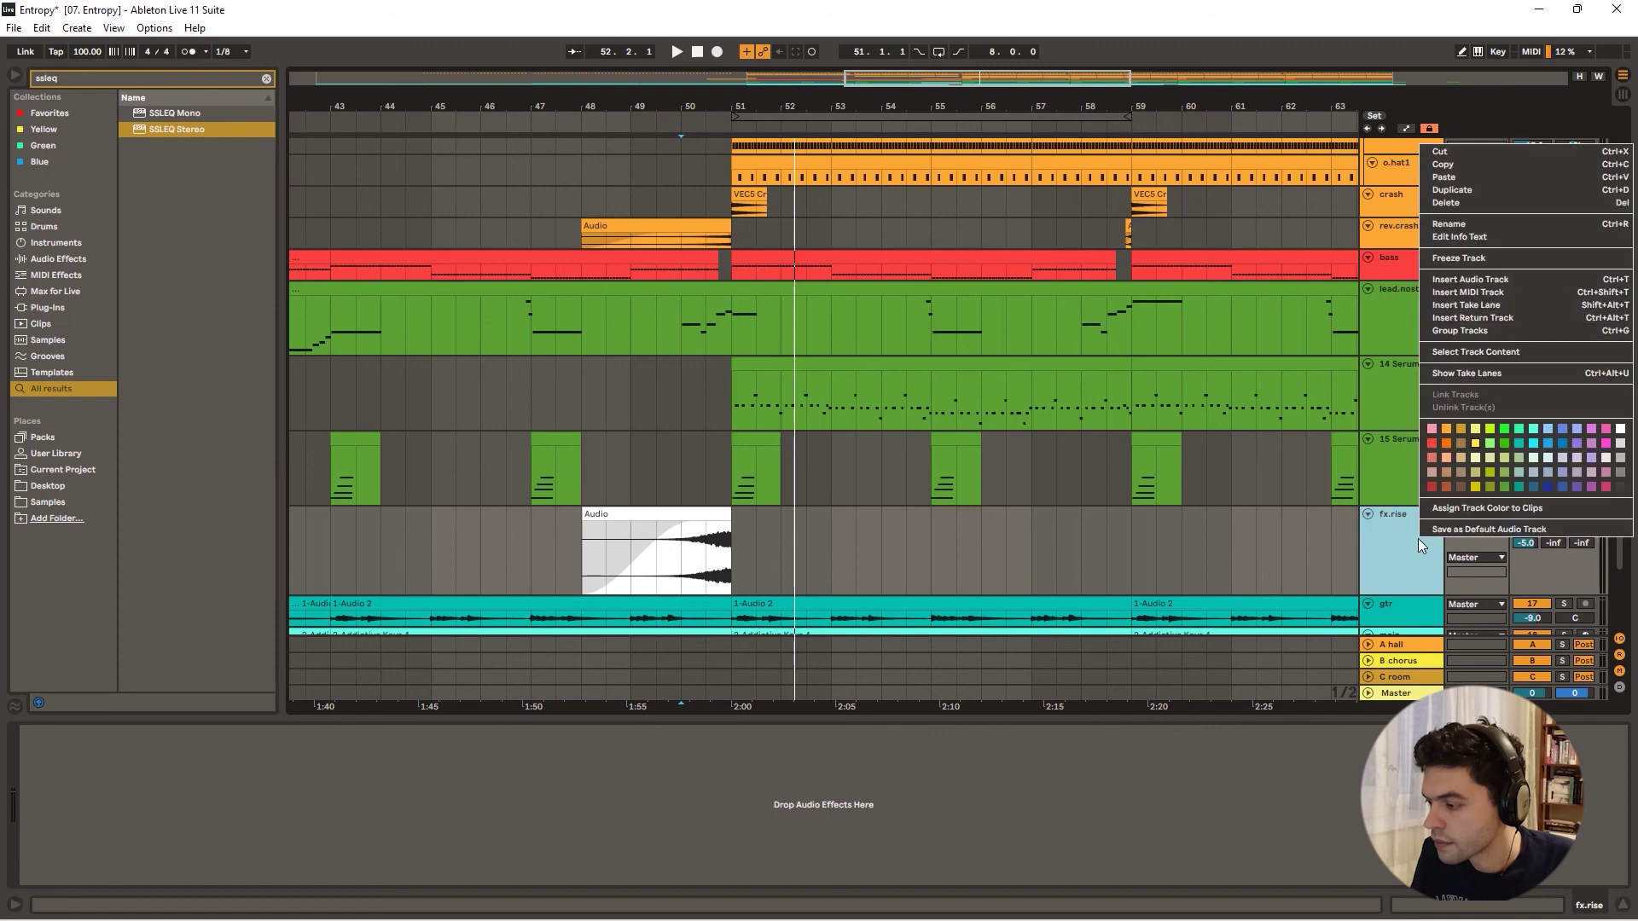
{"action": "left_click", "coordinate": [1451, 509]}
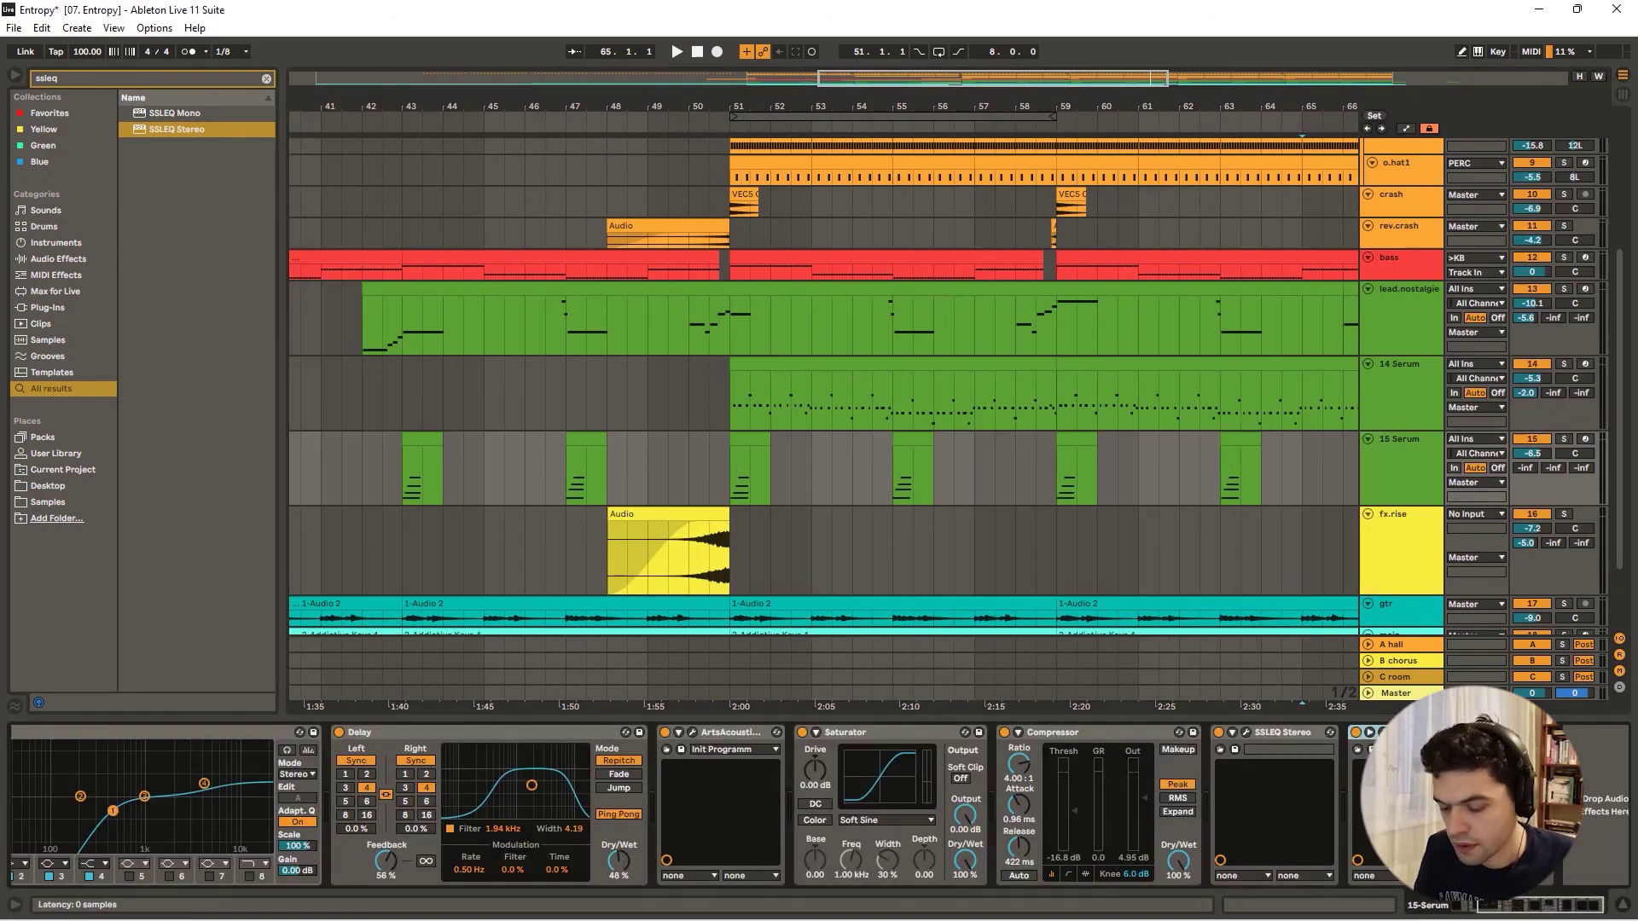
- Paste the copied VolumeShaper4 onto fx.rise and insert an EQ Eight in front of it
{"action": "left_click", "coordinate": [1116, 567]}
{"action": "left_click", "coordinate": [1044, 833]}
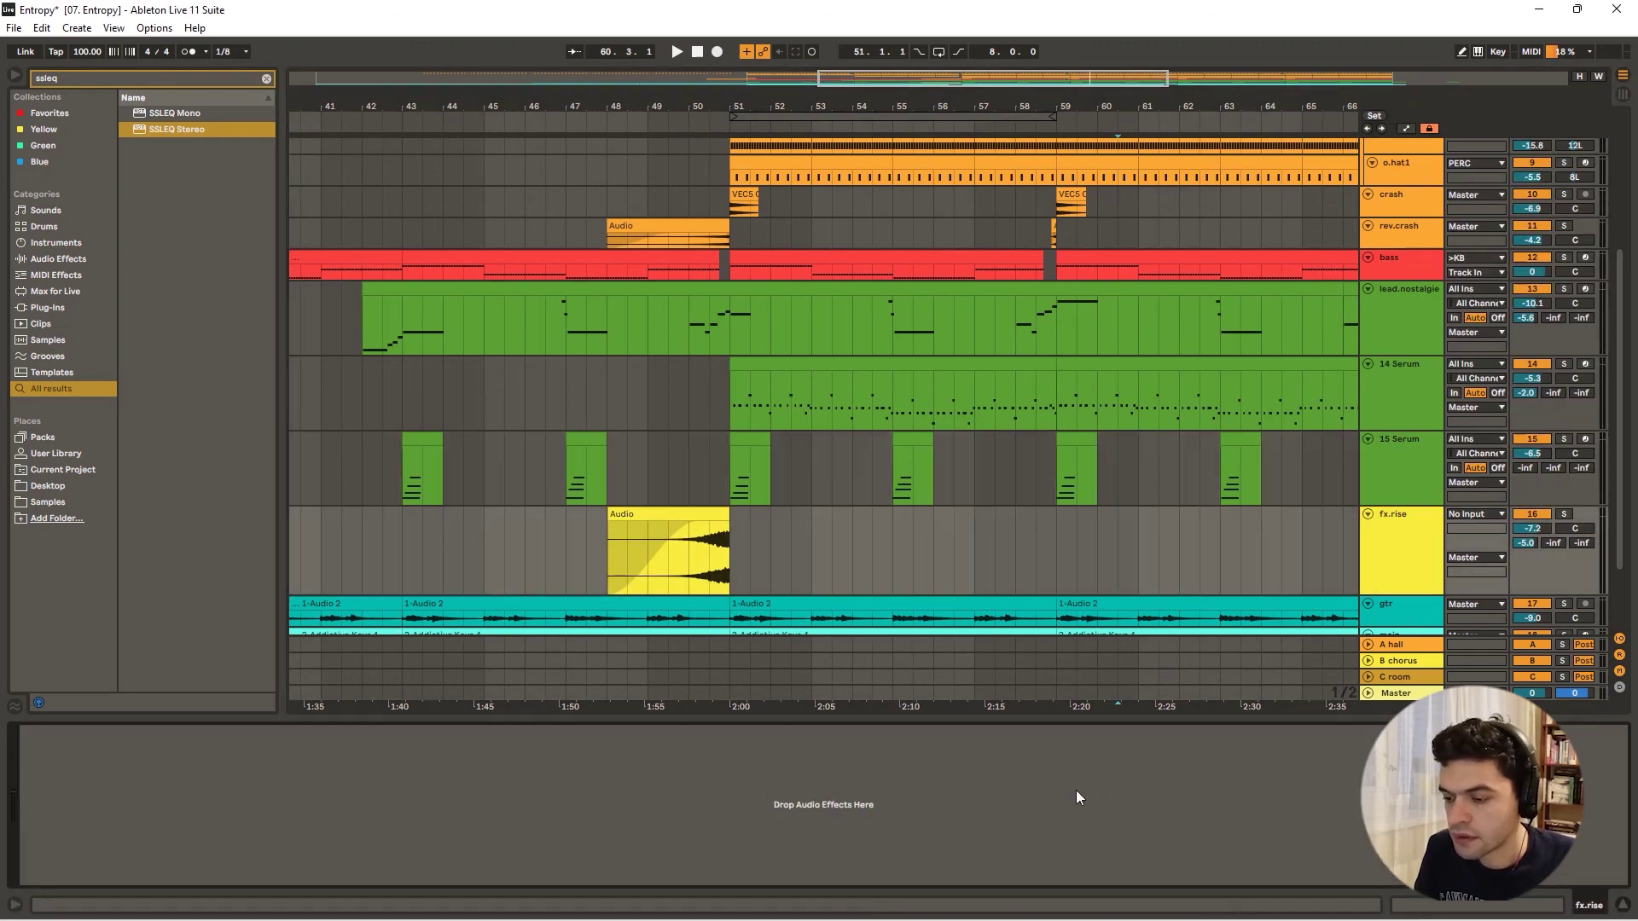
{"action": "key", "text": "ctrl+v"}
{"action": "left_click", "coordinate": [65, 76]}
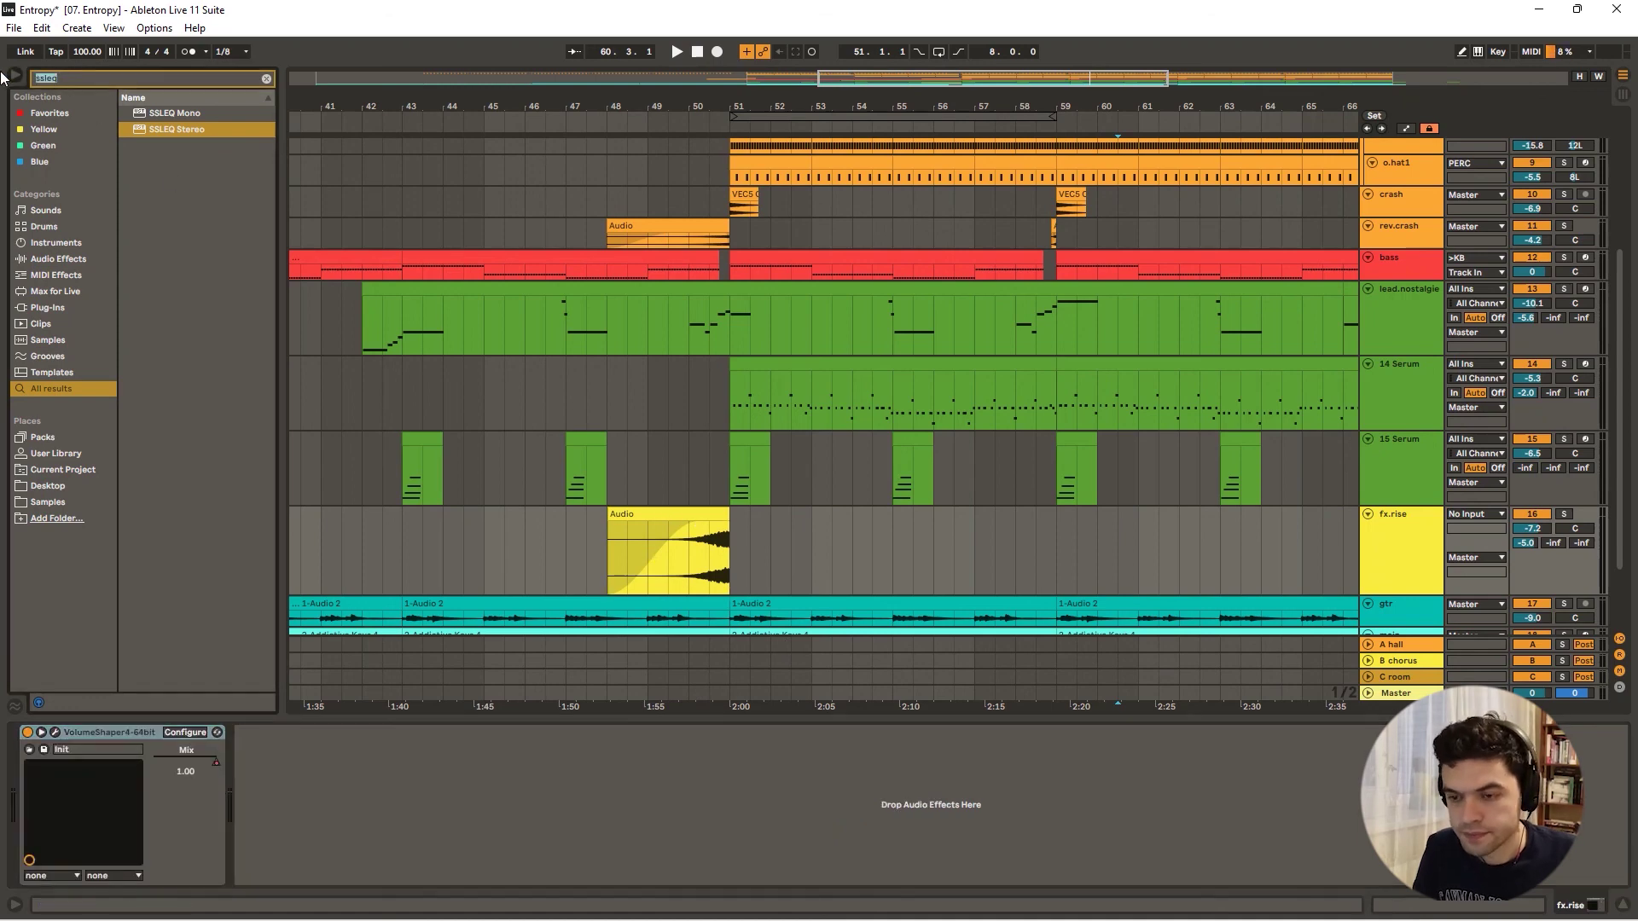
{"action": "left_click_drag", "start_coordinate": [166, 129], "coordinate": [44, 778]}
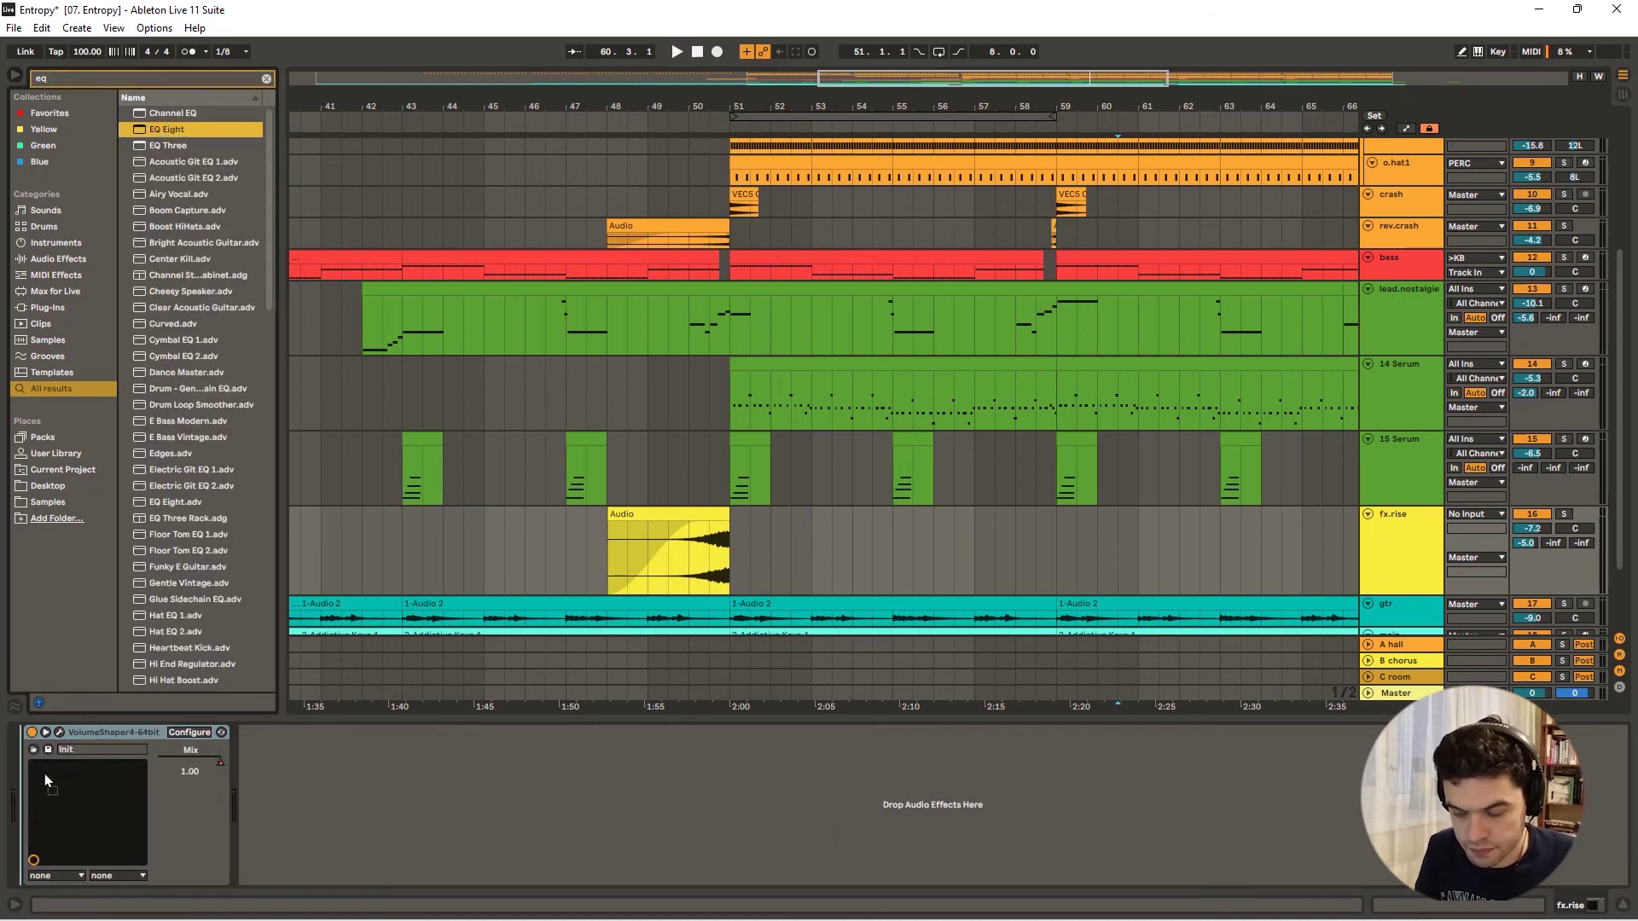
- Set the EQ Eight's low cut on fx.rise to 215 Hz with Q 0.31 while listening from bar 50
{"action": "left_click", "coordinate": [613, 554]}
{"action": "key", "text": "space"}
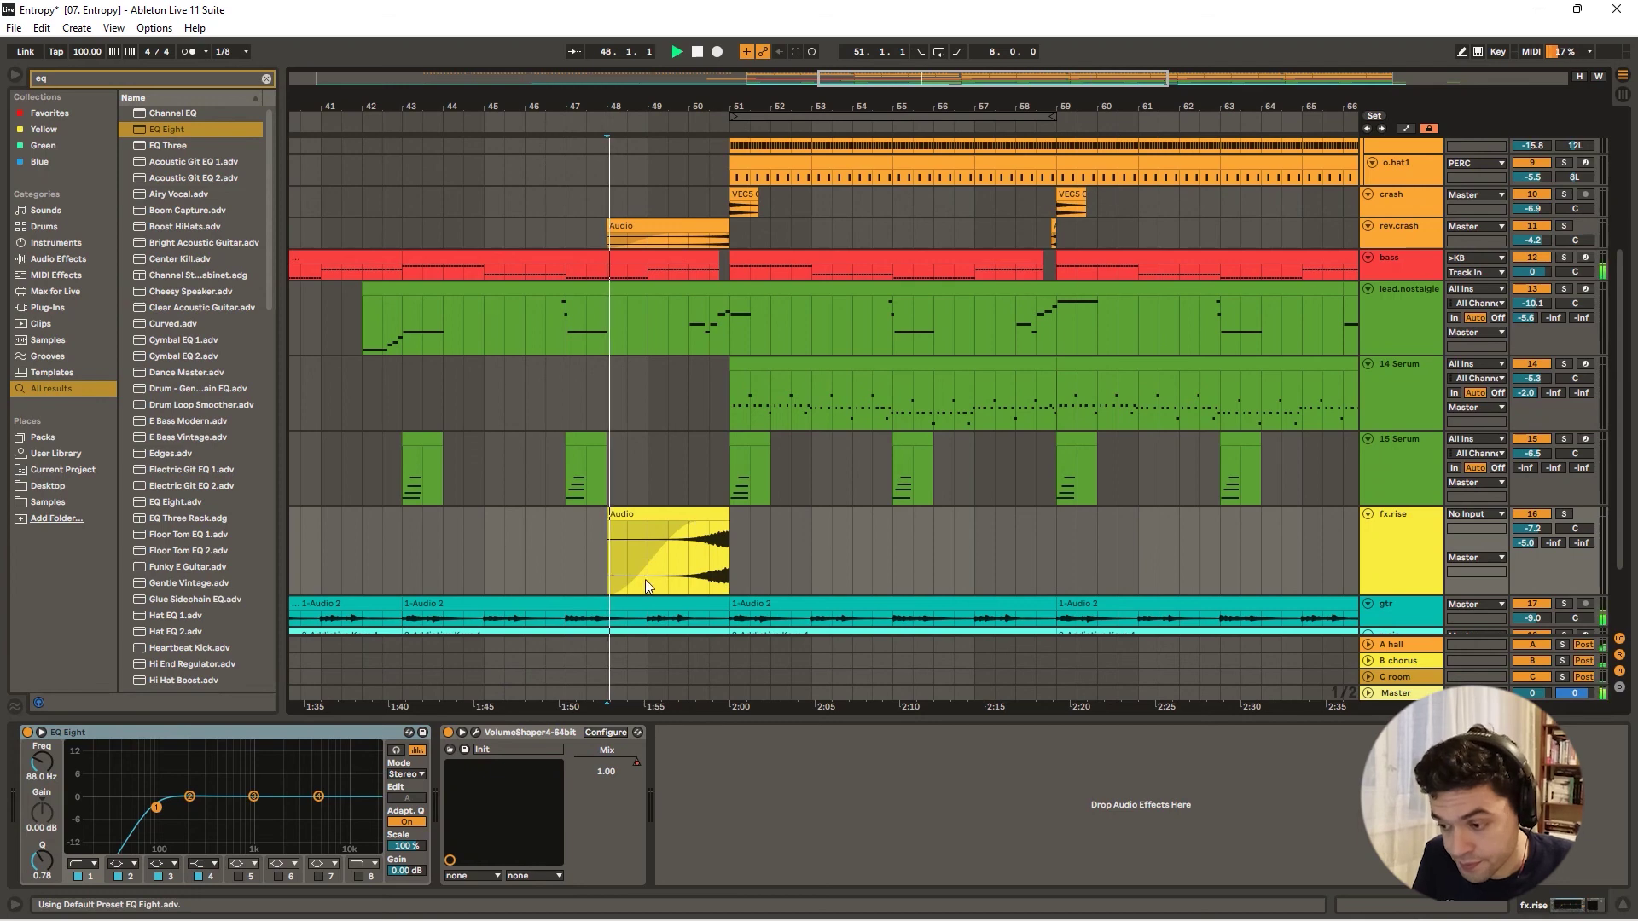
{"action": "left_click", "coordinate": [689, 568]}
{"action": "key", "text": "space"}
{"action": "key", "text": "space"}
{"action": "left_click_drag", "start_coordinate": [157, 805], "coordinate": [192, 825]}
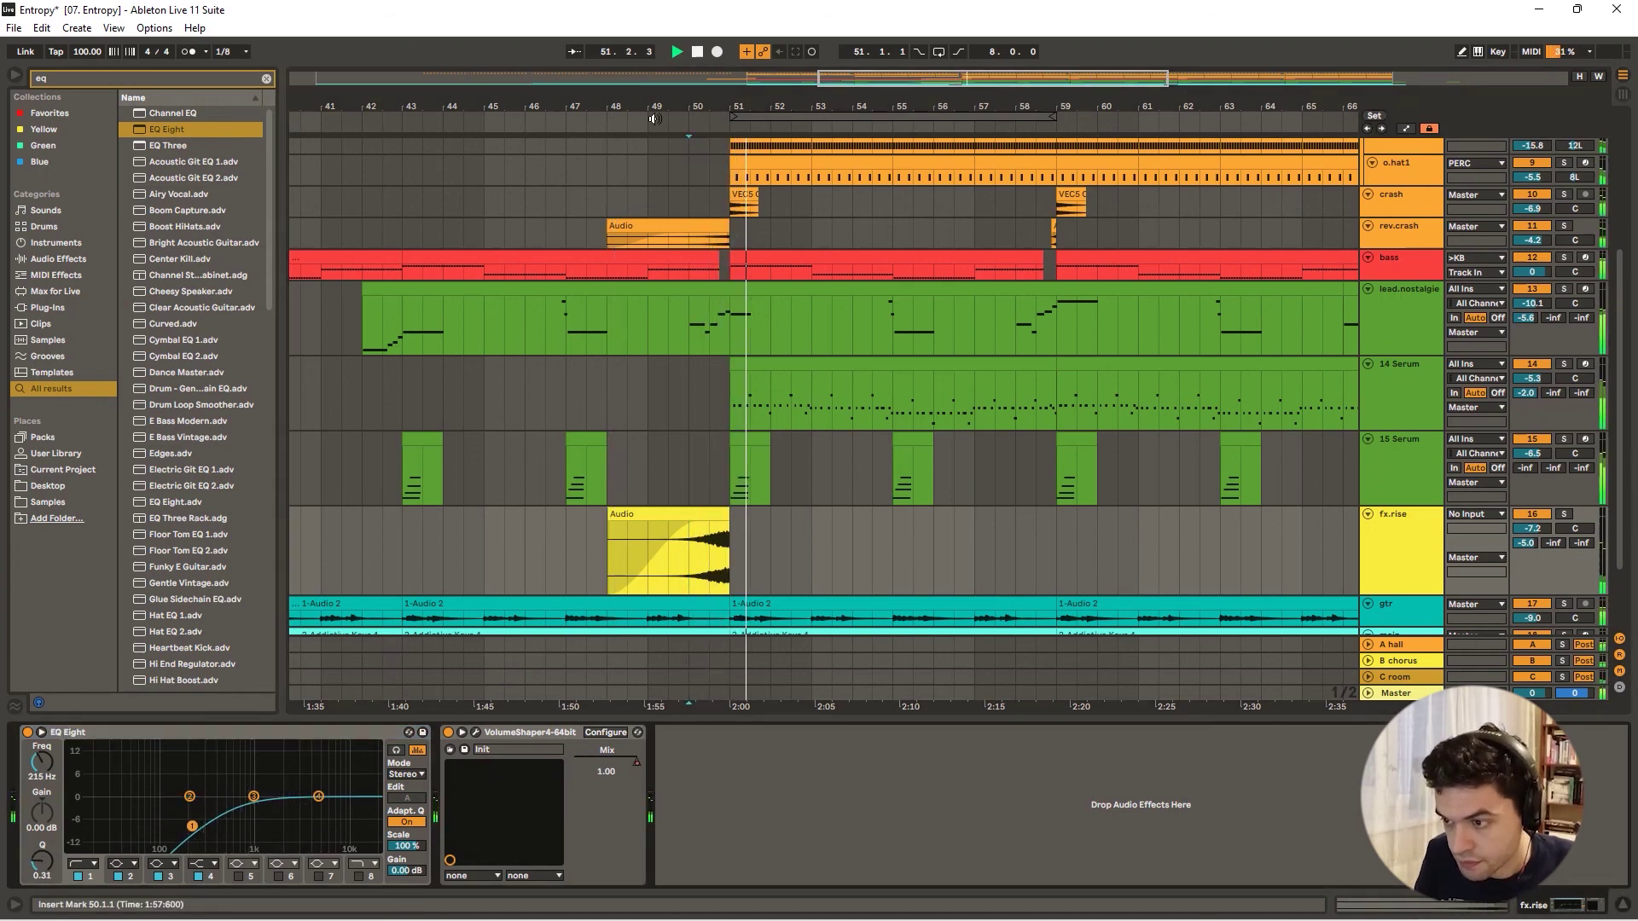
{"action": "left_click", "coordinate": [680, 122]}
{"action": "key", "text": "space"}
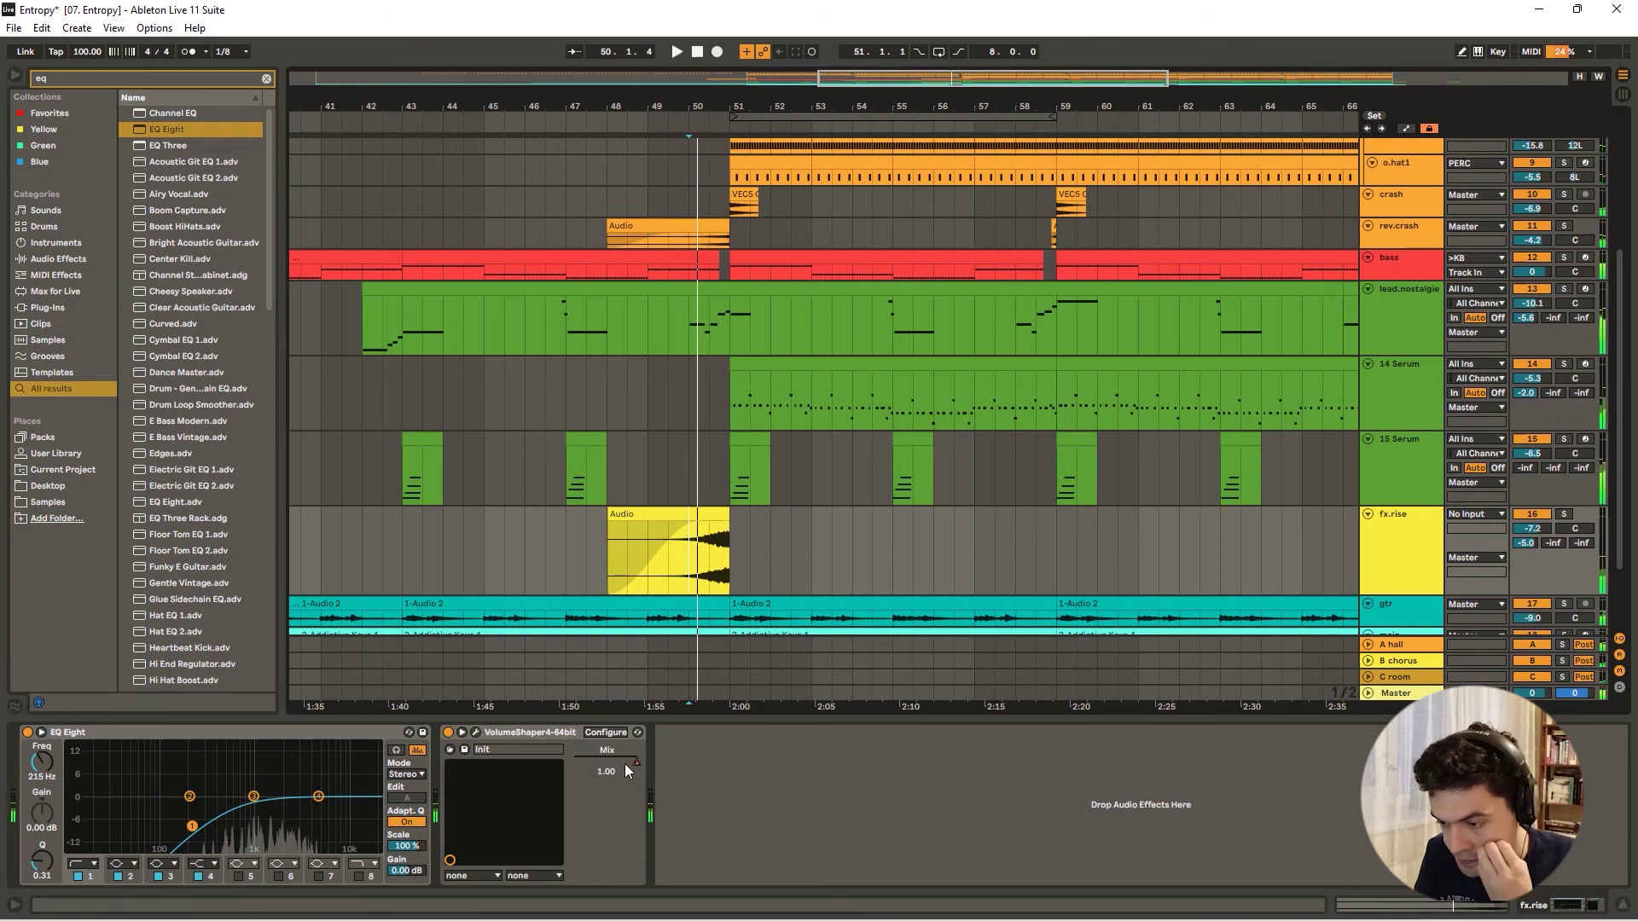
- Try VolumeShaper4's Mix at 0.80 on fx.rise
{"action": "right_click", "coordinate": [633, 760]}
{"action": "left_click", "coordinate": [654, 808]}
{"action": "left_click_drag", "start_coordinate": [635, 759], "coordinate": [626, 759]}
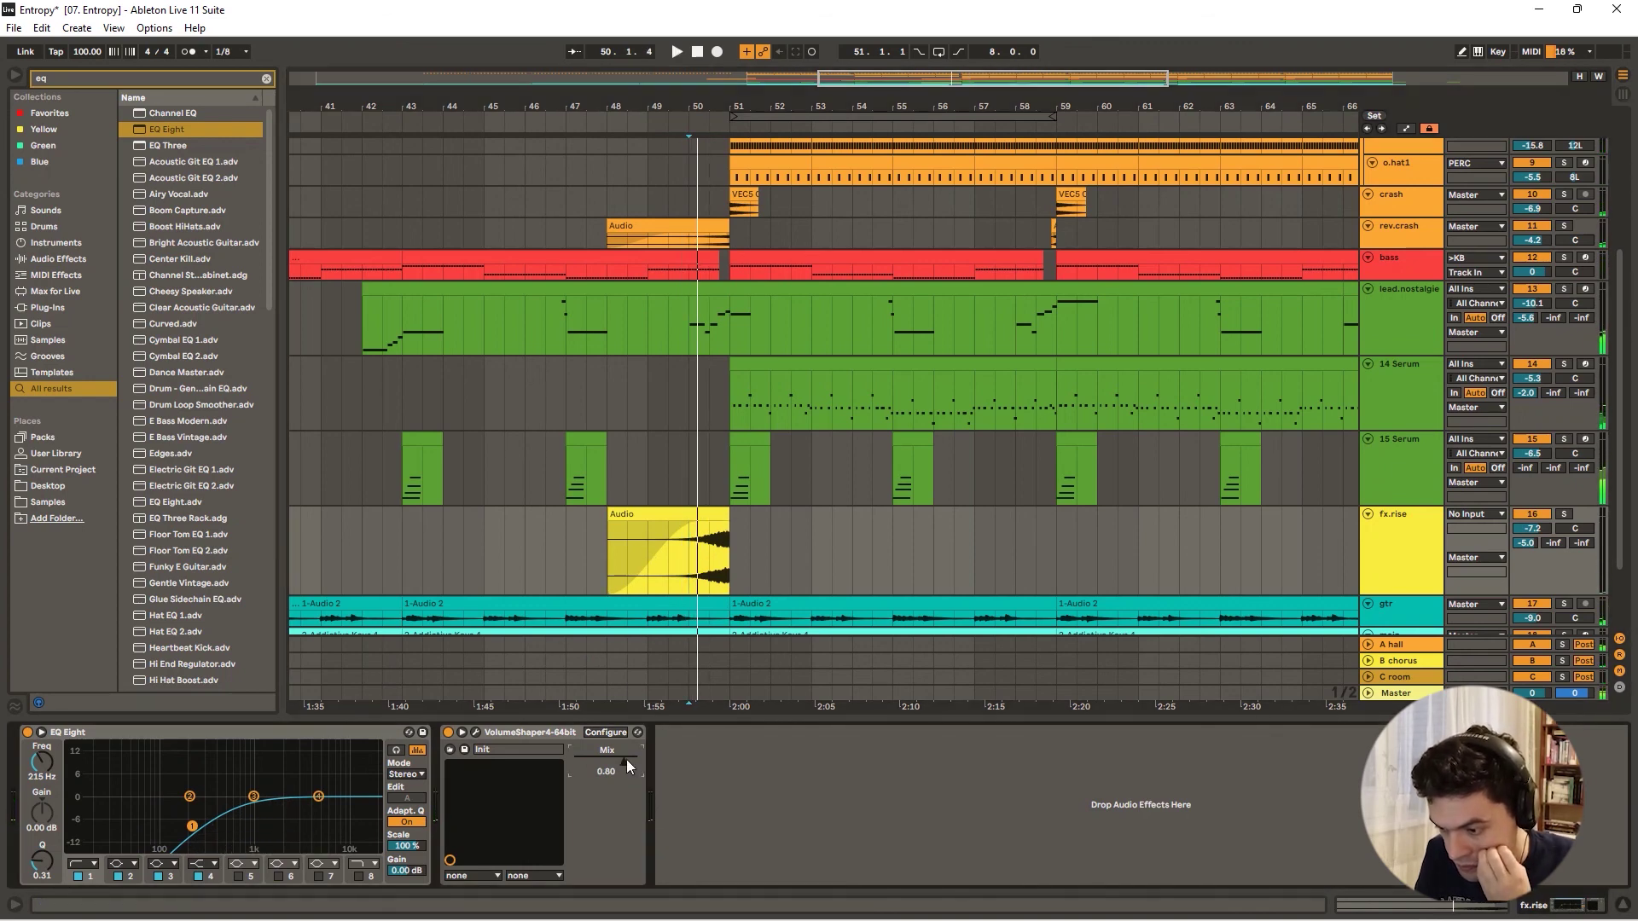
- Play from bar 50, solo fx.rise to check the riser alone, and bring up the 15 Serum track's devices
{"action": "key", "text": "space"}
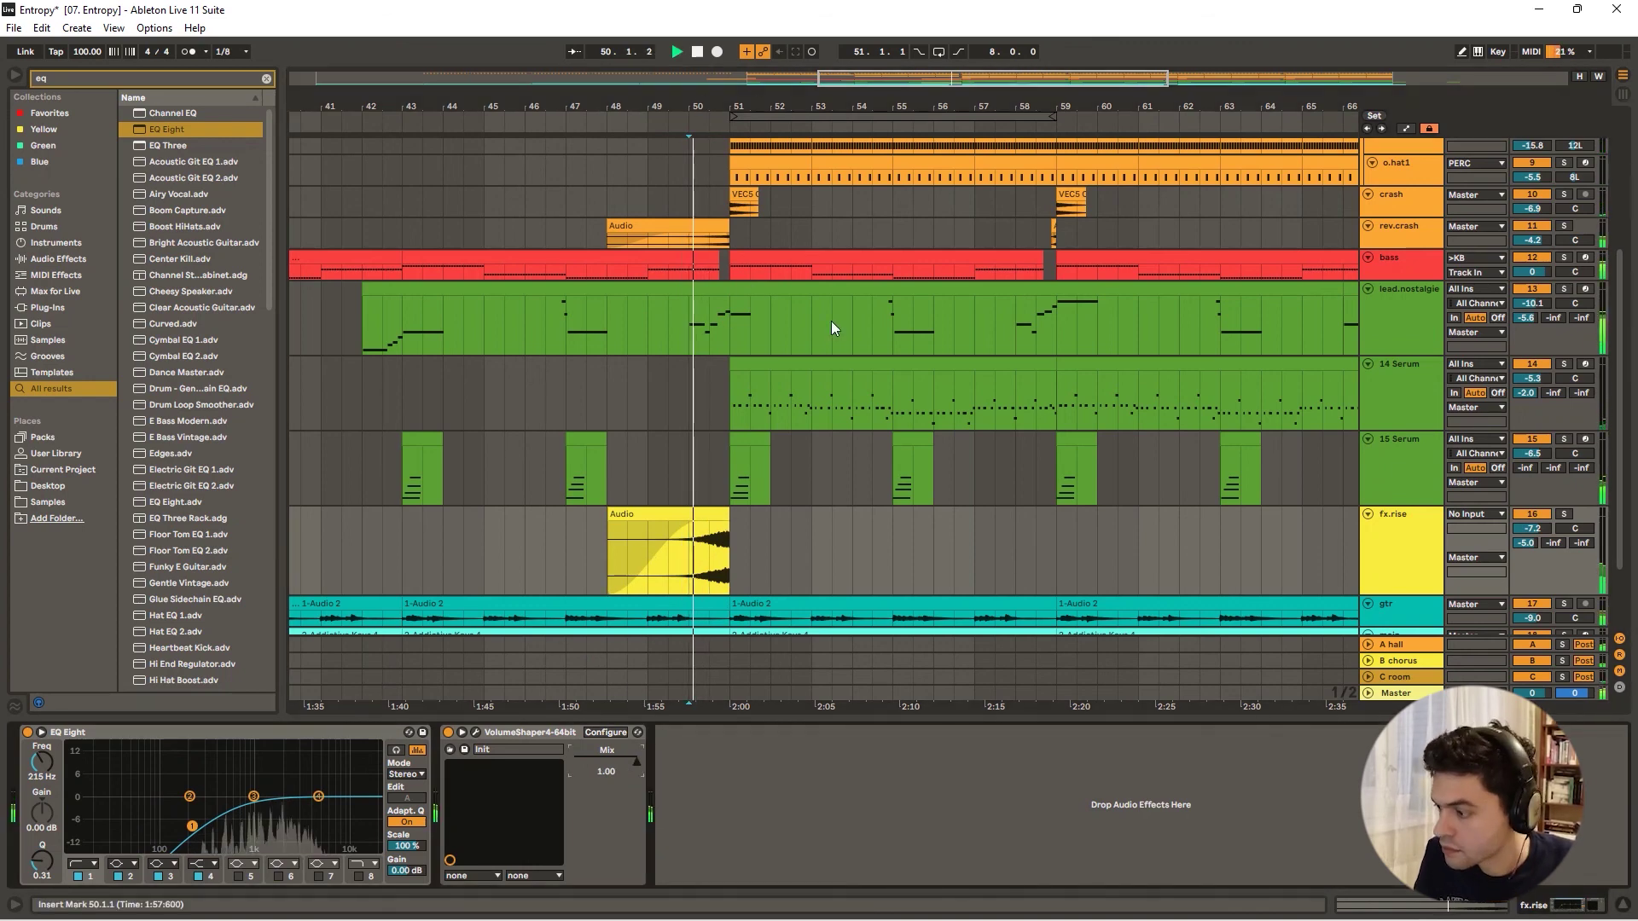
{"action": "left_click", "coordinate": [1563, 515]}
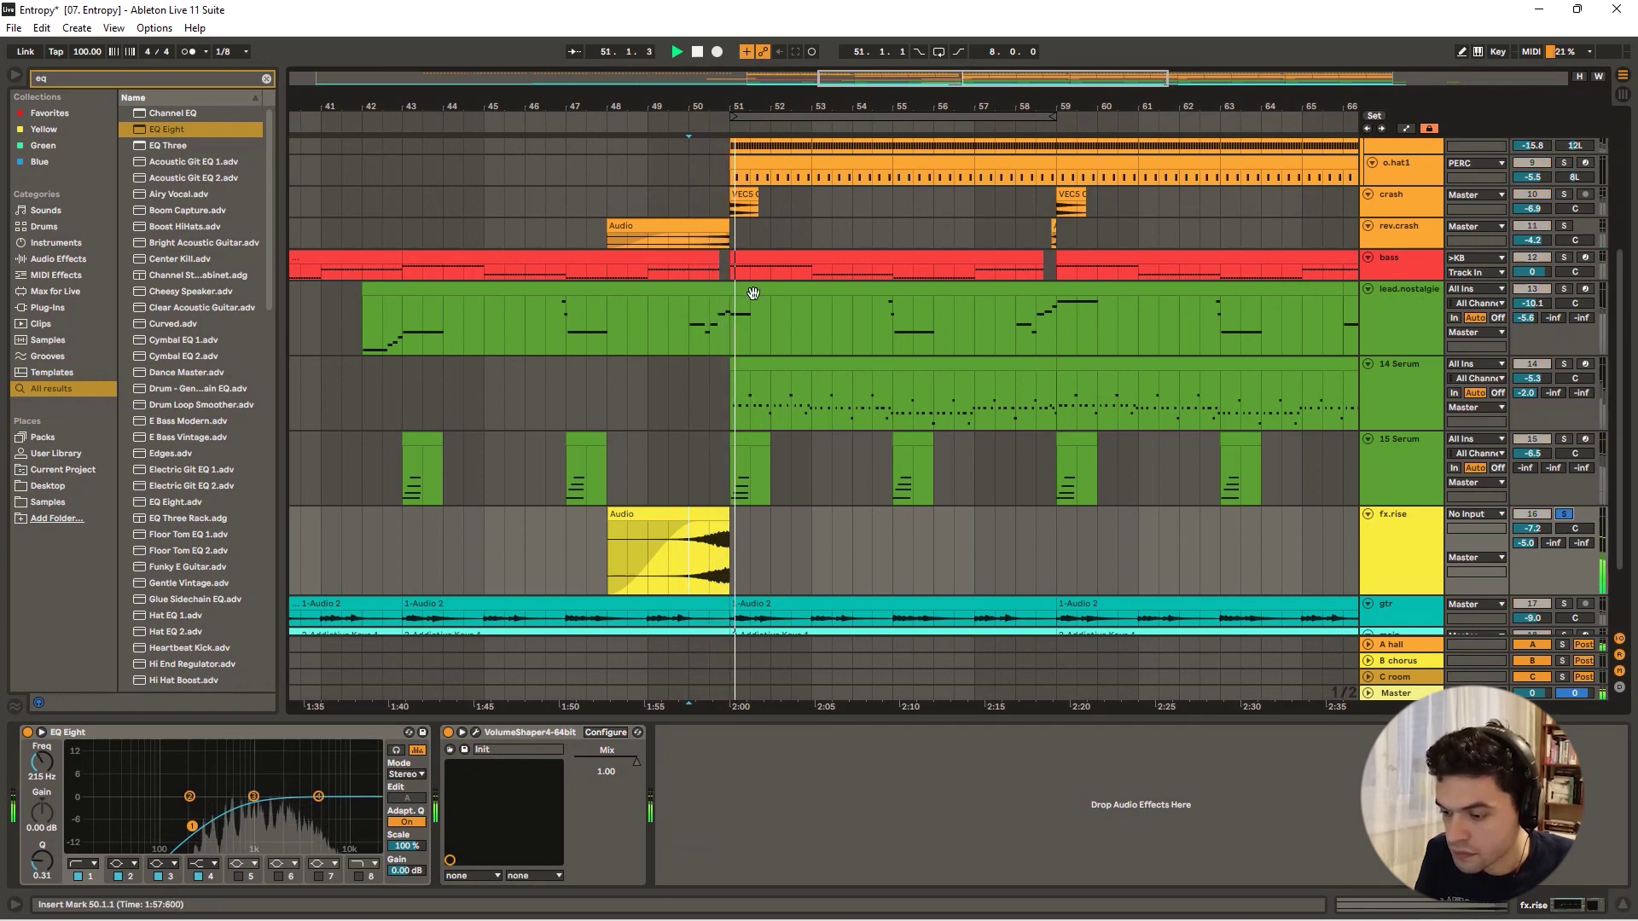
{"action": "key", "text": "space"}
{"action": "left_click", "coordinate": [1362, 443]}
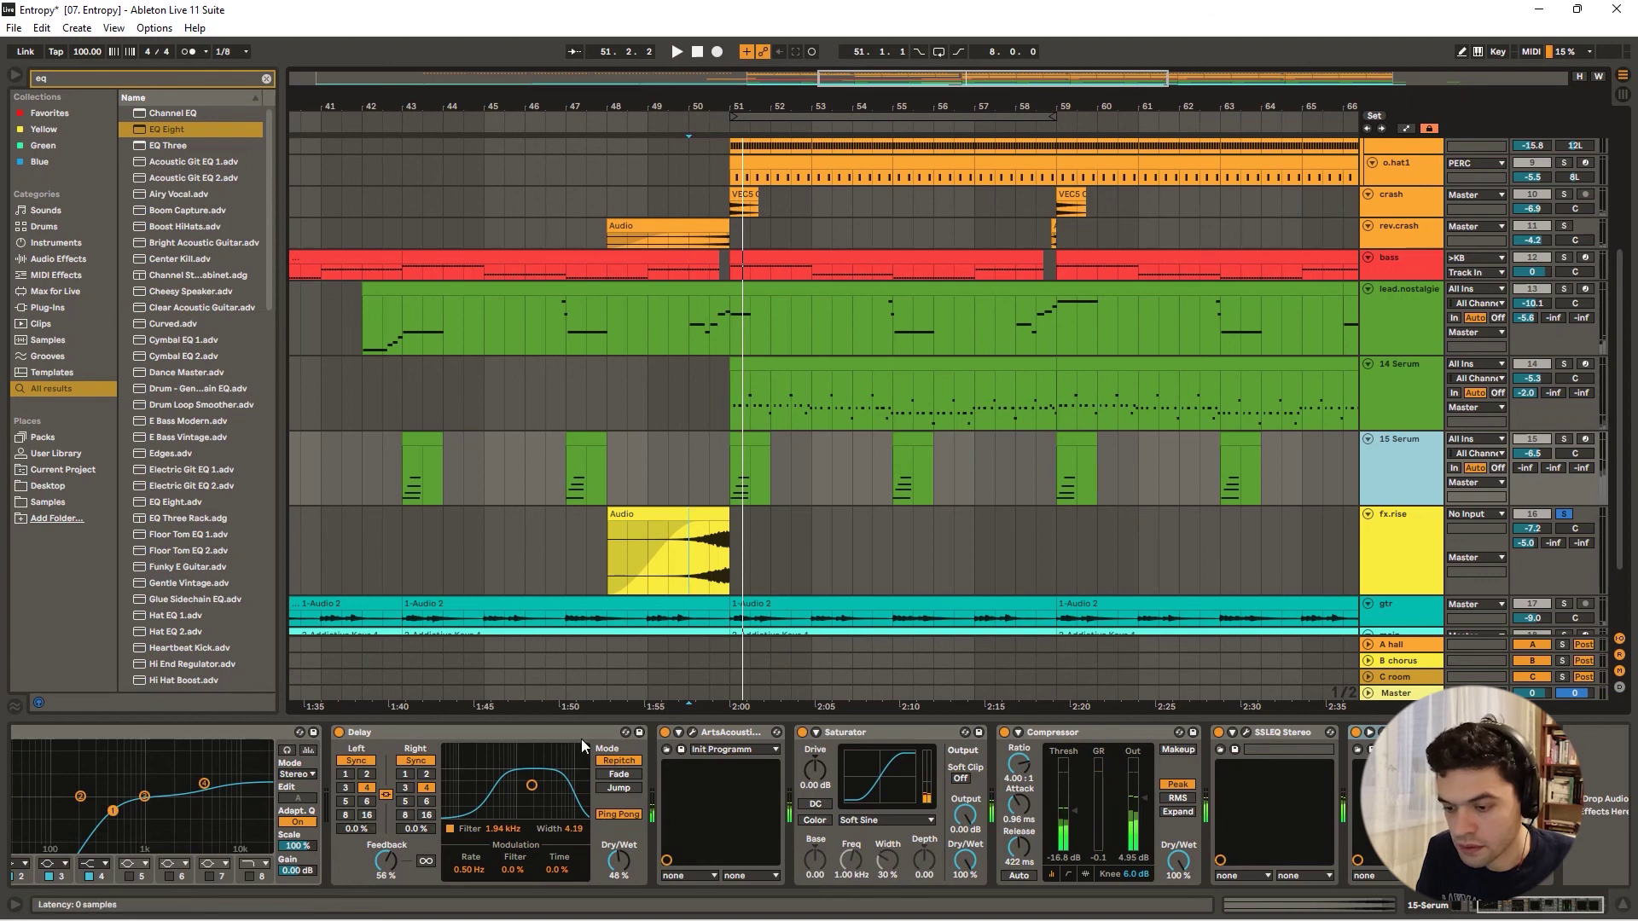
- Paste the copied Delay onto fx.rise between EQ Eight and VolumeShaper4, and play the riser from bar 50
{"action": "left_click", "coordinate": [852, 554]}
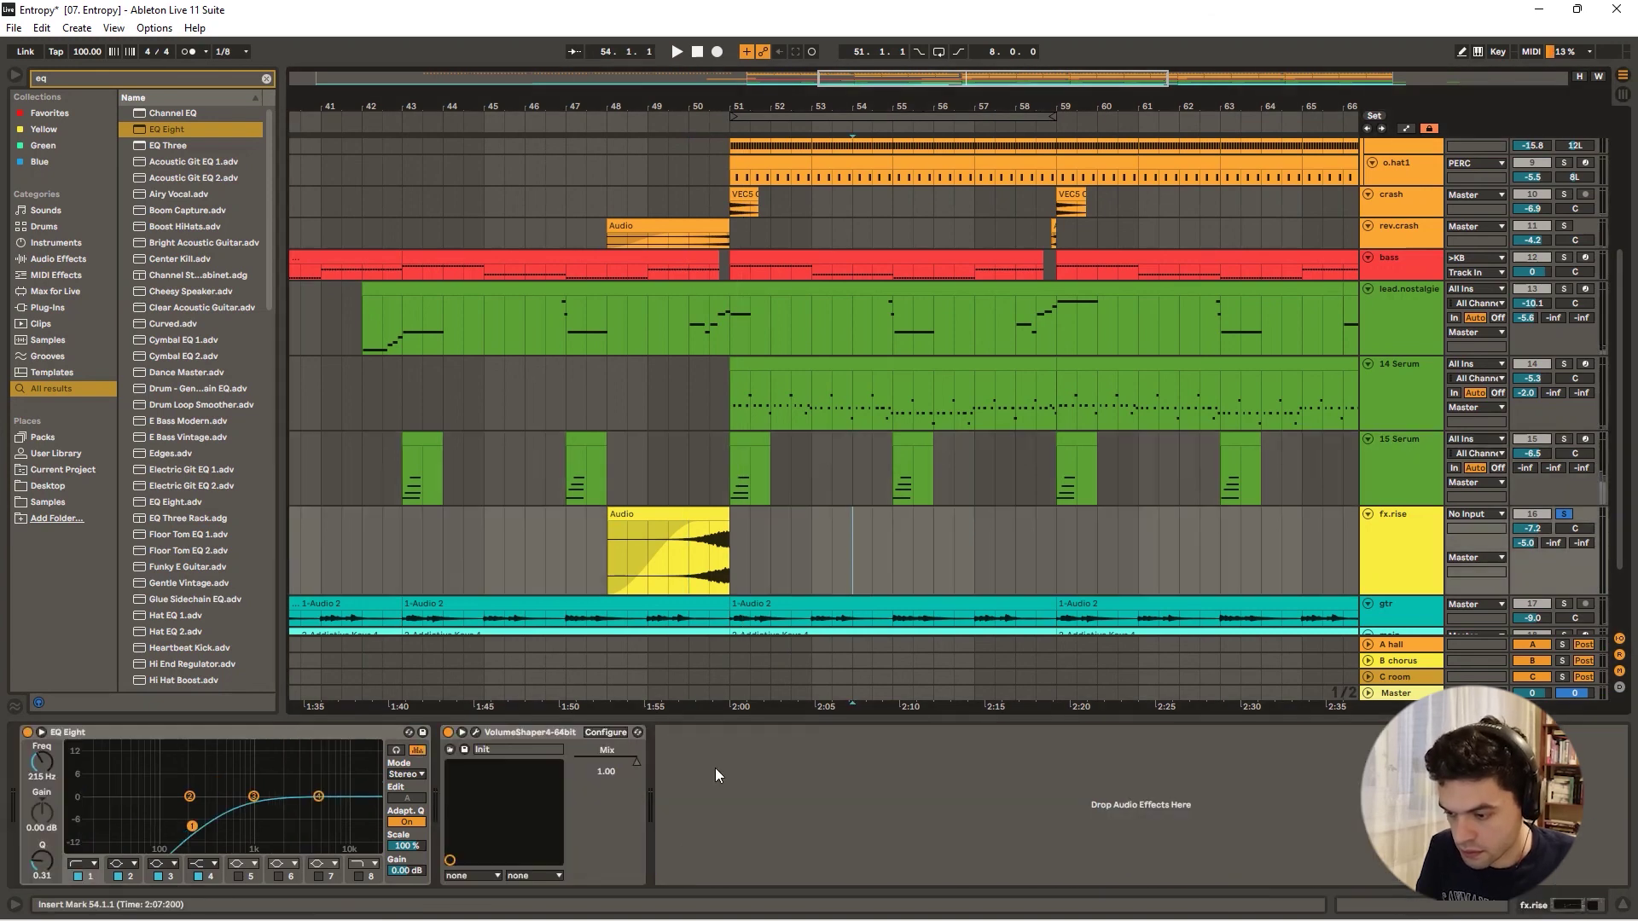
{"action": "left_click", "coordinate": [539, 734]}
{"action": "key", "text": "ctrl+v"}
{"action": "key", "text": "space"}
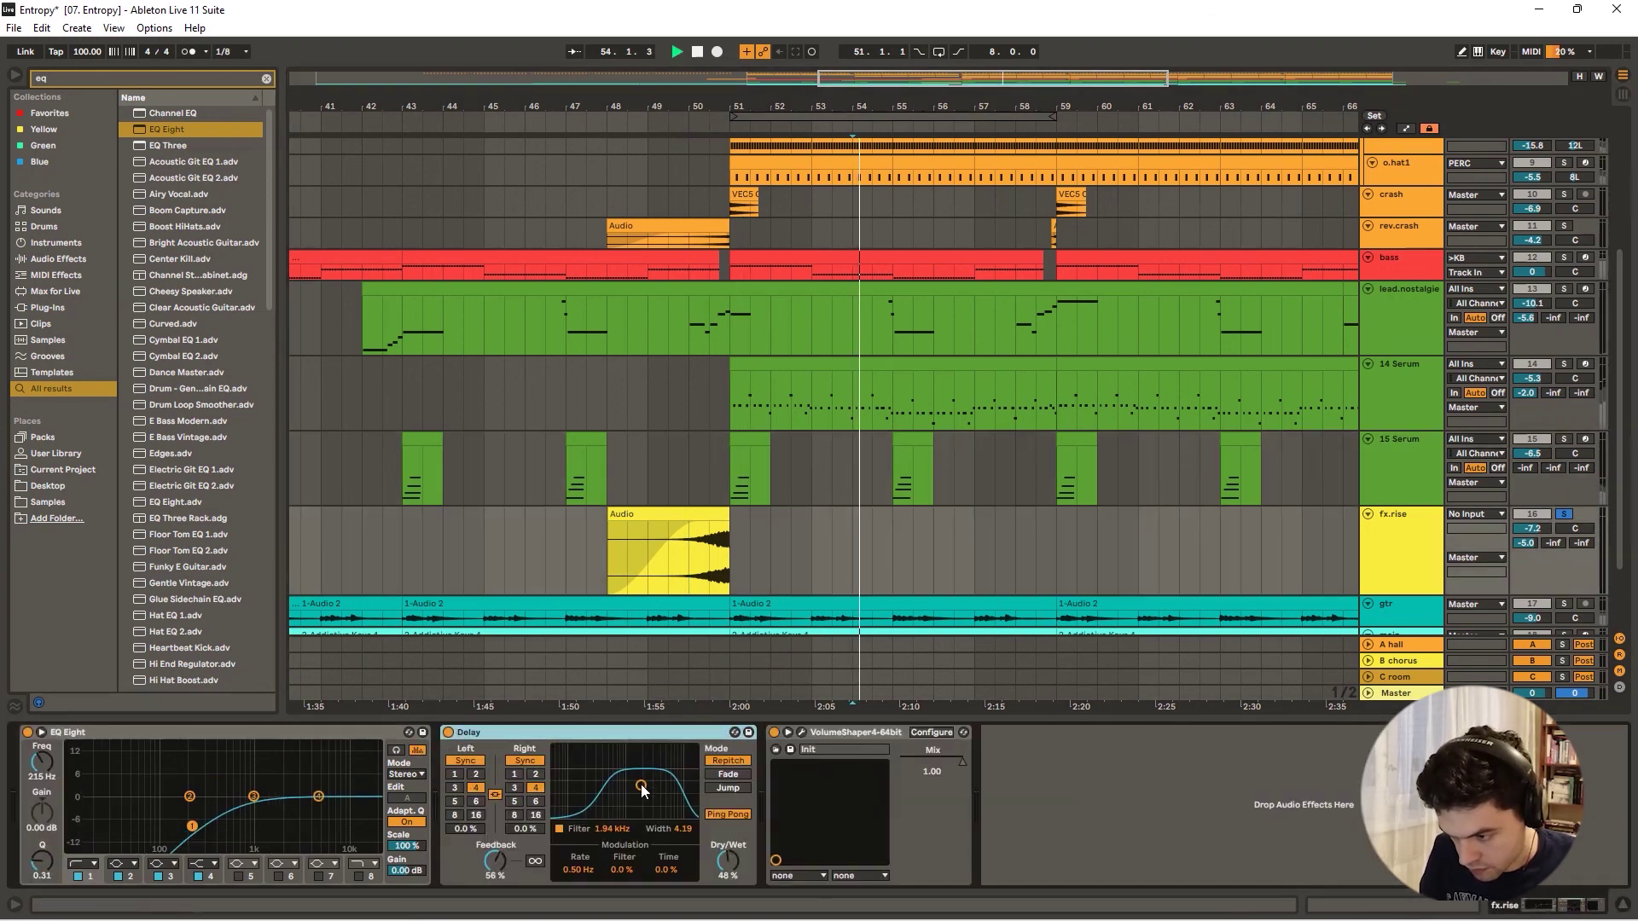
{"action": "left_click", "coordinate": [683, 537]}
{"action": "key", "text": "space"}
{"action": "key", "text": "space"}
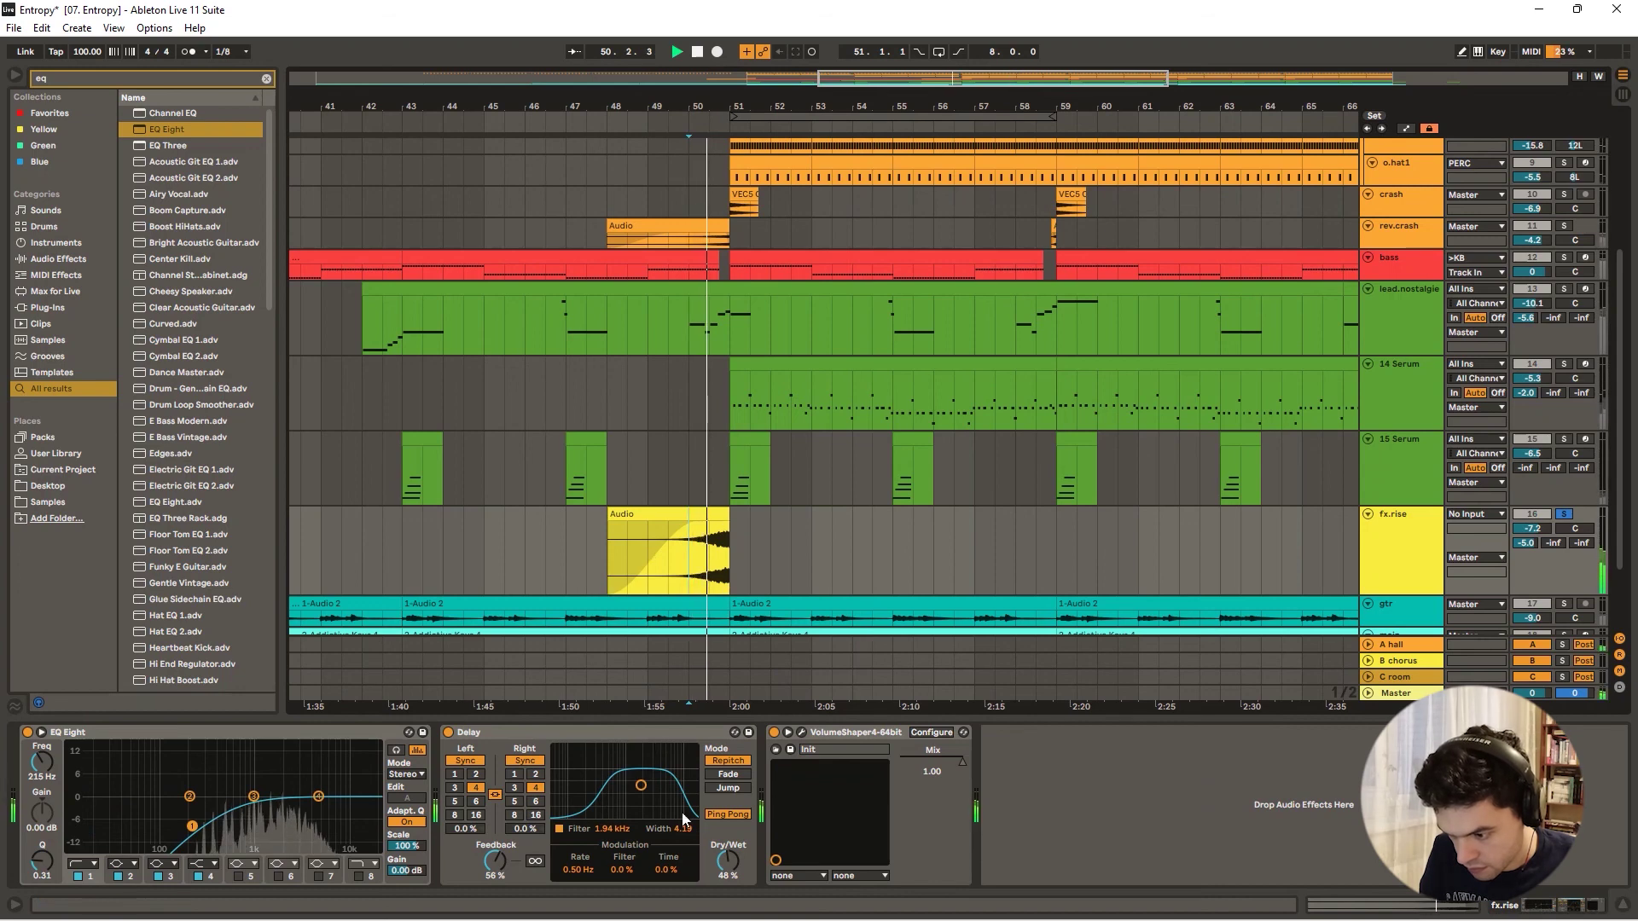
- Set the Delay on fx.rise to filter 2.59 kHz, width 3.97, feedback 35 % and dry/wet 29 %, replaying from bar 50
{"action": "left_click_drag", "start_coordinate": [640, 785], "coordinate": [647, 786]}
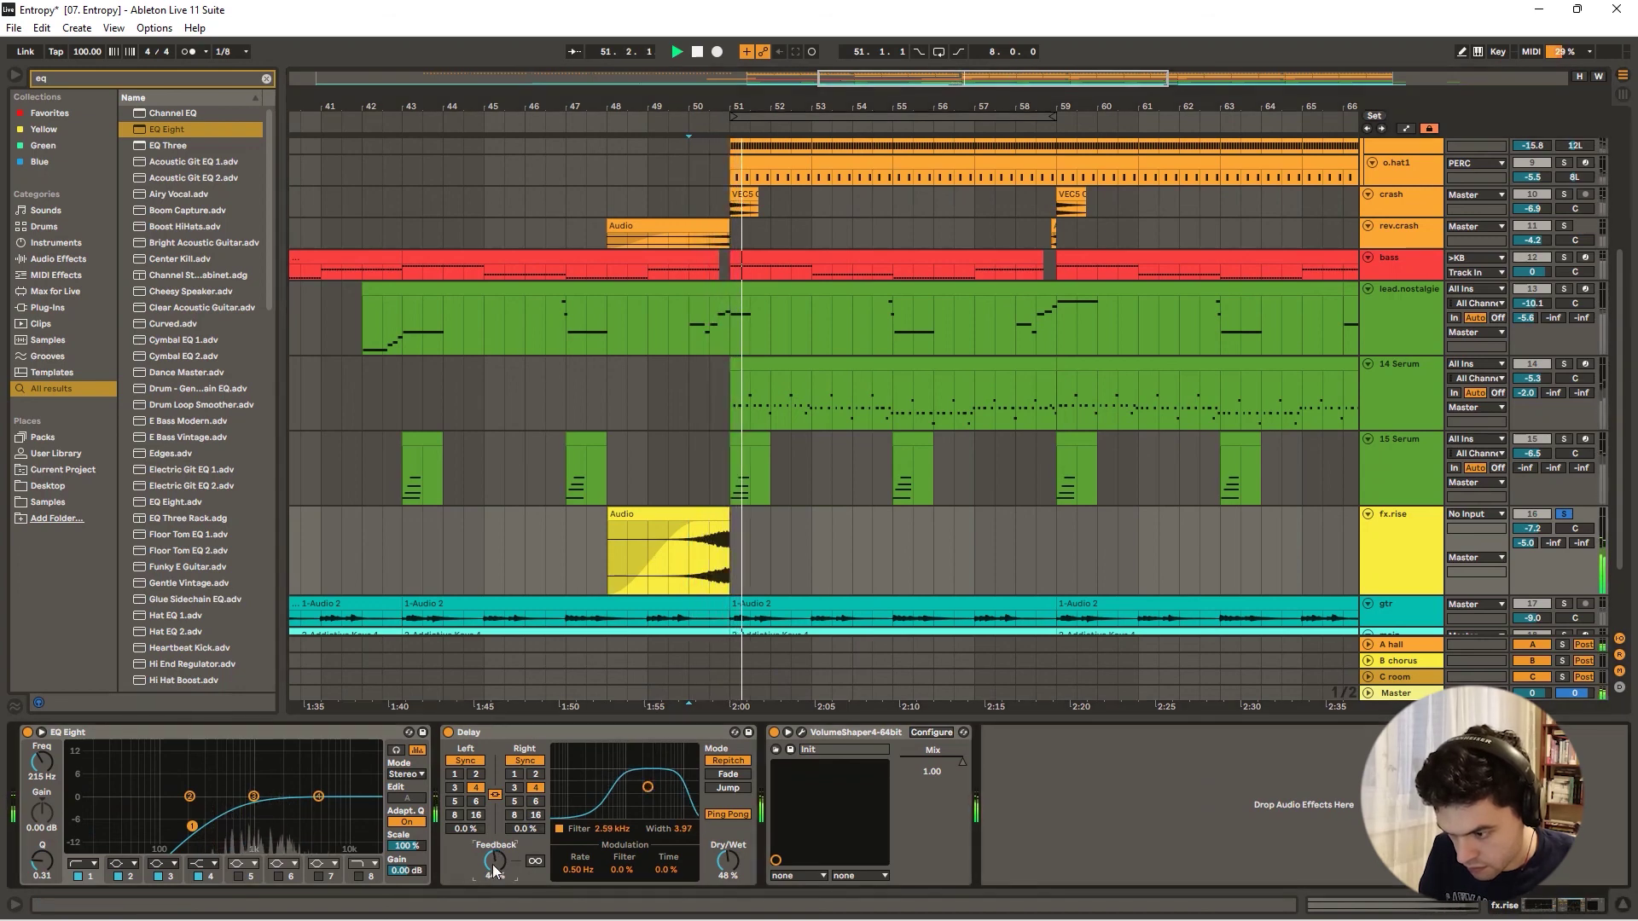
{"action": "mouse_move", "coordinate": [493, 863]}
{"action": "left_mouse_down"}
{"action": "mouse_move", "coordinate": [494, 878]}
{"action": "mouse_move", "coordinate": [495, 859]}
{"action": "left_mouse_up"}
{"action": "left_click_drag", "start_coordinate": [725, 862], "coordinate": [725, 879]}
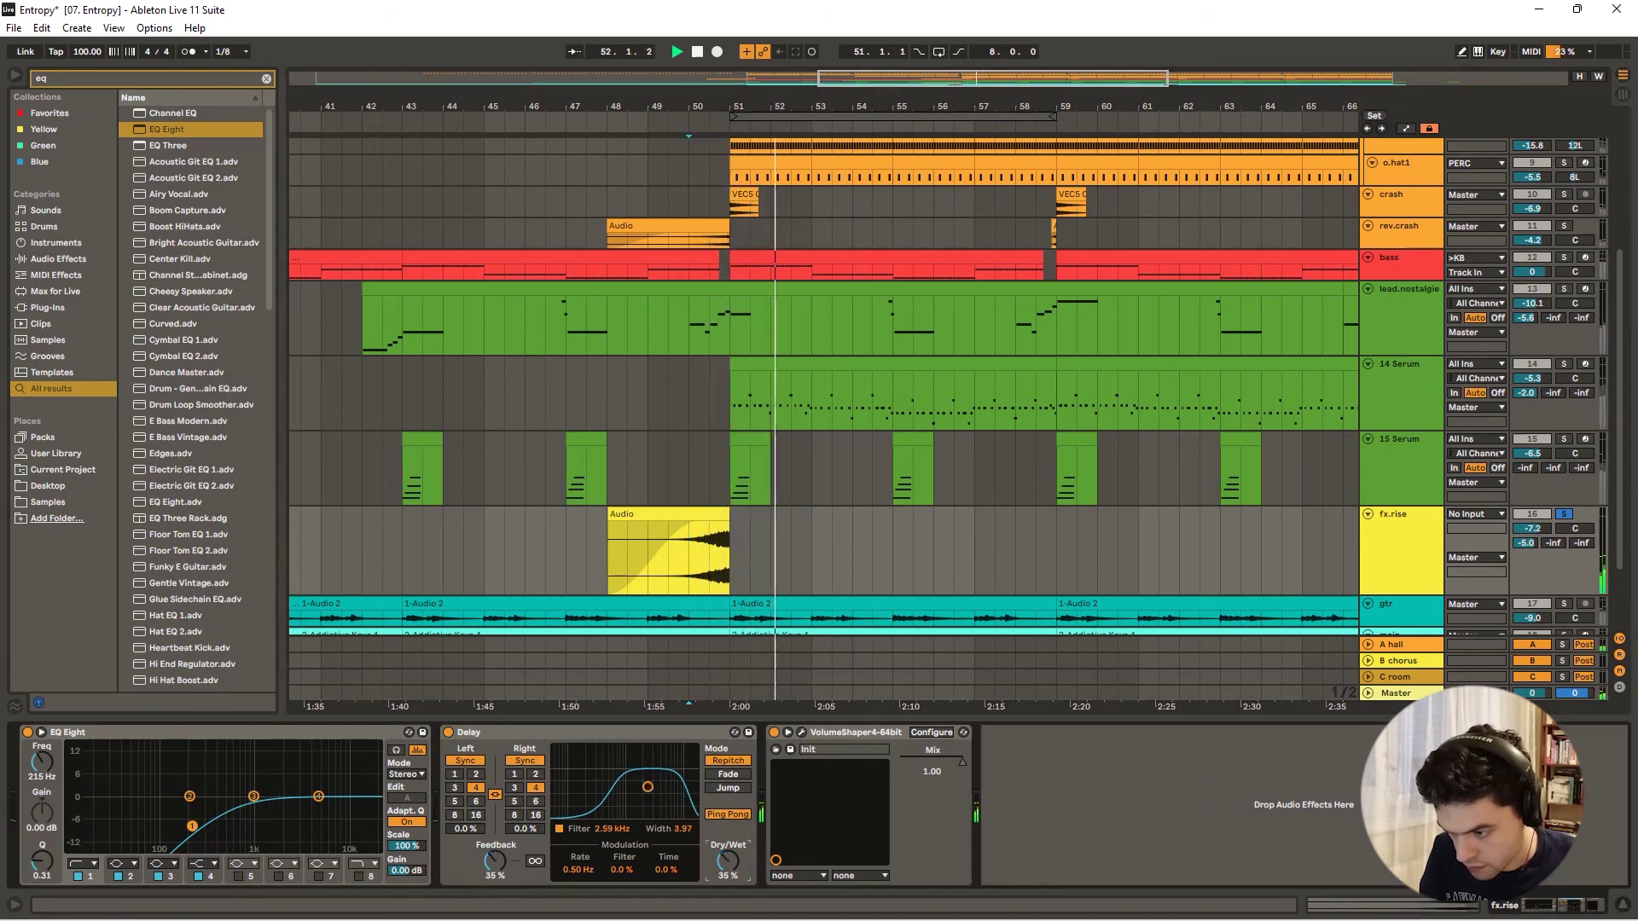
{"action": "left_click", "coordinate": [683, 535]}
{"action": "key", "text": "space"}
{"action": "key", "text": "space"}
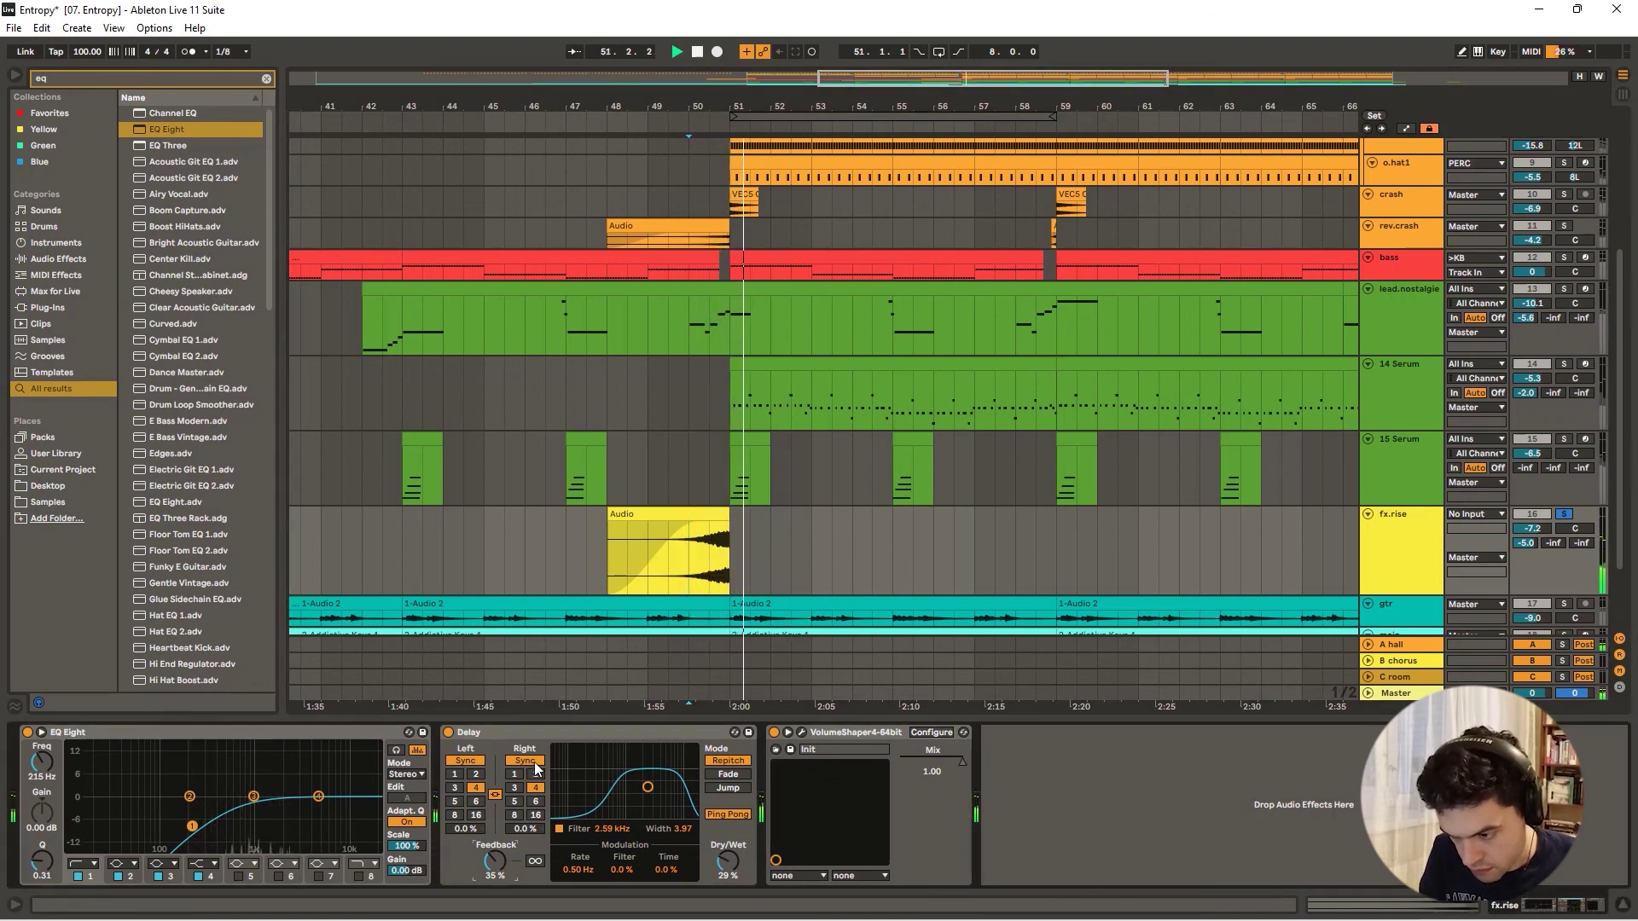
- Turn off the Delay's Ping Pong mode and set its dry/wet to 21 % and feedback to 31 %
{"action": "left_click", "coordinate": [726, 814]}
{"action": "key", "text": "space"}
{"action": "key", "text": "space"}
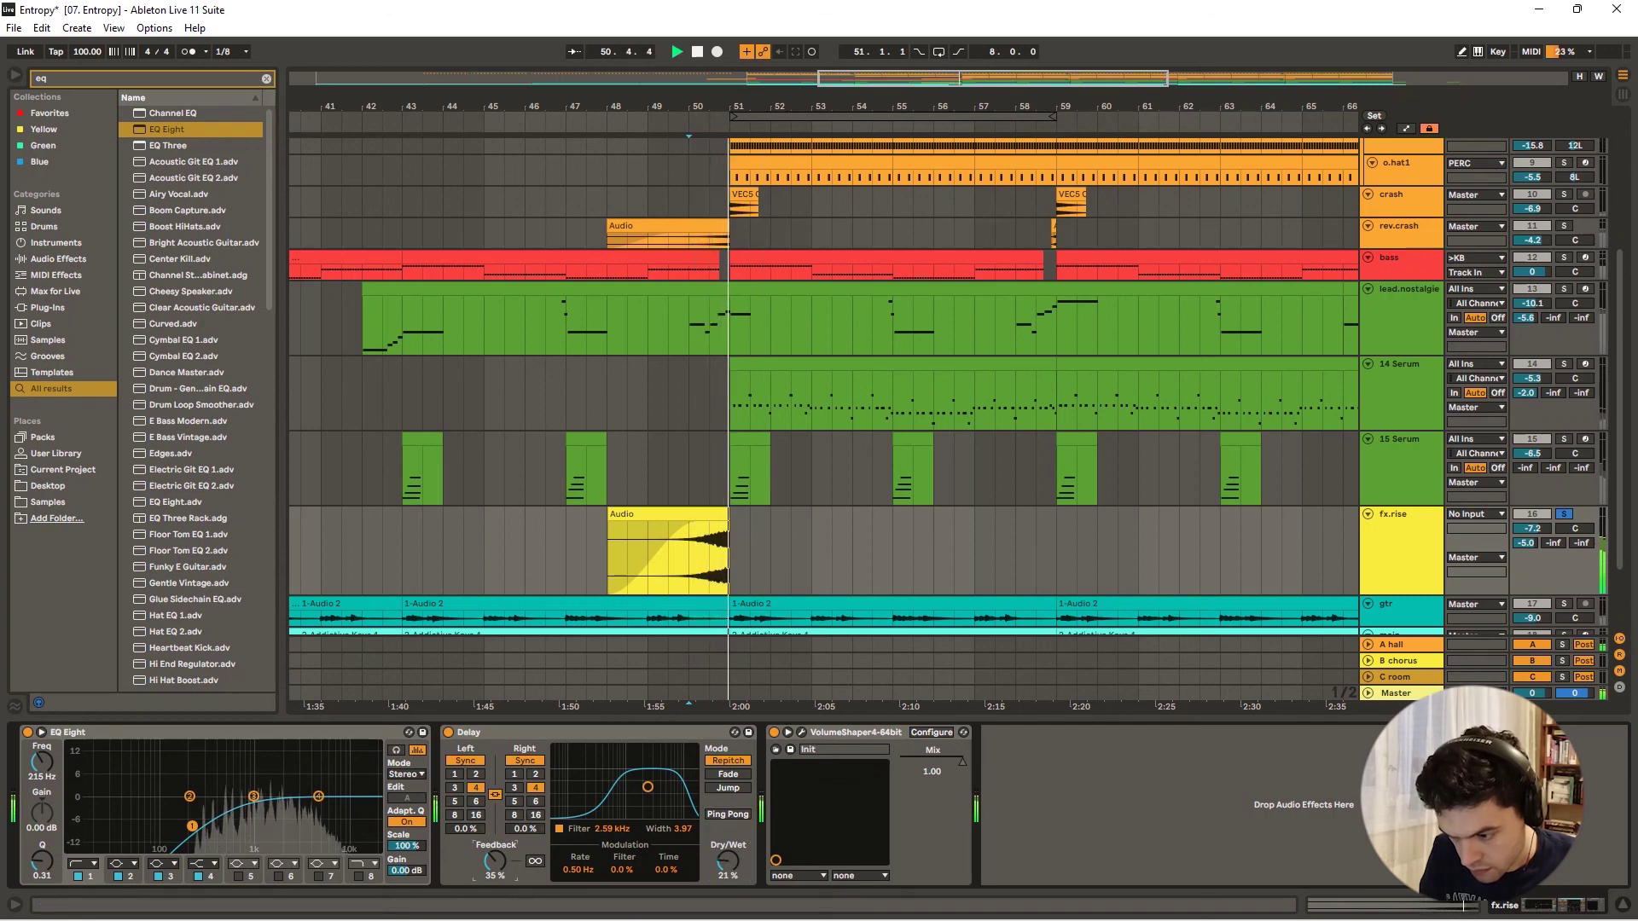
{"action": "left_click", "coordinate": [535, 787]}
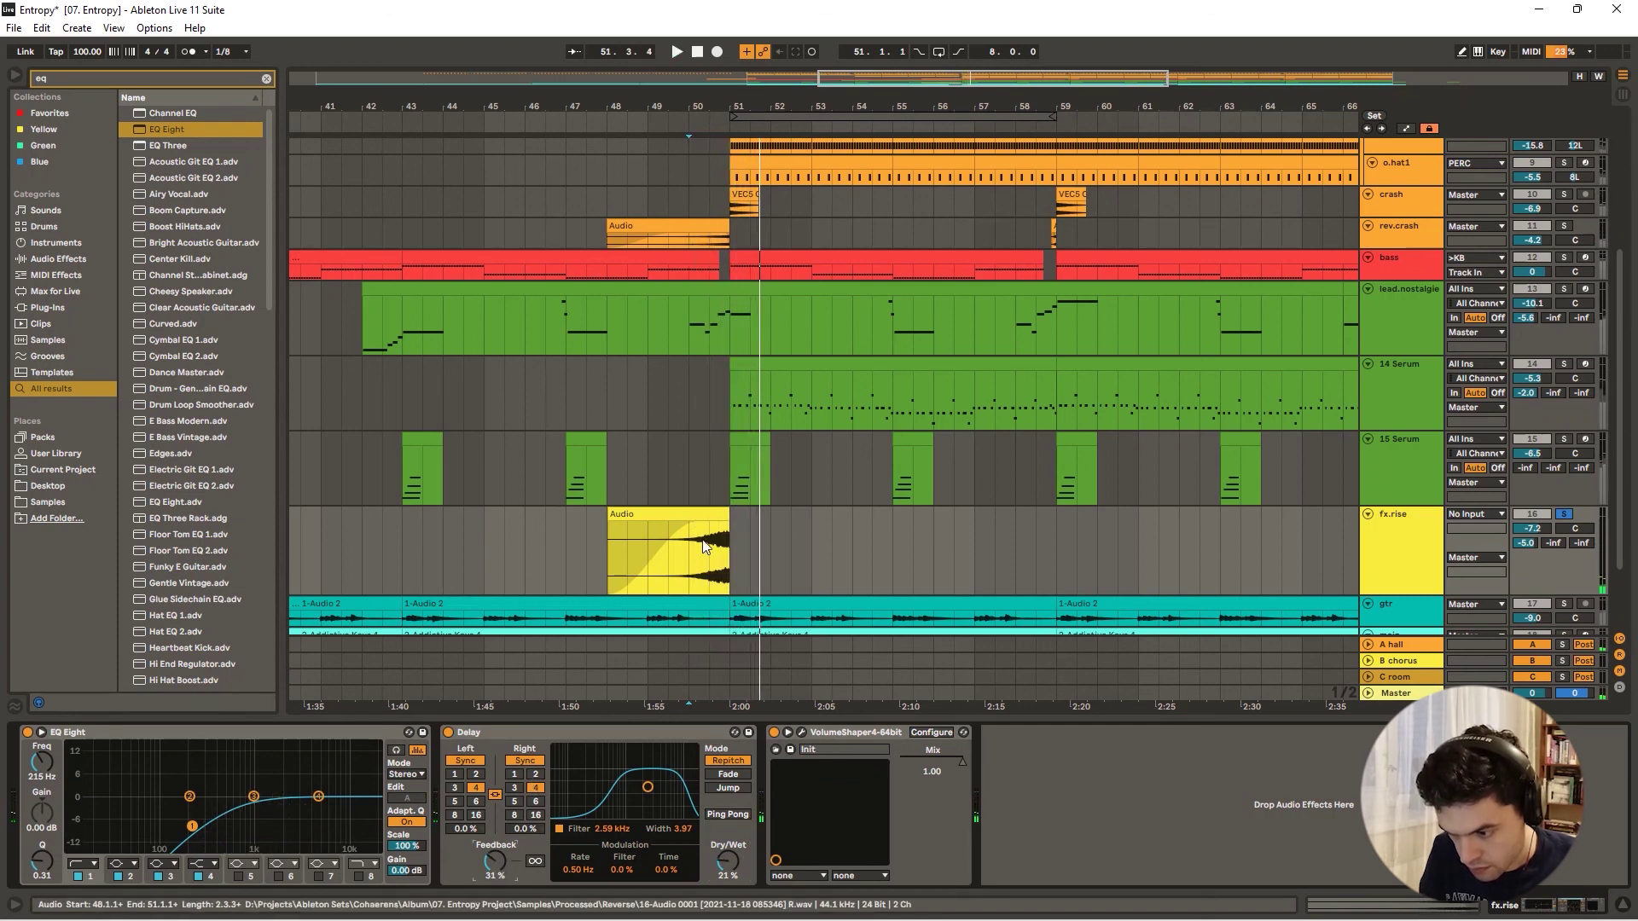
{"action": "key", "text": "space"}
{"action": "key", "text": "space"}
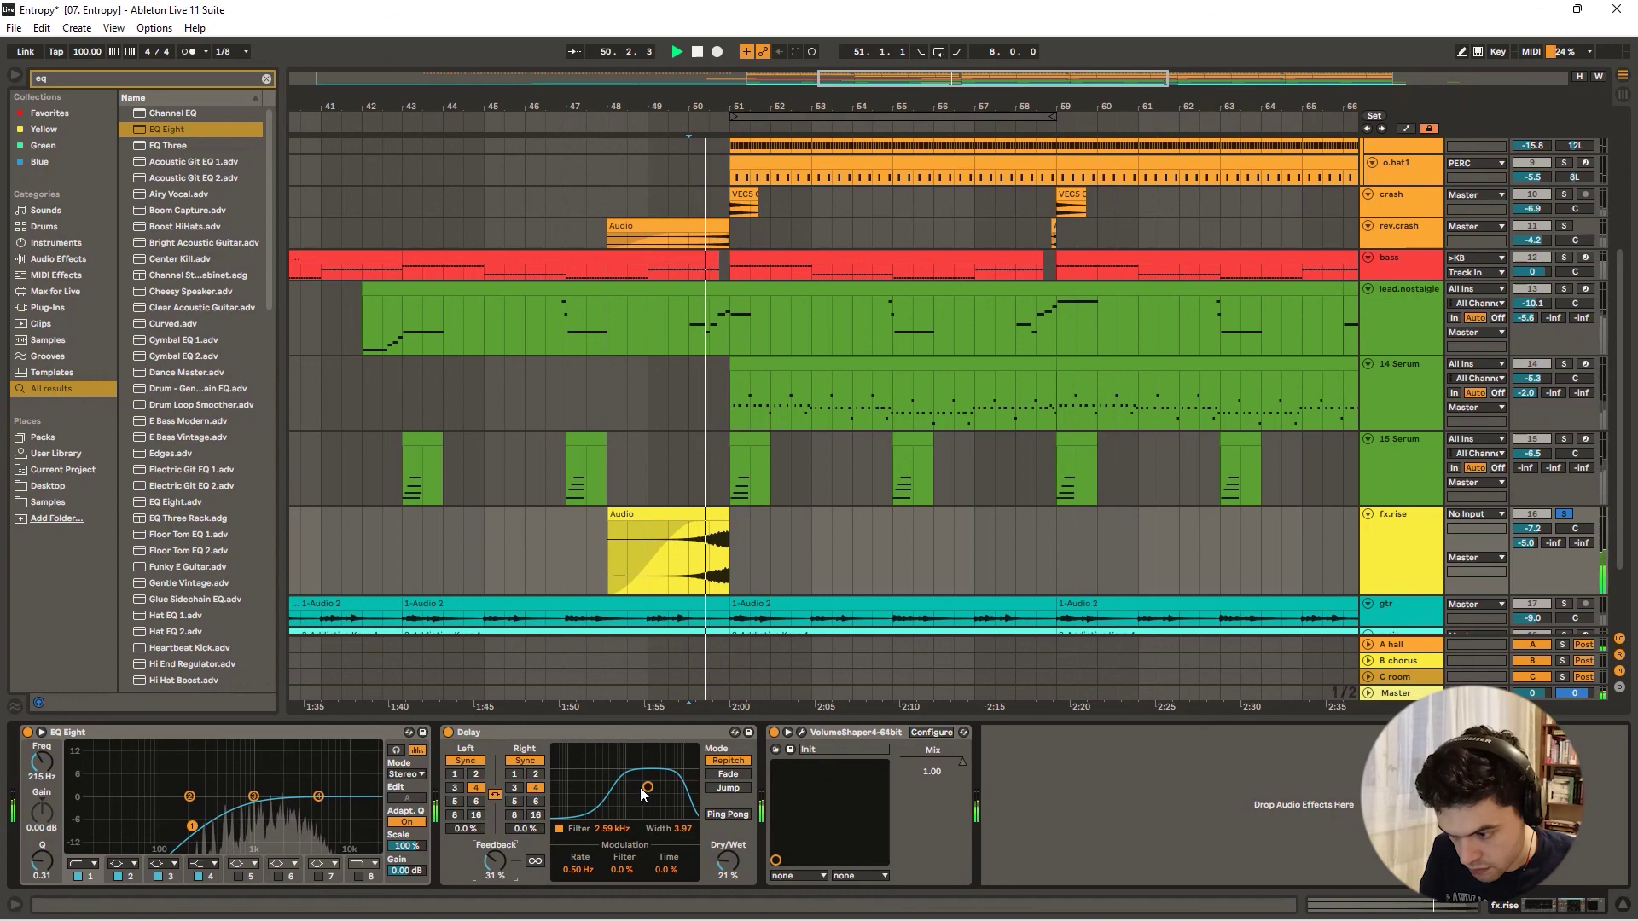
- Set the Delay's filter to 2.50 kHz, compare the riser with the Delay bypassed, and raise its feedback slightly
{"action": "left_click", "coordinate": [449, 733]}
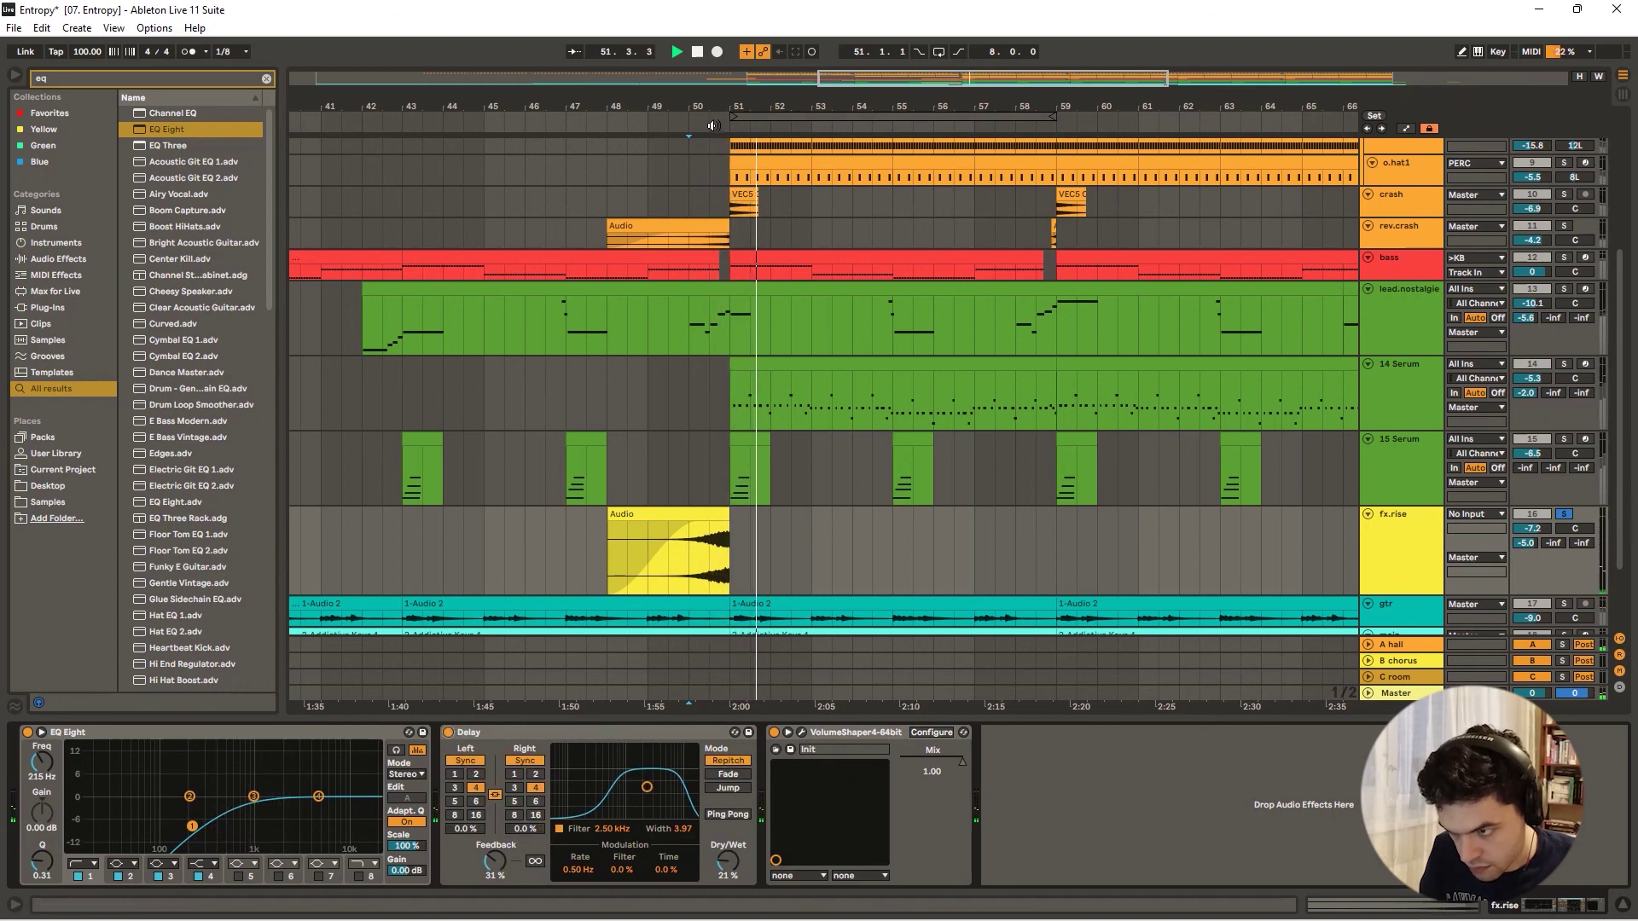
{"action": "left_click", "coordinate": [449, 733]}
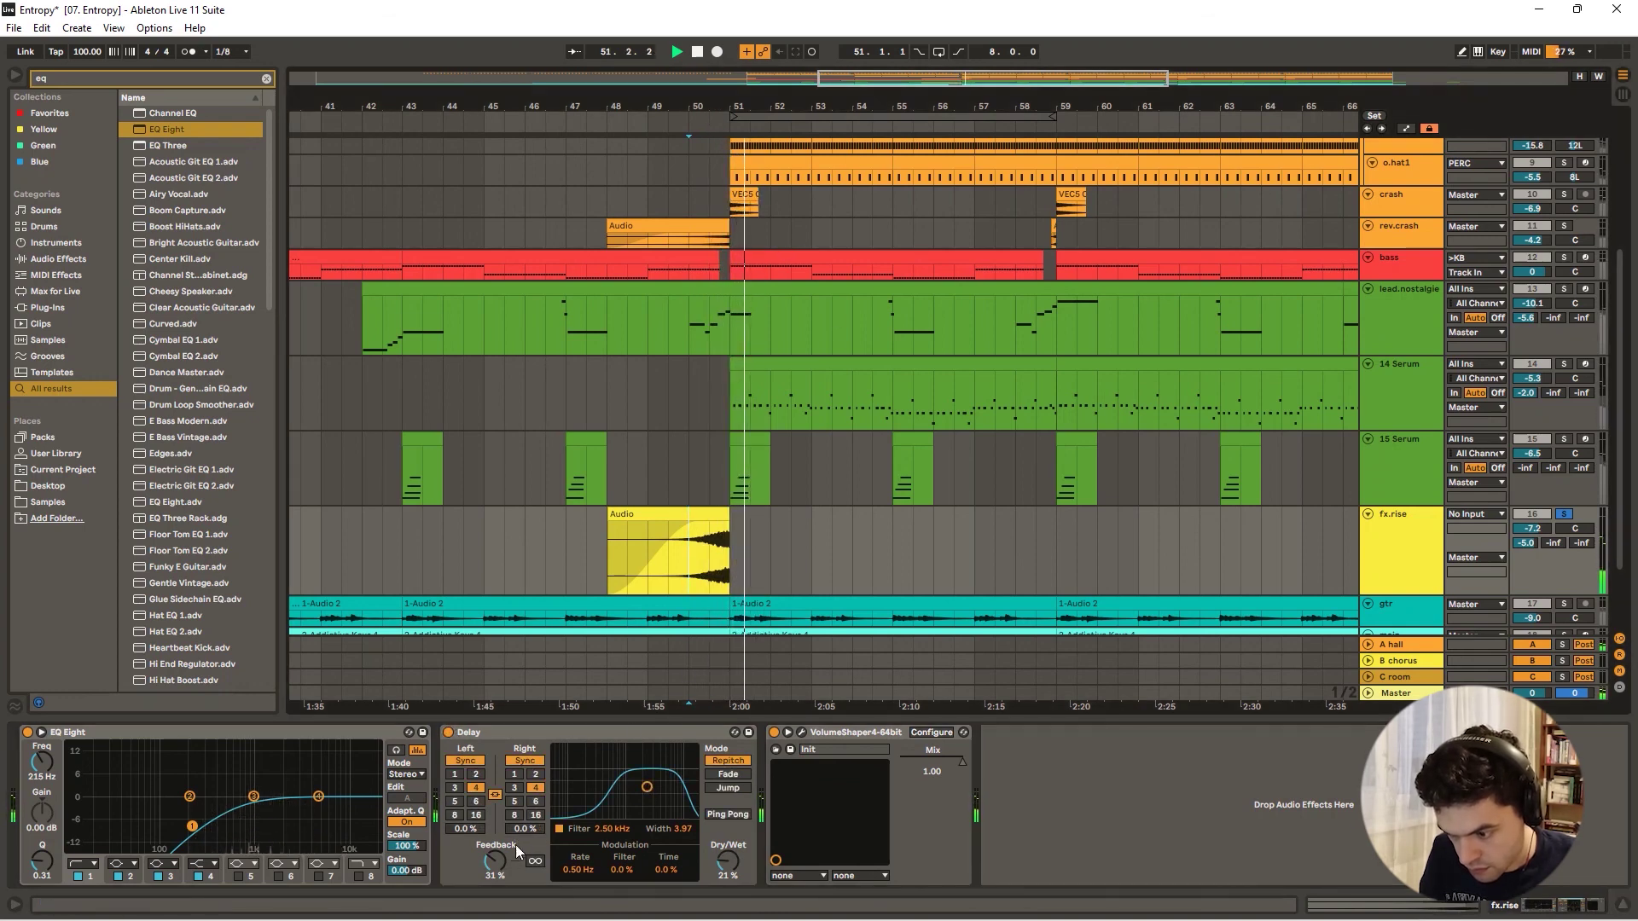
{"action": "left_click_drag", "start_coordinate": [495, 861], "coordinate": [495, 856]}
- Unsolo fx.rise, play from bar 50, and boost its EQ Eight high band by 1.86 dB at 4.64 kHz
{"action": "left_click", "coordinate": [693, 124]}
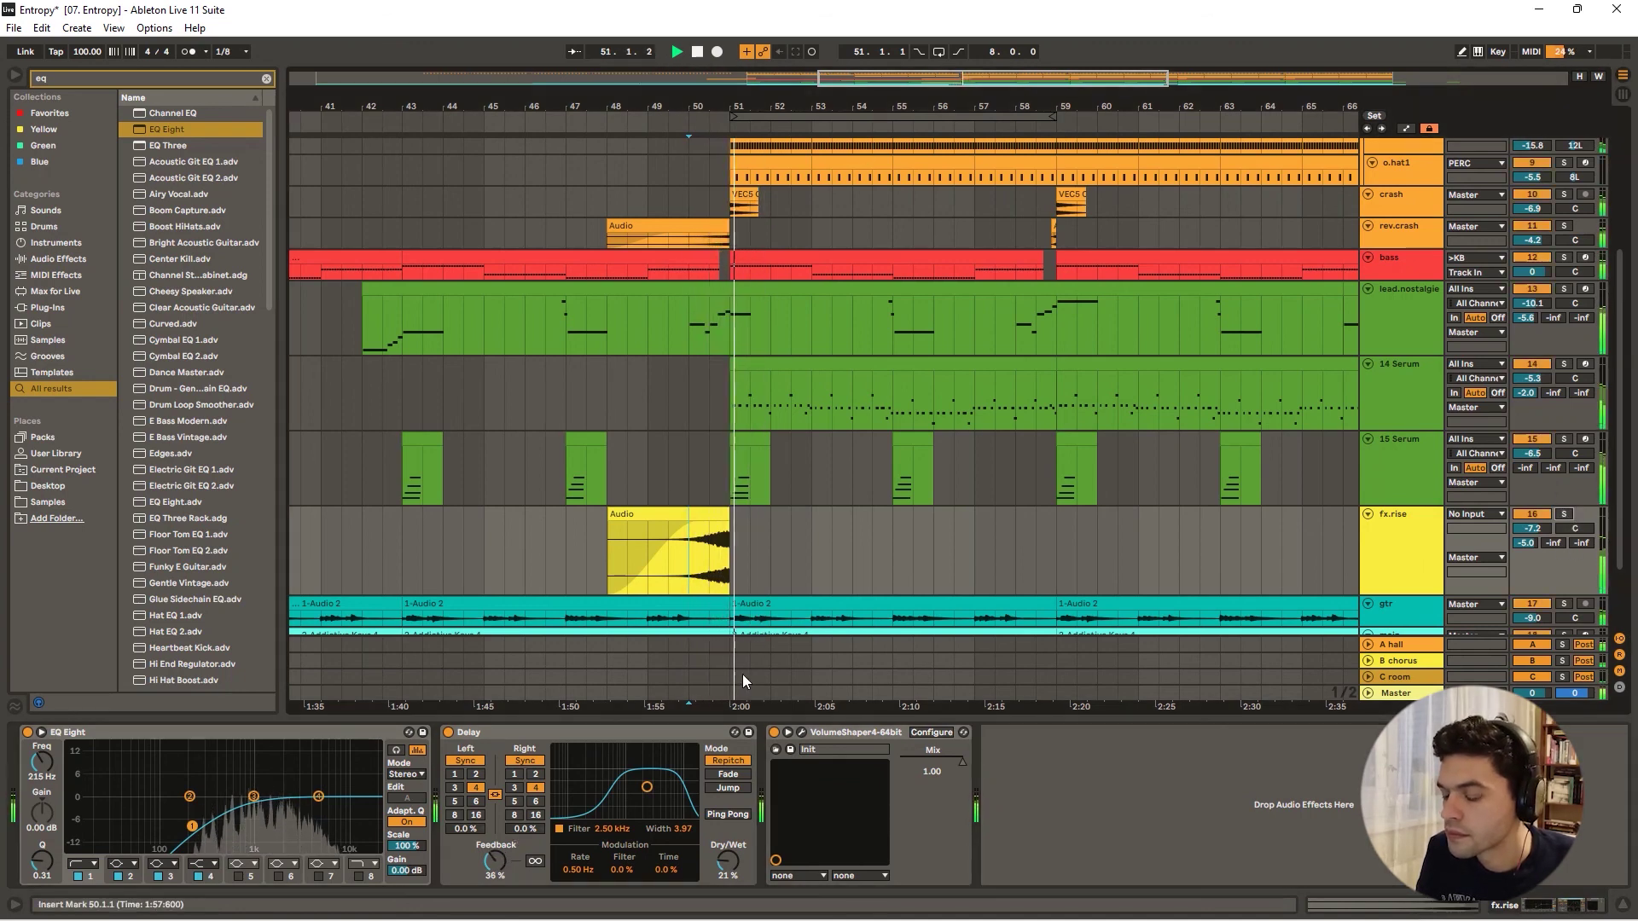
{"action": "left_click_drag", "start_coordinate": [318, 795], "coordinate": [315, 790]}
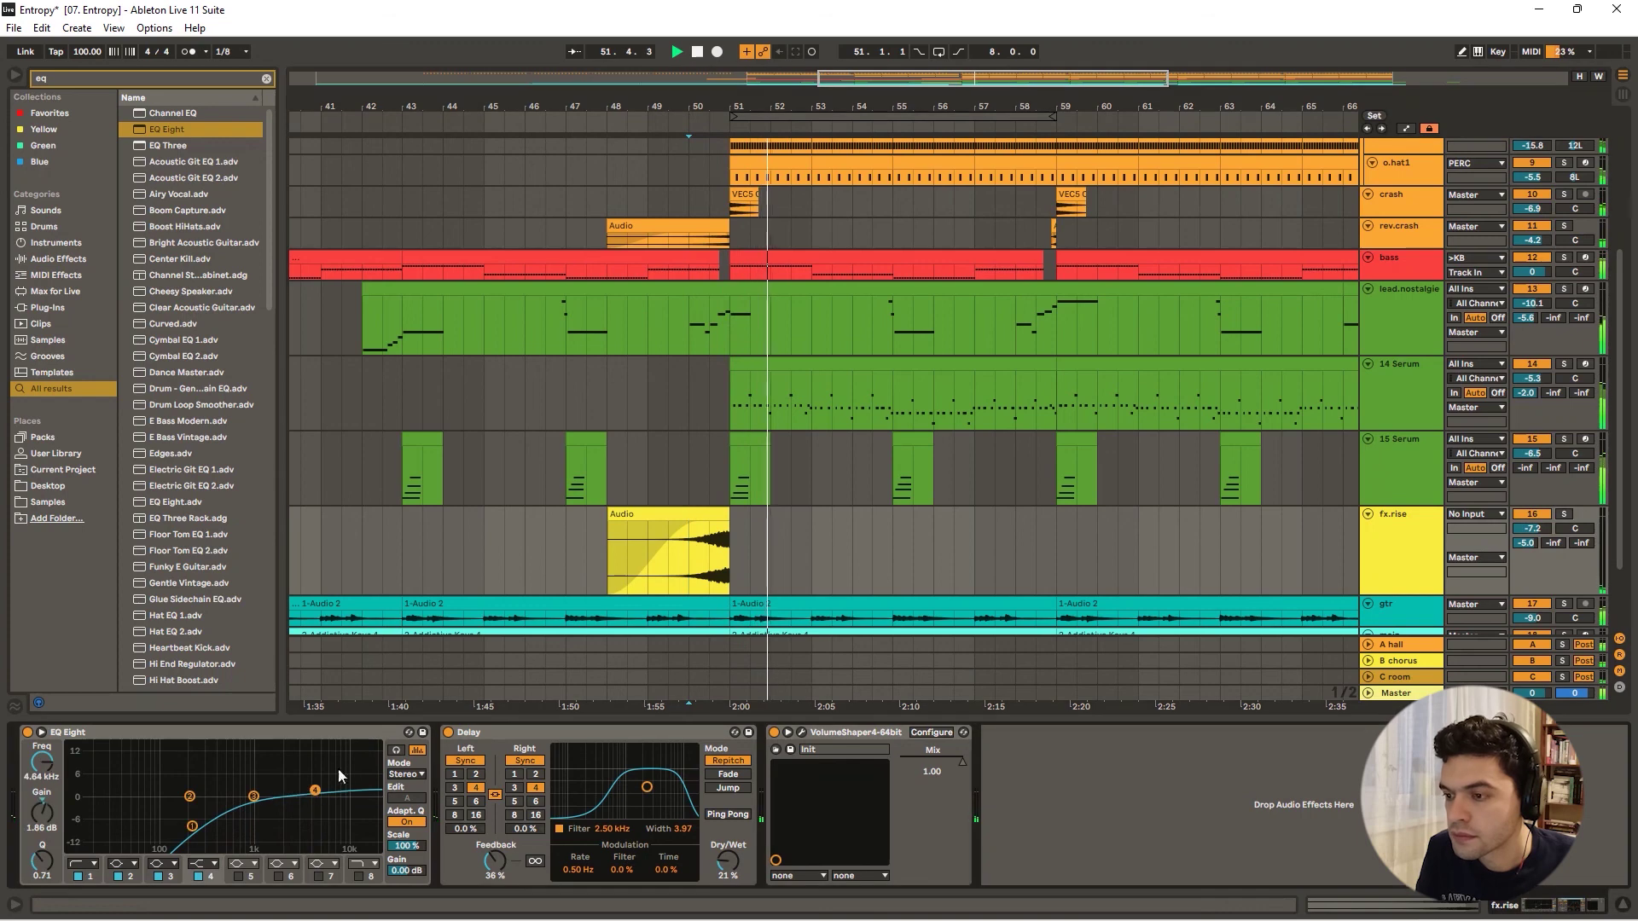
{"action": "key", "text": "space"}
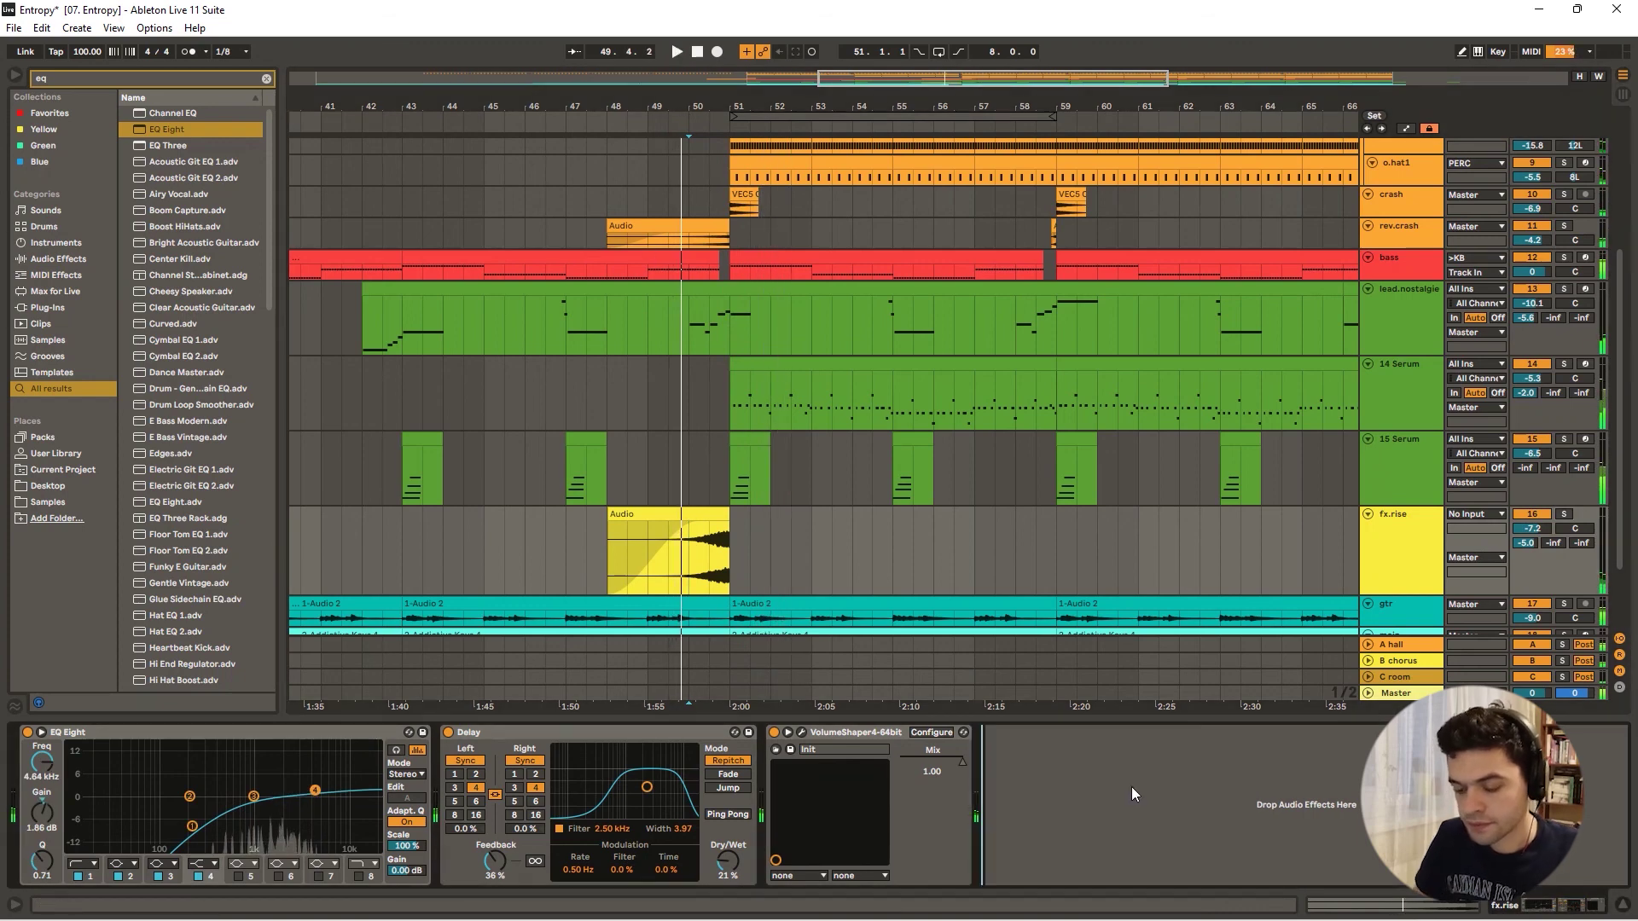
- Insert S1 Imager Stereo on fx.rise between EQ Eight and Delay, and set its width to 1.53
{"action": "key", "text": "ctrl+f"}
{"action": "type", "text": "s1"}
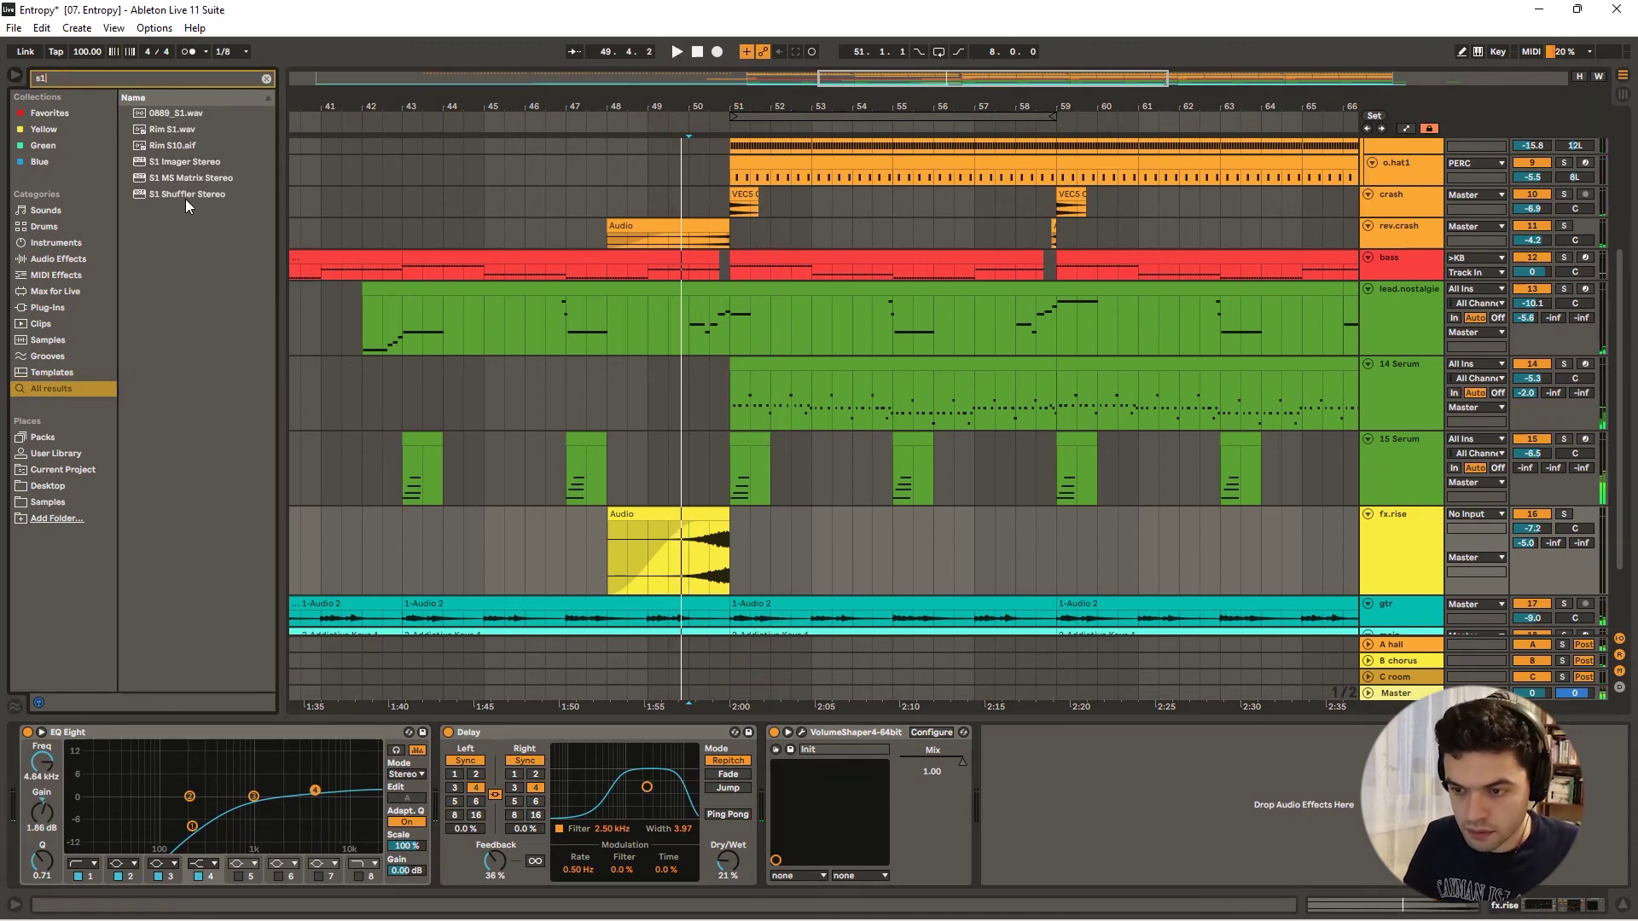
{"action": "double_click", "coordinate": [180, 163]}
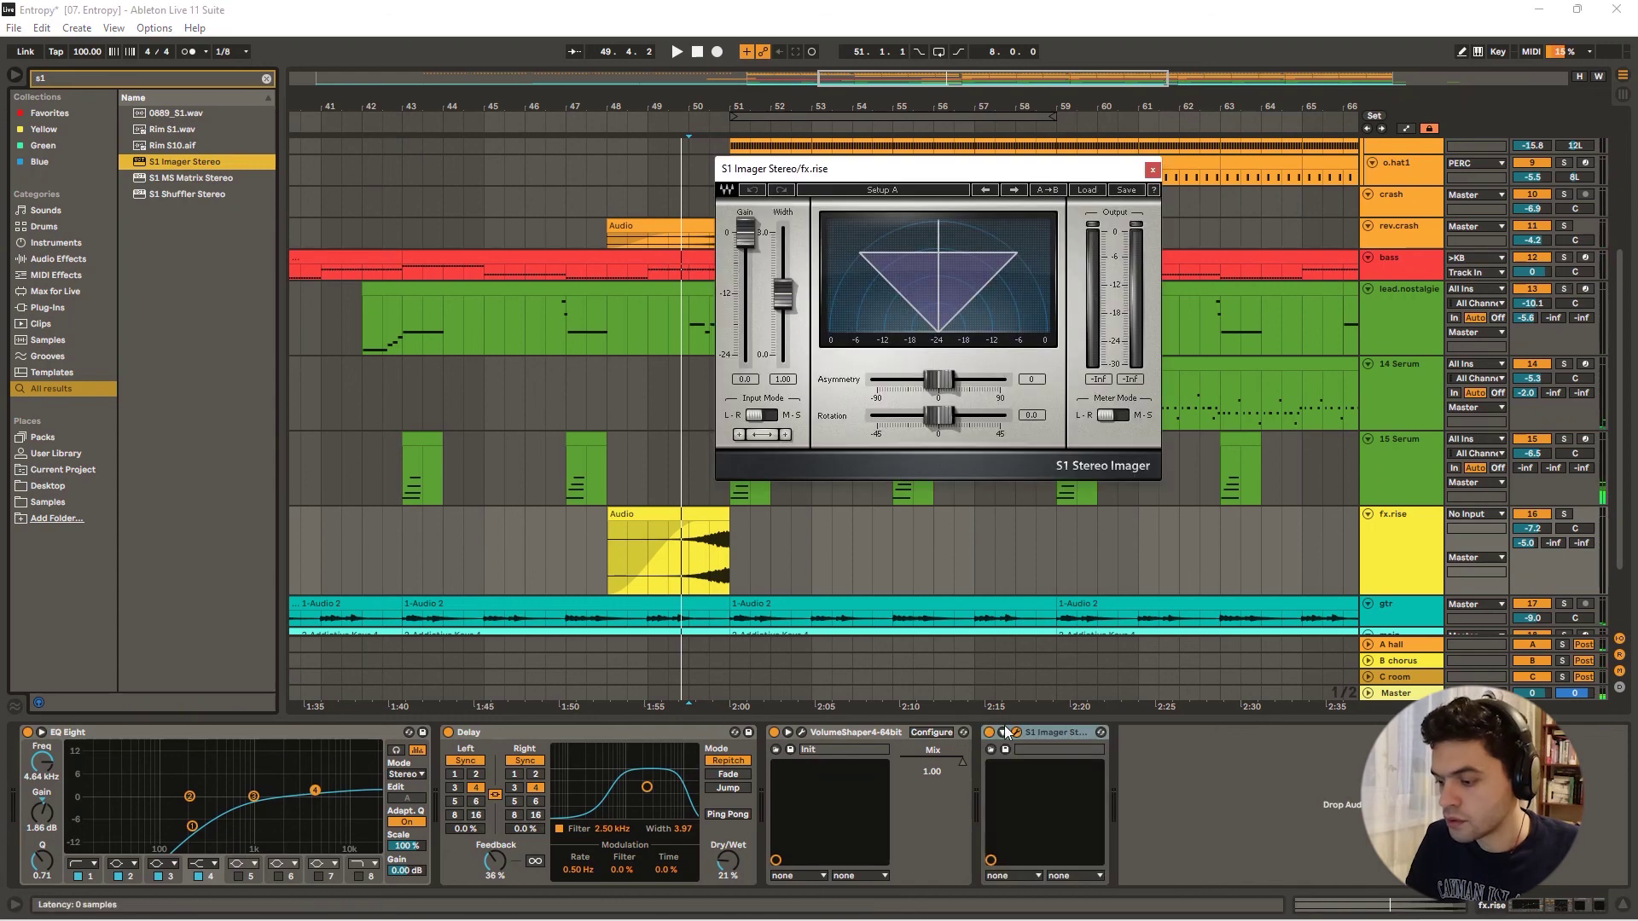
{"action": "left_click_drag", "start_coordinate": [1042, 736], "coordinate": [493, 775]}
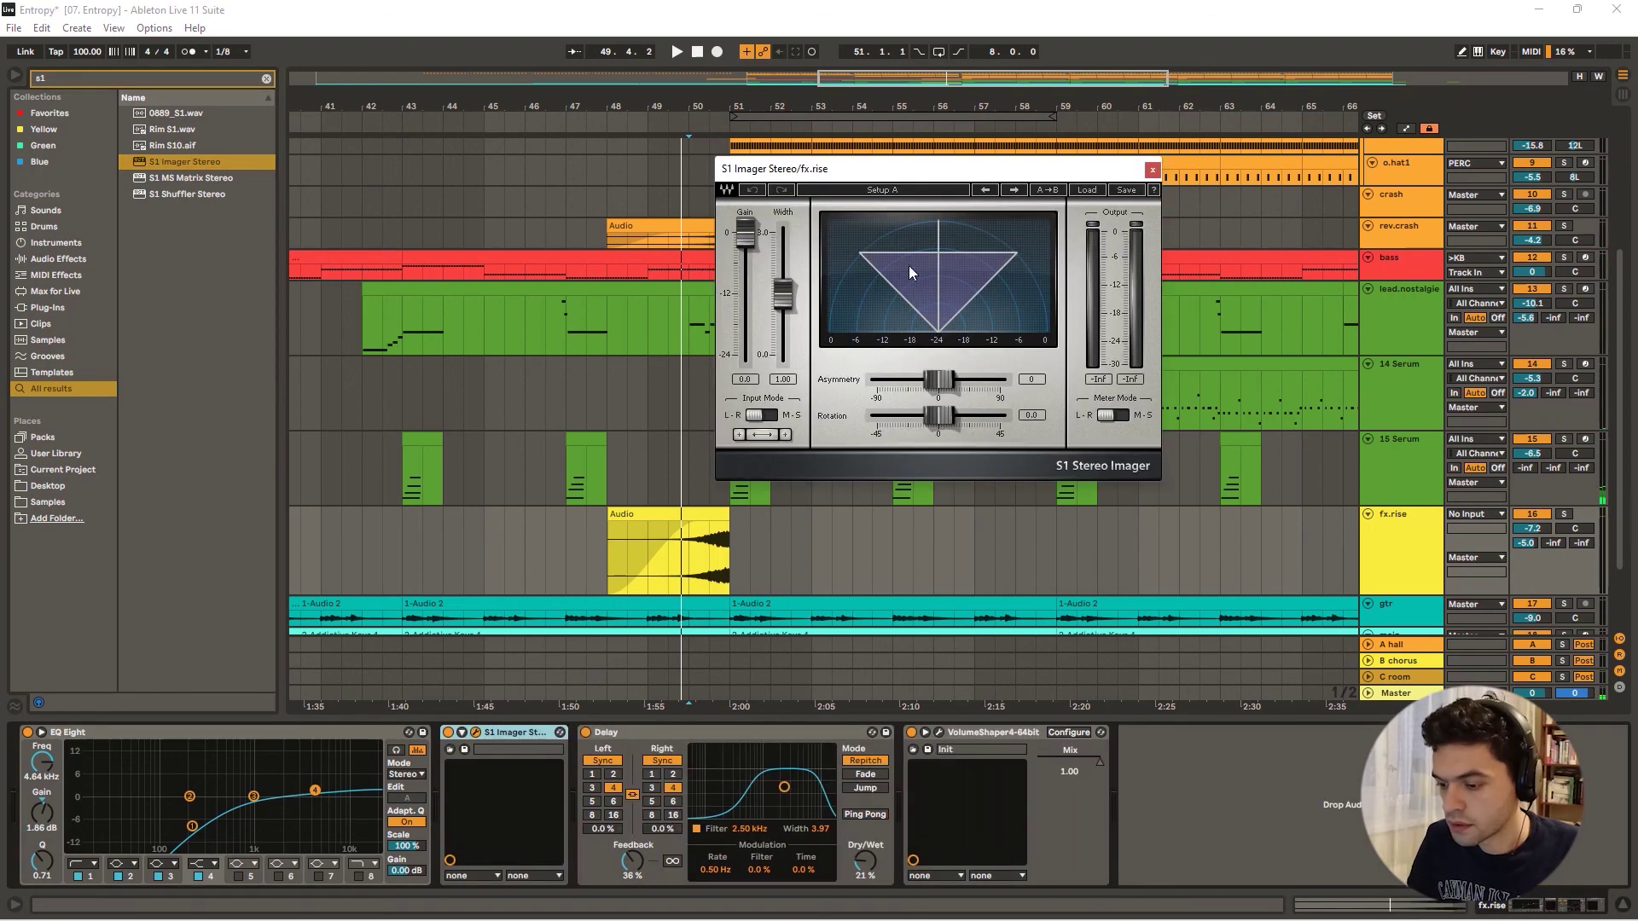
{"action": "left_click", "coordinate": [498, 733]}
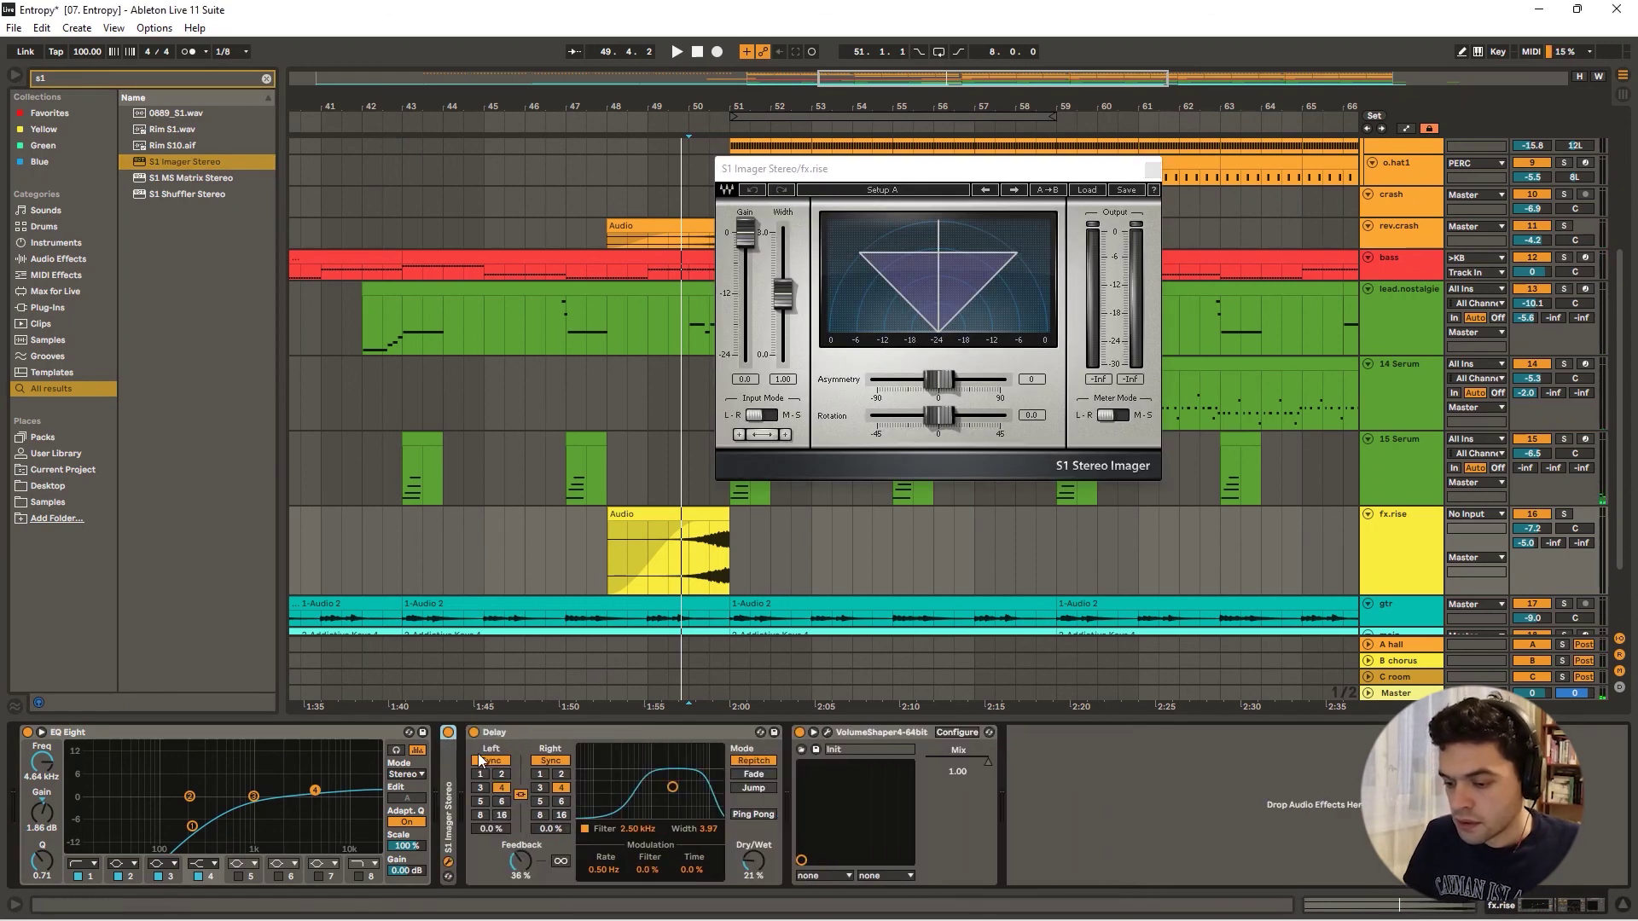
{"action": "left_click_drag", "start_coordinate": [770, 280], "coordinate": [772, 260]}
{"action": "left_click", "coordinate": [698, 583]}
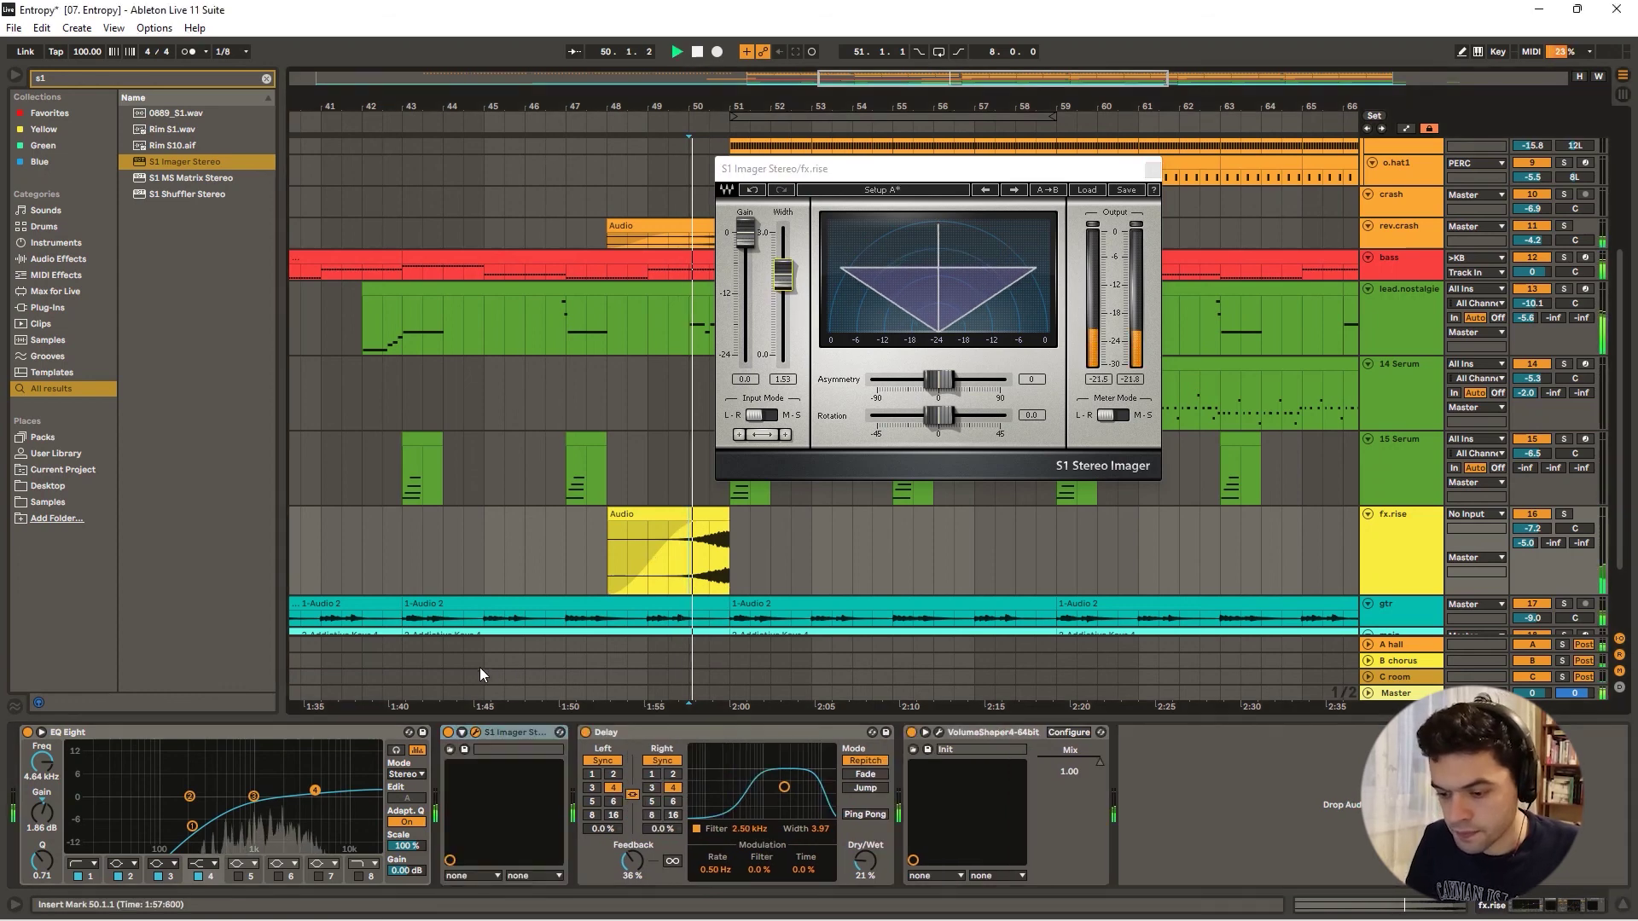
- Adjust fx.rise's EQ Eight mid bands, with the 979 Hz band at -0.12 dB, and set the S1 Imager width to 1.49
{"action": "key", "text": "space"}
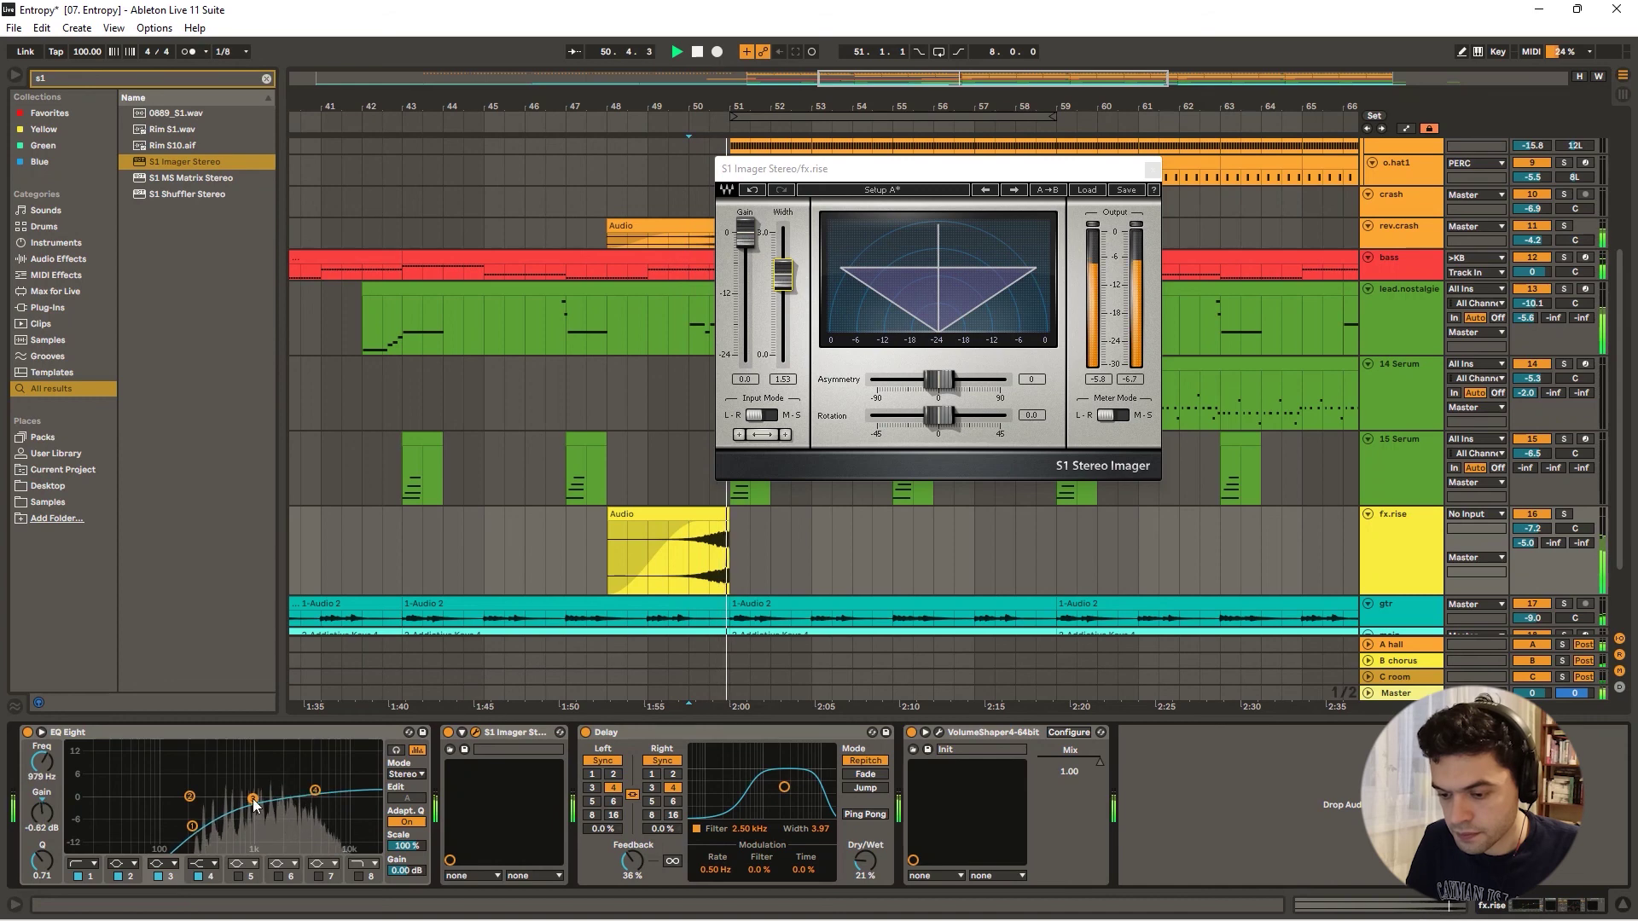
{"action": "key", "text": "space"}
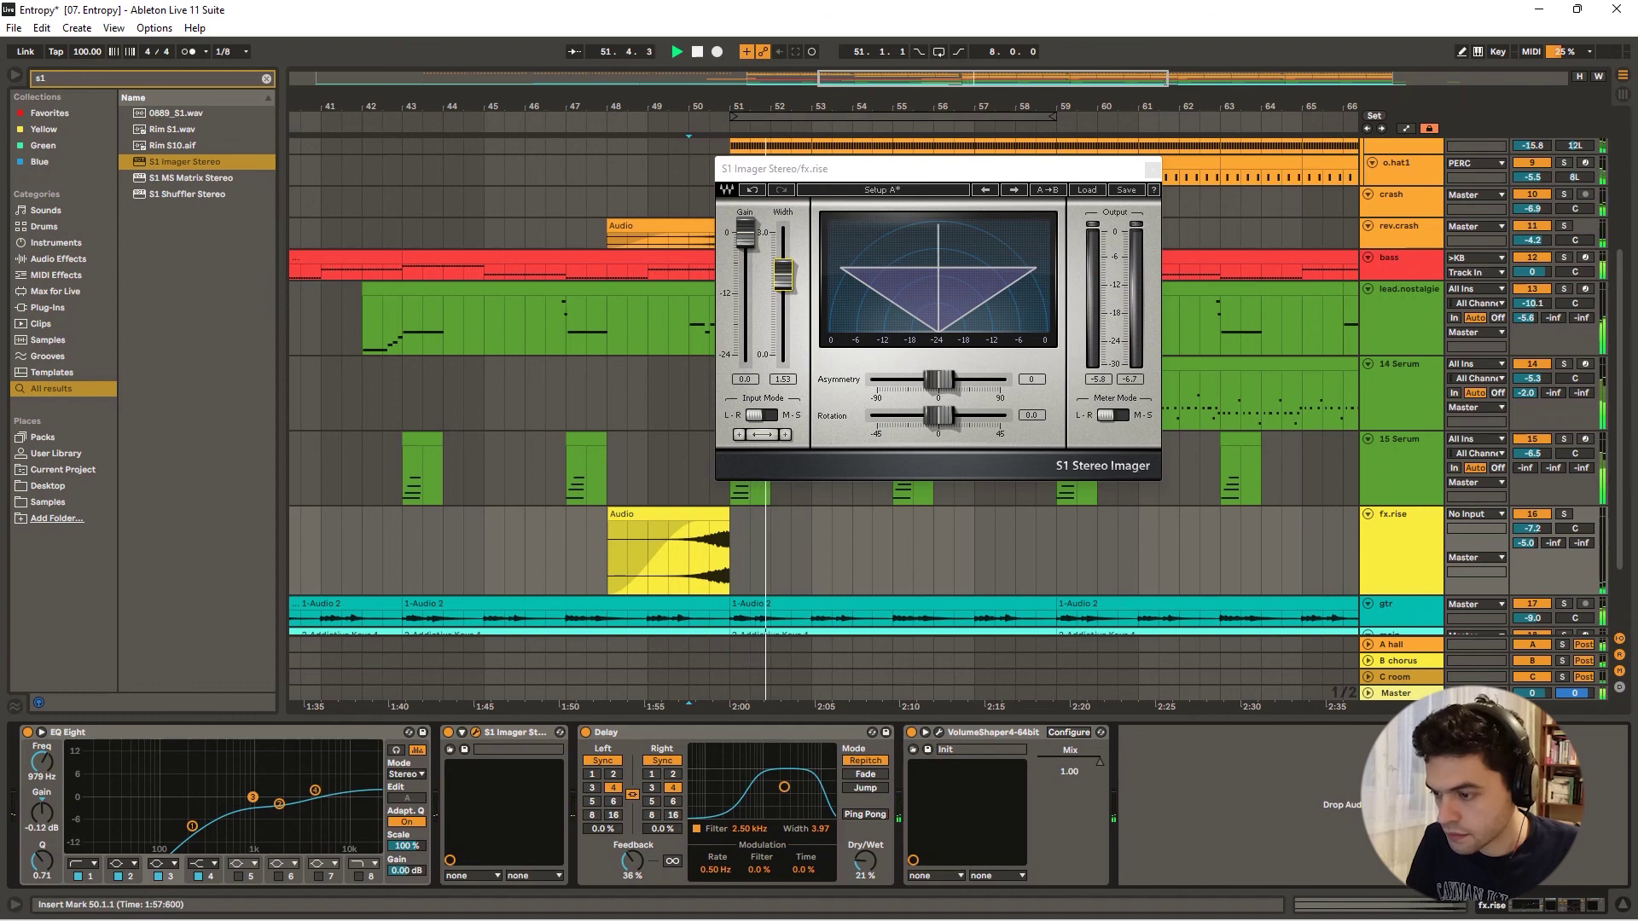
{"action": "left_click", "coordinate": [670, 125]}
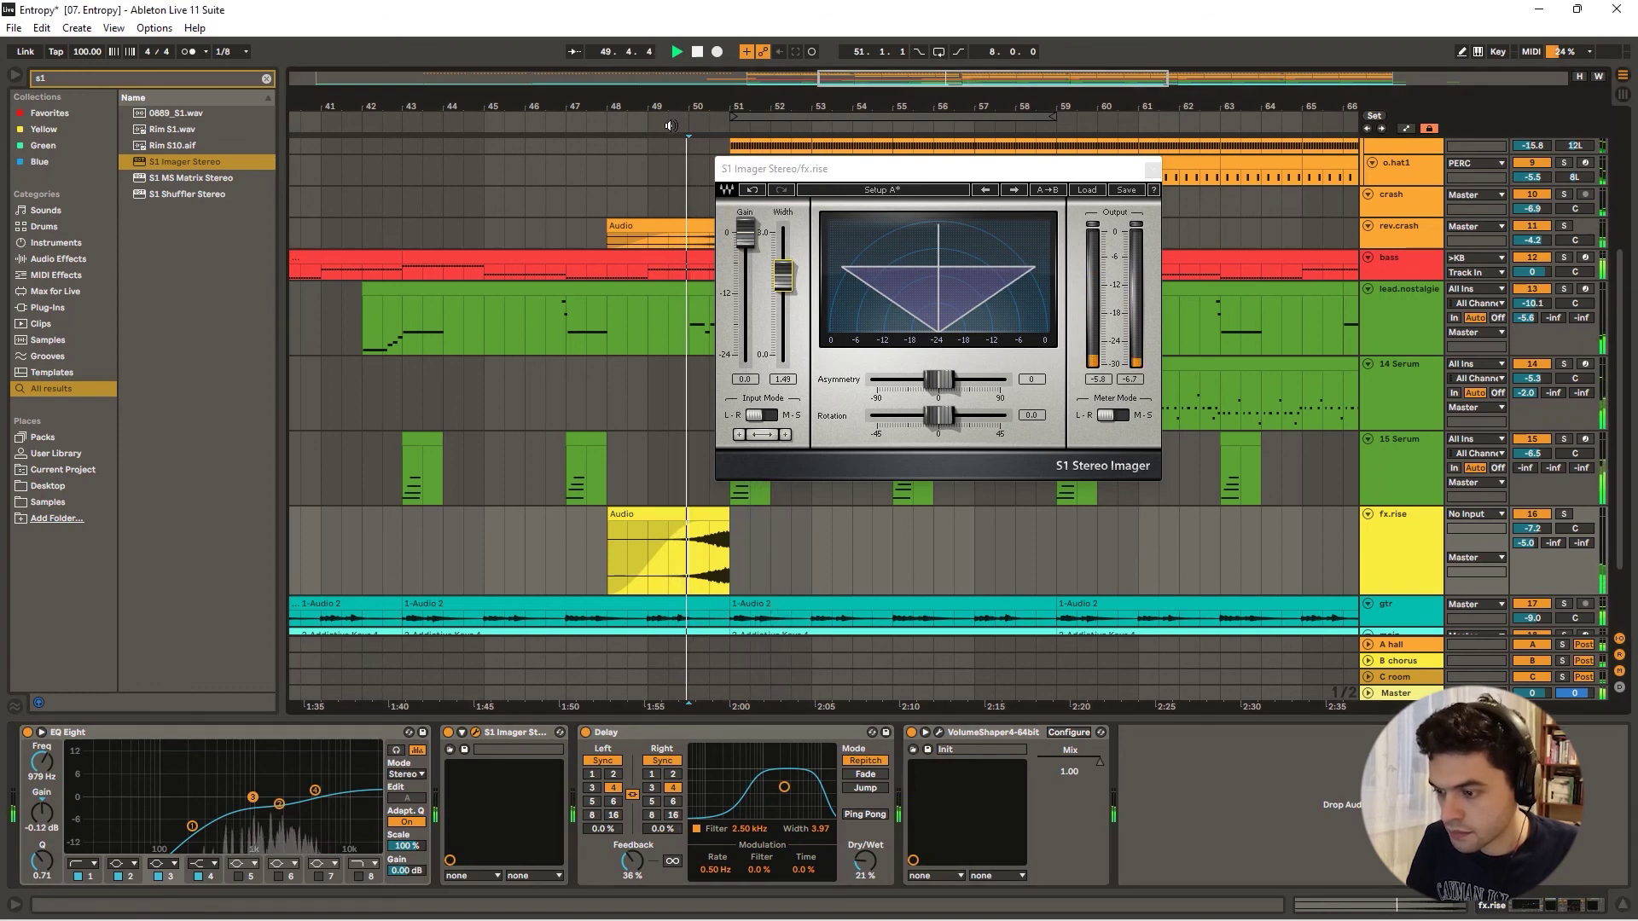
- Close the S1 Imager window and set VolumeShaper4's Mix on fx.rise to 0.84, checking the riser soloed and in the mix
{"action": "left_click", "coordinate": [1151, 168]}
{"action": "left_click_drag", "start_coordinate": [1095, 761], "coordinate": [1095, 773]}
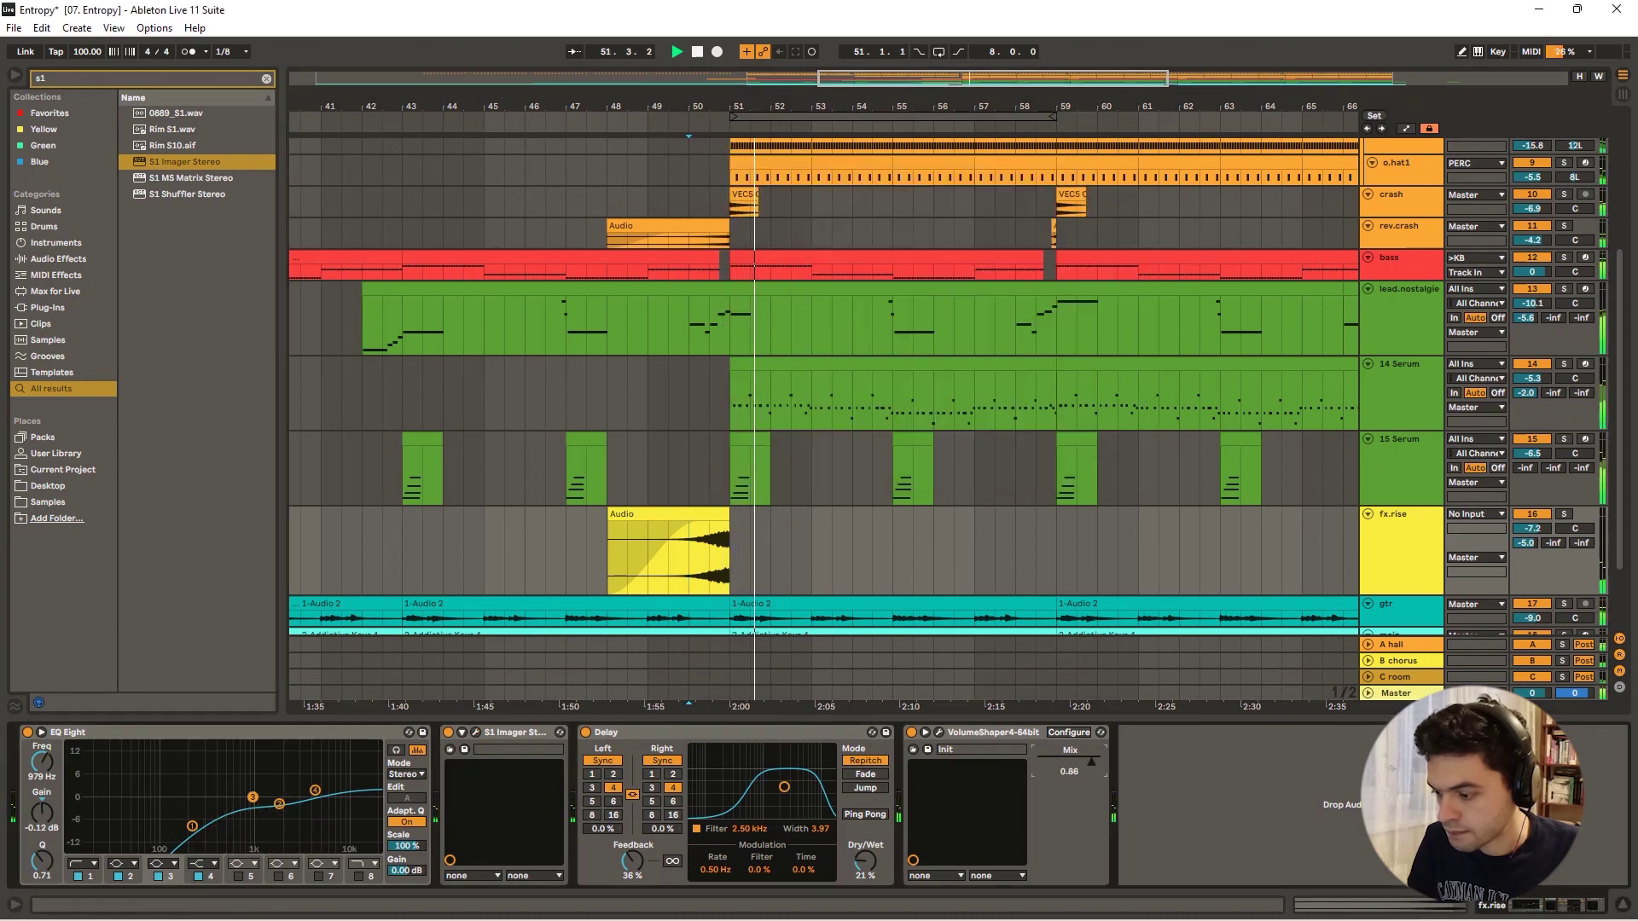
{"action": "left_click", "coordinate": [692, 556]}
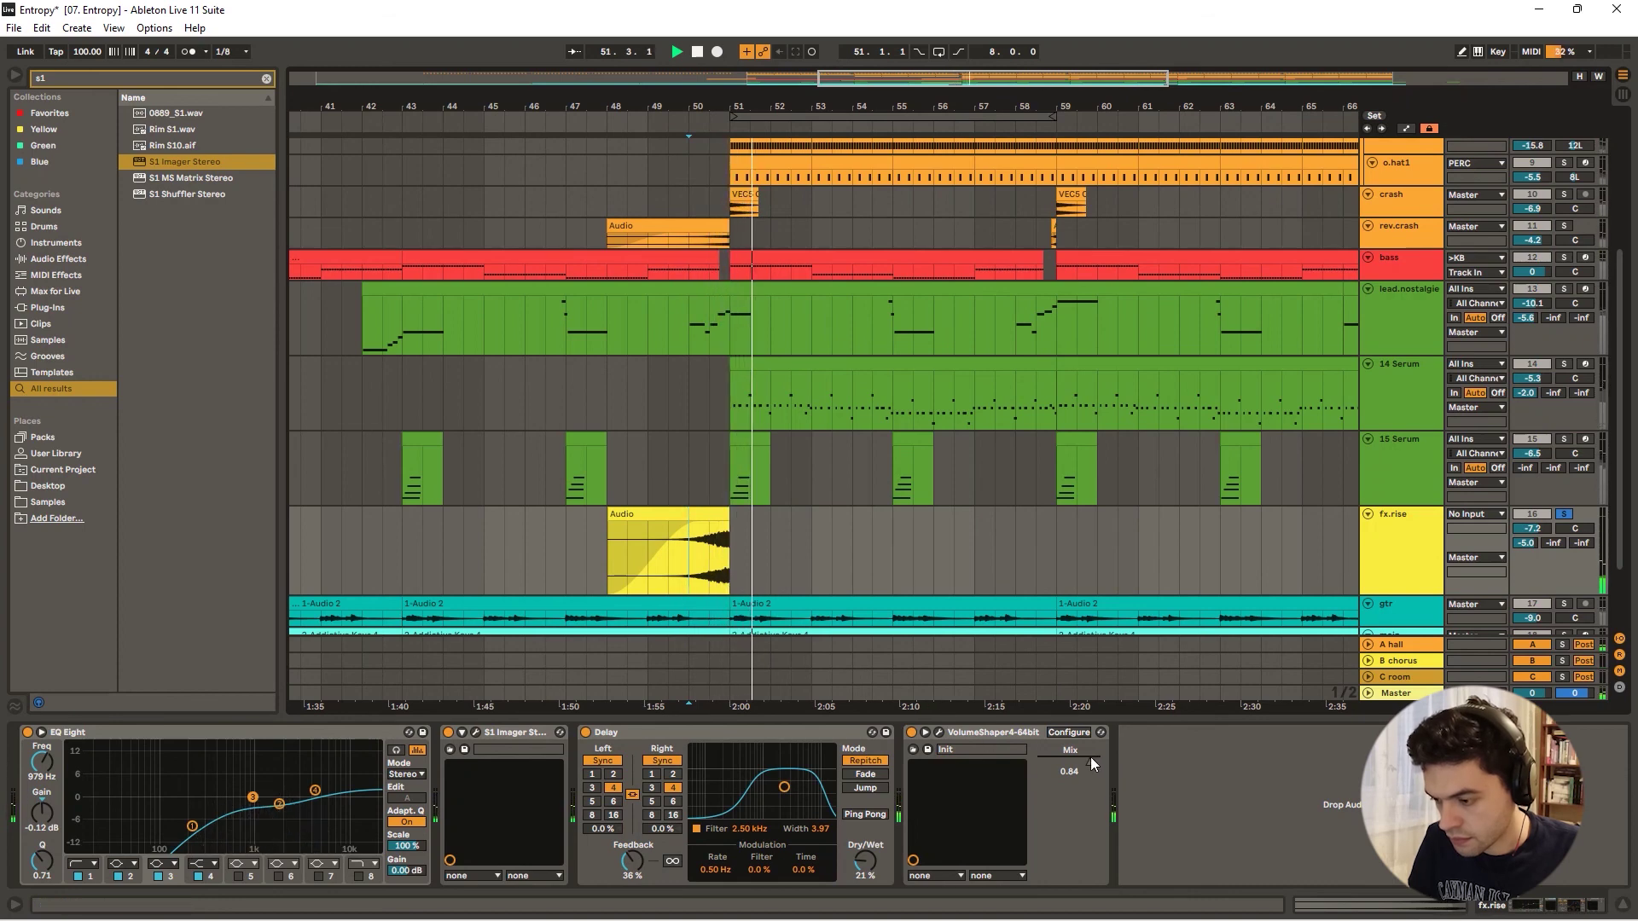
{"action": "left_click", "coordinate": [1562, 516]}
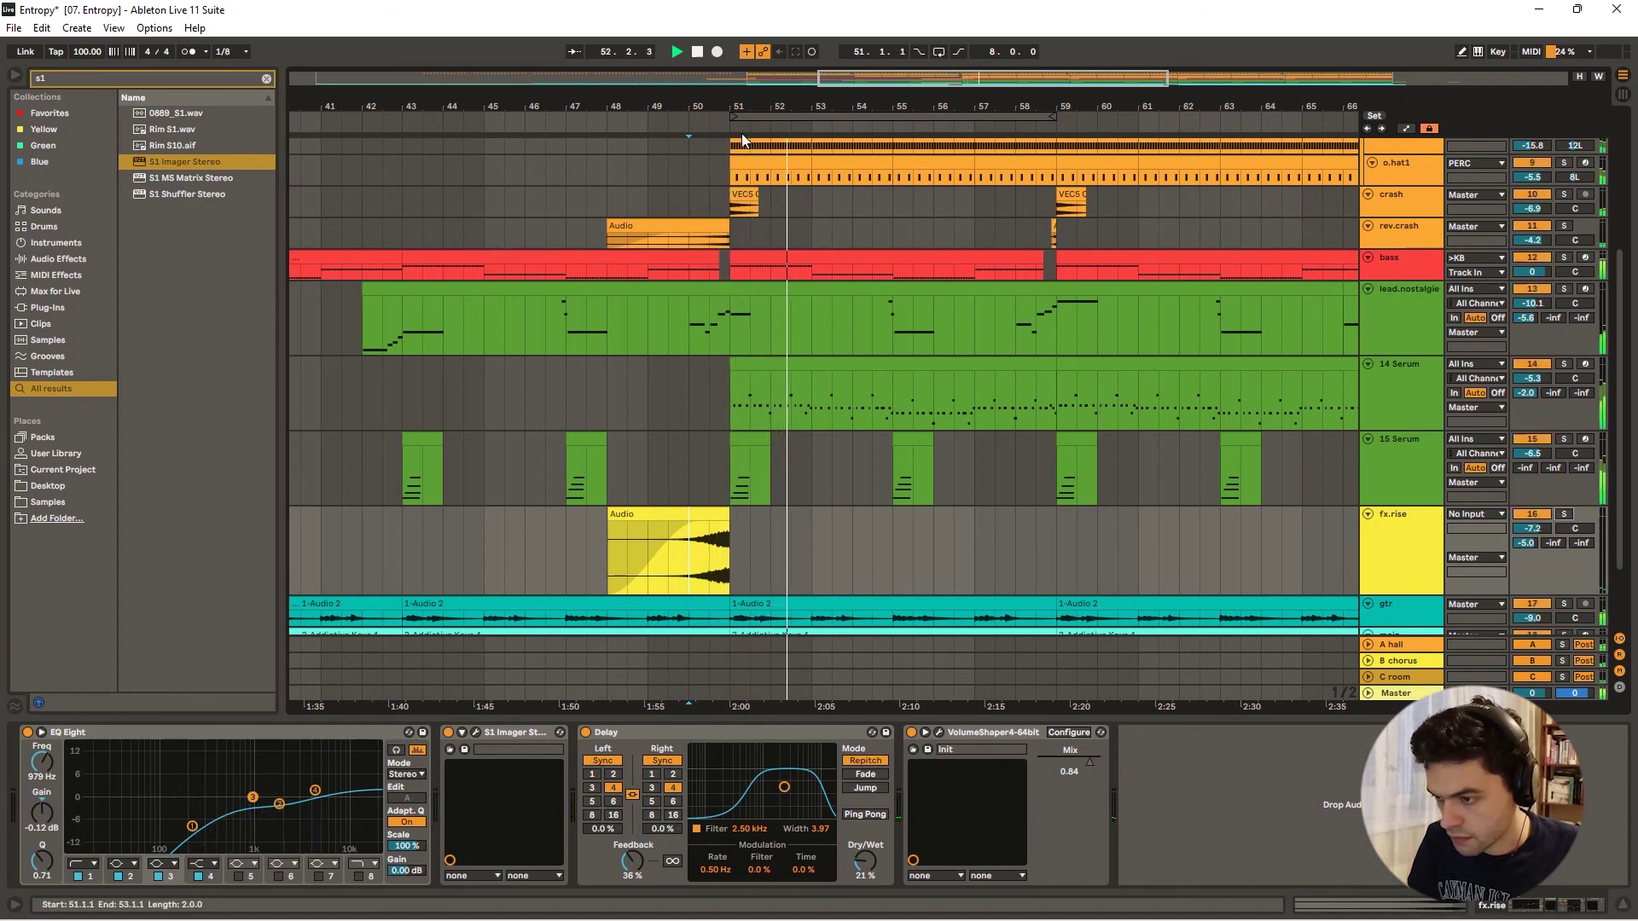
- Play the full arrangement from bar 50 while checking the Master's devices and the mixer levels, and save the Set
{"action": "left_click", "coordinate": [658, 128]}
{"action": "scroll", "coordinate": [660, 137], "scroll_direction": "down", "scroll_amount": 5}
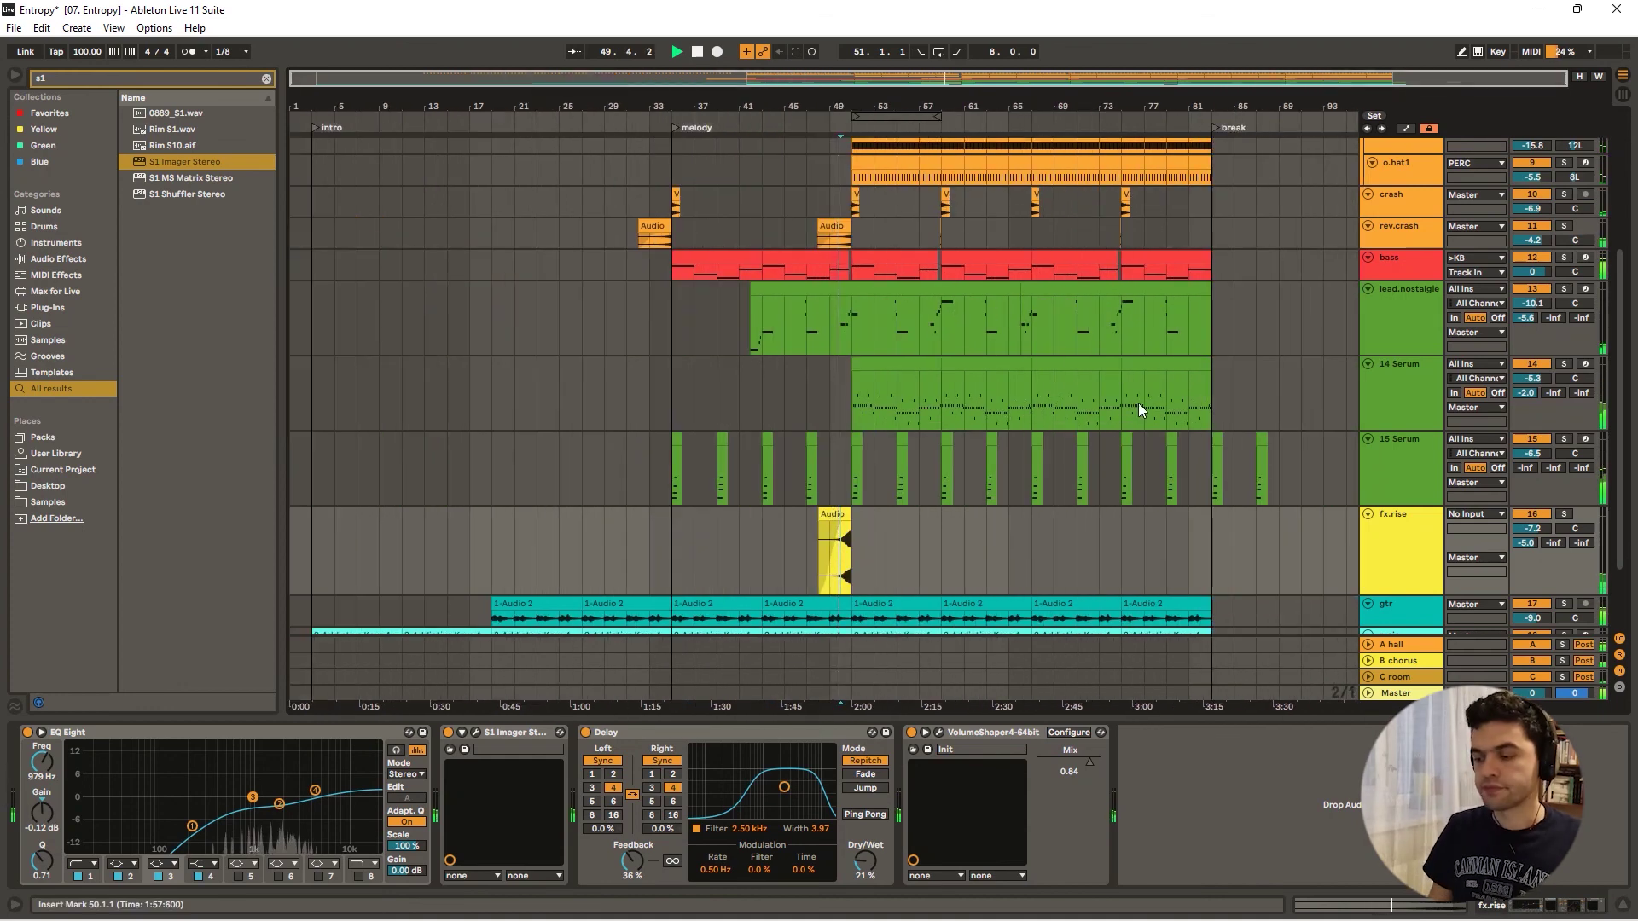
{"action": "key", "text": "h"}
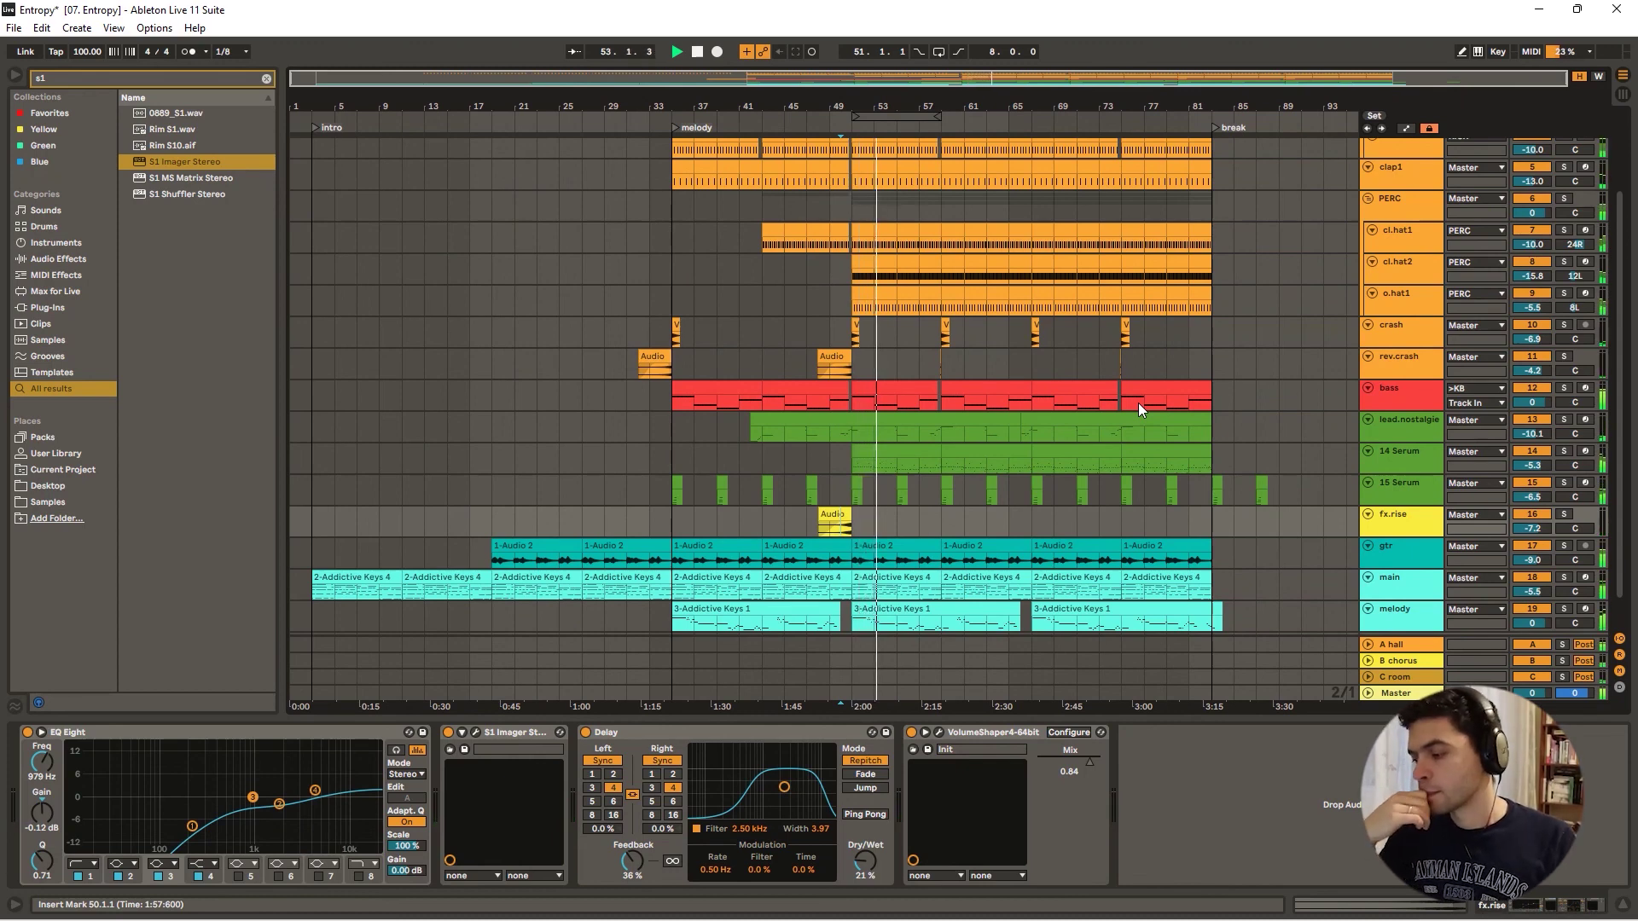
{"action": "left_click", "coordinate": [1414, 695]}
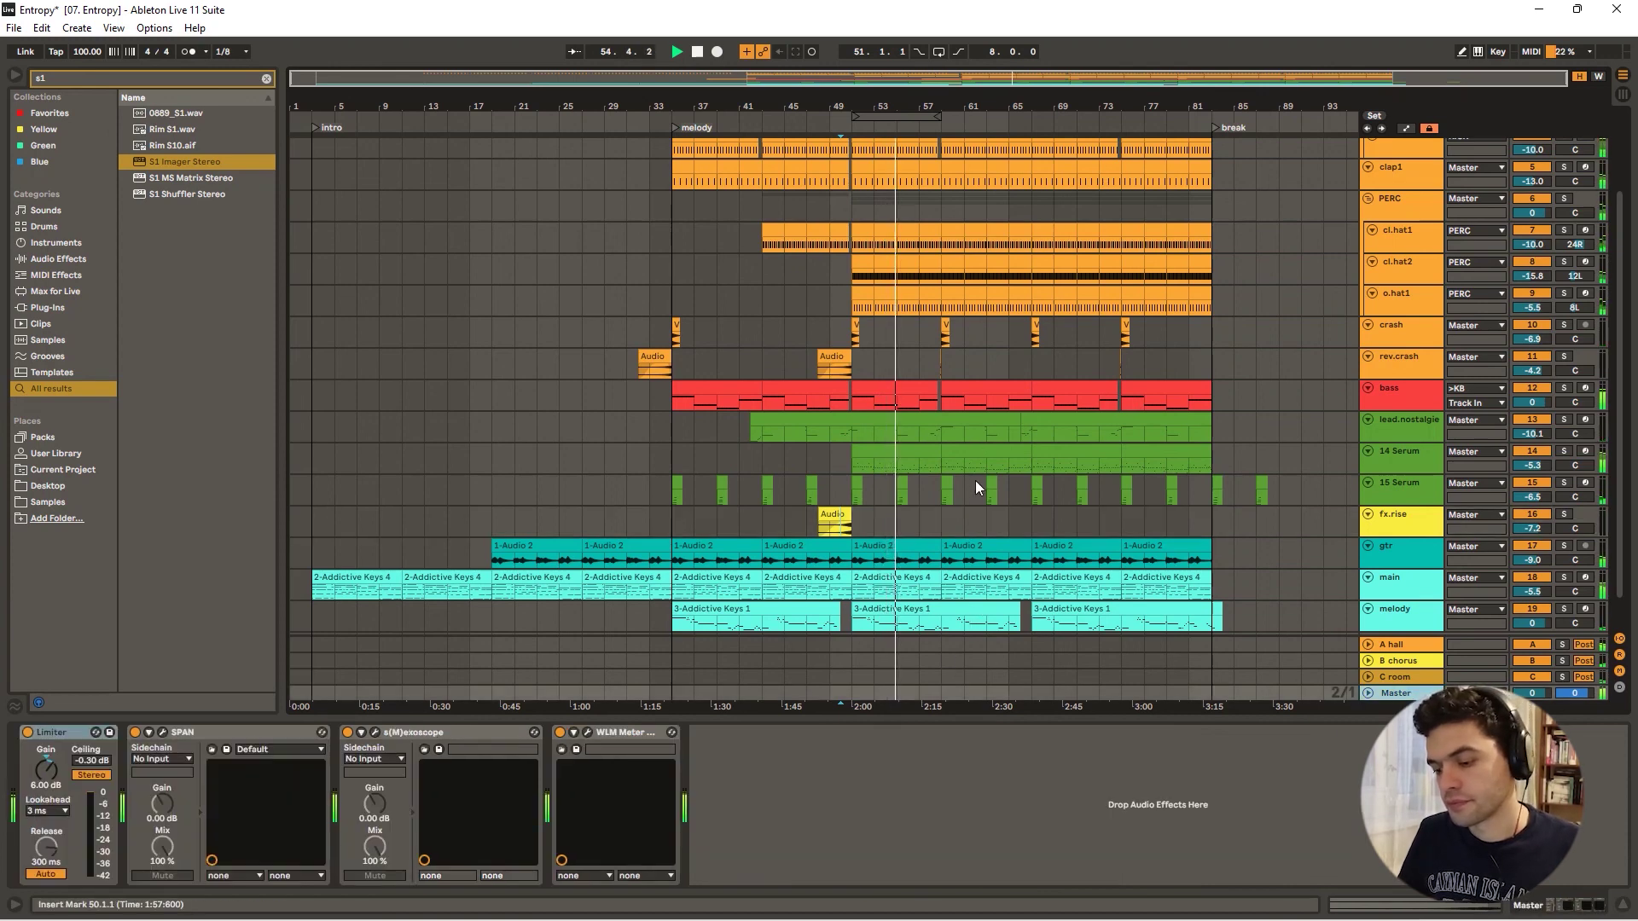
{"action": "key", "text": "Tab"}
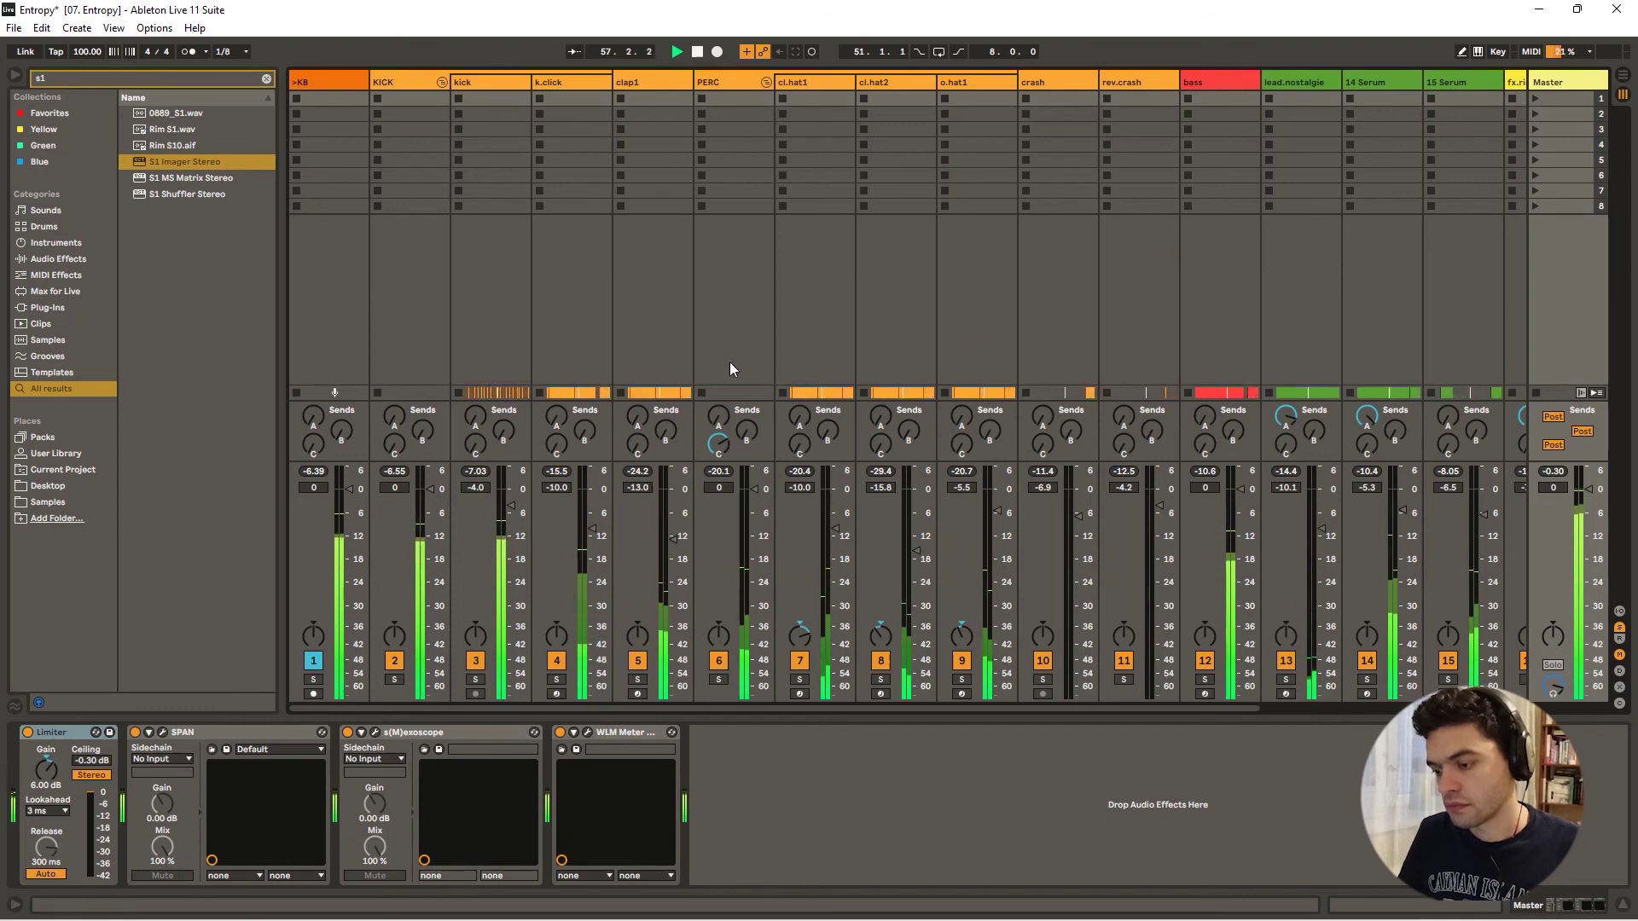
{"action": "key", "text": "Tab"}
{"action": "left_click_drag", "start_coordinate": [889, 105], "coordinate": [881, 105]}
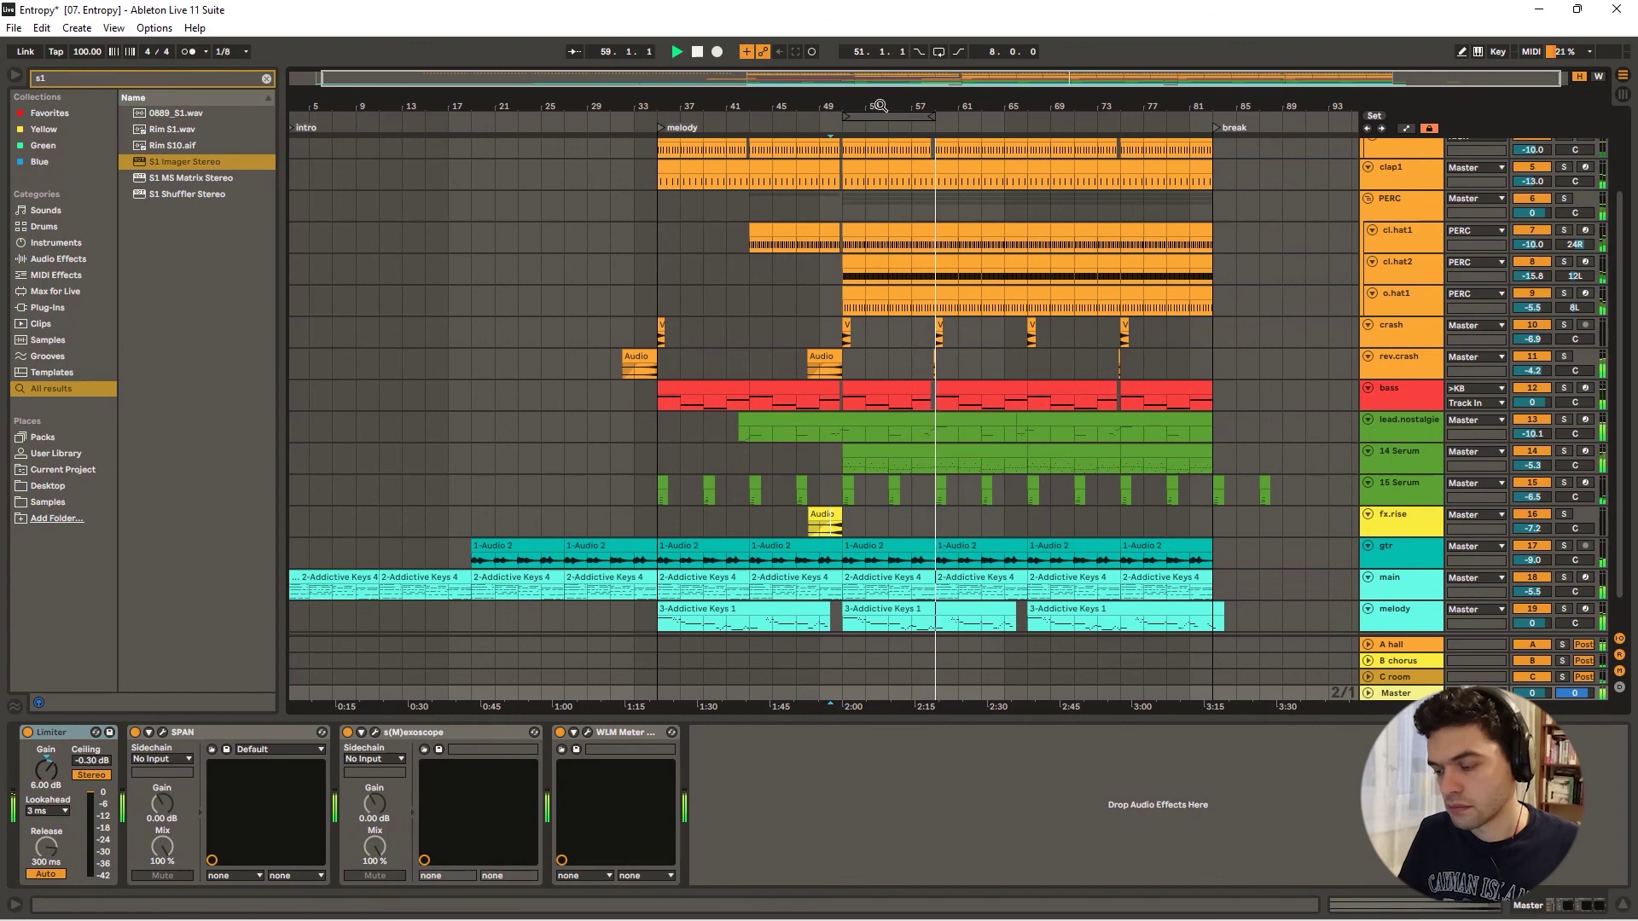
{"action": "key", "text": "space"}
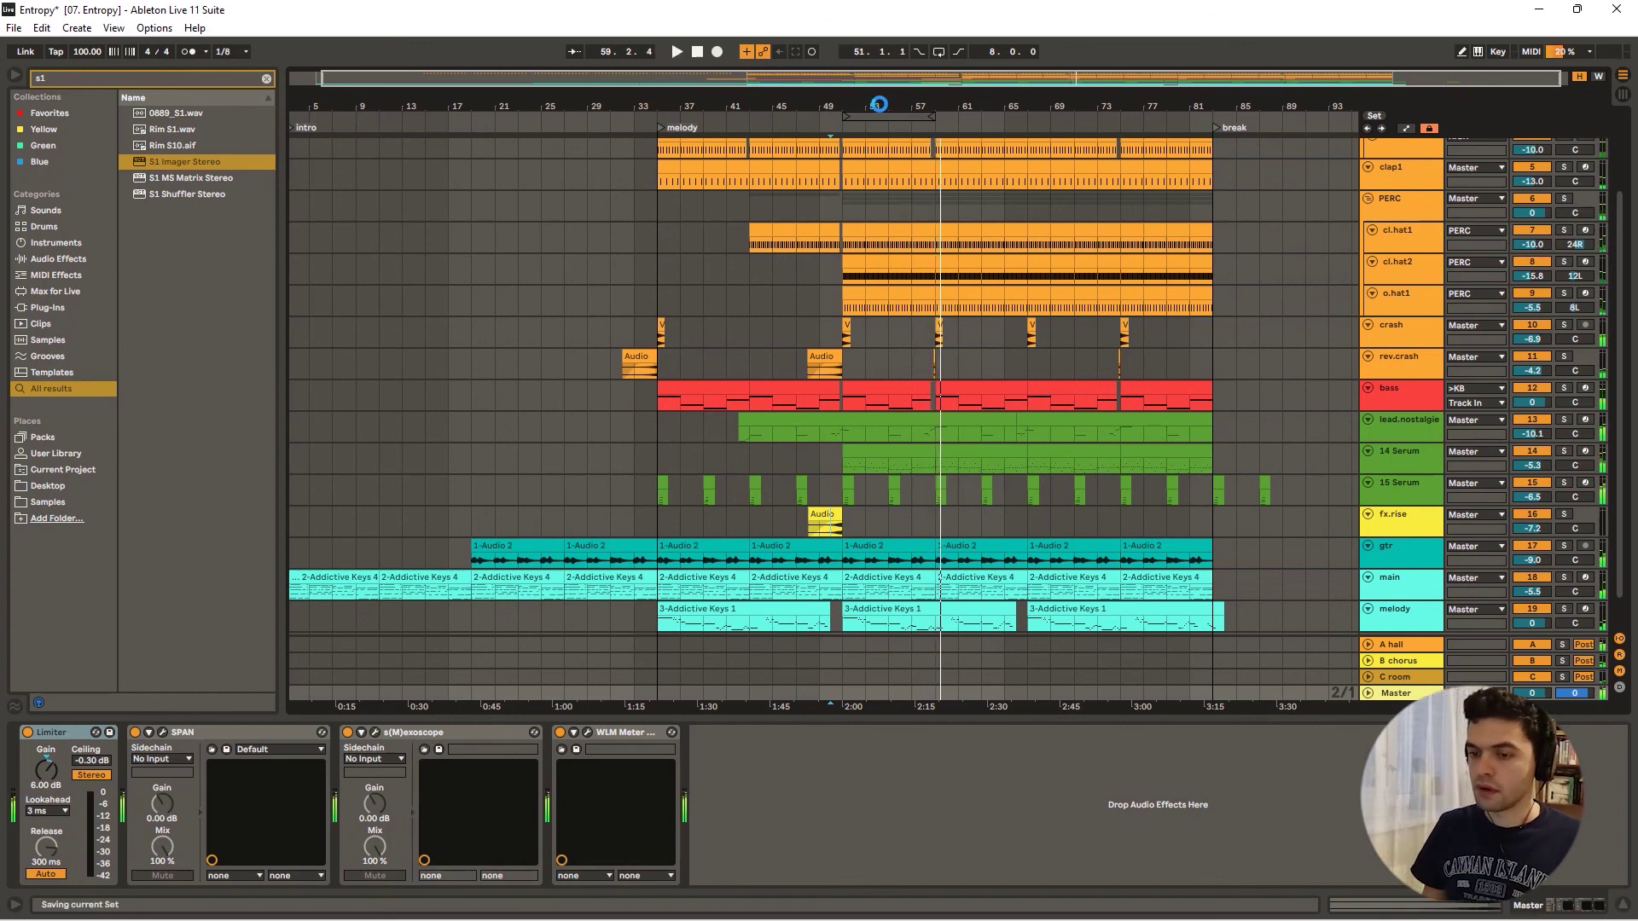